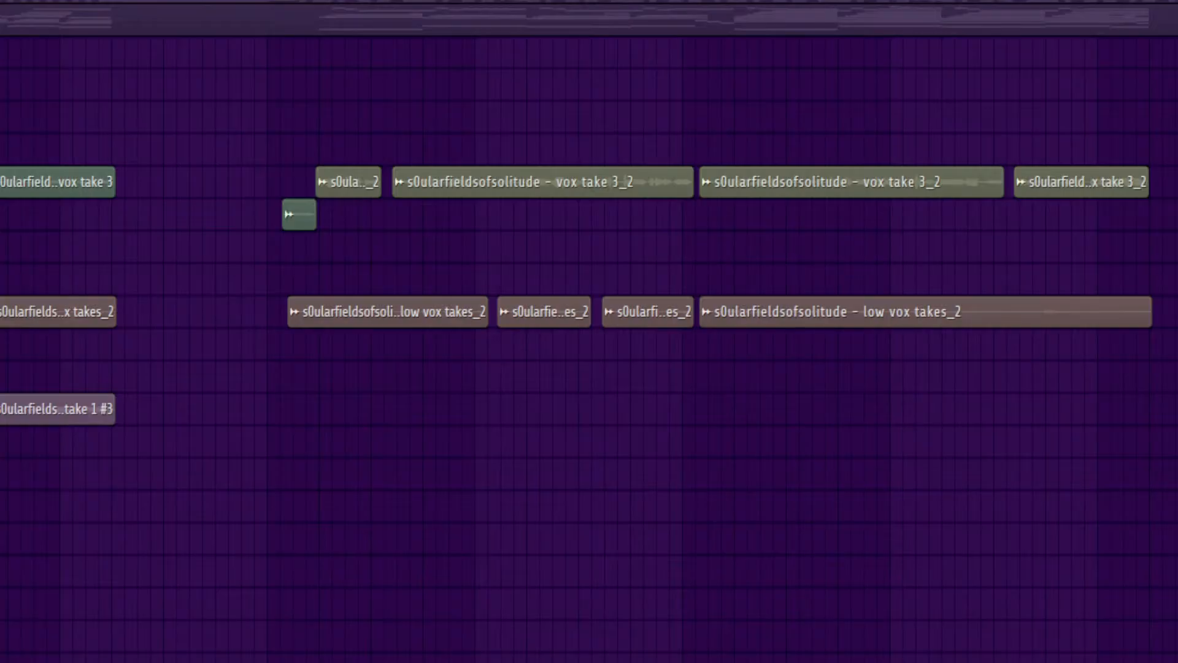
Step: Look over the vocal clips across the playlist and the instrument channels in the channel rack
key("F6")
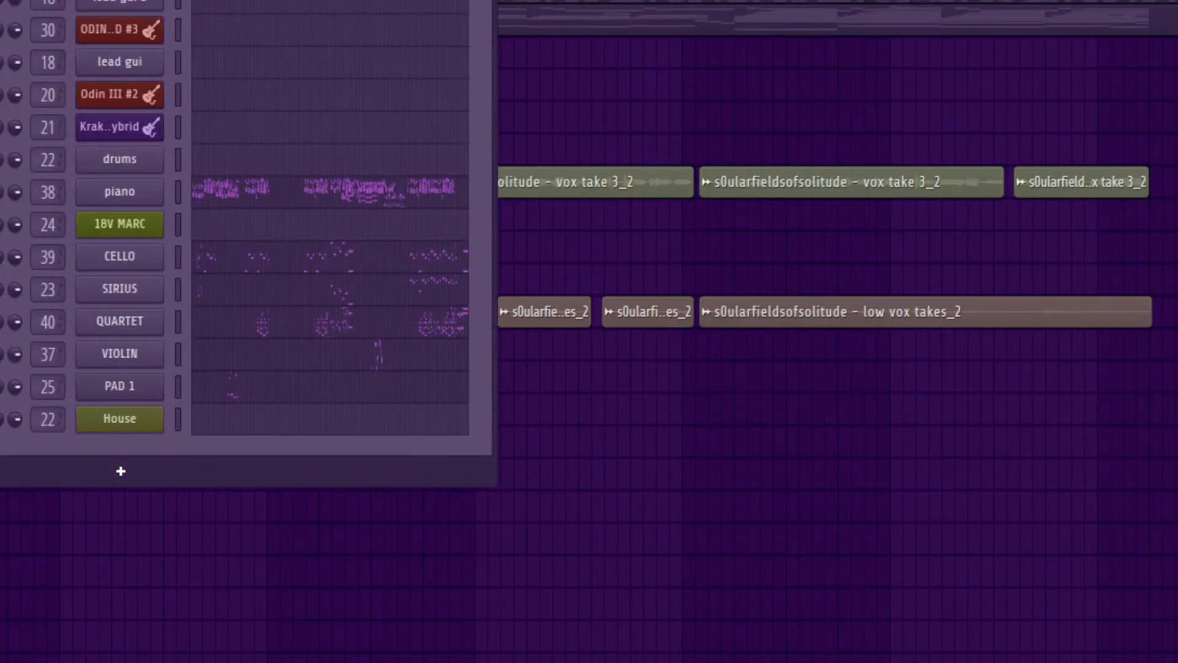
key("F6")
scroll(589, 331, "left", 8)
scroll(589, 331, "right", 8)
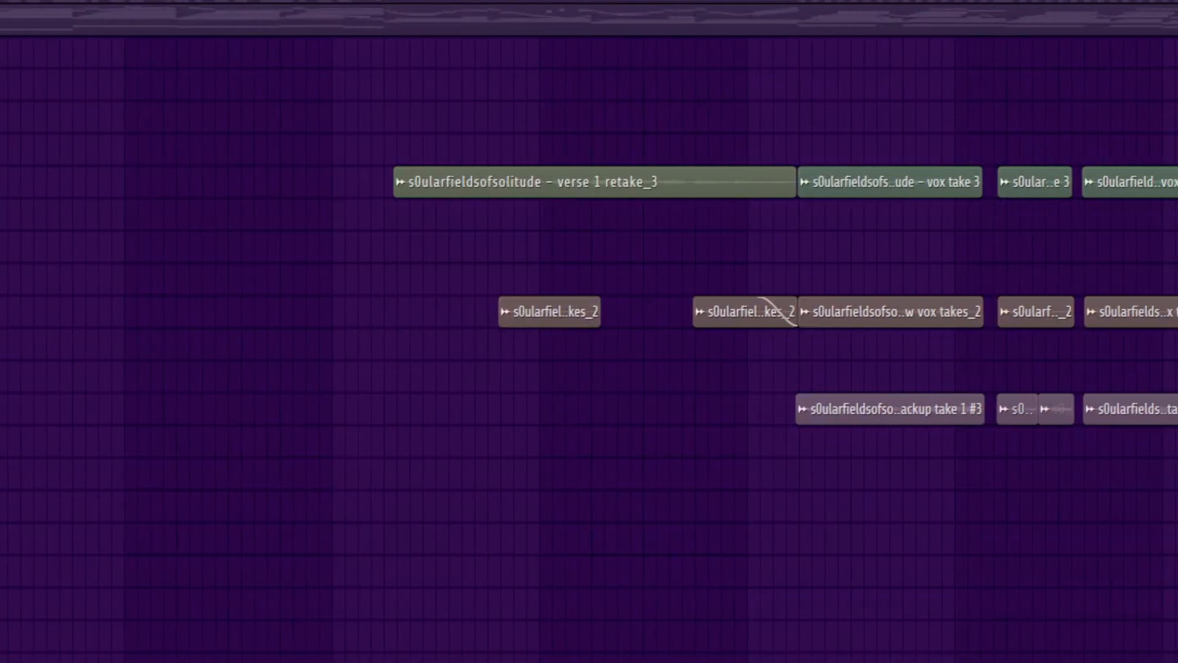
scroll(589, 332, "right", 1)
scroll(589, 331, "left", 8)
scroll(589, 331, "right", 9)
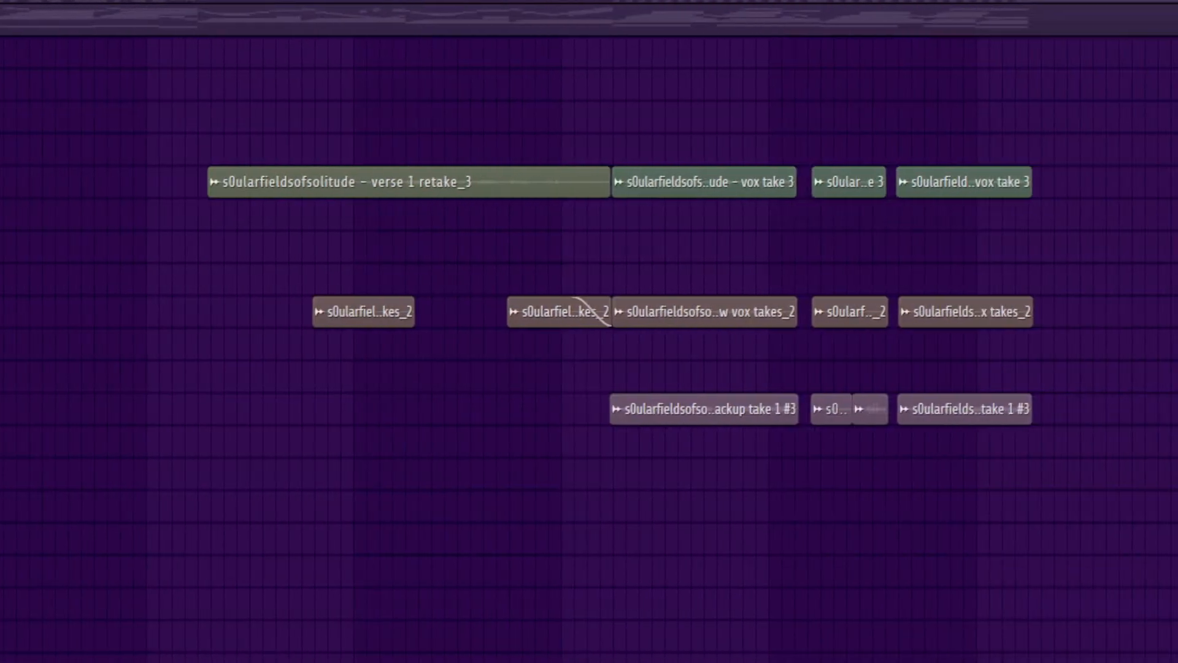
scroll(588, 331, "down", 3)
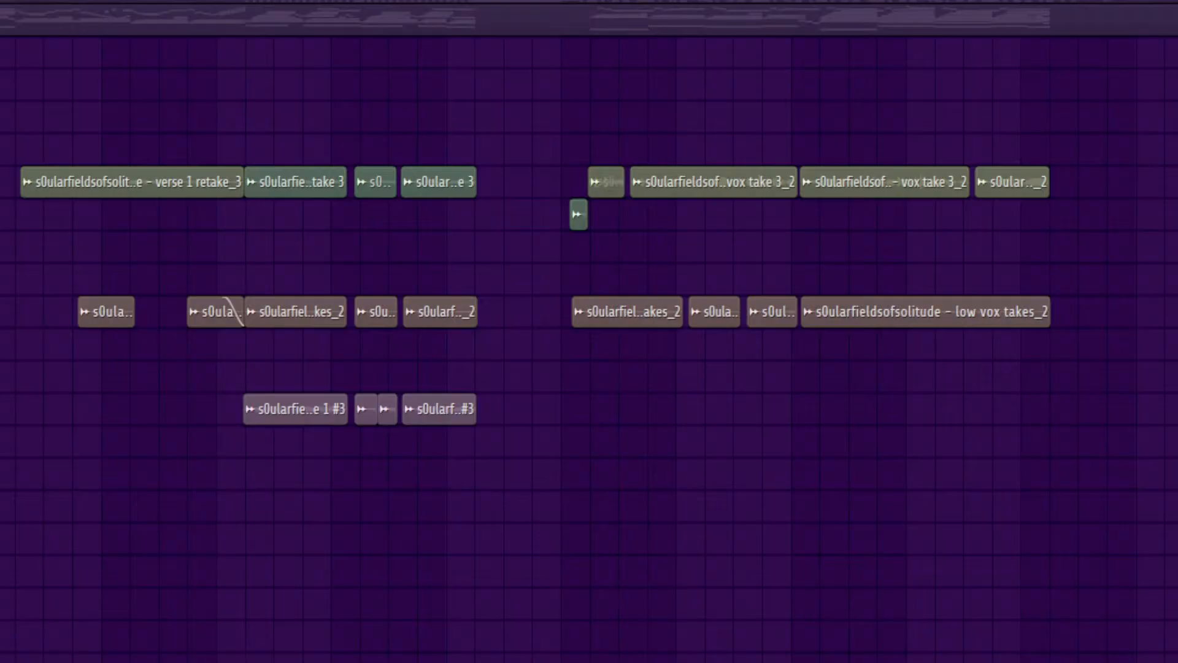
key("F6")
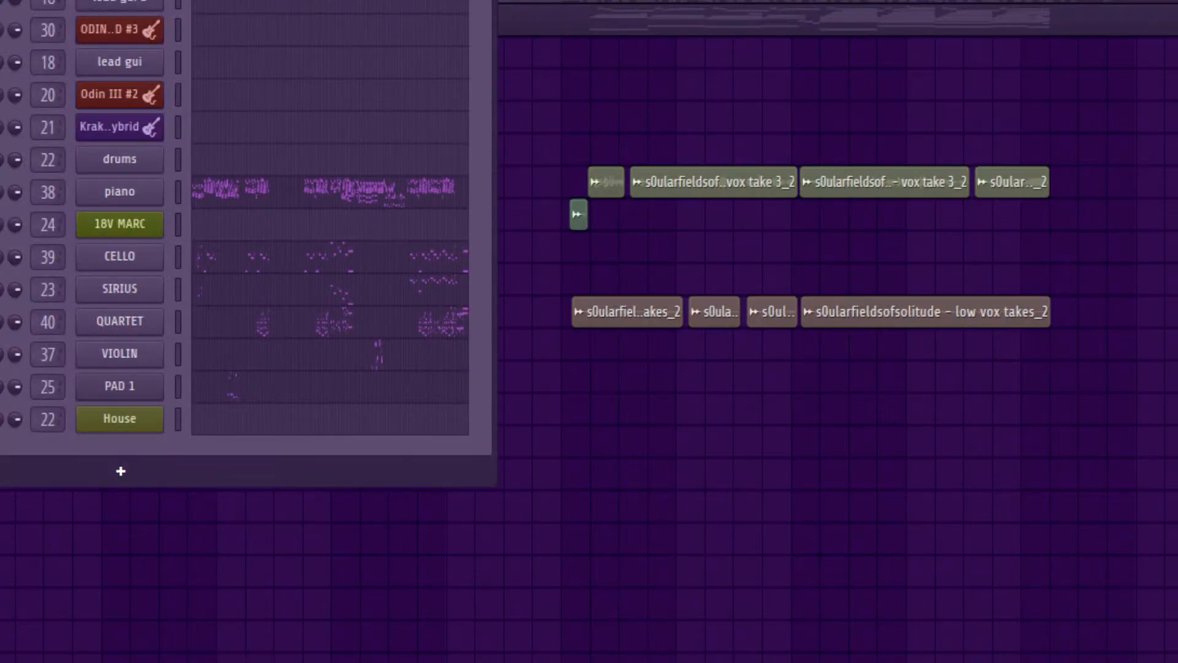
key("F6")
scroll(589, 331, "left", 3)
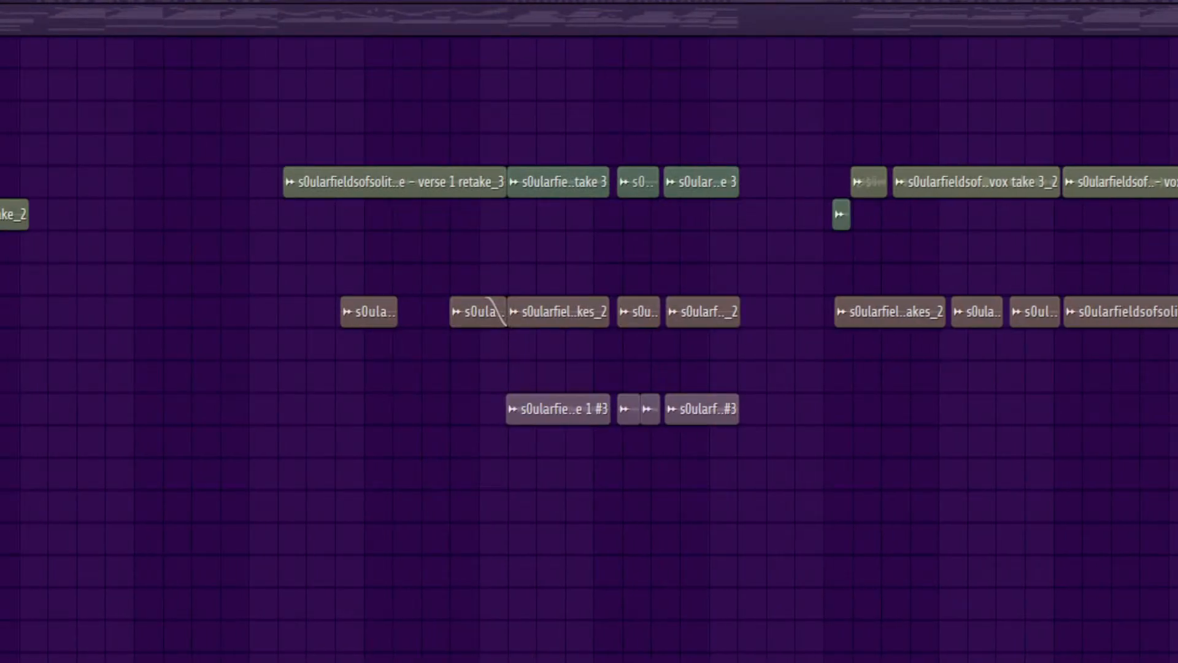
Step: Replace the instrument on the CELLO channel with the Play plugin
key("F6")
right_click(120, 257)
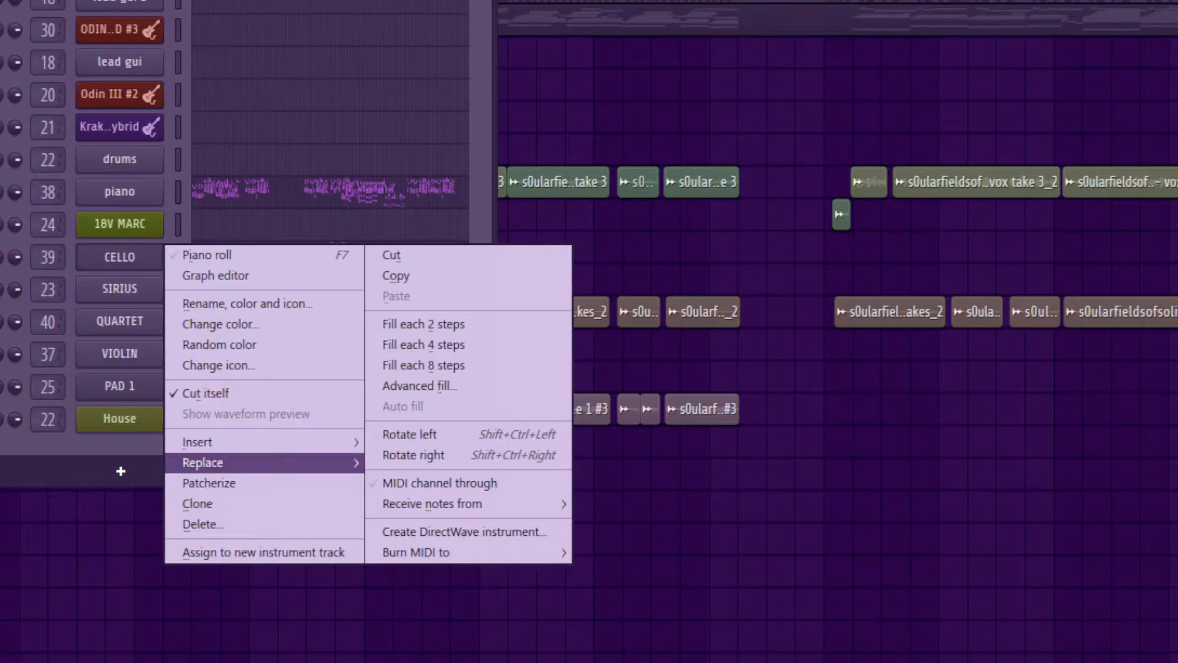
mouse_move(264, 462)
left_click(429, 218)
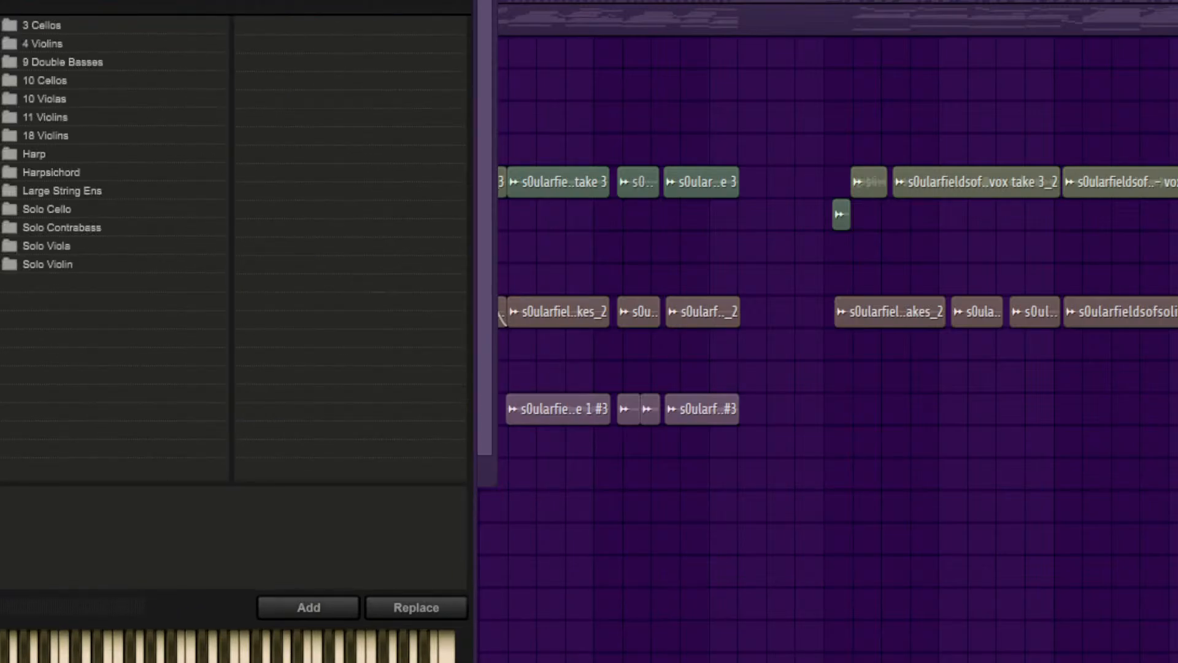
Step: Load the VCS Exp Vib patch from the 10 Cellos > 1 Long folder into Play
left_click(55, 62)
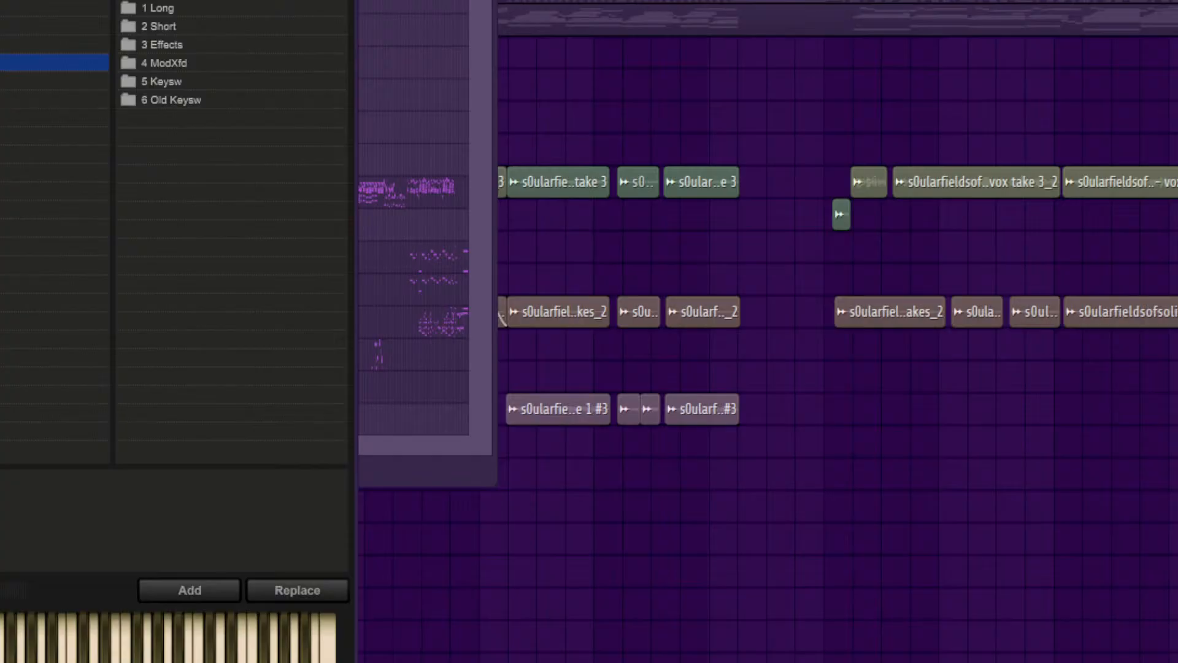
left_click(56, 8)
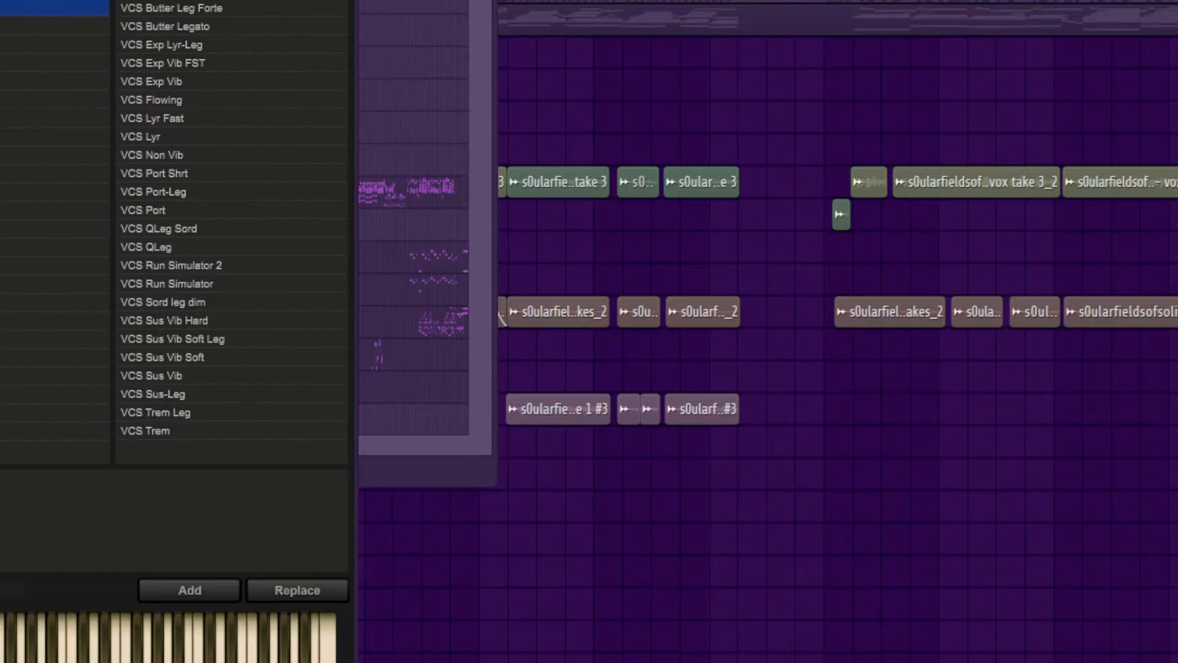
left_click(151, 81)
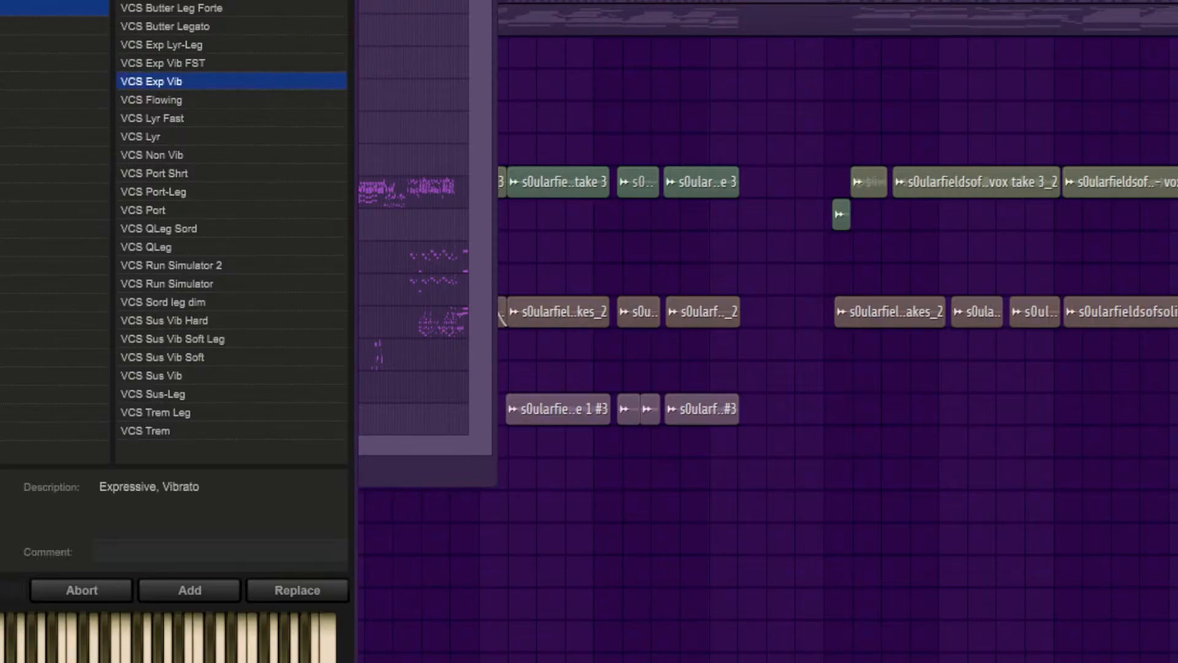
key("Escape")
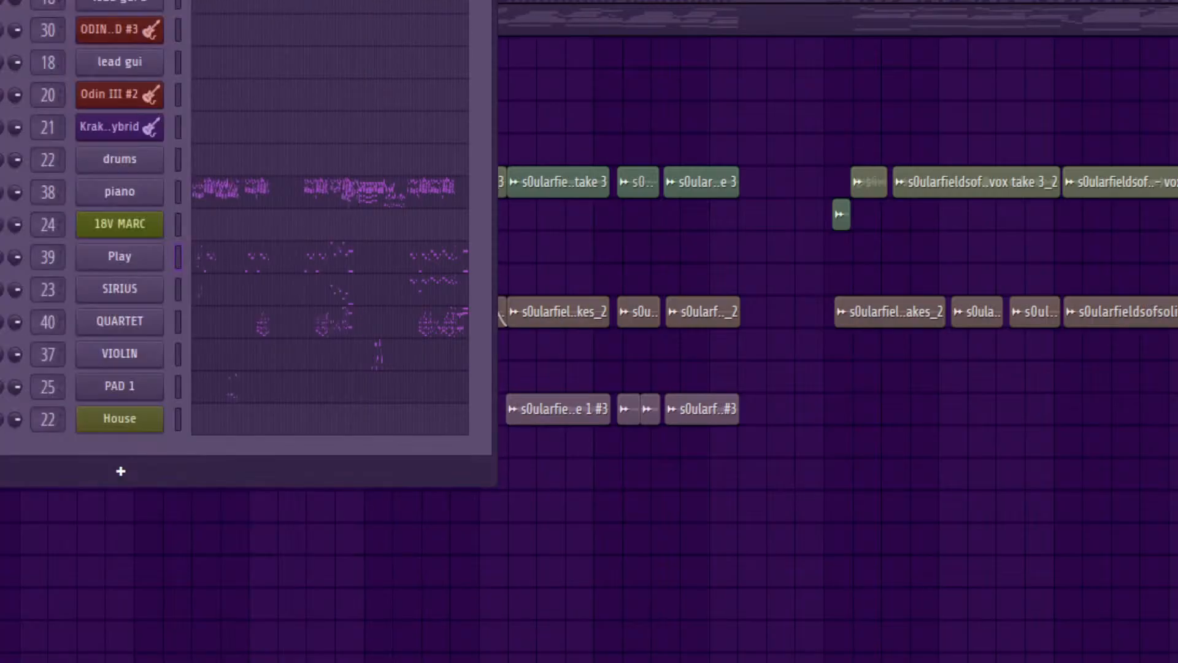
Step: Check the Studio Strings instrument and mute all the vocal clips in the playlist
left_click(119, 322)
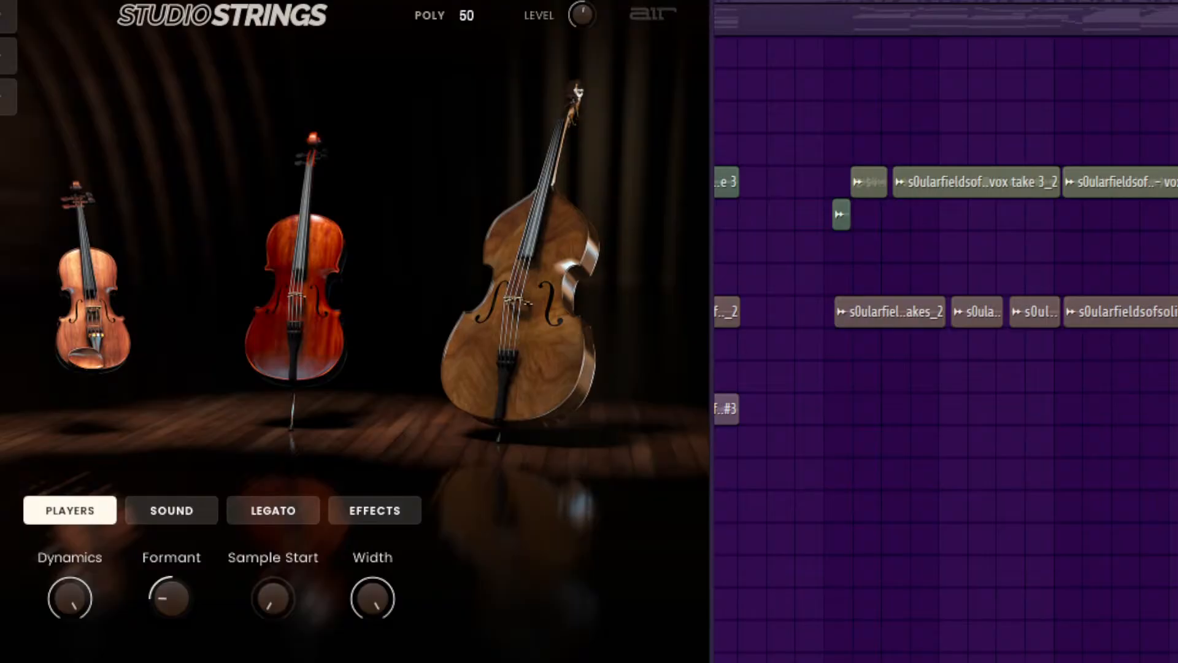
key("Escape")
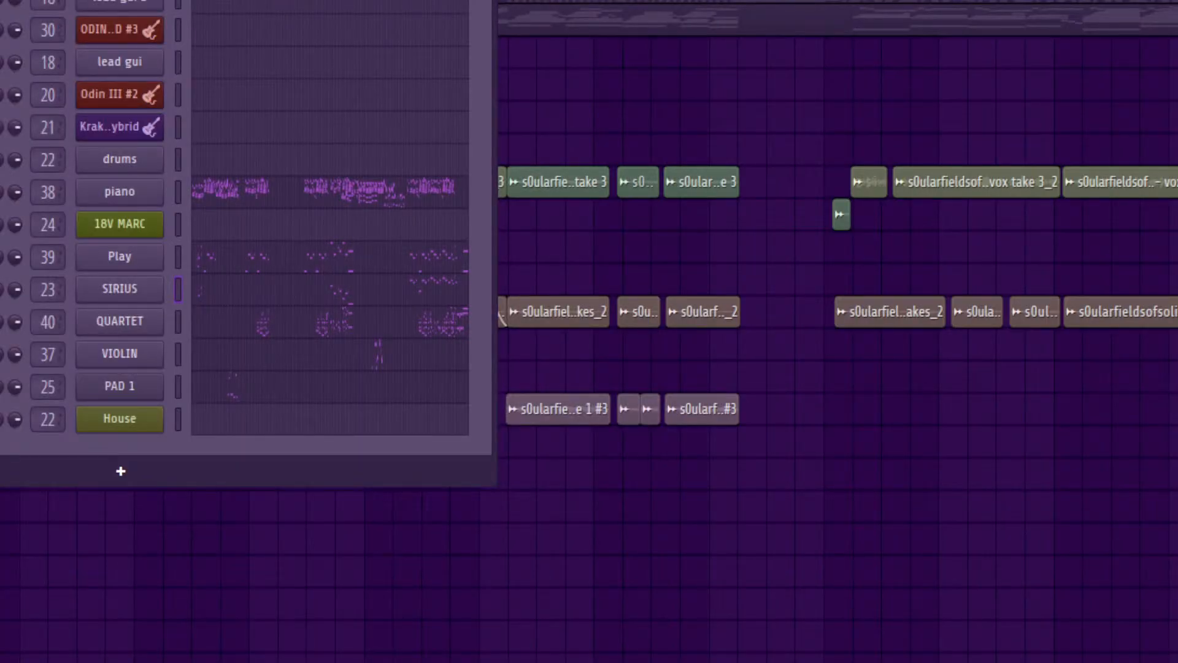
key("Escape")
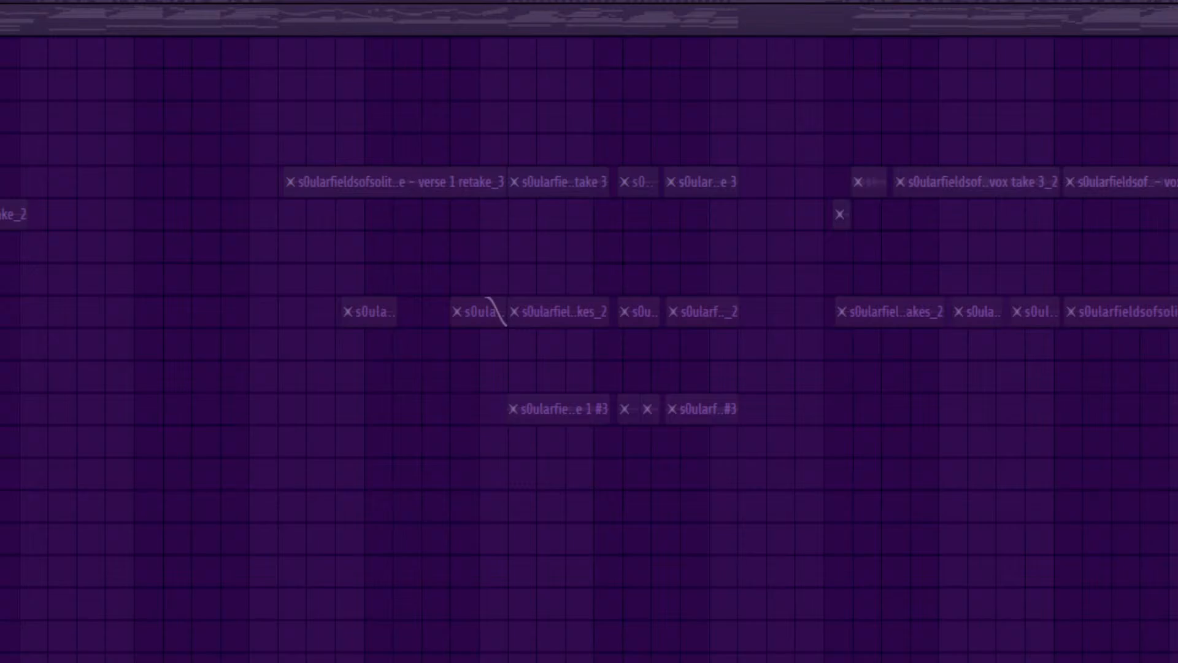
Step: Inspect the piano channel's instrument and its sound during playback
key("F6")
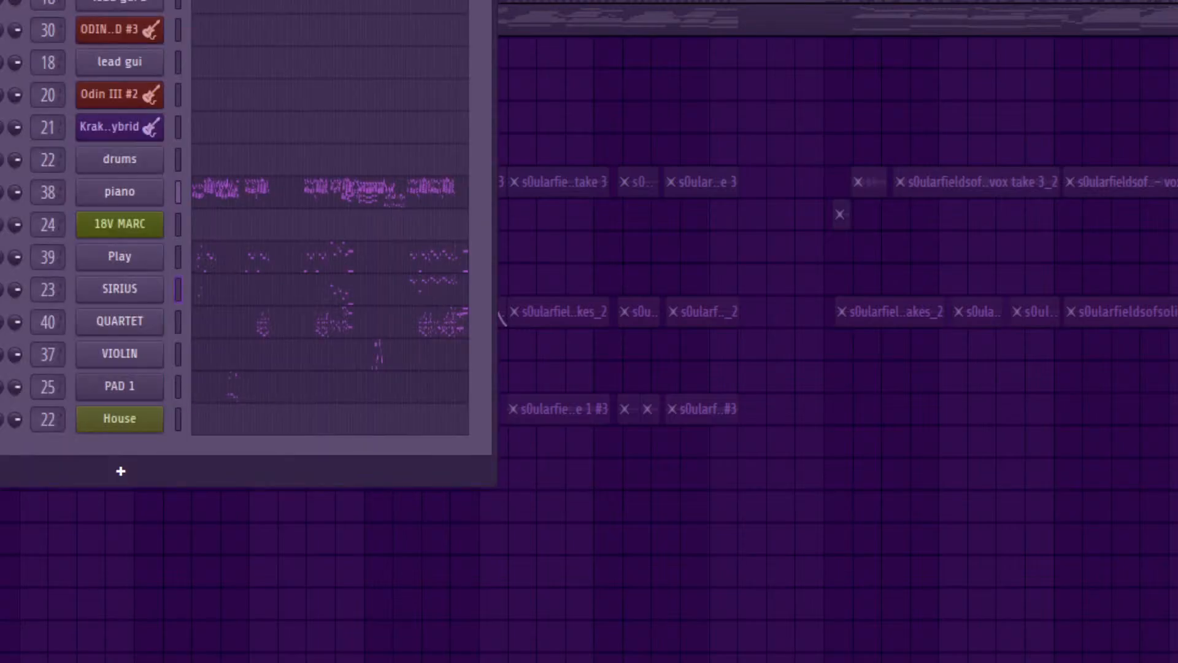
right_click(163, 186)
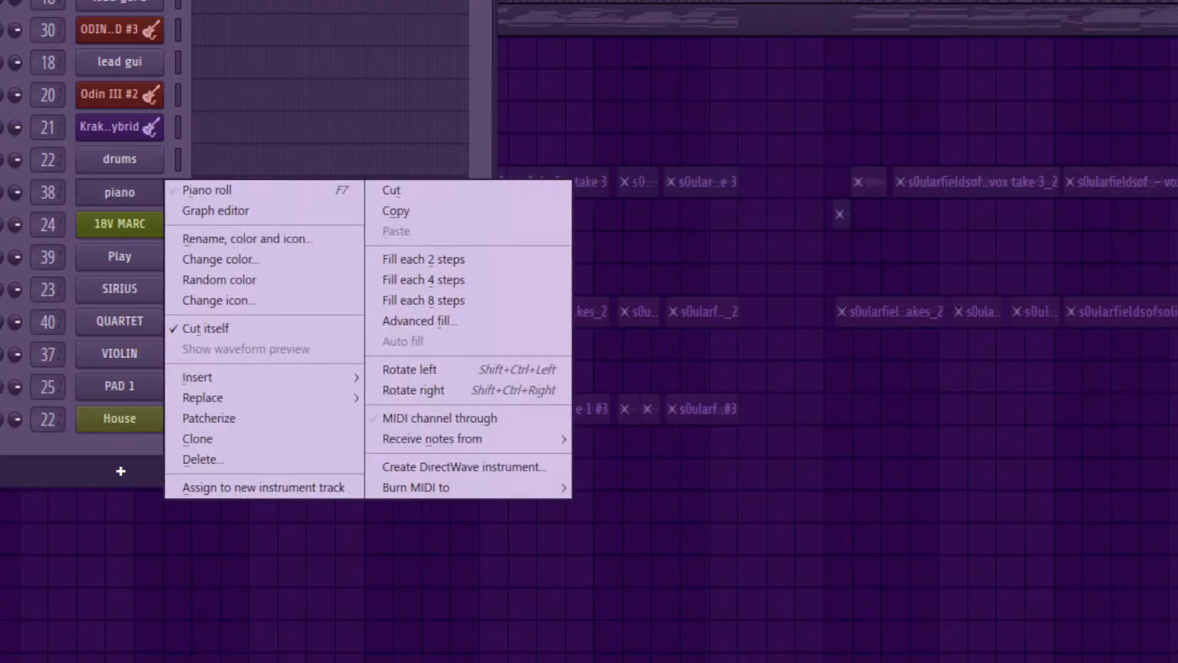
left_click(207, 190)
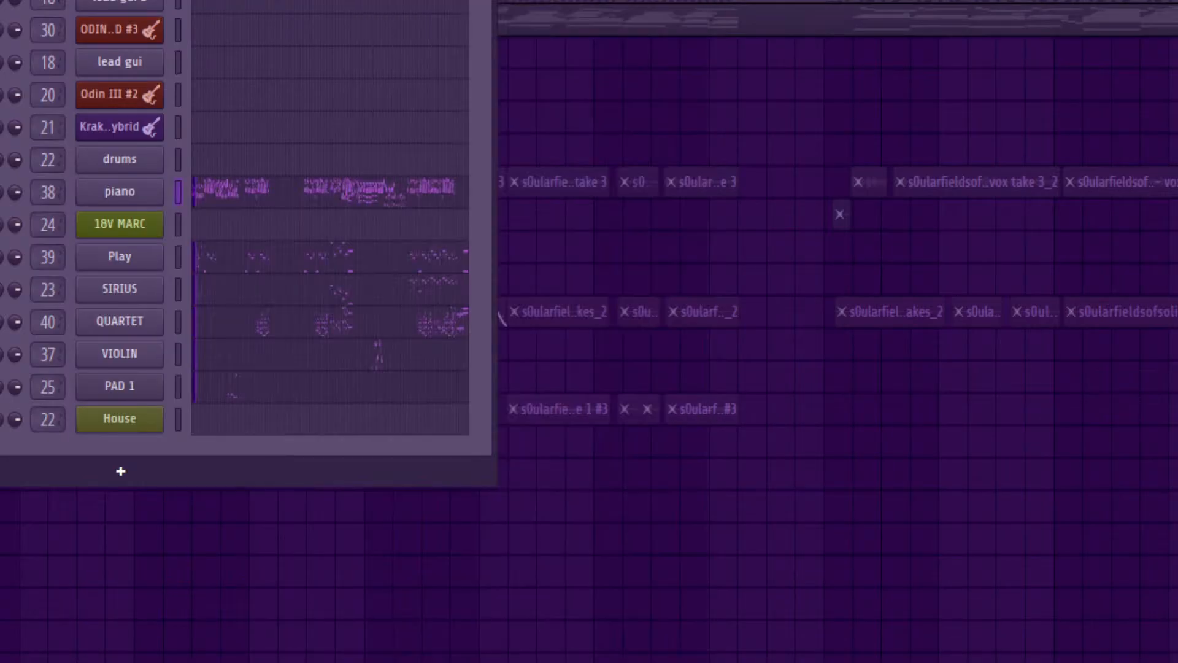
left_click(120, 192)
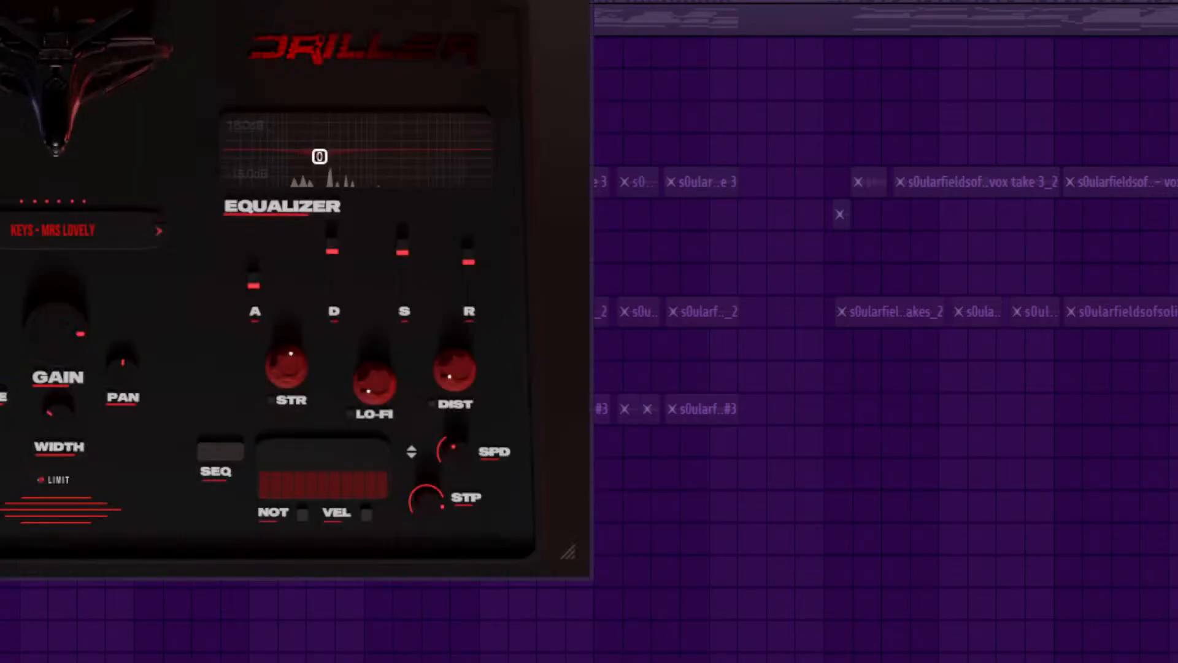
key("Escape")
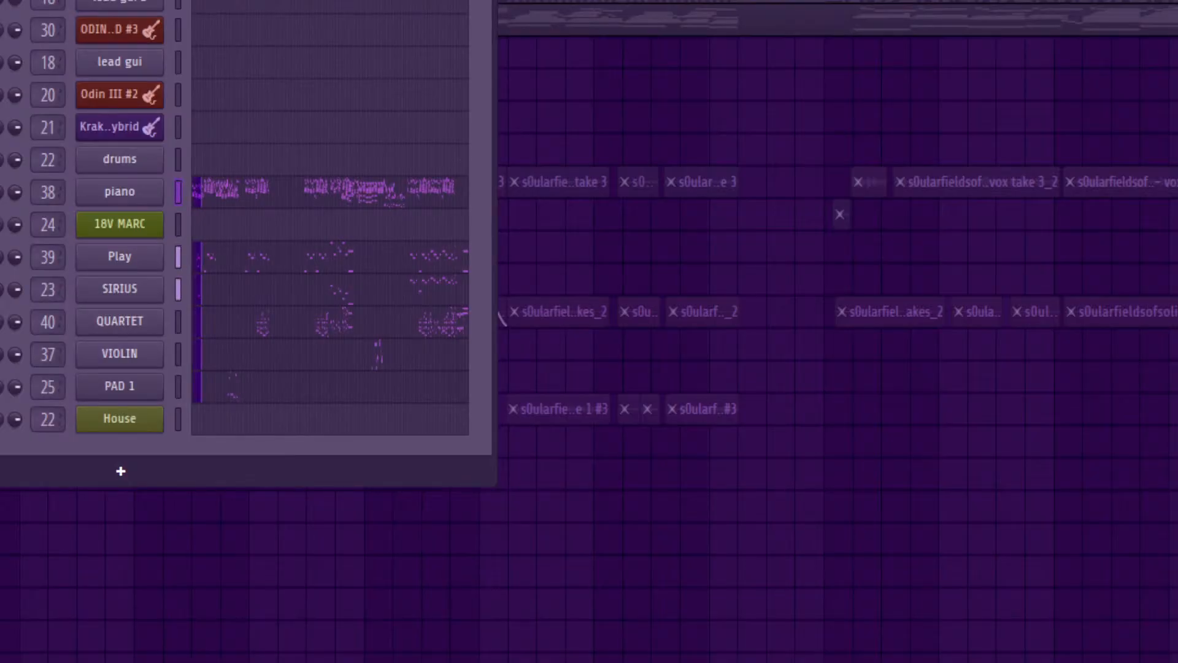
key("F6")
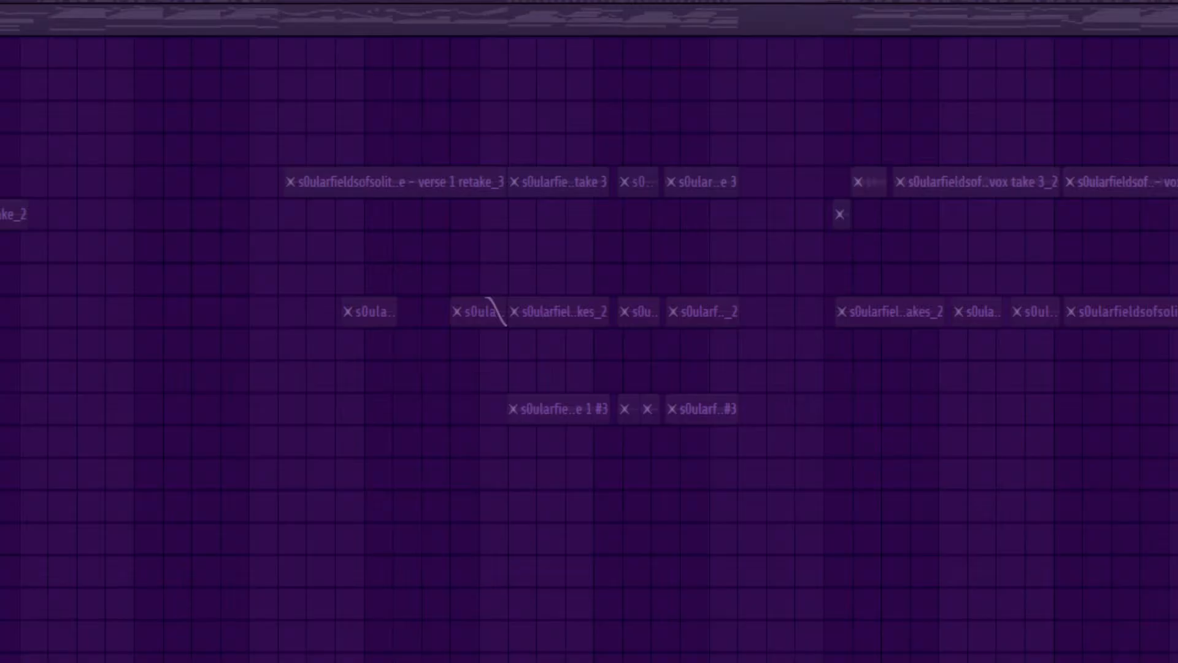
Step: Rename the Play channel as CELLO
key("F6")
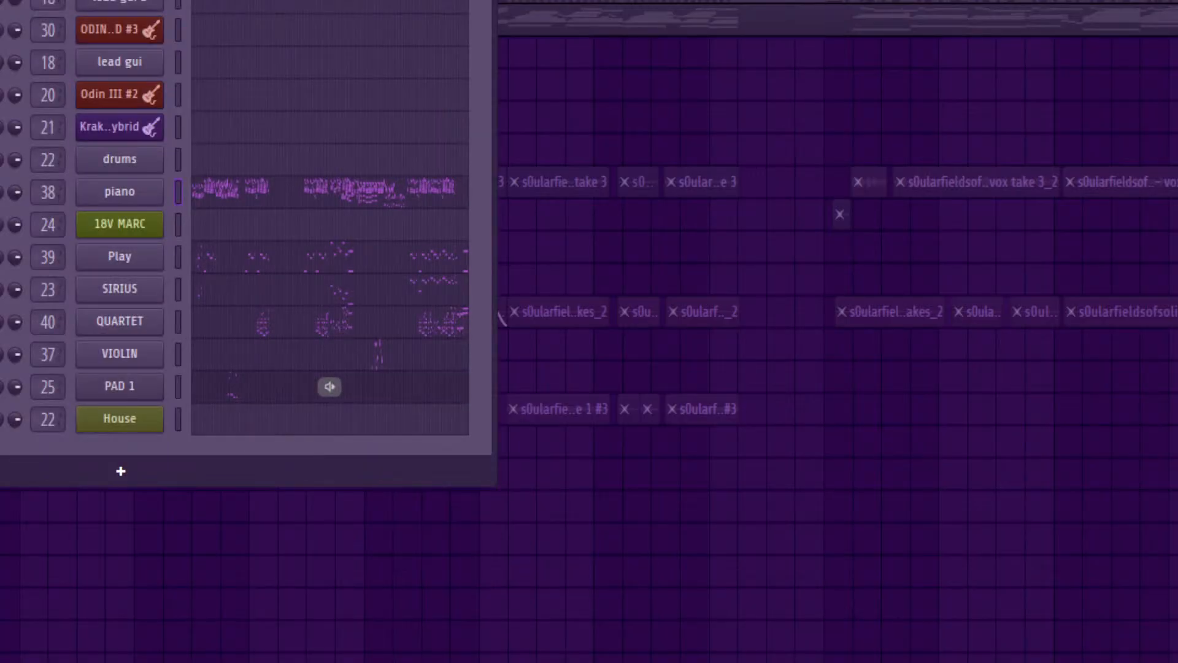
right_click(119, 256)
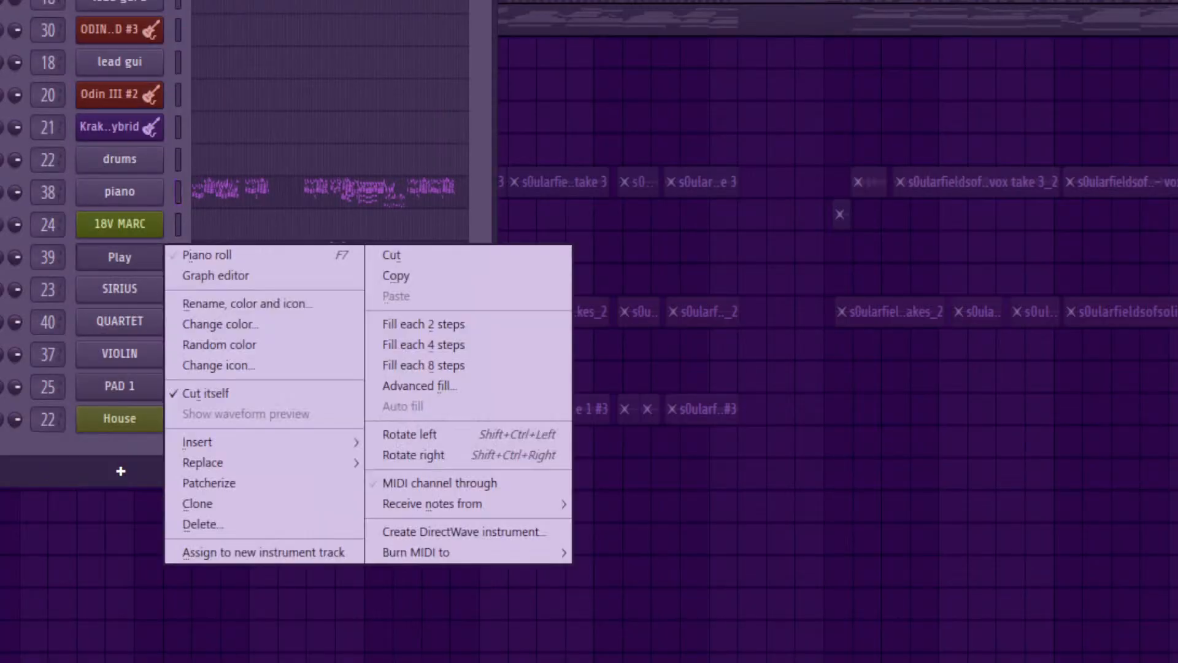
left_click(250, 303)
type("O")
key("Return")
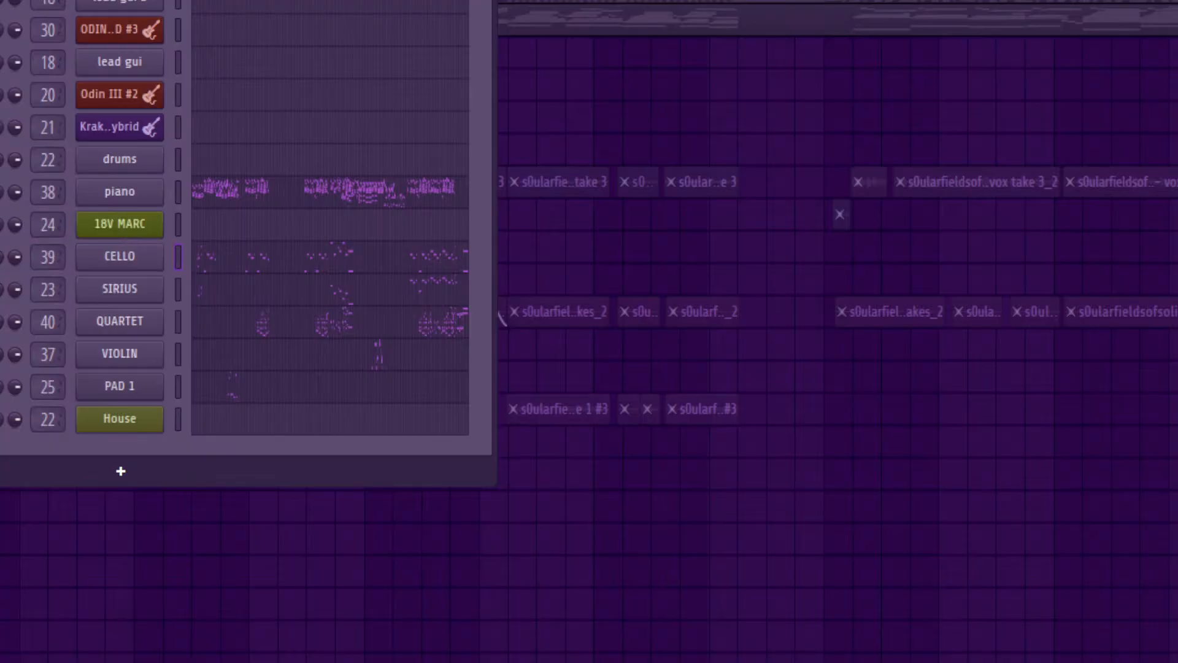
Step: Mute the SIRIUS and QUARTET channels and play the song to hear the cello part
left_click(1, 289)
key("space")
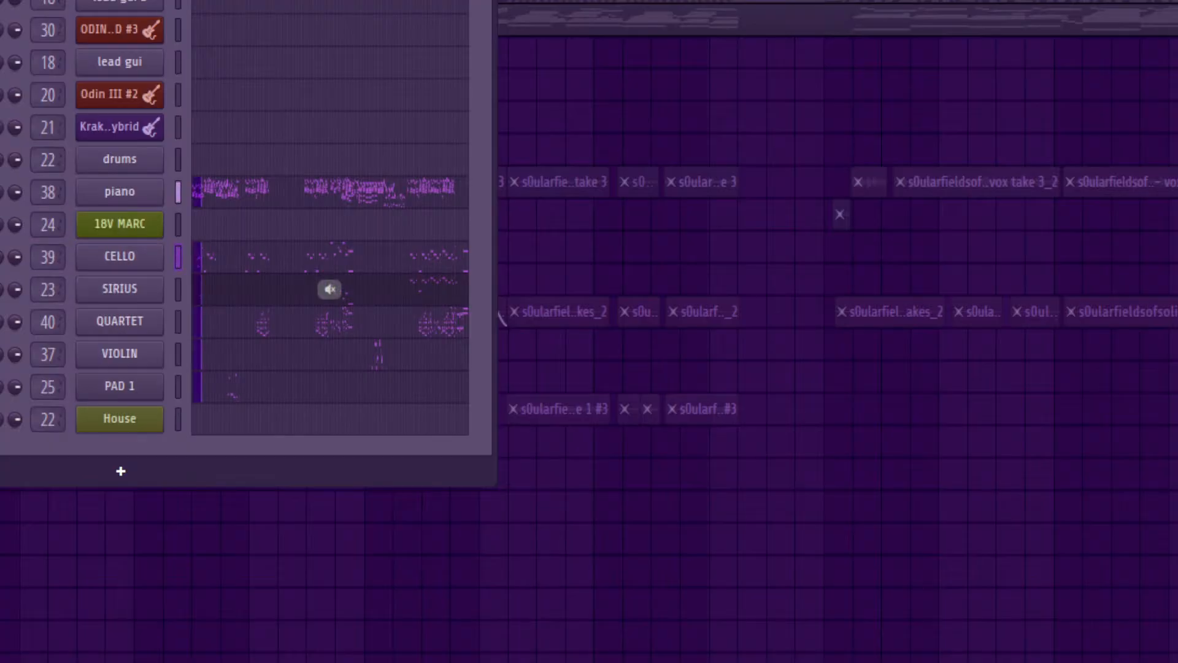
left_click(1, 322)
key("F6")
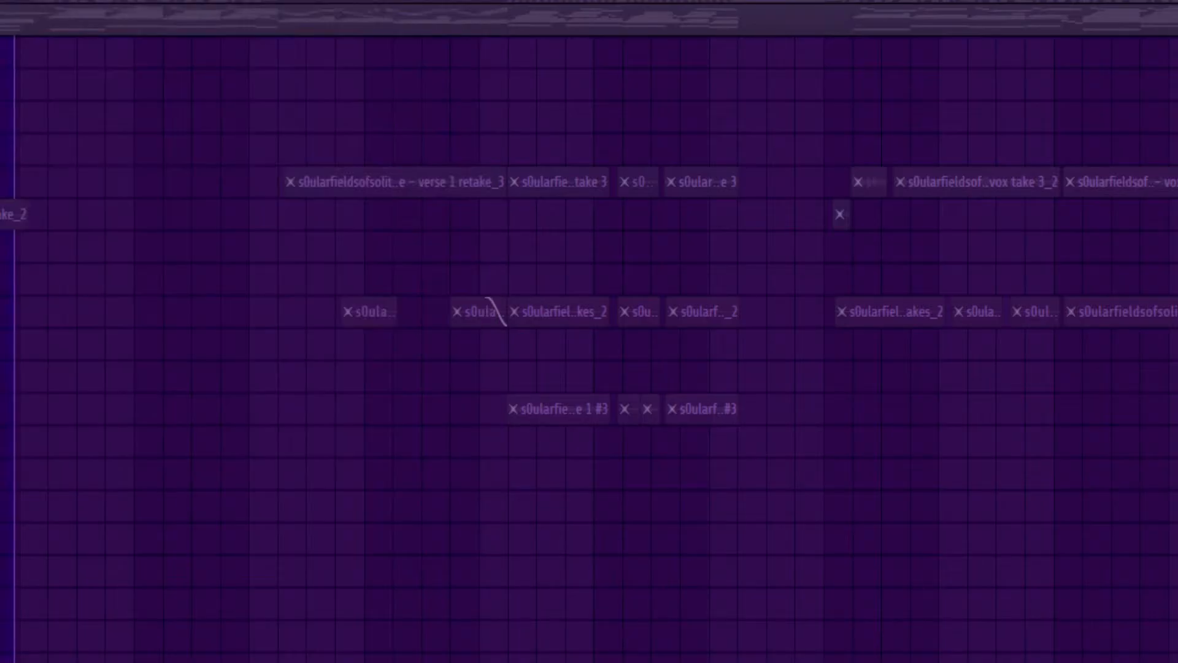
Step: Select all the CELLO notes in the piano roll and nudge them slightly earlier by two increments
key("F6")
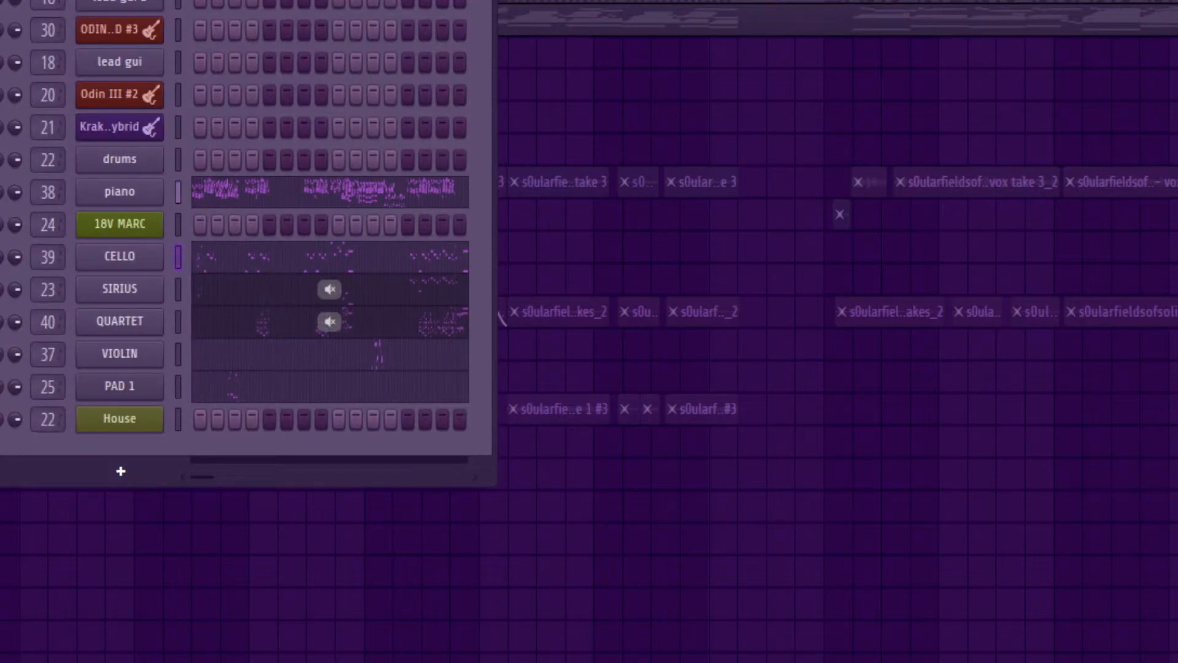
left_click(119, 256)
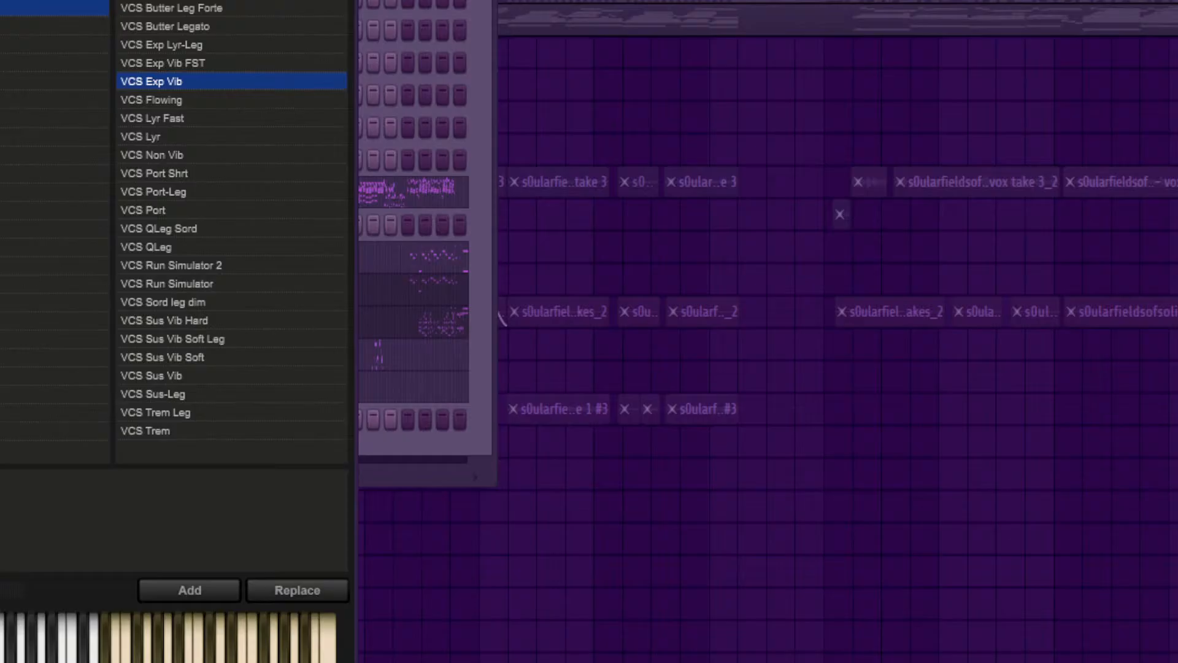
key("F5")
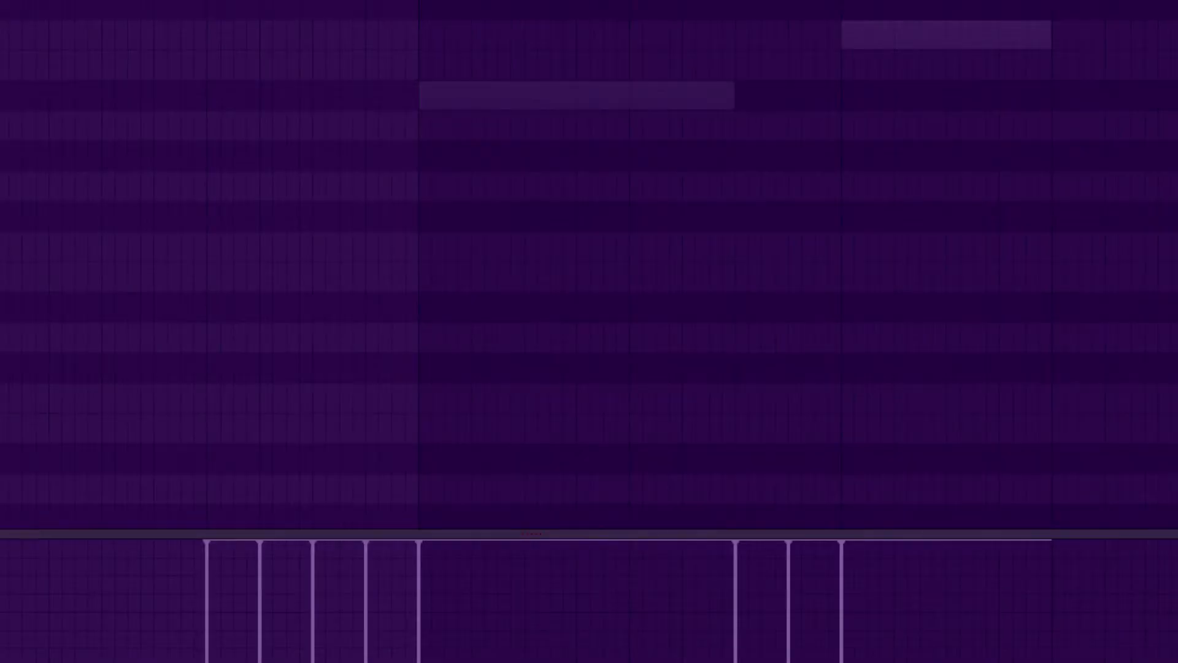
middle_click(535, 434)
left_click(535, 495)
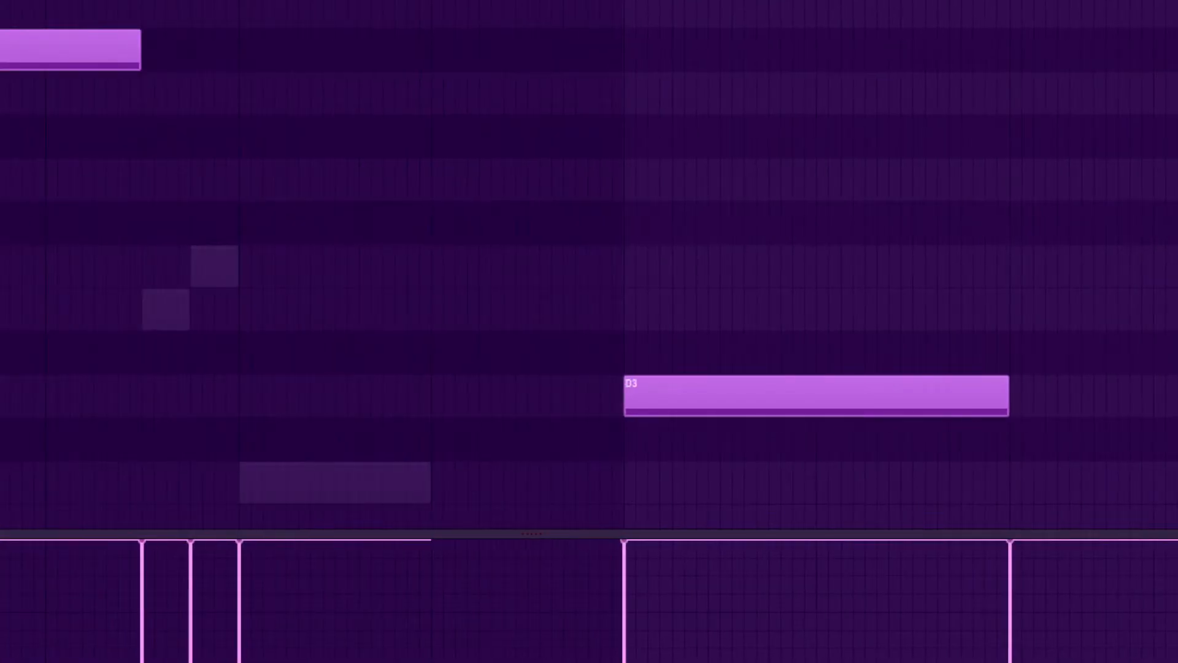
key("ctrl+a")
key("shift+Left")
key("shift+Left")
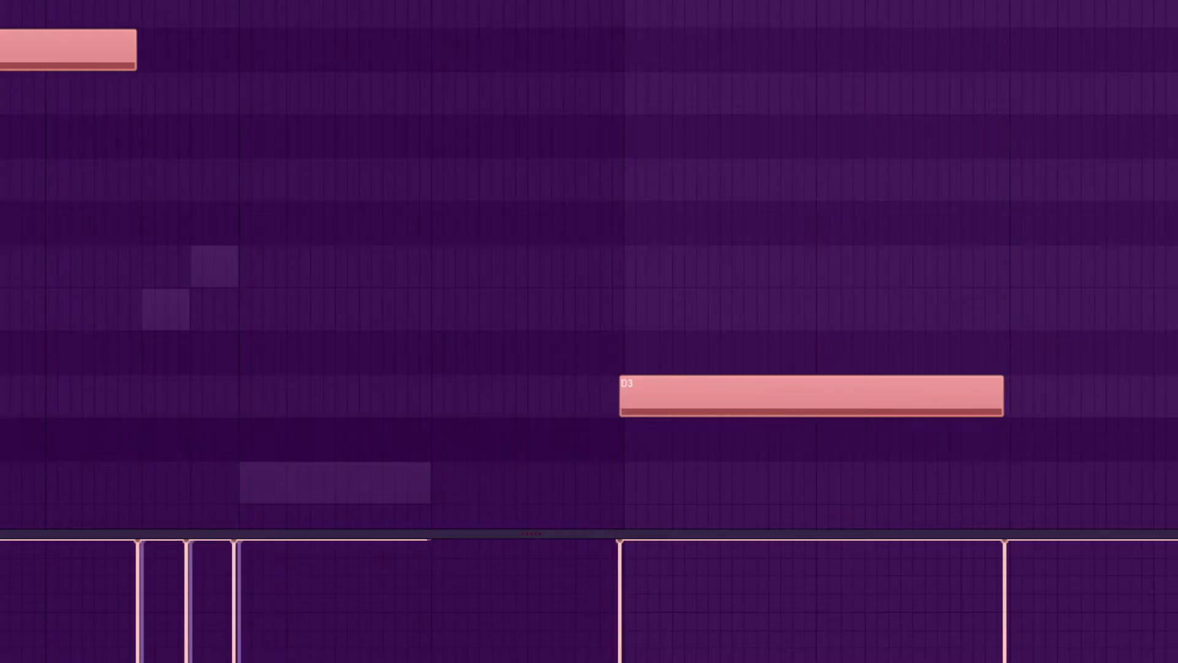
key("ctrl+d")
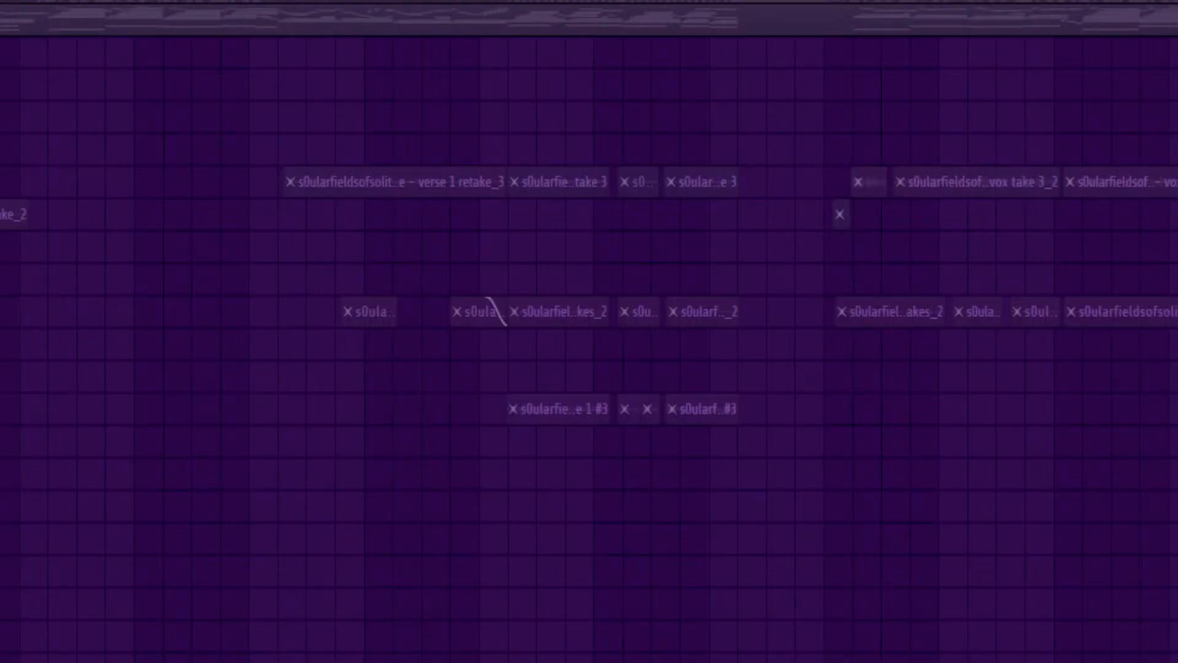
Step: Load the VCS Exp Lyr-Leg patch on the CELLO channel and move its plugin window aside
key("F6")
left_click(119, 255)
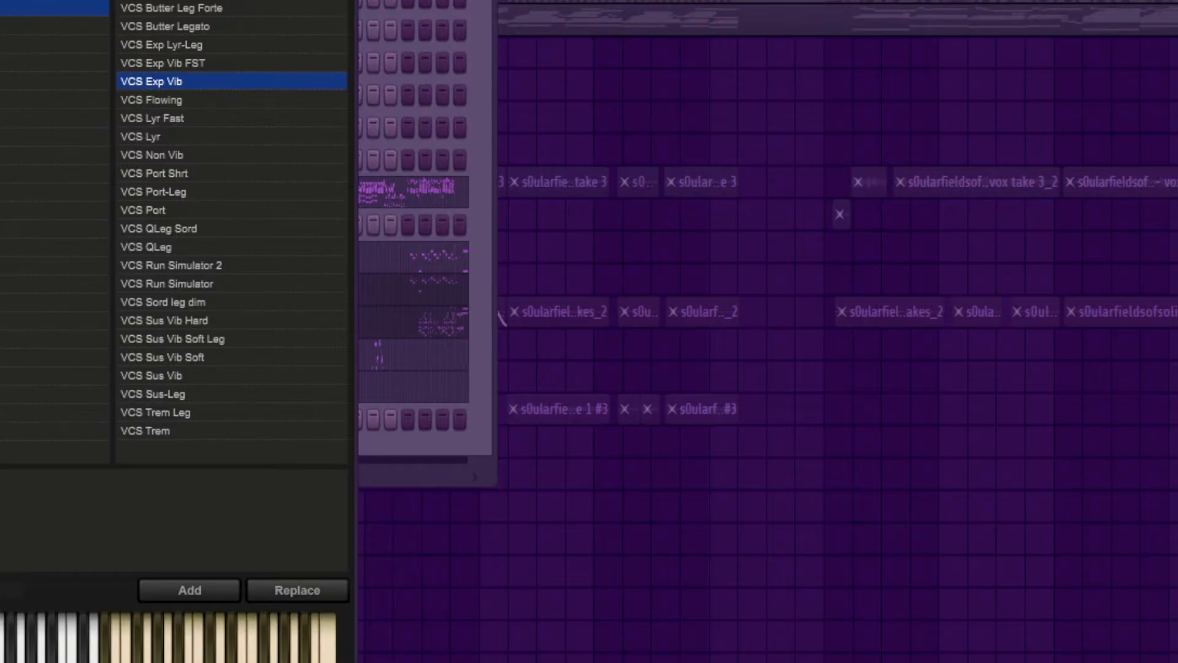
key("Up")
key("Up")
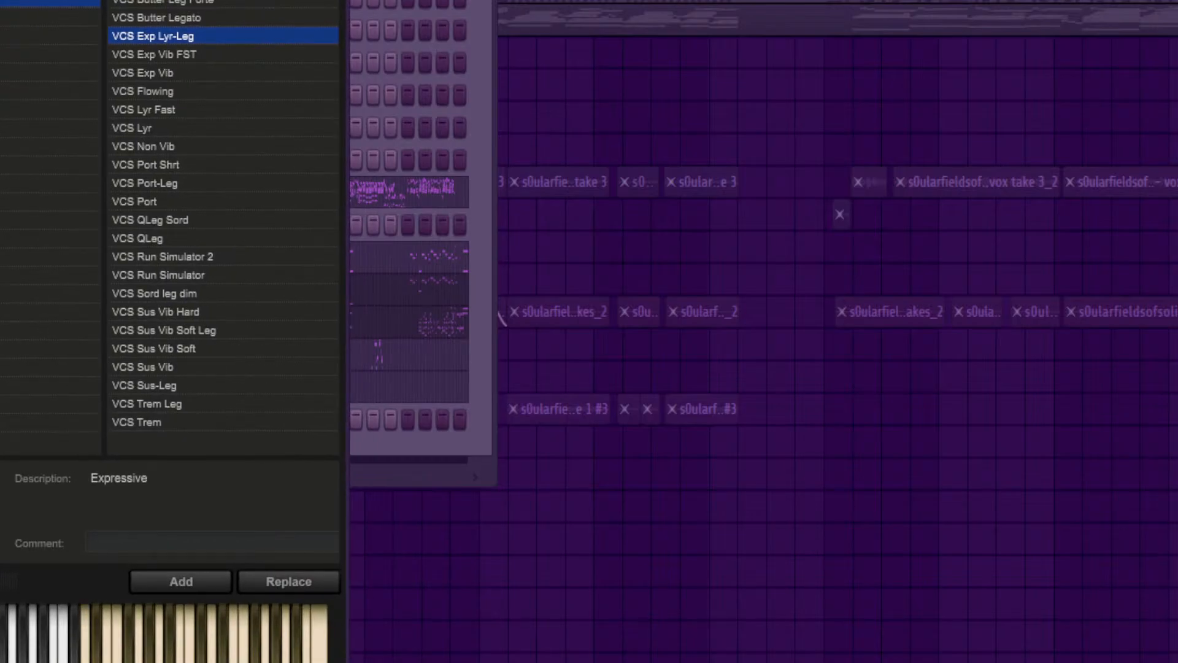
left_click_drag(184, 2, 69, 0)
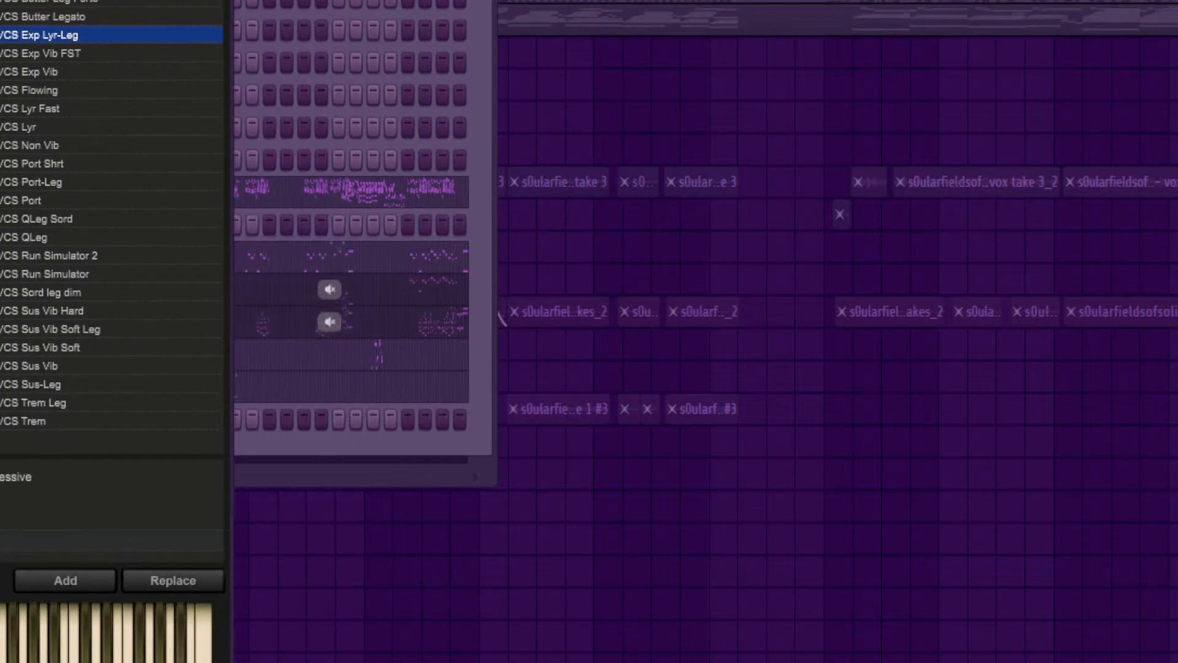
Step: Close the cello plugin window and play the song to hear the CELLO channel's new patch
key("Escape")
key("space")
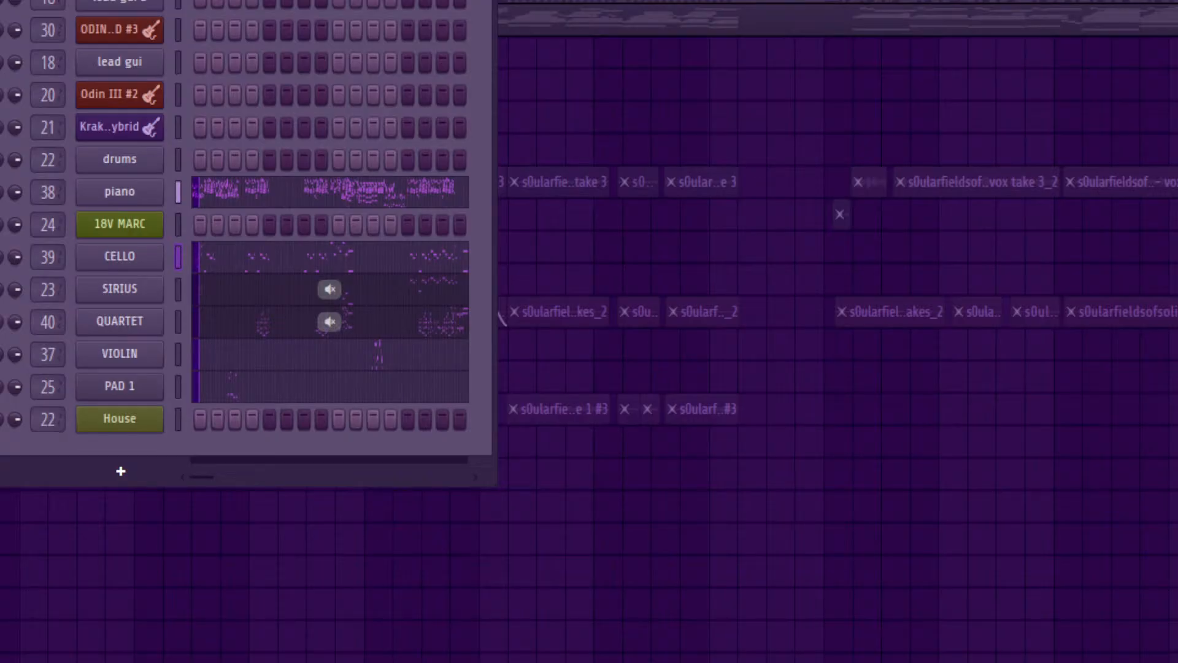
key("F6")
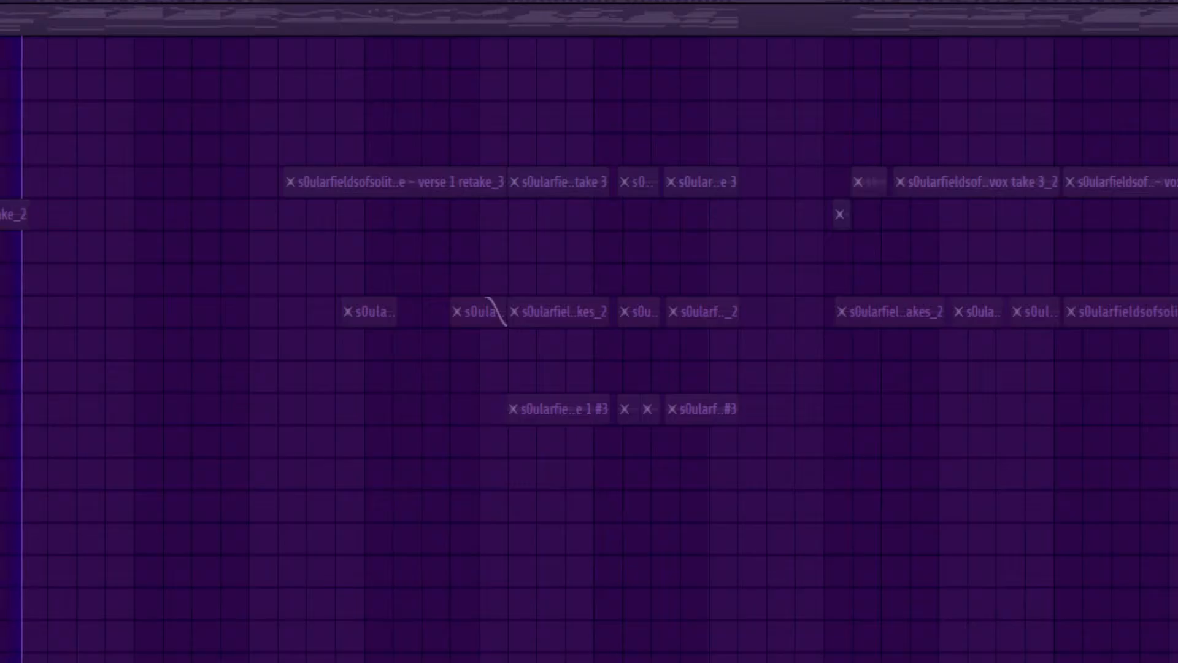
key("F6")
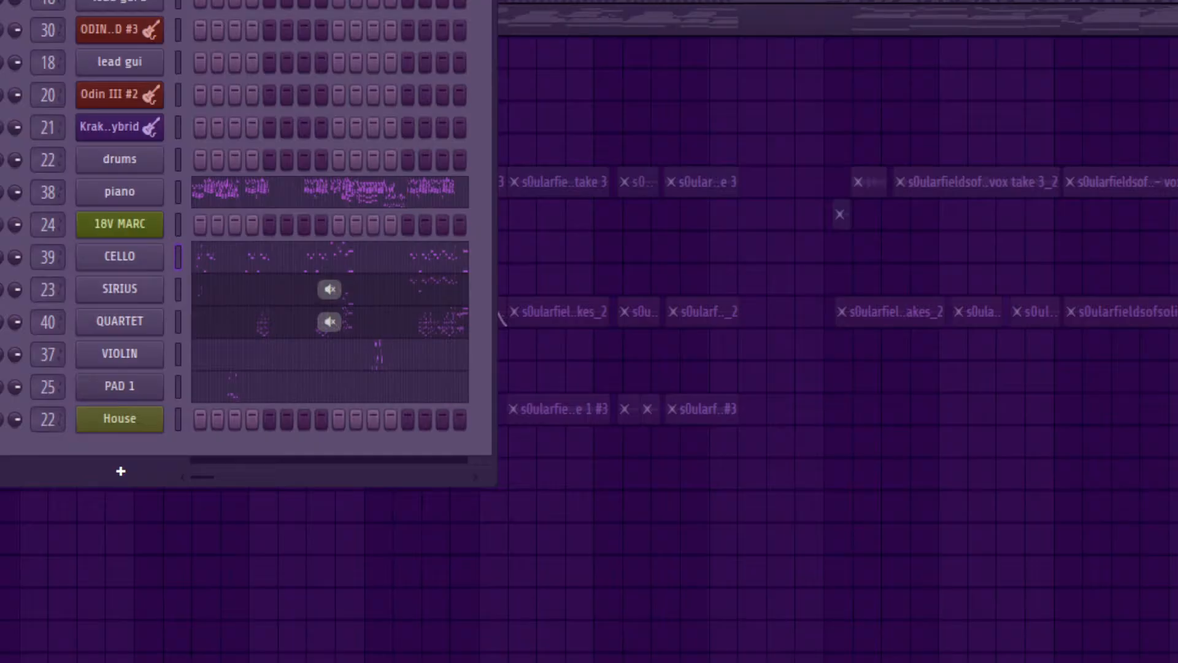
Step: Open the drums channel's plugin and examine its mixer and kit pages alongside the song playback
left_click(120, 159)
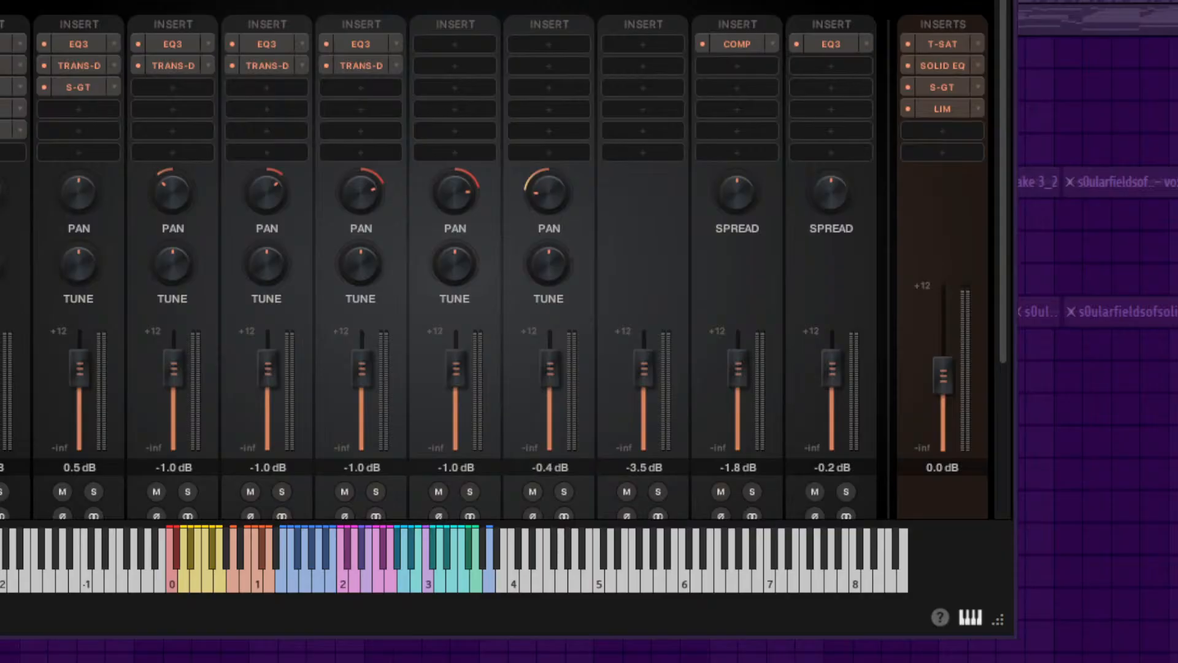
scroll(503, 264, "down", 3)
scroll(504, 264, "up", 3)
left_click_drag(503, 2, 423, 9)
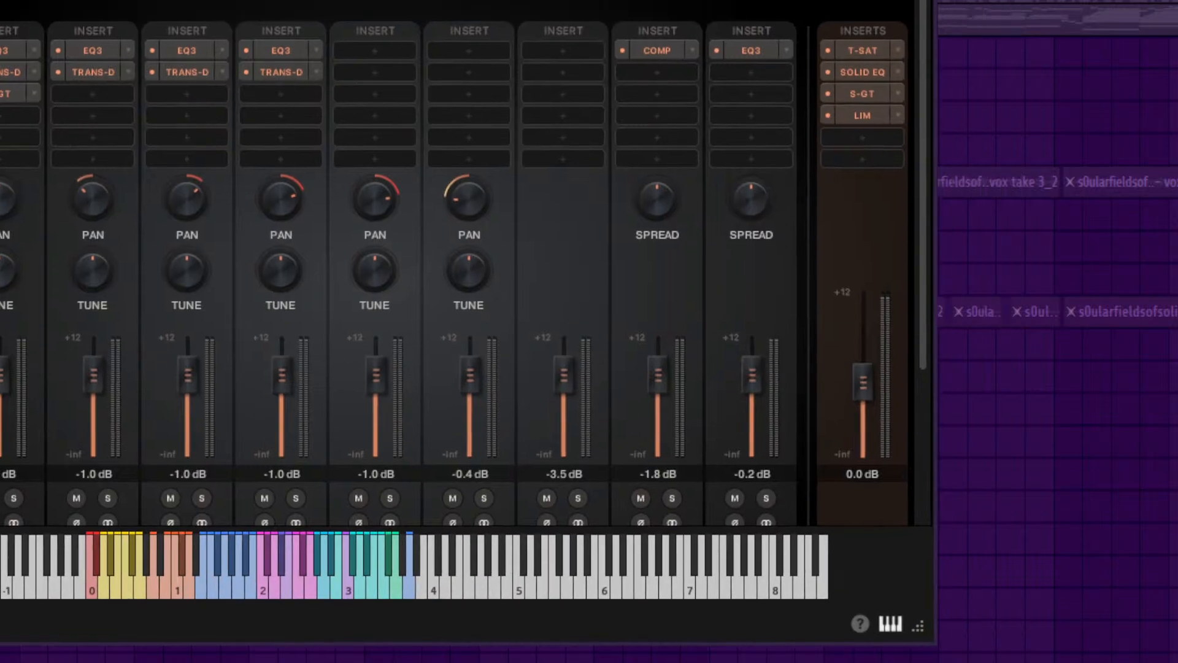
key("Escape")
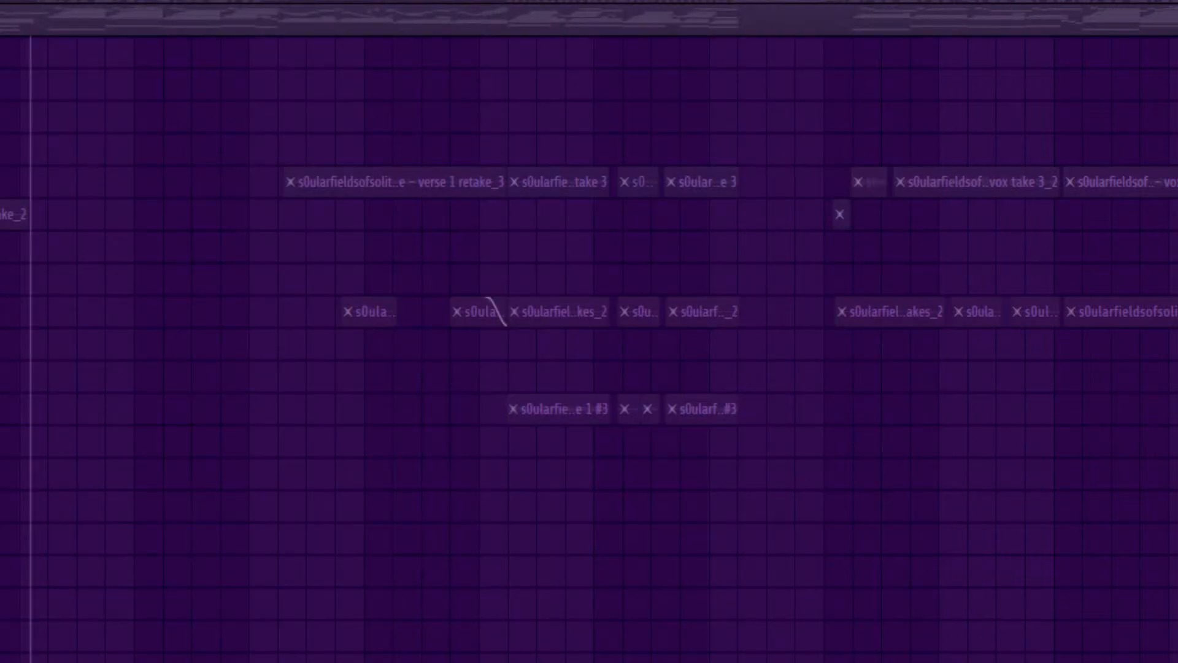
key("F6")
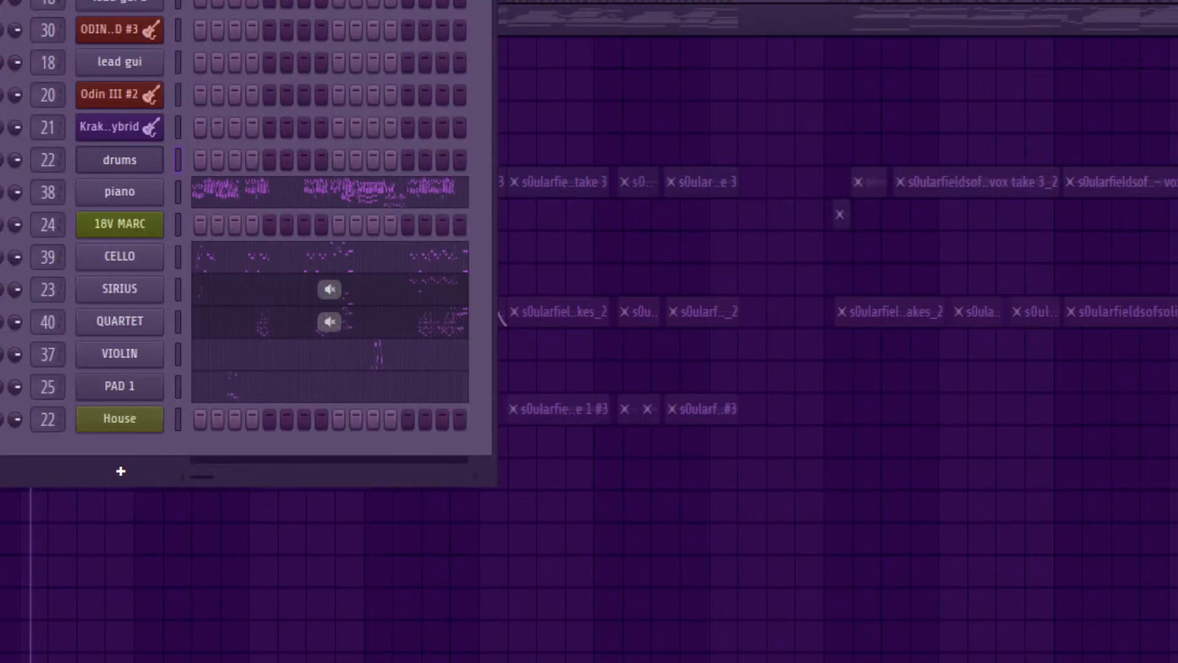
key("F6")
key("F6")
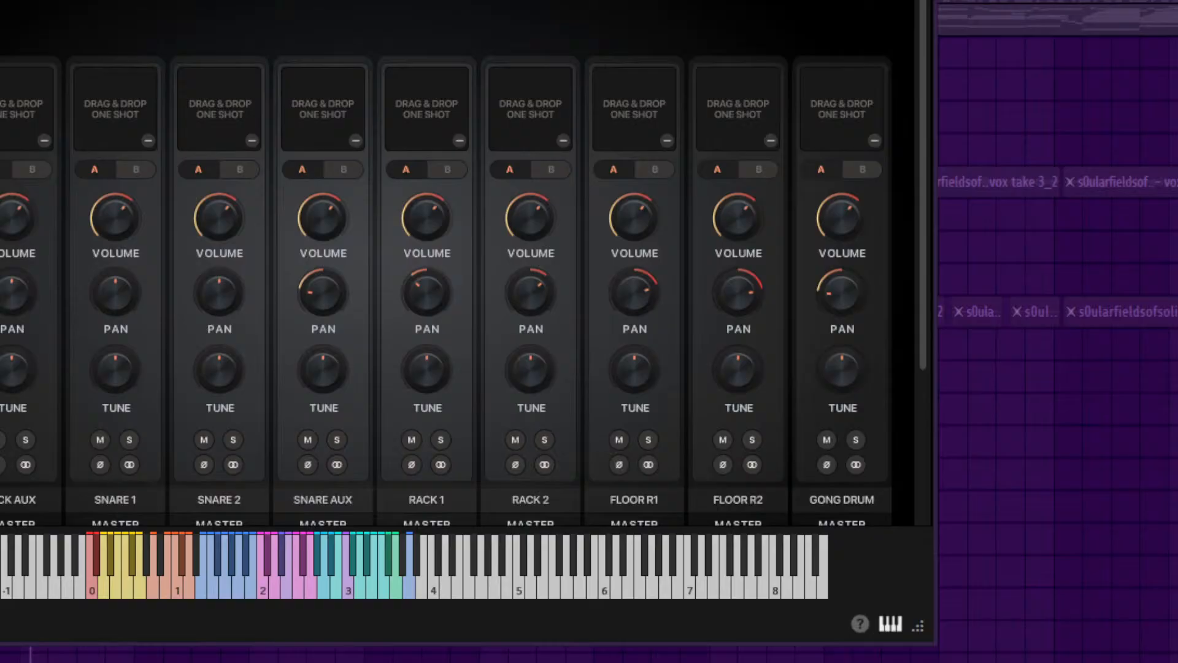
key("Escape")
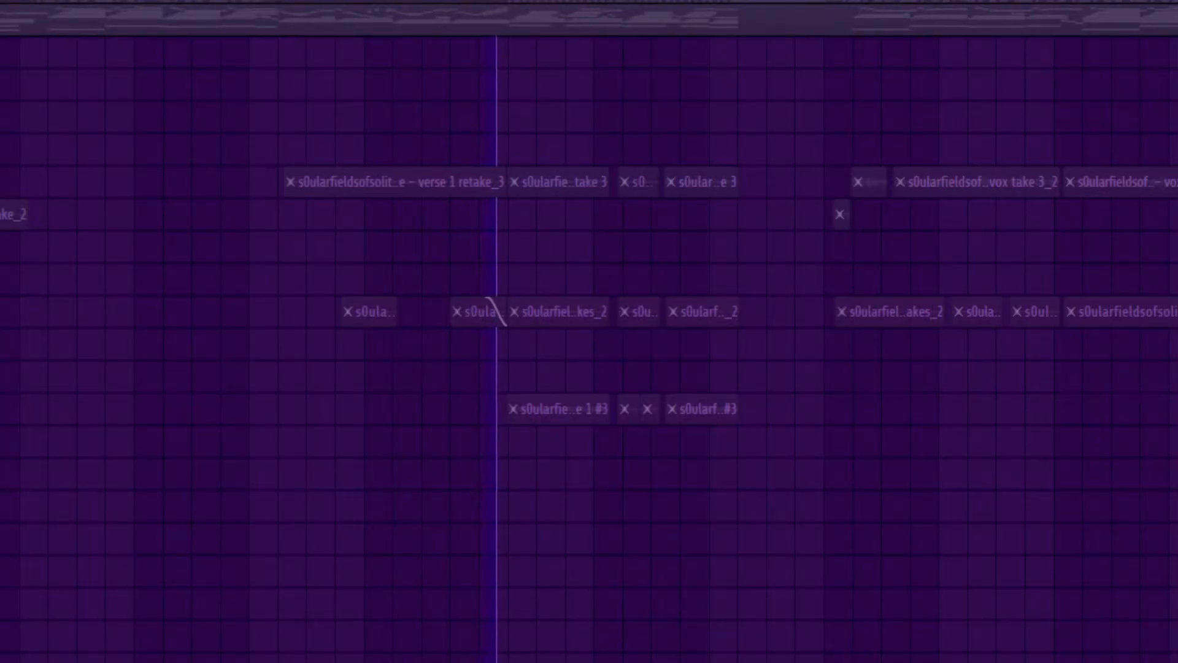
Step: Try to load one-shot samples into the kick and snare slots of the drums plugin's kit
key("F6")
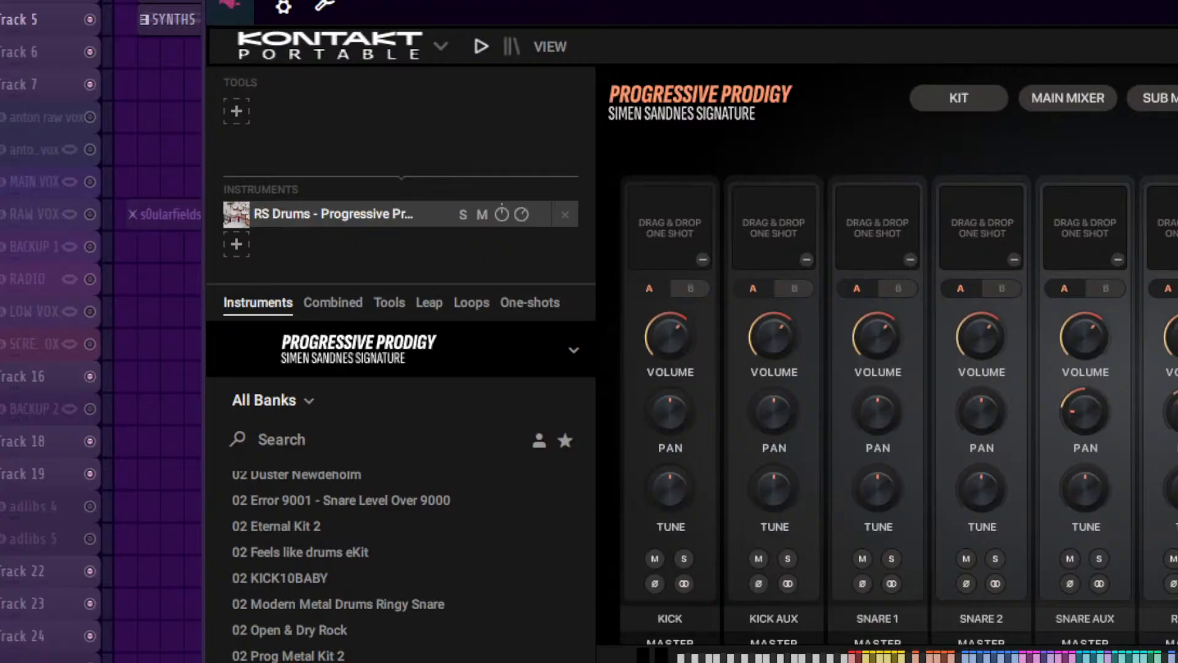
left_click_drag(3, 342, 652, 238)
left_click_drag(2, 341, 848, 252)
left_click_drag(2, 263, 30, 292)
left_click_drag(988, 274, 989, 236)
left_click_drag(859, 7, 698, 0)
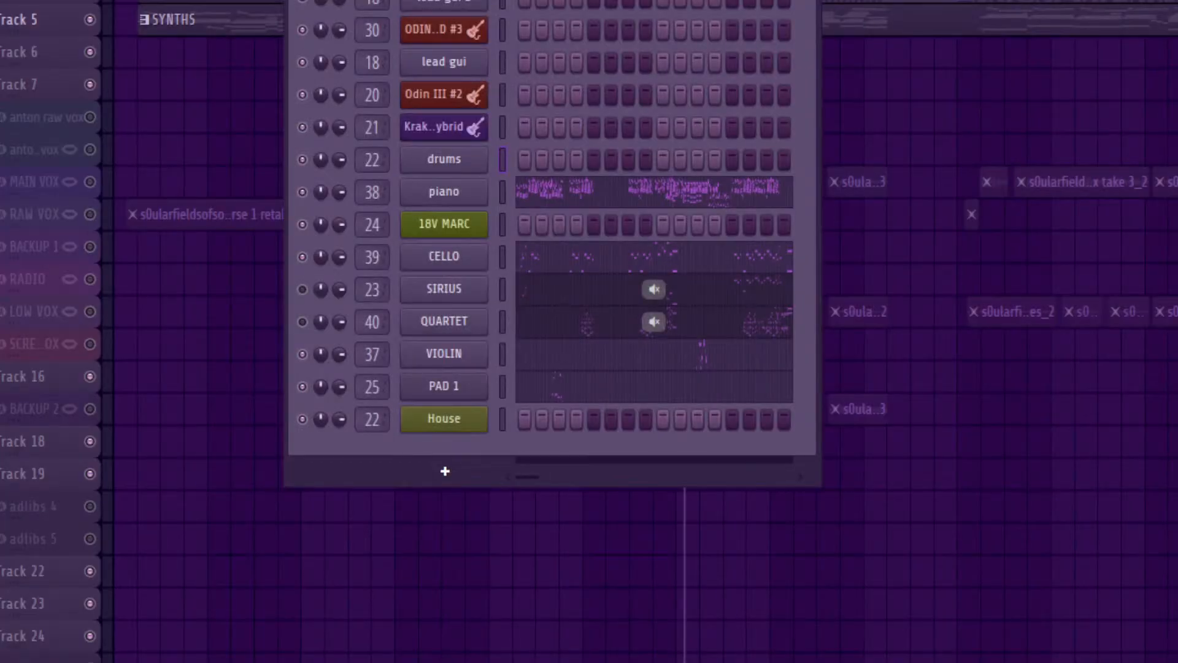
Step: Reopen the drums plugin and route the KICK kit piece to the KICK mixer channel
left_click(444, 160)
left_click_drag(466, 1, 431, 0)
scroll(815, 264, "down", 4)
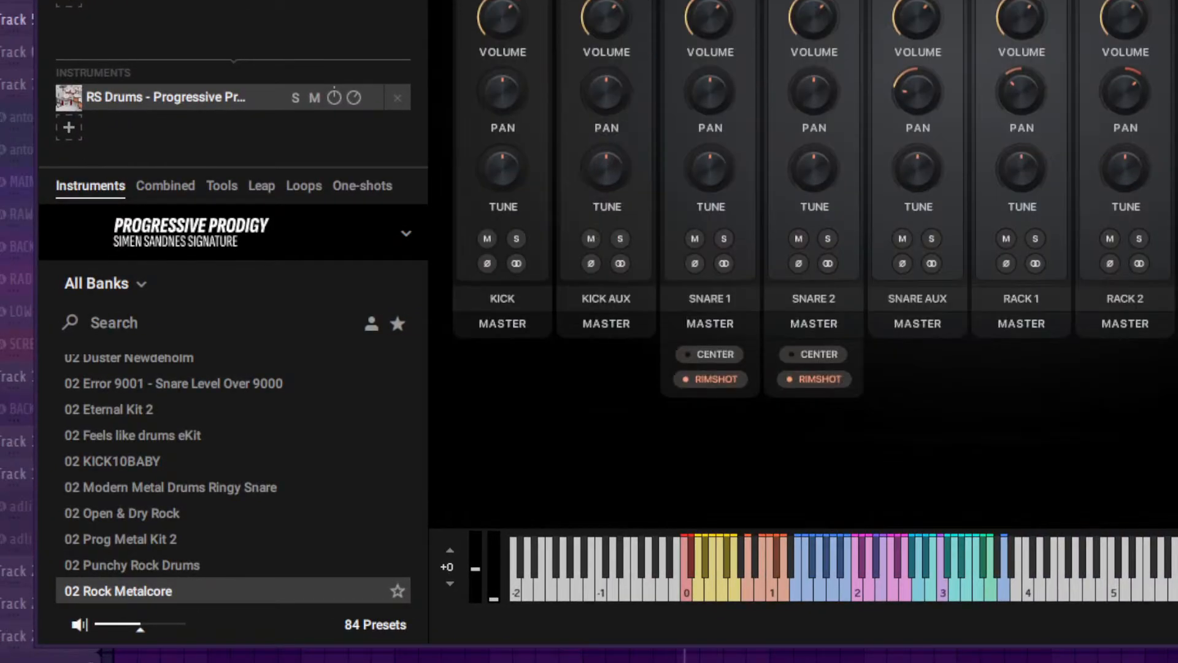
scroll(815, 264, "up", 3)
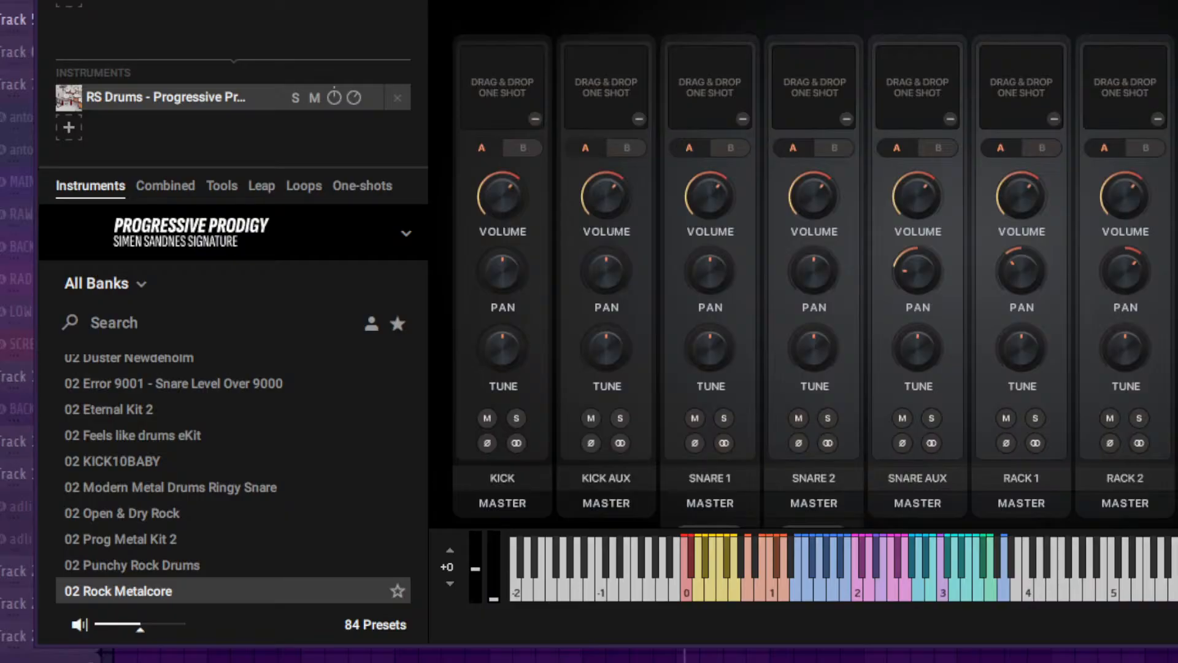
left_click(503, 503)
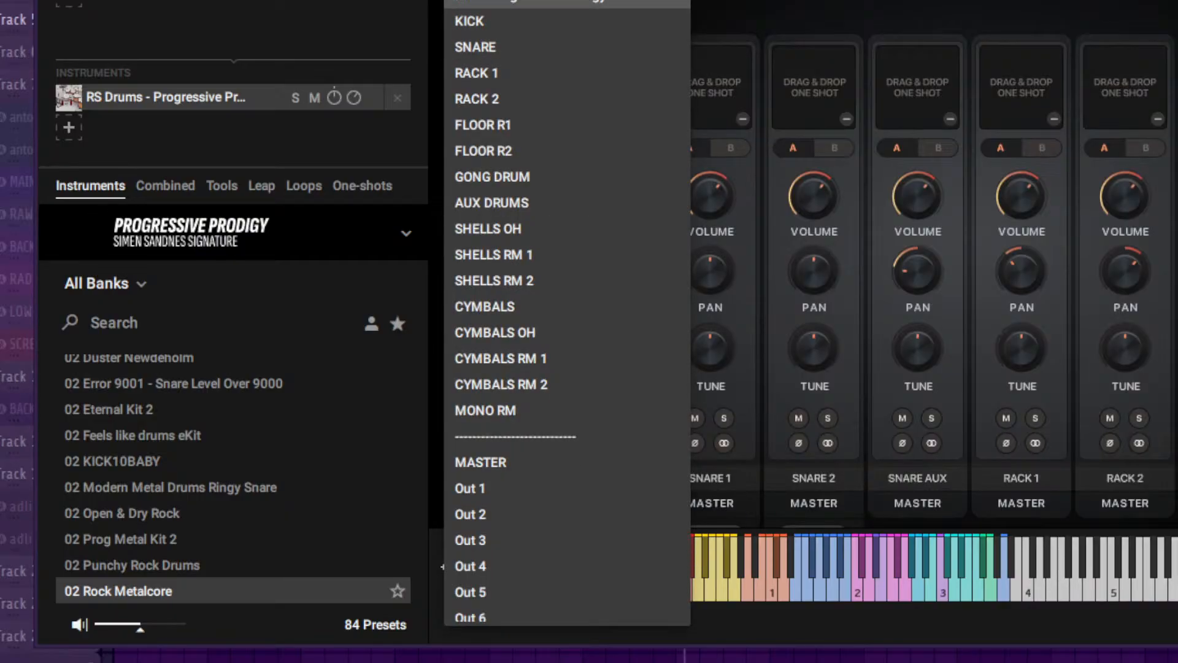
left_click(540, 3)
left_click(503, 504)
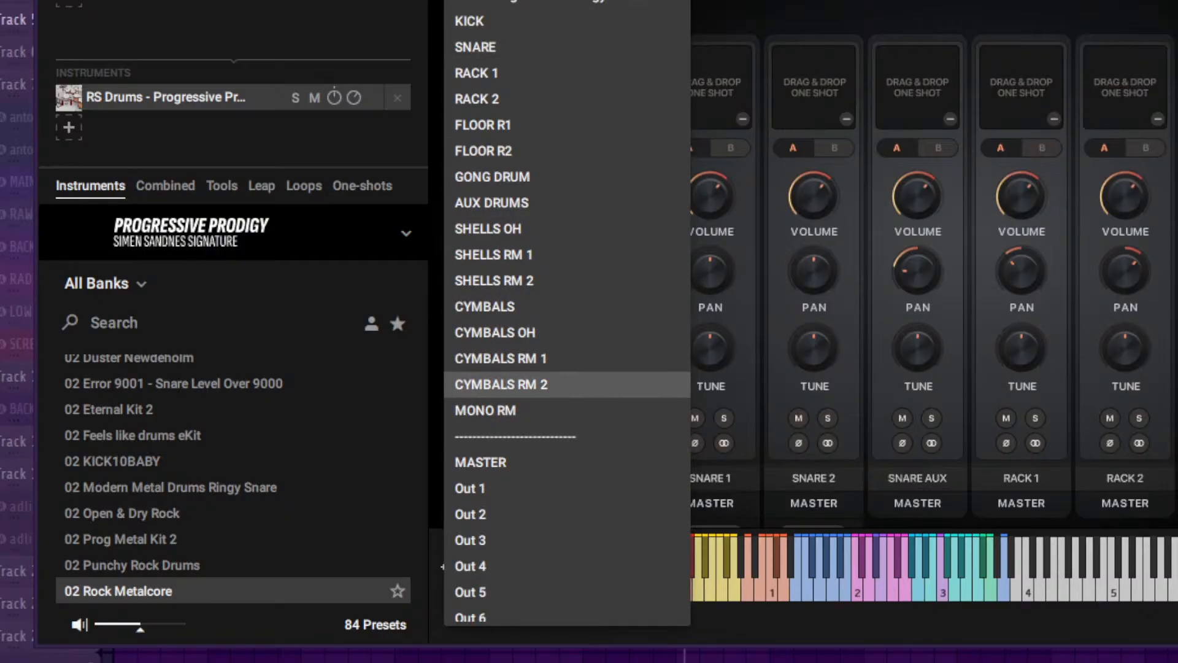
scroll(552, 495, "down", 3)
scroll(552, 495, "up", 2)
scroll(552, 503, "up", 3)
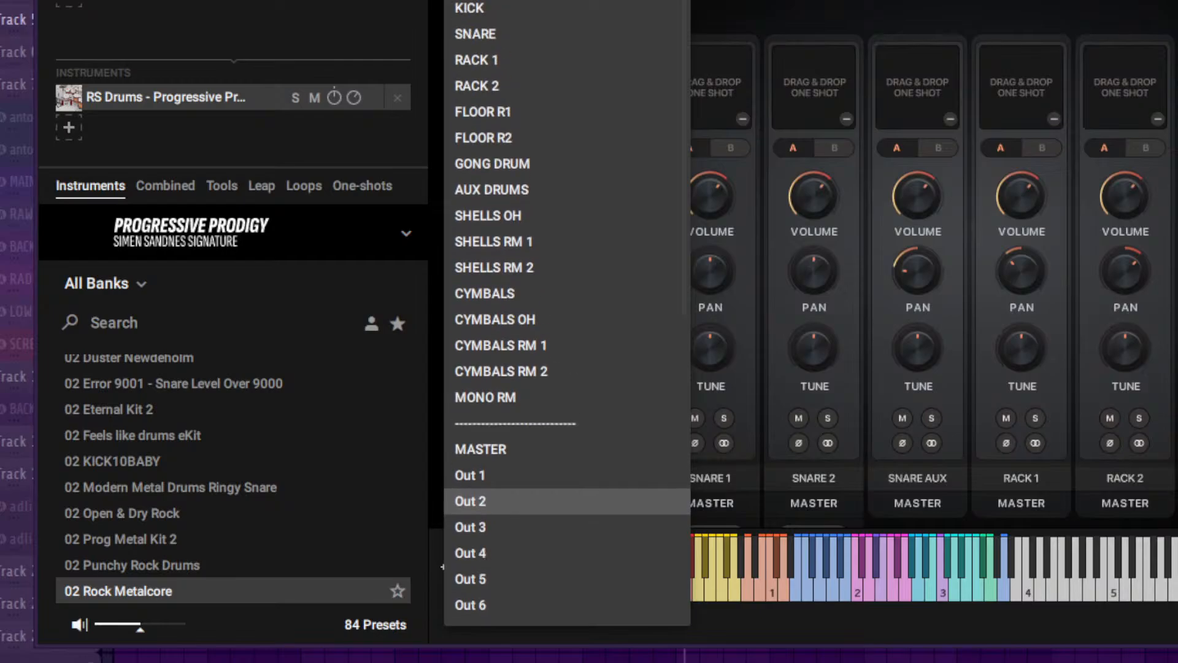
scroll(552, 514, "down", 8)
scroll(552, 514, "up", 10)
left_click(552, 20)
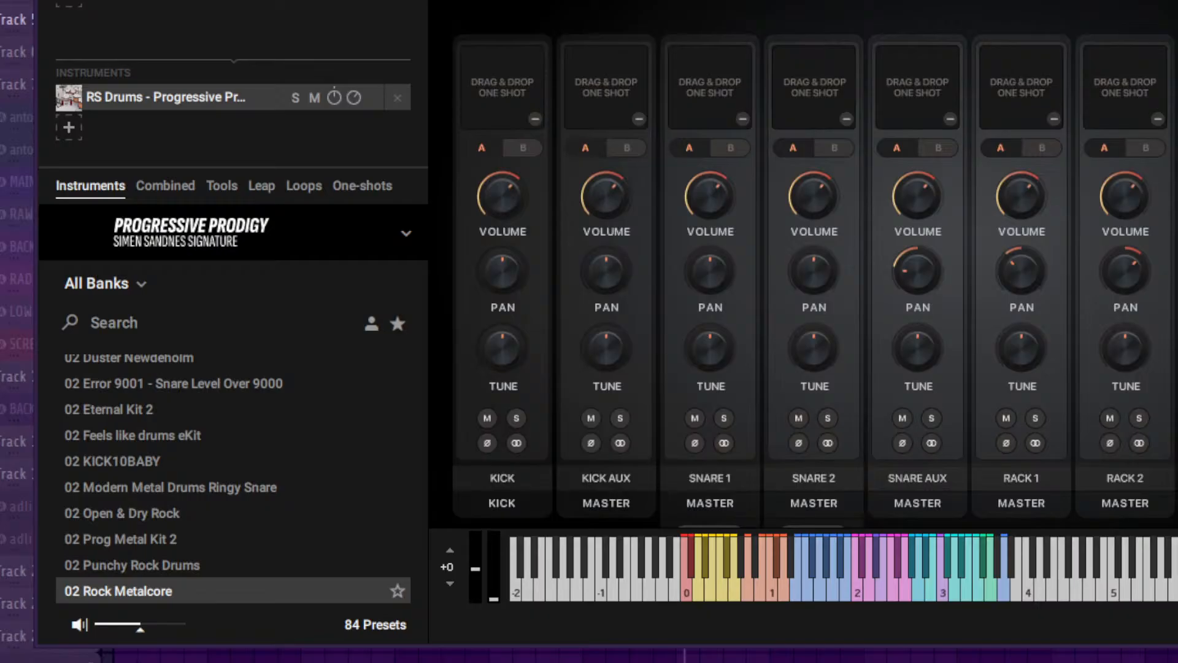
Step: Route the SNARE 1 and SNARE 2 kit pieces to the SNARE mixer channel and close the drums plugin
left_click(710, 502)
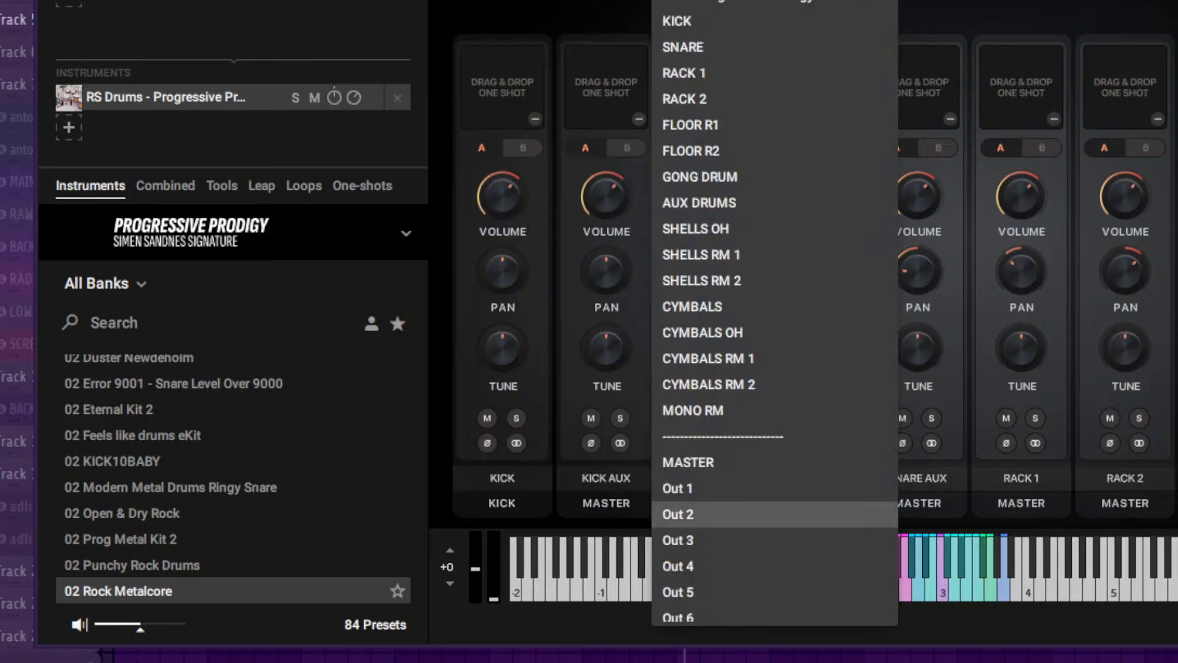
left_click(737, 45)
left_click(814, 503)
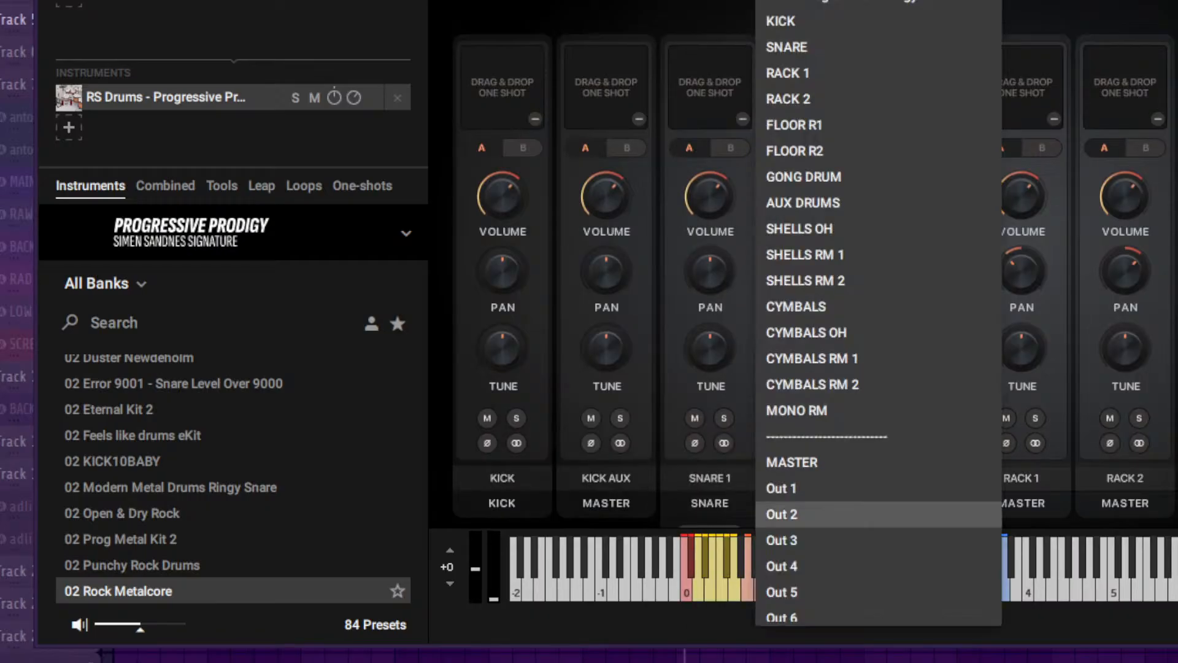
left_click(841, 44)
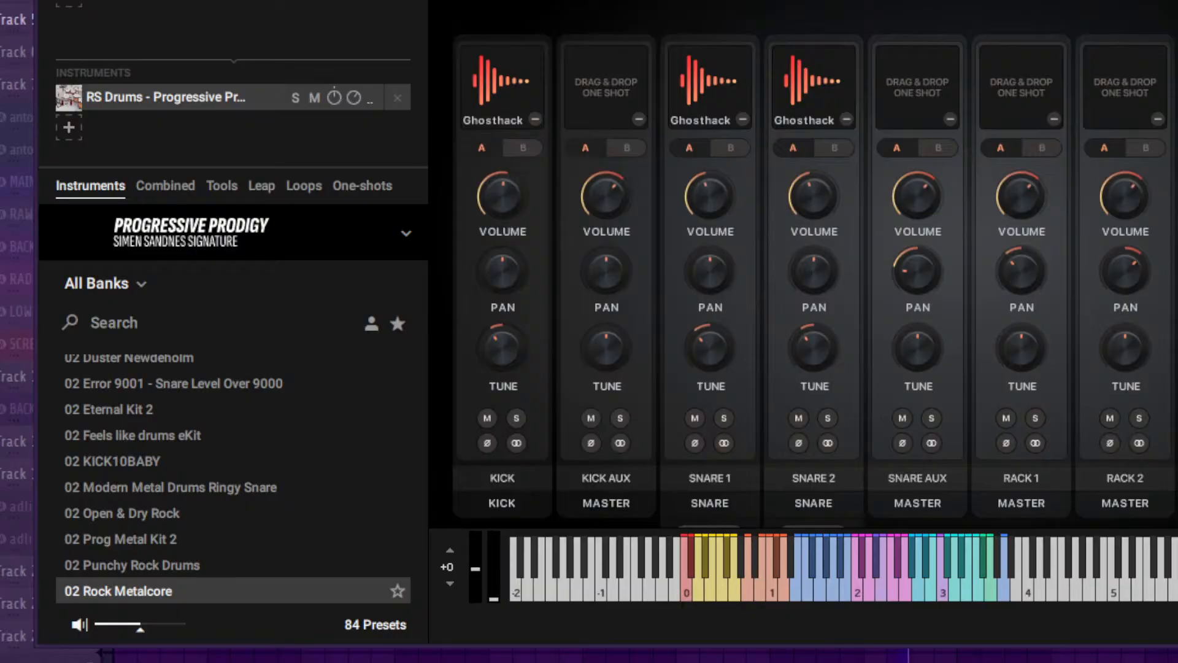
key("Escape")
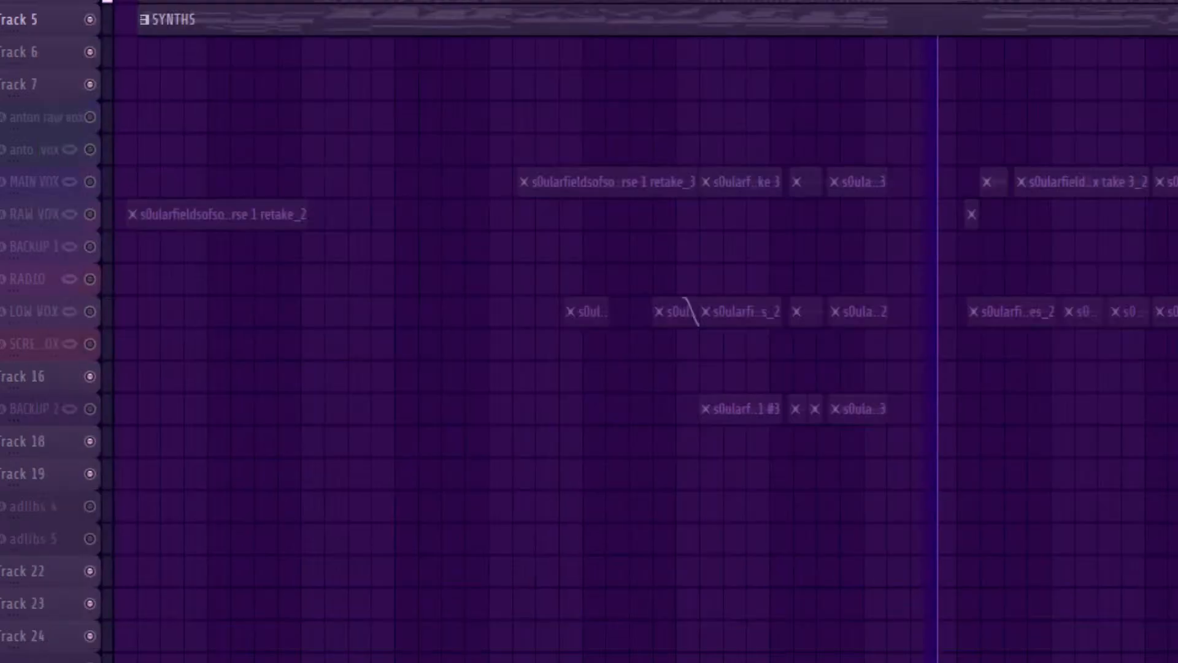
Step: Play different parts of the song to hear the drums within the arrangement
key("F6")
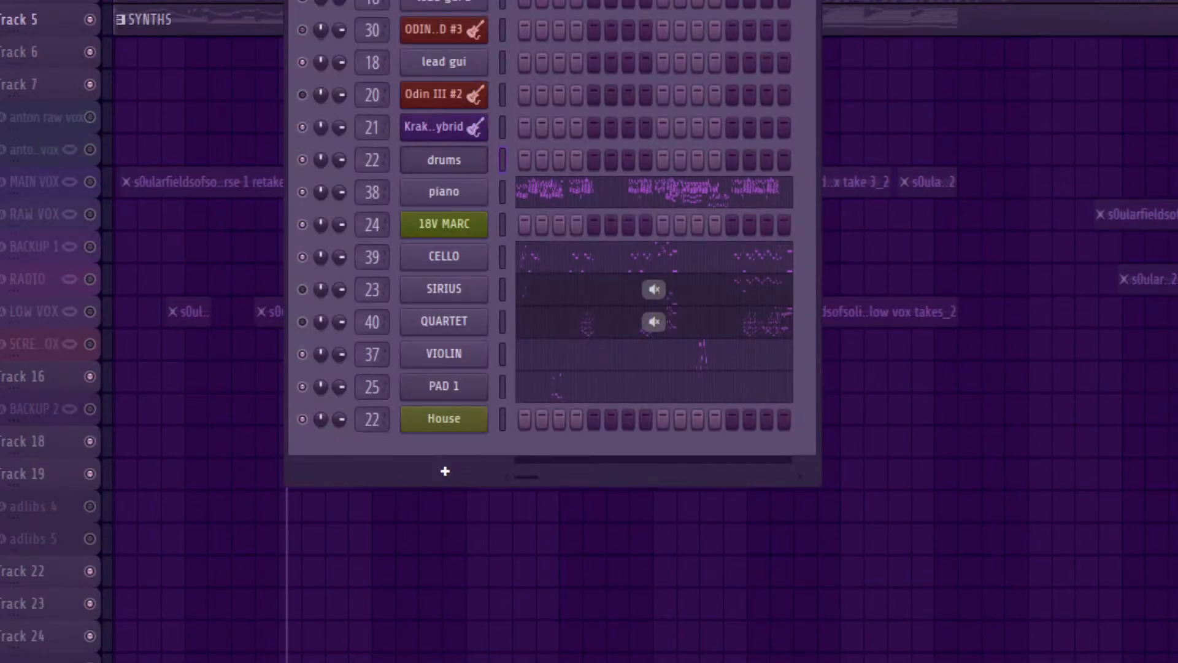
key("F6")
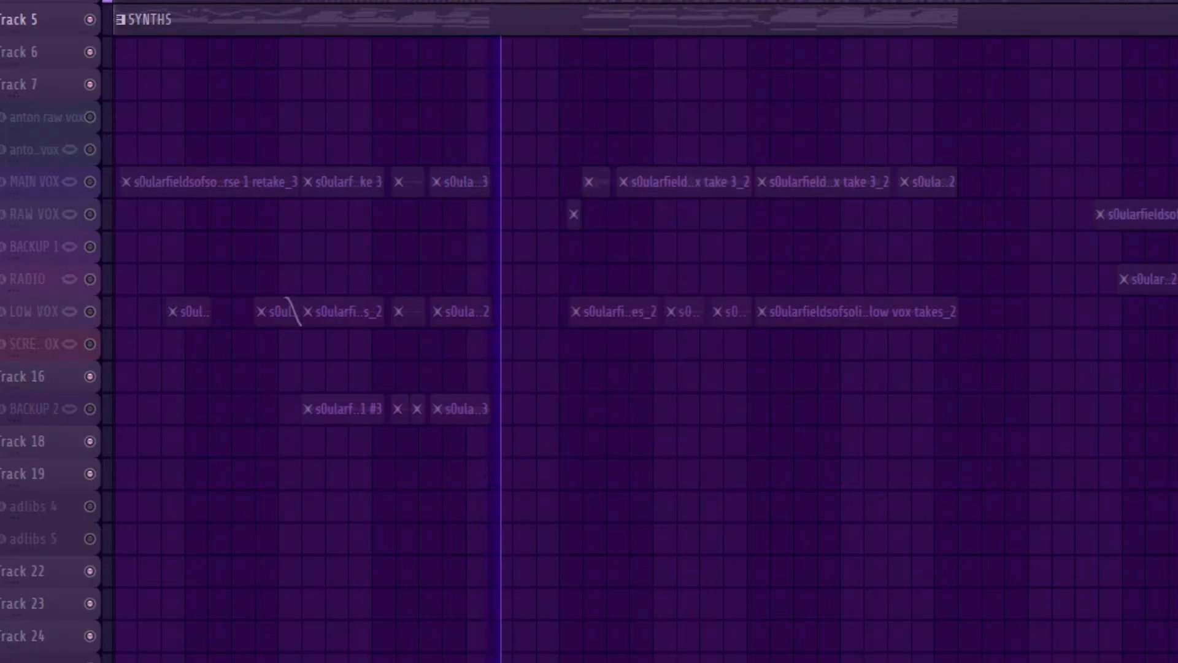
key("F6")
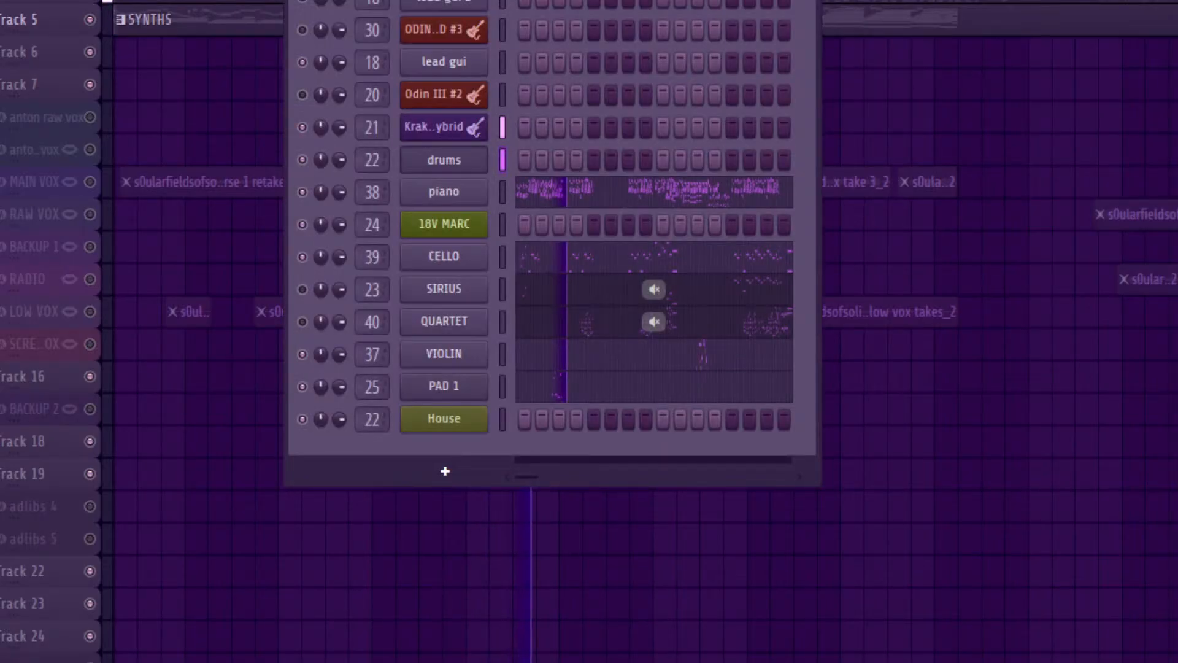
key("F6")
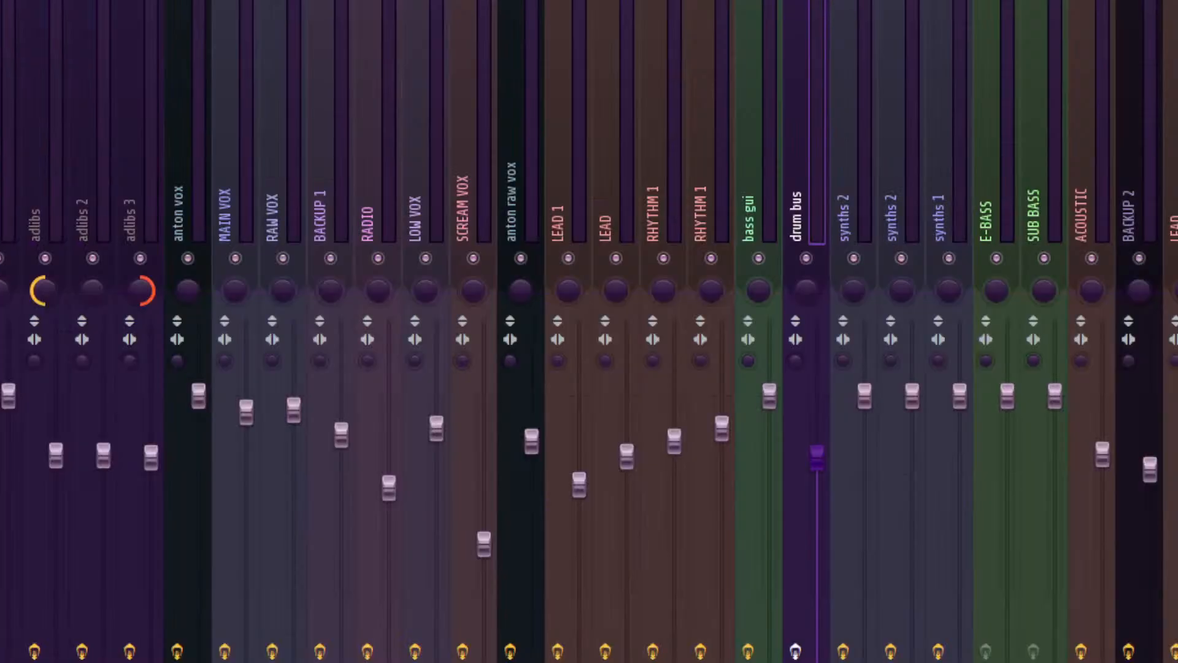
Step: Deepen the narrow cut in the KICK track's JST EQ to -6.1 dB at 2715.3 Hz and close the EQ
key("Right")
key("Right")
key("Right")
key("Right")
key("Right")
key("Right")
key("Right")
key("Right")
key("Right")
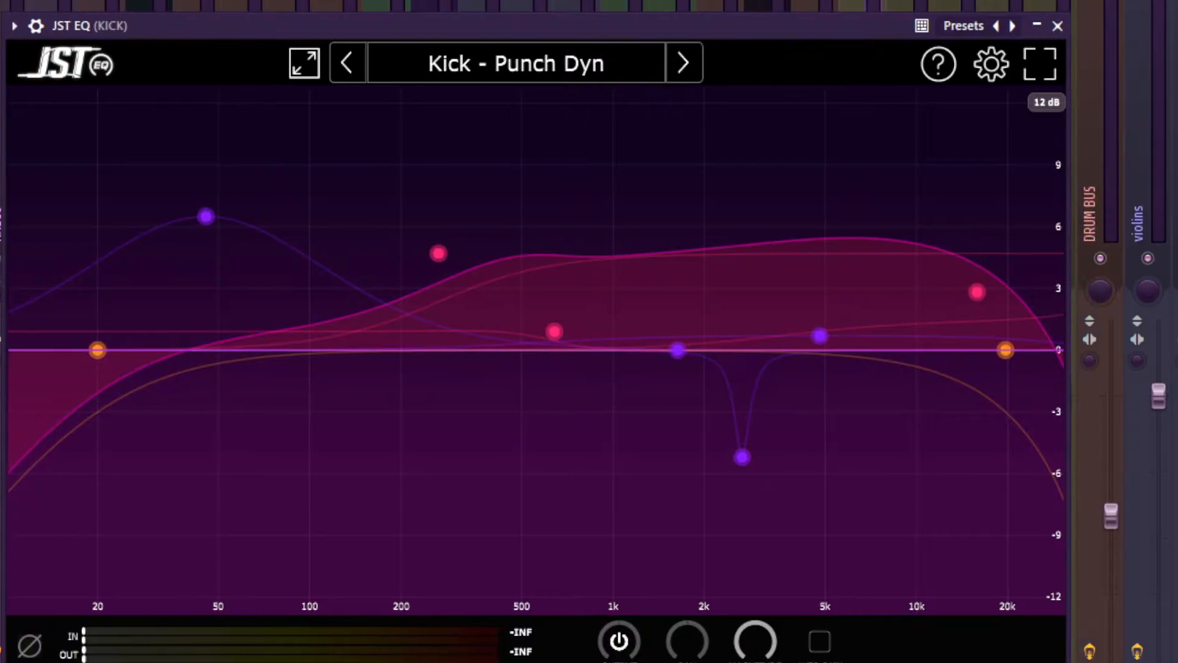
left_click_drag(743, 457, 744, 475)
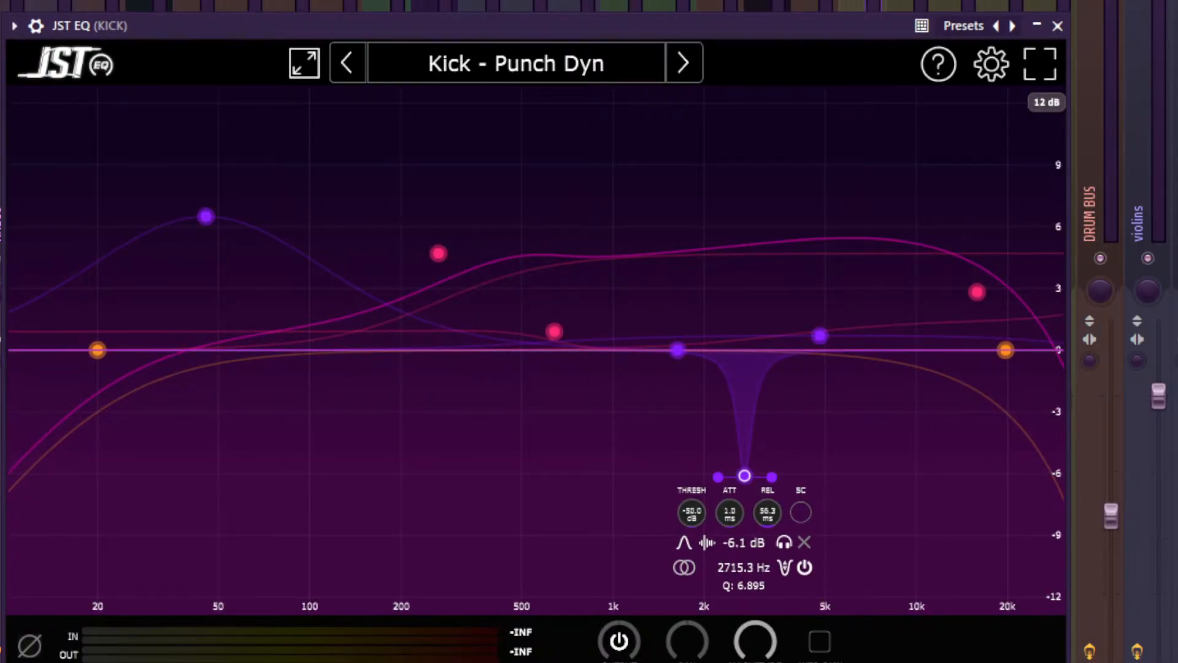
left_click(1057, 26)
Step: Examine the effects on the SNARE, TOMS, CYMBALS, OH, DRUM BUS and KICK mixer tracks
left_click(908, 122)
left_click(1173, 25)
left_click_drag(1135, 92, 1053, 87)
key("Escape")
left_click(956, 123)
left_click(1004, 123)
left_click(1051, 123)
left_click(1099, 123)
left_click(909, 122)
left_click(861, 122)
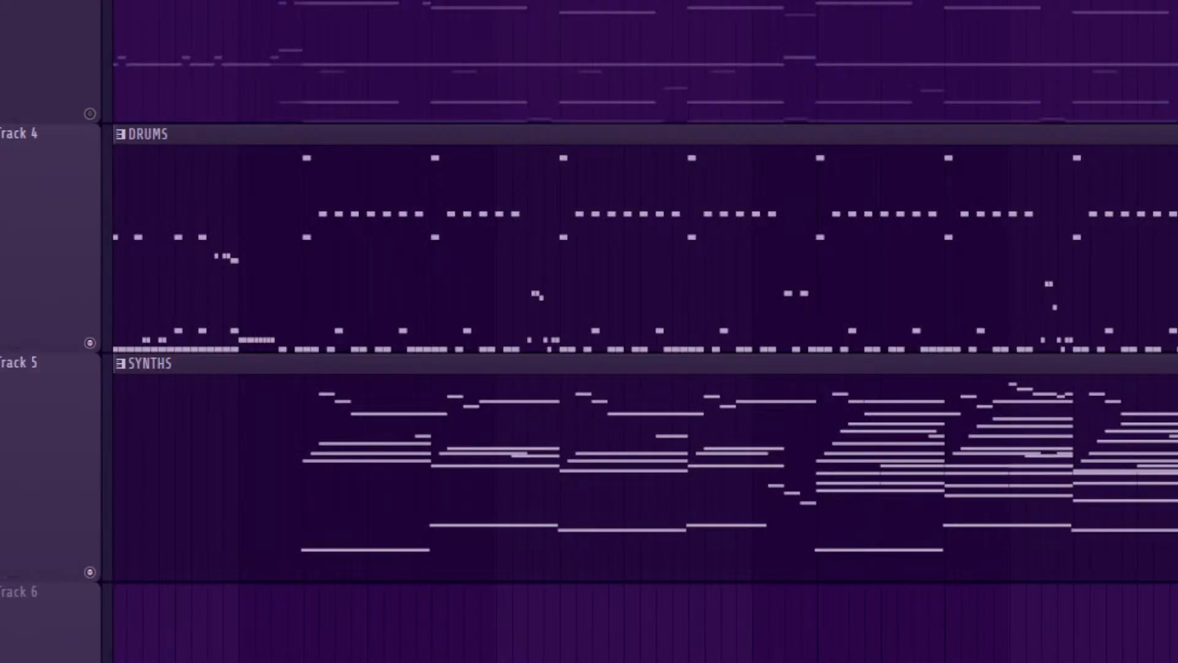
Step: Route RACK 2 to Out 3 in the drums plugin's mixer and check the other channels' output assignments
key("F6")
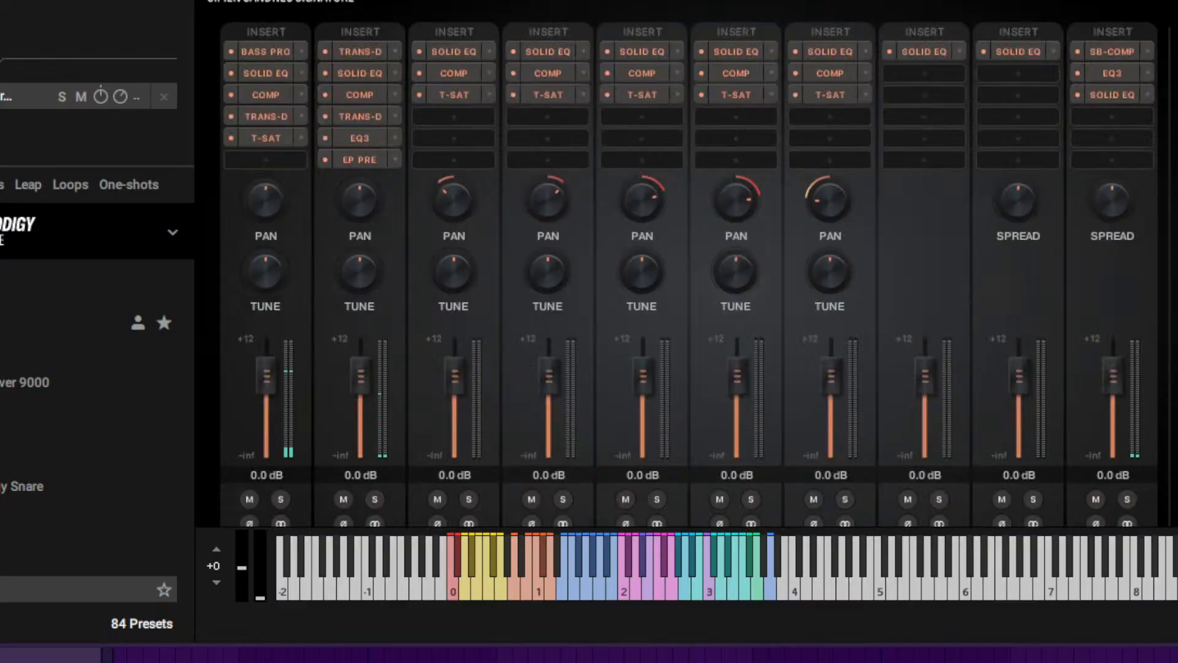
scroll(688, 263, "down", 2)
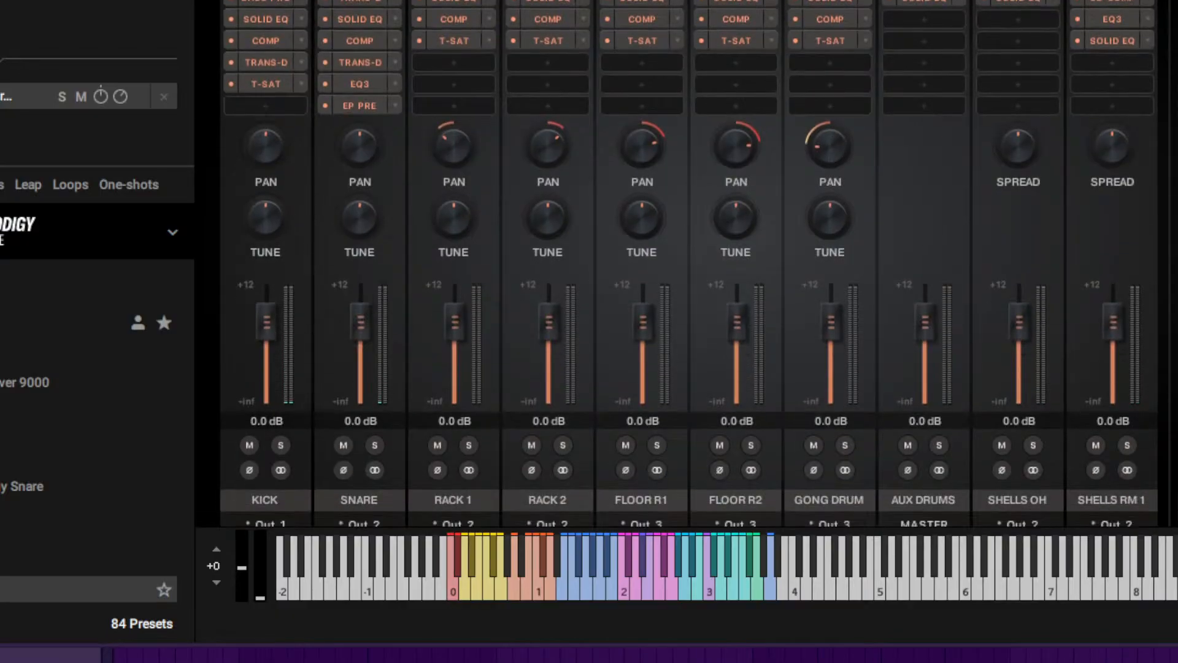
scroll(687, 264, "down", 1)
left_click(548, 492)
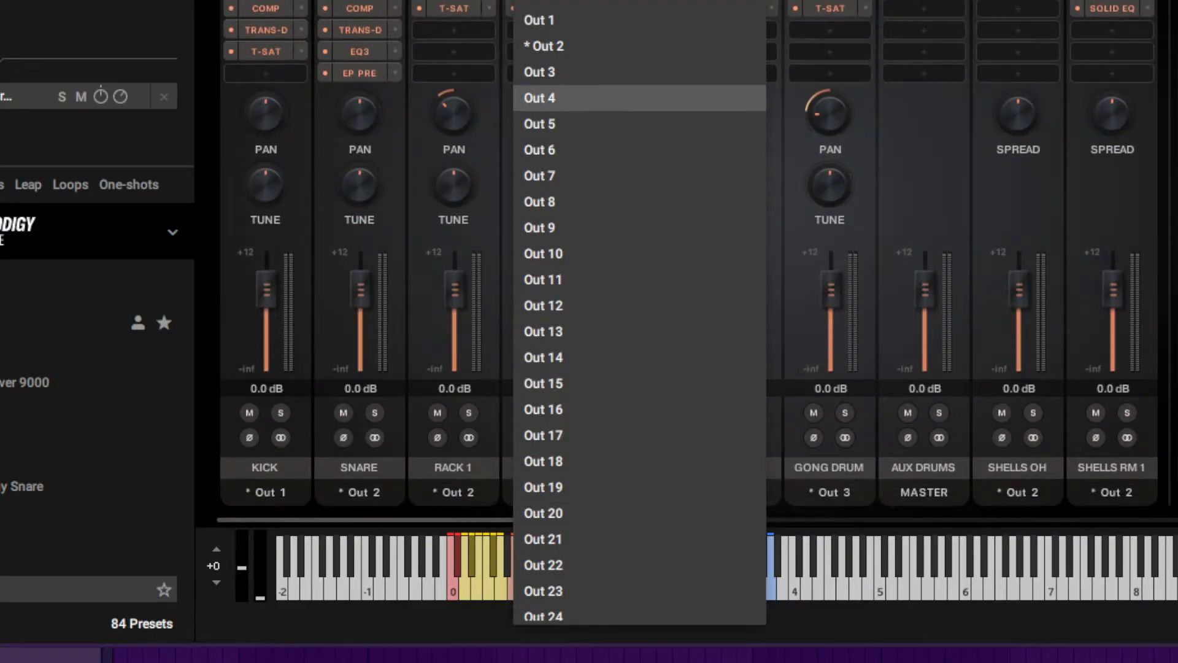
left_click(552, 71)
left_click(642, 492)
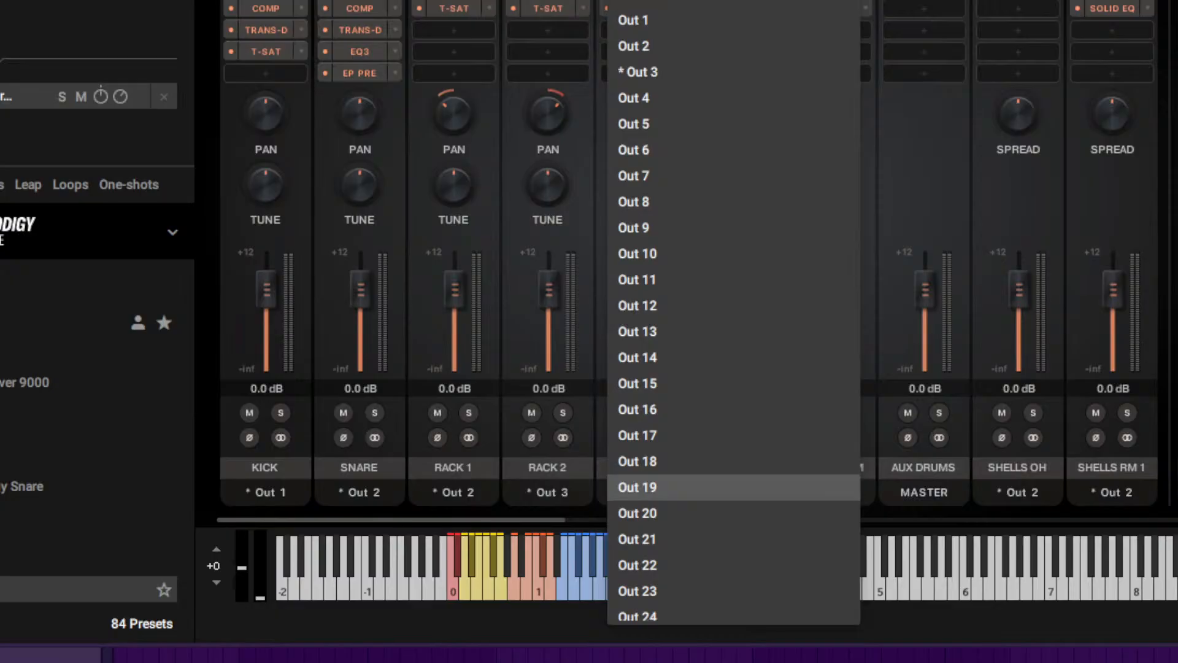
key("Escape")
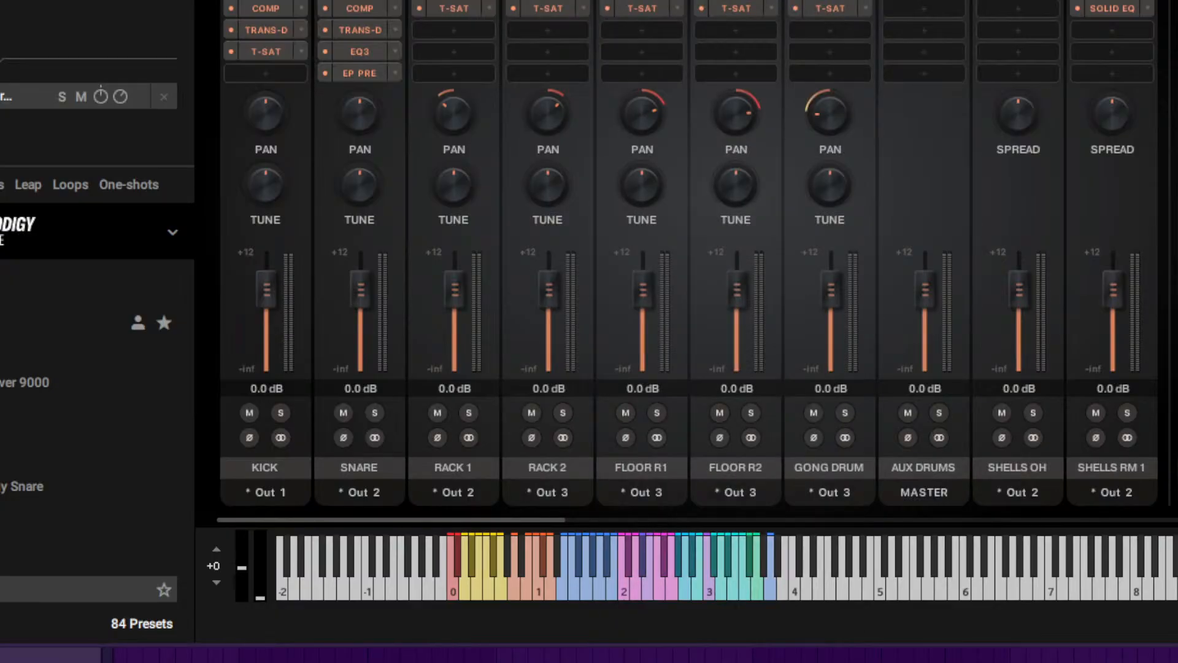
left_click_drag(391, 519, 935, 519)
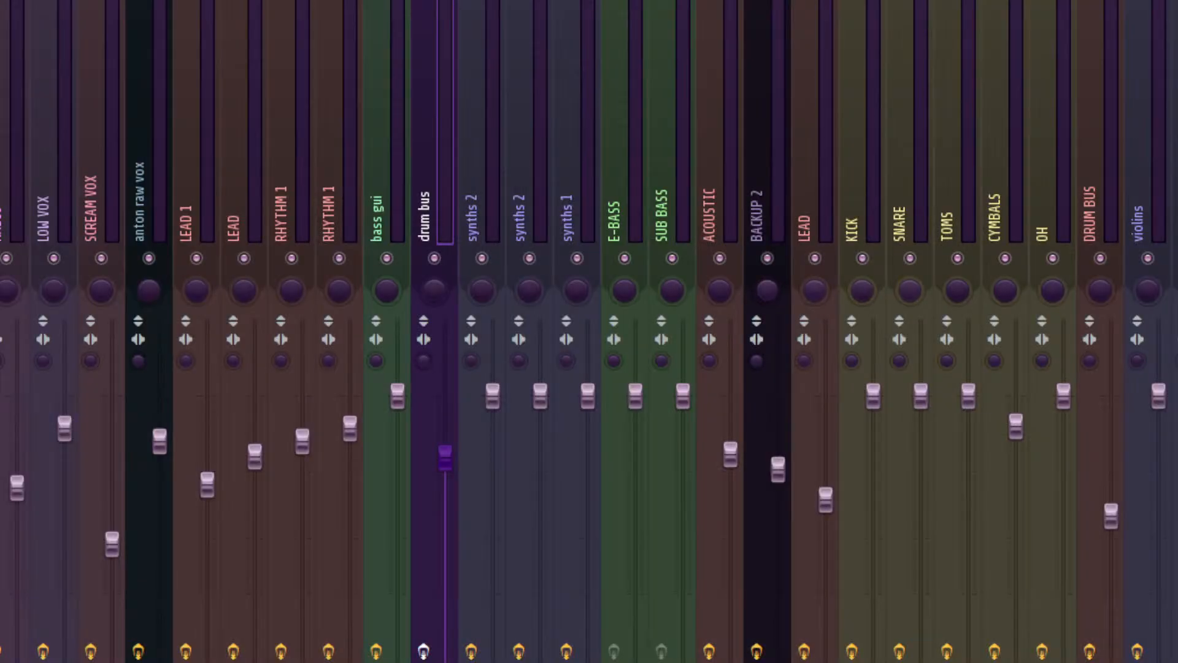
Step: Lower the CYMBALS track's volume fader slightly in the song's mixer
left_click_drag(1015, 426, 1015, 452)
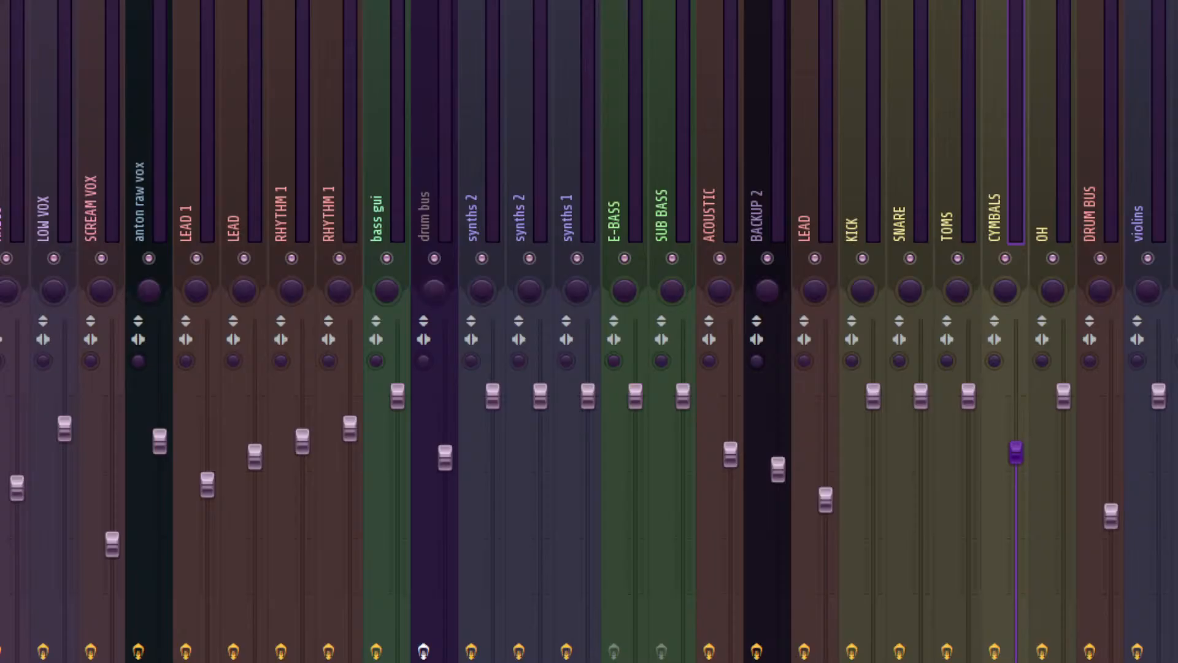
Step: Play the song in the playlist and mute the SYNTHS track to hear the drums alone
left_click(1063, 397)
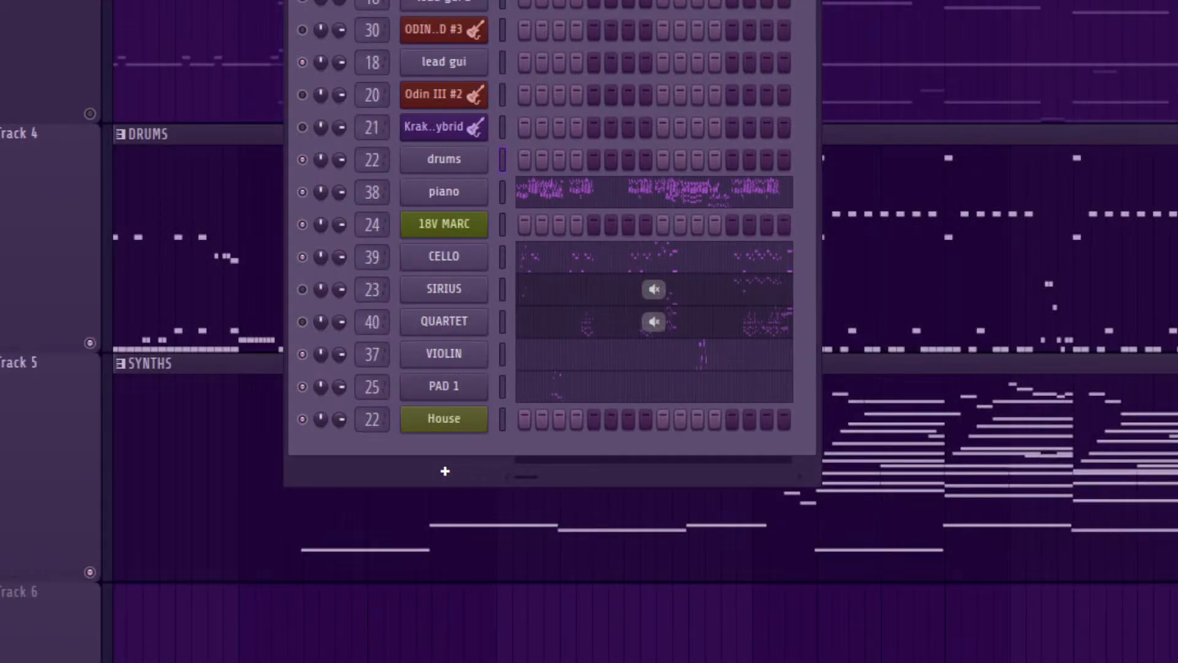
key("F6")
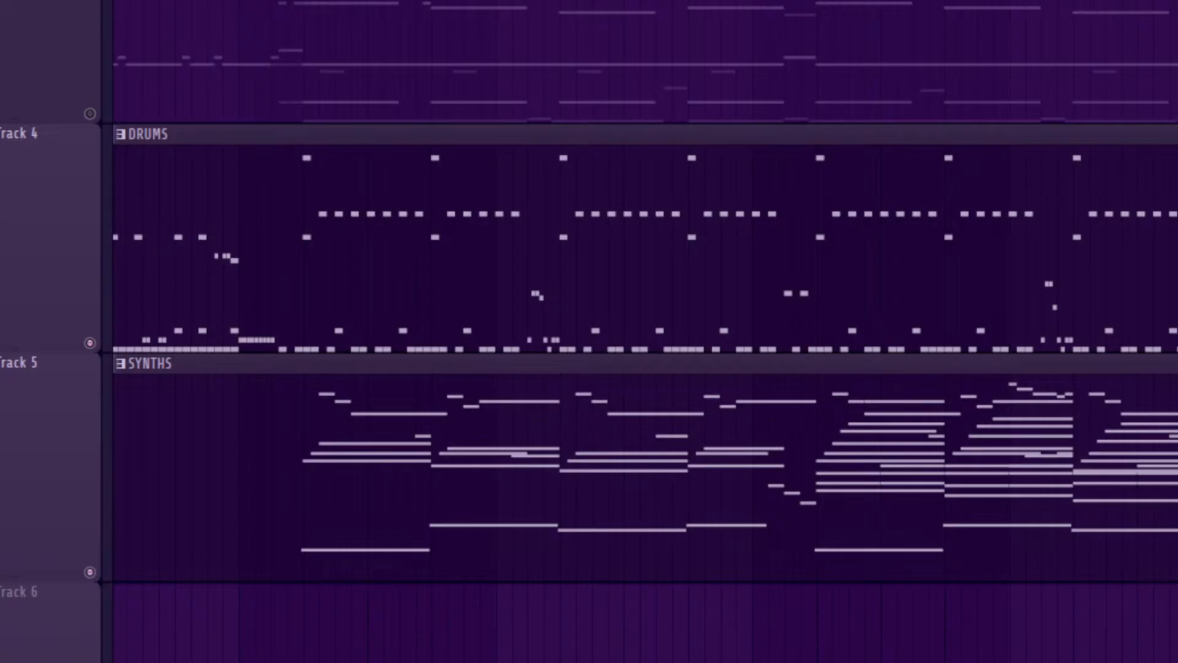
key("space")
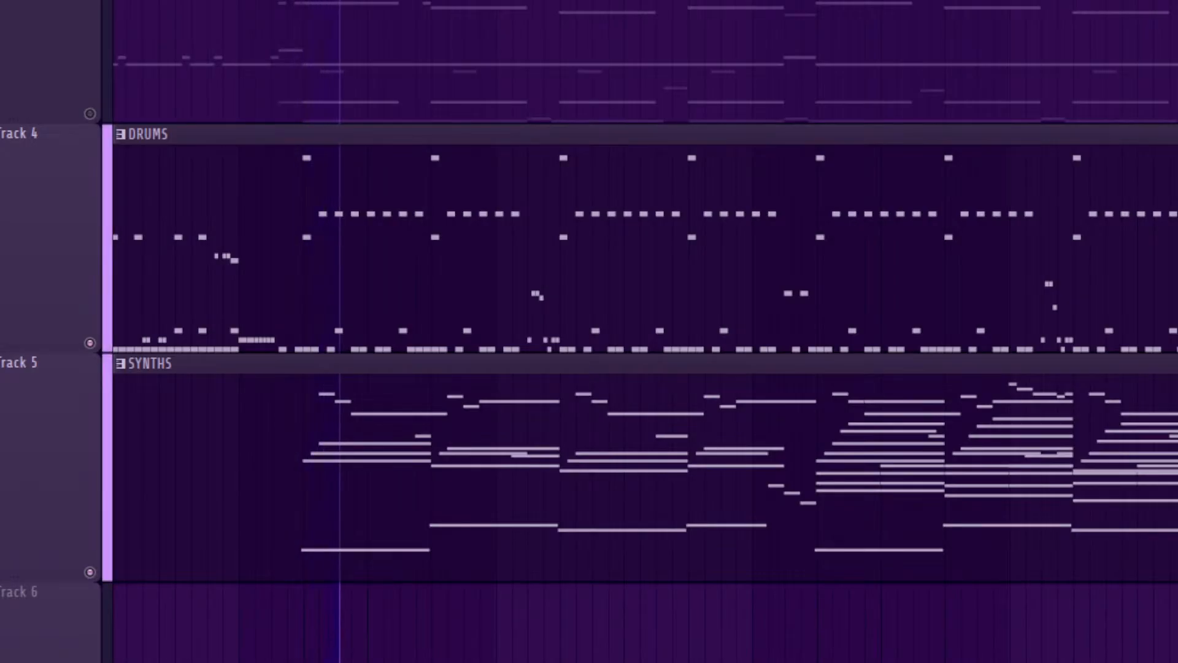
left_click(89, 572)
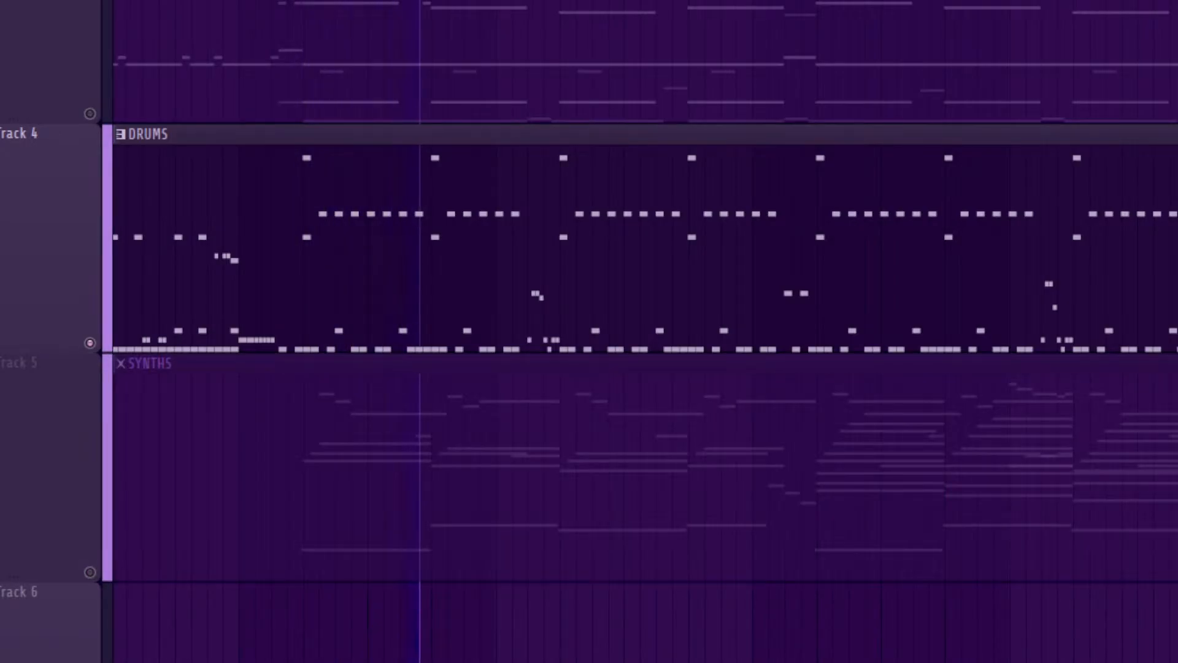
Step: Lower SNARE 1's volume and tune both SNARE 1 and SNARE 2 down in the drums plugin's mixer
key("F6")
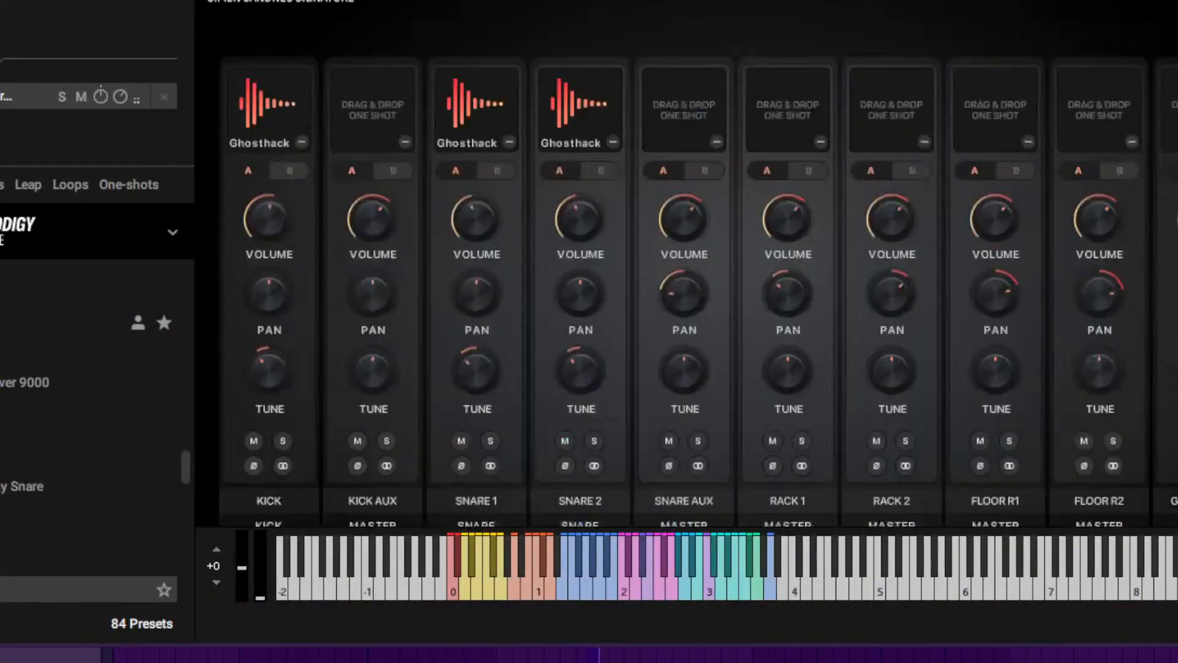
scroll(684, 295, "down", 1)
left_click_drag(477, 197, 477, 228)
left_click_drag(477, 349, 477, 363)
left_click_drag(580, 349, 580, 377)
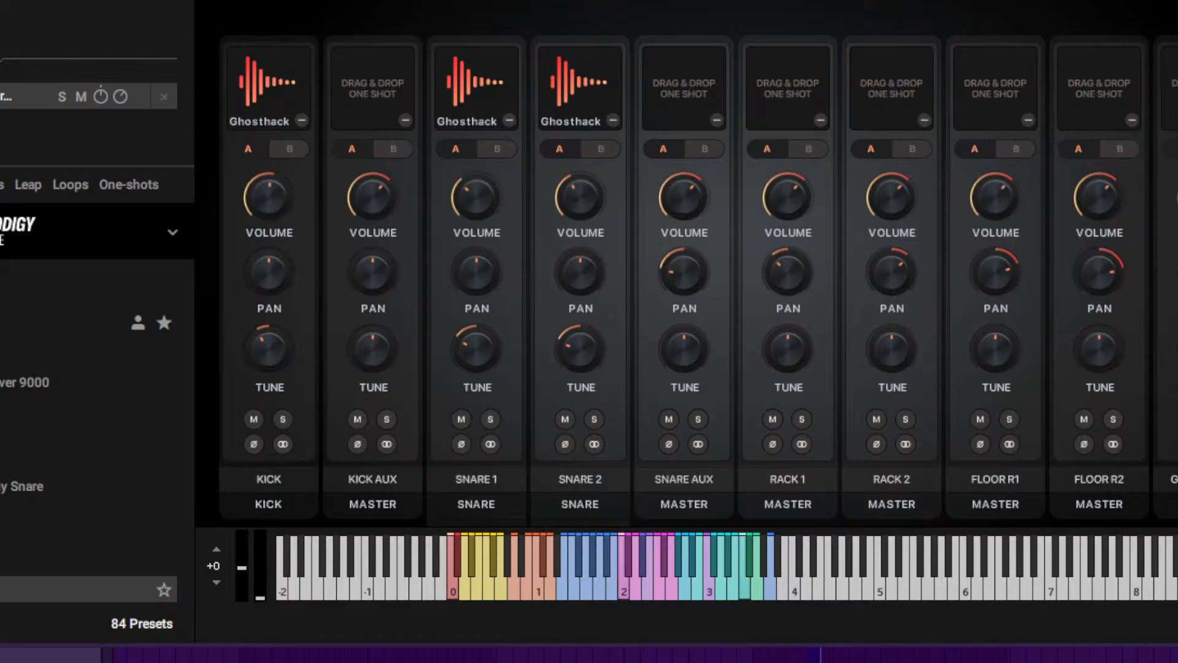
Step: Fine-tune the KICK channel's tuning and volume in the drums plugin's mixer and return to the playlist
left_click_drag(269, 348, 269, 352)
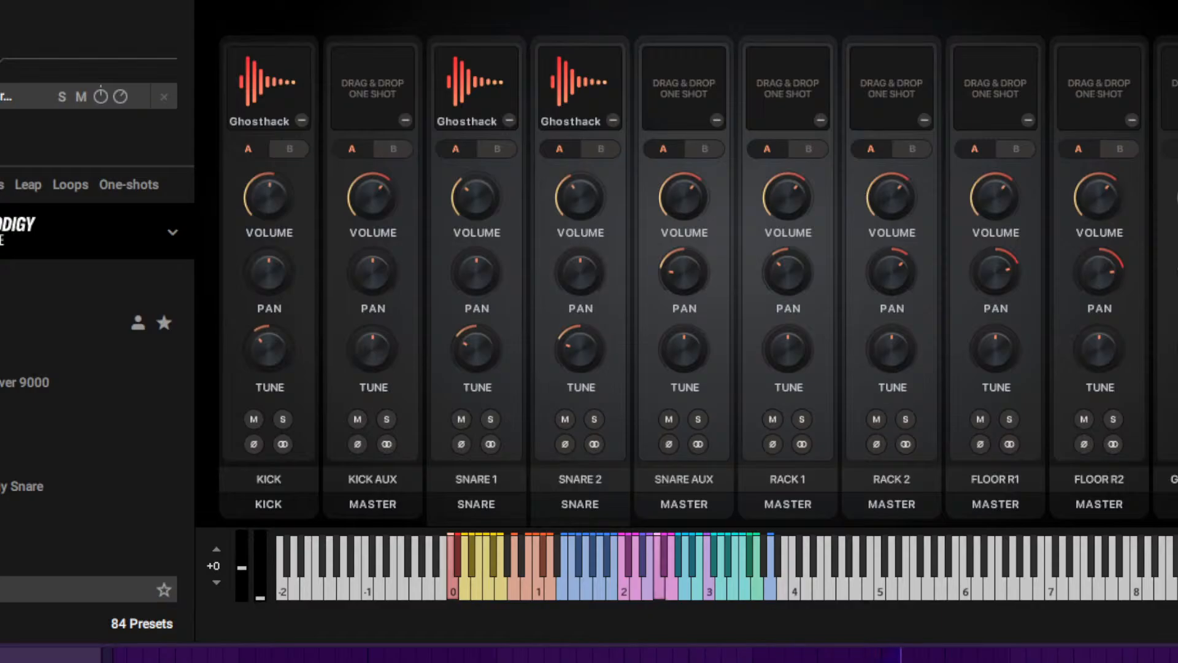
left_click_drag(269, 197, 269, 207)
mouse_move(269, 349)
left_mouse_down()
mouse_move(268, 337)
mouse_move(268, 364)
left_mouse_up()
left_click_drag(269, 197, 269, 206)
mouse_move(269, 348)
left_mouse_down()
mouse_move(269, 313)
mouse_move(269, 325)
left_mouse_up()
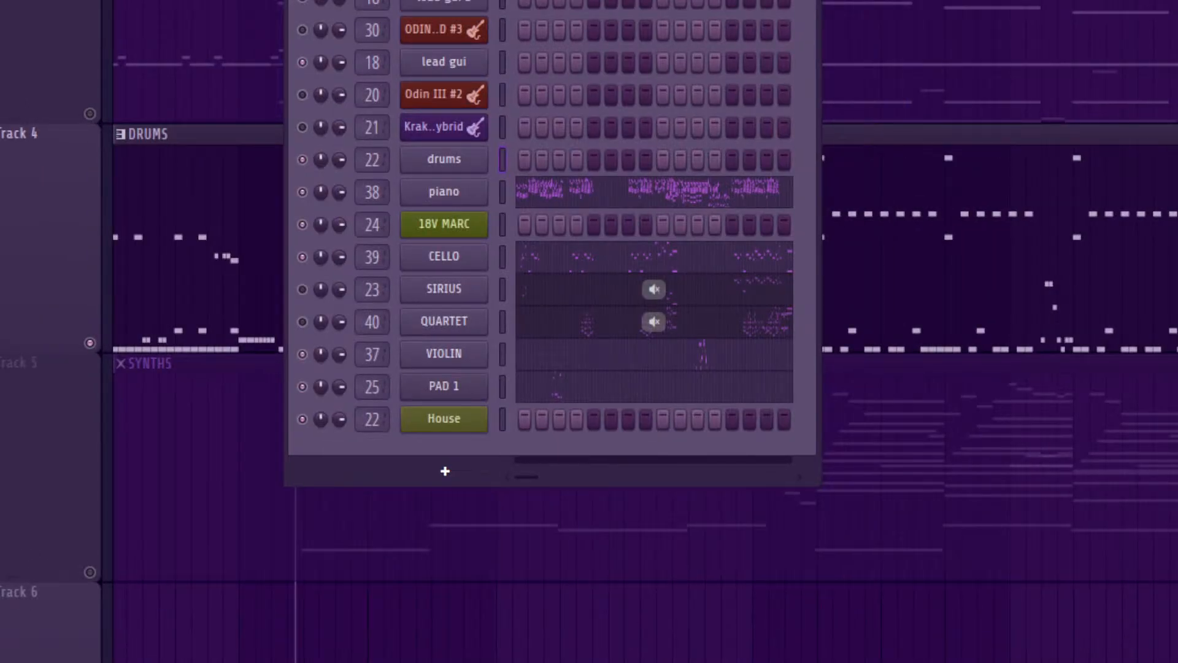
key("F6")
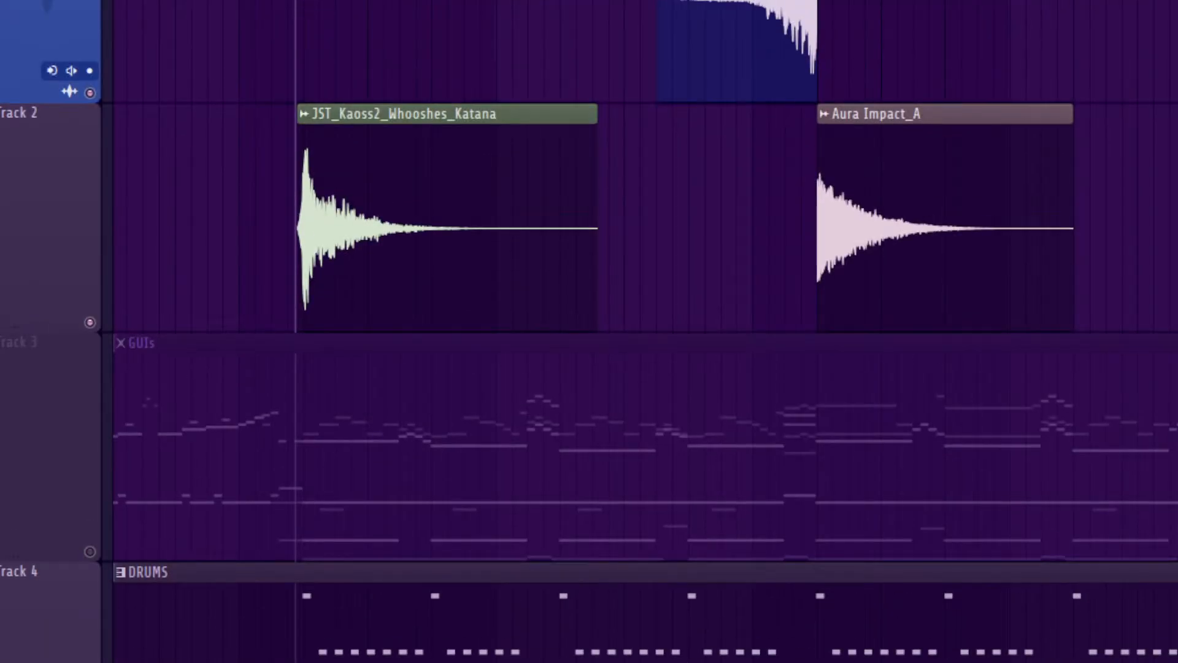
Step: Solo the GUIs track in the playlist and play it
scroll(589, 331, "down", 1)
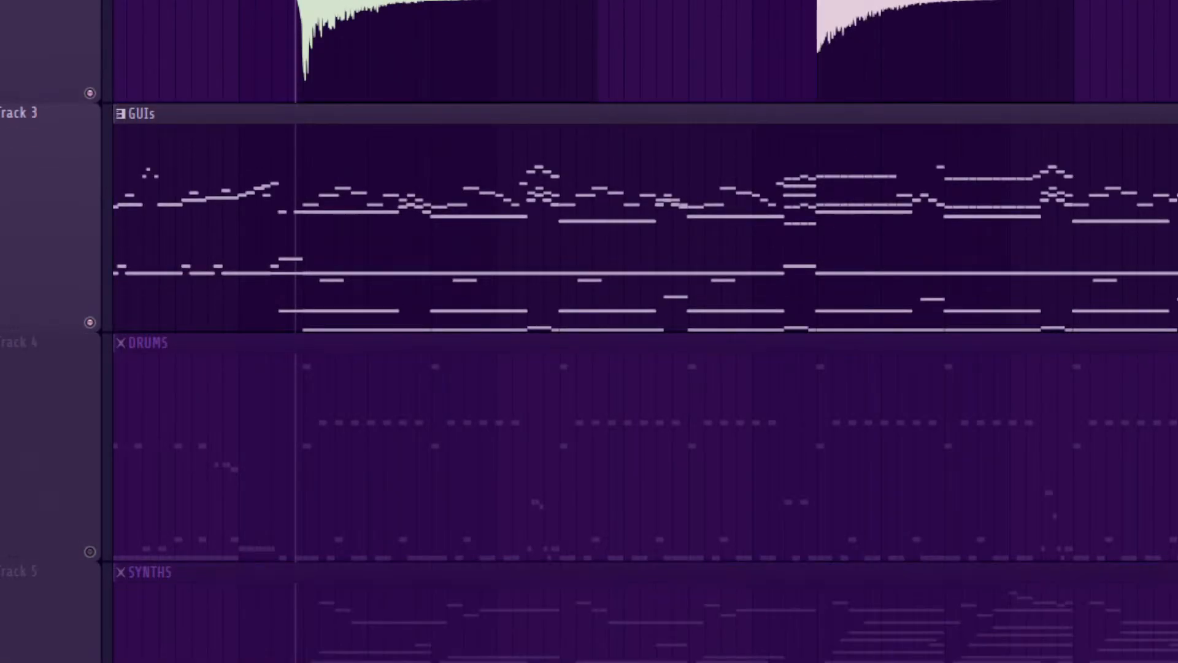
scroll(589, 332, "up", 1)
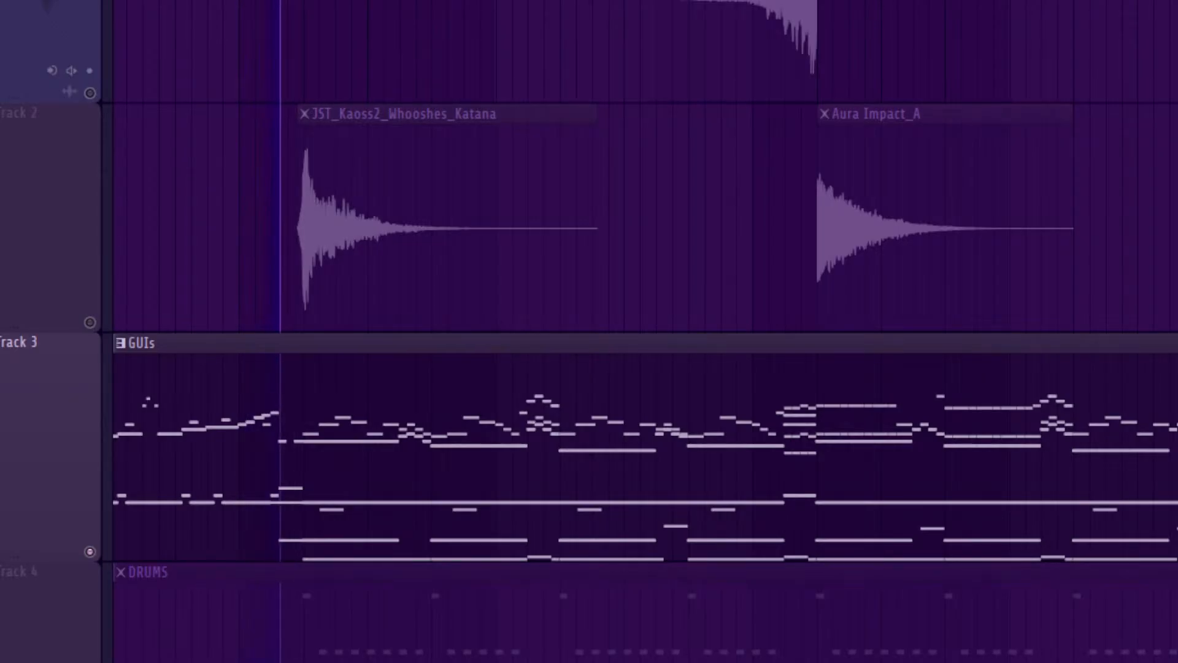
key("F6")
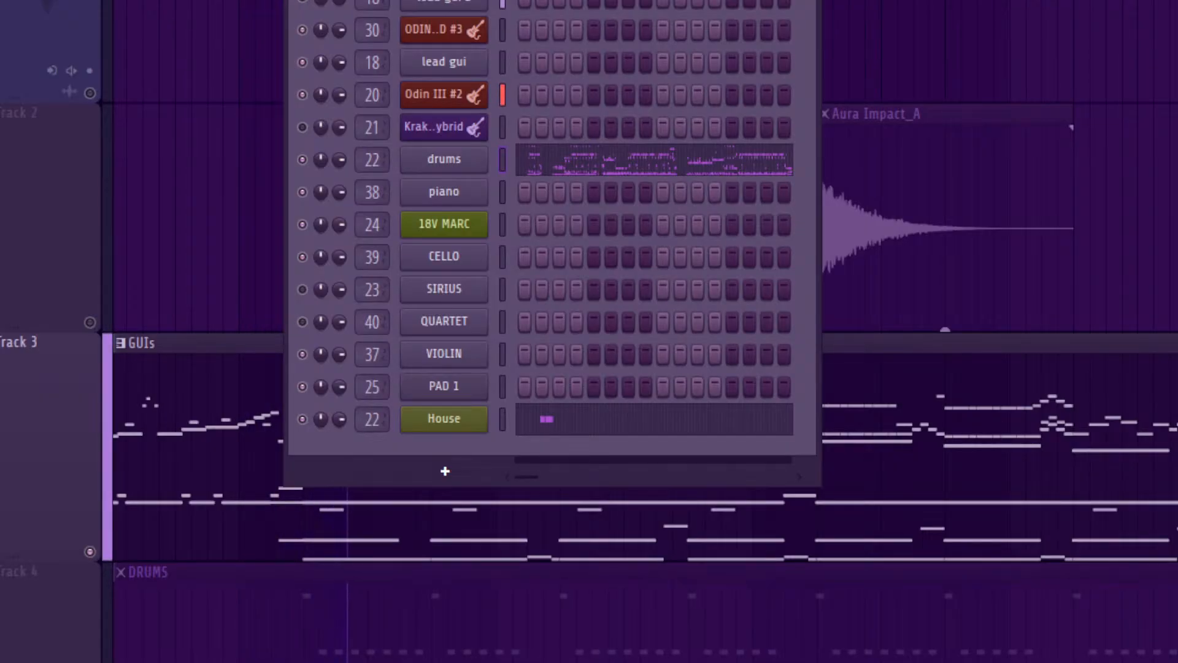
key("F6")
Step: Mute the second RHYTHM 1 track in the song's mixer and stop playback
key("F9")
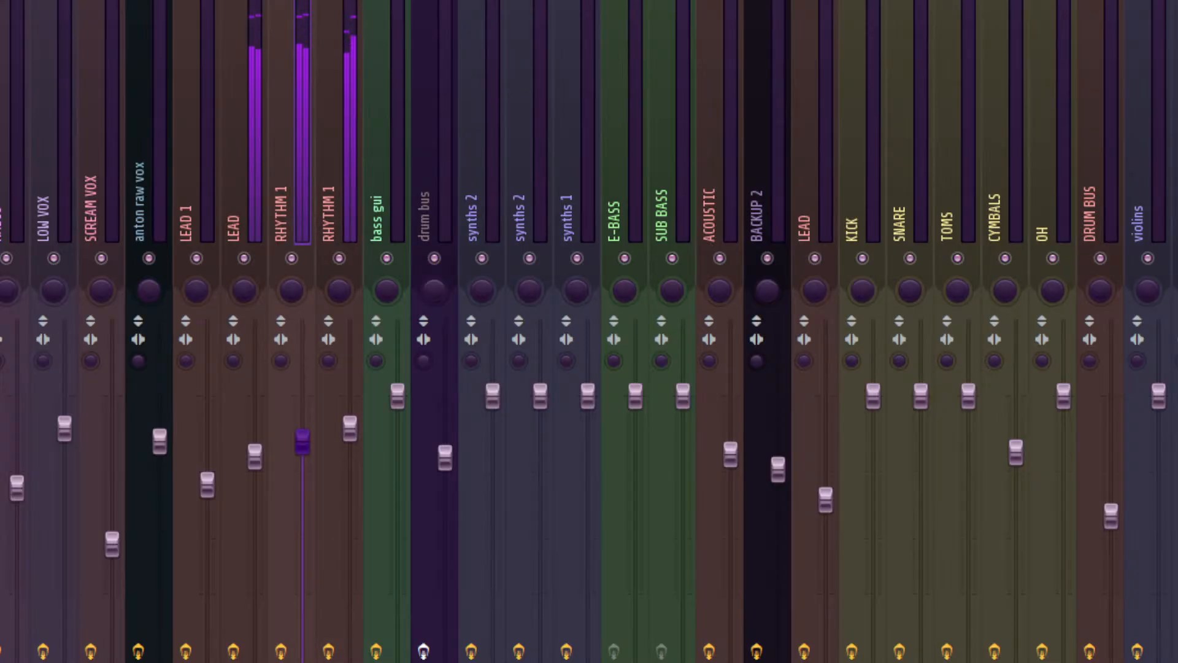
left_click(340, 259)
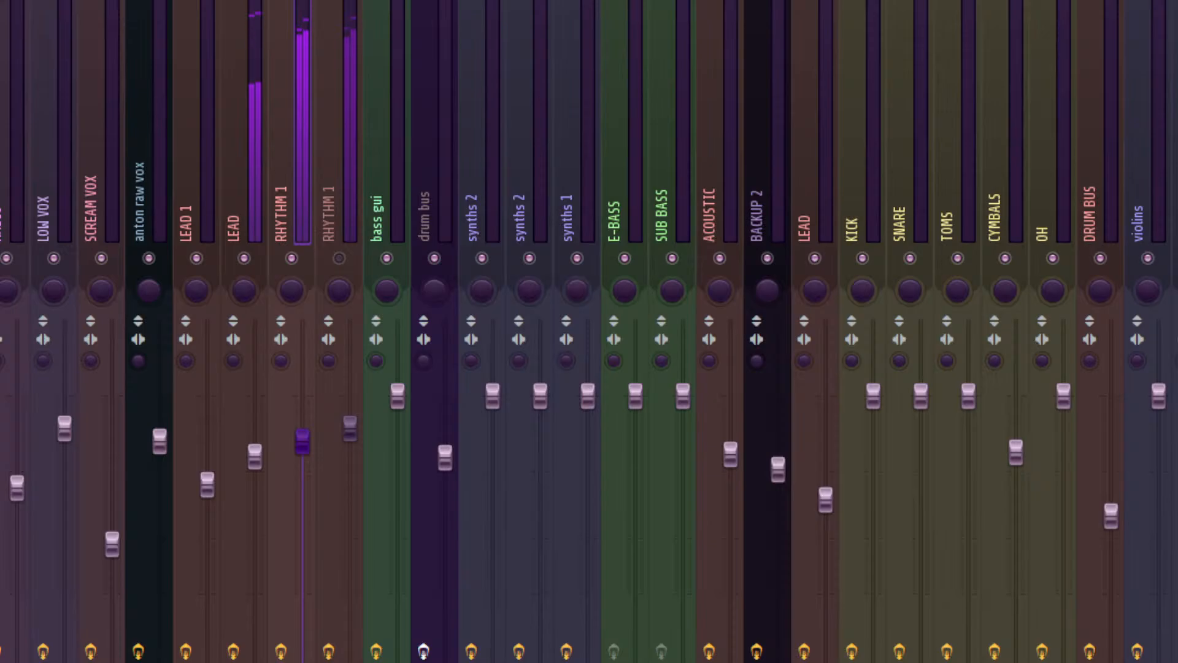
key("space")
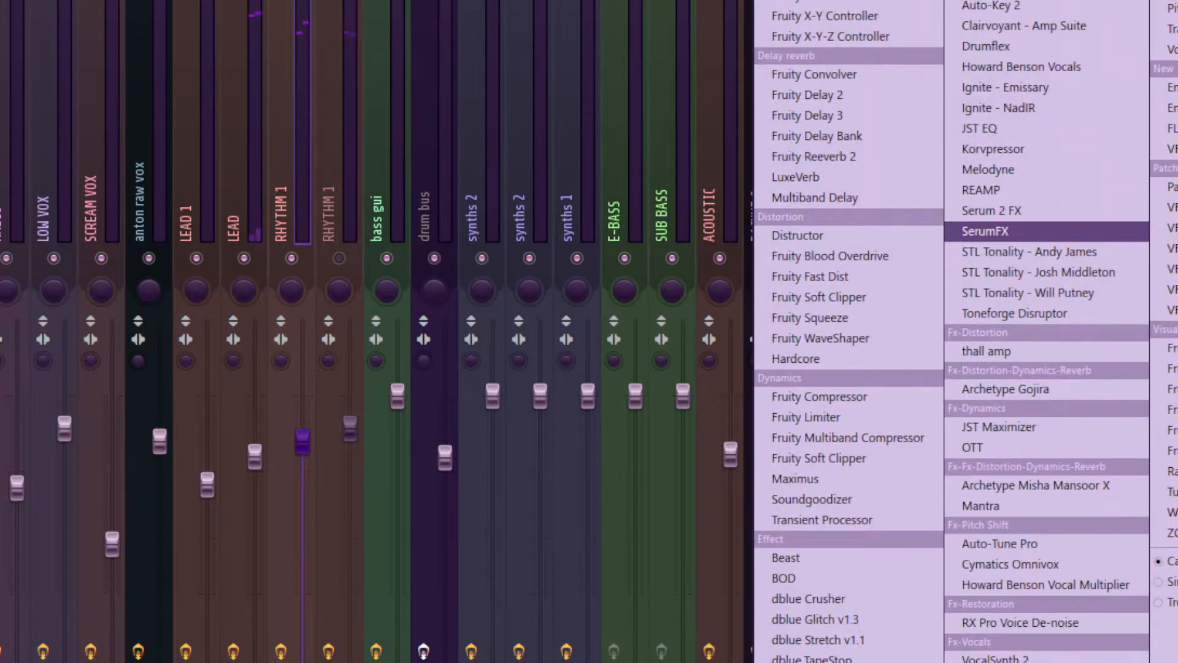
Step: Add STL Tonality - Josh Middleton to the first RHYTHM 1 mixer track and load its Amp 3 Rhythm 05 preset
left_click(1038, 272)
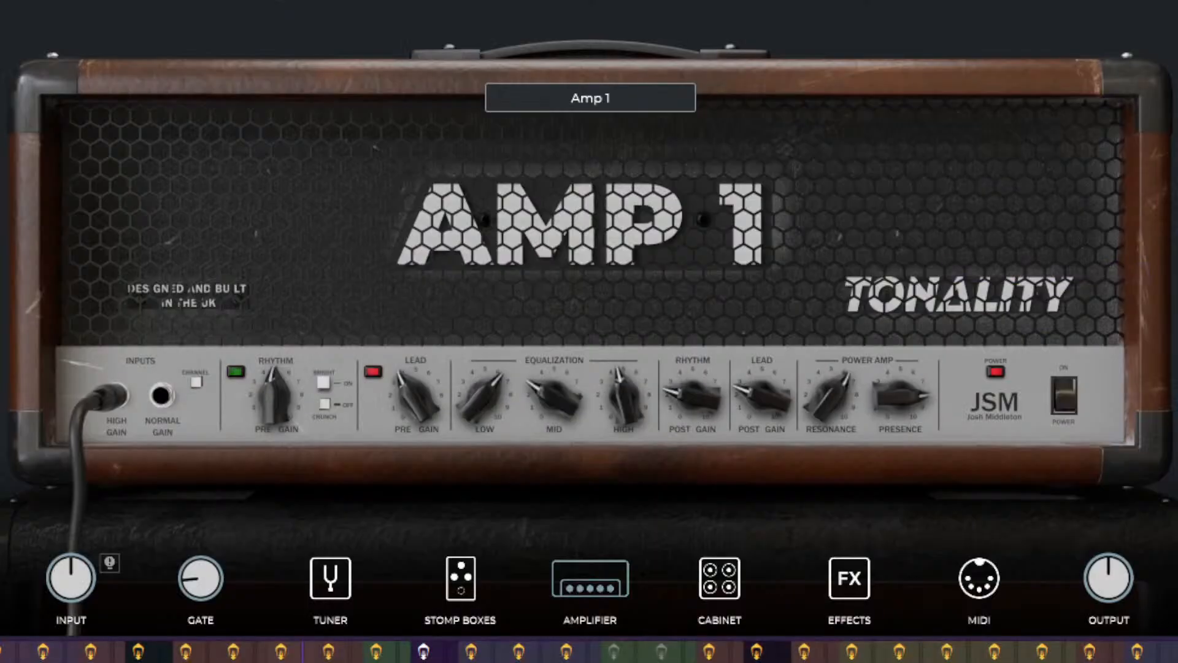
left_click(178, 3)
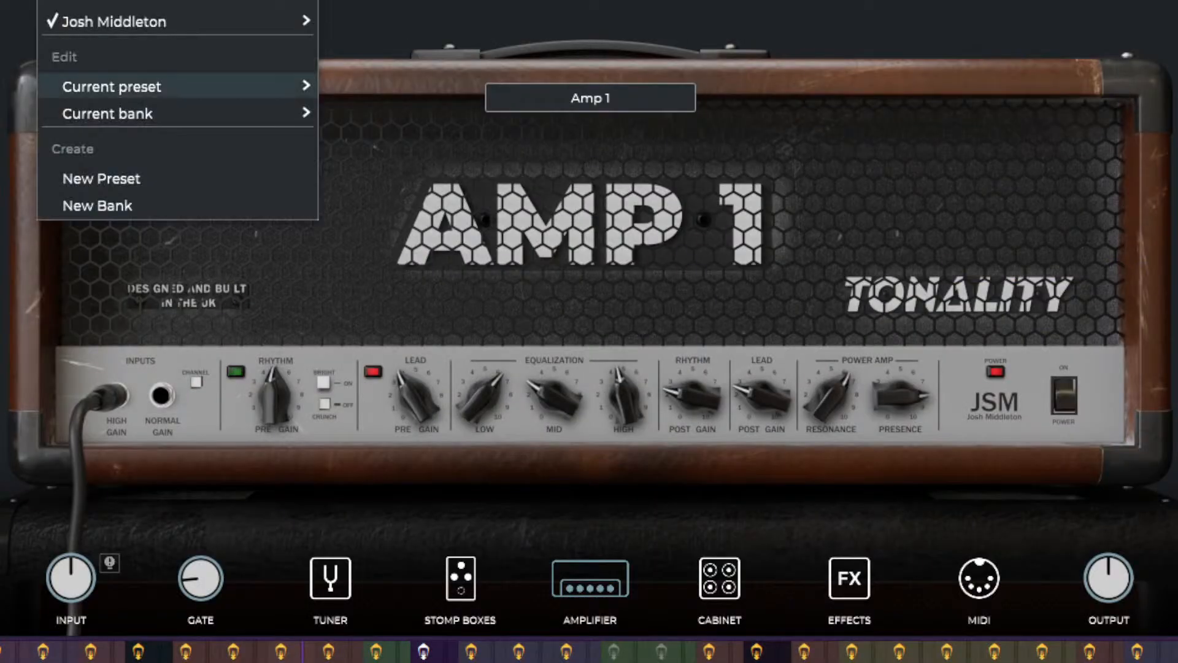
left_click(1000, 4)
left_click(1000, 40)
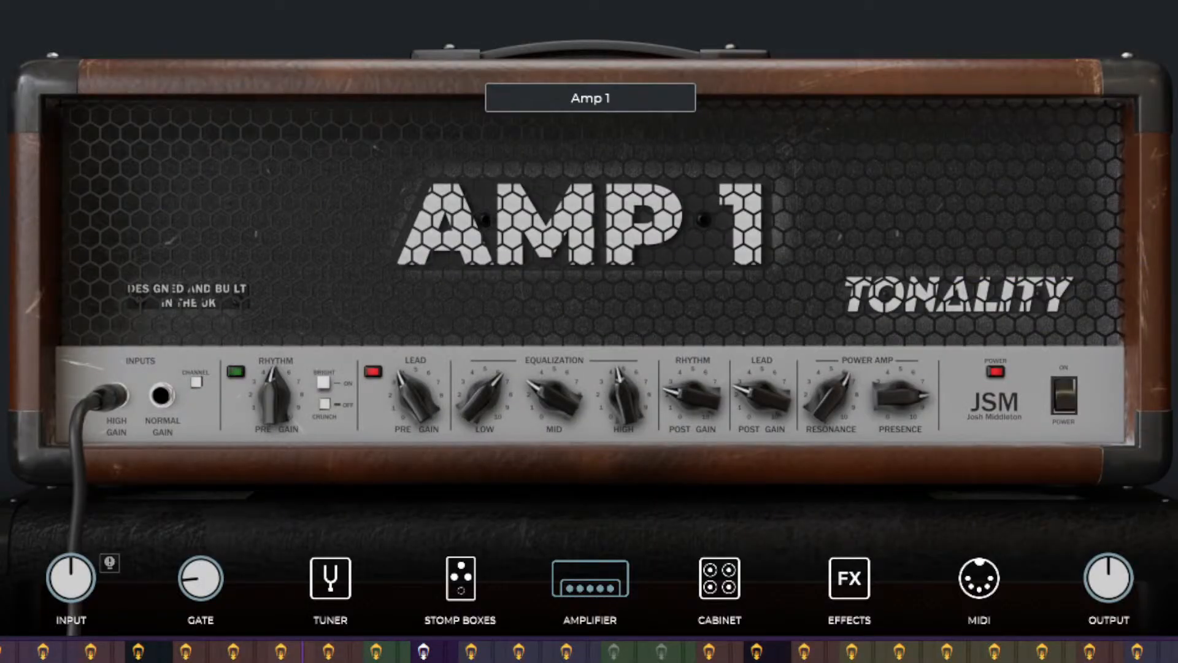
left_click(178, 3)
mouse_move(178, 21)
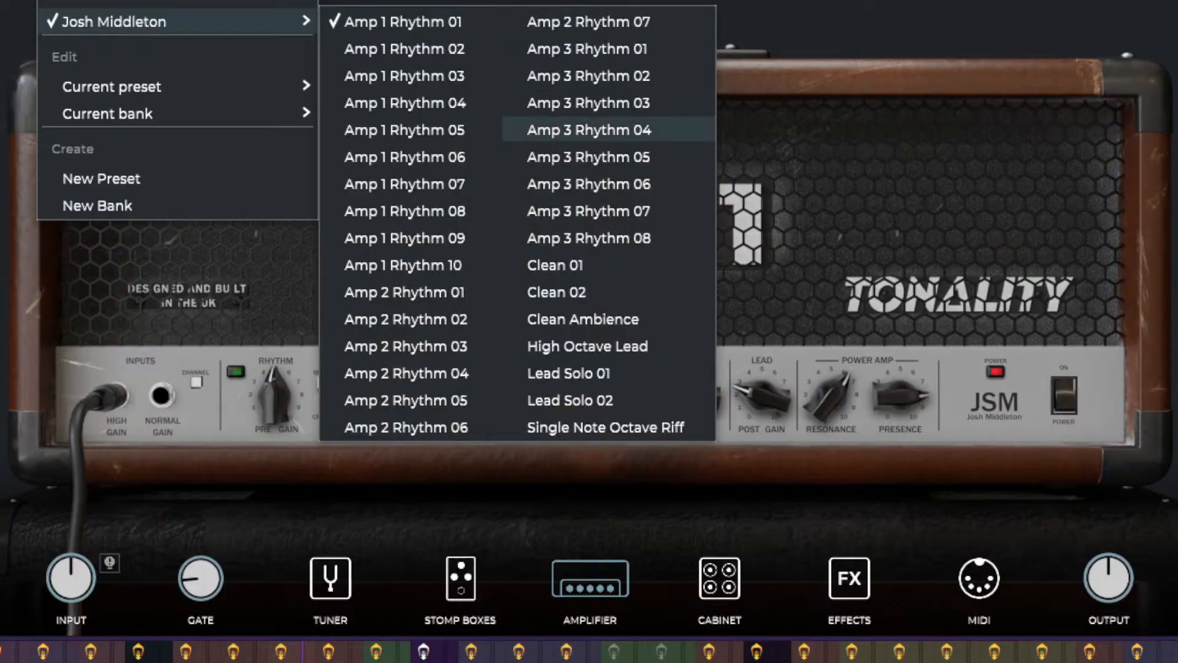
left_click(589, 157)
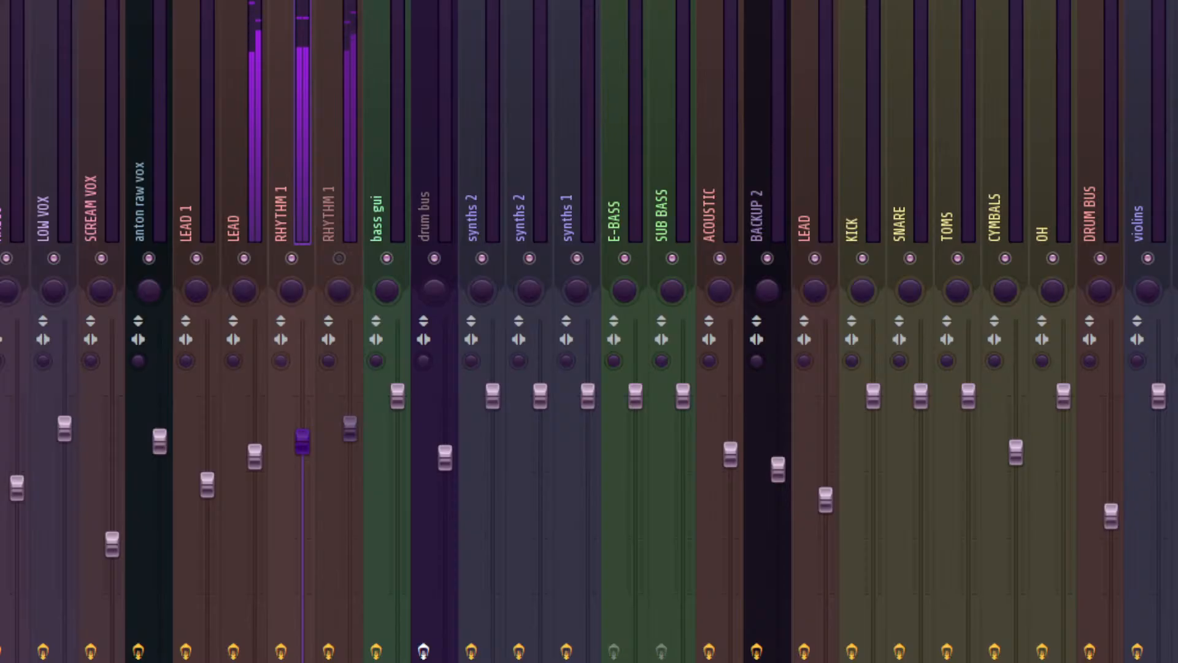
Step: Lower the volume fader of the LEAD track beside RHYTHM 1, then unmute the second RHYTHM 1 track and lower its fader
left_click_drag(255, 456, 255, 500)
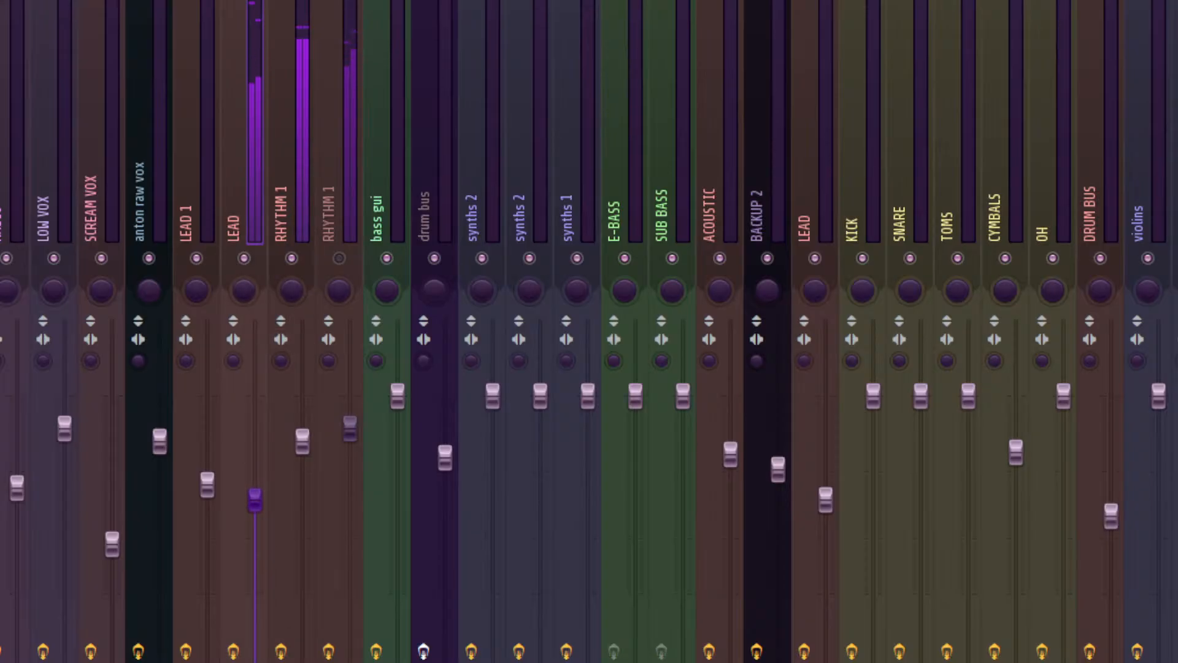
left_click(282, 215)
left_click(339, 259)
left_click_drag(350, 428, 350, 471)
left_click(303, 440)
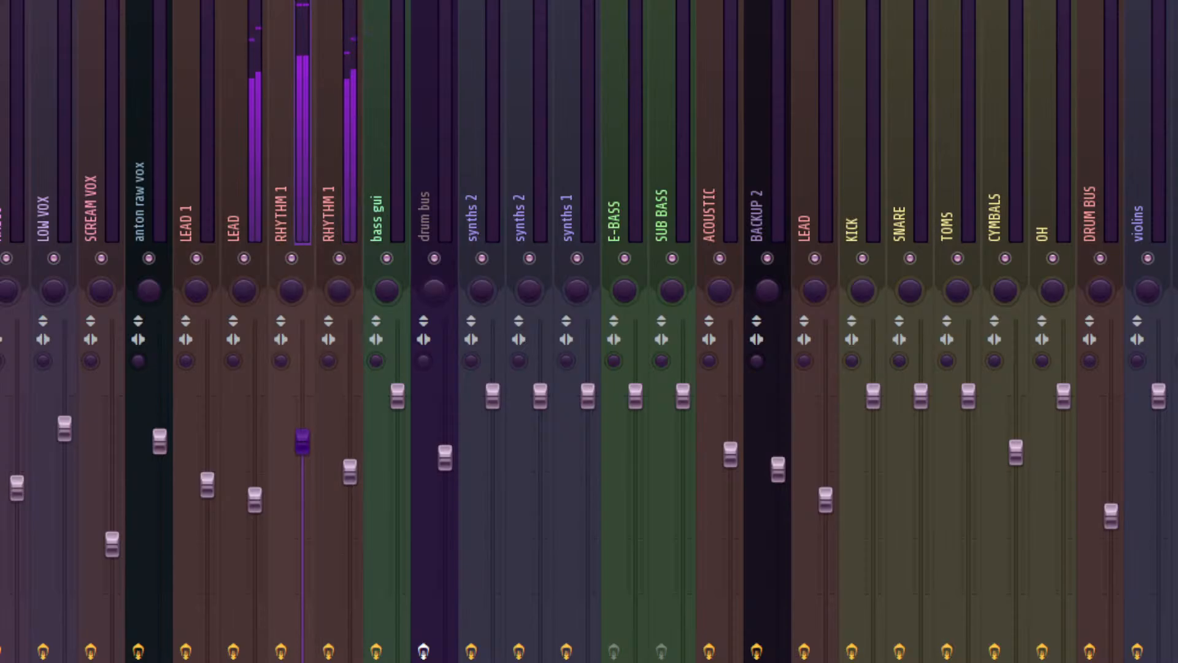
Step: Move the channel rack window aside and return to the playlist
key("F6")
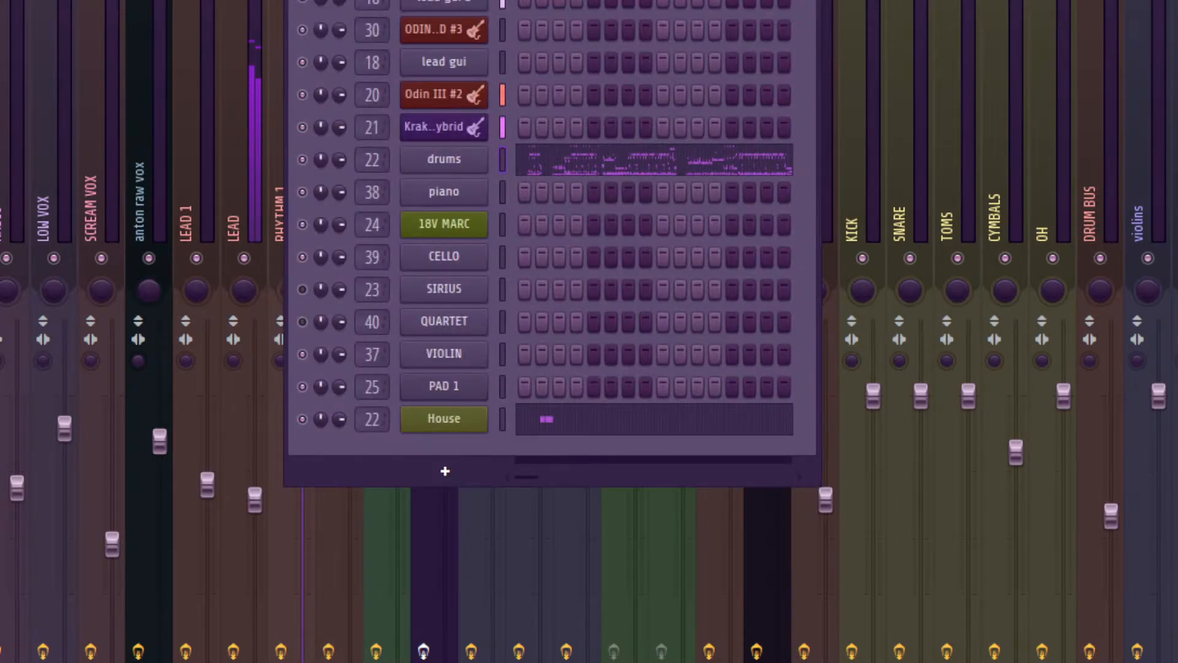
left_click_drag(553, 3, 347, 1)
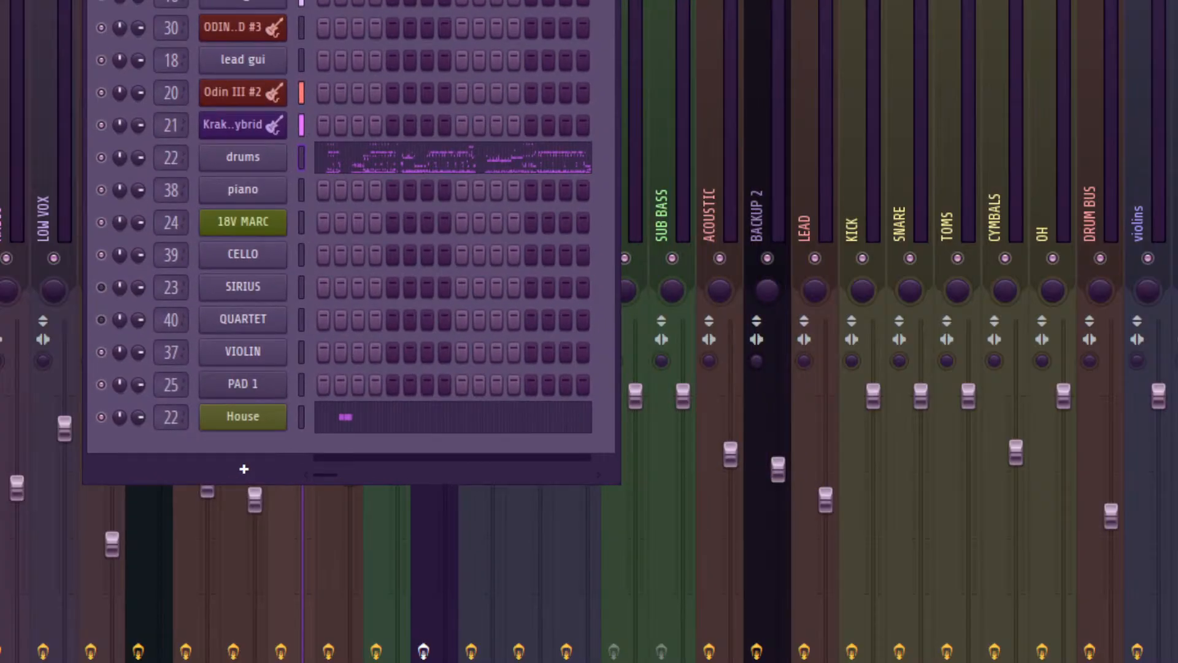
key("F6")
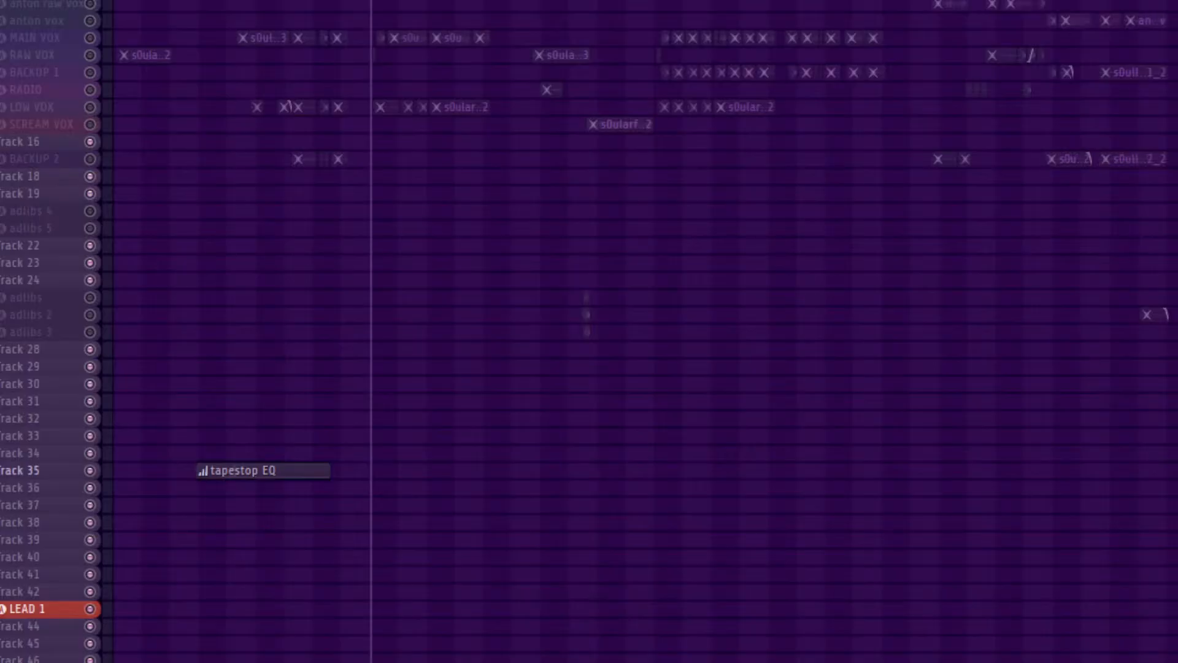
Step: Unmute the RAW VOX, MAIN VOX and LOW VOX tracks in the playlist
left_click_drag(357, 1, 915, 167)
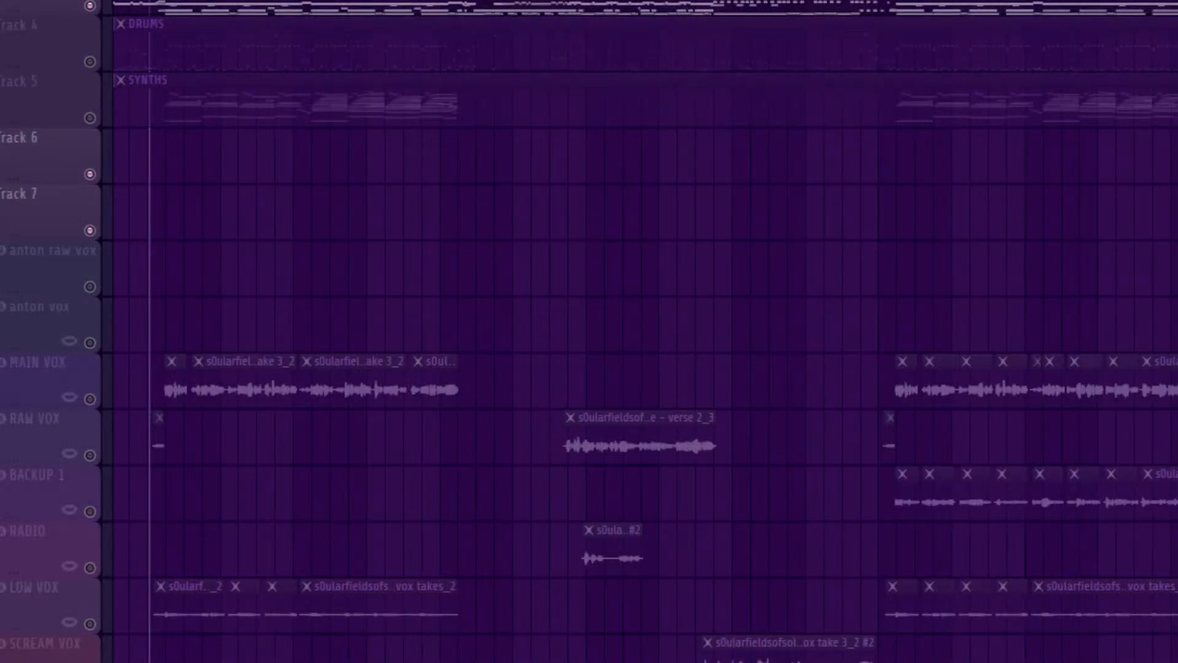
scroll(644, 331, "right", 5)
scroll(644, 331, "left", 7)
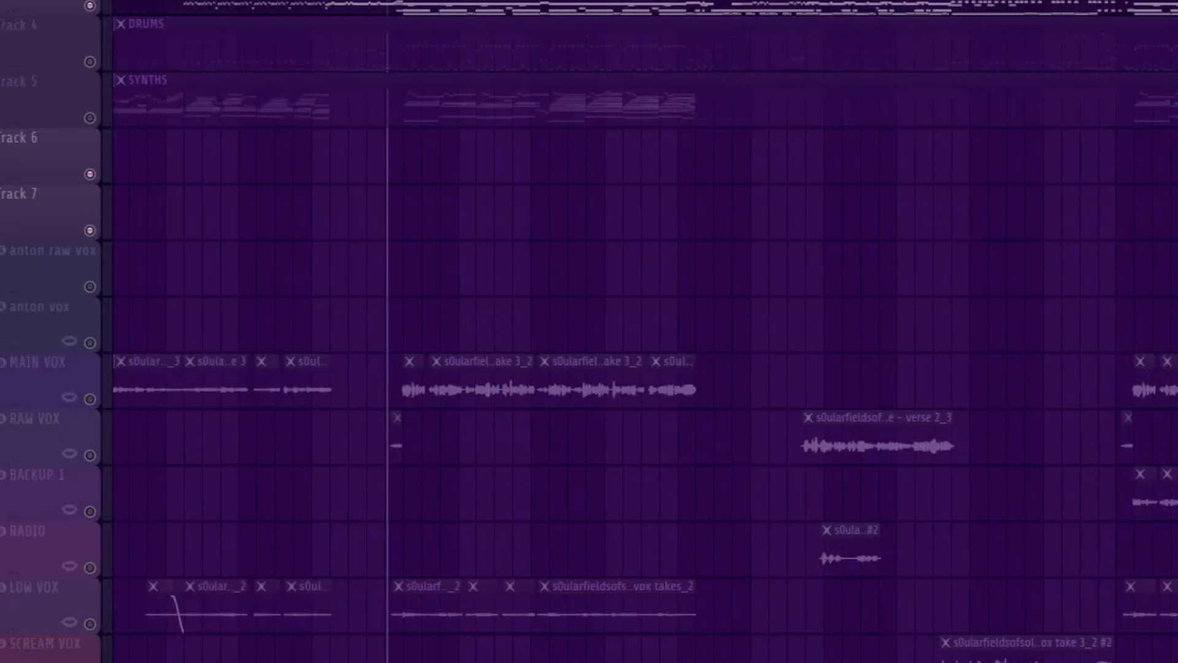
scroll(644, 331, "right", 2)
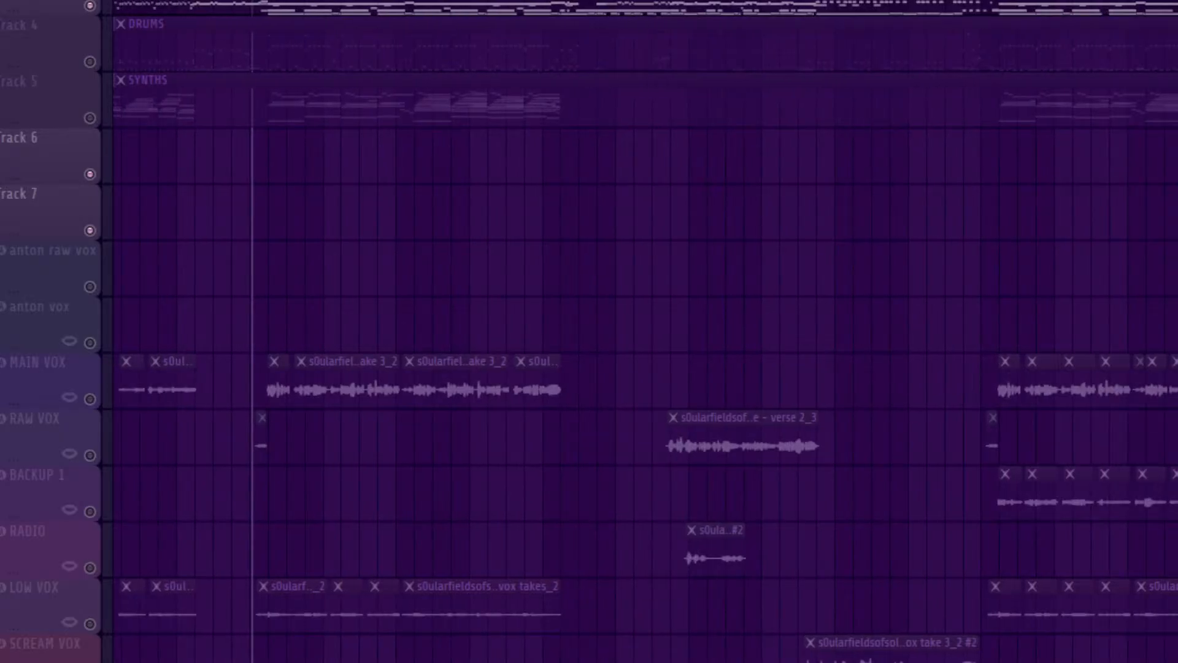
left_click(91, 455)
left_click(90, 399)
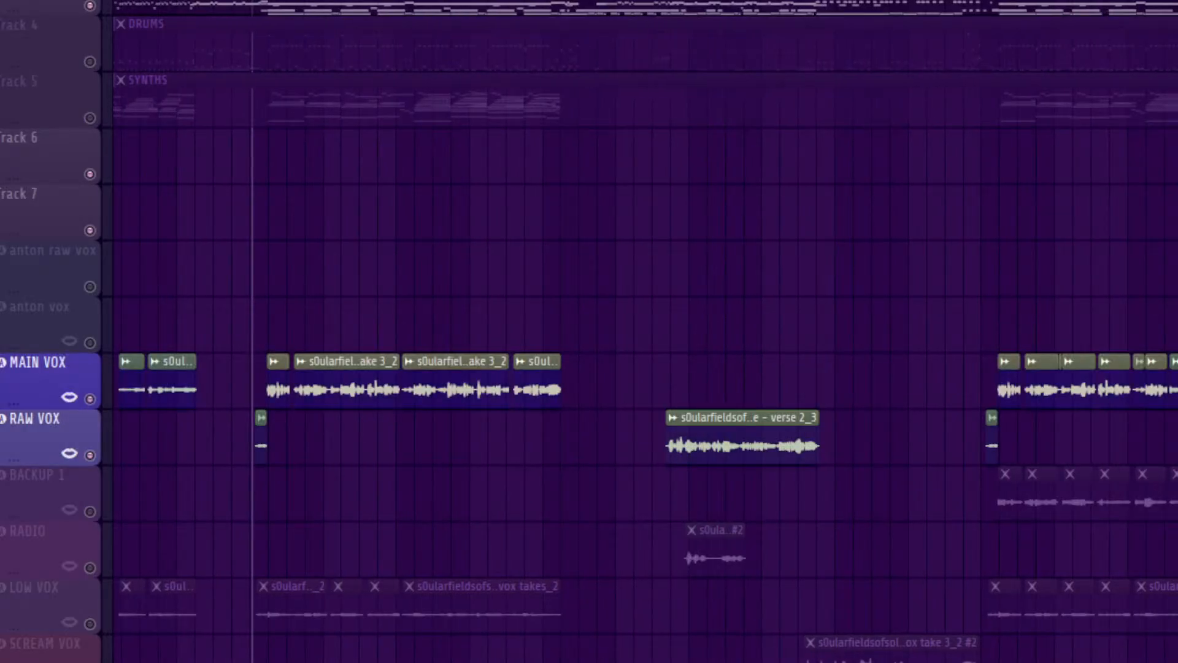
left_click(90, 624)
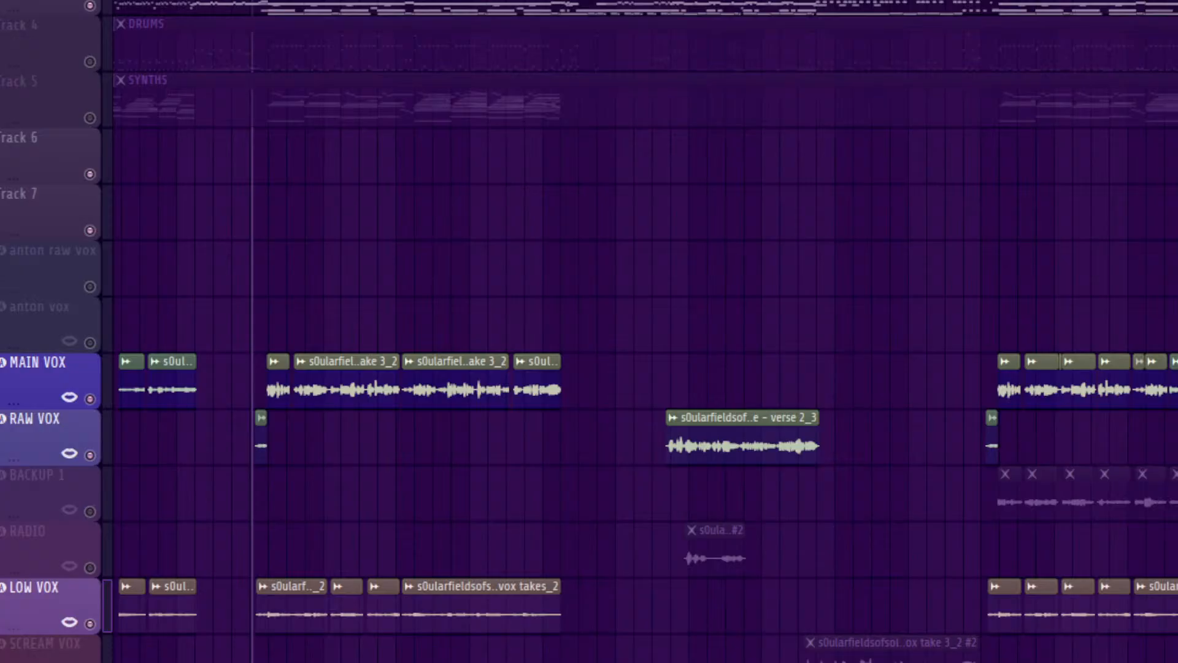
Step: Unmute the two vocal tracks above MAIN VOX and the BACKUP 1, RADIO and SCREAM VOX tracks
left_click(90, 342)
left_click(90, 286)
left_click(90, 511)
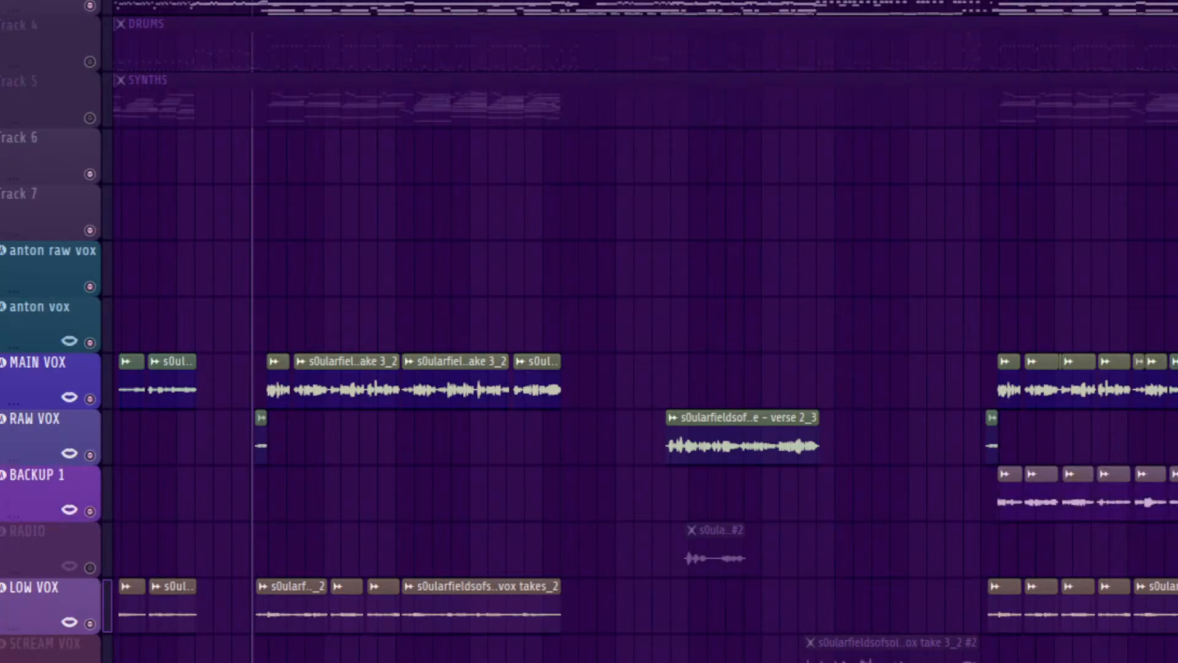
left_click(90, 567)
left_click(91, 662)
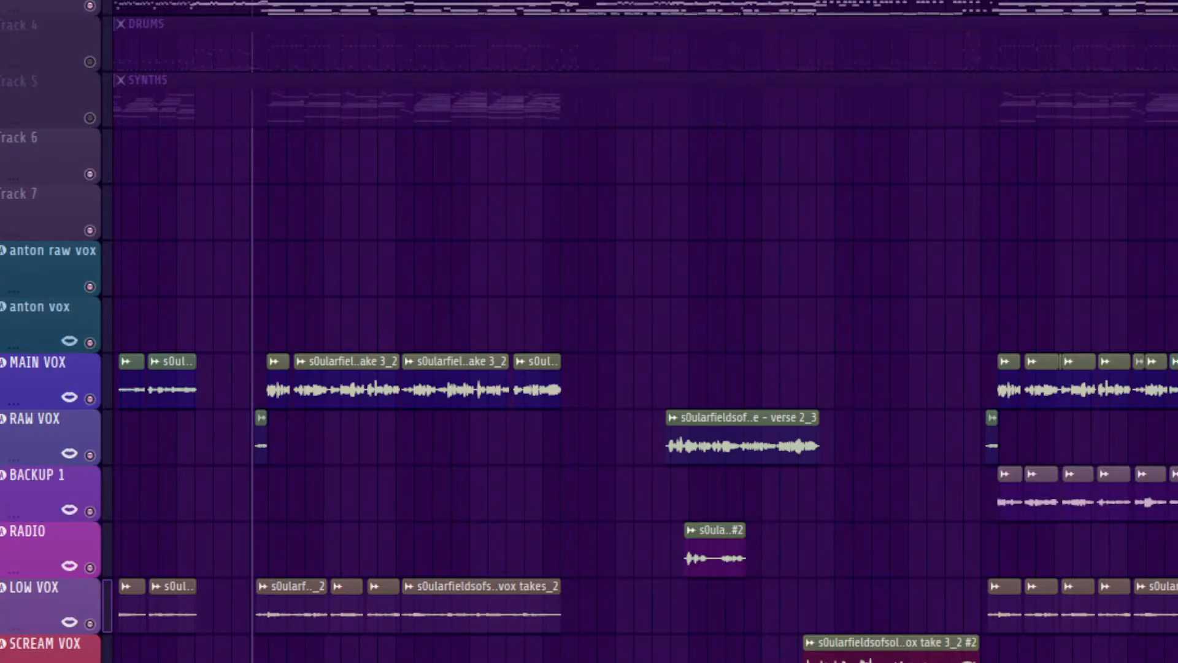
Step: Play back the unmuted vocals on their own around the MAIN VOX "vox take 3_2" clips
scroll(644, 331, "right", 3)
scroll(644, 332, "left", 1)
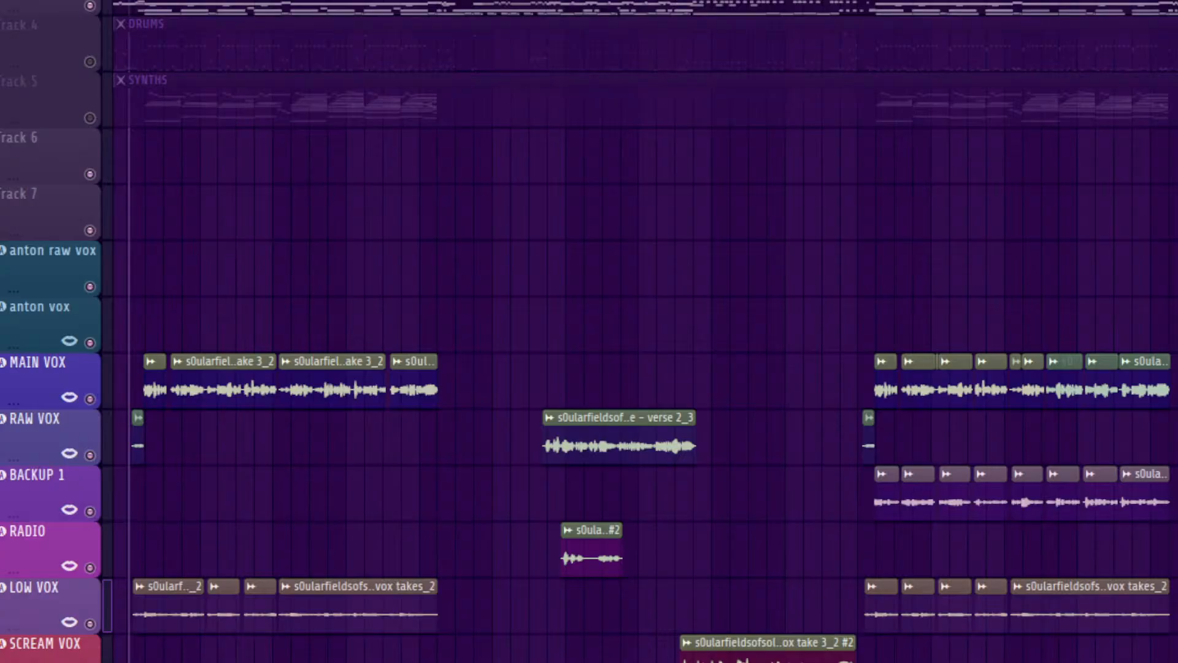
scroll(645, 343, "left", 4)
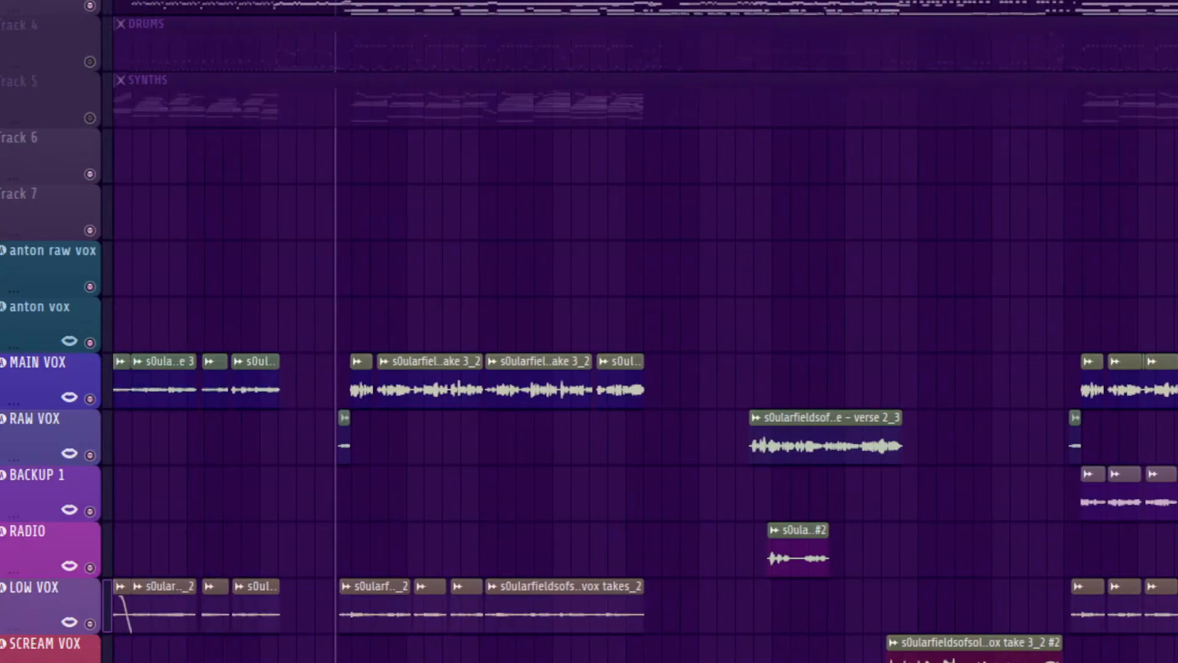
left_click_drag(299, 299, 657, 662)
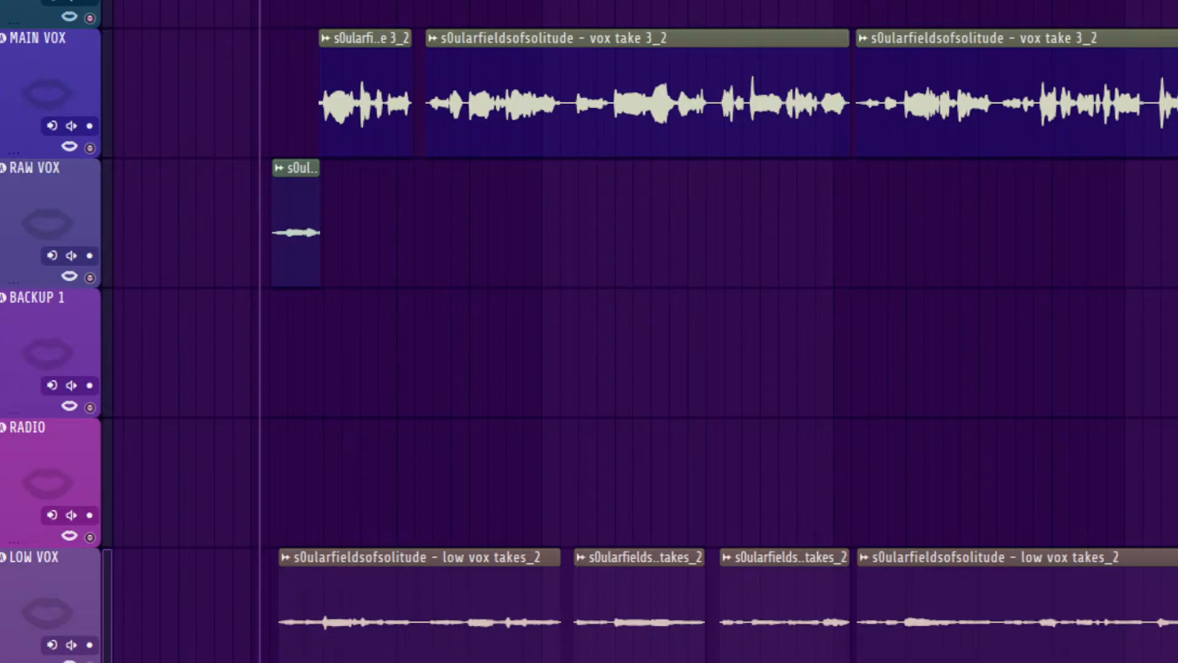
scroll(644, 344, "down", 1)
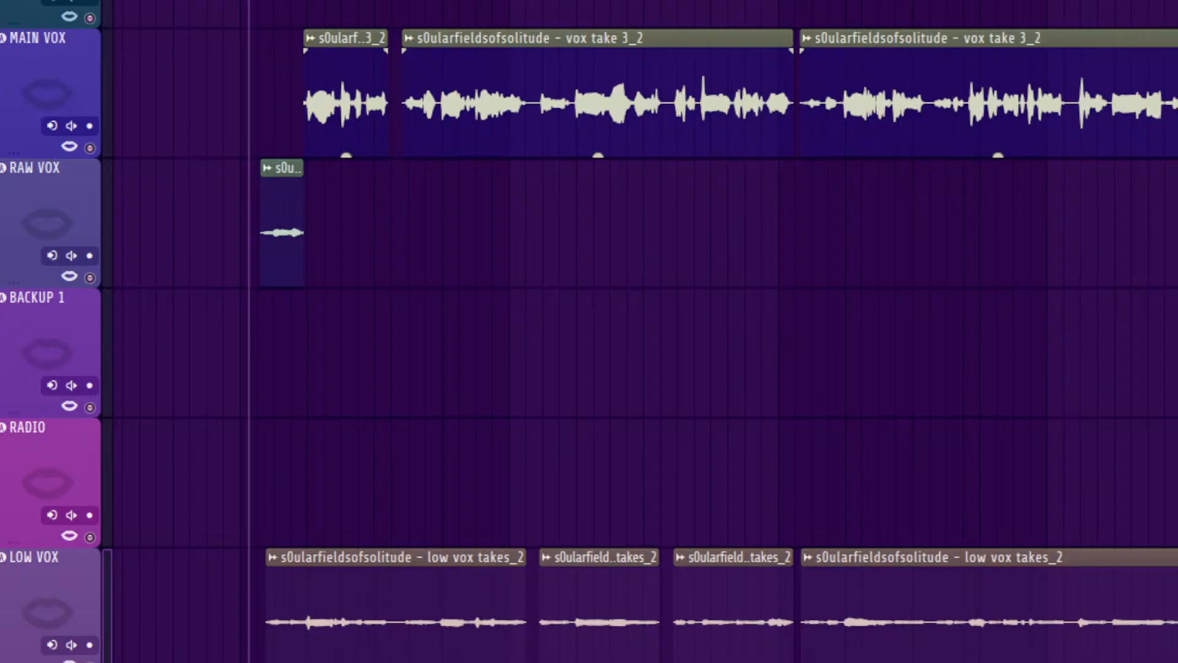
scroll(645, 331, "right", 1)
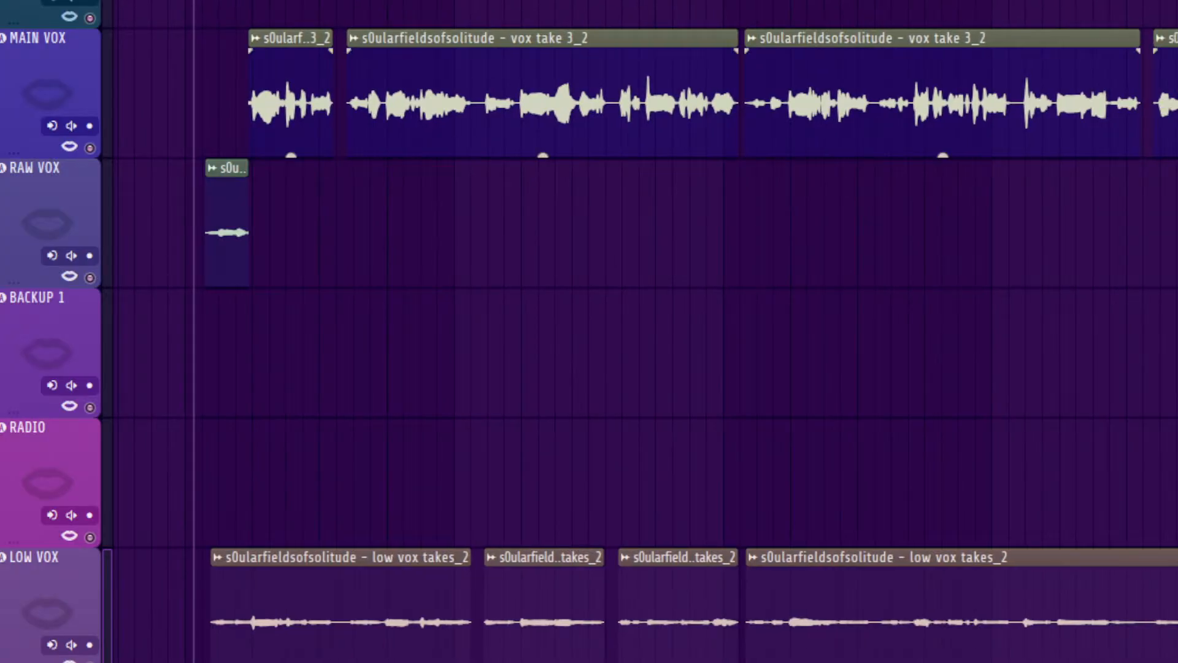
scroll(644, 331, "up", 4)
scroll(644, 331, "down", 3)
scroll(644, 331, "up", 3)
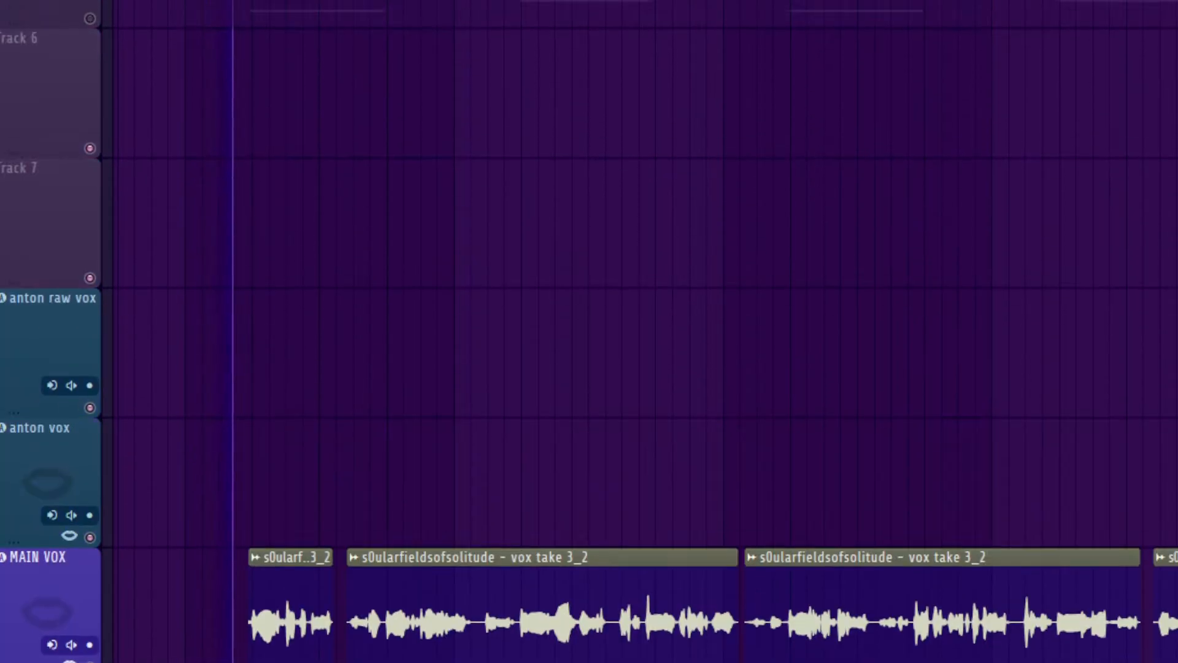
key("shift+4")
left_click_drag(347, 1, 631, 166)
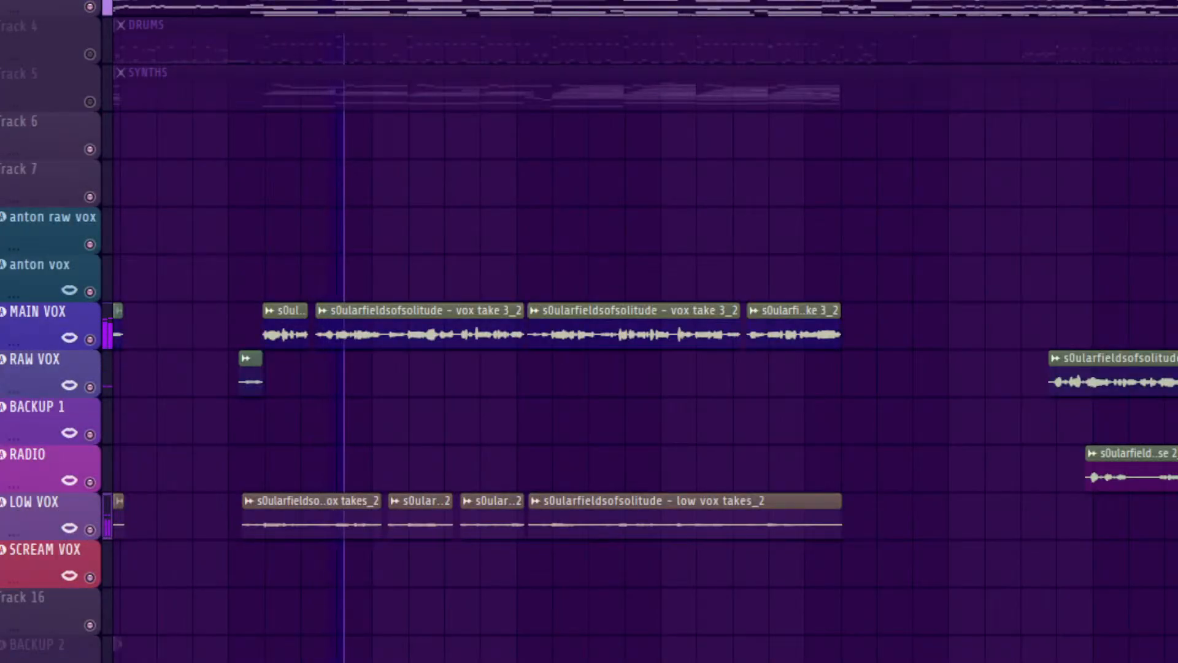
Step: Unmute the SYNTHS track in the playlist and open the QUARTET channel's instrument
key("F6")
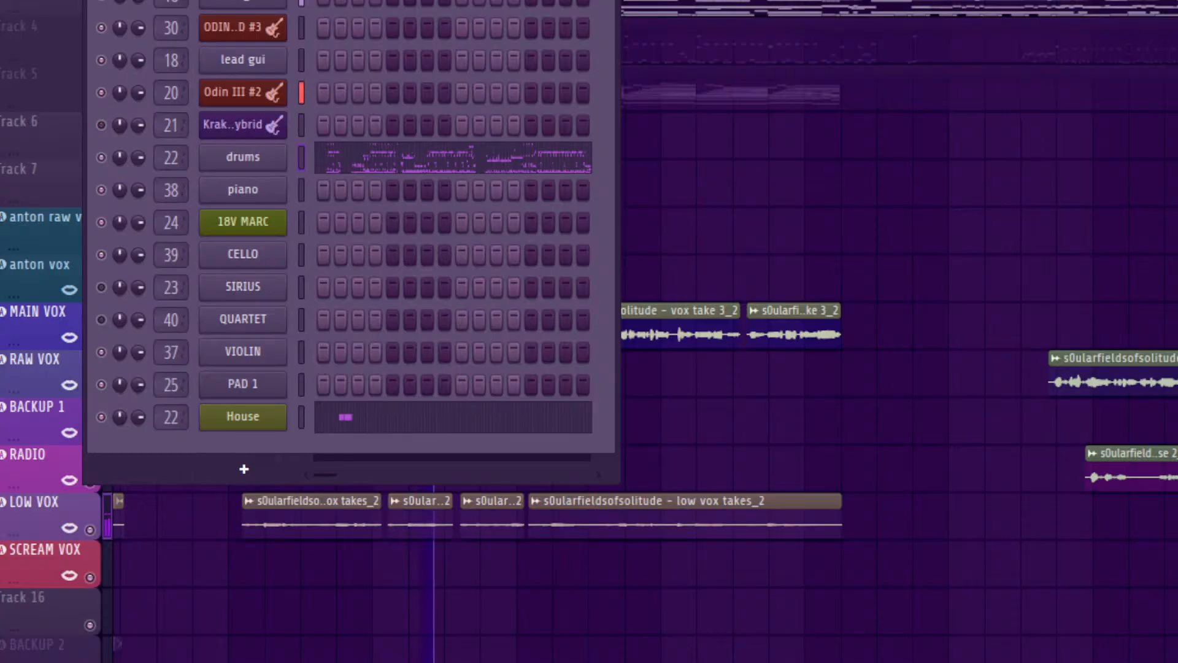
key("F6")
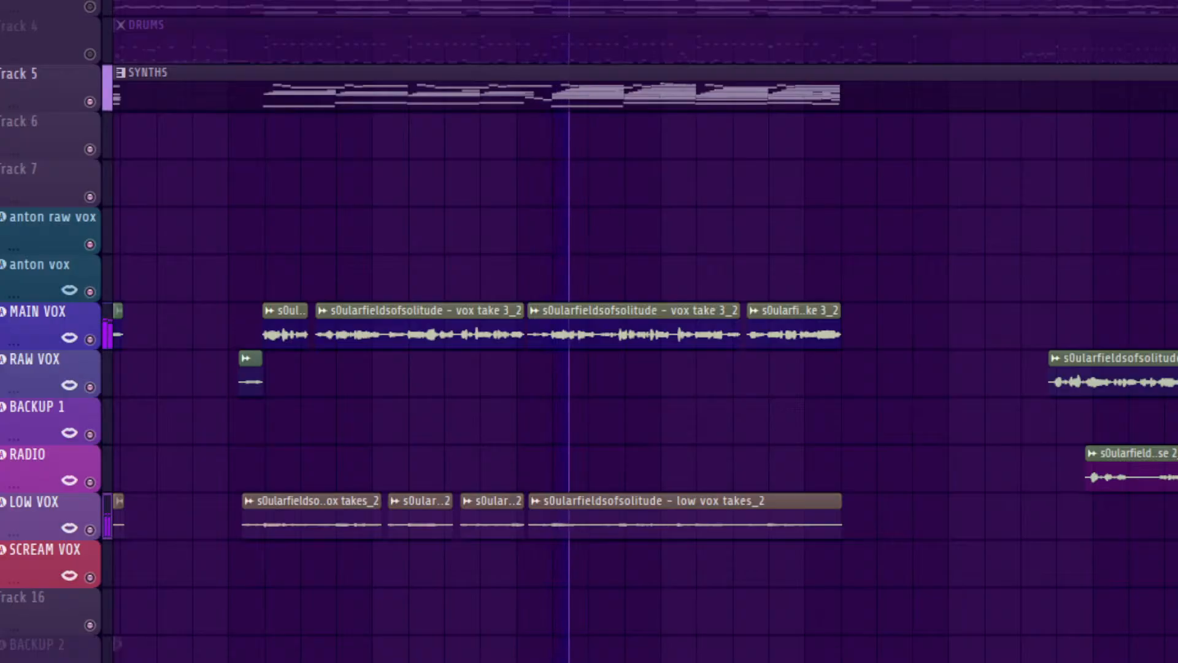
key("F6")
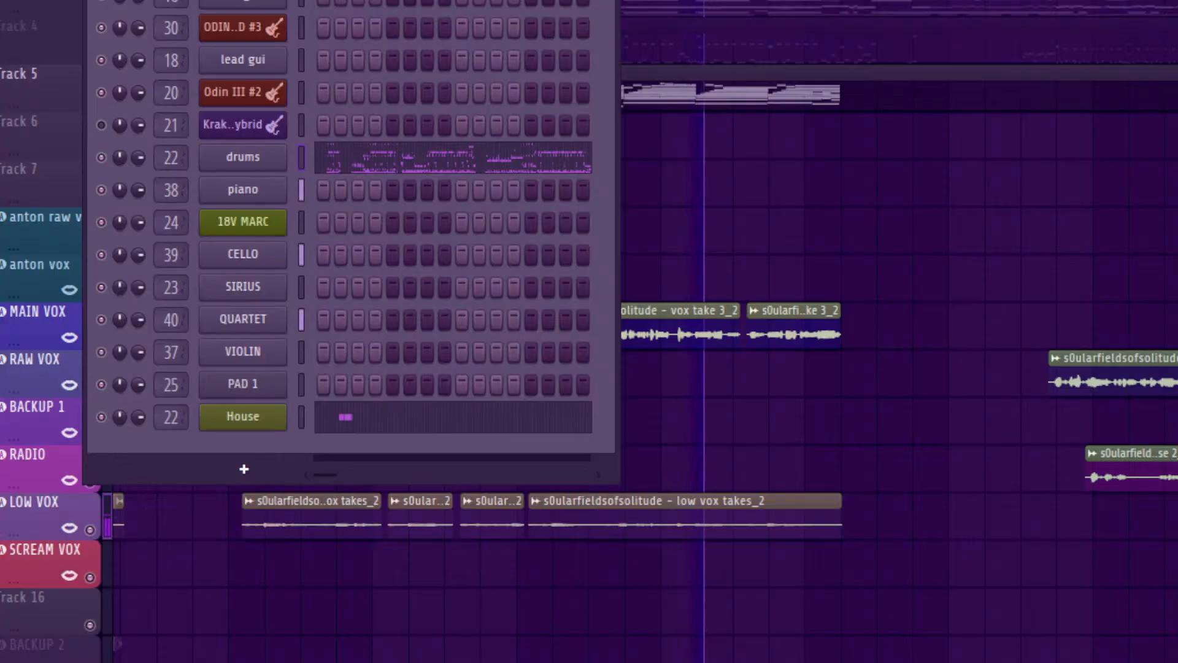
left_click_drag(352, 1, 115, 14)
left_click(11, 333)
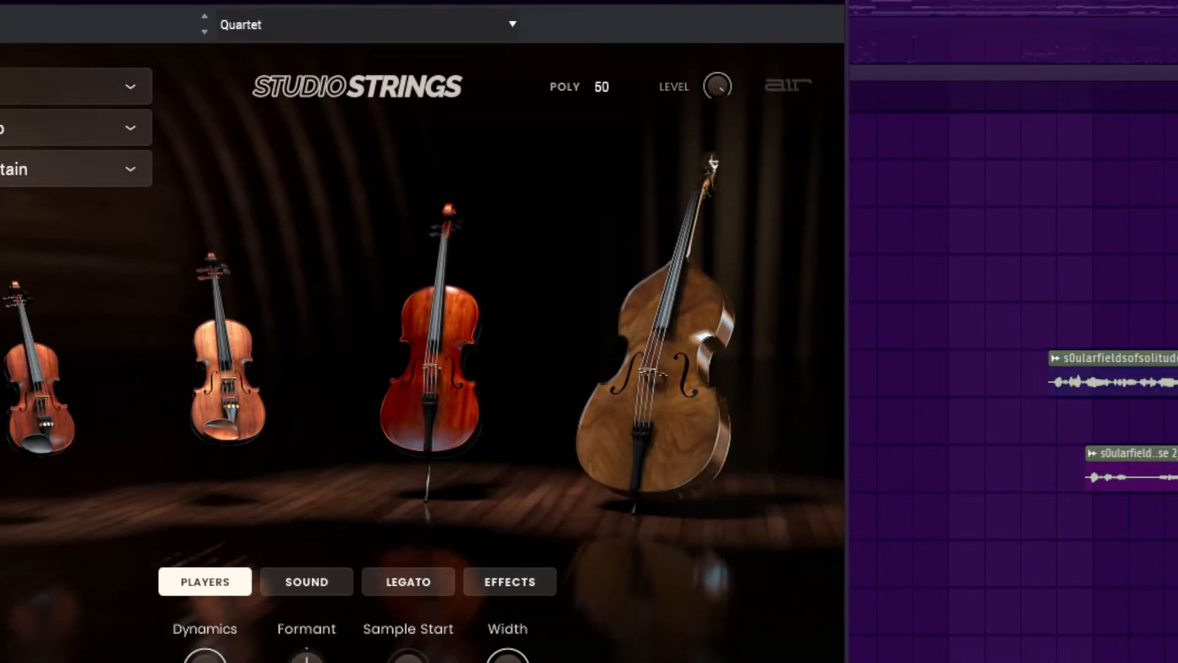
Step: Examine the Sound, Legato, Effects and Players pages of the Studio Strings Quartet instrument, then close it
left_click(306, 582)
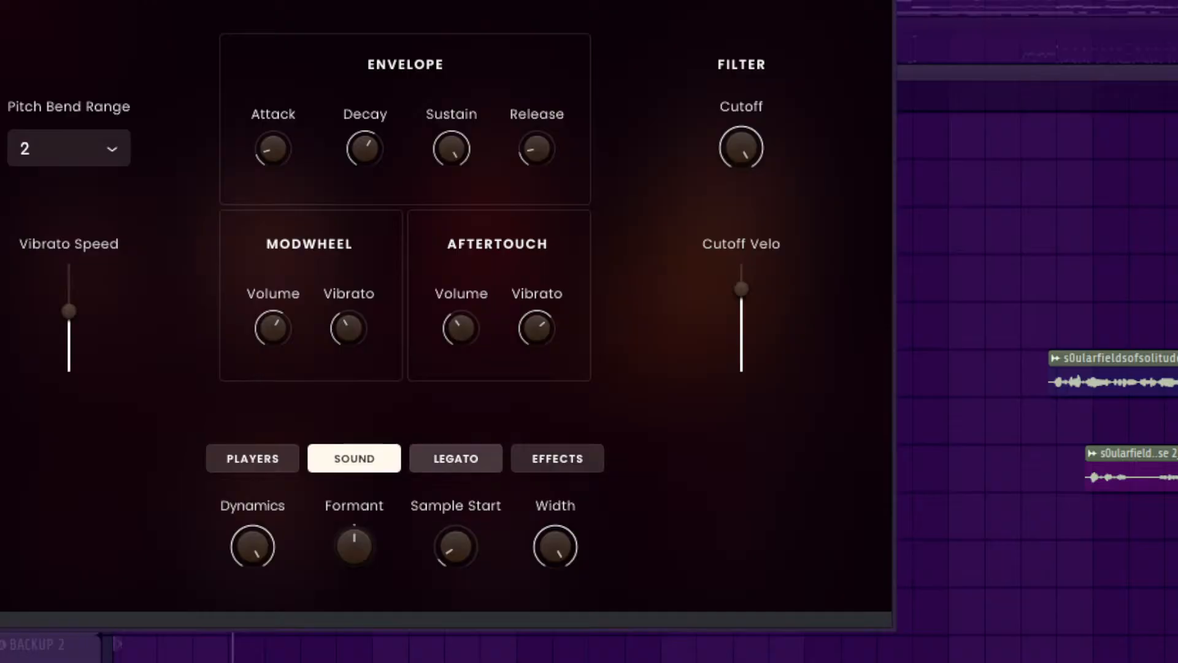
left_click(455, 458)
left_click(557, 458)
left_click(354, 458)
left_click(456, 458)
left_click(354, 458)
left_click(557, 458)
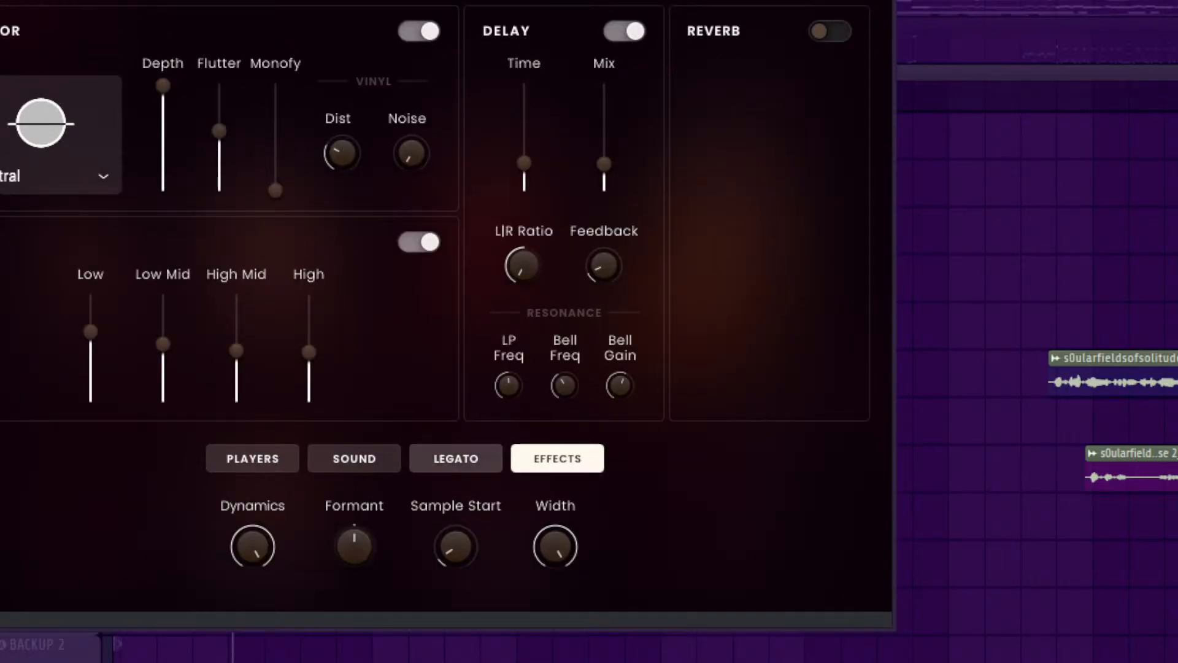
left_click(456, 458)
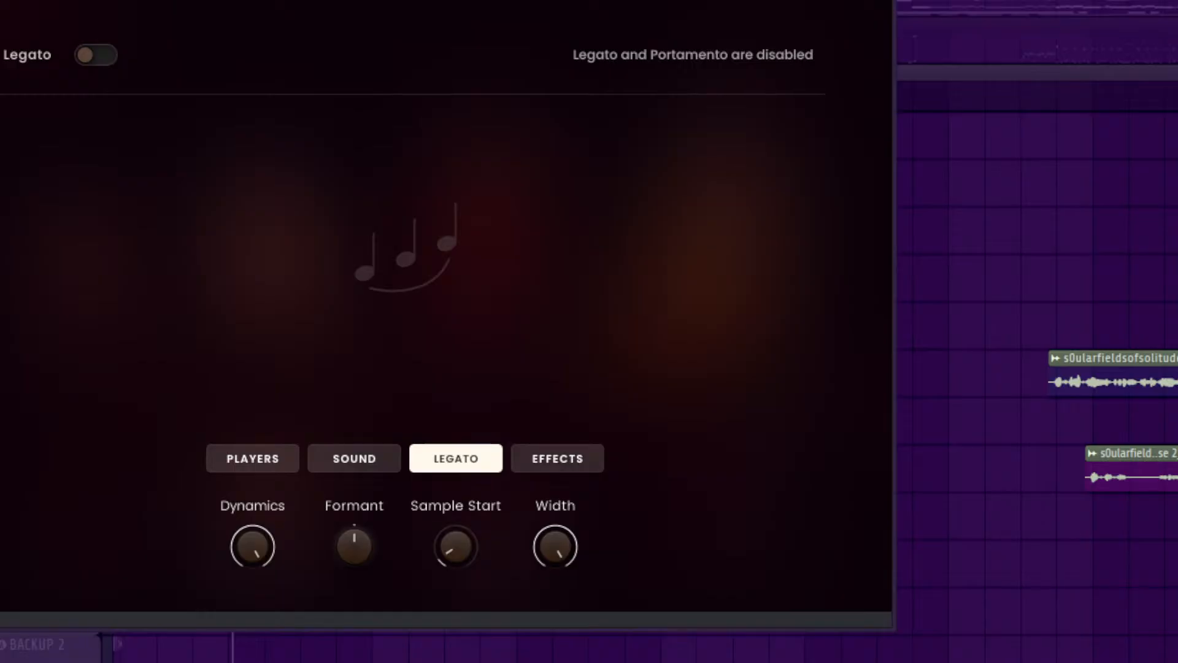
left_click(557, 458)
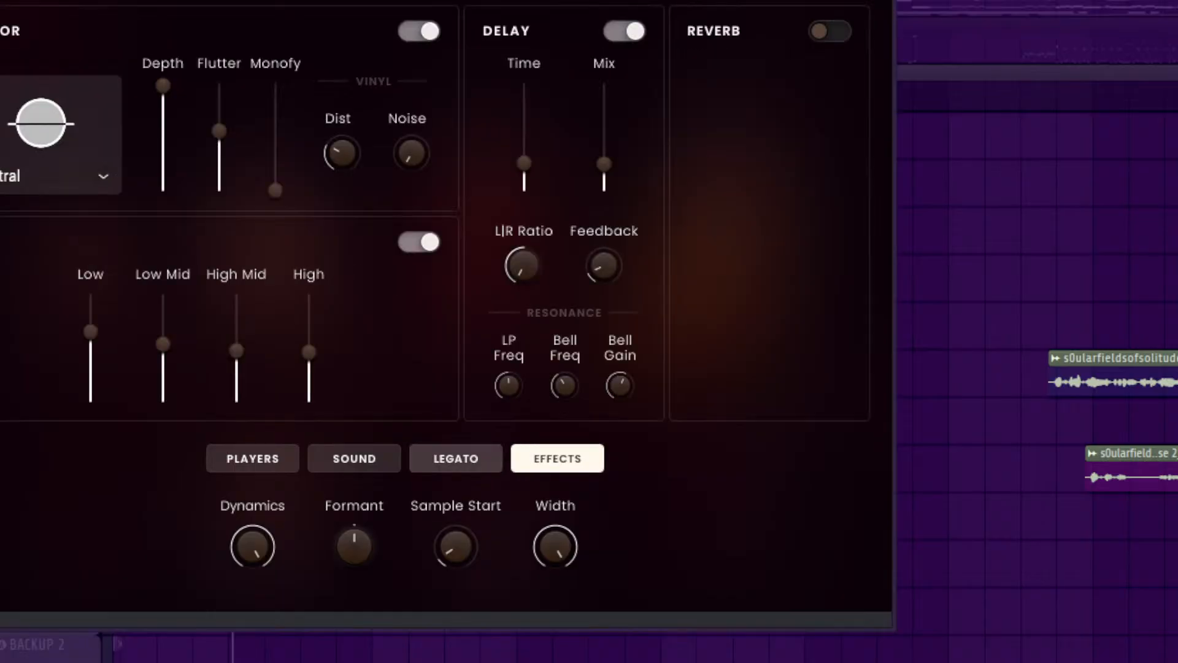
left_click(252, 458)
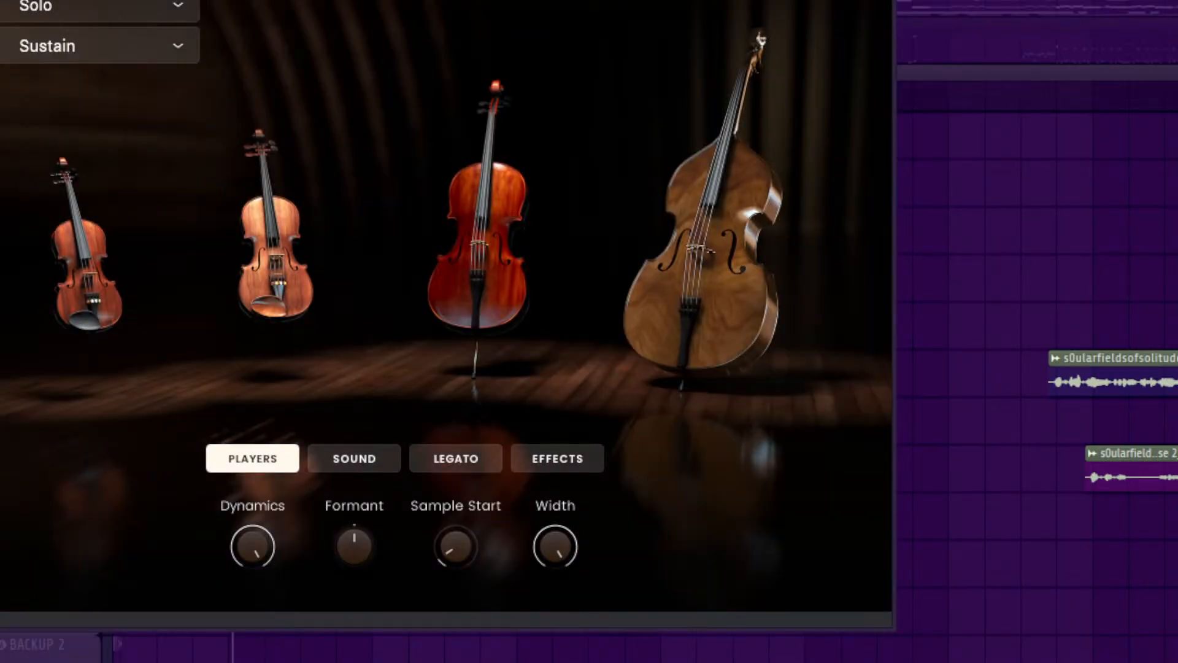
left_click(354, 458)
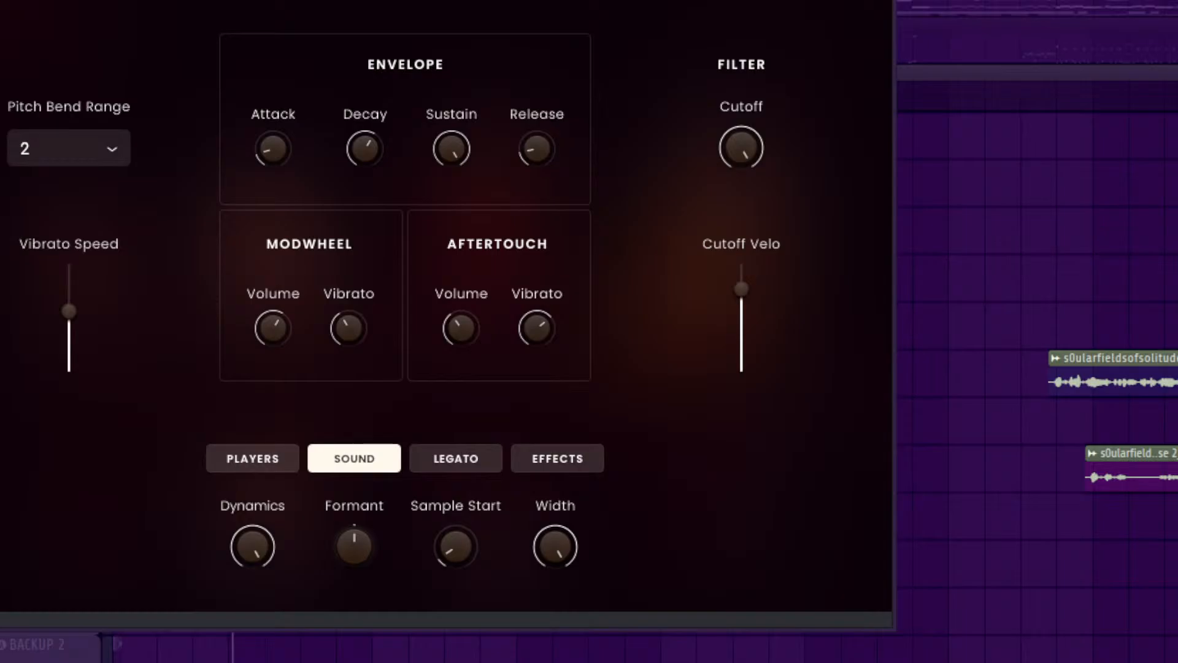
key("Escape")
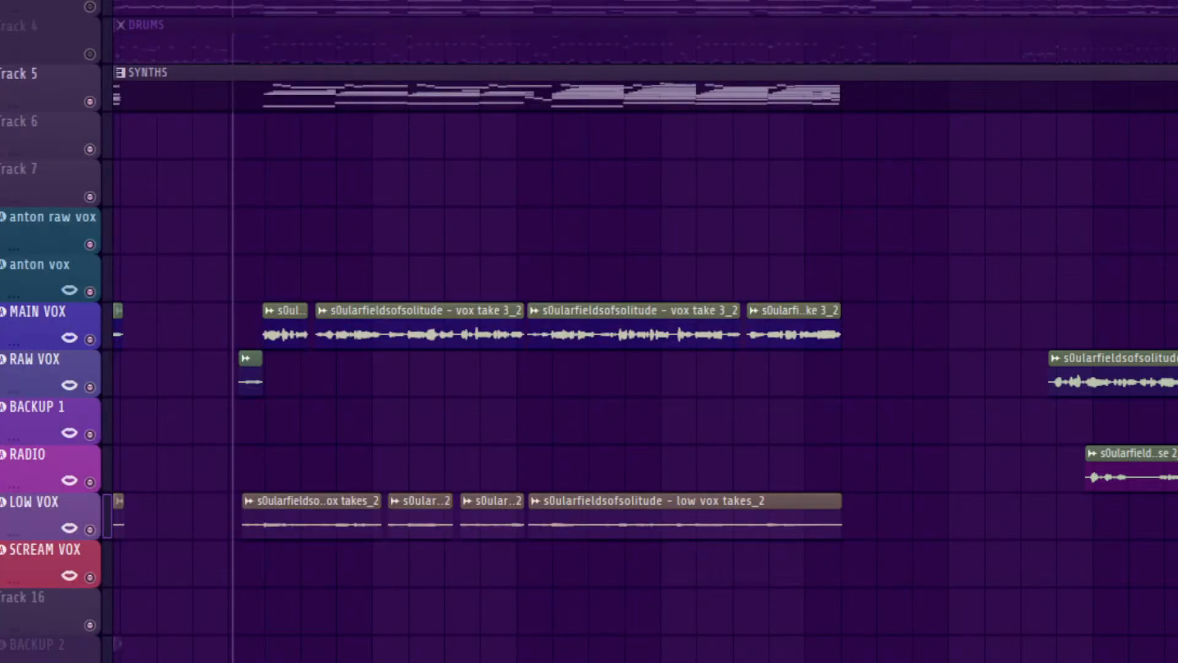
Step: Mute the RAW VOX and MAIN VOX tracks and play the section with the synths
left_click_drag(224, 2, 870, 537)
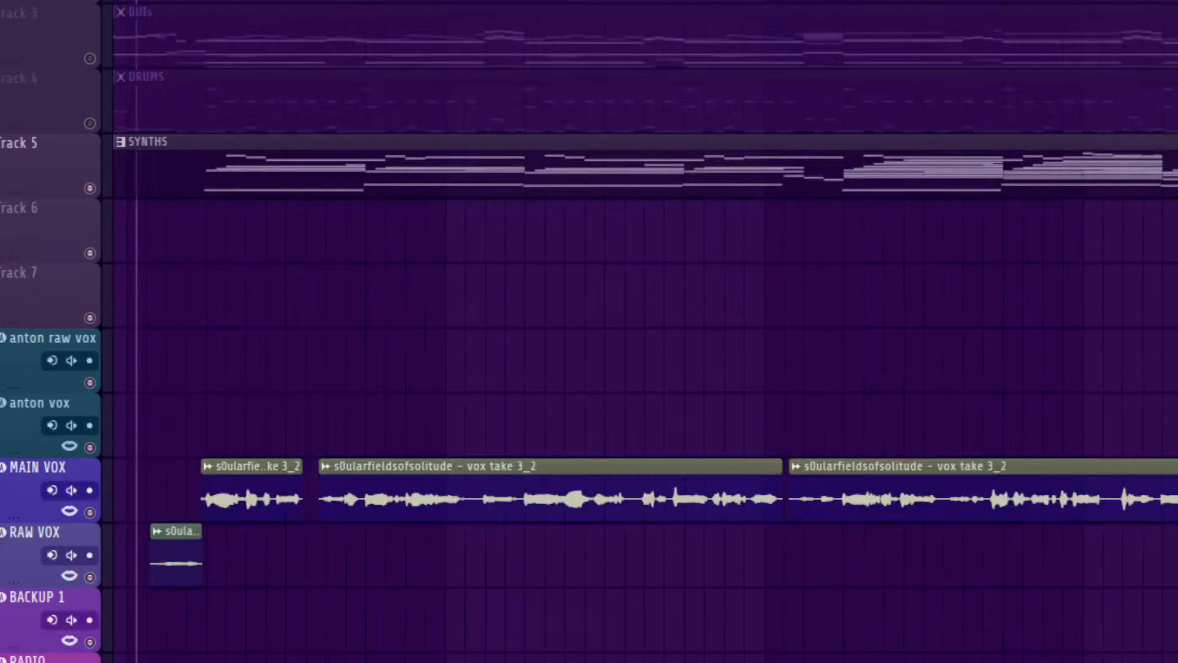
scroll(644, 331, "down", 2)
left_click(90, 447)
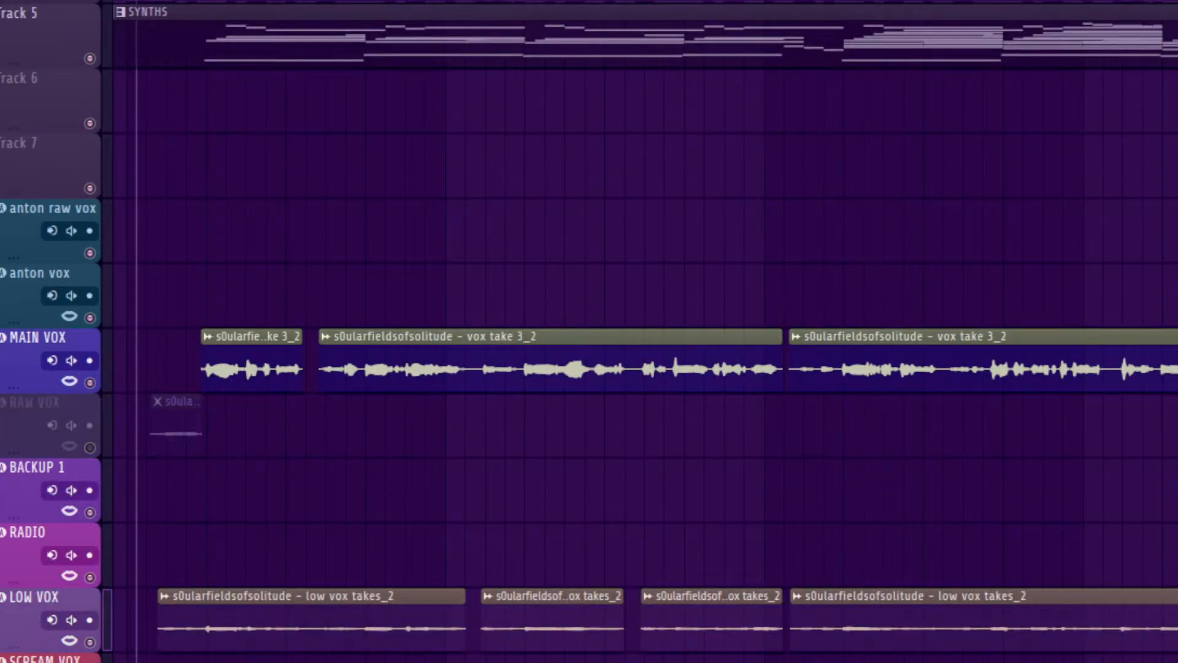
left_click(90, 383)
key("space")
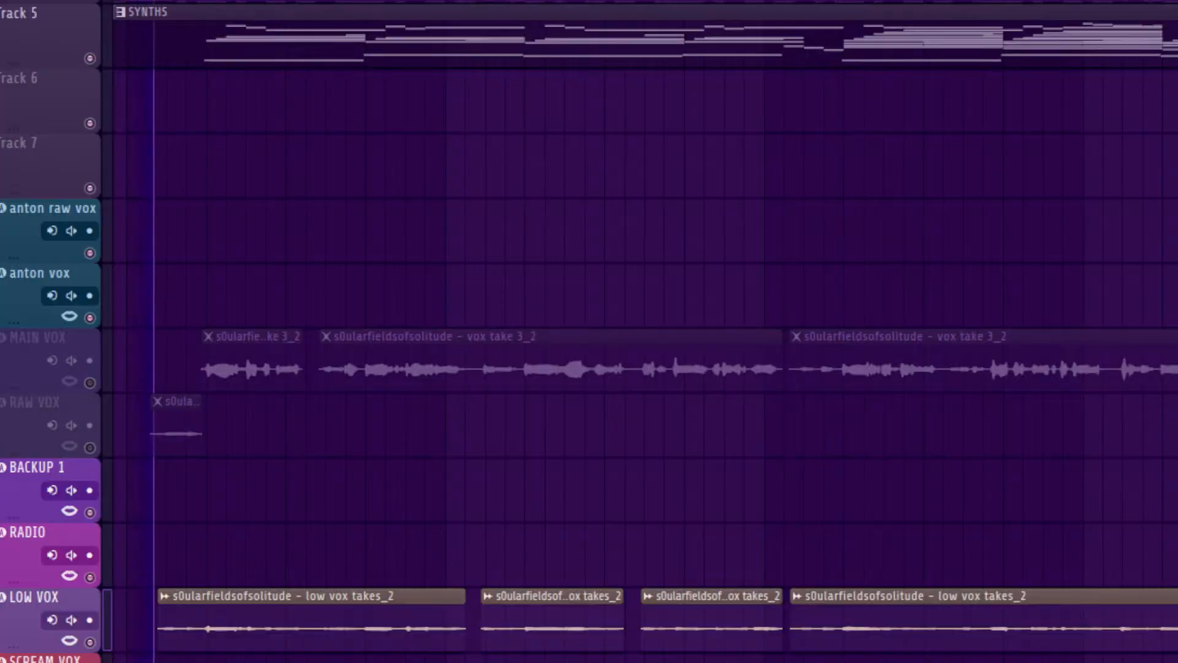
Step: Select the LOW VOX track in the mixer, then return to the playlist and mute that track
scroll(644, 332, "up", 2)
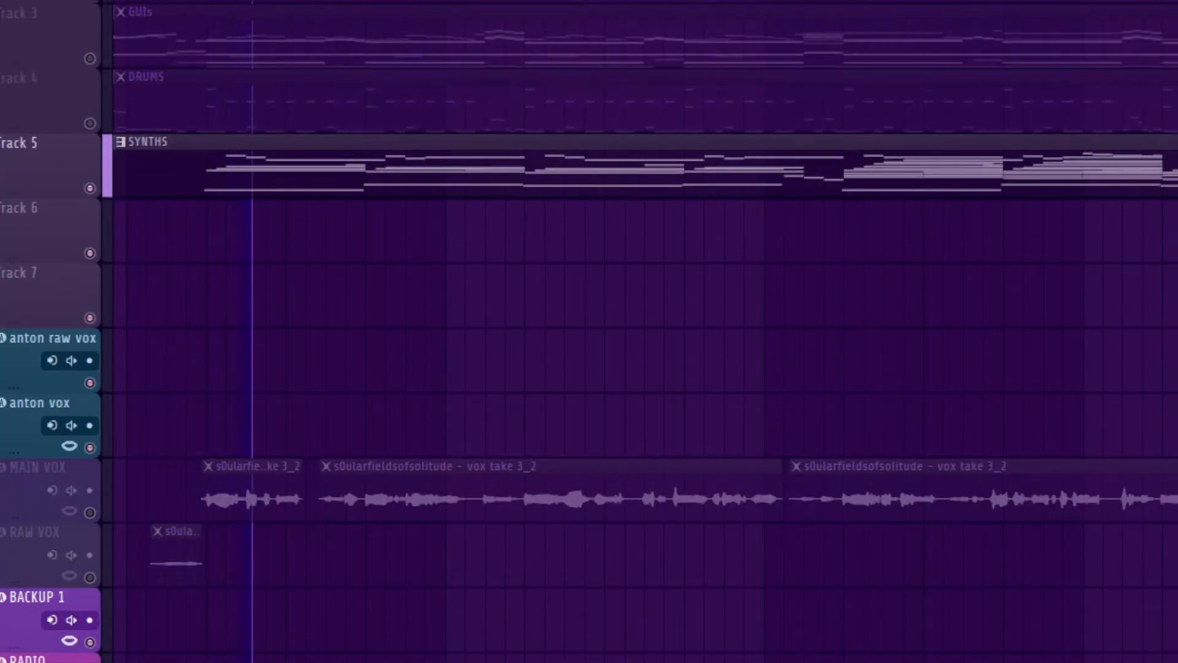
key("F9")
left_click(46, 202)
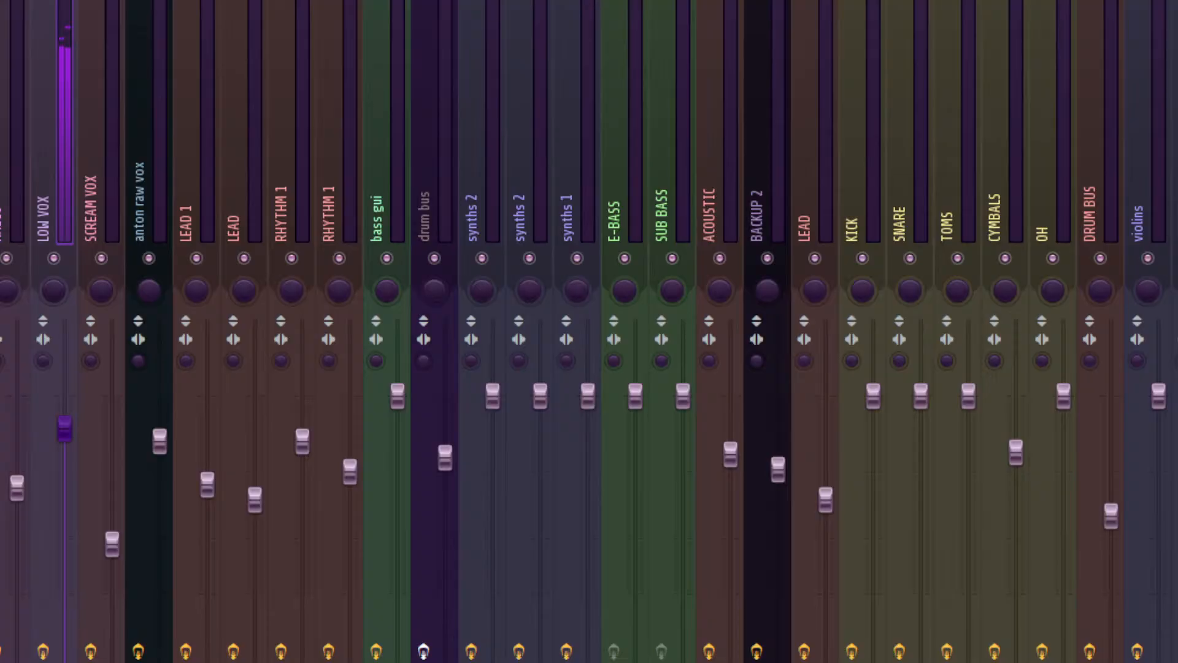
key("F9")
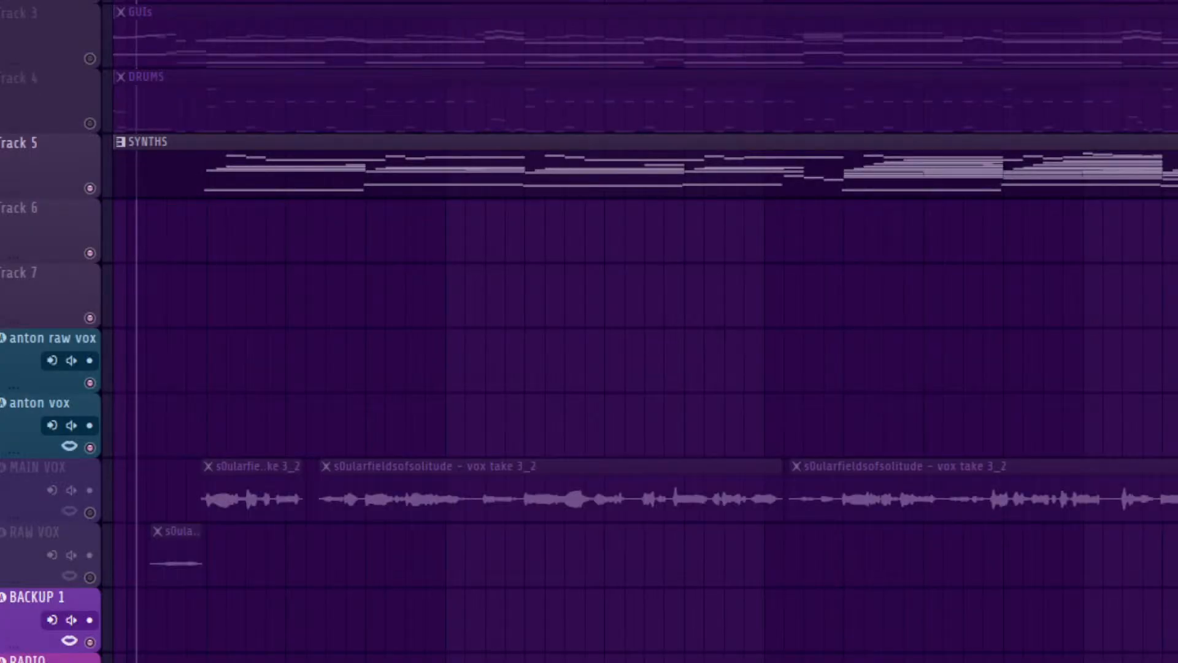
scroll(644, 331, "right", 6)
scroll(644, 332, "down", 1)
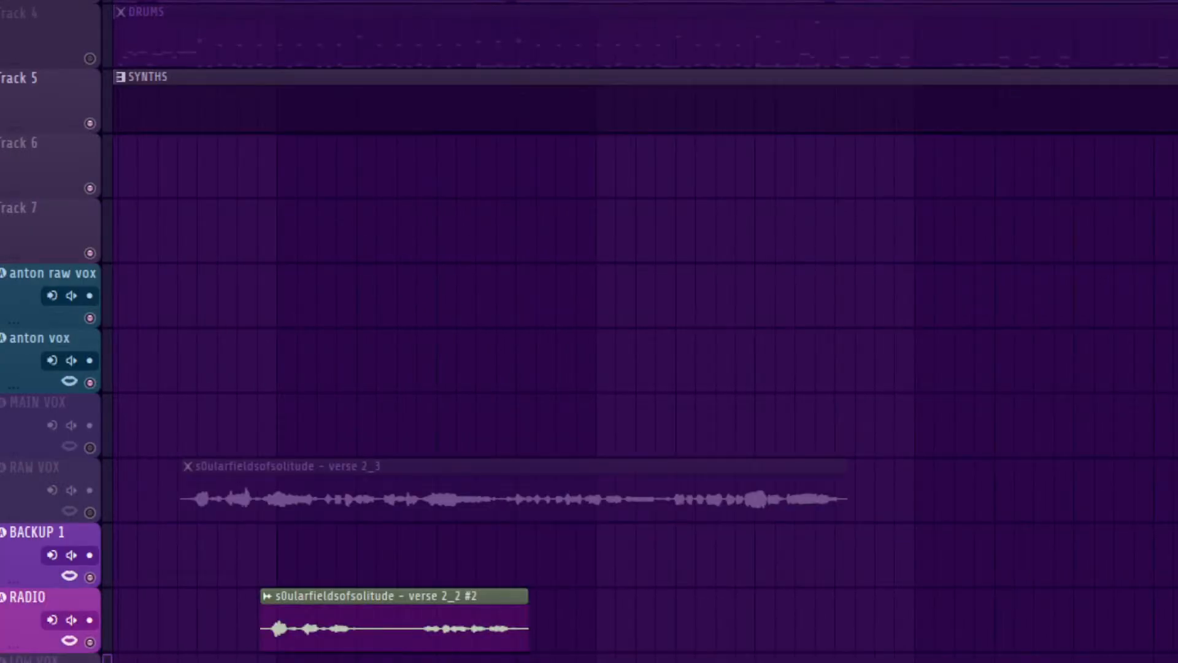
Step: Unmute the DRUMS track and play it together with SYNTHS from the earlier verse section
scroll(645, 331, "right", 6)
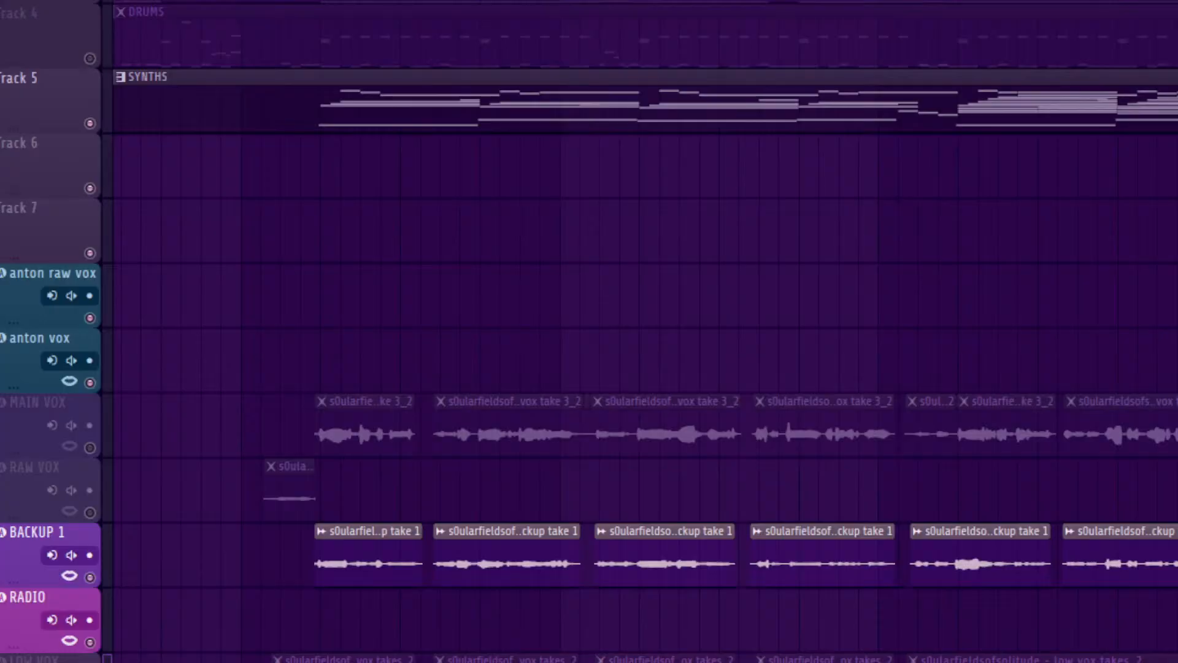
scroll(644, 331, "up", 1)
scroll(644, 331, "left", 8)
scroll(644, 331, "down", 3)
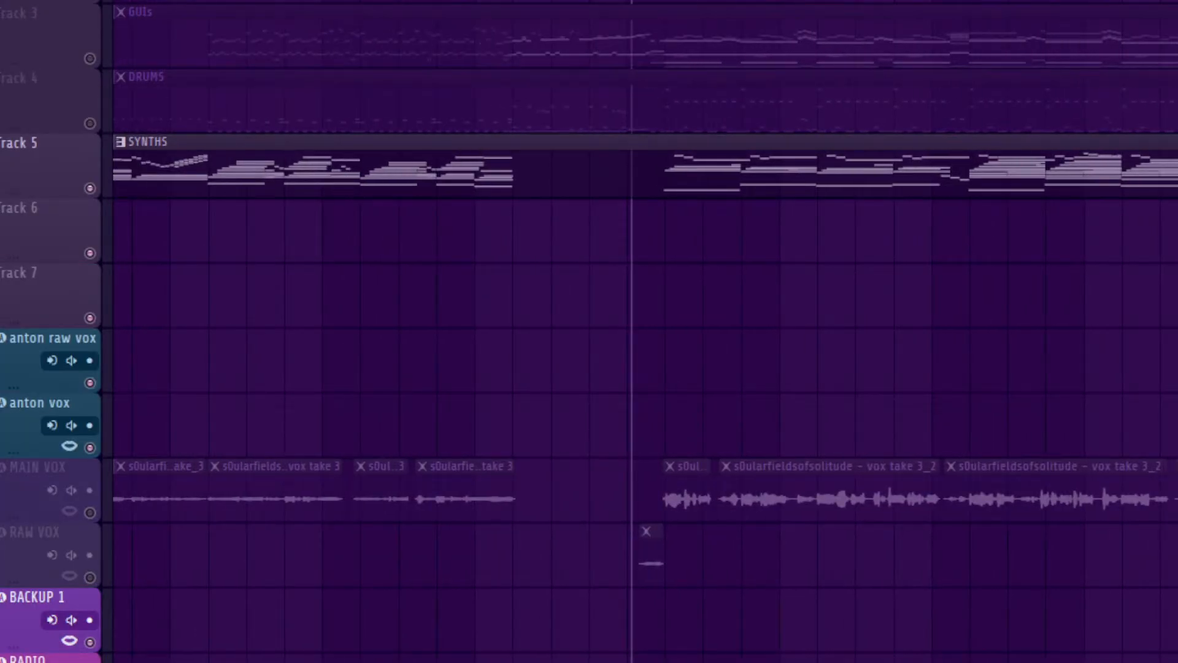
left_click(90, 123)
scroll(644, 332, "left", 5)
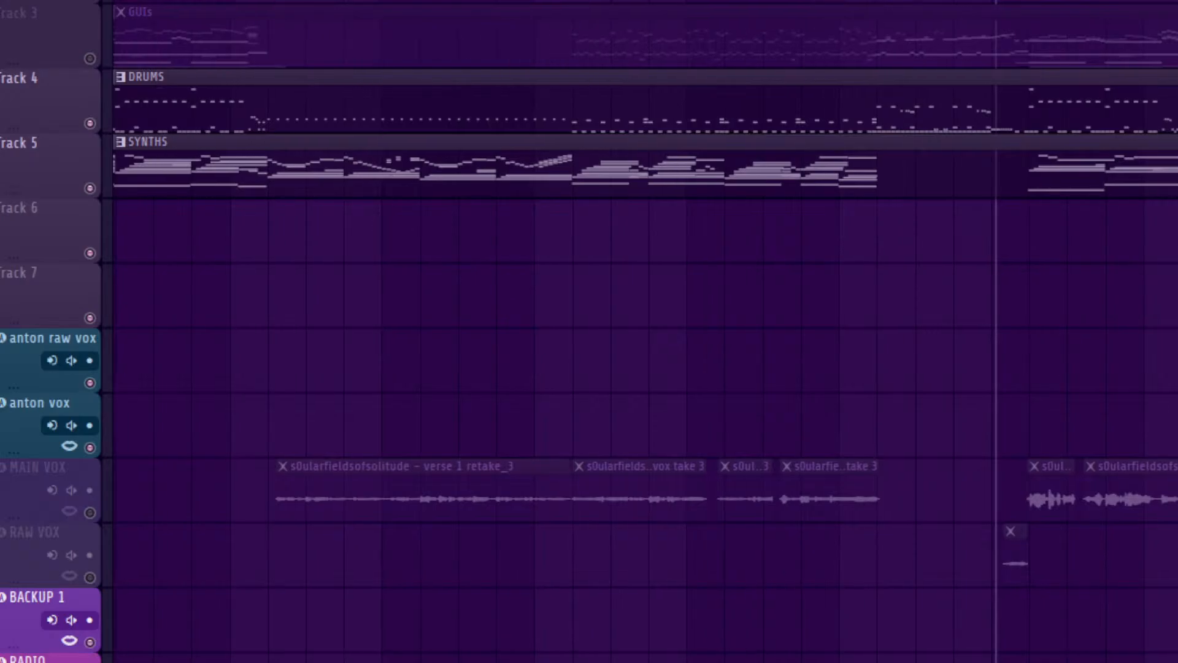
key("space")
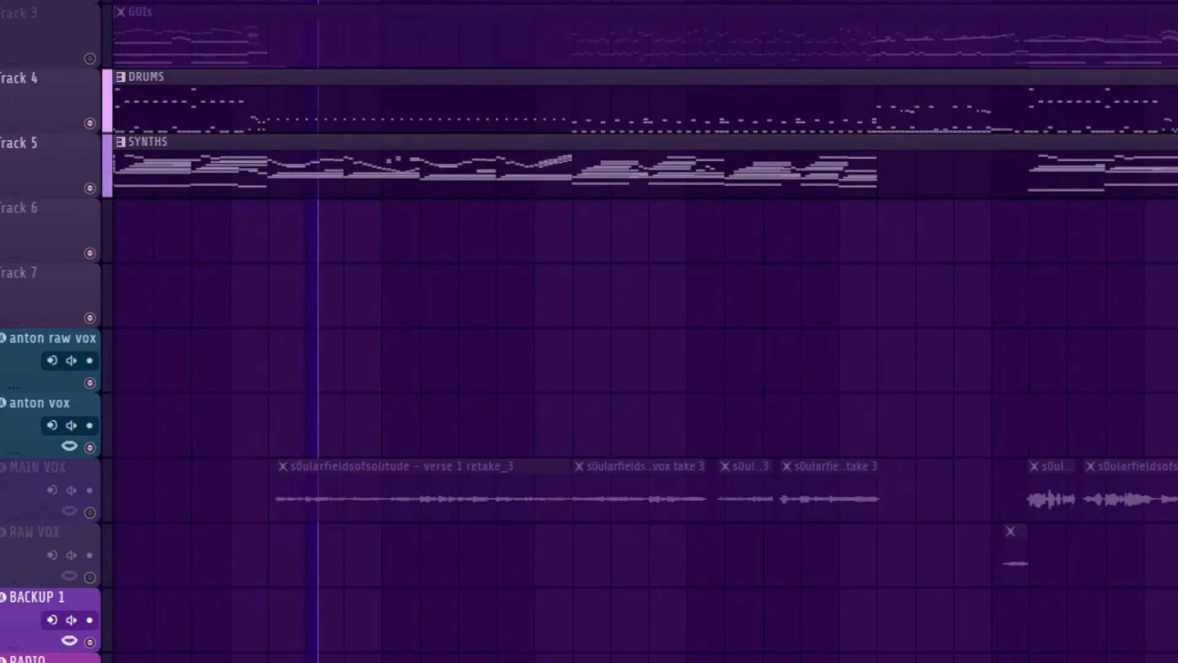
scroll(644, 331, "left", 1)
scroll(644, 331, "left", 4)
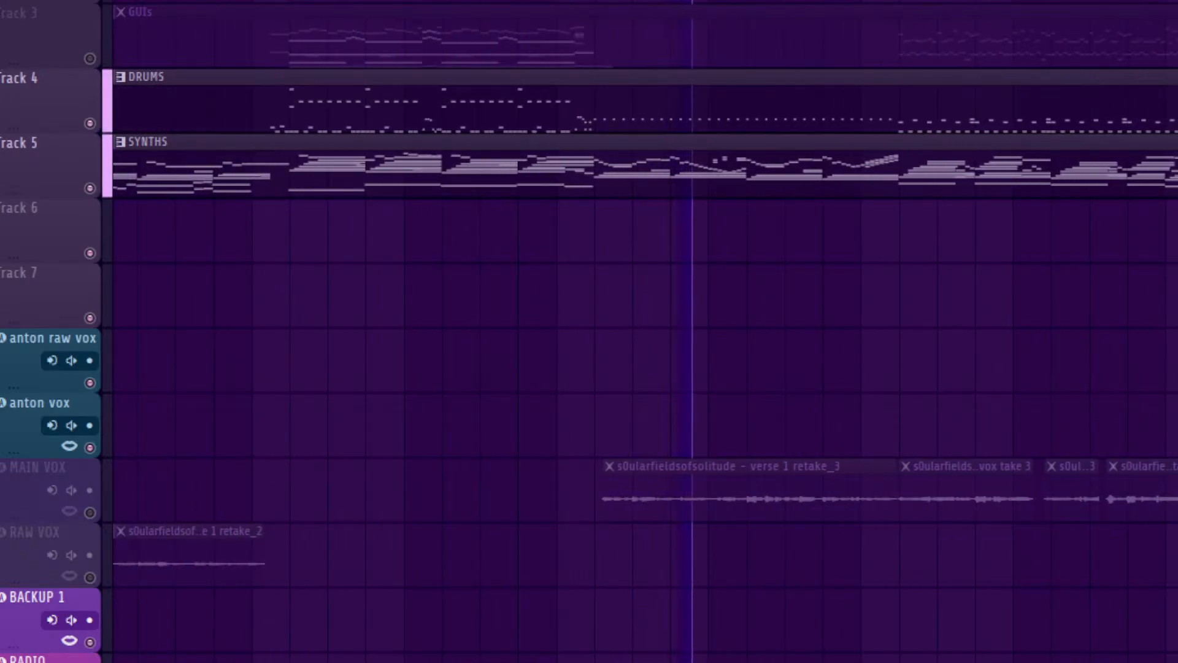
Step: Open the DRUMS pattern in the piano roll, raise the highest row of notes by three semitones and deselect them
left_click(267, 2)
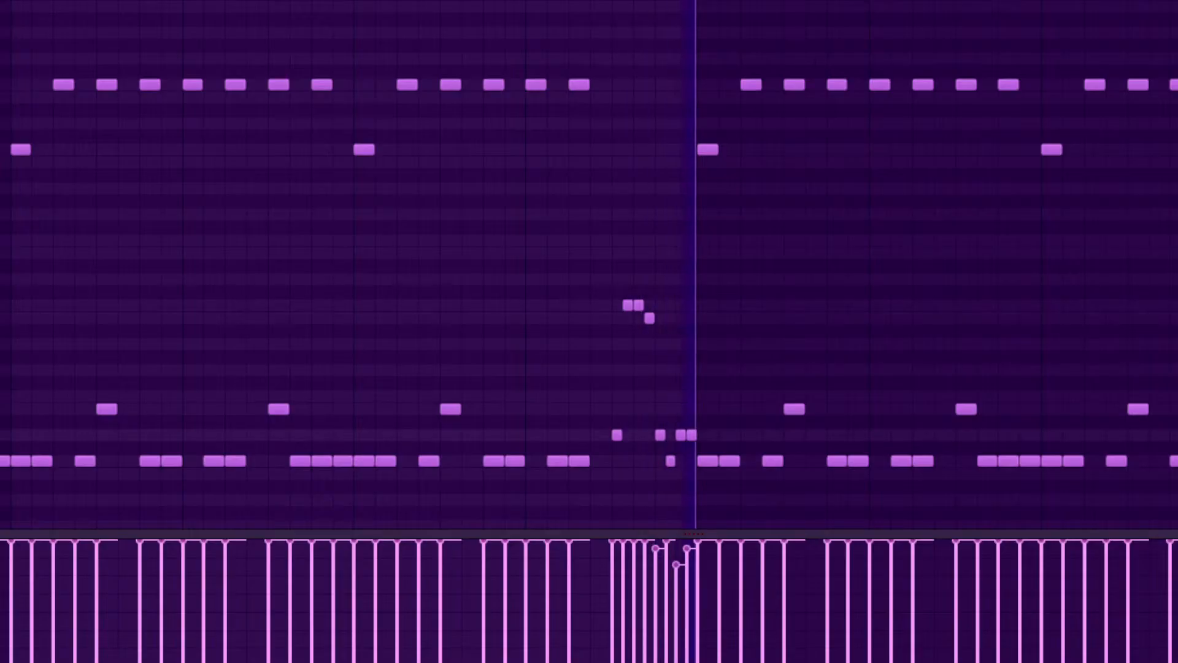
left_click_drag(0, 79, 1177, 102)
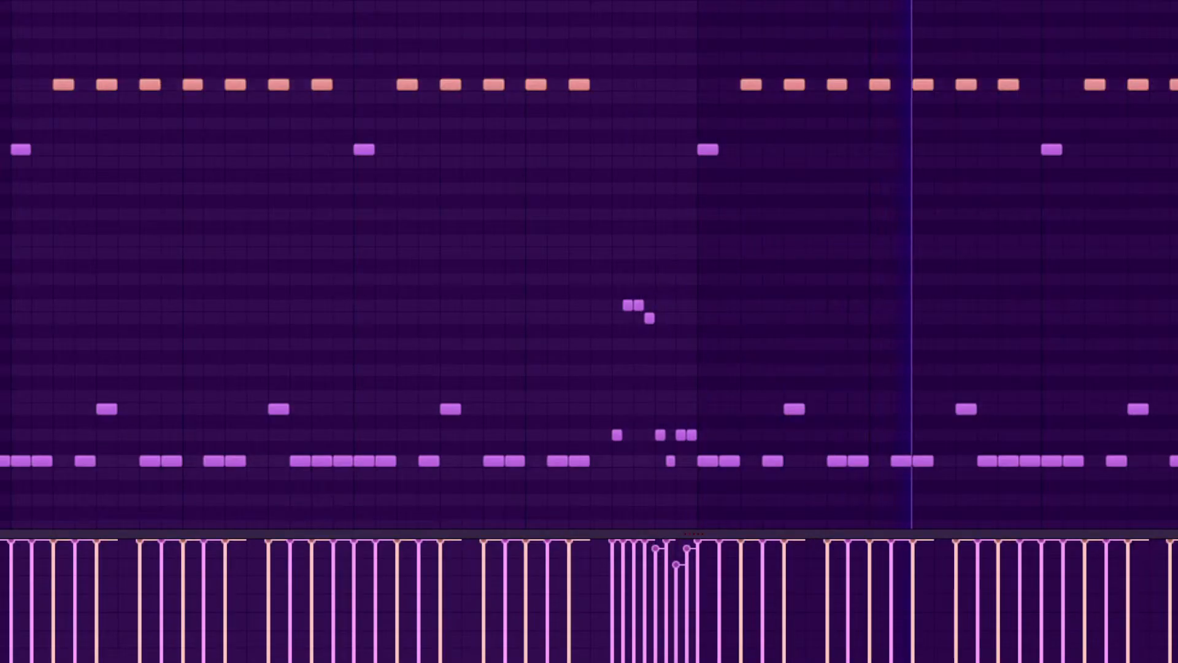
key("shift+Up")
key("shift+Up")
key("shift+Up")
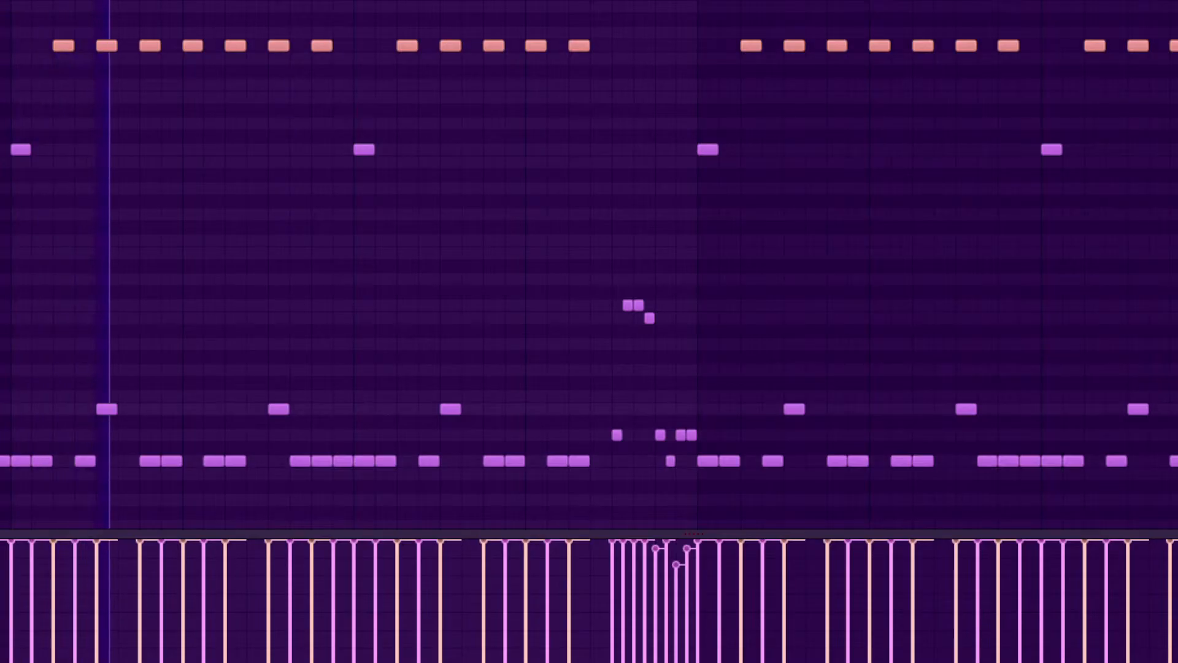
key("ctrl+d")
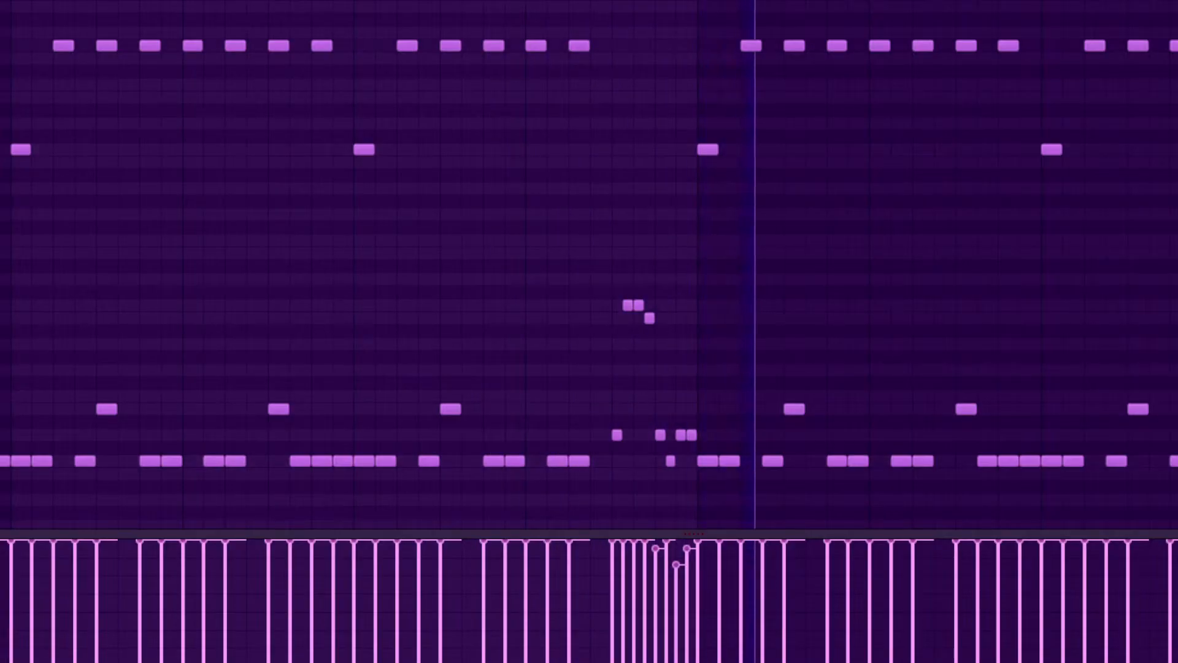
Step: Lower the second note of the three-note drum fill by one semitone and the third by two semitones
left_click_drag(639, 305, 638, 317)
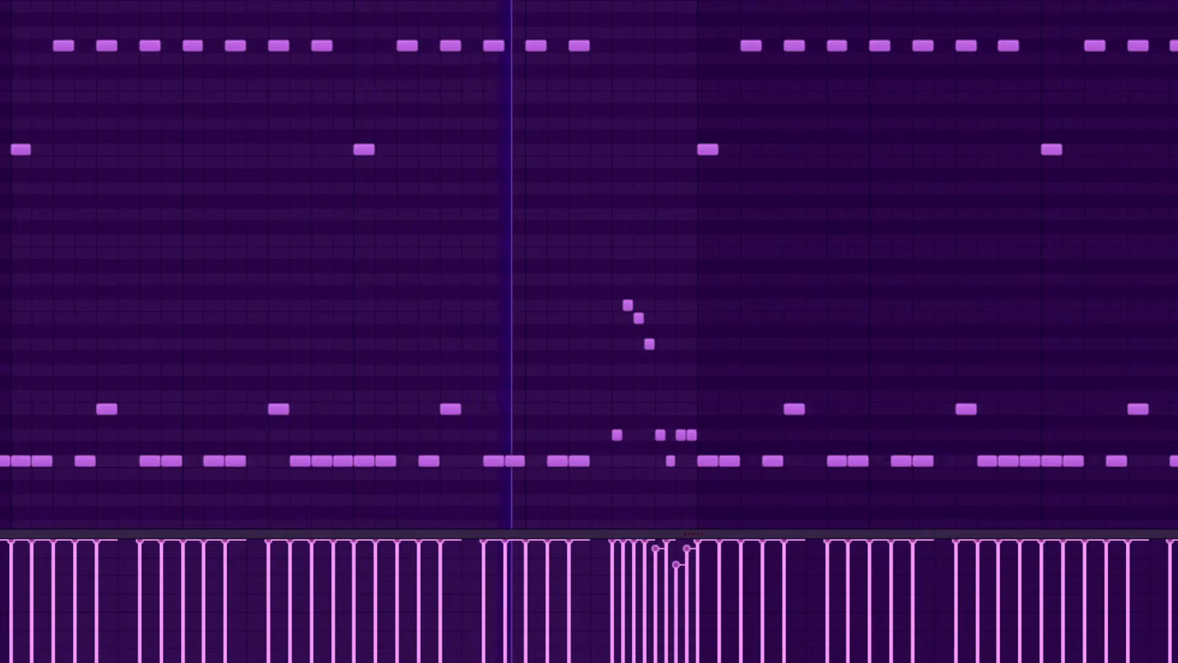
Step: Replace the low opening note of the drum fill with one two semitones higher
right_click(617, 434)
left_click(607, 409)
left_click_drag(607, 408, 617, 408)
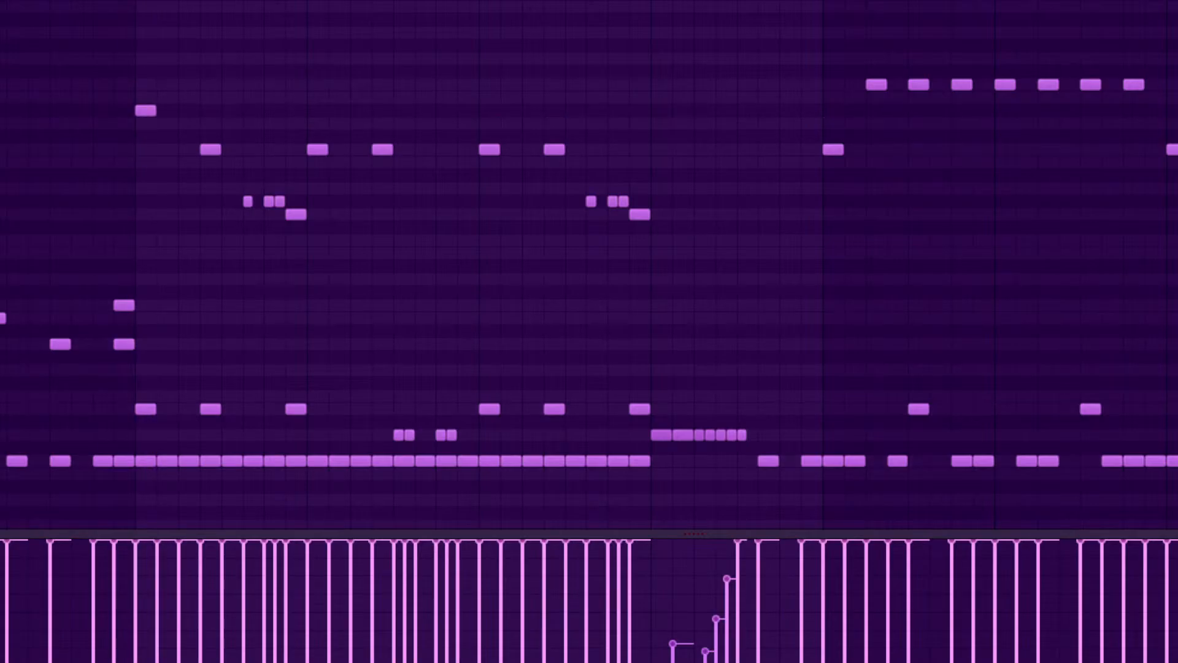
Step: Raise the first of the four aligned cymbal accents by five semitones, audition it, and raise the second by three semitones
scroll(589, 263, "up", 2)
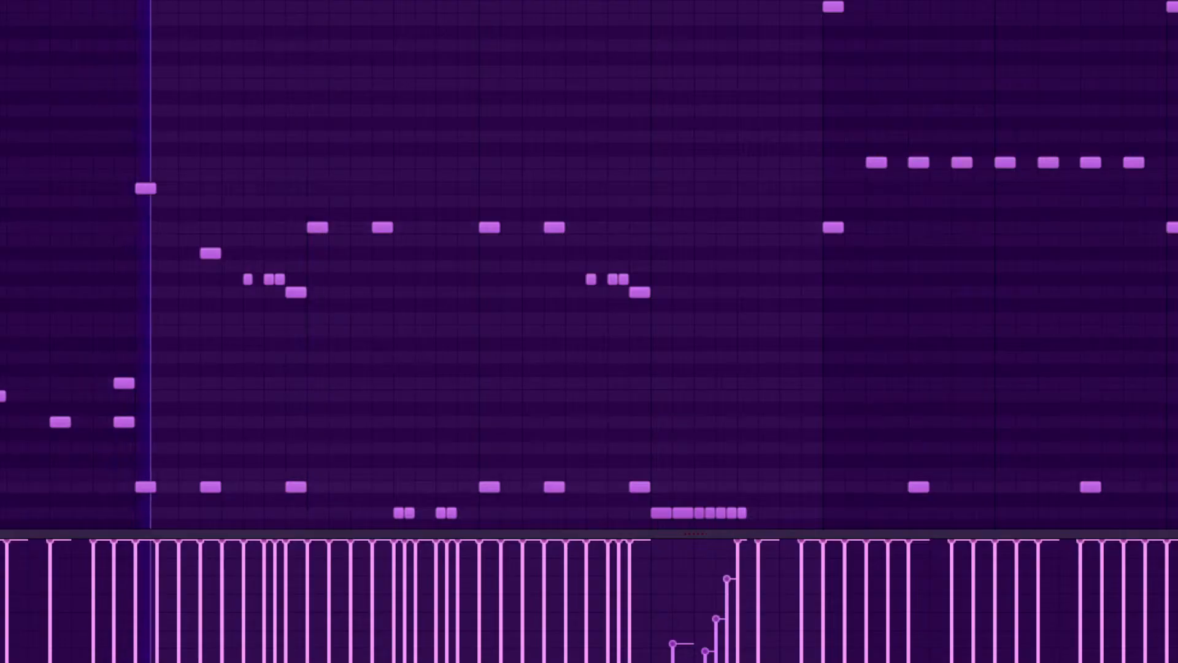
left_click_drag(323, 175, 318, 175)
right_click(323, 228)
key("space")
key("space")
left_click_drag(383, 228, 382, 188)
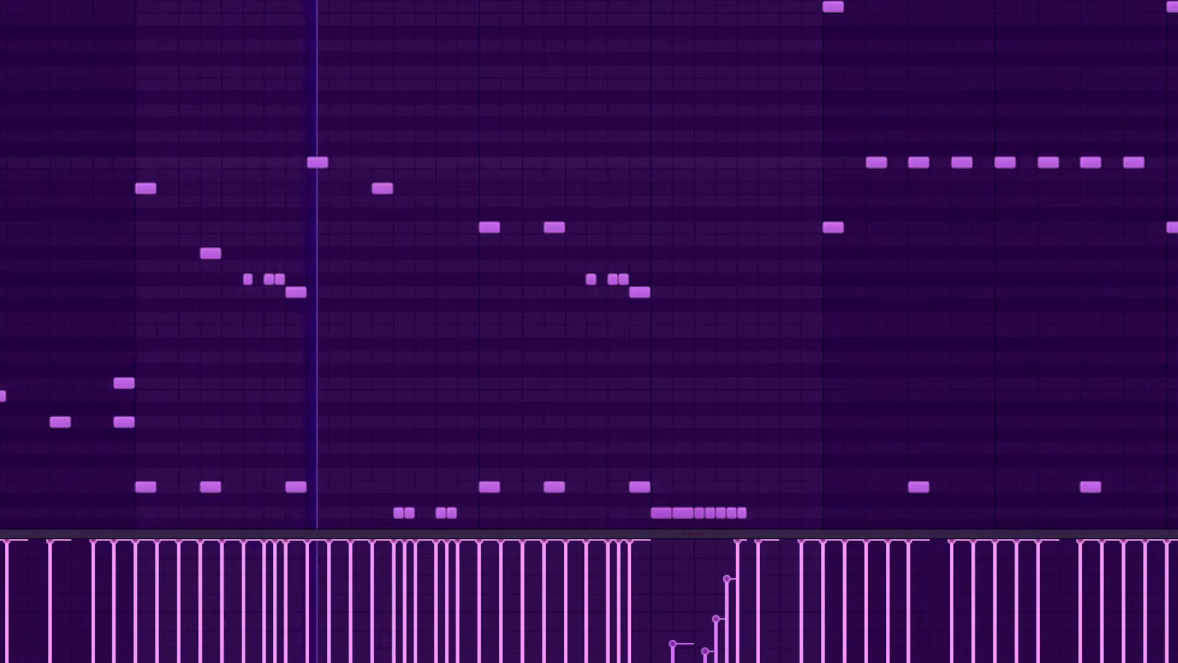
Step: Audition the change, raise the third cymbal accent by five semitones and relocate the fourth to a much higher row
key("space")
key("space")
left_click_drag(489, 228, 489, 163)
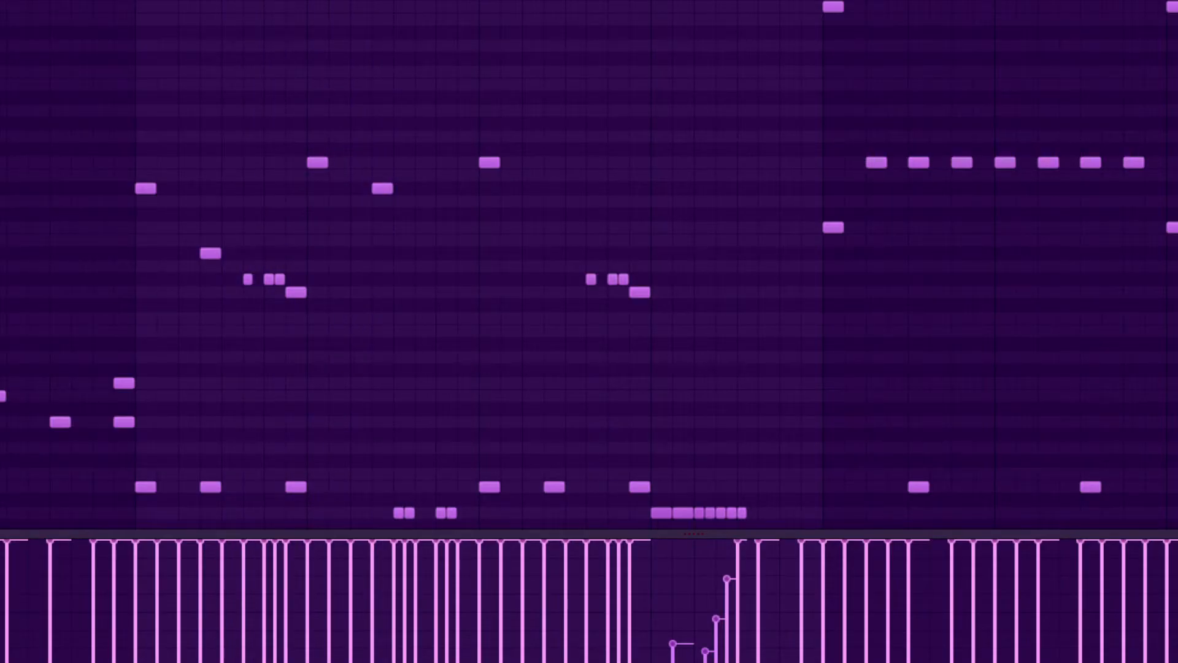
left_click(531, 33)
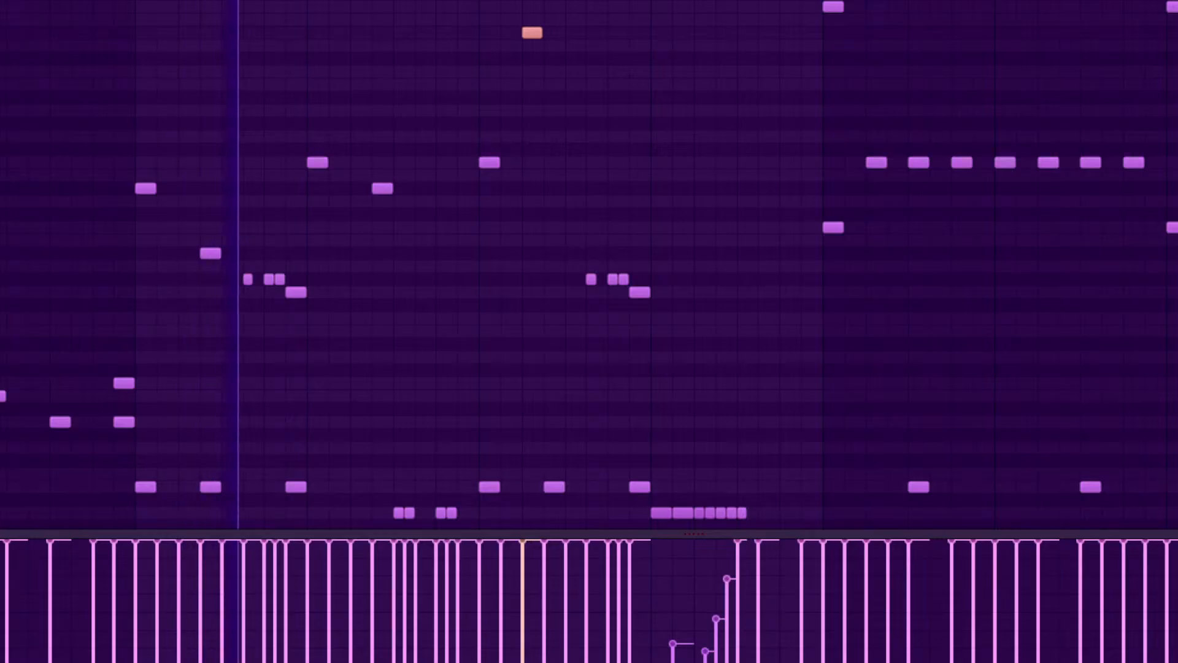
left_click(554, 20)
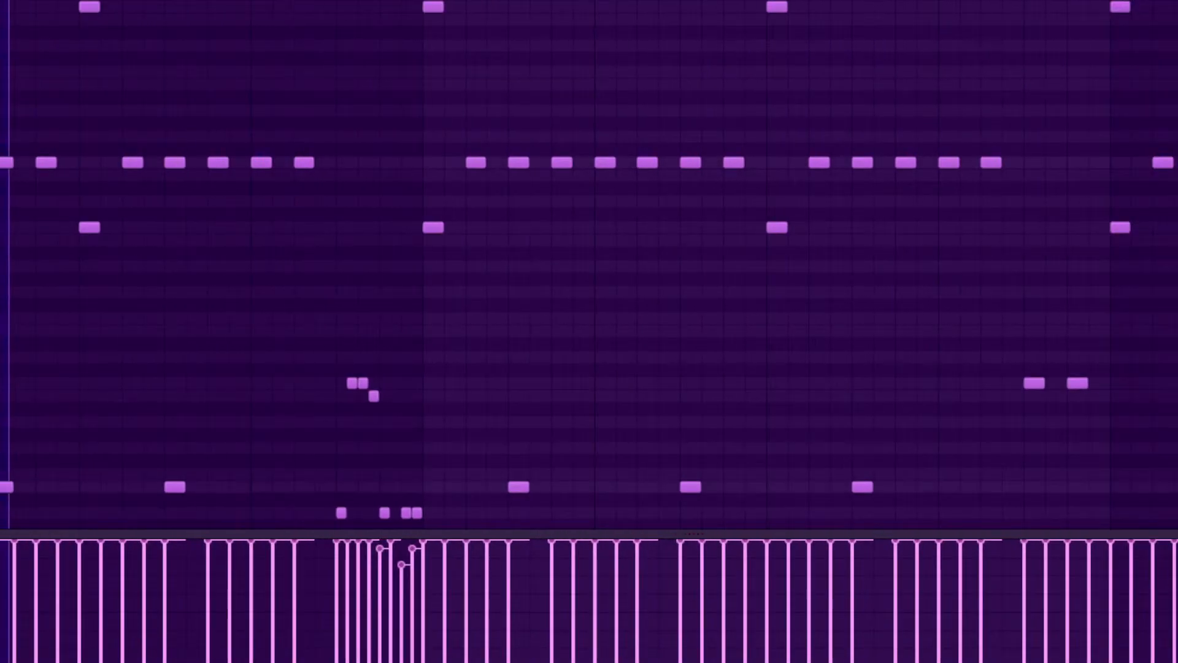
Step: Select the long row of repeated cymbal notes in the following section and raise it by three semitones
left_click(2, 162, "ctrl")
key("shift+Up")
key("shift+Up")
key("shift+Up")
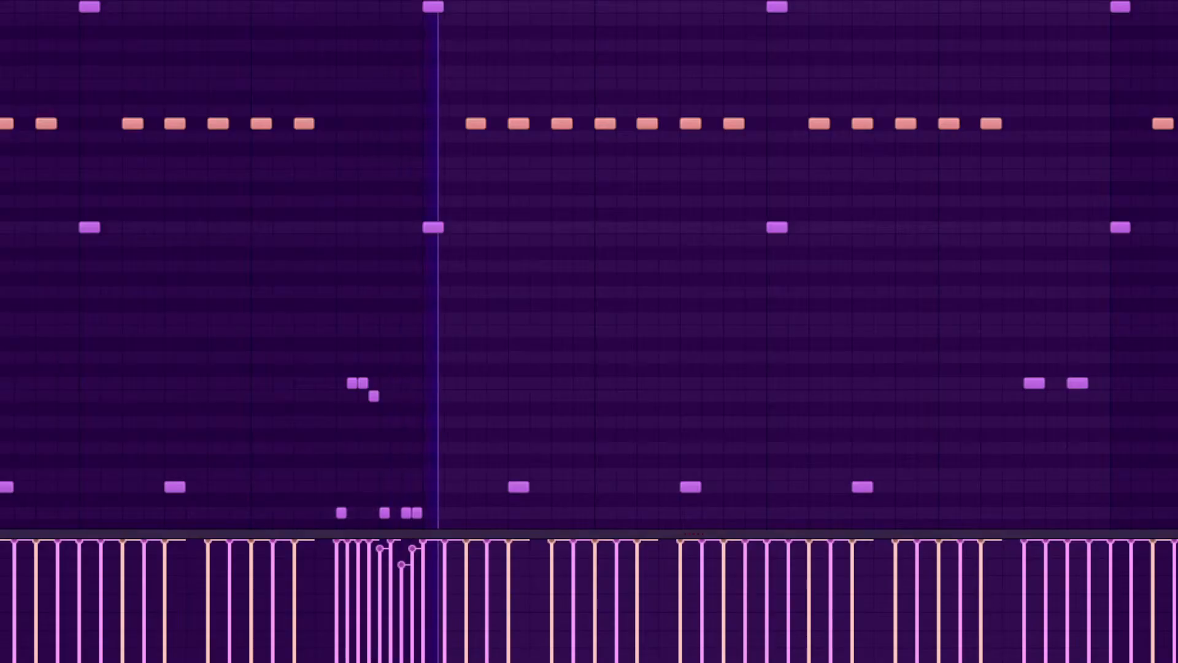
Step: Lower the repeated cymbal notes before the next drum fill by two semitones, deselect them and play the passage
scroll(589, 263, "right", 10)
left_click_drag(0, 93, 569, 149)
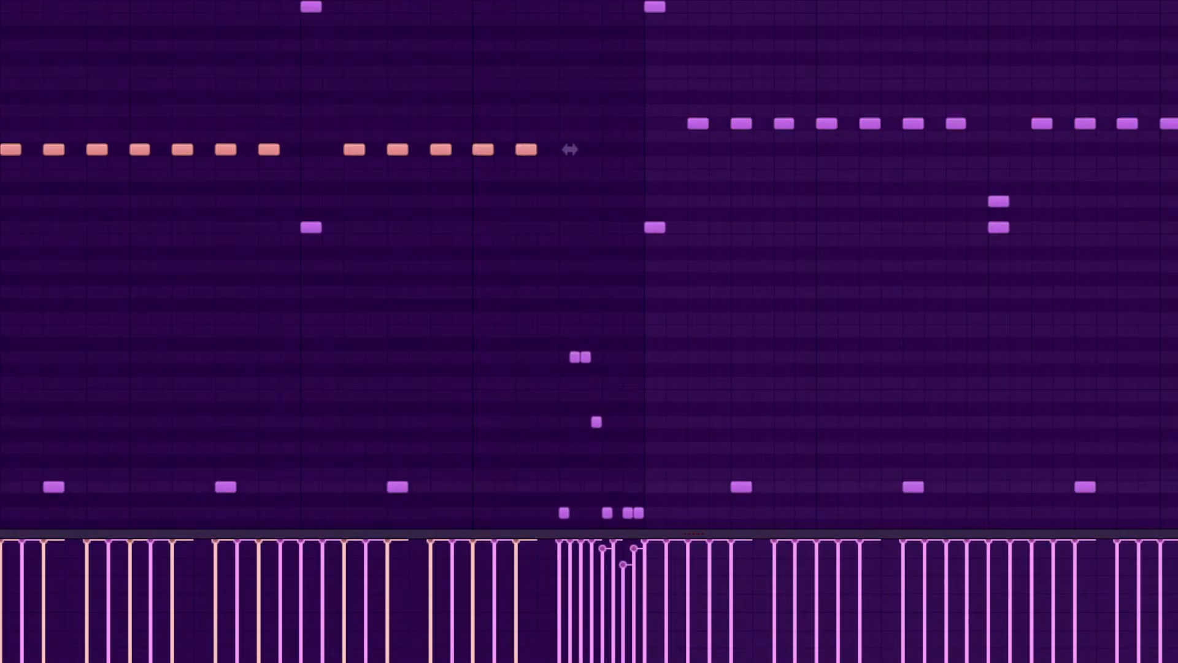
key("ctrl+d")
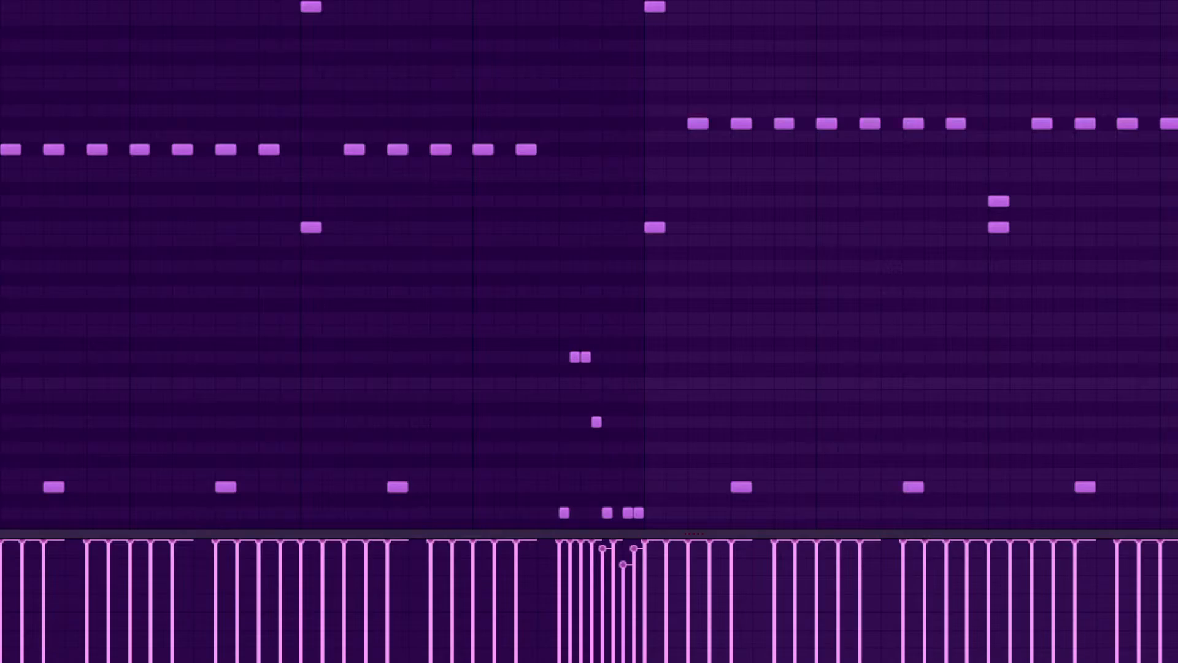
key("space")
scroll(589, 264, "left", 4)
scroll(589, 263, "down", 3)
scroll(589, 264, "up", 2)
scroll(589, 264, "down", 2)
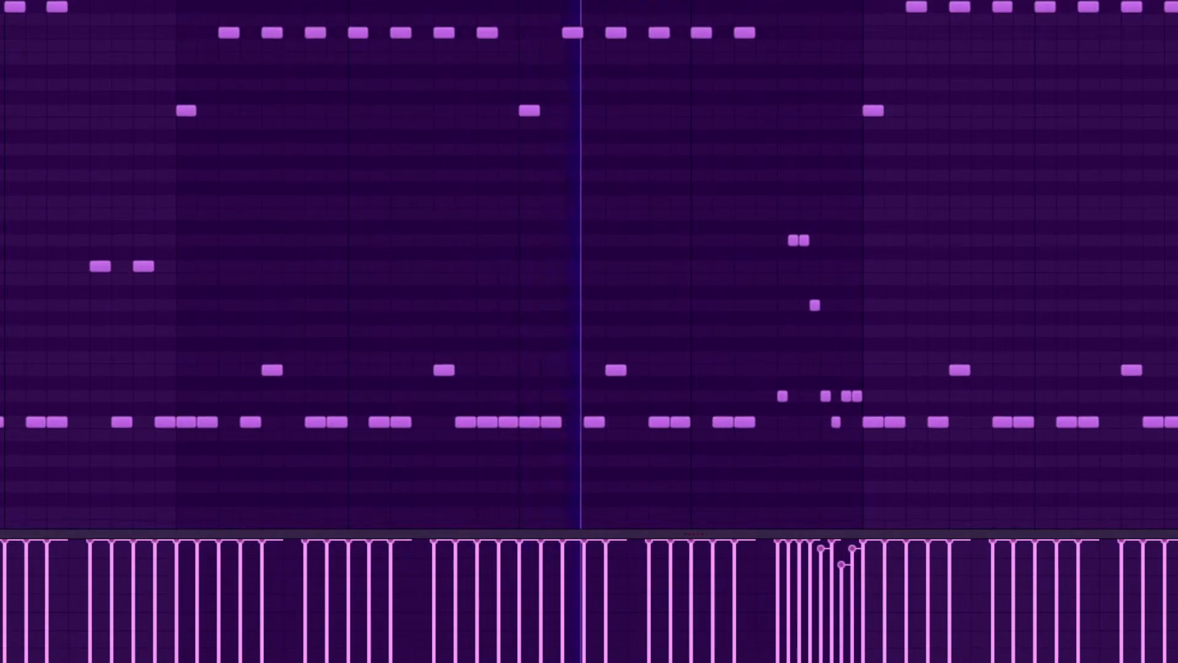
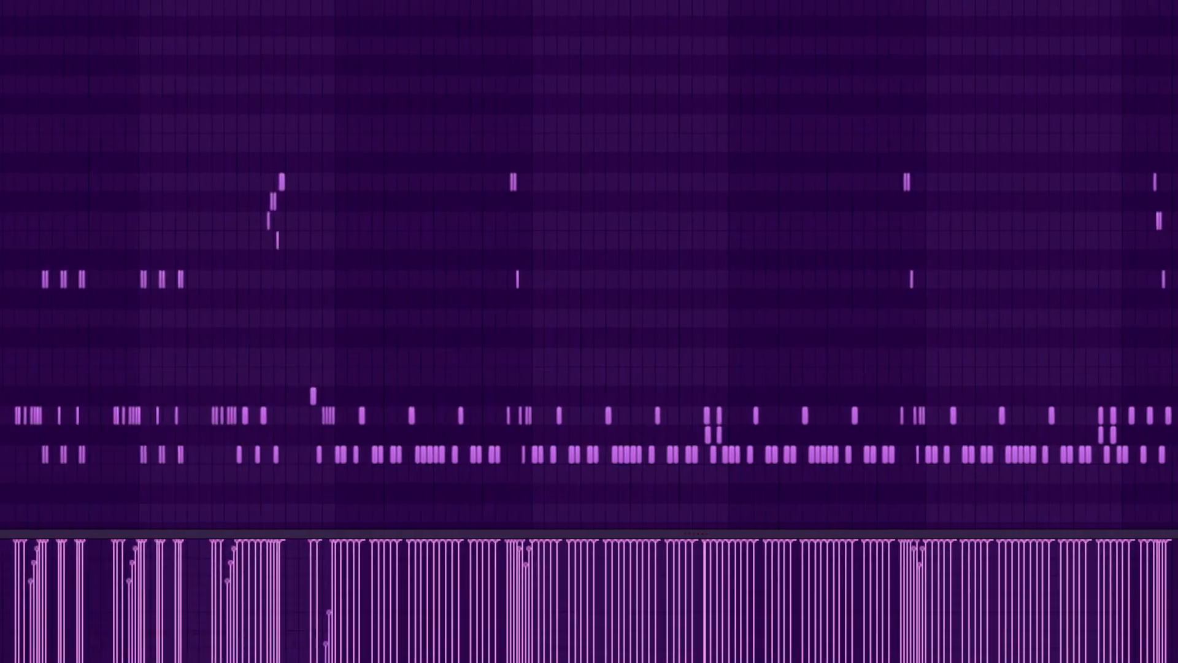
Step: Play the next section of the drum pattern and examine its cymbal, tom, snare and kick rows
scroll(589, 264, "up", 3)
scroll(589, 264, "down", 1)
scroll(589, 264, "down", 1)
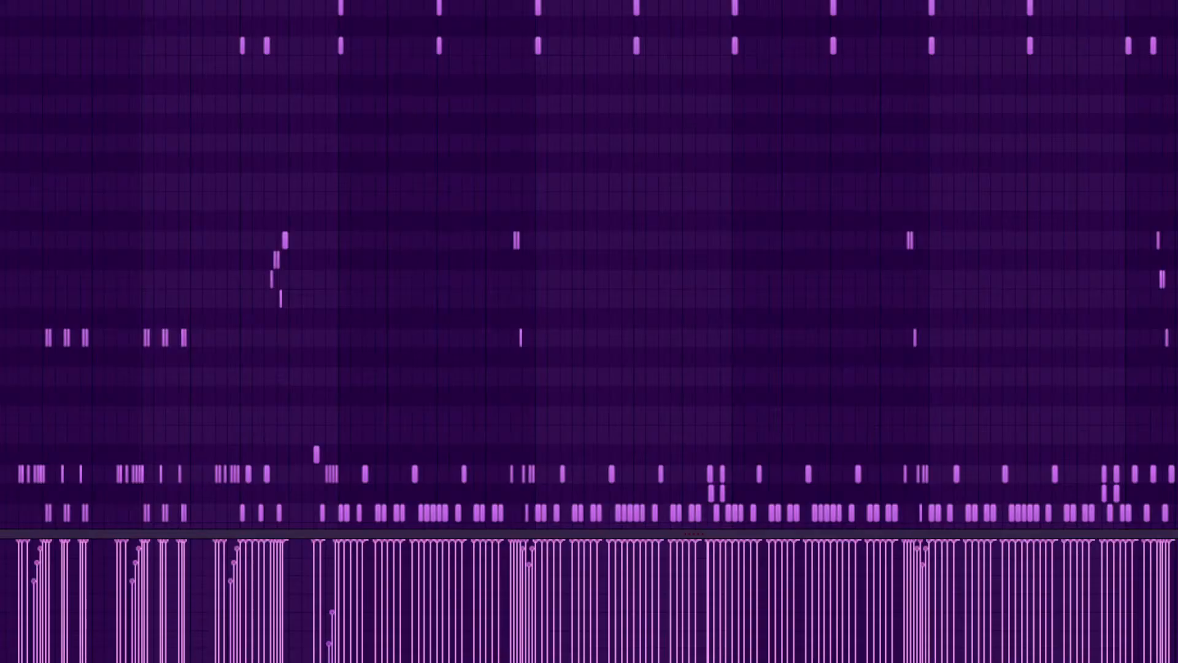
key("space")
scroll(589, 264, "up", 3)
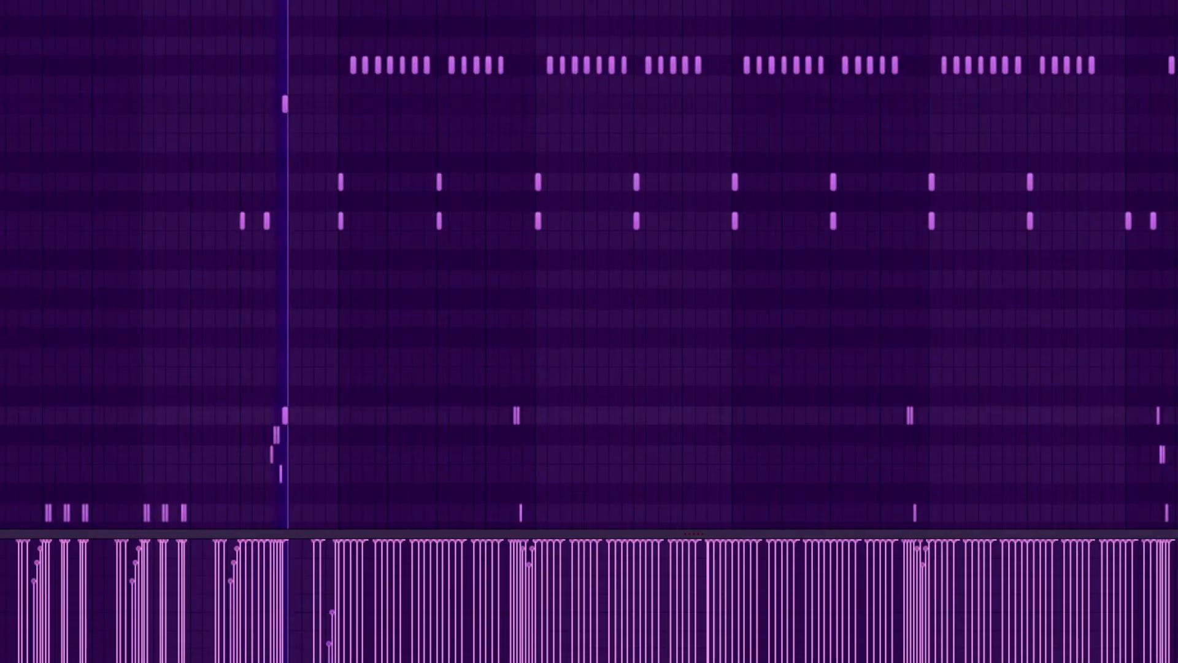
scroll(589, 263, "down", 4)
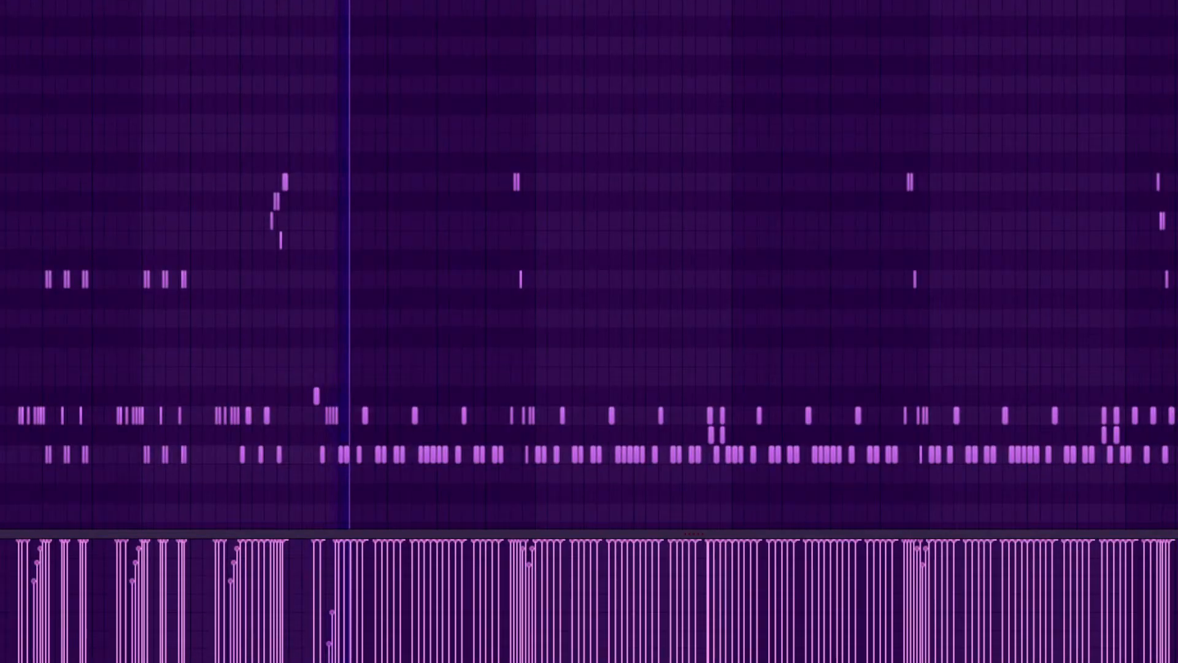
scroll(589, 264, "up", 4)
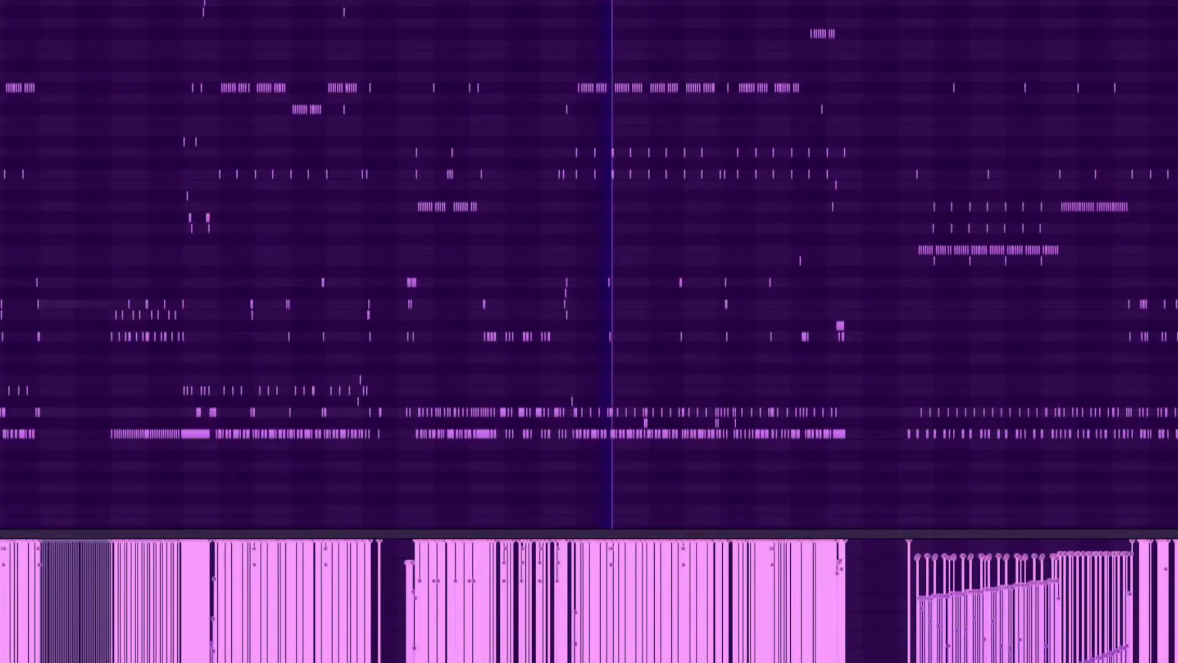
Step: Raise the lower of the section's two parallel crash rows by one semitone and delete the upper row's notes
left_click_drag(543, 81, 889, 229)
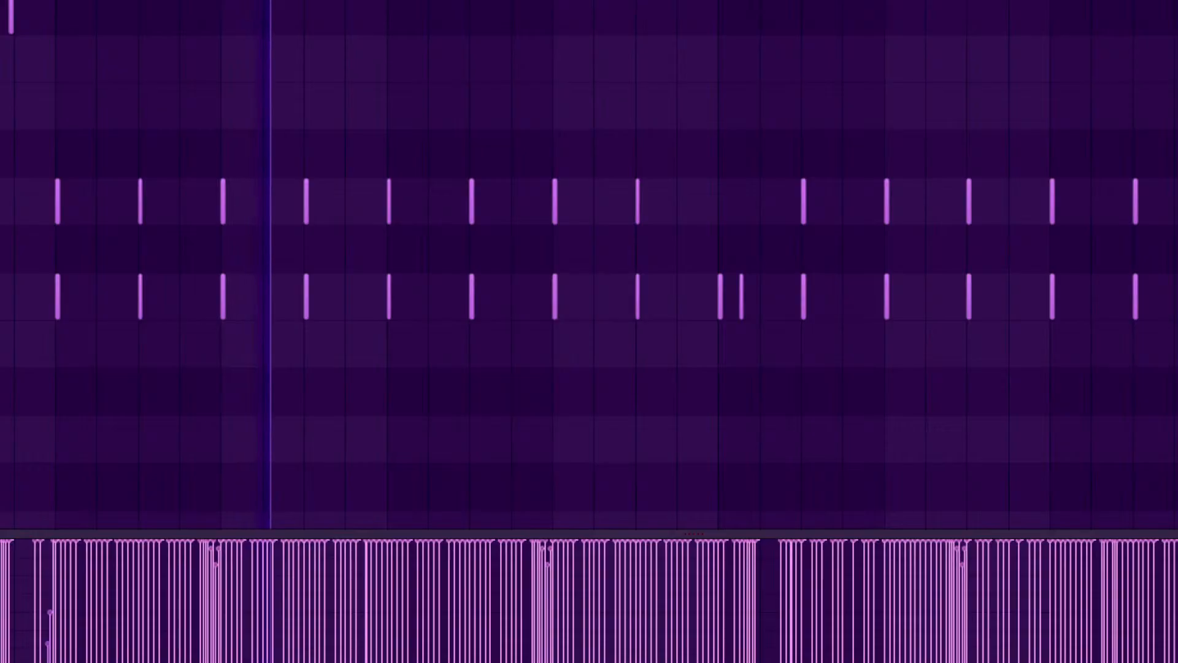
scroll(589, 263, "up", 3)
left_click_drag(21, 280, 78, 298)
left_click_drag(42, 416, 1175, 462)
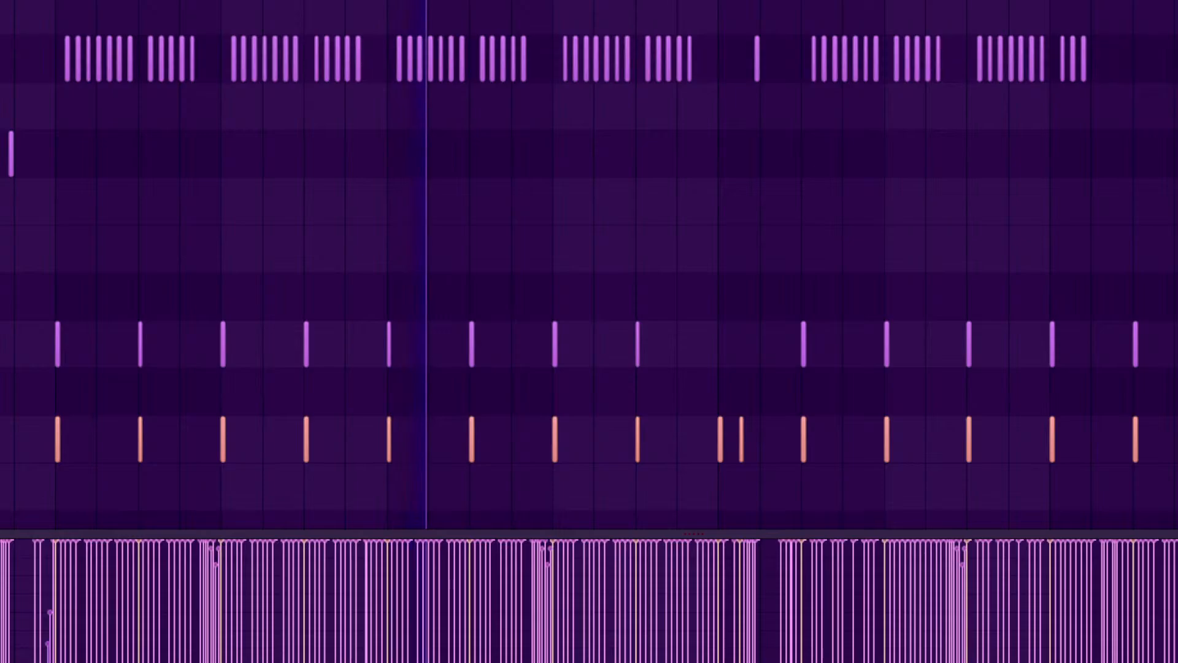
key("shift+Up")
left_click_drag(1175, 343, 31, 276)
scroll(589, 264, "up", 5)
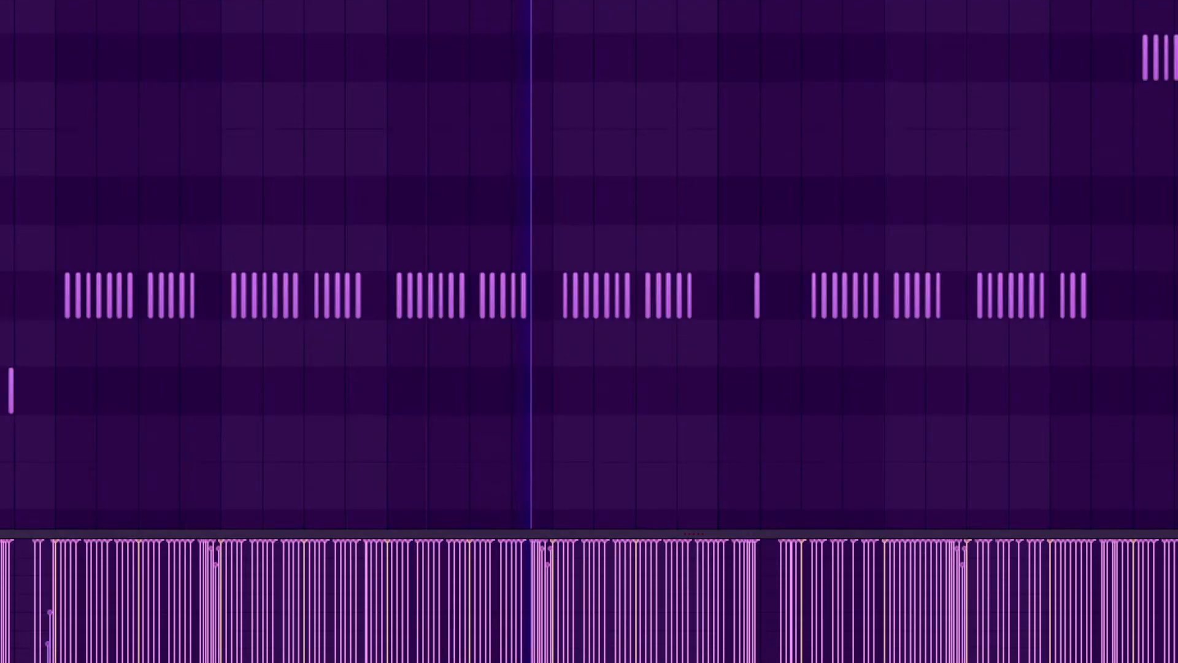
scroll(589, 264, "up", 1)
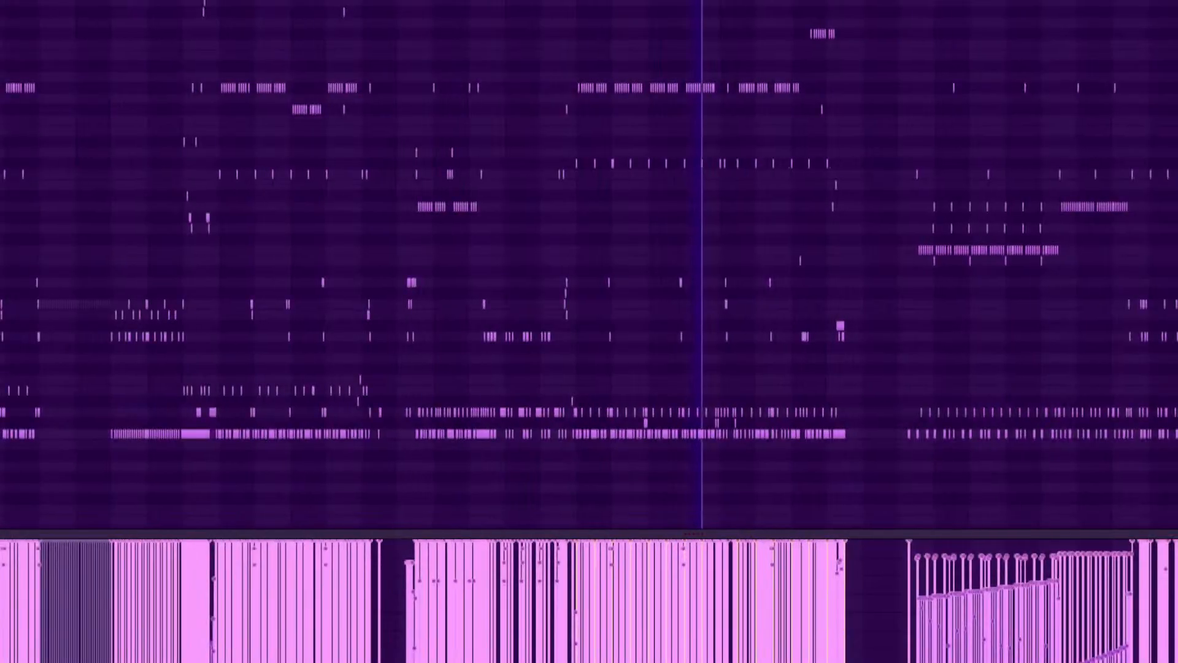
Step: Move the D2 note above the C#2 note up to F2 and delete that C#2 note
left_click_drag(676, 3, 913, 515)
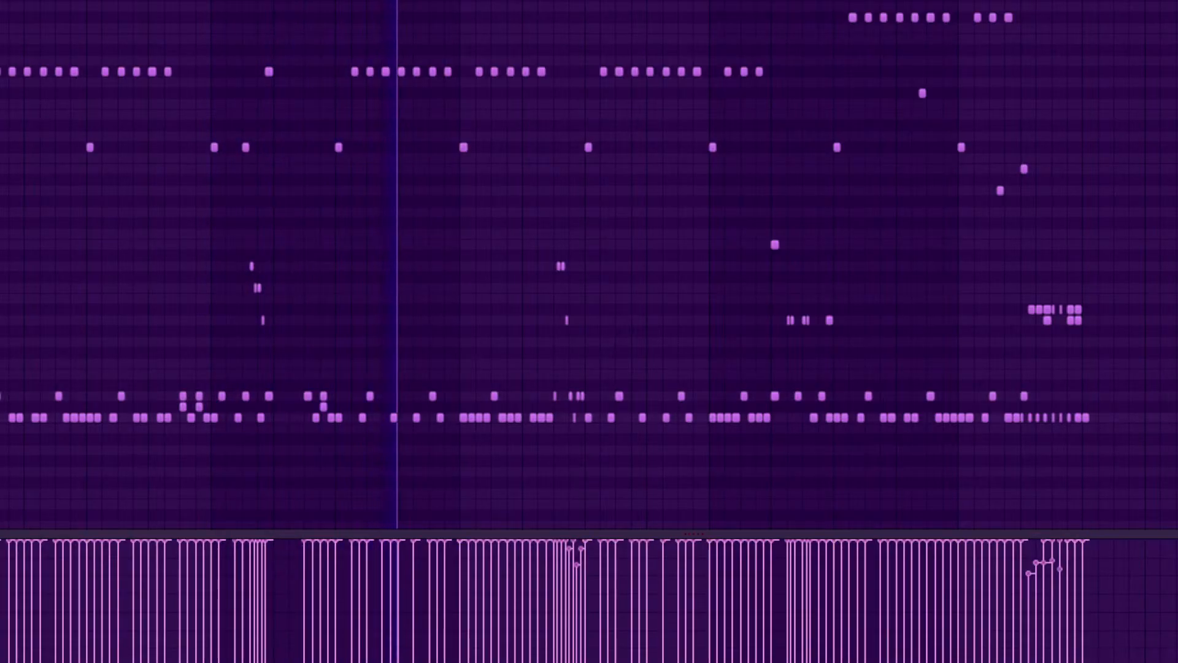
scroll(440, 341, "up", 5)
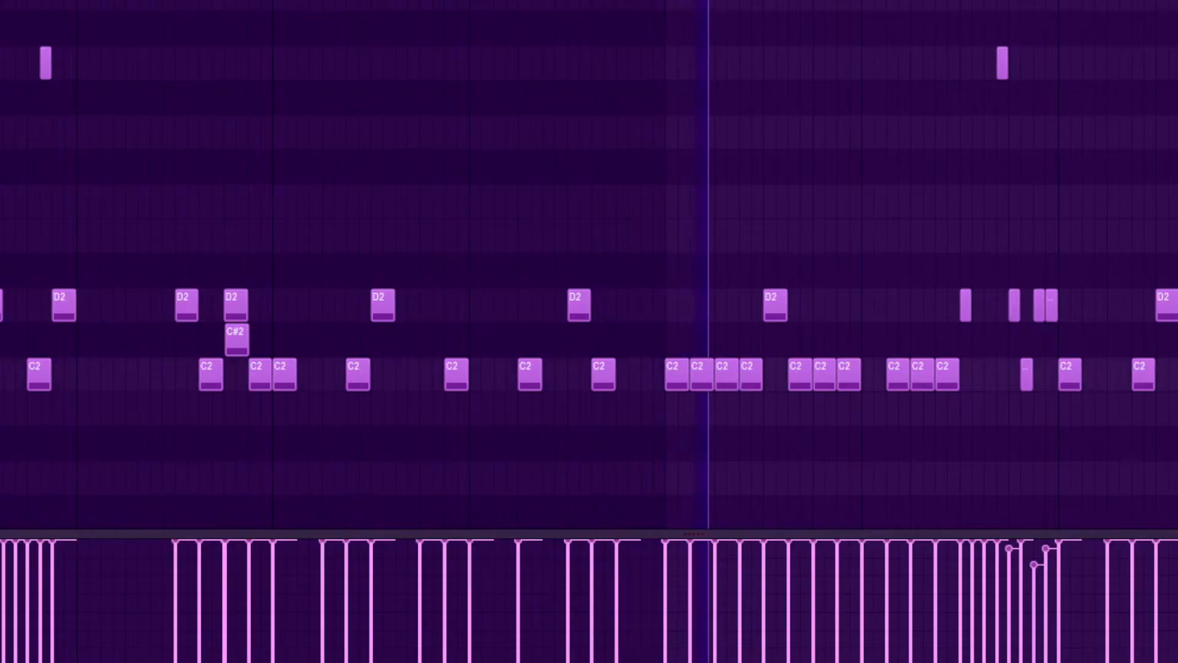
left_click_drag(235, 305, 236, 201)
key("Delete")
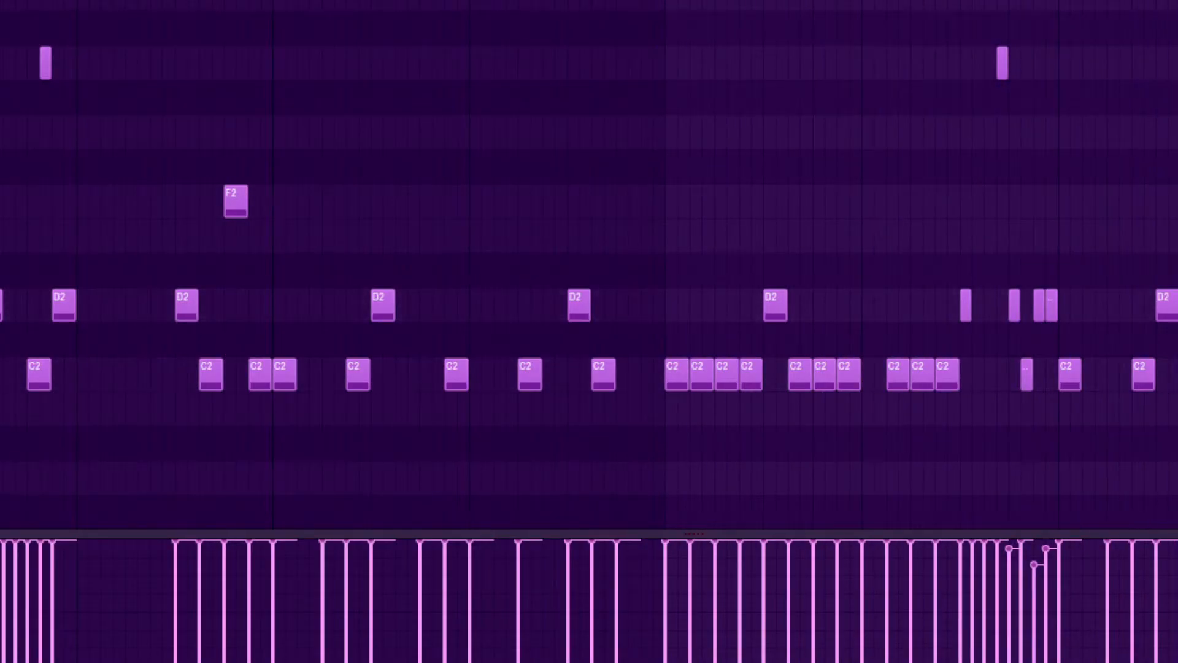
right_click(237, 339, "ctrl")
Step: Play the end of the drum section, then return to the playlist and mute the BACKUP 1 track
left_click_drag(731, 1, 876, 526)
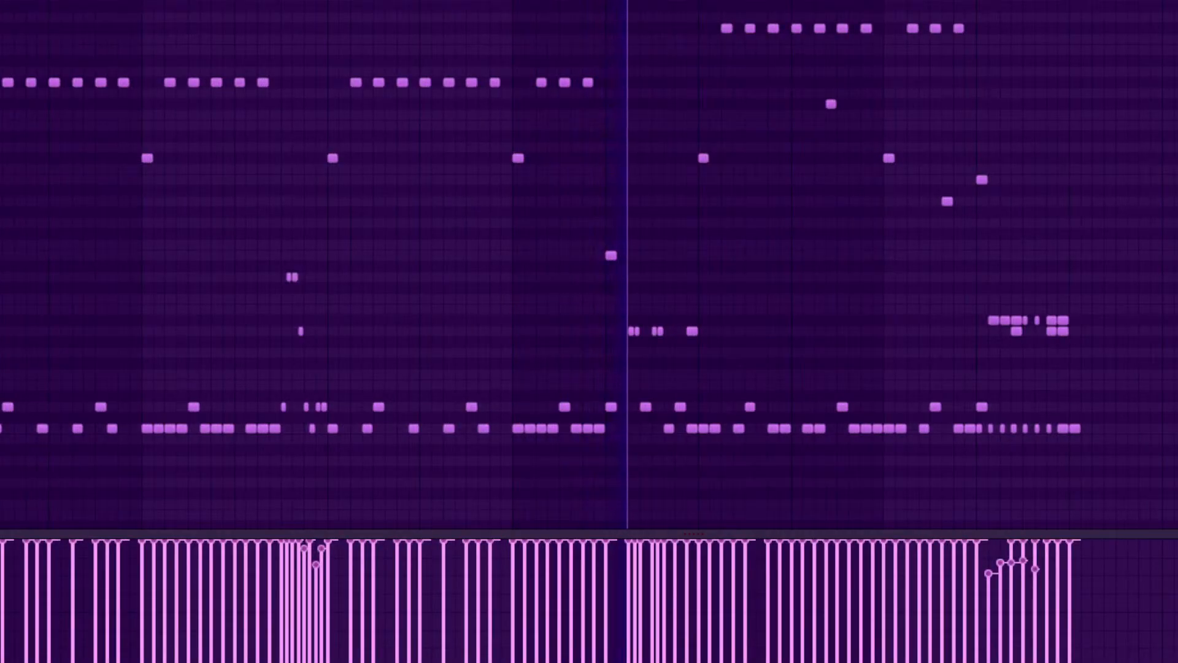
key("space")
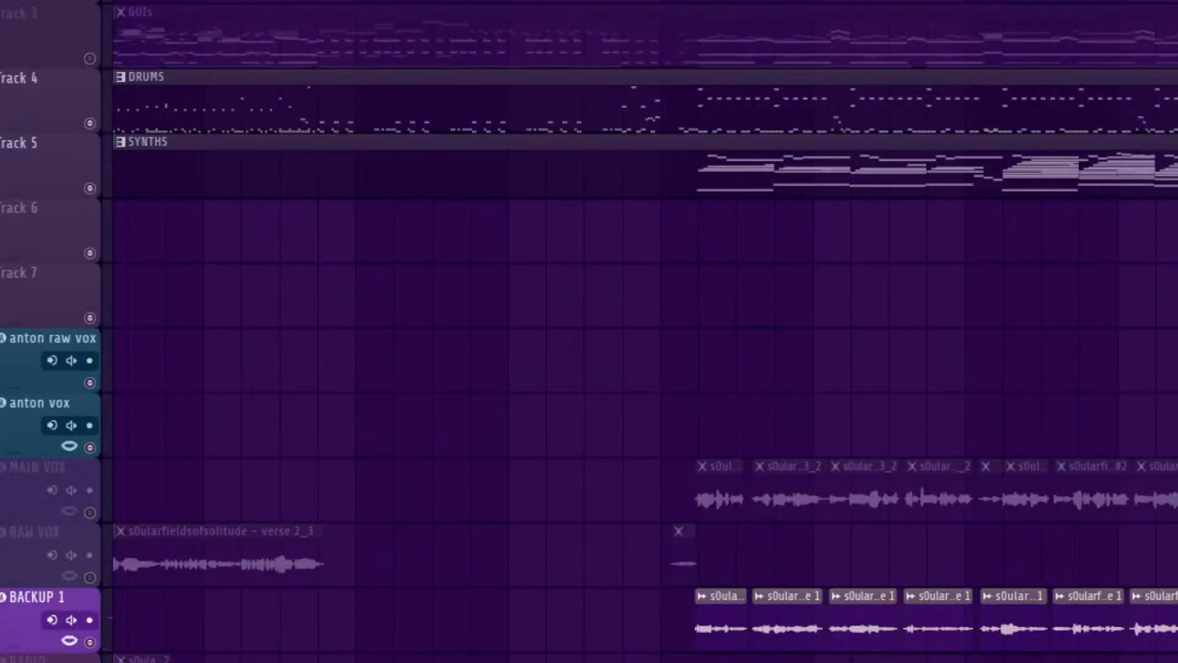
key("space")
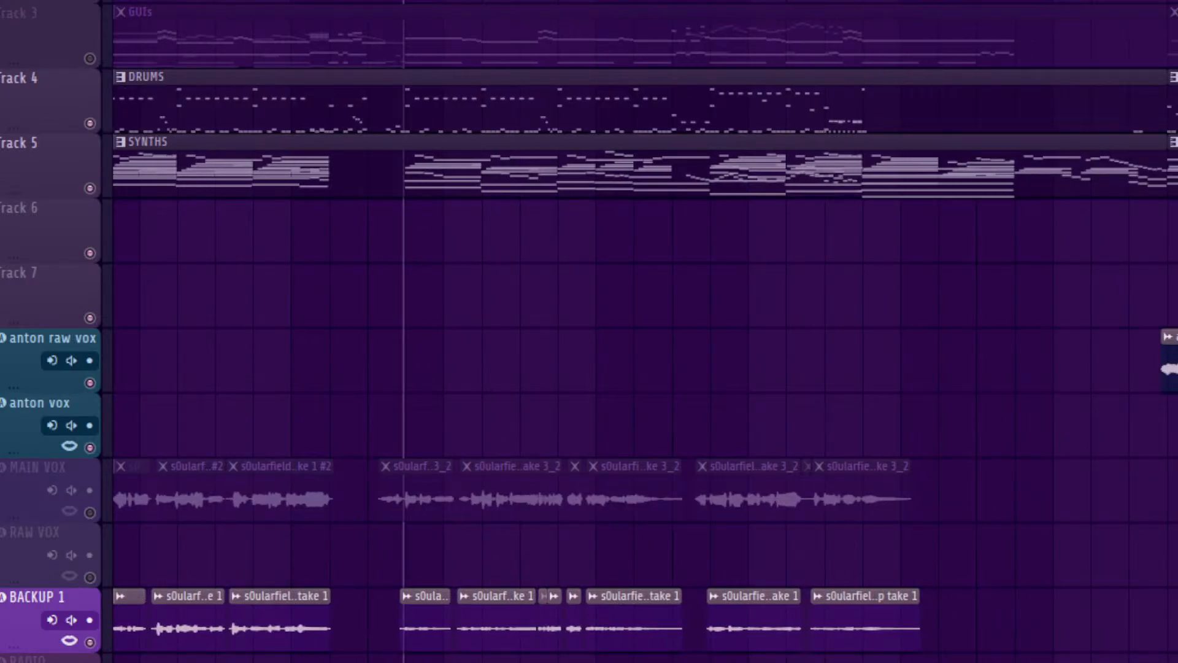
scroll(644, 331, "right", 5)
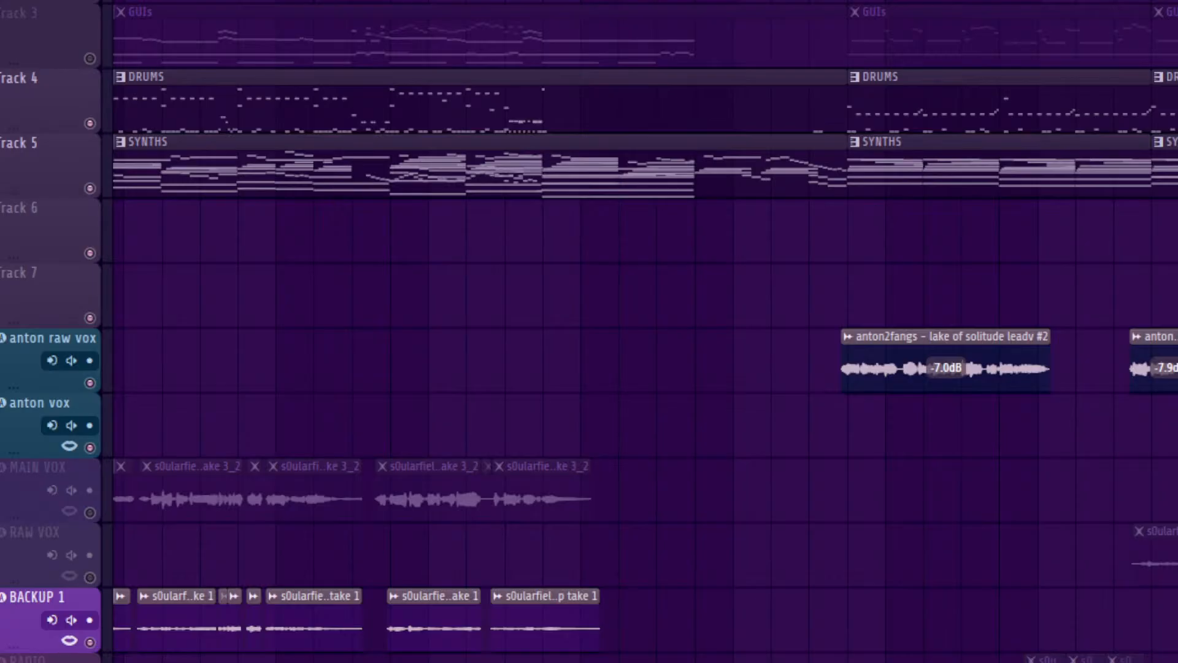
left_click(90, 642)
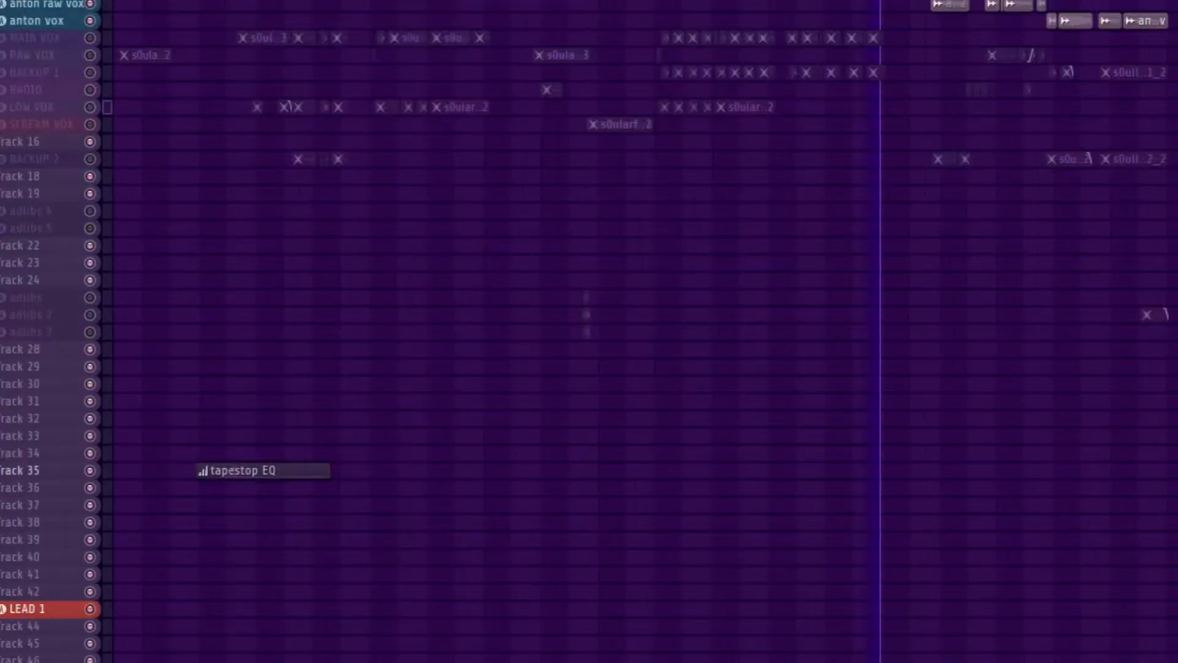
Step: Find the guitar part after the last chorus, select the LEAD mixer track and load Archetype Misha Mansoor X on it
left_click_drag(783, 3, 1006, 202)
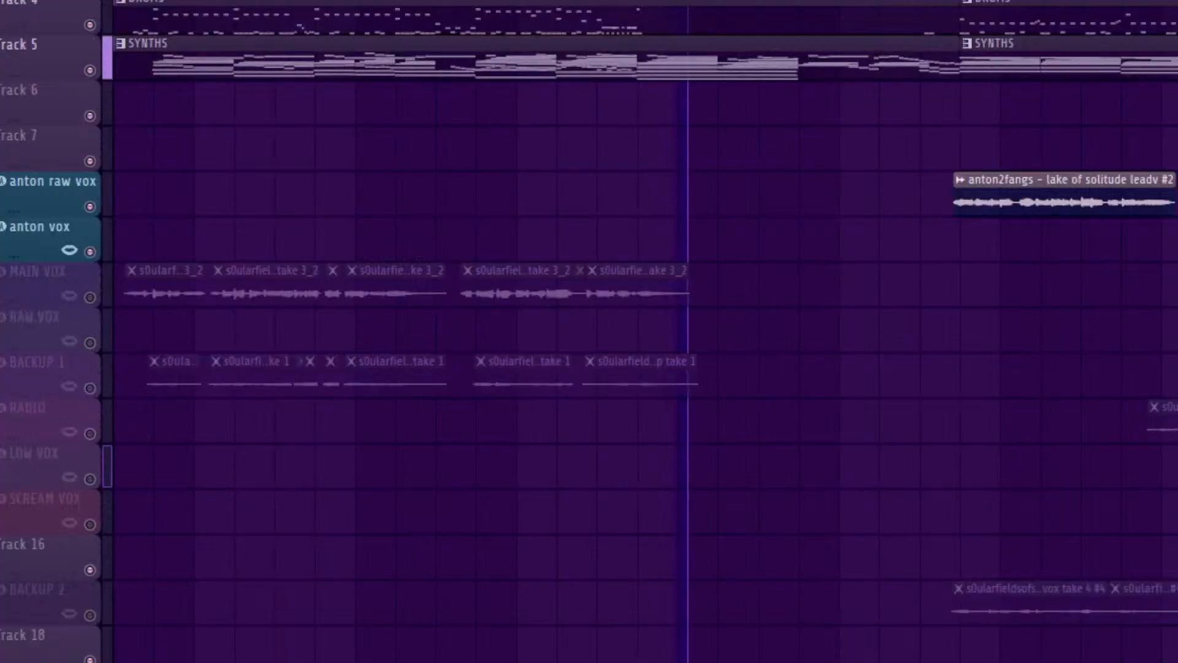
scroll(589, 332, "down", 10)
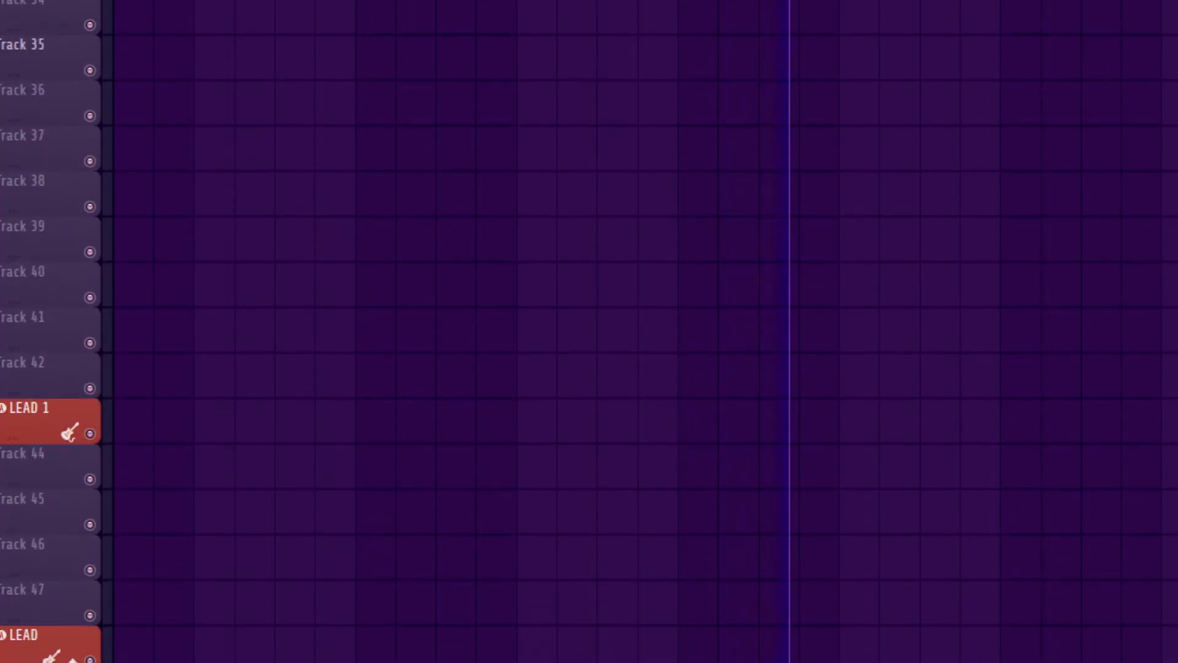
key("F9")
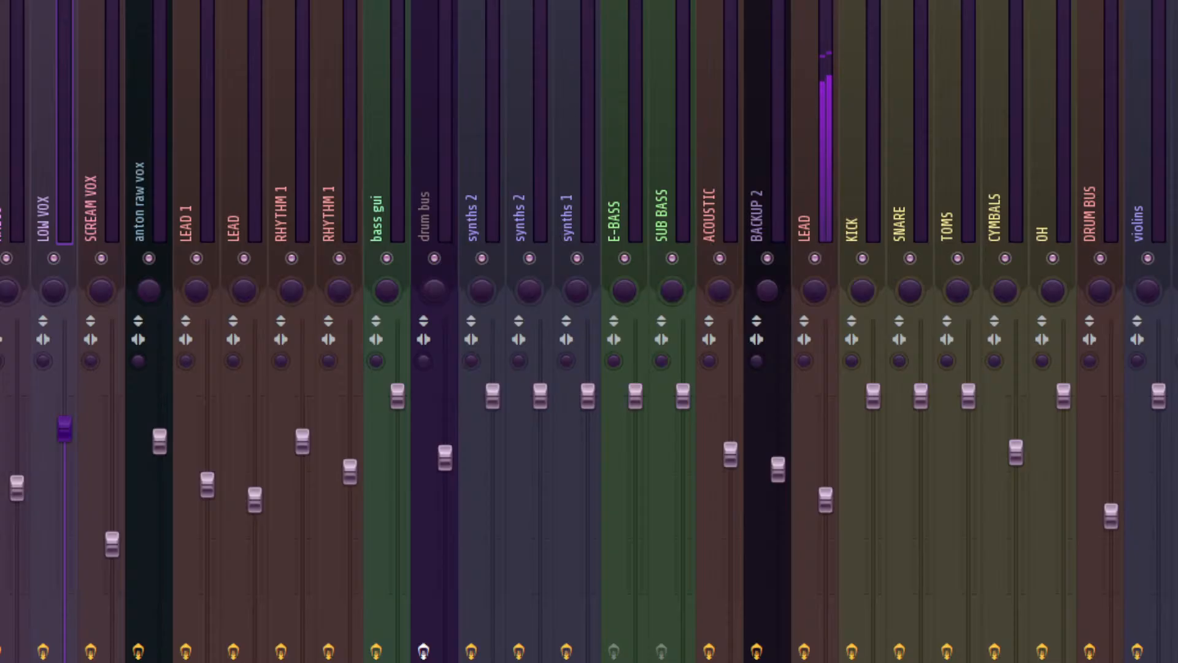
left_click(805, 215)
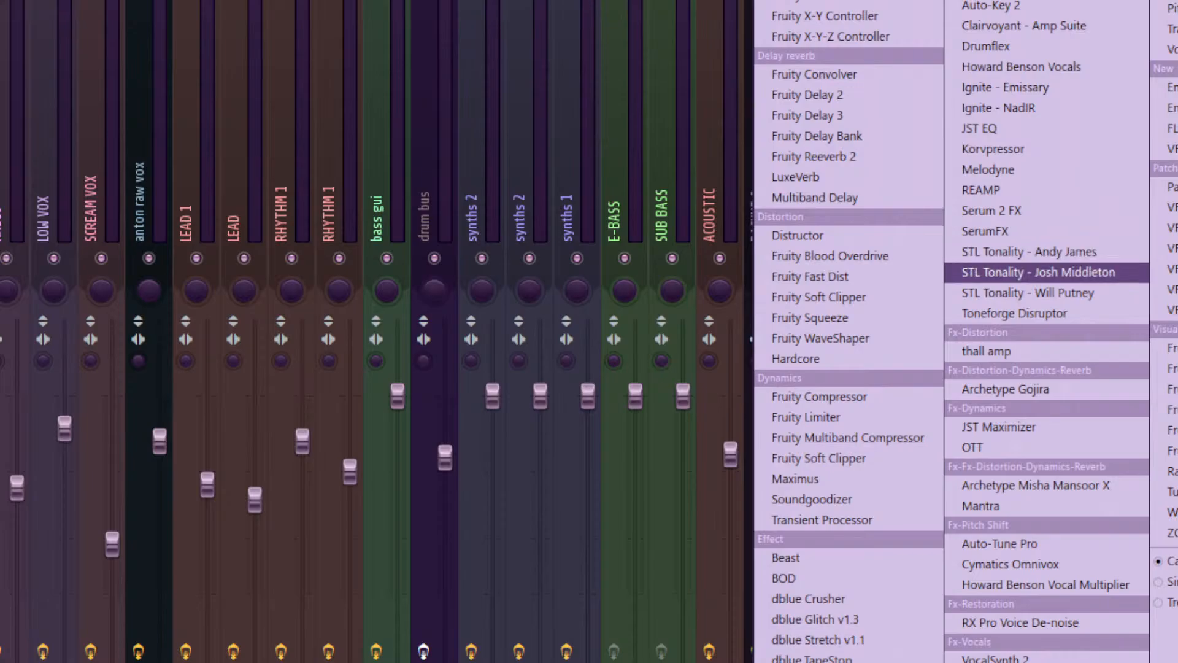
left_click(1036, 485)
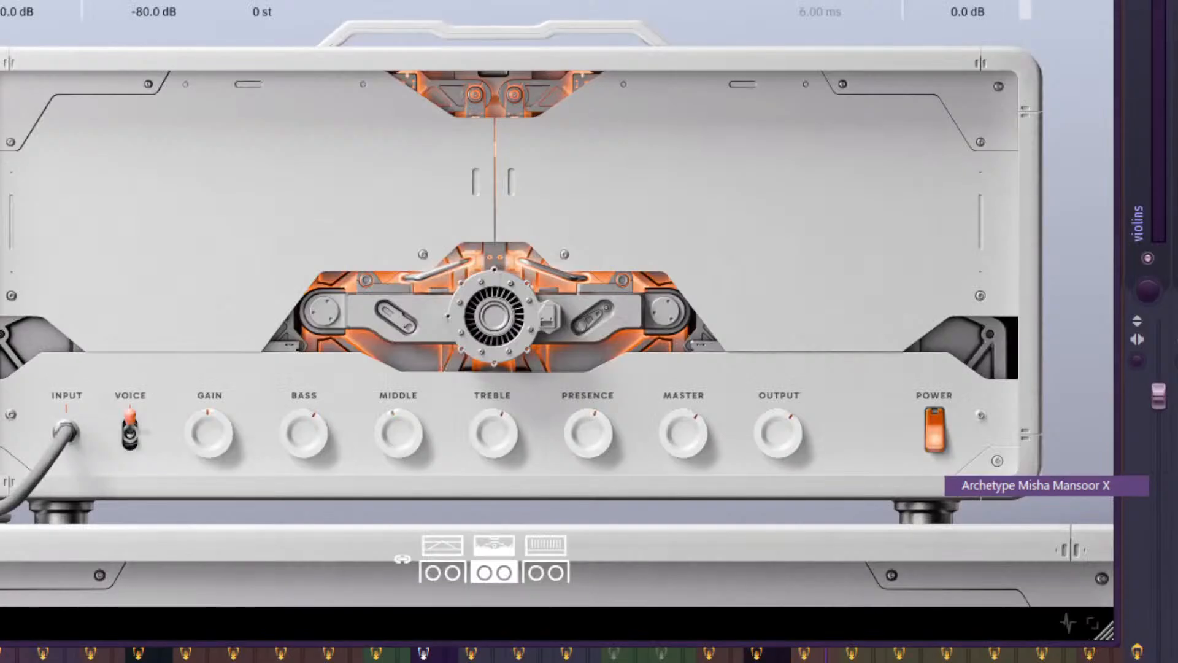
Step: Load the artist preset KillySwitchy on the LEAD track's amp plugin and return to the playlist
left_click(567, 2)
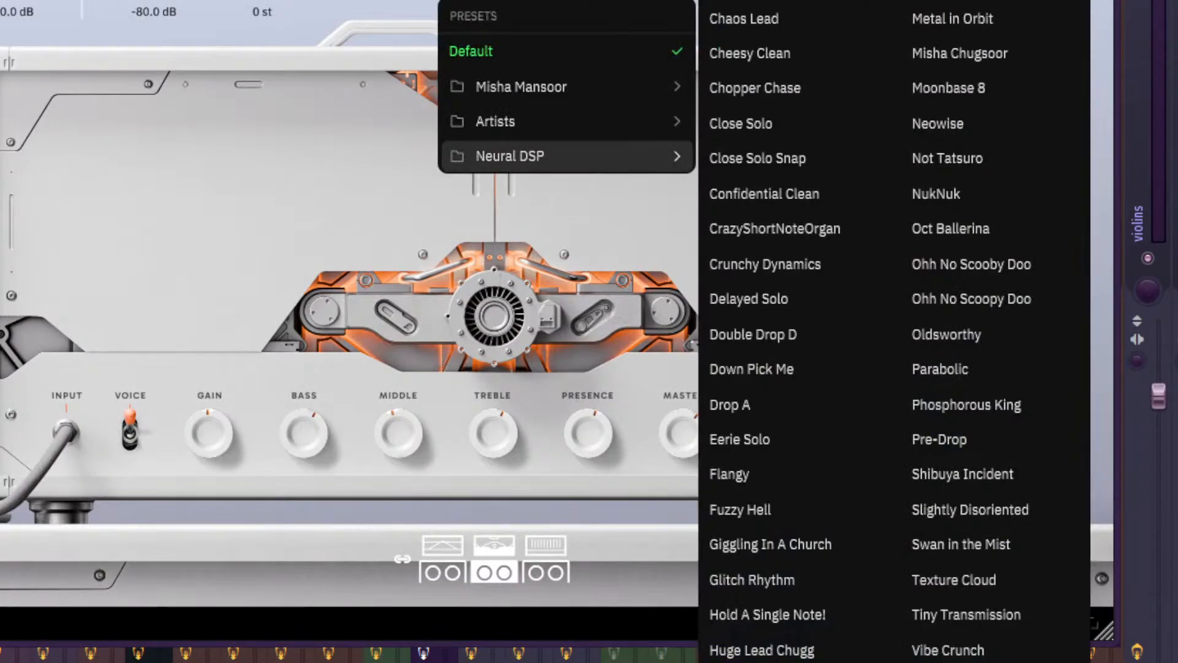
mouse_move(564, 86)
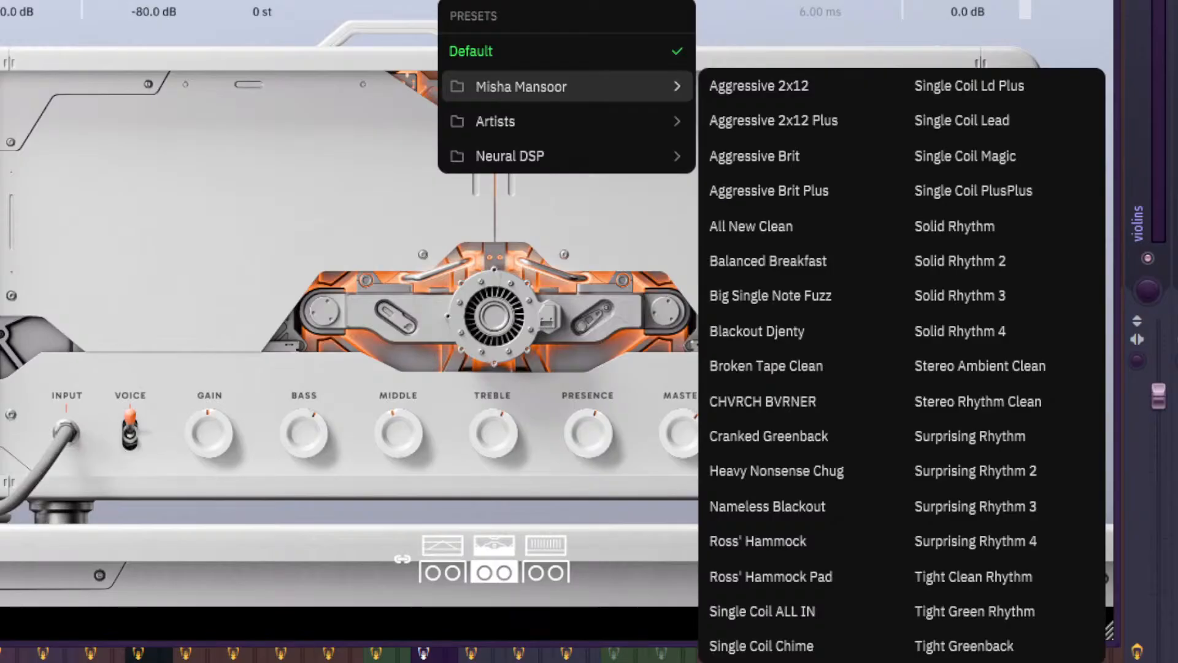
mouse_move(564, 121)
mouse_move(792, 121)
mouse_move(797, 156)
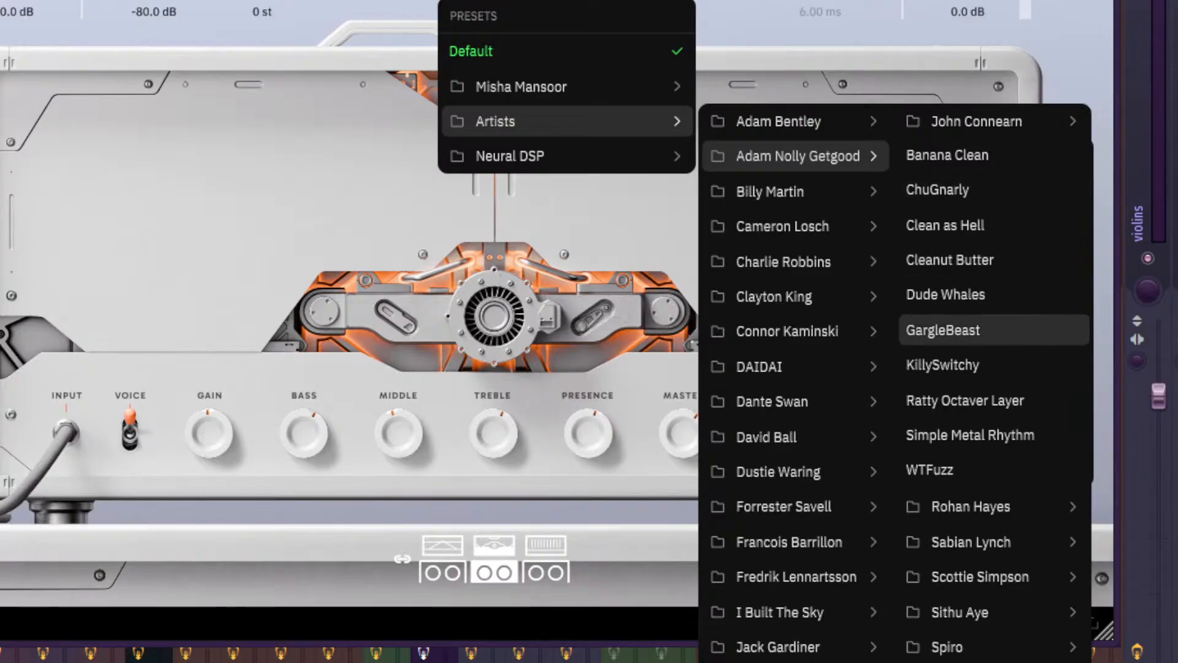
left_click(942, 365)
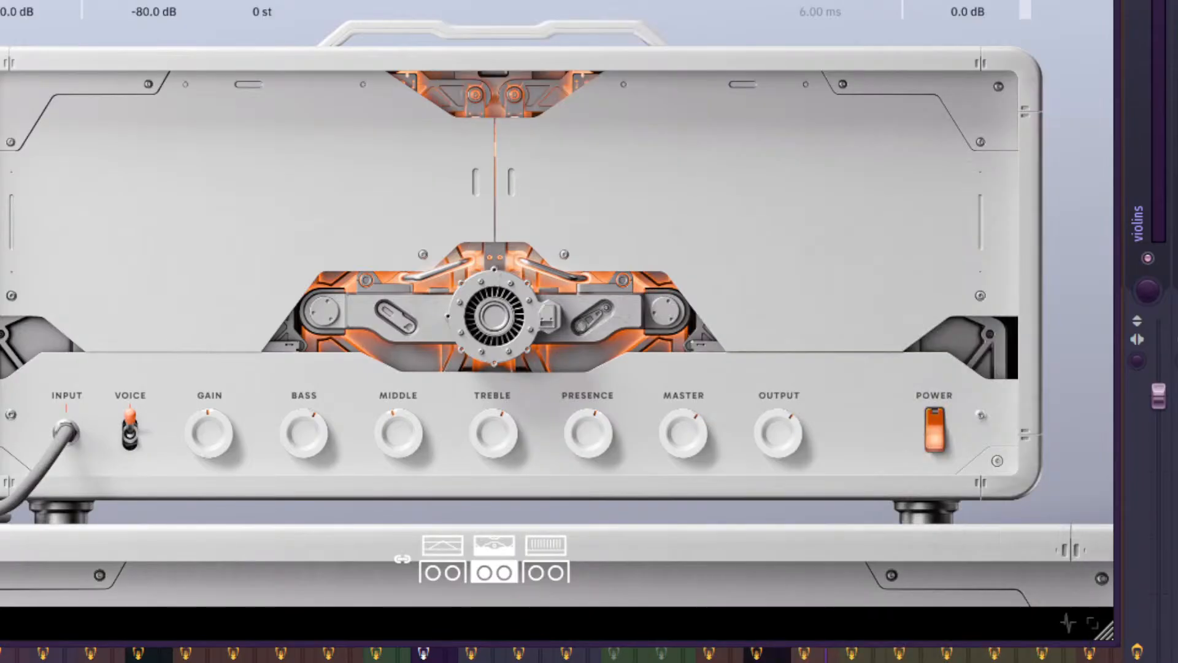
left_click_drag(675, 2, 752, 4)
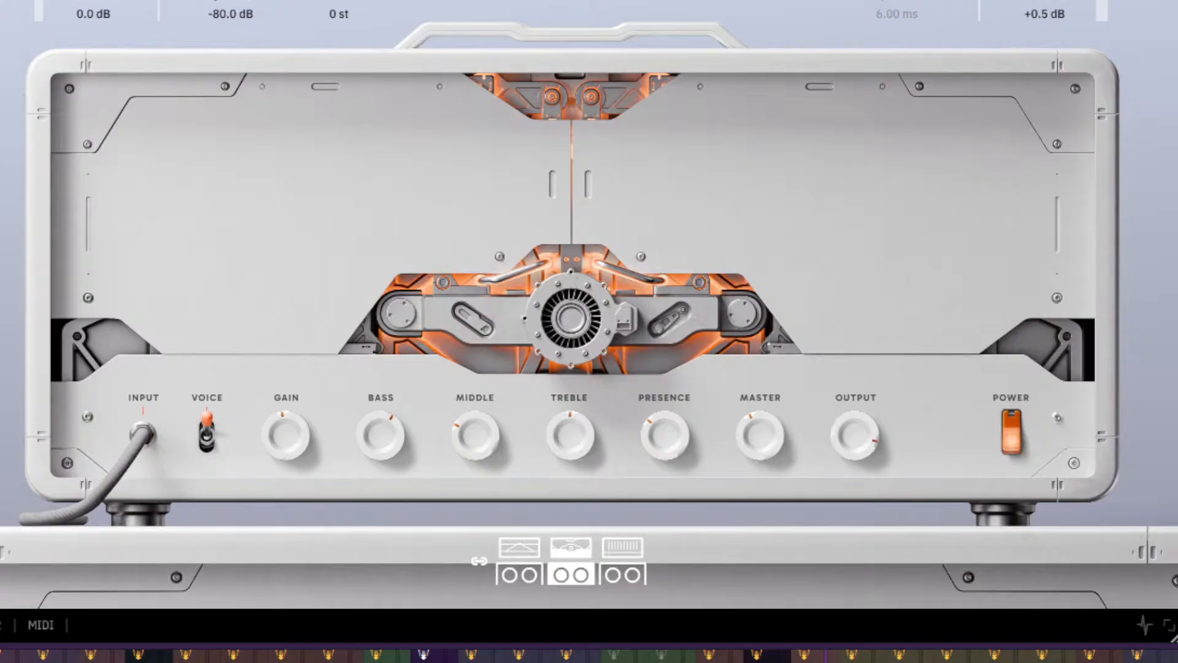
key("Escape")
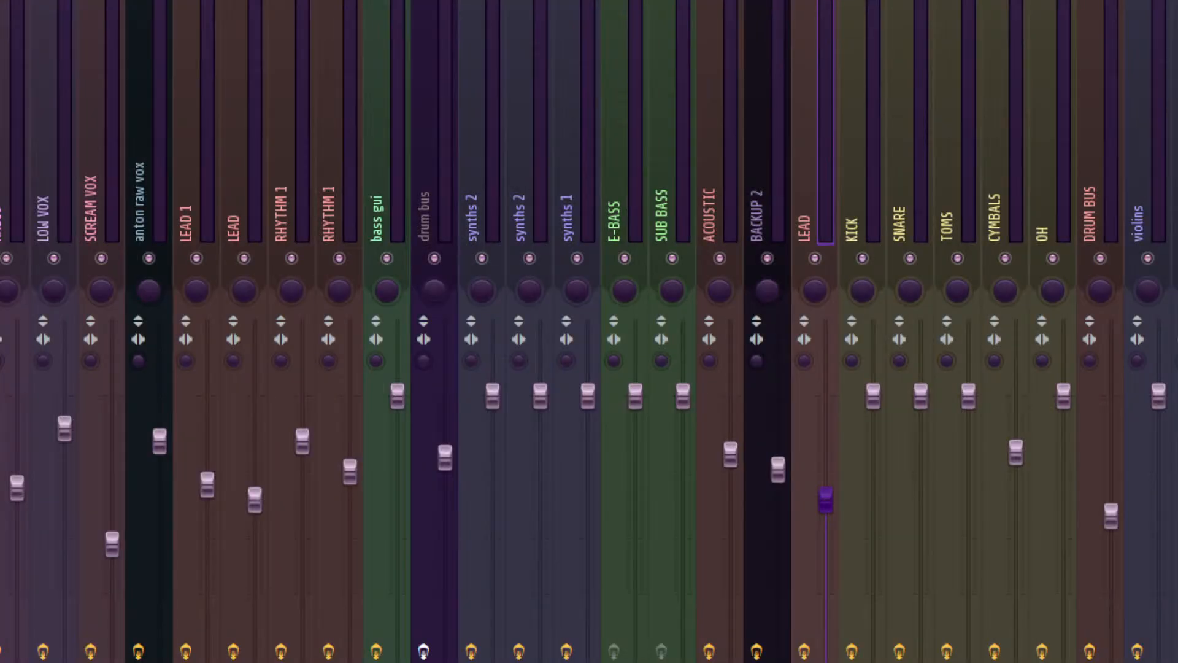
key("F9")
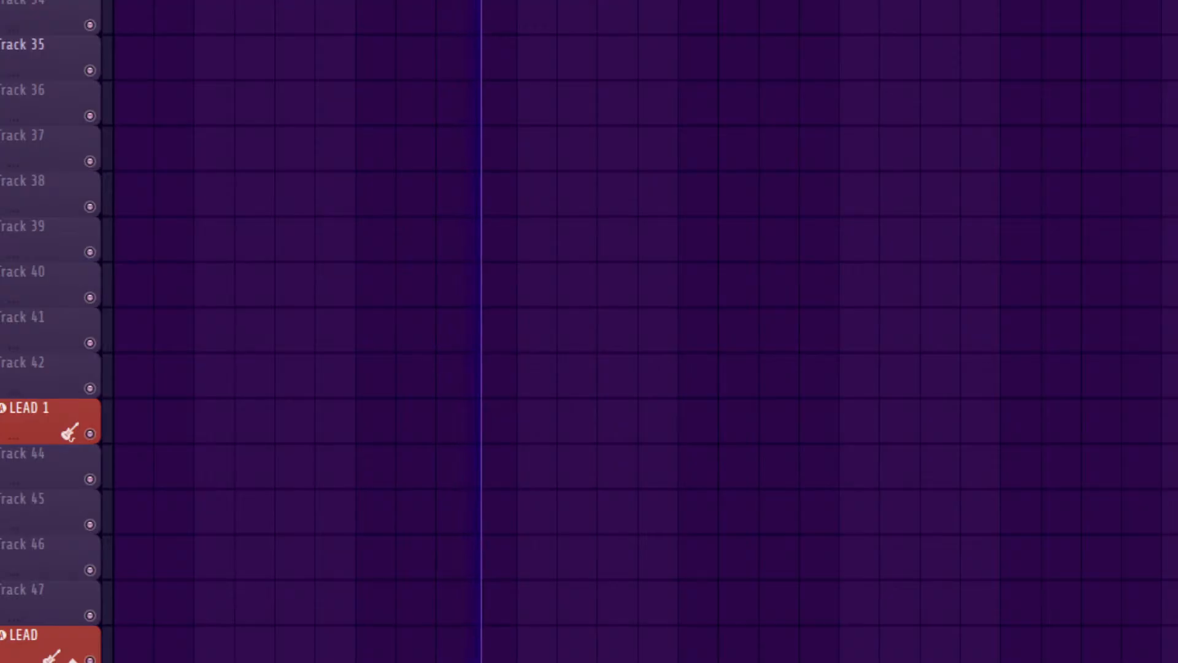
key("F9")
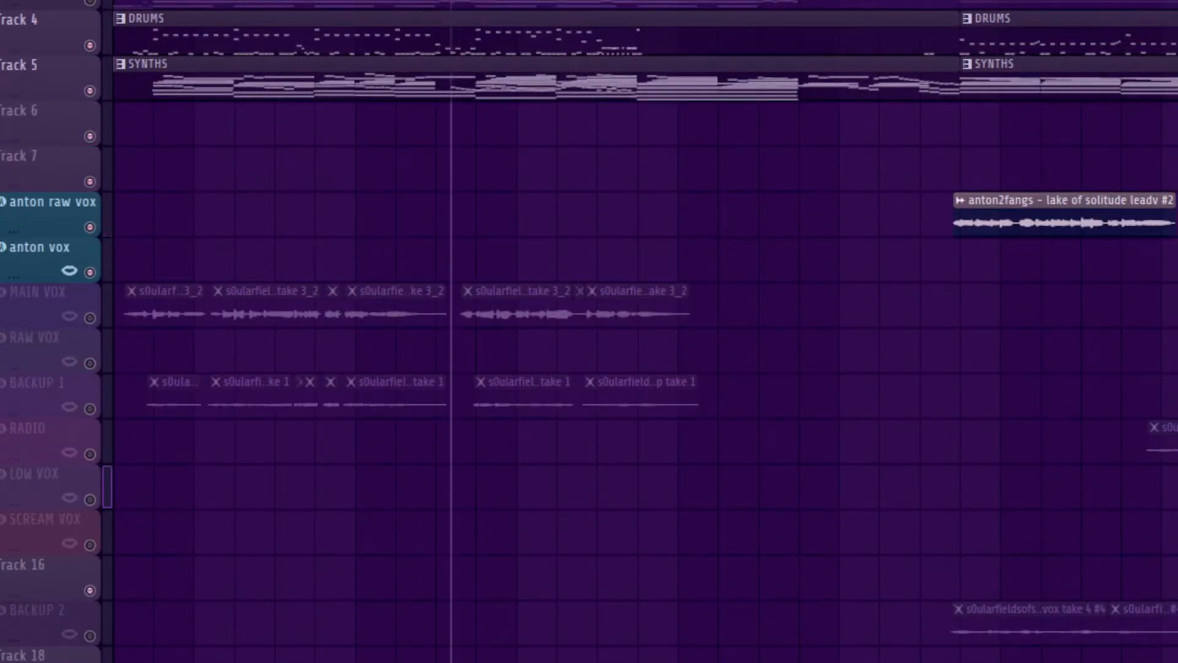
Step: Mute the anton raw vox and anton vox tracks and play from just before the next DRUMS and SYNTHS clips
left_click(90, 227)
left_click(91, 272)
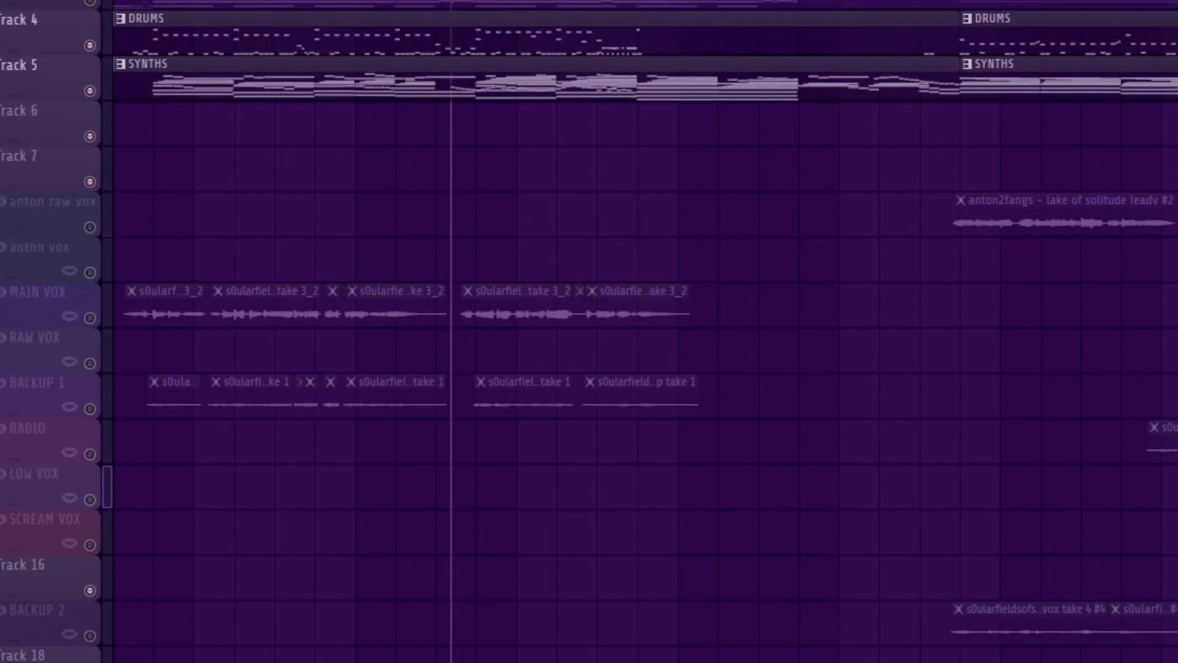
scroll(644, 331, "right", 5)
left_click(630, 3)
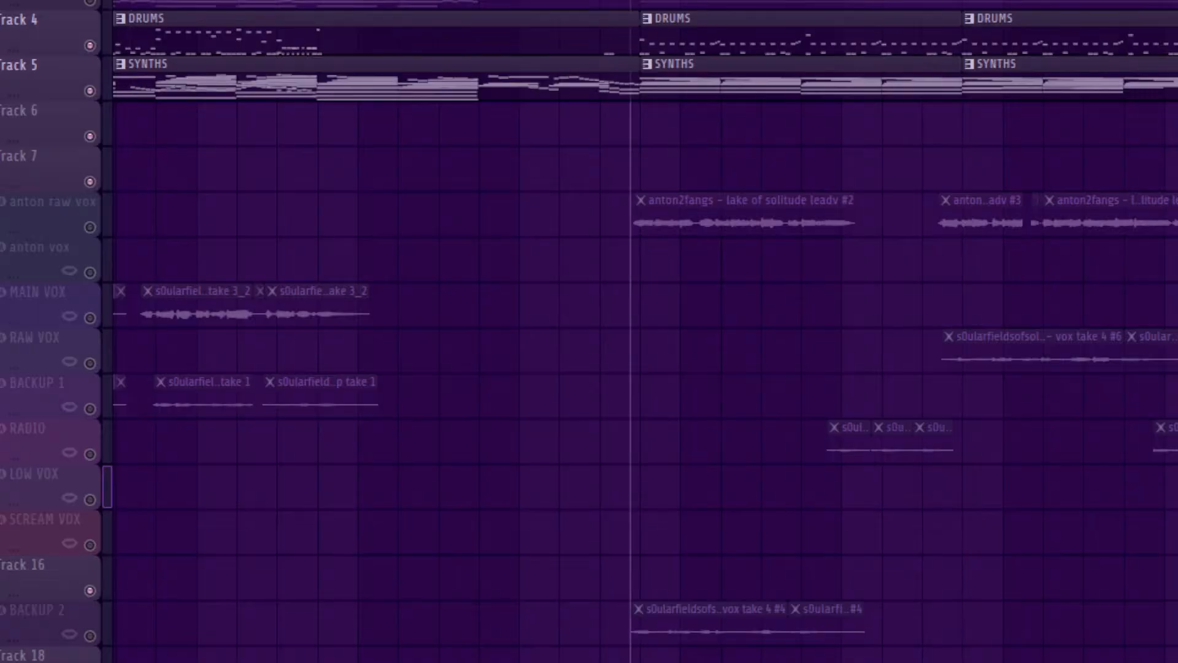
key("space")
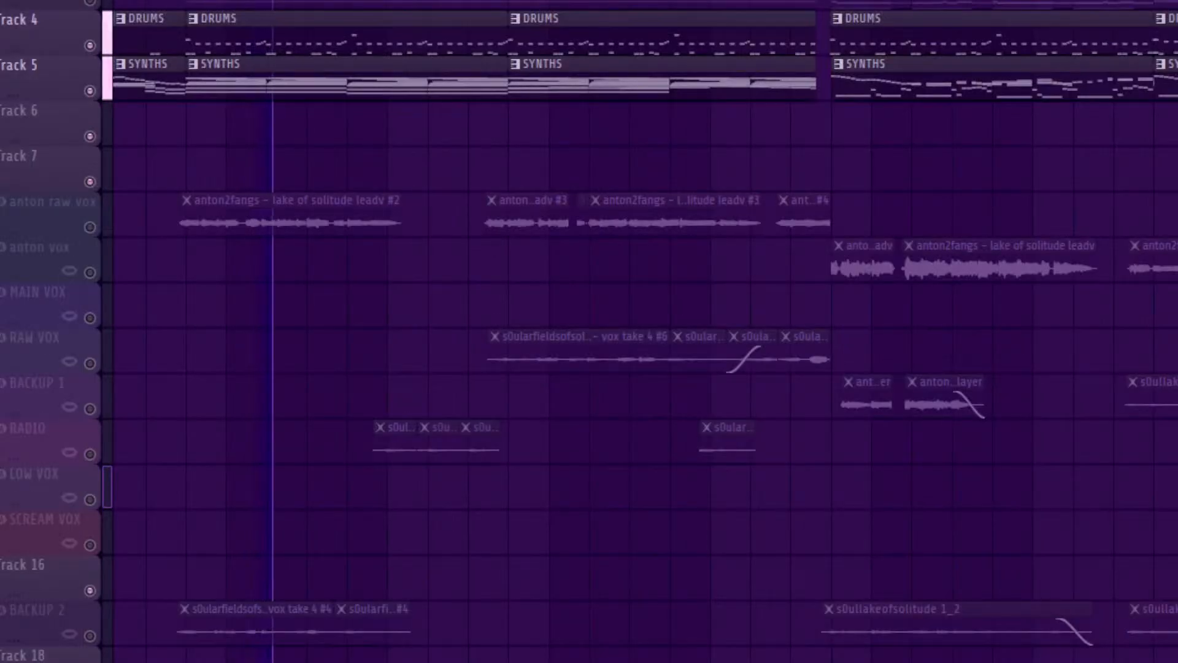
key("F6")
key("F6")
scroll(644, 331, "down", 20)
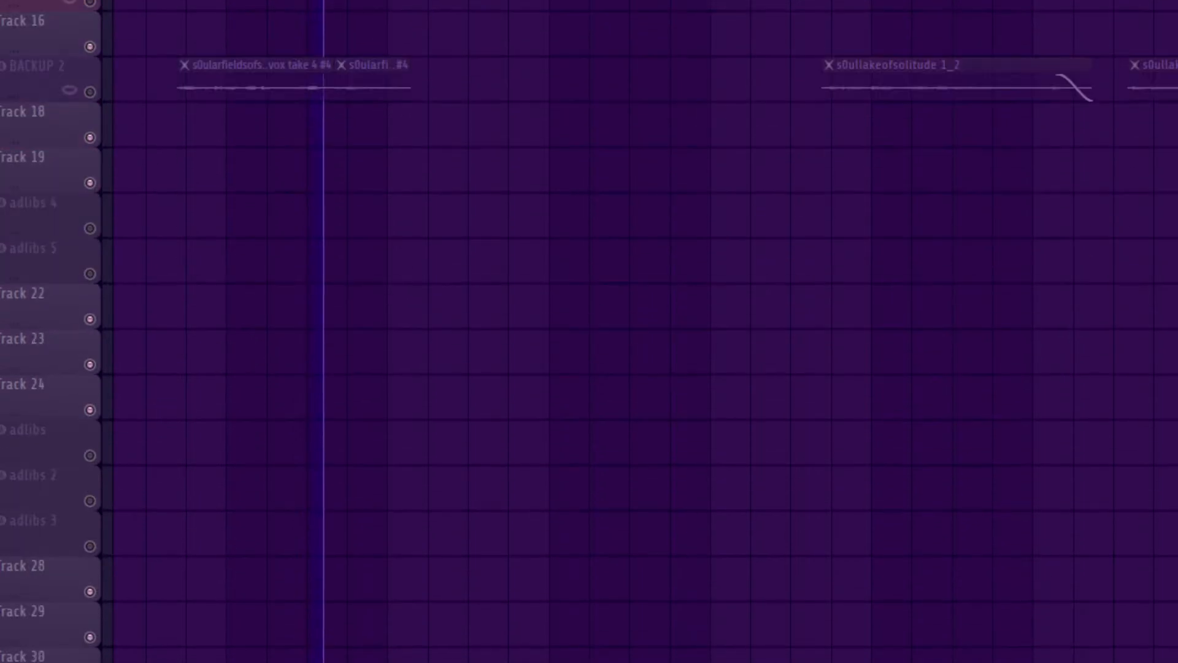
scroll(644, 332, "up", 1)
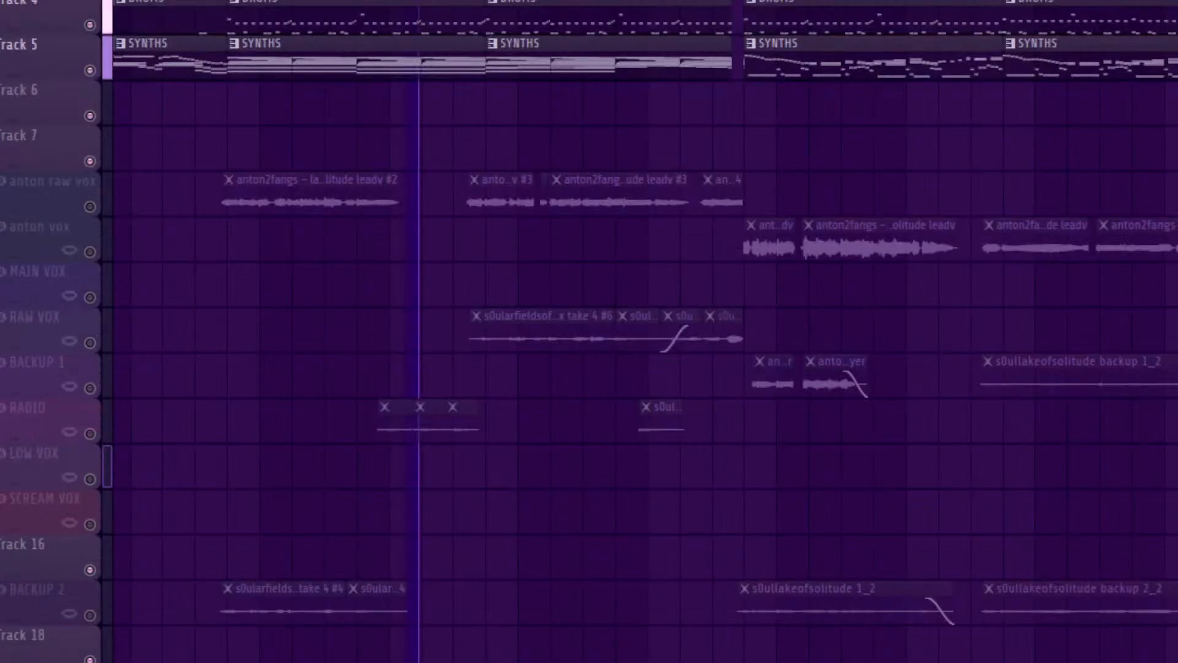
Step: Open the VIOLIN channel to check which instrument plugin it uses, and close it again
key("F6")
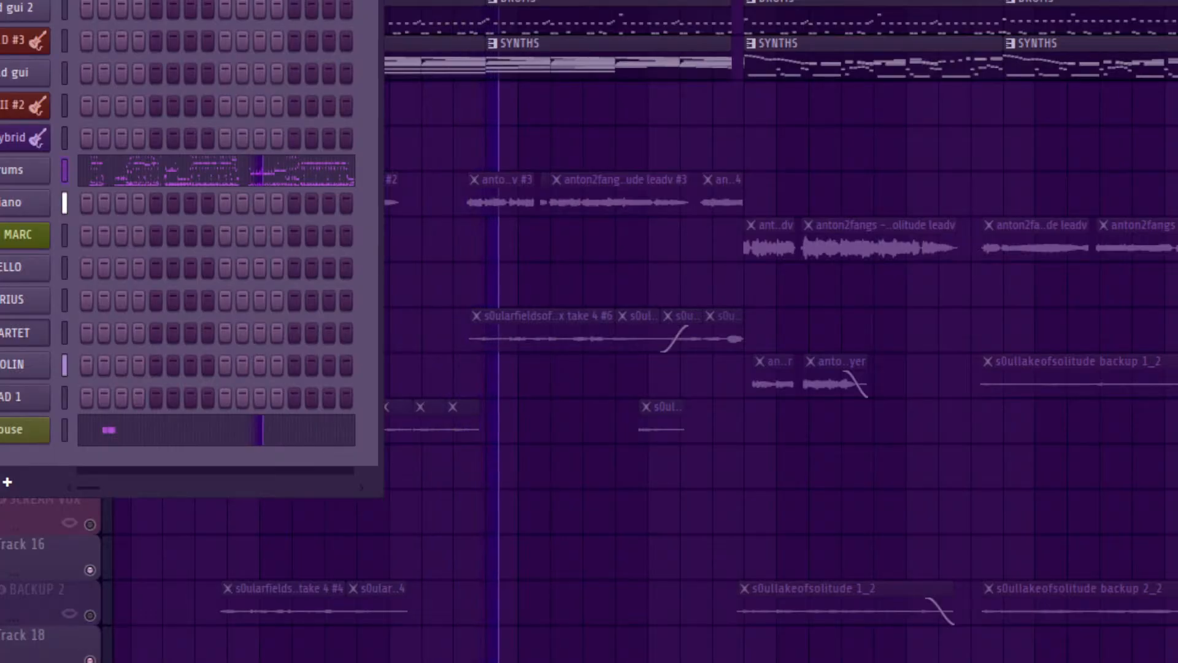
left_click(14, 365)
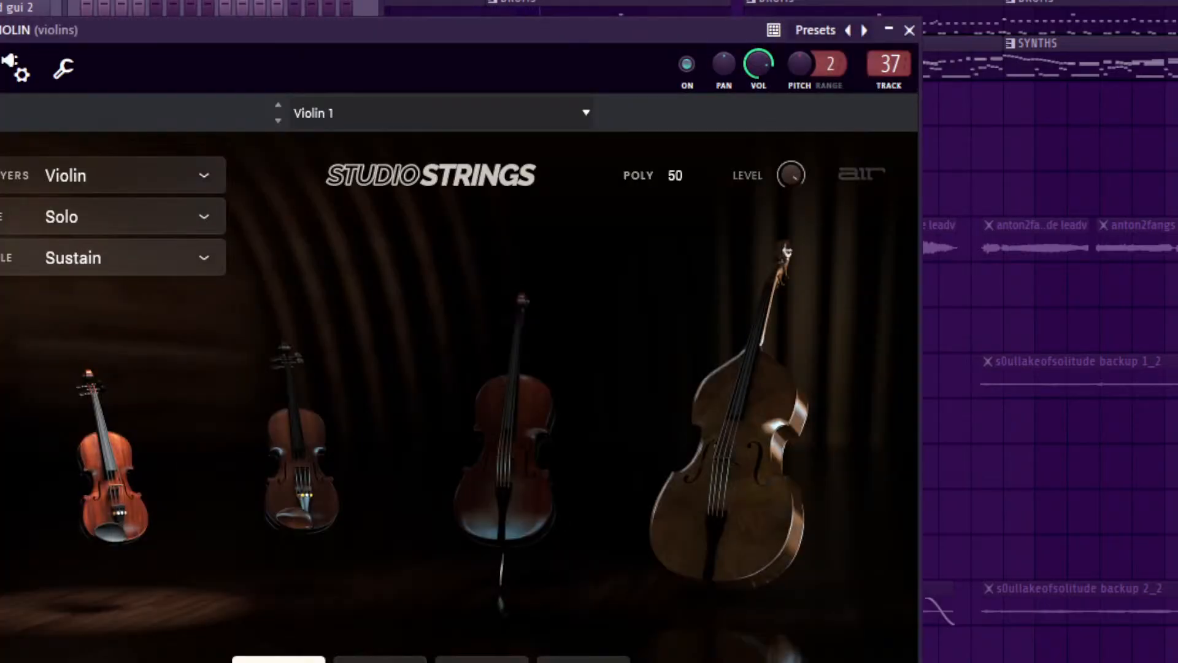
key("Escape")
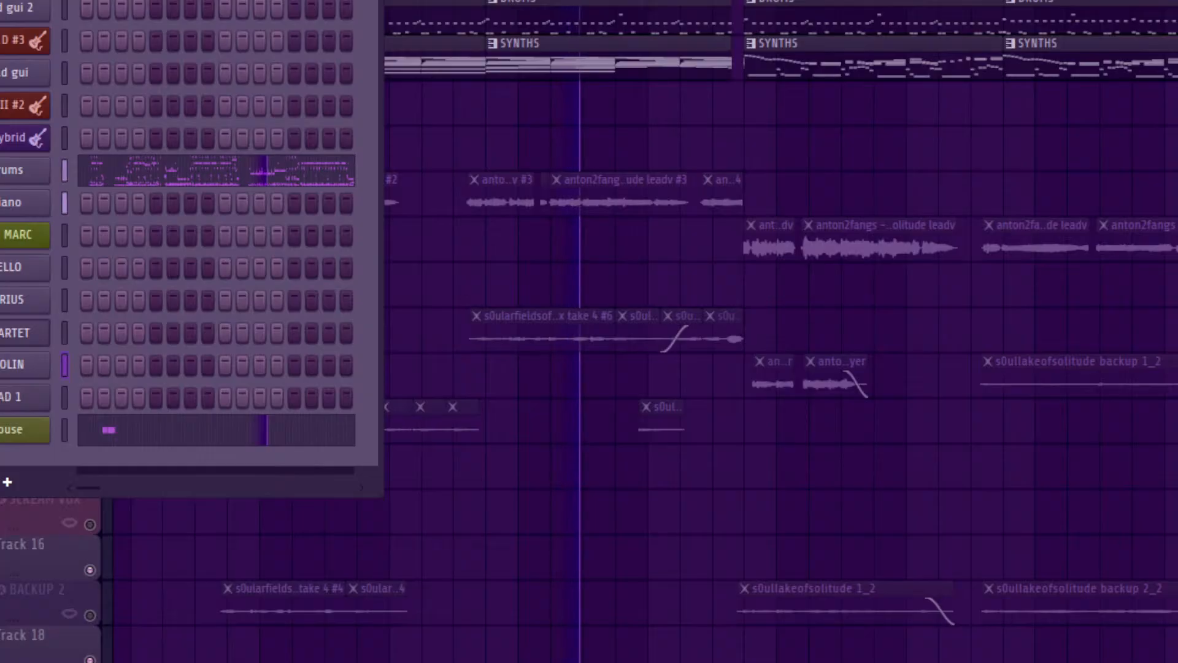
Step: Stop playback and replace the VIOLIN channel's instrument with Kontakt 8 Portable
right_click(50, 355)
mouse_move(123, 570)
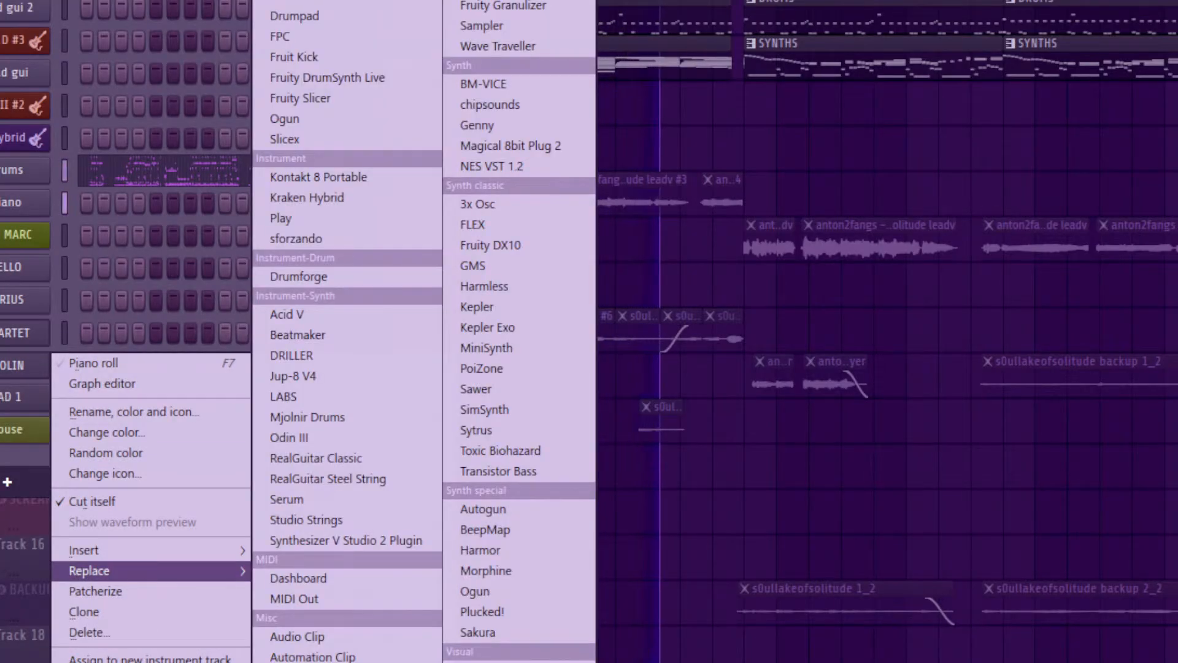
left_click(24, 365)
key("space")
right_click(24, 365)
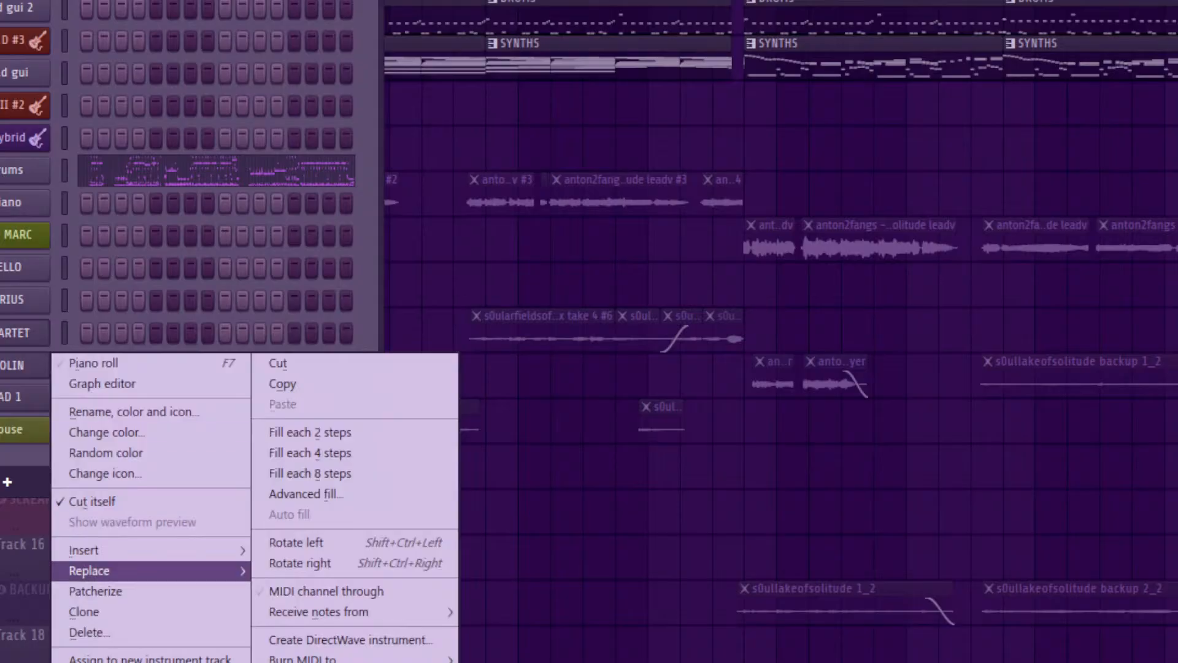
mouse_move(123, 570)
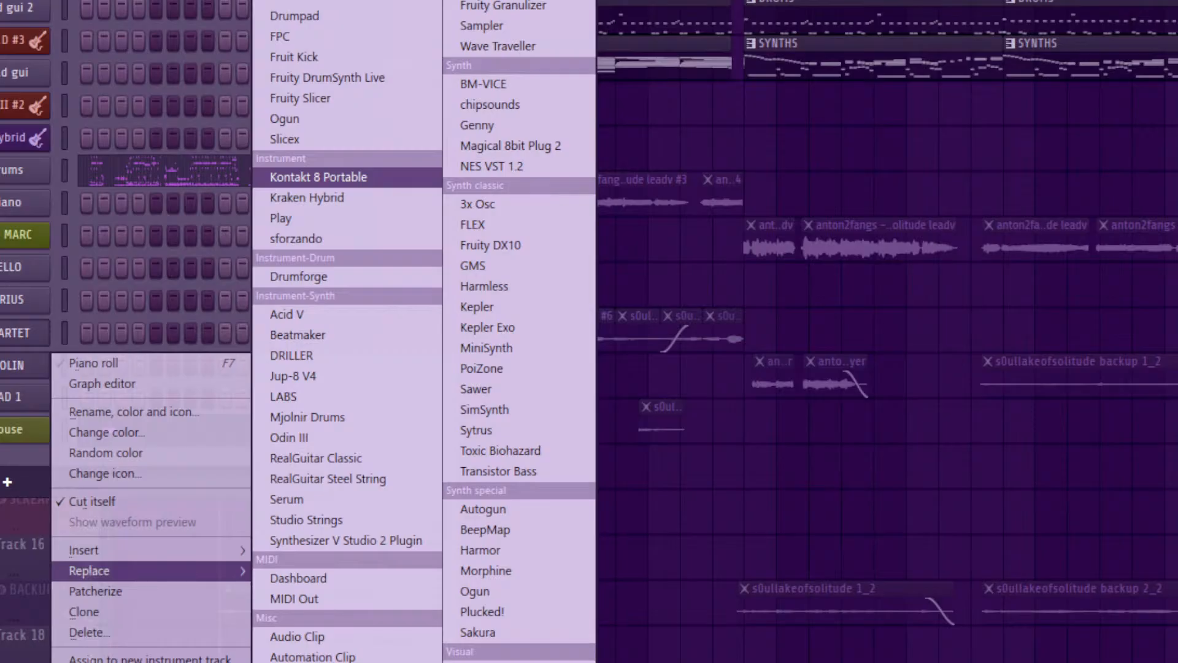
left_click(319, 177)
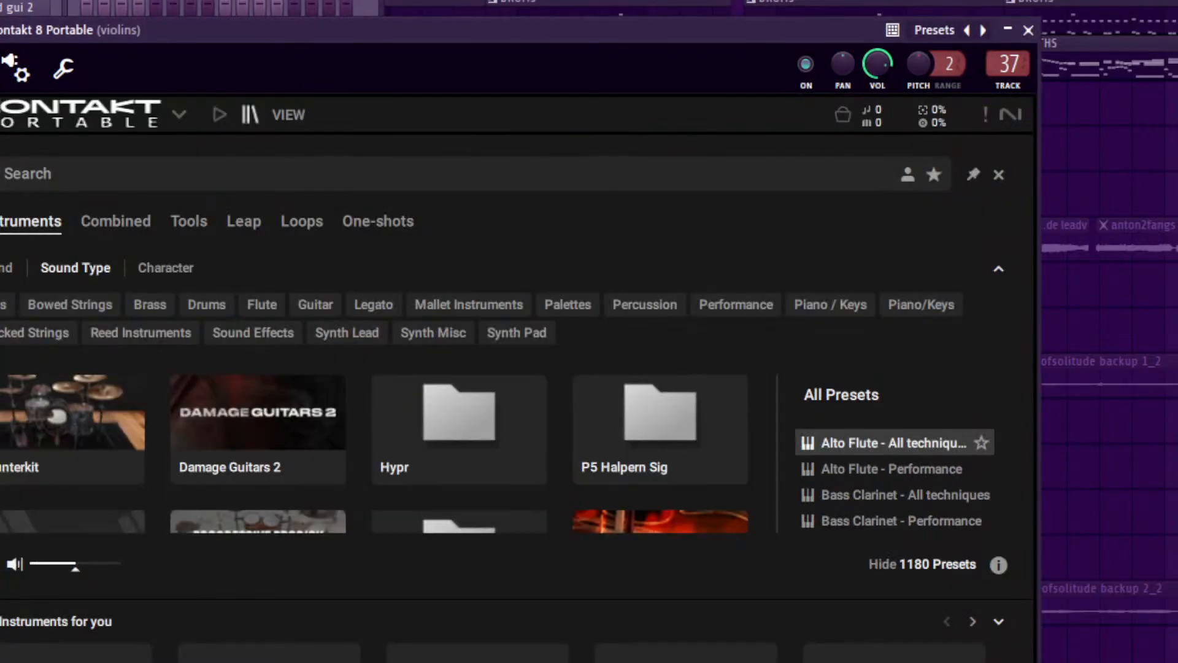
Step: Load the Spitfire Solo Violin library in the replaced channel's Kontakt and close the plugin
left_click_drag(368, 30, 281, 0)
scroll(368, 224, "down", 3)
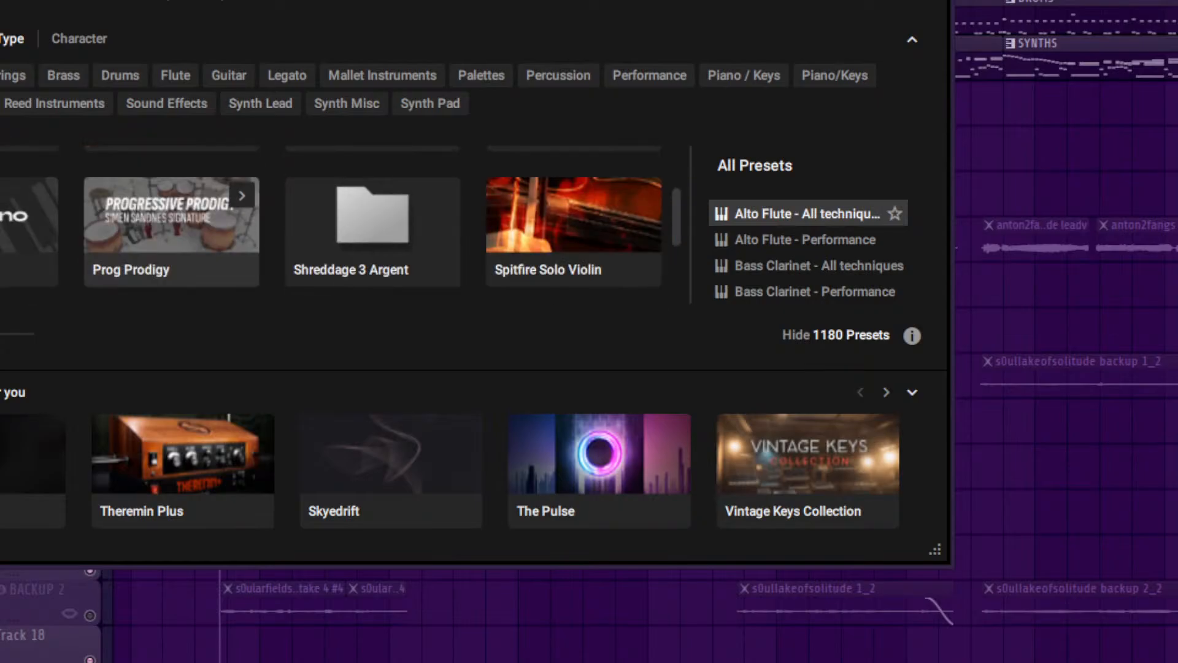
scroll(368, 224, "up", 1)
scroll(574, 270, "up", 1)
scroll(574, 270, "down", 2)
scroll(184, 264, "down", 1)
scroll(184, 264, "up", 1)
scroll(340, 224, "up", 2)
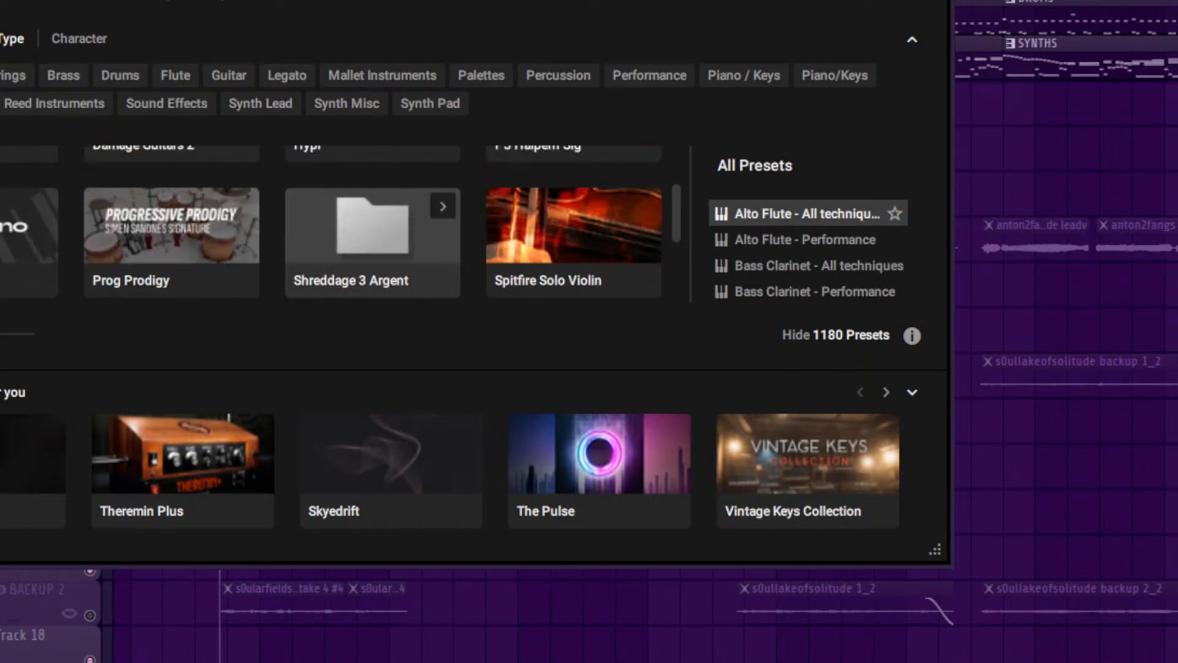
left_click(574, 236)
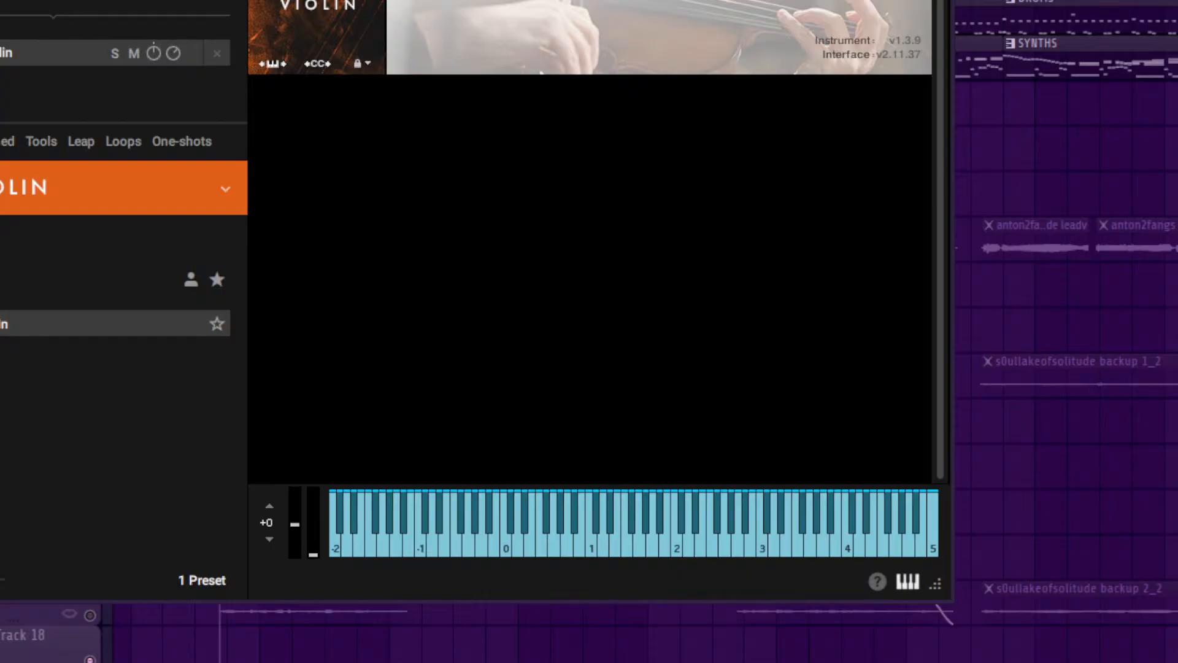
left_click_drag(552, 1, 493, 29)
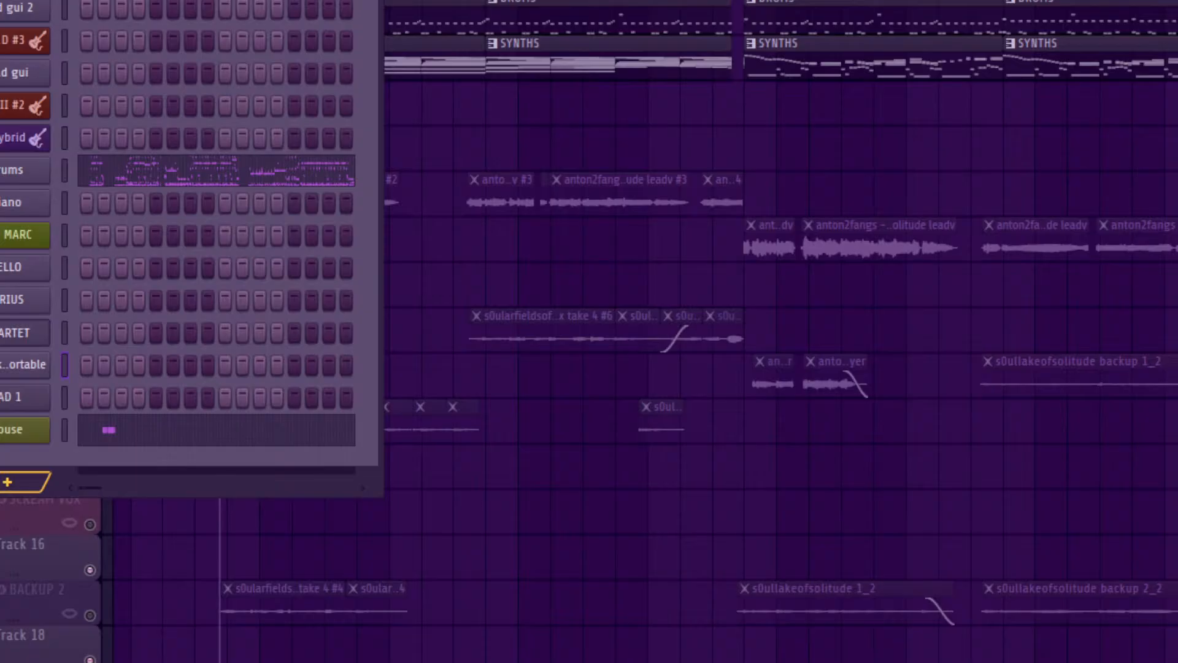
Step: Add a second Kontakt 8 Portable channel and load Spitfire Solo Violin in it
left_click(24, 482)
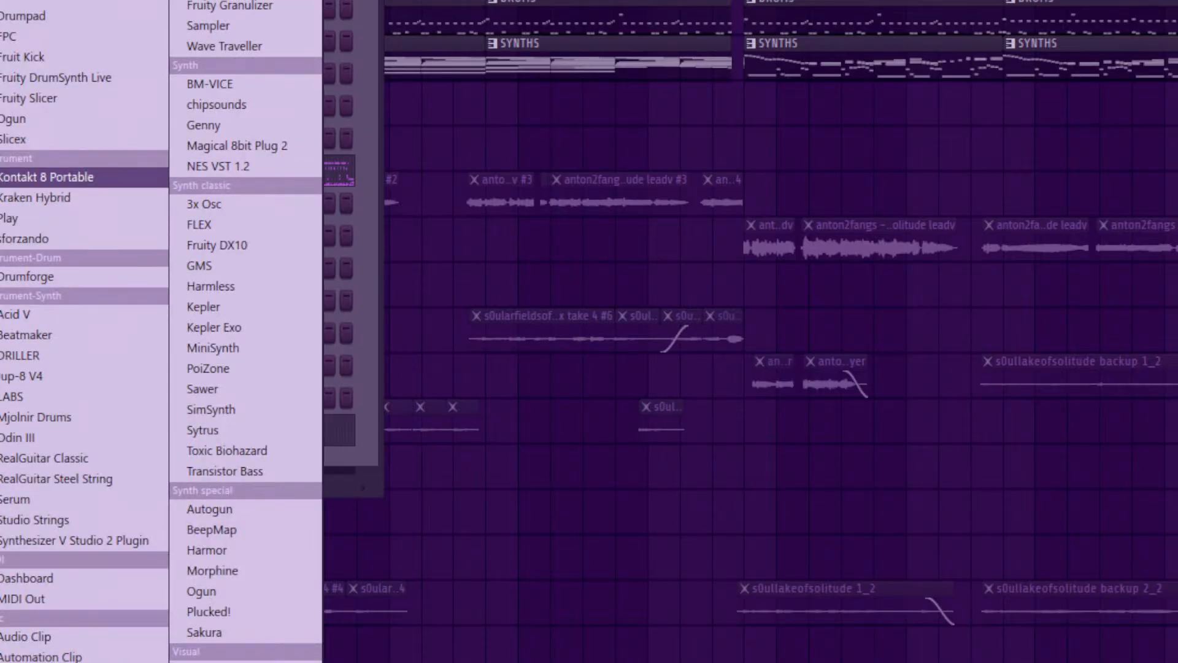
left_click(46, 177)
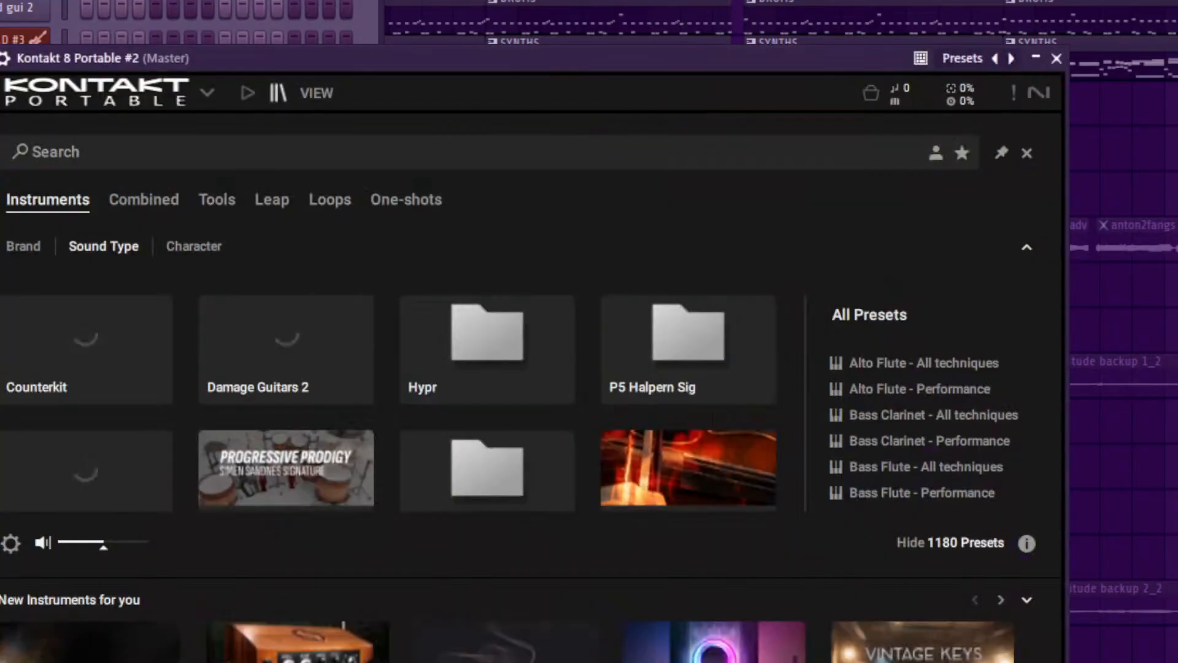
left_click_drag(528, 58, 473, 0)
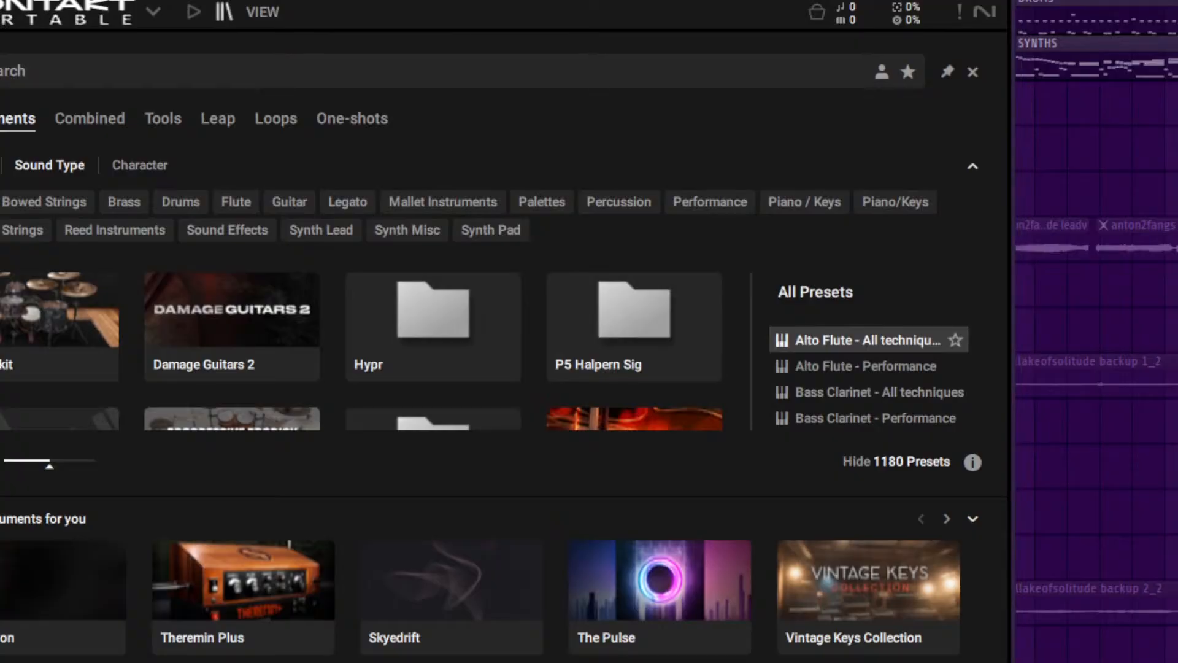
scroll(634, 344, "down", 2)
left_click(634, 356)
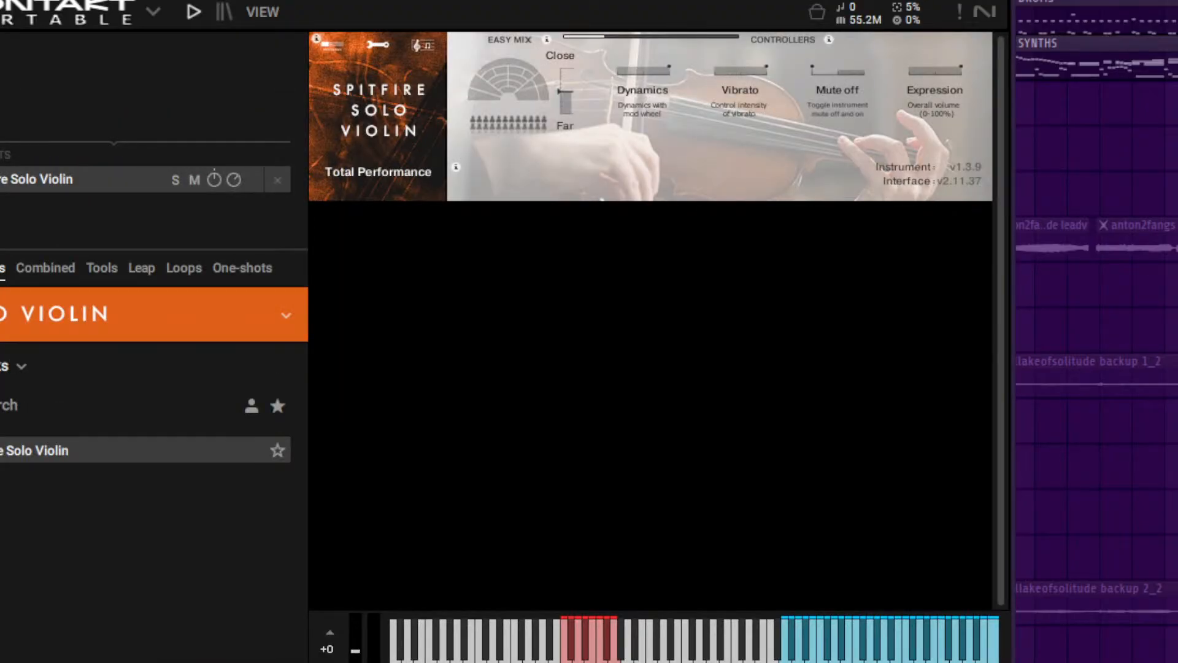
Step: Lower the new Spitfire Solo Violin's Vibrato control to about a third of its range
left_click(114, 209)
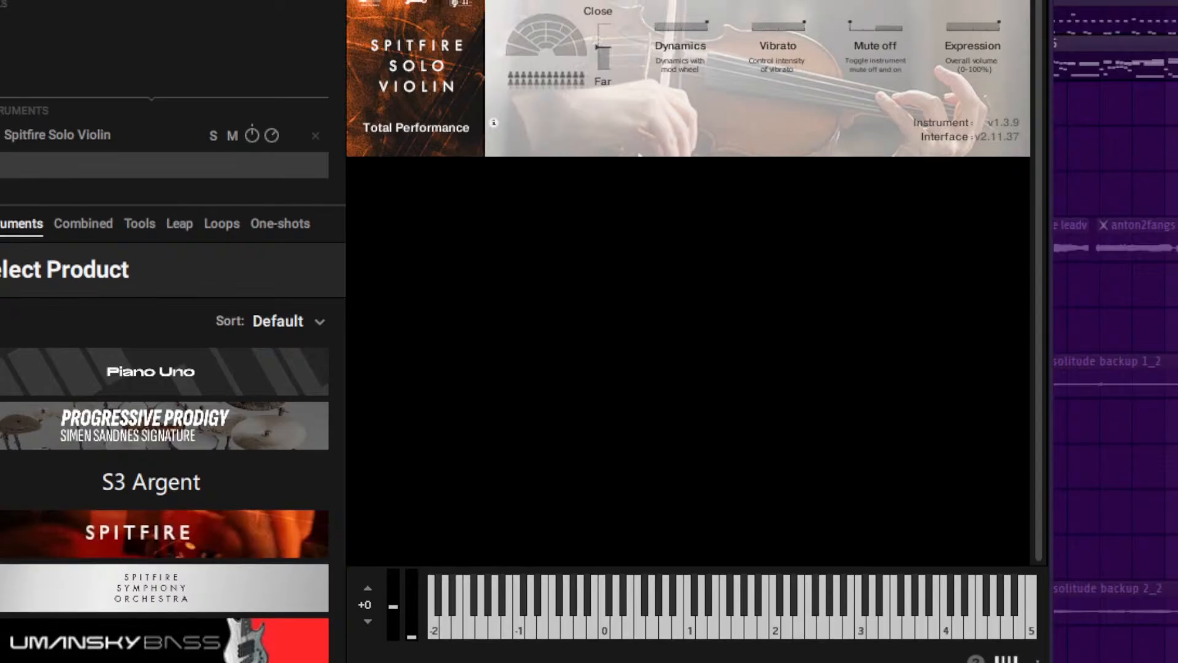
left_click_drag(589, 0, 587, 49)
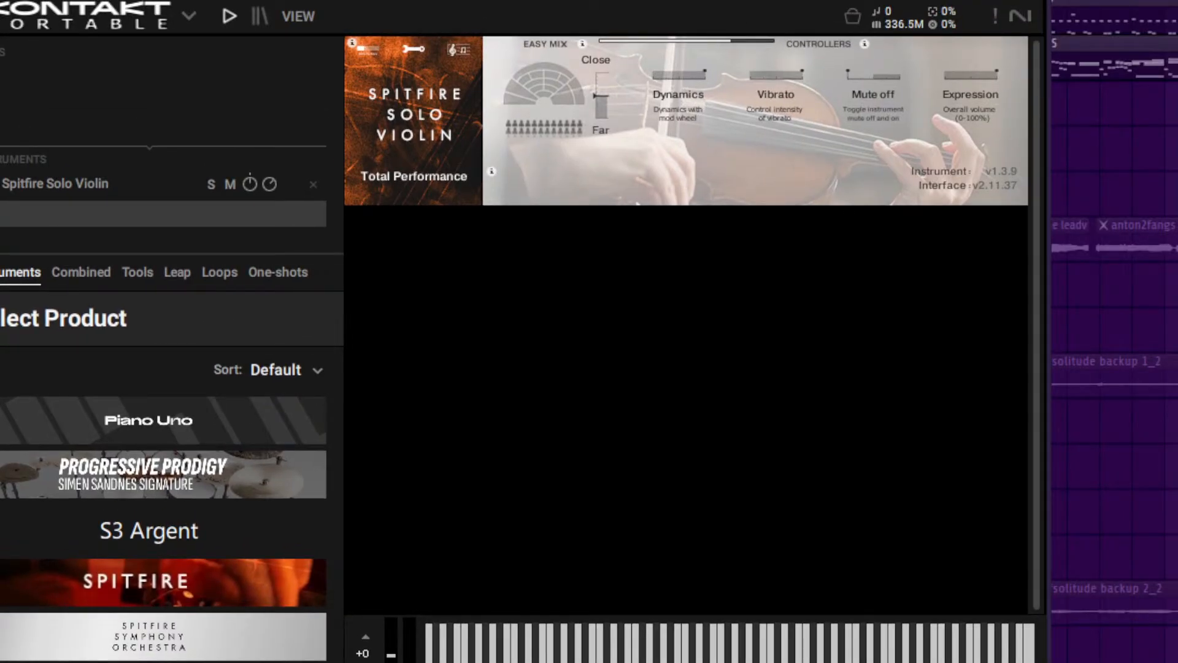
left_click_drag(801, 74, 768, 74)
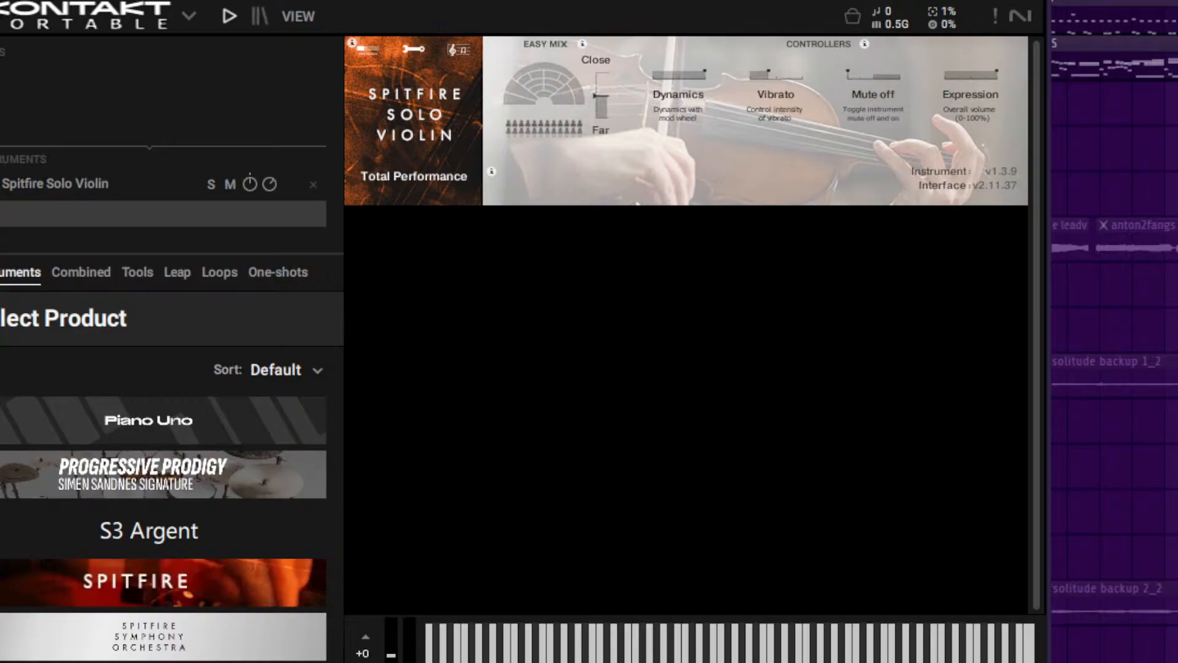
key("F6")
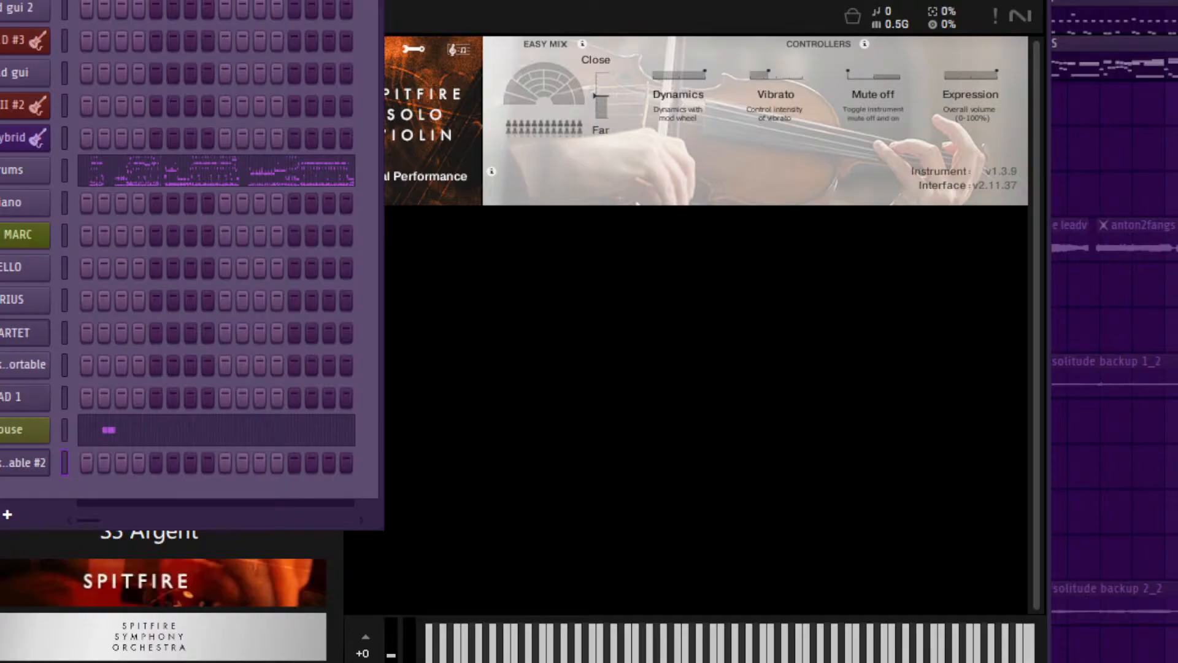
key("F6")
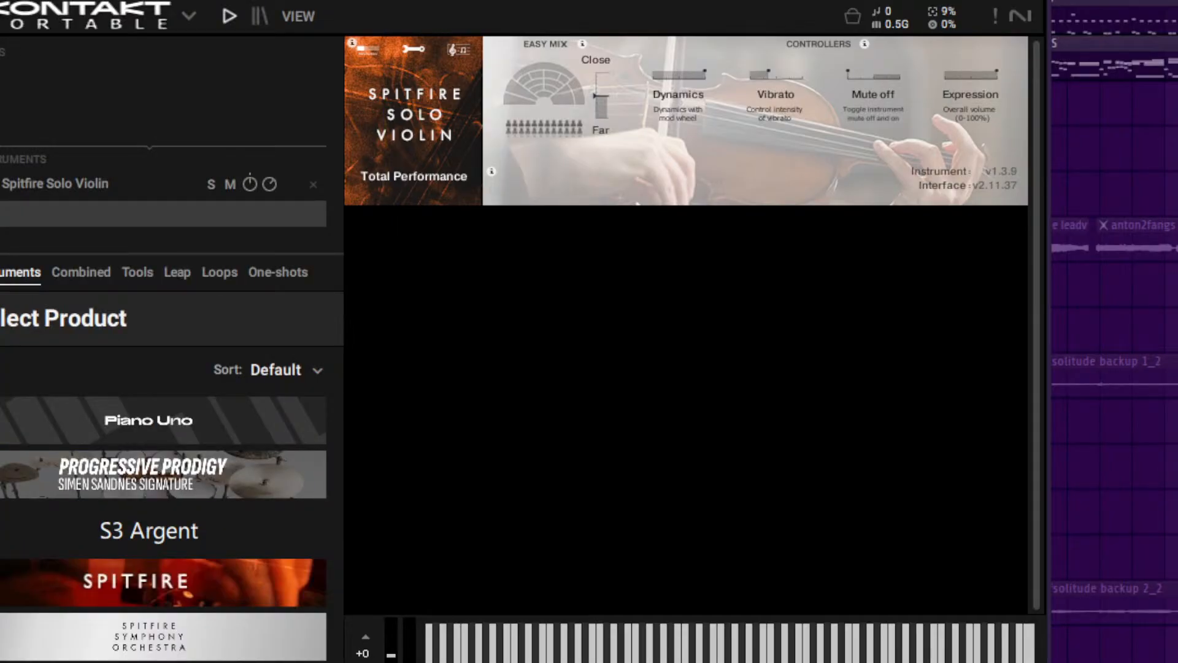
Step: Return to the playlist and mute the drums on Track 4 to hear the SYNTHS clips without them
key("F6")
key("F5")
left_click_drag(214, 3, 601, 76)
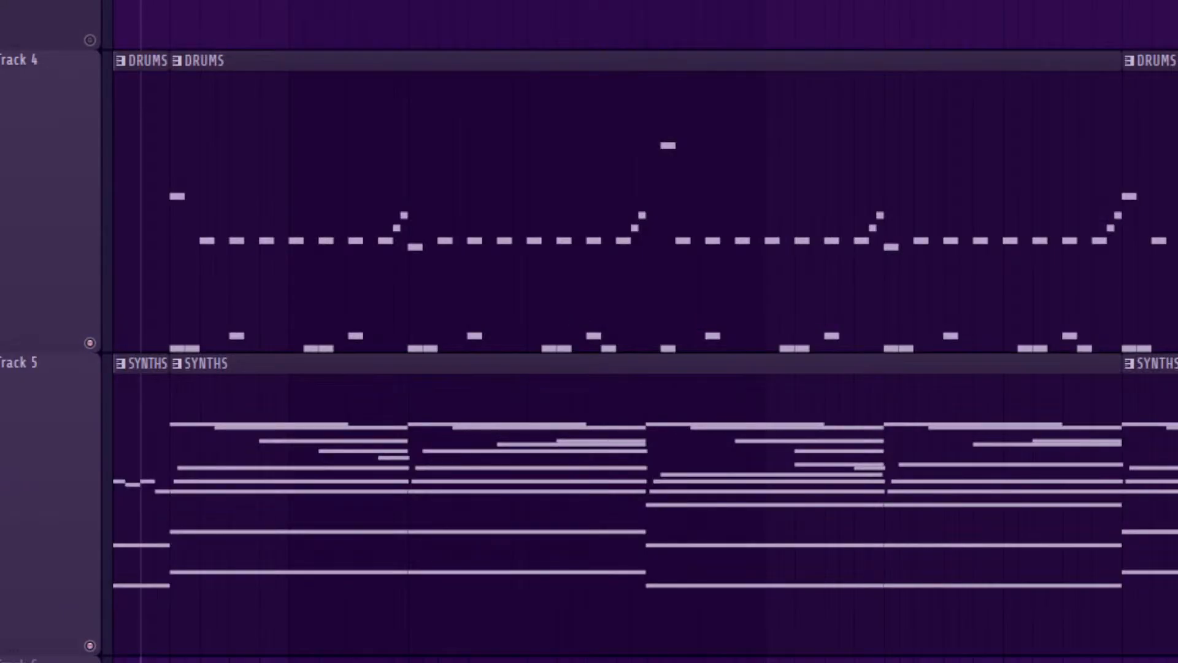
left_click(90, 343)
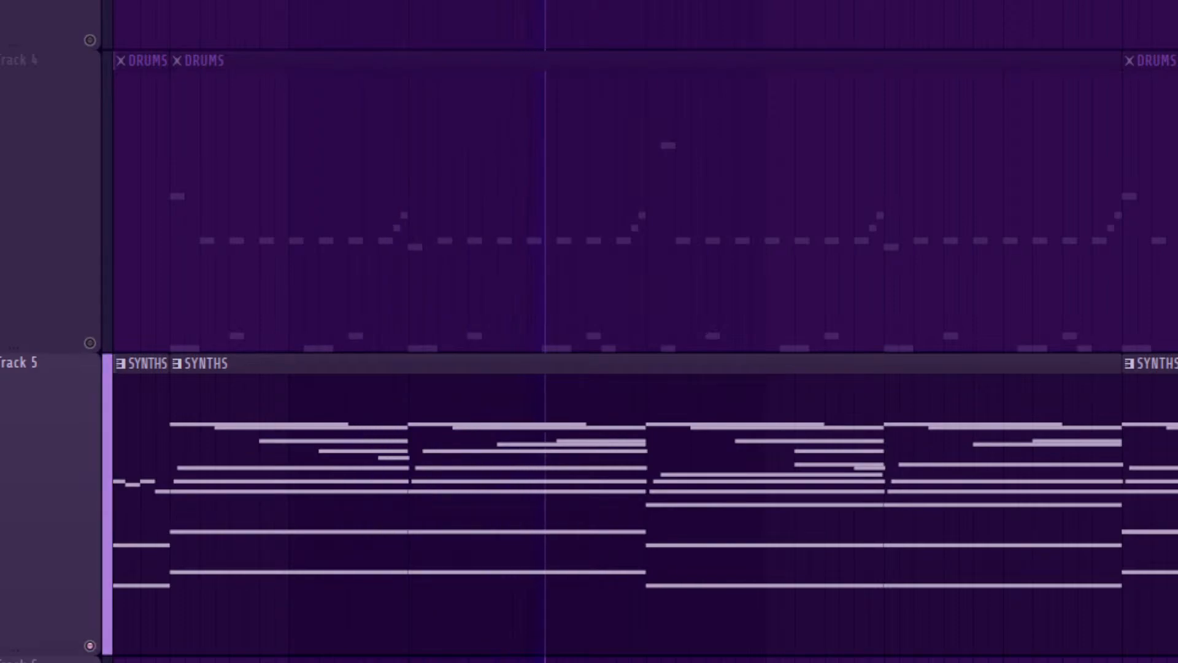
Step: Rename the newly added Kontakt 8 Portable #2 channel as violin
scroll(613, 491, "up", 2)
scroll(614, 491, "up", 2)
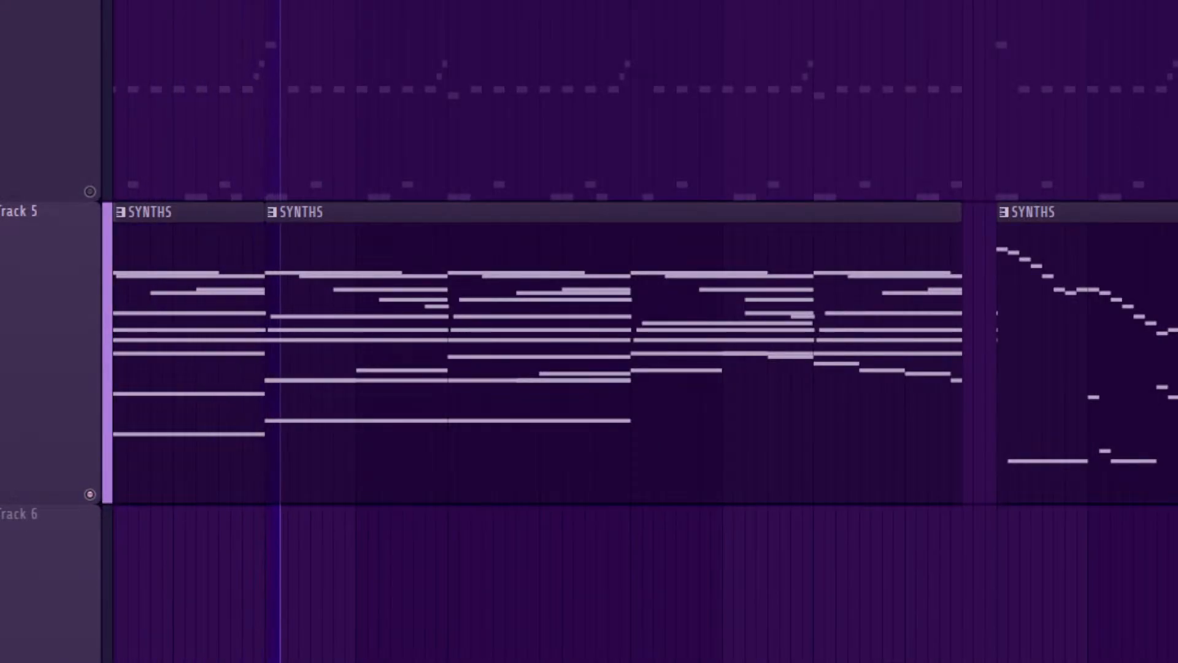
key("F6")
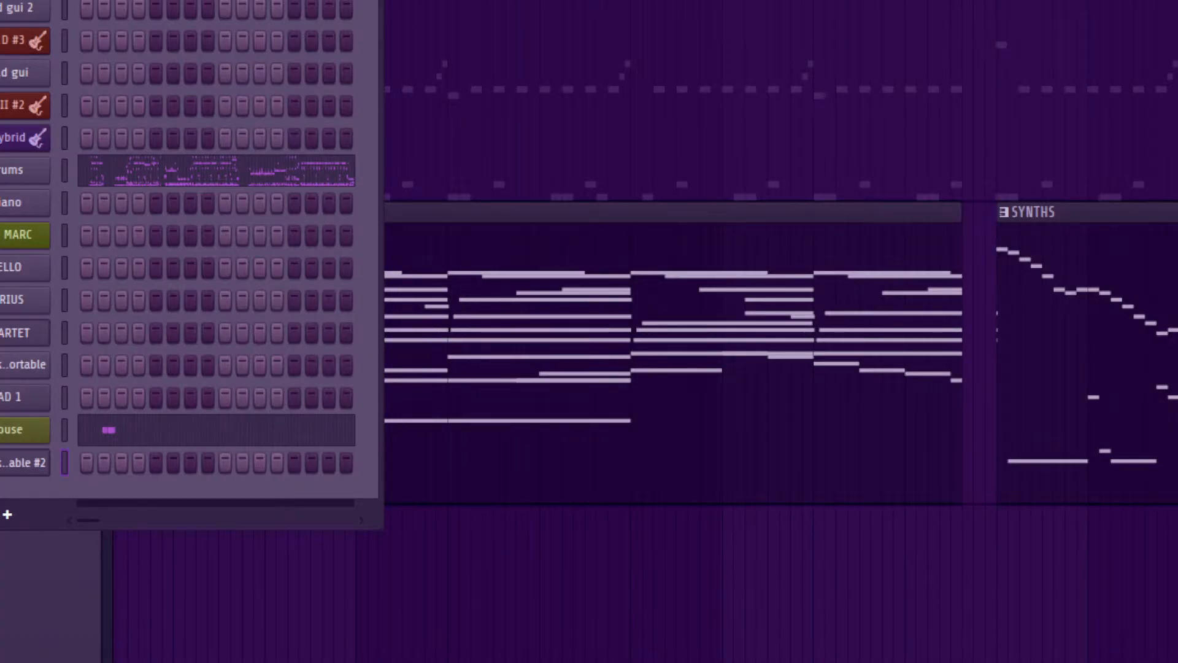
right_click(25, 463)
left_click(123, 508)
key("Return")
key("F6")
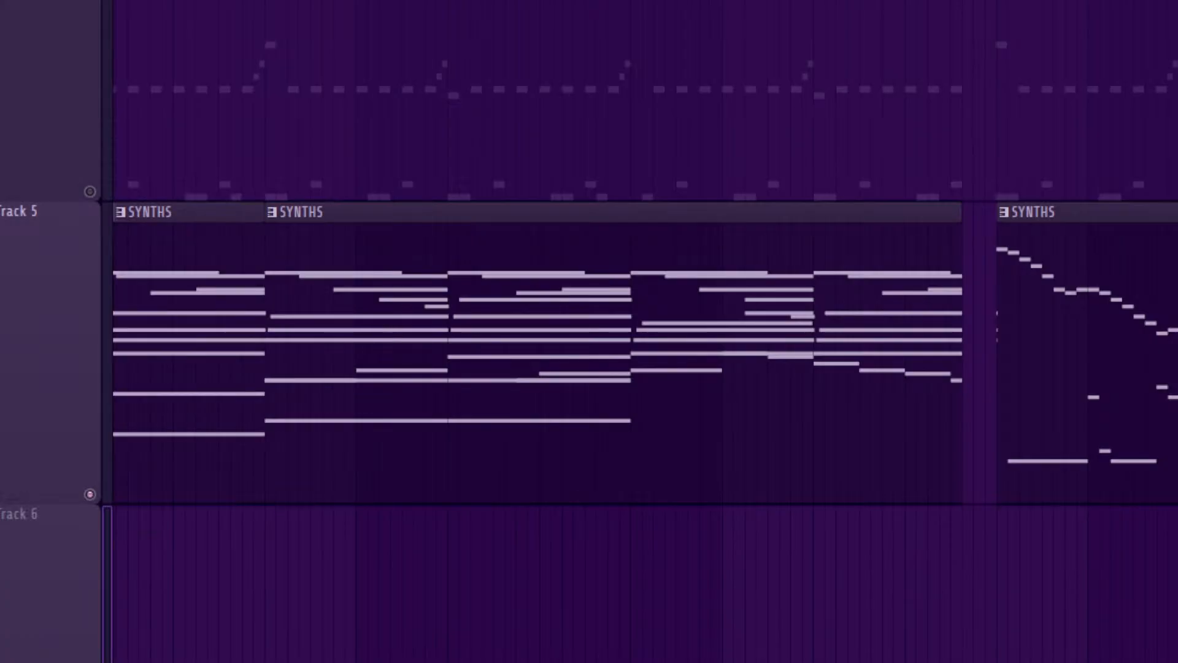
Step: Copy the melody notes from the Kontakt 8 Portable channel into the violin channel and line them up with their original timing
key("F7")
left_click(294, 3)
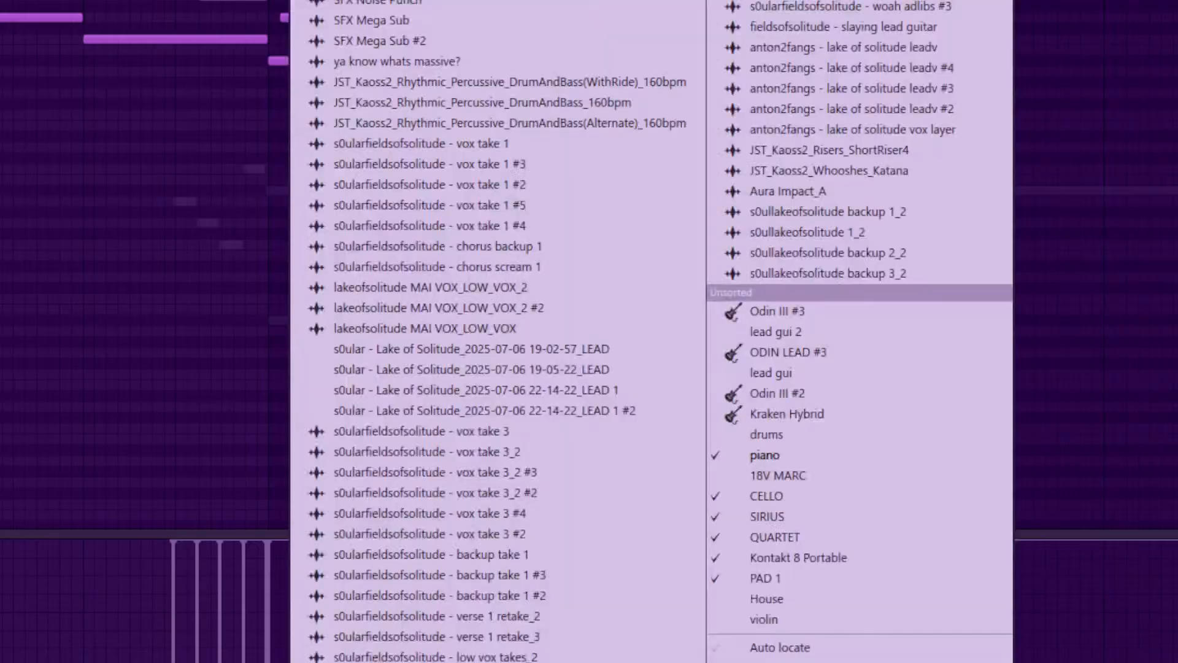
left_click(798, 557)
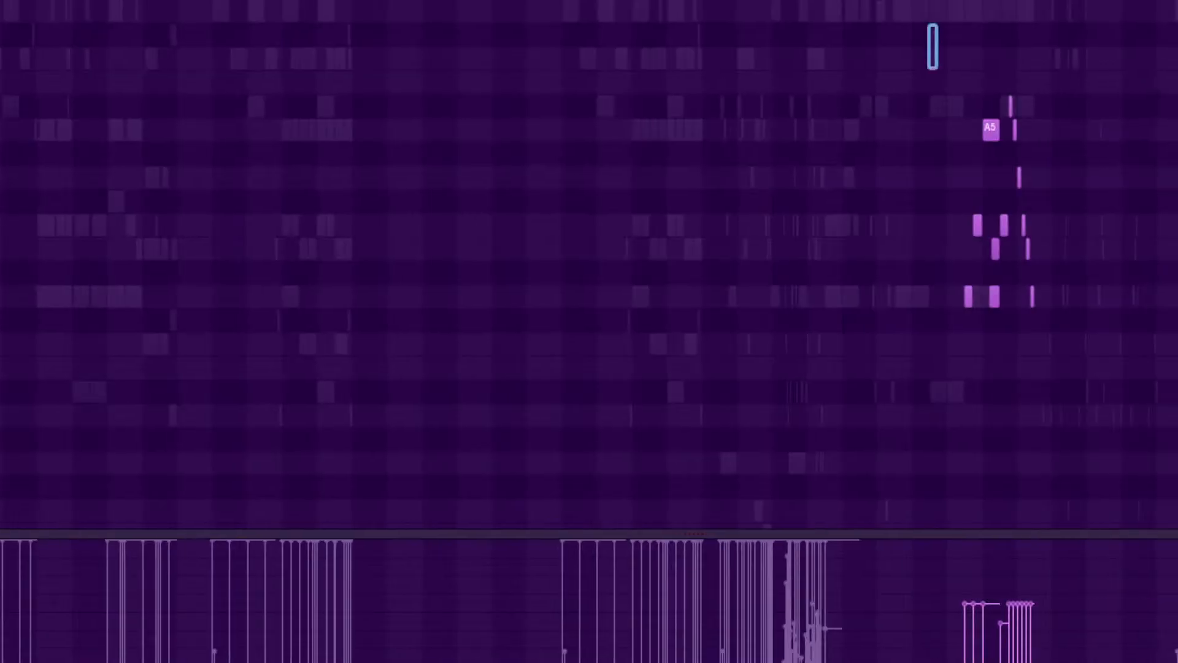
left_click_drag(936, 68, 1081, 368)
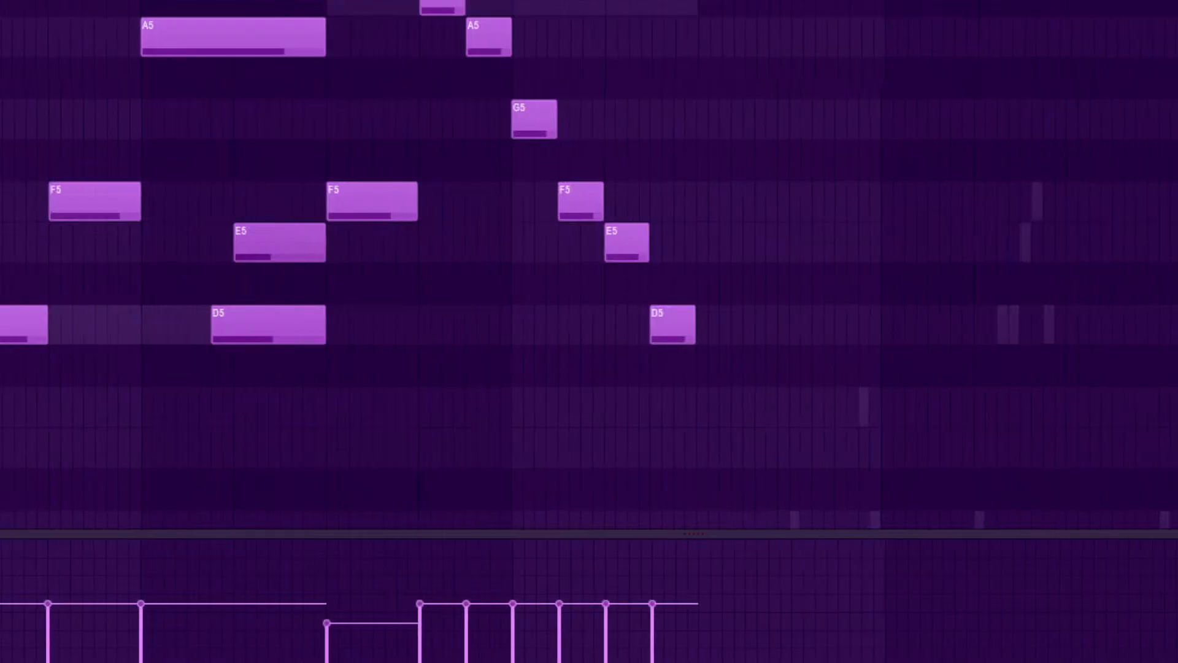
left_click_drag(1, 1, 925, 468)
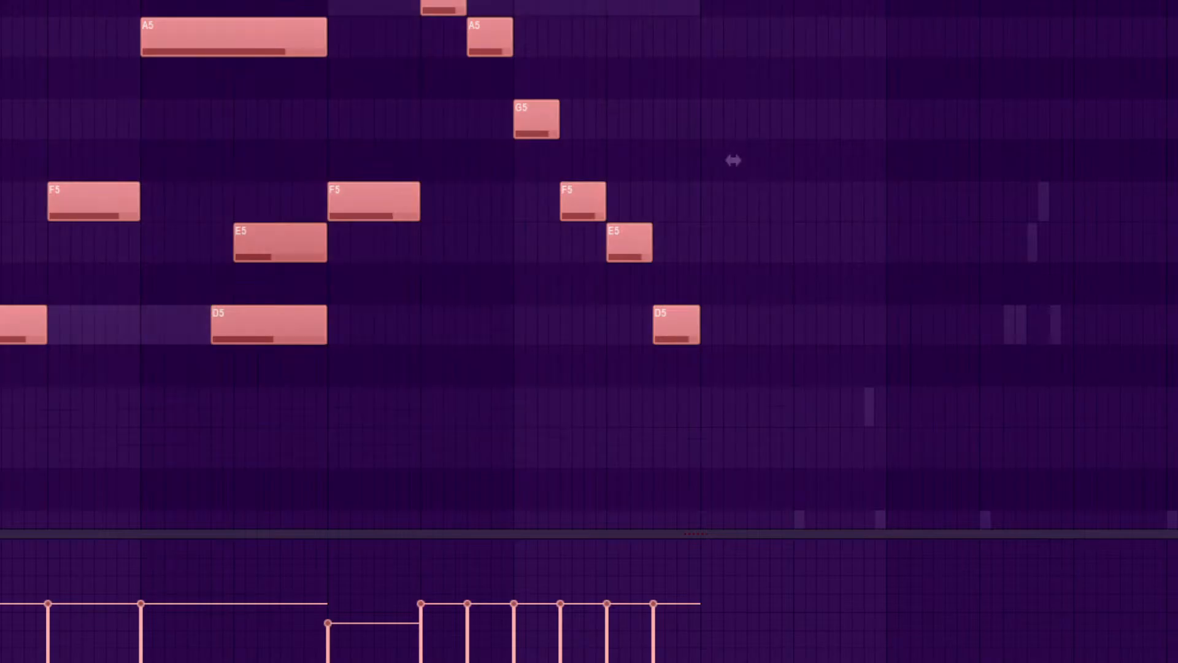
left_click(295, 2)
left_click(764, 619)
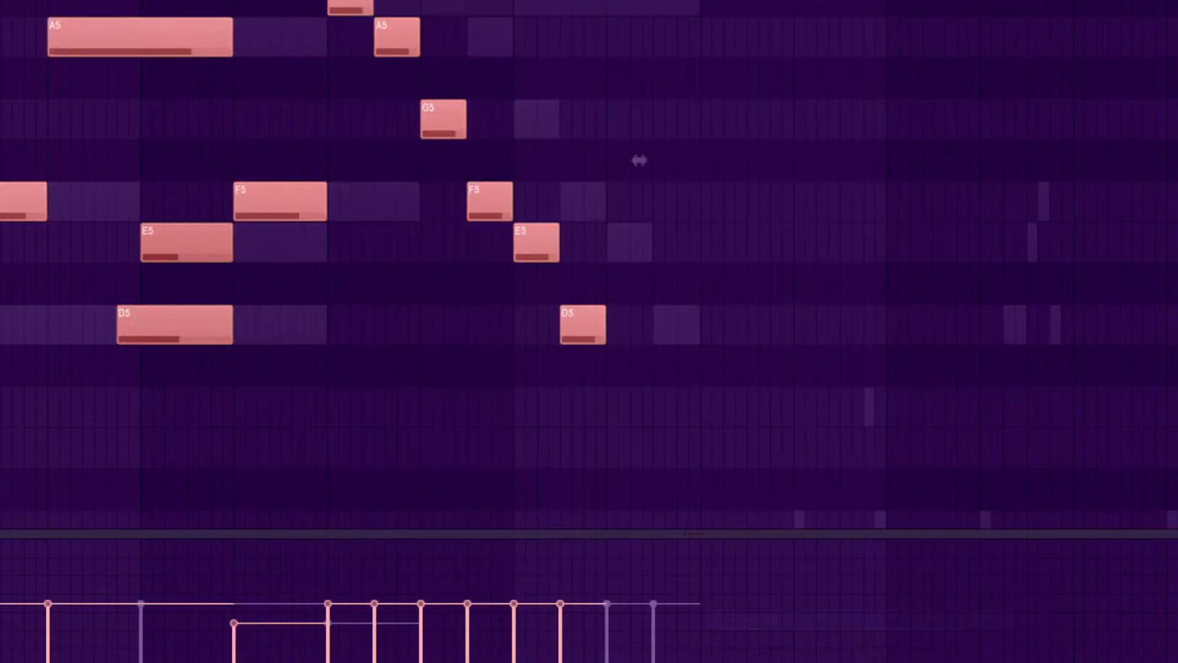
left_click_drag(639, 160, 735, 160)
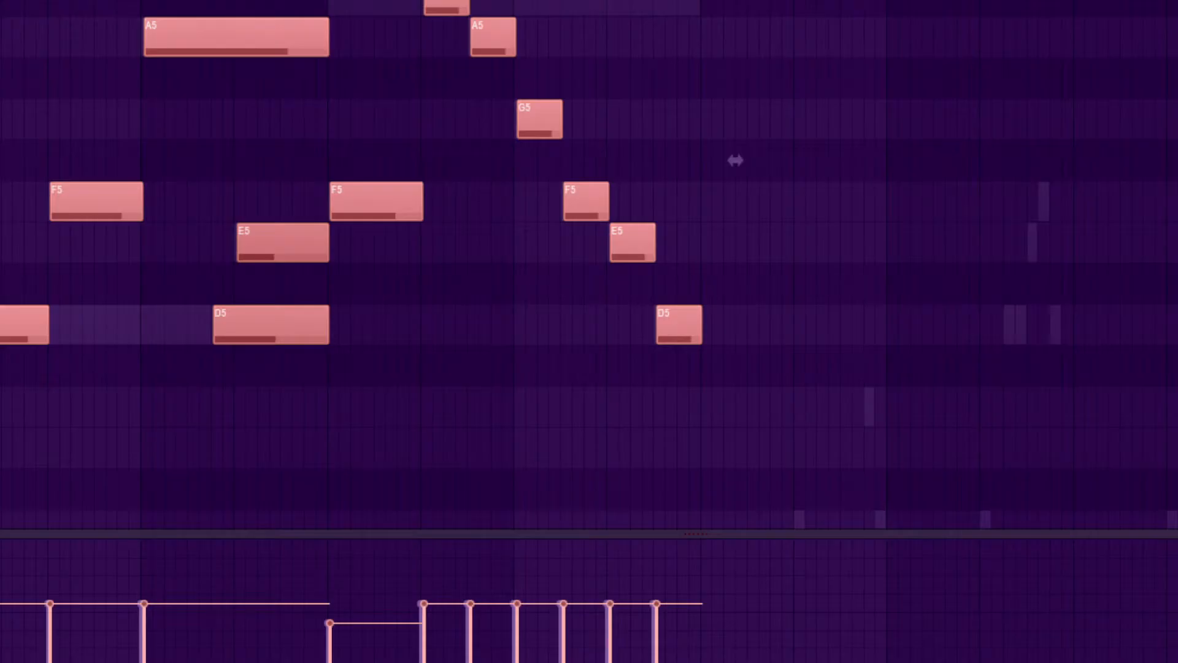
Step: Delete the old Kontakt 8 Portable channel whose notes were copied to the violin channel
key("F6")
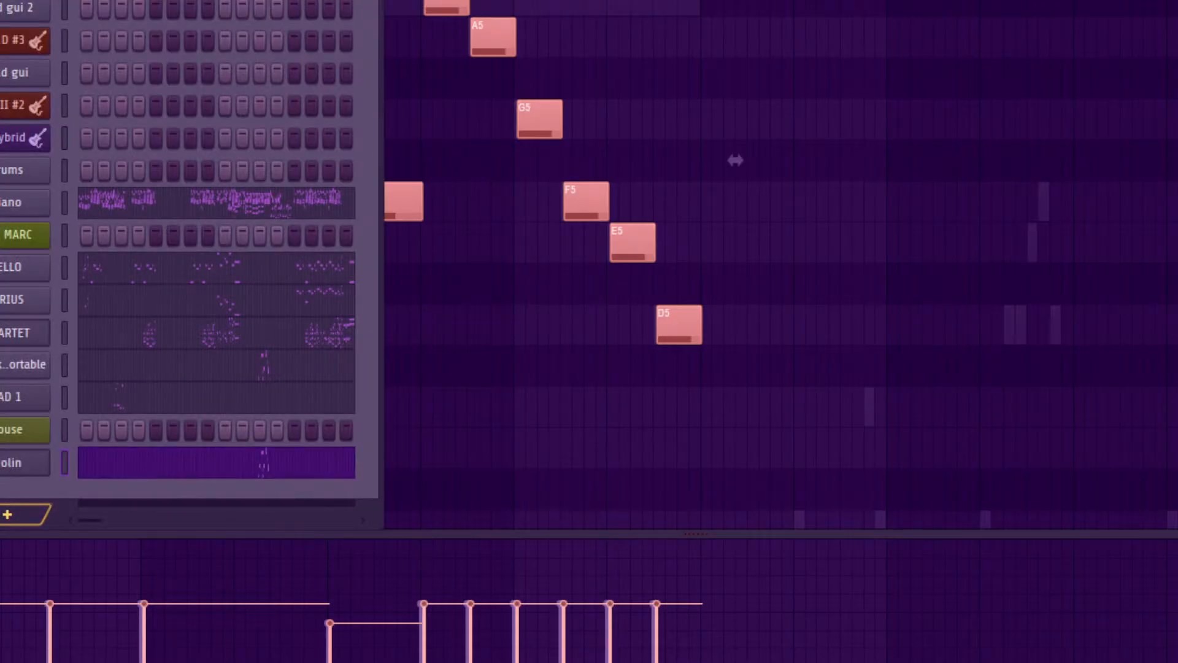
right_click(49, 354)
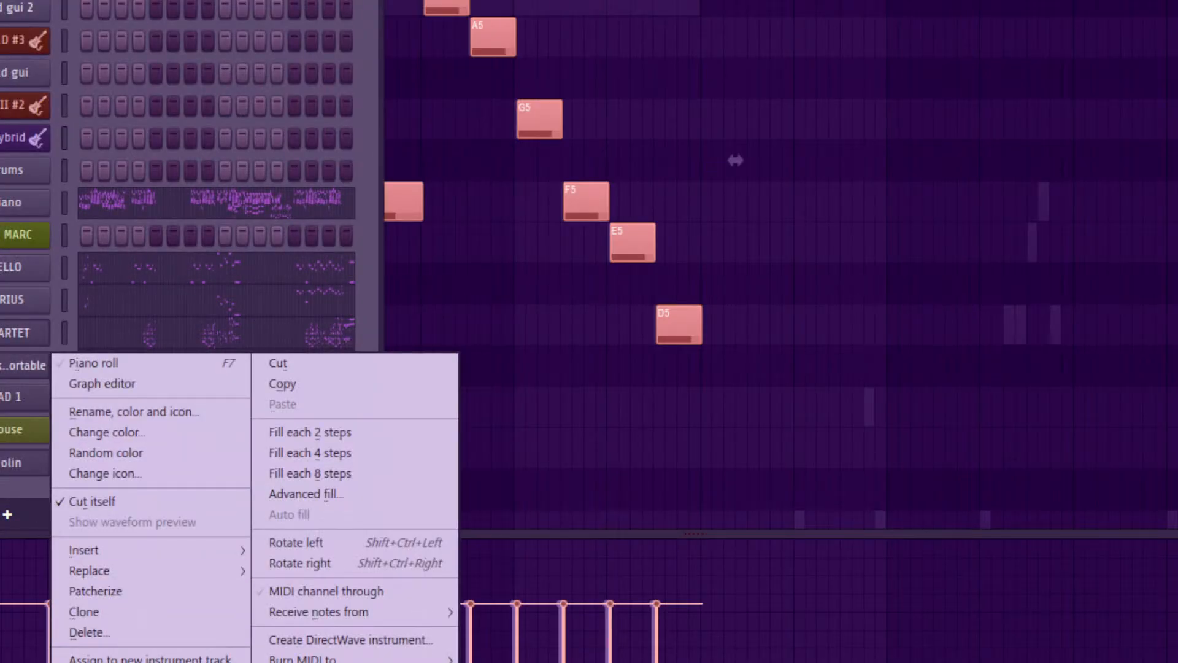
left_click(86, 632)
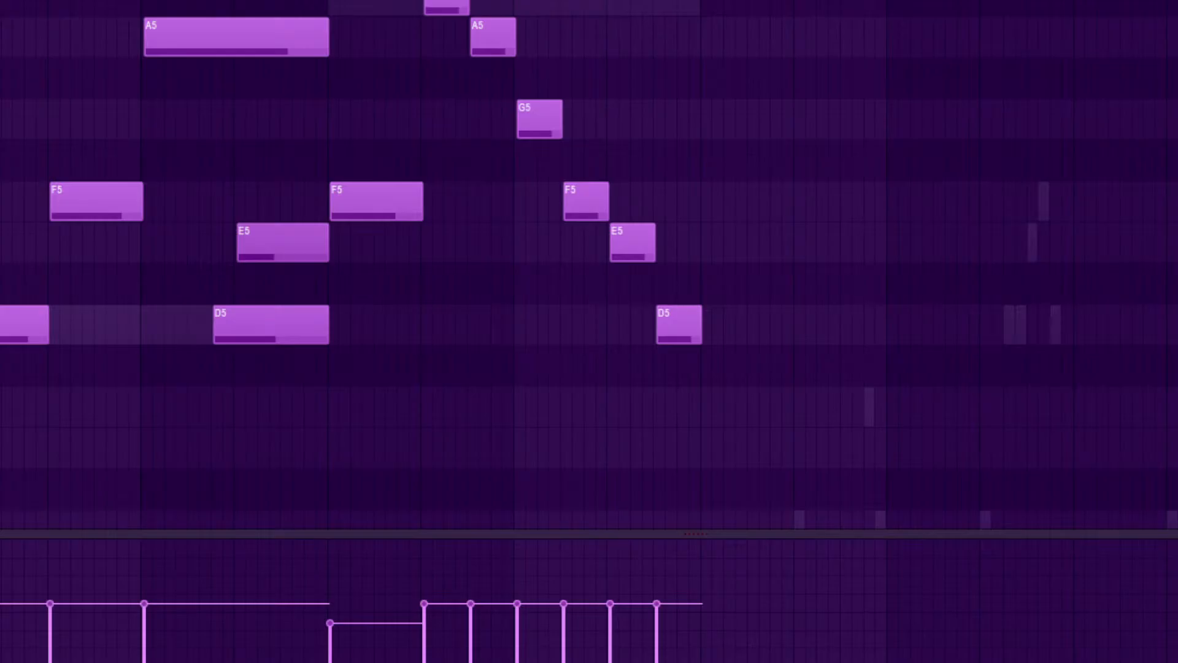
Step: Play back the violin part and shift all its notes slightly earlier
key("space")
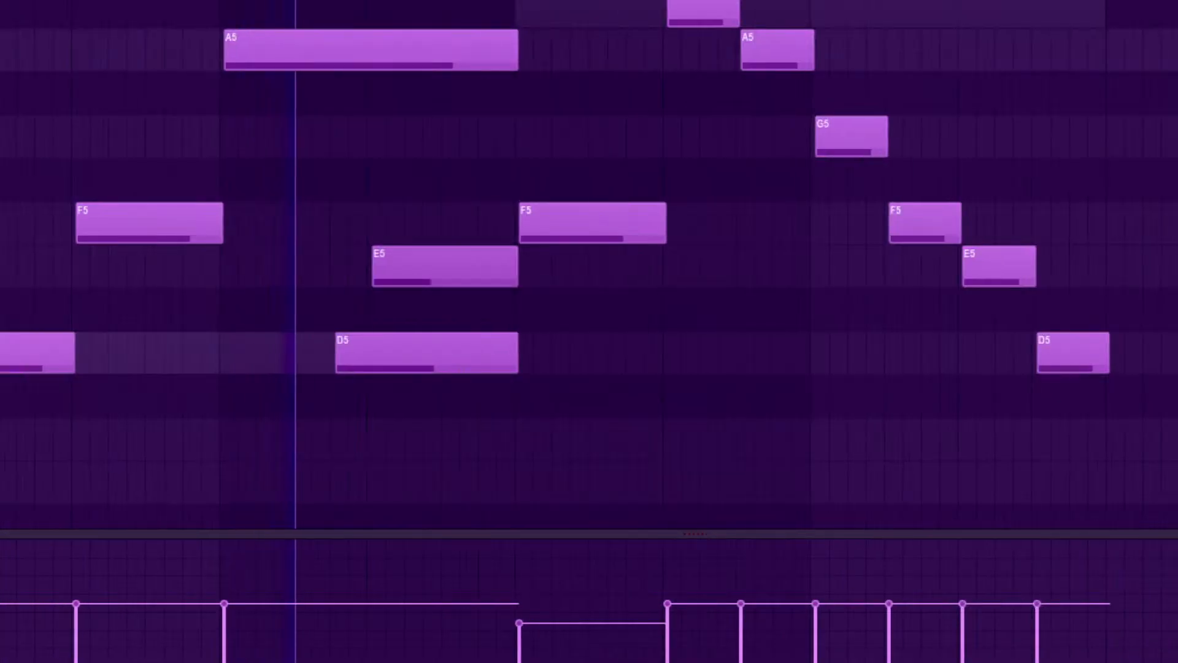
key("ctrl+a")
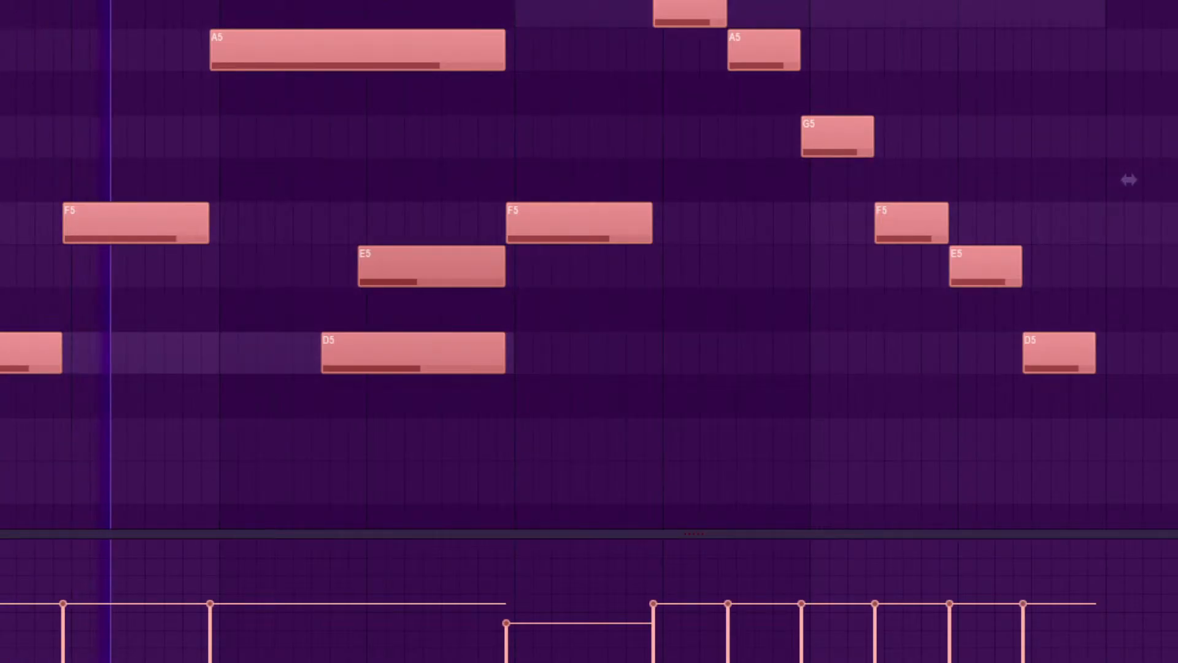
key("ctrl+d")
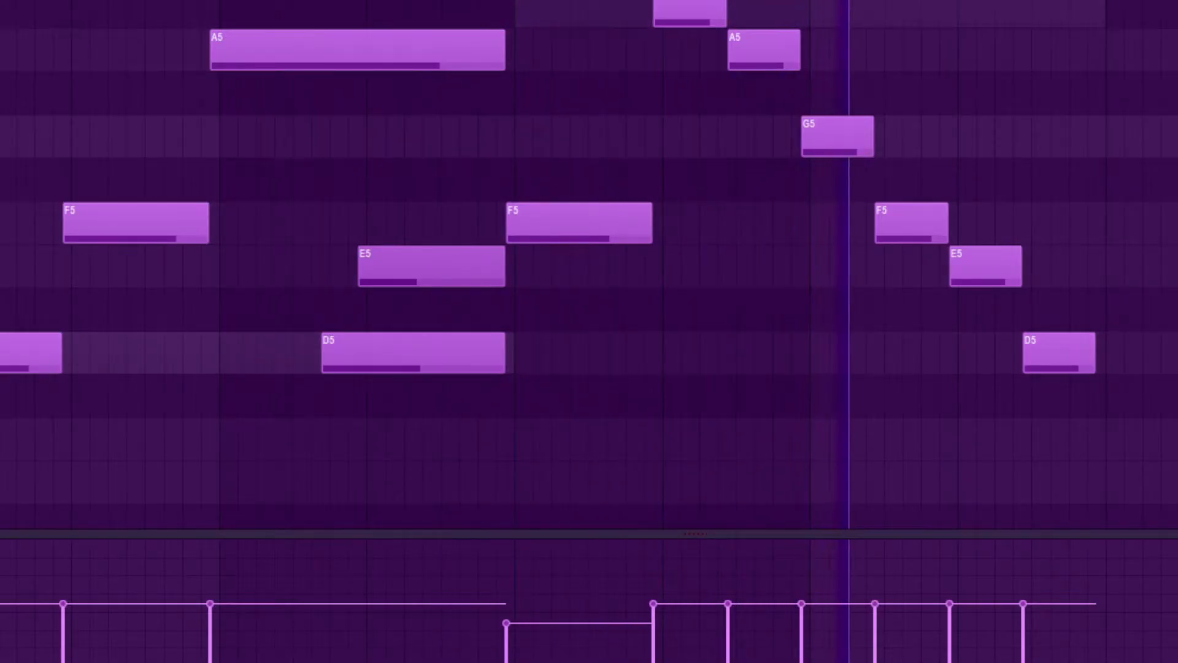
key("space")
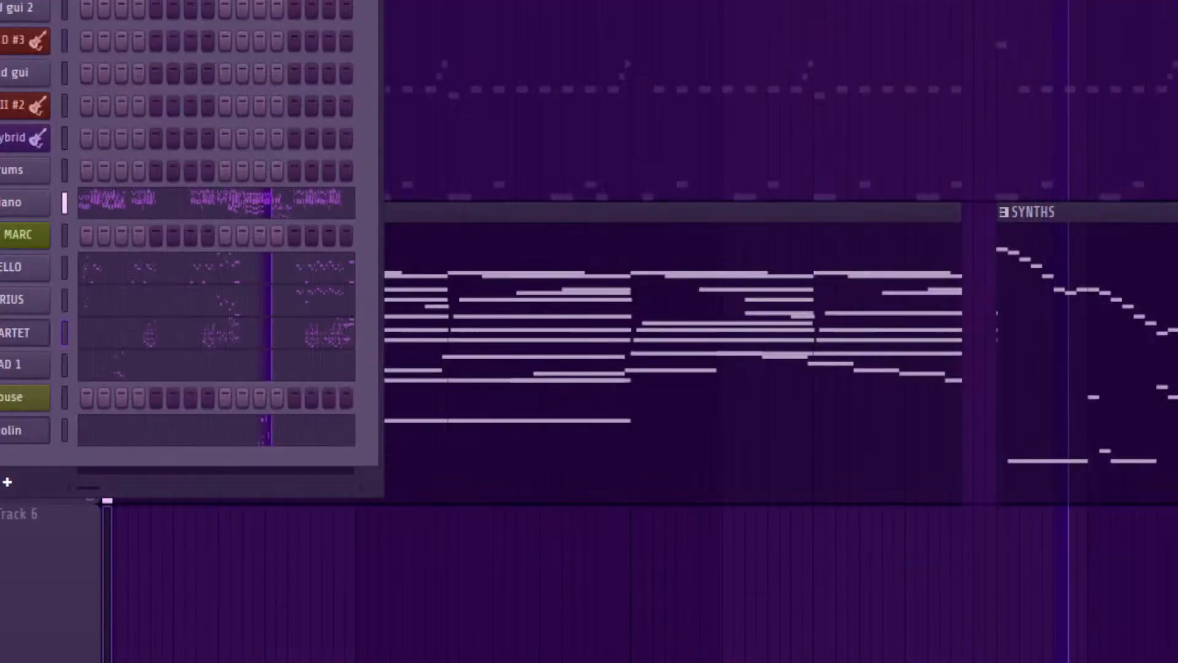
Step: Listen to the SYNTHS clips on Track 5 in the playlist, including an earlier section of the arrangement
key("F6")
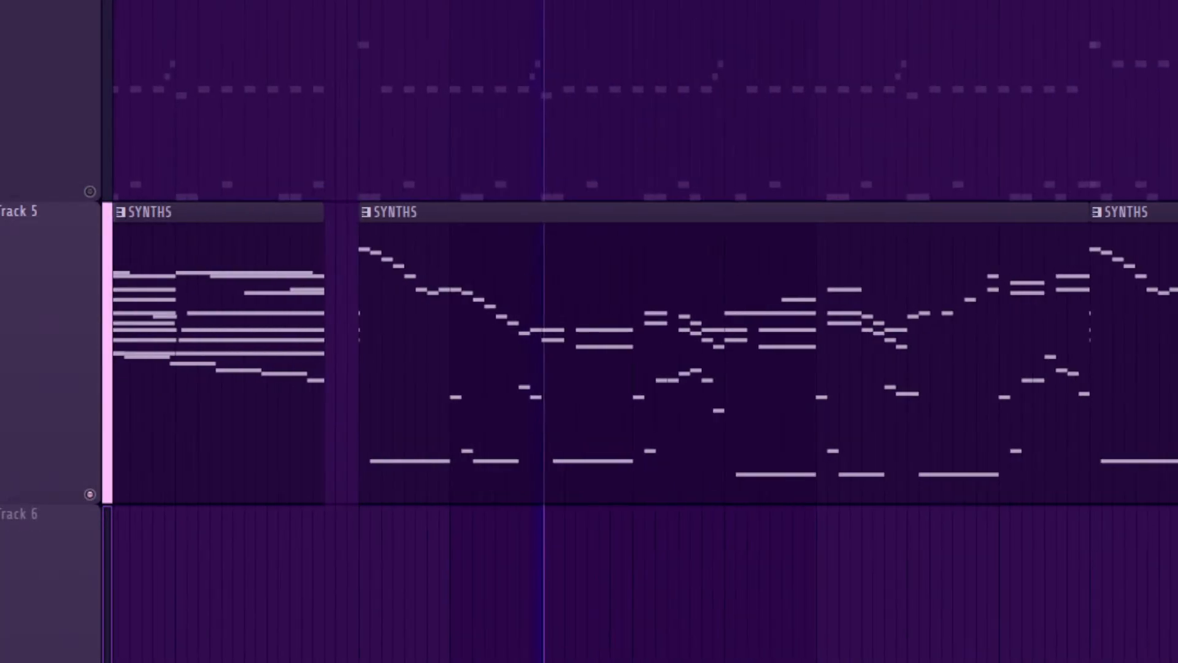
left_click_drag(246, 3, 1175, 500)
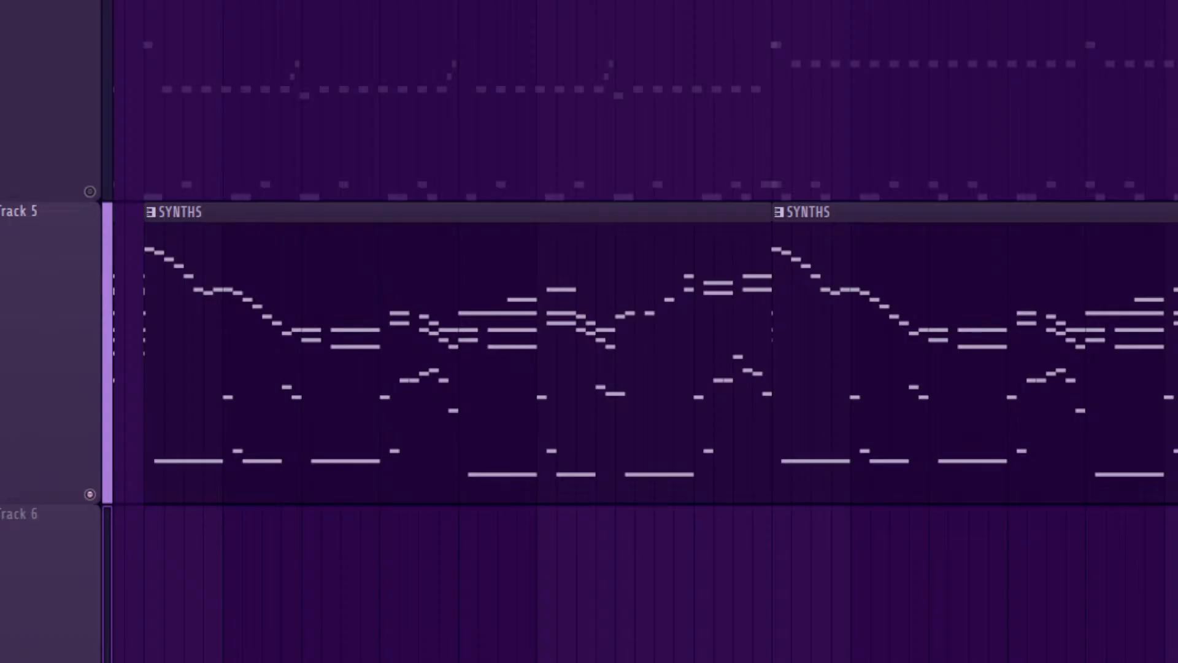
key("space")
scroll(644, 332, "left", 2)
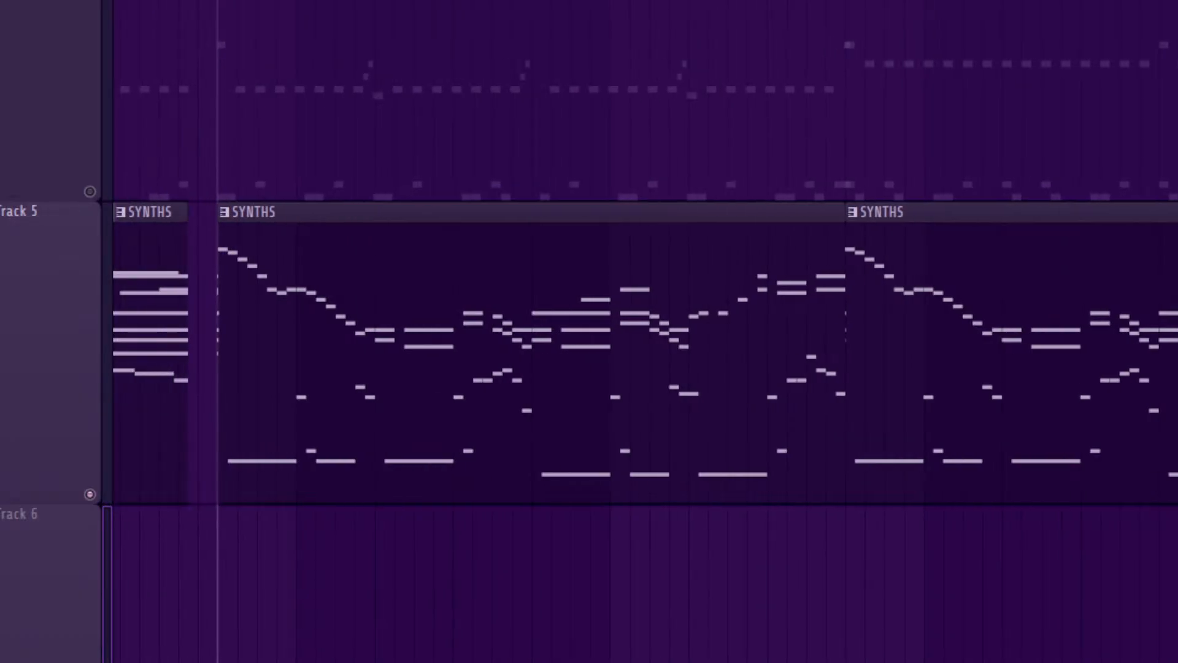
scroll(644, 332, "left", 9)
scroll(644, 331, "right", 1)
scroll(644, 332, "left", 6)
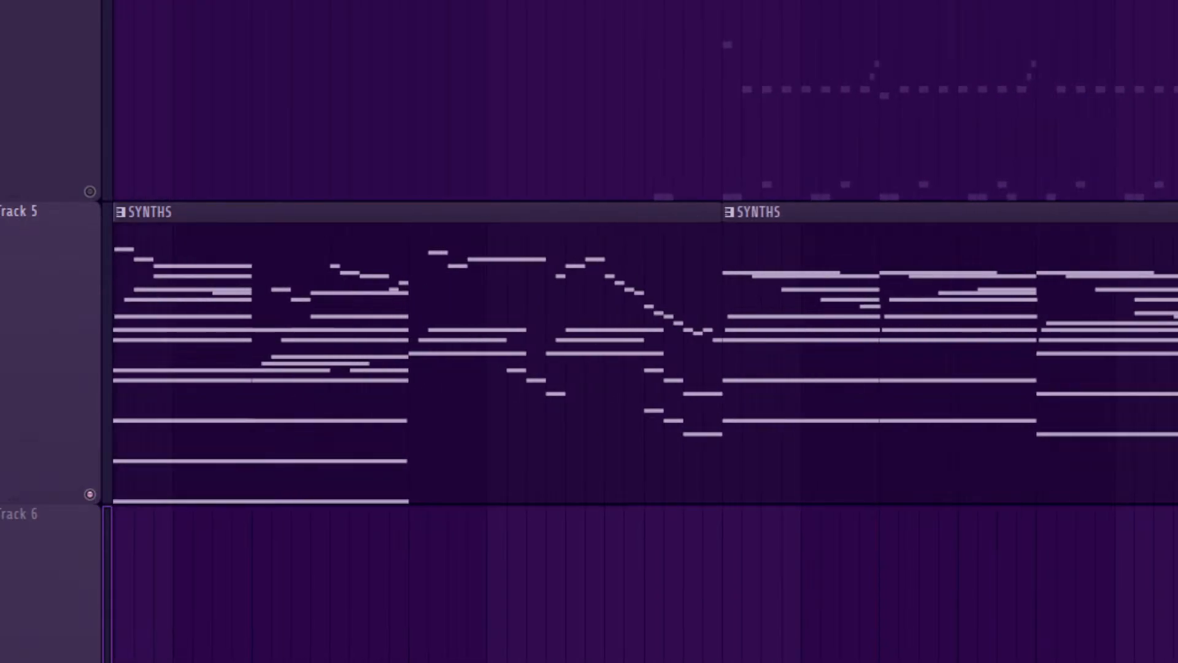
scroll(644, 331, "down", 2)
scroll(644, 332, "right", 3)
left_click(157, 2)
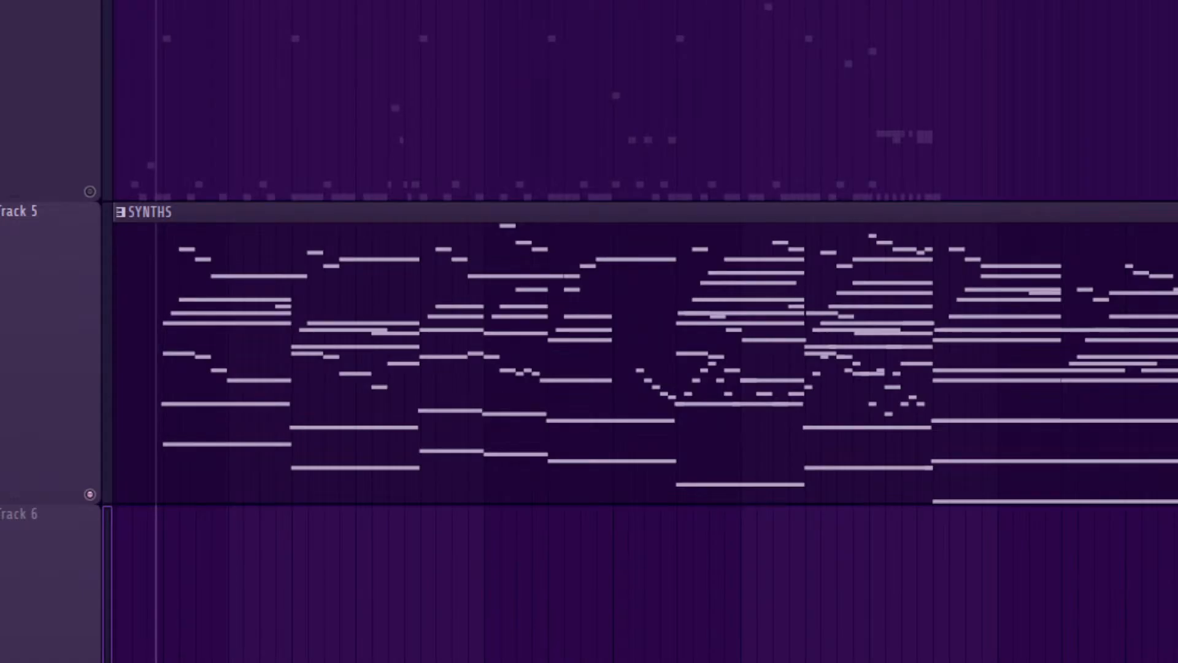
key("space")
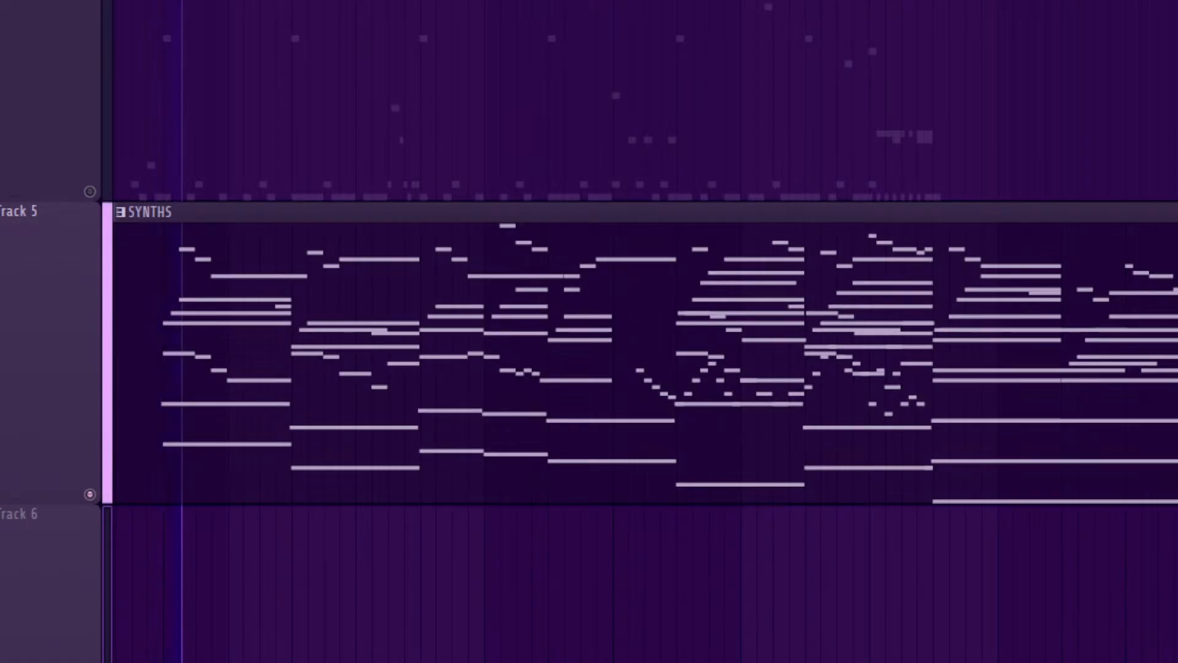
Step: Replace the QUARTET channel's instrument with Play
key("F6")
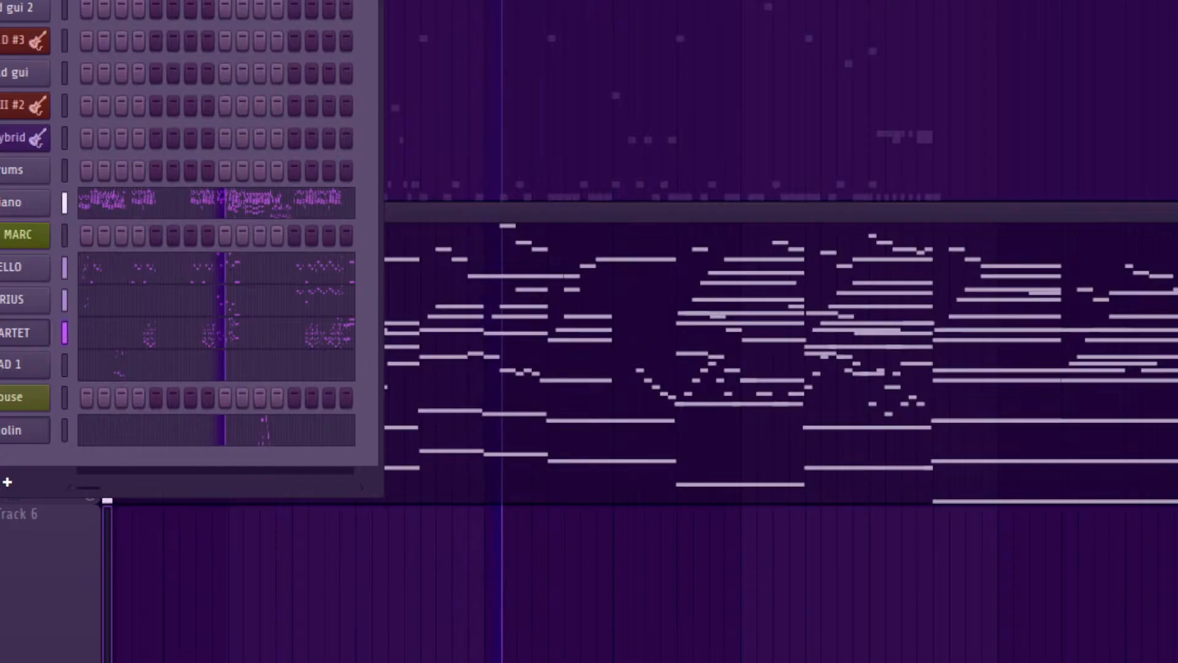
right_click(51, 322)
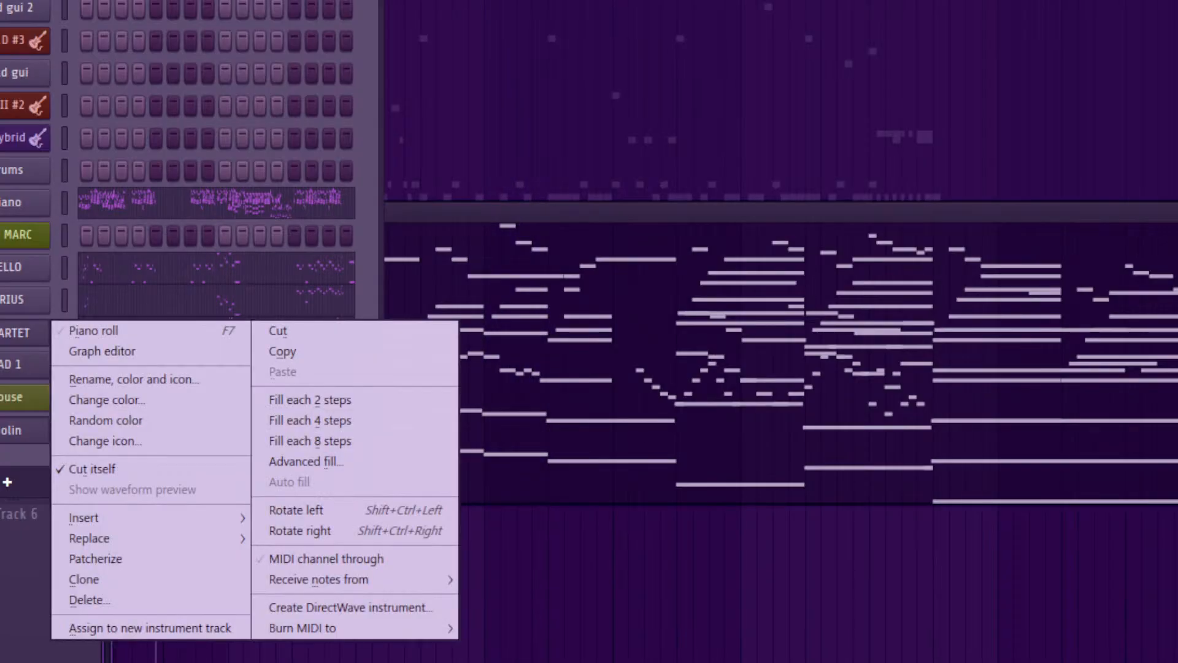
mouse_move(89, 538)
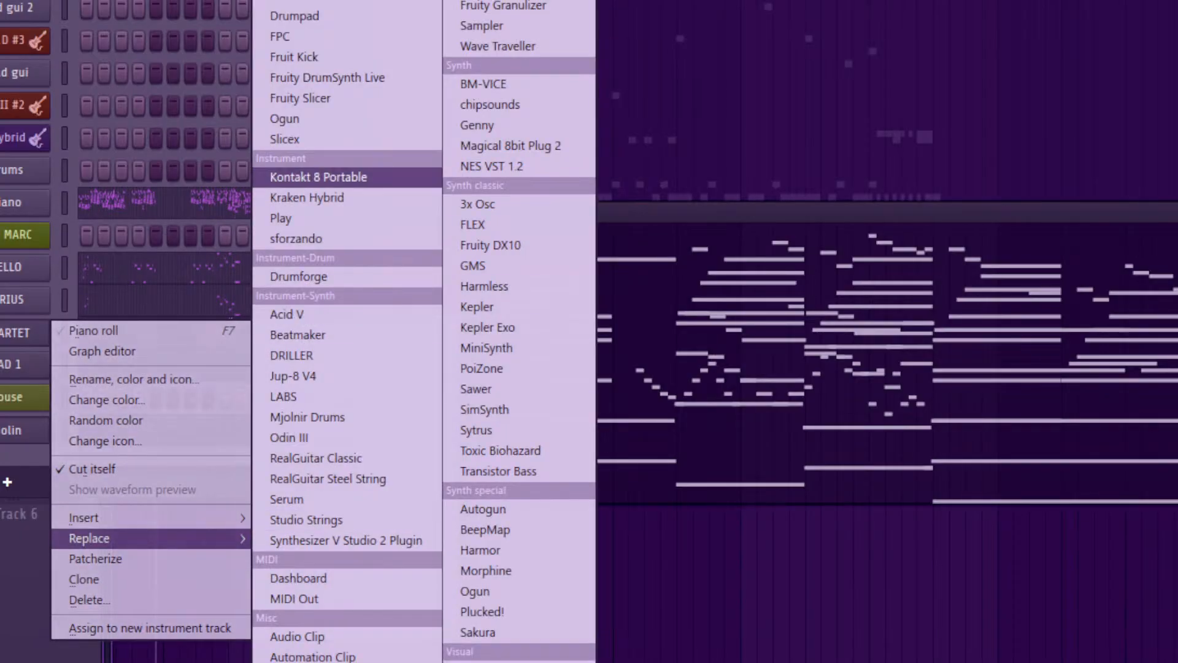
left_click(280, 218)
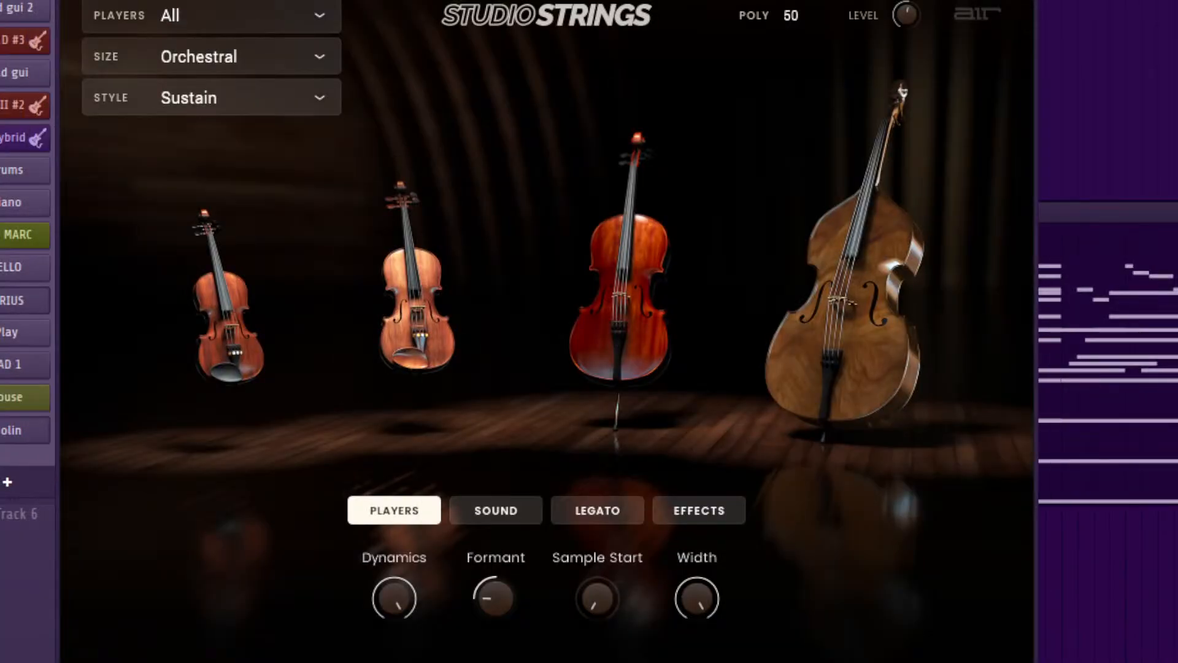
Step: Check the Studio Strings plugin on the SIRIUS channel along with its wrapper settings, and close it
left_click_drag(184, 1, 126, 32)
left_click(37, 1)
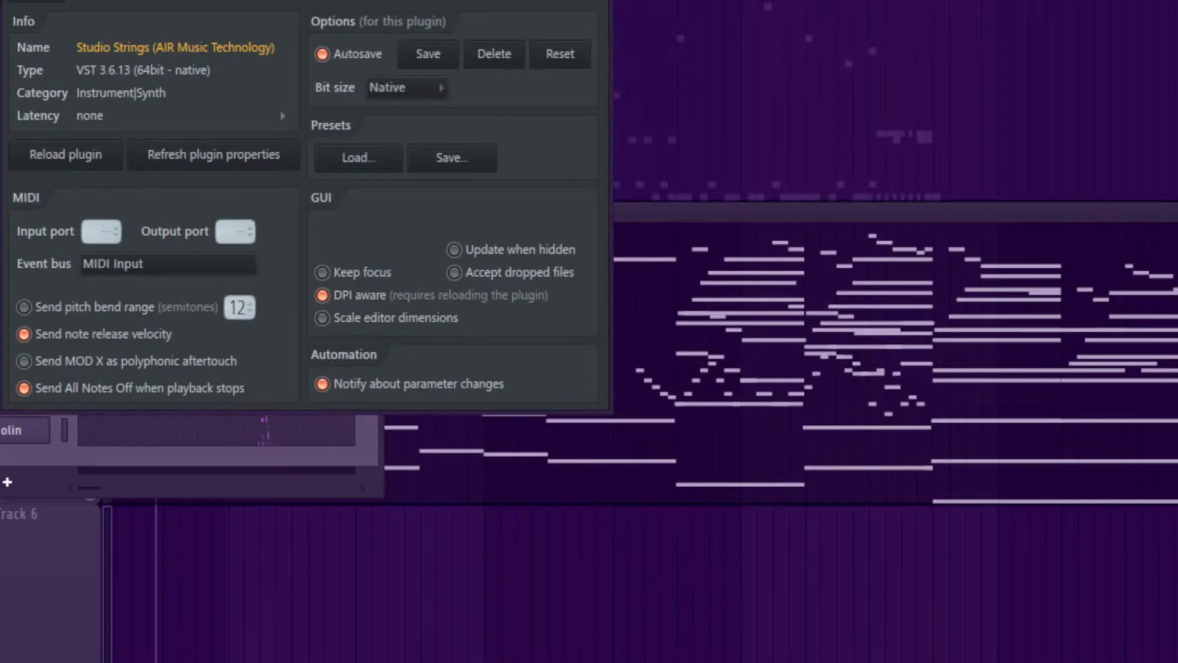
left_click(37, 1)
key("Escape")
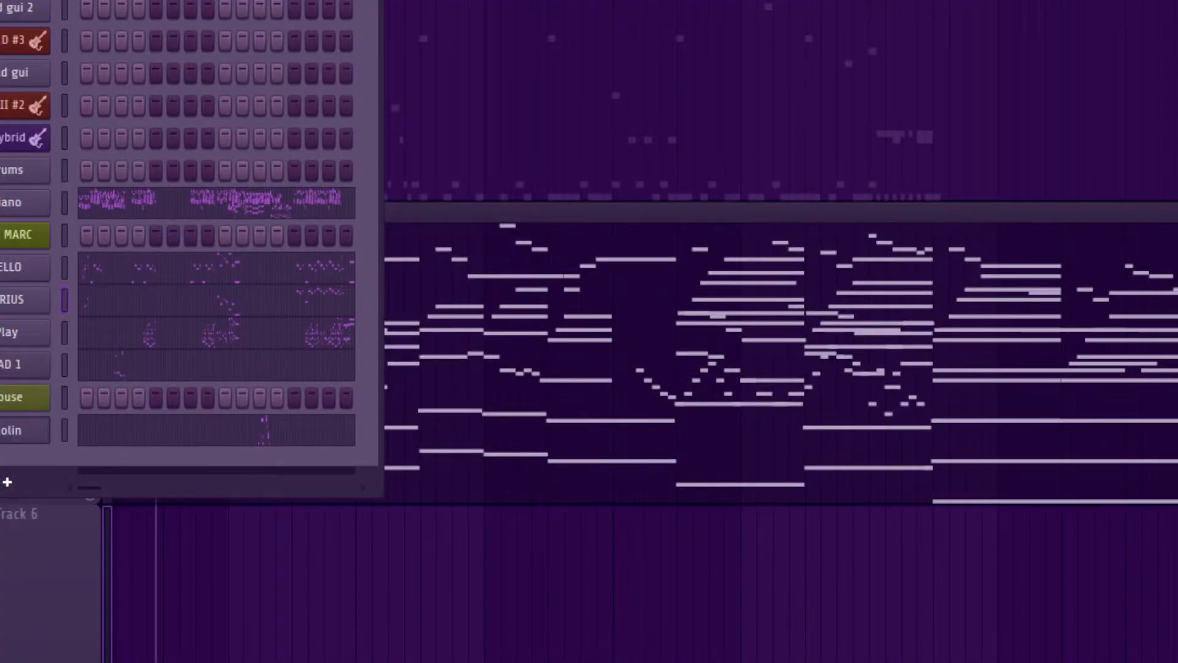
left_click(14, 300)
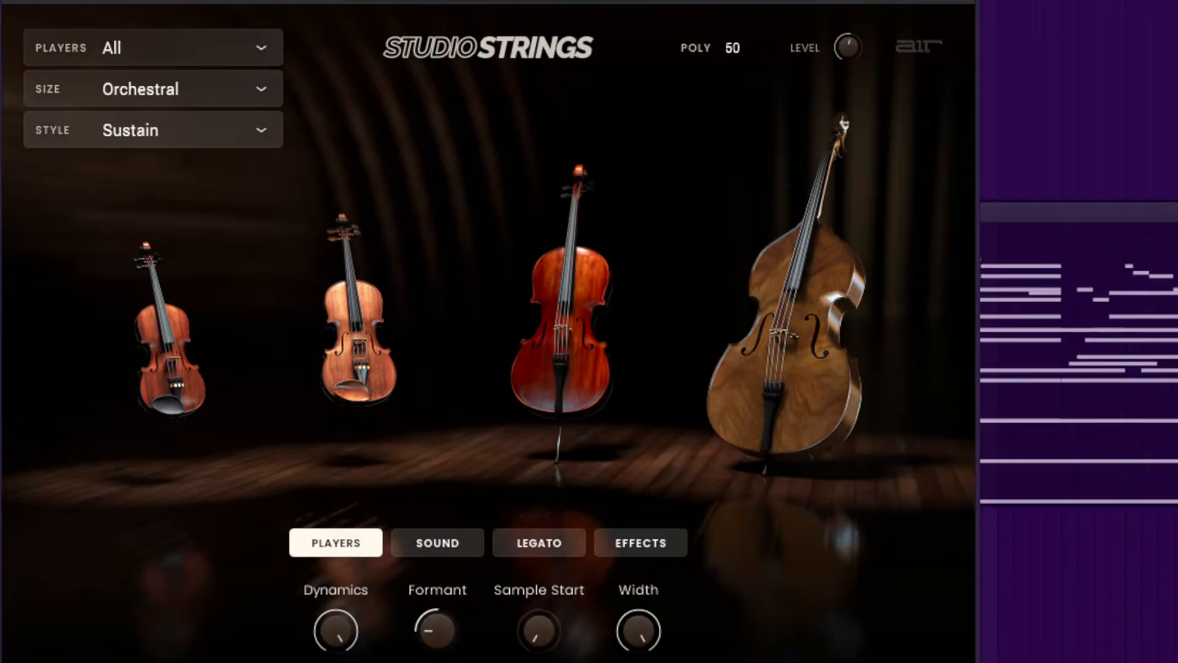
key("Escape")
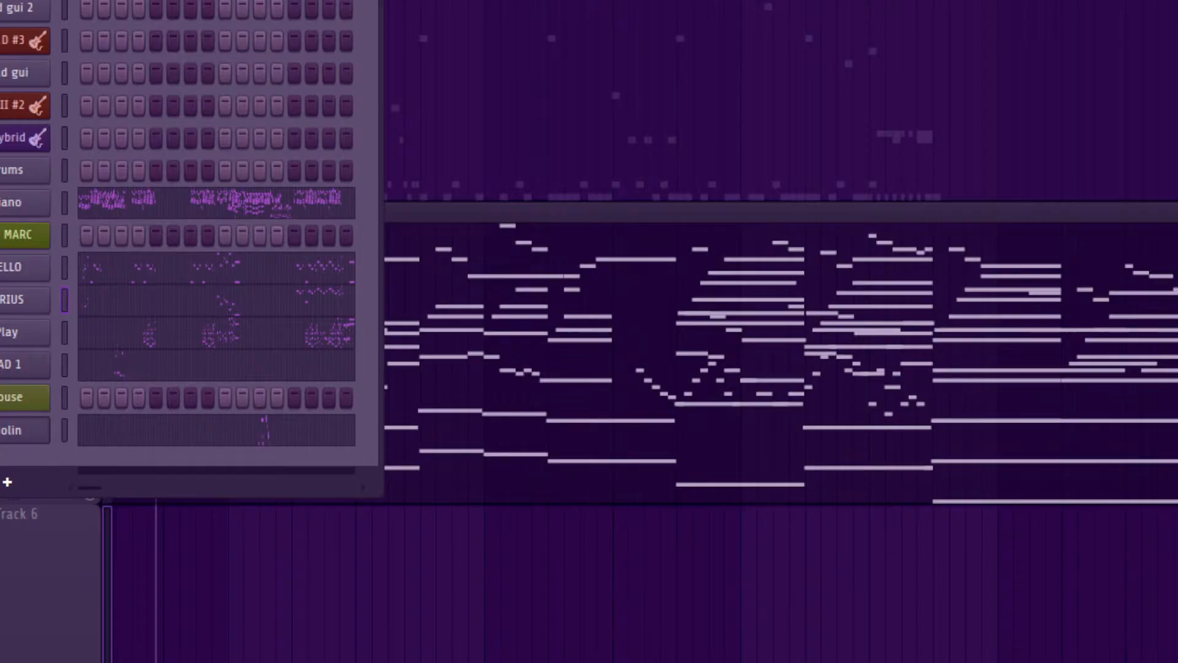
key("Return")
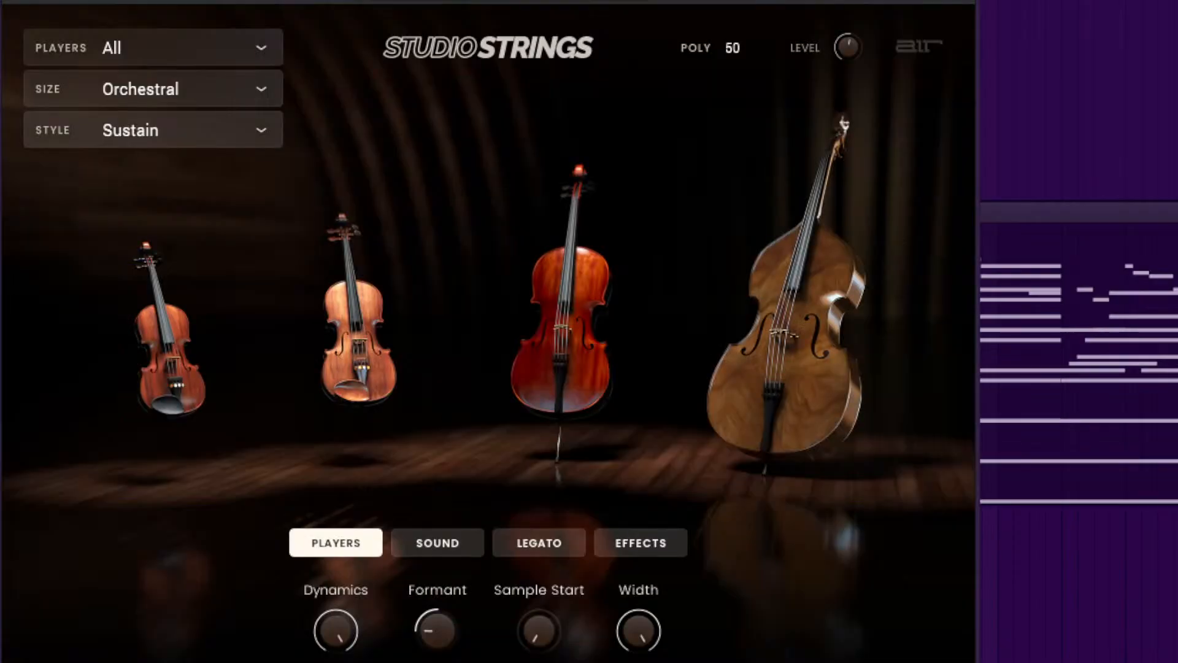
key("Escape")
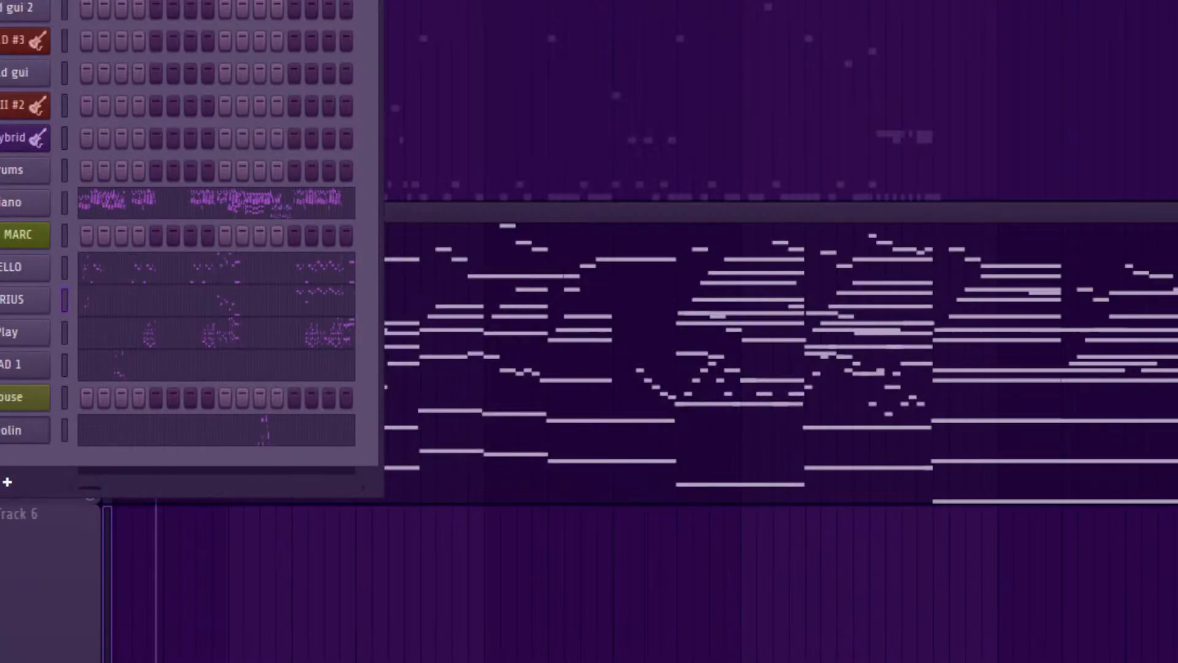
Step: Load the 11V QLeg patch from EW Goliath's 11 Violins long articulations into the Play channel
left_click(22, 332)
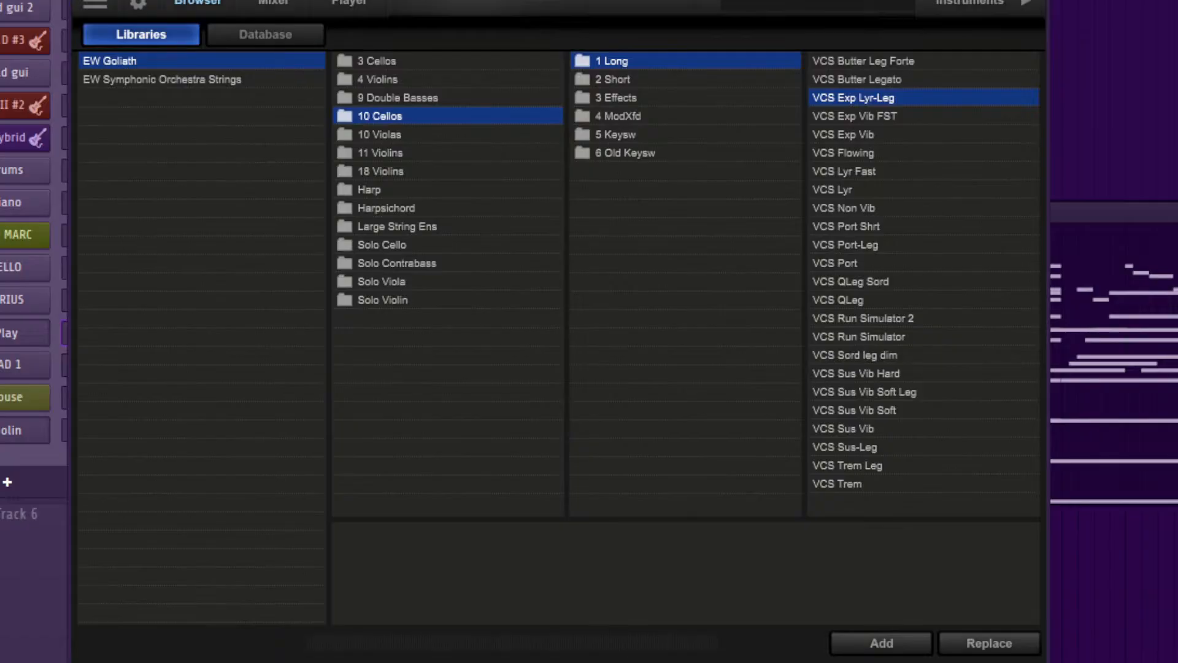
left_click_drag(552, 6, 357, 0)
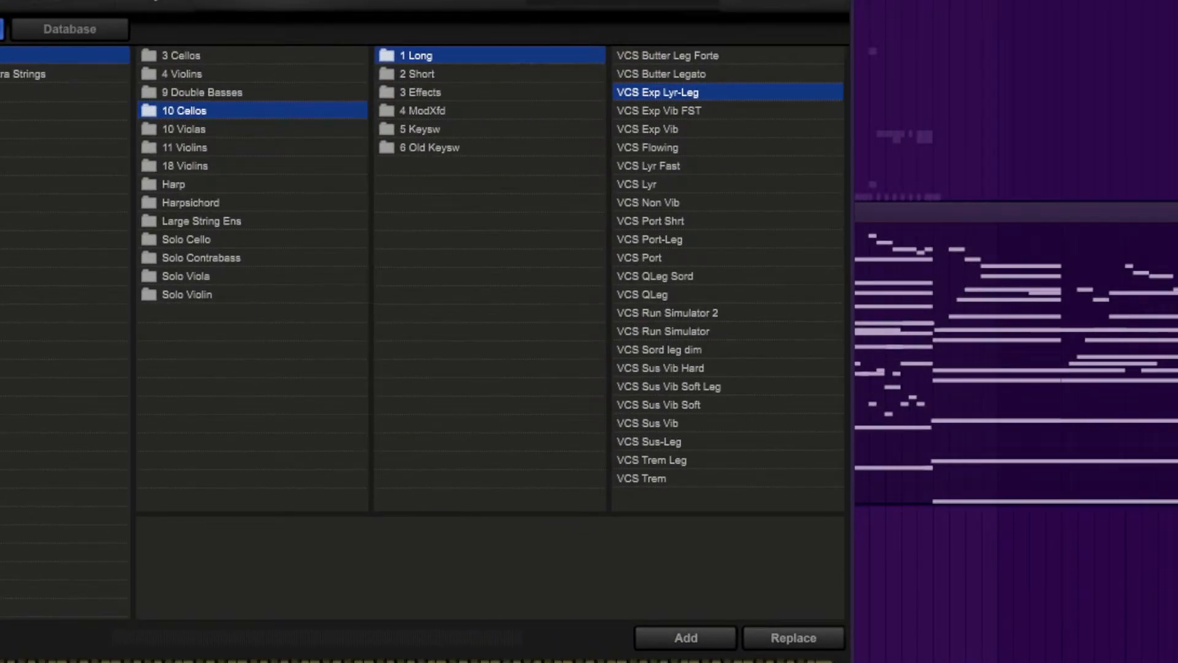
left_click(184, 129)
left_click(422, 147)
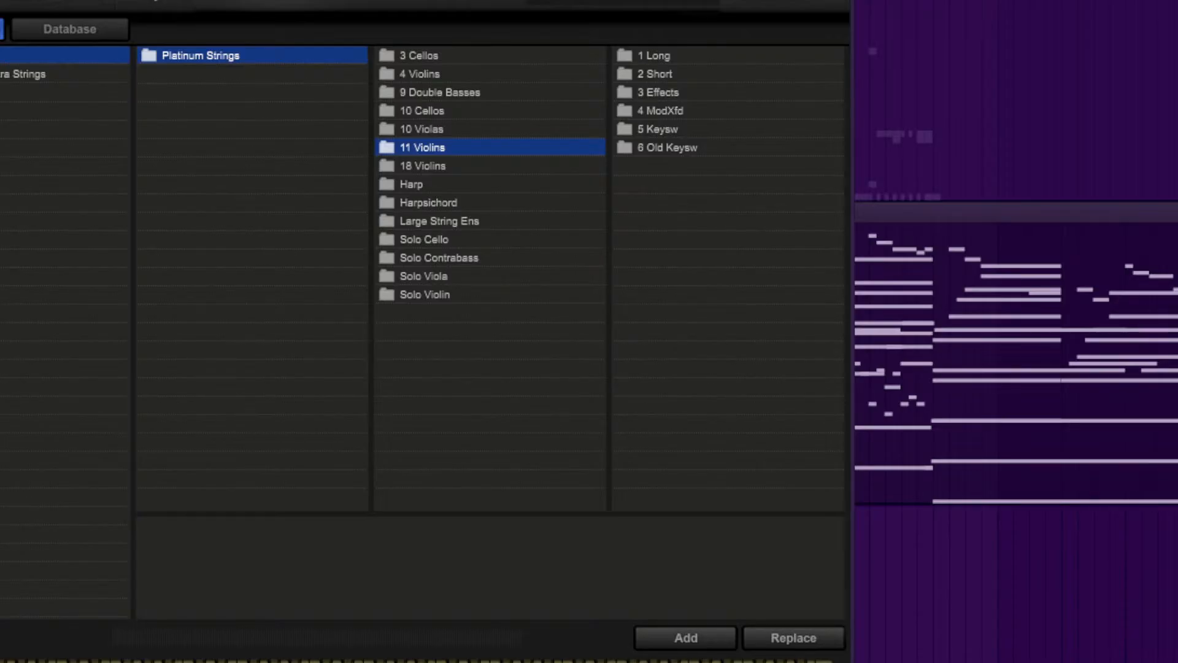
left_click(654, 56)
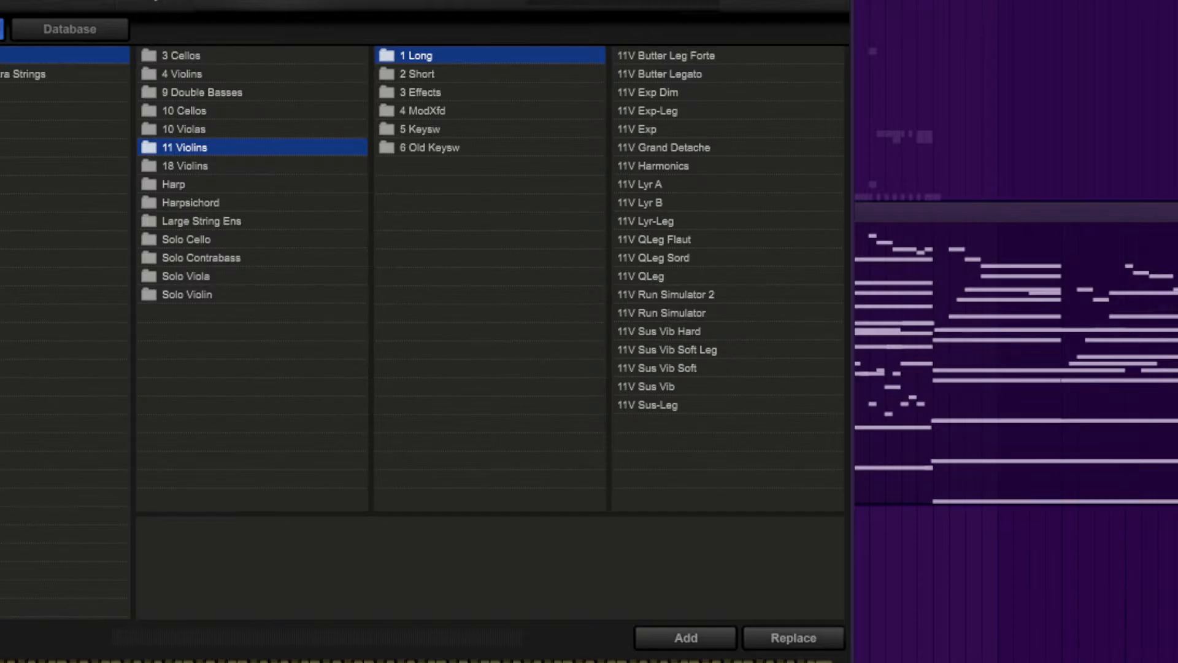
double_click(641, 276)
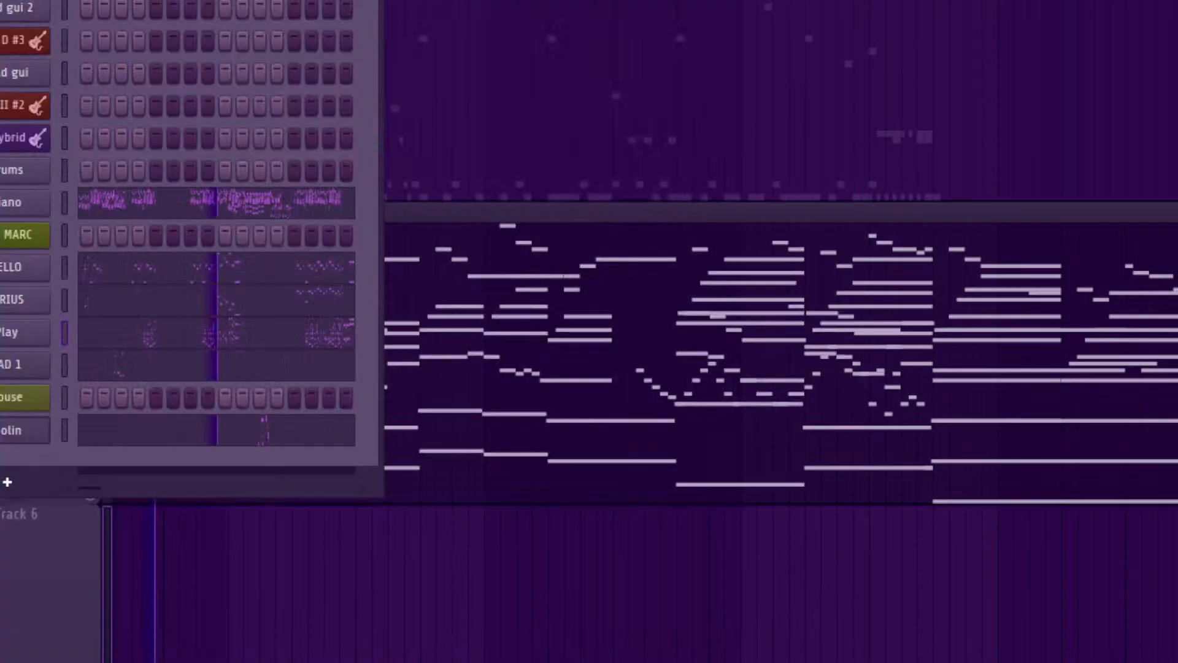
Step: Rename the Play channel as QUARTET
right_click(19, 332)
left_click(132, 379)
type("QUARTET")
key("Return")
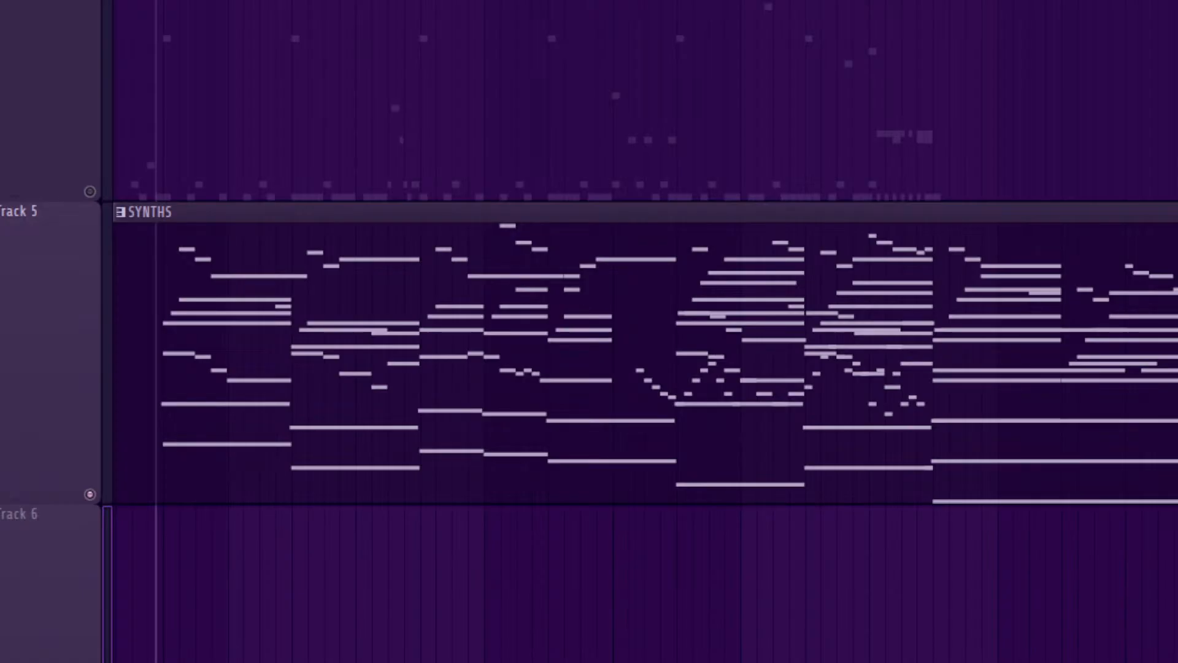
Step: Check the instrument loaded on the violin channel and close its plugin window
key("F6")
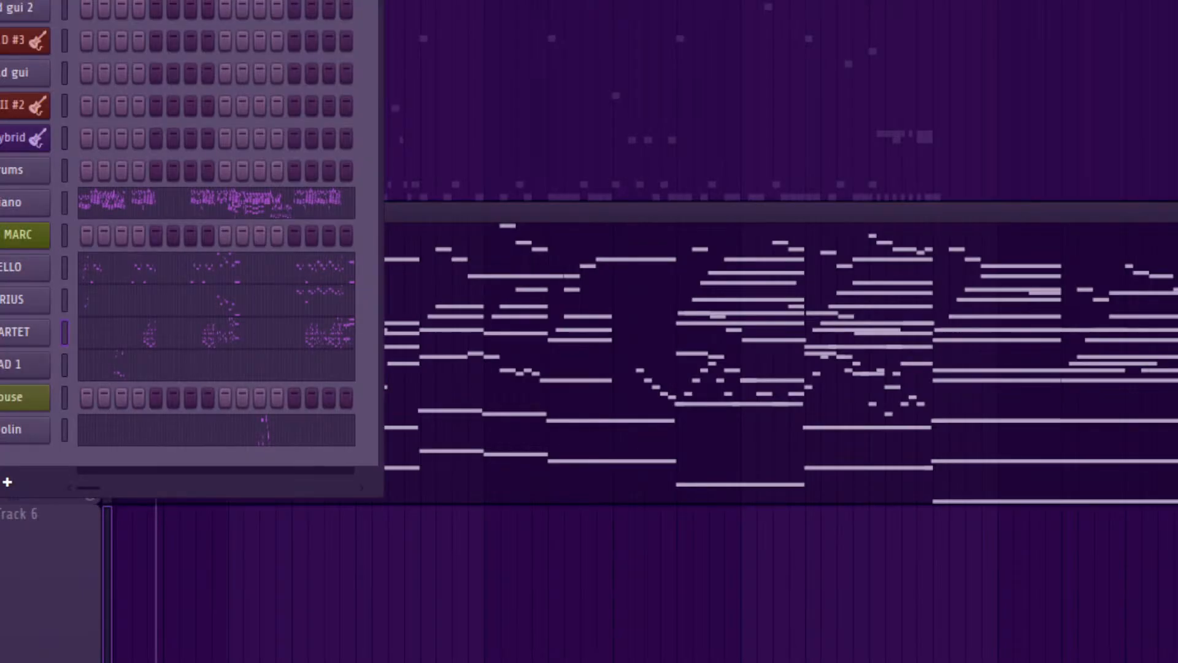
left_click(19, 430)
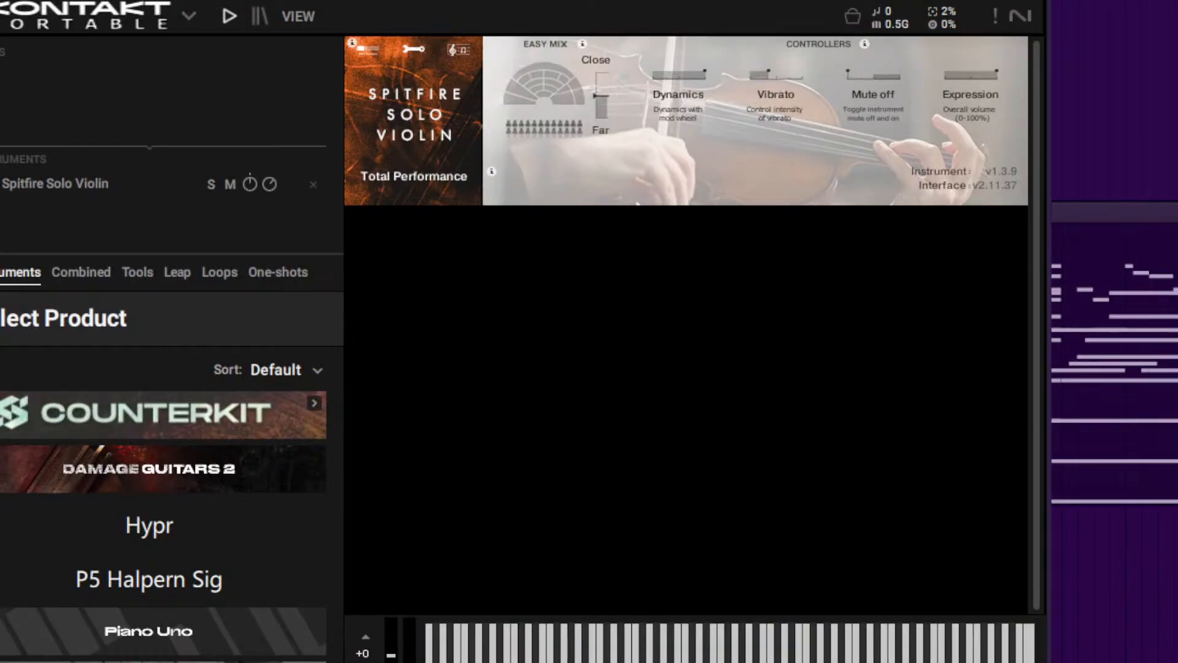
left_click(1036, 2)
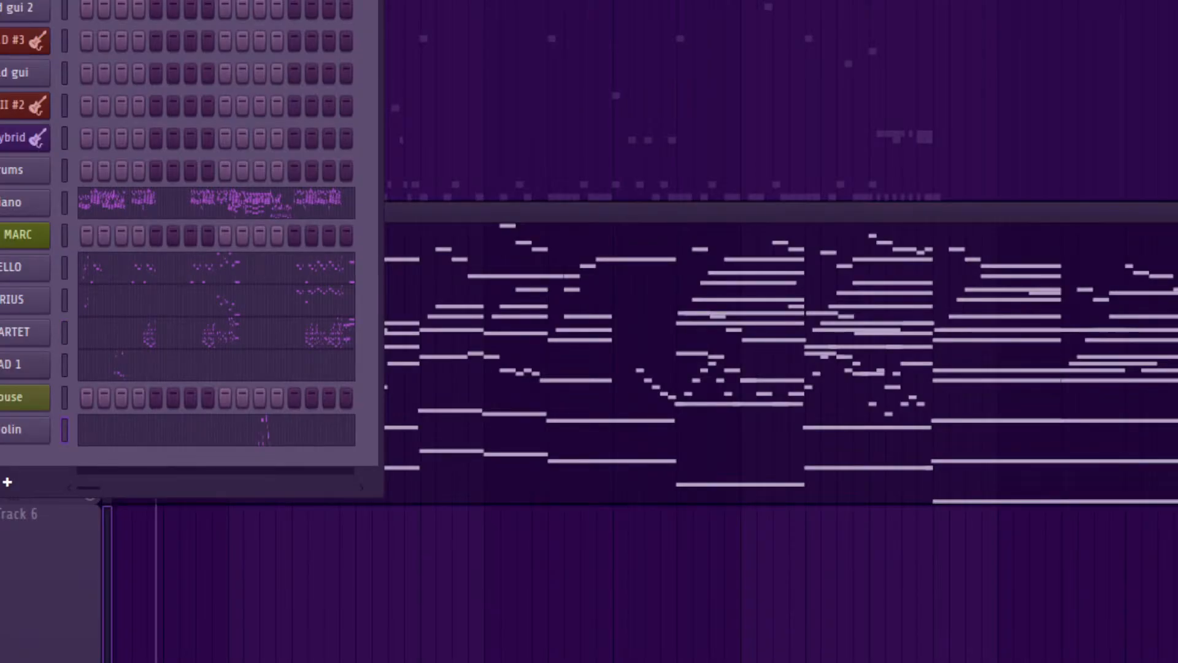
Step: Check the violin's mixer track, play back the SYNTHS clip and watch which channels sound
key("F6")
key("space")
key("F9")
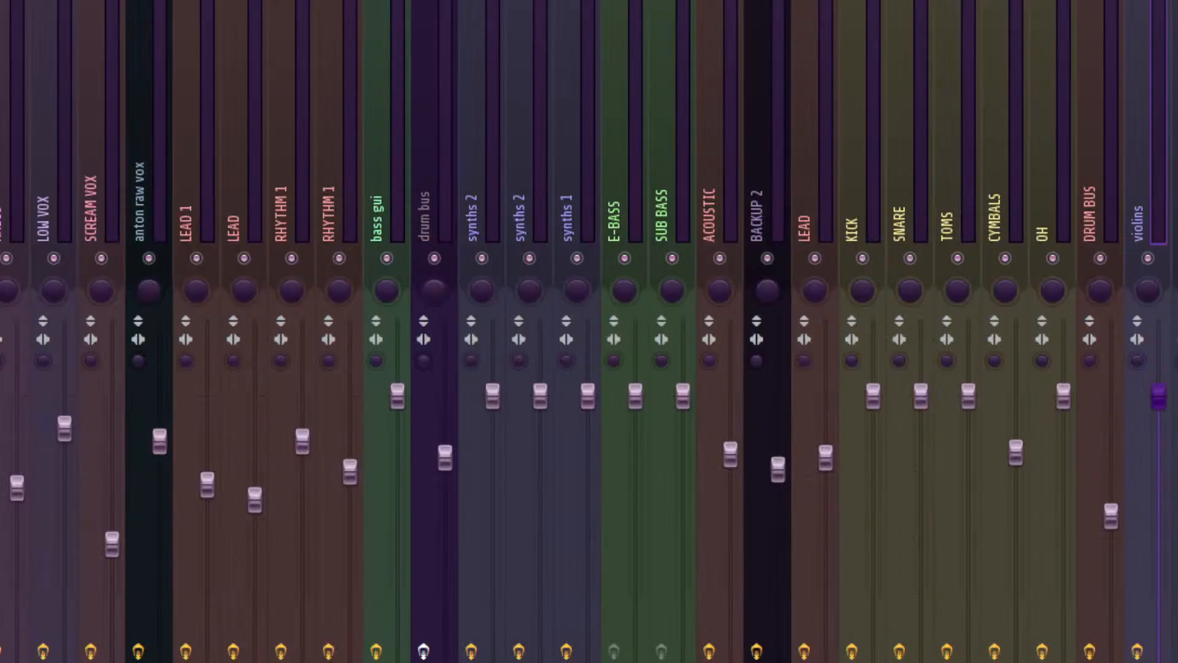
key("F6")
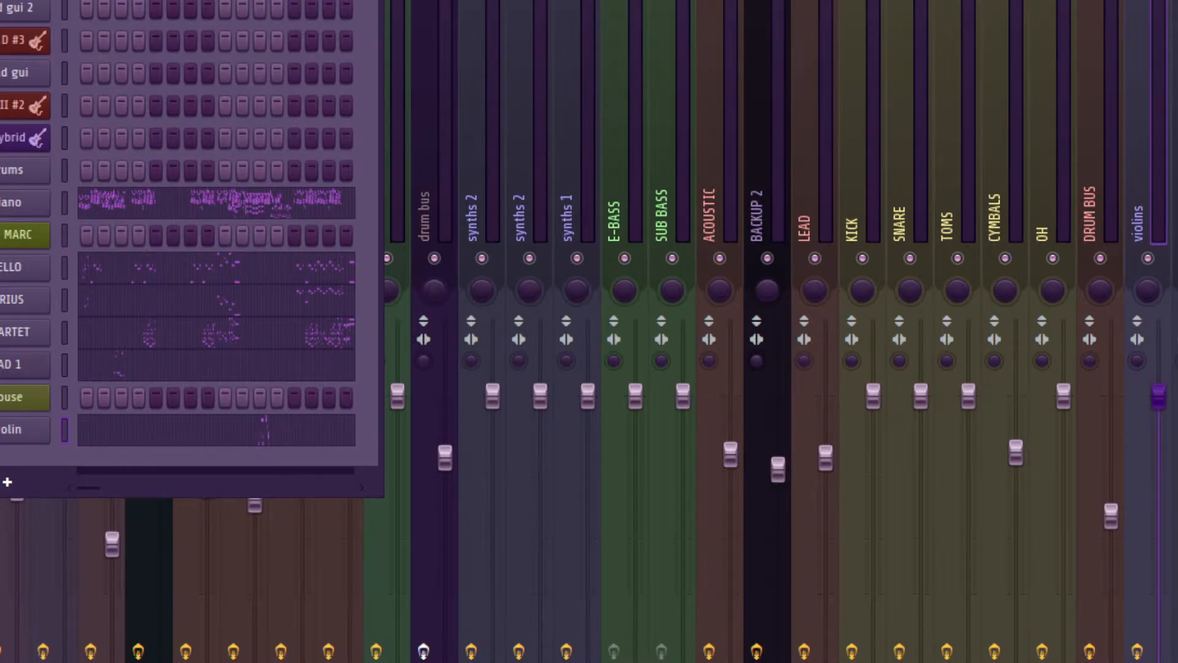
key("F6")
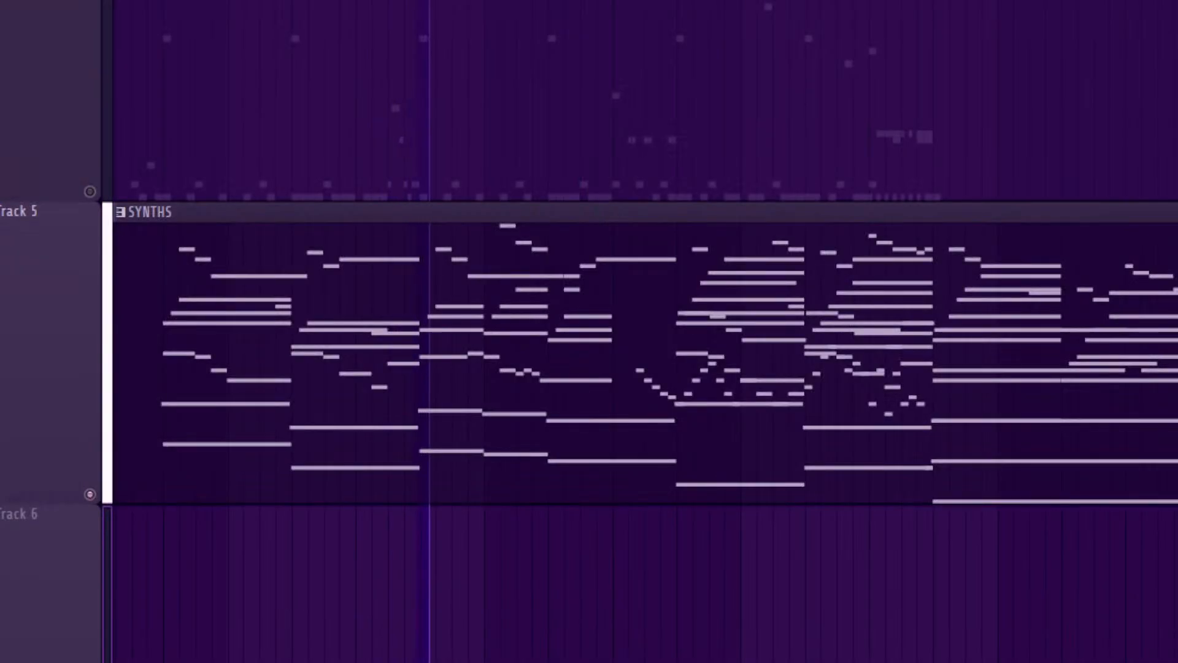
key("F6")
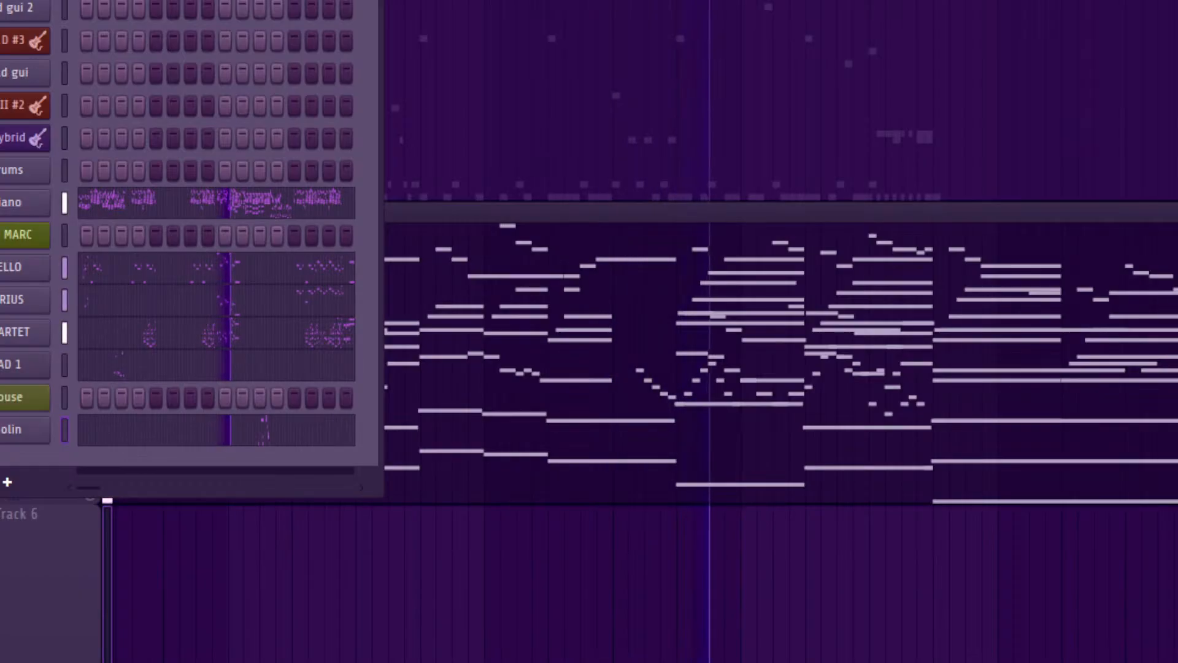
key("F6")
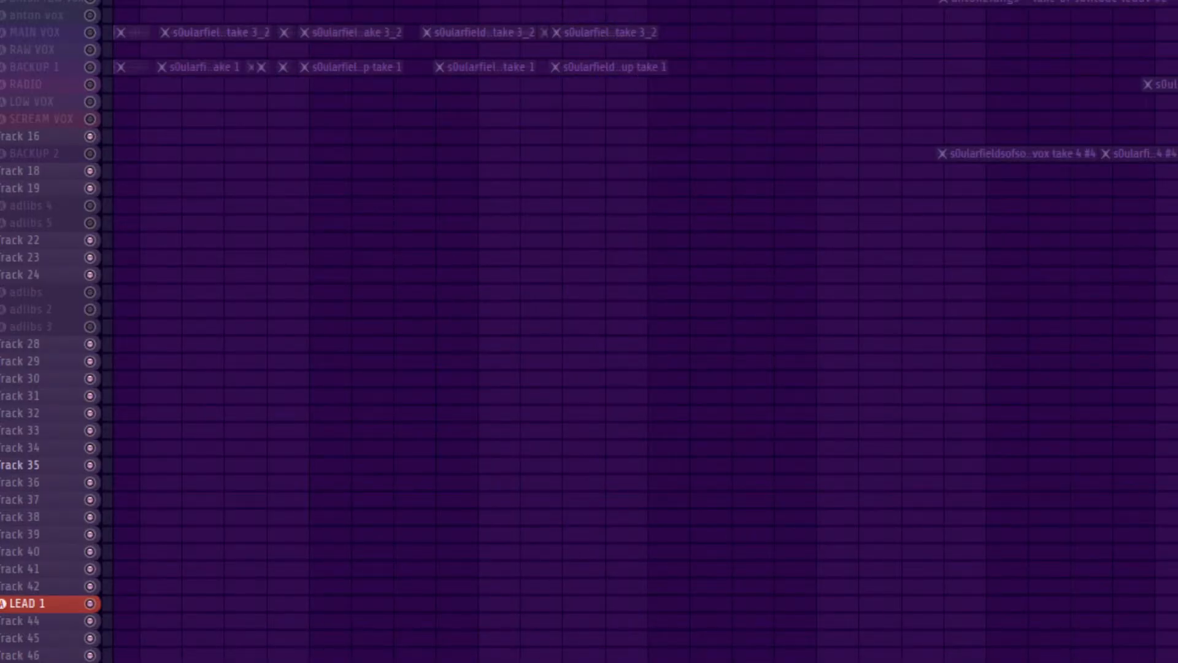
Step: Look over the vocal tracks in the playlist and reposition the channel rack so full channel names are visible
scroll(644, 332, "left", 1)
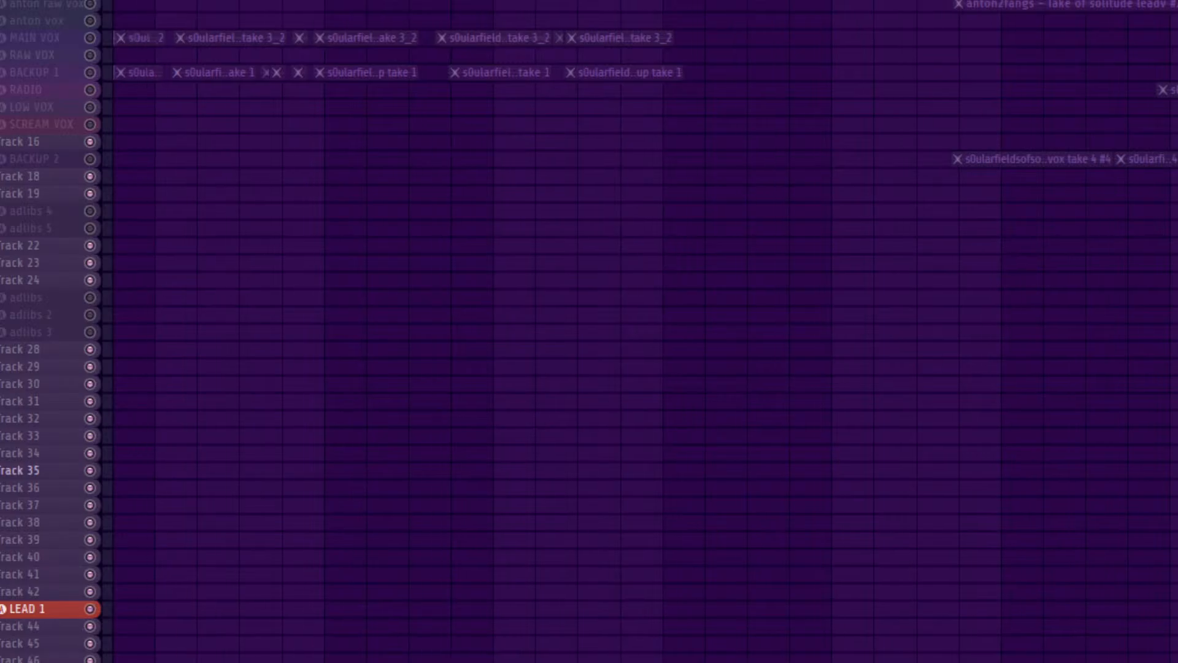
left_click_drag(121, 1, 770, 84)
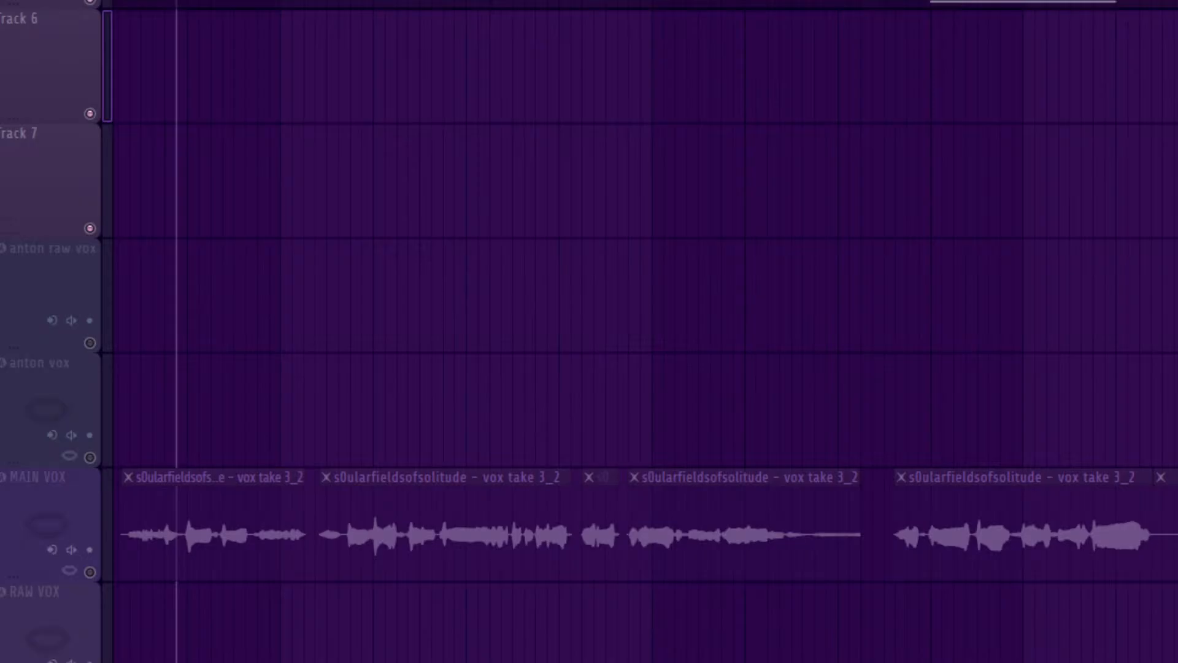
key("F6")
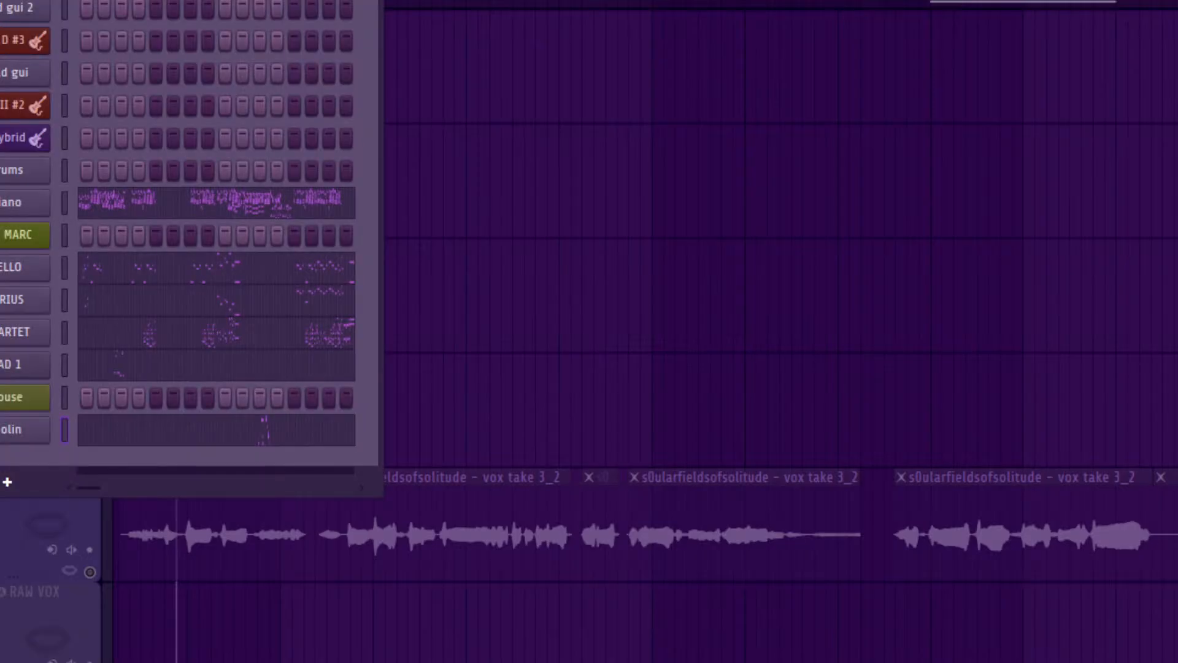
left_click_drag(117, 0, 207, 0)
key("F6")
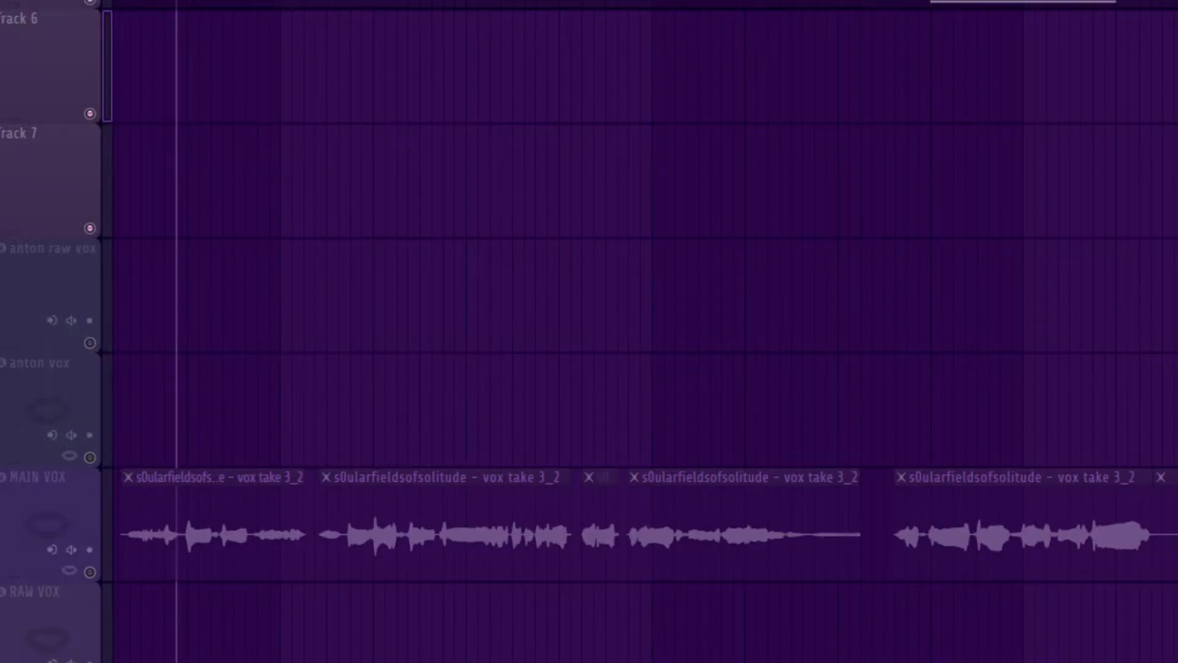
Step: Unmute the LEAD track holding the slaying lead guitar clip and play back that section
scroll(589, 332, "down", 15)
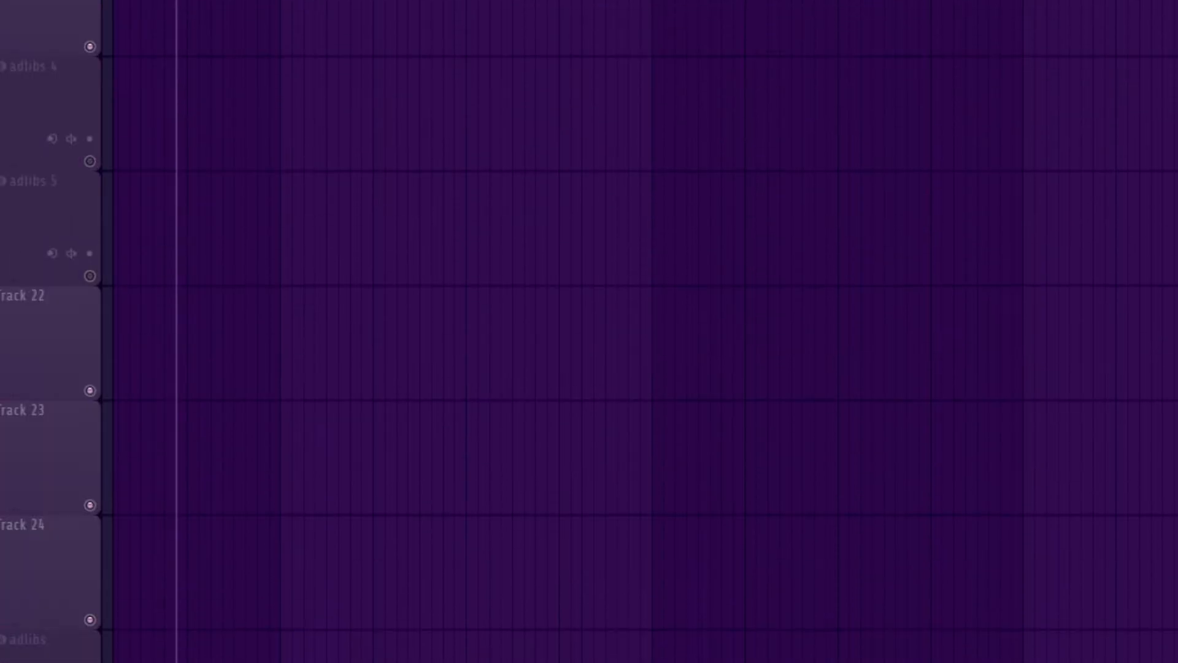
scroll(589, 331, "down", 5)
scroll(589, 332, "up", 7)
scroll(589, 331, "up", 4)
scroll(589, 331, "down", 10)
scroll(589, 331, "up", 6)
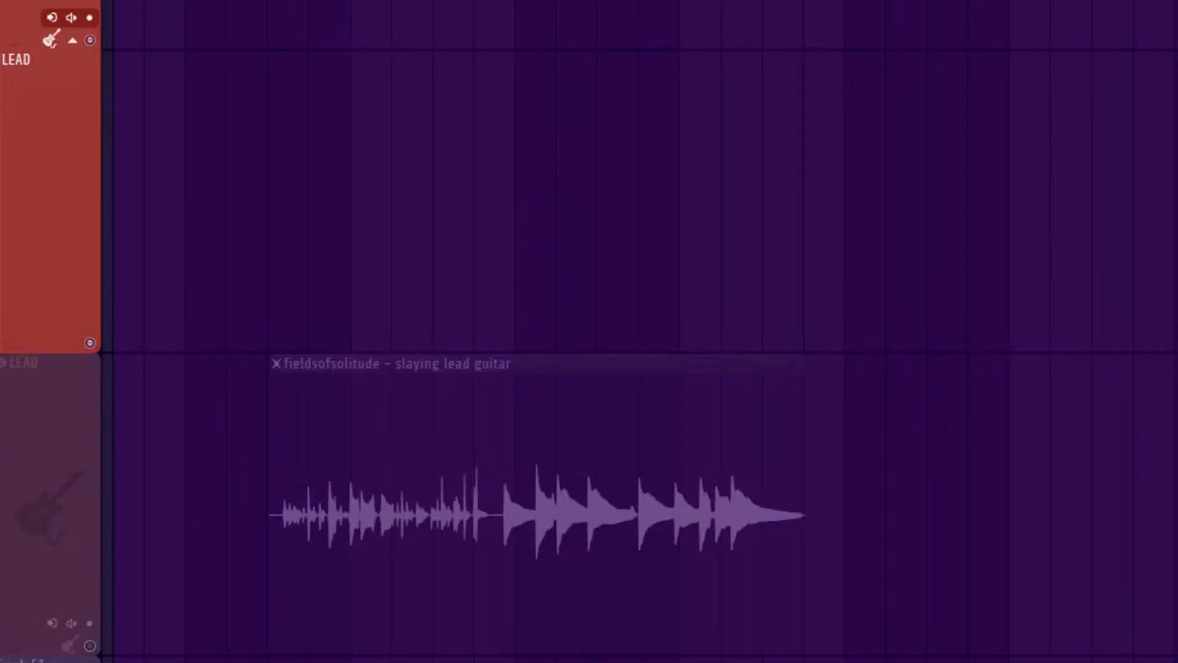
left_click(90, 646)
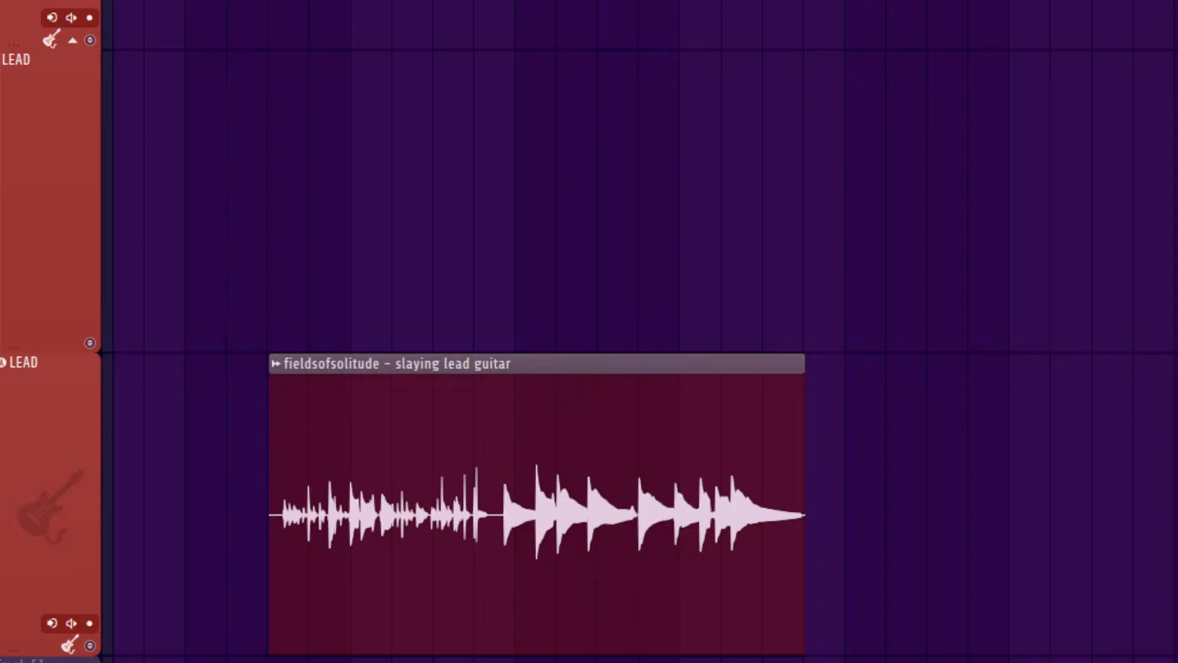
key("space")
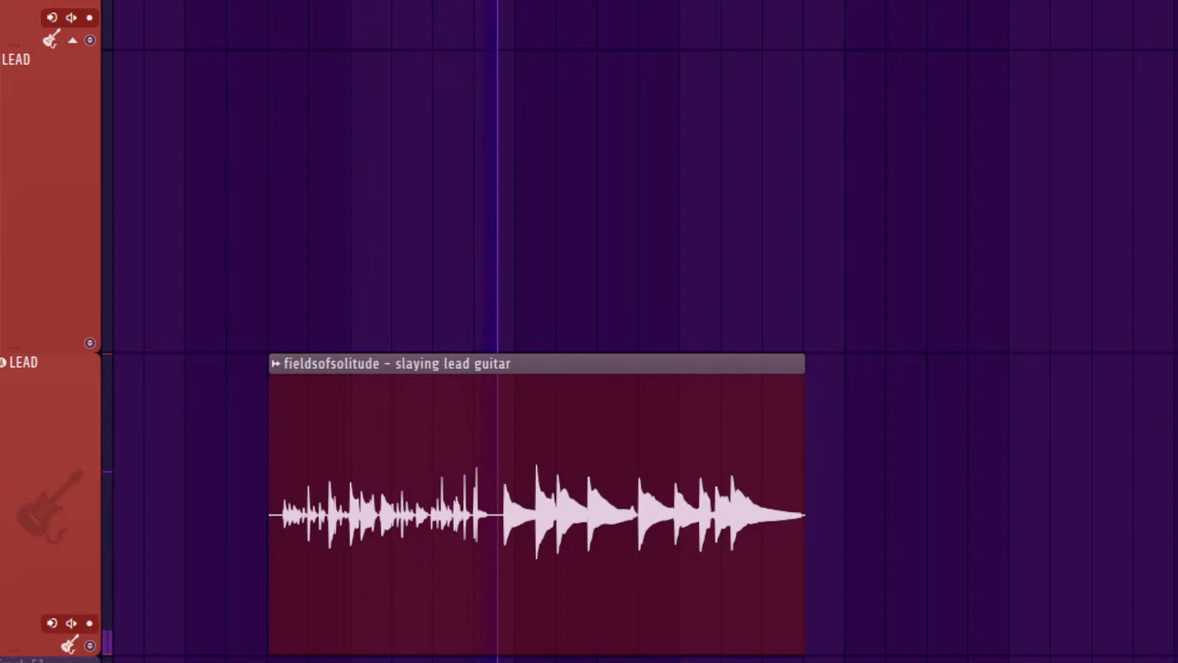
key("space")
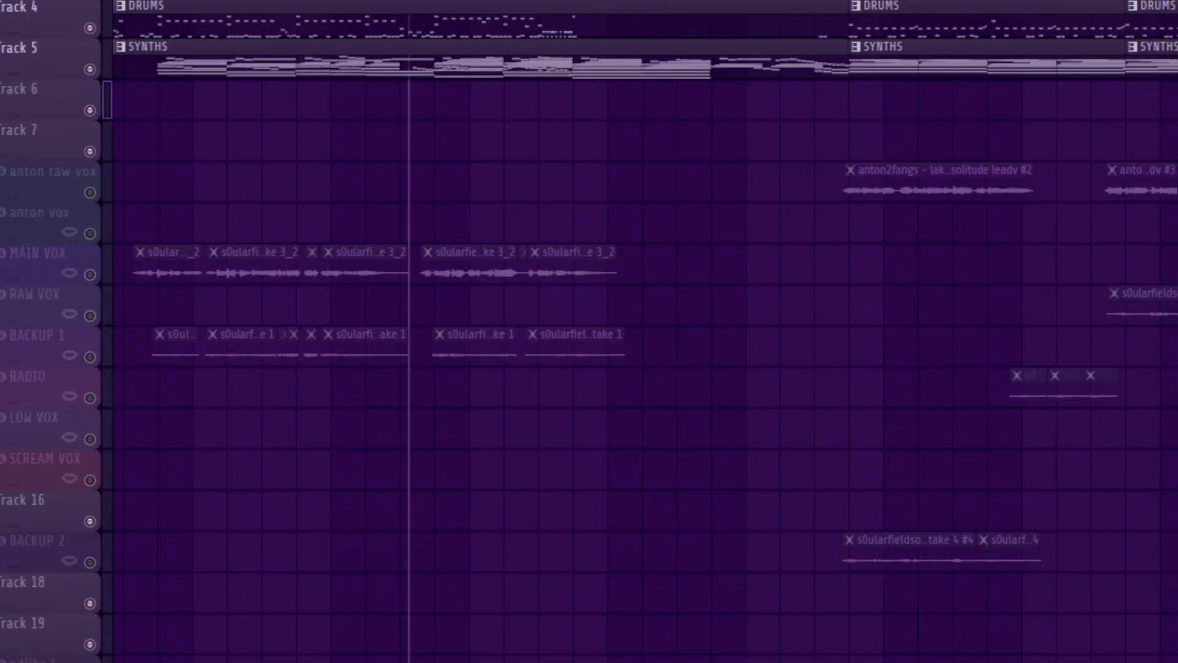
Step: Mute the DRUMS track and play the arrangement from just before the SYNTHS chords resume after the gap
scroll(644, 359, "left", 3)
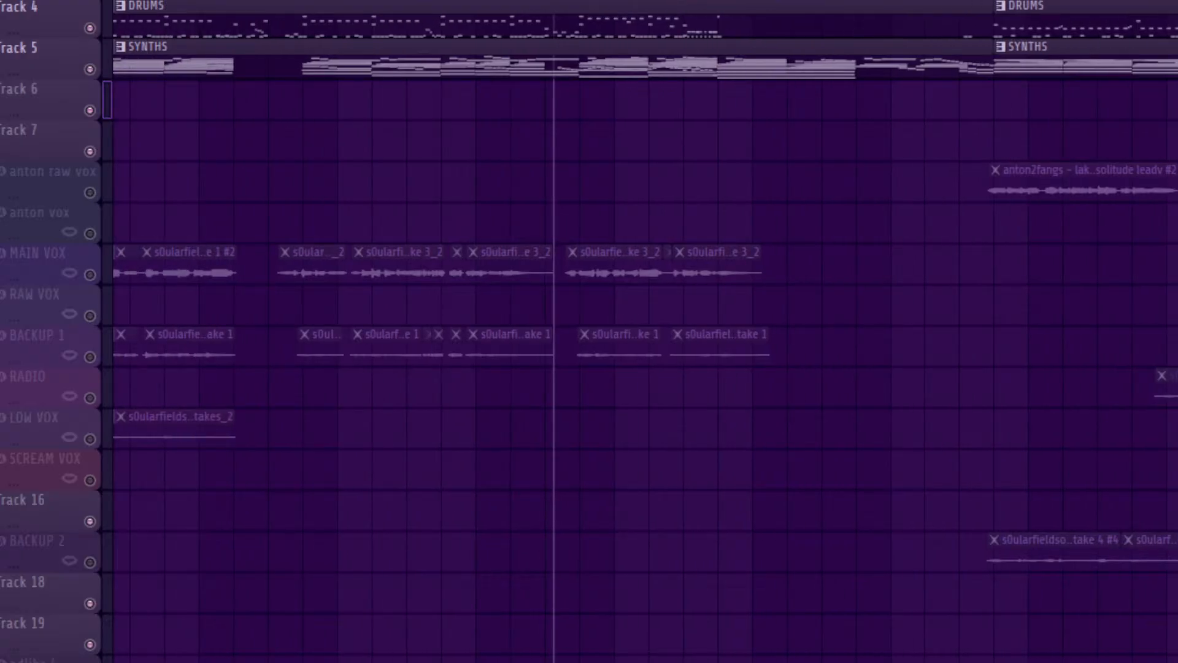
left_click(286, 2)
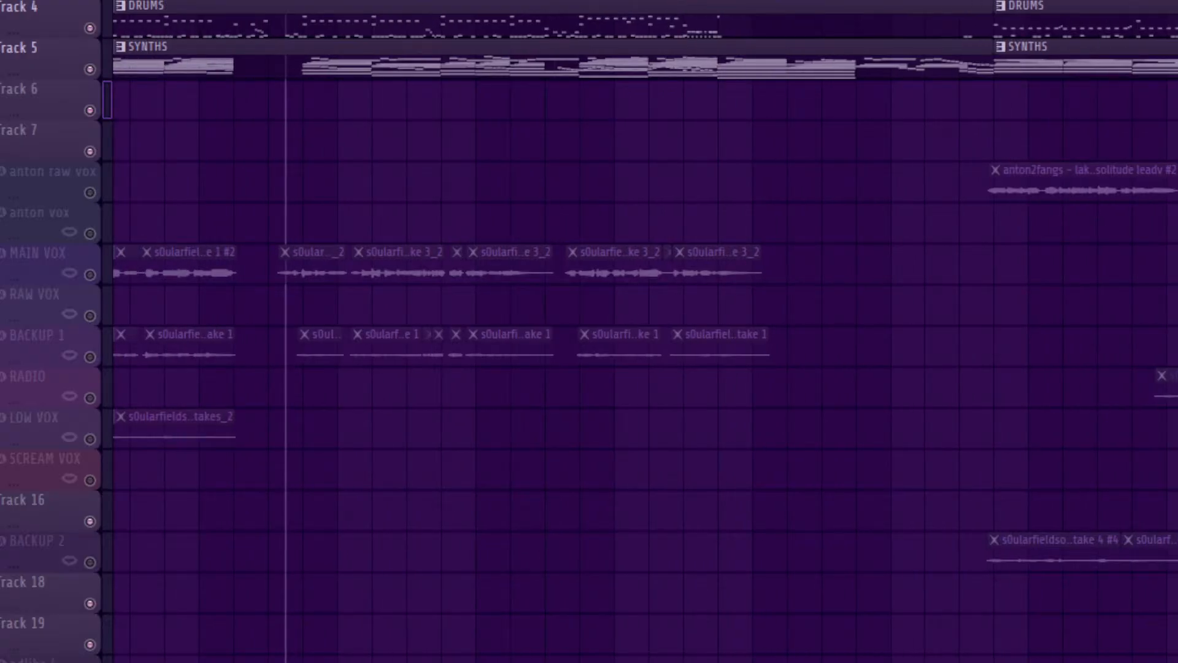
key("space")
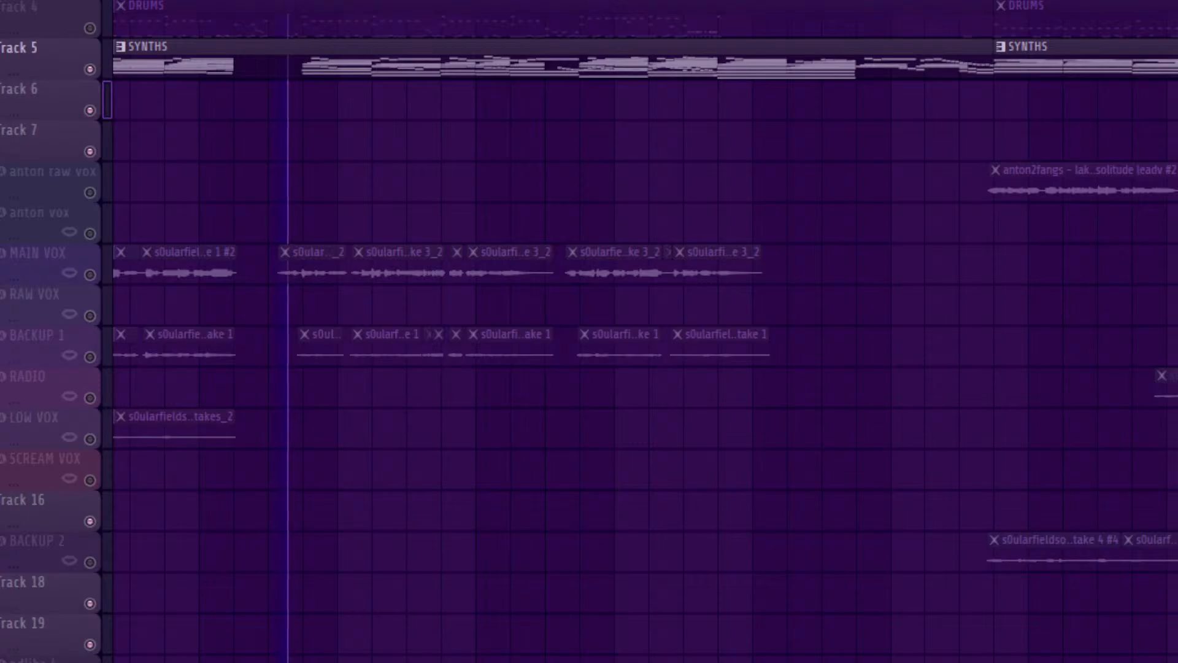
scroll(644, 331, "down", 8)
scroll(644, 332, "up", 10)
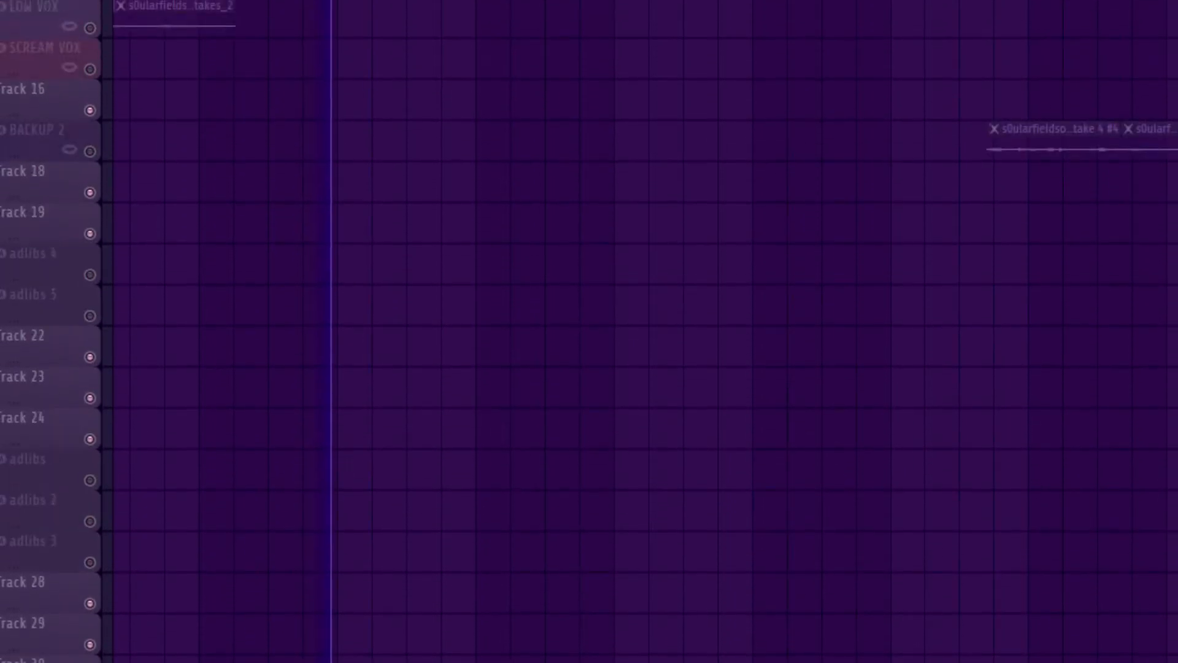
Step: Replace the SIRIUS channel's instrument with Play
key("F6")
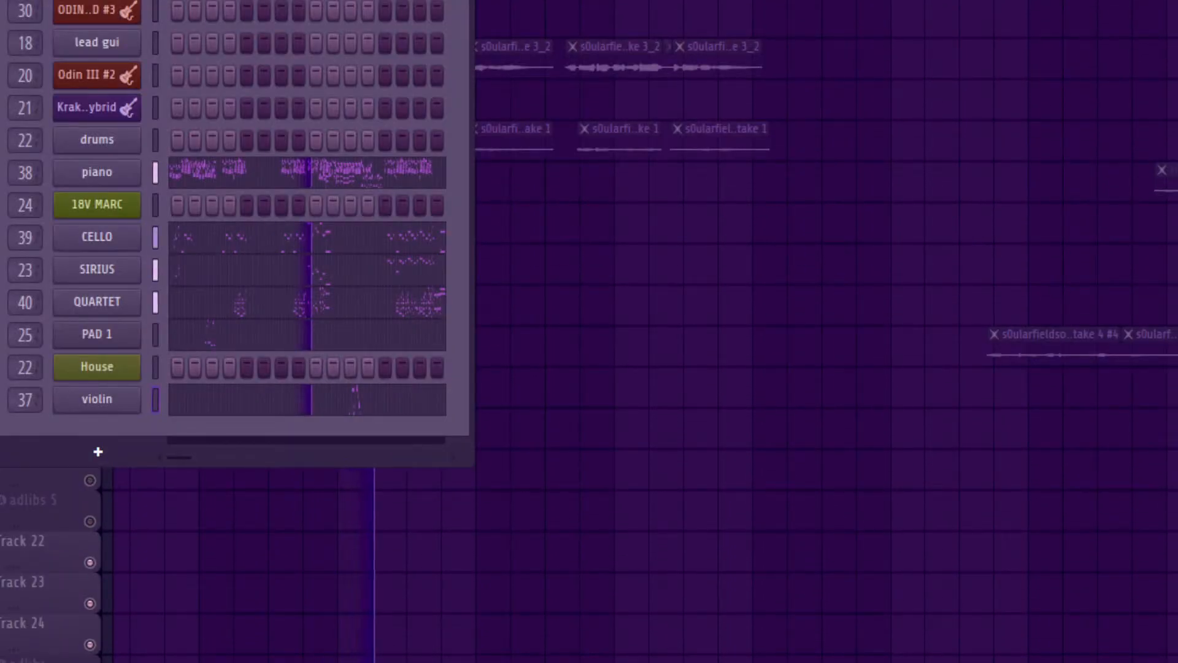
right_click(96, 269)
mouse_move(180, 475)
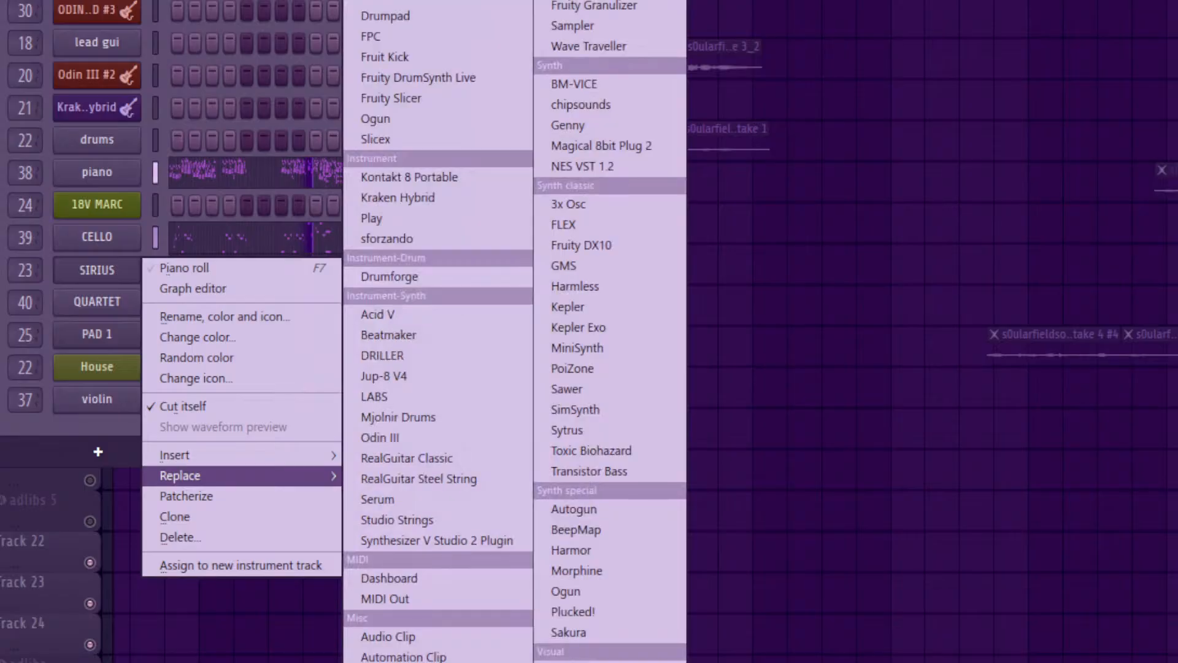
left_click(429, 218)
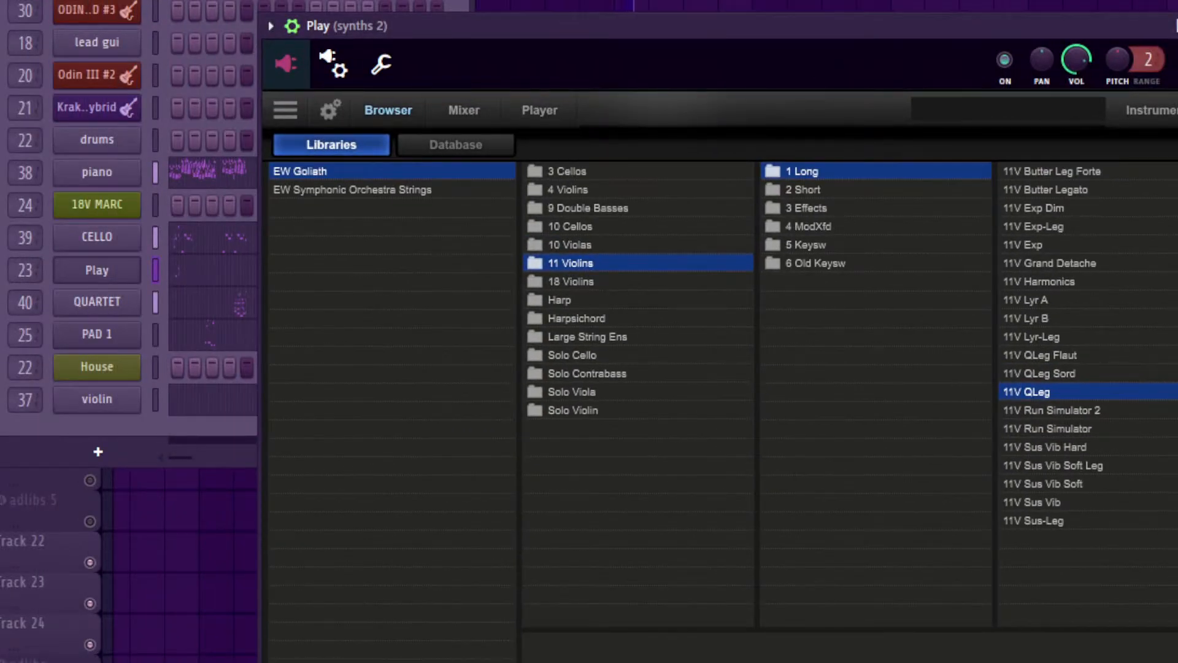
Step: Load the 3VC Sus Vib patch from EW Goliath's 3 Cellos long articulations into the new Play channel
left_click(567, 171)
left_click(1041, 171)
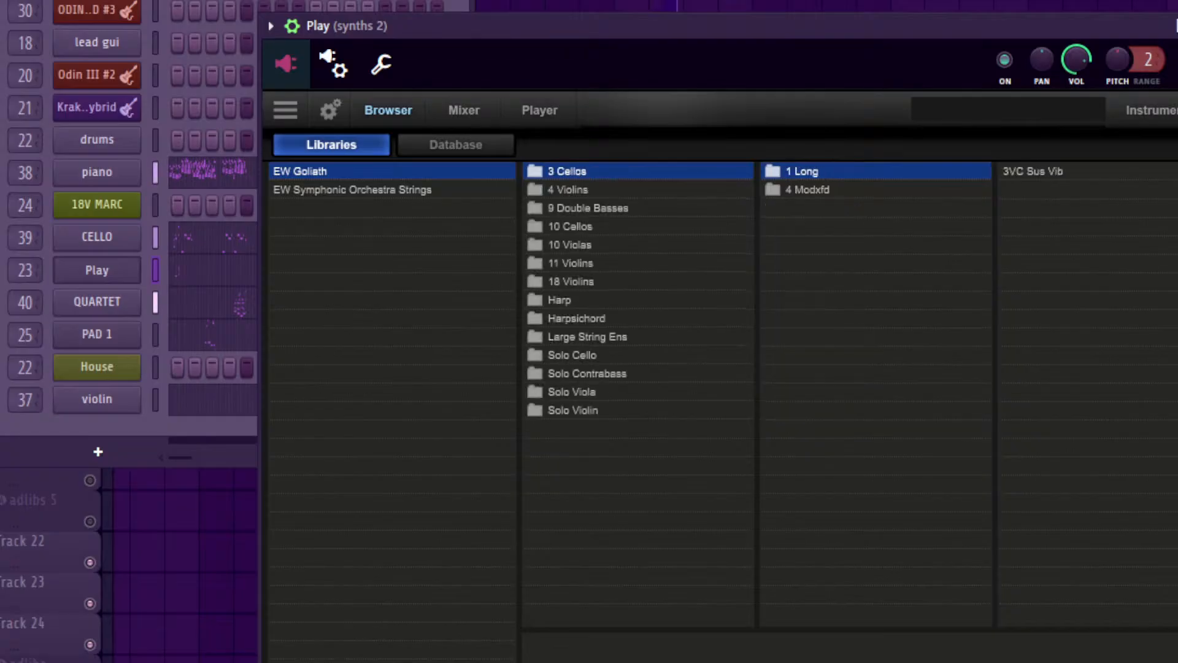
left_click(1033, 172)
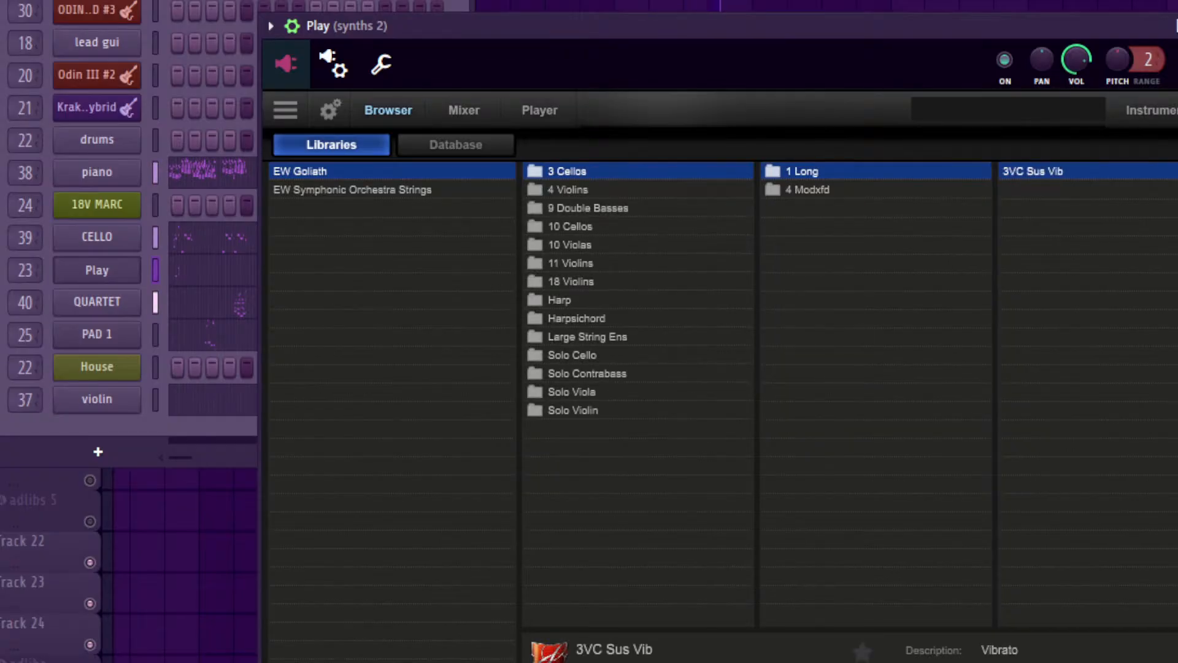
left_click_drag(736, 25, 508, 0)
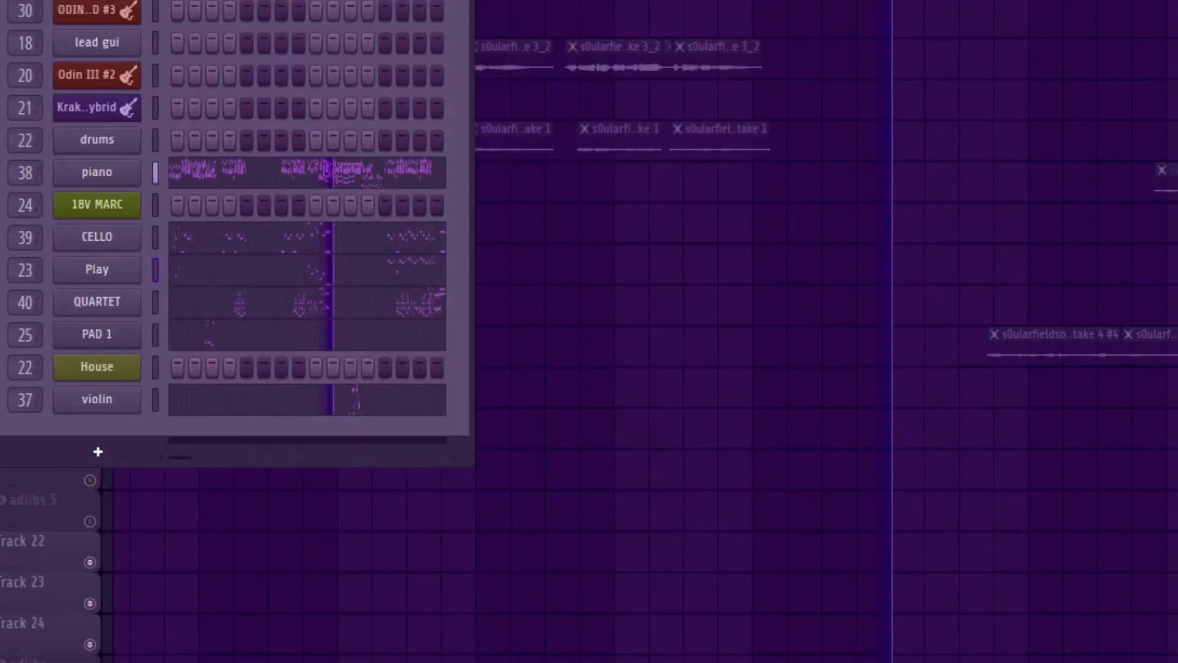
Step: Rename the new Play channel as 3Cello and play back the SYNTHS section with the drums muted
key("F6")
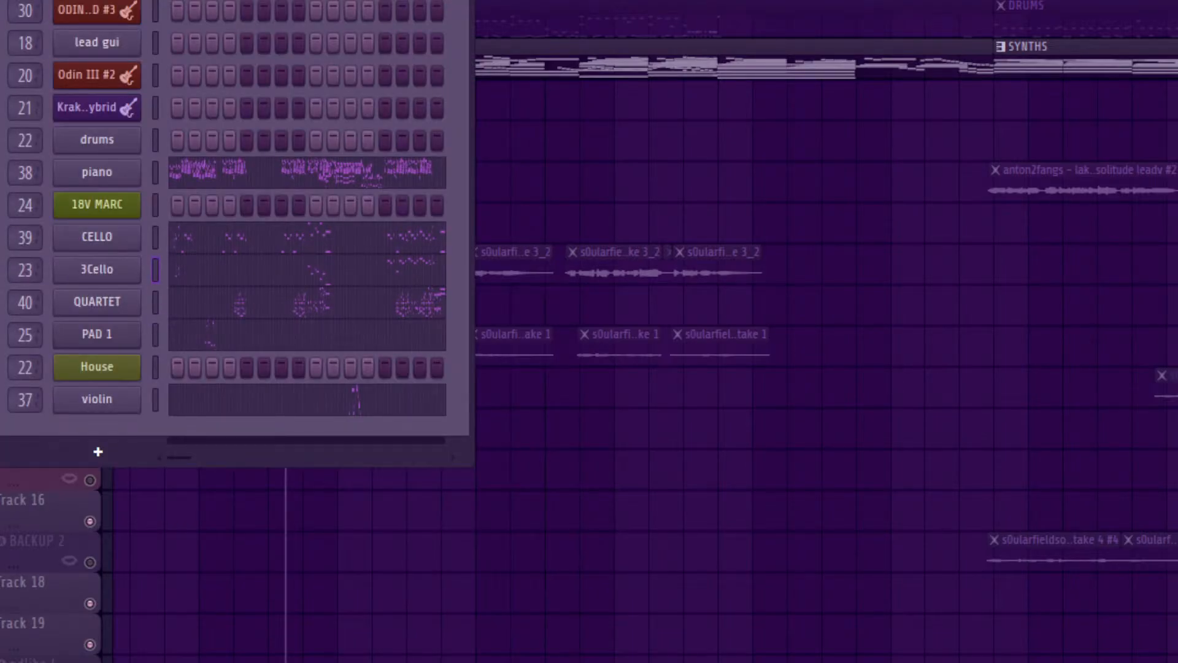
key("F6")
key("space")
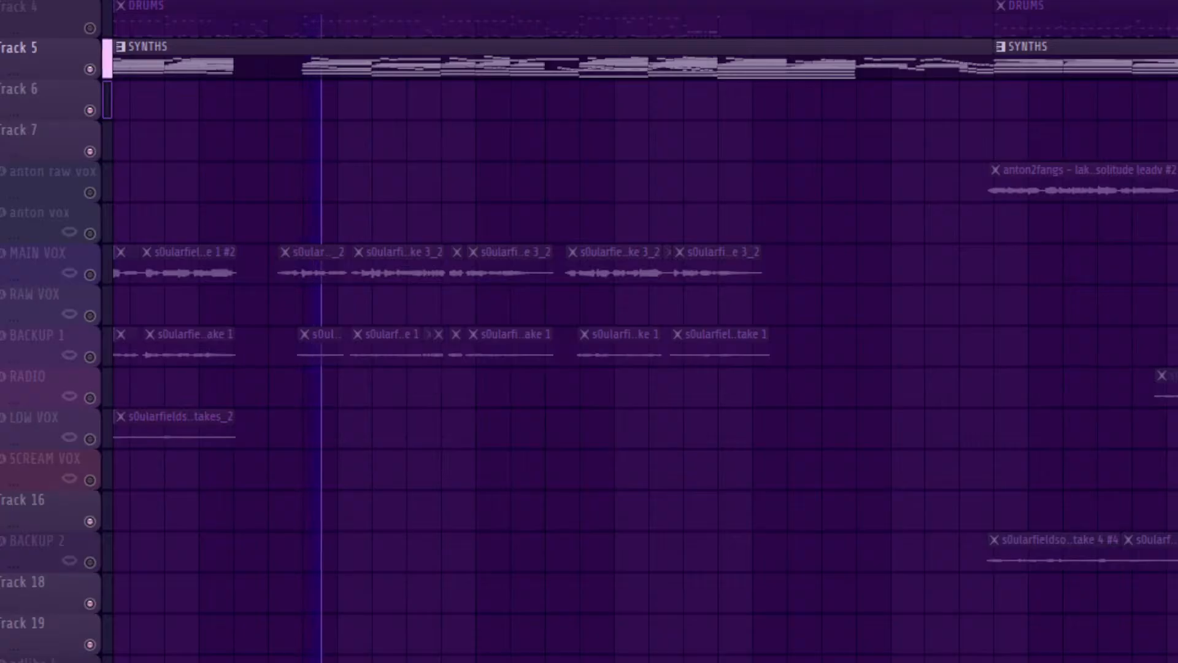
Step: Set the 3Cello instrument's envelope to a 985.3 ms attack and a 160.3 ms release while the song plays
key("F6")
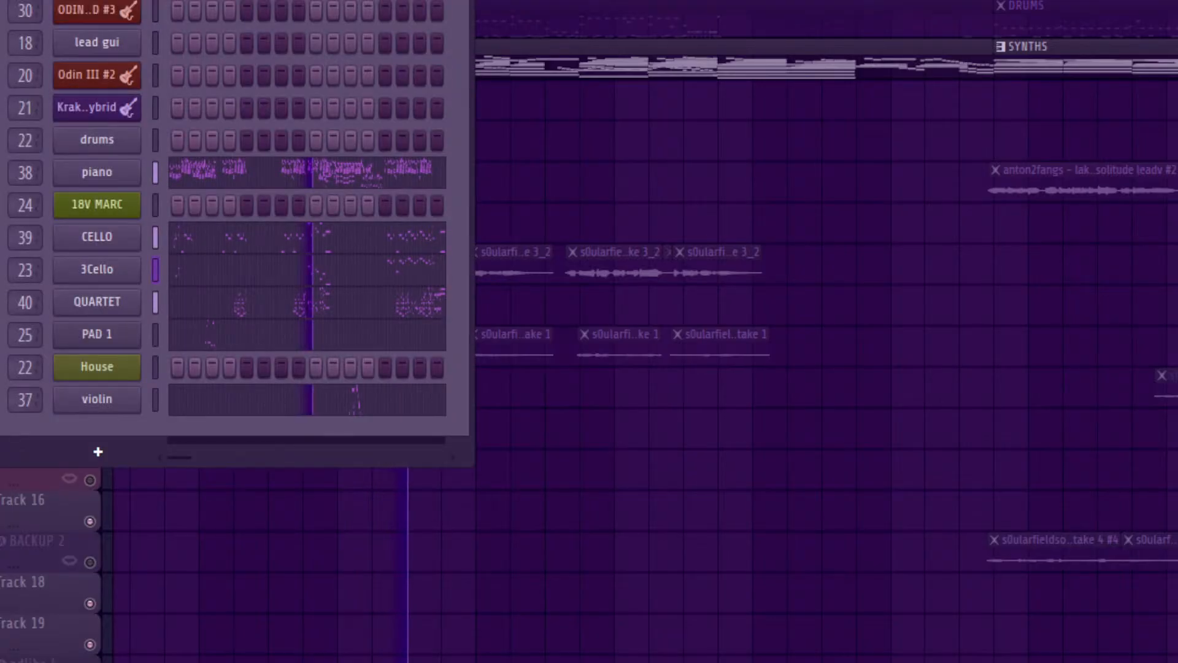
left_click(97, 269)
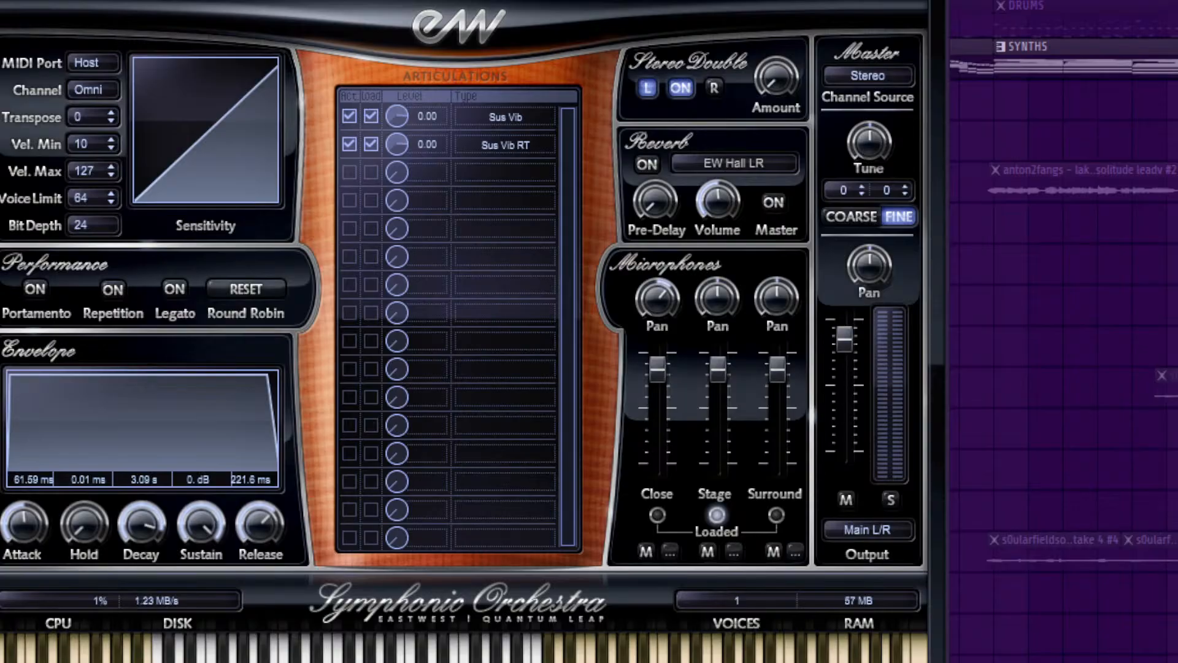
left_click_drag(23, 523, 24, 518)
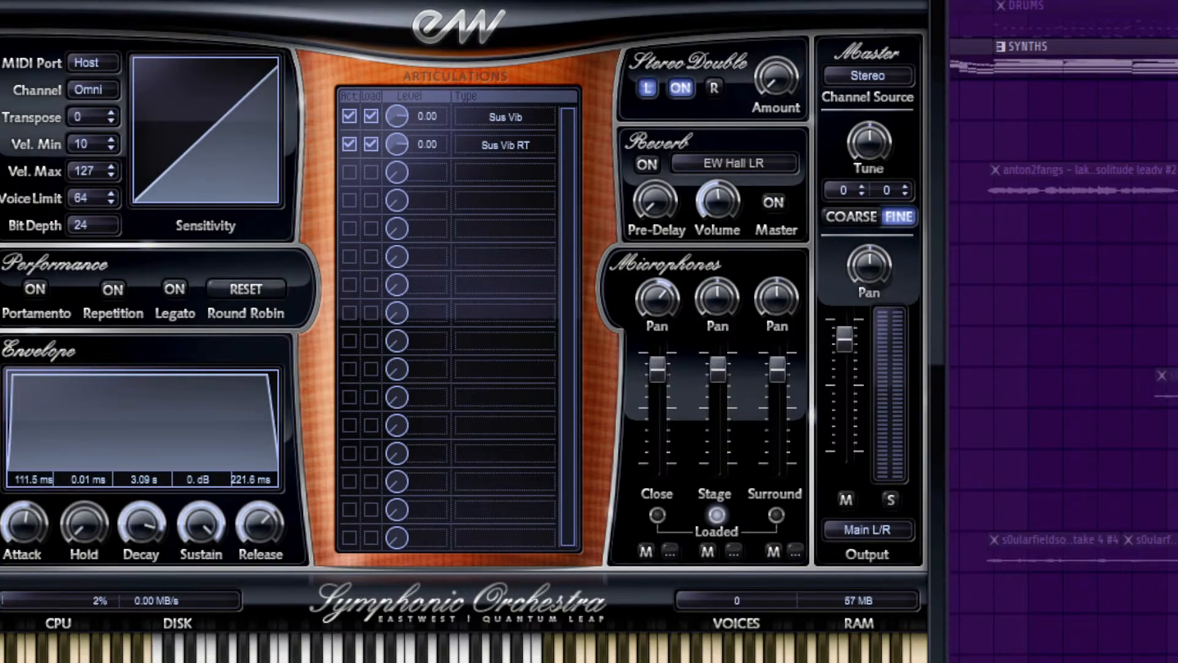
left_click_drag(260, 523, 260, 527)
left_click_drag(24, 523, 24, 503)
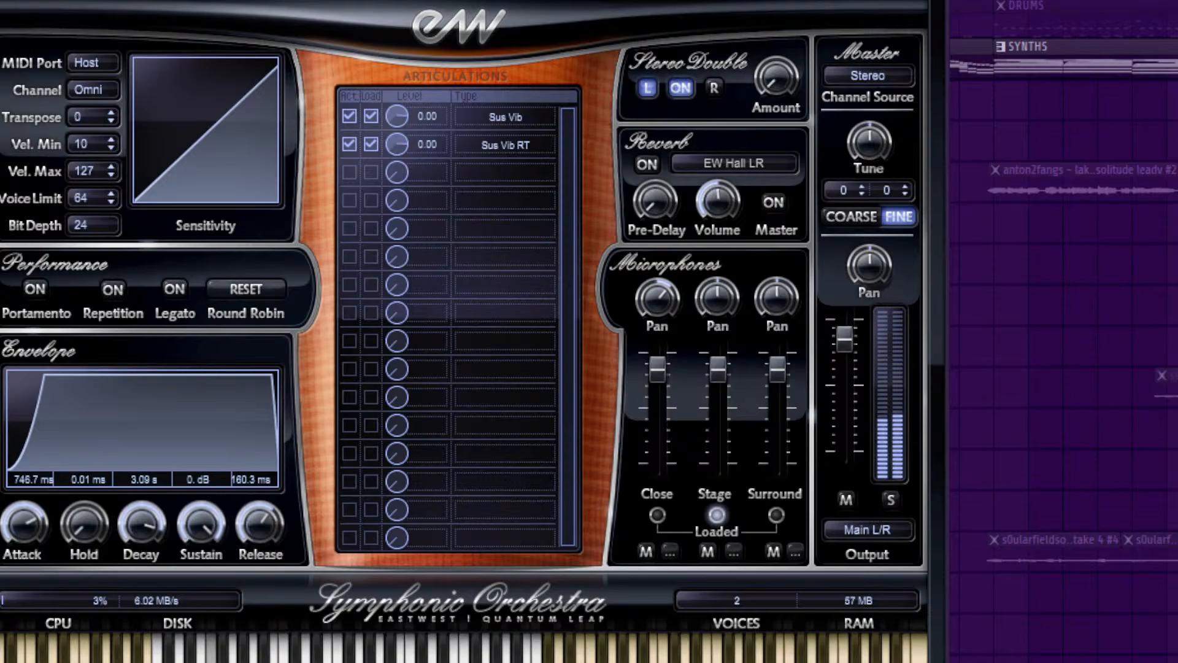
left_click_drag(24, 523, 24, 518)
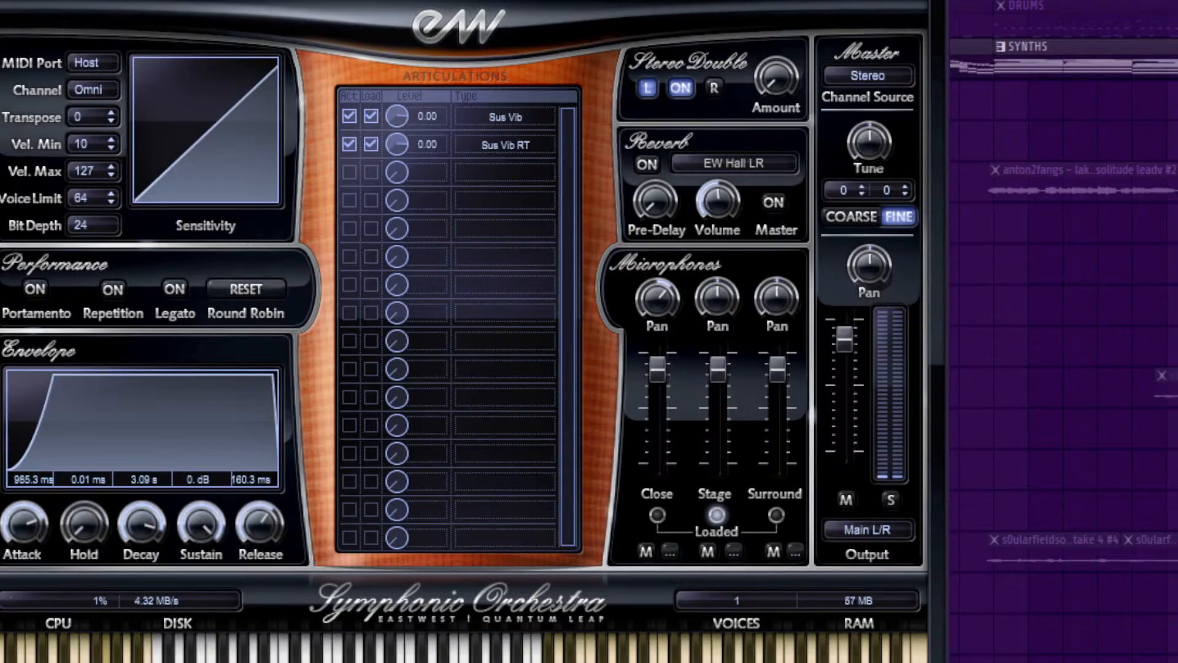
key("Escape")
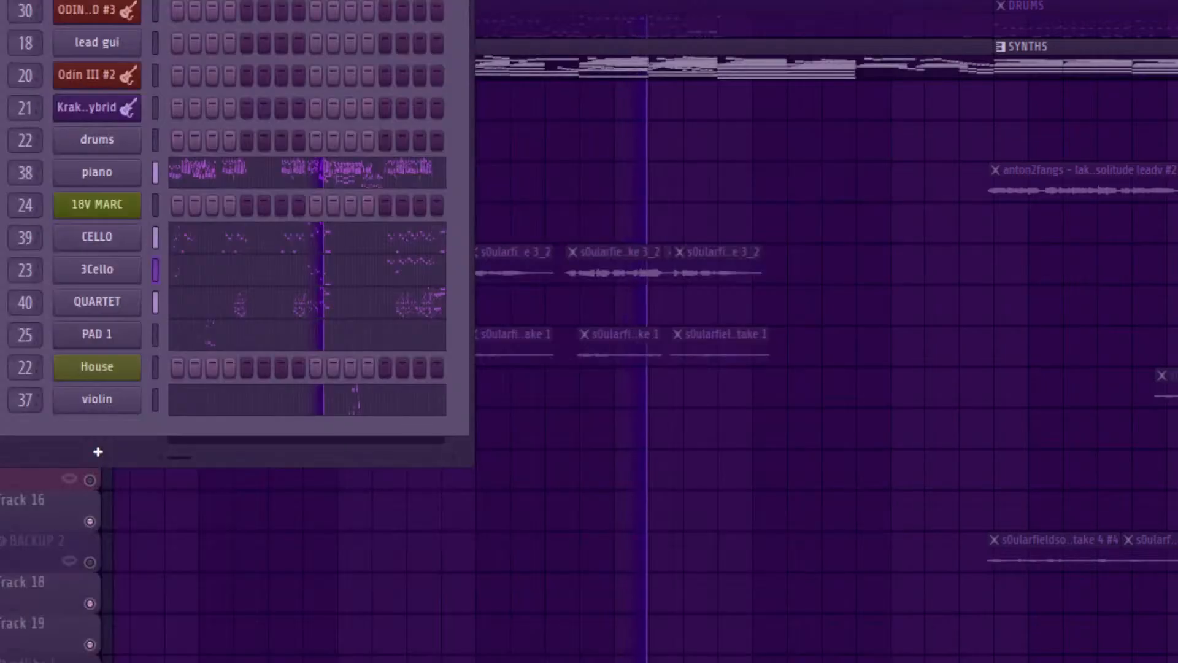
key("Escape")
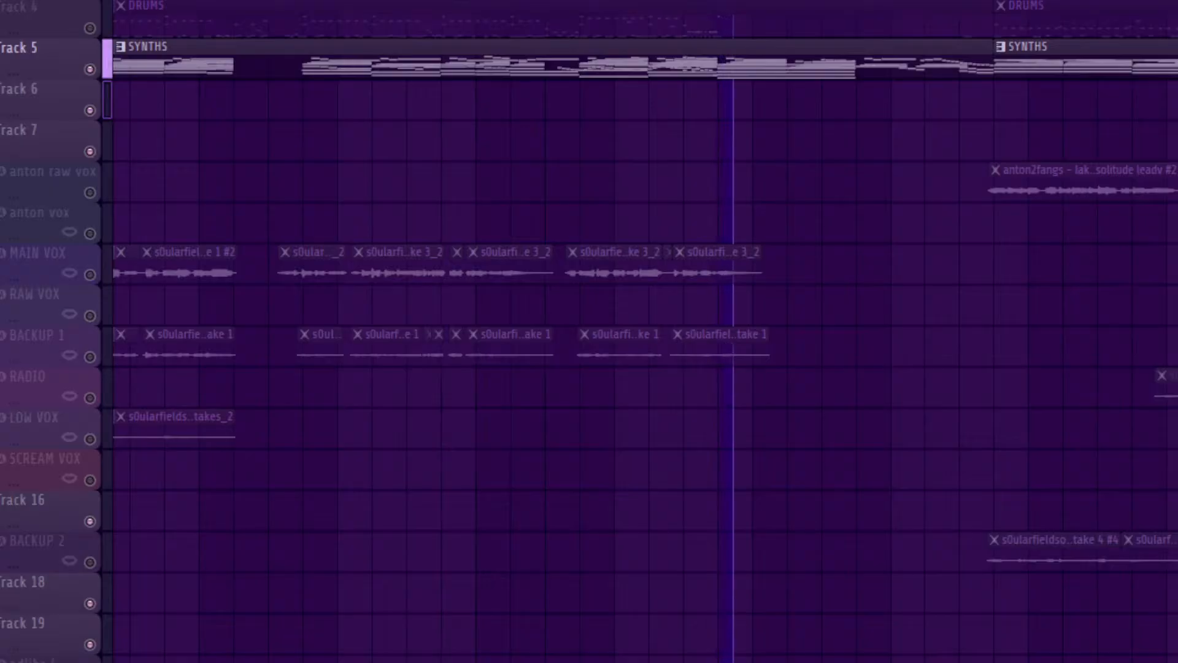
Step: Replay the SYNTHS section from where the chords resume after the gap, keeping the DRUMS track muted
key("space")
left_click(90, 28)
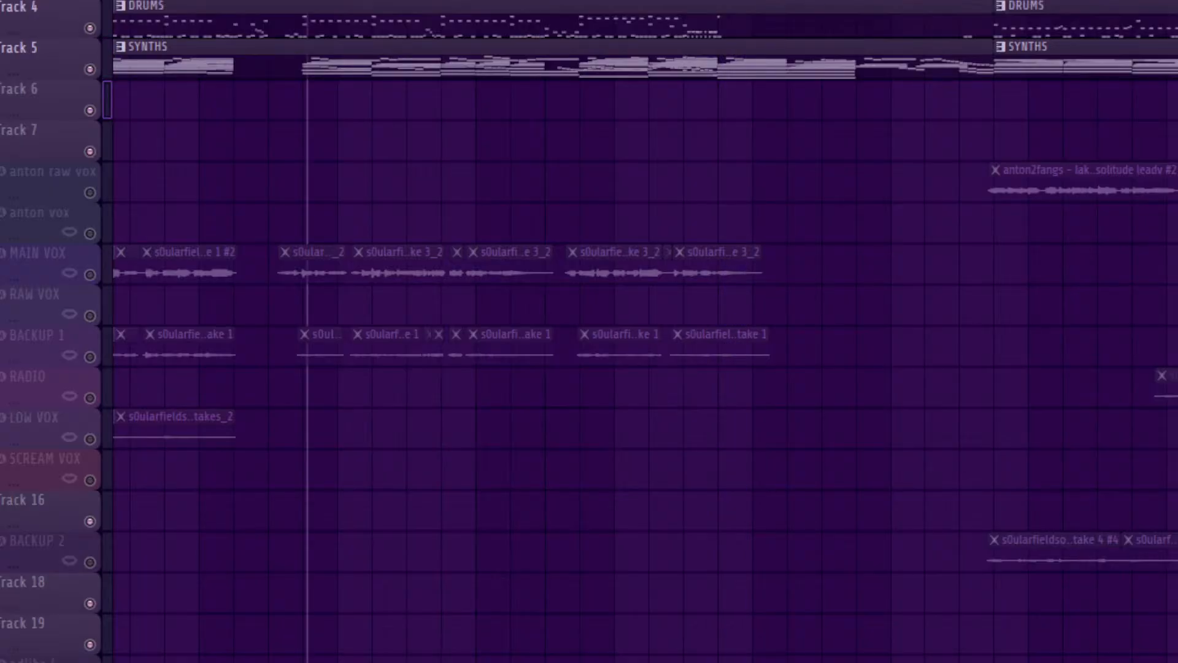
left_click(90, 28)
key("space")
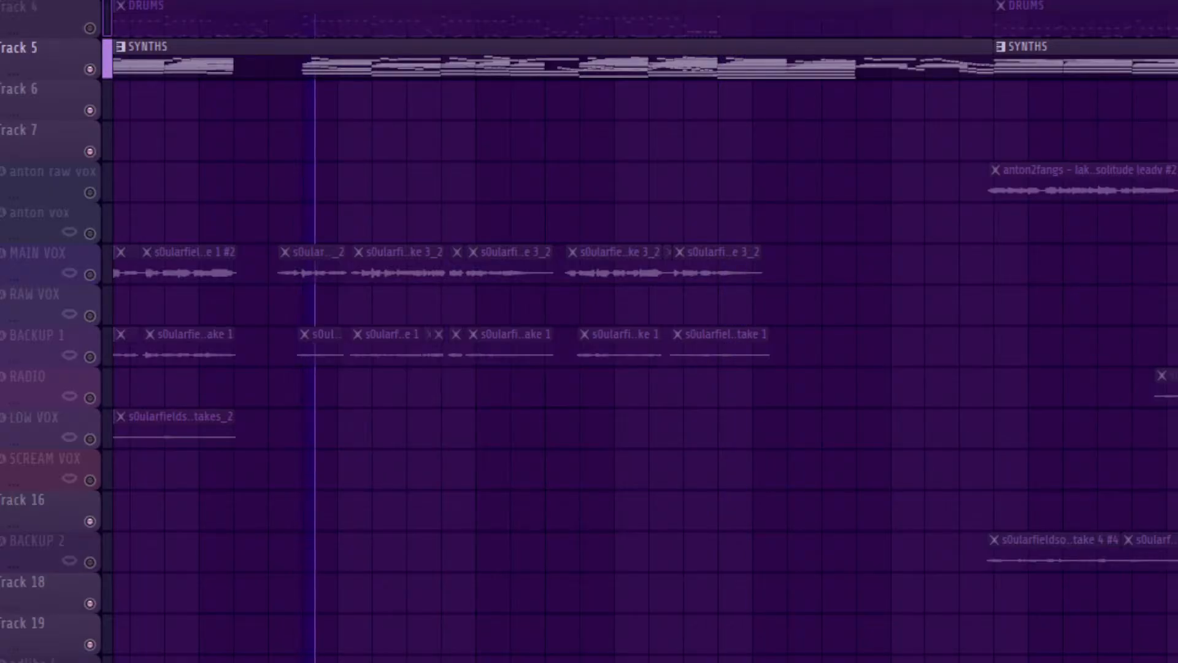
key("F6")
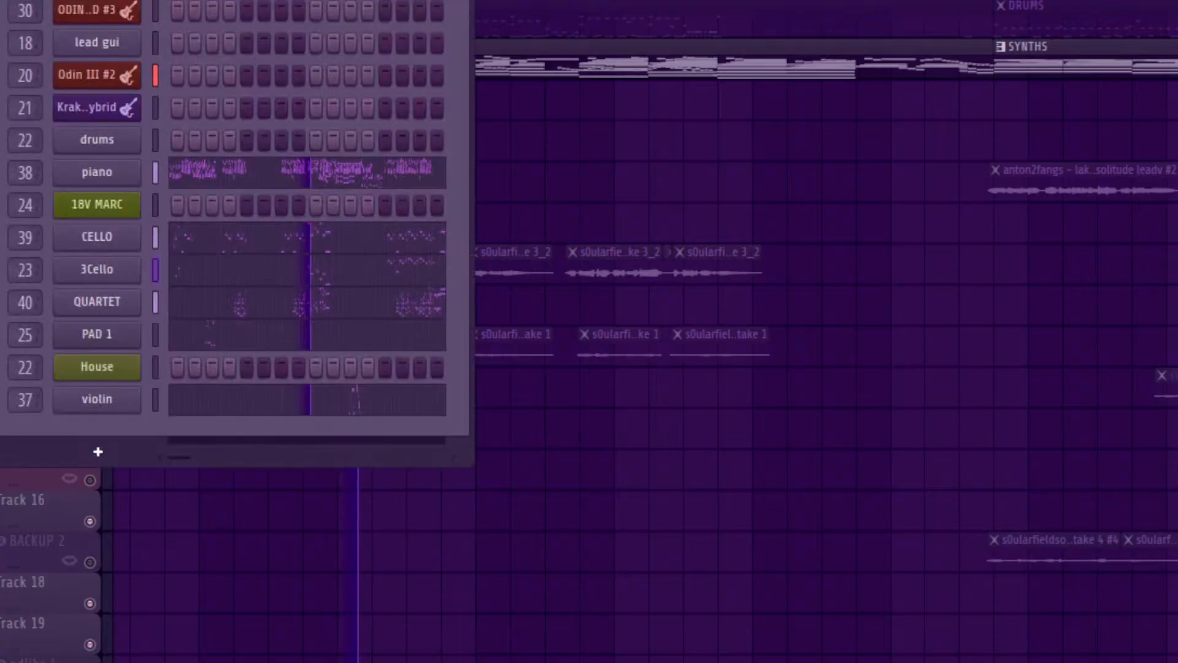
key("F6")
Step: Mute the SYNTHS track and play the GUIs guitar part on its own from just before the gap ends
key("space")
left_click(285, 1)
left_click(90, 70)
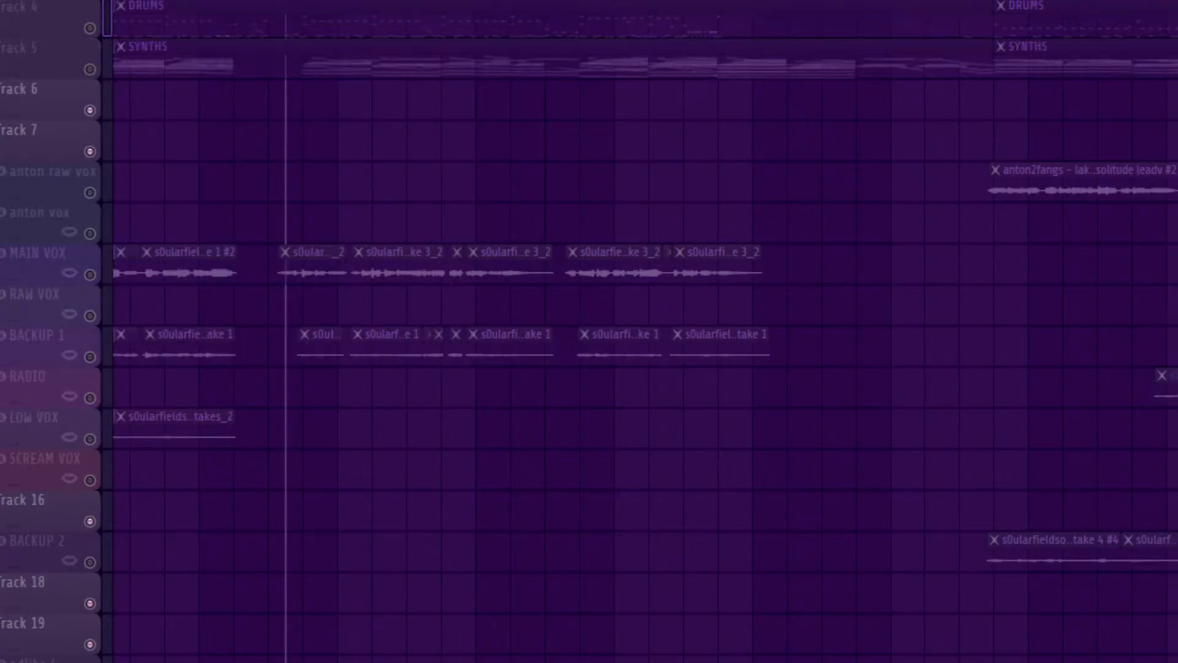
key("space")
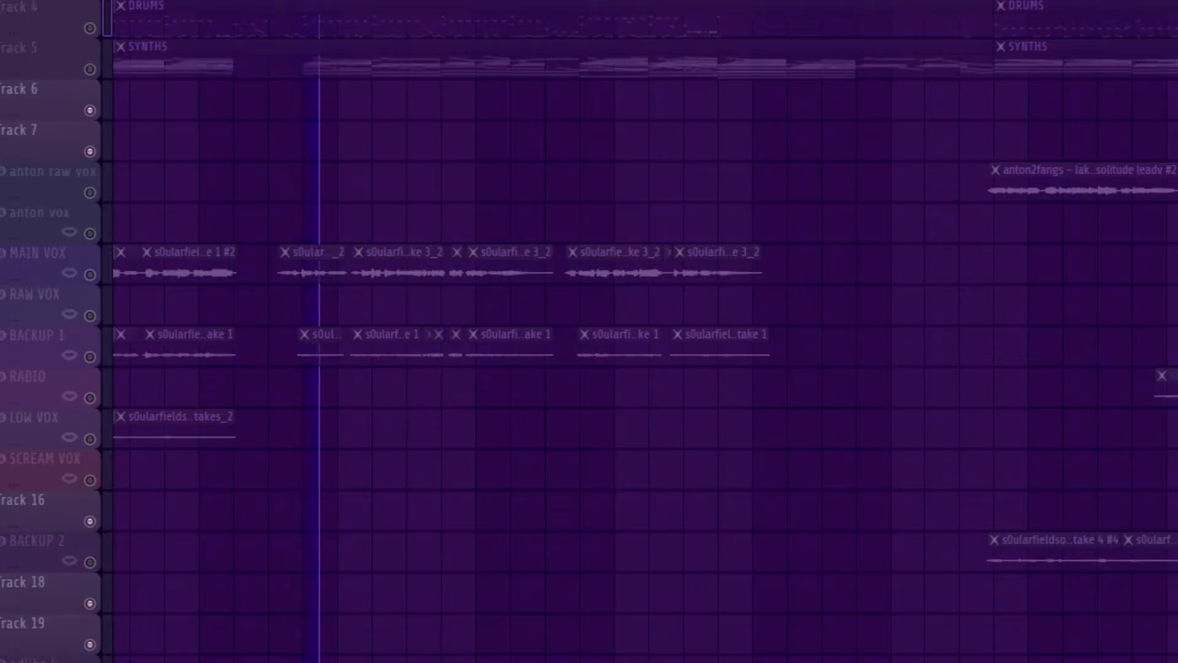
left_click_drag(281, 4, 687, 30)
key("F6")
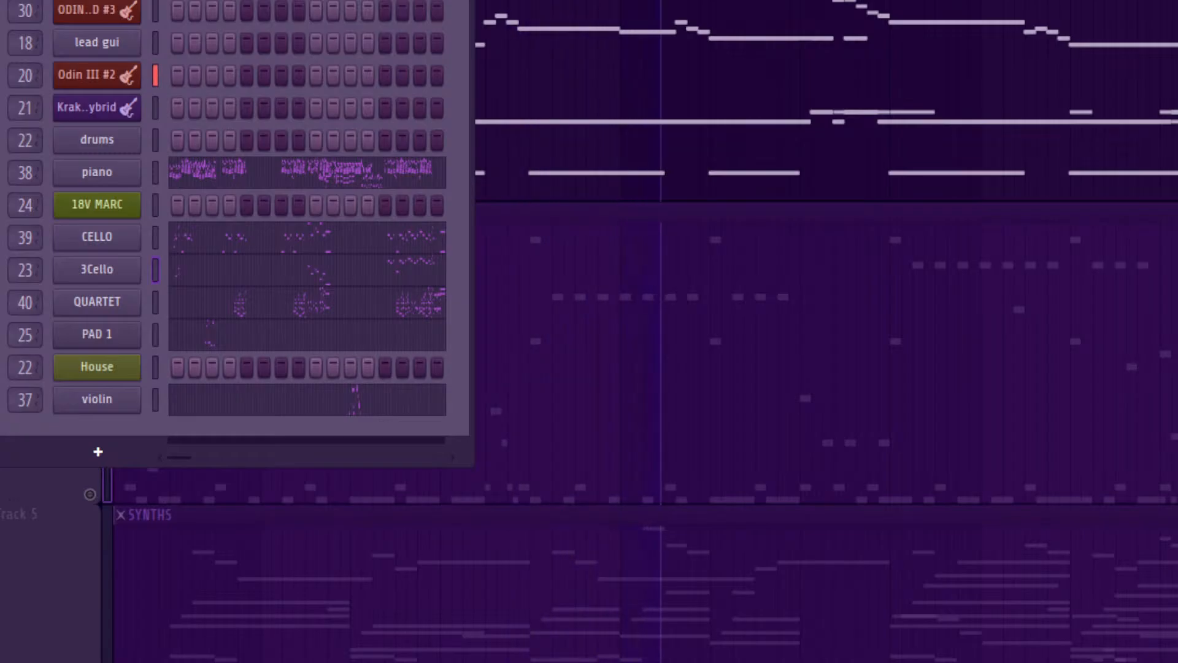
left_click_drag(245, 2, 159, 9)
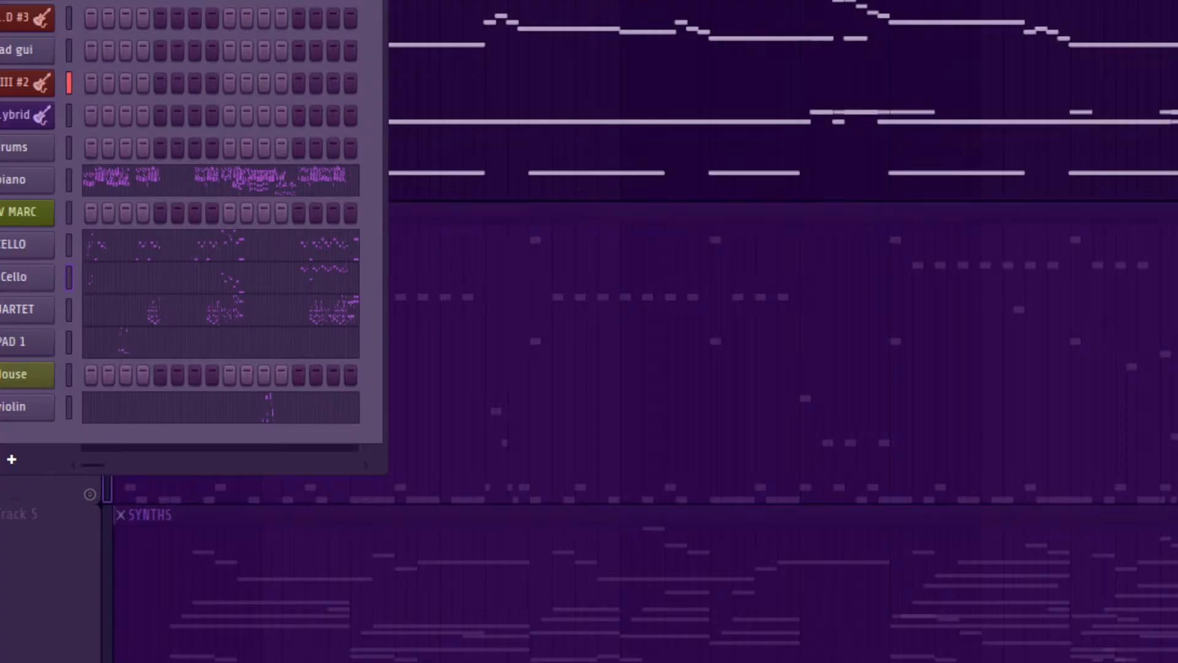
key("F6")
scroll(644, 343, "right", 3)
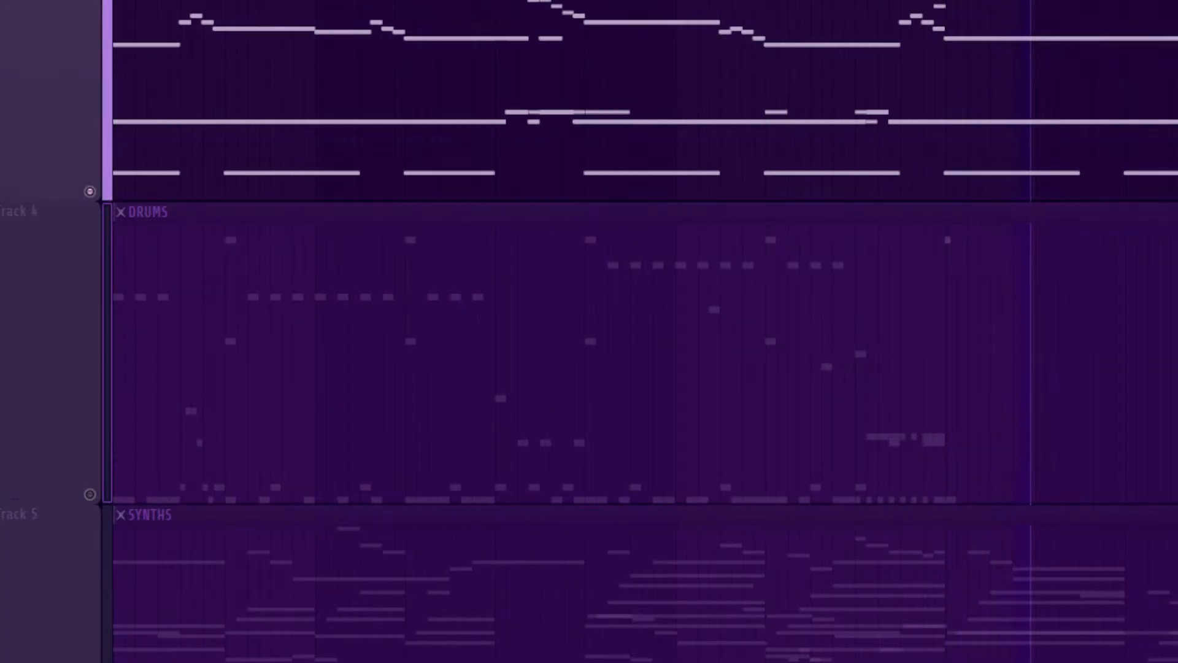
key("space")
Step: Unmute the MAIN VOX and BACKUP 1 tracks and return to the section where the SYNTHS chords resume
scroll(644, 343, "down", 1)
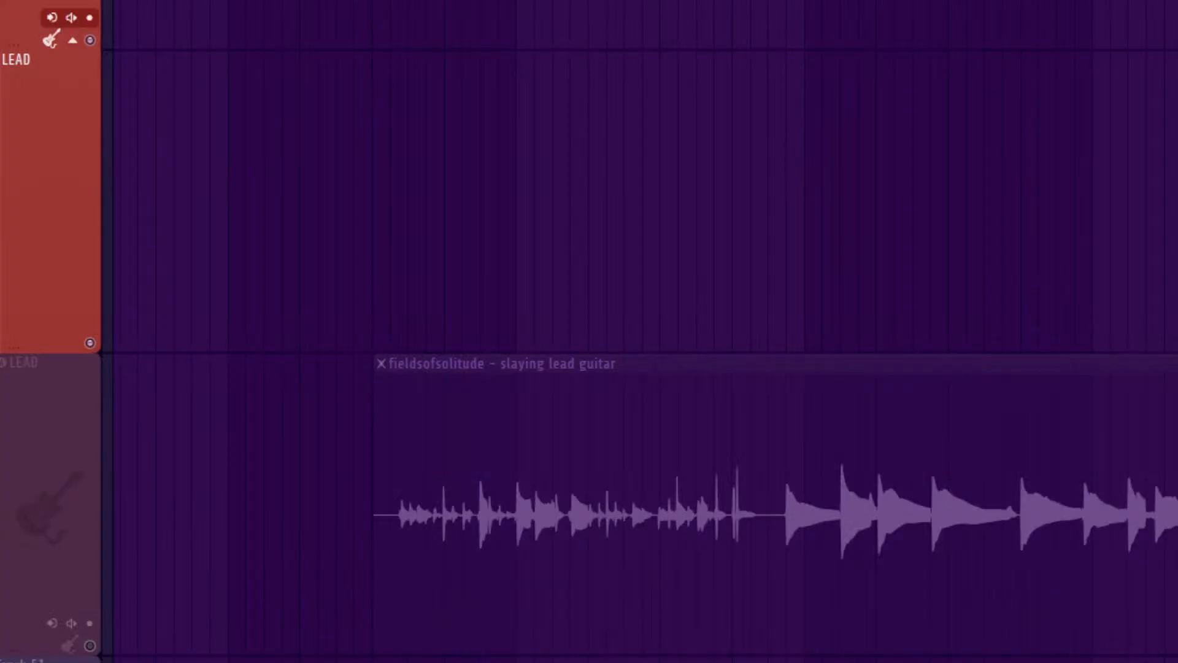
scroll(644, 352, "right", 2)
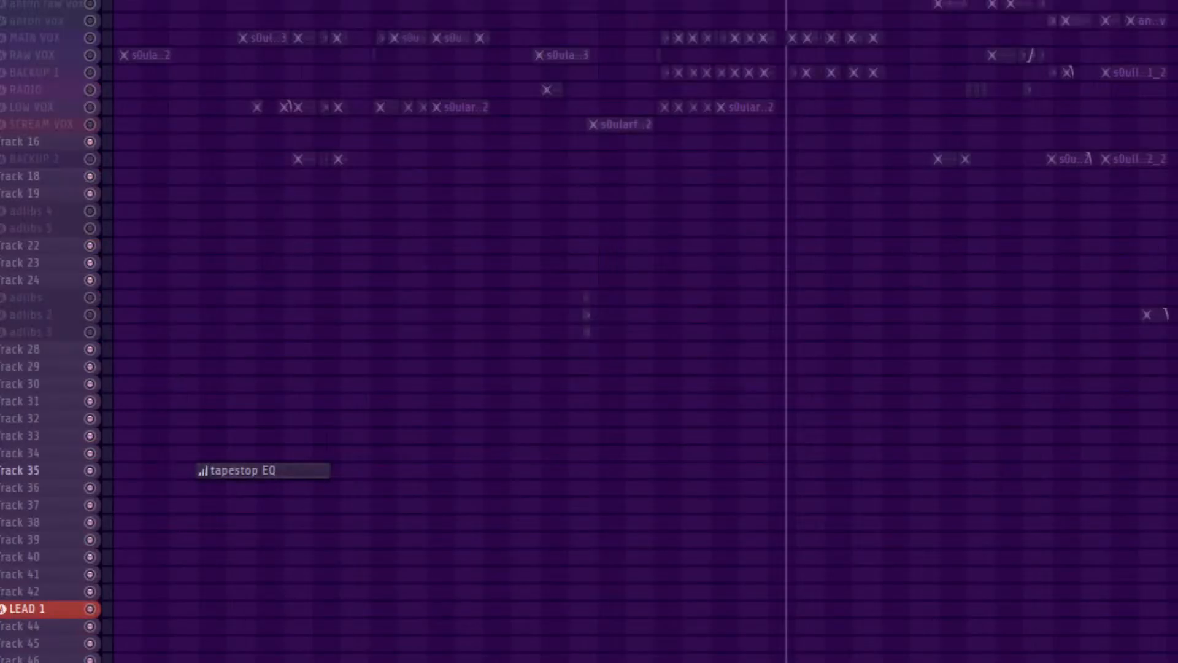
left_click_drag(787, 332, 1062, 331)
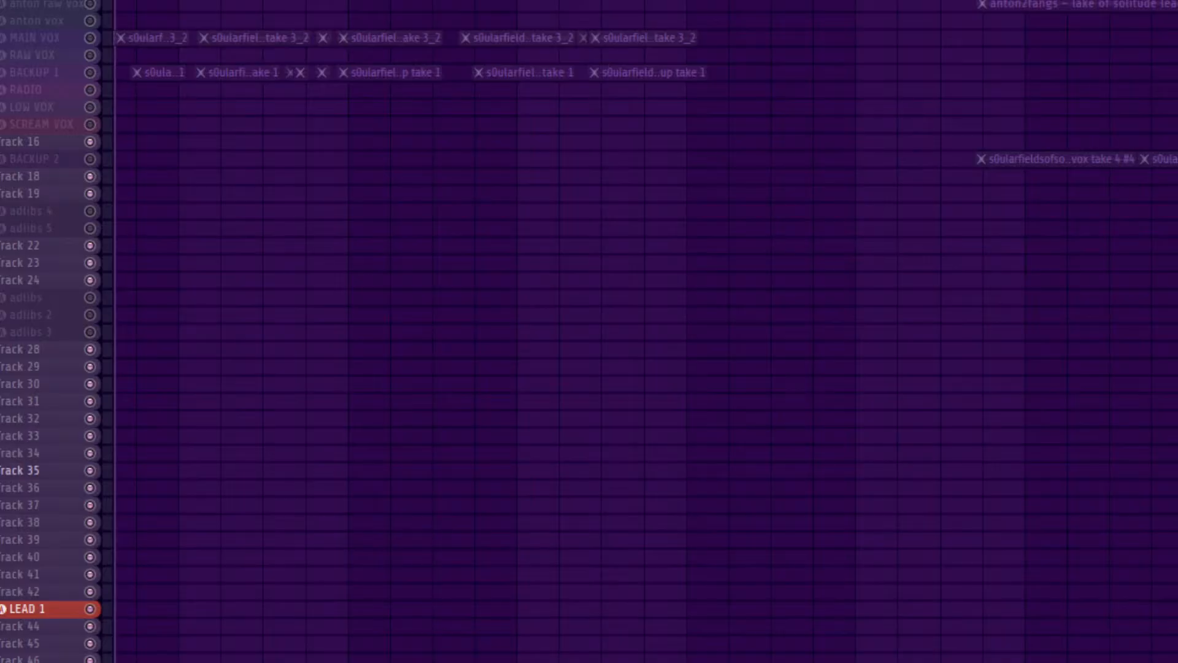
scroll(644, 331, "left", 3)
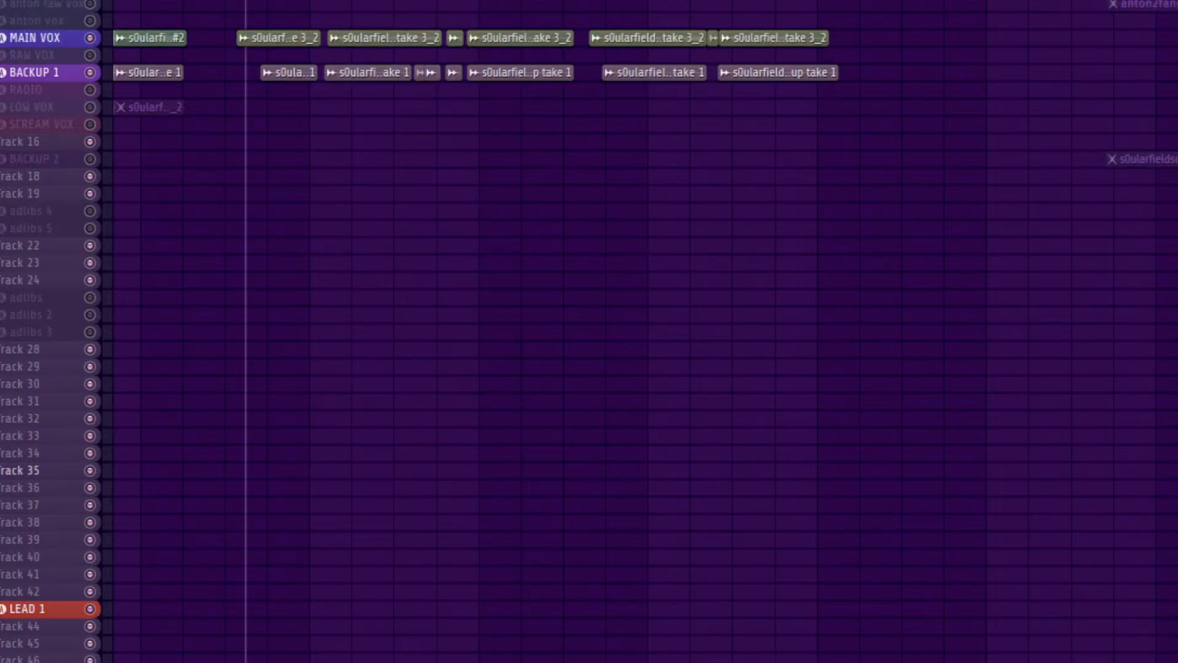
left_click_drag(195, 1, 986, 96)
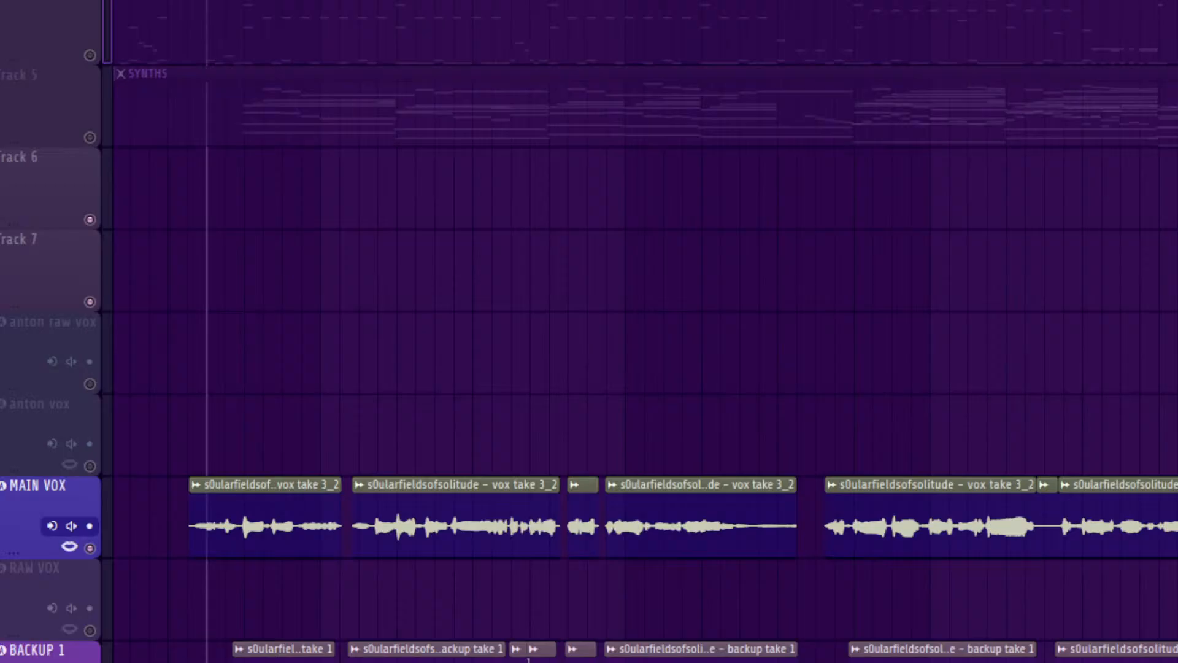
scroll(638, 331, "right", 1)
scroll(638, 332, "up", 2)
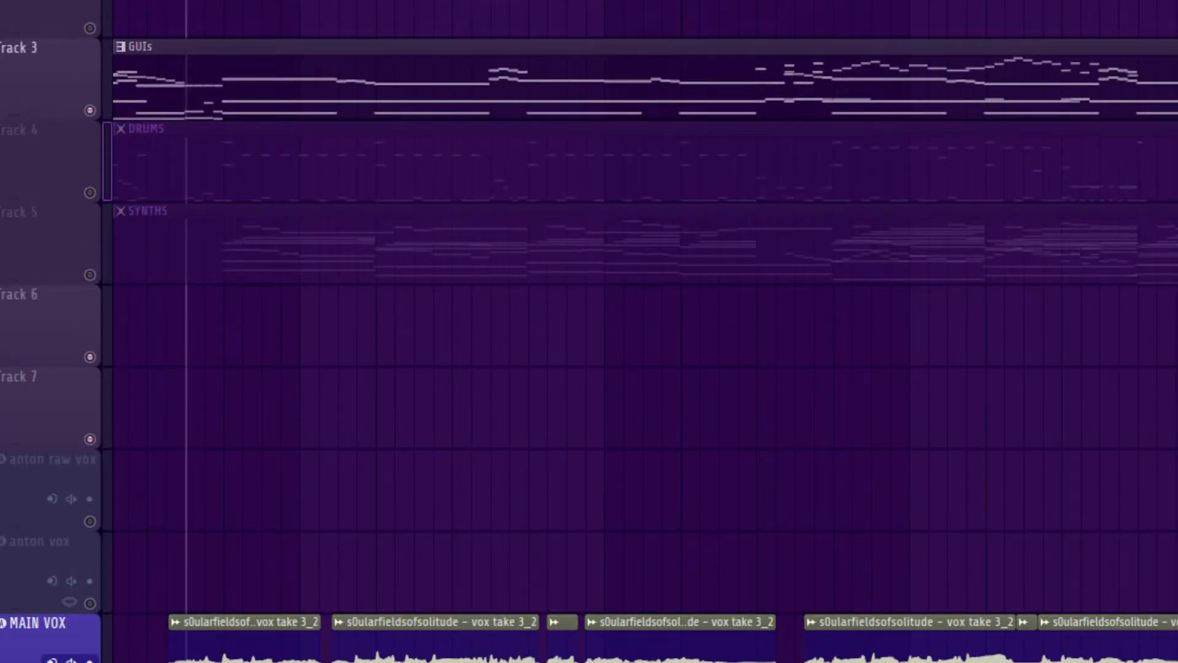
Step: Inspect the Odin III #2 guitar's advanced, playing and main settings, including its amp and pickup options
key("F6")
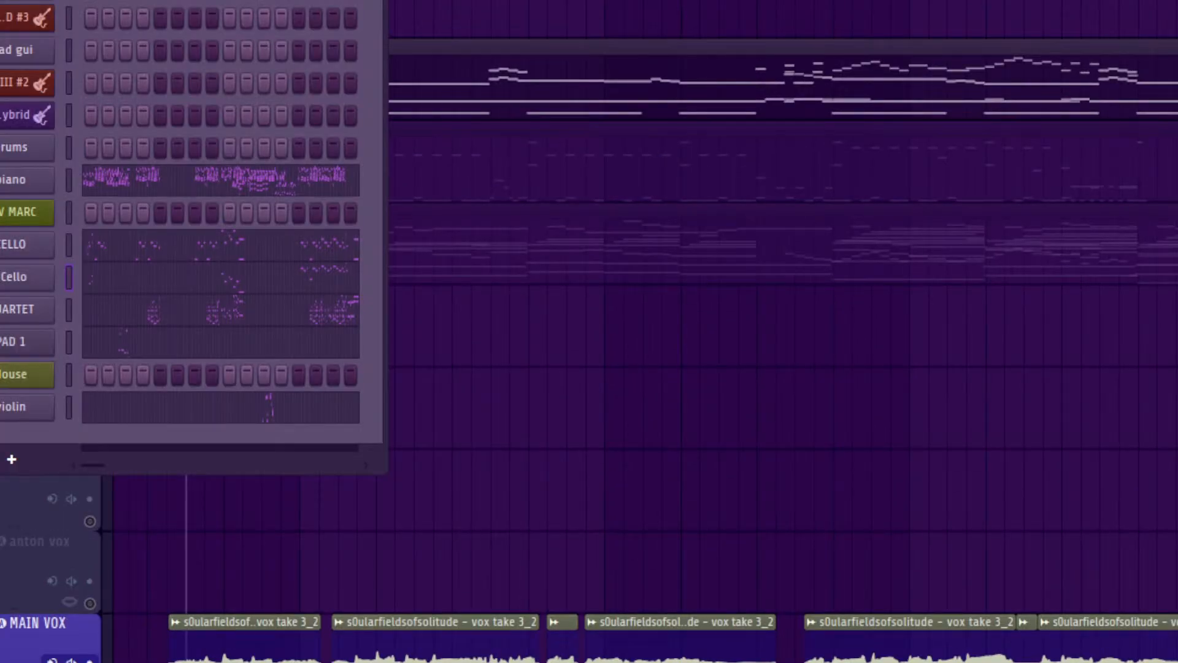
left_click(18, 82)
left_click(509, 186)
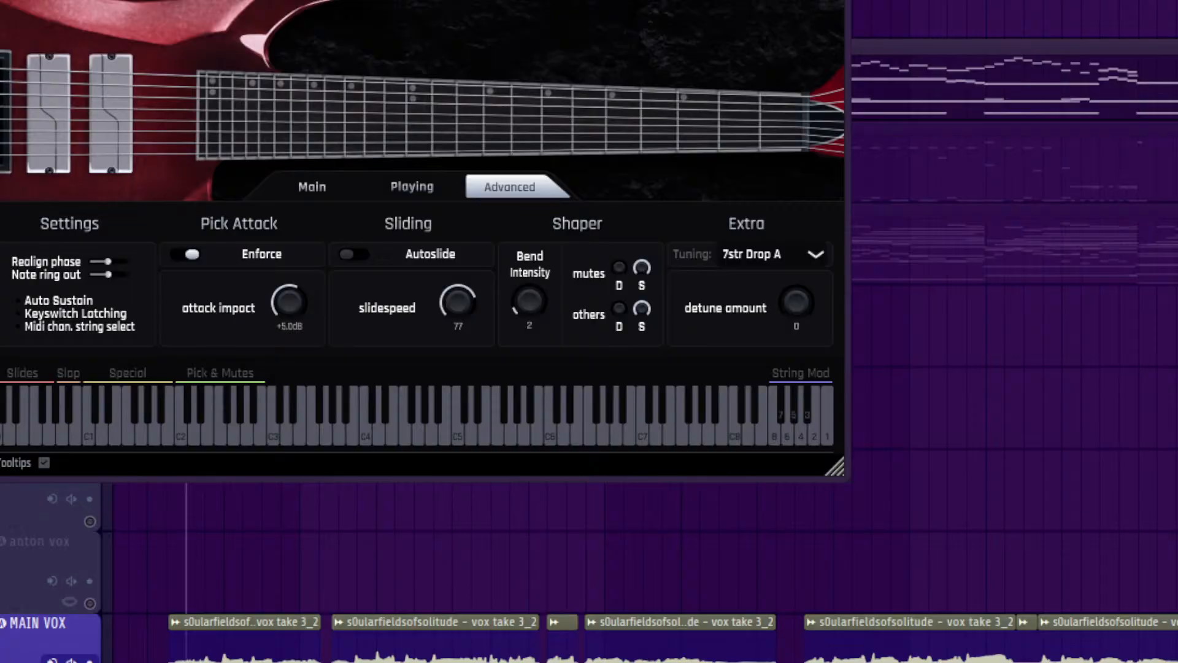
left_click(412, 186)
left_click(509, 186)
left_click(312, 186)
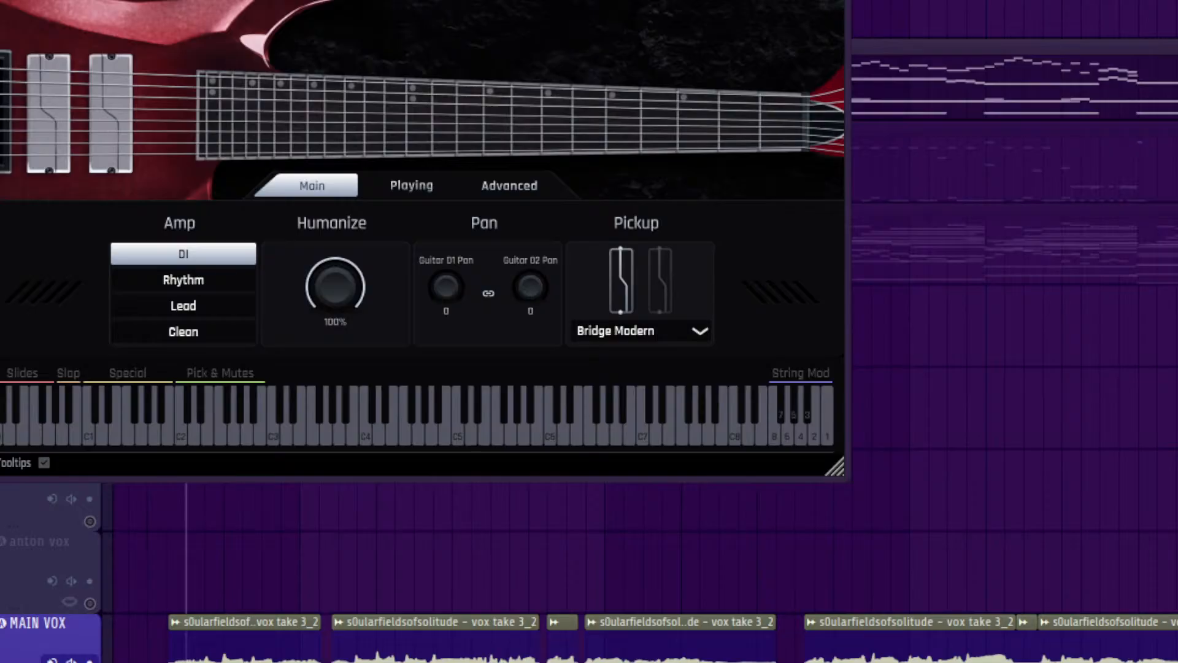
key("Escape")
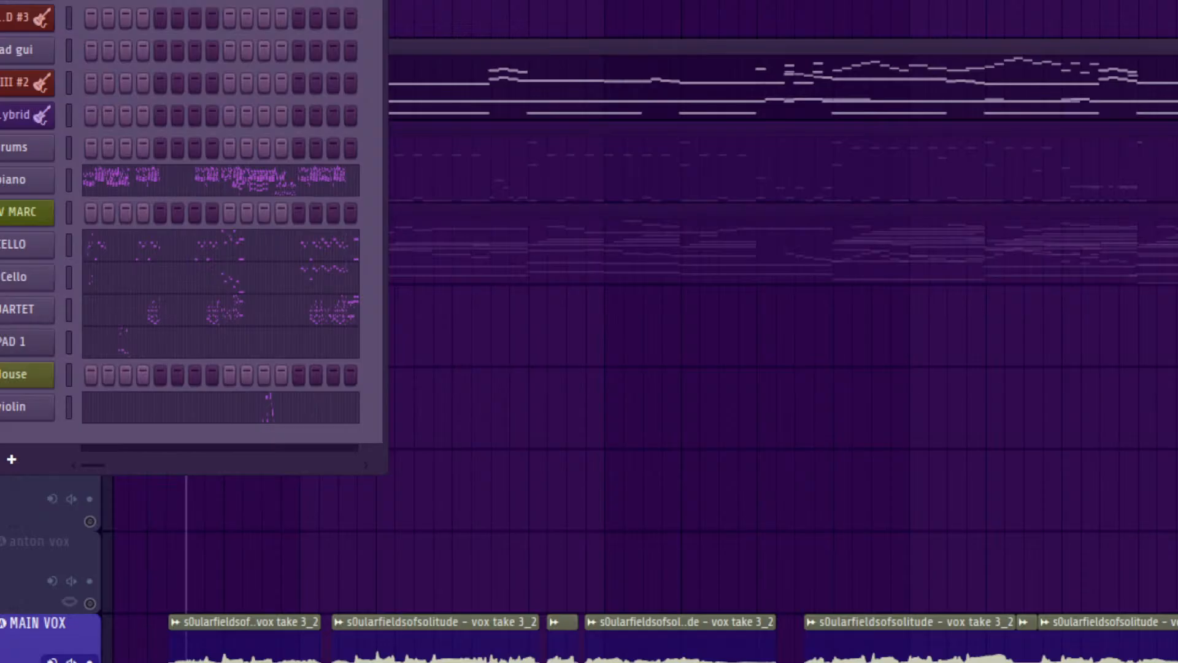
key("F6")
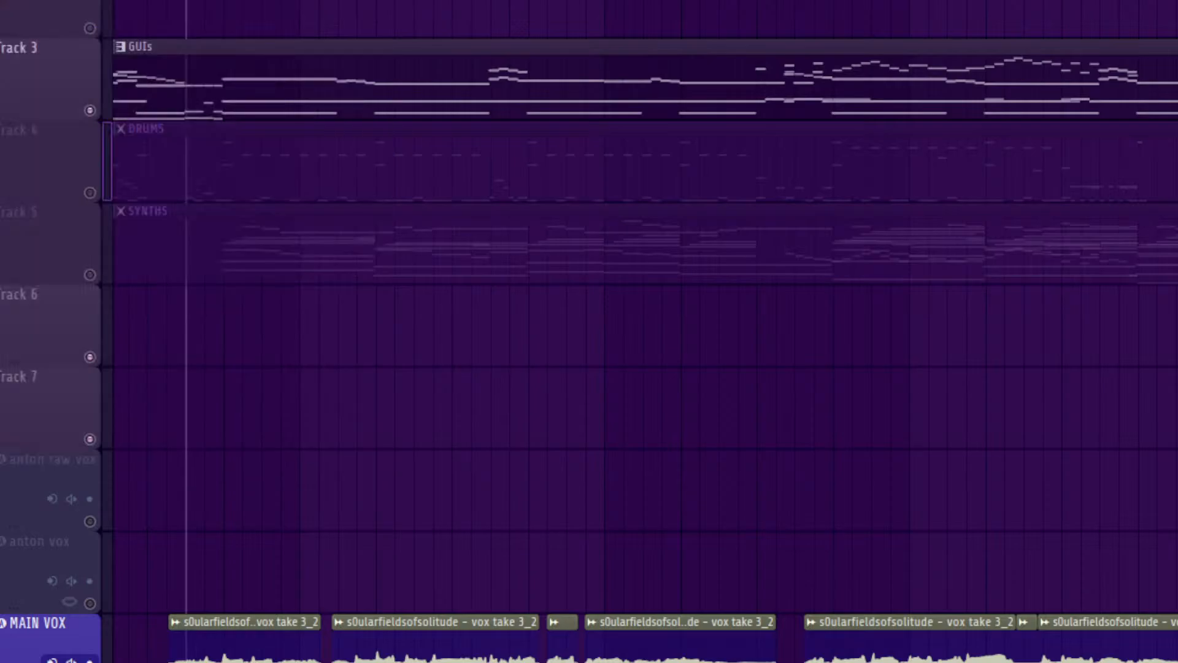
Step: Play the GUIs guitar part together with MAIN VOX and BACKUP 1 from where the vocals enter
scroll(644, 331, "right", 1)
scroll(644, 331, "left", 3)
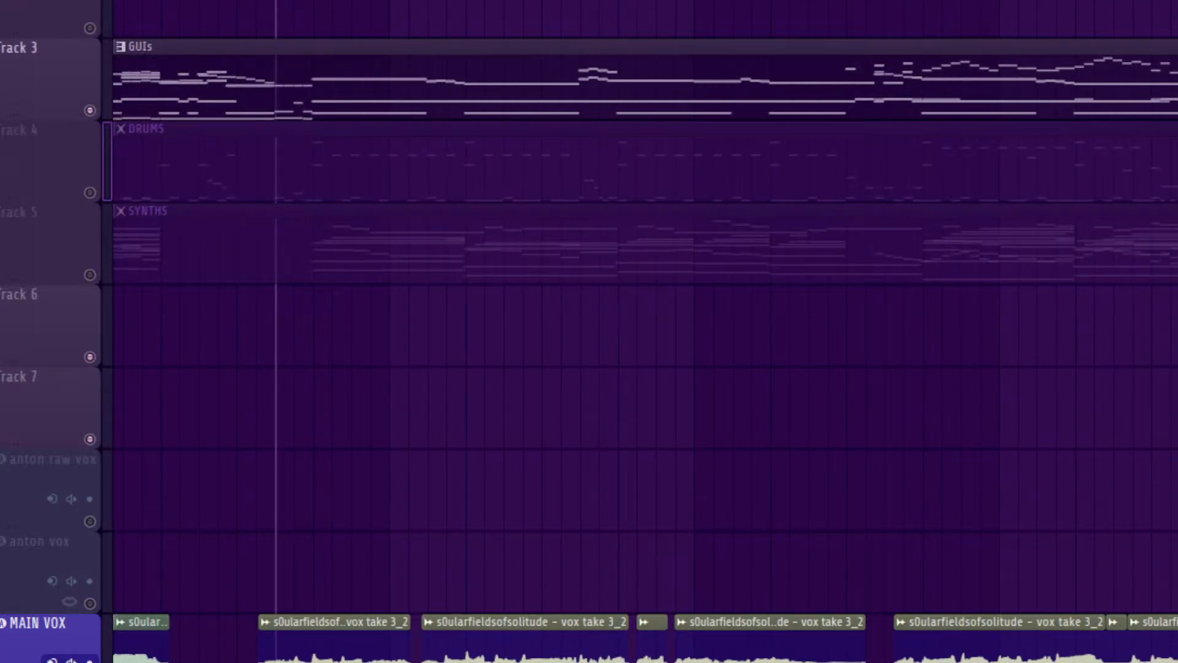
scroll(644, 331, "down", 10)
scroll(644, 331, "up", 8)
scroll(644, 331, "up", 2)
scroll(644, 331, "down", 8)
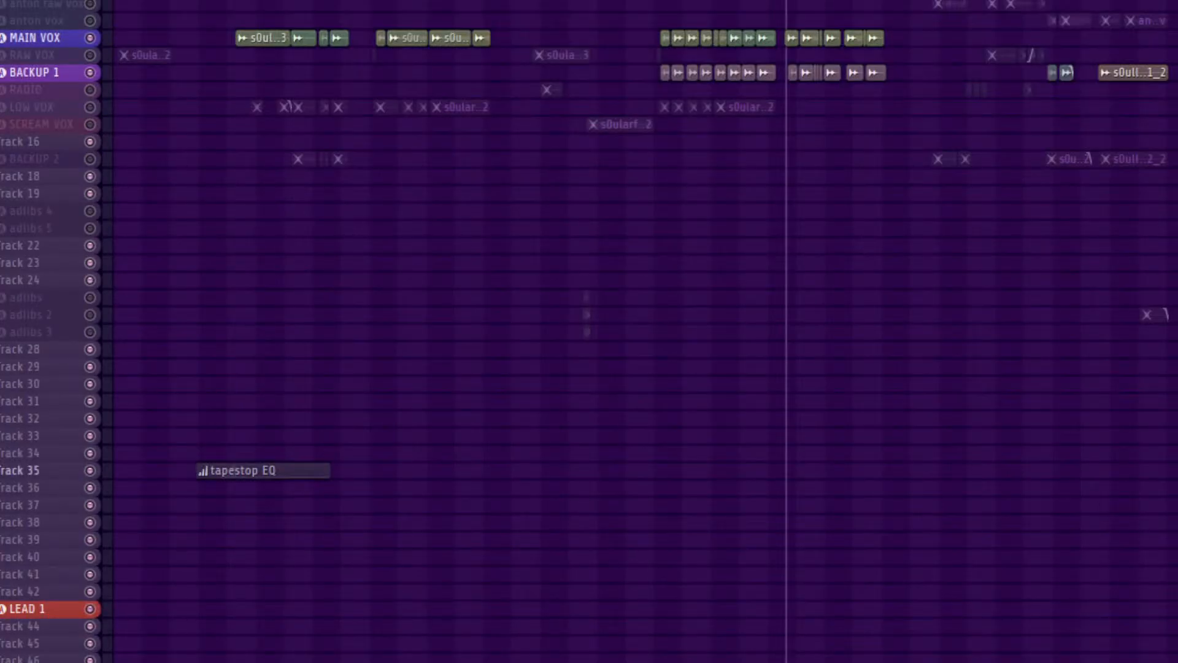
left_click_drag(745, 3, 916, 130)
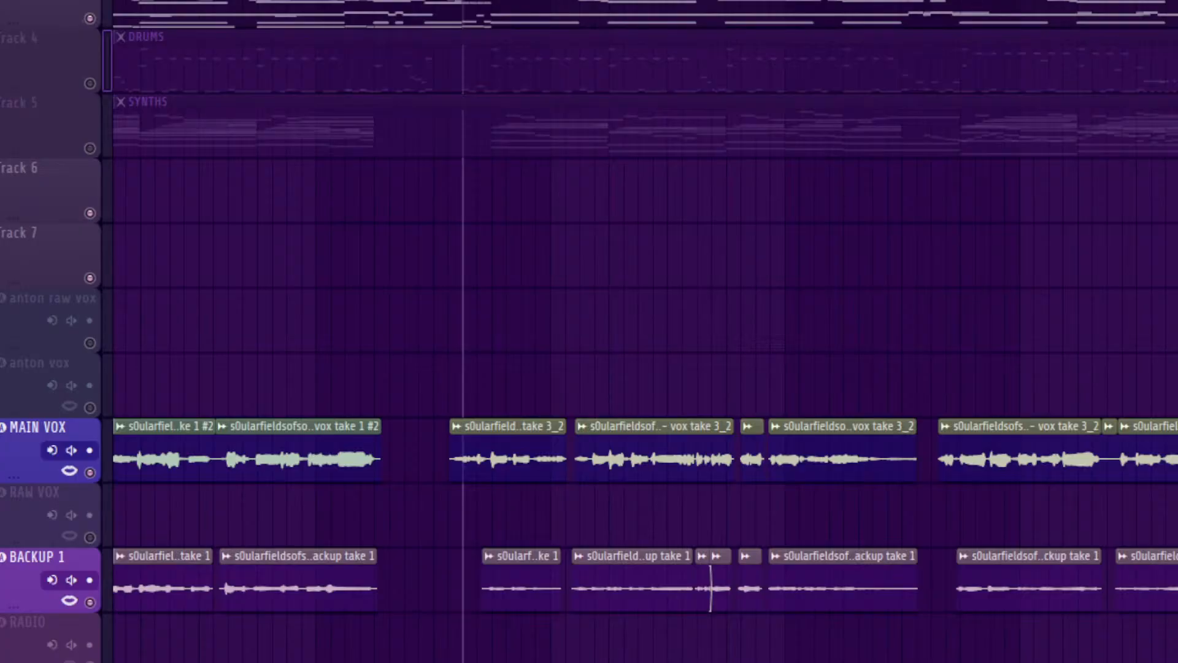
scroll(645, 331, "right", 10)
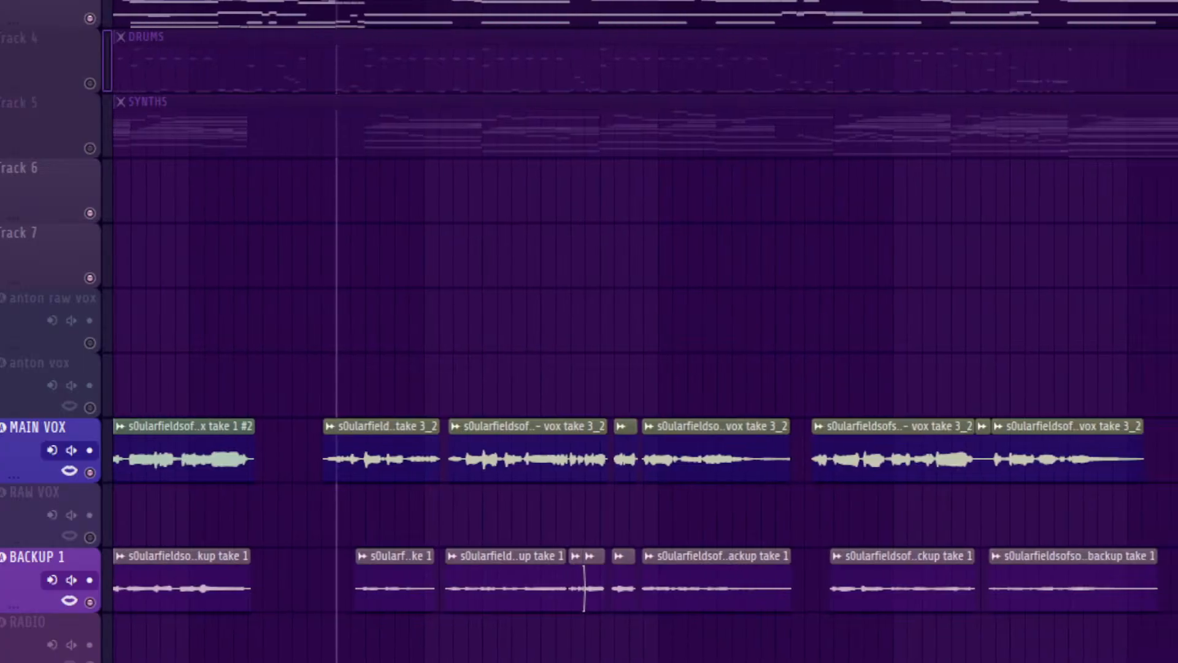
key("space")
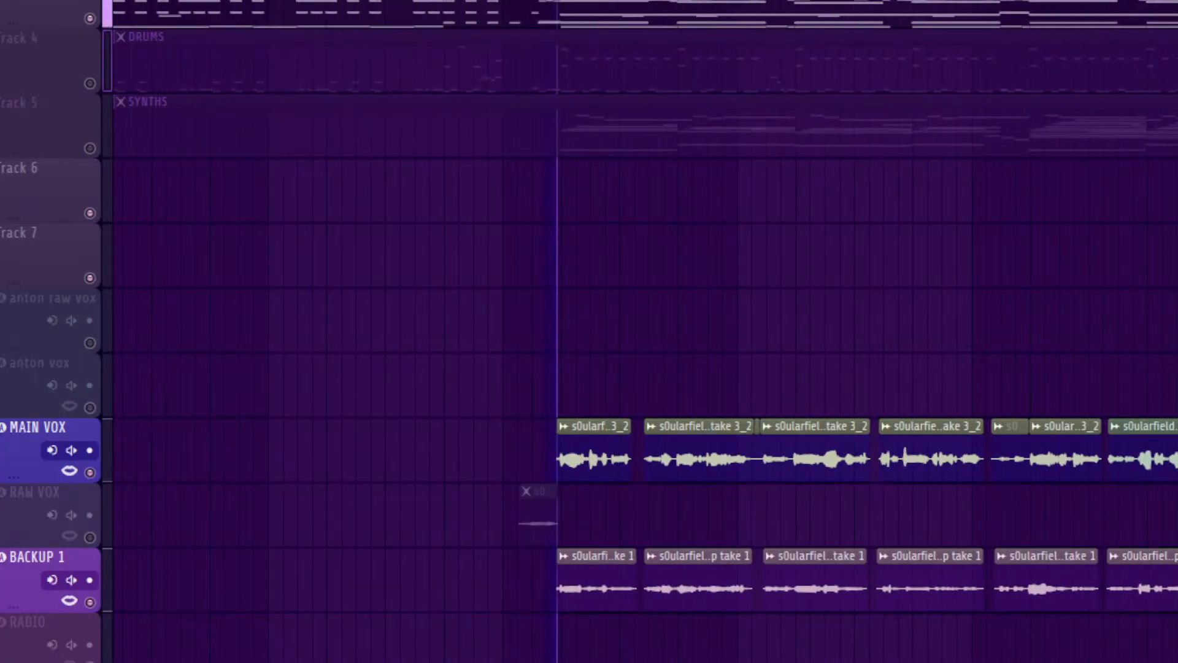
Step: Mute the GUIs track and unmute the SYNTHS track at the start of the same vocal section
scroll(645, 331, "left", 1)
scroll(645, 332, "right", 4)
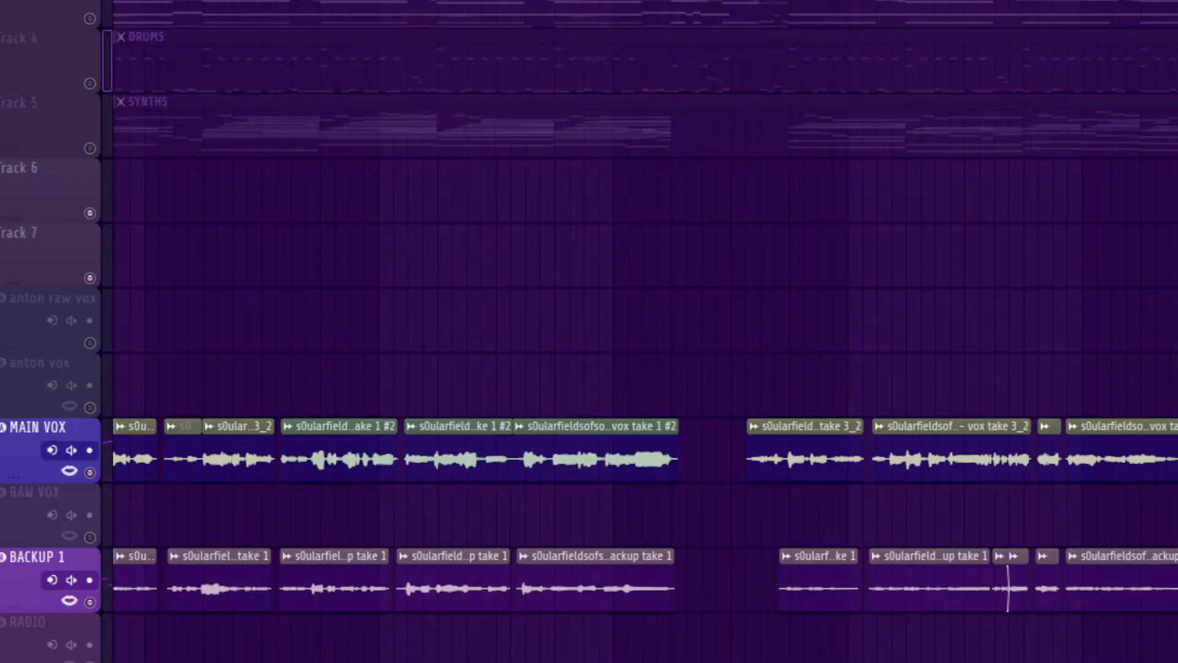
scroll(644, 331, "left", 8)
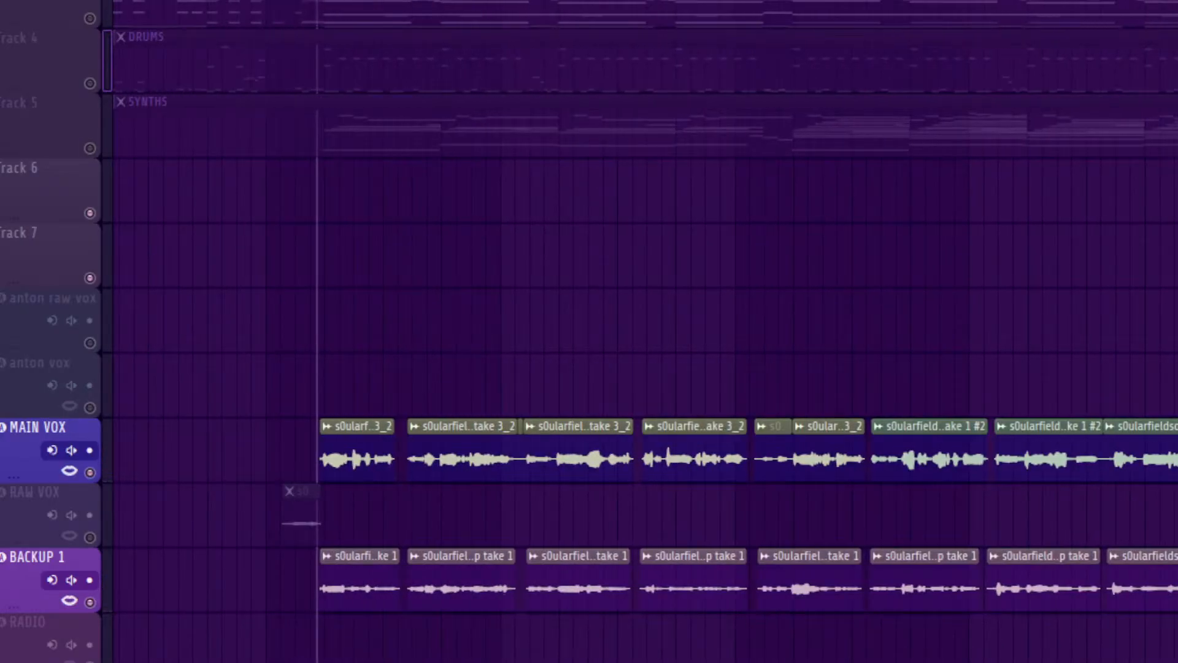
left_click(90, 148)
scroll(644, 331, "up", 1)
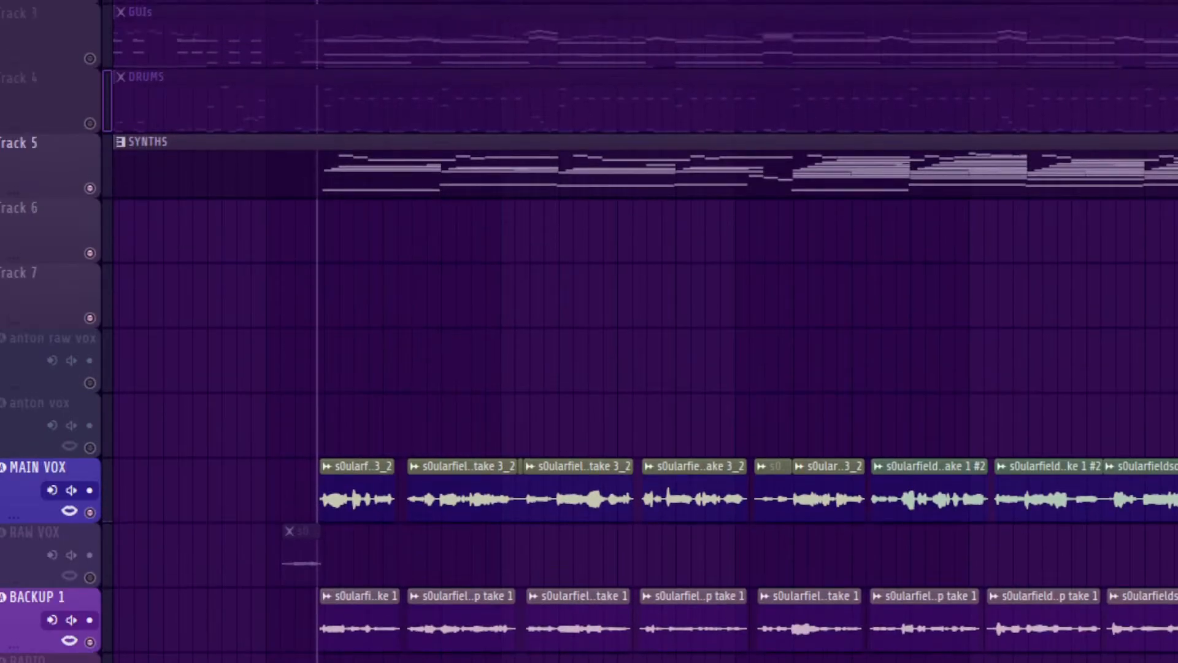
scroll(644, 332, "right", 2)
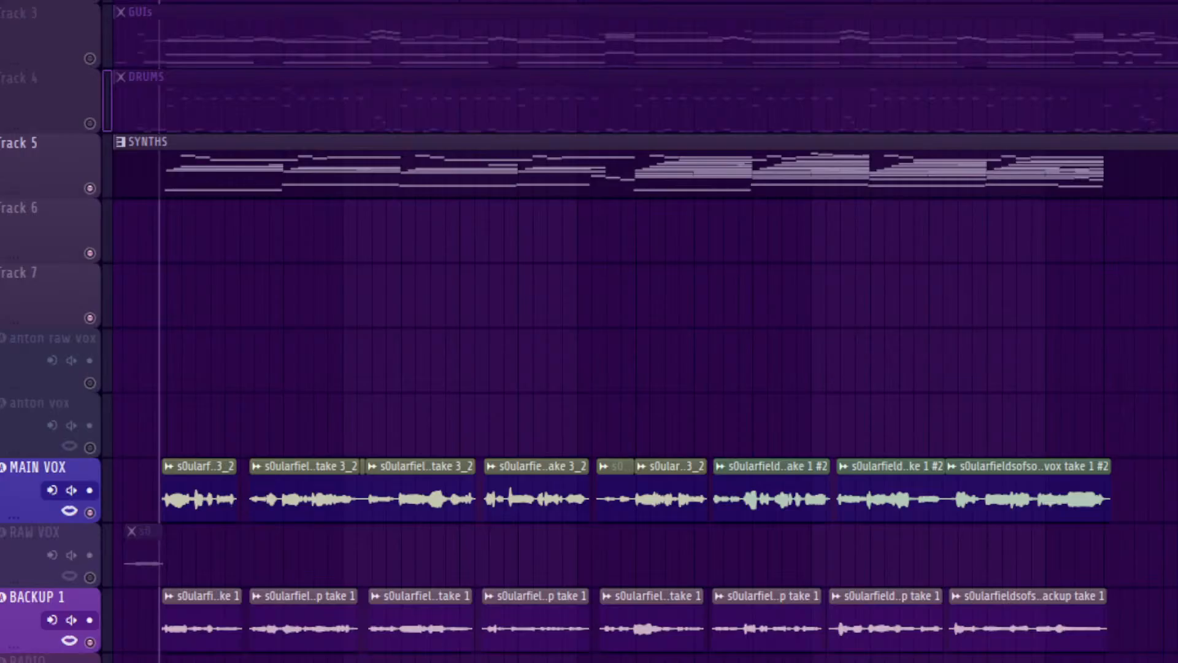
Step: Unmute the guest singer's raw vocal track, play its section together with the SYNTHS and check its level in the mixer
scroll(644, 331, "left", 3)
scroll(644, 331, "right", 2)
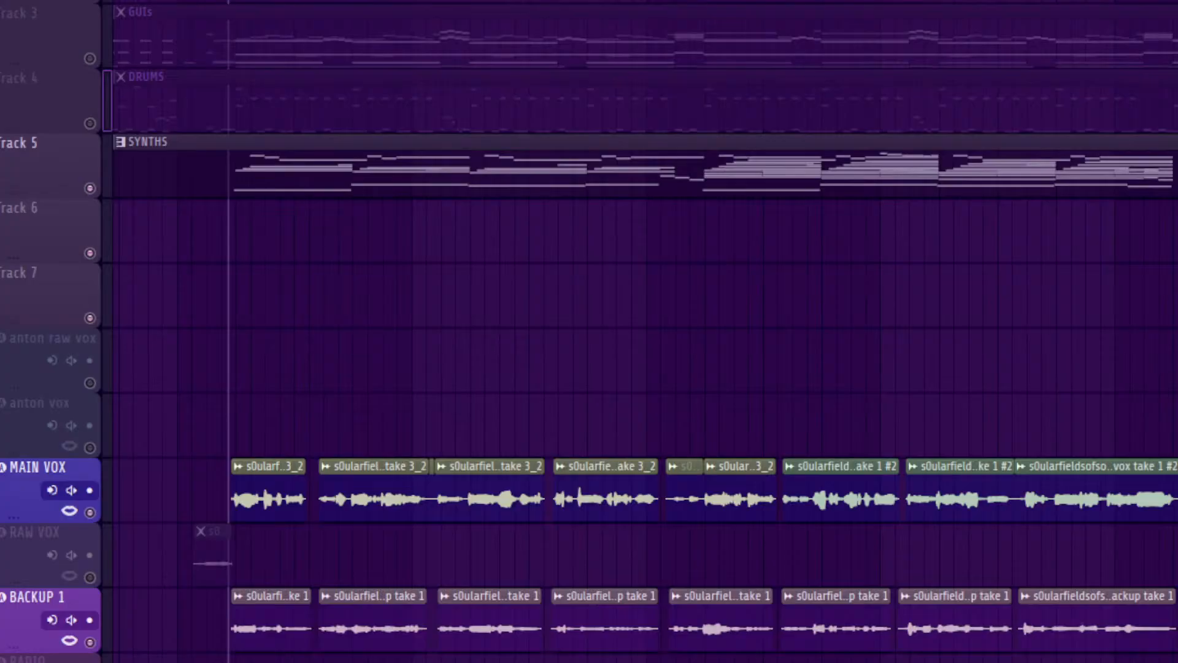
scroll(644, 332, "right", 1)
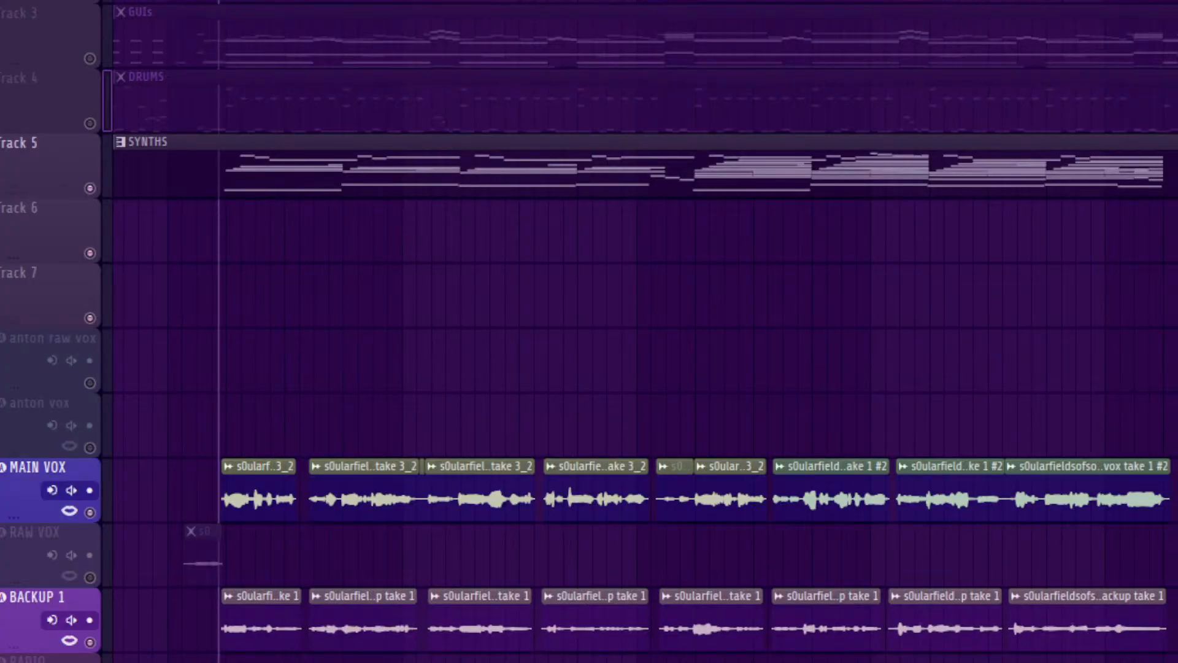
scroll(644, 331, "right", 2)
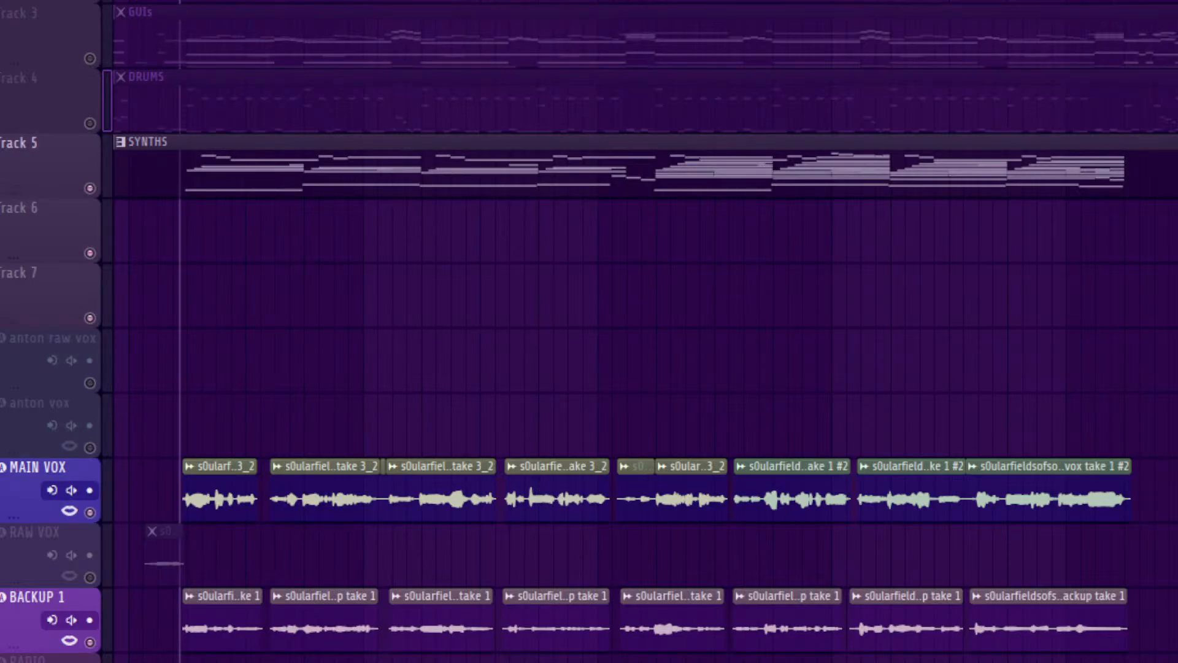
scroll(644, 331, "right", 10)
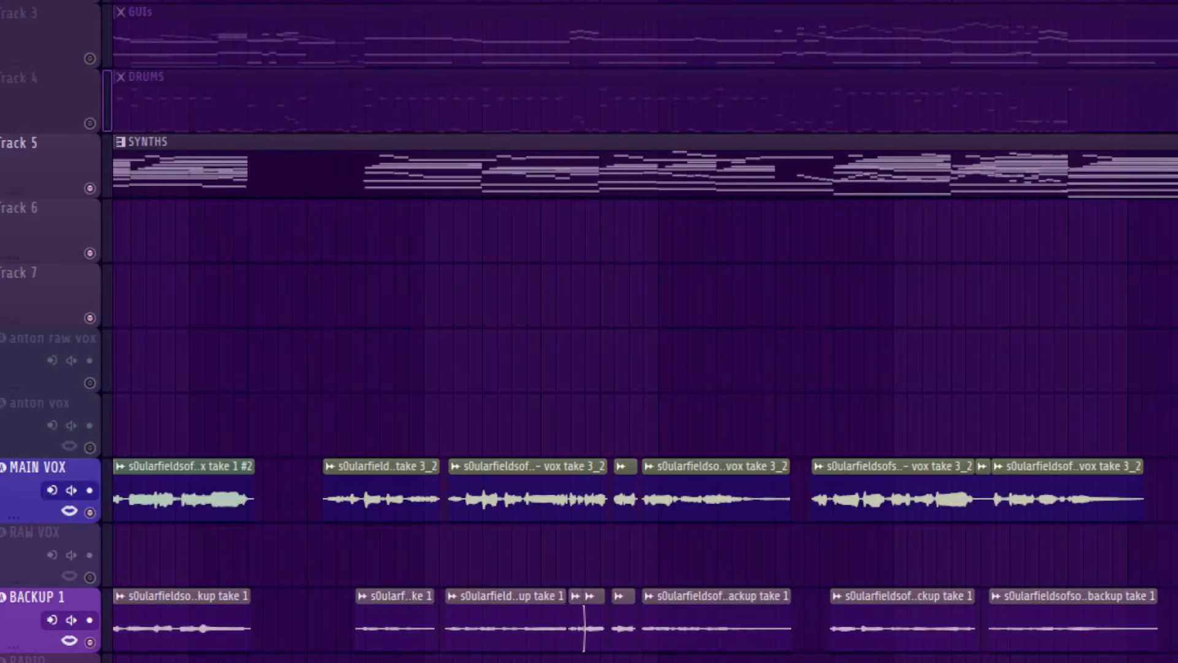
scroll(644, 332, "right", 10)
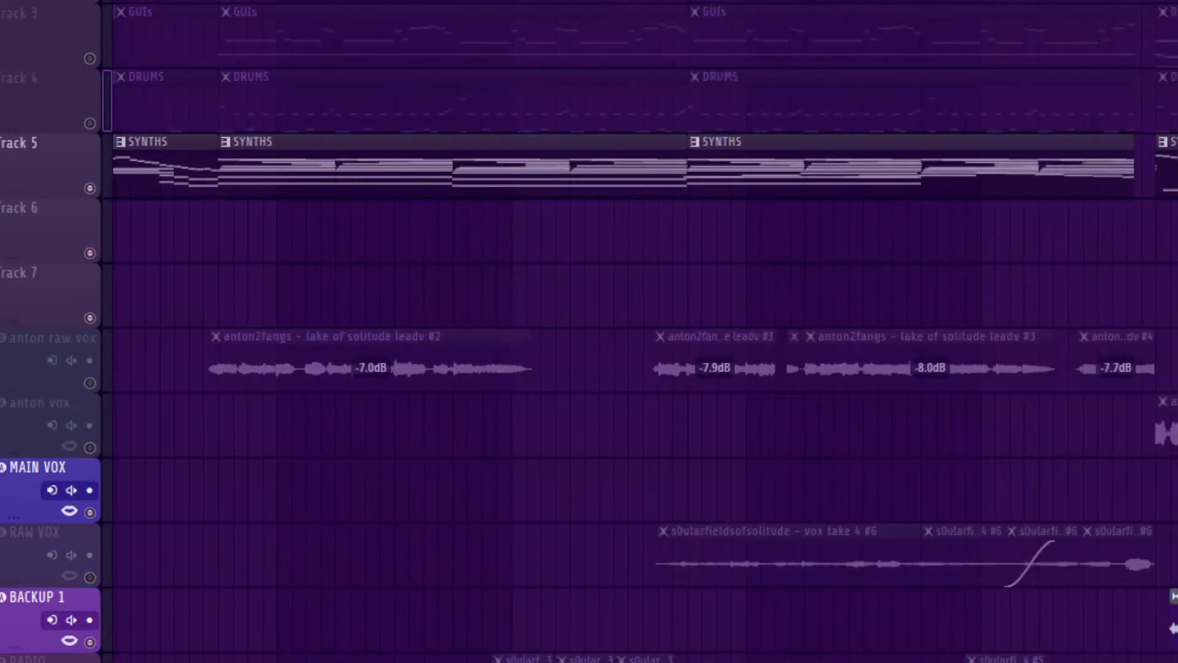
left_click(91, 383)
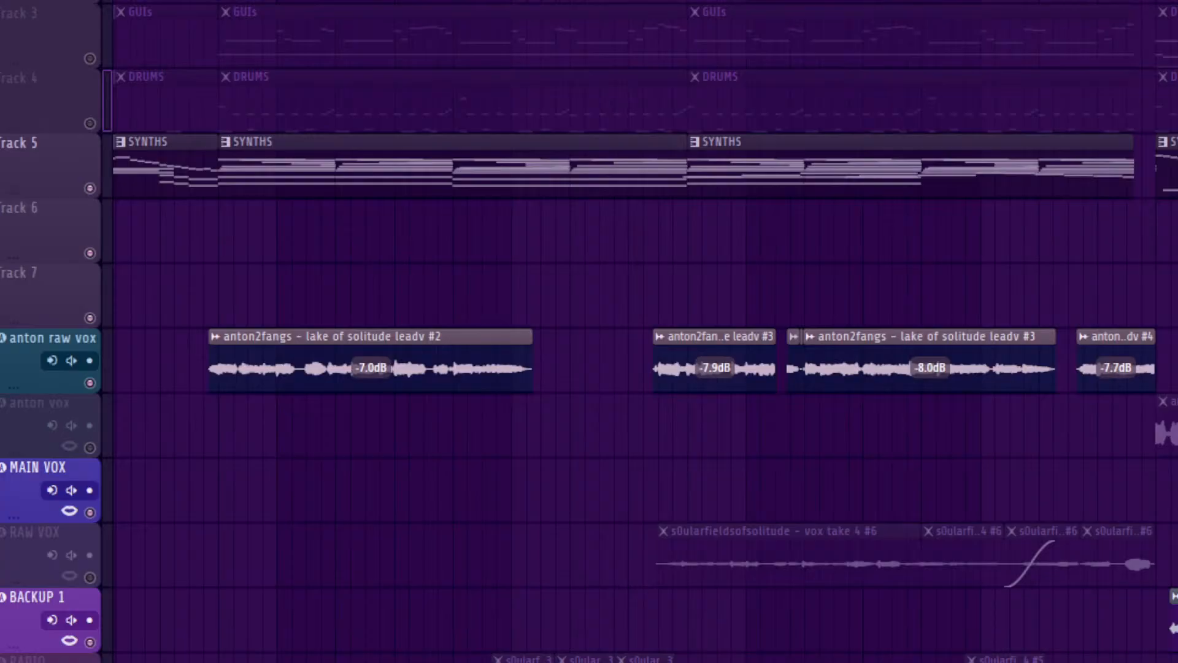
key("space")
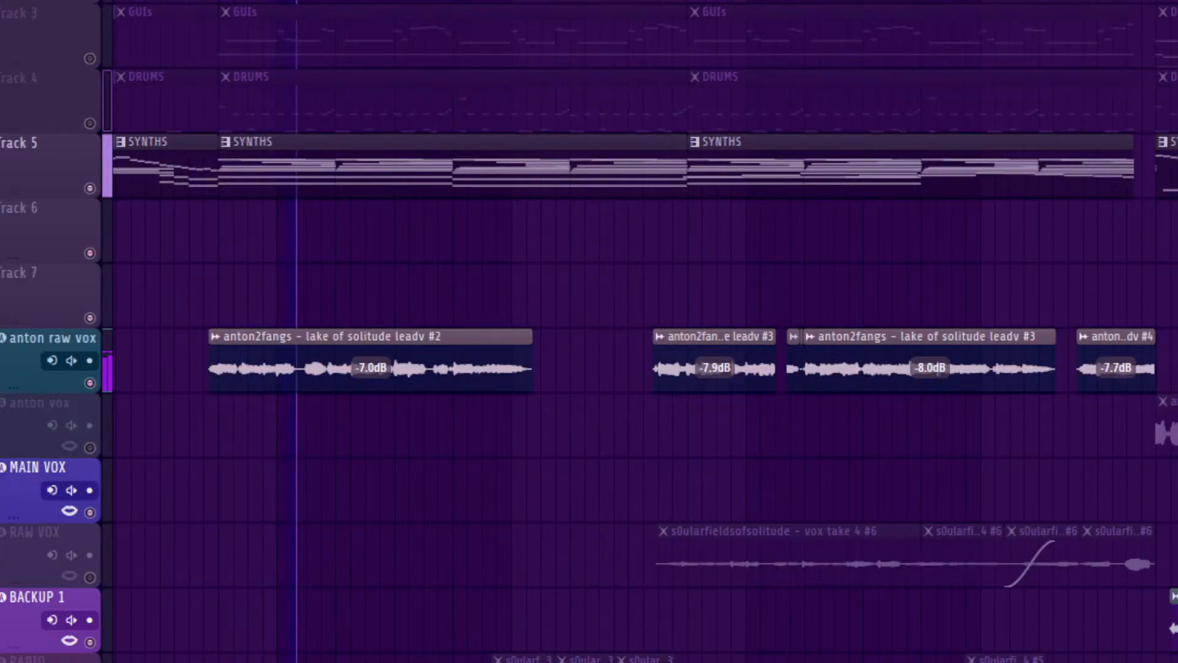
key("F9")
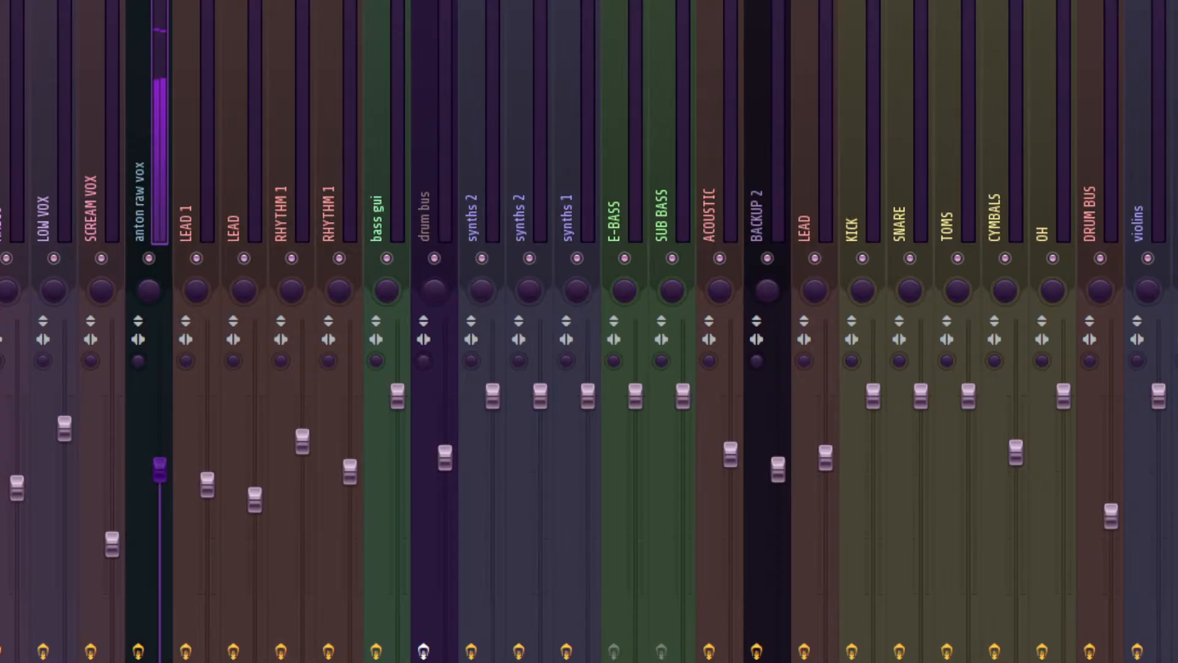
key("F9")
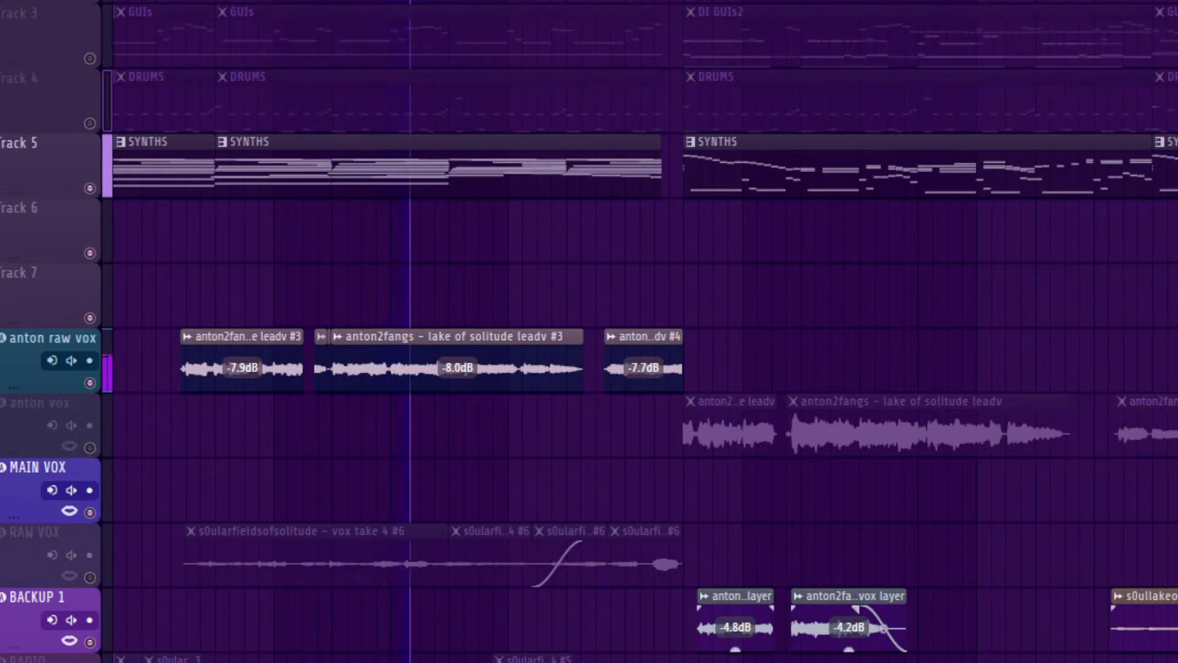
Step: Unmute the guest singer's processed vocal track, mute BACKUP 1 and lower the processed vocal's mixer fader
left_click(90, 448)
left_click(90, 643)
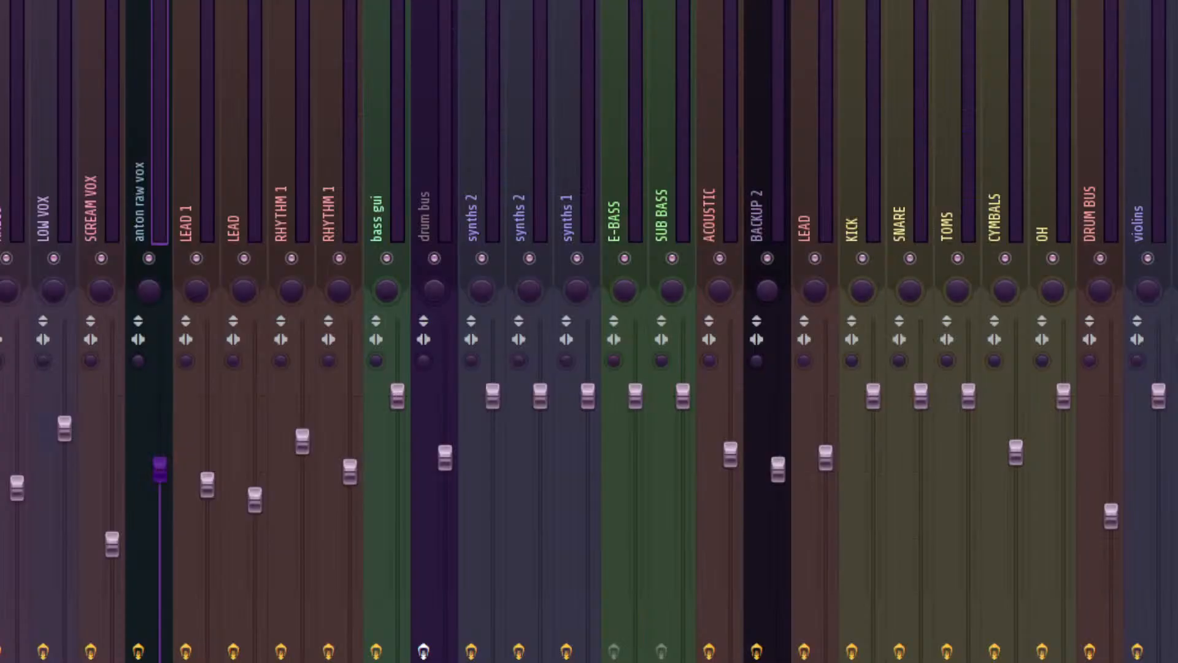
scroll(301, 332, "left", 5)
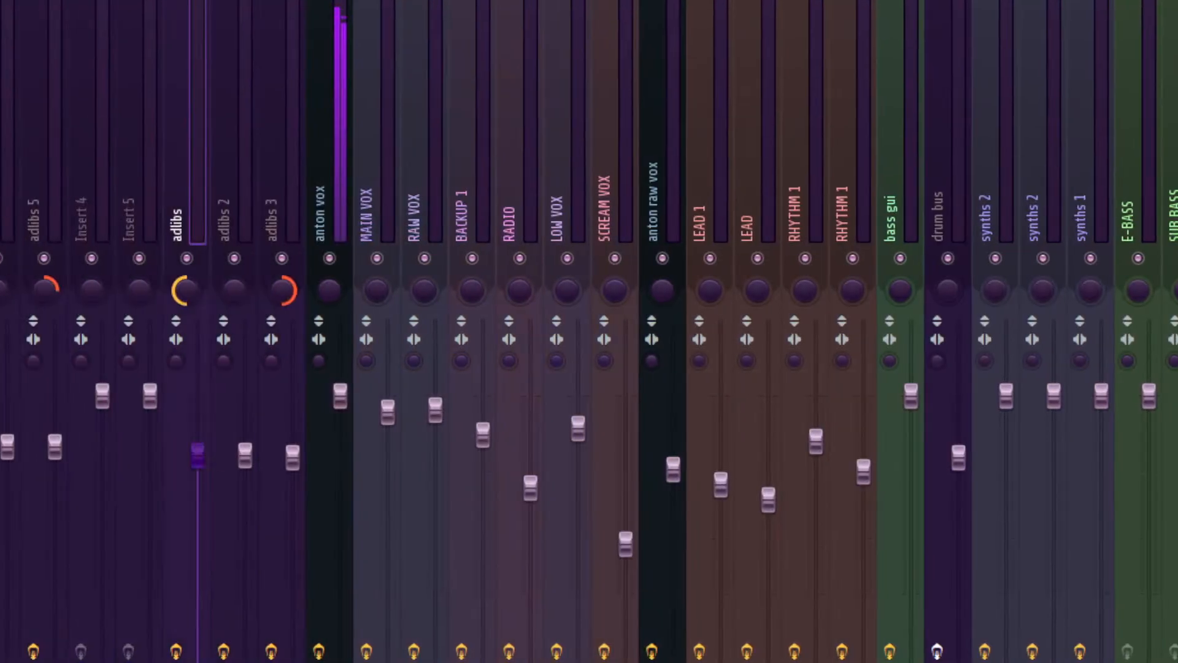
left_click_drag(341, 416, 341, 435)
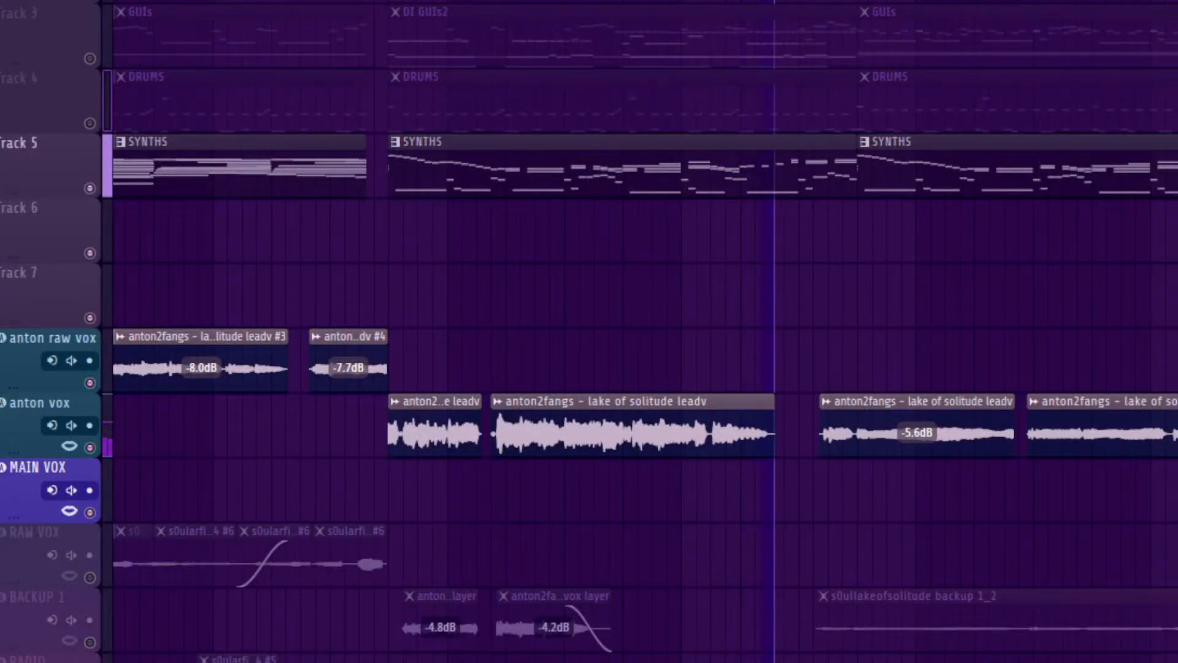
Step: Unmute the BACKUP 1, BACKUP 2, adlibs, adlibs 2 and adlibs 3 tracks
scroll(644, 331, "down", 5)
scroll(644, 331, "up", 1)
scroll(644, 332, "up", 4)
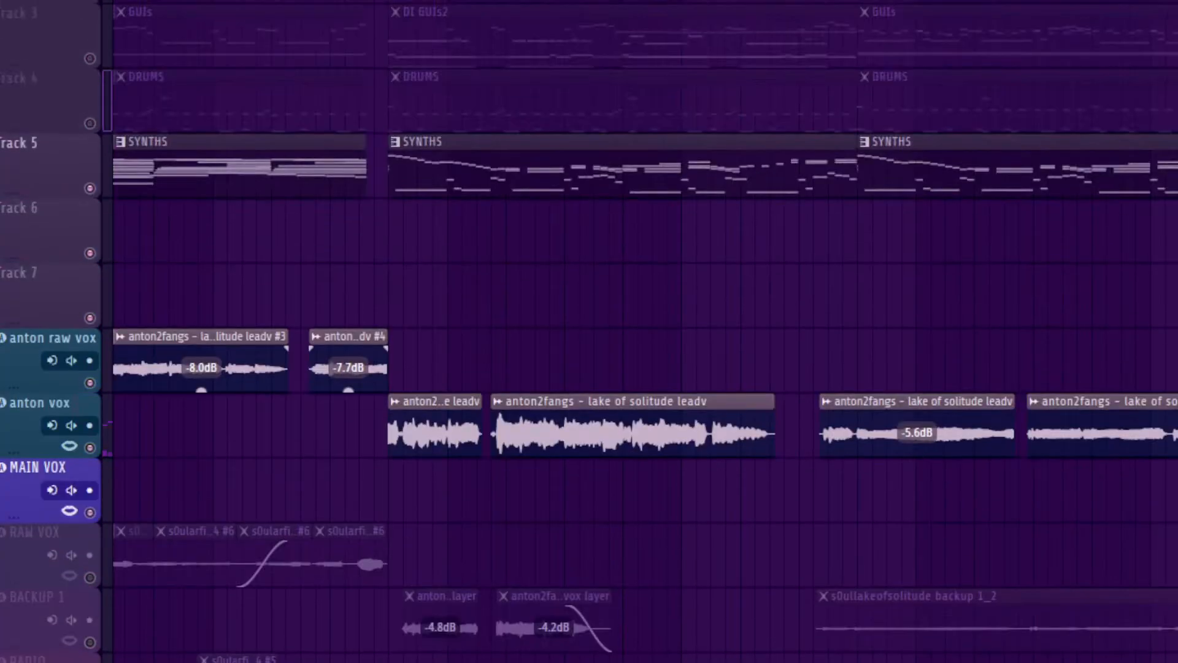
scroll(644, 332, "down", 3)
scroll(644, 331, "down", 8)
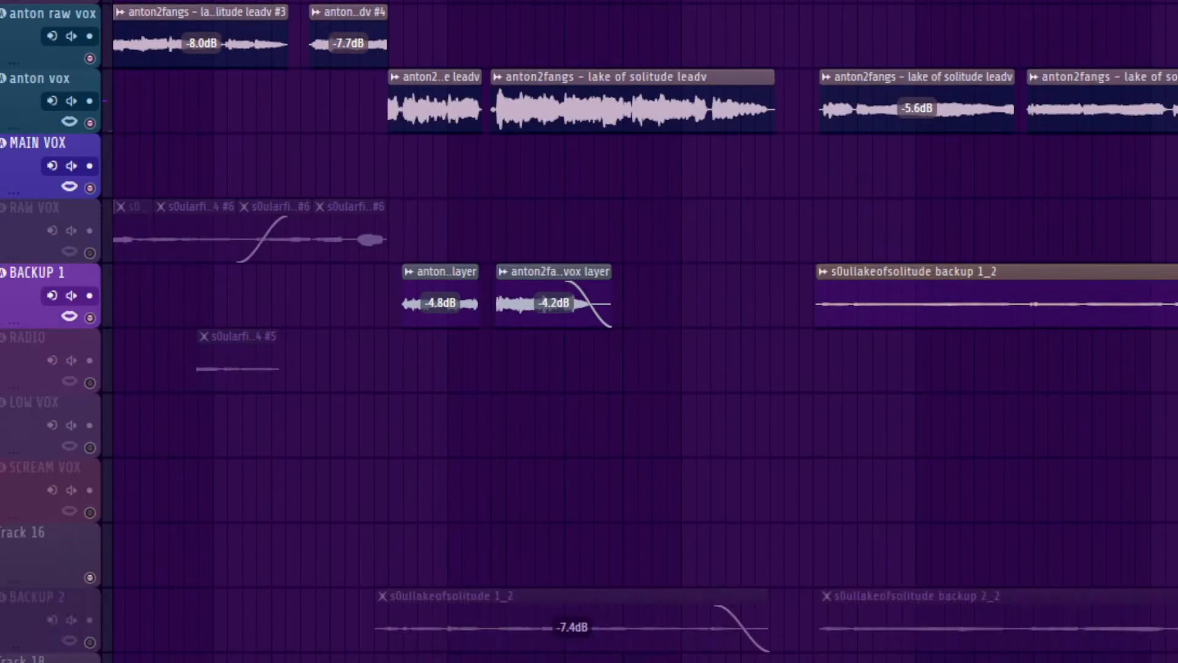
scroll(644, 331, "down", 7)
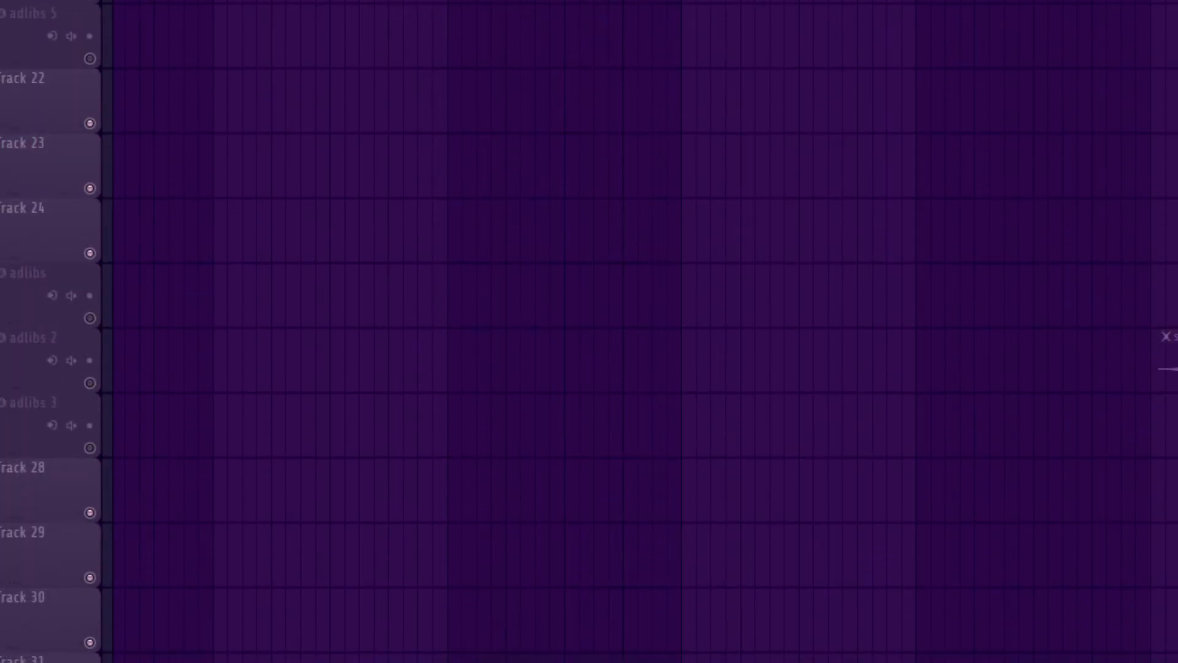
left_click(89, 385)
left_click(89, 451)
left_click(89, 318)
scroll(89, 318, "up", 12)
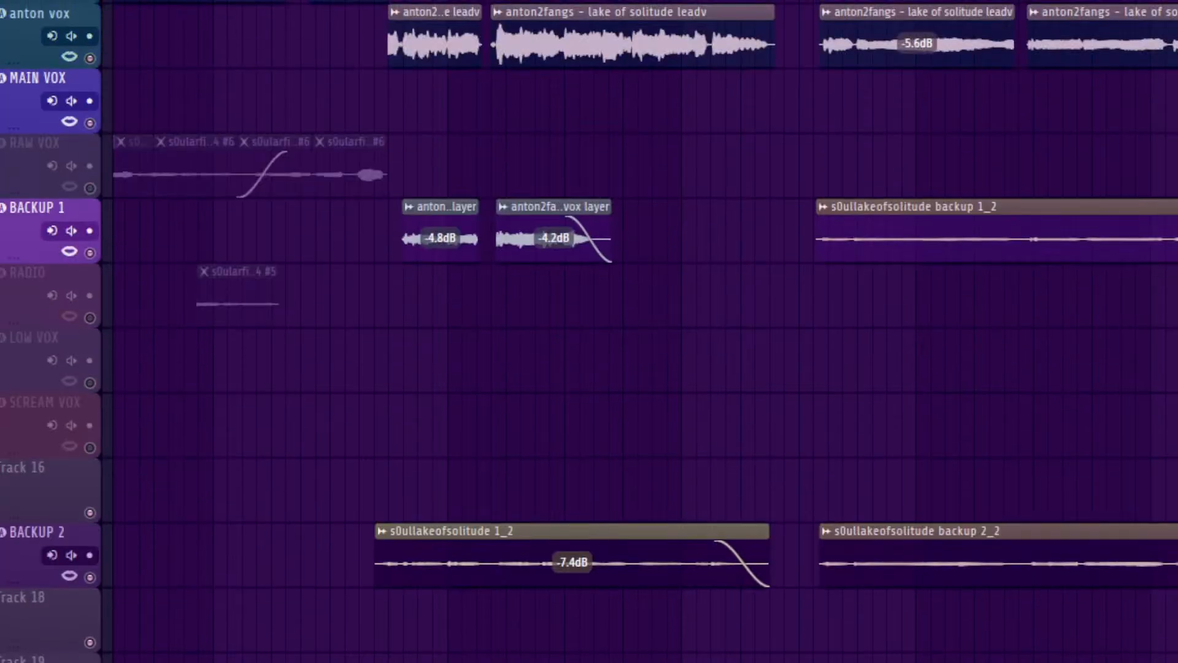
Step: Mute the guest singer's processed vocal track and play the BACKUP 1 and BACKUP 2 layers from the start of that section
scroll(644, 331, "down", 3)
scroll(644, 331, "down", 7)
scroll(644, 331, "up", 7)
scroll(644, 331, "up", 3)
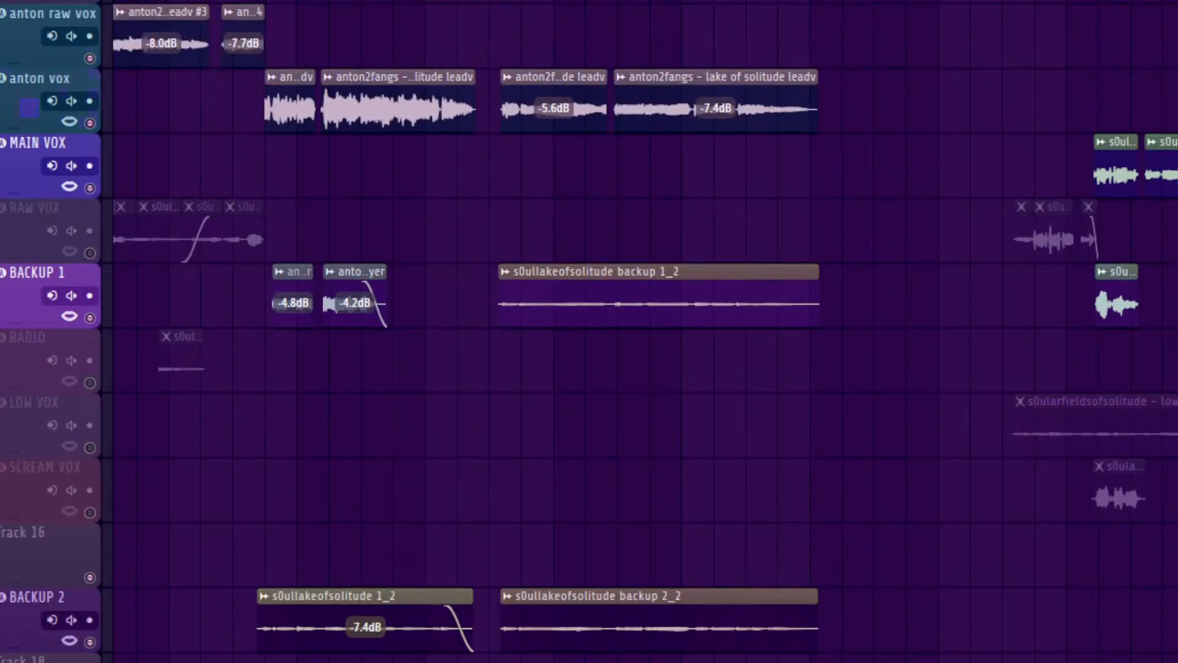
key("space")
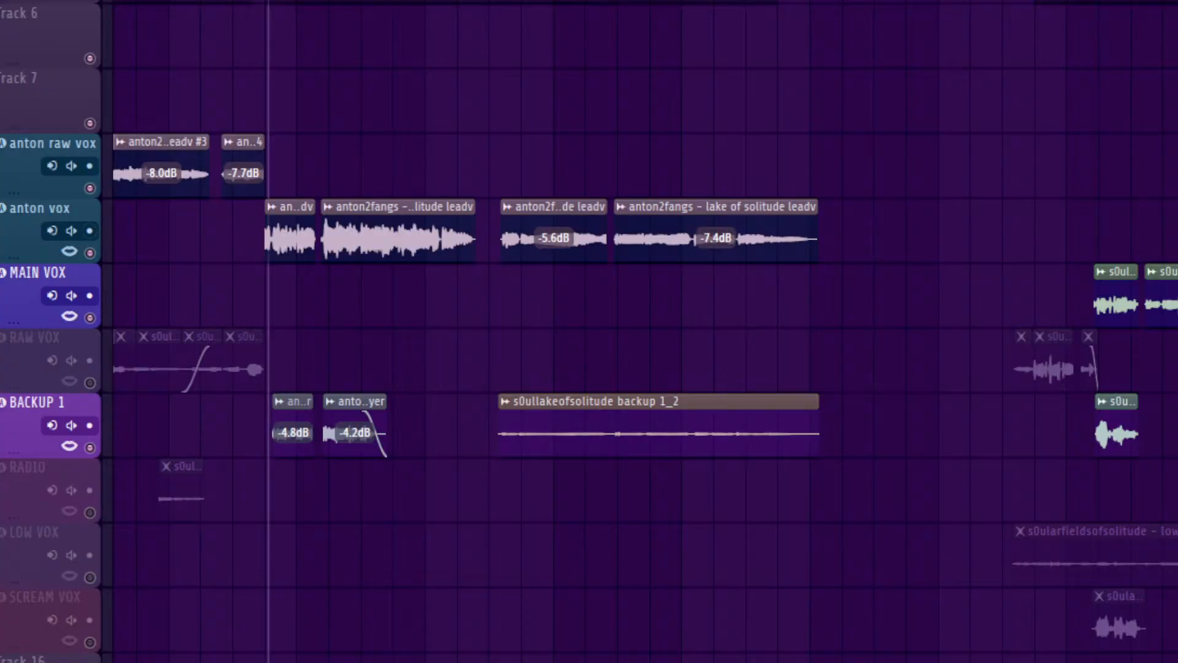
left_click(90, 253)
key("space")
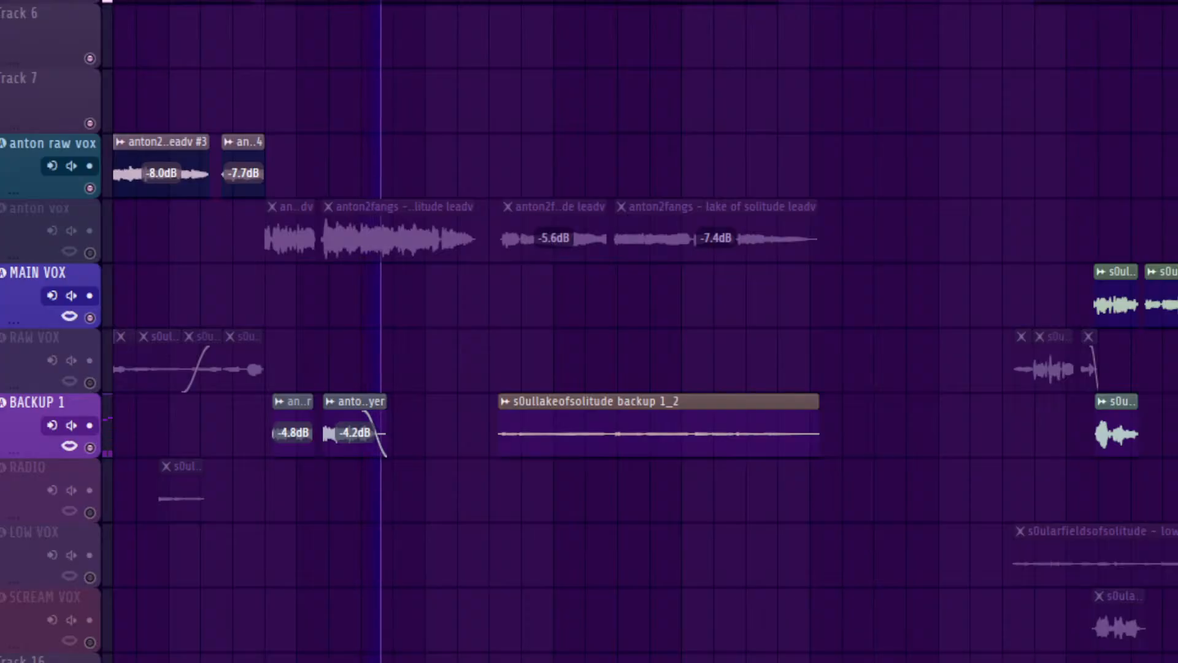
scroll(589, 331, "down", 3)
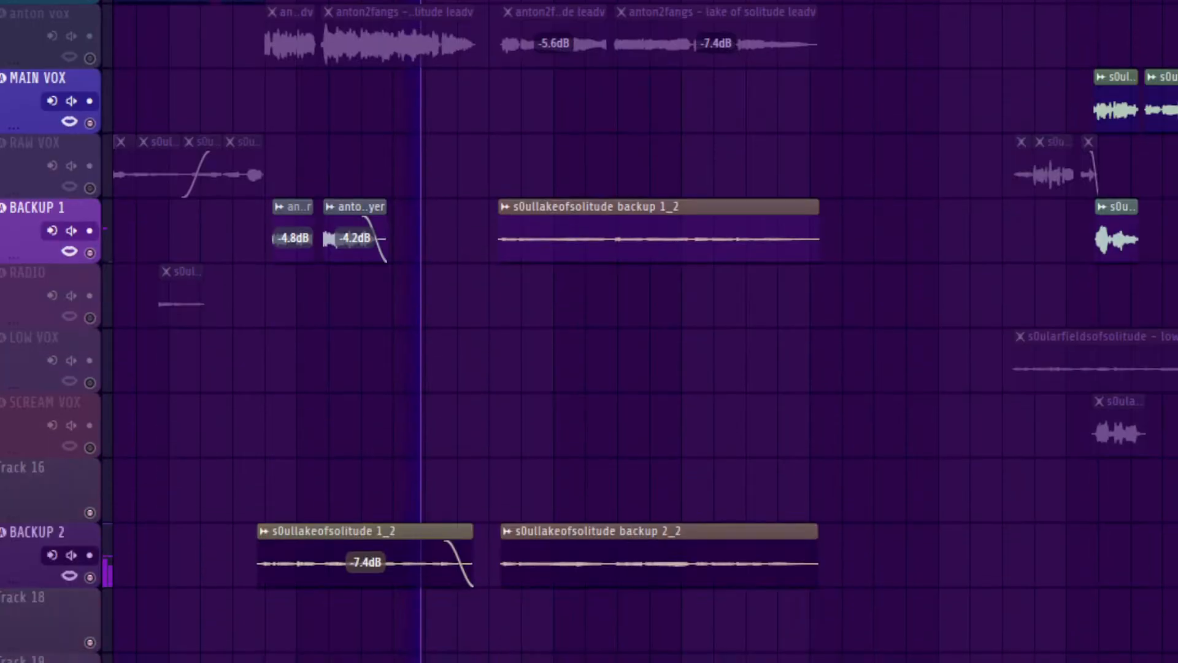
scroll(589, 331, "down", 3)
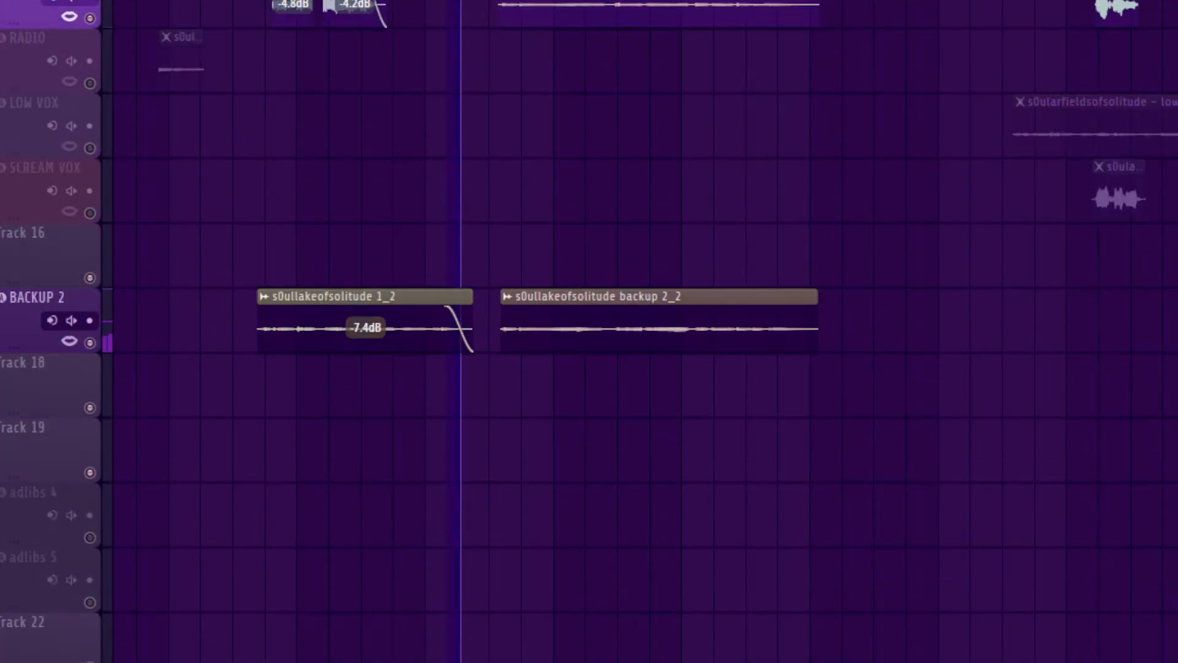
Step: Review the BACKUP 1 and BACKUP 2 vocal clips in the arrangement during playback and check their mixer channels
scroll(589, 331, "down", 1)
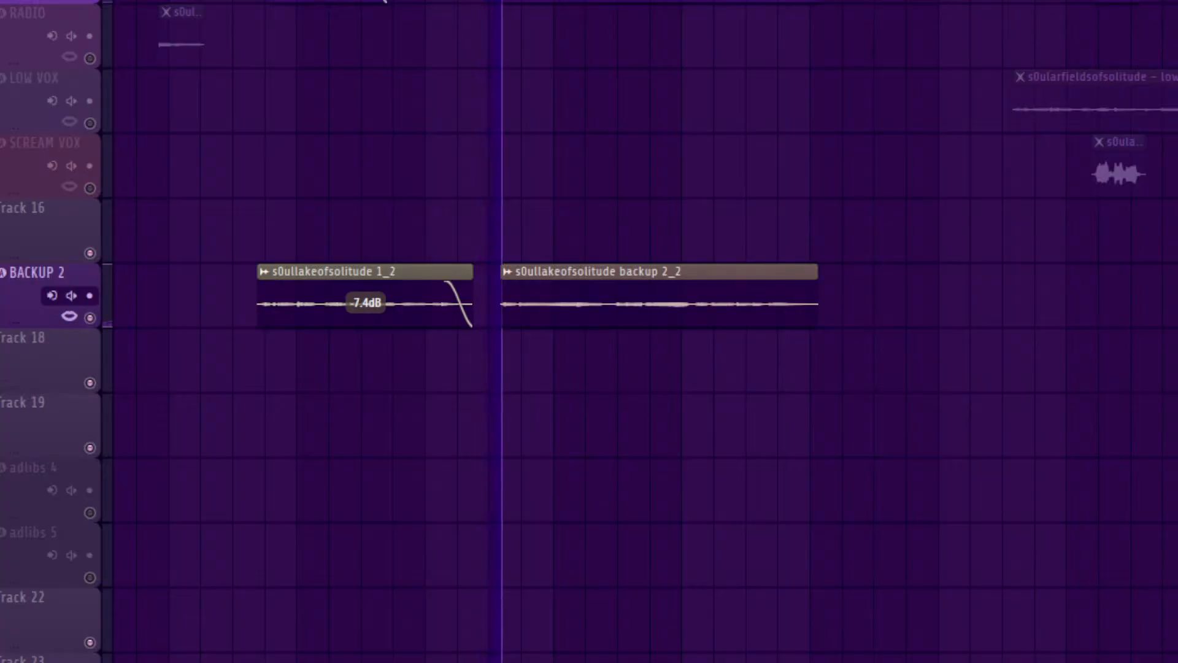
scroll(589, 331, "down", 4)
scroll(589, 331, "up", 5)
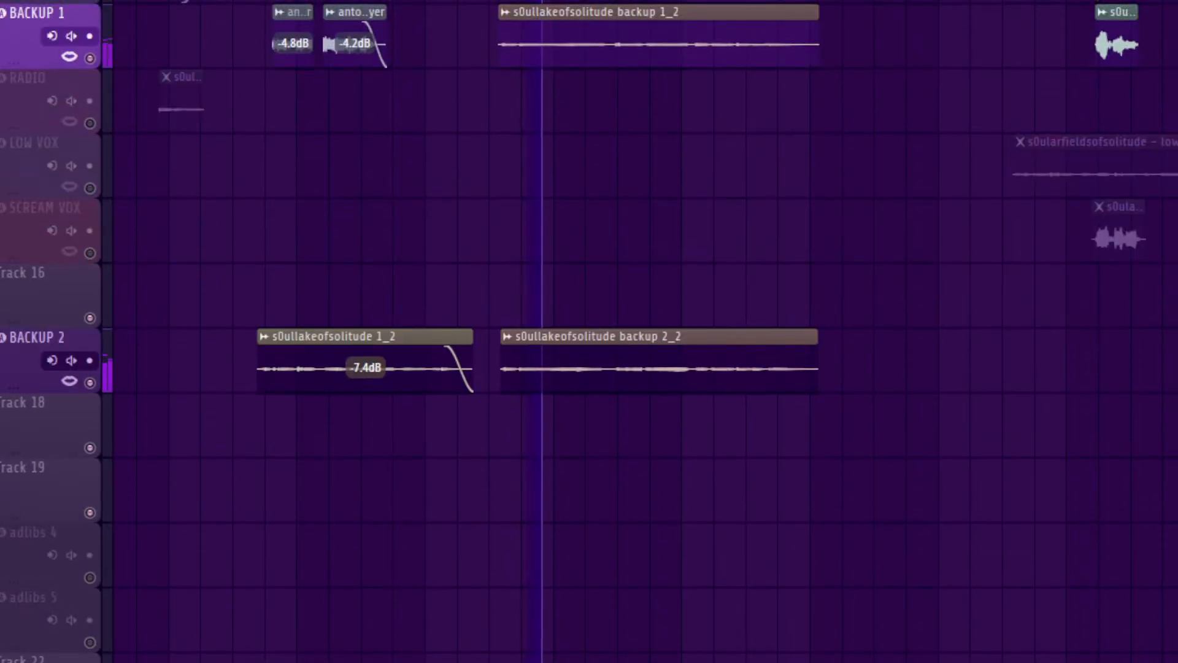
scroll(589, 332, "down", 5)
scroll(589, 331, "up", 6)
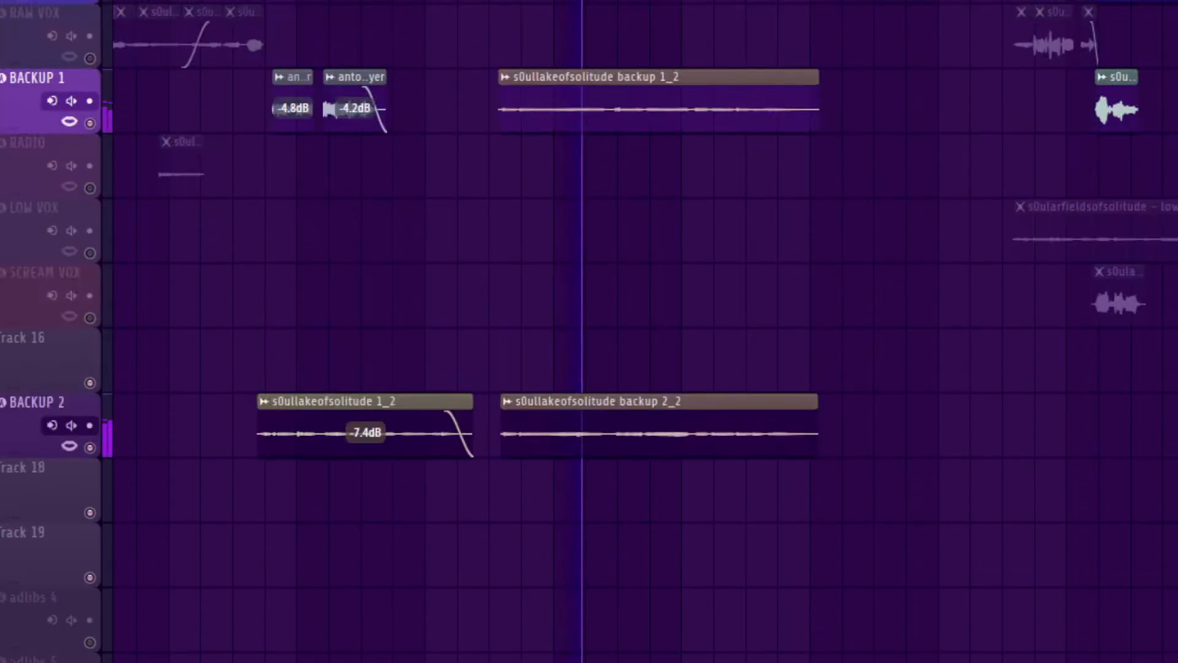
scroll(589, 332, "up", 4)
scroll(589, 332, "down", 7)
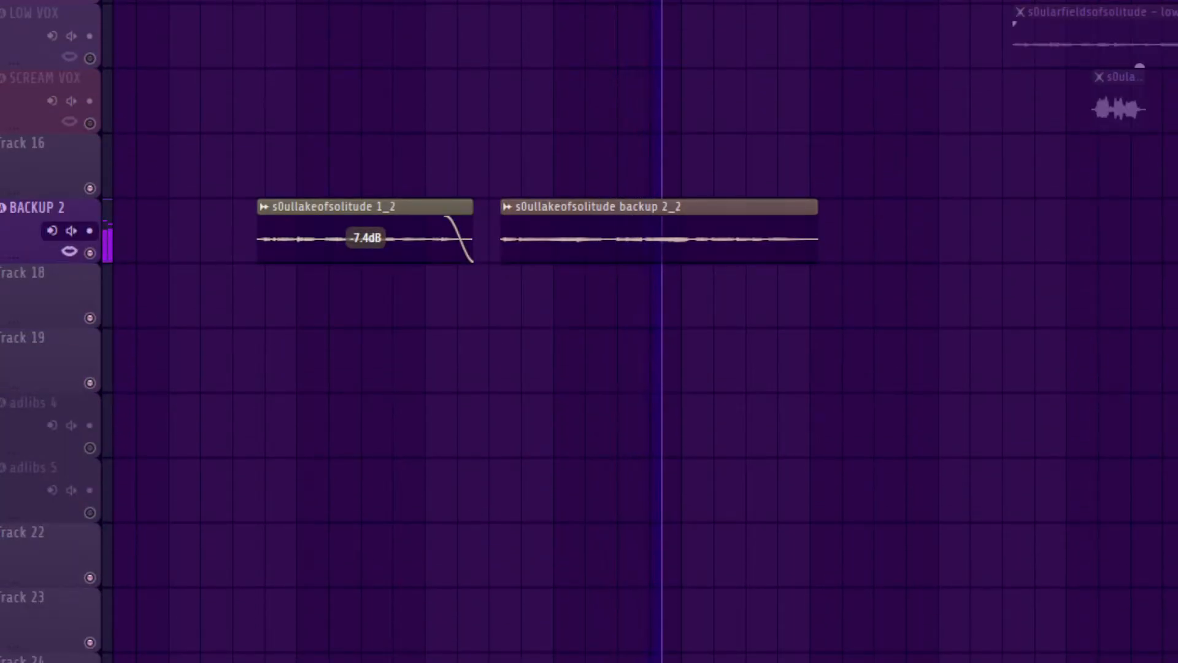
key("F9")
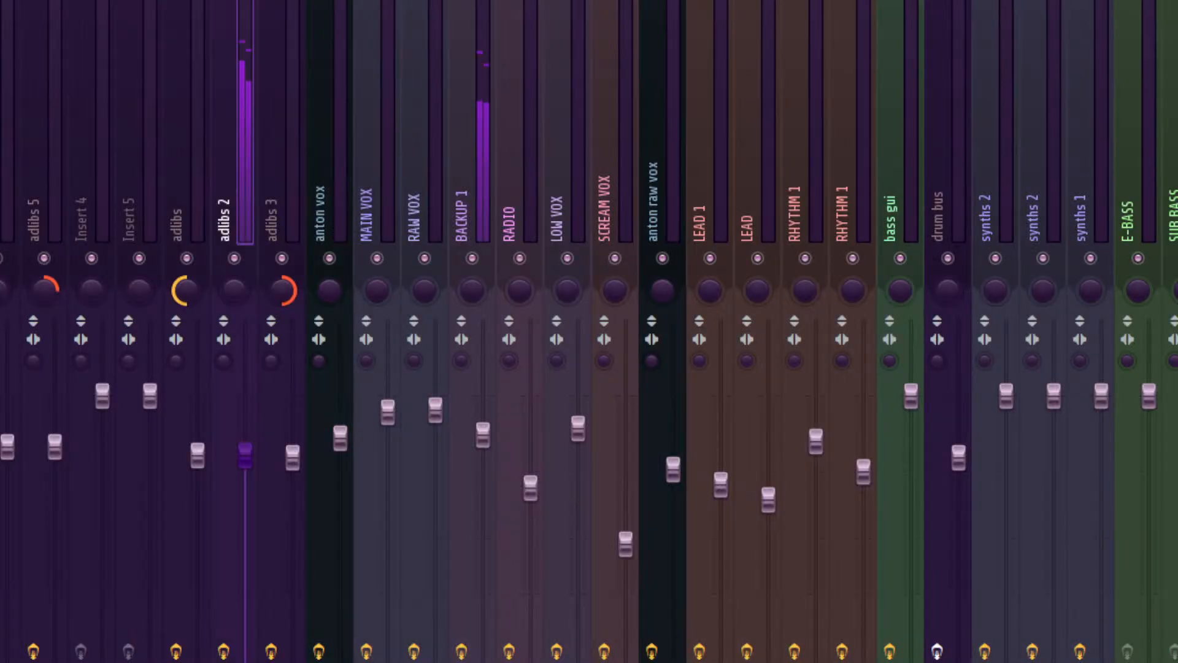
key("F9")
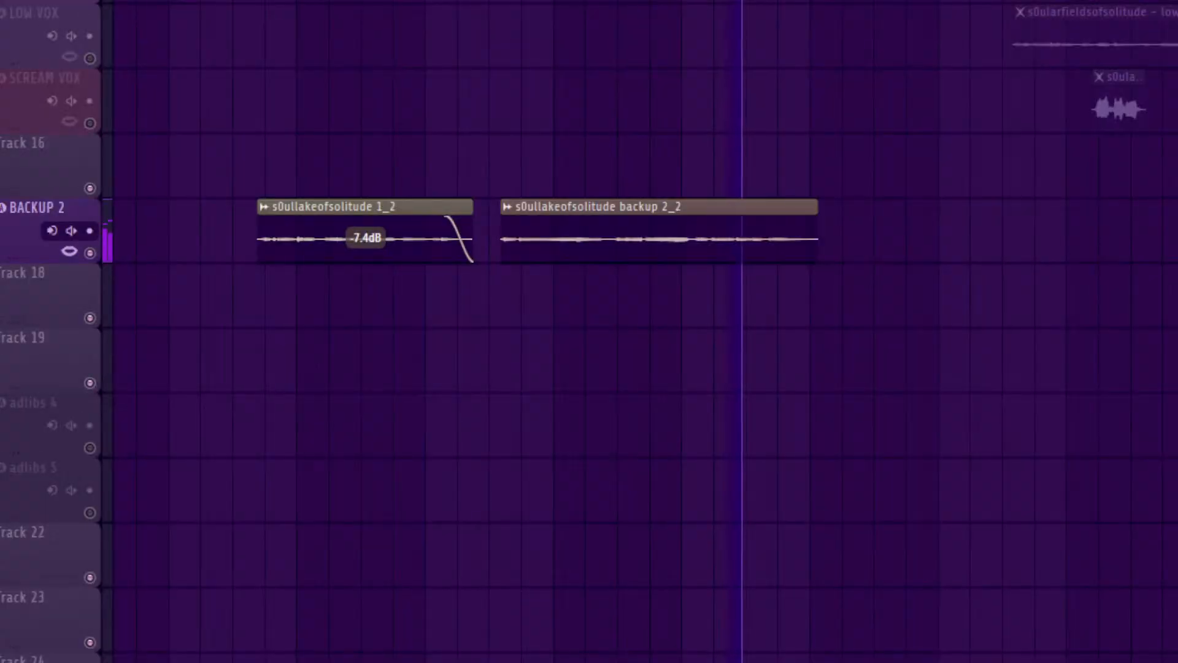
scroll(645, 331, "up", 1)
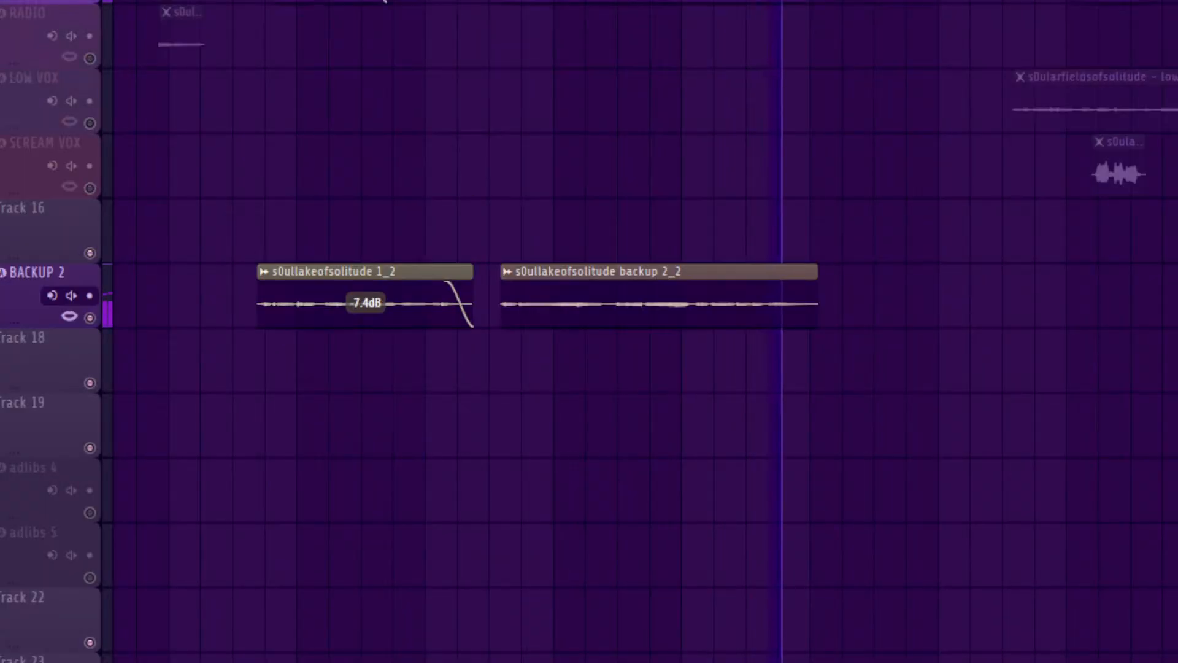
scroll(644, 332, "up", 6)
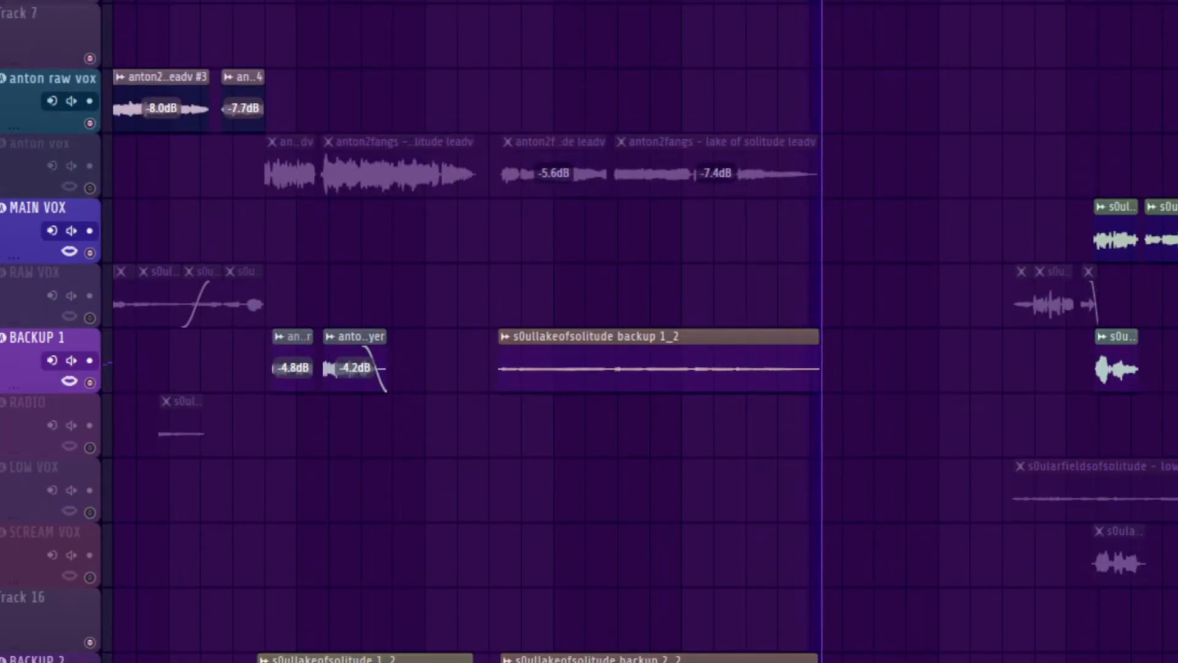
scroll(644, 331, "down", 5)
Step: Play the arrangement from just before the end of the s0ullakeofsolitude backup 1_2 clip into the following section
left_click(1046, 3)
left_click_drag(1036, 1, 1176, 253)
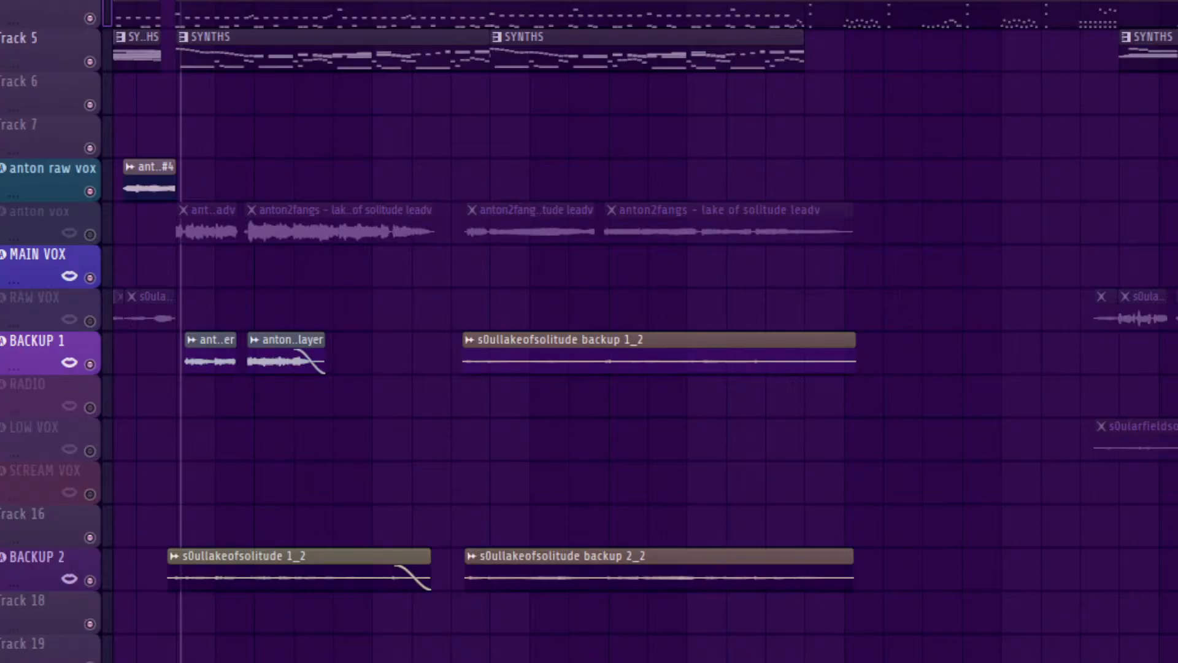
scroll(644, 331, "right", 5)
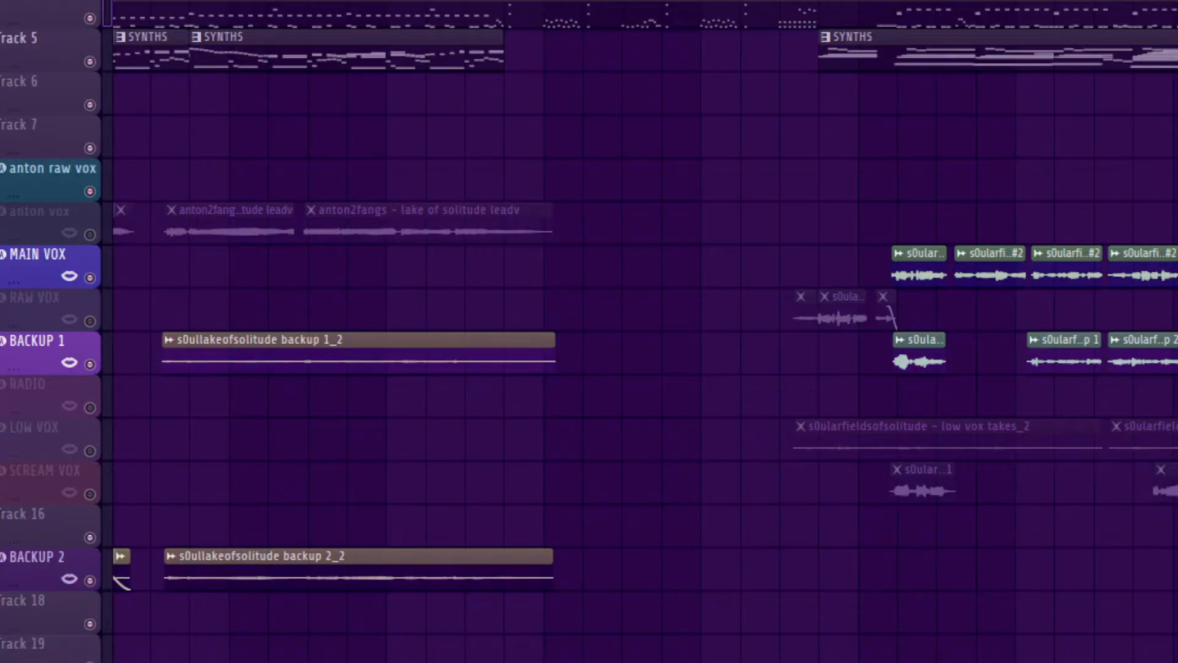
scroll(644, 331, "right", 4)
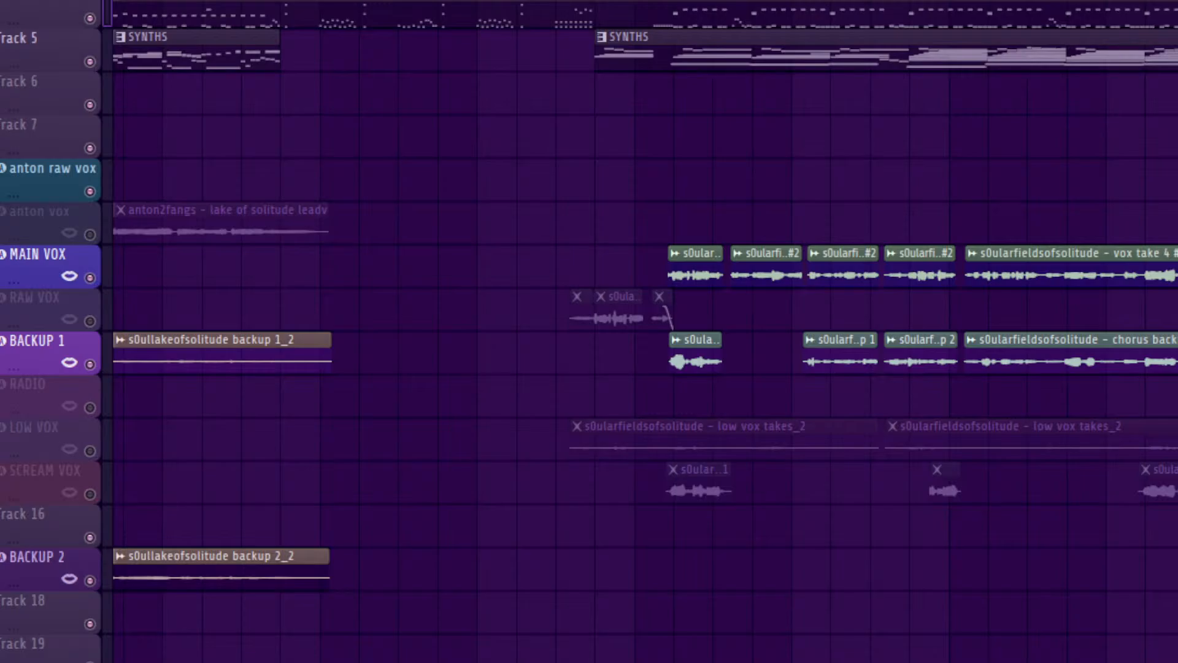
scroll(644, 331, "left", 2)
scroll(644, 332, "right", 1)
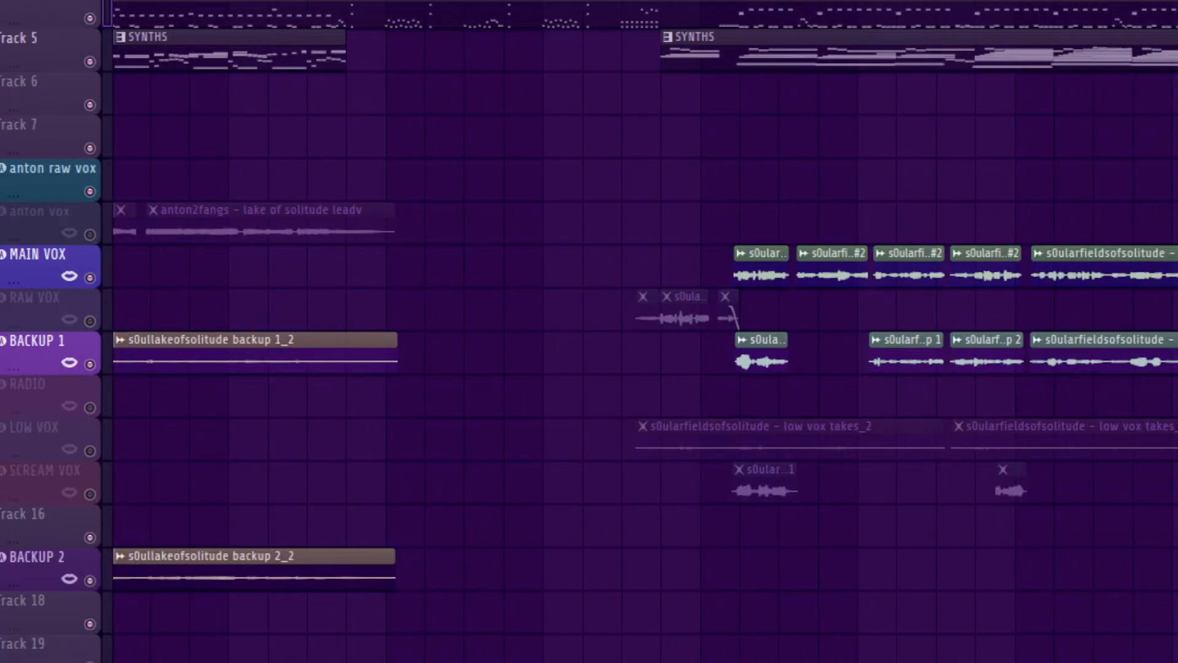
left_click(386, 1)
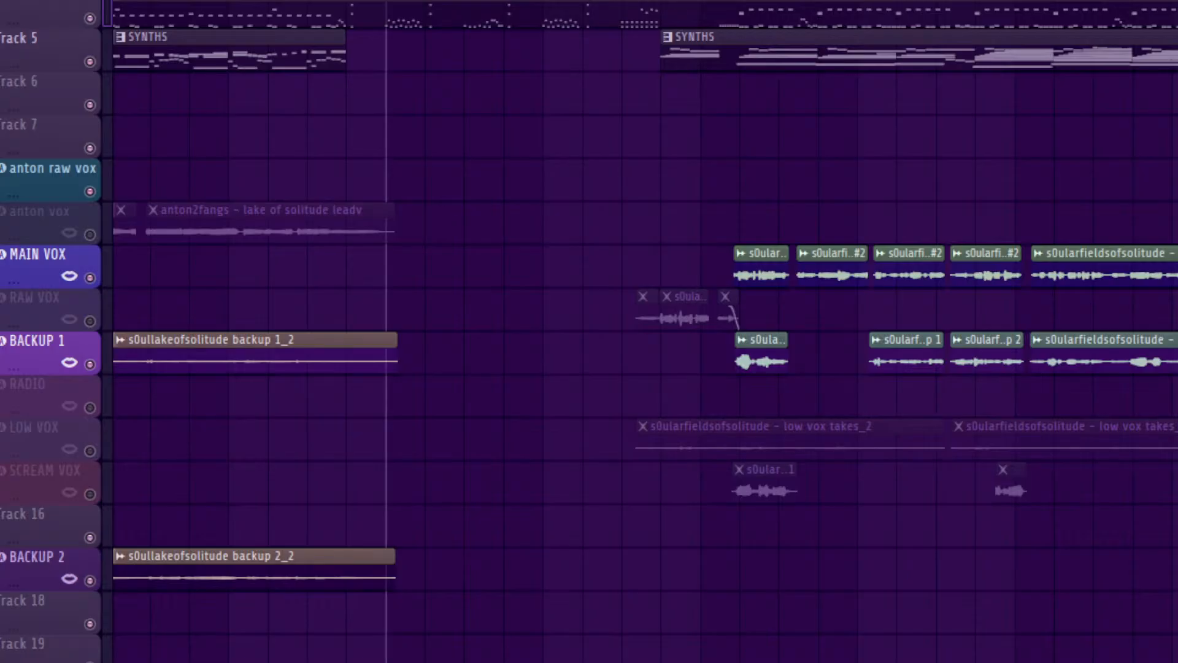
scroll(645, 332, "left", 6)
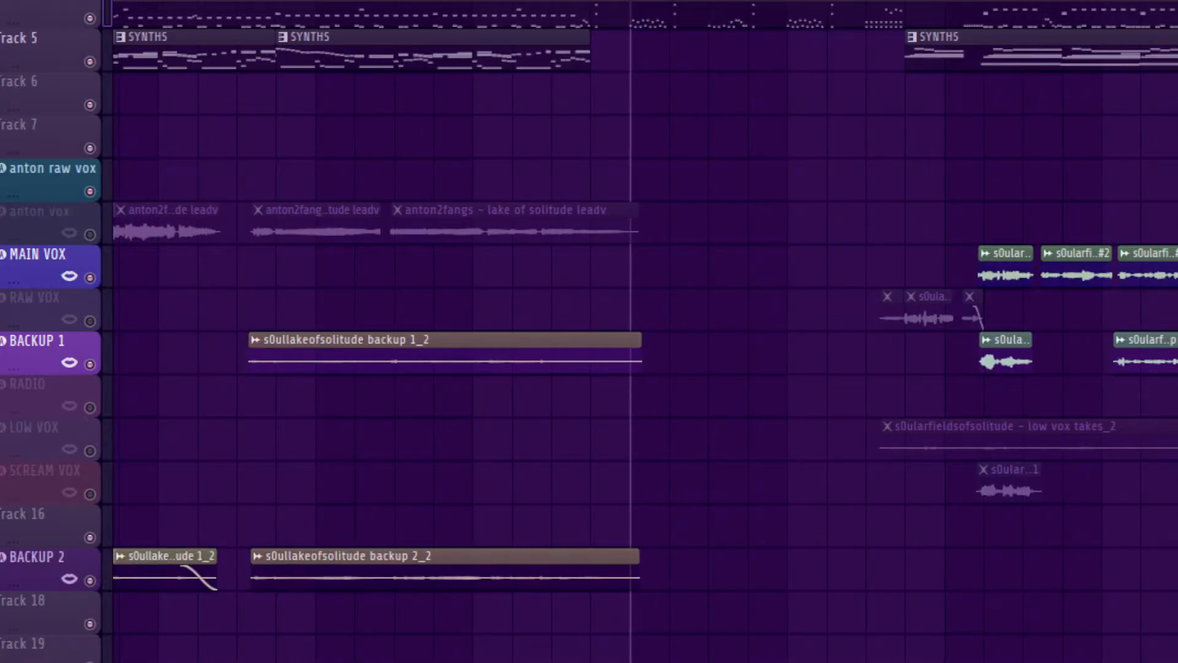
scroll(645, 331, "right", 10)
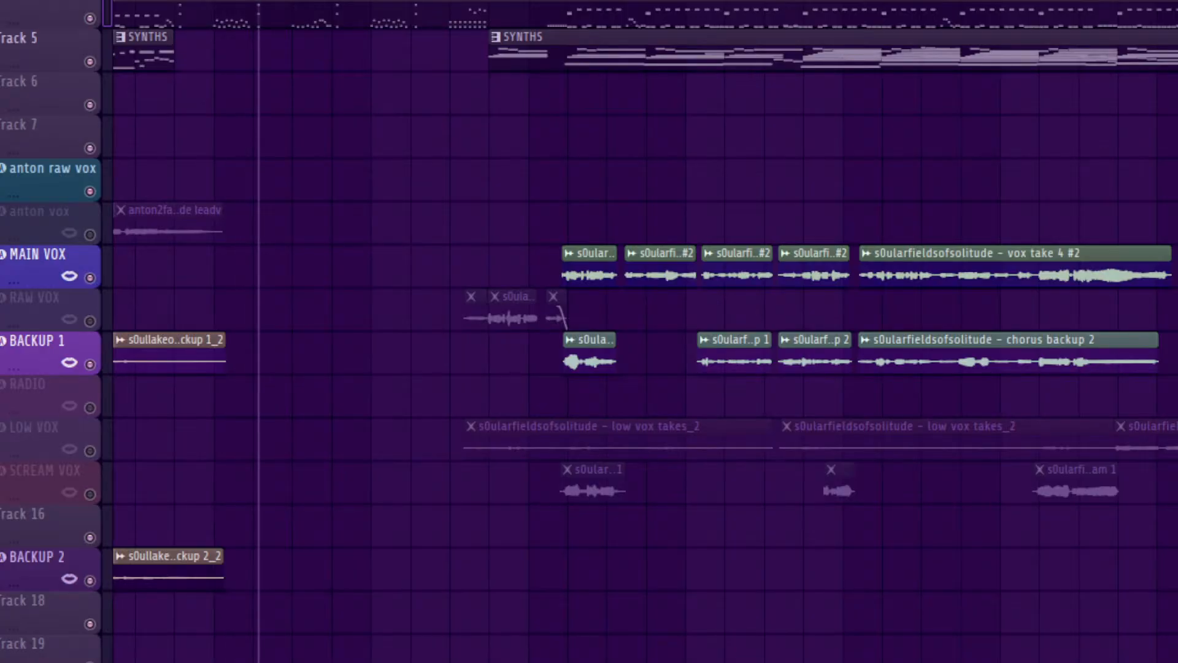
key("space")
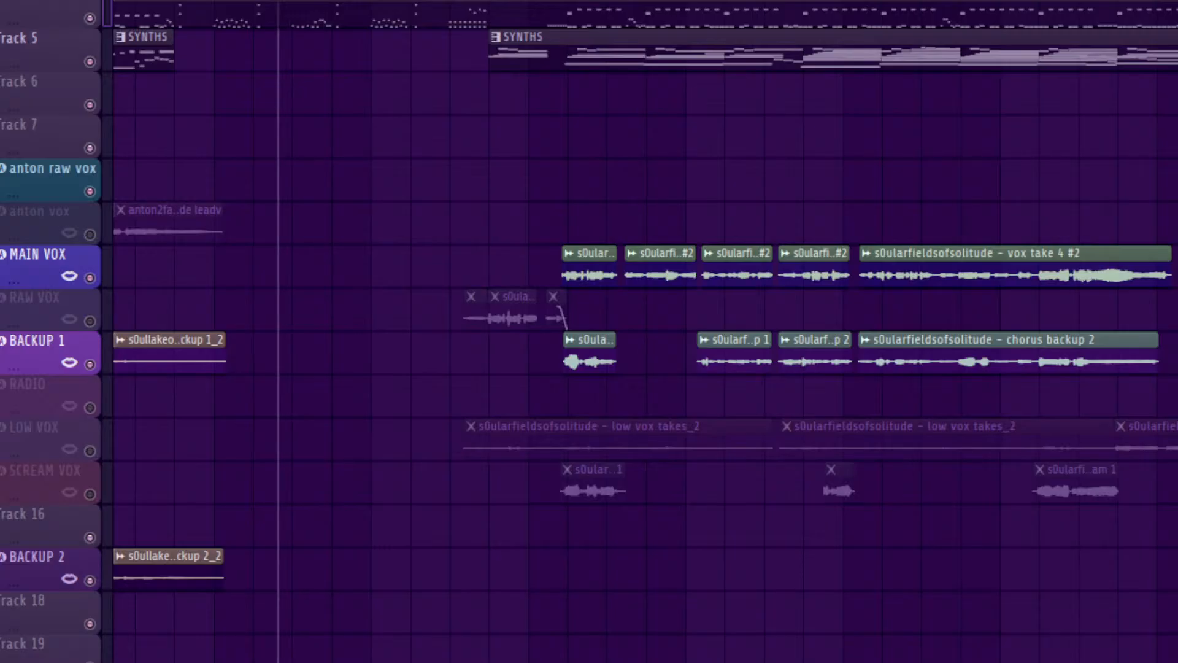
key("space")
key("F6")
key("F6")
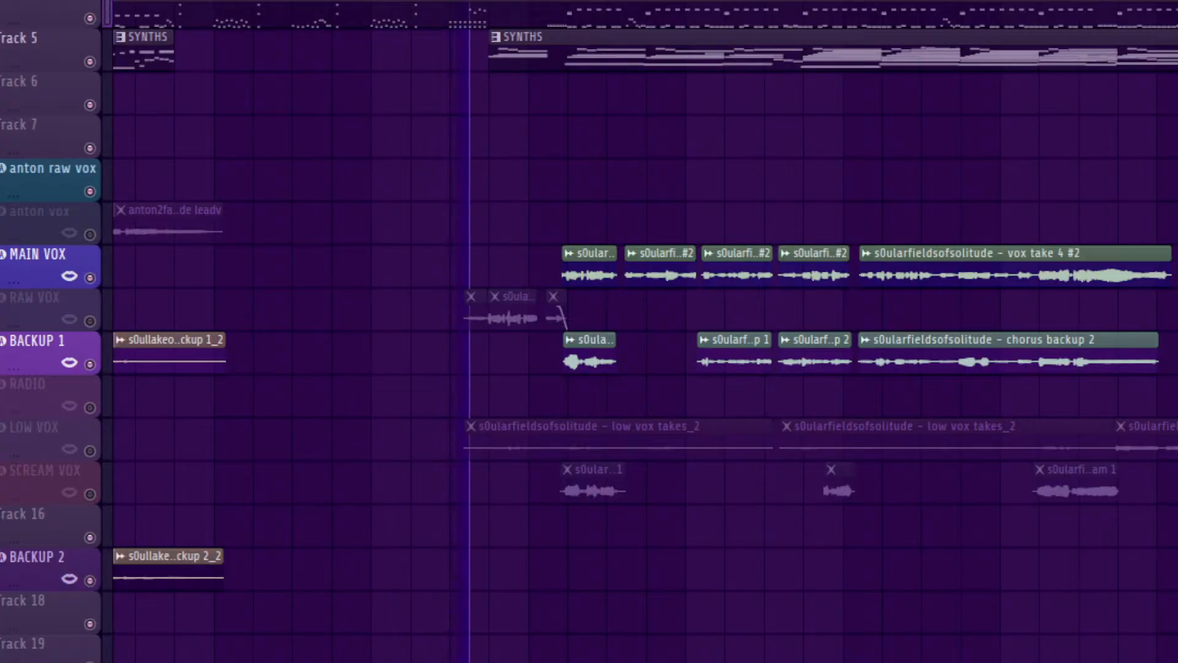
Step: Mute the MAIN VOX and BACKUP 1 tracks and lower the volume of the first synths 2 mixer channel
left_click(90, 278)
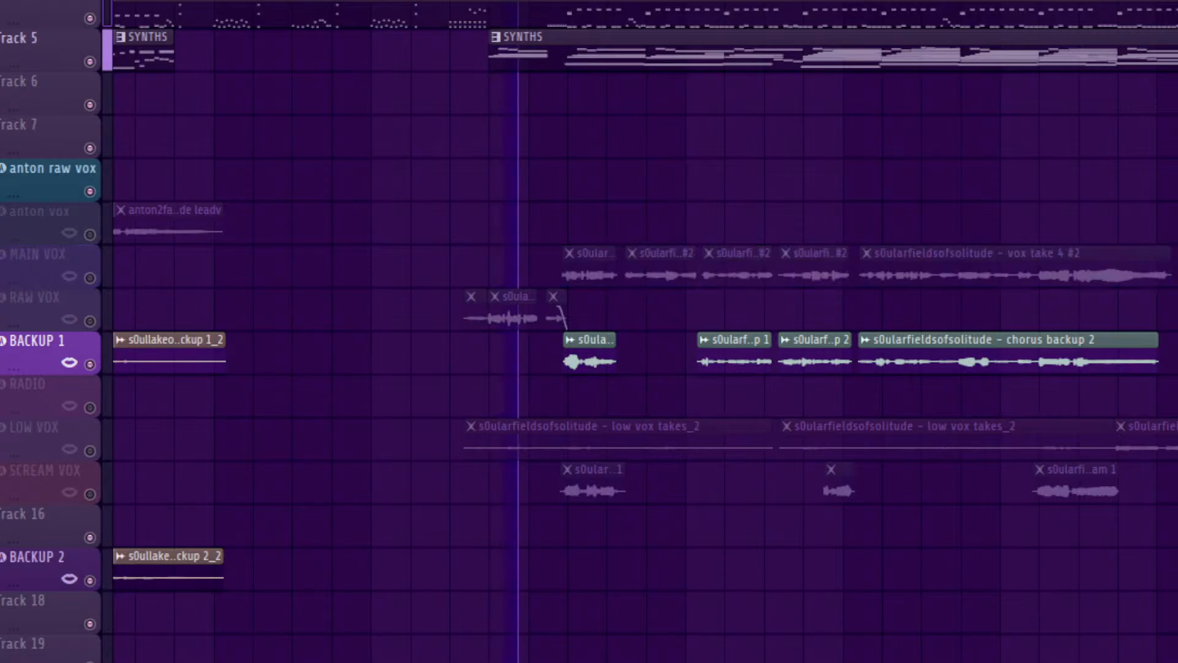
left_click(90, 364)
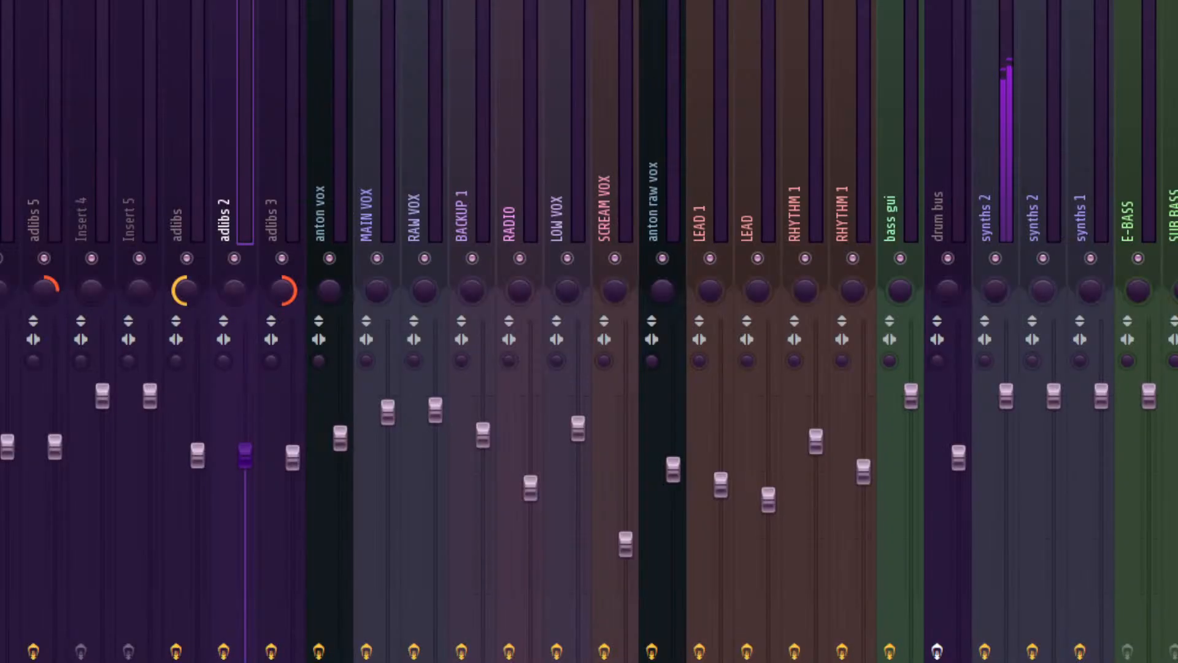
left_click_drag(1007, 395, 1006, 471)
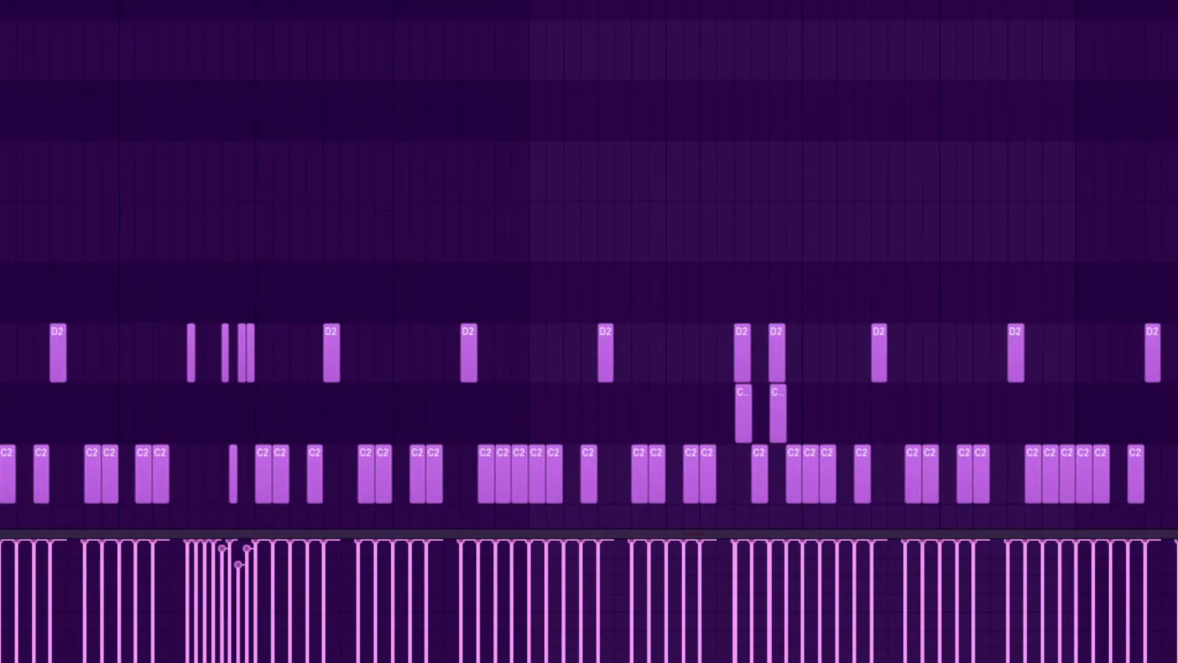
Step: Raise the two closely spaced D2 notes to E2 and remove the two C#2 notes beneath them
left_click_drag(700, 412, 858, 412)
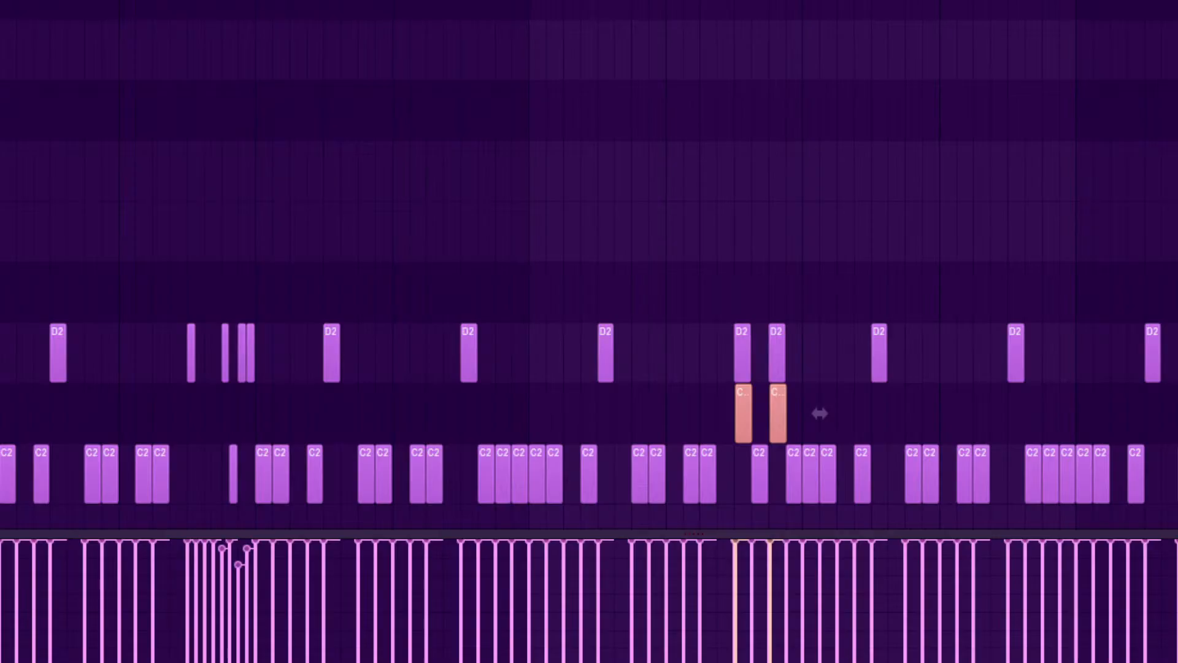
key("ctrl+z")
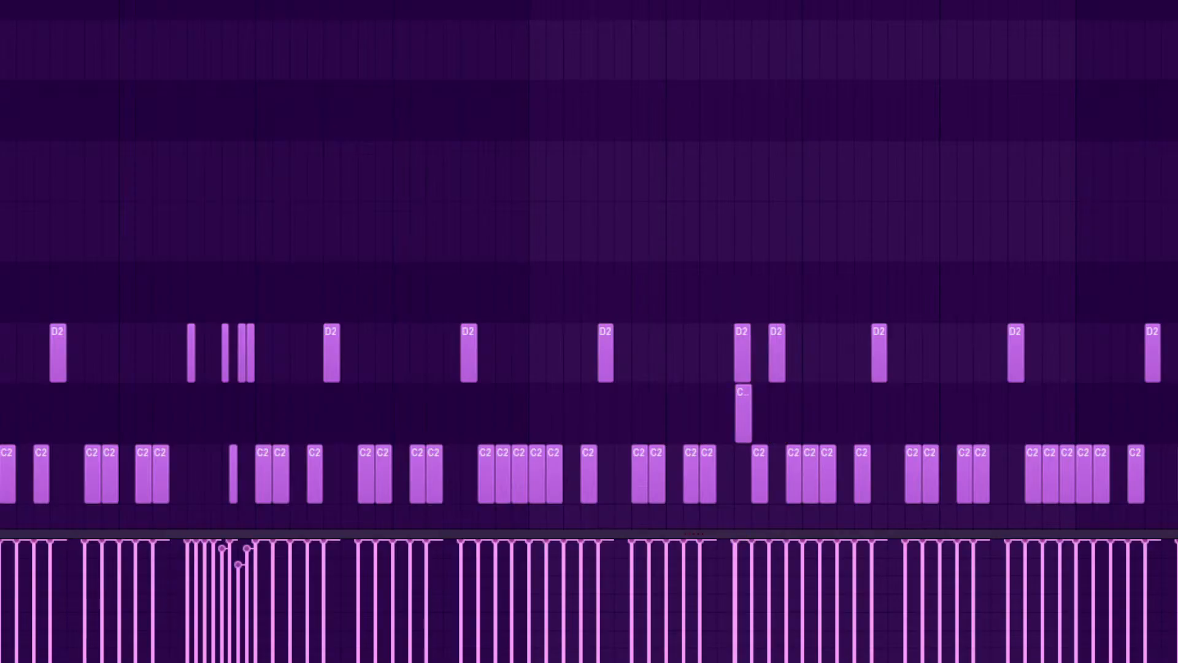
left_click_drag(726, 293, 793, 353)
key("shift+Up")
key("shift+Up")
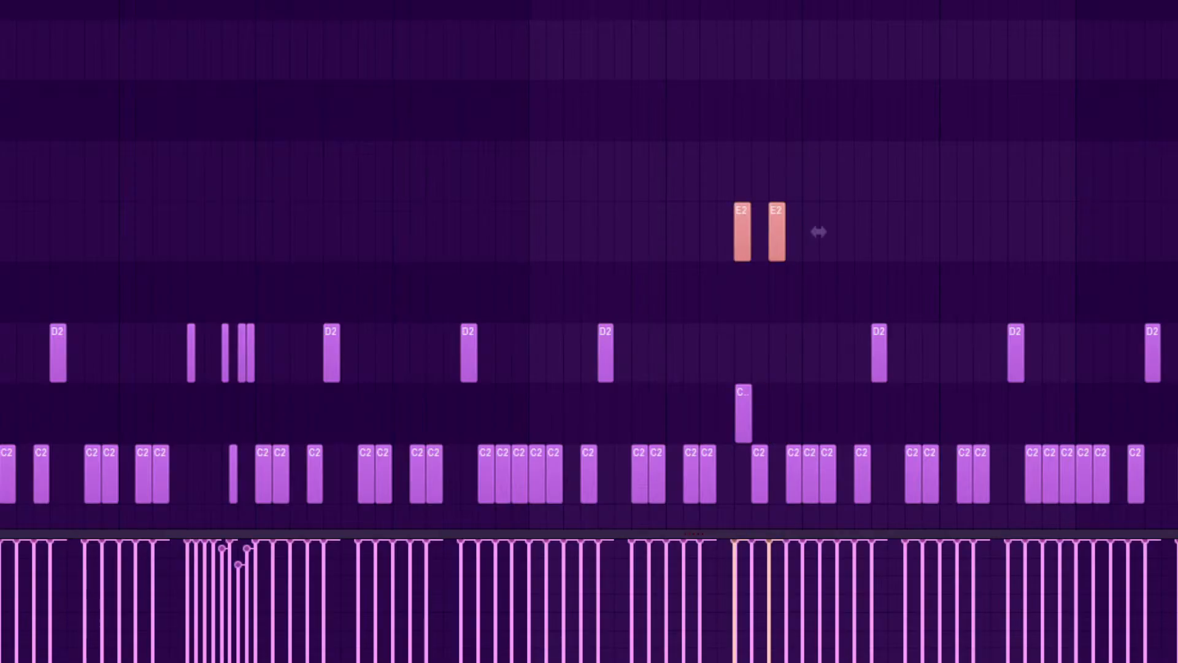
right_click(743, 413)
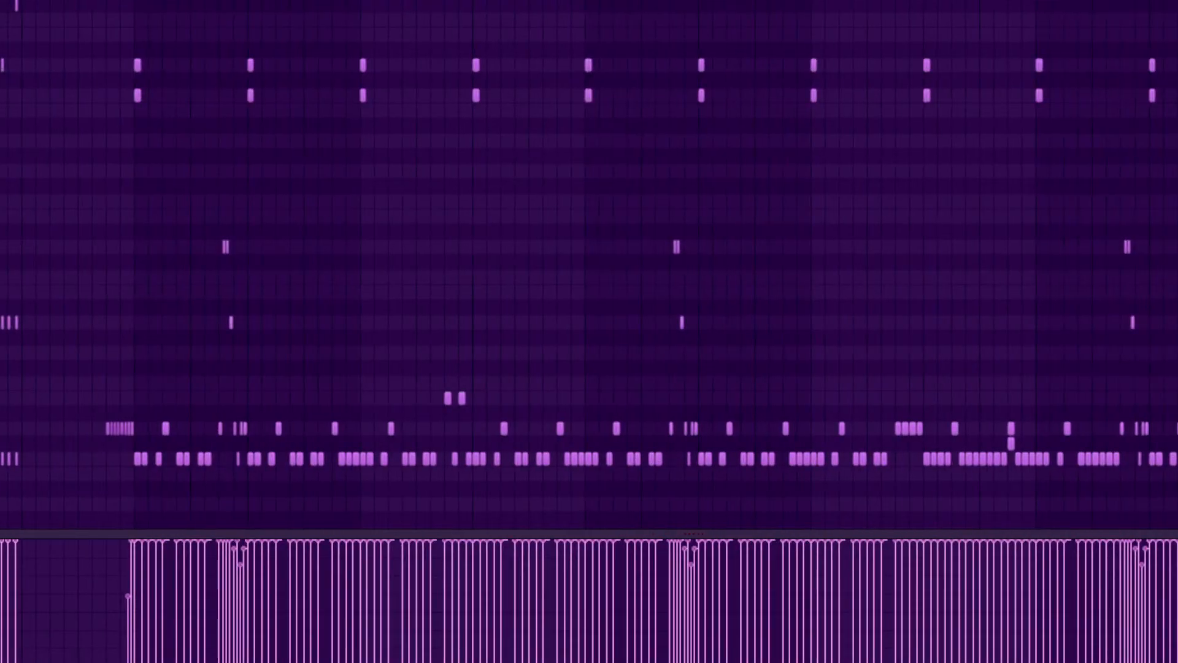
Step: Raise every note in the lower row of the stacked note pairs by one semitone
left_click_drag(80, 1, 577, 478)
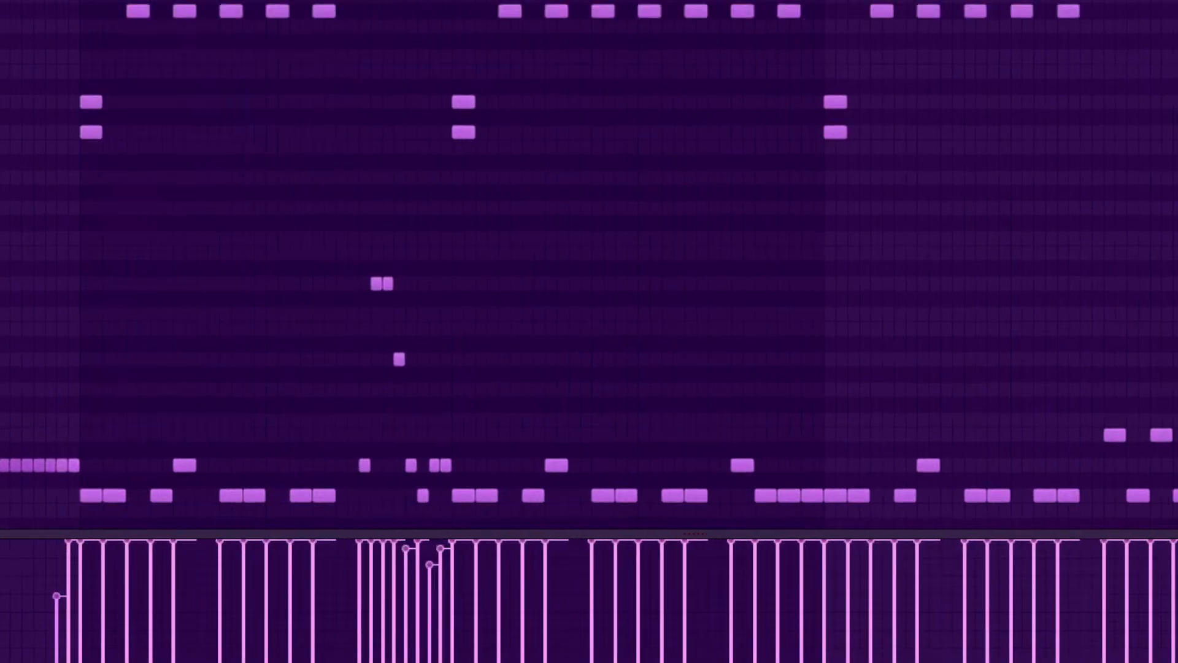
scroll(589, 264, "up", 4)
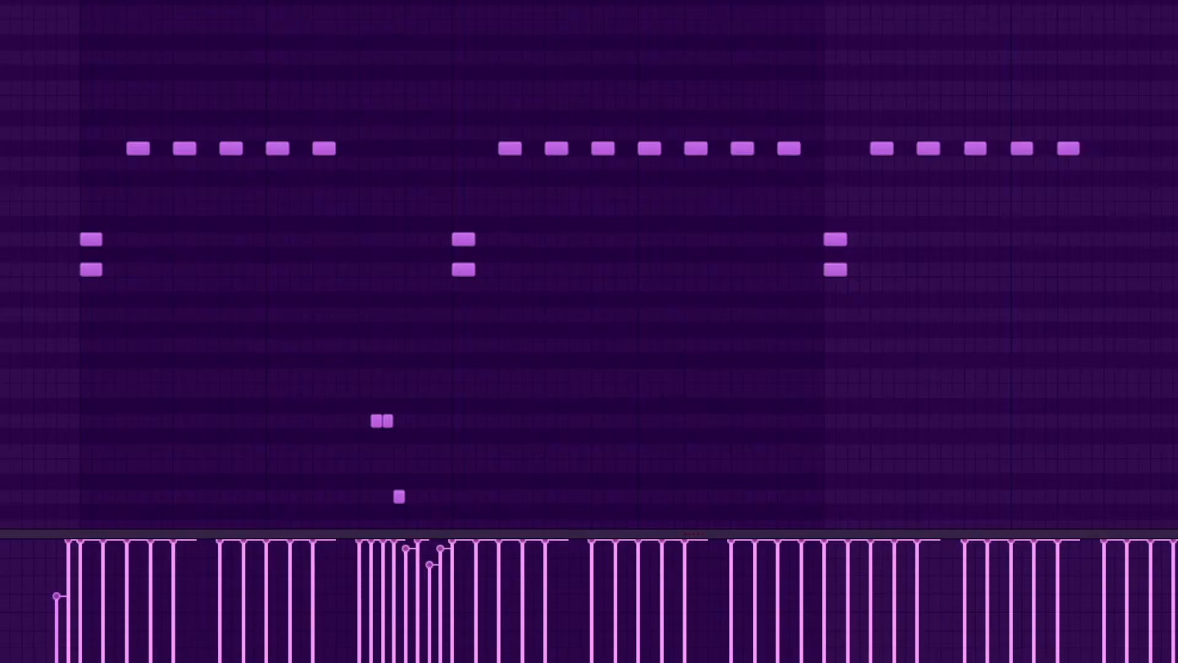
left_click(91, 270, "ctrl")
key("shift+Up")
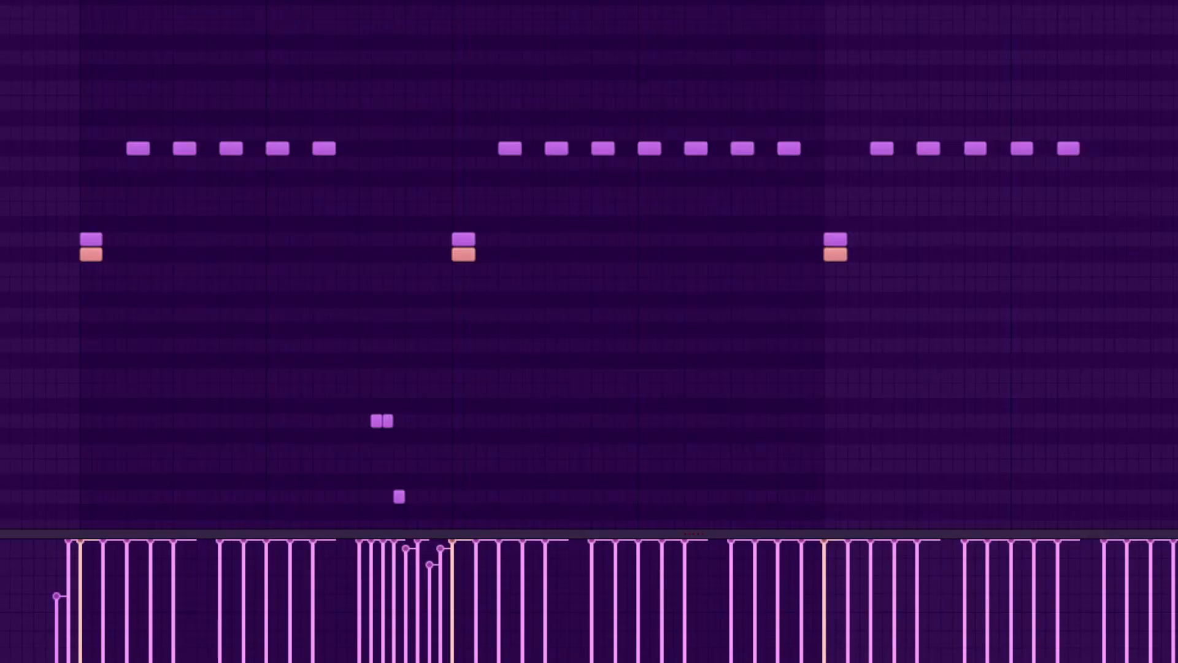
Step: Raise the upper notes of the stacked pairs by 15 semitones, above the row of repeated notes
key("shift+Up")
key("shift+Up")
key("shift+Up")
key("shift+Up")
key("shift+Up")
key("shift+Up")
key("shift+Up")
key("shift+Up")
key("shift+Up")
key("shift+Up")
key("shift+Up")
key("shift+Up")
key("shift+Up")
key("shift+Up")
key("shift+Up")
key("shift+Up")
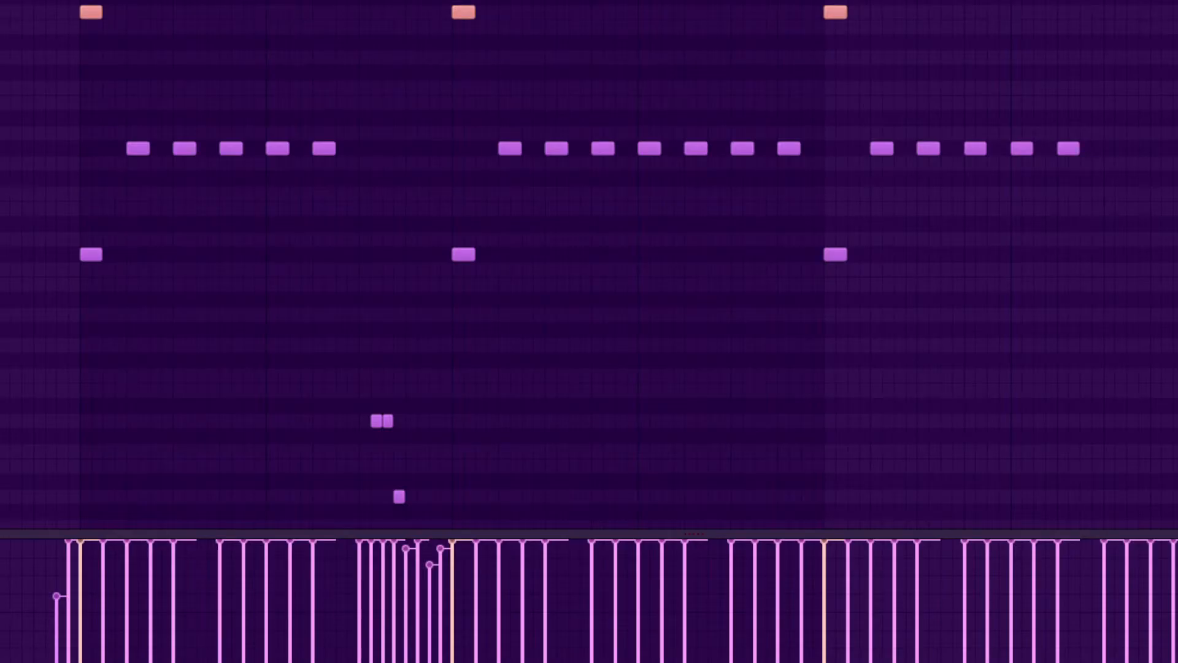
Step: Examine the remaining drum notes across the full length of the pattern
scroll(589, 331, "right", 5)
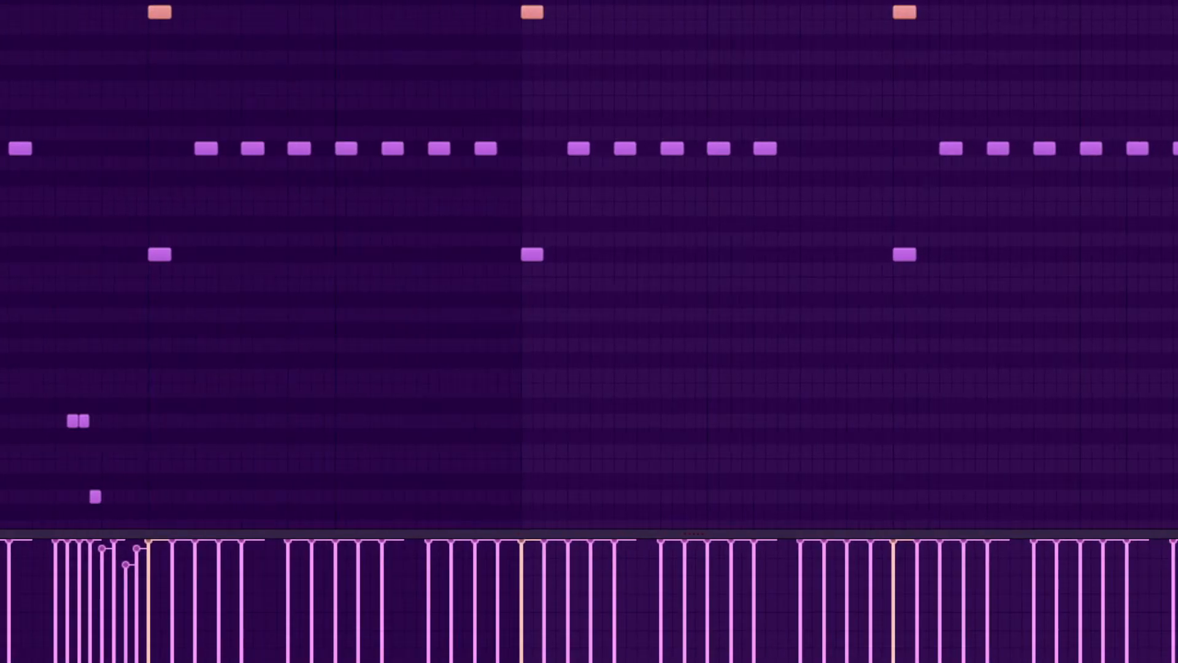
scroll(589, 332, "down", 2)
scroll(589, 331, "right", 5)
scroll(589, 331, "right", 15)
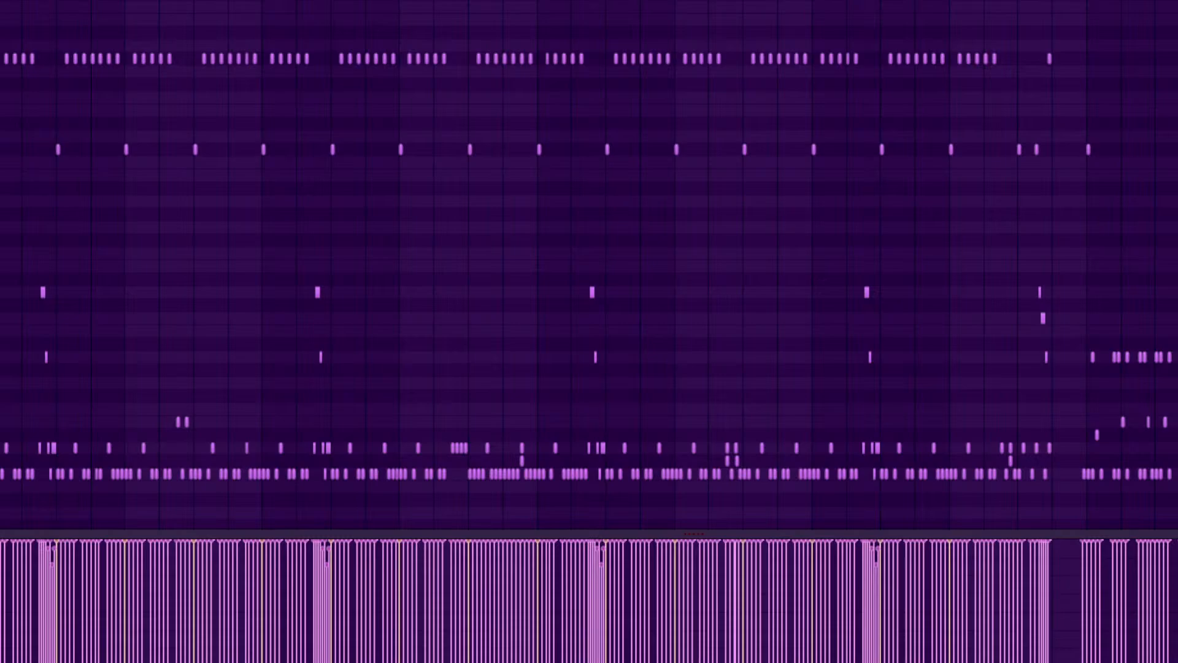
left_click_drag(2, 1, 1176, 490)
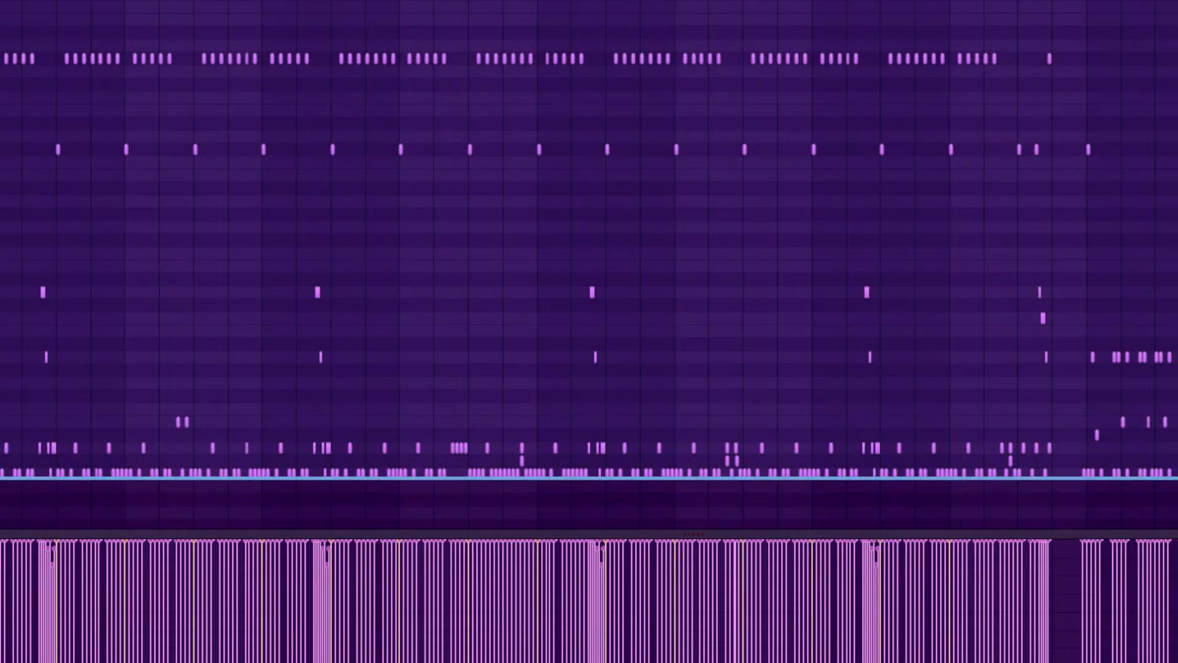
left_click_drag(1176, 491, 1176, 491)
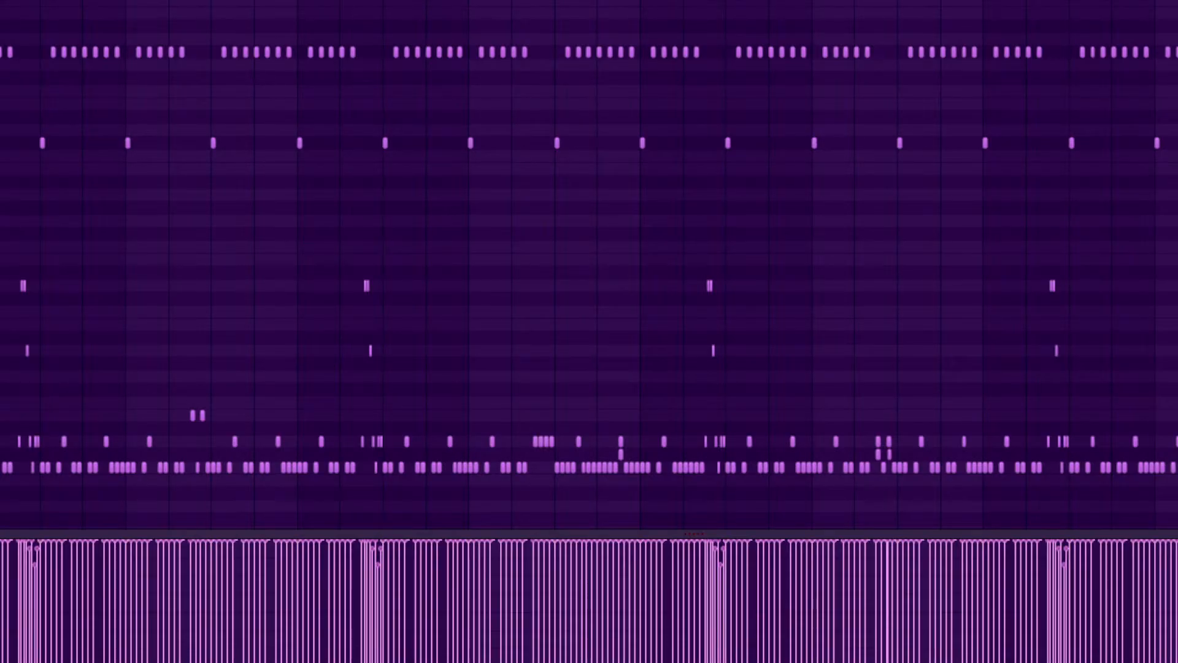
scroll(589, 289, "left", 2)
scroll(589, 288, "right", 1)
scroll(589, 288, "right", 2)
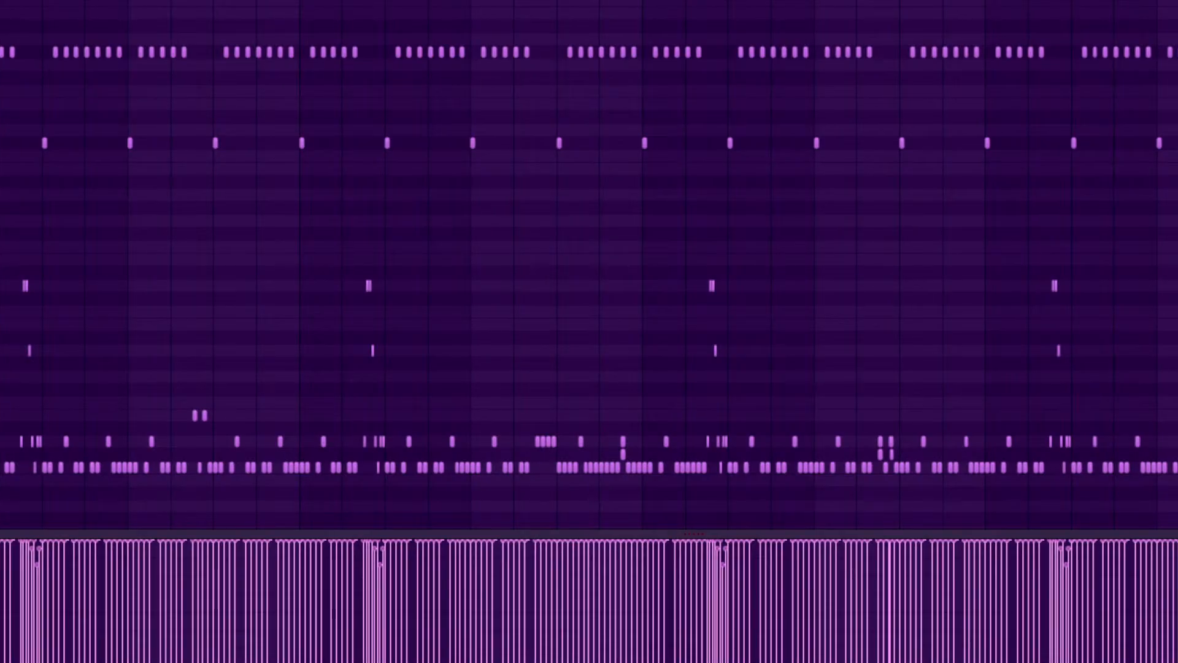
scroll(589, 289, "left", 2)
scroll(589, 288, "right", 2)
scroll(589, 288, "left", 2)
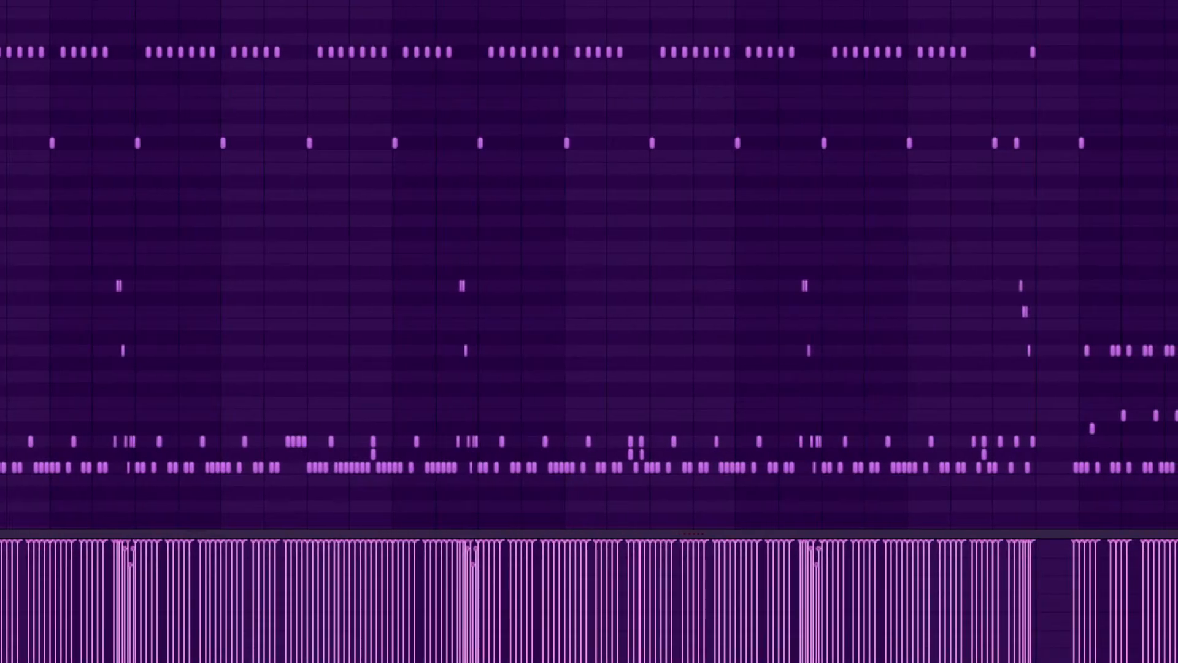
left_click(2, 350, "ctrl")
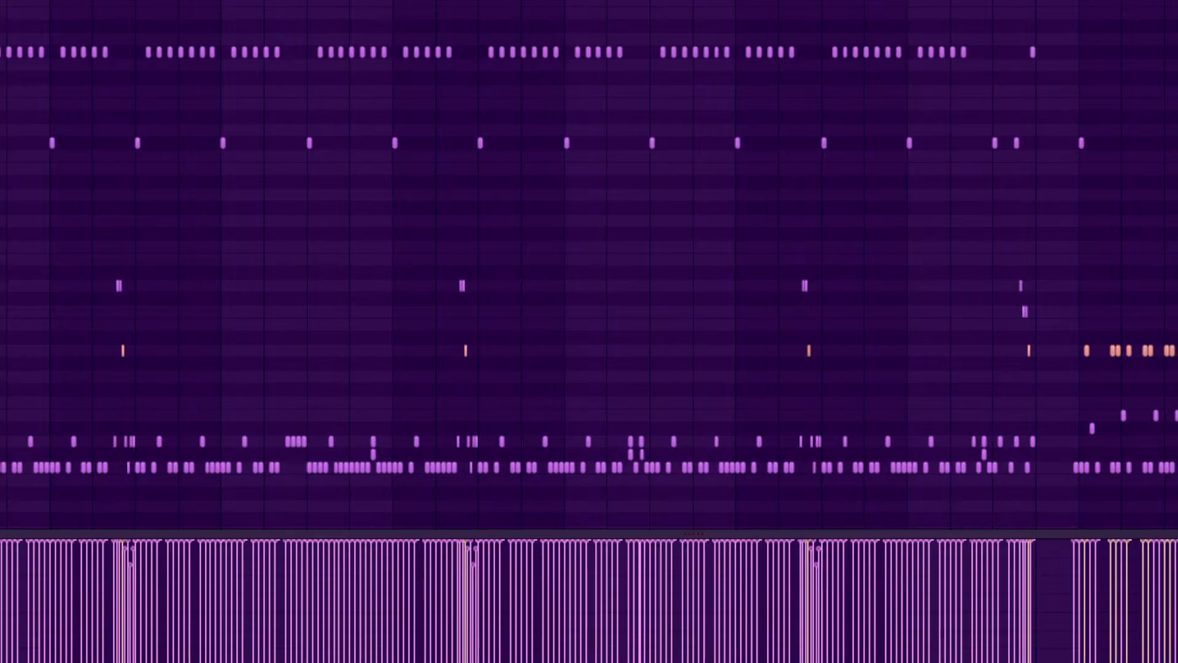
scroll(589, 263, "up", 3)
scroll(589, 264, "down", 3)
scroll(589, 264, "left", 5)
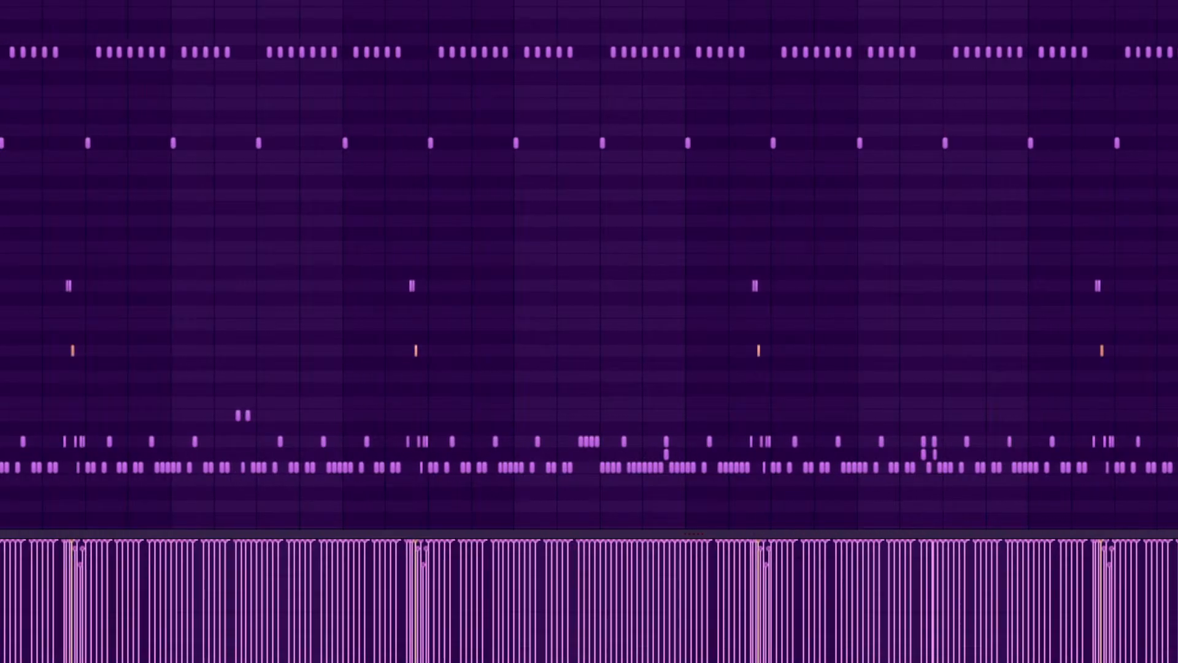
key("space")
key("ctrl+d")
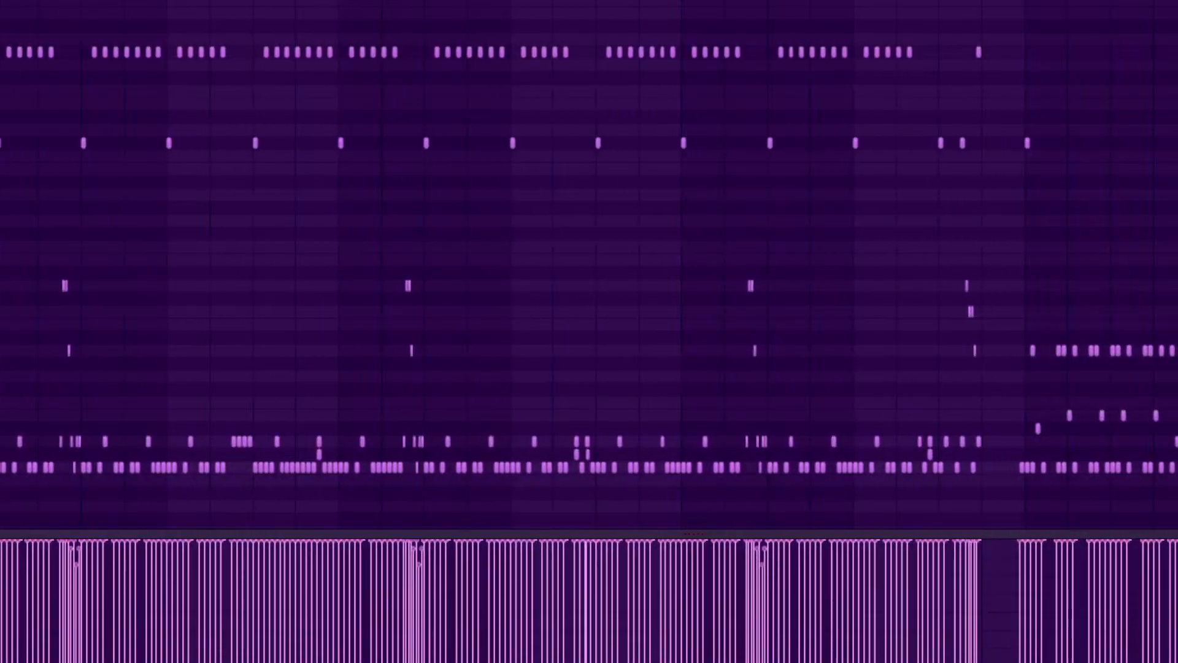
Step: Lower two neighbouring groups of repeated notes in the uppermost row by two semitones
mouse_move(81, 34)
left_mouse_down()
mouse_move(131, 58)
mouse_move(229, 70)
left_mouse_up()
key("shift+Down")
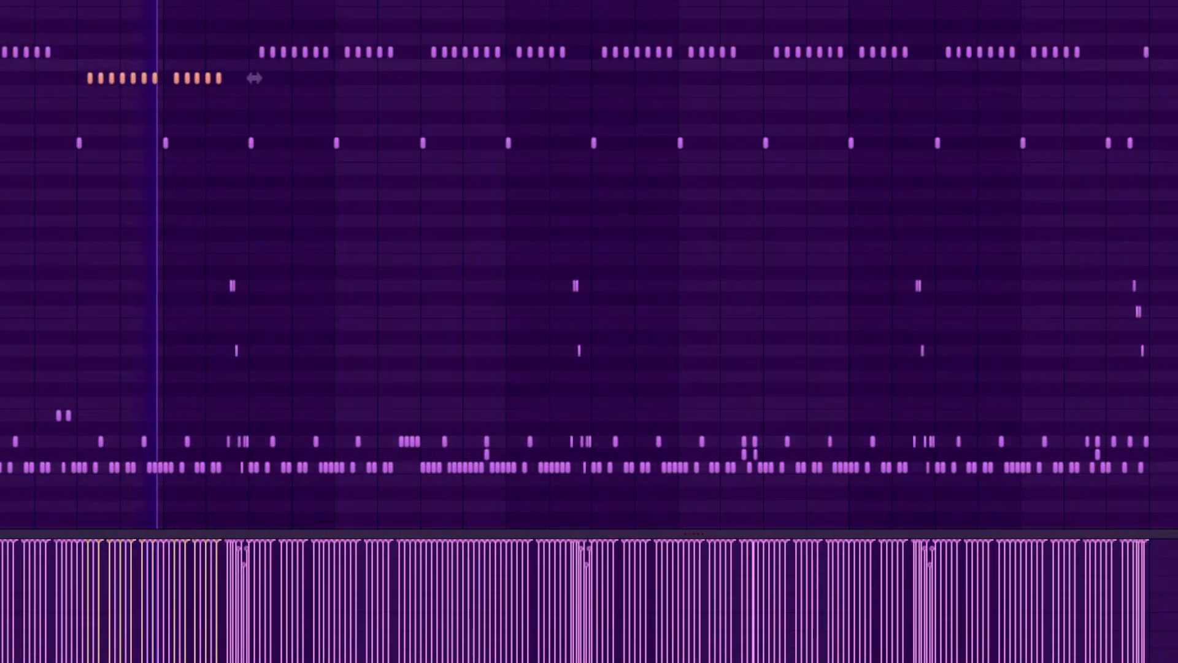
scroll(589, 263, "down", 3)
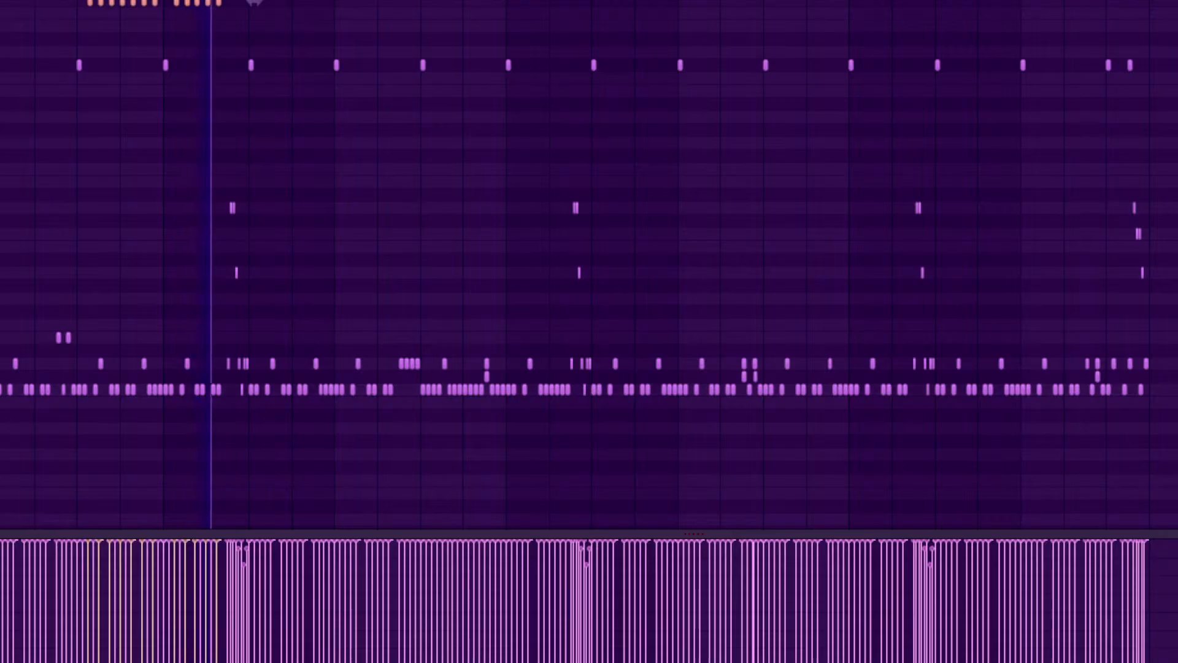
Step: Raise the single low note stacked directly above a stray note by three semitones
left_click_drag(483, 359, 499, 369)
key("shift+Up")
key("shift+Up")
key("shift+Up")
Step: Raise the closely spaced pair of low notes by two semitones and remove the stray notes in the row between the two lowest drum rows
left_click_drag(733, 359, 757, 369)
key("shift+Up")
key("shift+Up")
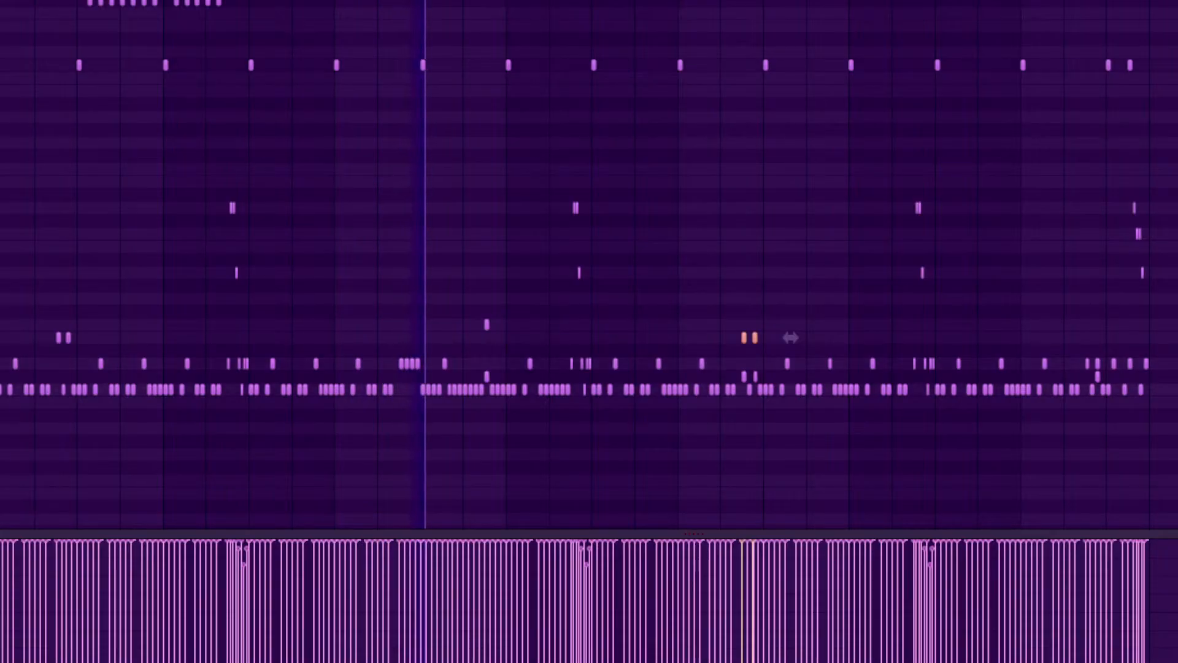
key("ctrl+d")
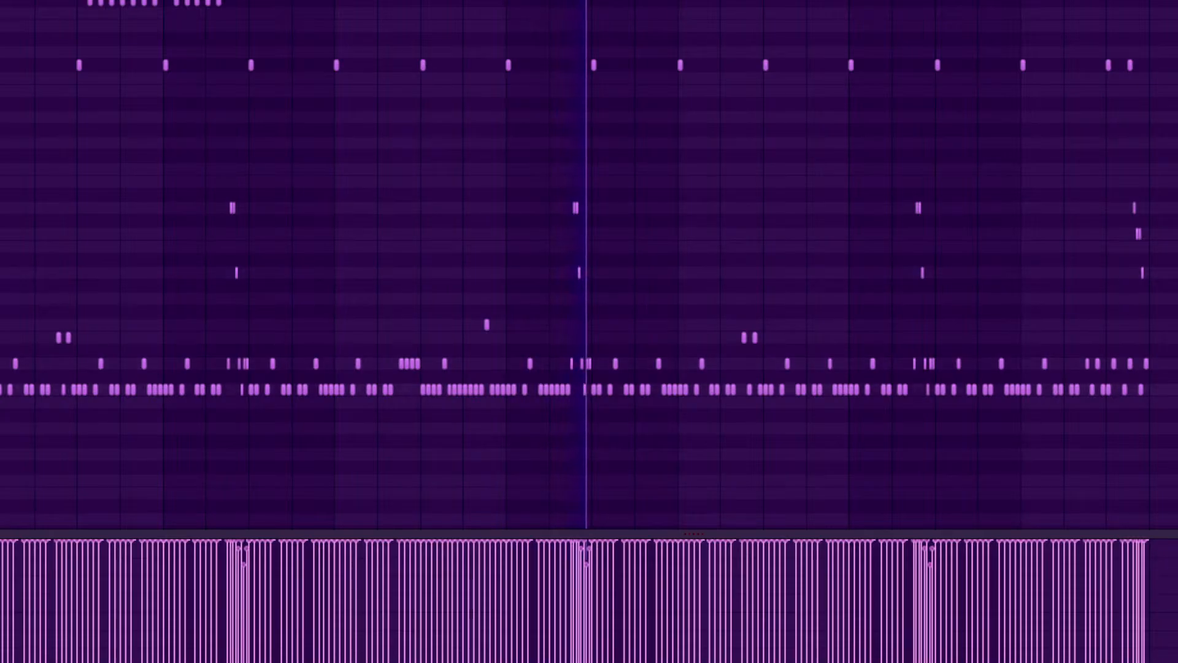
key("shift+Up")
key("shift+Up")
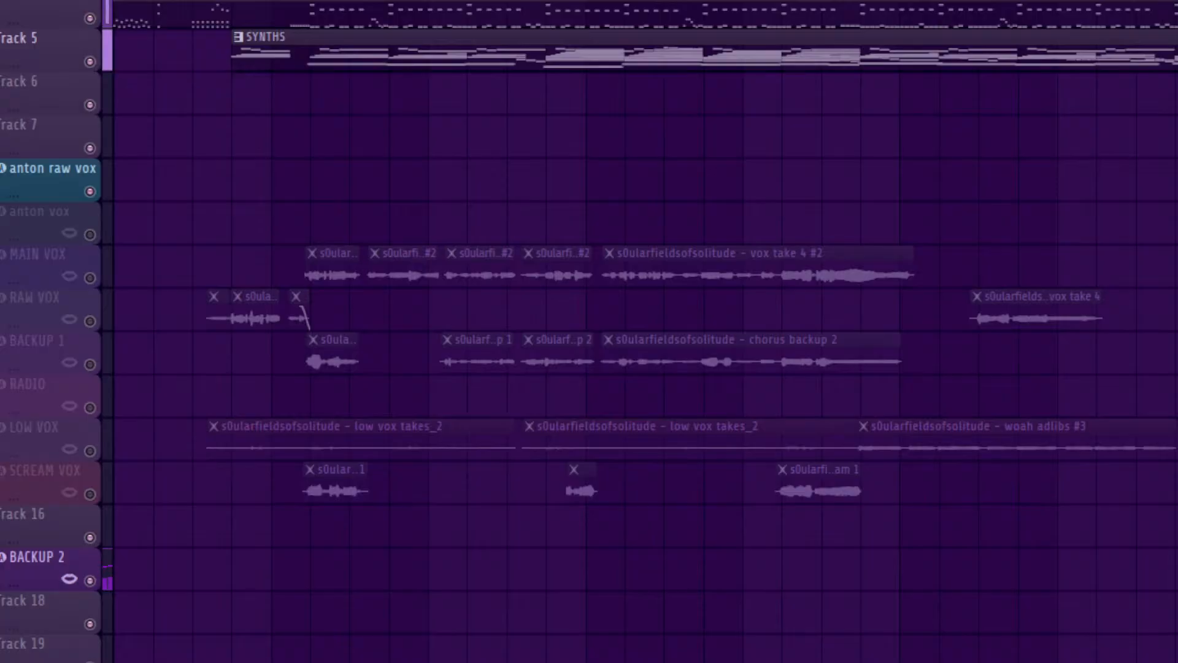
Step: Unmute the MAIN VOX, RAW VOX, BACKUP 1, RADIO, LOW VOX and SCREAM VOX tracks and play the song
left_click(90, 321)
left_click(90, 278)
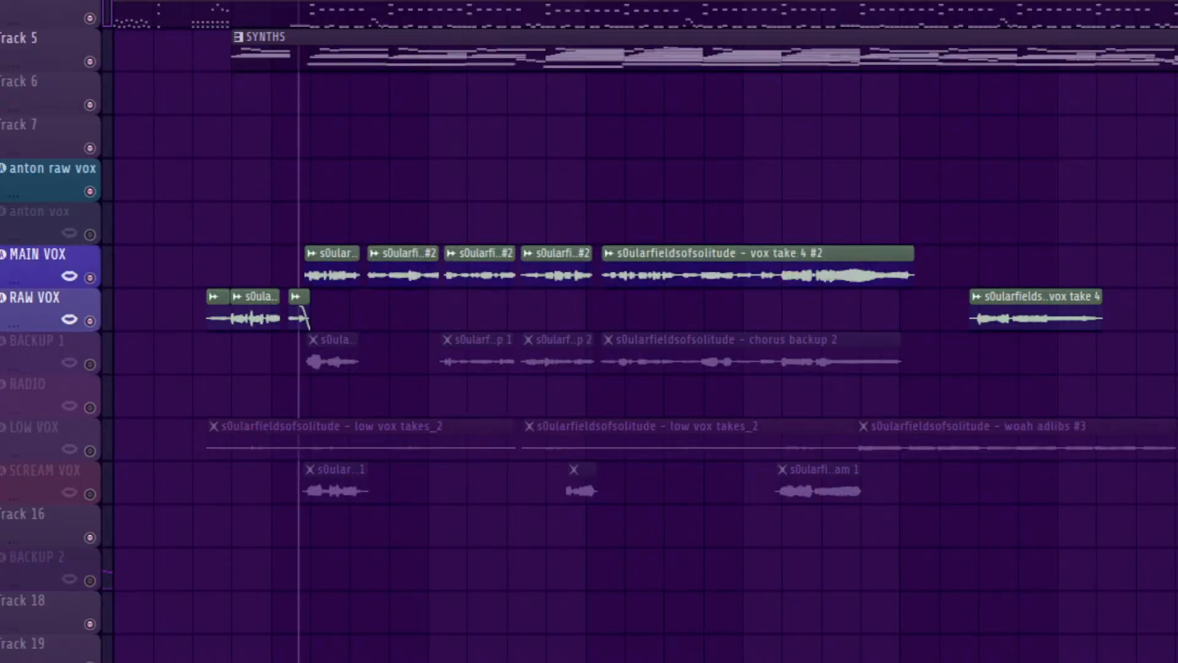
left_click(90, 450)
left_click(90, 494)
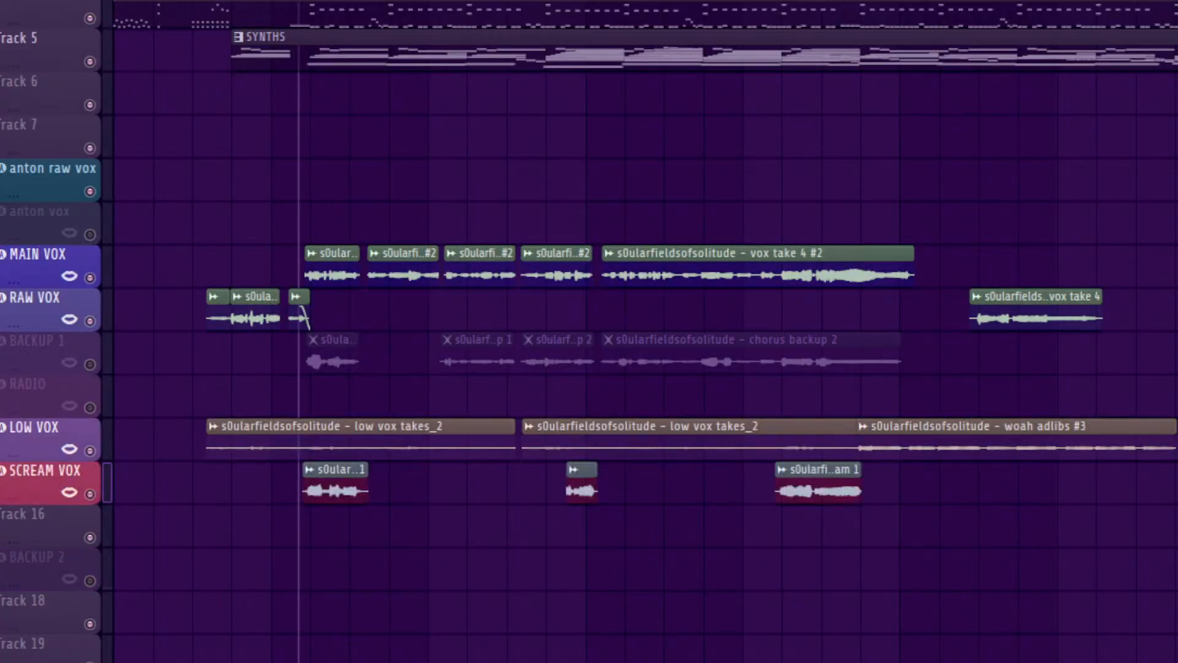
left_click(90, 408)
left_click(91, 364)
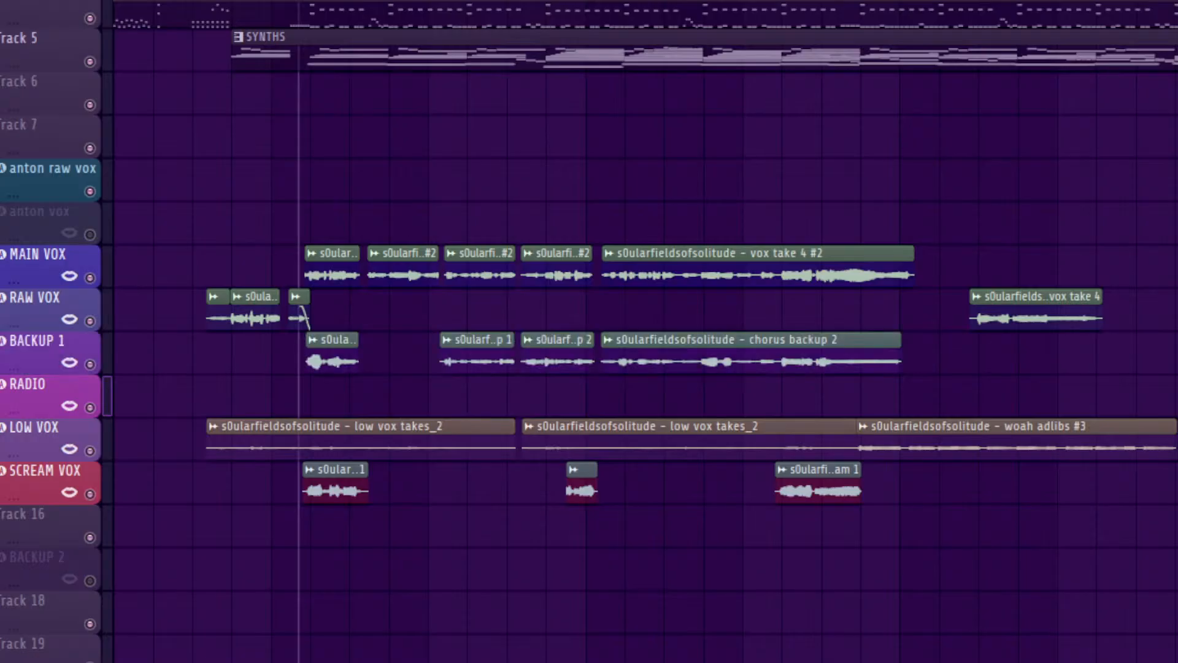
key("space")
key("space")
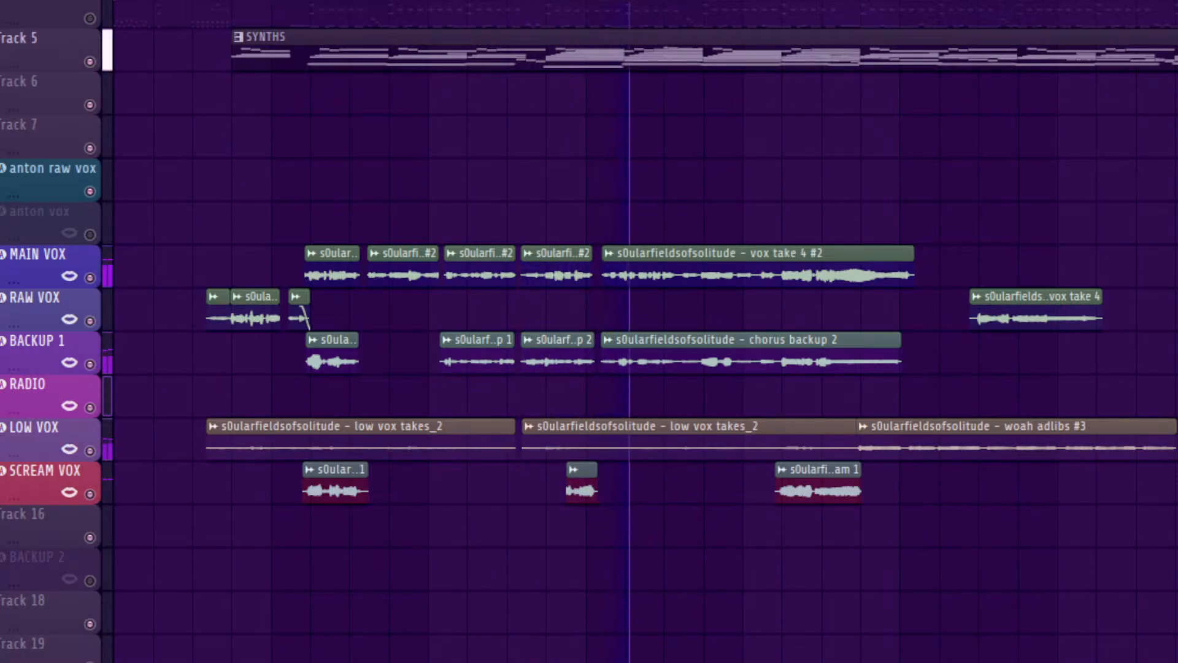
Step: Mute the SCREAM VOX, LOW VOX, RAW VOX, BACKUP 1 and MAIN VOX tracks again
left_click(90, 494)
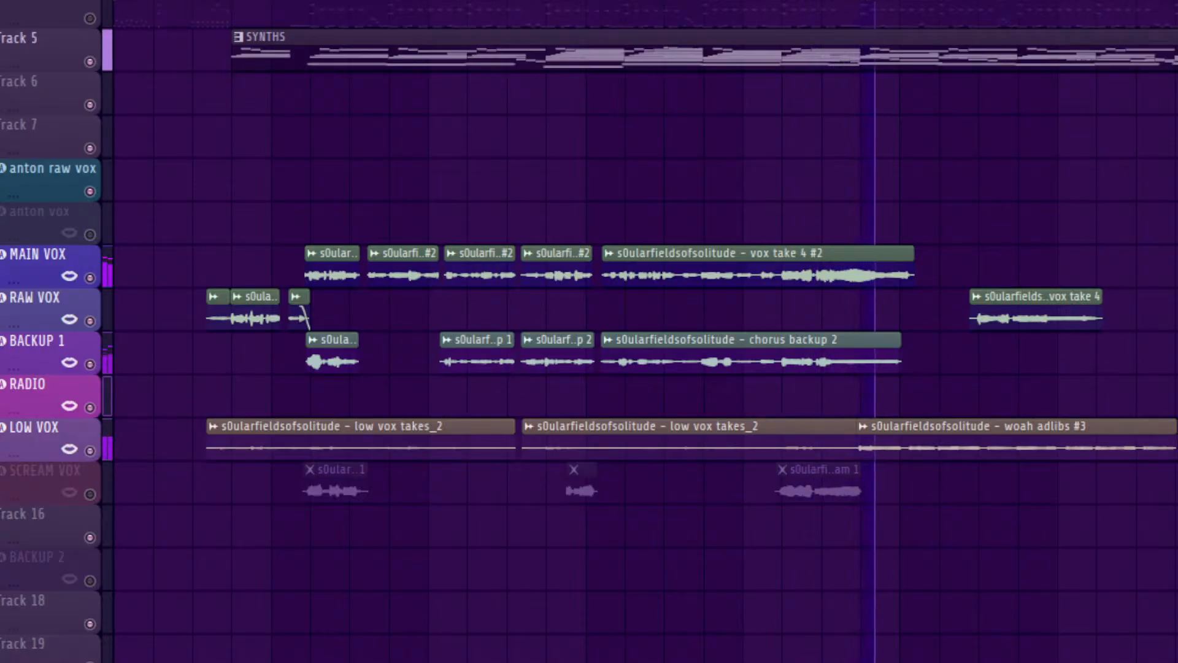
scroll(644, 343, "right", 5)
left_click(90, 451)
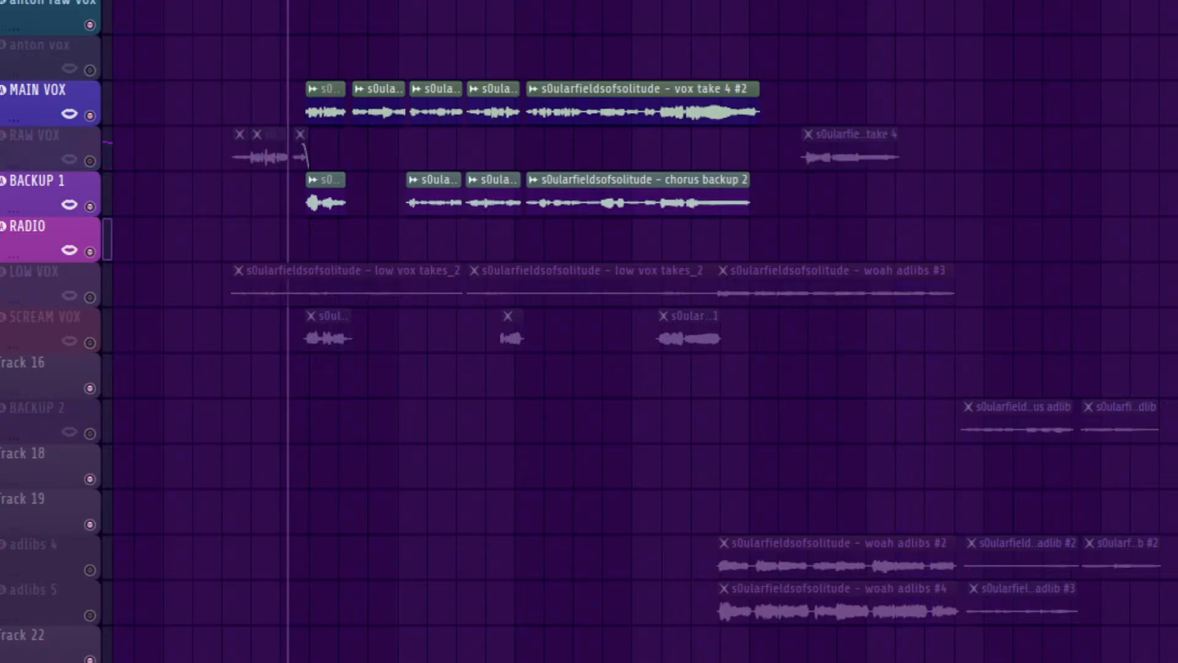
left_click(91, 206)
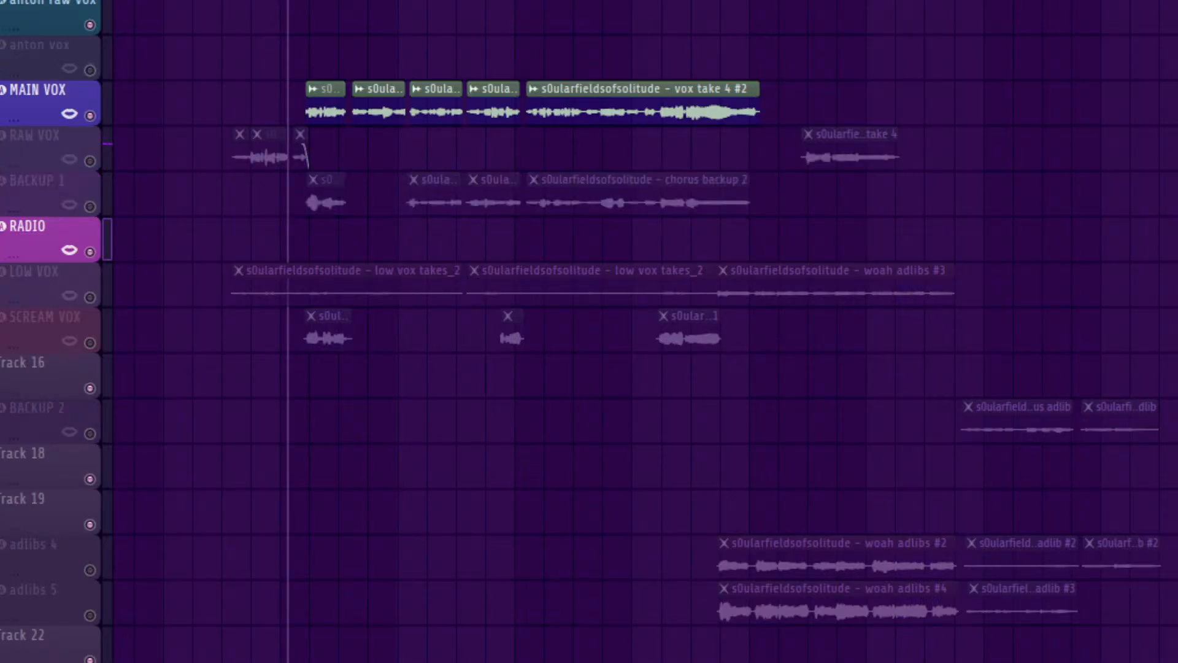
left_click(91, 115)
Step: Unmute Track 3 and the DRUMS track above the SYNTHS pattern in the playlist
scroll(91, 115, "up", 4)
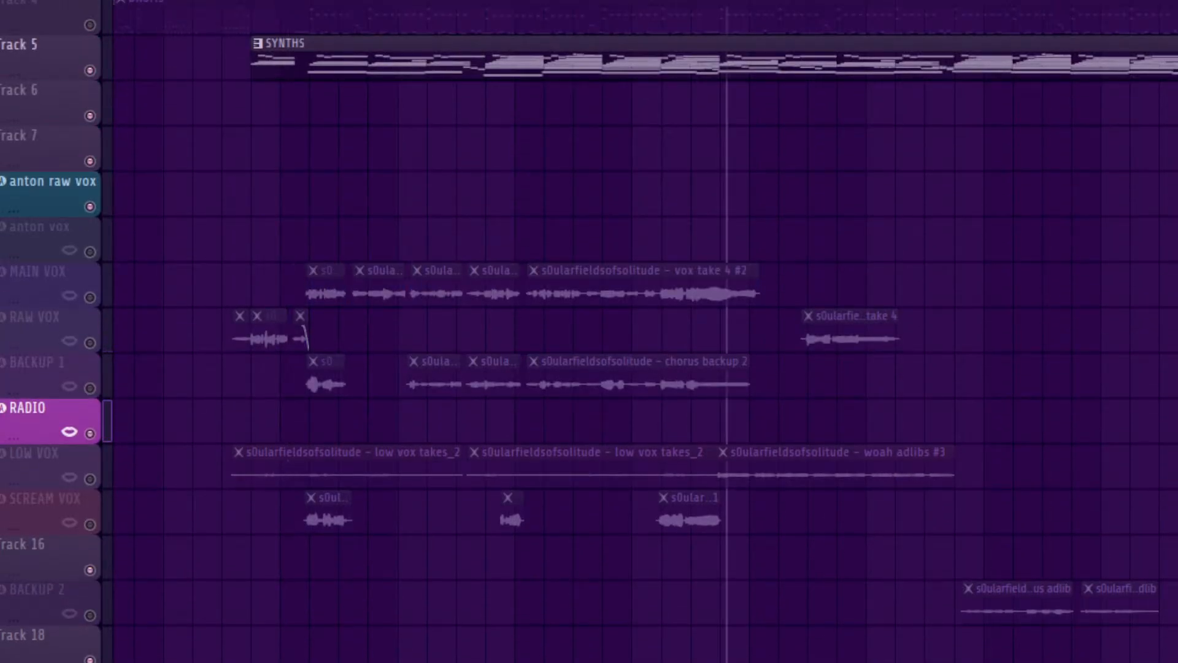
left_click_drag(670, 309, 1177, 662)
left_click_drag(205, 149, 1177, 662)
right_click(1177, 662, "ctrl")
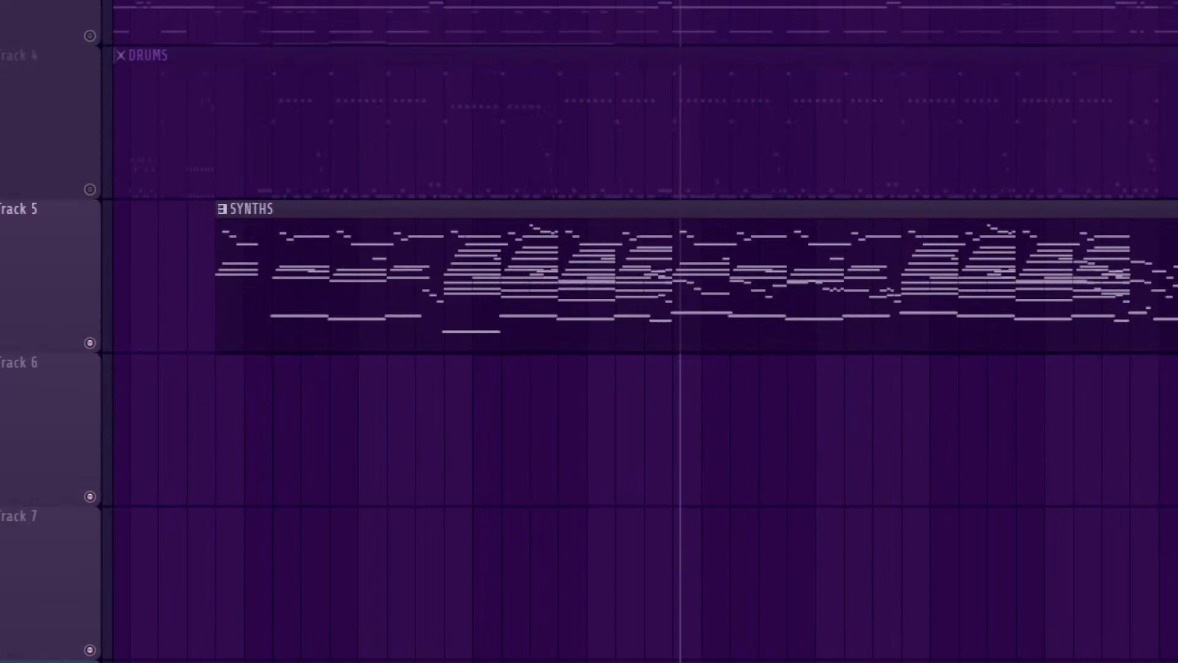
scroll(644, 331, "up", 2)
left_click_drag(221, 183, 1177, 638)
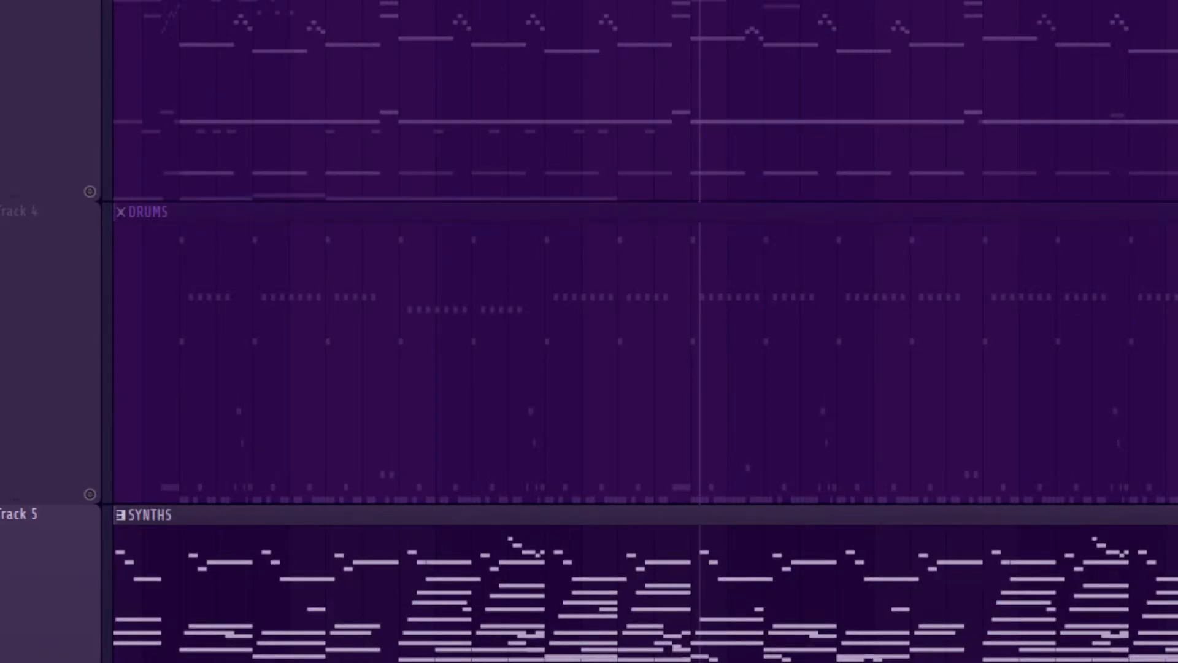
key("3")
key("4")
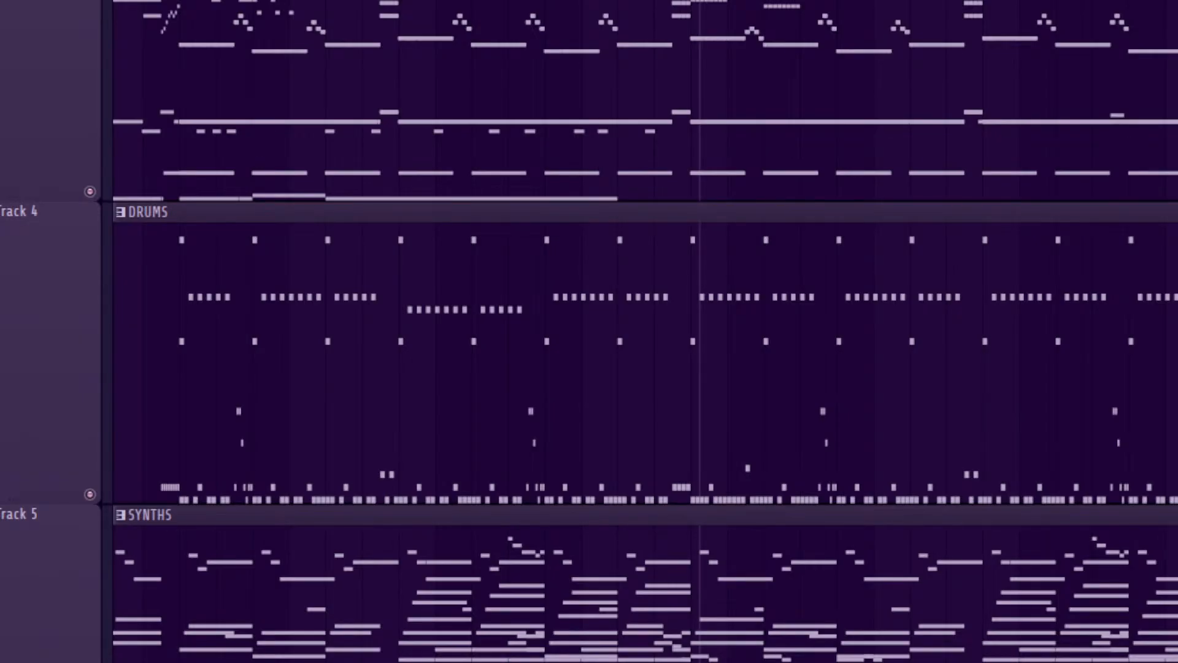
Step: Open the Hybrid bass instrument from the channel rack, inspect its Playing and Tone settings, and close it
key("F6")
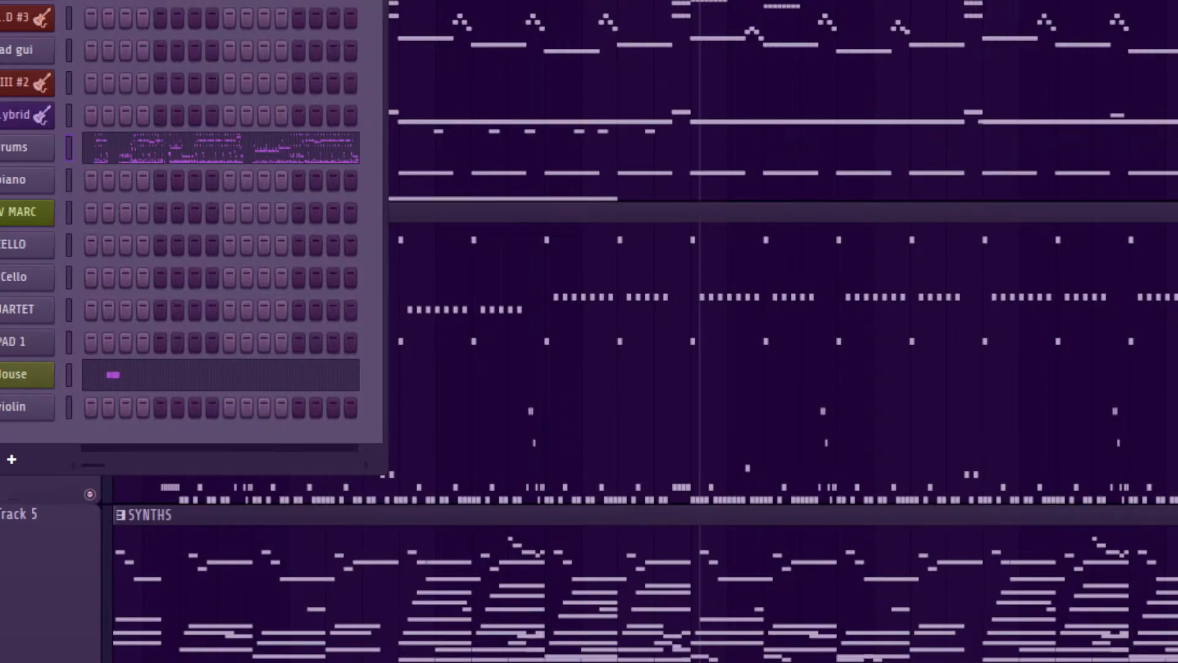
left_click(19, 115)
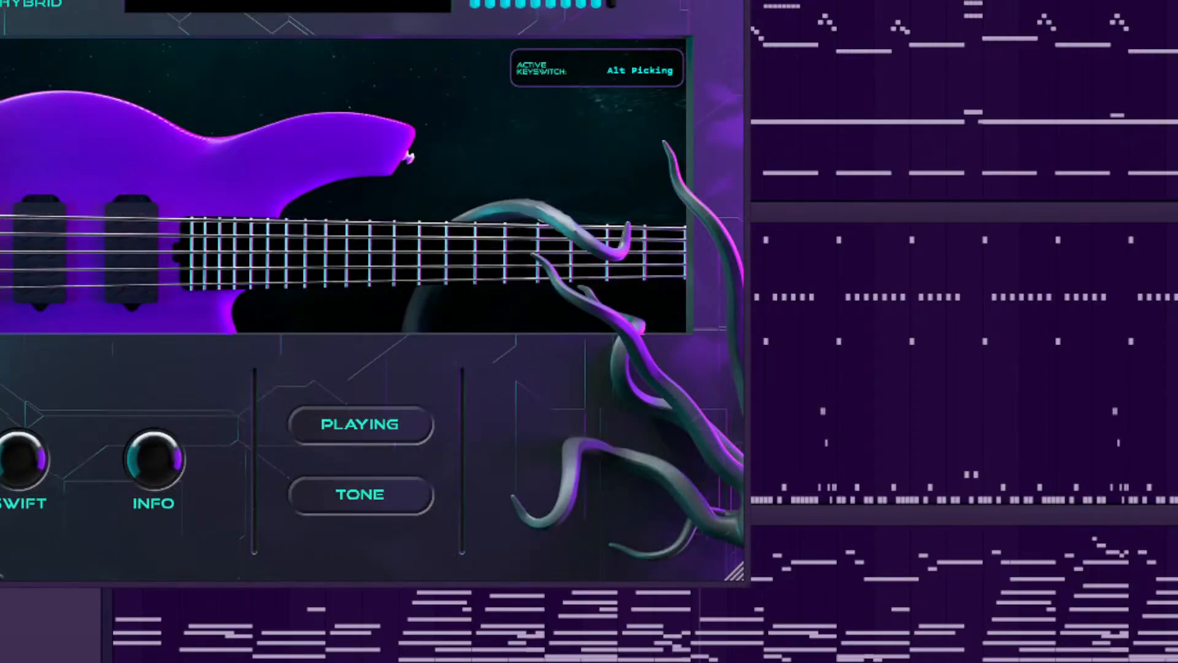
left_click(287, 5)
left_click(287, 105)
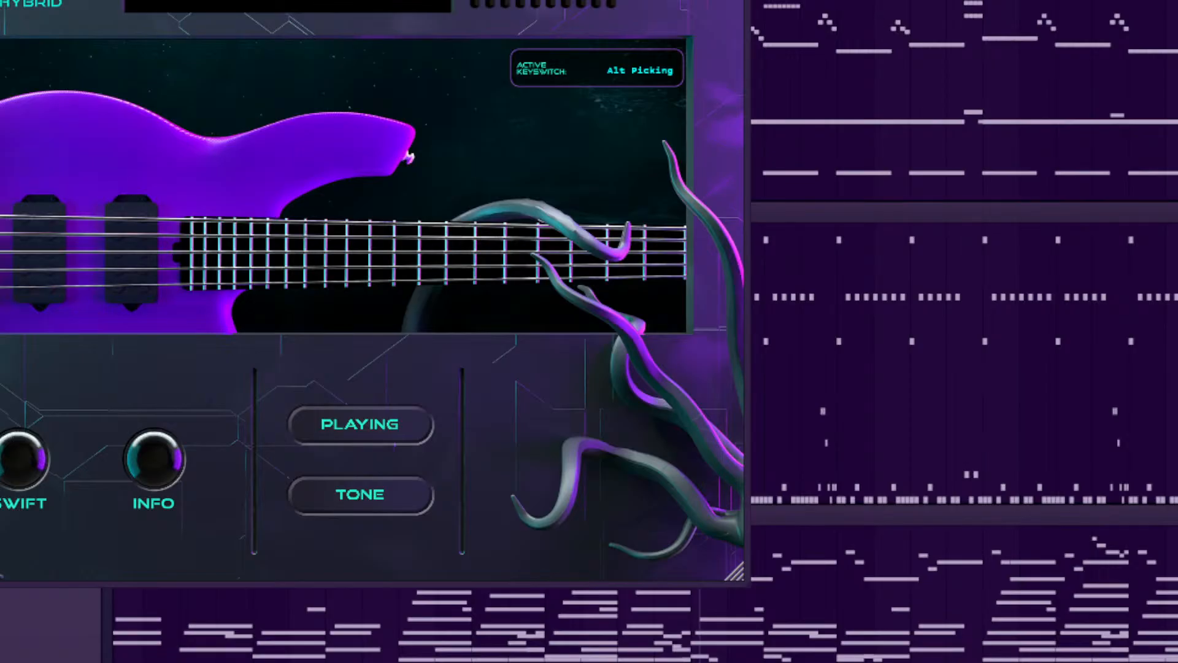
left_click(361, 425)
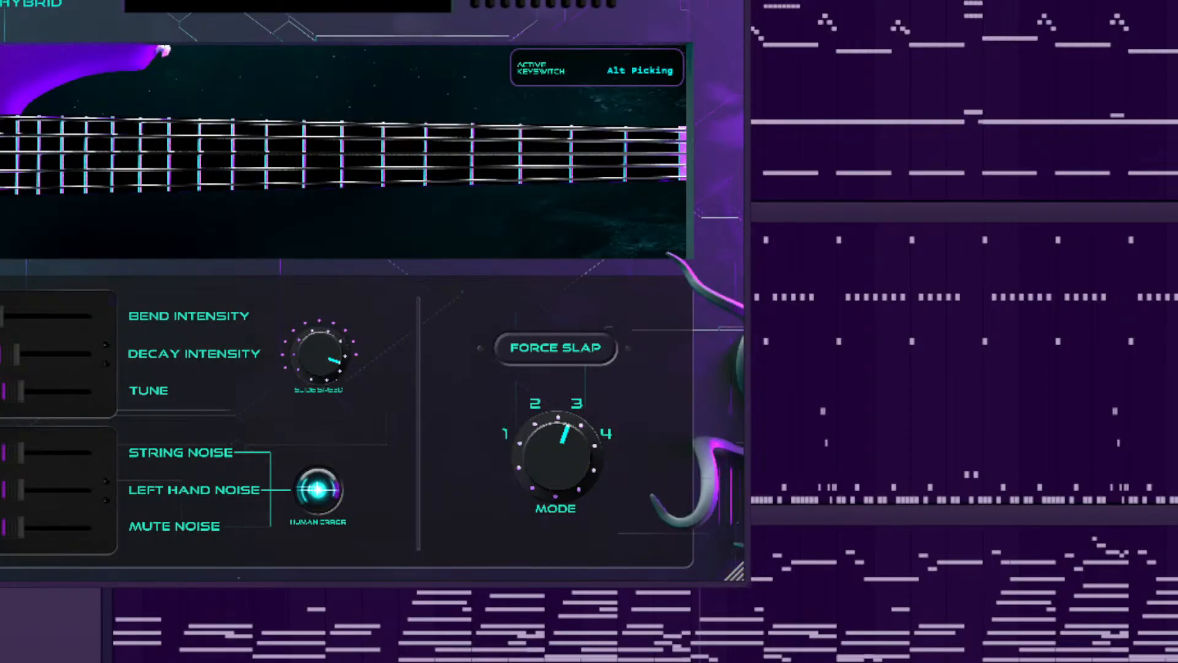
left_click(361, 494)
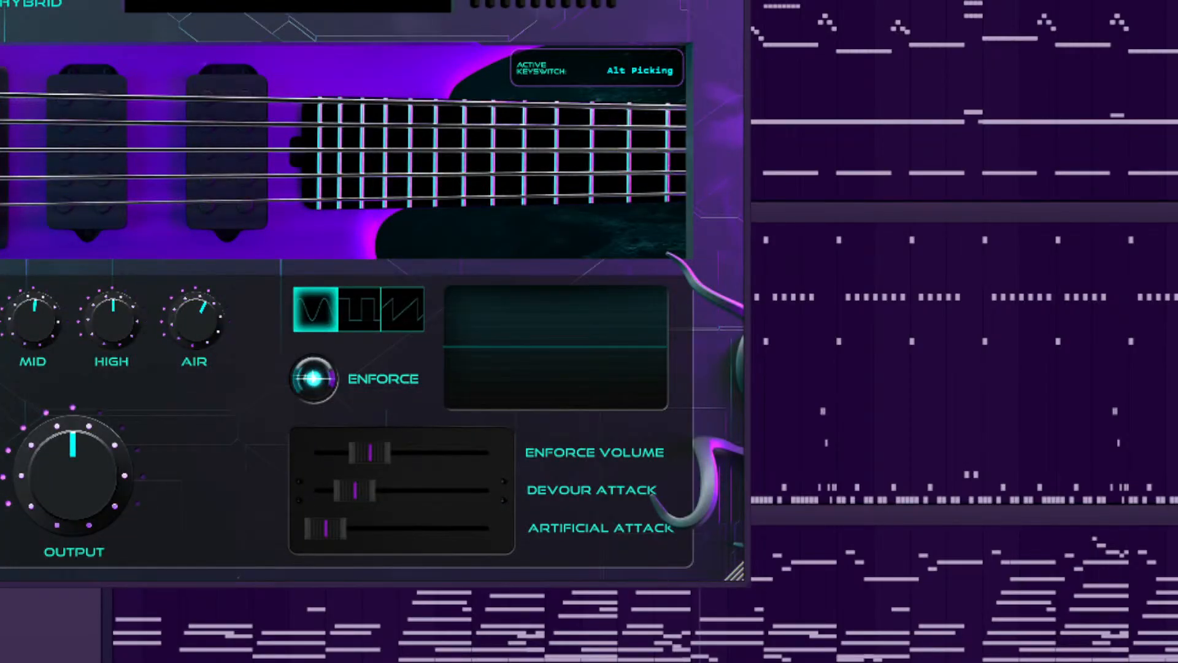
key("Escape")
key("Escape")
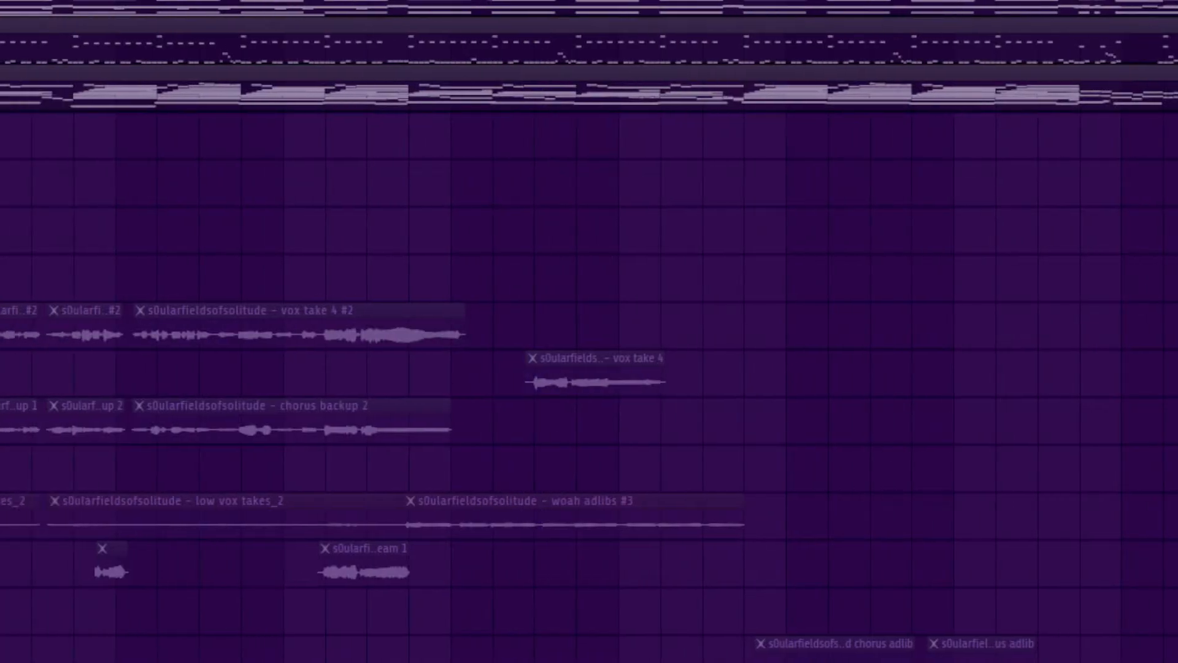
Step: Play the section leading into the verse 1 retake vocals in the playlist while checking the channel rack
key("F6")
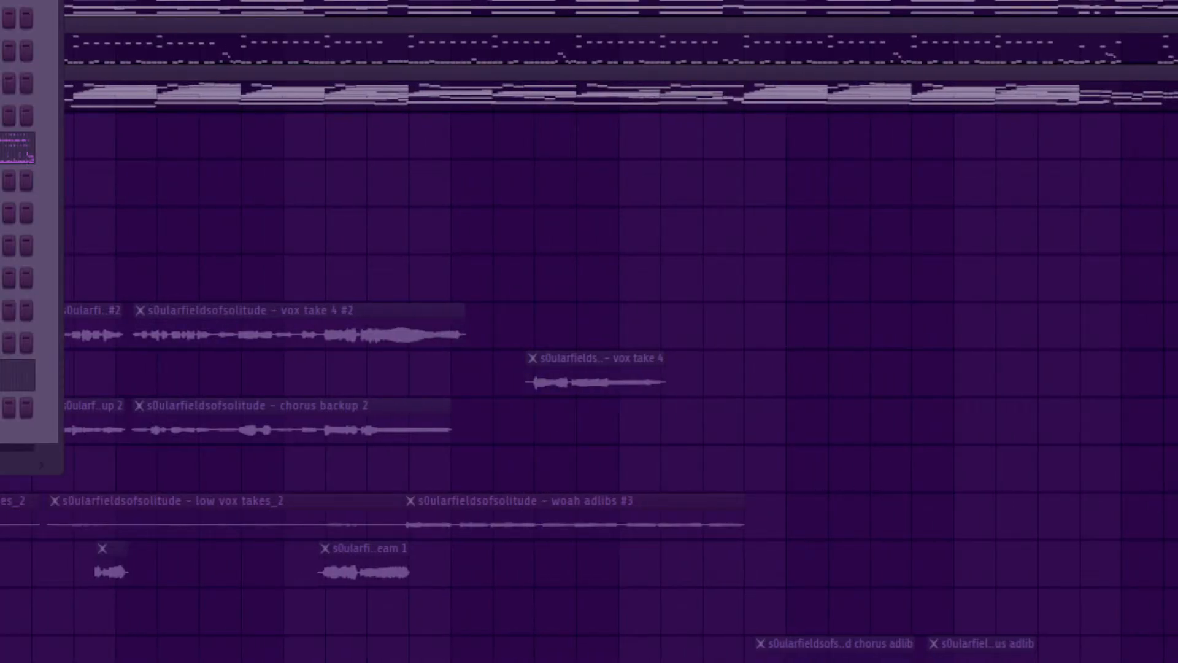
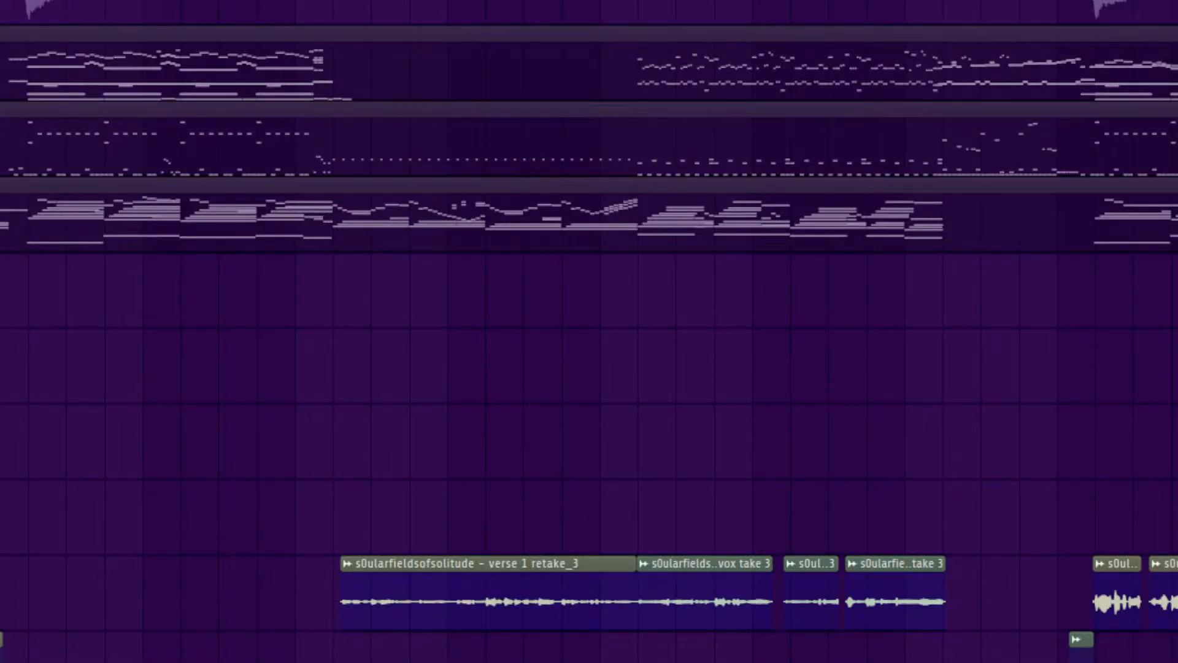
scroll(589, 331, "left", 2)
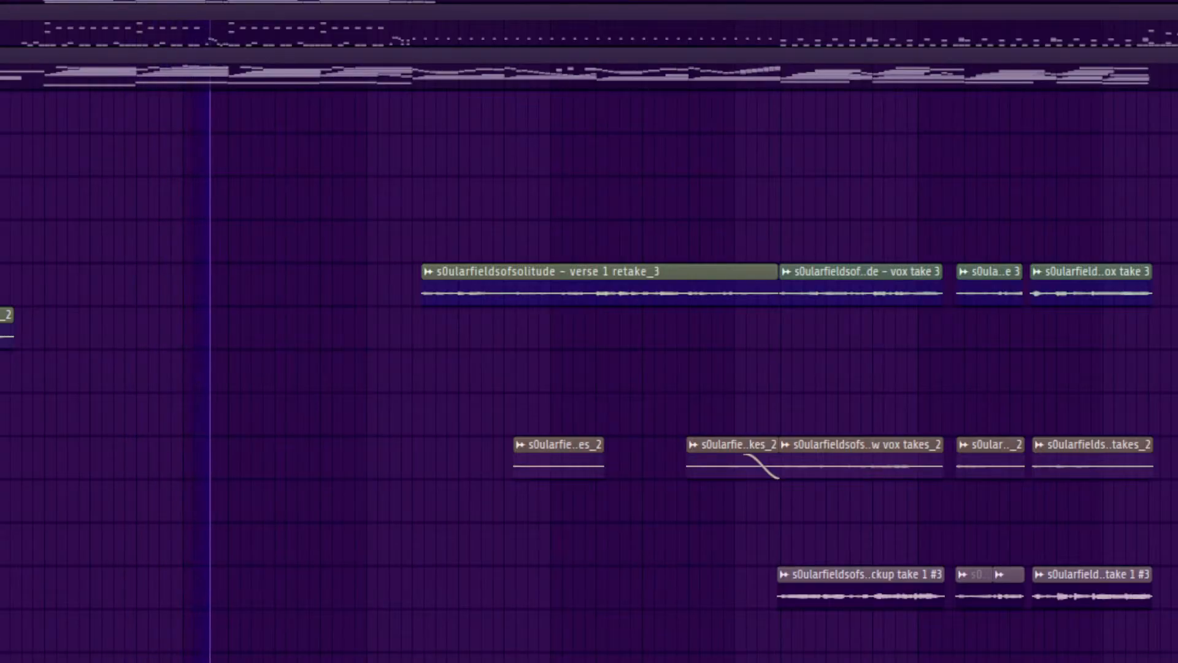
key("space")
key("F6")
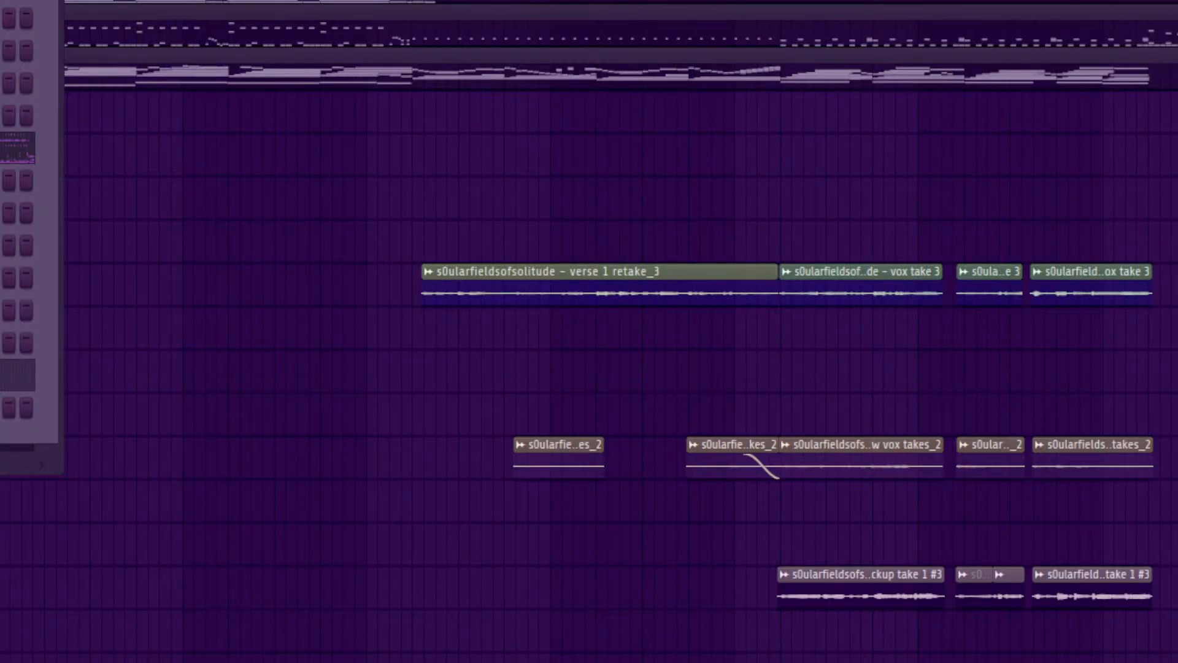
key("F6")
key("space")
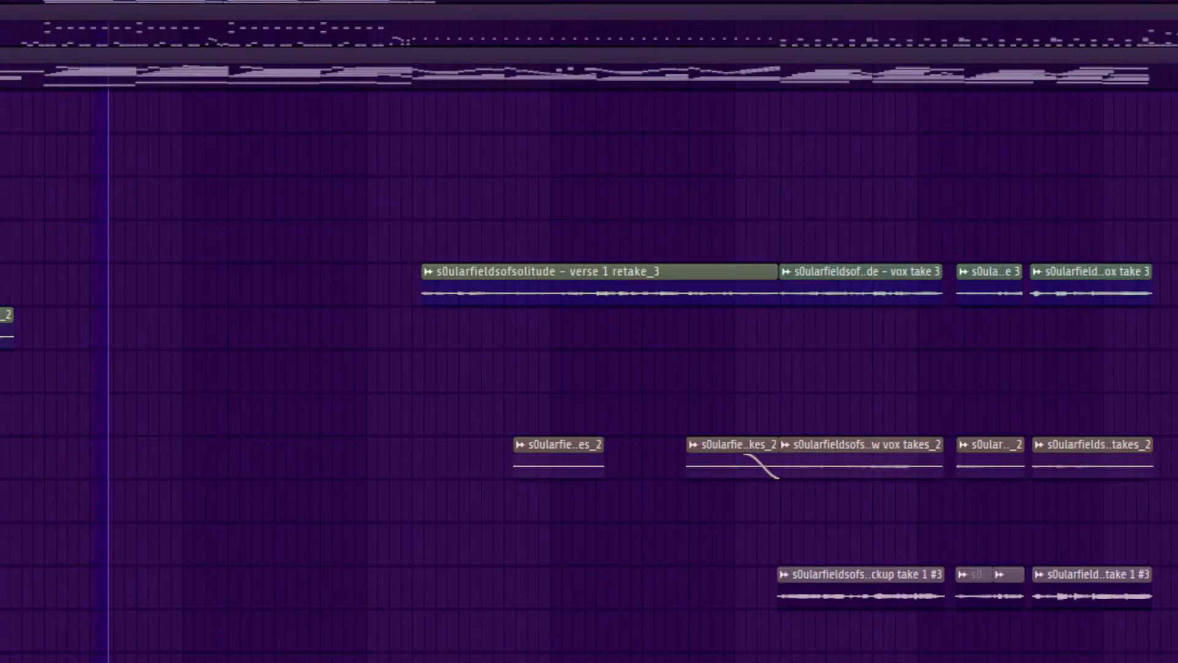
key("F6")
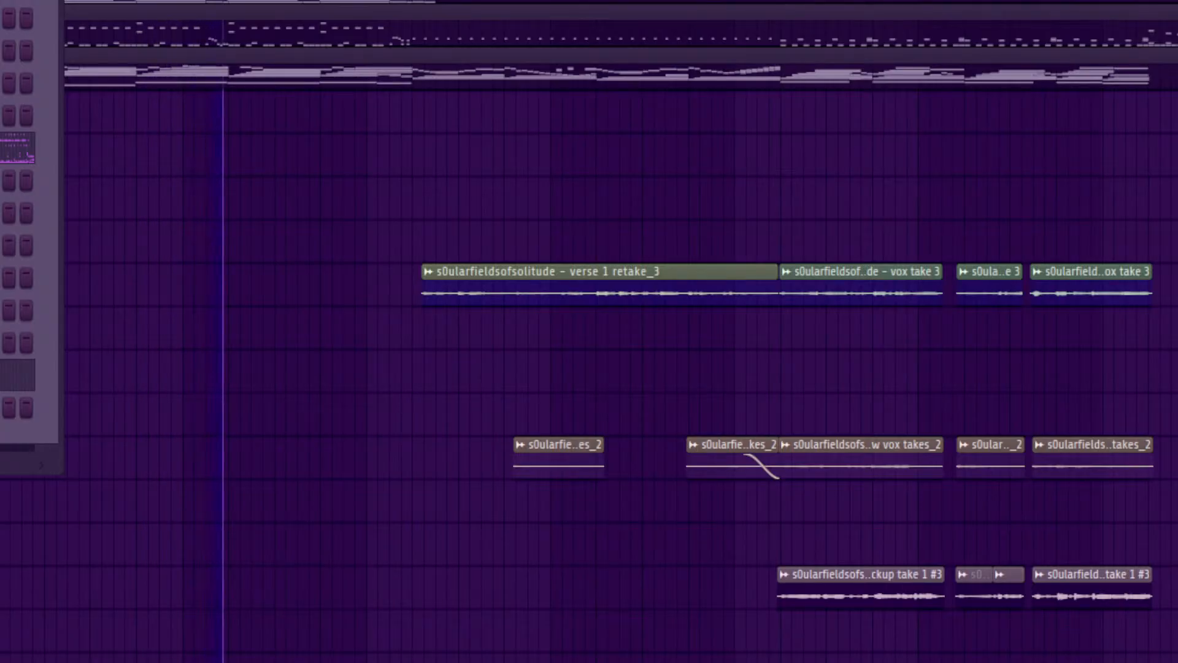
key("F6")
scroll(589, 332, "right", 2)
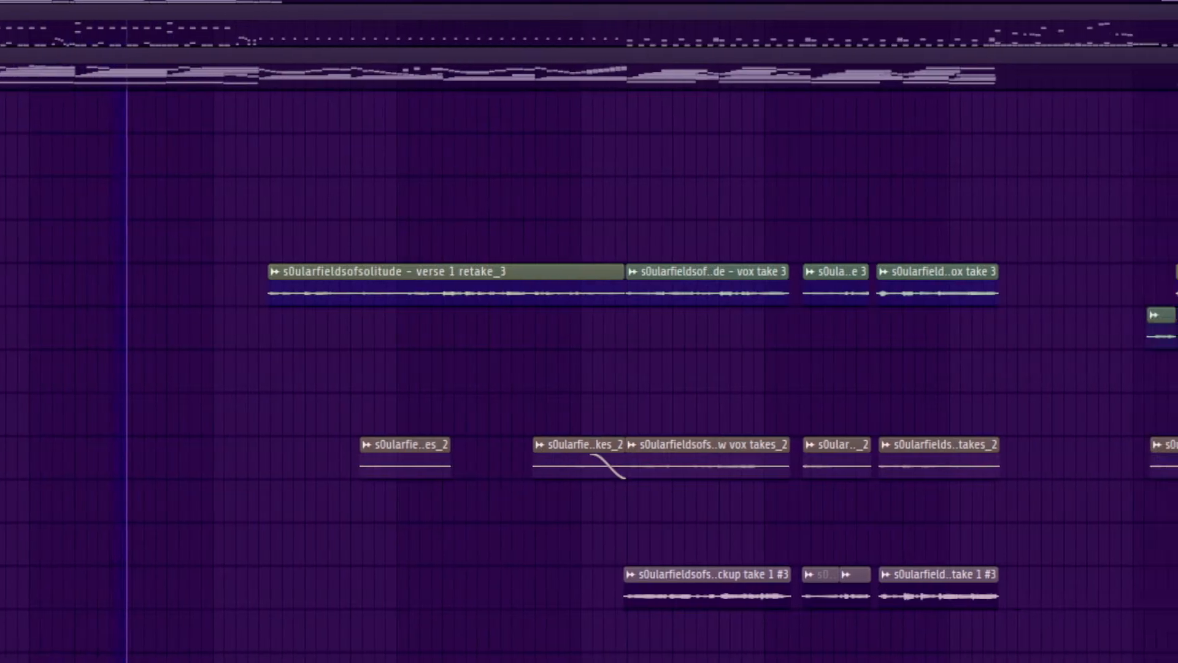
scroll(589, 331, "right", 2)
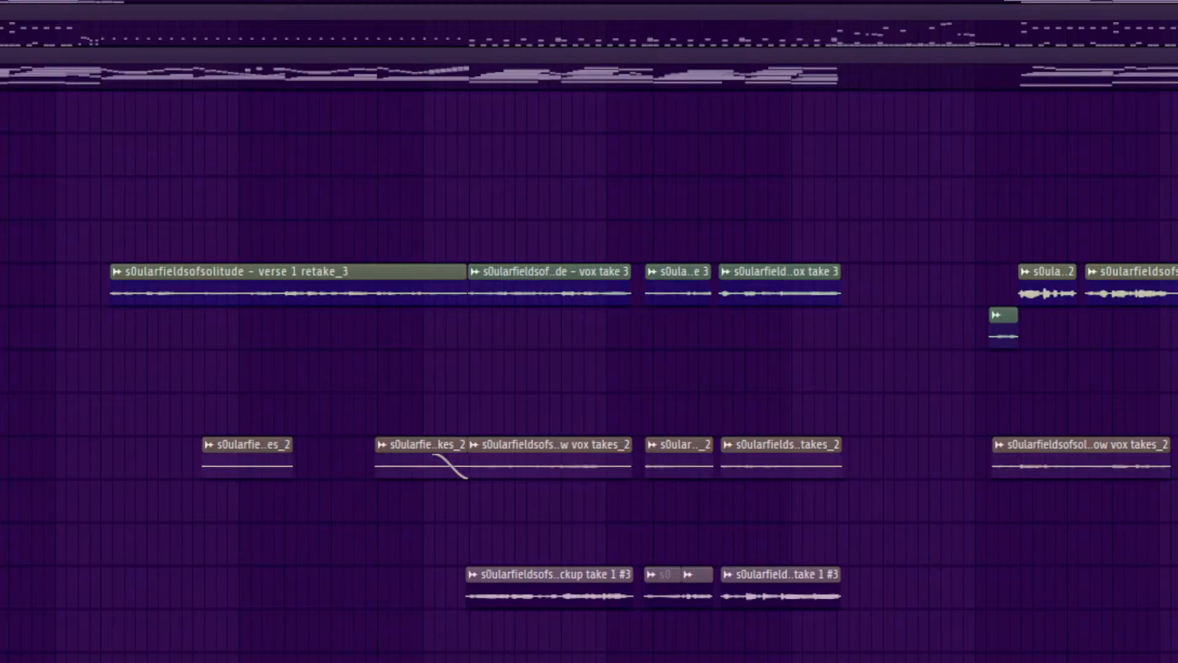
Step: Browse the project folders and open the other song's FL Studio project file dated 3/17/2026 1:50 PM
mouse_move(1, 48)
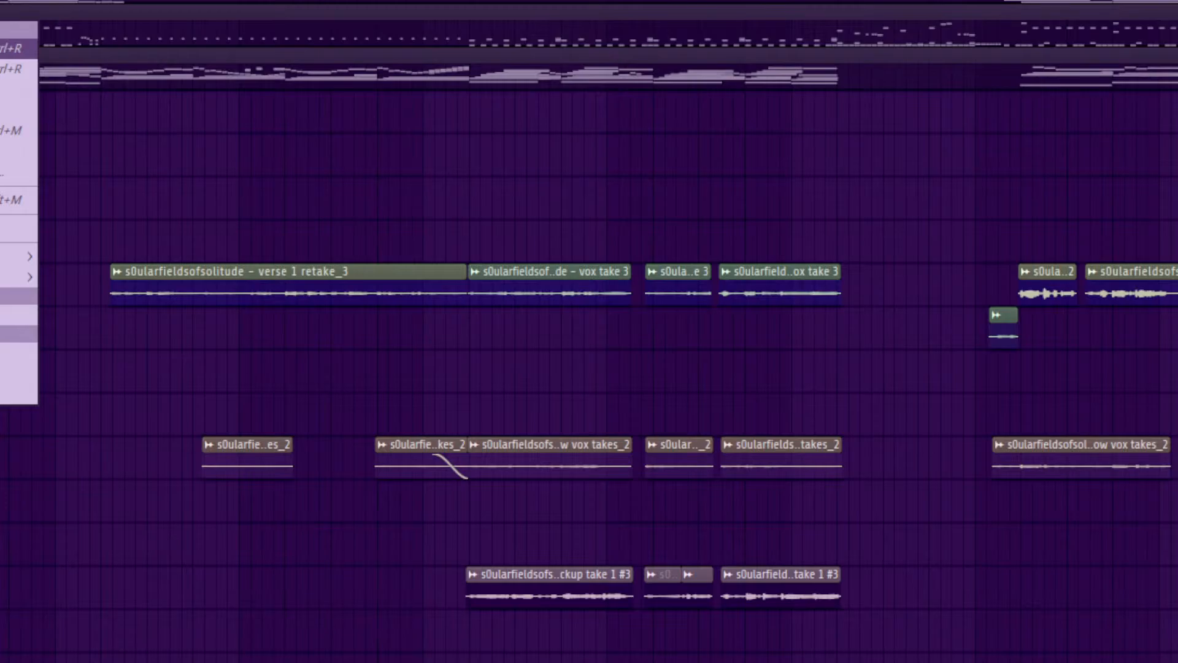
mouse_move(1, 274)
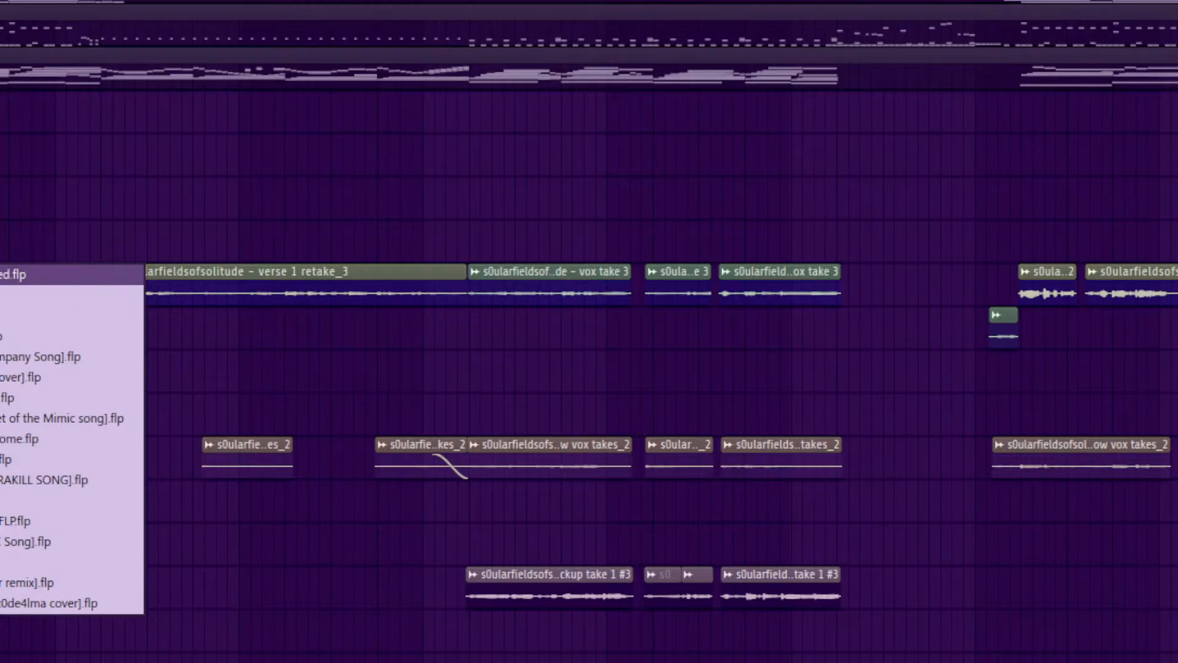
key("Escape")
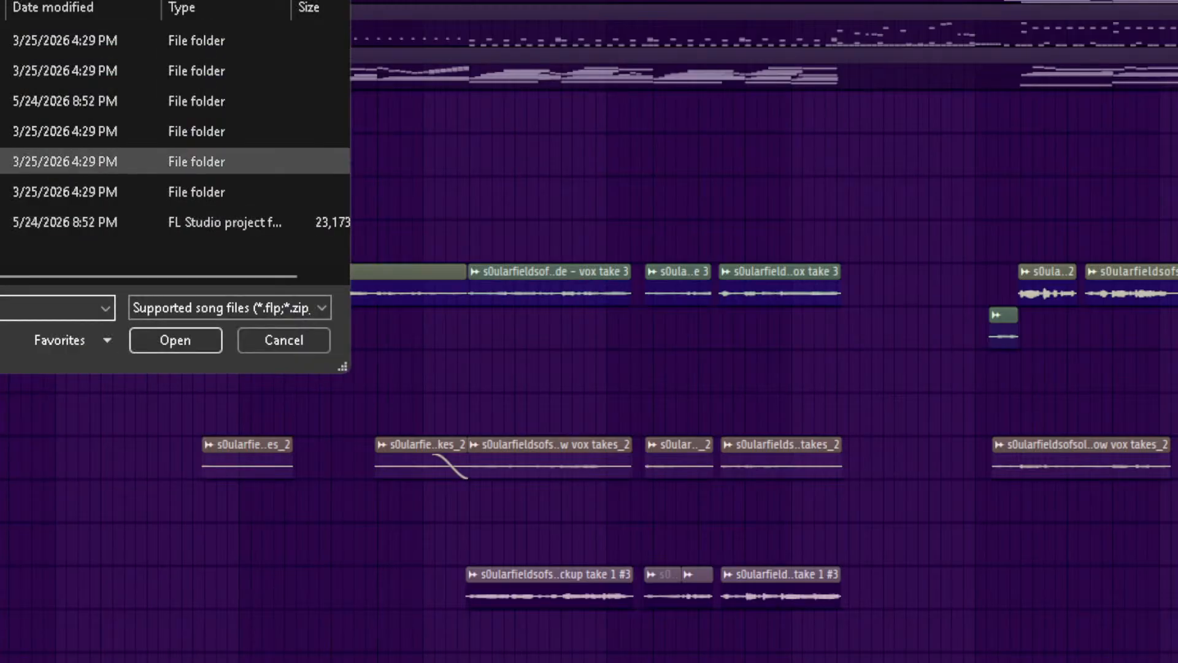
scroll(165, 141, "up", 2)
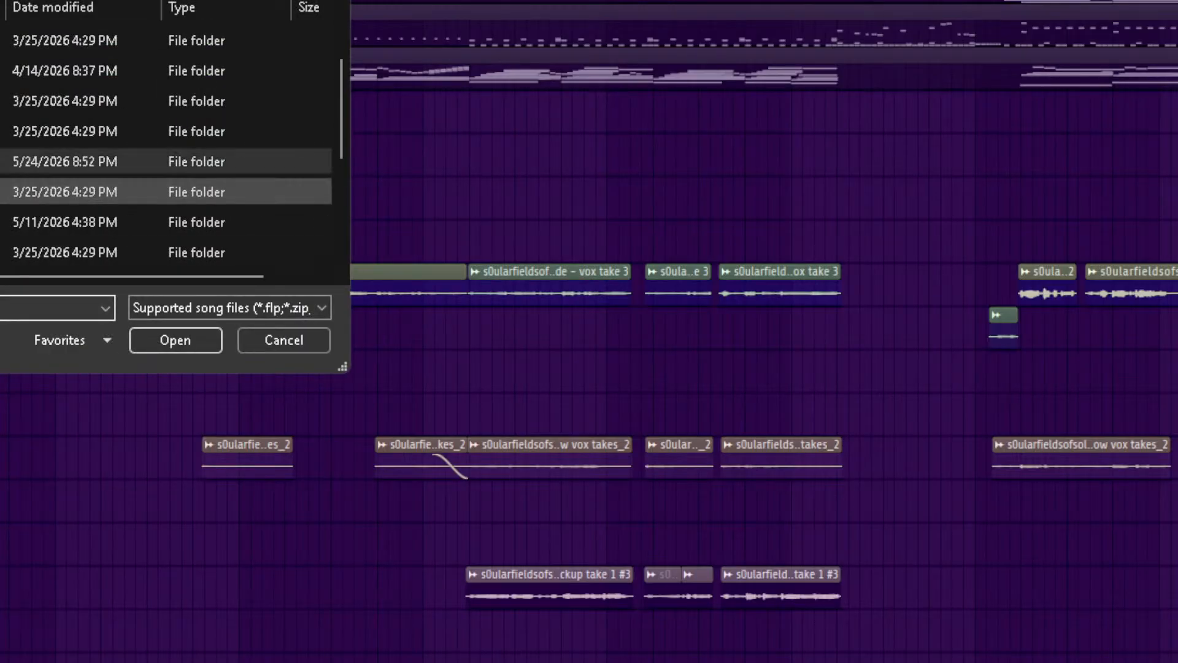
scroll(166, 98, "up", 1)
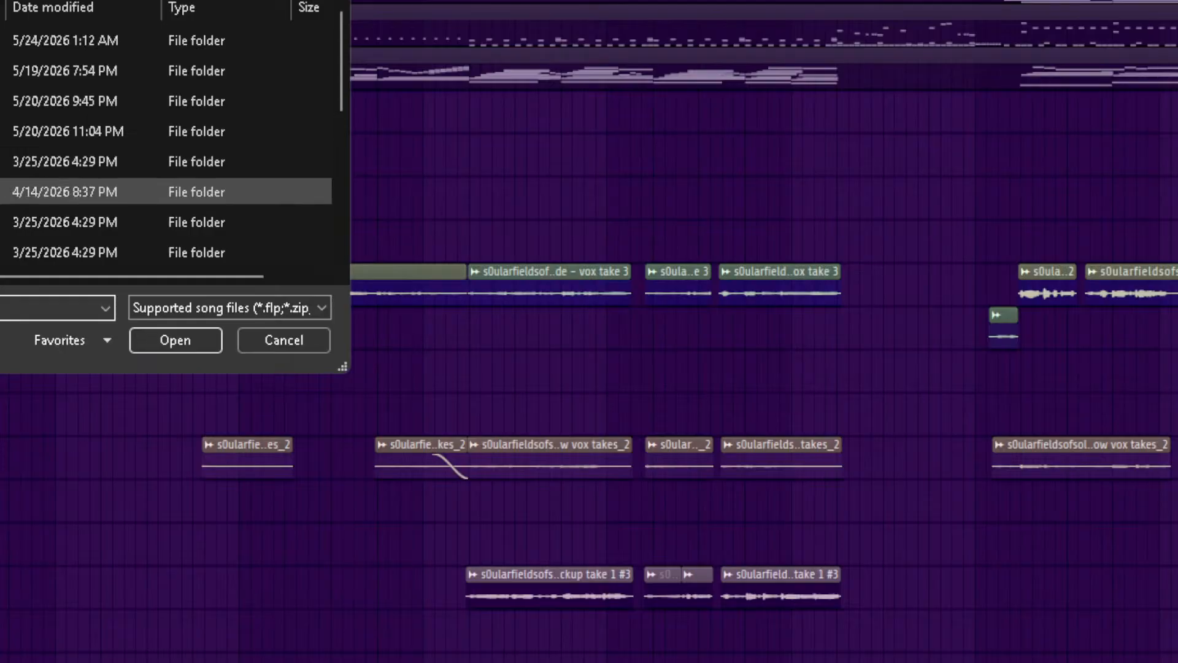
double_click(61, 222)
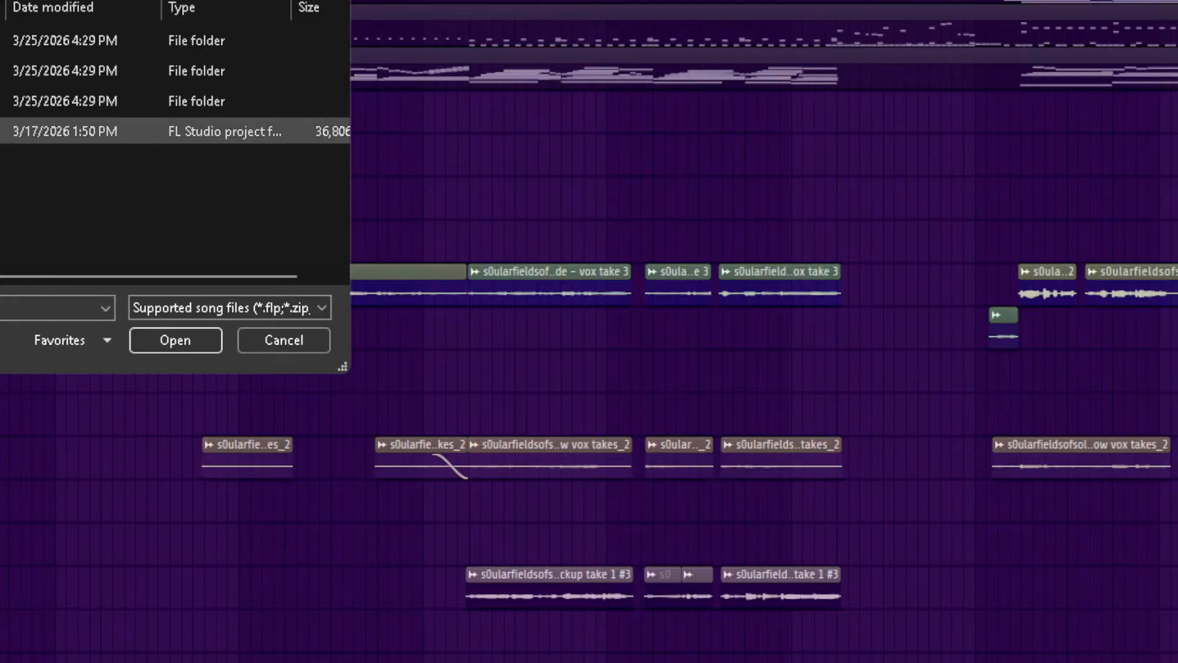
double_click(62, 131)
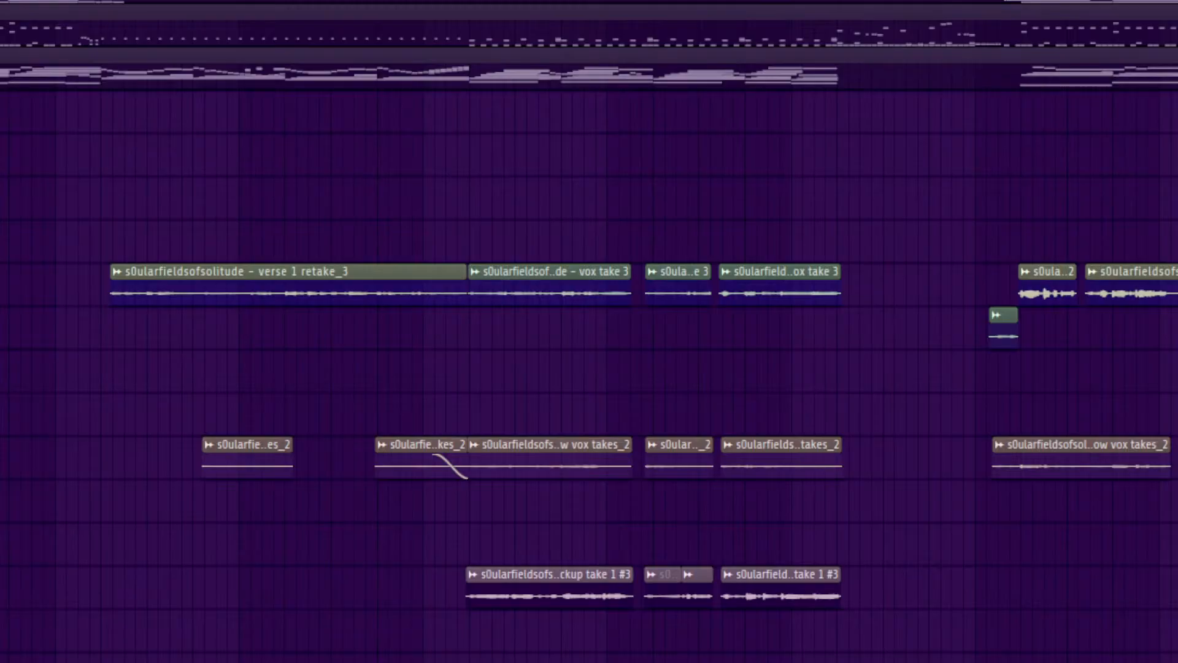
Step: Abort loading the instruments with missing EW Goliath samples, including Fazioli F308 2 gig and Cello
scroll(589, 331, "down", 5)
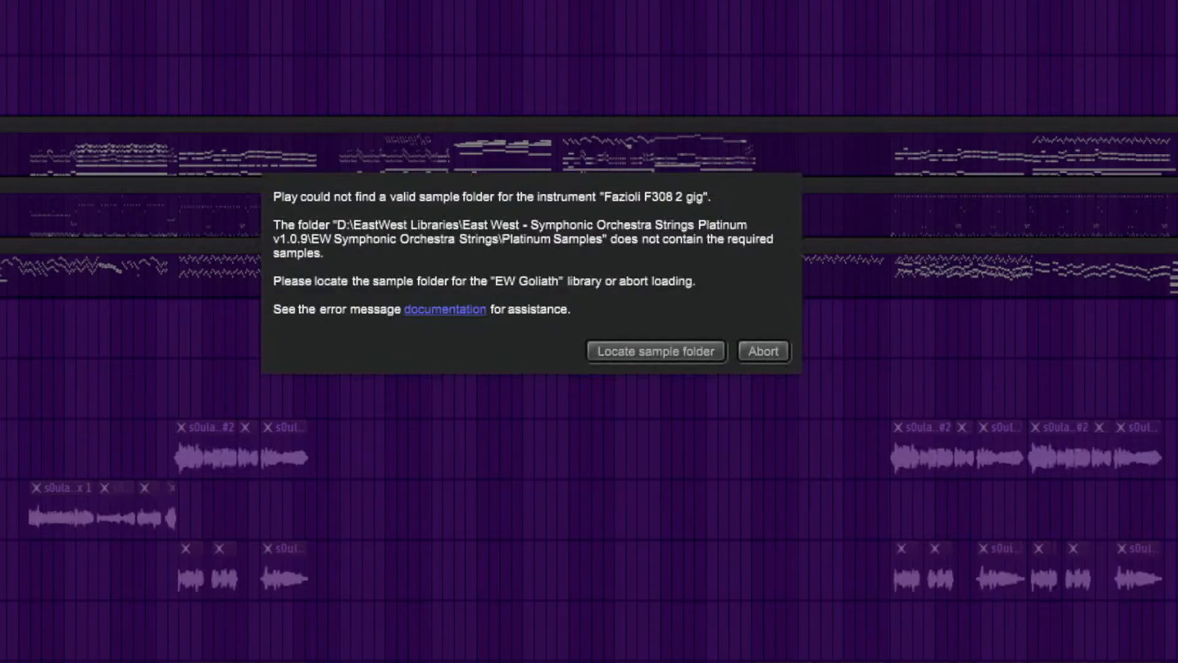
left_click(763, 351)
left_click(763, 351)
left_click(763, 351)
left_click(763, 351)
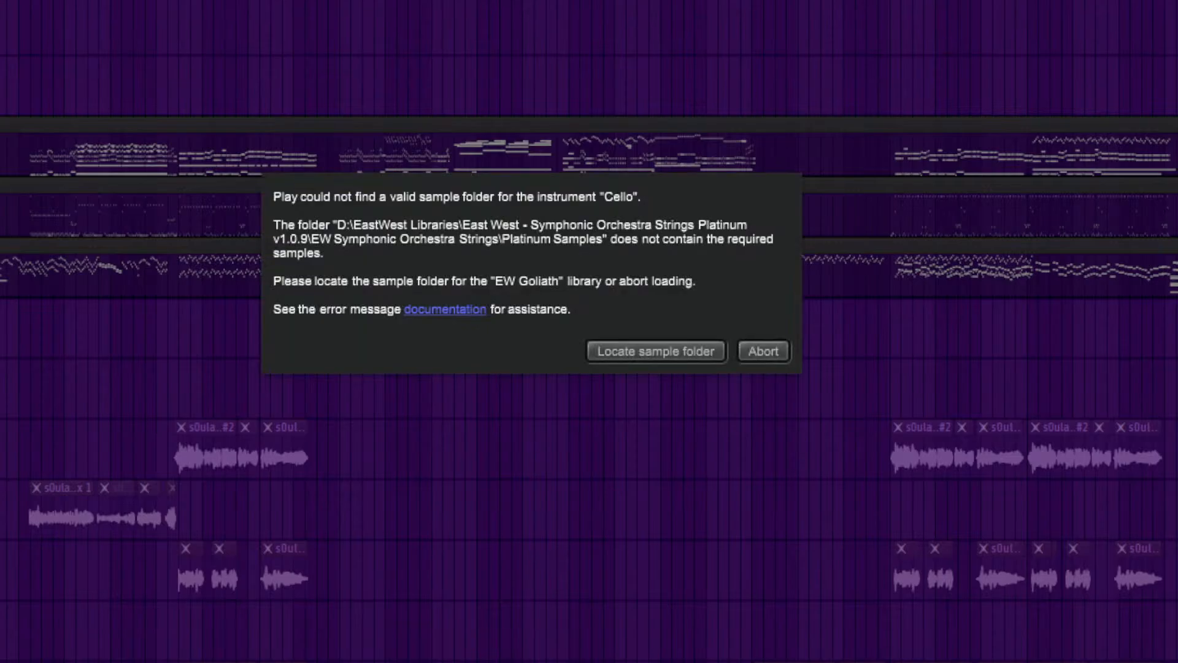
left_click(763, 351)
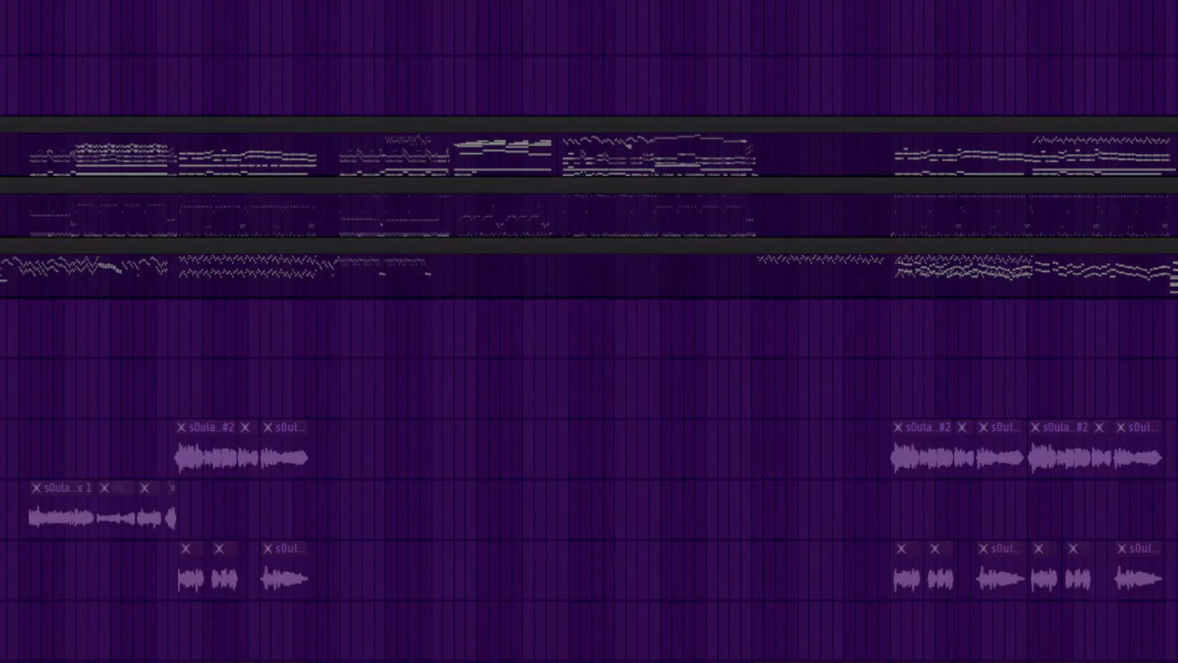
Step: Lower the volume fader of the e bass track slightly in the mixer
left_click_drag(0, 116, 488, 662)
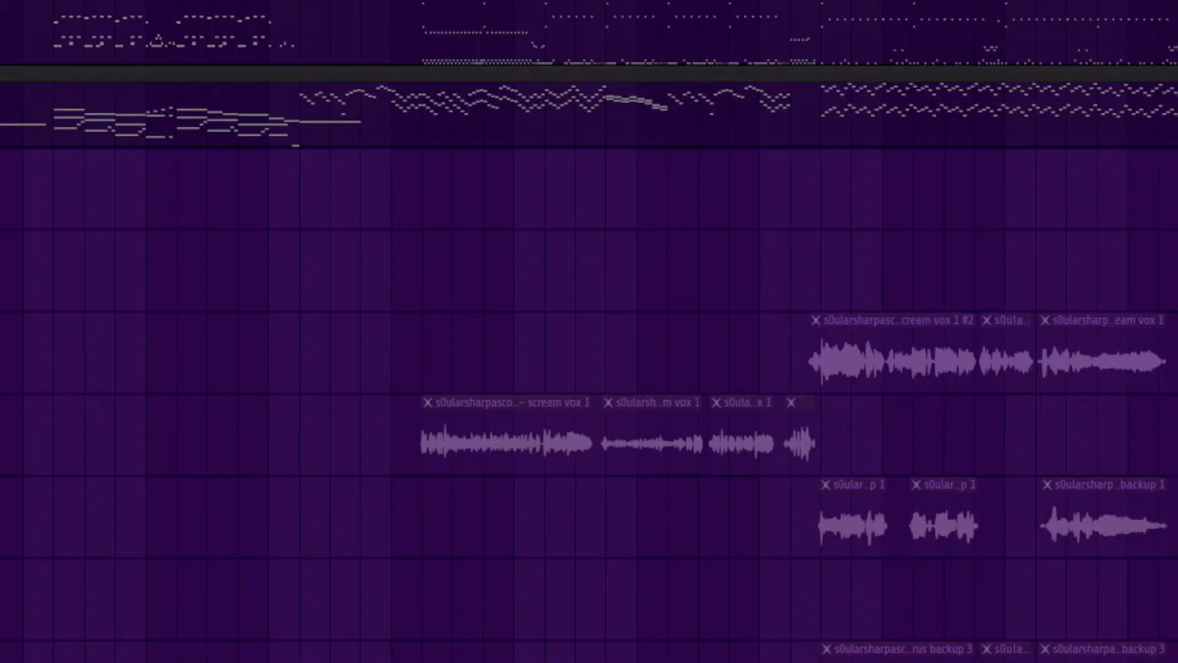
scroll(589, 331, "up", 1)
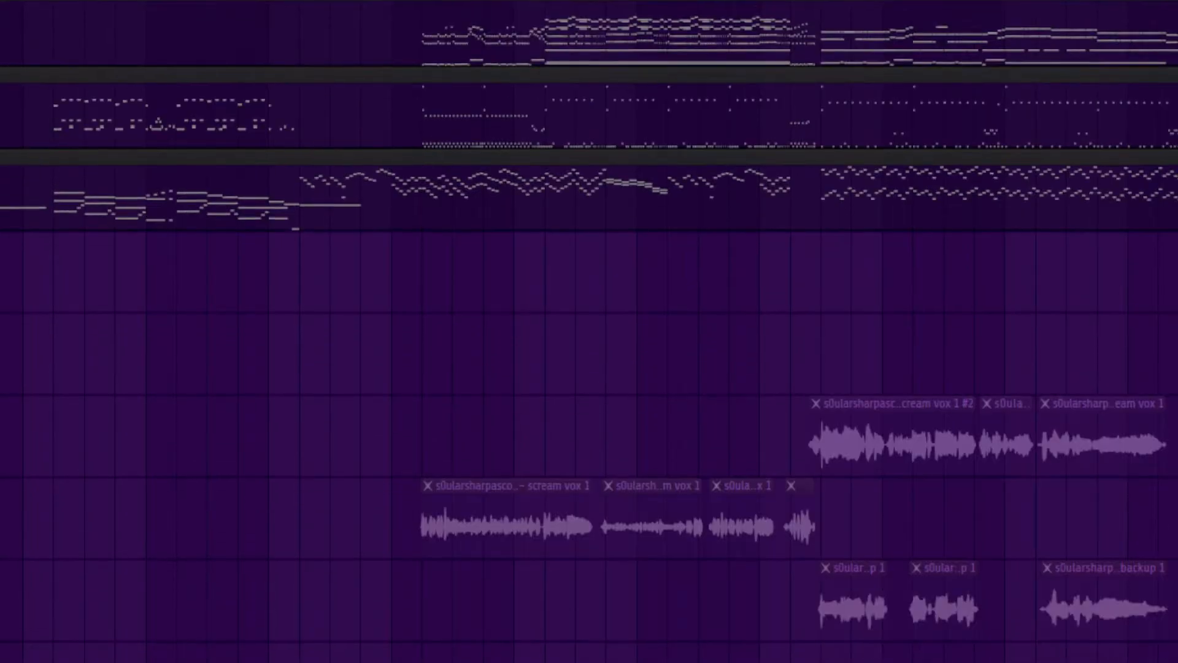
scroll(589, 332, "down", 1)
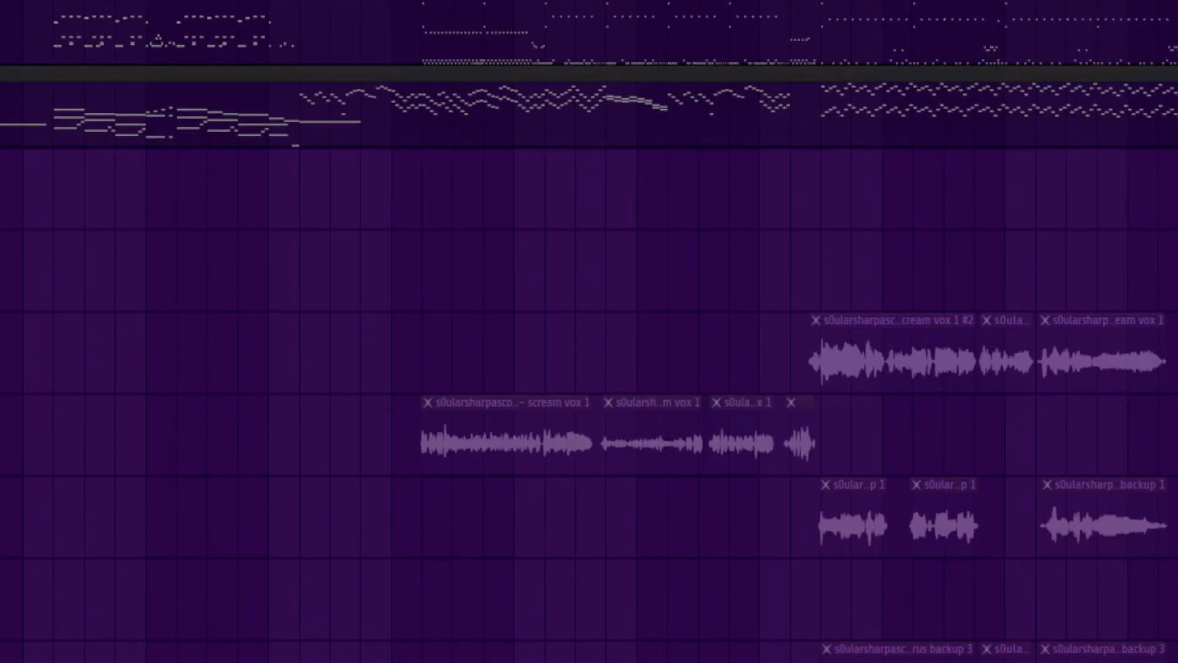
scroll(589, 331, "up", 2)
scroll(589, 331, "right", 1)
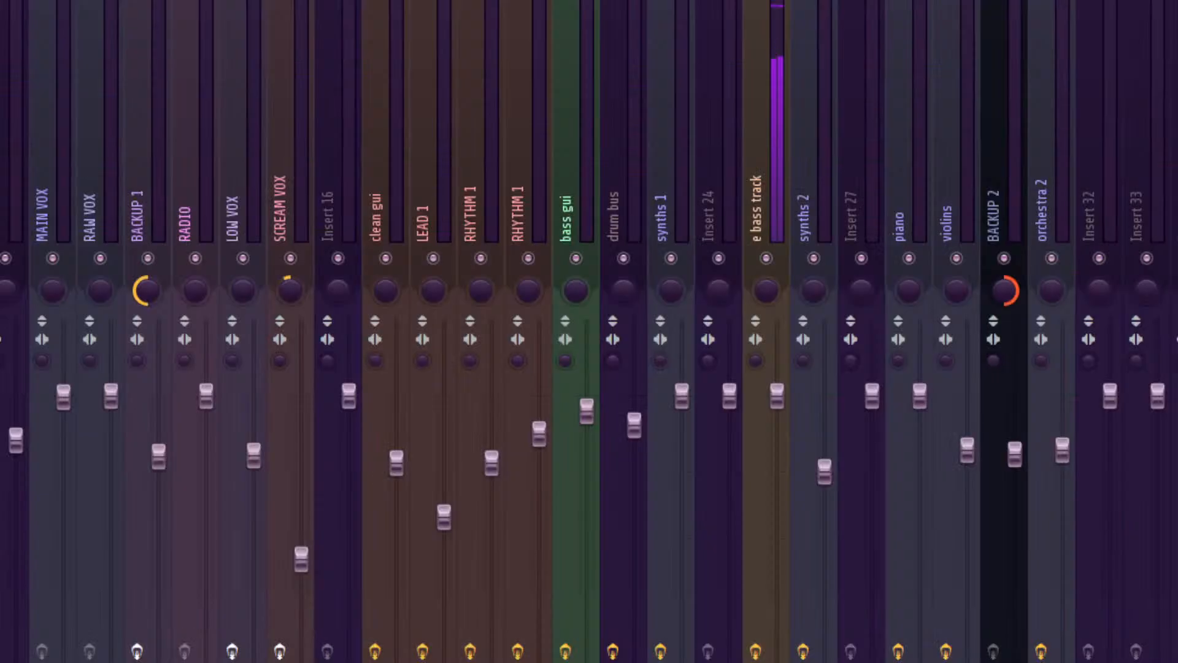
left_click(761, 212)
left_click_drag(777, 396, 777, 410)
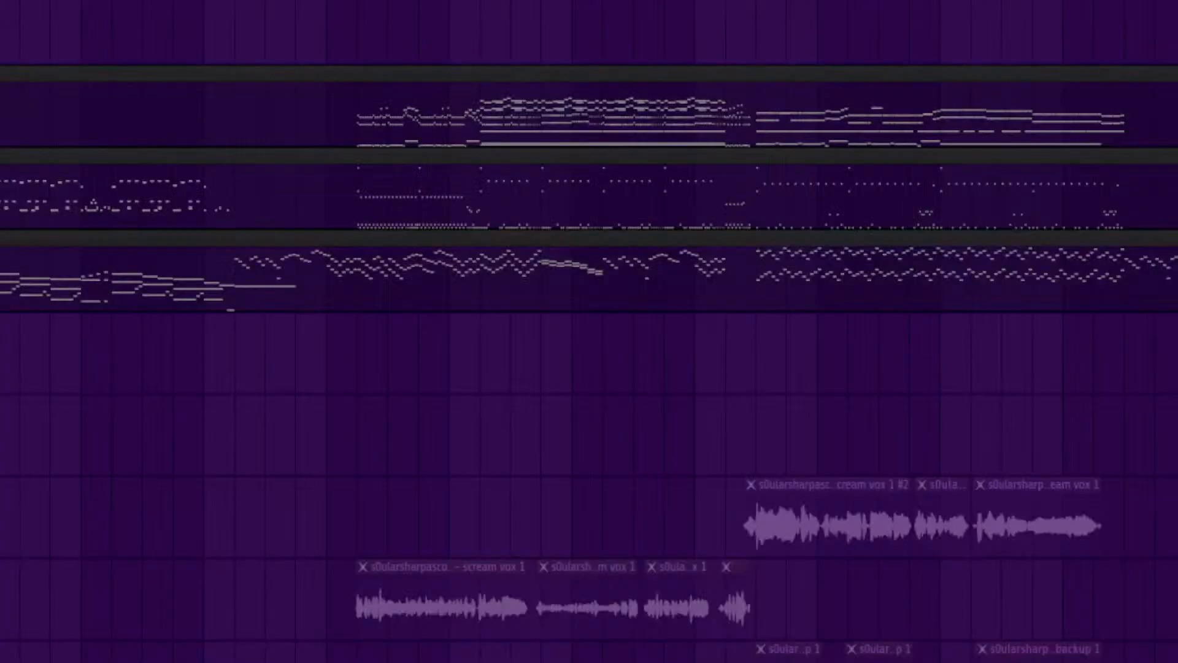
Step: Inspect the synth's oscillator, filter and LFO 1 settings, close its window and stop playback
key("F6")
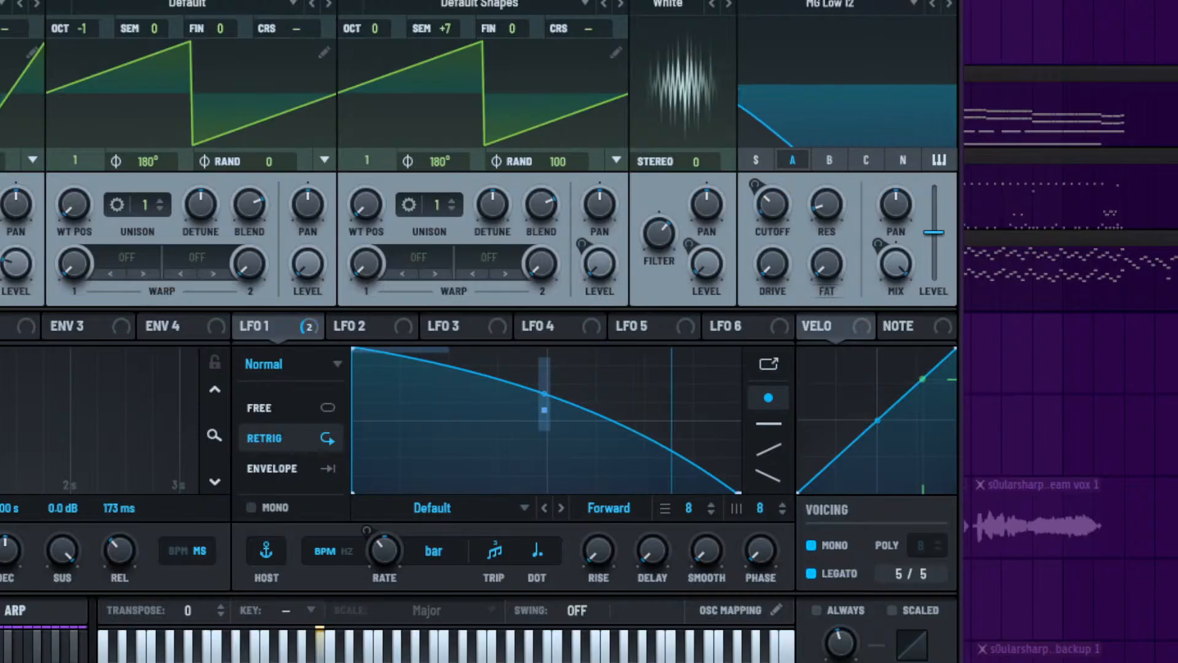
key("Escape")
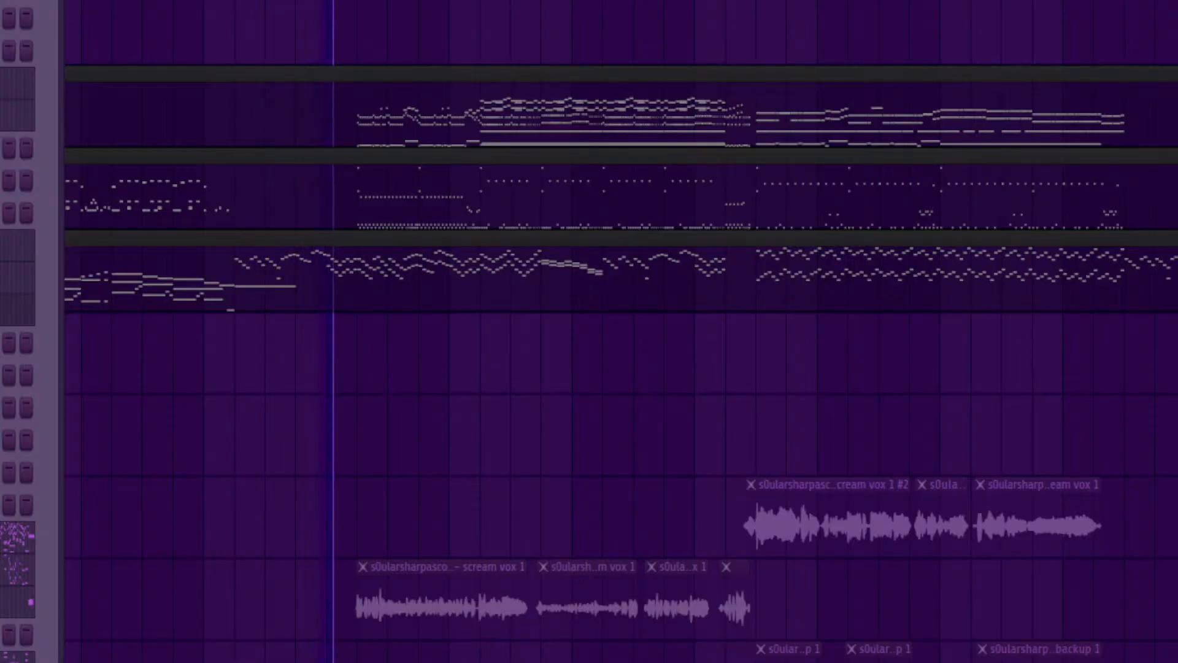
key("F6")
key("space")
Step: Play the arrangement from just before the first scream vox clip with the note patterns enlarged
scroll(589, 331, "right", 2)
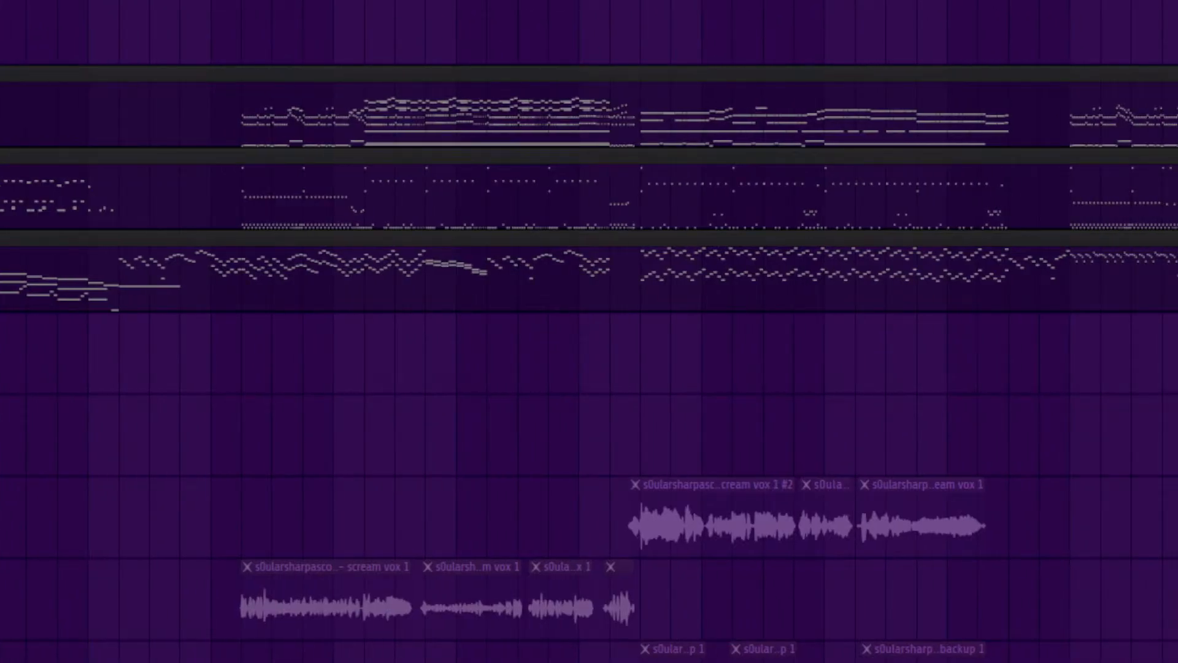
left_click_drag(122, 106, 484, 280)
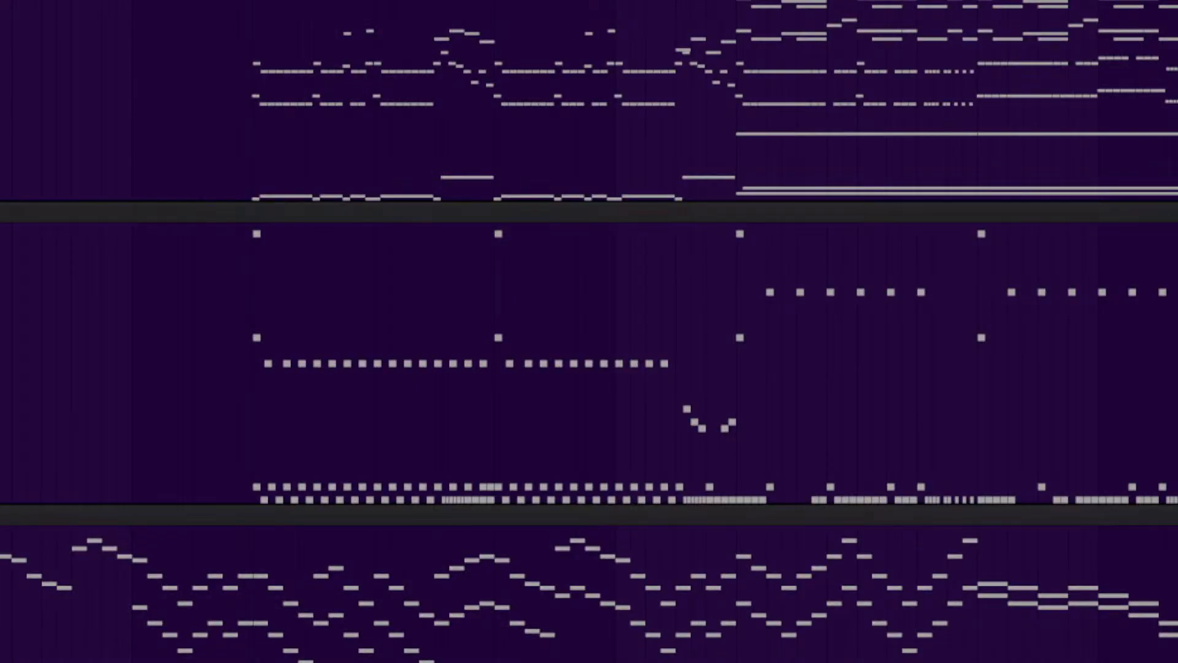
key("space")
scroll(589, 332, "right", 3)
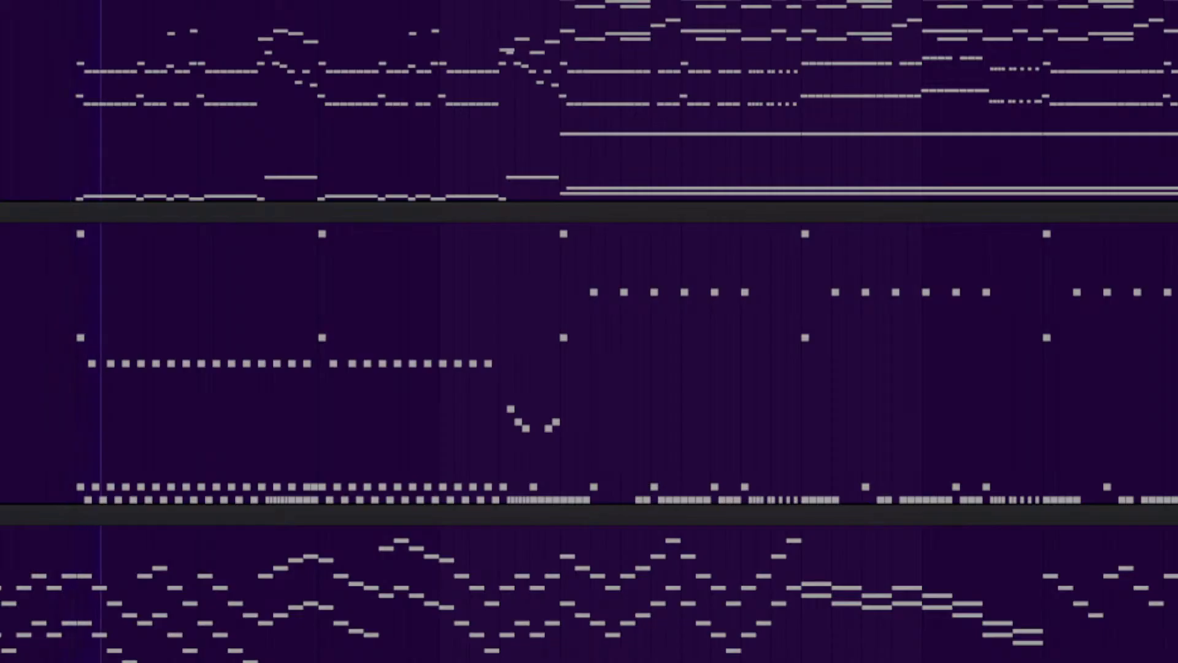
Step: Open the guitar instrument and examine its articulation keyswitches and mapping rules
key("F6")
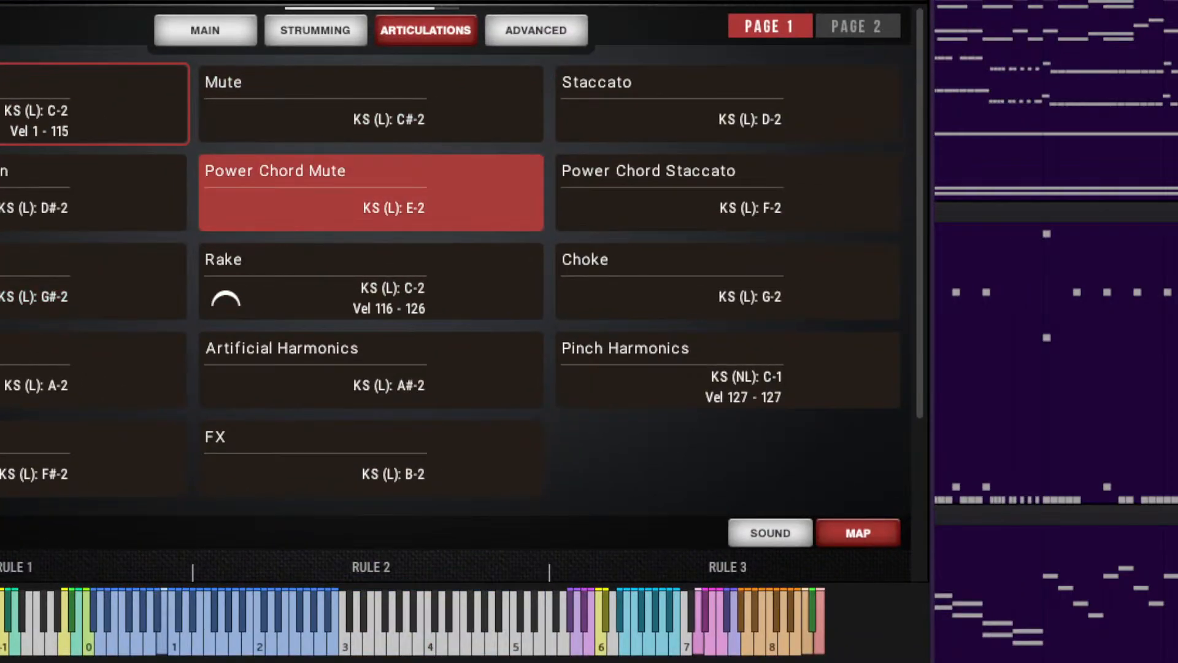
scroll(258, 325, "down", 3)
scroll(257, 325, "down", 2)
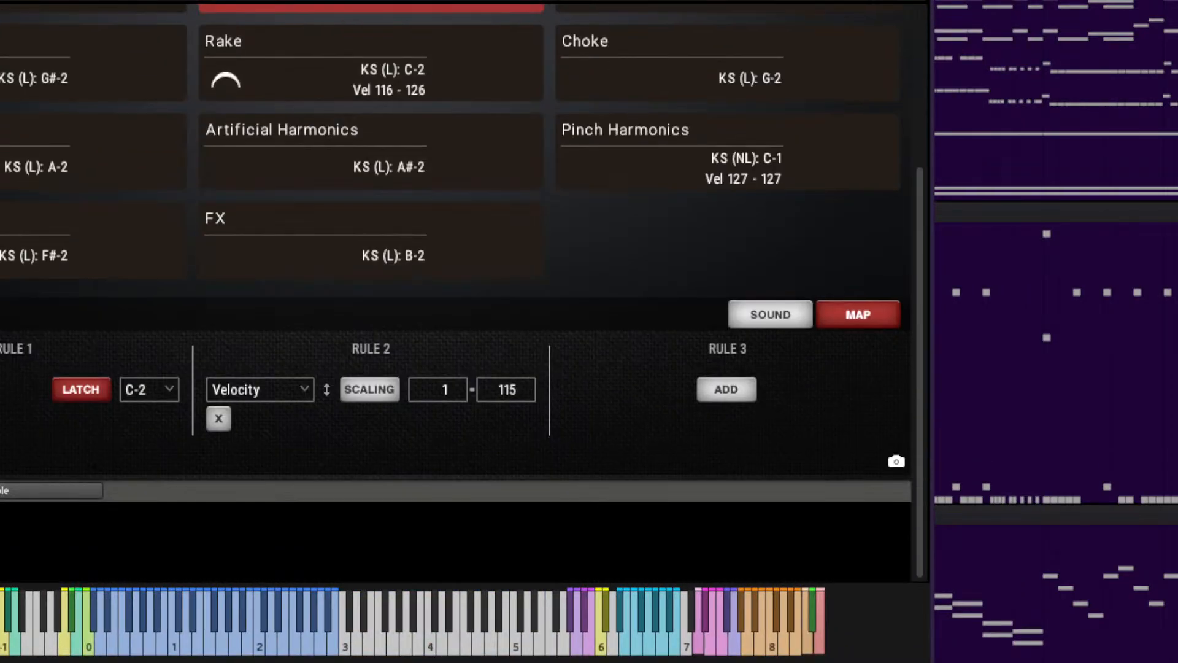
scroll(257, 325, "up", 5)
Step: Enable Anti-Repetition in the guitar instrument's advanced playback settings and return to its main page
left_click(536, 30)
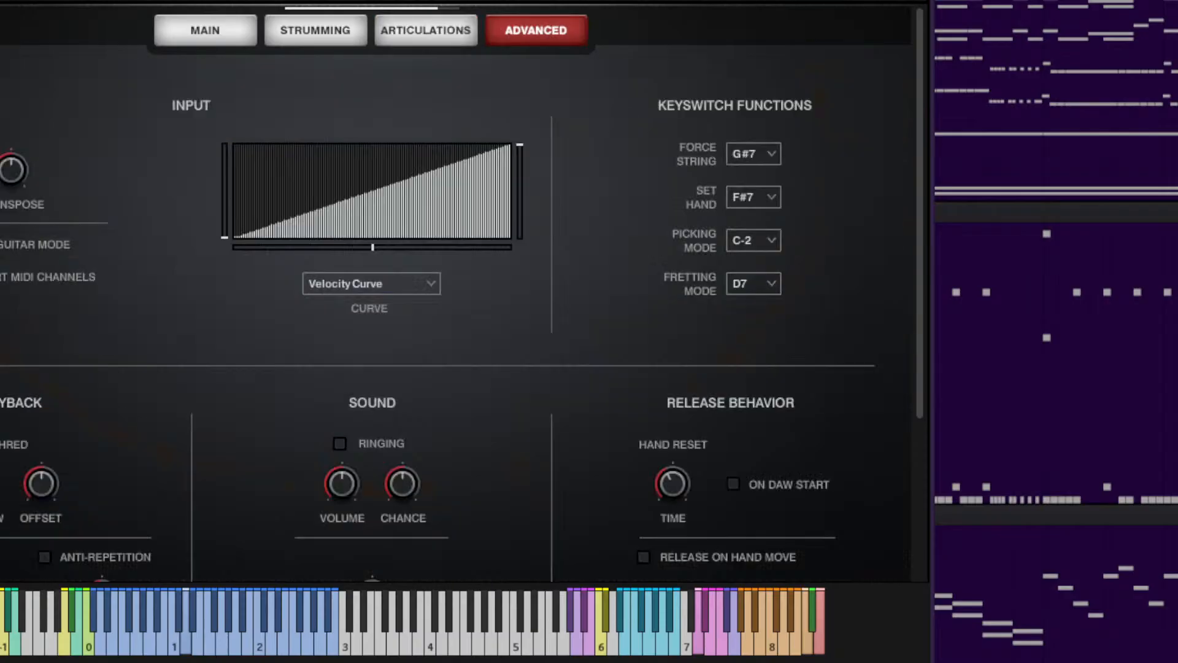
scroll(457, 293, "down", 3)
left_click_drag(102, 467, 101, 422)
scroll(101, 467, "up", 1)
scroll(457, 293, "up", 3)
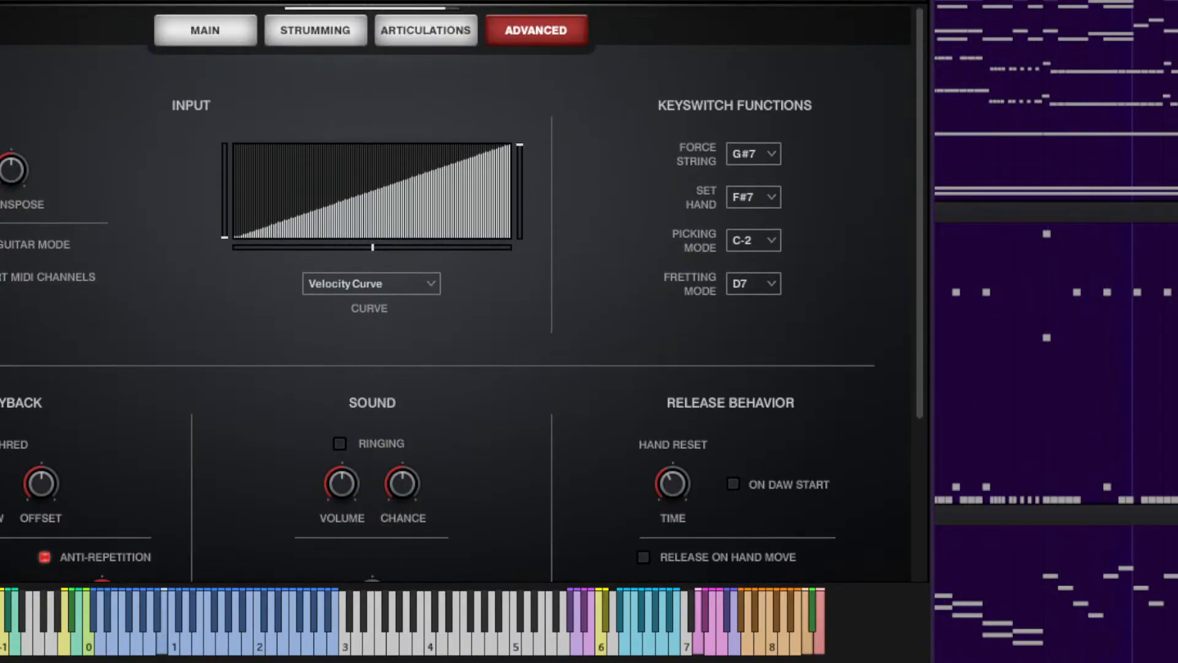
left_click(205, 30)
left_click_drag(368, 15, 302, 0)
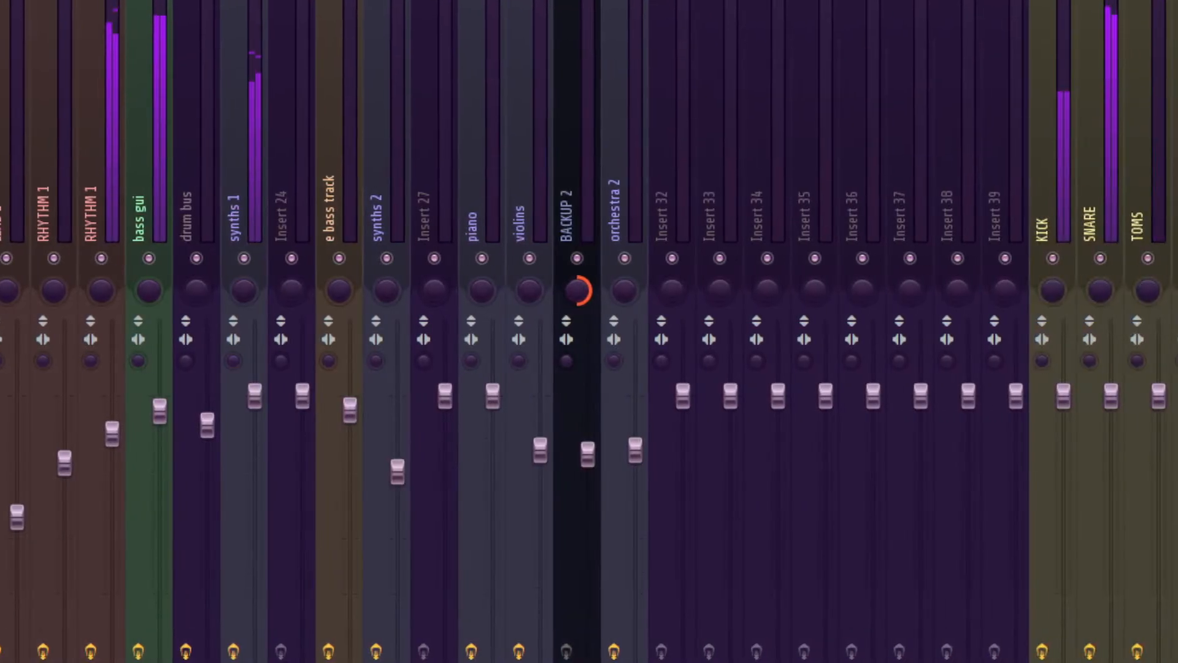
Step: Select the TOMS, SNARE and KICK mixer tracks in turn to inspect them, ending on SNARE
left_click(1146, 184)
left_click(1098, 184)
left_click(1051, 184)
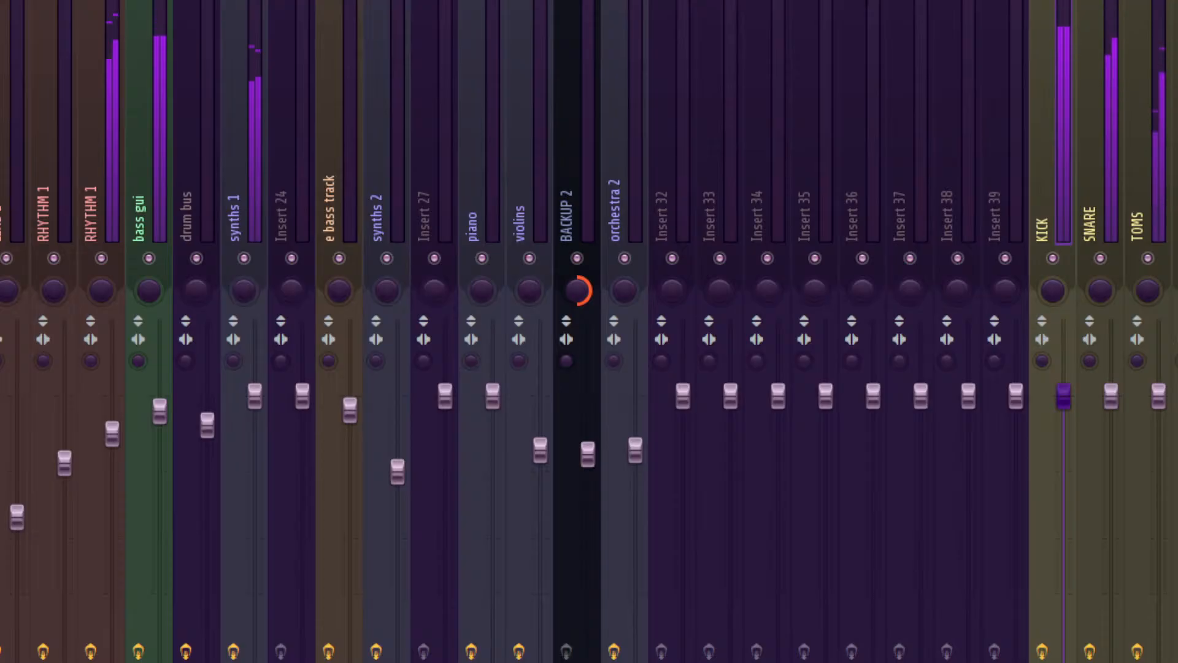
left_click(1098, 184)
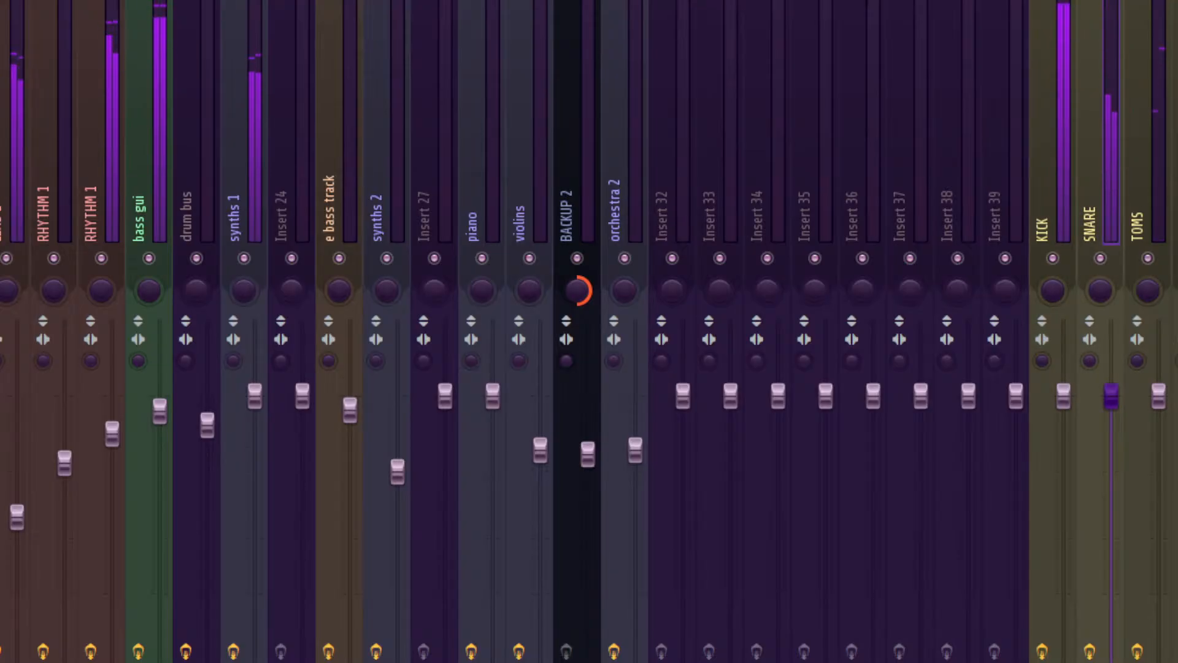
Step: Stop playback after selecting the KICK mixer track, and examine the output routing of the channels in the drum instrument's main mixer
left_click(1051, 184)
key("space")
key("F6")
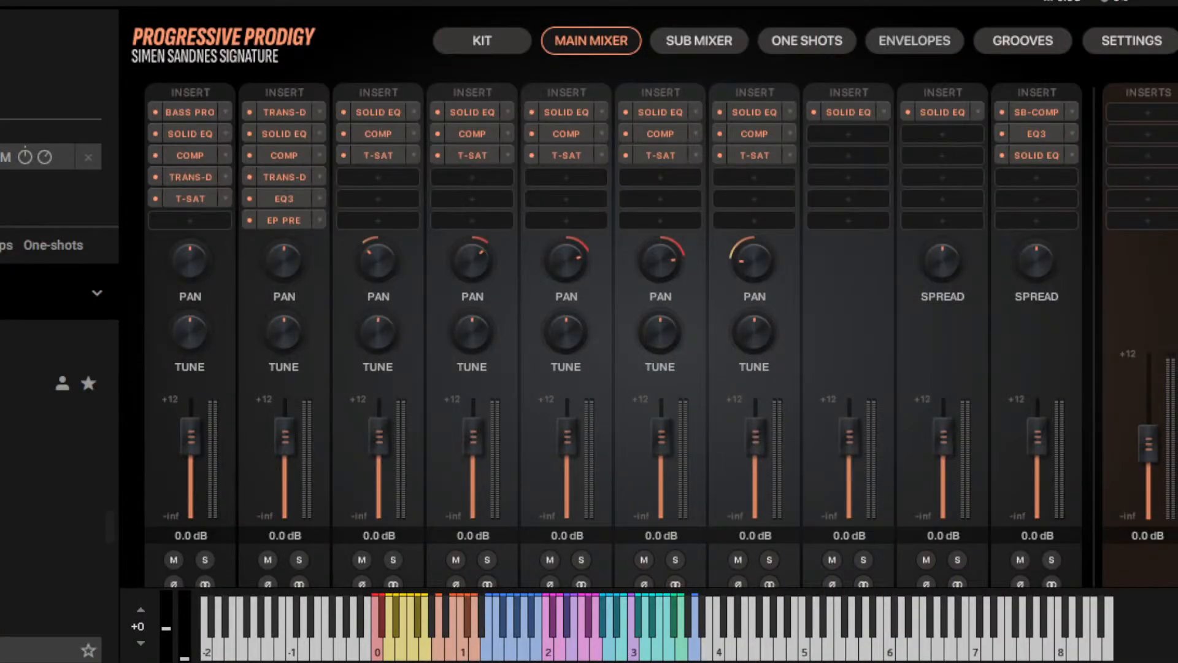
scroll(614, 294, "down", 2)
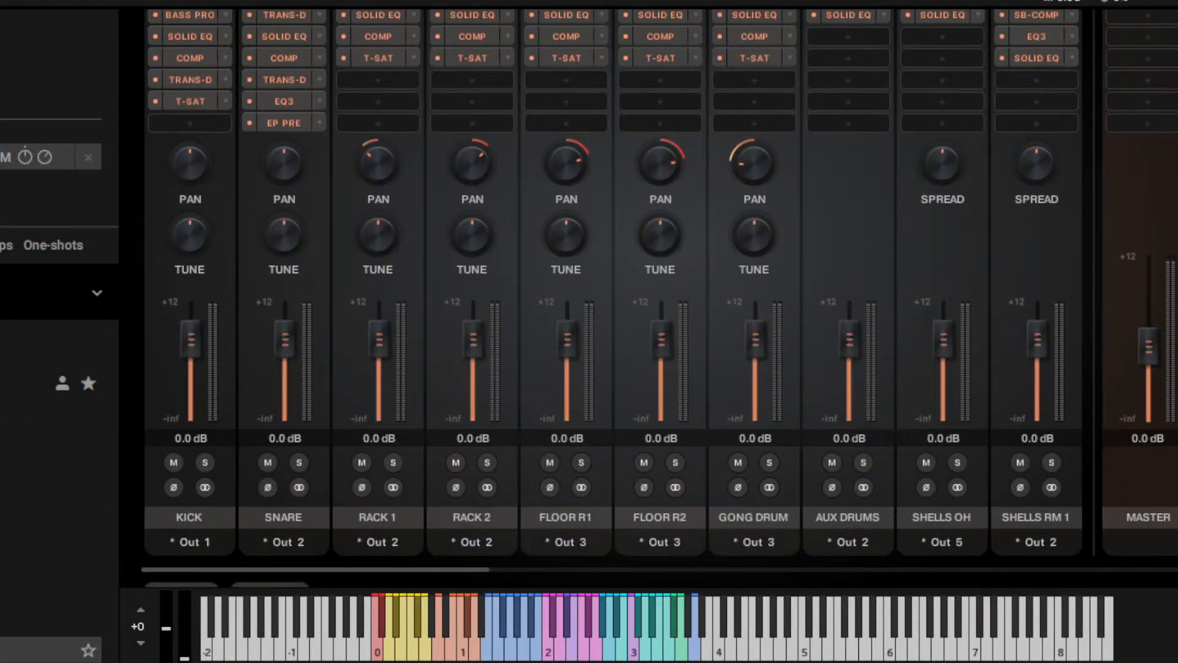
left_click(472, 542)
left_click(491, 131)
left_click_drag(356, 569, 1044, 569)
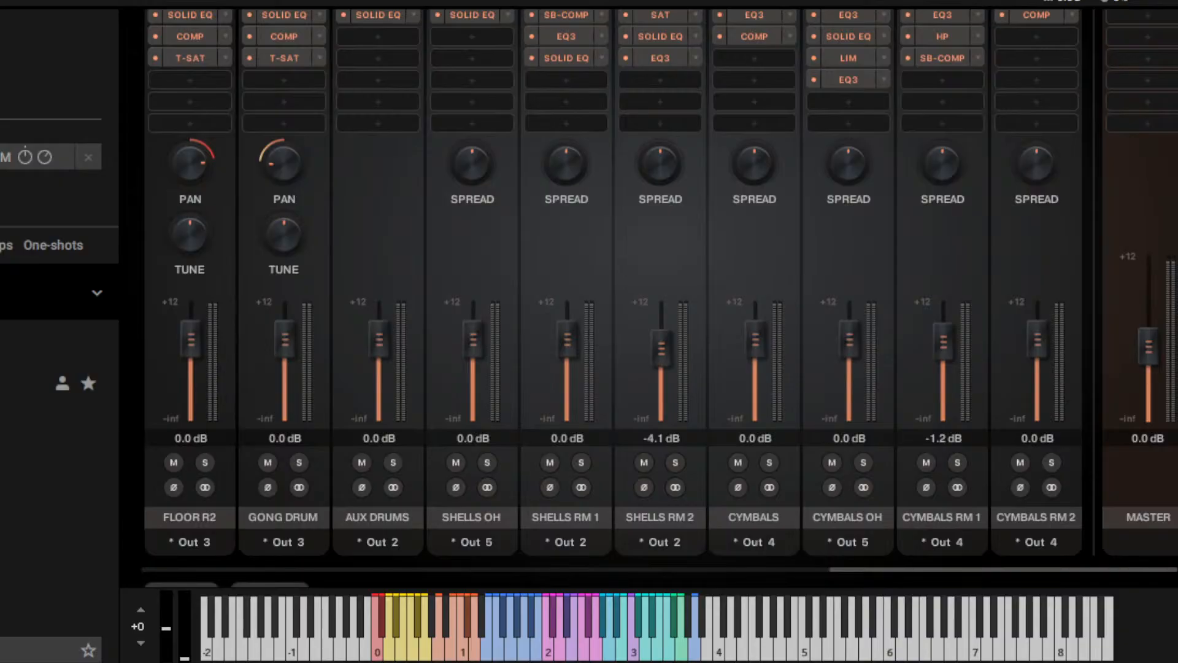
scroll(614, 295, "up", 3)
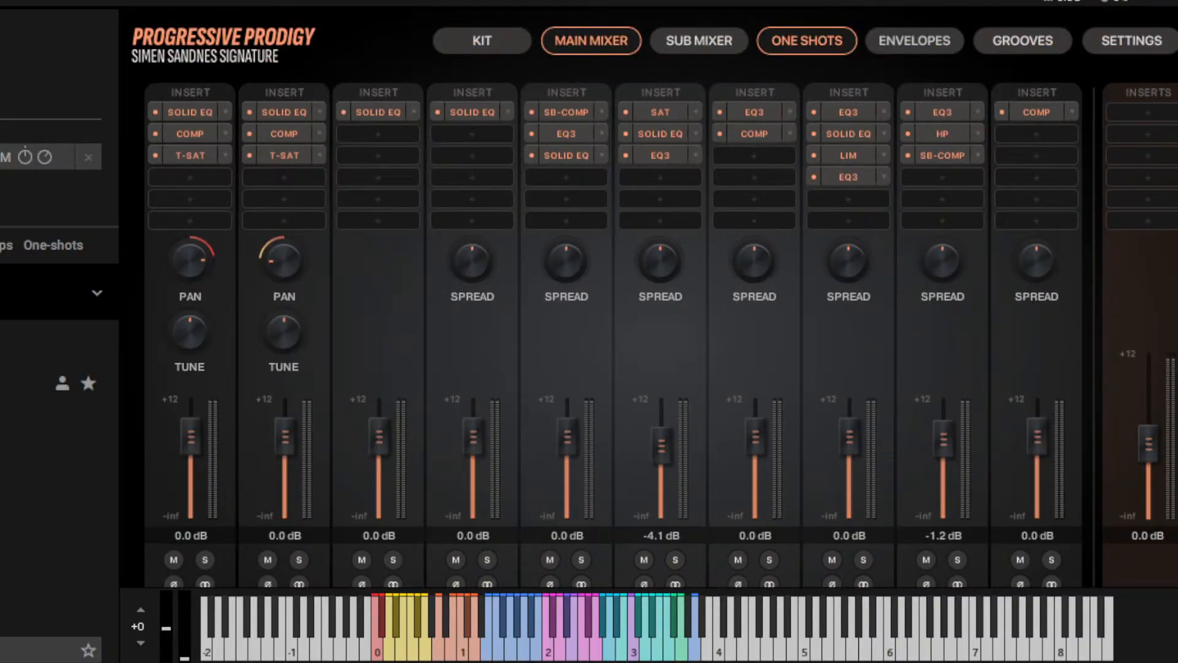
Step: Examine the drum instrument's one-shots page, focusing on the kick and snare sample slots and their Volume and Tune controls
left_click(807, 41)
key("F6")
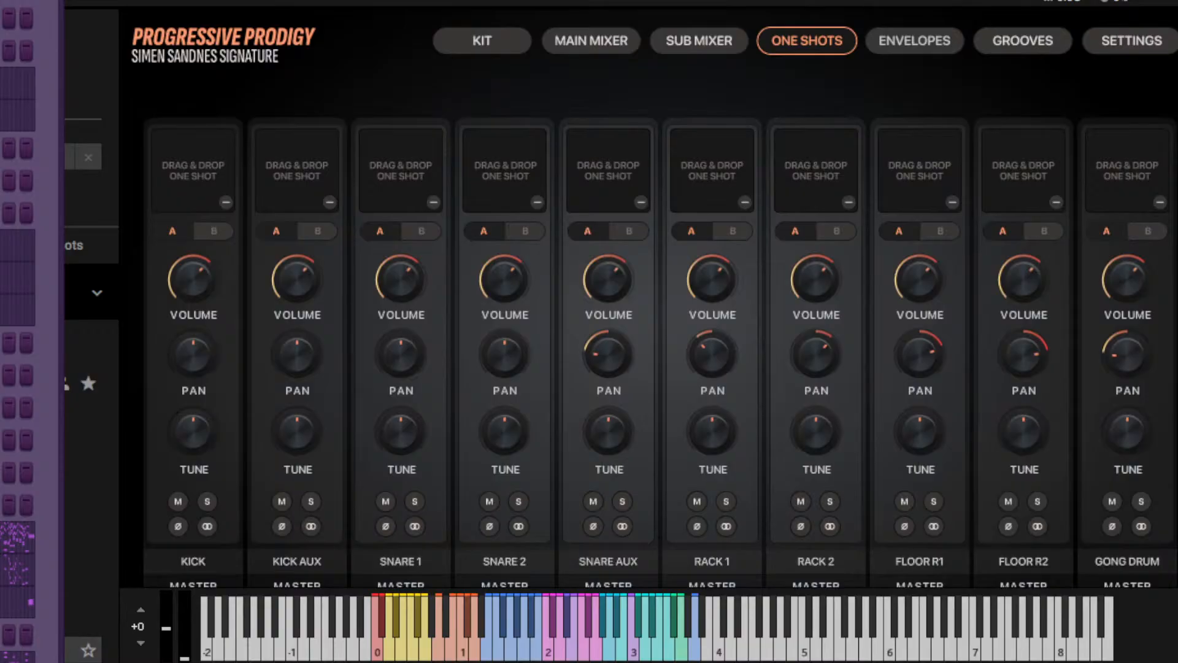
key("F6")
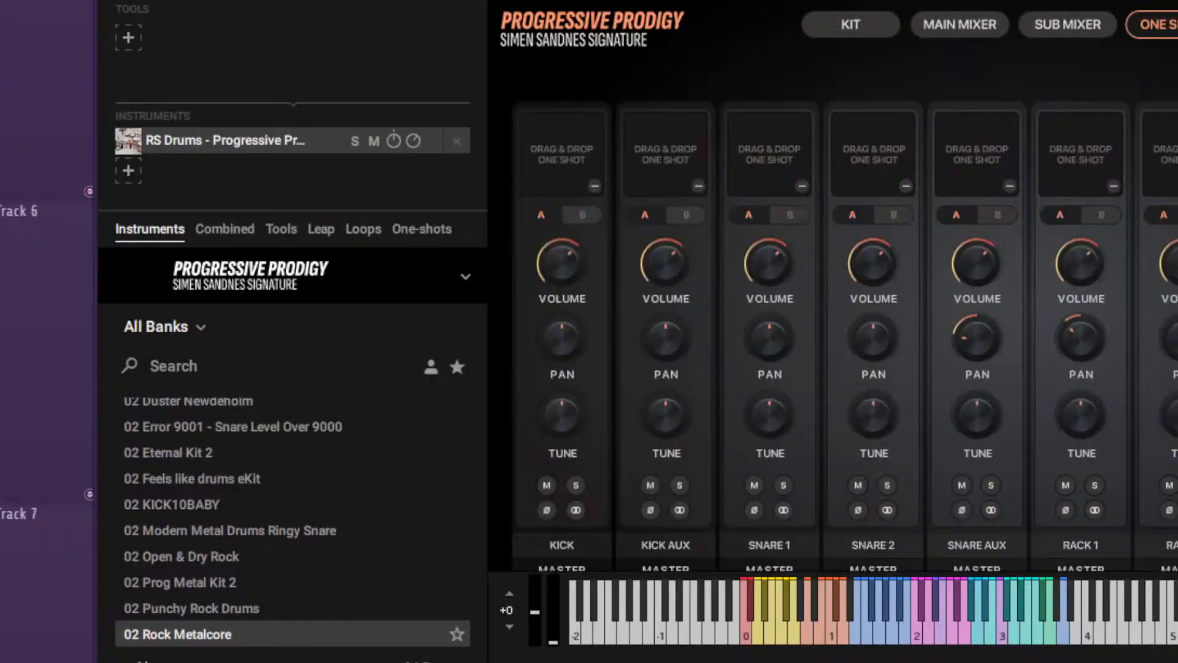
left_click_drag(0, 405, 561, 165)
left_click_drag(0, 310, 768, 165)
left_click_drag(0, 170, 873, 172)
left_click_drag(562, 415, 562, 431)
left_click_drag(562, 263, 562, 287)
left_click_drag(770, 415, 769, 430)
left_click_drag(873, 420, 873, 439)
left_click_drag(769, 263, 770, 287)
left_click_drag(873, 263, 873, 287)
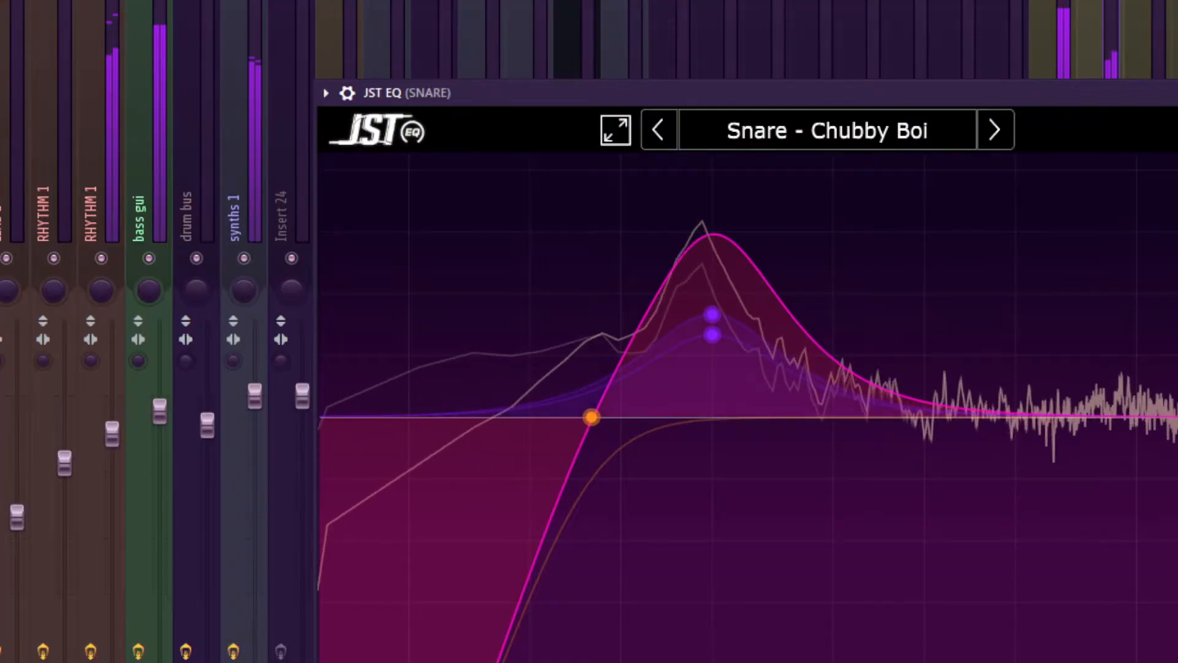
Step: Raise the SNARE track's JST EQ peak near 203 Hz to 6.0 dB and return to the mixer
left_click_drag(711, 315, 714, 292)
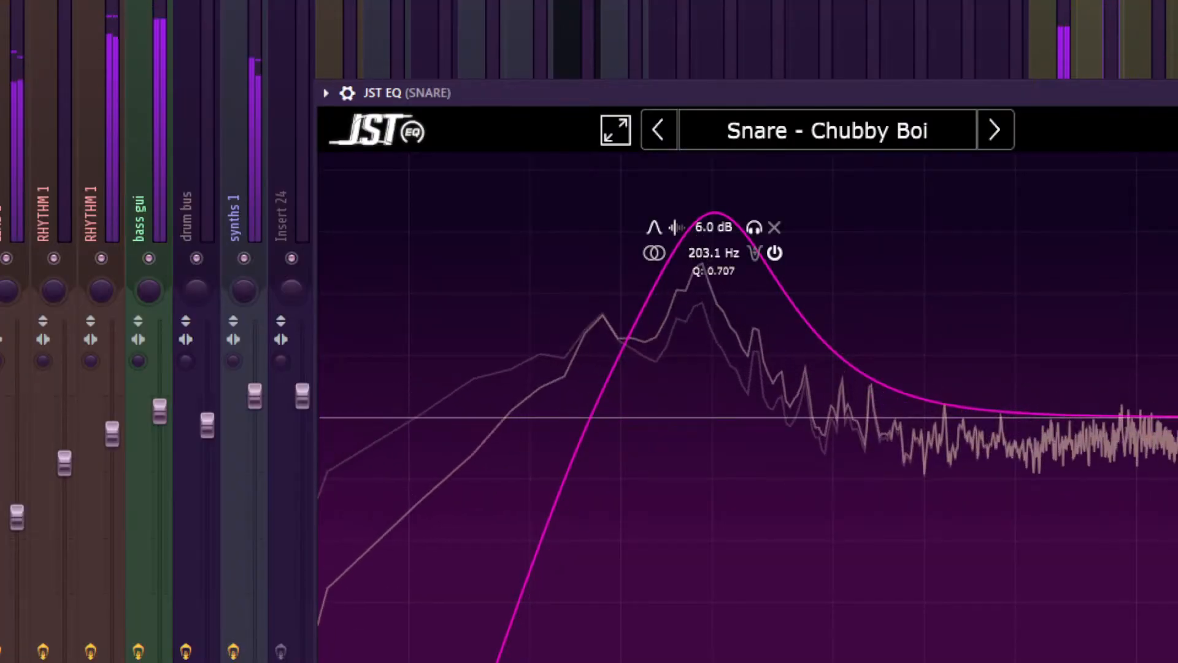
key("Escape")
left_click(1043, 214)
left_click(420, 215)
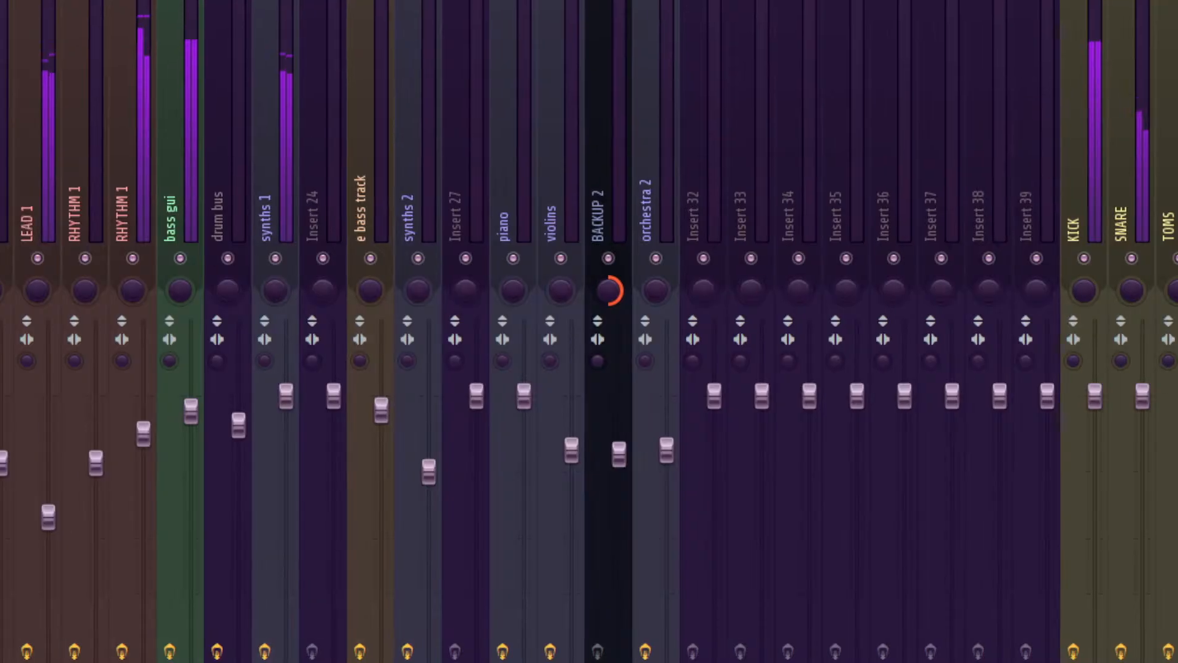
left_click(608, 215)
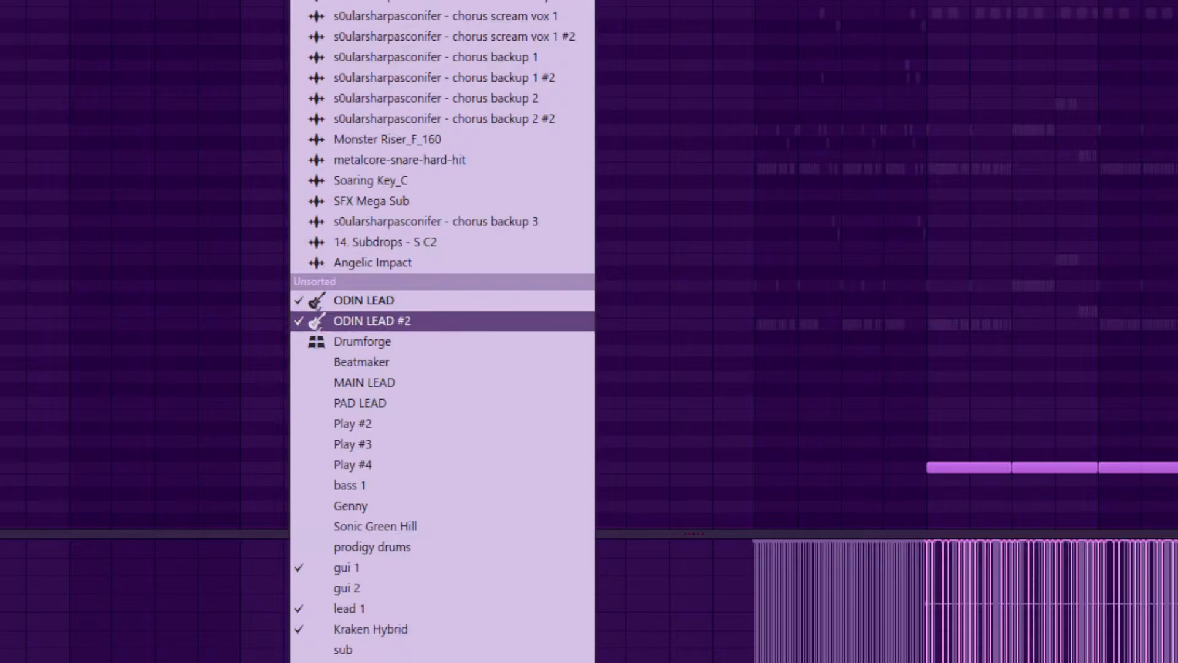
Step: In the gui 1 piano roll, select the played notes above the keyswitches, nudge them slightly earlier and clear the selection
left_click(346, 568)
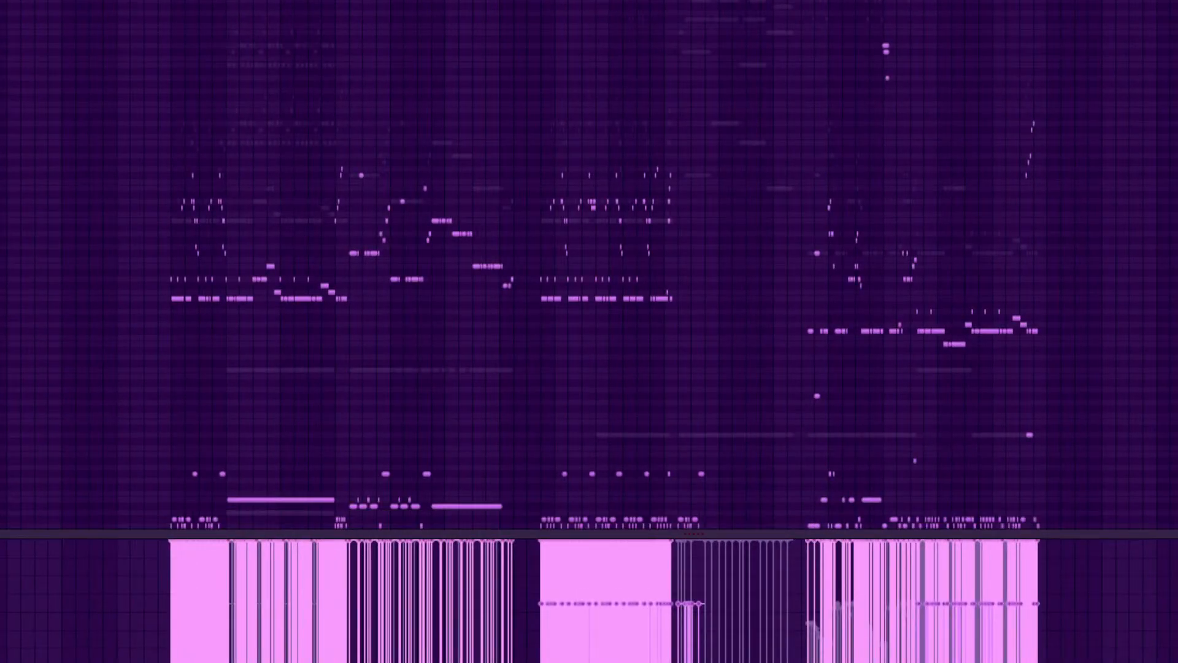
left_click_drag(95, 1, 1176, 378)
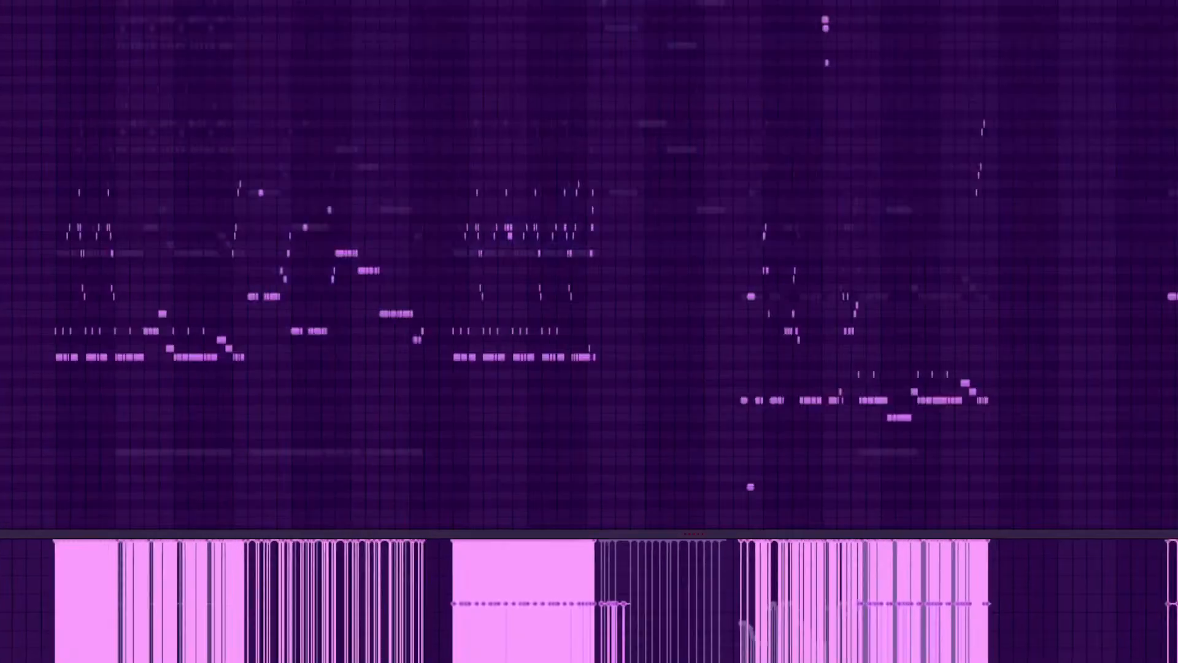
scroll(589, 264, "down", 3)
left_click_drag(1, 1, 1177, 403)
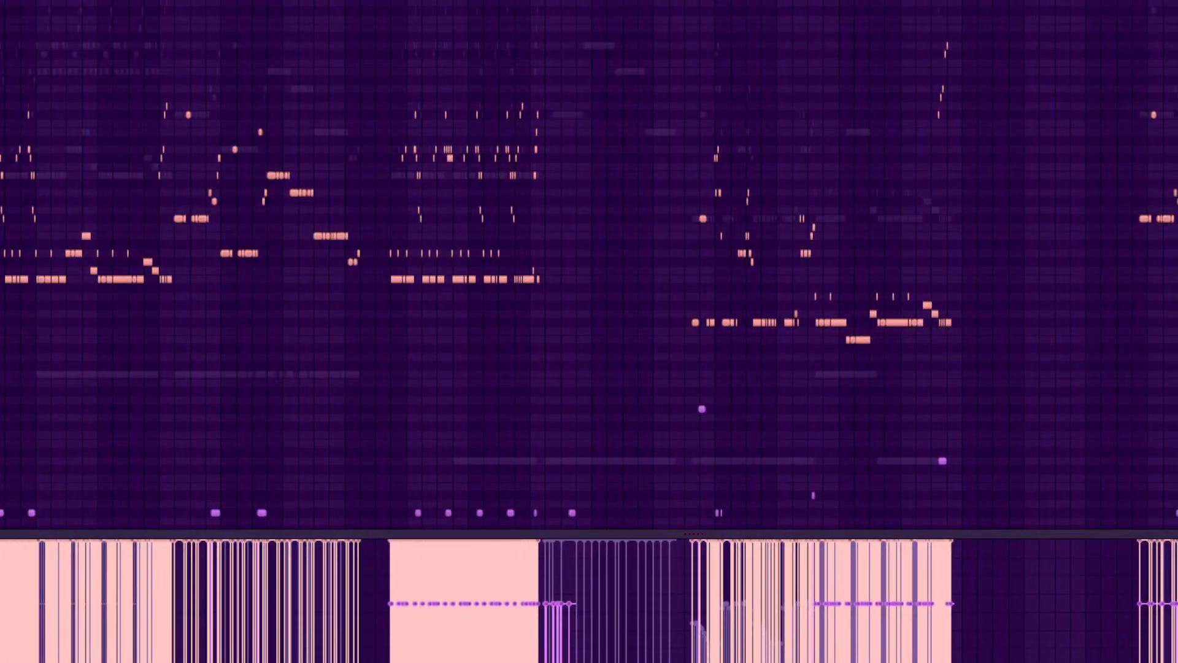
key("ctrl+a")
left_click_drag(2, 66, 146, 503)
left_click_drag(113, 57, 268, 301)
left_click_drag(2, 132, 205, 328)
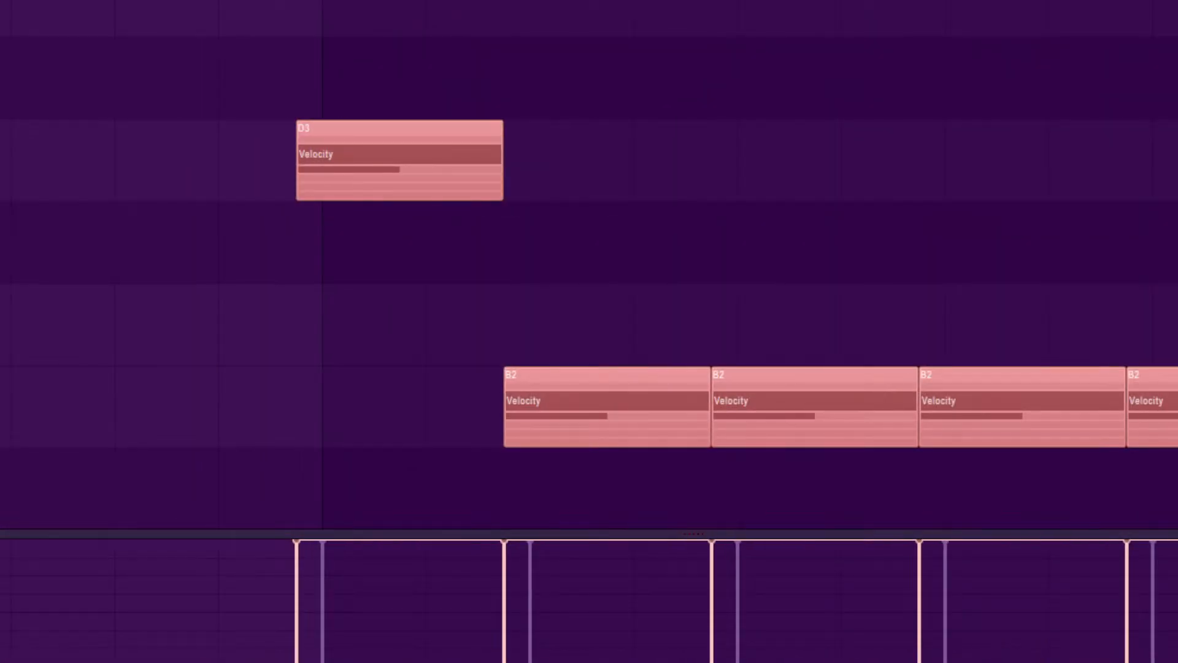
key("shift+Left")
key("ctrl+d")
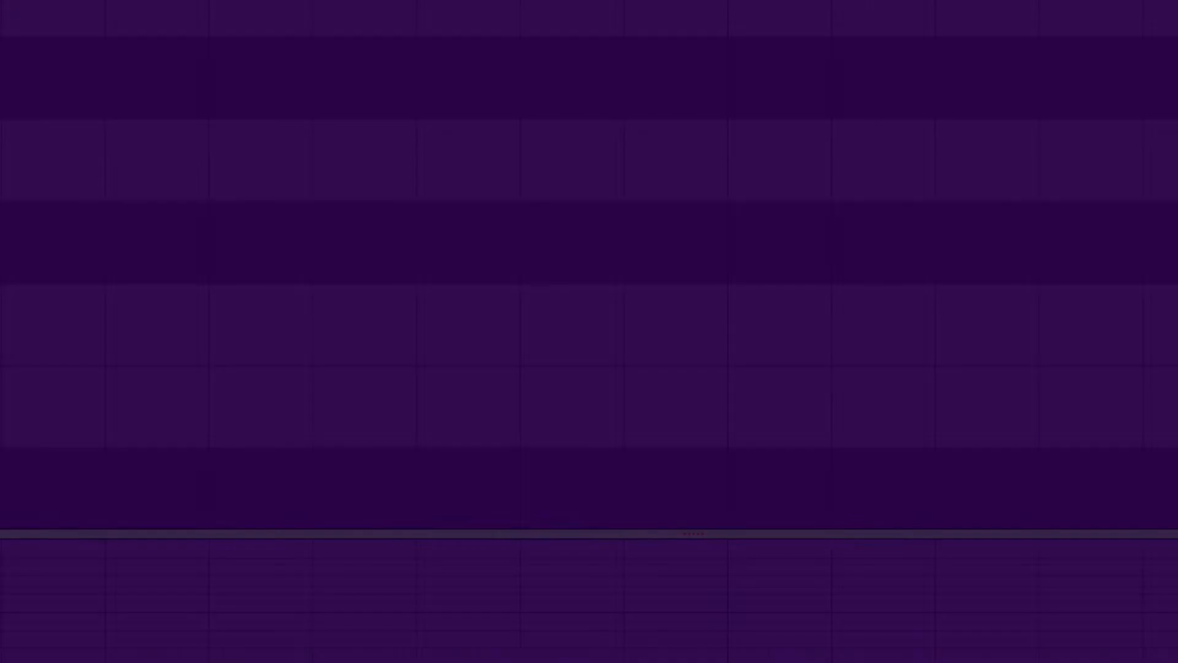
Step: Show the prodigy drums notes in the piano roll and examine the two lowest note rows up close
left_click(295, 3)
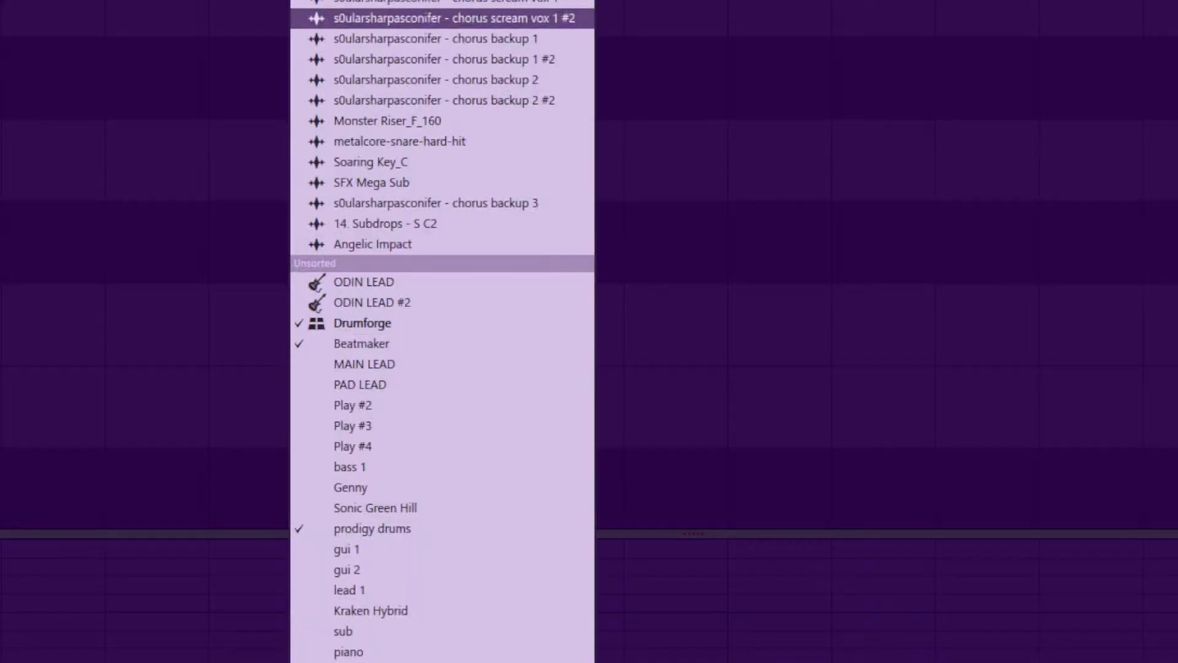
left_click(380, 528)
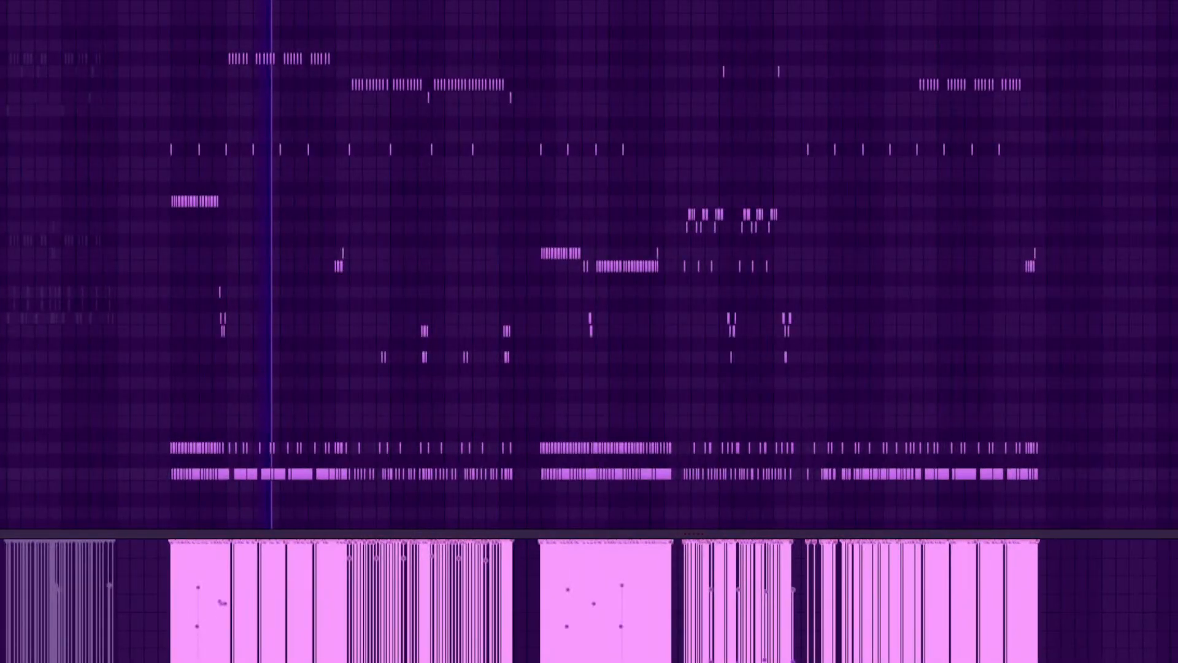
left_click_drag(156, 399, 472, 503)
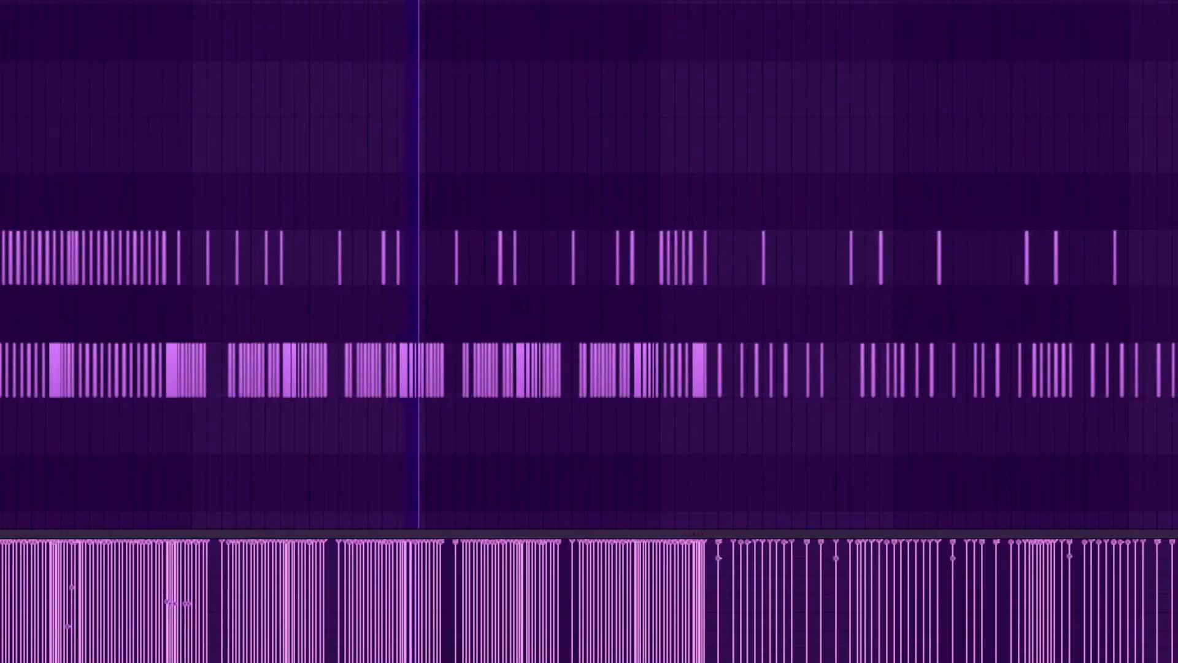
right_click(473, 503, "ctrl")
scroll(589, 263, "up", 1)
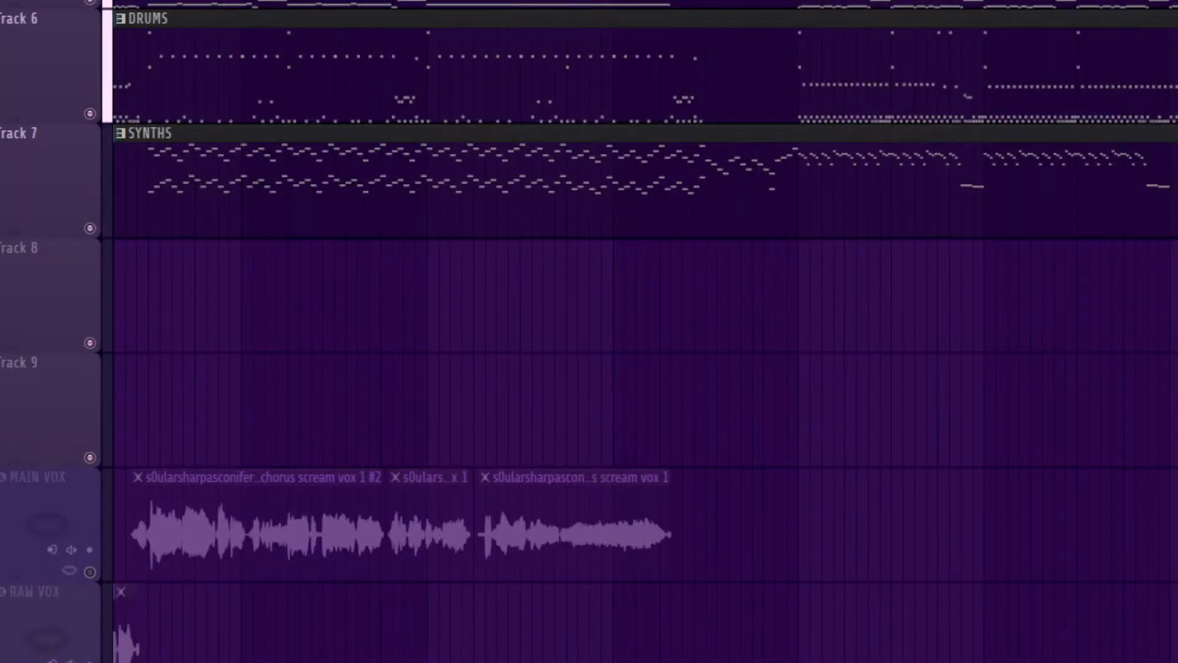
Step: Set the playback position just before the short Track 2 clip in the playlist and play the transition into the chorus
scroll(644, 332, "left", 3)
scroll(644, 331, "up", 2)
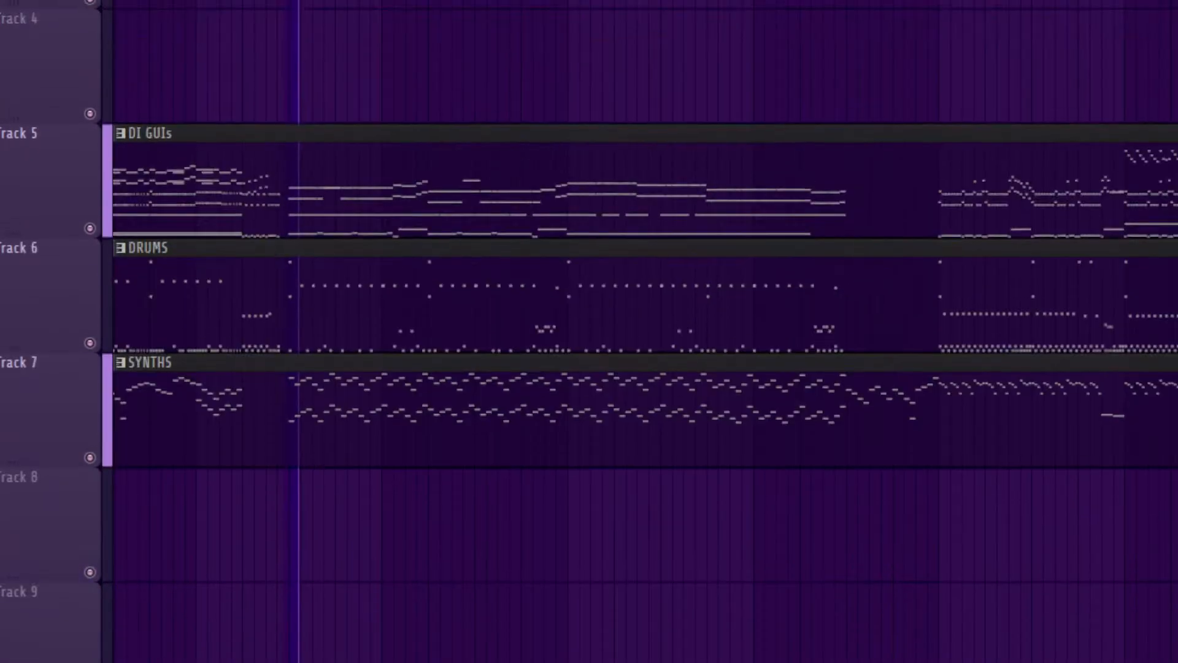
scroll(644, 331, "up", 2)
key("space")
left_click(289, 2)
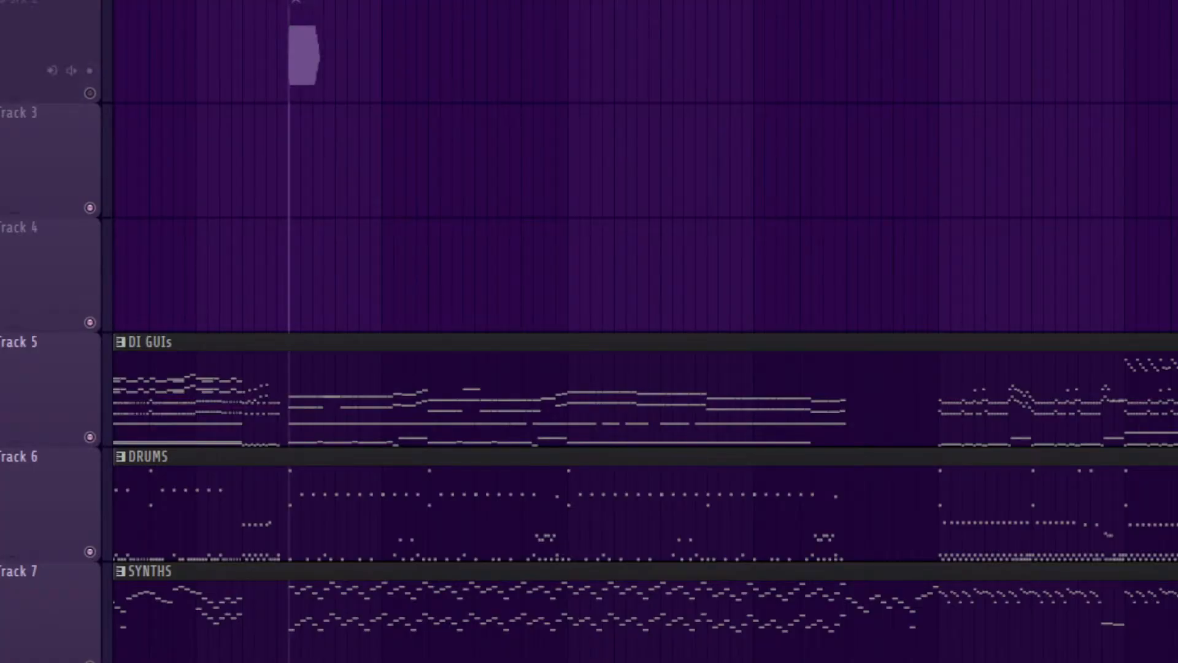
left_click_drag(289, 2, 266, 1)
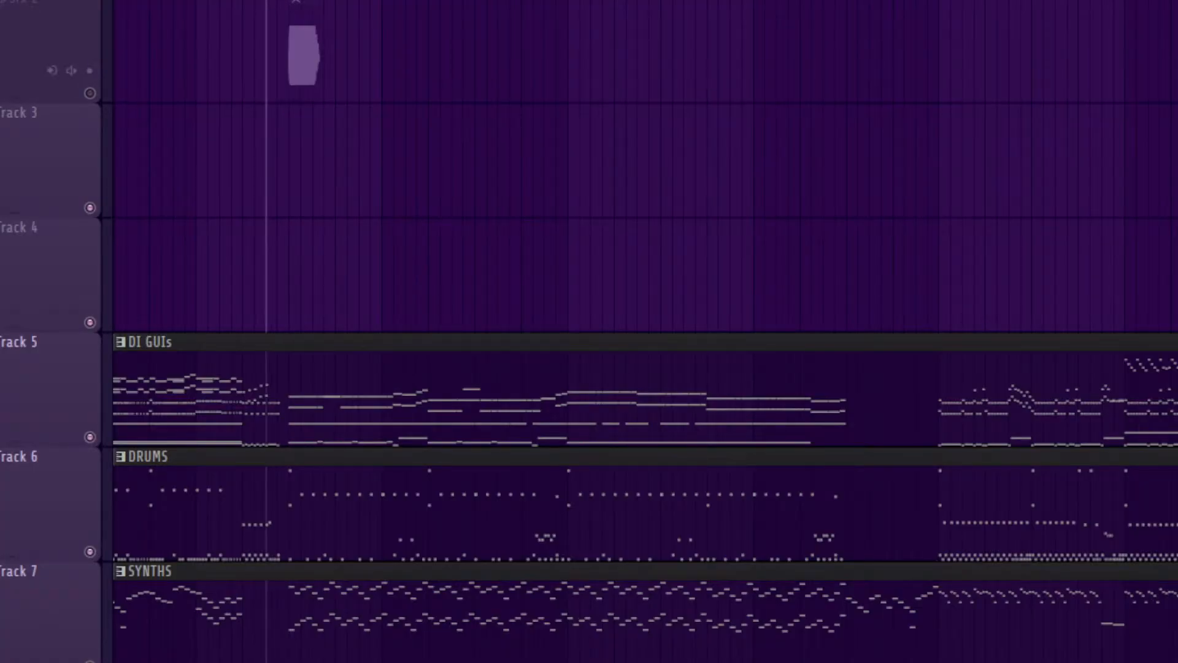
key("space")
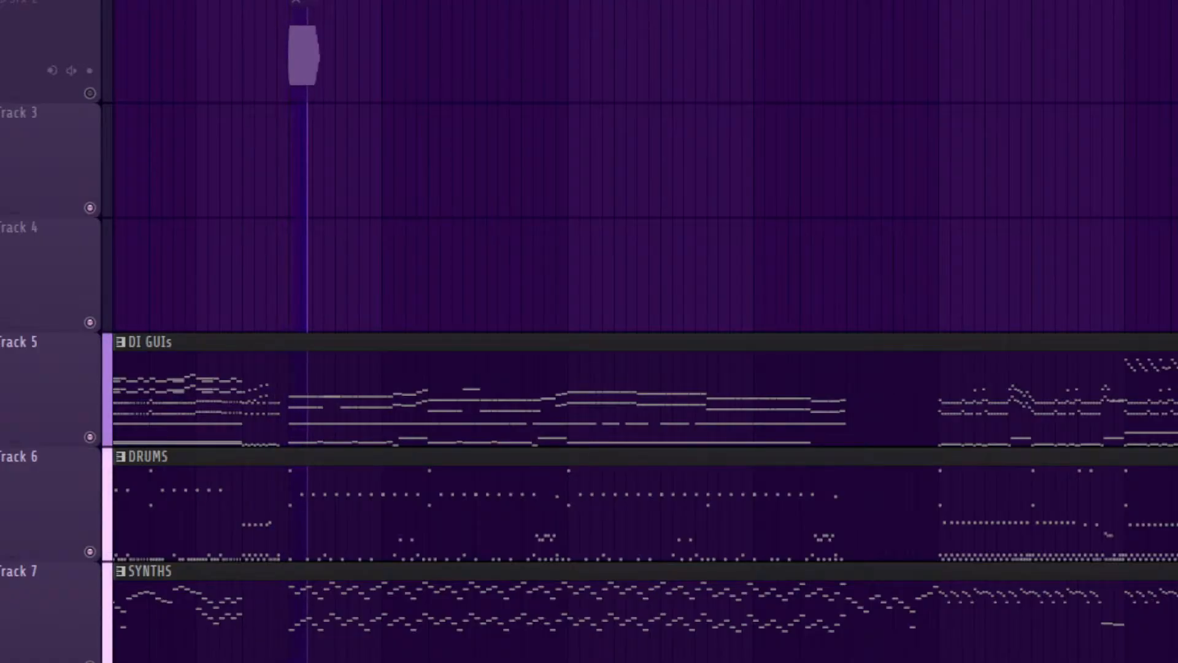
key("space")
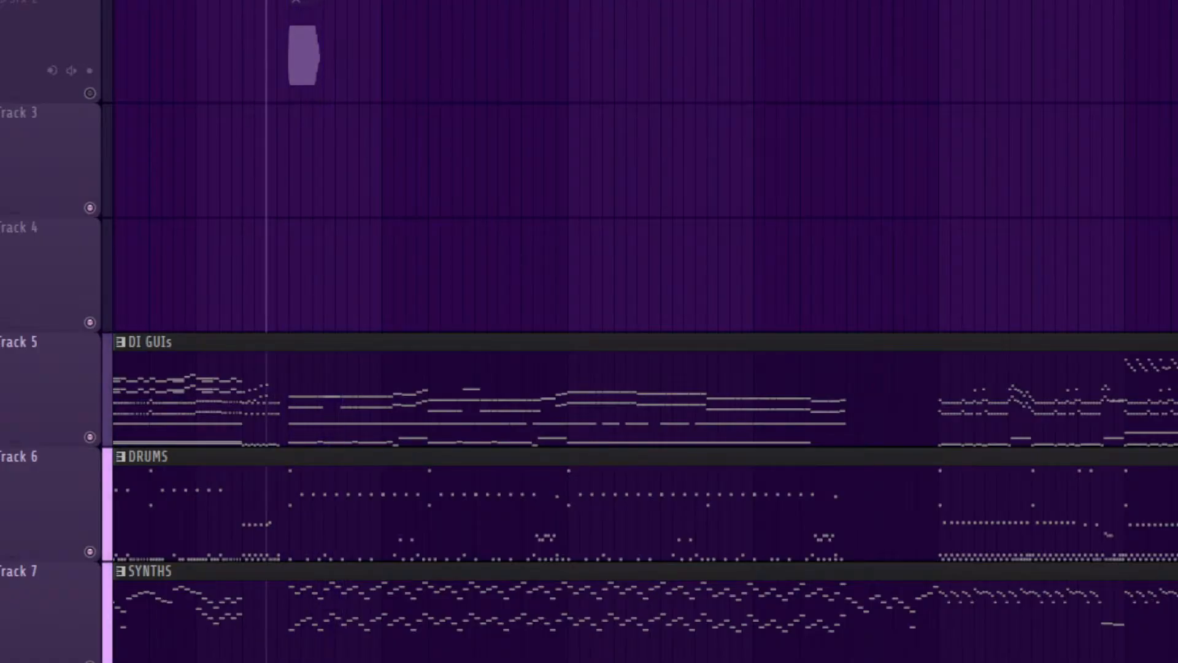
Step: Play the chorus again from the same position, following the DI GUIs, DRUMS and SYNTHS patterns, and stop playback
key("F6")
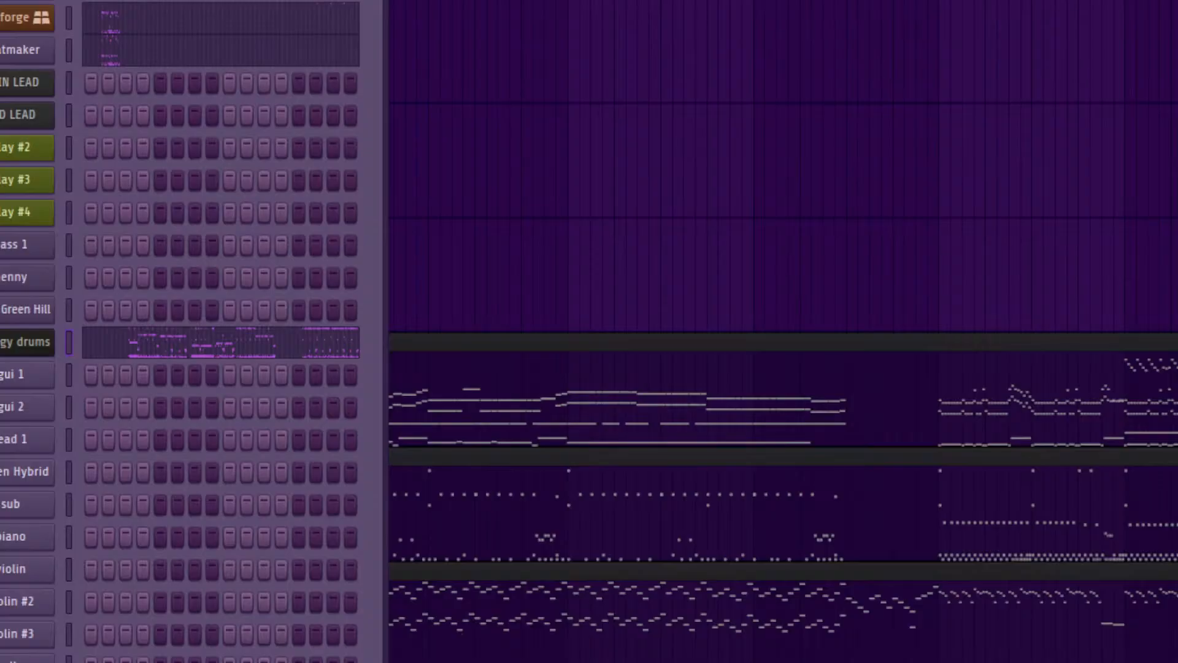
key("F6")
key("space")
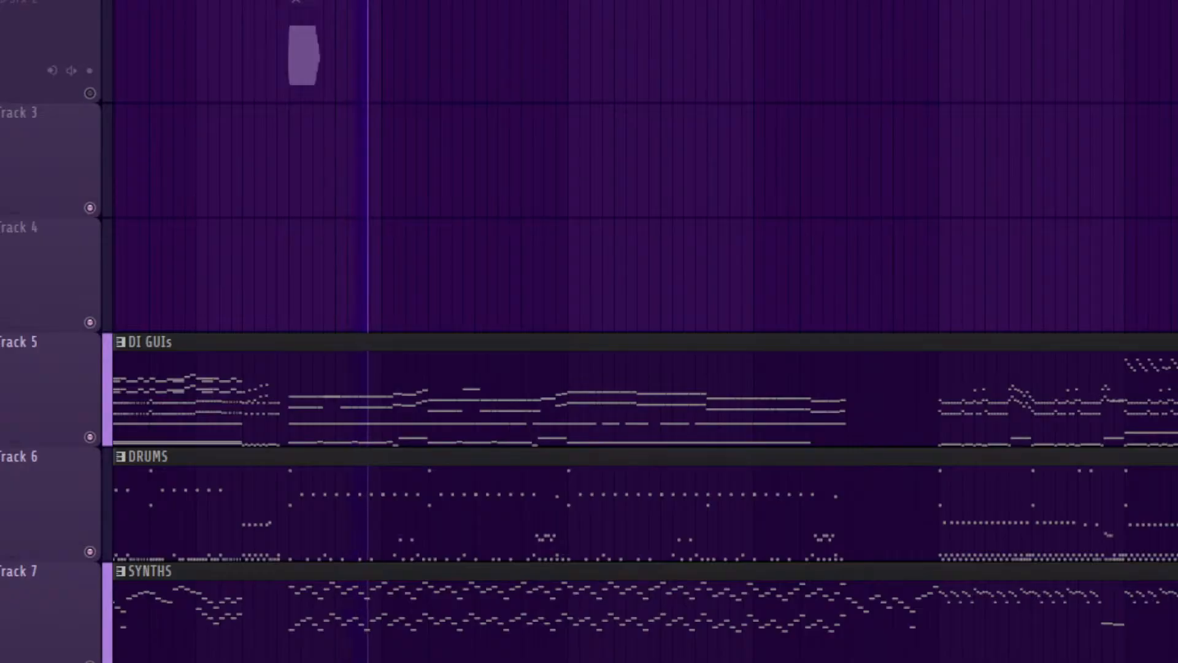
scroll(614, 332, "down", 2)
scroll(613, 331, "down", 1)
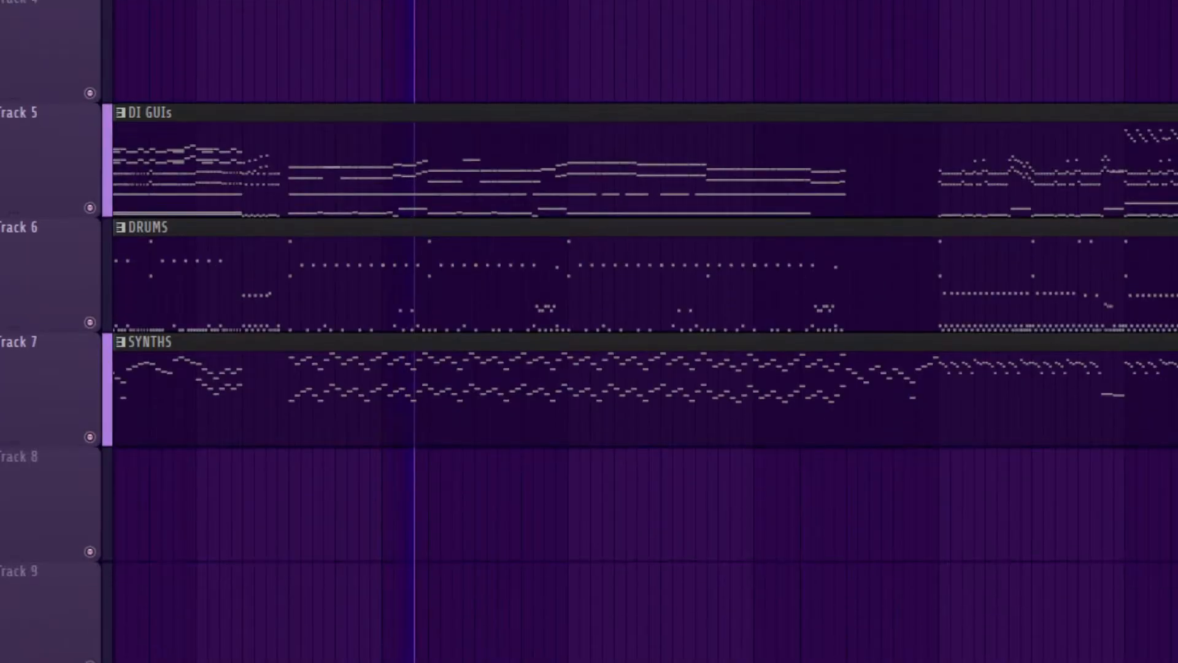
key("shift+4")
left_click_drag(449, 134, 632, 549)
key("space")
Step: Look over the chorus in the playlist, from the DI GUIs, DRUMS and SYNTHS patterns down to the MAIN VOX and BACKUP 1 clips
scroll(613, 331, "up", 3)
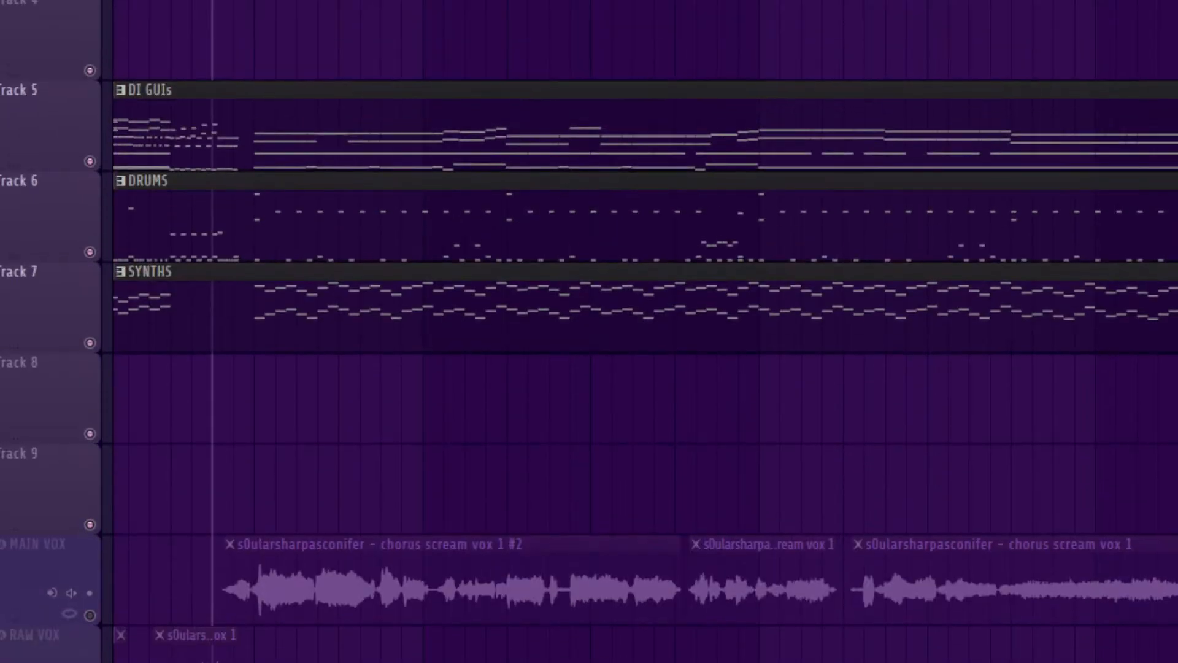
scroll(614, 331, "left", 5)
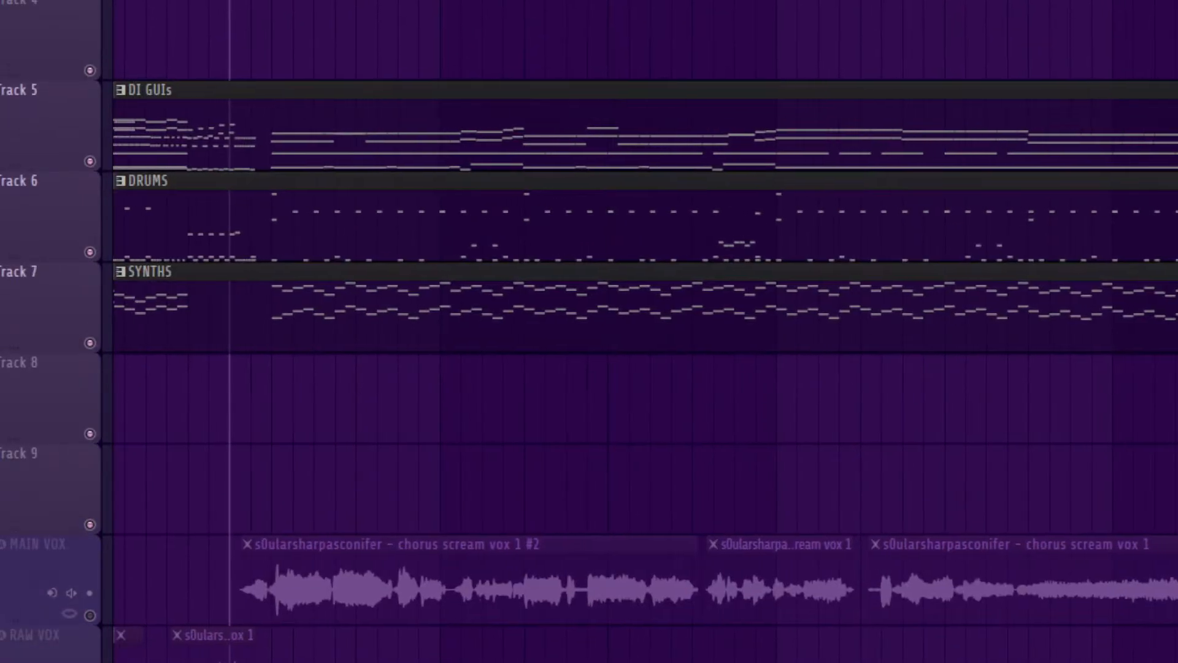
scroll(644, 331, "right", 4)
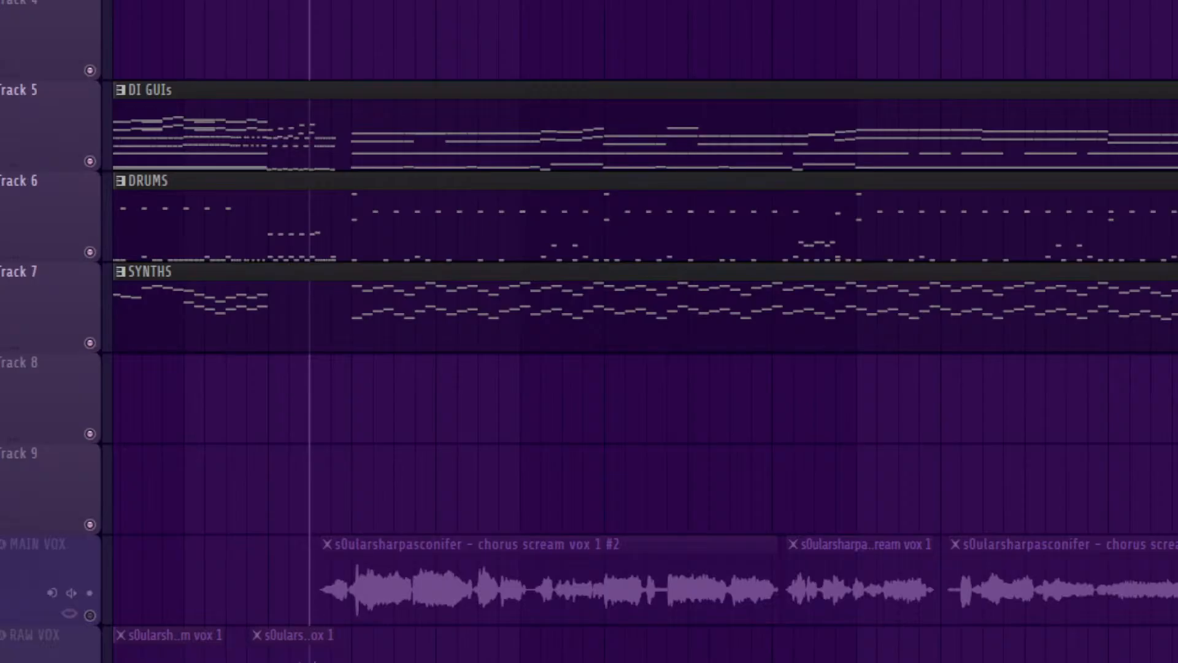
scroll(613, 331, "left", 5)
scroll(614, 331, "right", 7)
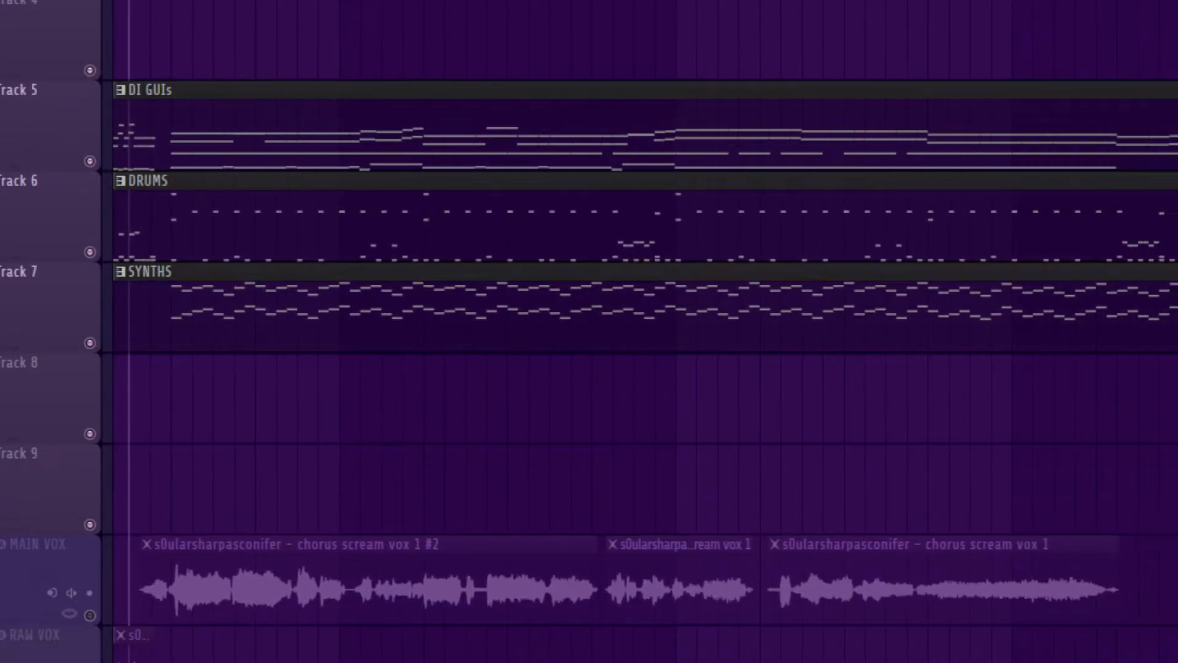
scroll(644, 331, "left", 1)
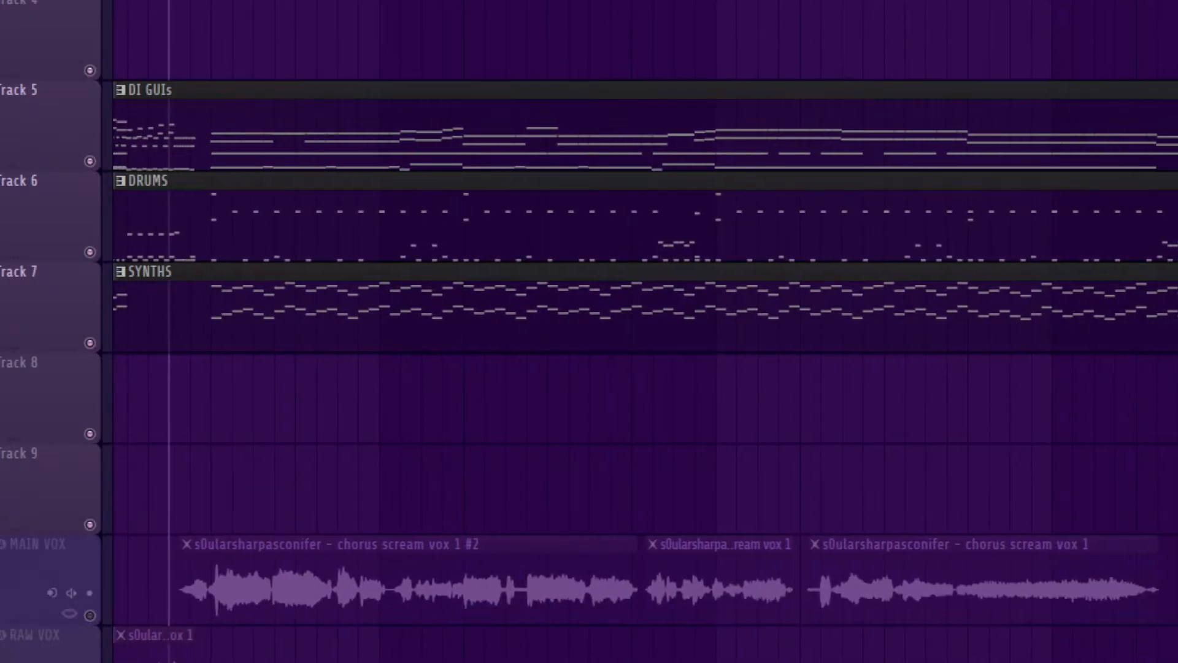
key("F6")
key("F6")
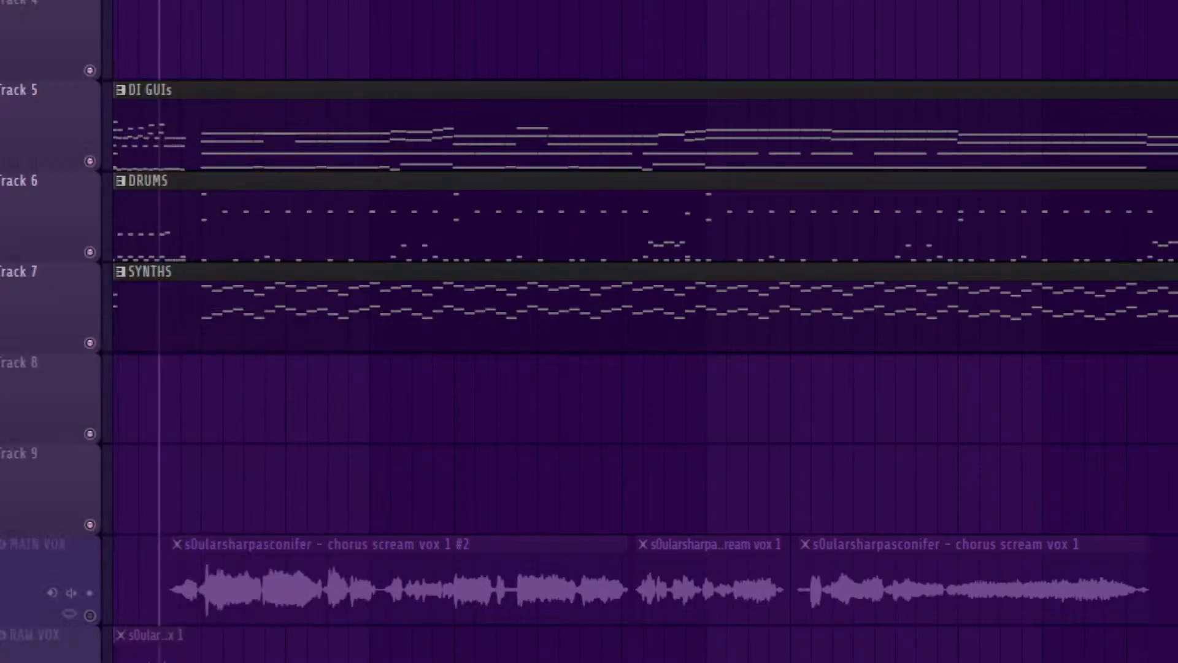
scroll(638, 332, "down", 6)
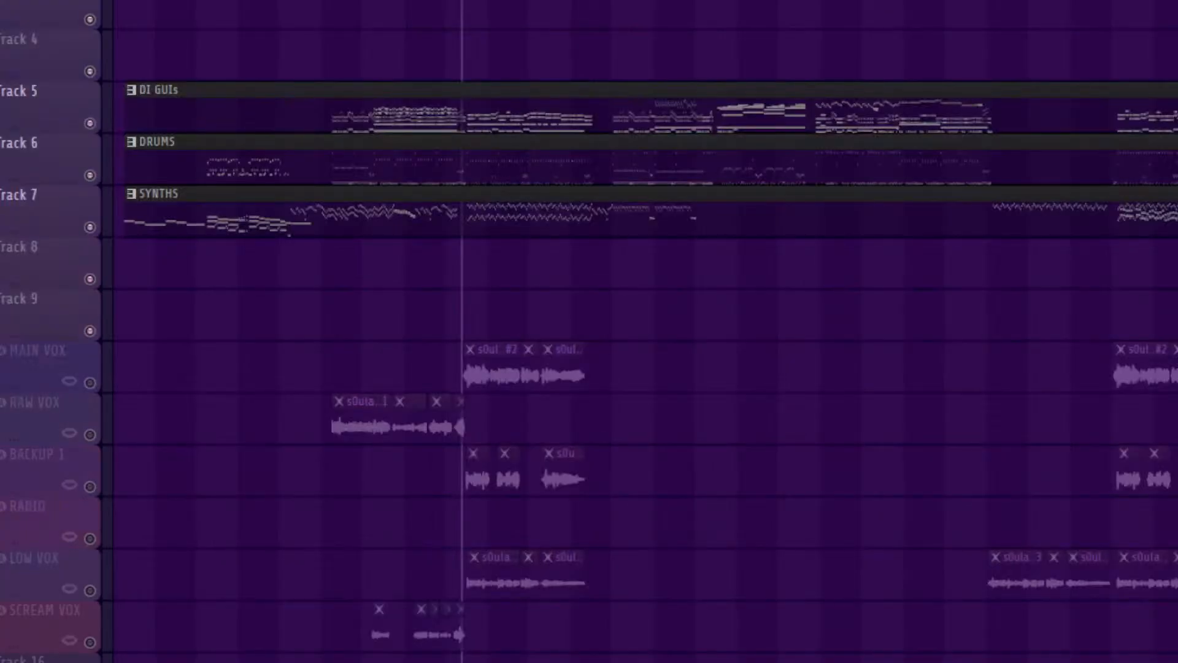
left_click_drag(438, 86, 712, 547)
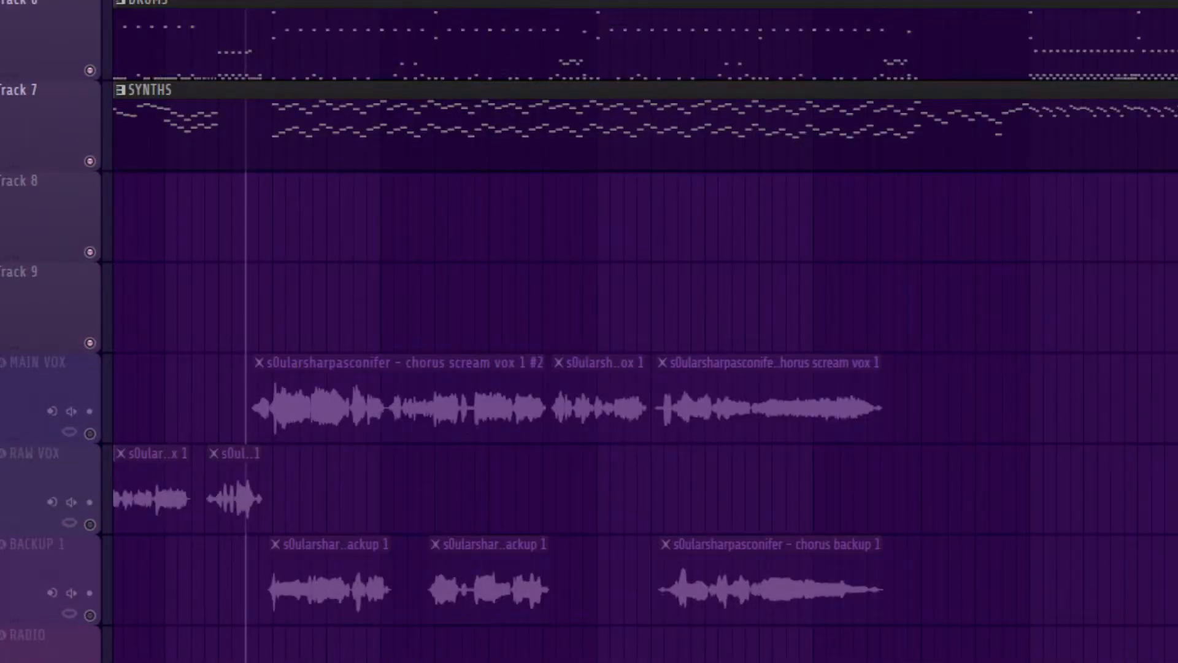
Step: Examine the start of the chorus in the playlist, from the DRUMS and SYNTHS patterns down to the vocal clips on LOW VOX
left_click_drag(244, 25, 998, 656)
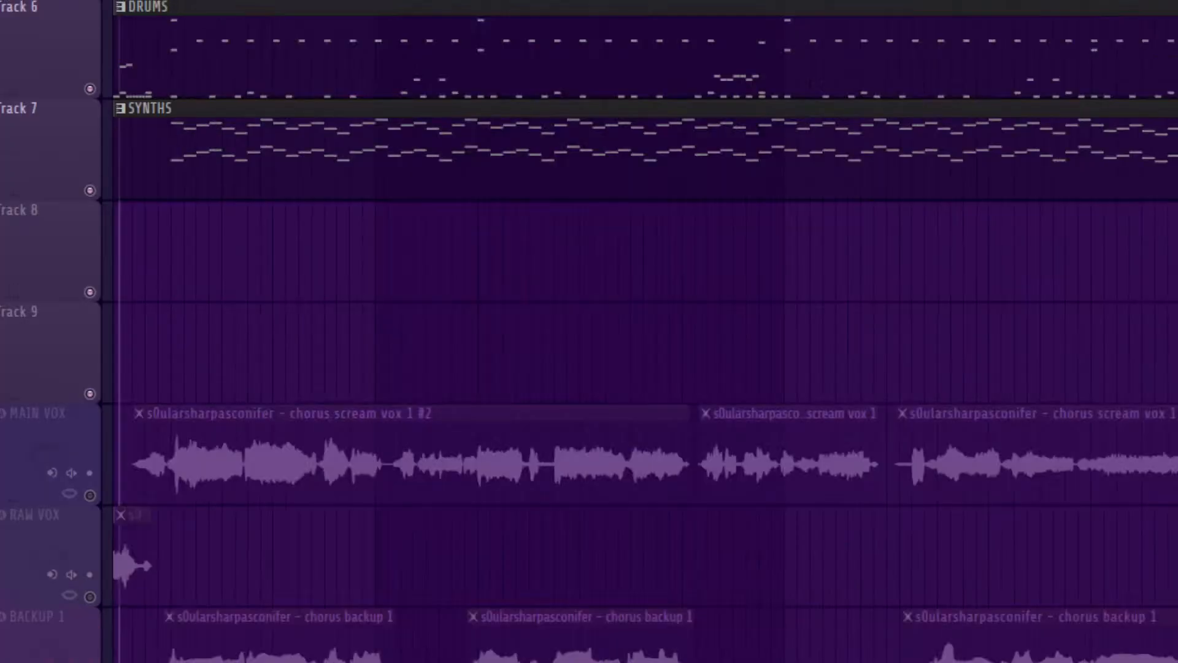
scroll(644, 331, "down", 1)
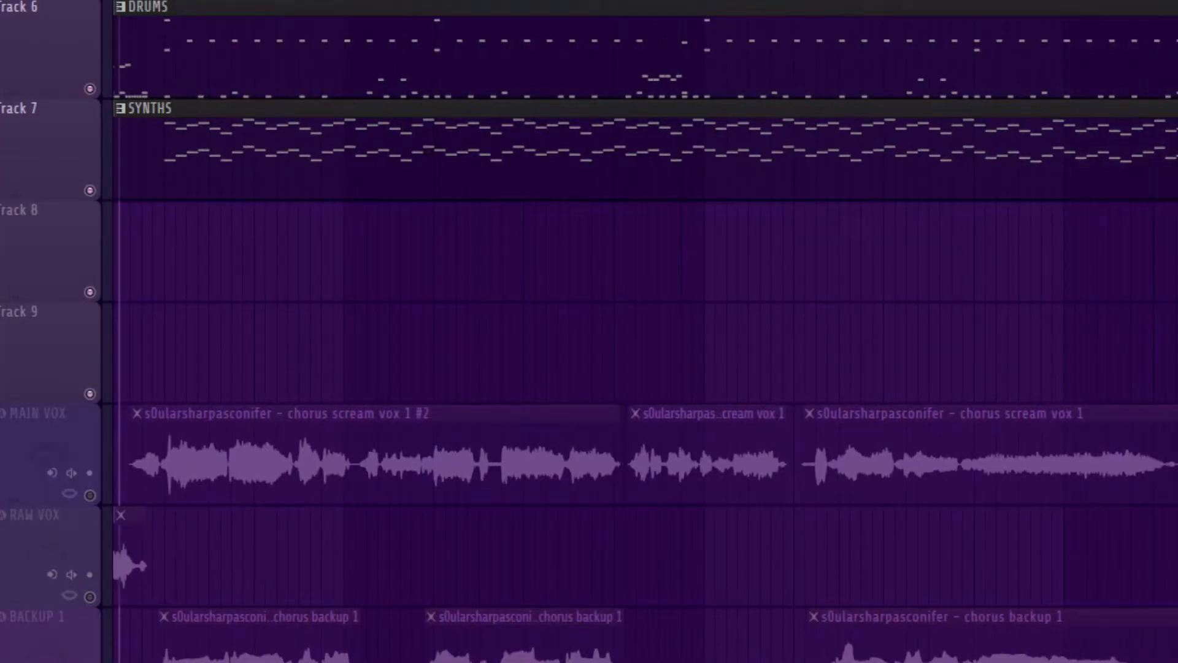
scroll(644, 331, "left", 2)
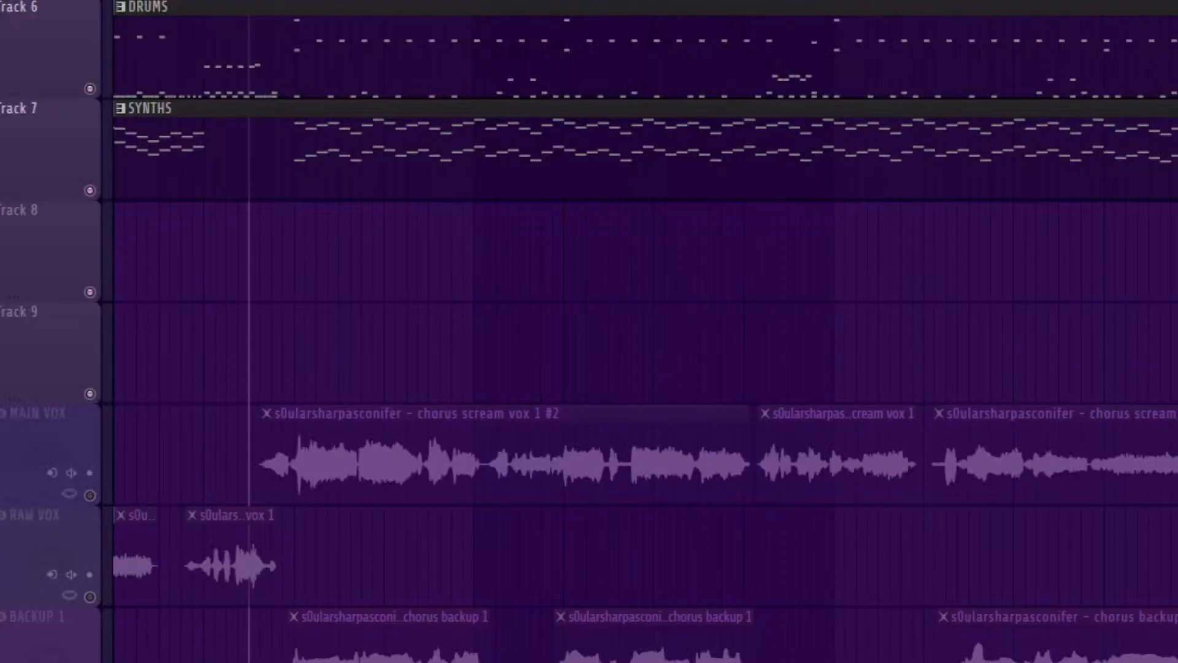
scroll(644, 331, "left", 3)
scroll(644, 331, "right", 4)
scroll(644, 331, "left", 1)
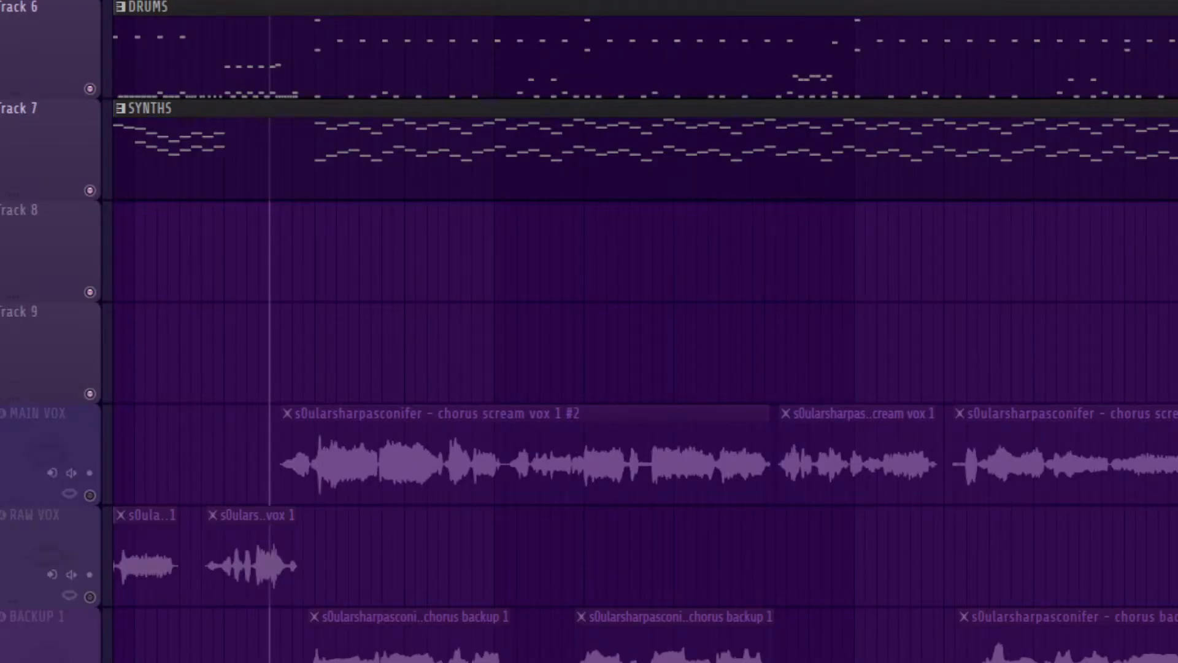
scroll(644, 332, "right", 2)
scroll(644, 332, "left", 2)
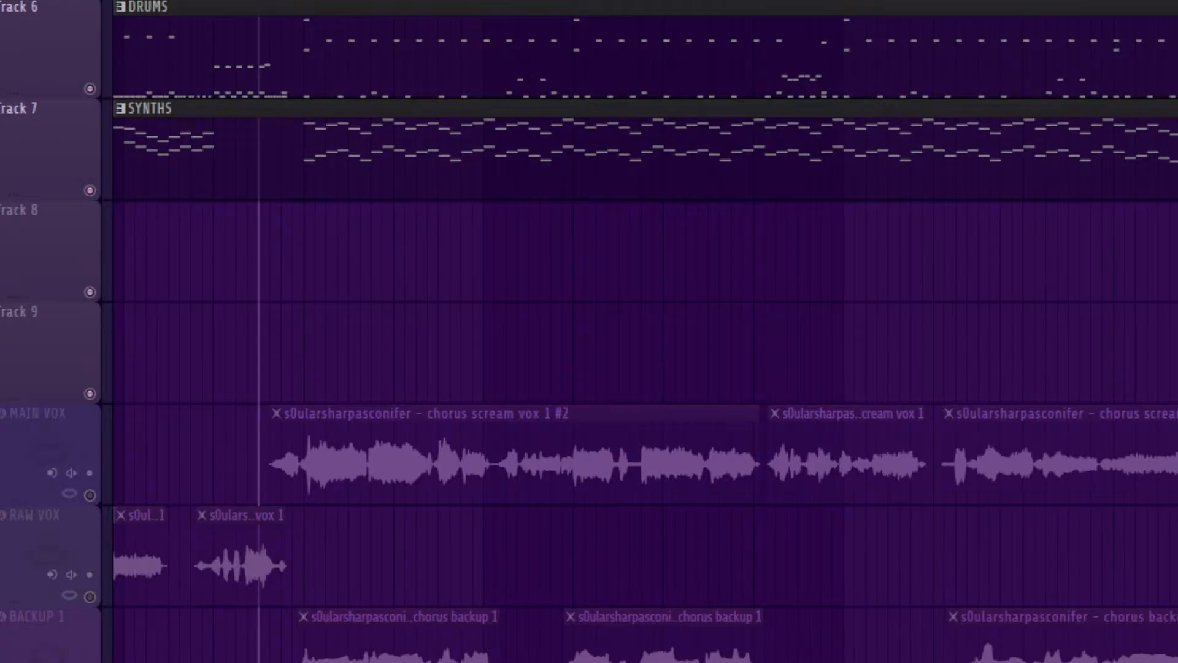
scroll(644, 332, "down", 3)
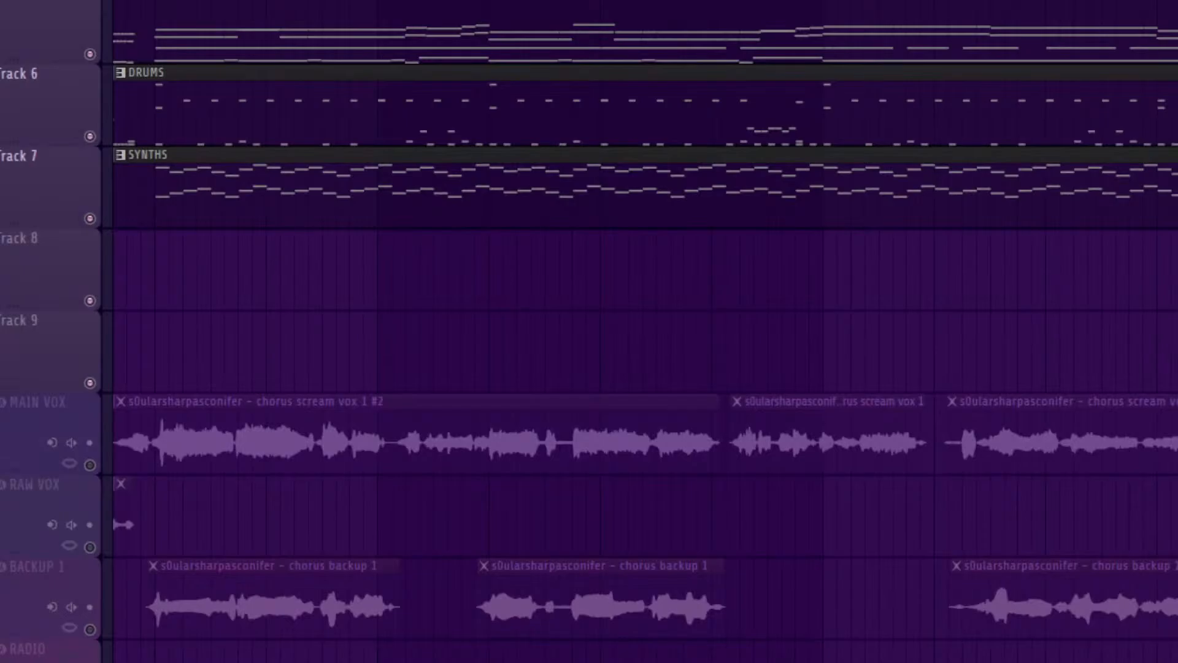
scroll(644, 332, "left", 1)
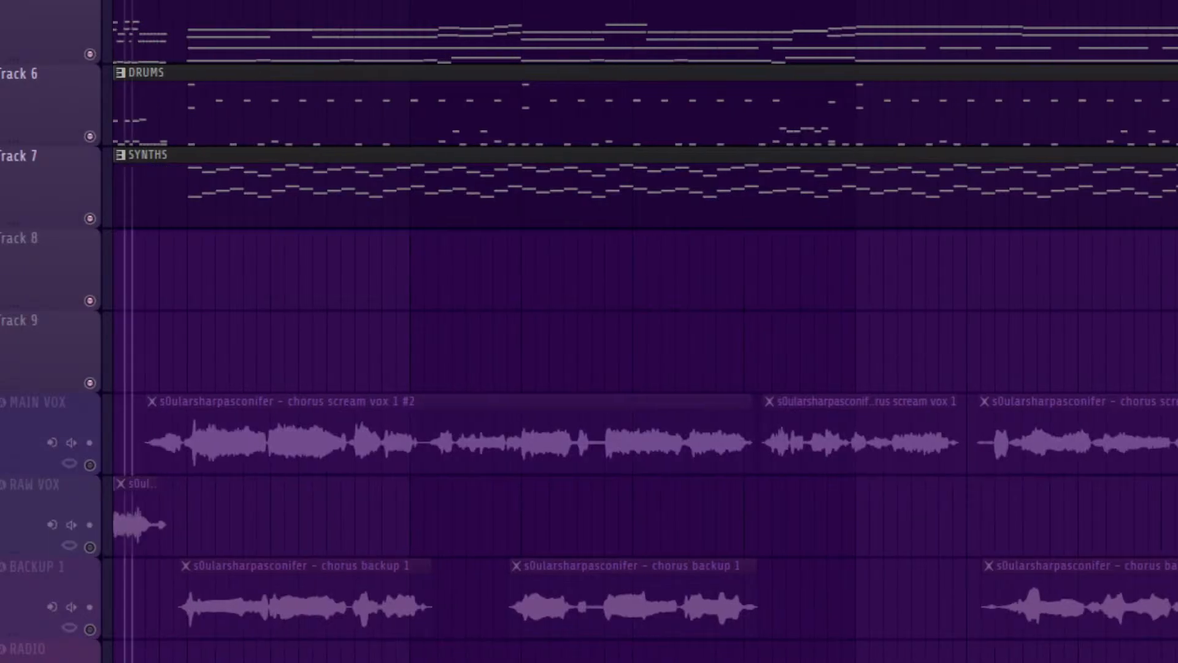
scroll(644, 331, "right", 1)
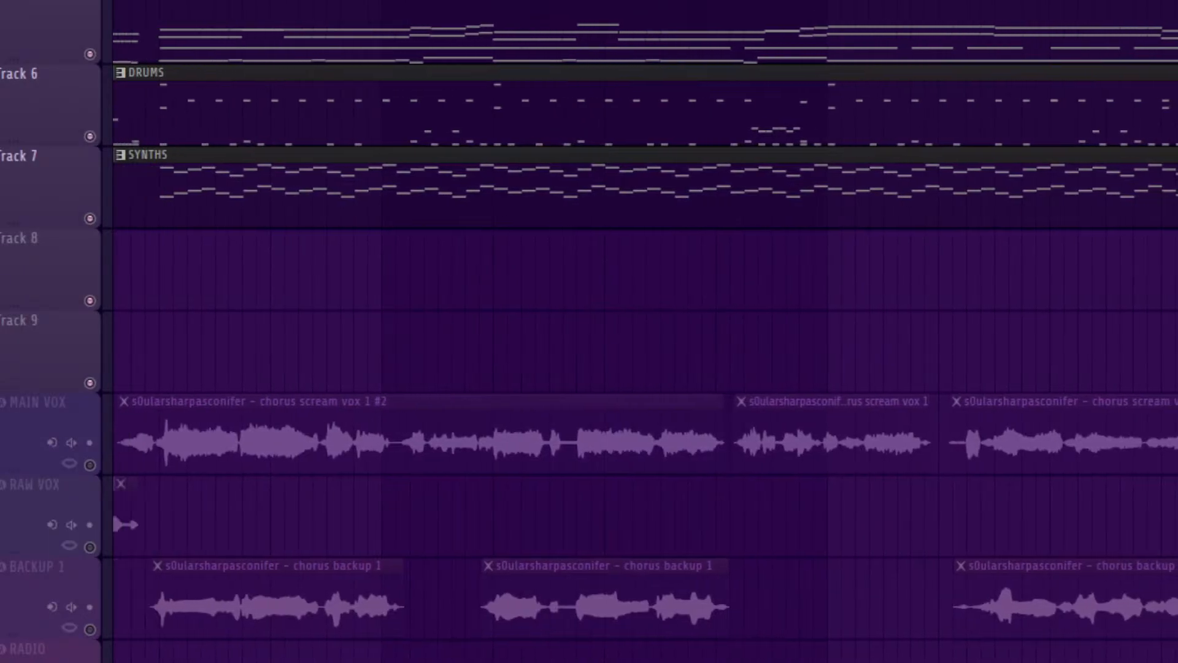
scroll(645, 332, "down", 2)
scroll(644, 331, "up", 1)
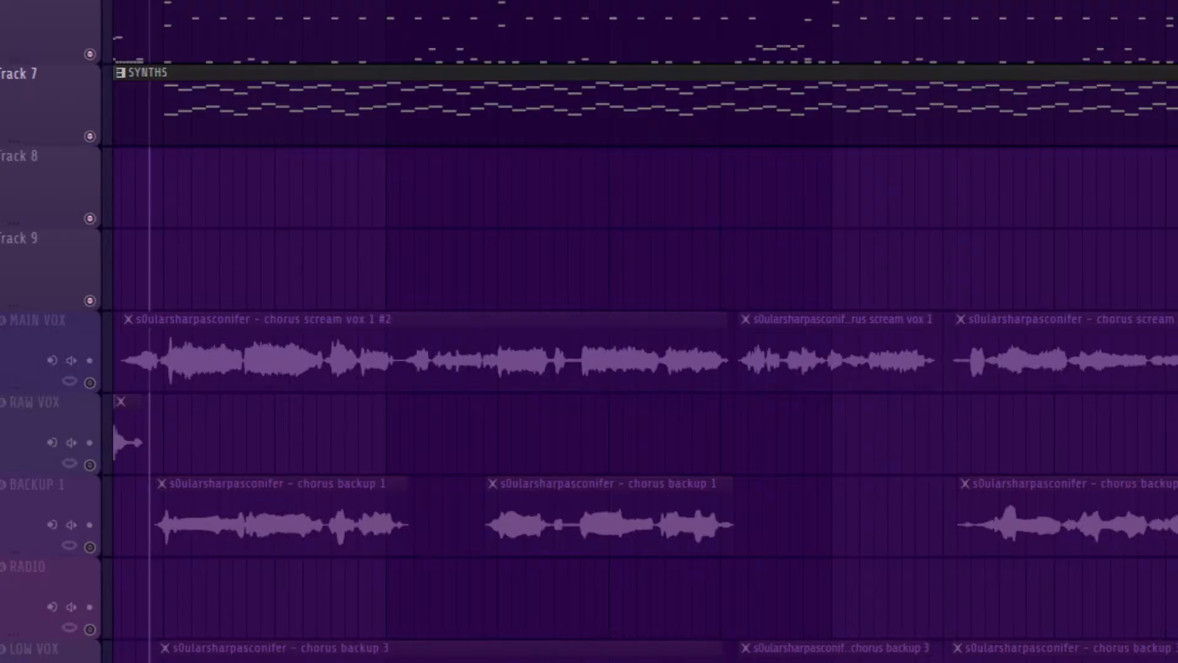
scroll(644, 331, "left", 3)
scroll(644, 331, "right", 3)
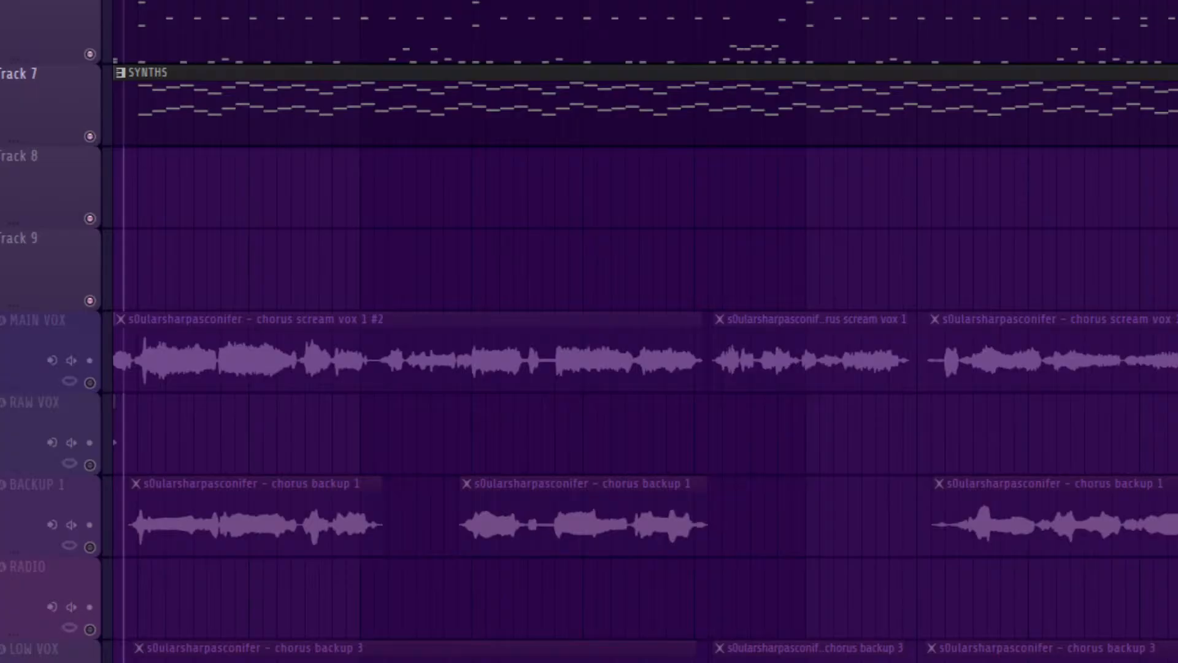
Step: Play the chorus with the DRUMS track muted, toggling the SYNTHS track off and on to compare, and stop playback
key("space")
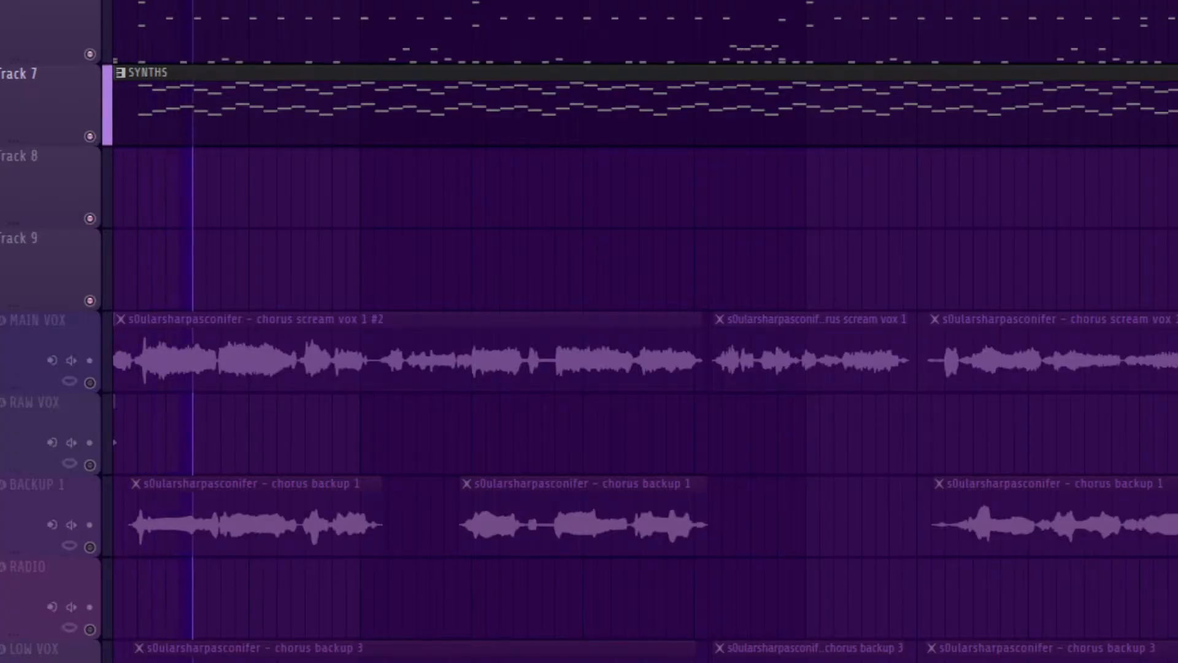
left_click(90, 136)
left_click(89, 54)
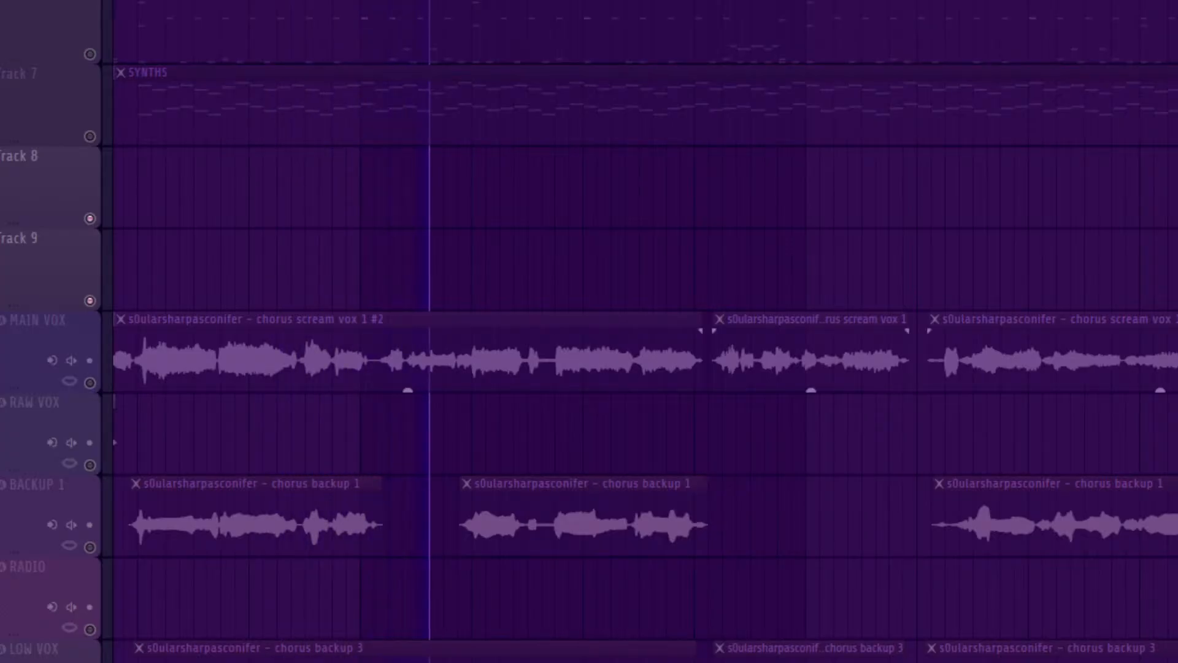
left_click(90, 137)
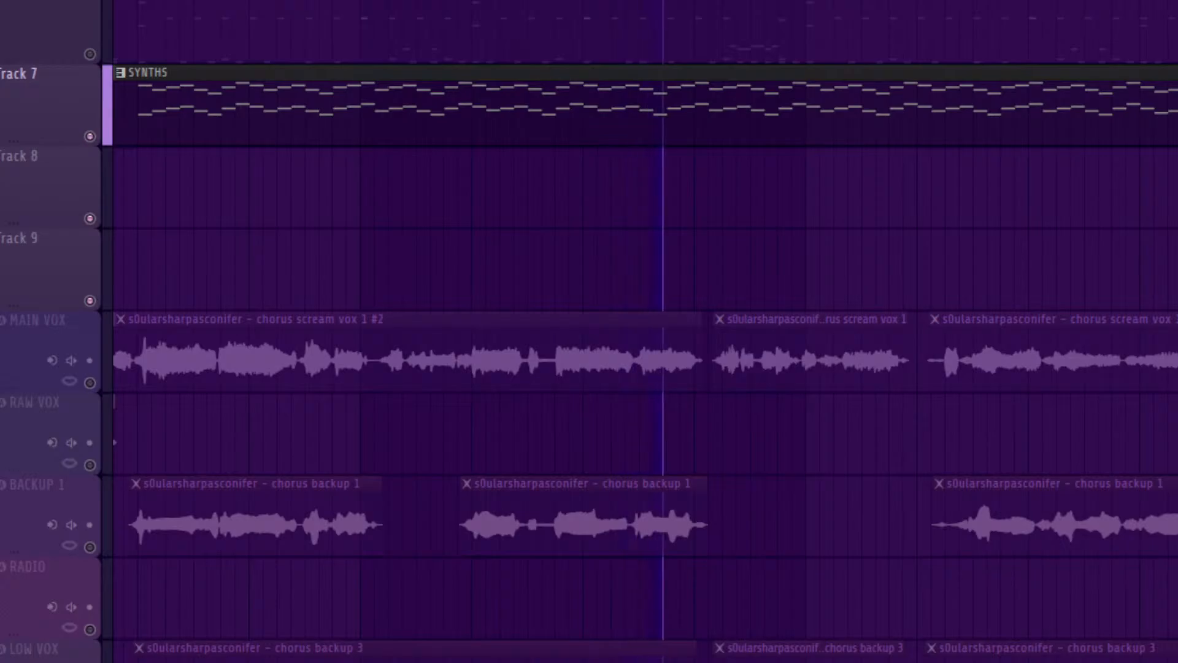
left_click(89, 136)
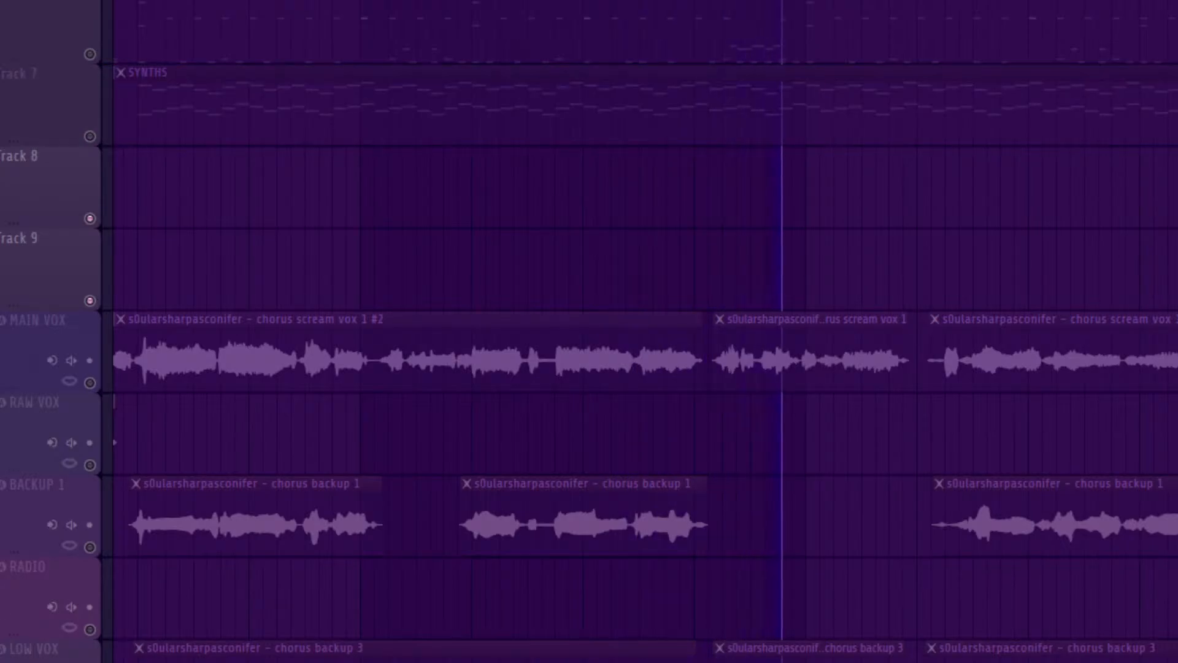
left_click(89, 136)
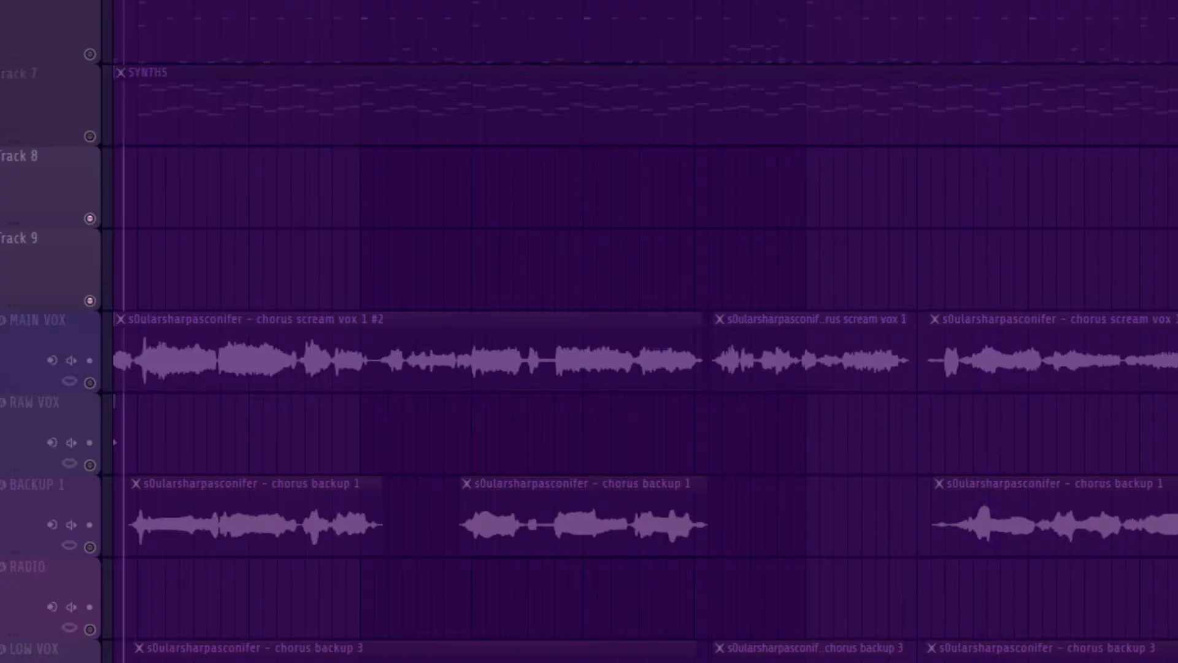
Step: Look over the lead and other instrument channels in the channel rack and return to the playlist
key("F6")
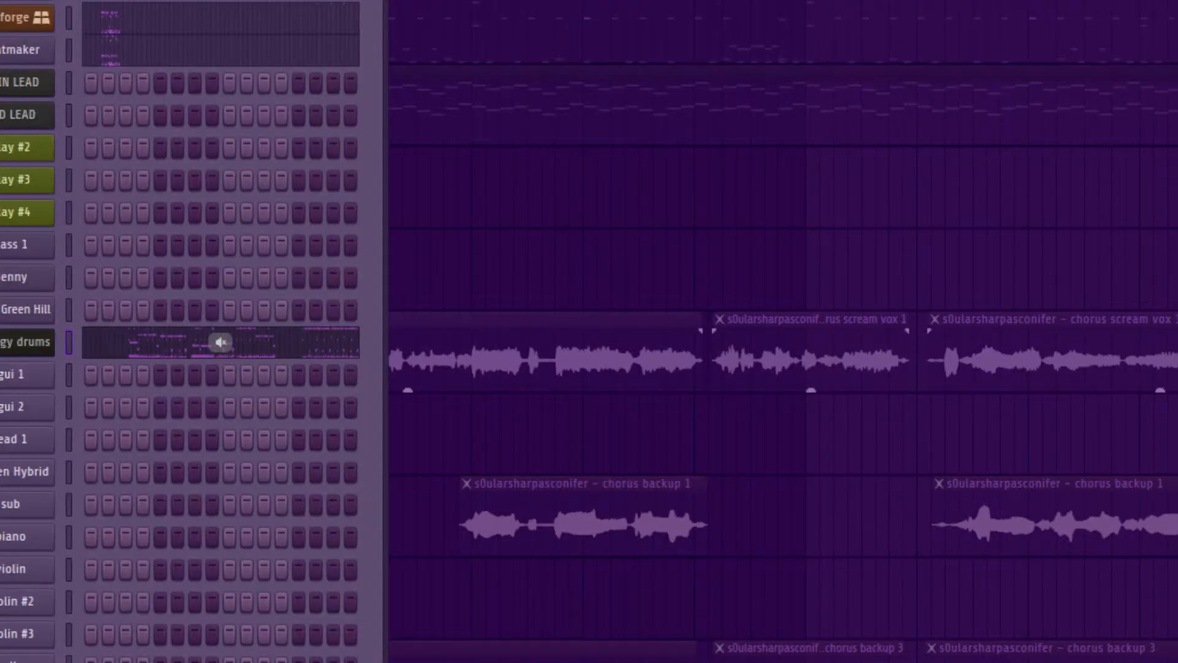
key("F6")
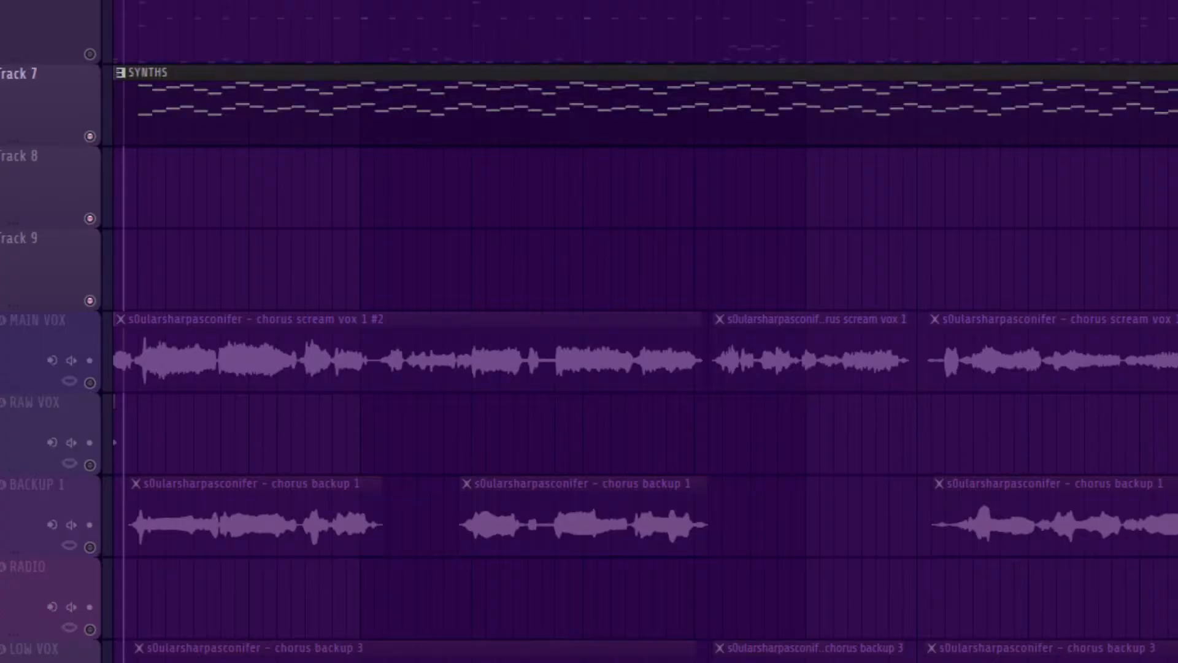
key("F6")
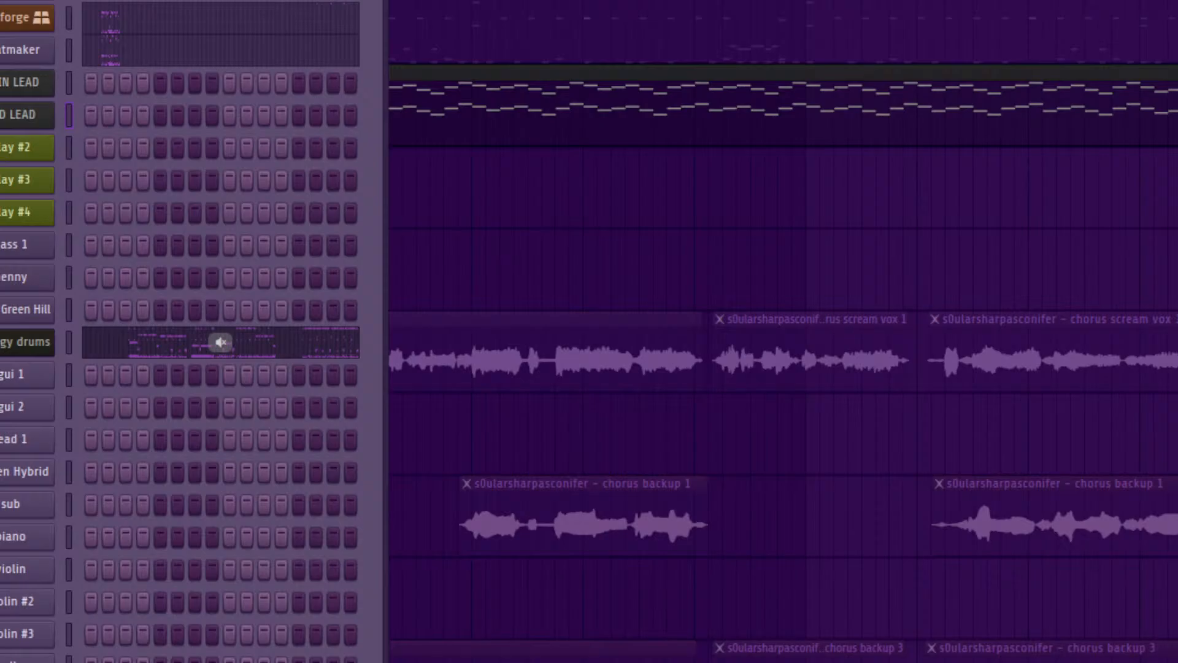
key("F6")
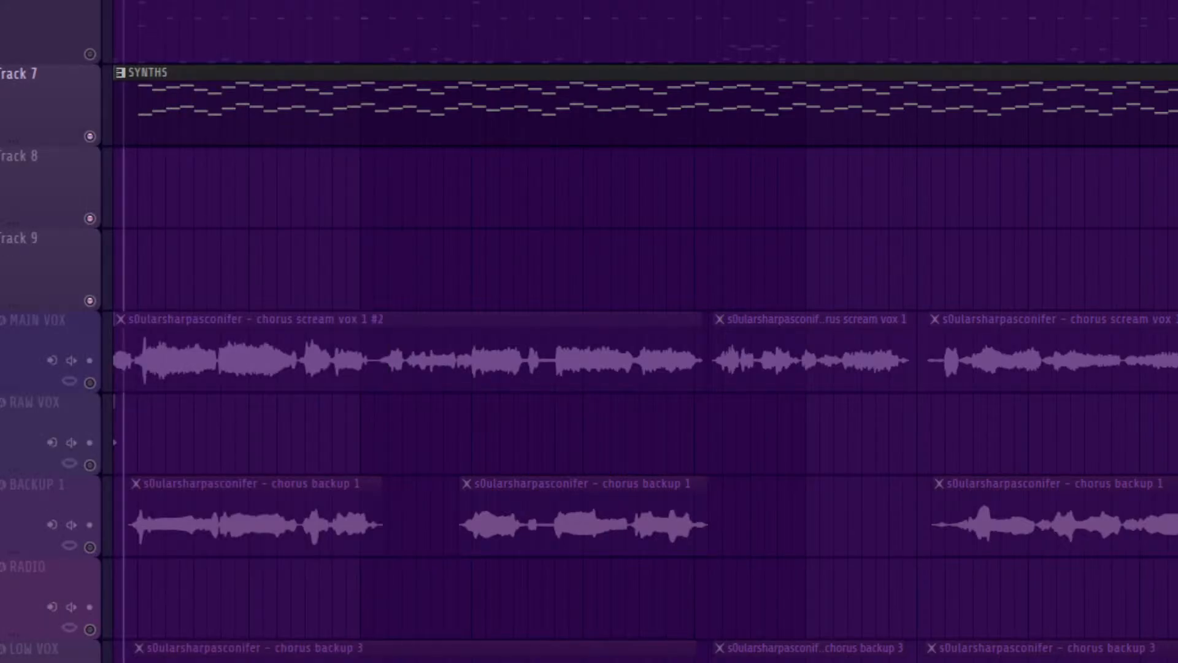
Step: Play the chorus with only the DI GUIs and SYNTHS patterns audible, stop playback and restore the DRUMS track
scroll(638, 331, "up", 2)
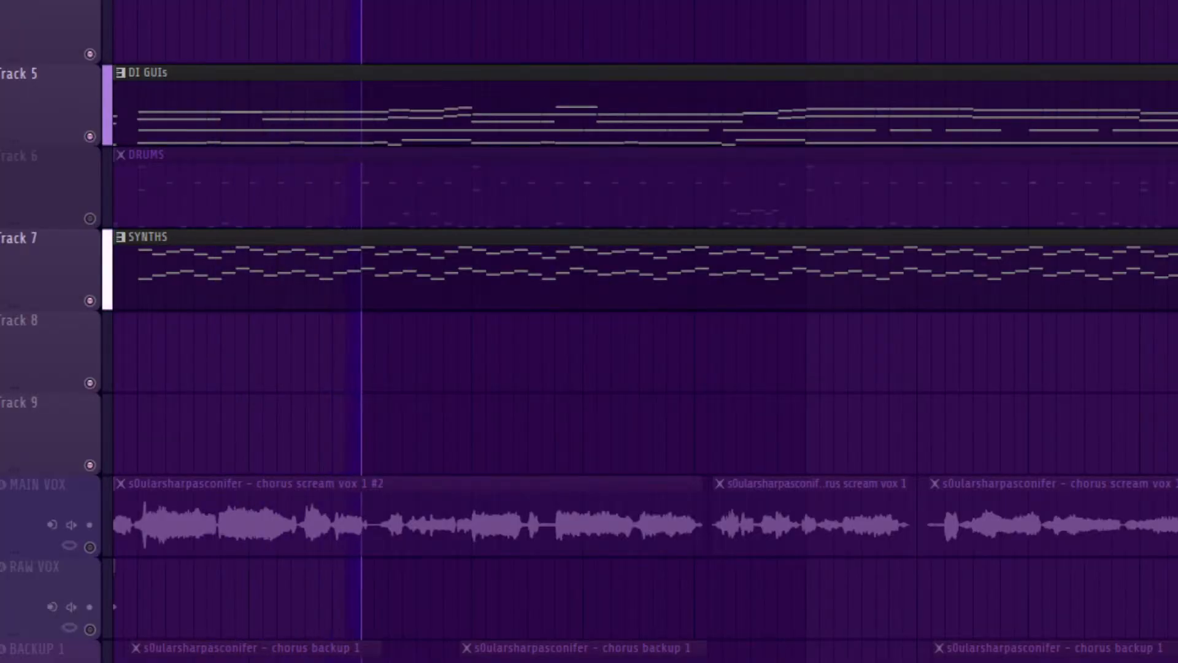
scroll(638, 331, "down", 2)
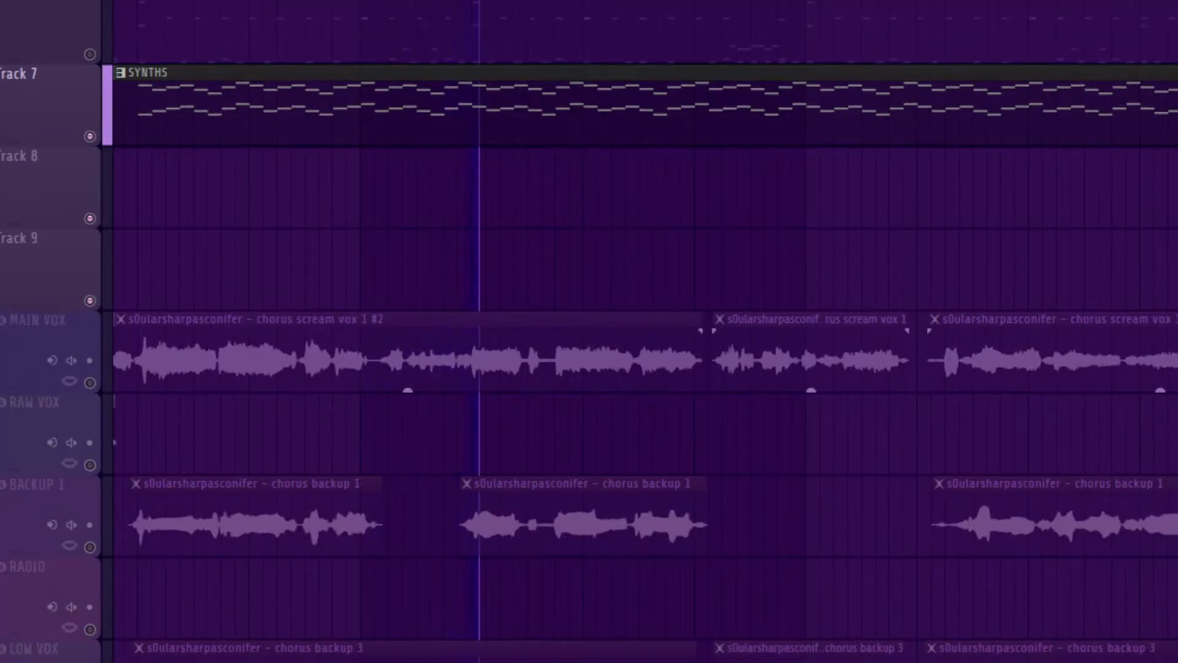
scroll(638, 332, "up", 2)
key("space")
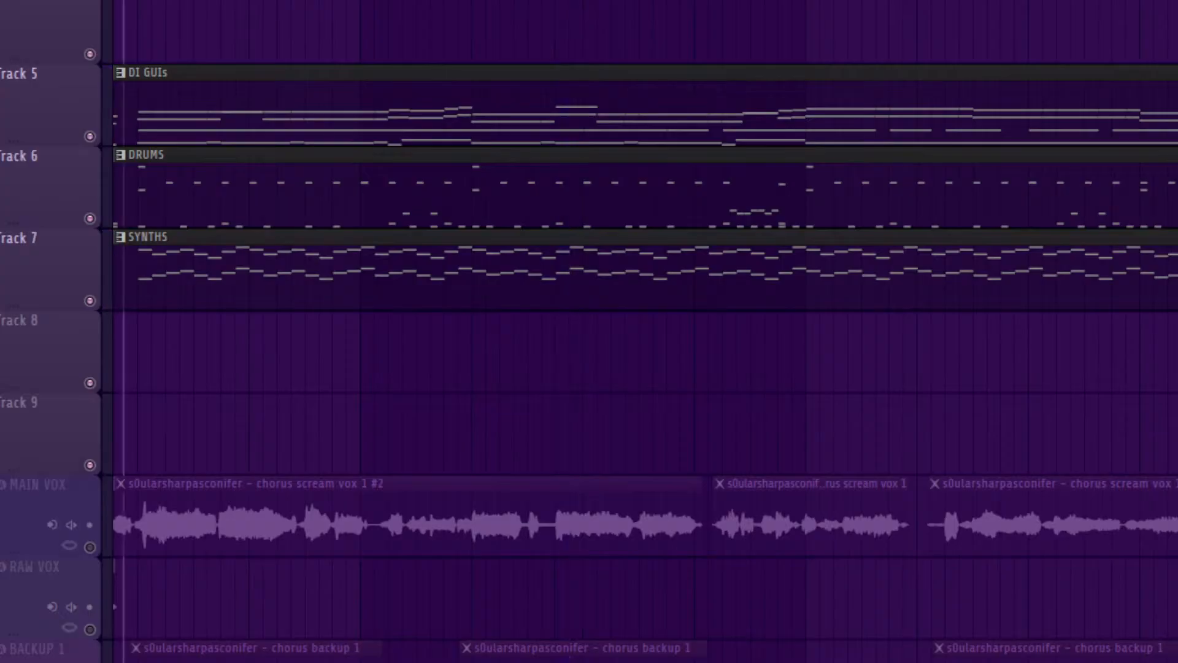
Step: Play the chorus with DI GUIs, DRUMS and SYNTHS together while looking down through the muted vocal tracks to BACKUP 2
key("F6")
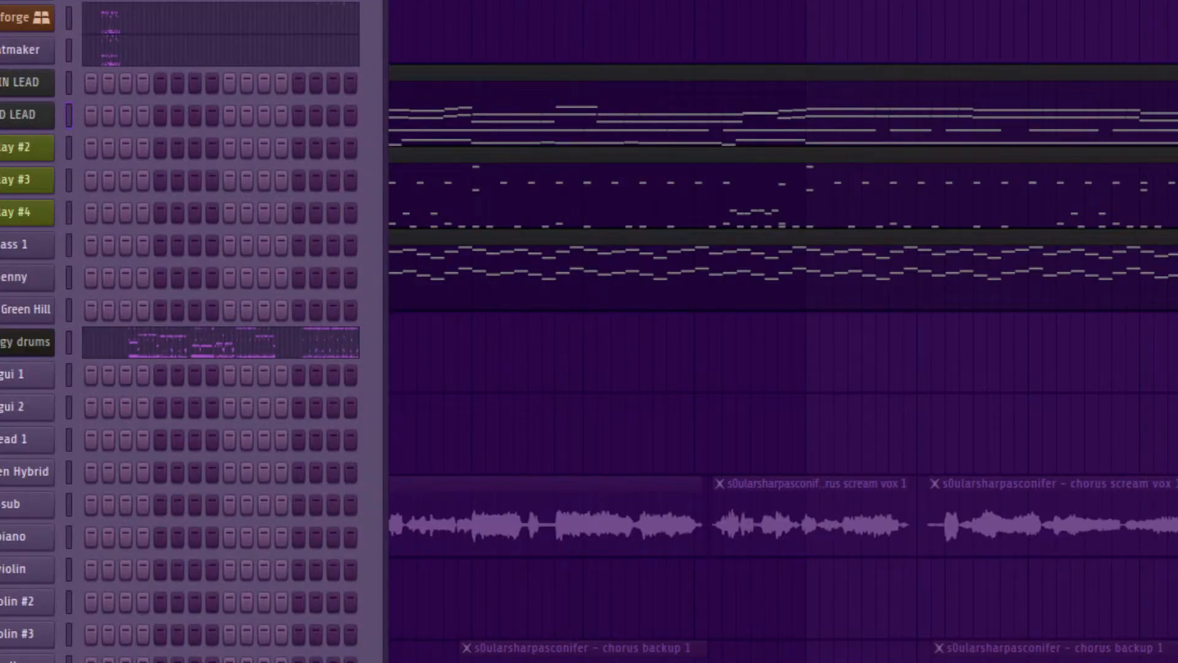
key("F6")
key("space")
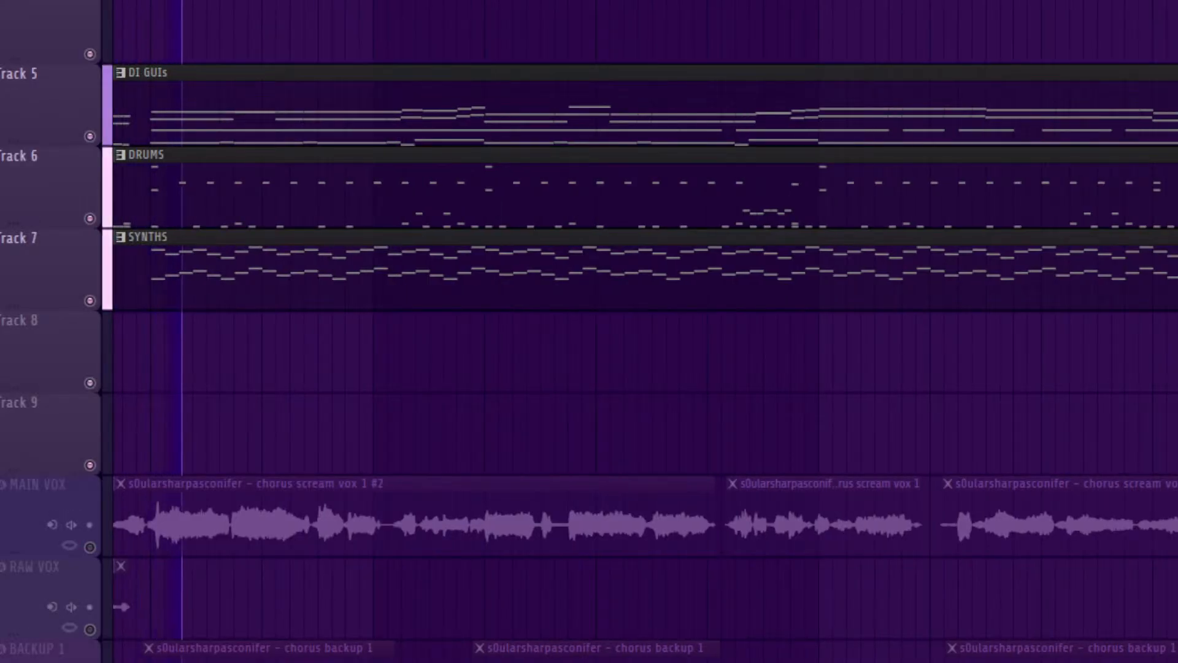
scroll(638, 332, "up", 2)
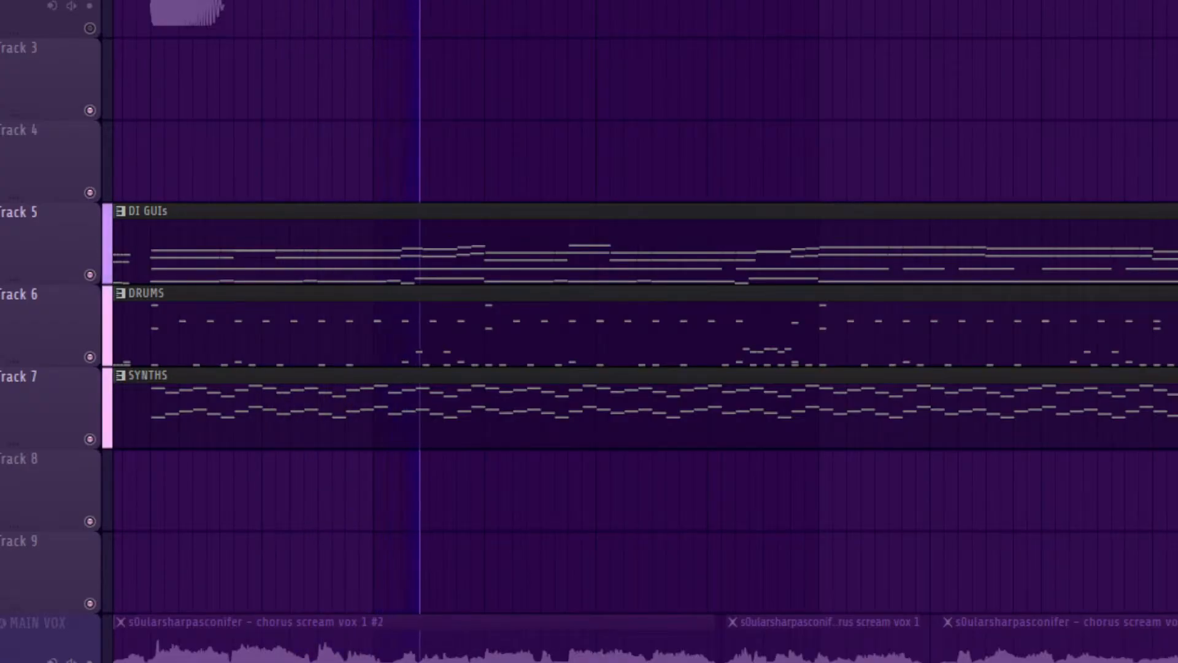
scroll(638, 331, "down", 1)
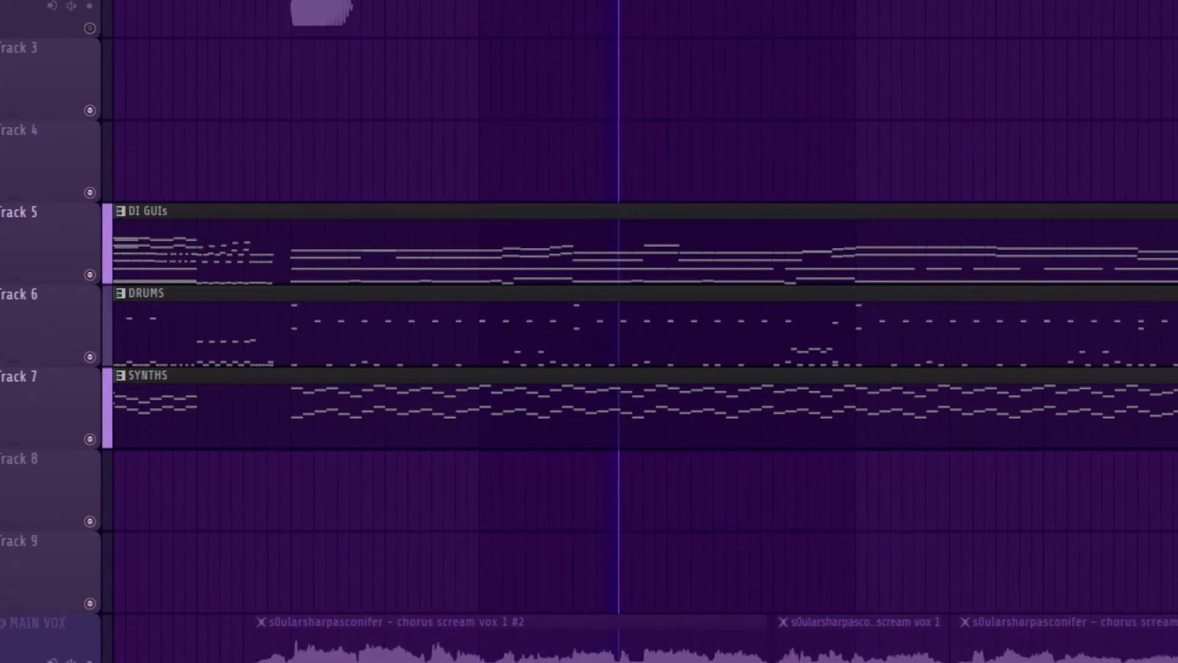
scroll(638, 332, "down", 1)
scroll(638, 331, "down", 2)
scroll(638, 331, "down", 2)
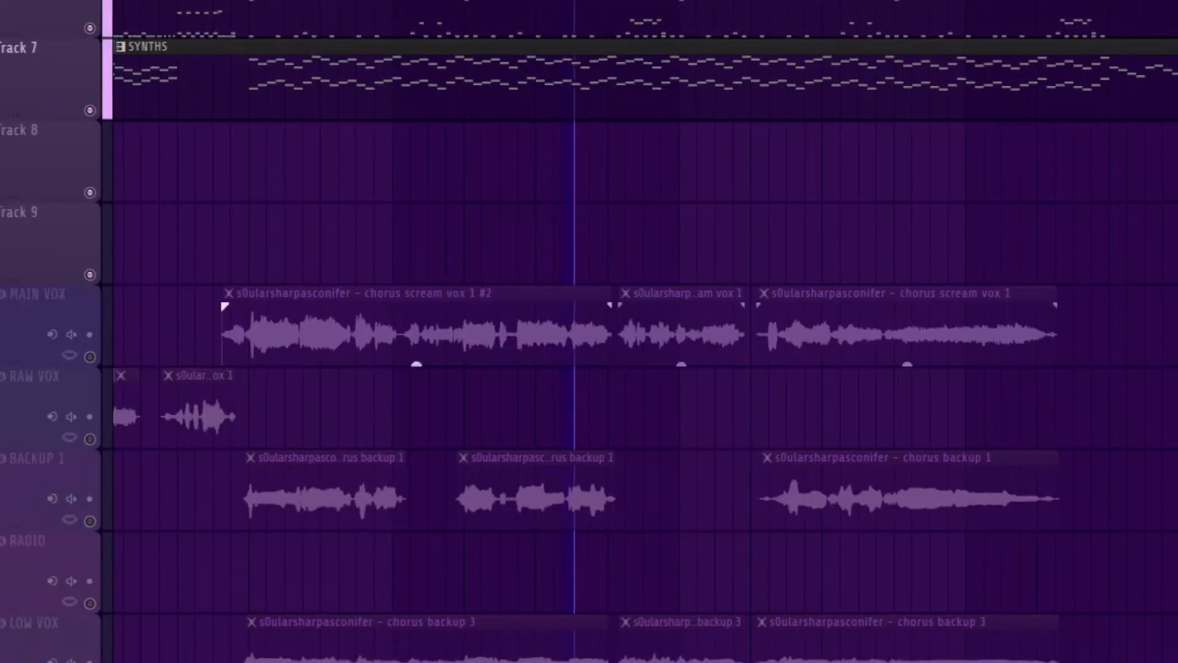
scroll(638, 331, "down", 2)
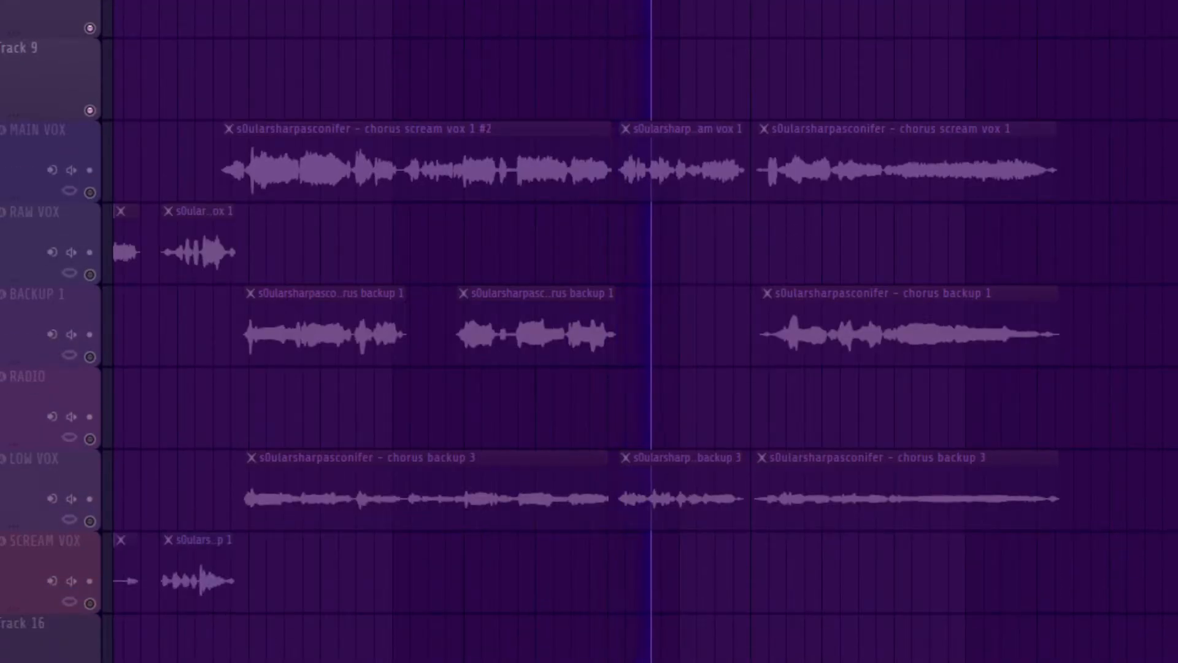
scroll(638, 331, "down", 1)
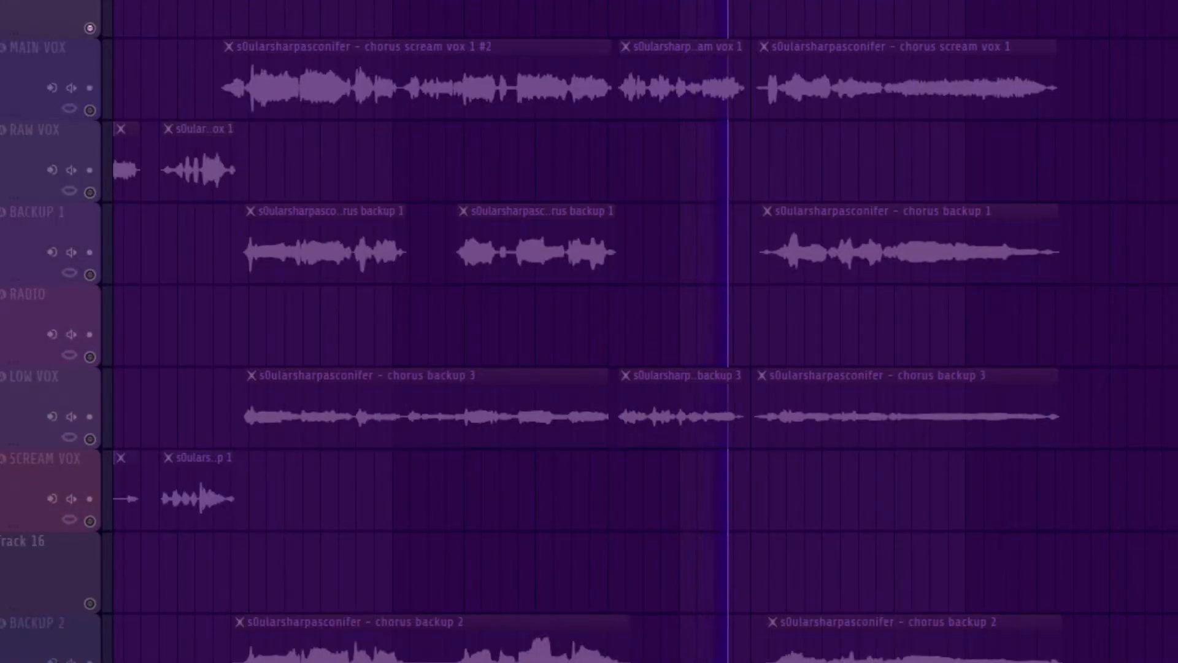
Step: Follow the instrumental playback through the final chorus scream vox clip to the end of the chorus and stop it
scroll(638, 332, "up", 7)
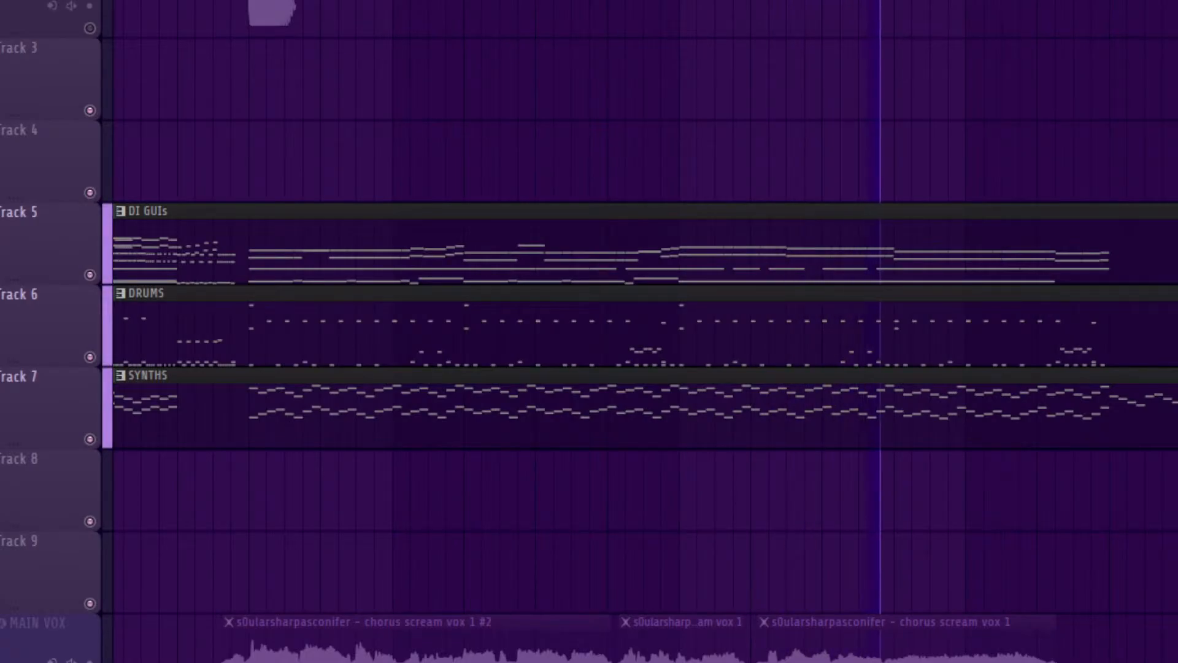
scroll(638, 331, "down", 3)
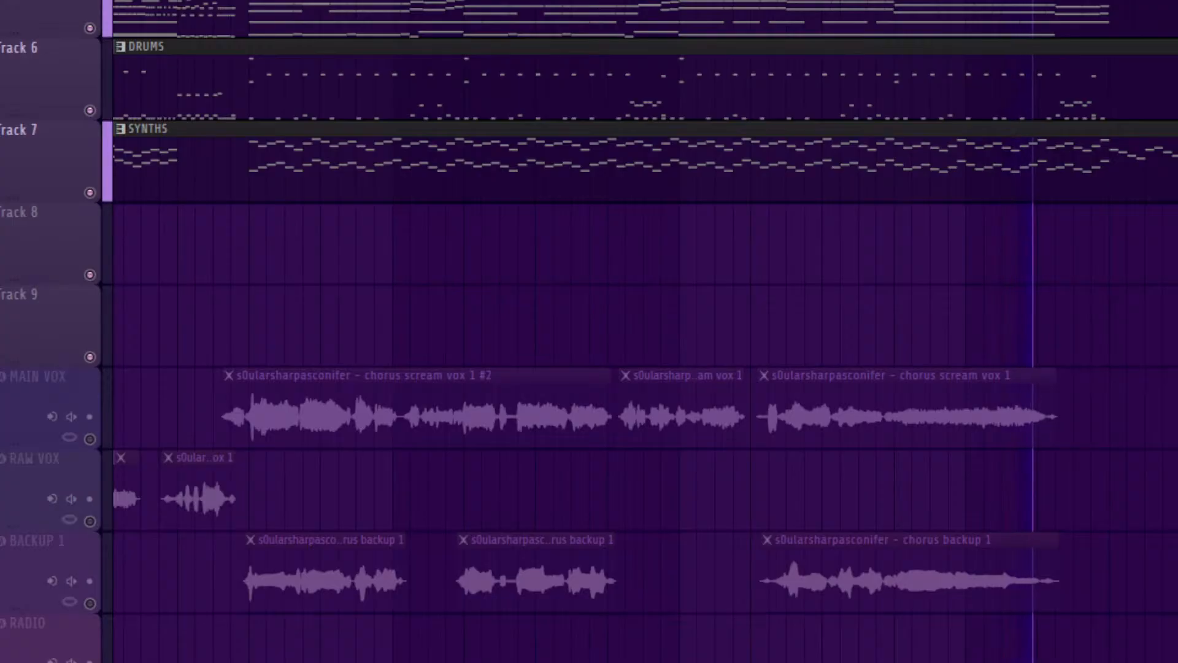
scroll(638, 331, "down", 2)
scroll(638, 332, "up", 1)
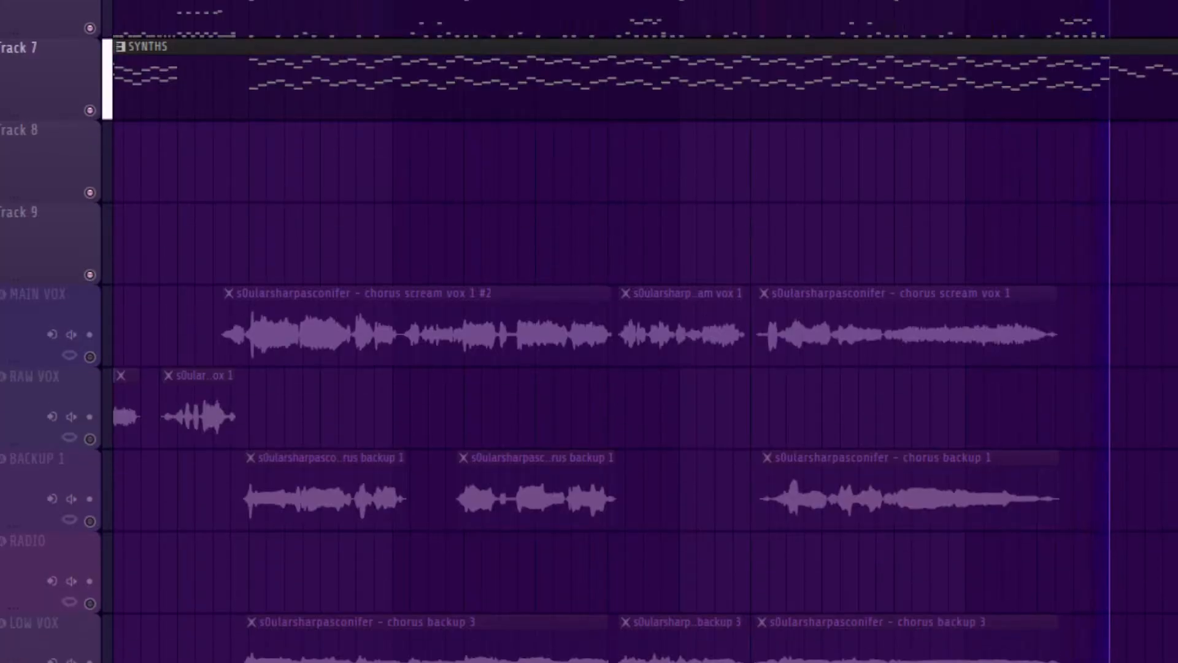
key("space")
Step: Unmute the MAIN VOX track and set the playback position over the last RAW VOX clip before the chorus
scroll(638, 332, "down", 2)
left_click(90, 193)
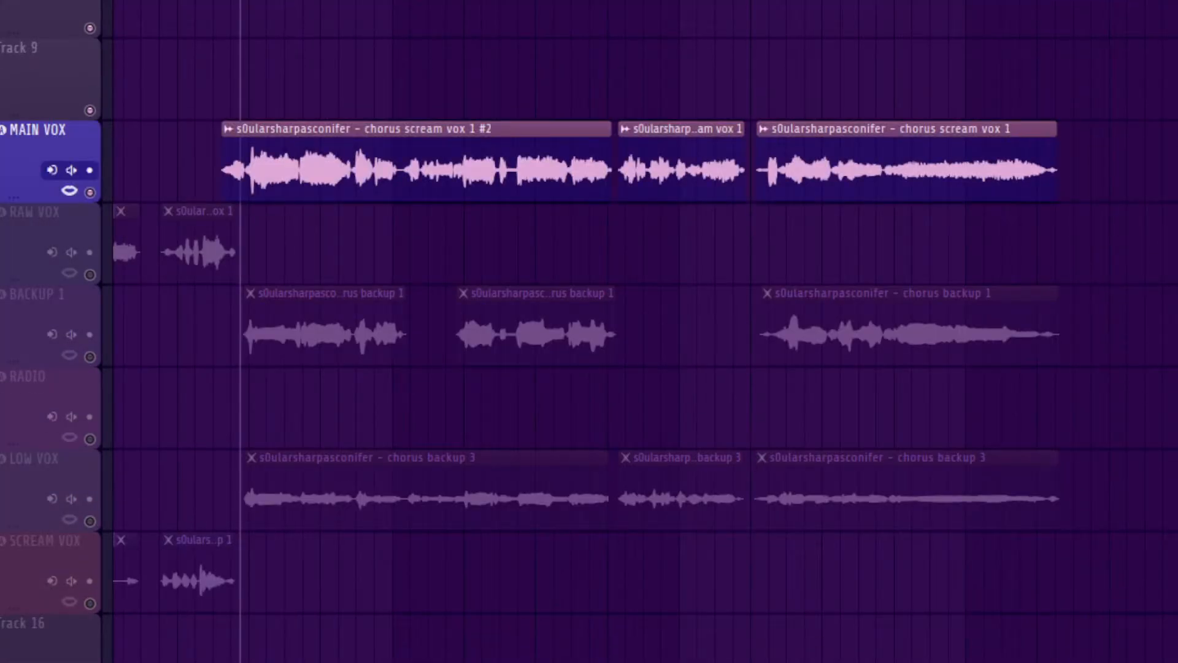
key("space")
key("space")
left_click(186, 3)
key("space")
key("space")
Step: Unmute the BACKUP 1 and LOW VOX tracks in the playlist
scroll(638, 331, "up", 3)
scroll(638, 331, "down", 3)
scroll(638, 331, "up", 3)
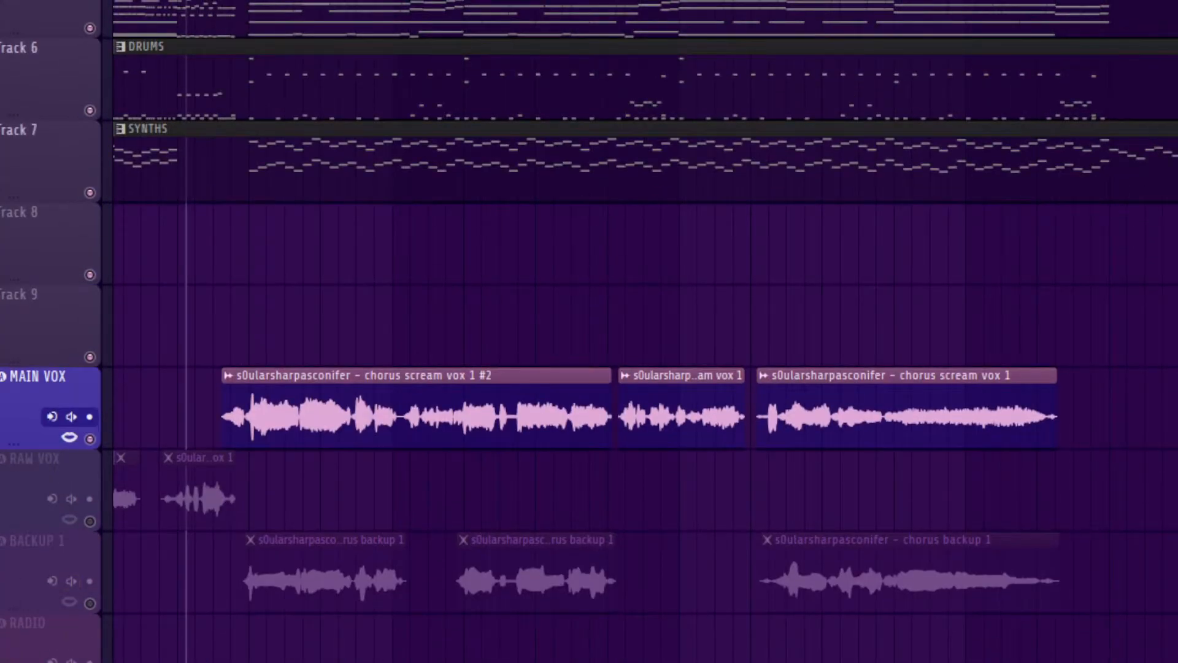
scroll(638, 331, "down", 4)
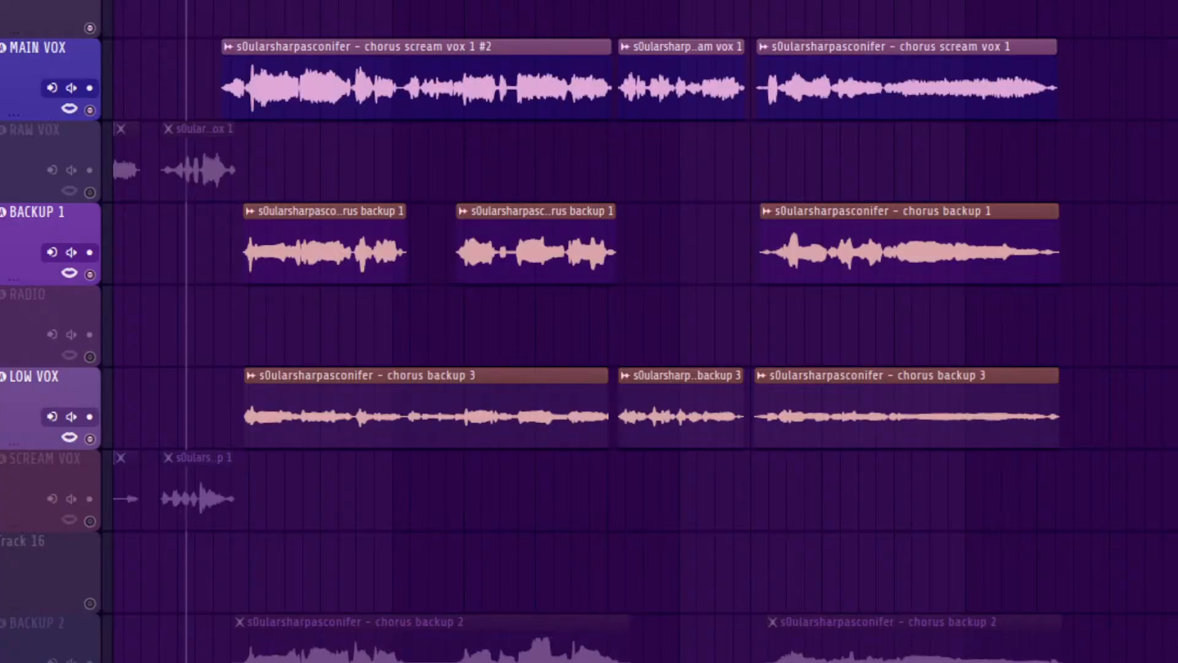
Step: Play the chorus with MAIN VOX, BACKUP 1 and LOW VOX over DI GUIs and SYNTHS, following it to the third scream clip
scroll(638, 332, "up", 7)
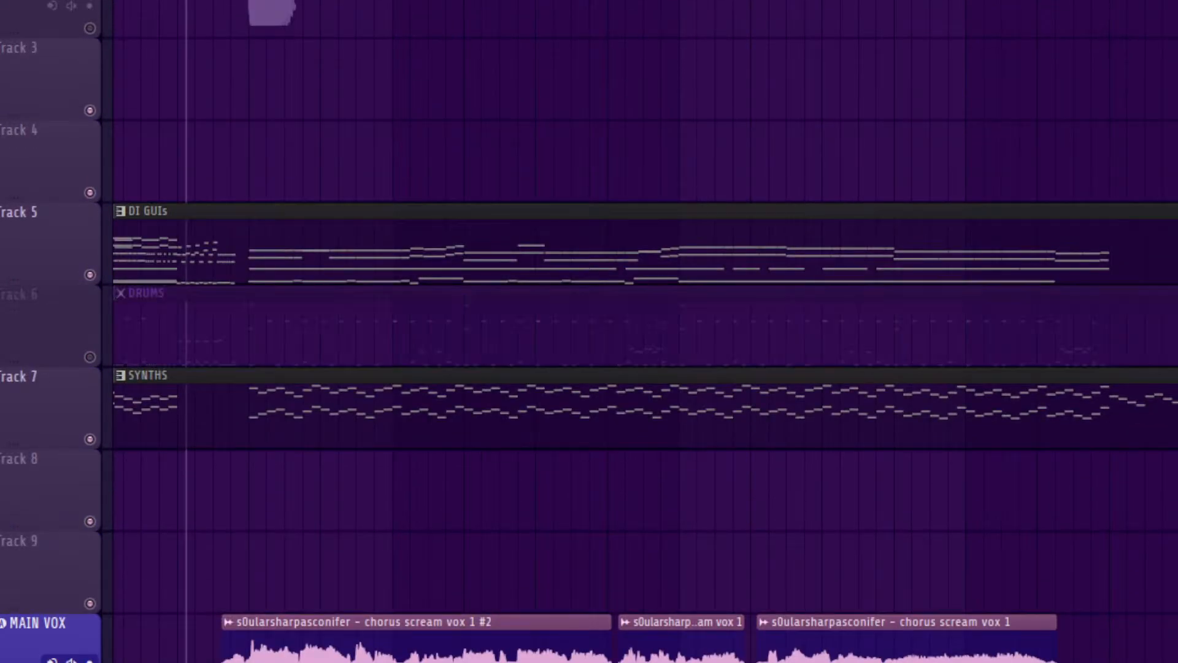
scroll(638, 332, "down", 4)
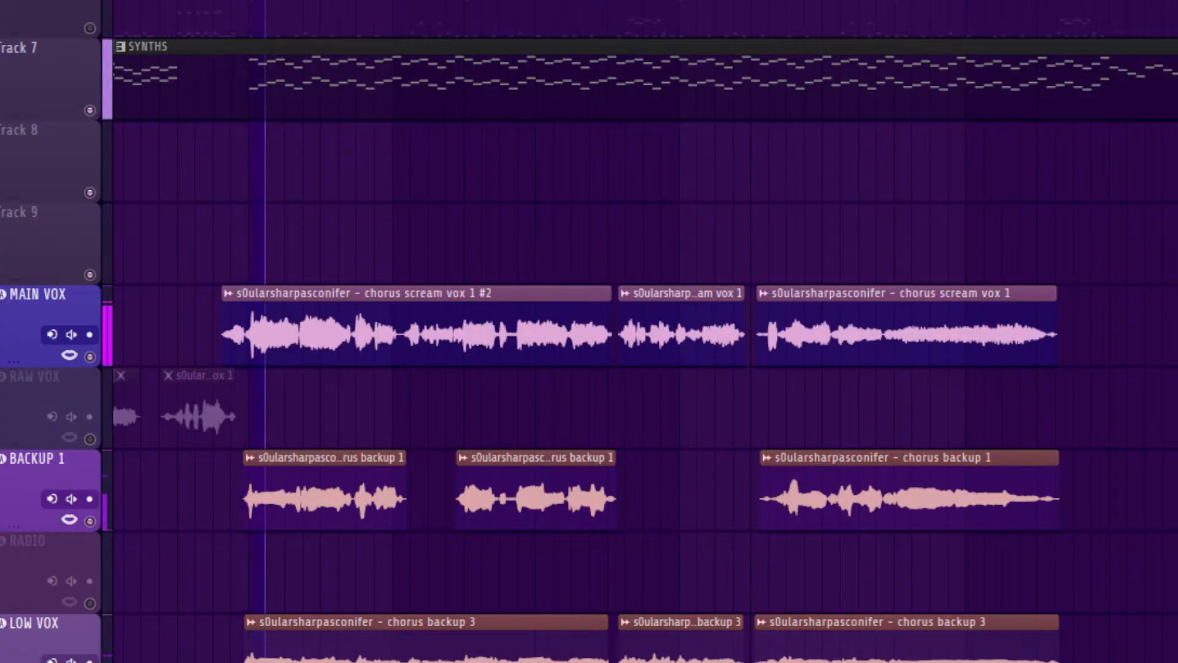
right_click(442, 160, "ctrl")
left_click_drag(441, 82, 644, 659)
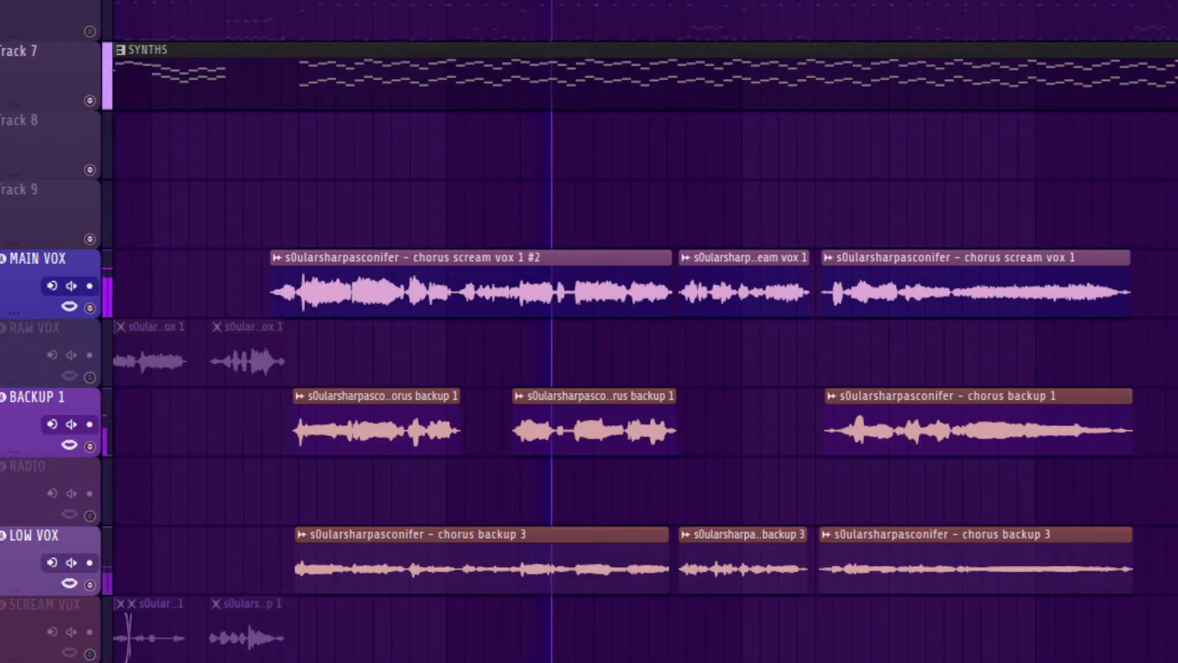
right_click(442, 159, "ctrl")
right_click(442, 160, "ctrl")
left_click_drag(442, 31, 626, 660)
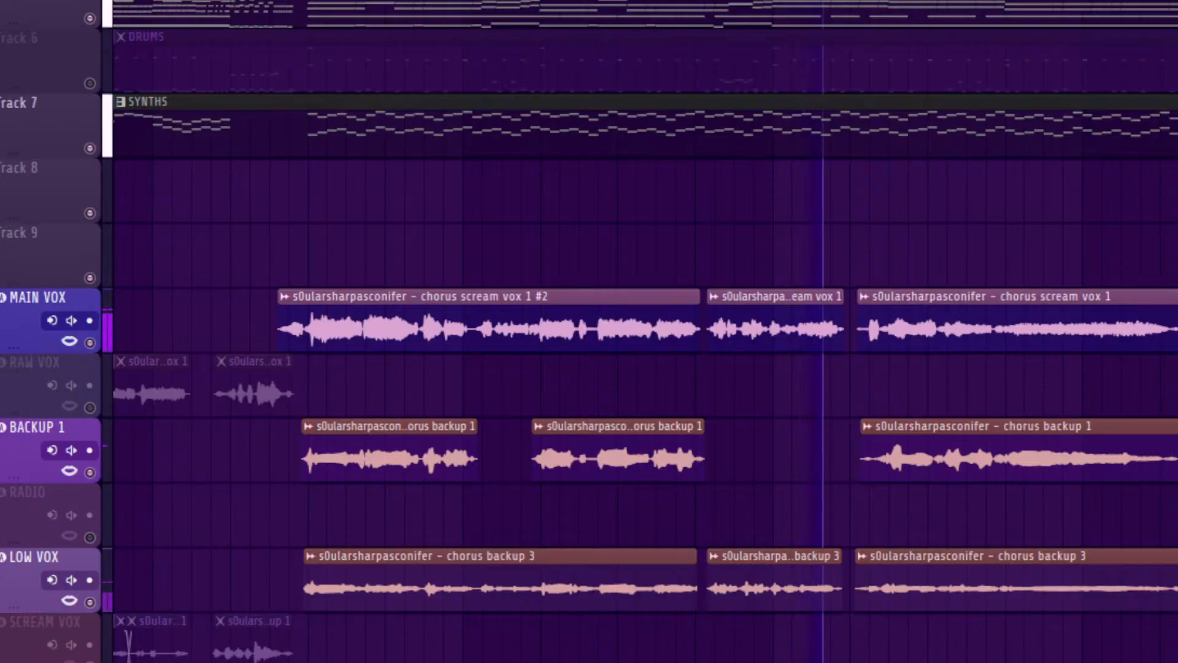
Step: Stop playback and look through the MAIN VOX, RAW VOX, harmonies bus and main vox bus tracks in the mixer
key("F9")
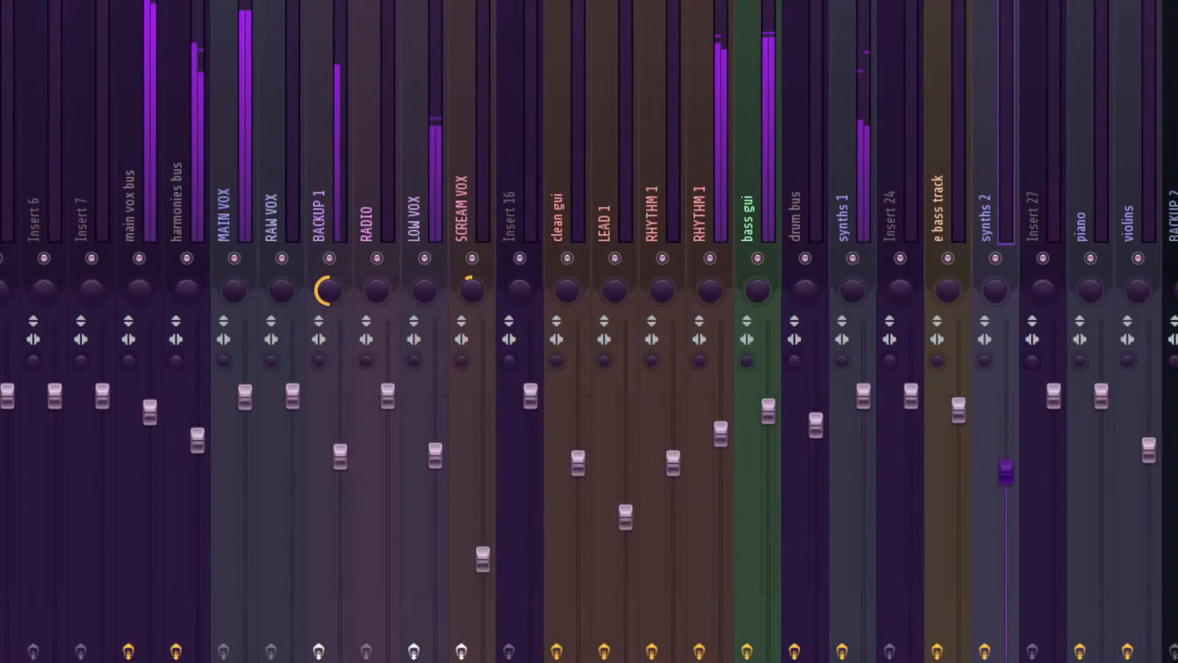
left_click(225, 209)
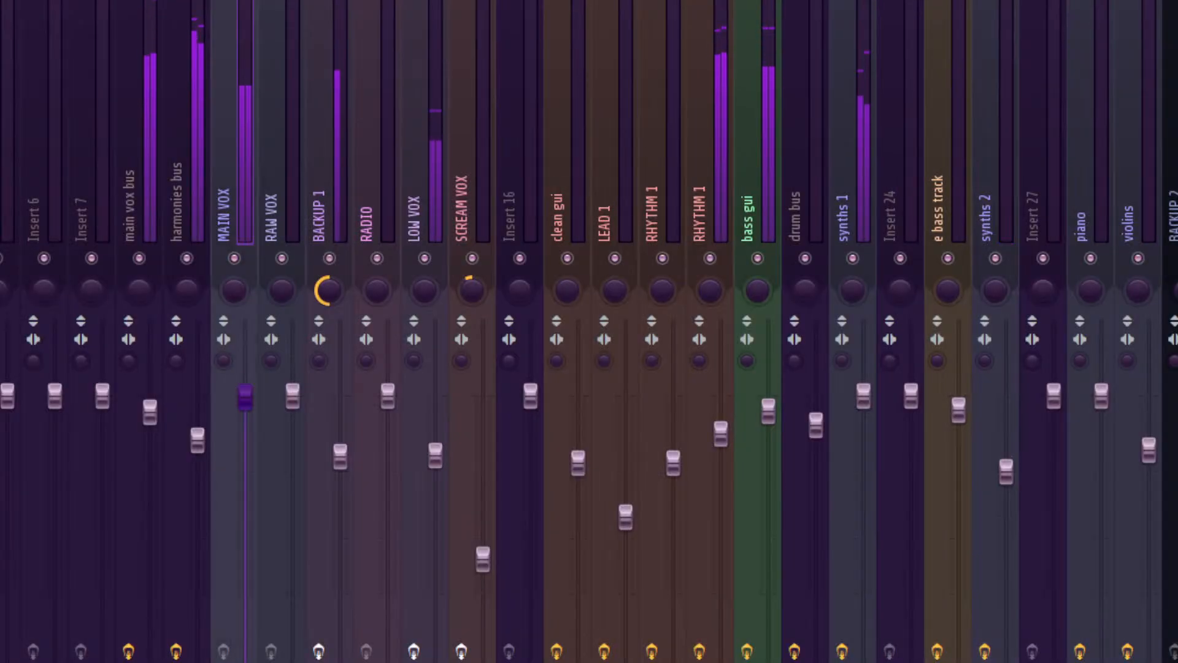
key("space")
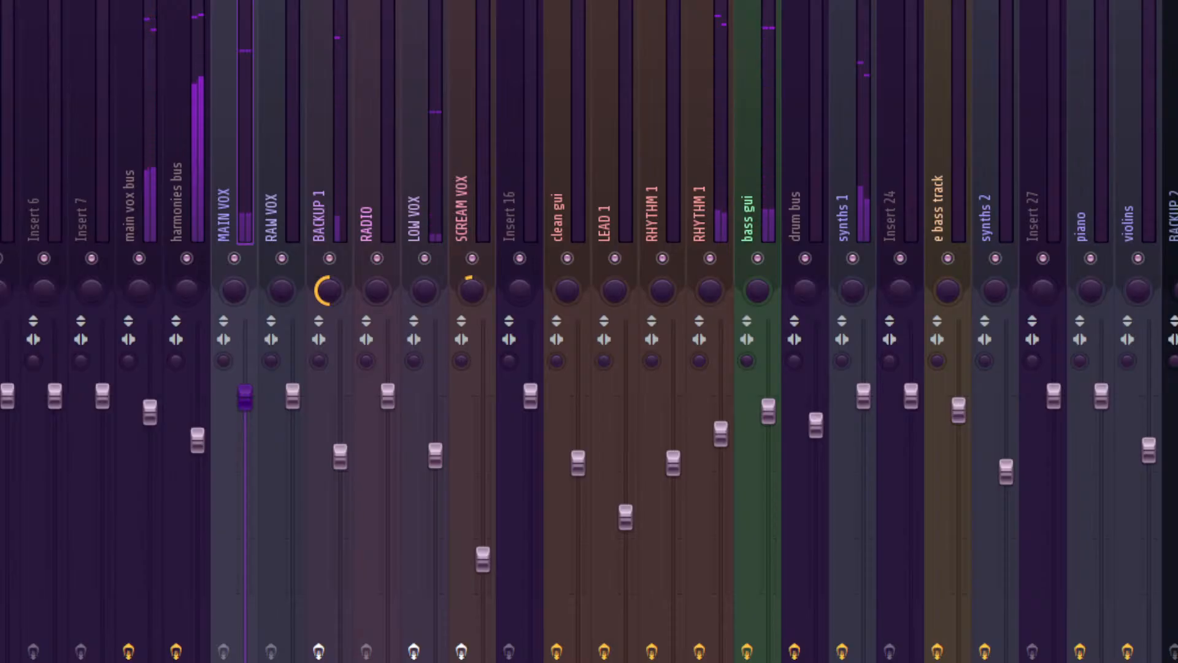
left_click(272, 215)
left_click(224, 215)
left_click(177, 211)
left_click(224, 212)
left_click(129, 211)
left_click(224, 212)
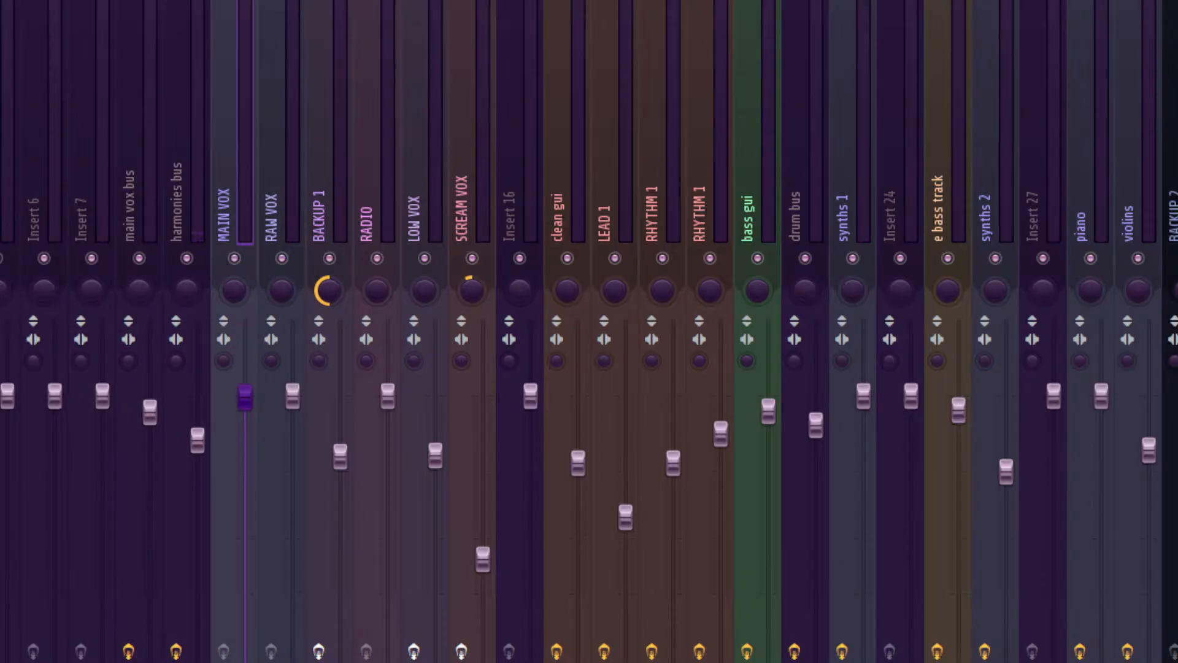
left_click(129, 211)
key("Right")
key("Right")
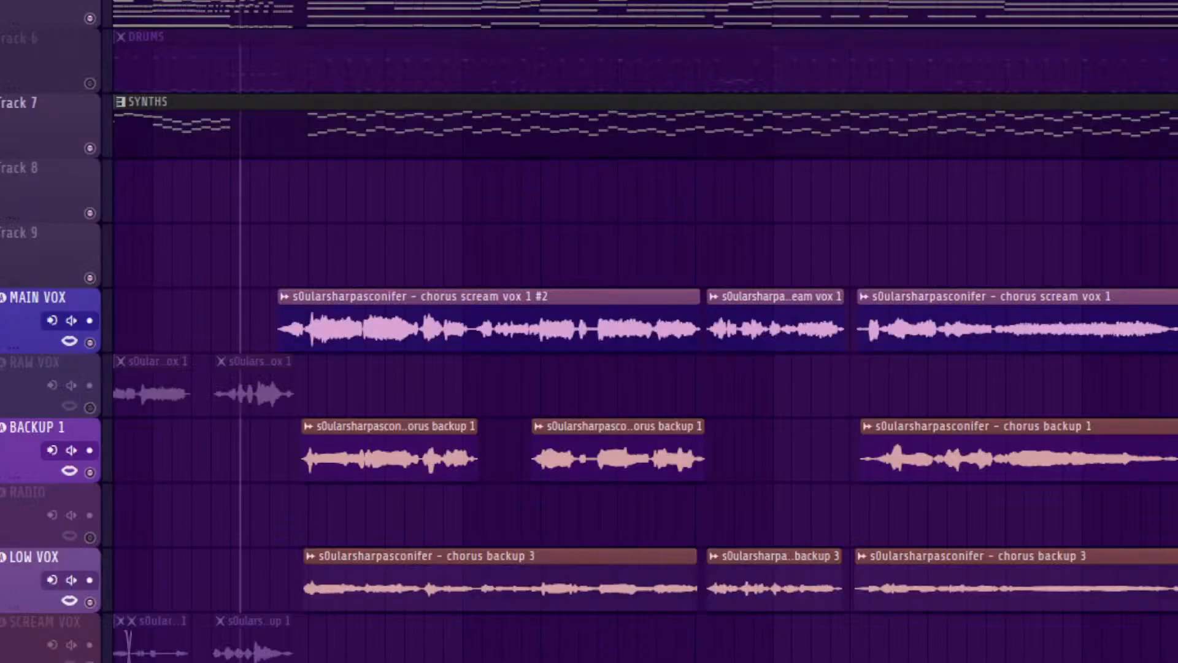
Step: Compare the harmonies bus and main vox bus with the MAIN VOX mixer track by switching between them
scroll(588, 331, "down", 1)
scroll(589, 331, "up", 1)
scroll(589, 332, "down", 1)
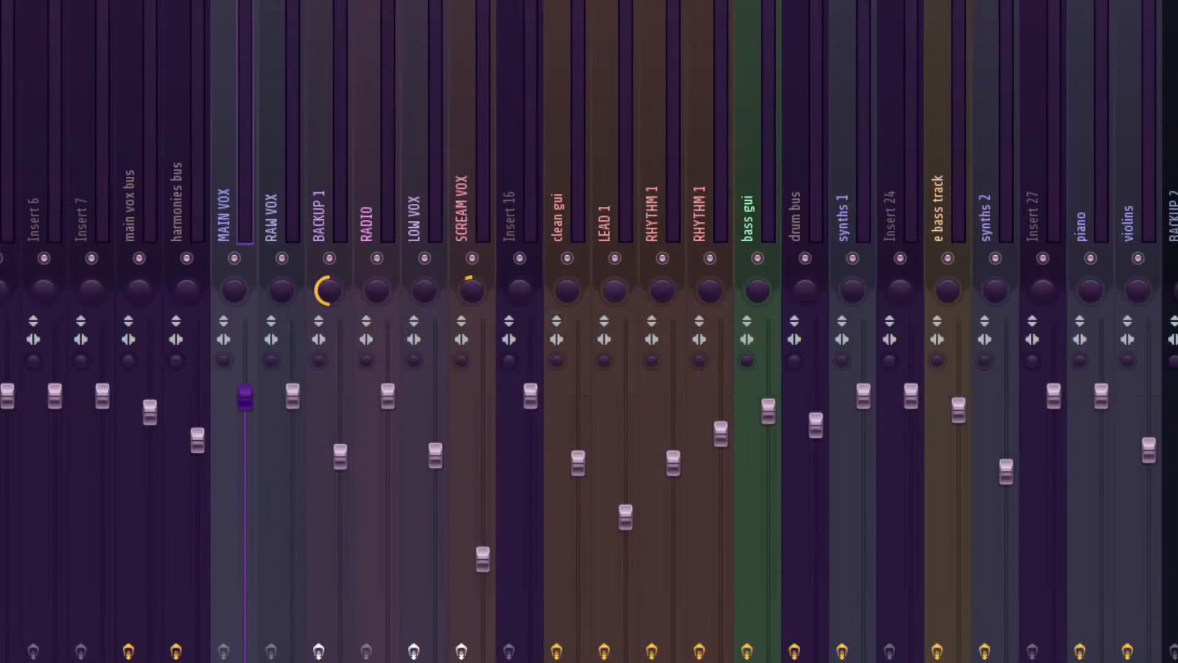
left_click(184, 202)
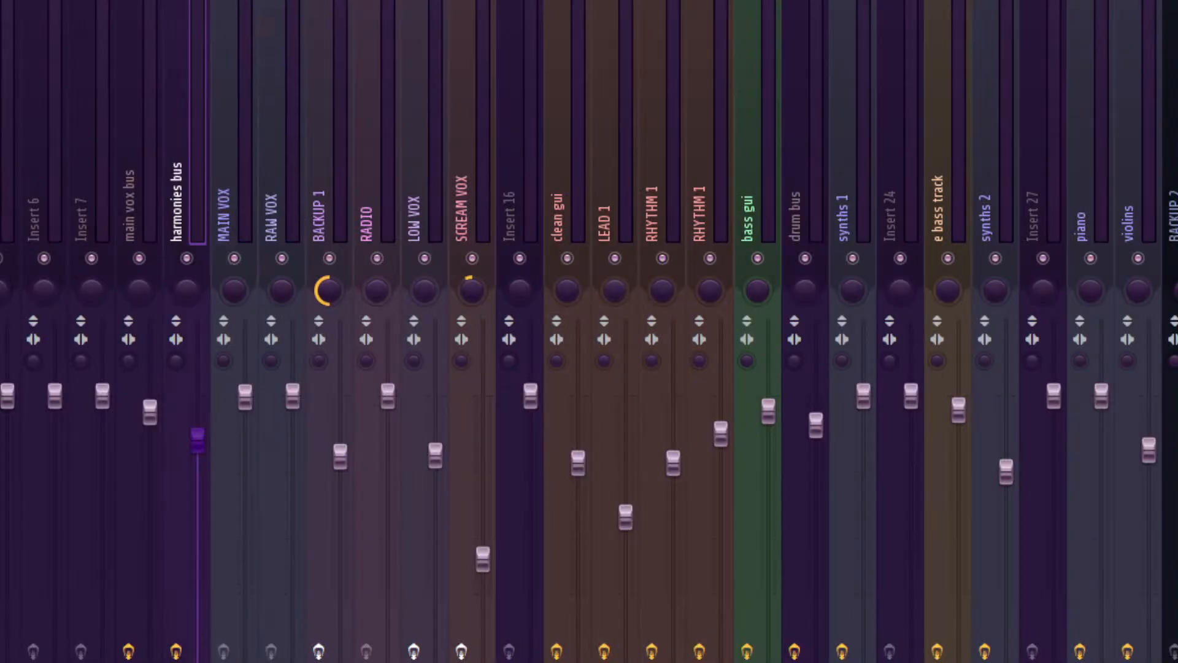
left_click(138, 202)
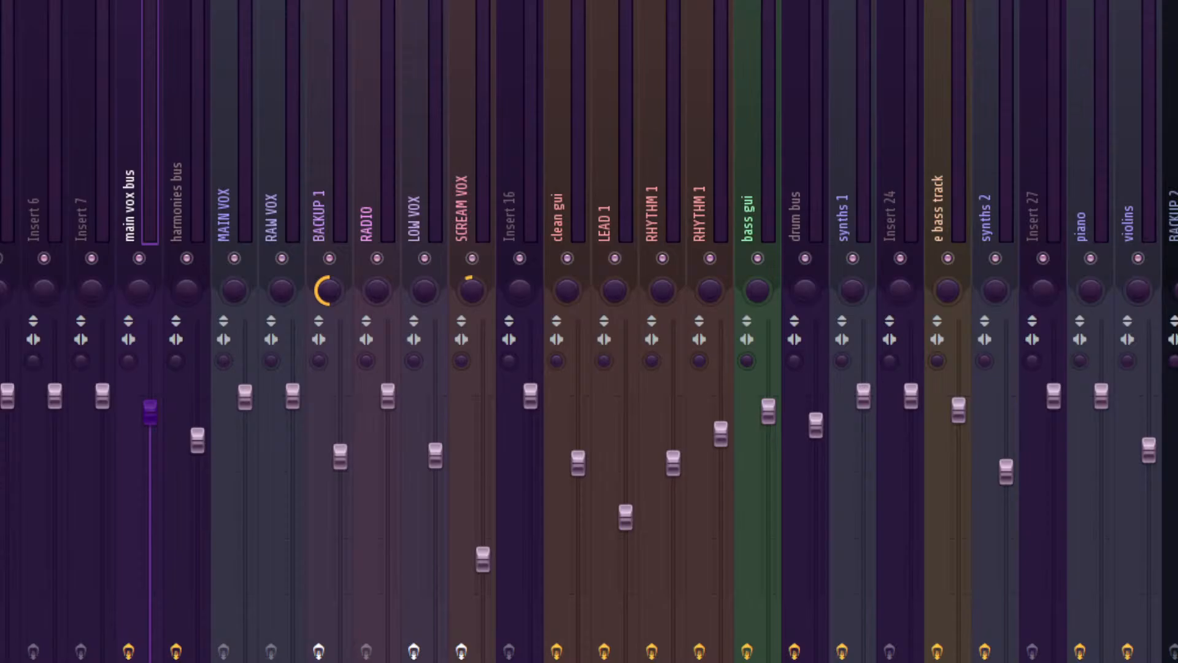
key("Right")
key("Right")
key("Left")
key("Left")
key("Right")
key("Right")
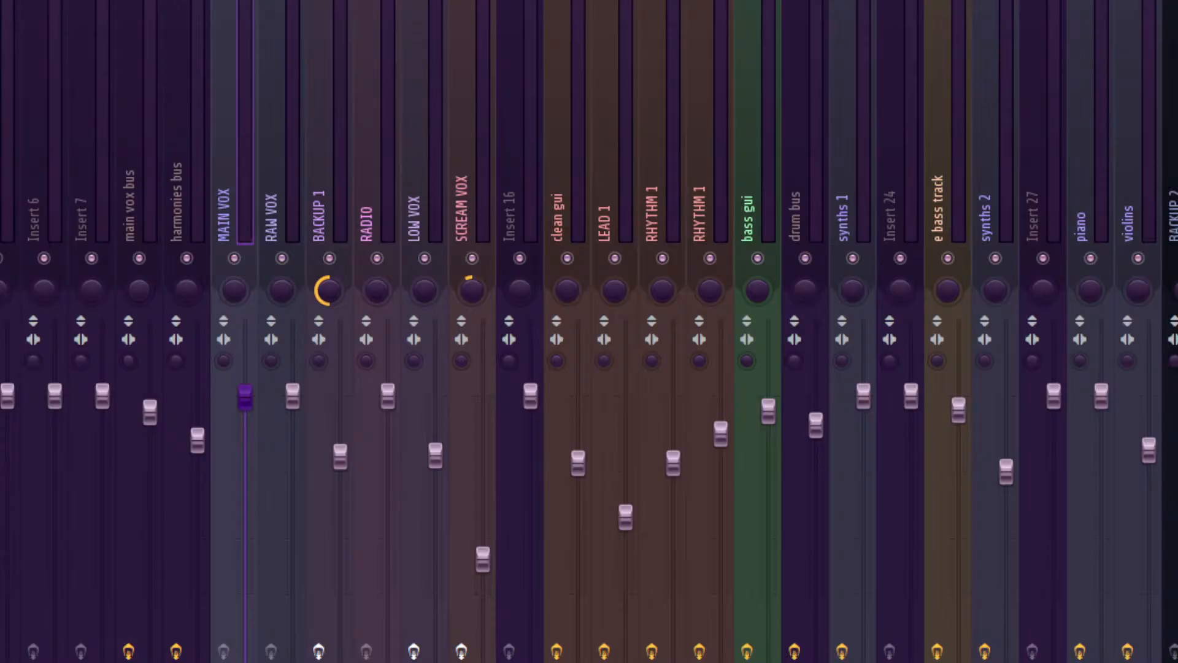
key("Left")
key("Left")
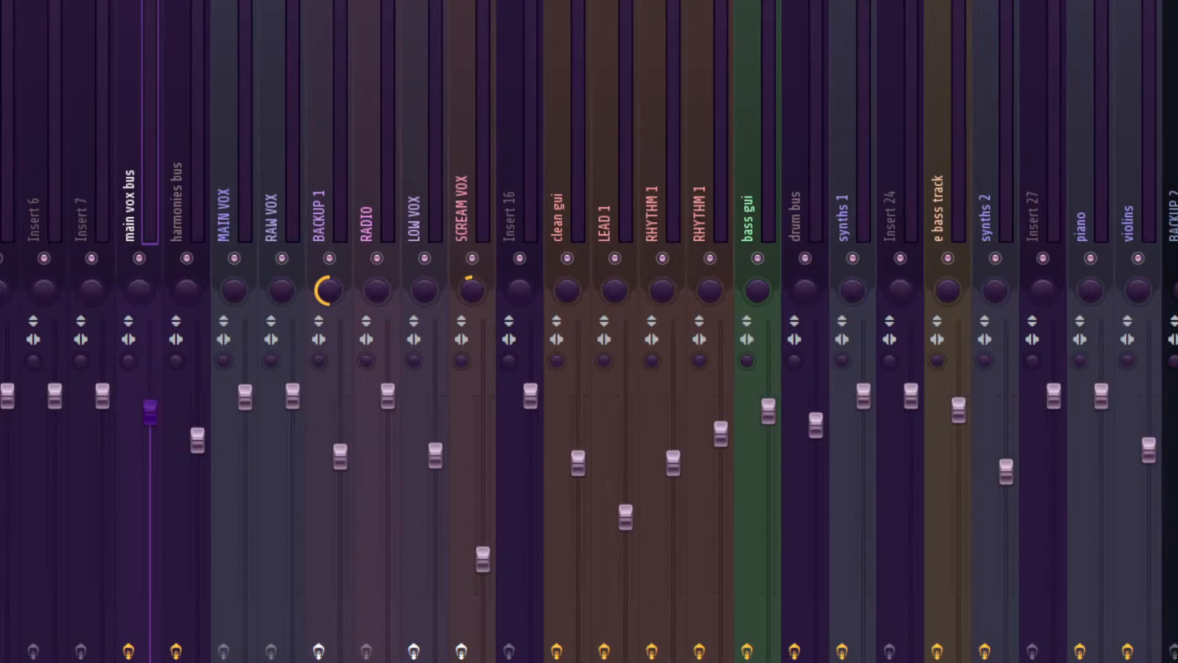
Step: Load Howard Benson Vocals on the MAIN VOX mixer track, browse its JST Collaborators presets and choose another effect plugin
key("Right")
key("Right")
left_click(1170, 27)
left_click(1047, 67)
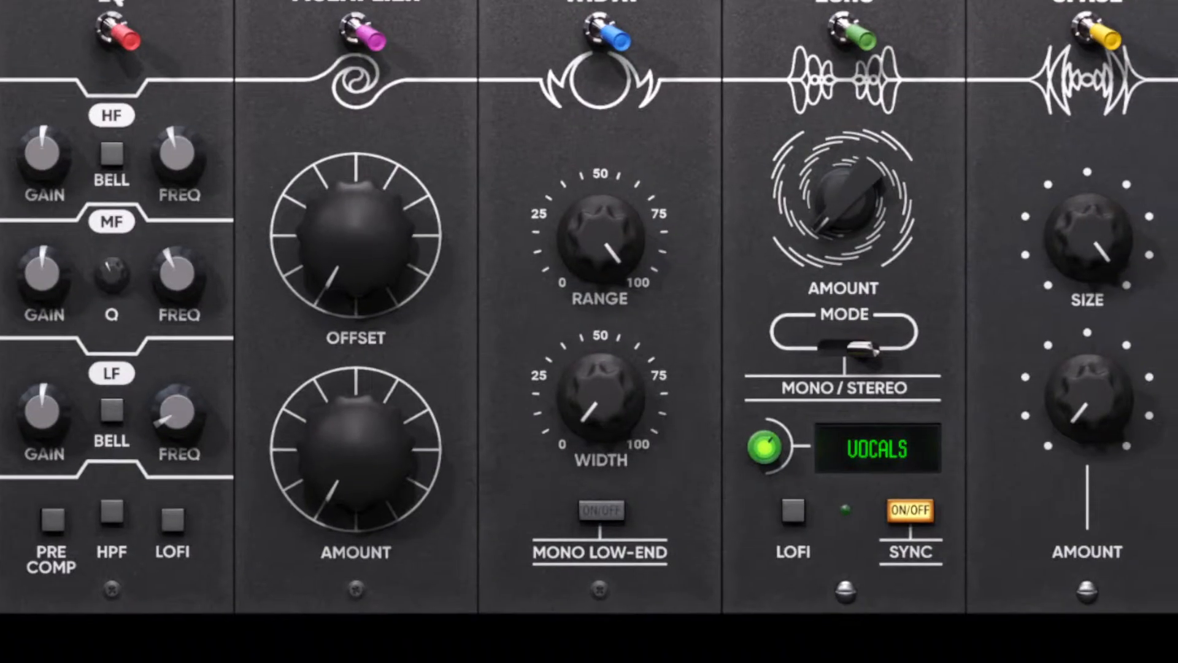
left_click(519, 2)
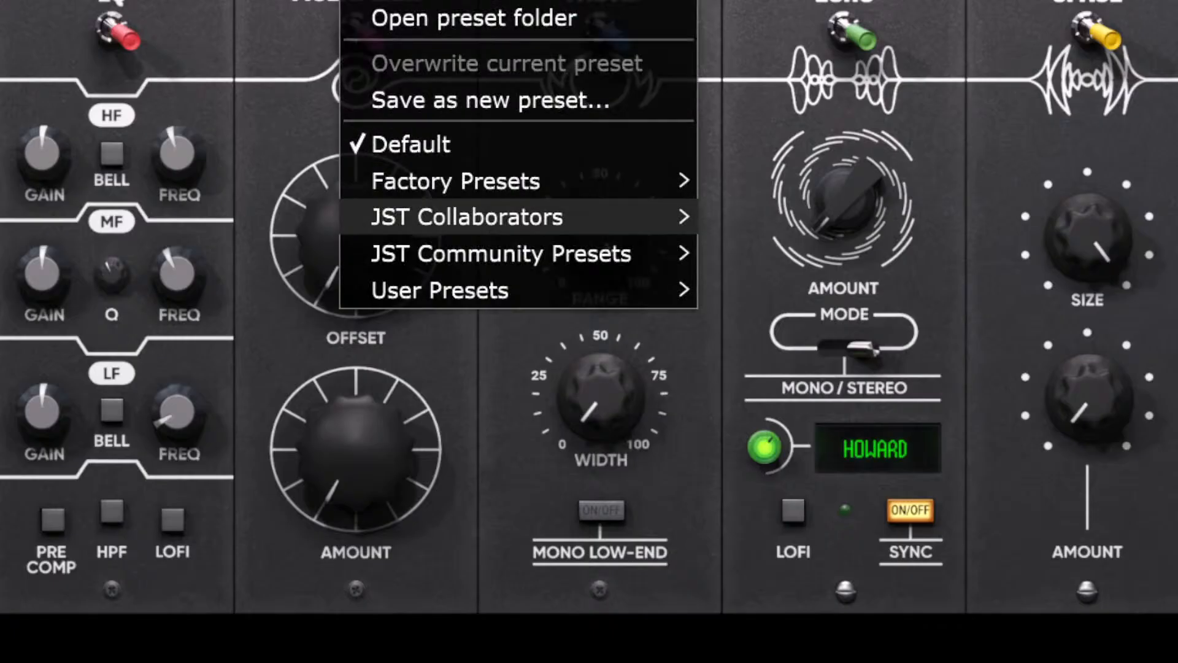
mouse_move(521, 217)
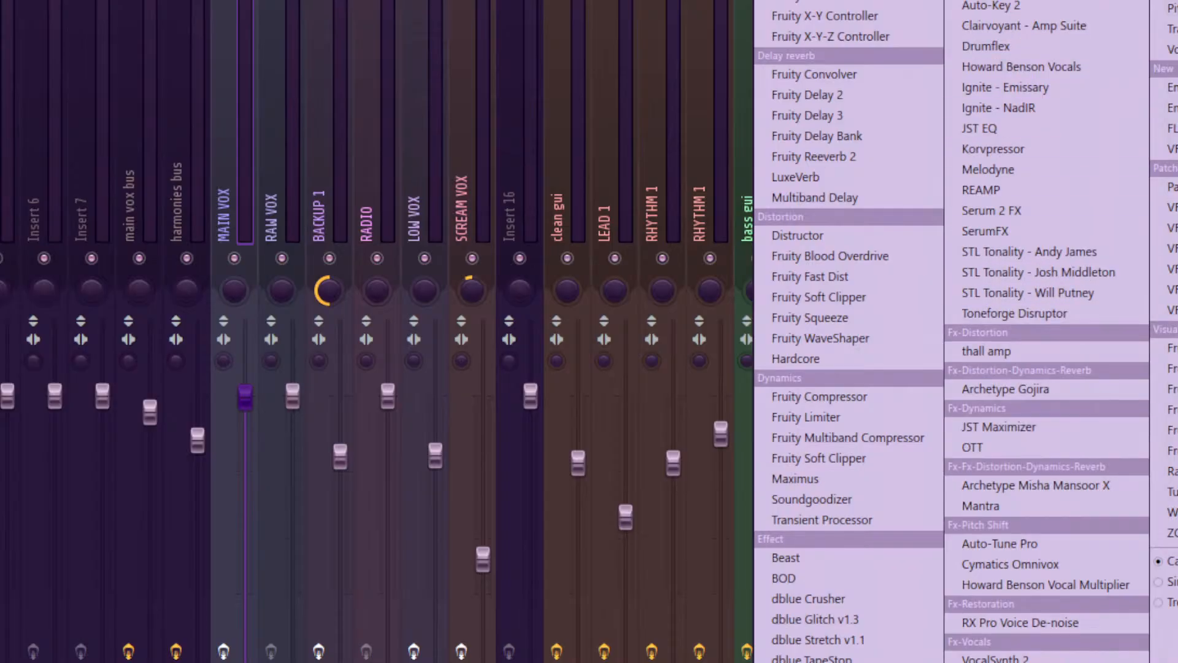
left_click(991, 1)
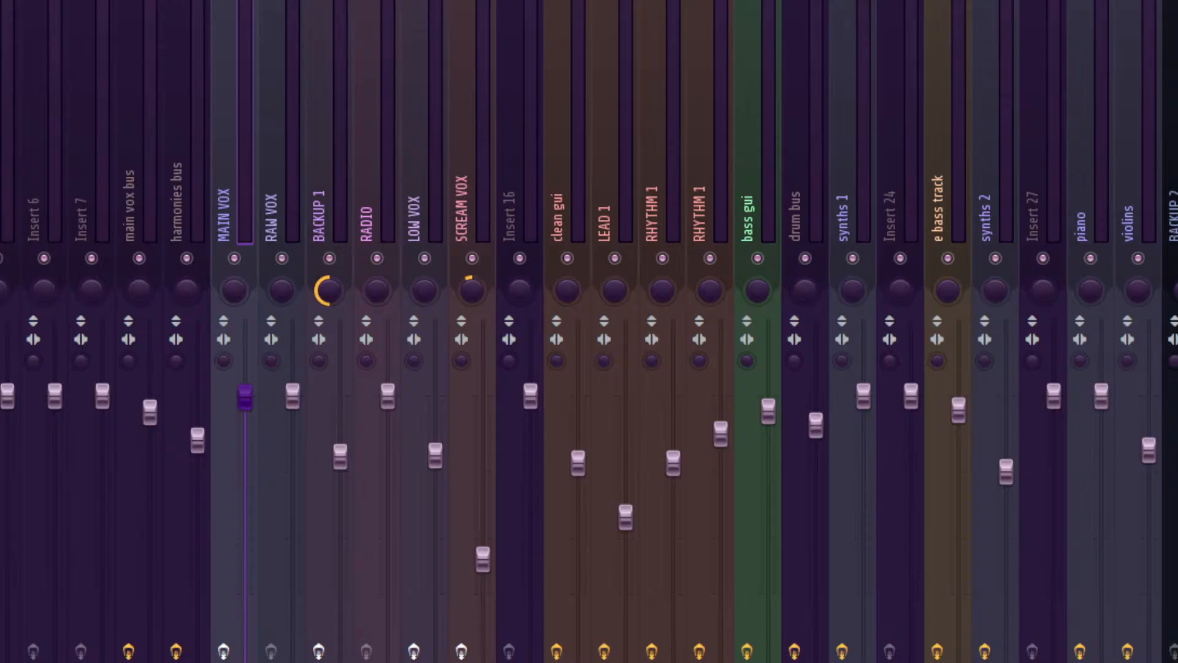
Step: Lower the MAIN VOX mixer fader and play the start of the chorus to check the vocal level
left_click_drag(244, 396, 244, 457)
key("space")
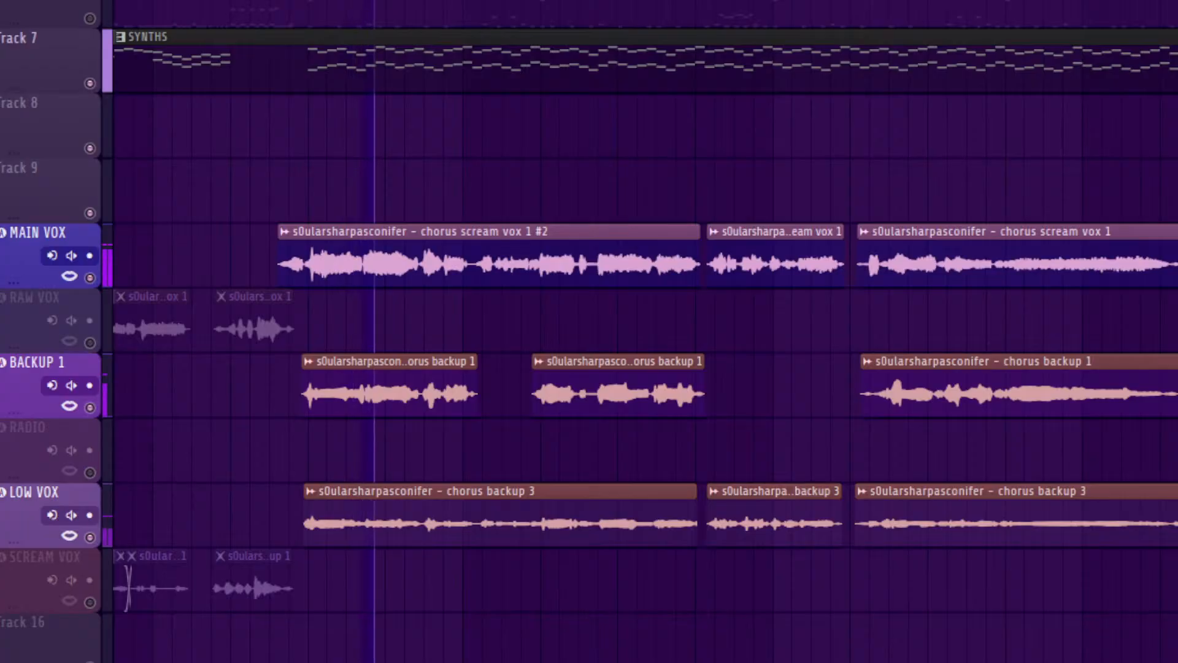
key("space")
scroll(644, 331, "up", 4)
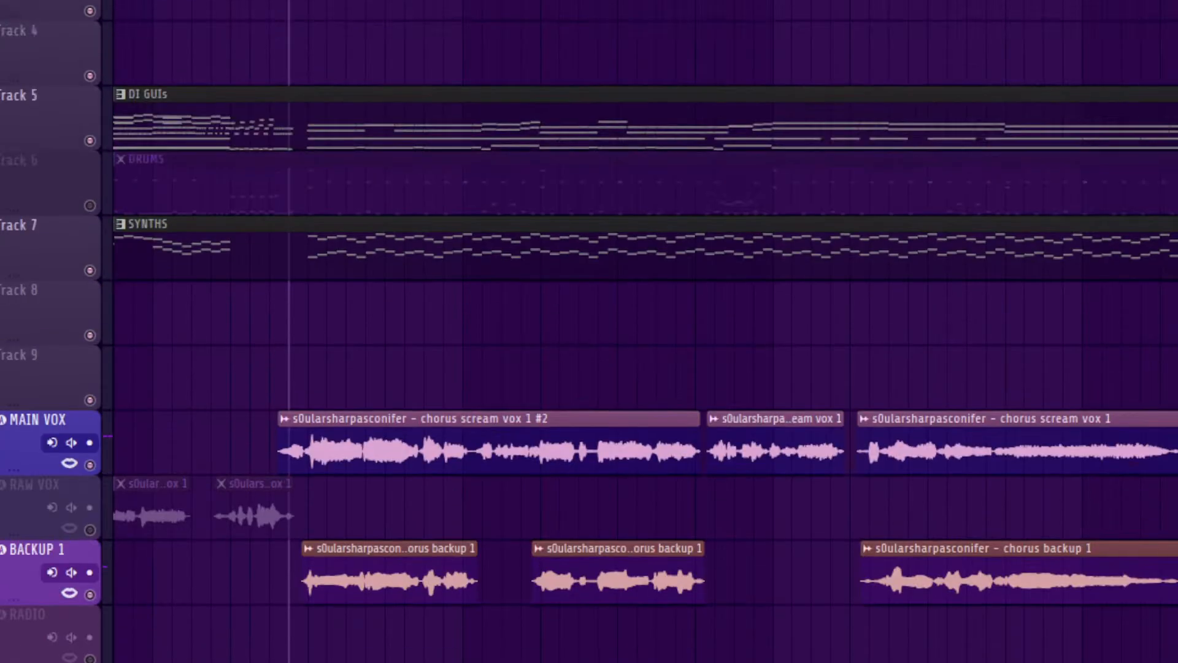
scroll(644, 331, "down", 2)
scroll(644, 331, "up", 1)
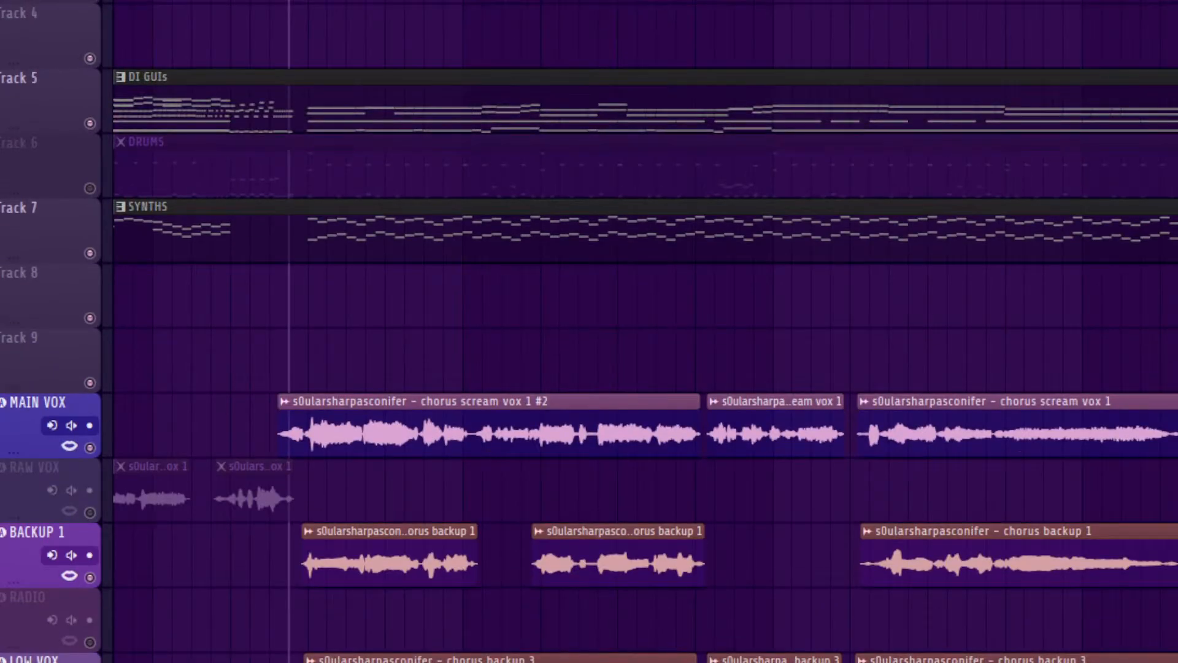
scroll(644, 331, "down", 2)
Step: Compare the vocal buses in the mixer and examine the modules of the vocal plugin using the DayseeKing Vox preset
key("F9")
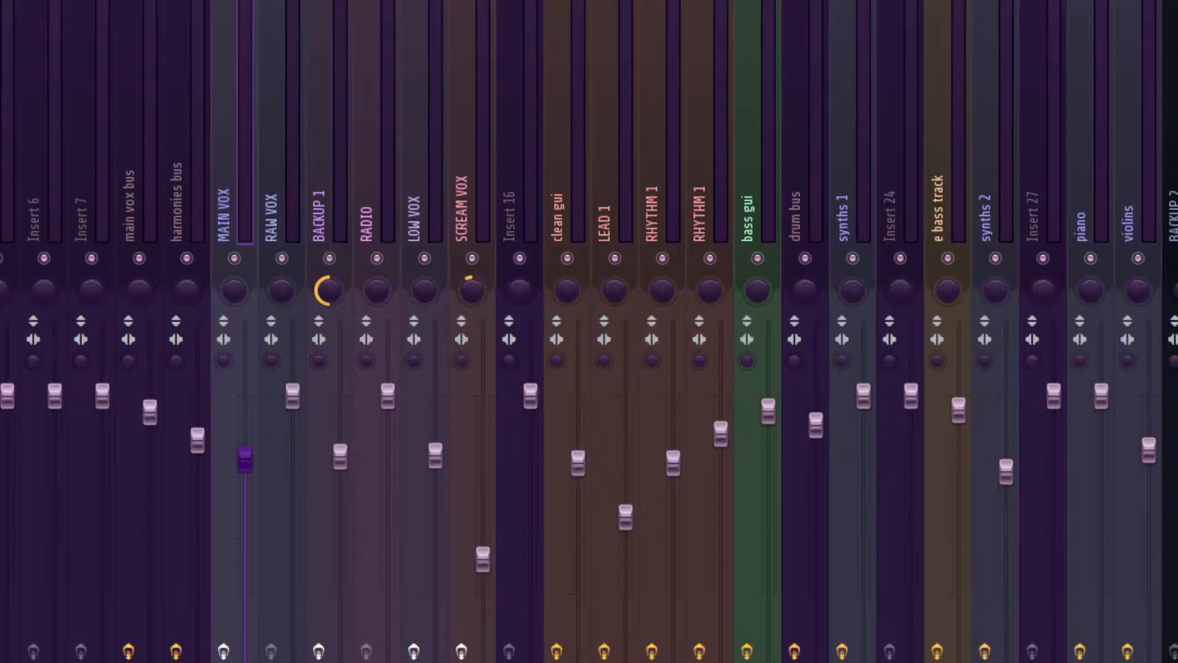
left_click(176, 203)
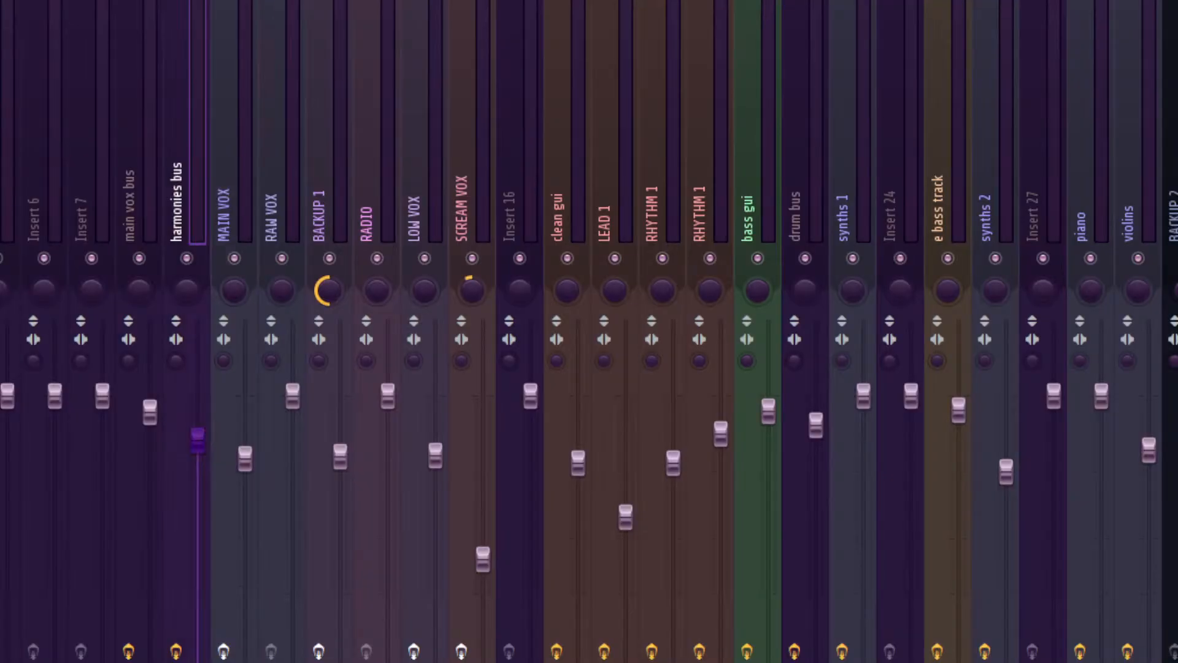
left_click(129, 206)
left_click(177, 202)
left_click(129, 206)
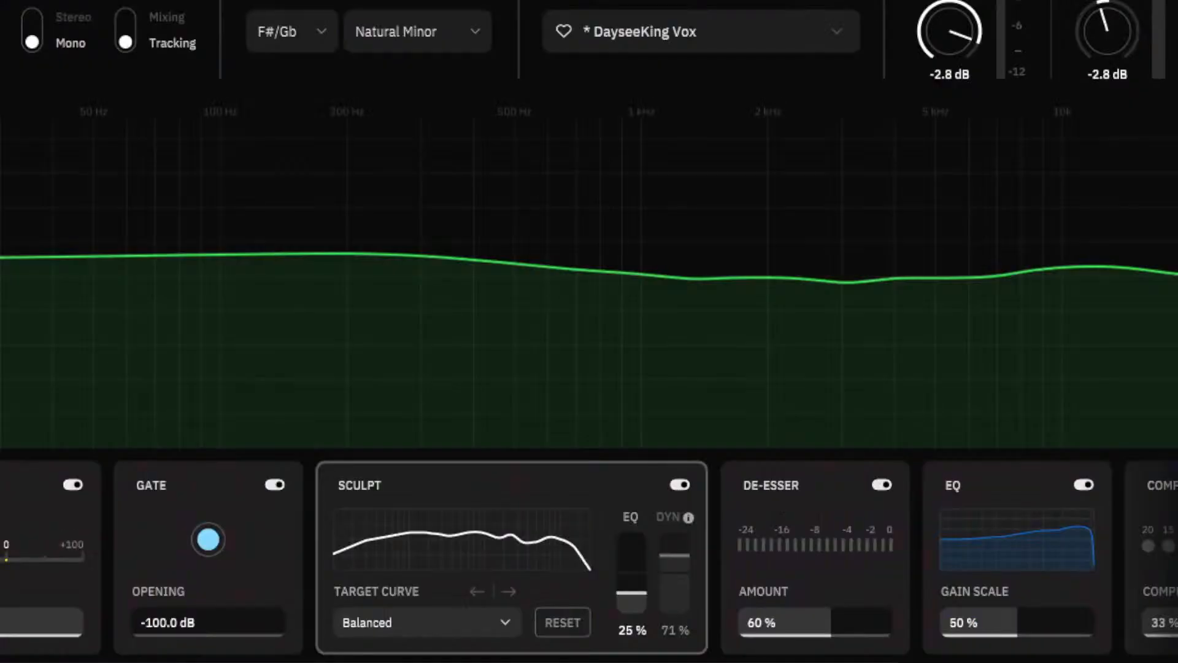
scroll(589, 557, "right", 5)
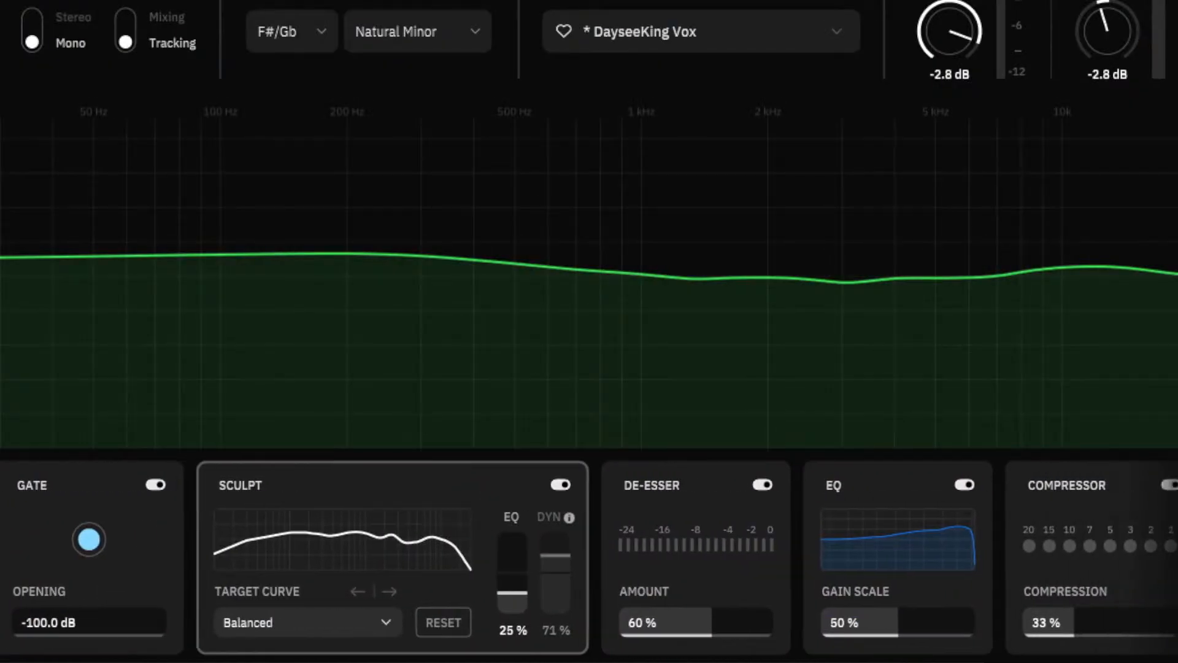
scroll(589, 557, "left", 5)
left_click(46, 617)
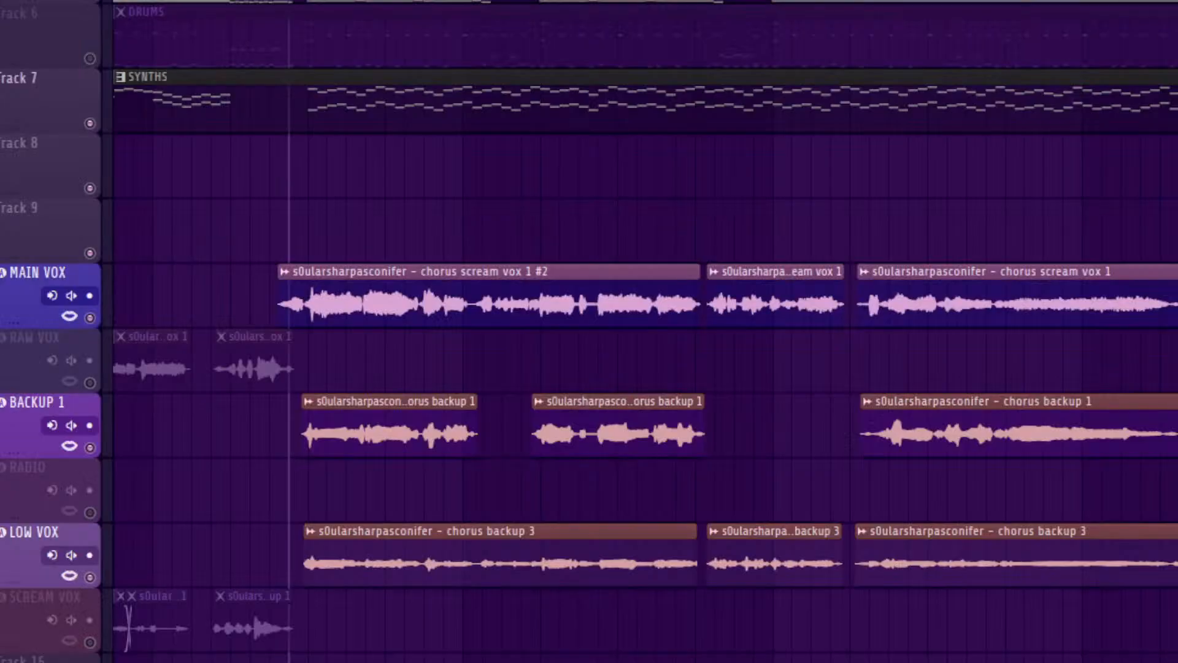
Step: Inspect the audio clip settings of chorus scream vox 1 #2 and chorus backup 1, closing each window
double_click(489, 297)
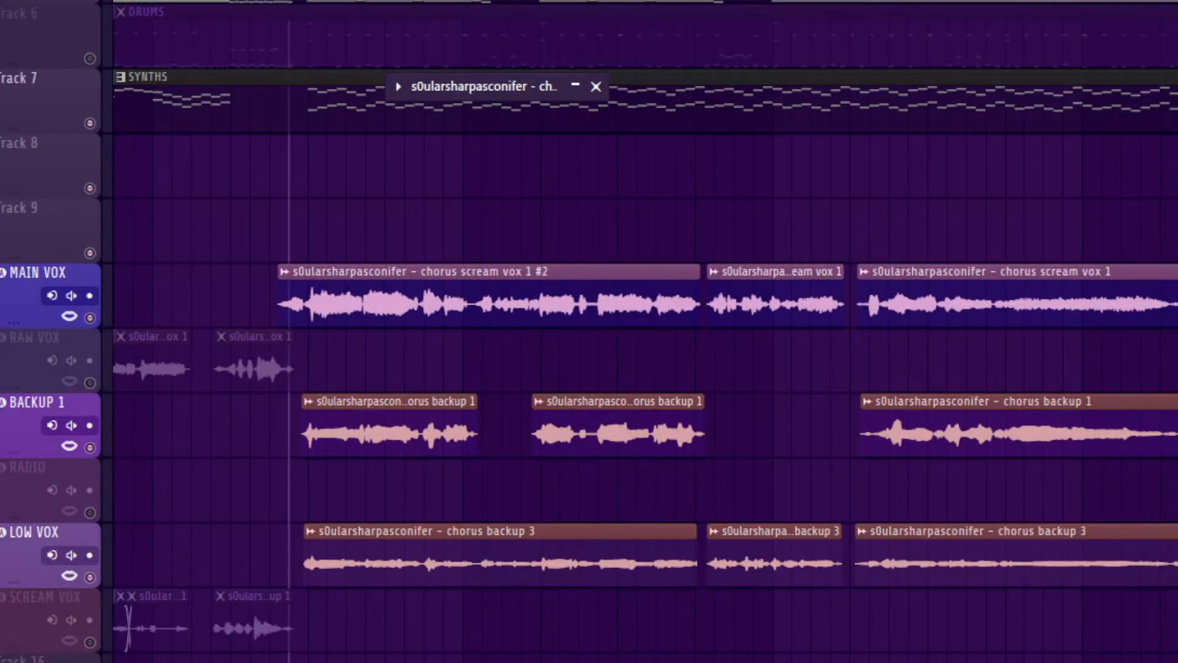
left_click(574, 86)
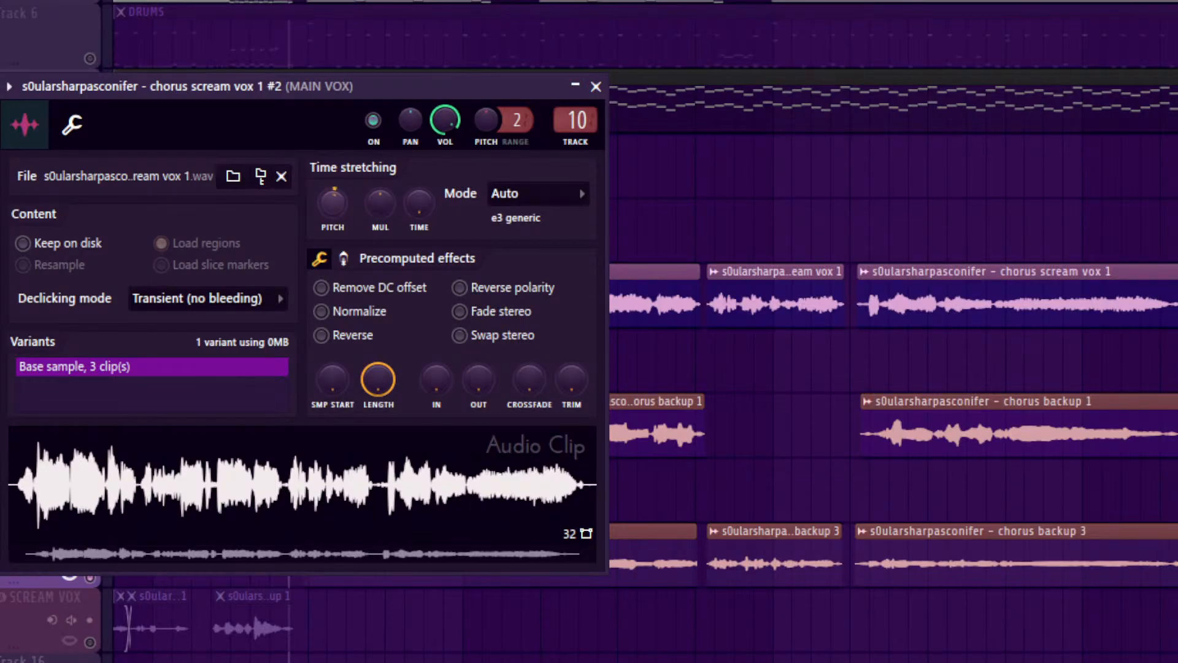
left_click(595, 87)
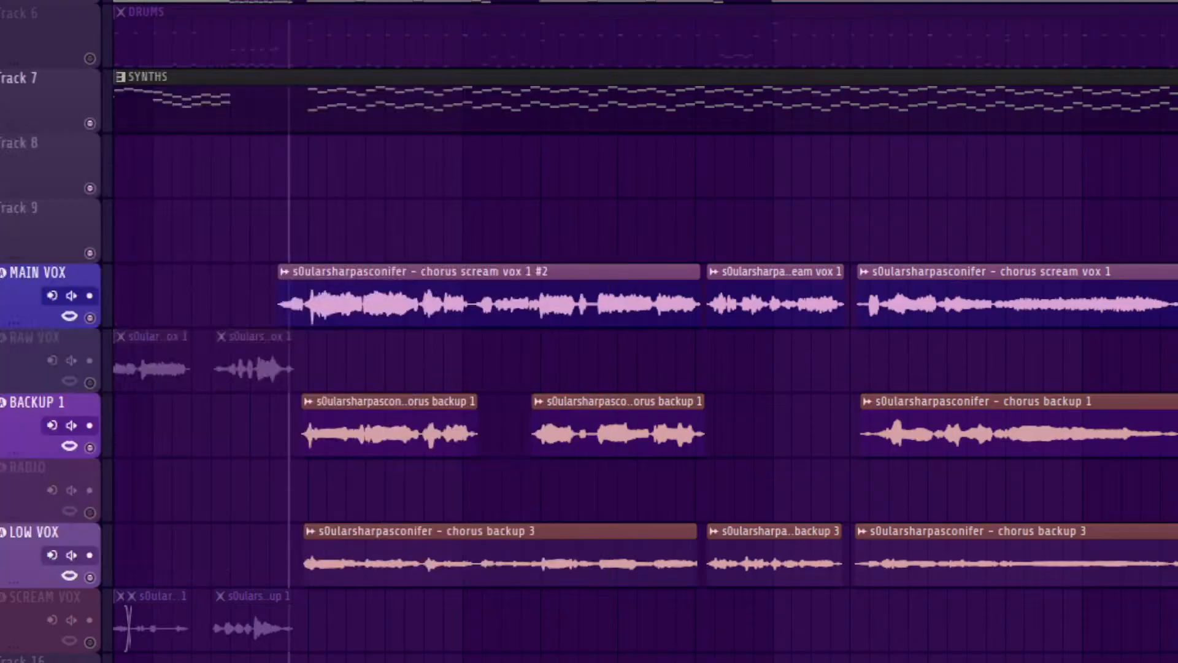
double_click(399, 423)
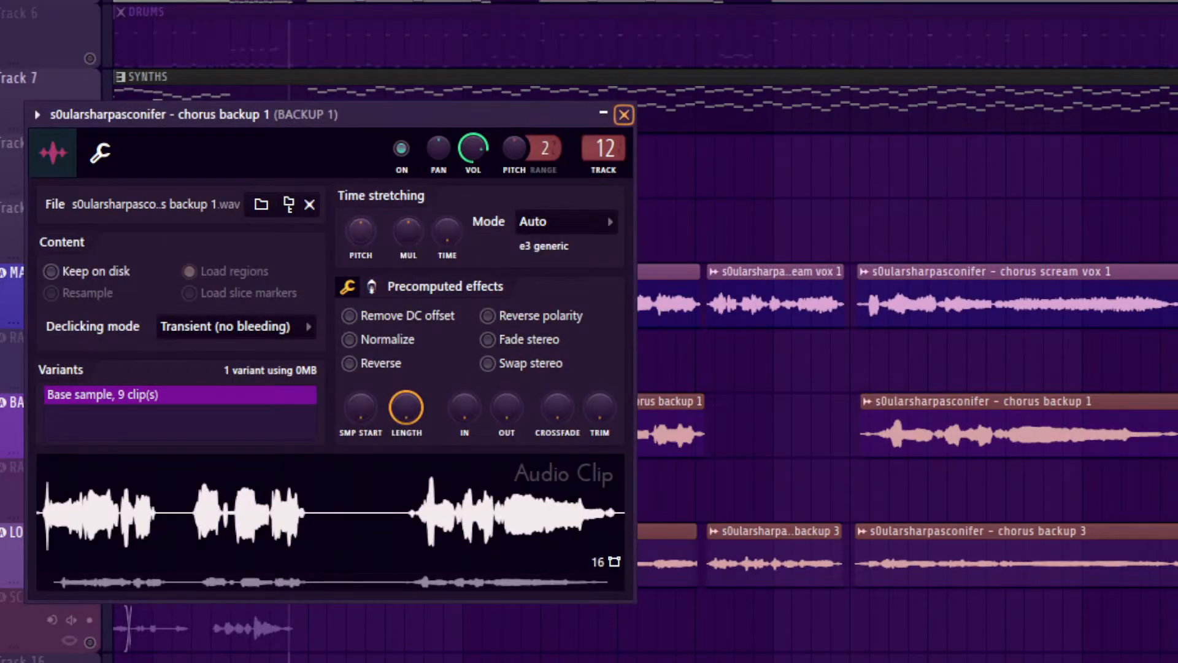
left_click(624, 114)
Step: Inspect the audio clip settings of chorus backup 3 on LOW VOX and the time-stretching pitch of chorus backup 2
scroll(589, 332, "down", 3)
double_click(399, 424)
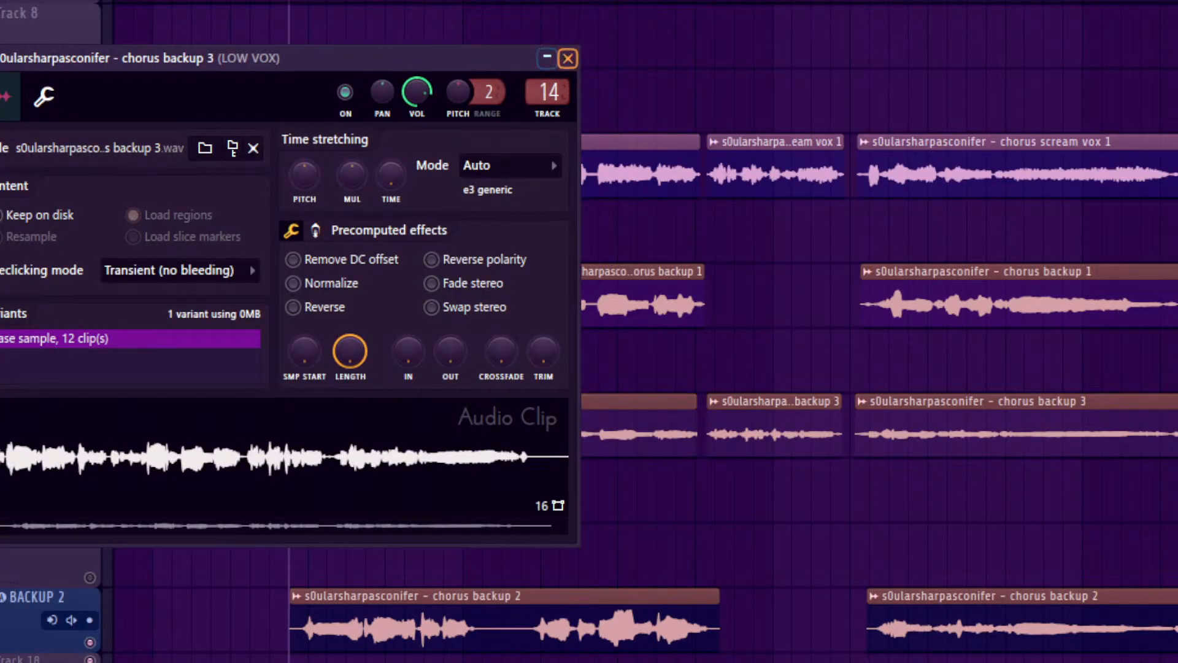
left_click(568, 59)
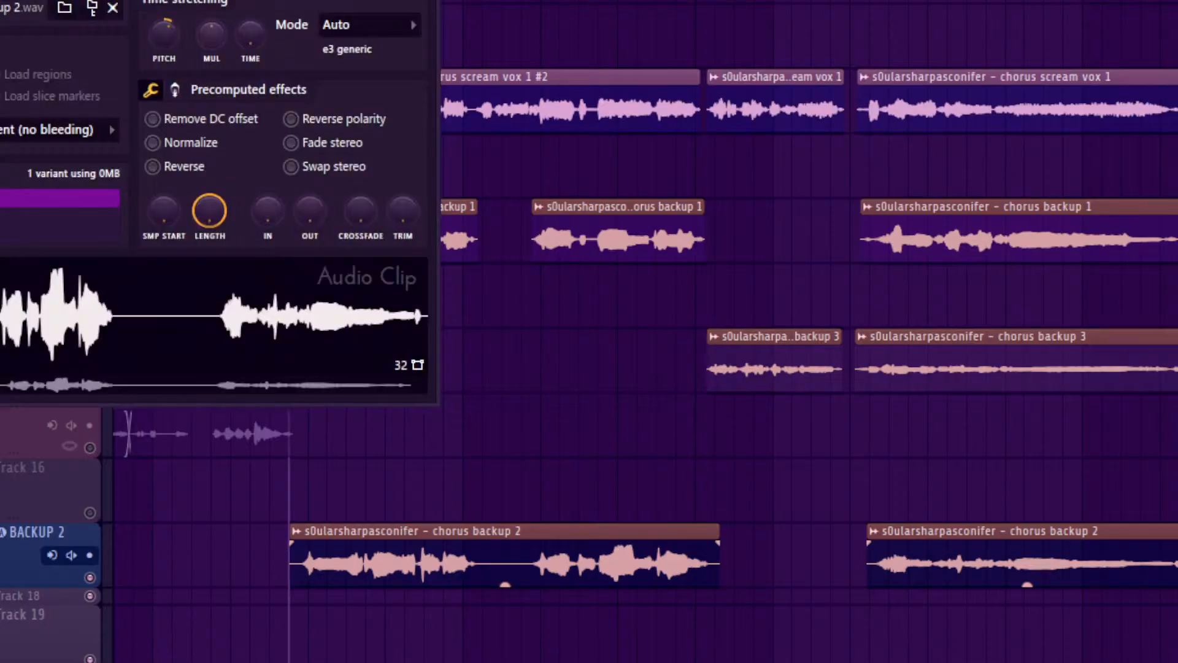
left_click_drag(164, 35, 164, 44)
key("Escape")
Step: Select the short high notes in both dense sections of the piano roll, leaving out the long low notes
scroll(368, 423, "up", 5)
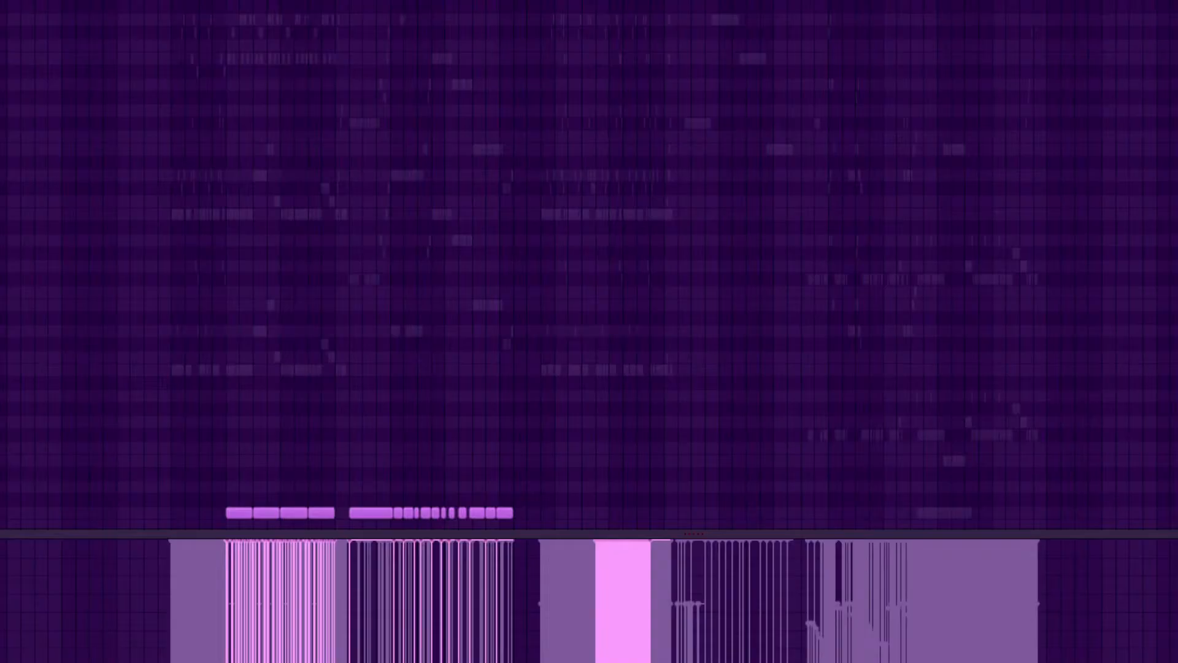
scroll(589, 264, "up", 10)
scroll(589, 264, "down", 3)
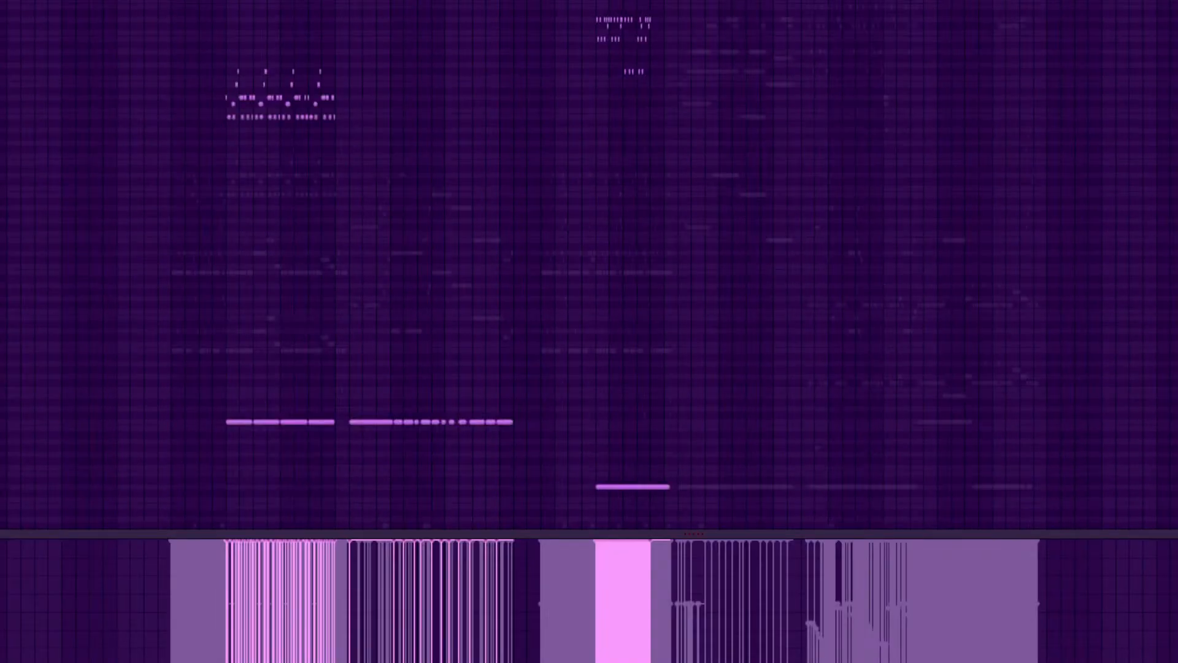
scroll(589, 264, "up", 4)
left_click_drag(174, 2, 1177, 338)
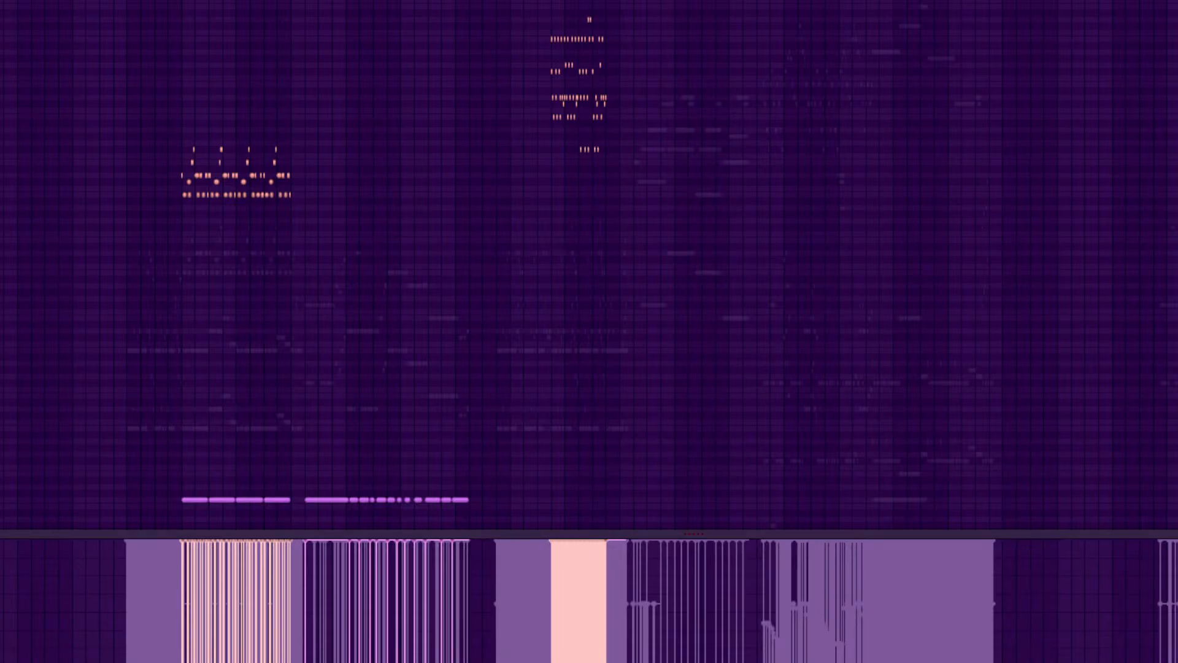
Step: Transpose the selected high notes and the ODIN LEAD #2 notes down two semitones
key("Down")
key("Down")
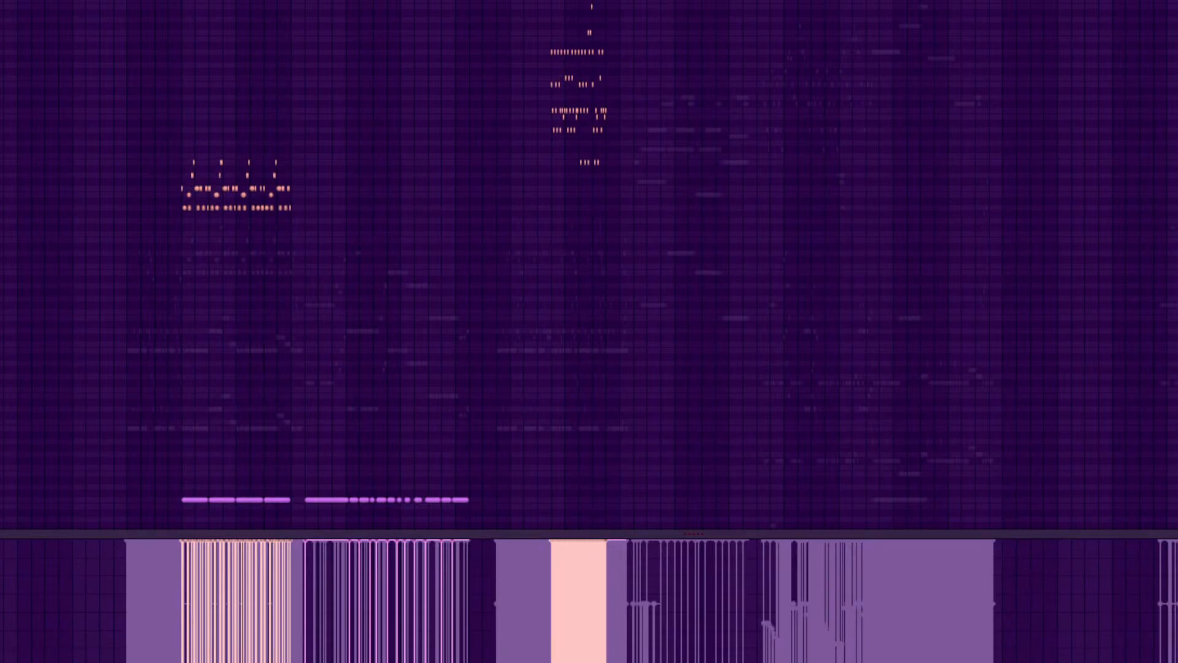
left_click(290, 2)
left_click(368, 321)
left_click_drag(578, 1, 1077, 348)
key("Down")
key("Down")
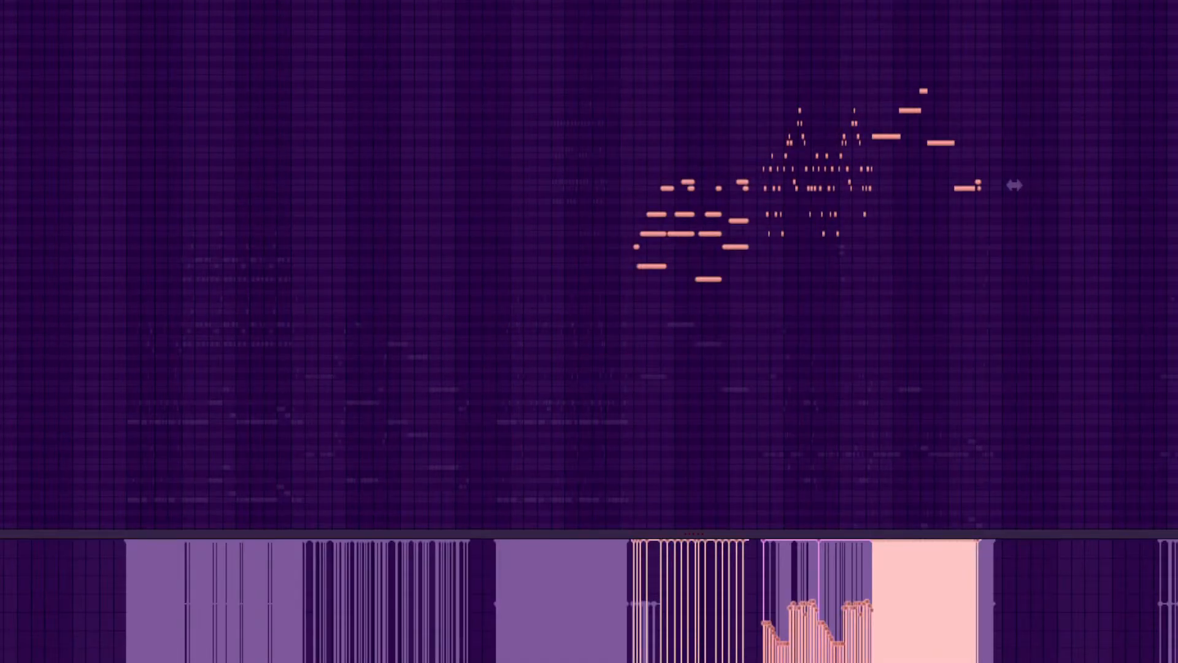
Step: Select the gui 1 notes, leaving out the low notes at the bottom, and transpose them down two semitones
left_click(289, 2)
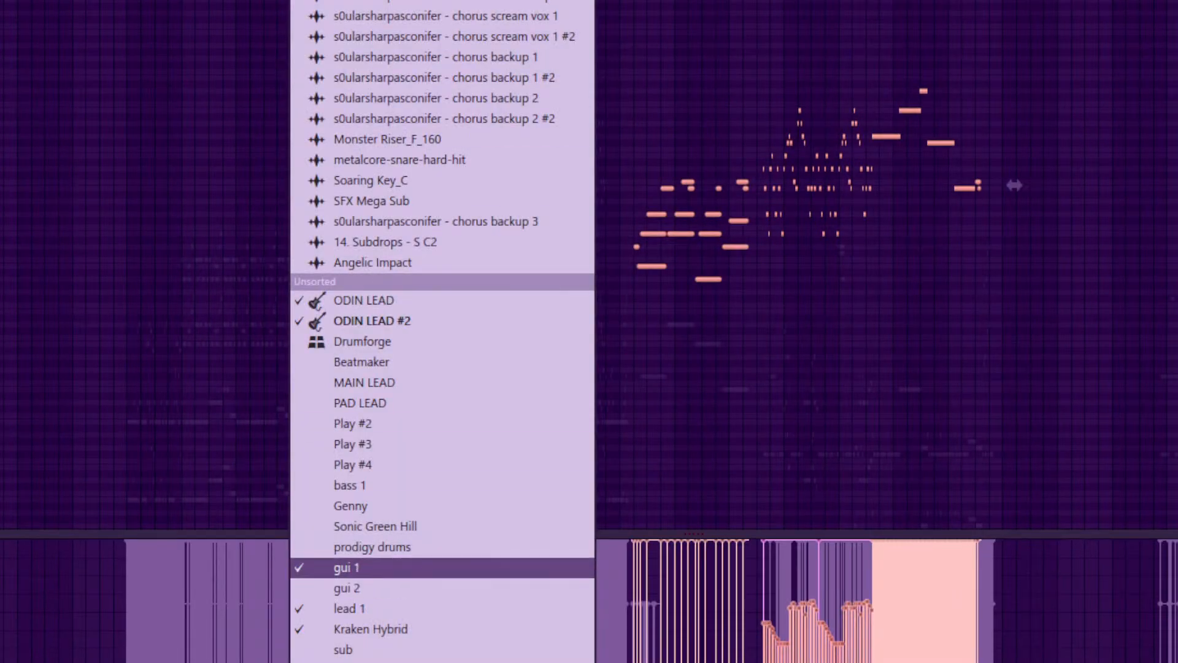
left_click(343, 567)
scroll(589, 263, "down", 4)
left_click_drag(36, 23, 1177, 347)
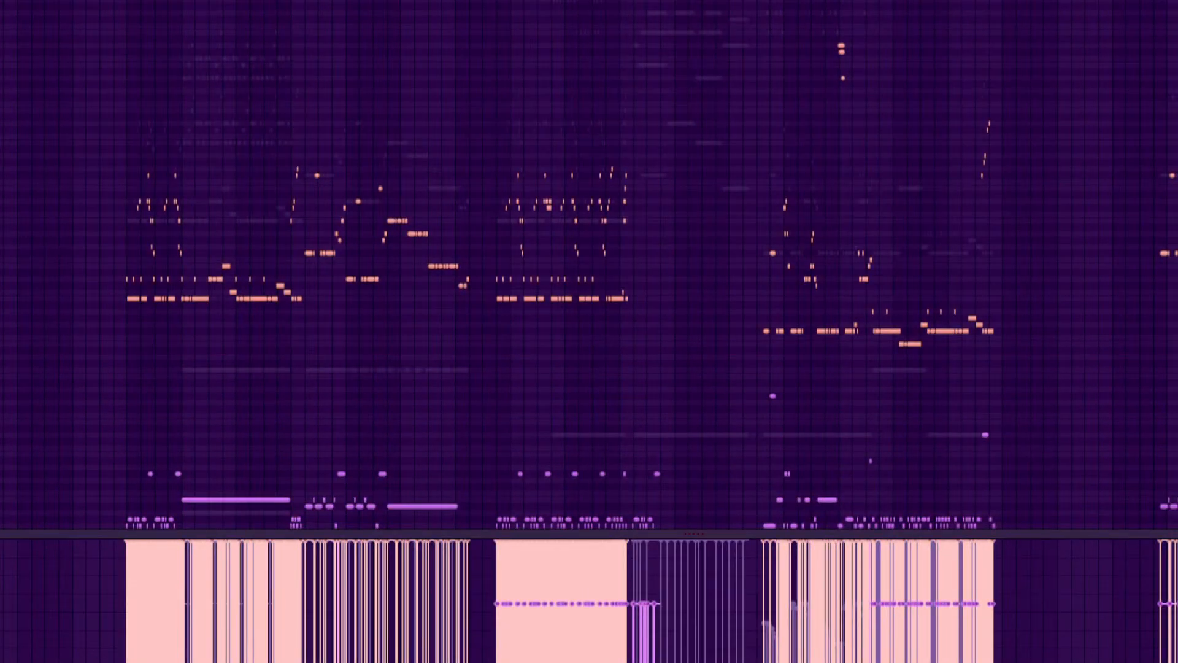
key("Down")
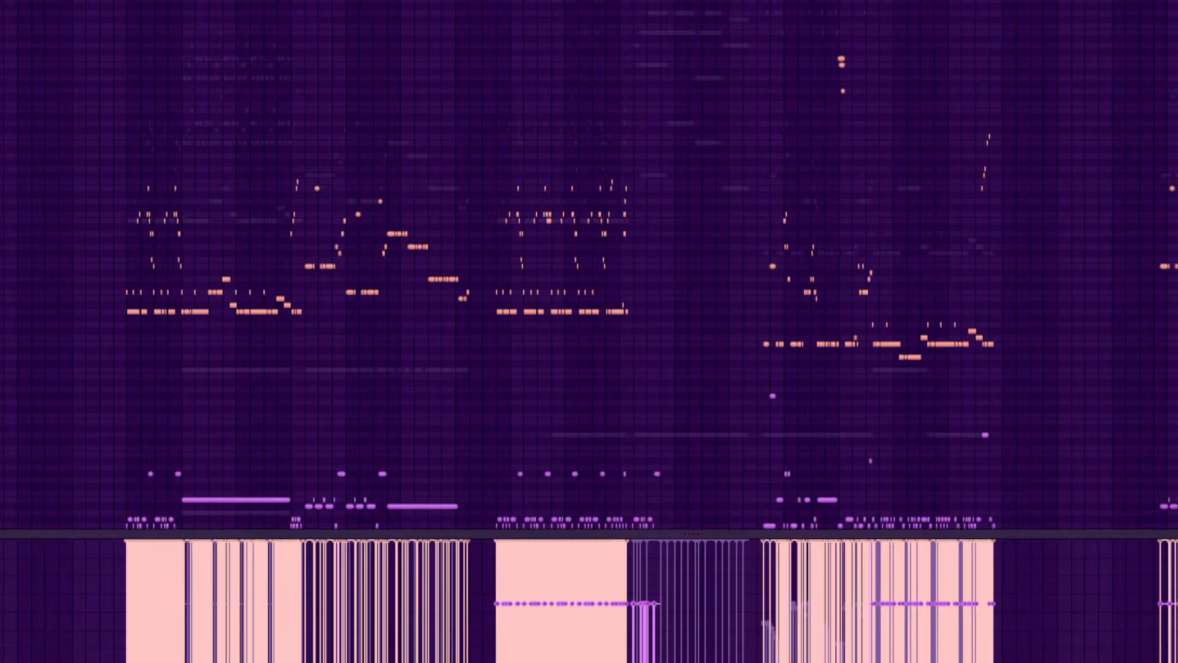
Step: Transpose the short high lead 1 notes down two semitones, leaving out the long low note
left_click(307, 0)
left_click(368, 609)
left_click_drag(137, 49, 323, 133)
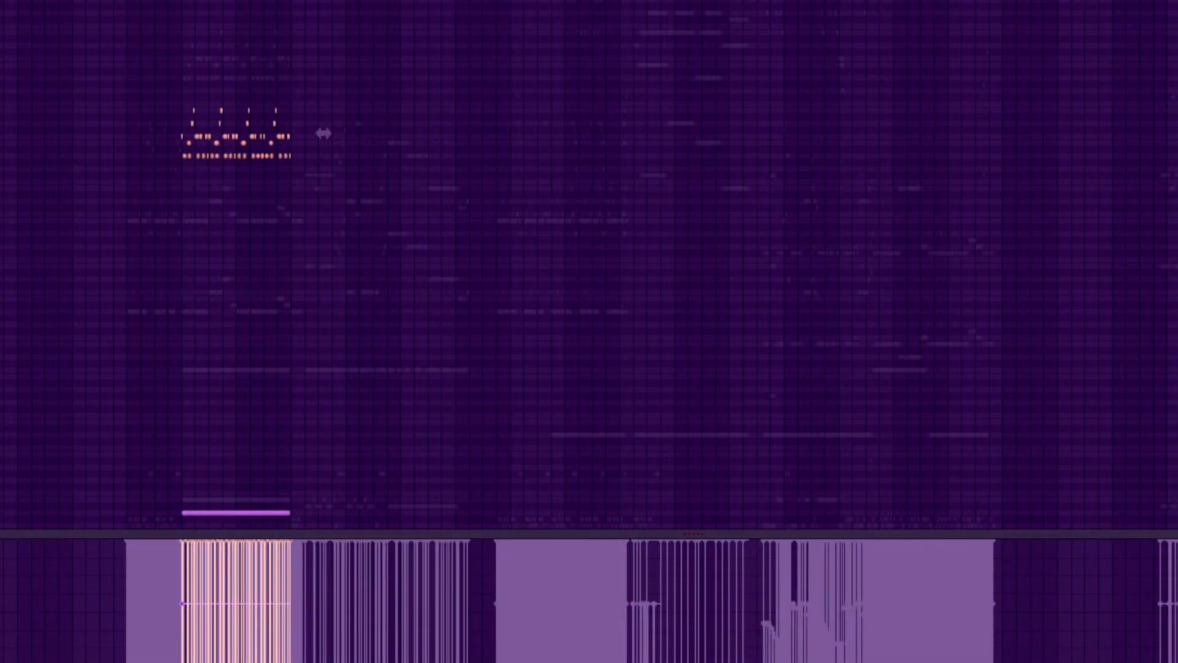
Step: Select the Kraken Hybrid notes across the guitar pattern and transpose them down two semitones
left_click(316, 0)
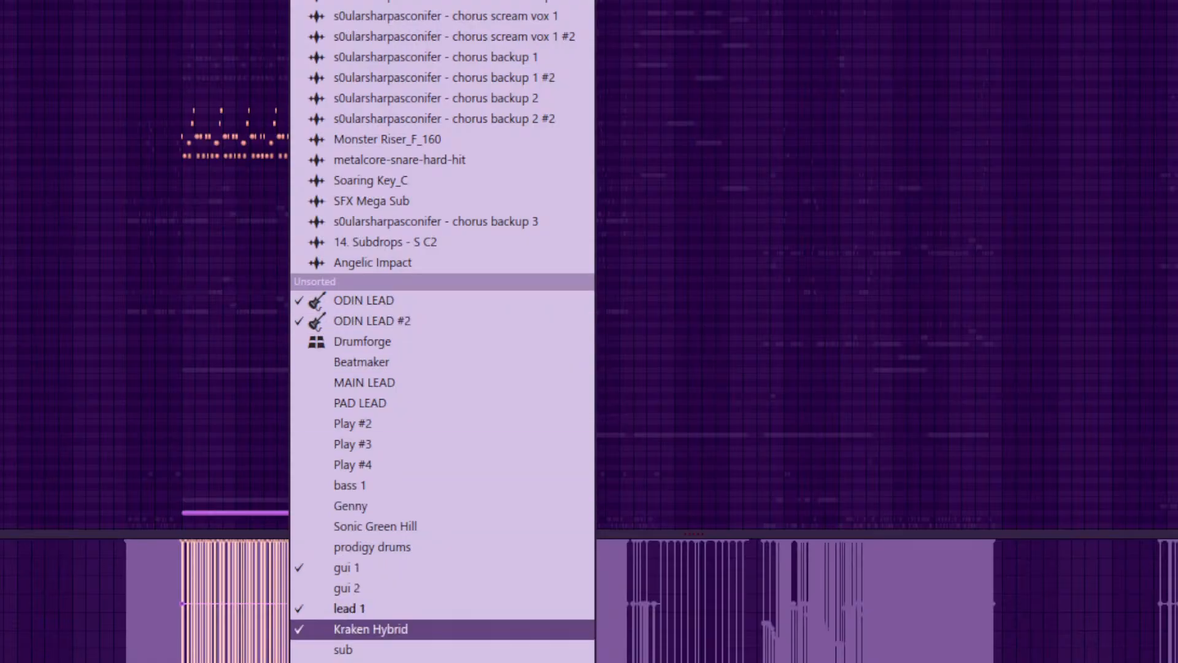
left_click(371, 629)
key("ctrl+a")
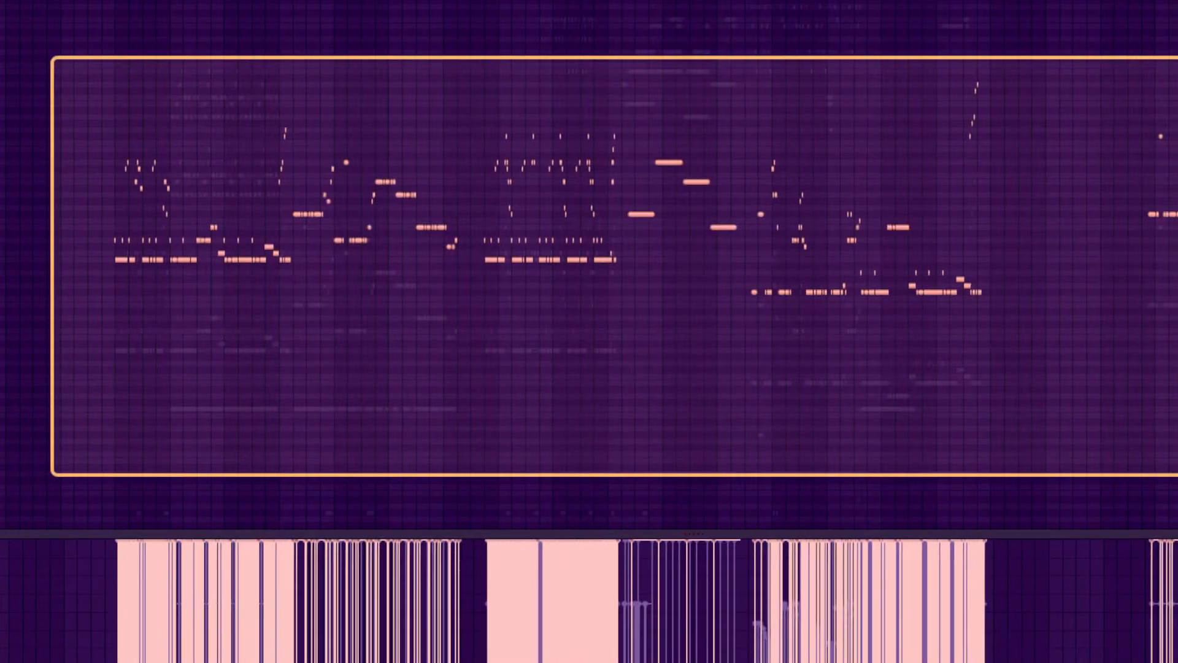
key("Down")
key("Down")
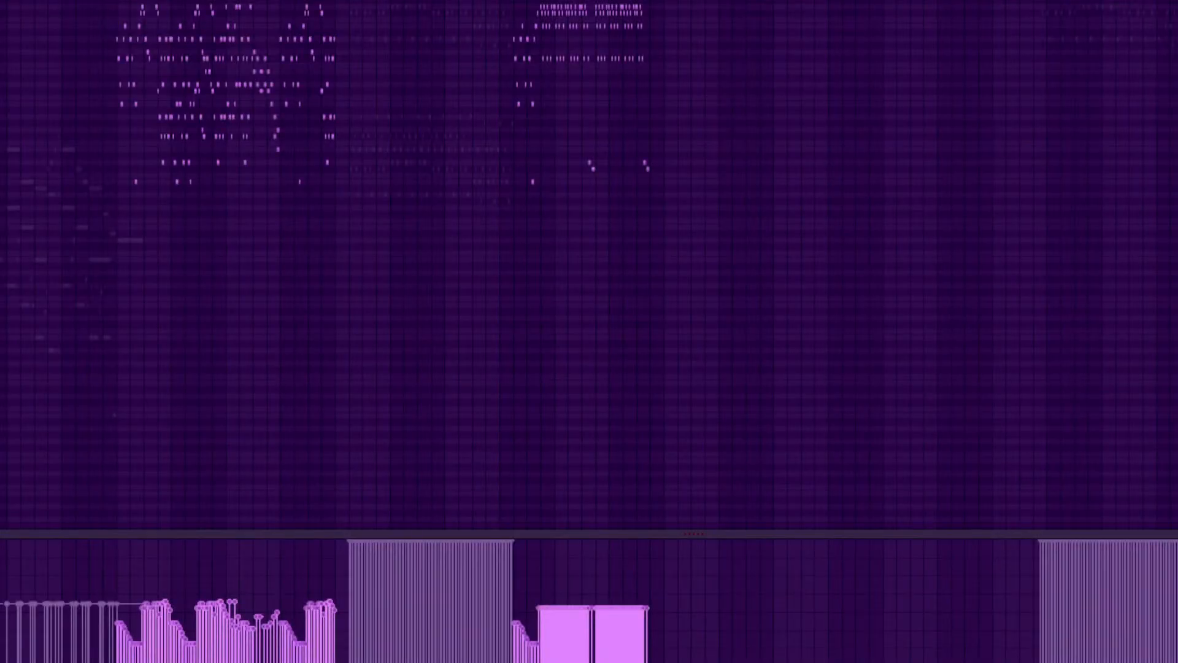
Step: Transpose all MAIN LEAD and PAD LEAD notes in the synth pattern down two semitones
key("ctrl+a")
key("shift+Down")
key("shift+Down")
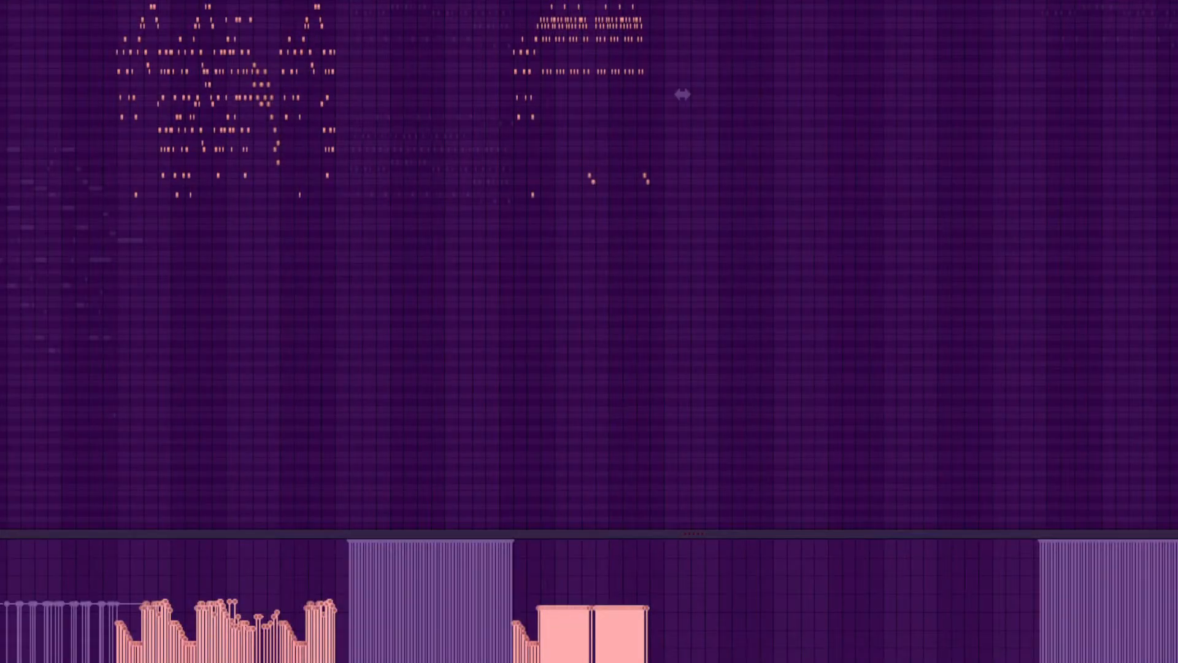
left_click(295, 2)
left_click(362, 431)
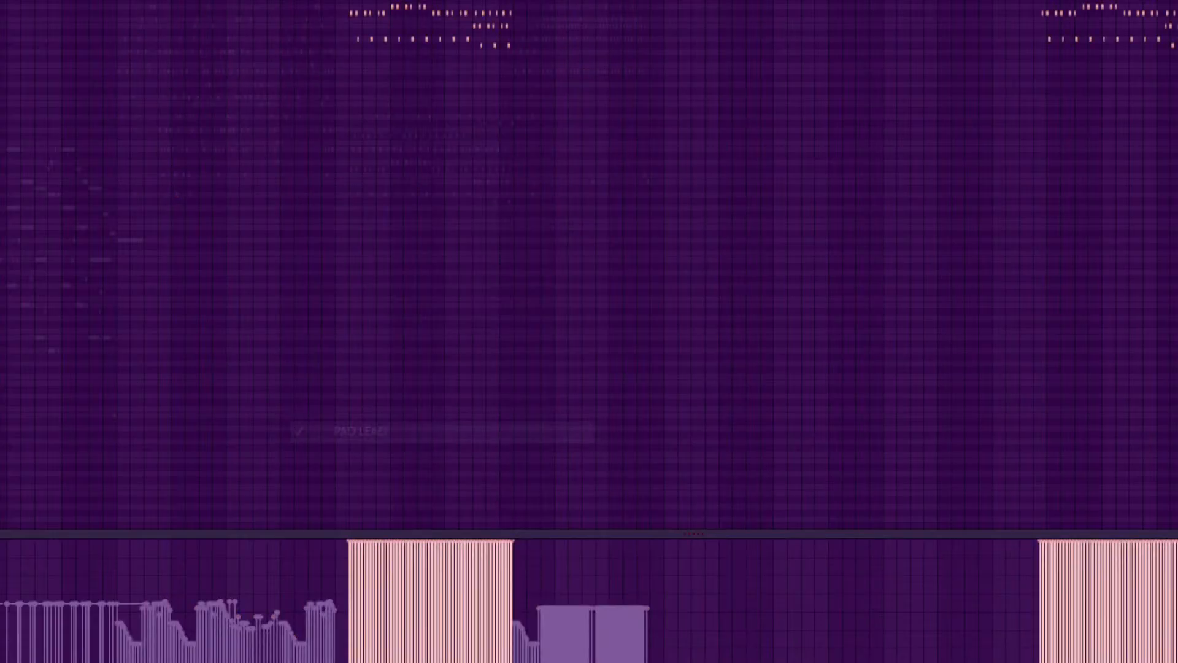
scroll(589, 264, "up", 1)
Step: Transpose the bass 1 notes and the Genny notes down two semitones
left_click(296, 2)
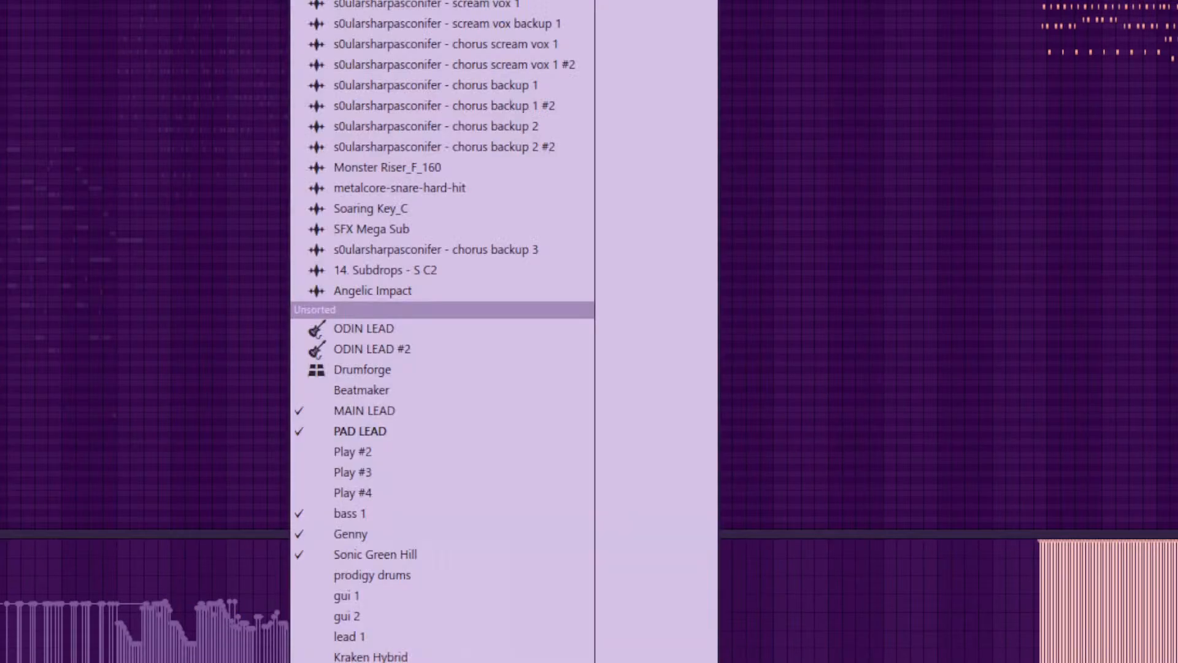
left_click(344, 513)
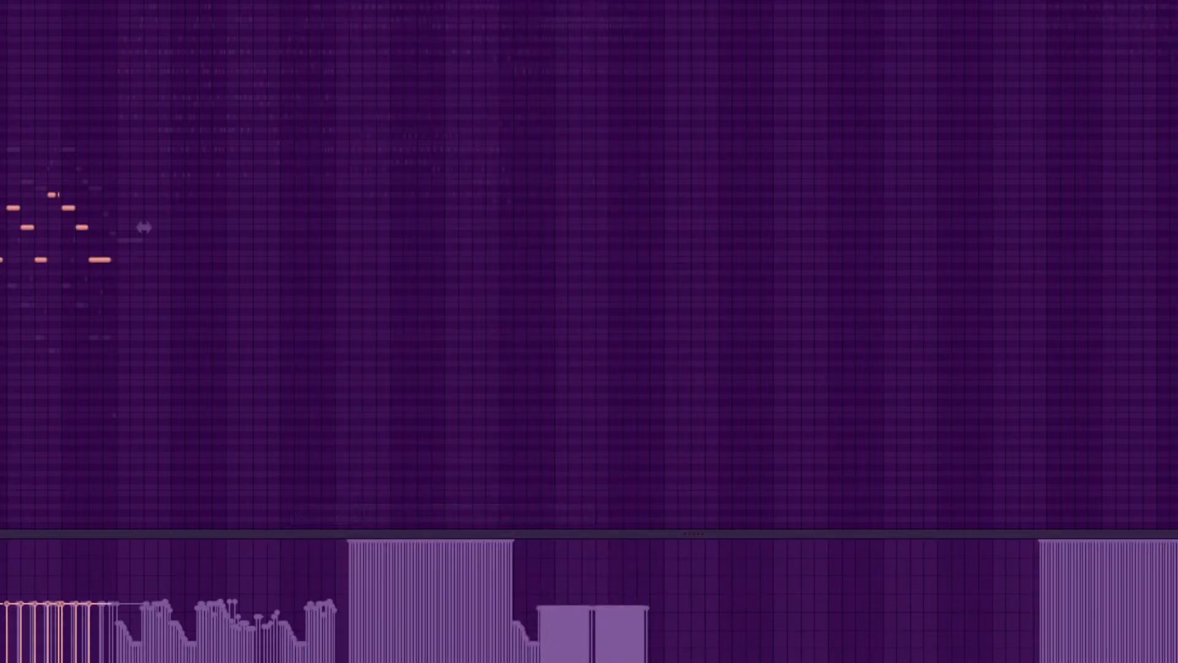
key("shift+Down")
key("shift+Down")
left_click(295, 2)
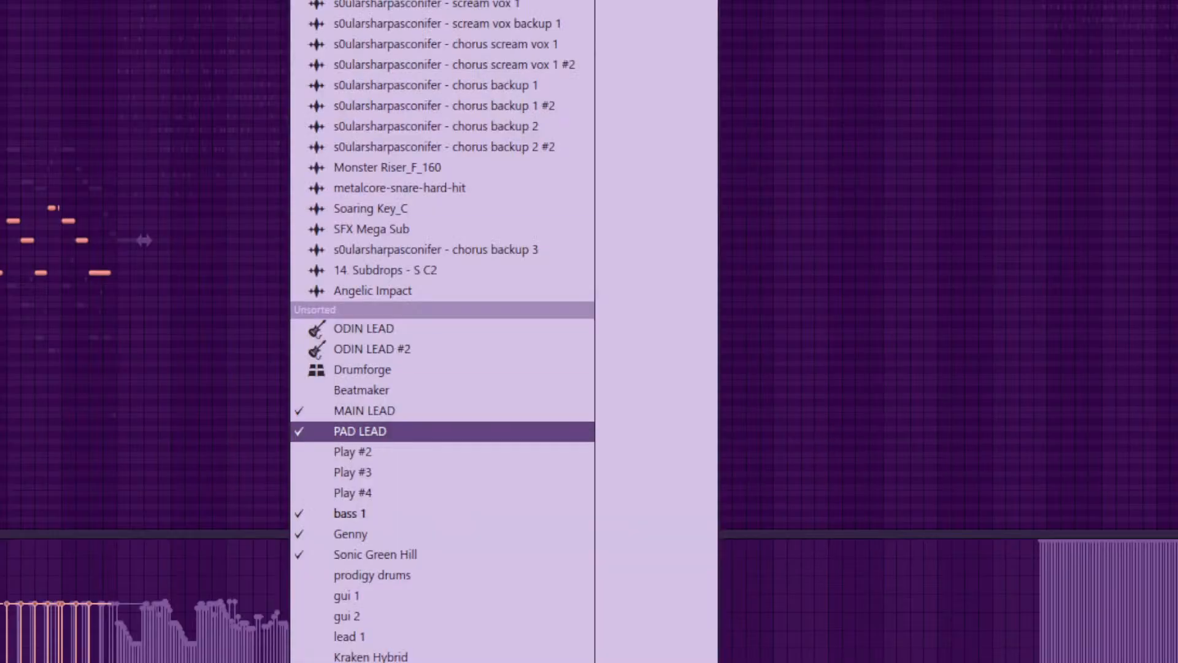
left_click(343, 534)
key("shift+Down")
key("shift+Down")
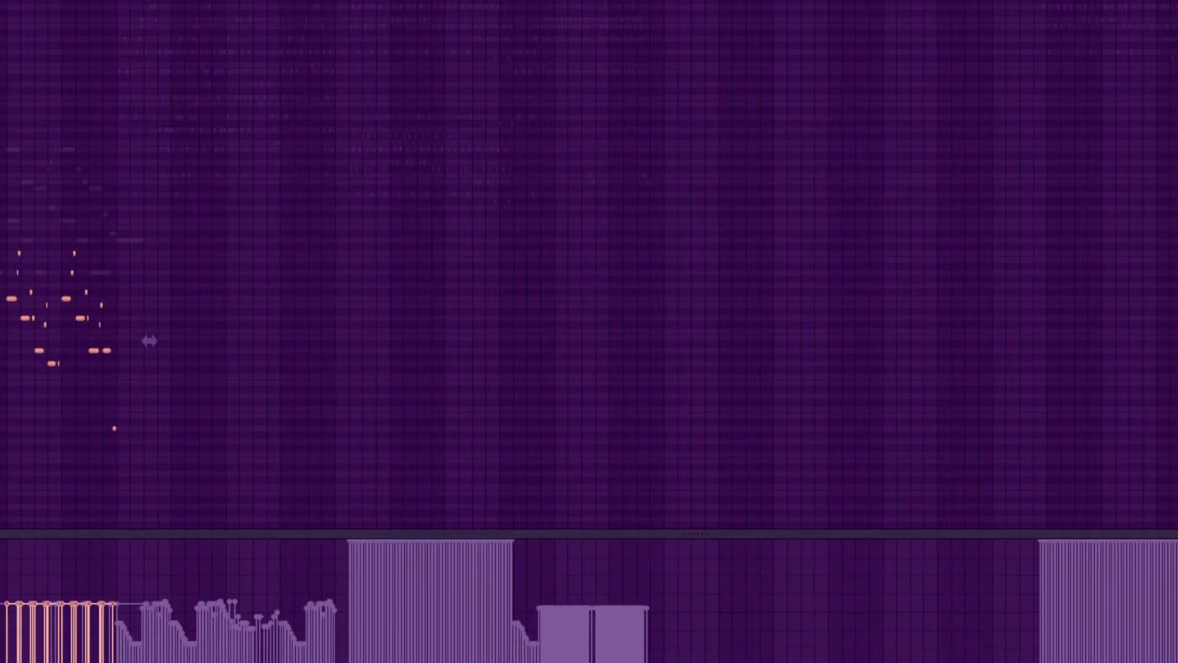
Step: Select all notes of Sonic Green Hill and transpose them down two semitones
left_click(296, 2)
key("ctrl+a")
key("shift+Down")
key("shift+Down")
Step: Check the remaining channels of the synth pattern for notes to transpose
left_click(295, 2)
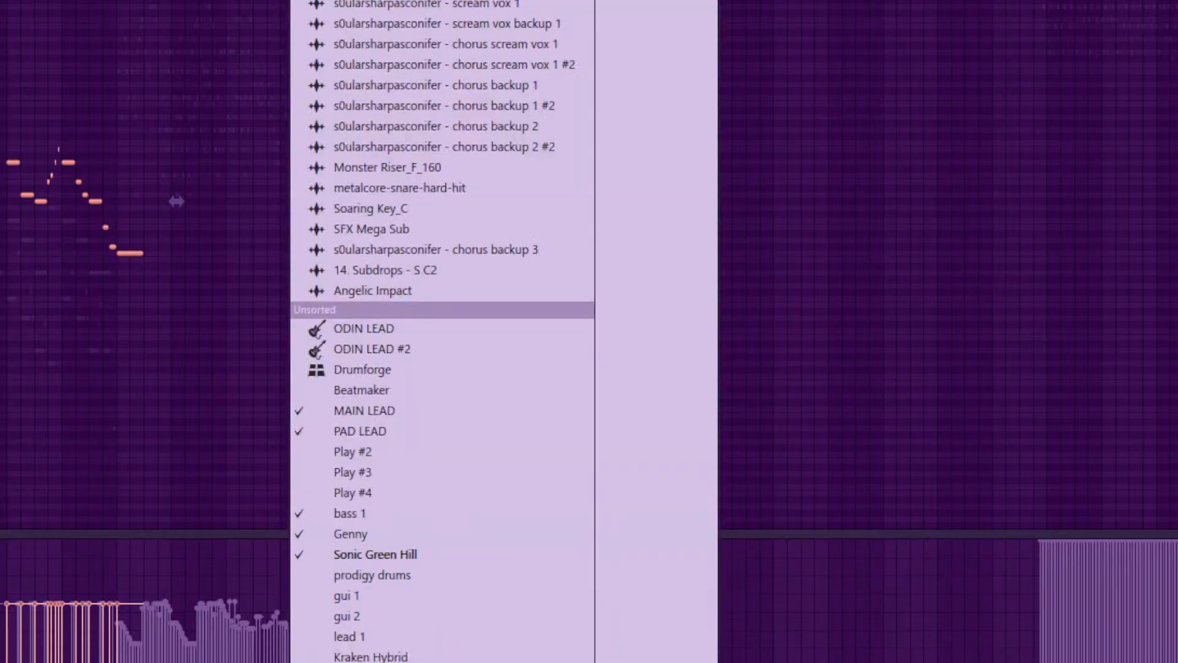
left_click(368, 657)
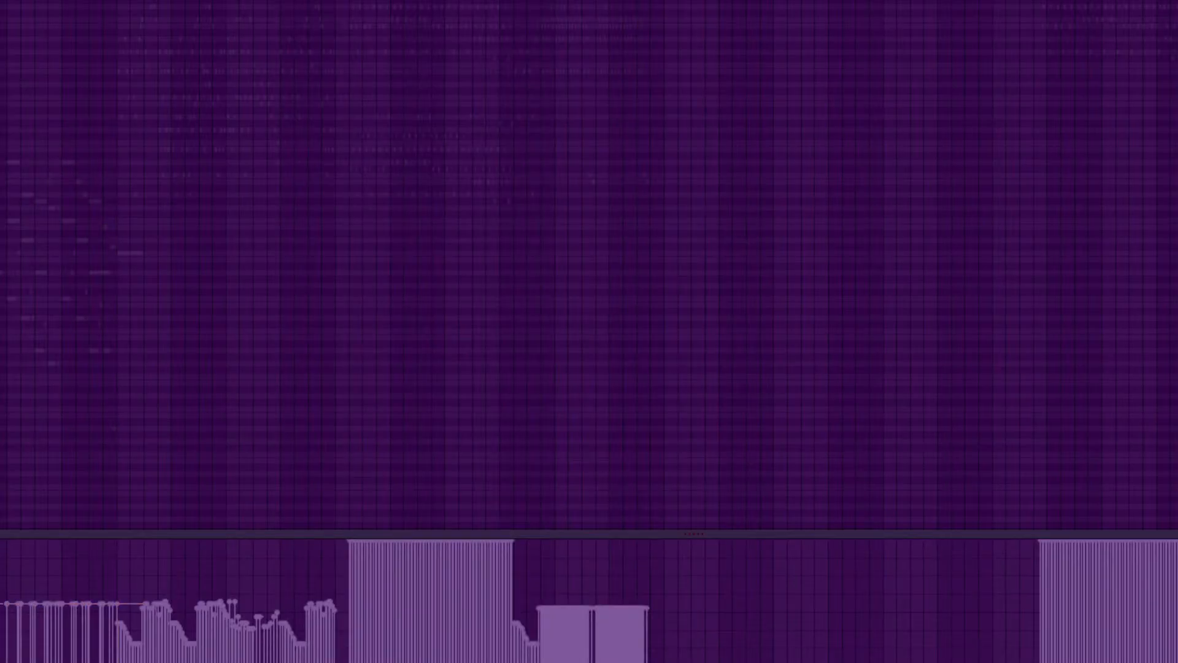
left_click(294, 2)
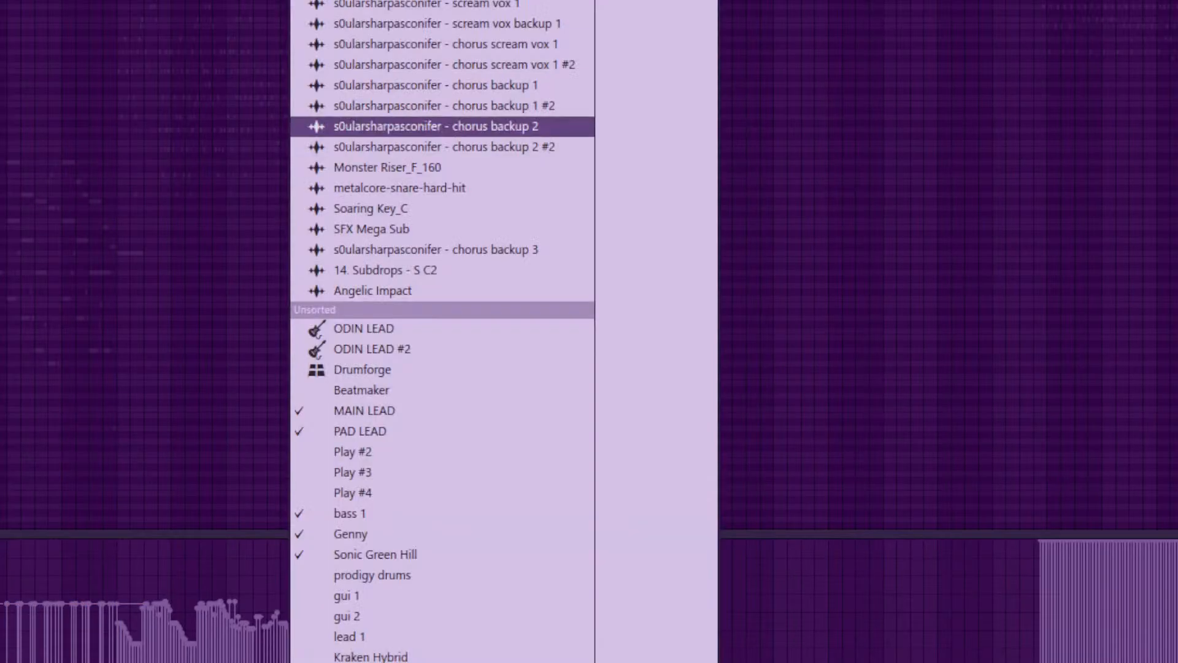
left_click(368, 657)
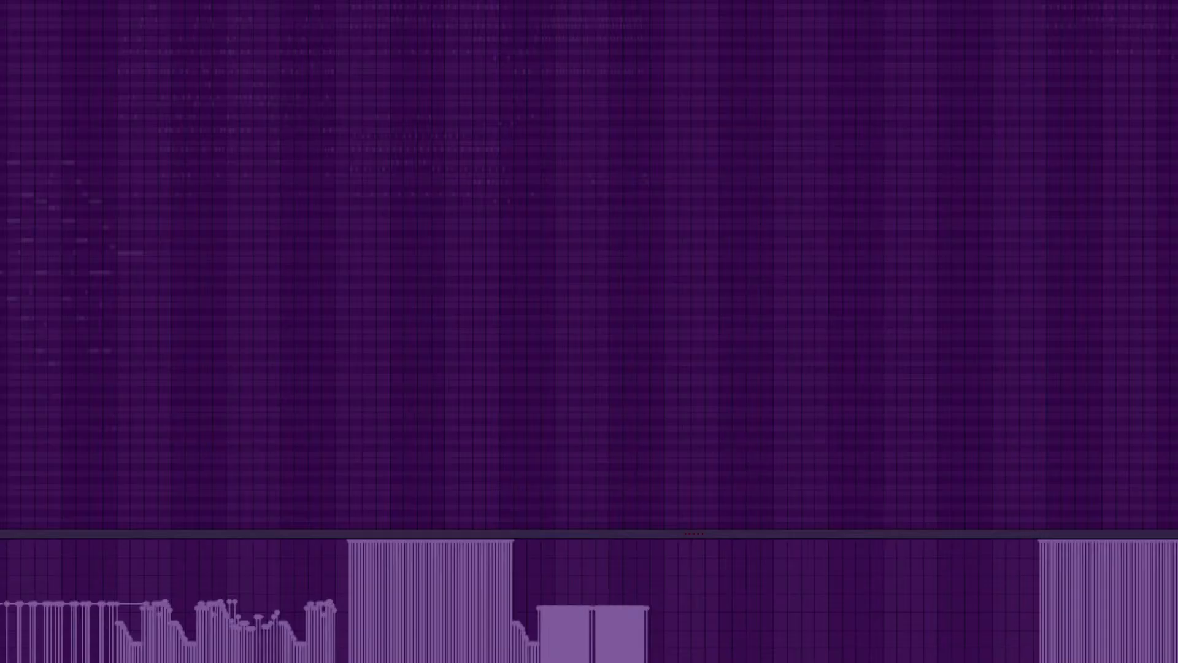
left_click(294, 2)
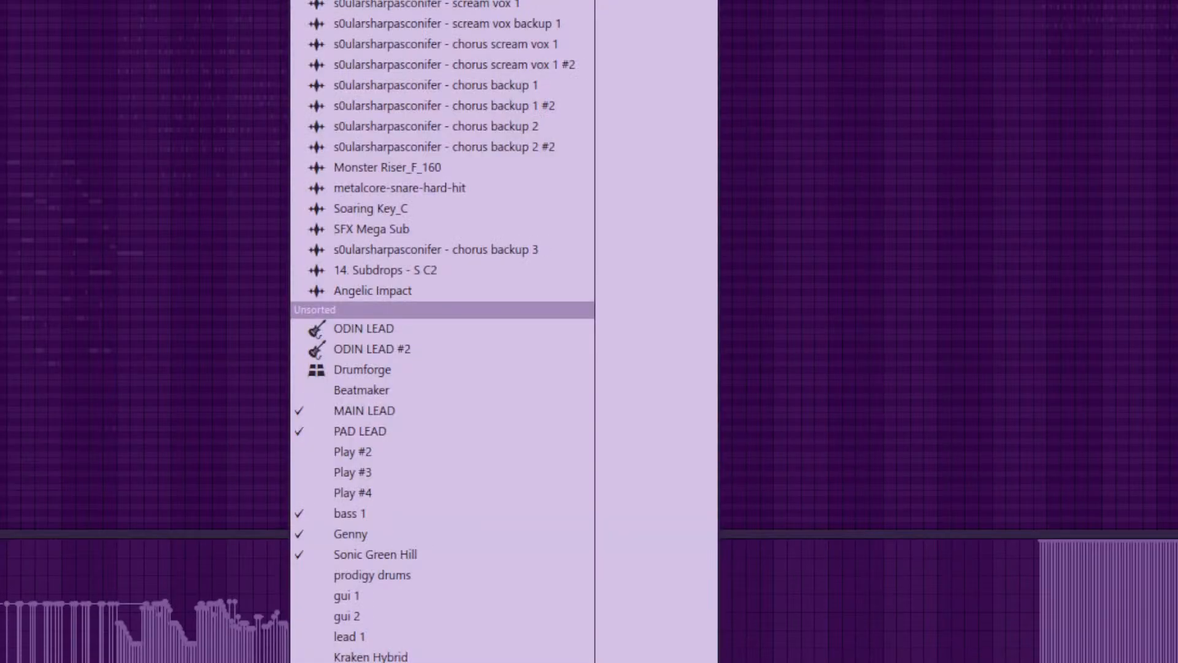
left_click(368, 657)
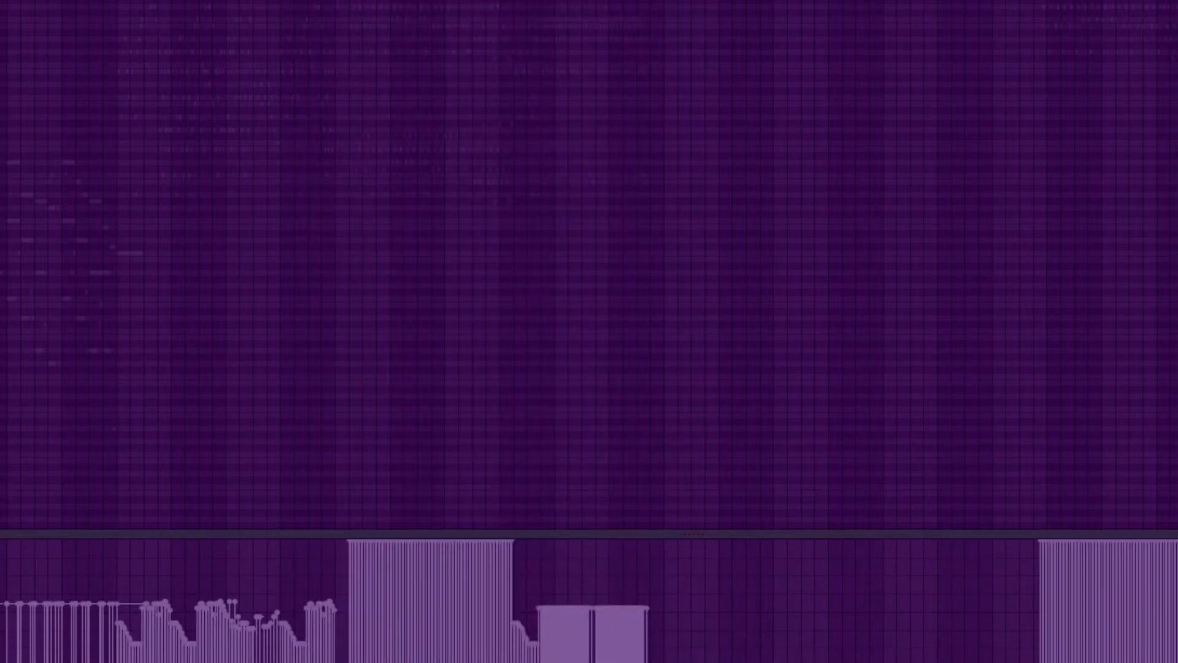
left_click(294, 2)
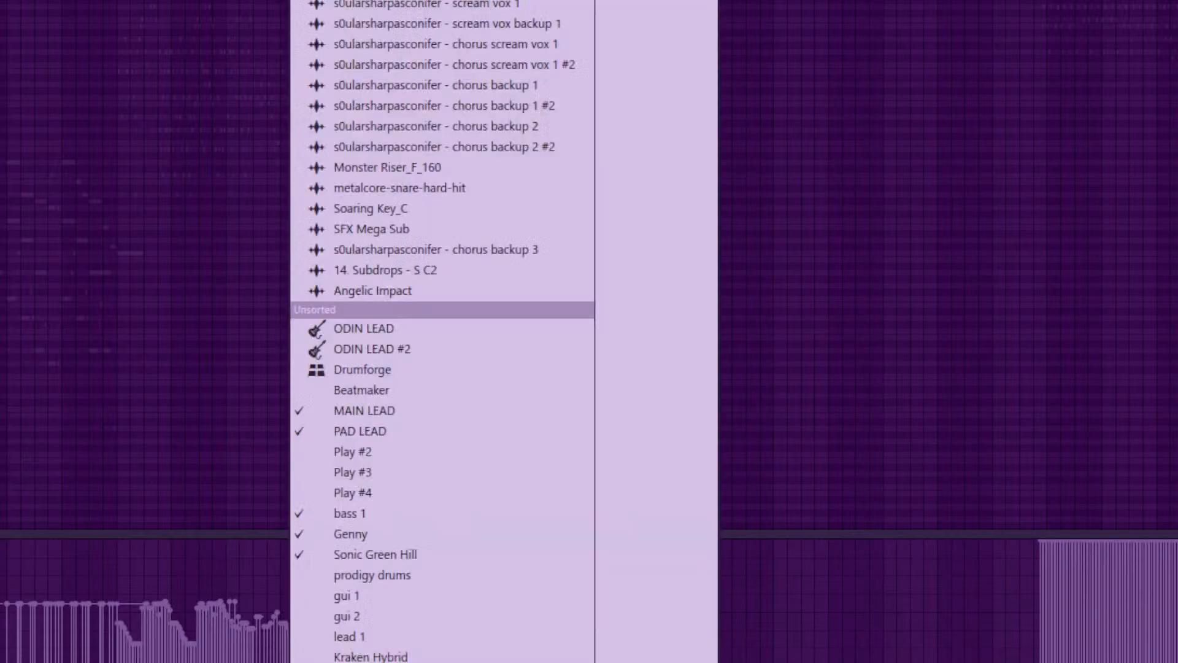
left_click(369, 657)
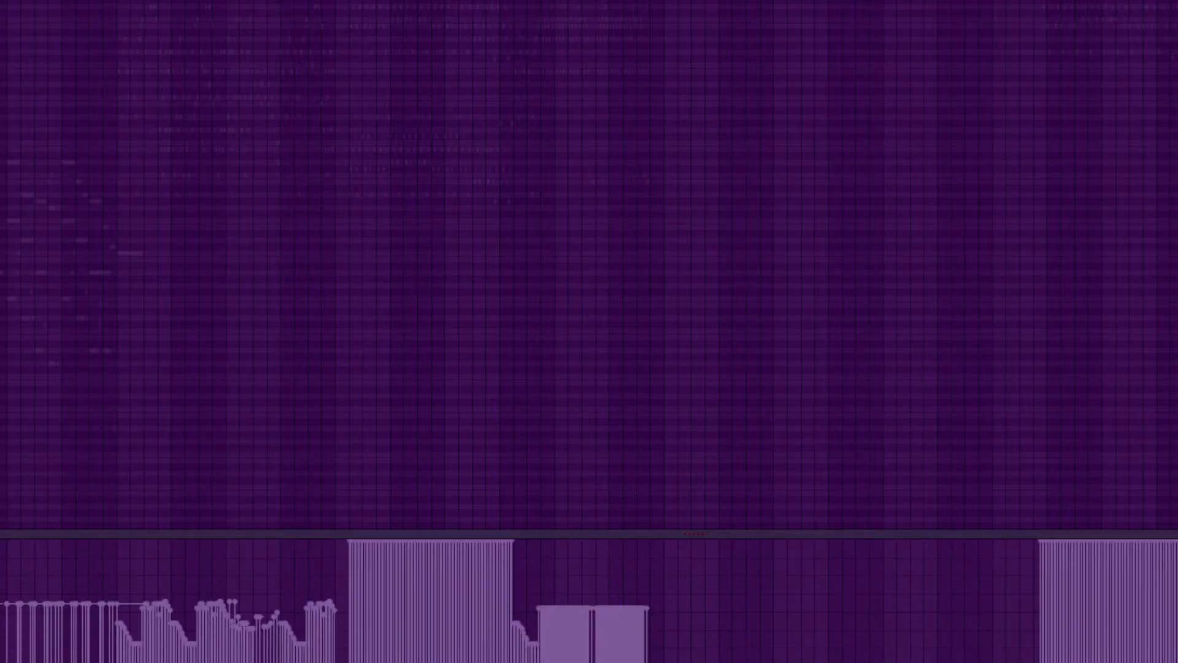
Step: Bring up the remaining synth channel with short repeated notes and transpose all of its notes down two semitones
left_click(294, 3)
left_click(368, 657)
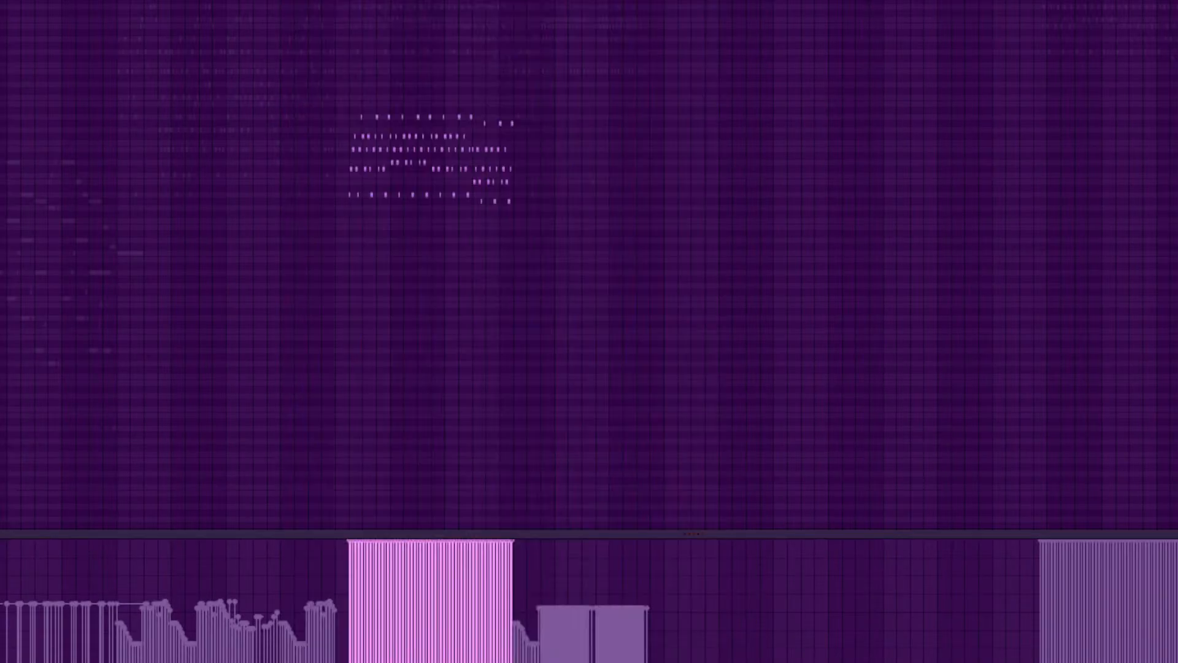
key("ctrl+a")
key("shift+Down")
key("shift+Down")
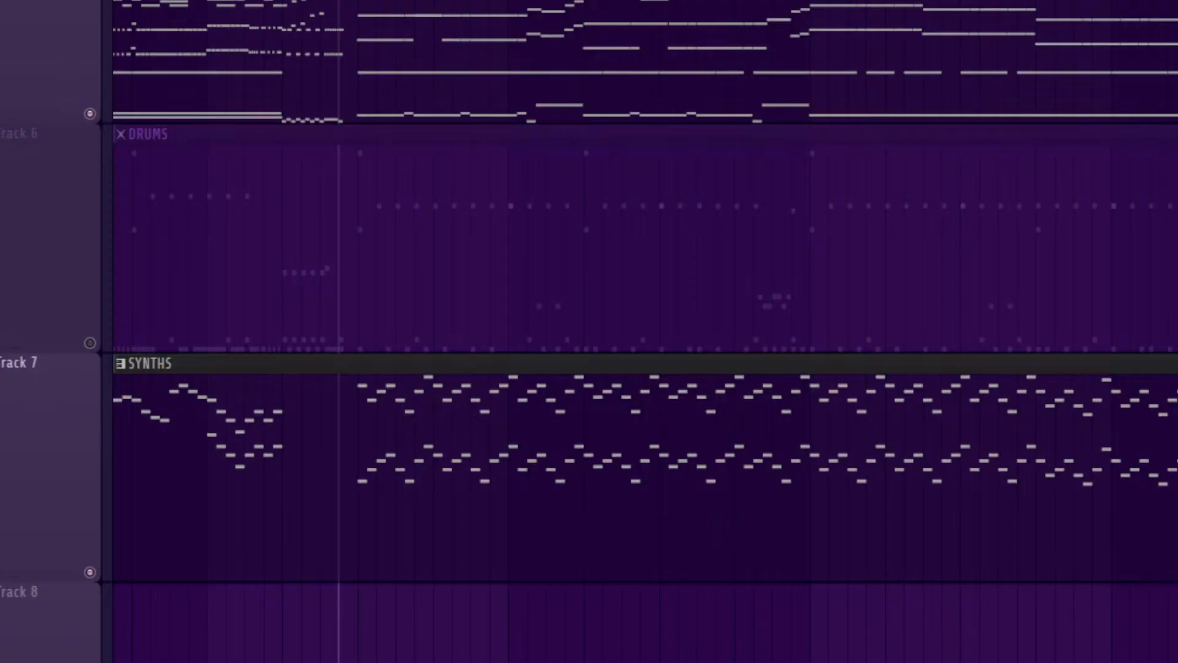
Step: Examine the SYNTHS clip along the playlist against the guitar and drum clips
scroll(644, 353, "right", 10)
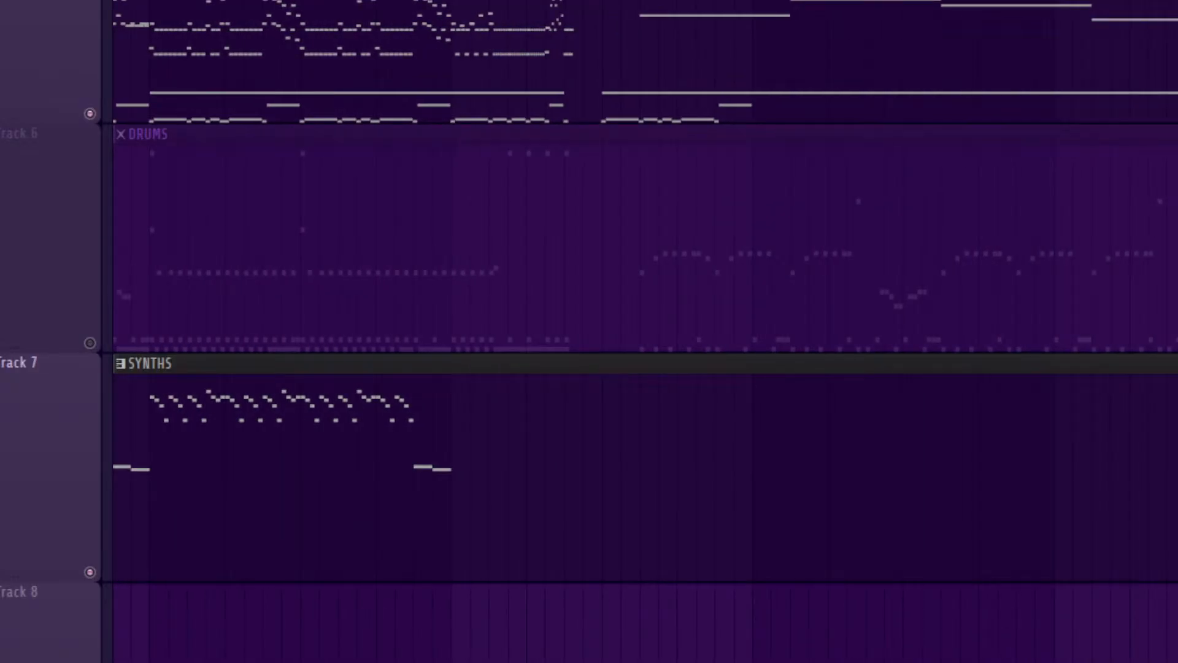
scroll(645, 353, "right", 15)
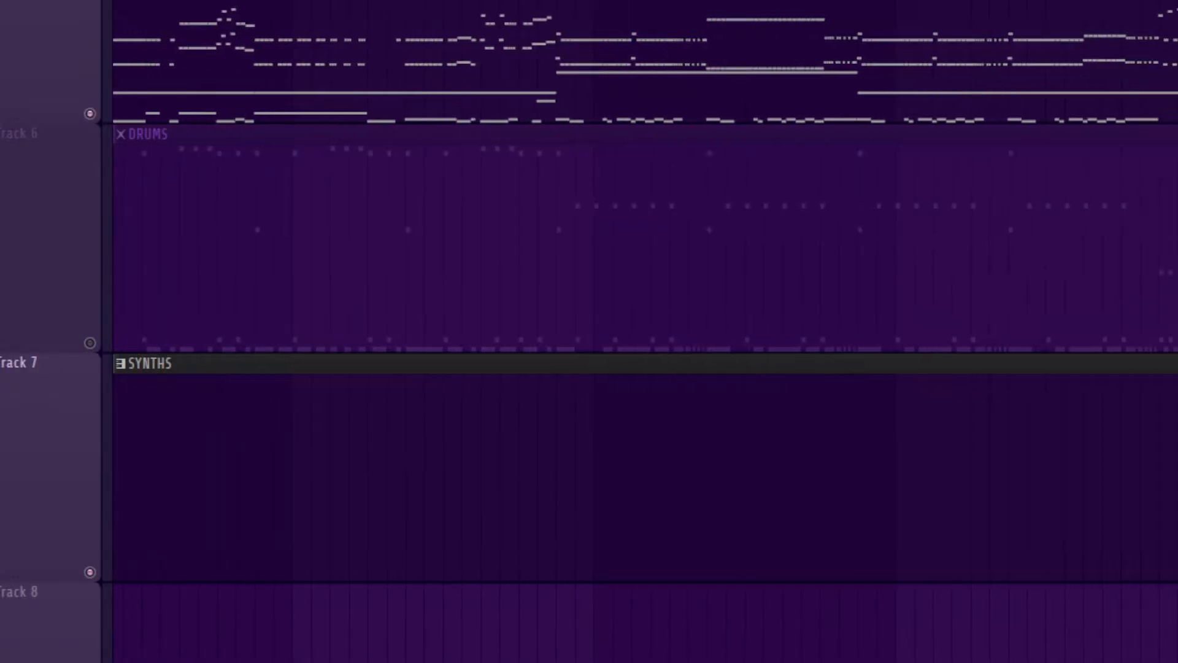
scroll(644, 353, "left", 10)
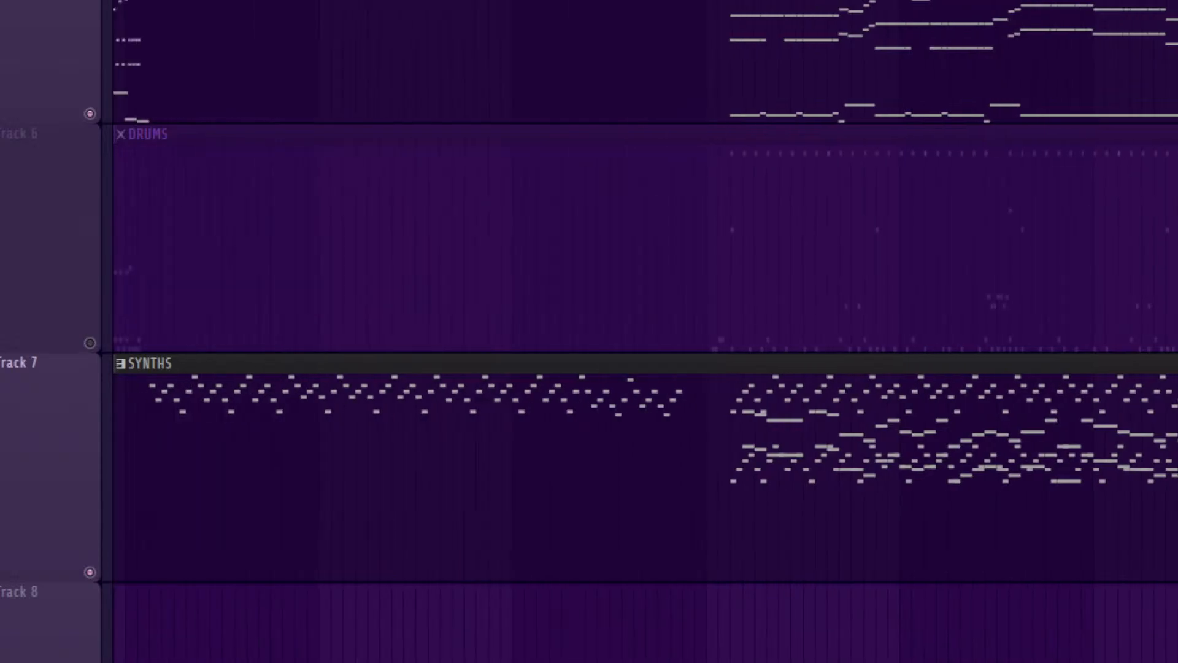
scroll(644, 353, "right", 6)
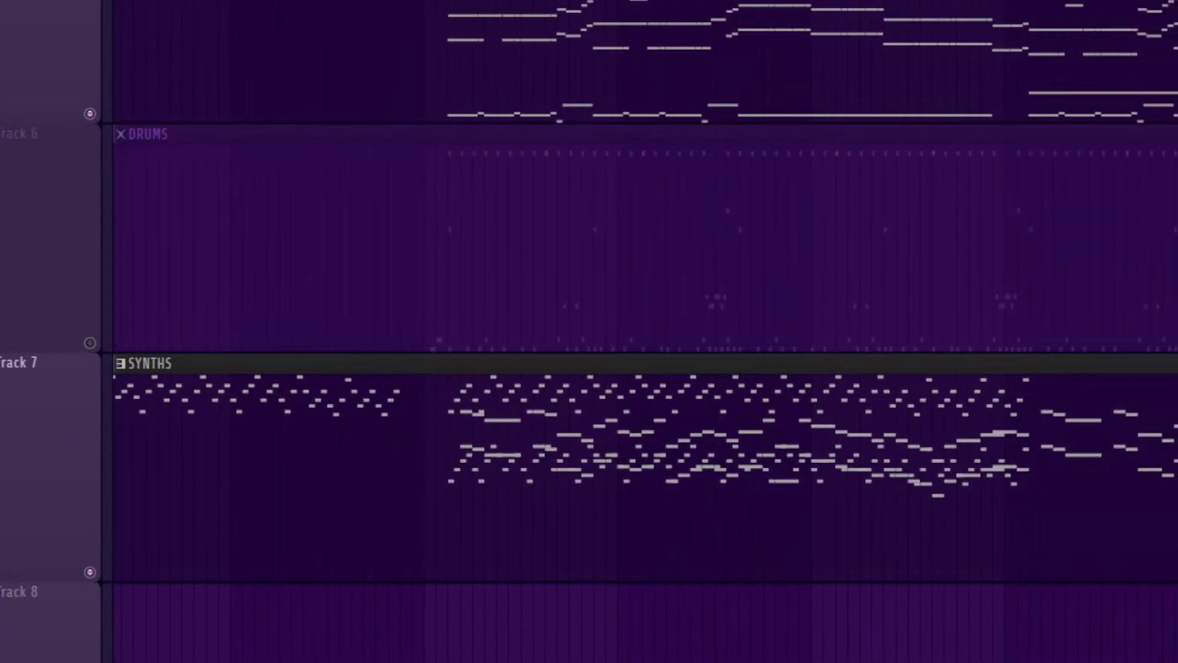
scroll(644, 353, "left", 3)
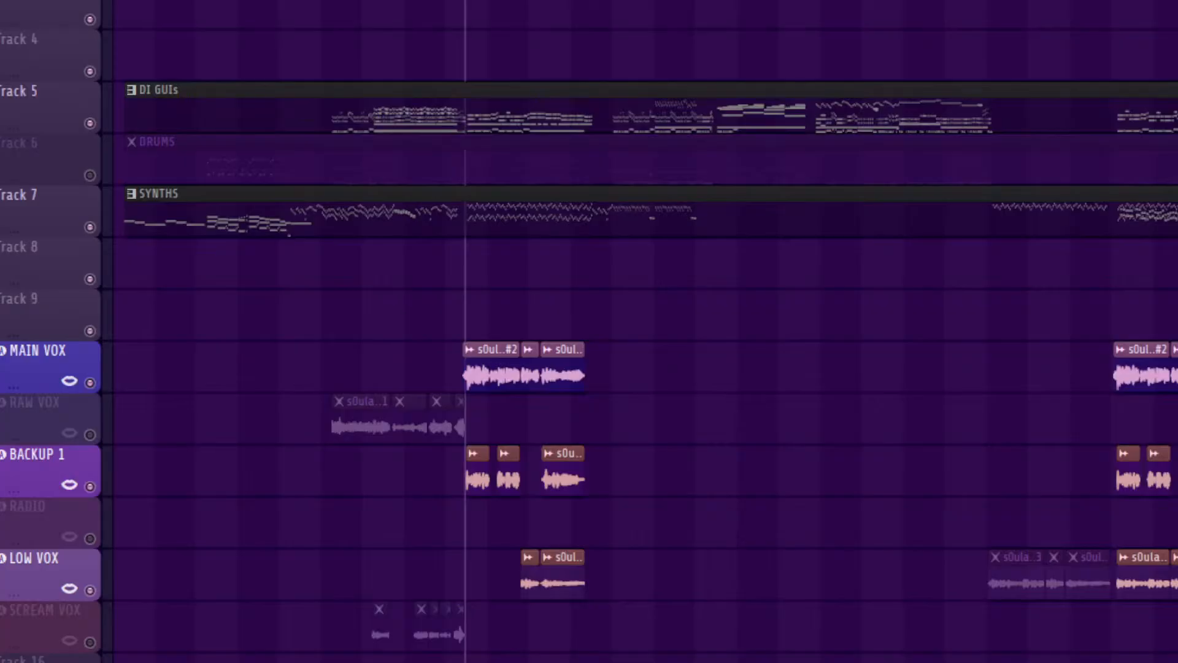
Step: Play the start of the first chorus and examine its synth, main vocal, backup and low vocal clips up close
left_click_drag(432, 83, 611, 234)
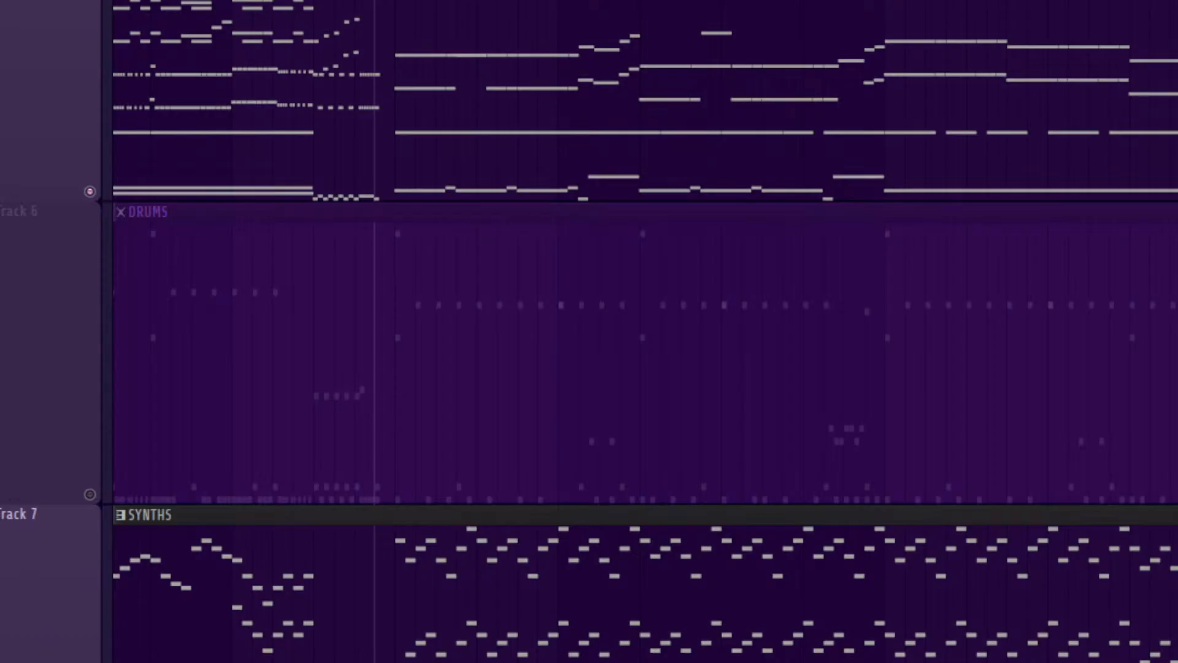
scroll(644, 331, "down", 2)
right_click(644, 331, "ctrl")
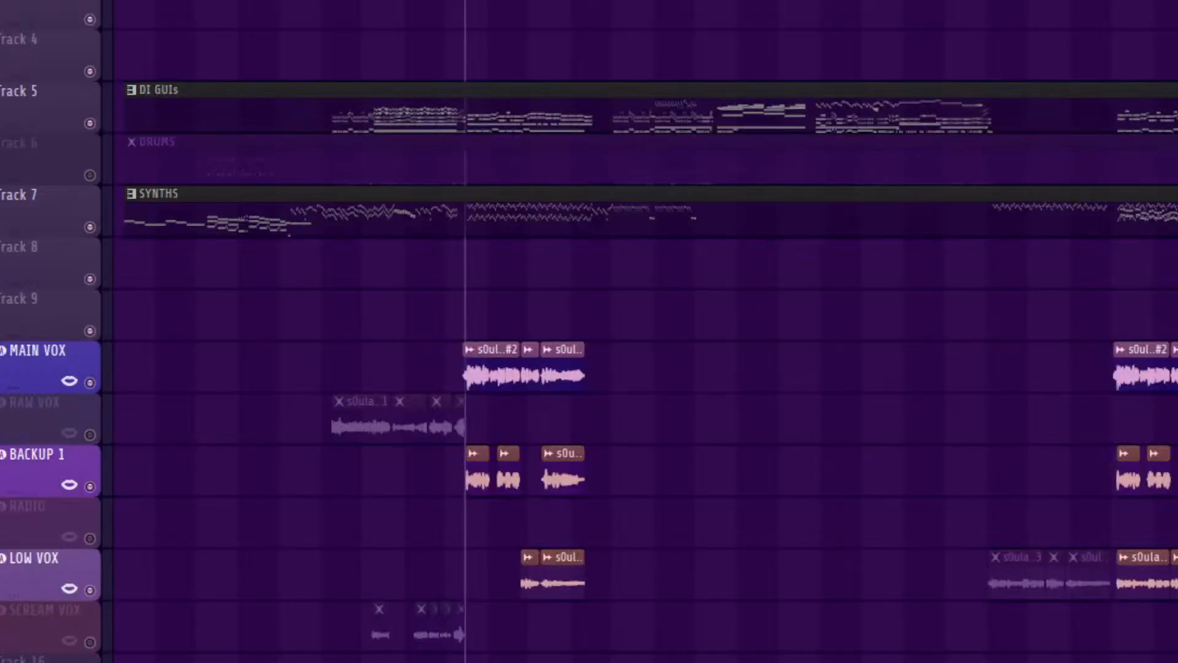
left_click_drag(426, 82, 690, 443)
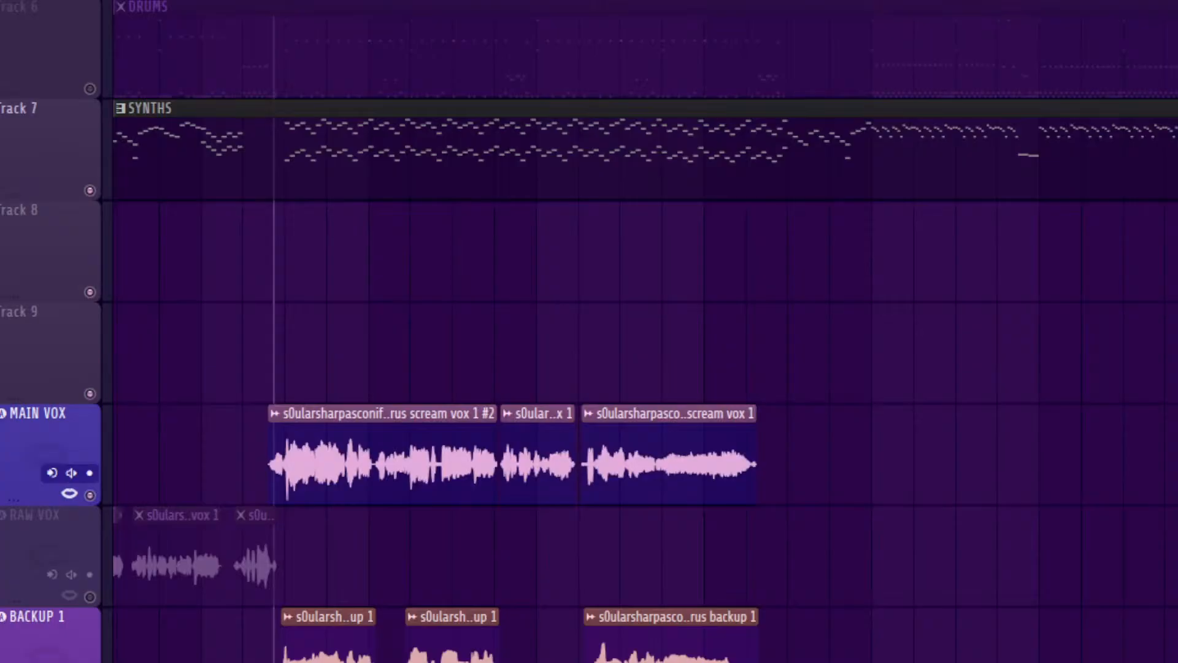
scroll(644, 332, "down", 2)
scroll(644, 331, "up", 2)
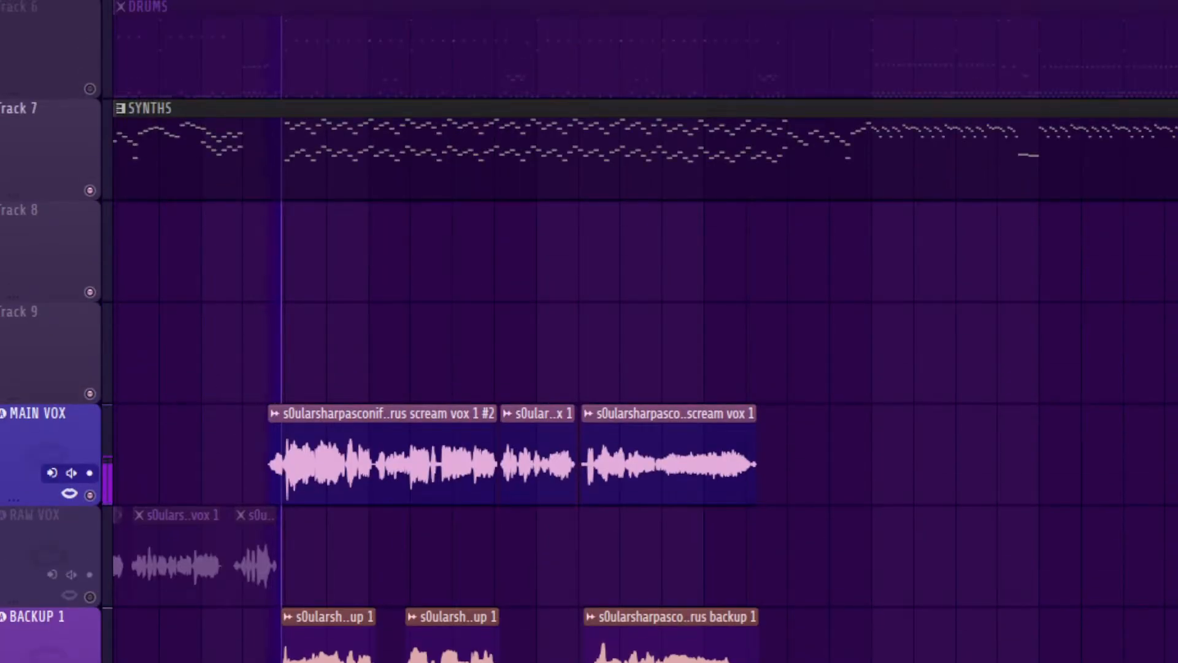
scroll(644, 332, "down", 4)
scroll(644, 332, "up", 2)
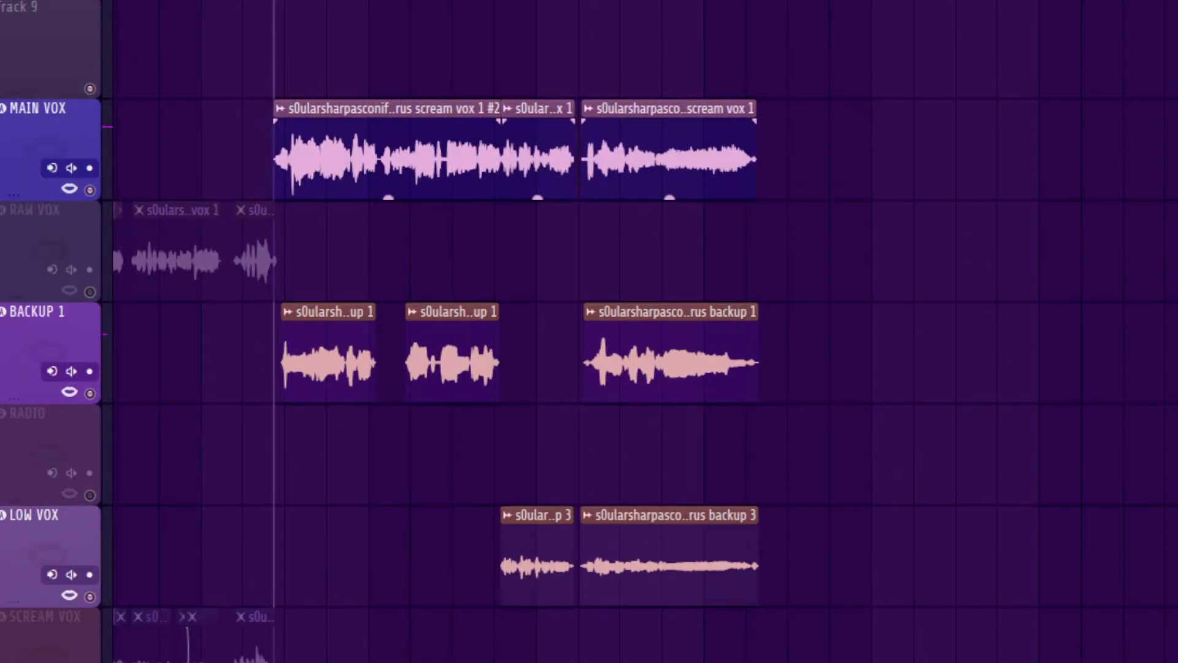
Step: Examine the audio clip settings of the chorus samples used on the MAIN VOX, BACKUP 1, LOW VOX and BACKUP 2 tracks
double_click(388, 150)
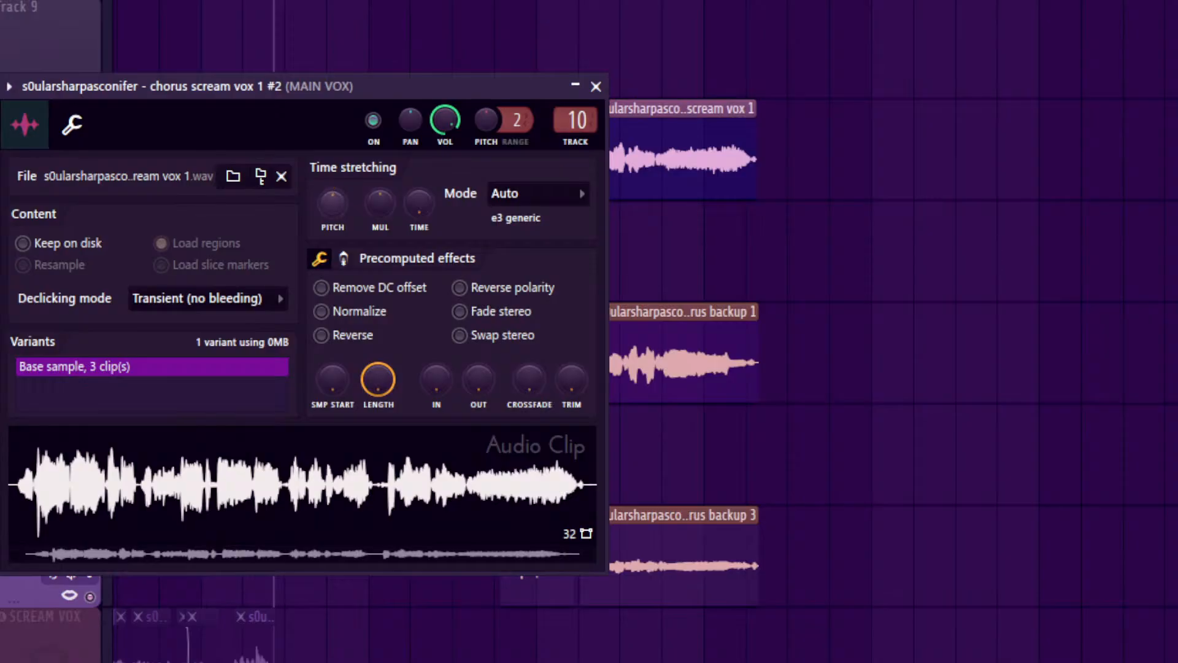
left_click(595, 86)
scroll(644, 332, "down", 2)
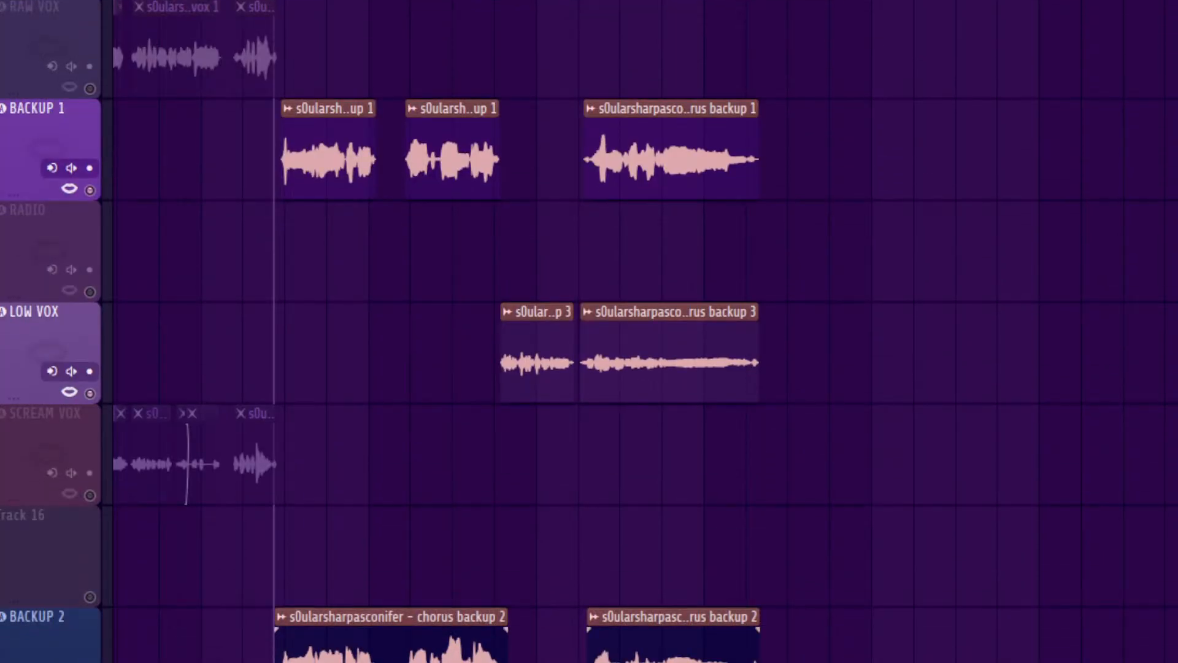
double_click(393, 641)
key("Escape")
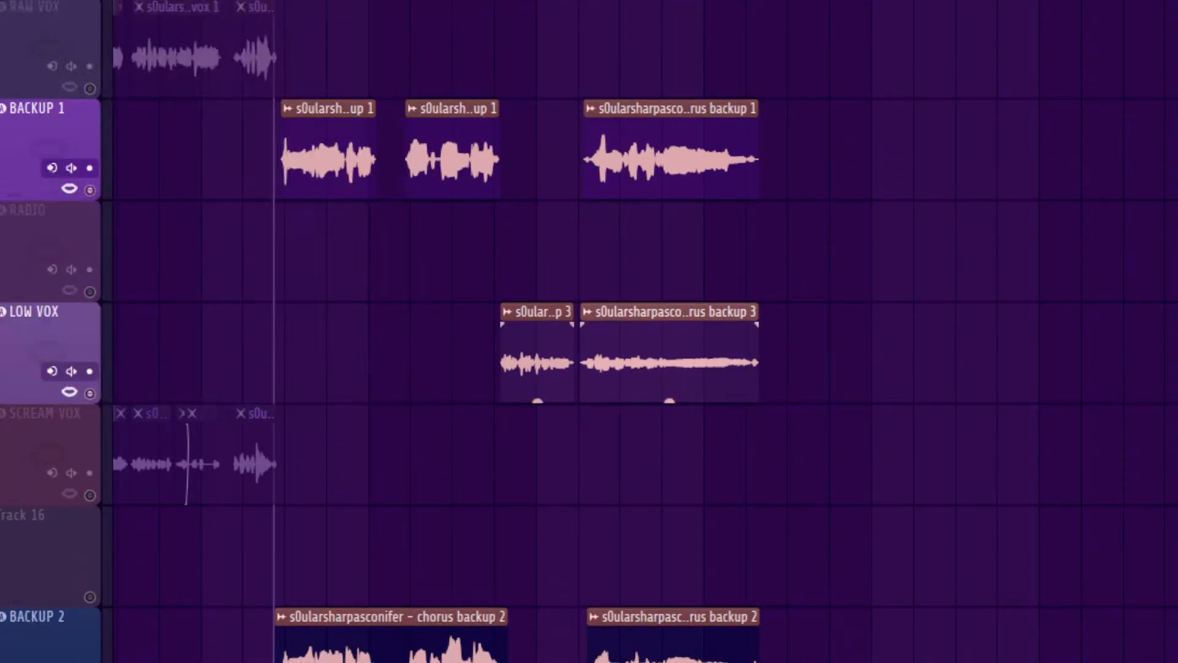
double_click(668, 311)
left_click(567, 59)
double_click(668, 108)
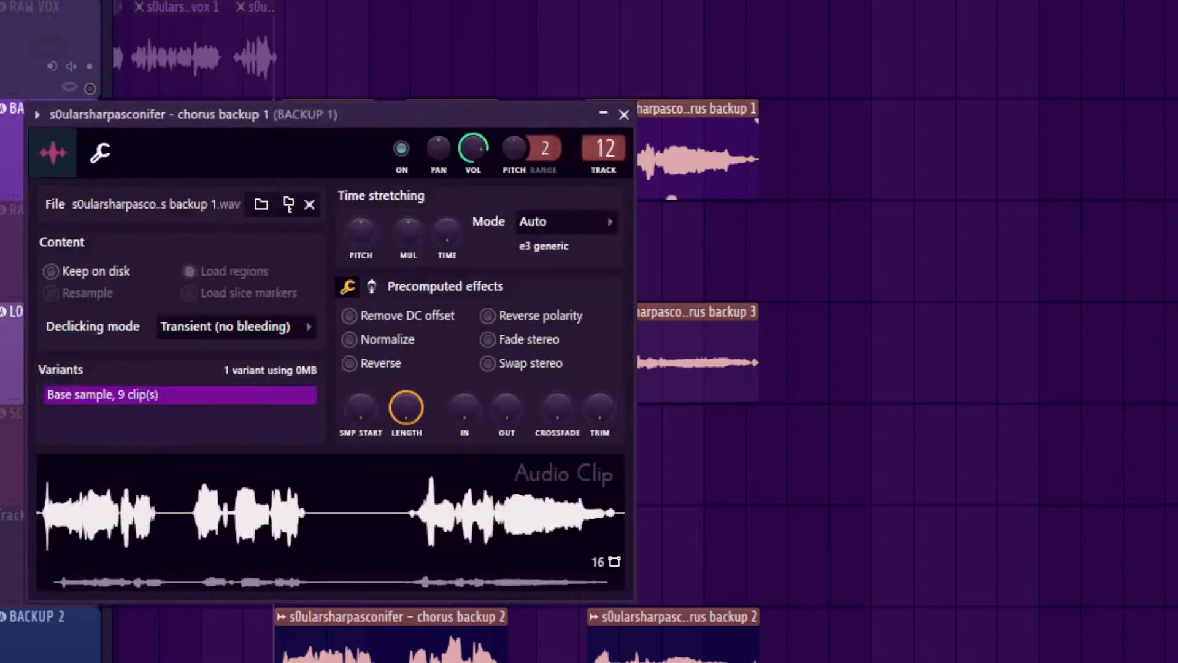
left_click(624, 115)
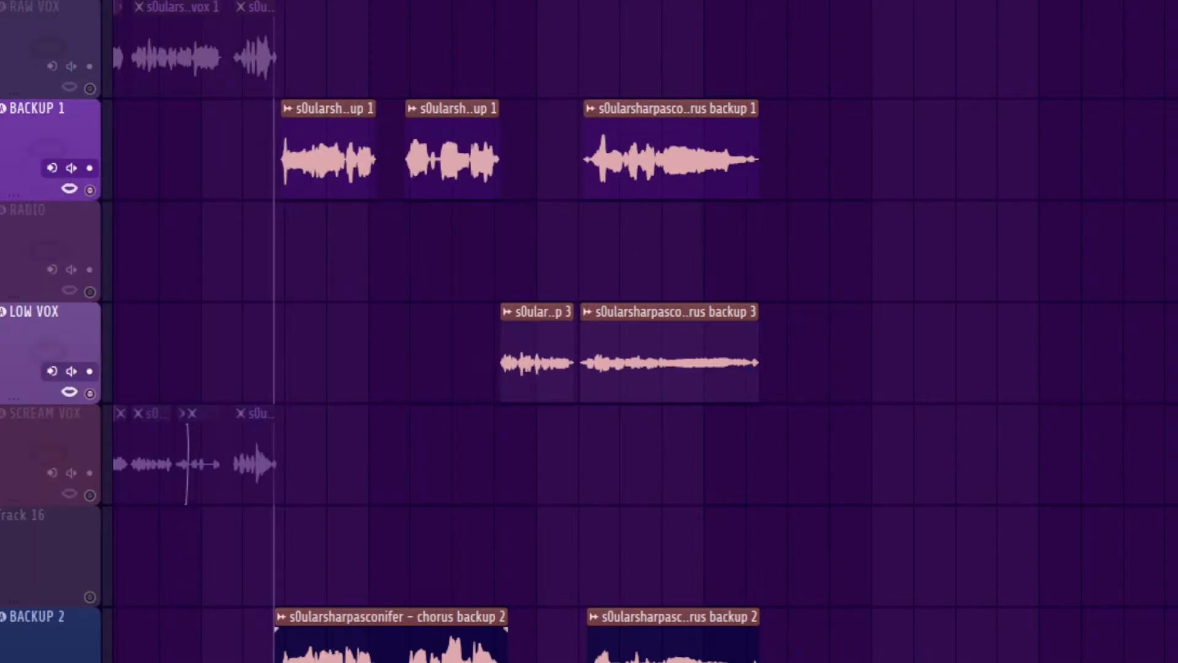
double_click(393, 616)
key("Escape")
double_click(260, 414)
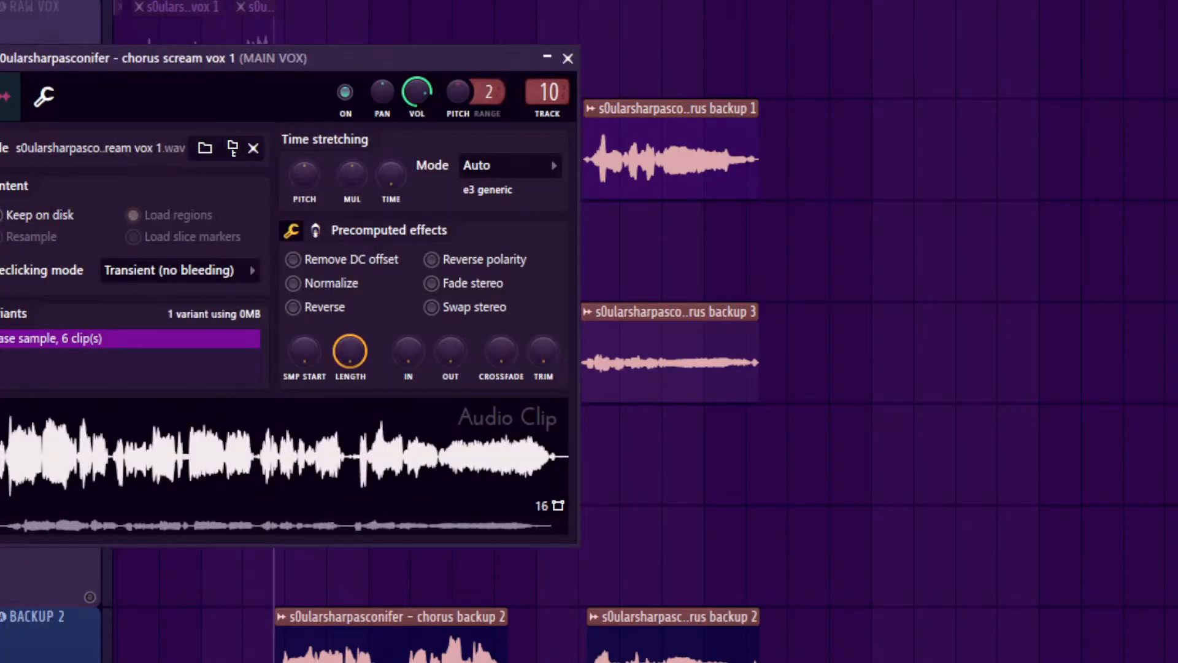
left_click(567, 58)
double_click(466, 158)
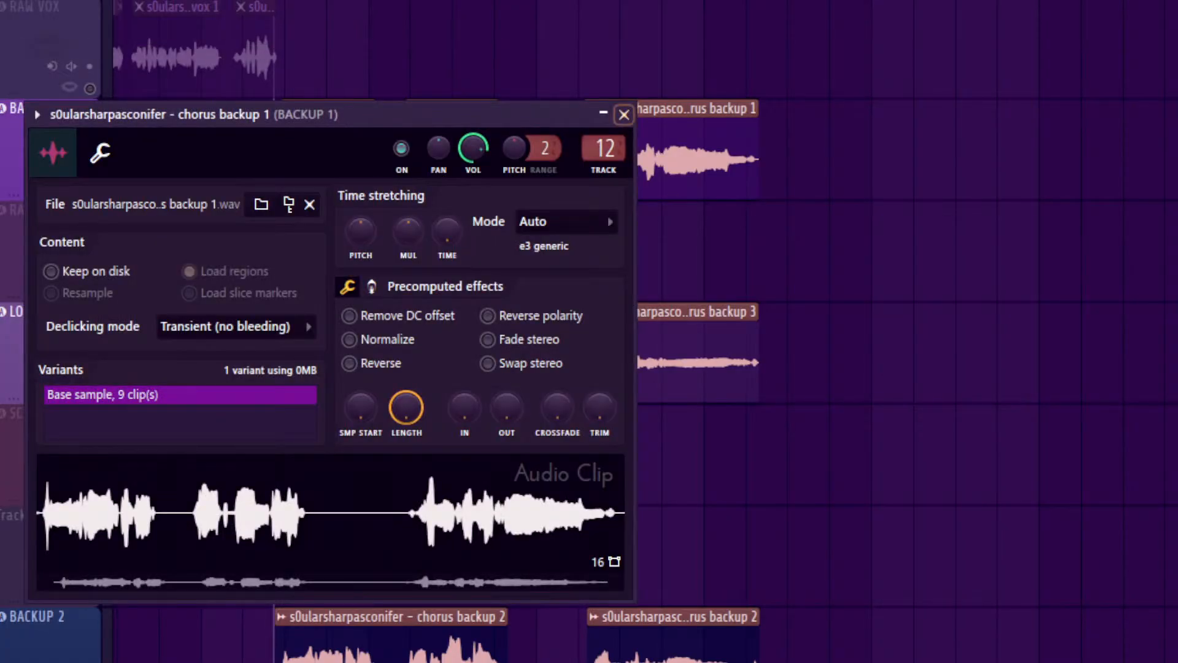
left_click(624, 114)
Step: Nudge the first MAIN VOX chorus clip slightly earlier and play the chorus against the synths and guitars
scroll(589, 332, "up", 1)
scroll(589, 332, "up", 2)
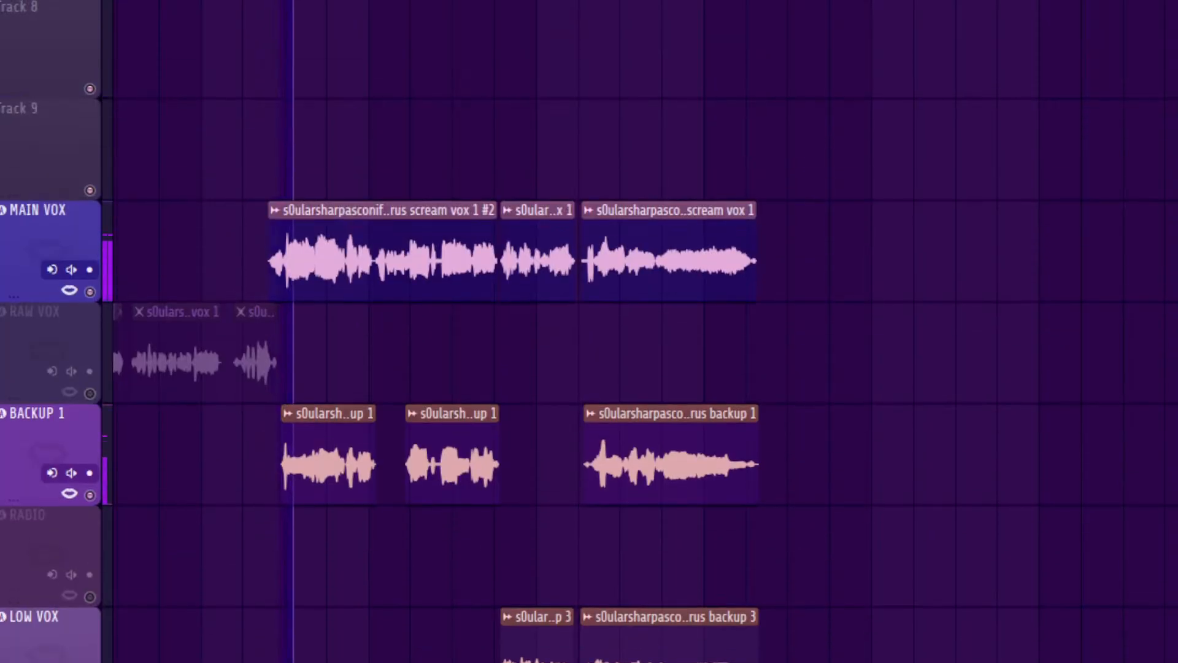
scroll(589, 332, "up", 1)
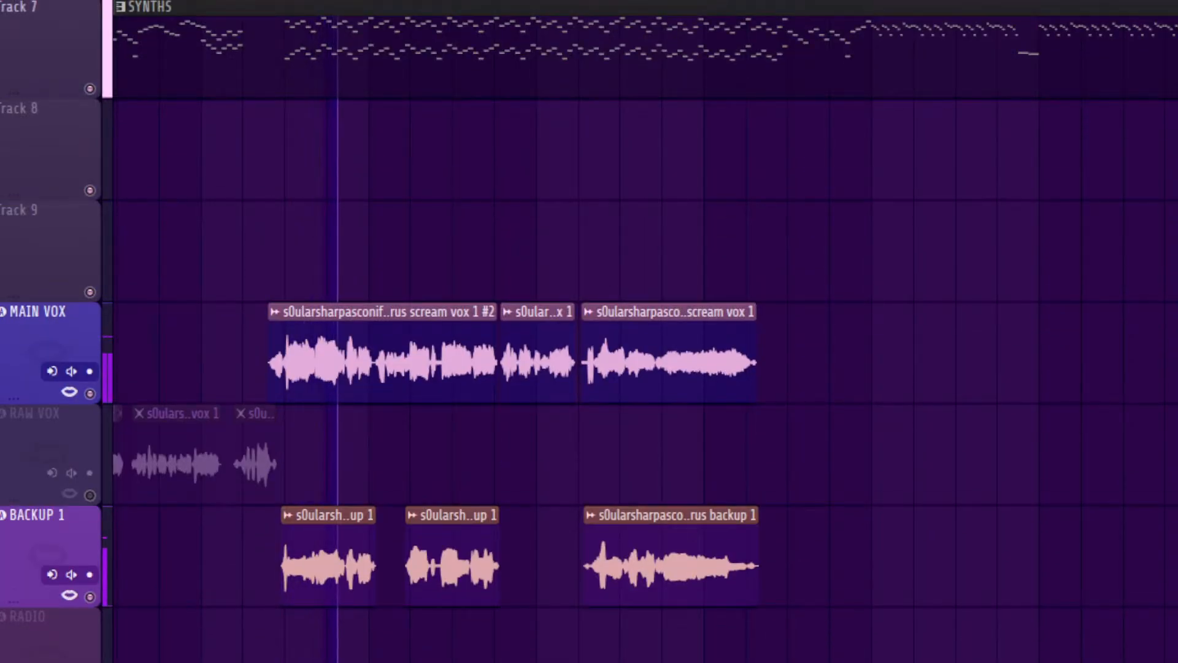
right_click(528, 382, "ctrl")
left_click_drag(440, 31, 646, 662)
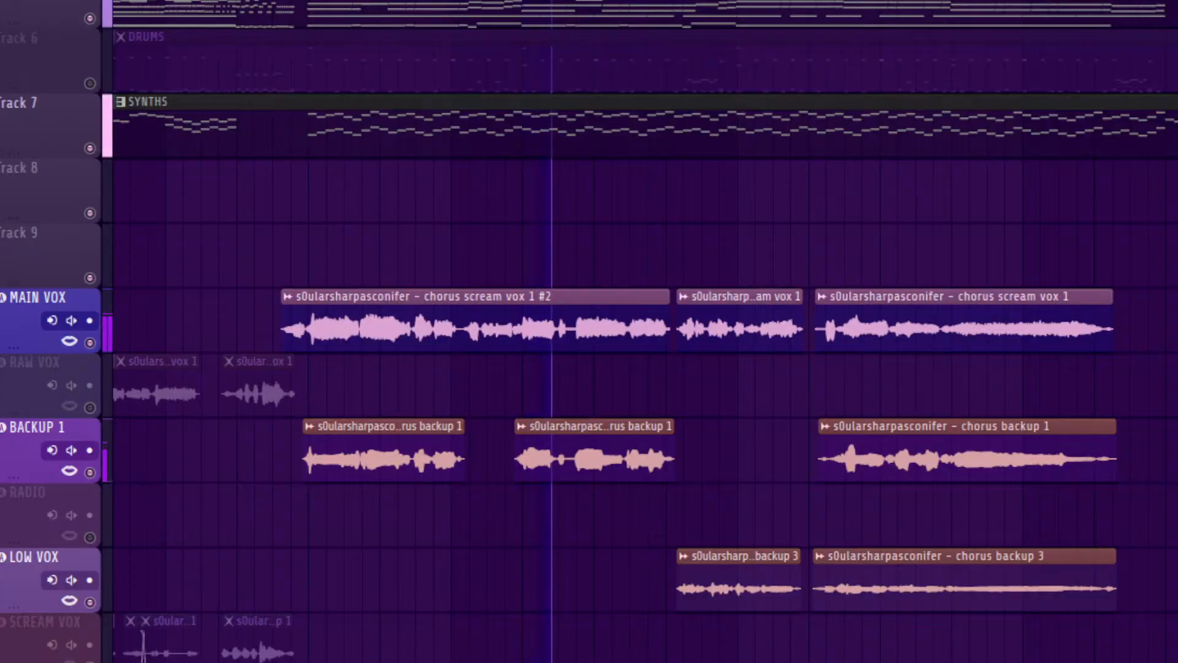
key("F9")
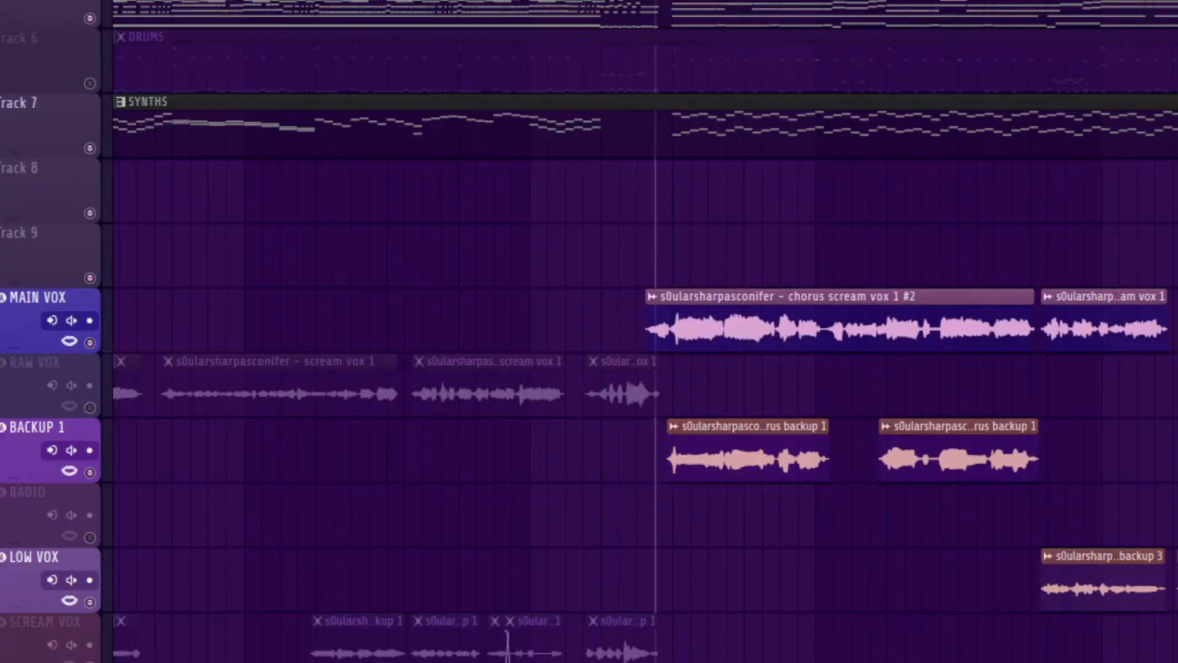
Step: Mute the SYNTHS and DI GUIs tracks and play the first chorus through with only its vocal layers
scroll(644, 332, "right", 3)
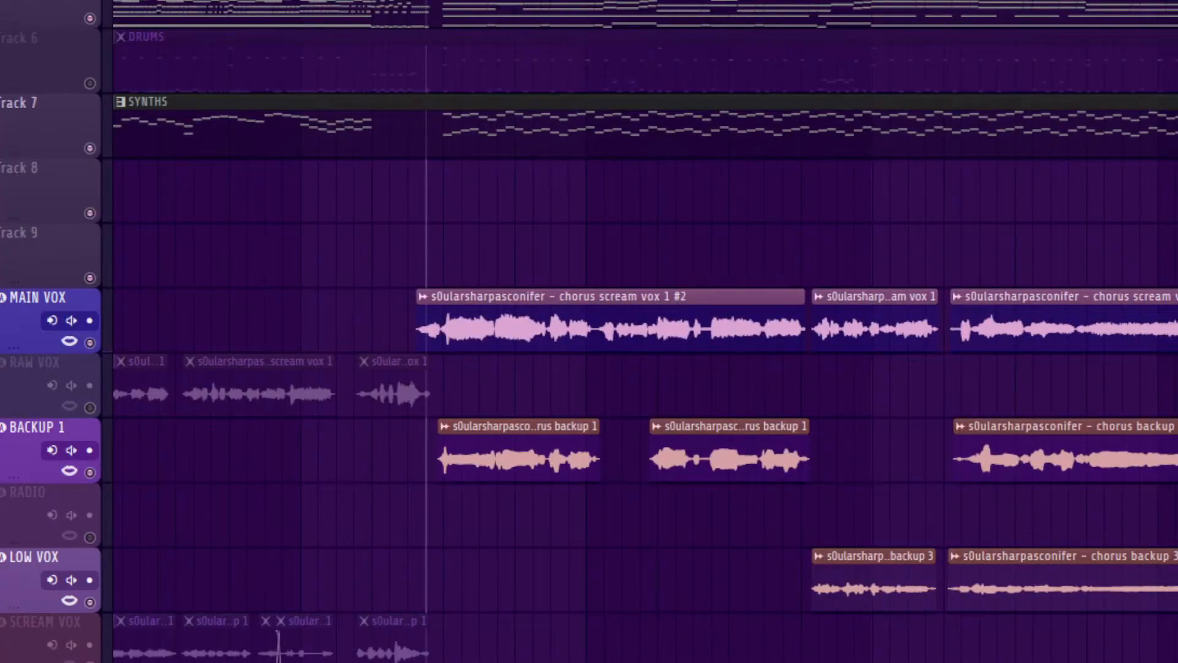
left_click(90, 148)
left_click(90, 19)
key("space")
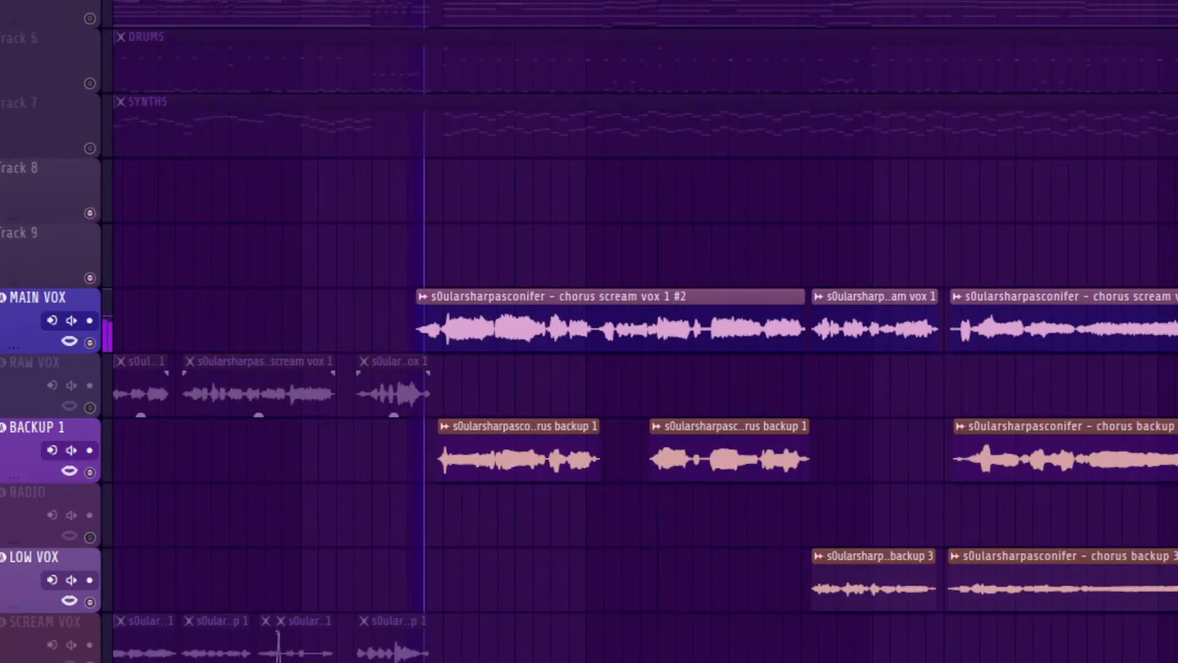
scroll(644, 332, "right", 2)
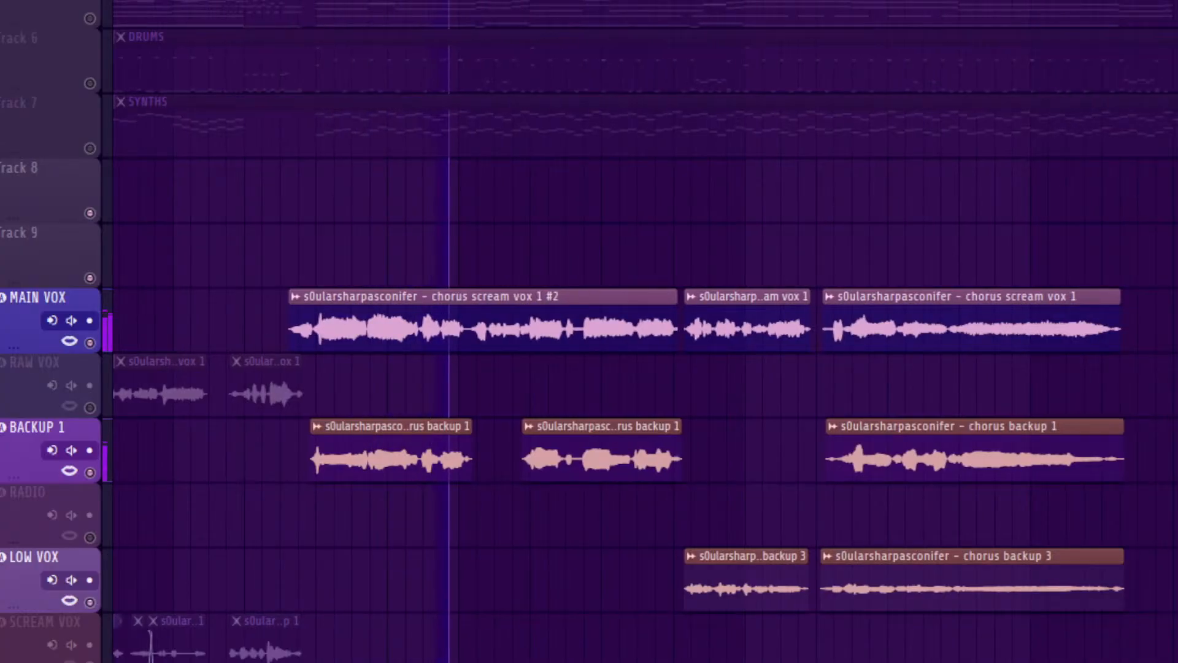
scroll(644, 331, "down", 1)
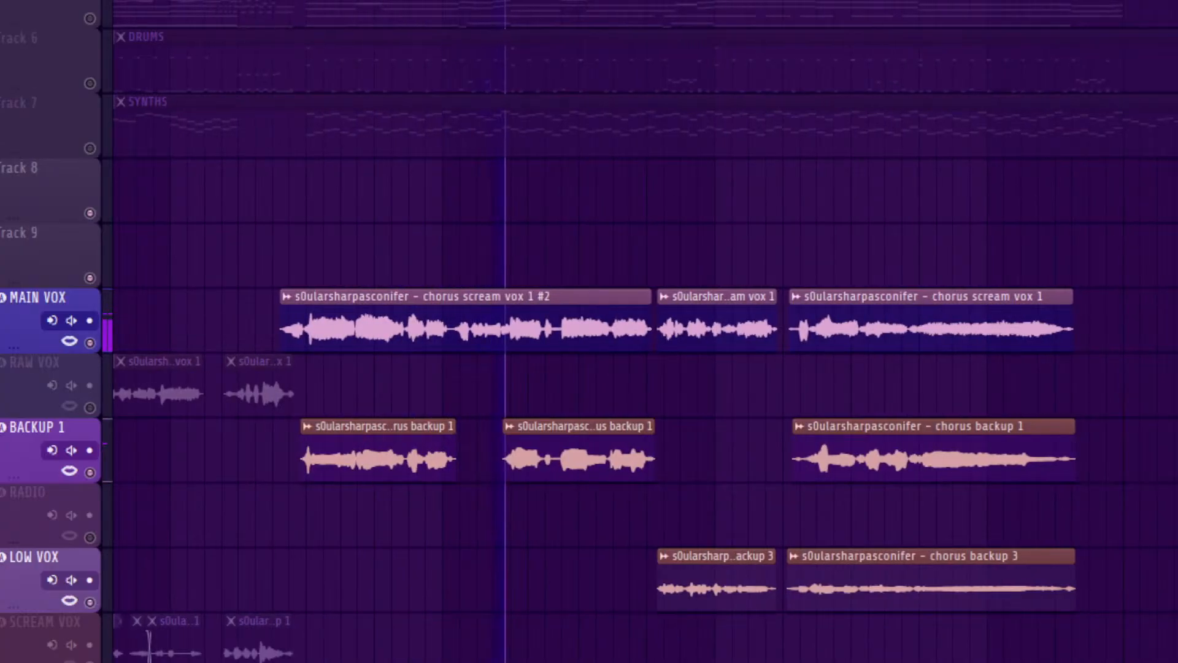
scroll(645, 332, "down", 3)
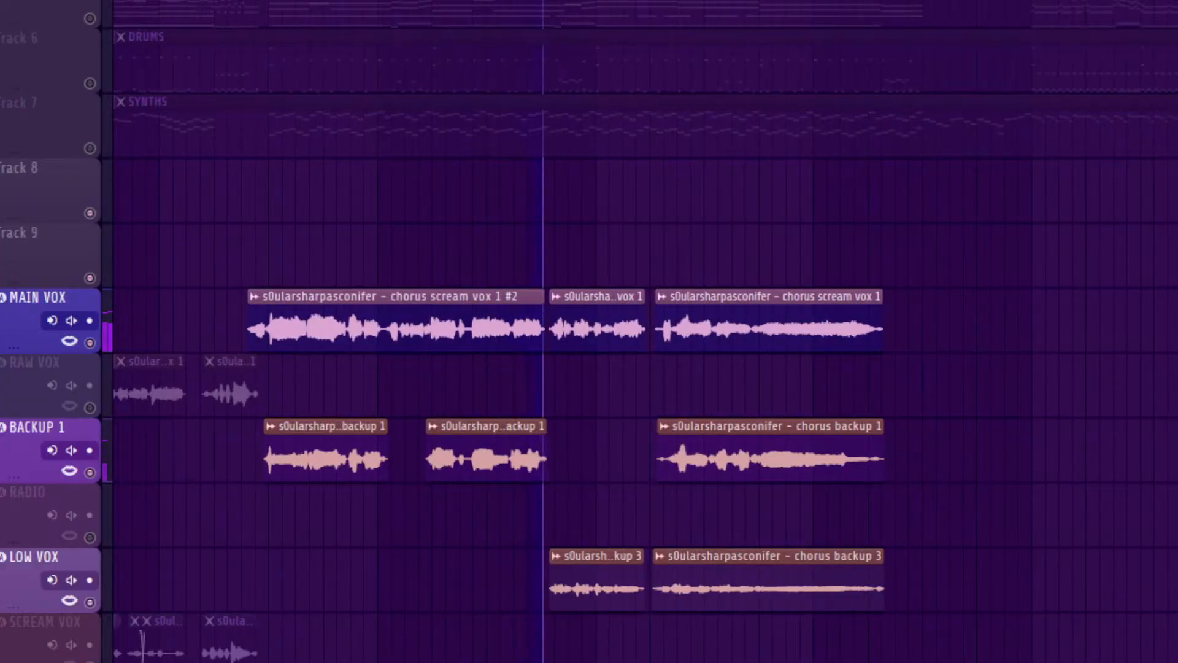
scroll(589, 331, "up", 2)
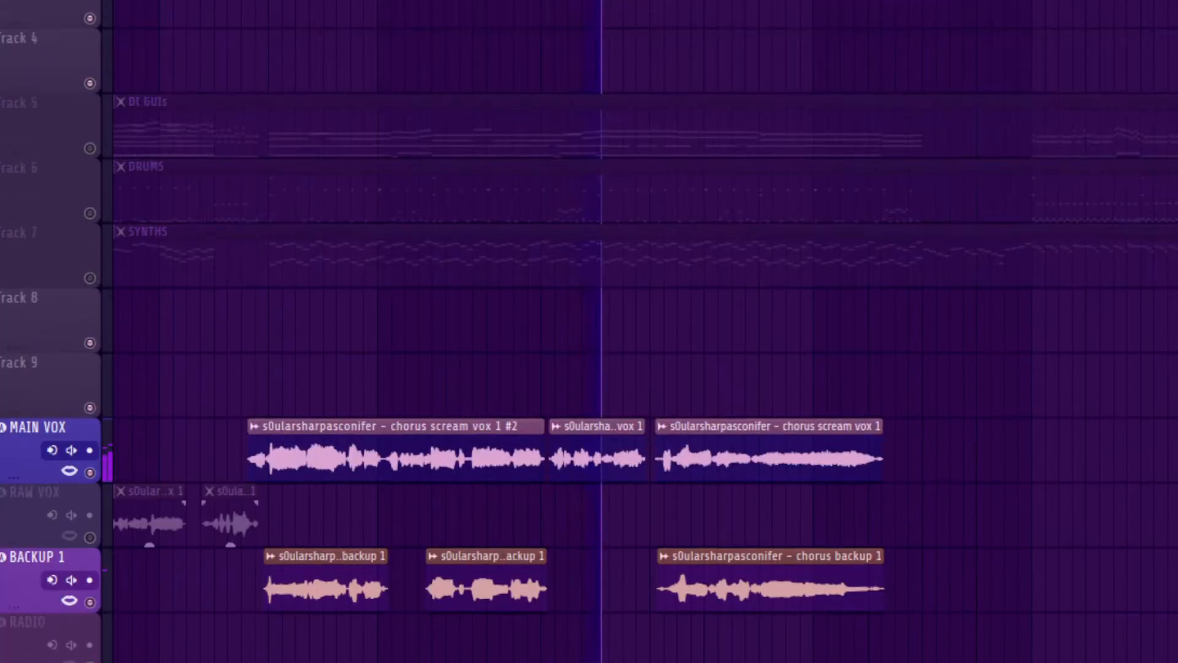
scroll(644, 331, "down", 2)
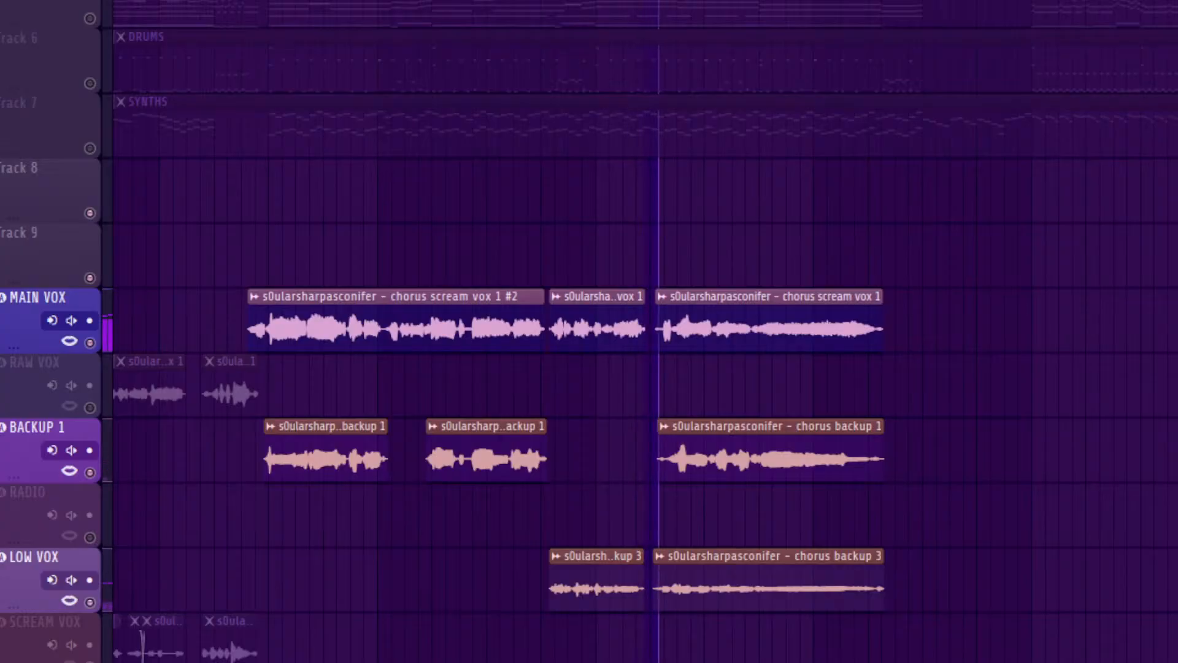
scroll(644, 331, "up", 1)
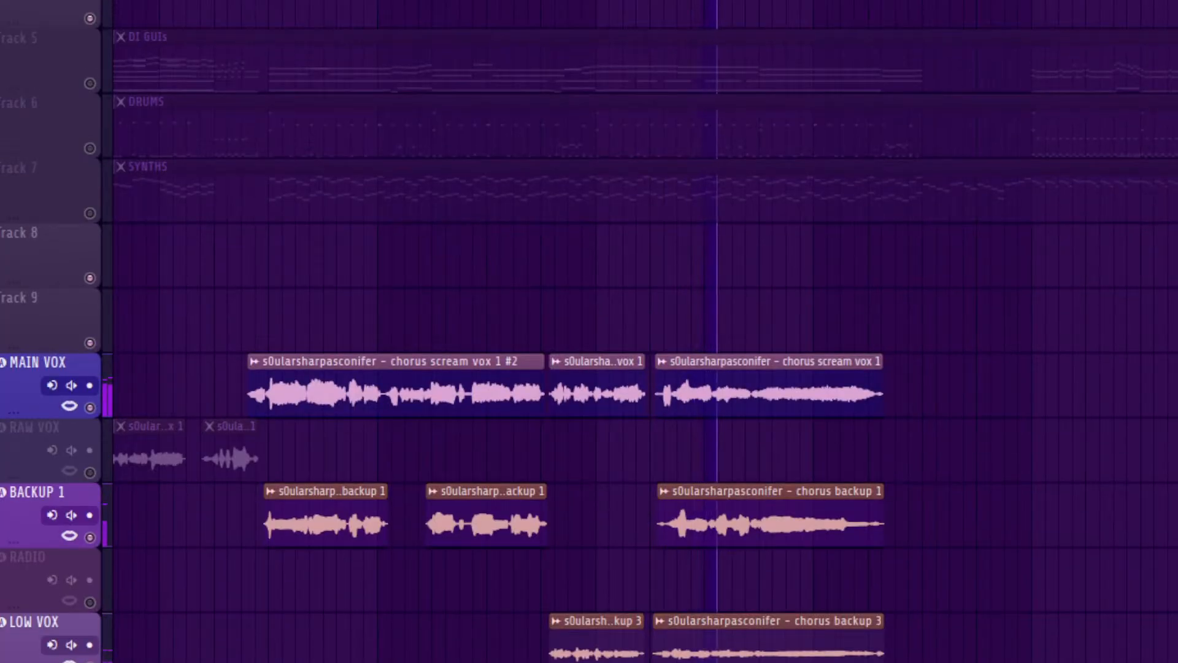
scroll(645, 331, "up", 1)
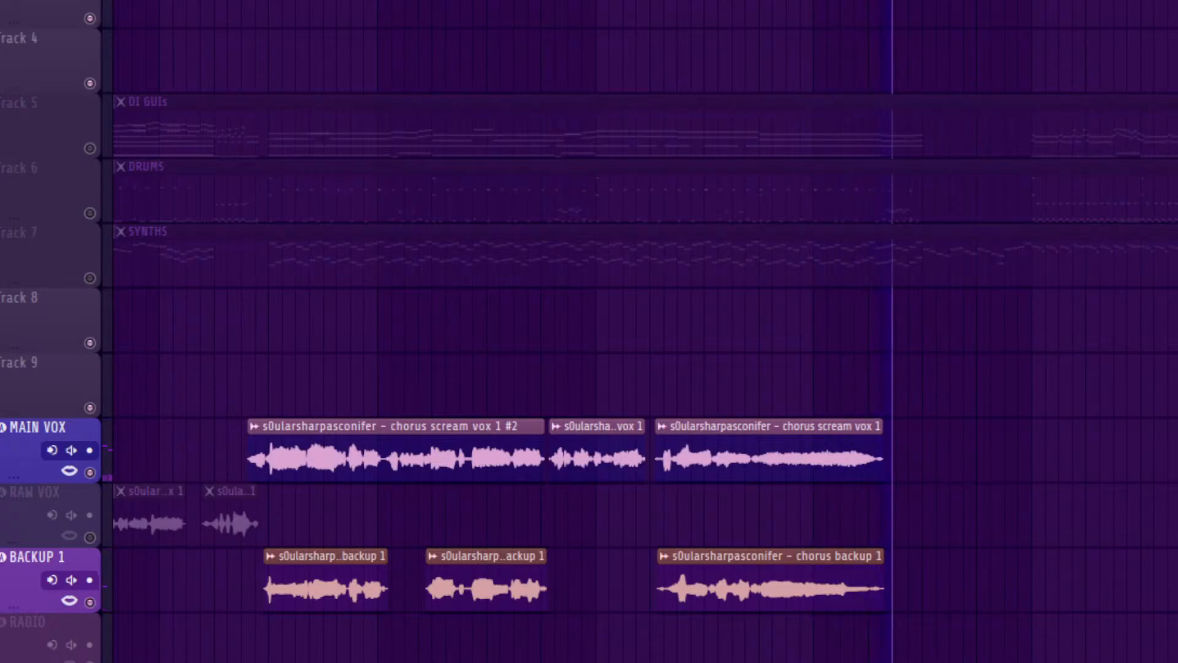
scroll(644, 331, "up", 1)
key("space")
Step: Mute the chorus vocal tracks, unmute the SYNTHS and DI GUIs tracks, and play the chorus instrumentally
left_click(90, 317)
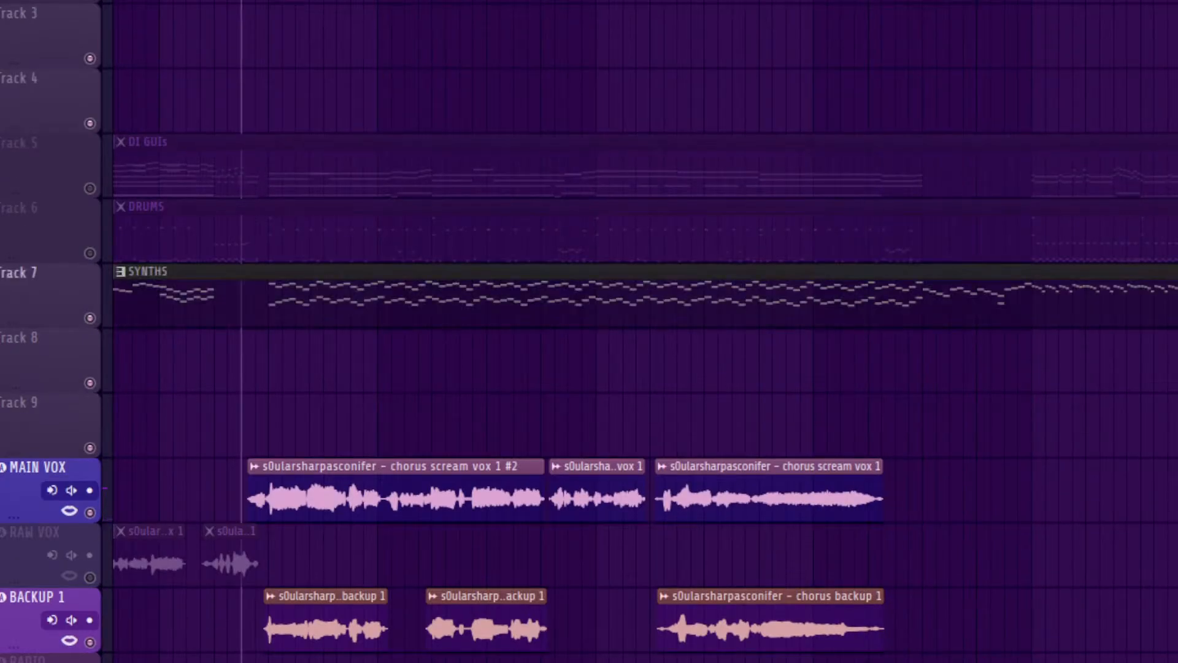
left_click(90, 512)
left_click(90, 642)
scroll(645, 331, "down", 4)
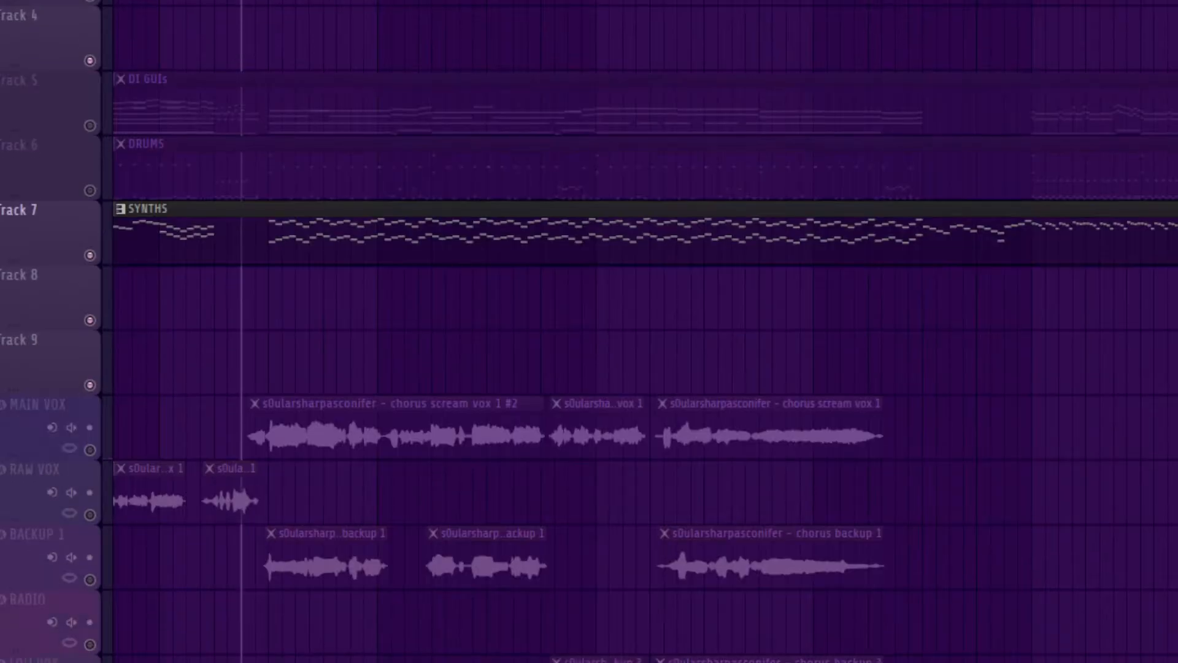
scroll(644, 331, "up", 3)
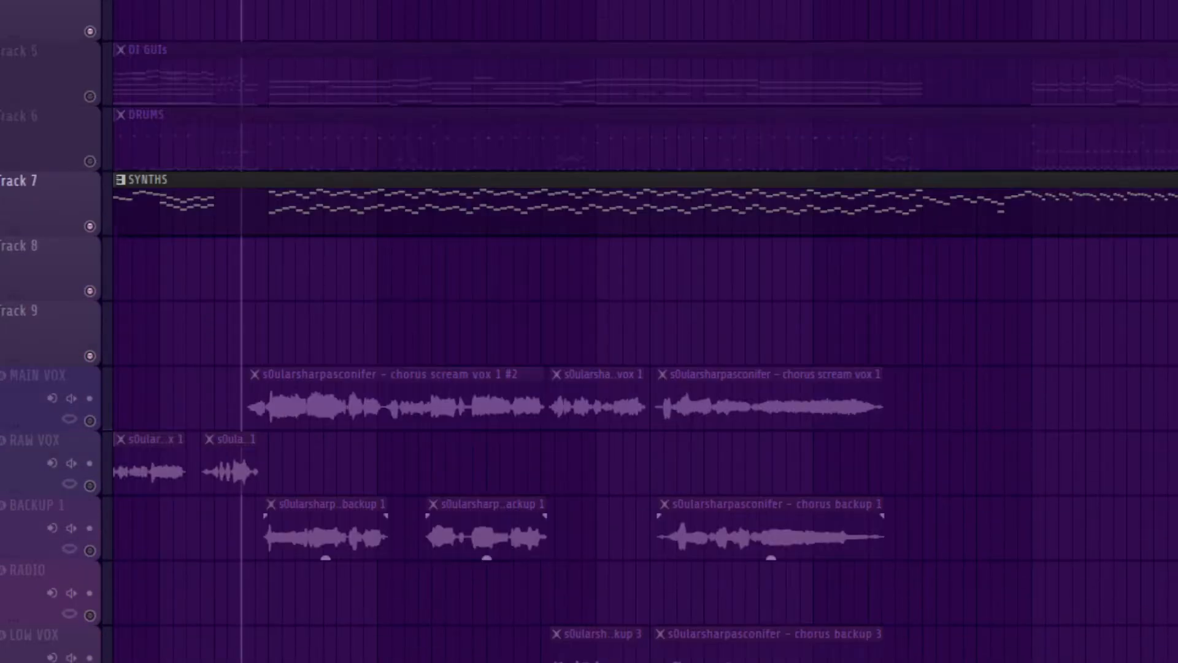
left_click(262, 1)
left_click(255, 2)
key("space")
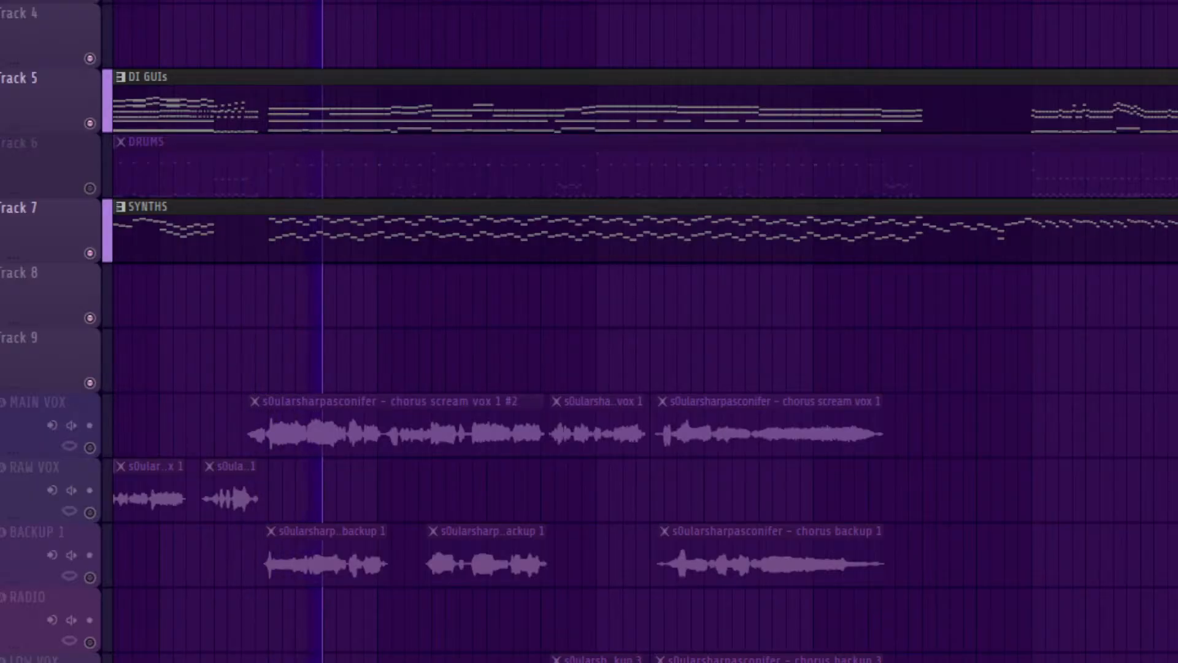
Step: Play the repeated choruses near the end of the song with only guitars and synths audible
scroll(644, 332, "down", 3)
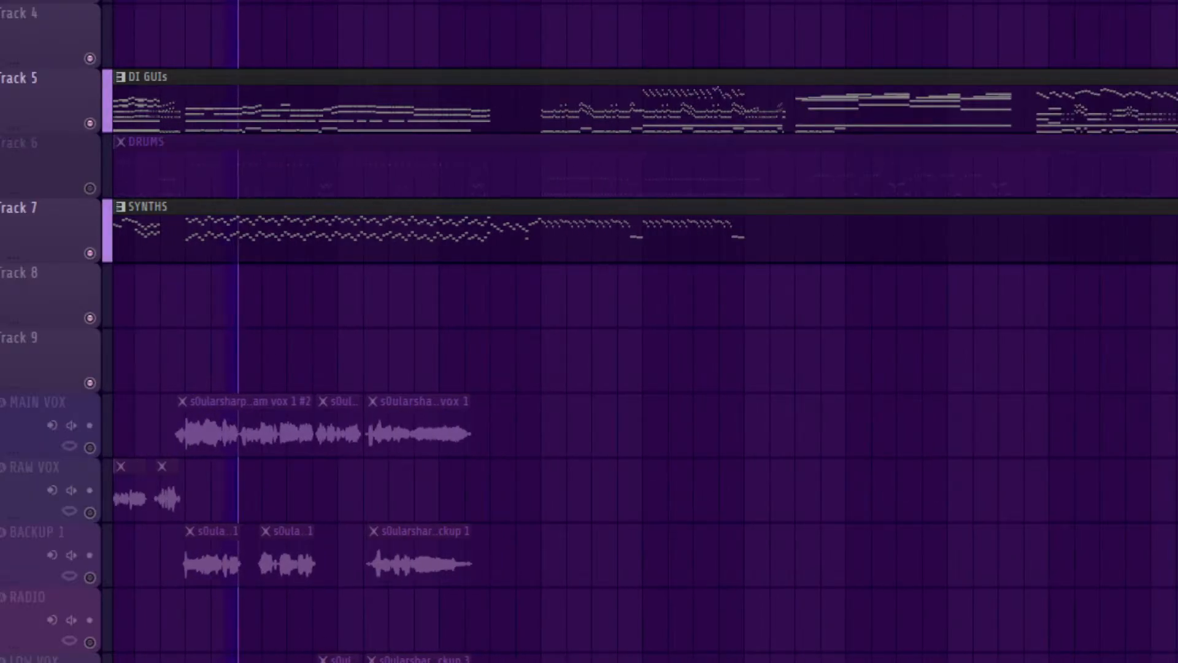
scroll(644, 331, "right", 10)
scroll(644, 331, "right", 3)
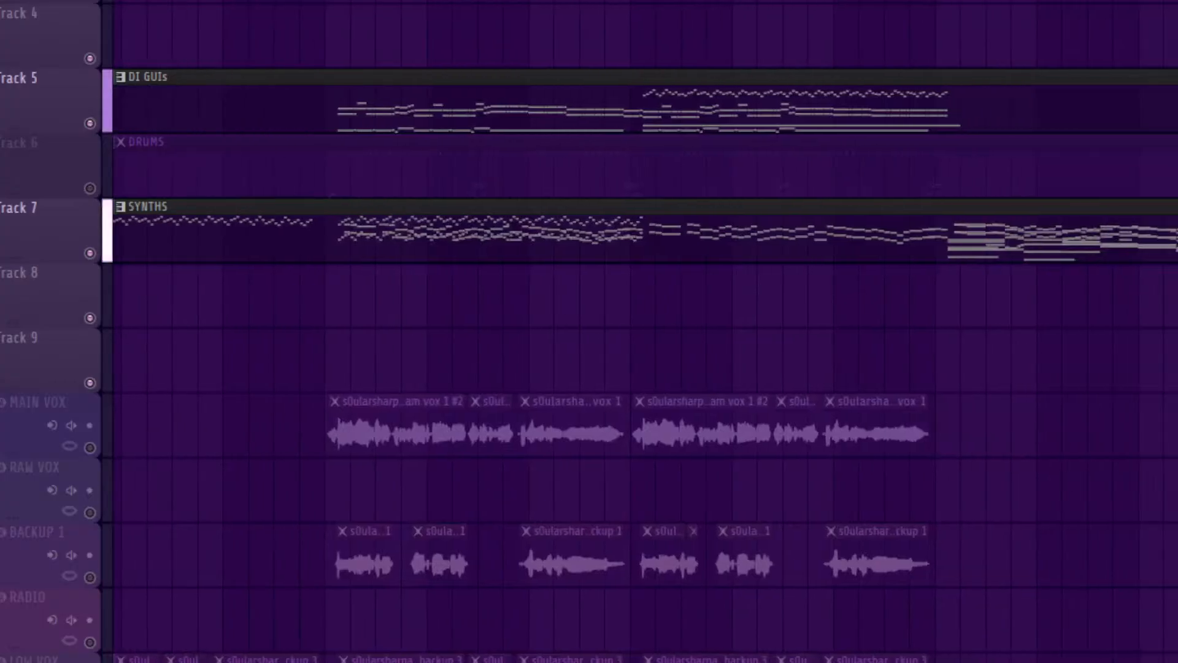
left_click(326, 2)
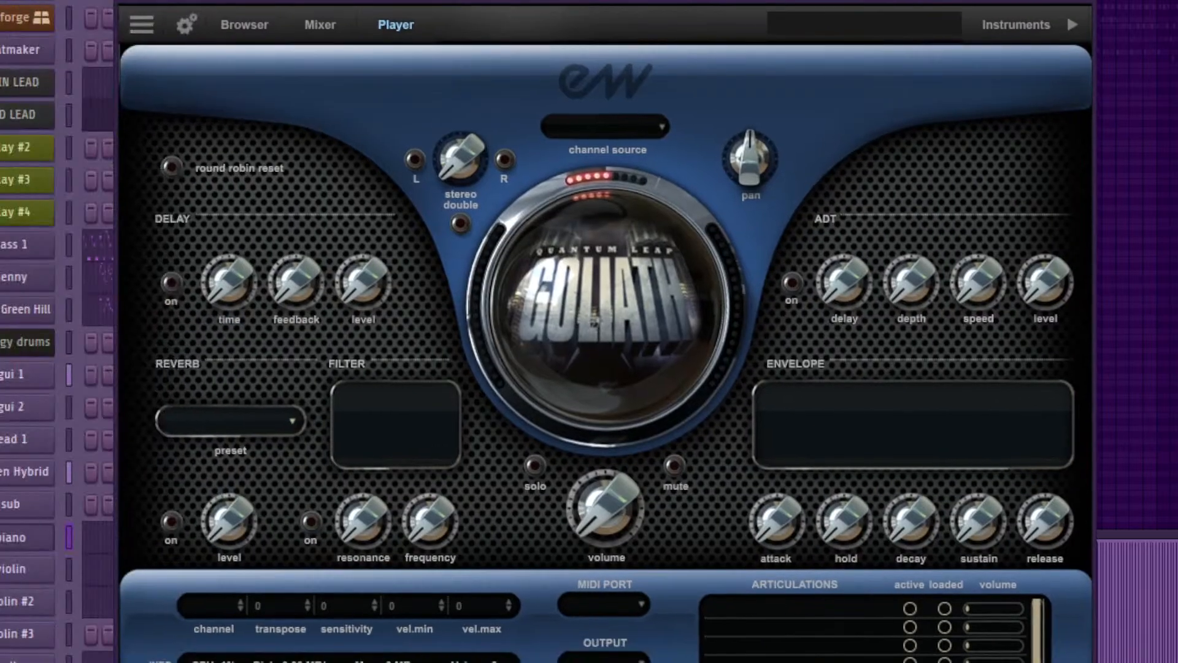
Step: Replace the piano channel's instrument with DRILLER and load the KEYS - MRS SOMBRE preset from the DRILLER CORE bank's KEYS category
right_click(28, 504)
mouse_move(111, 660)
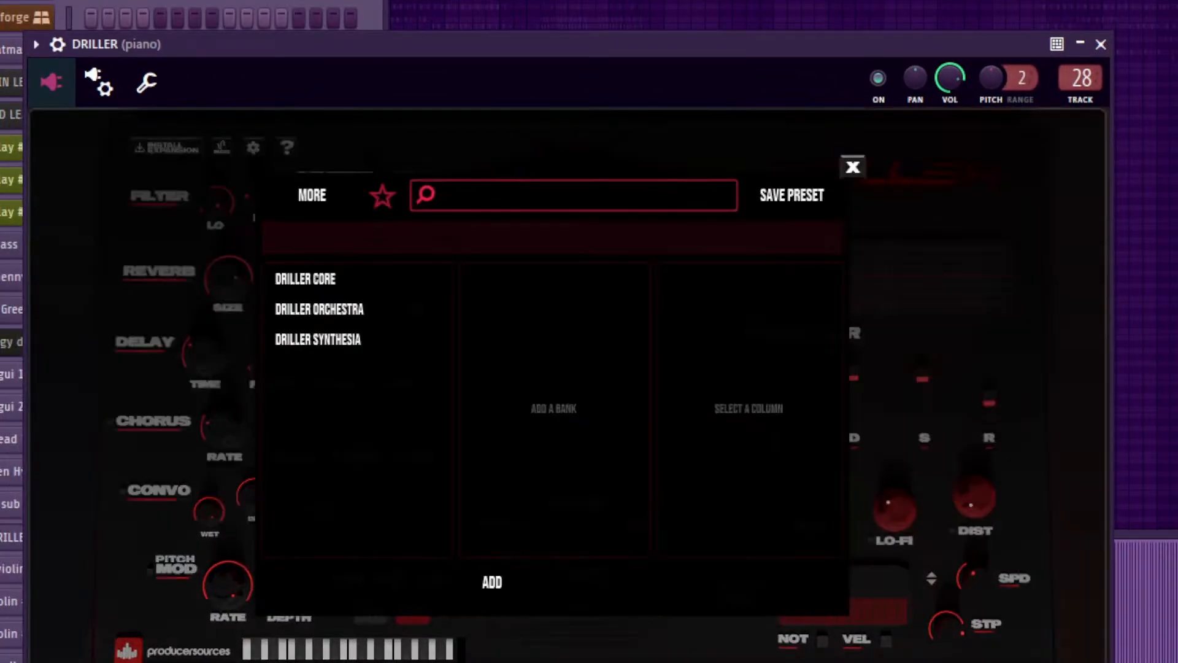
left_click(332, 279)
scroll(552, 408, "down", 1)
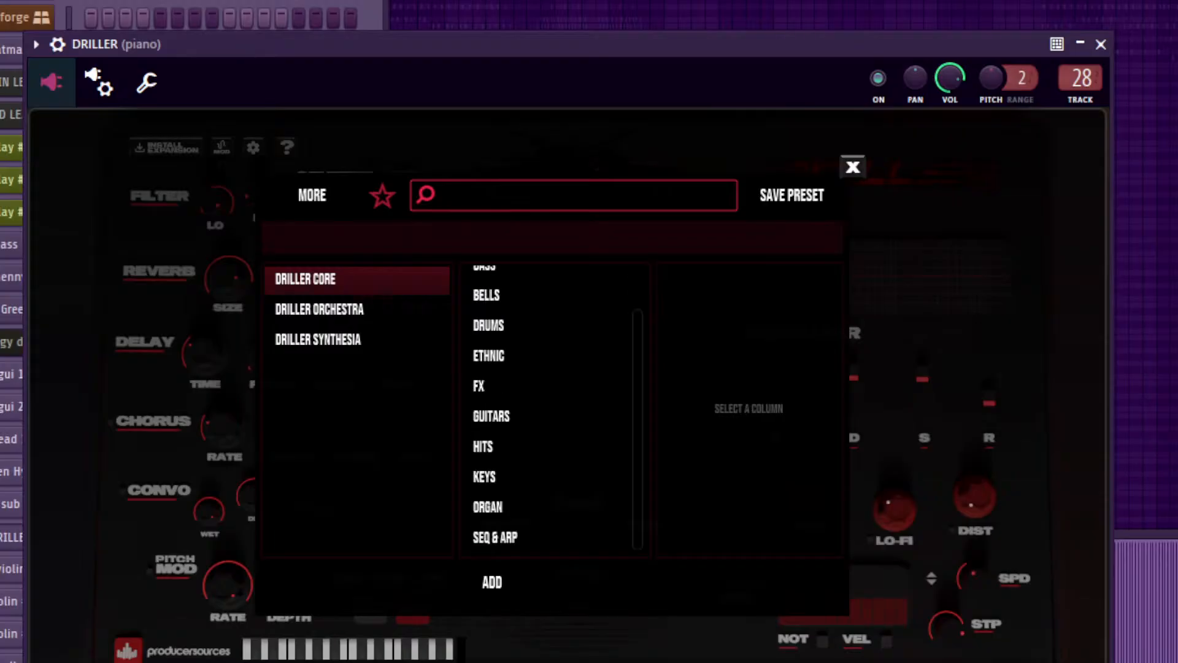
left_click(545, 477)
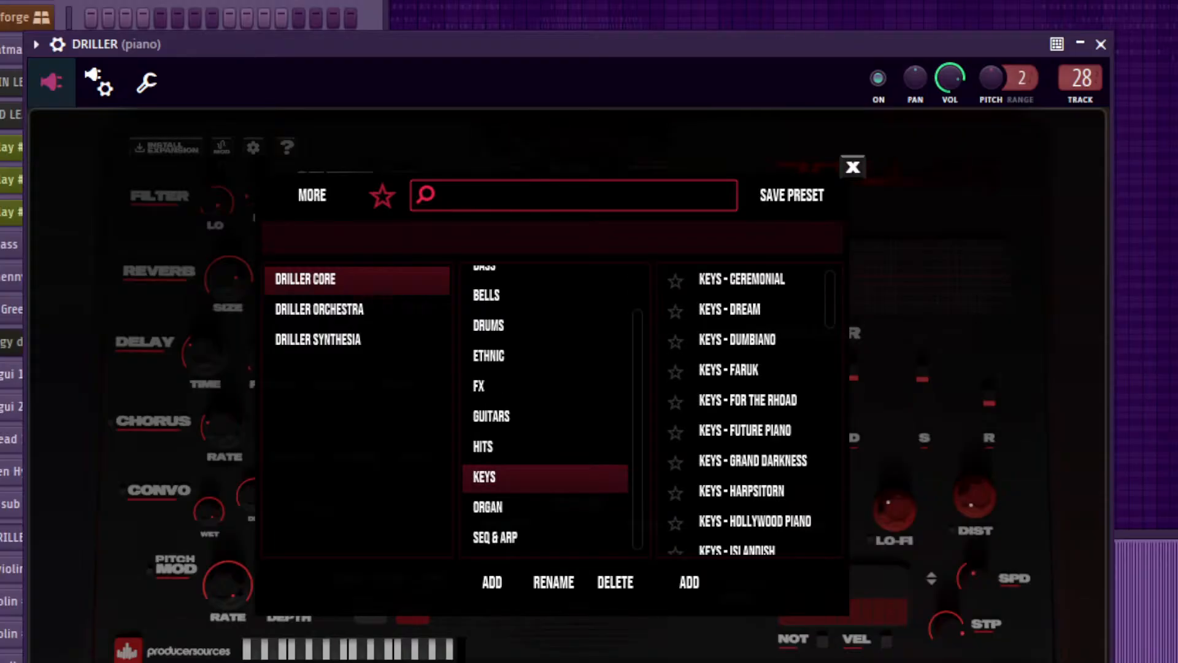
scroll(749, 408, "down", 5)
scroll(749, 408, "up", 2)
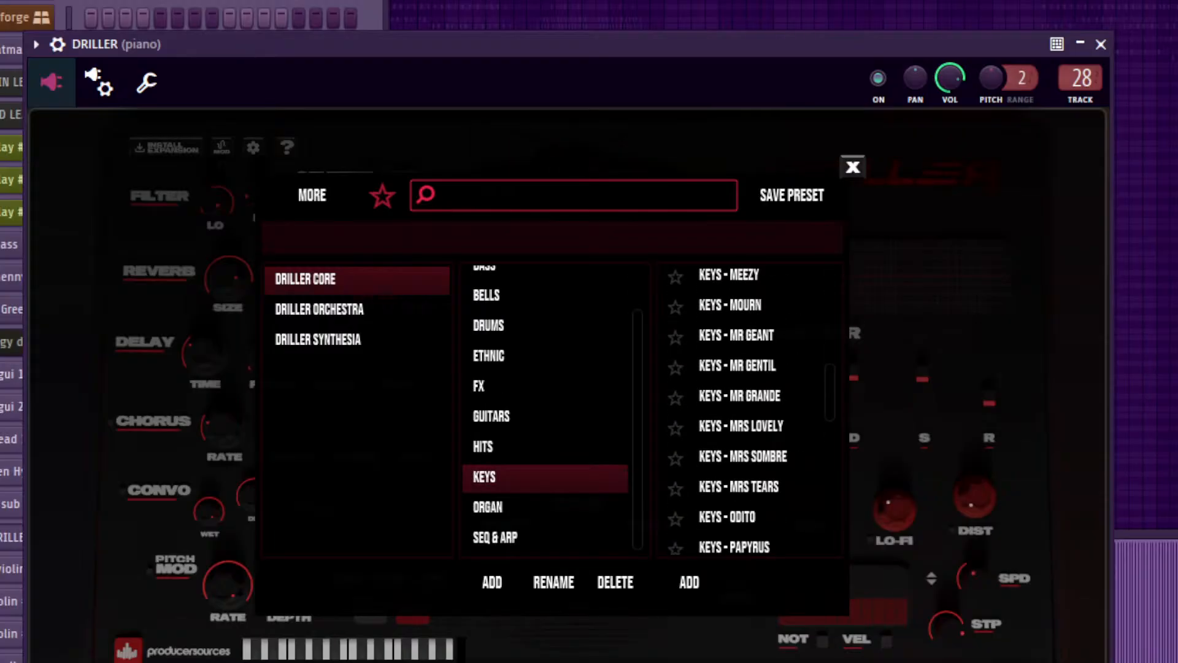
left_click(742, 457)
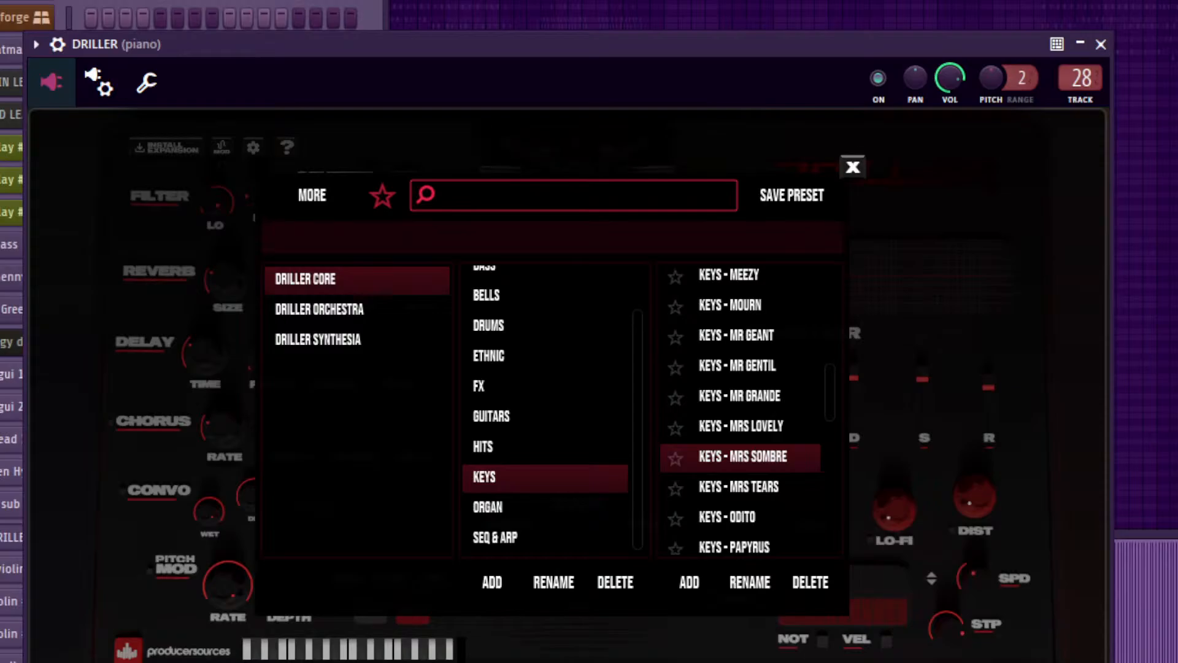
key("Escape")
key("space")
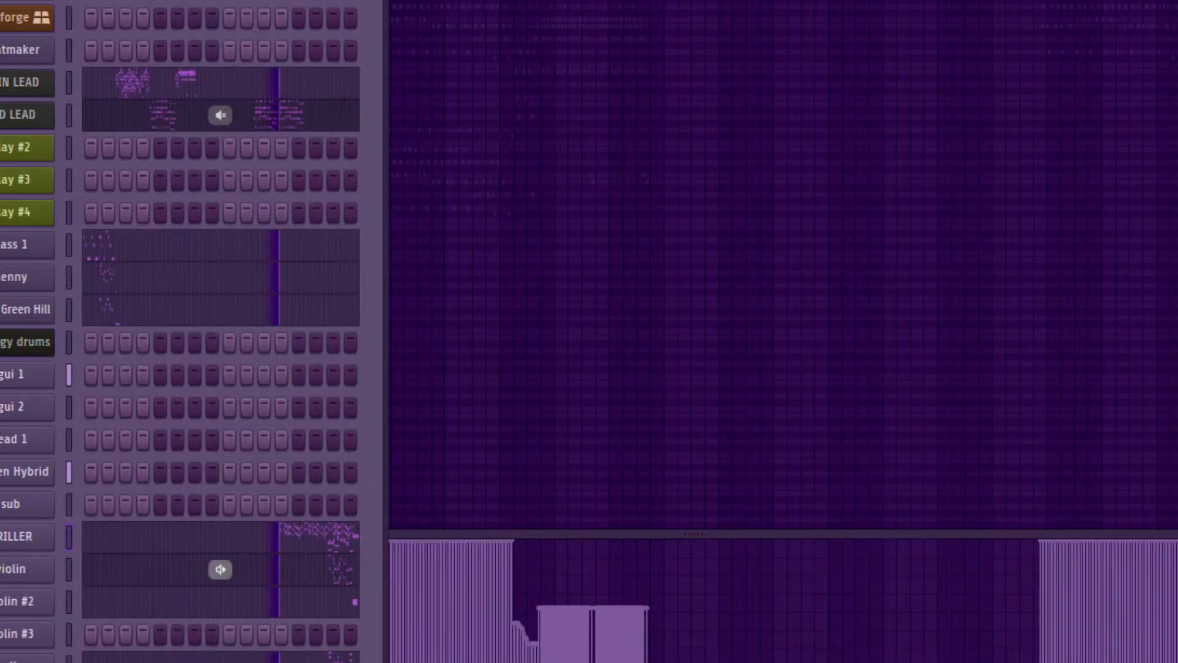
Step: Hide the channel rack and show the chorus backup 1 channel in the piano roll
key("F6")
left_click(290, 3)
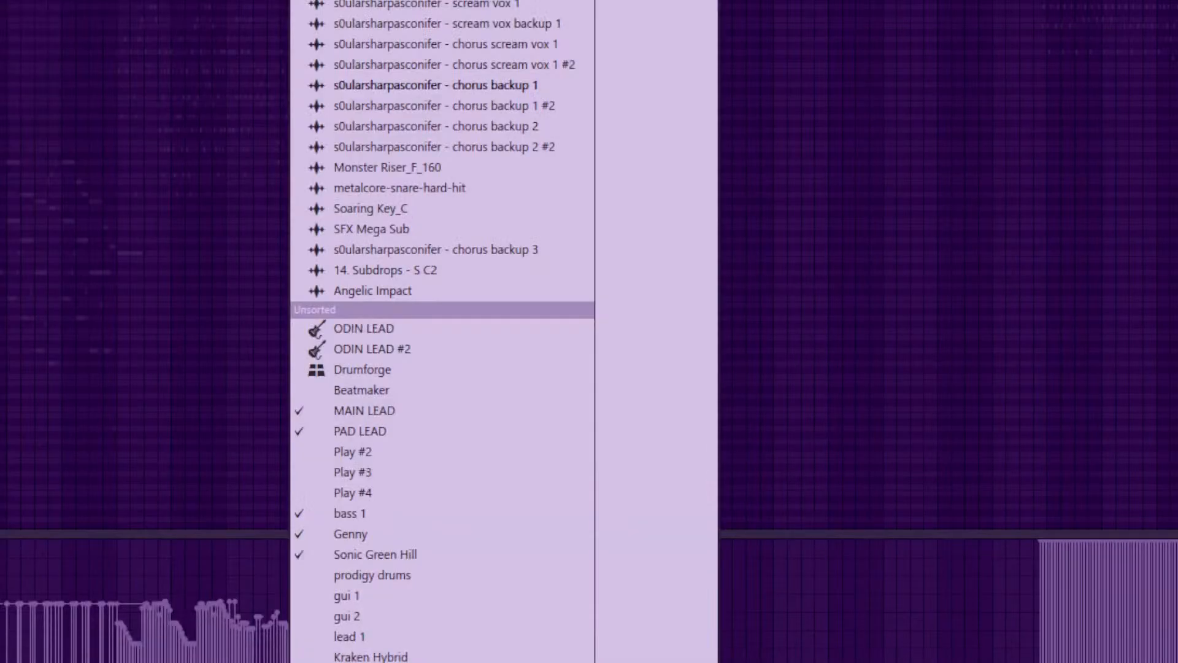
left_click(435, 85)
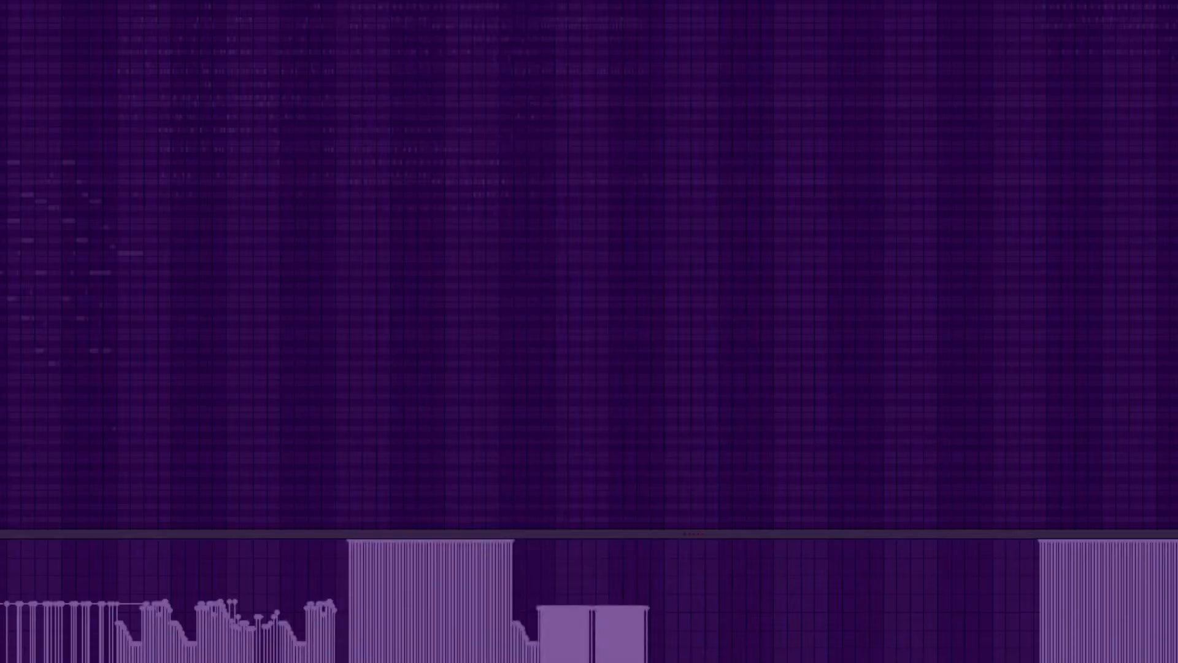
Step: Examine the notes in the song's final section in the piano roll during playback
scroll(589, 264, "down", 1)
mouse_move(983, 2)
left_mouse_down()
mouse_move(1176, 381)
mouse_move(1176, 424)
left_mouse_up()
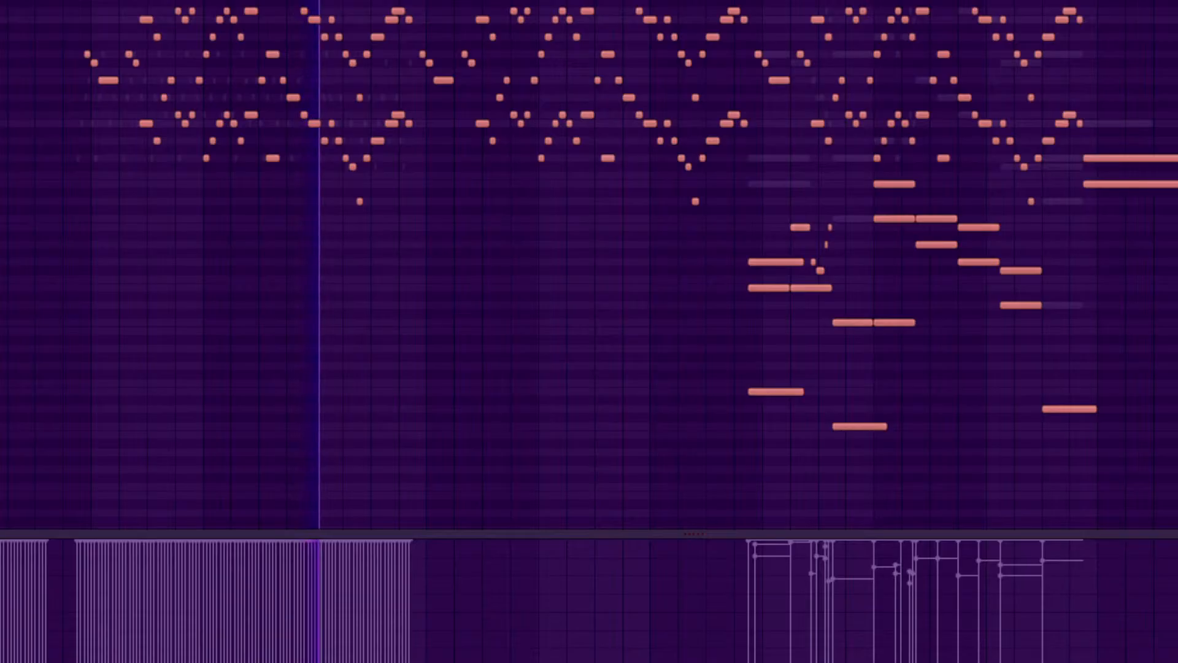
scroll(589, 264, "down", 3)
scroll(589, 264, "up", 4)
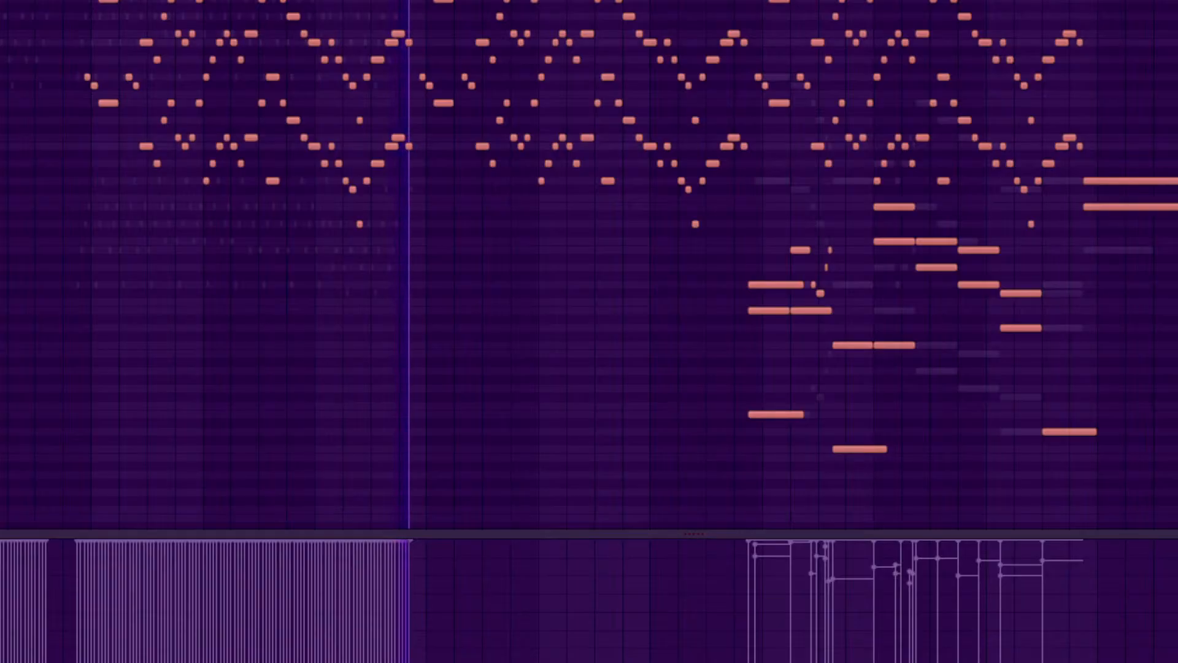
key("ctrl+d")
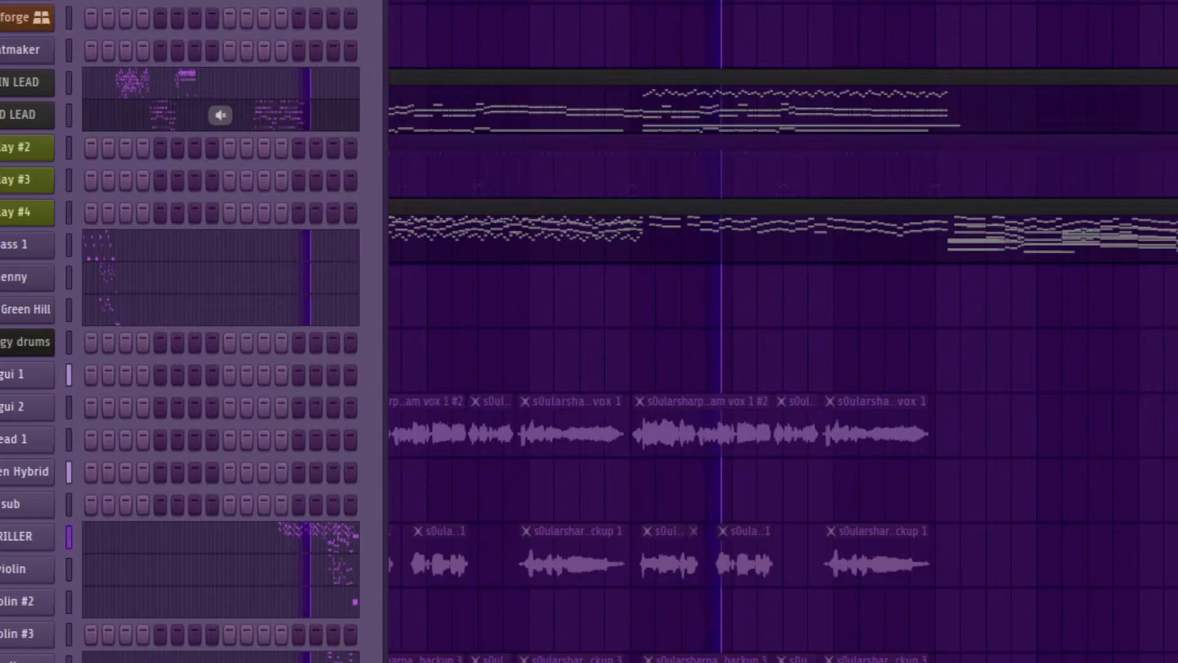
Step: Check the violin channel's loaded instrument and close its window again
key("F6")
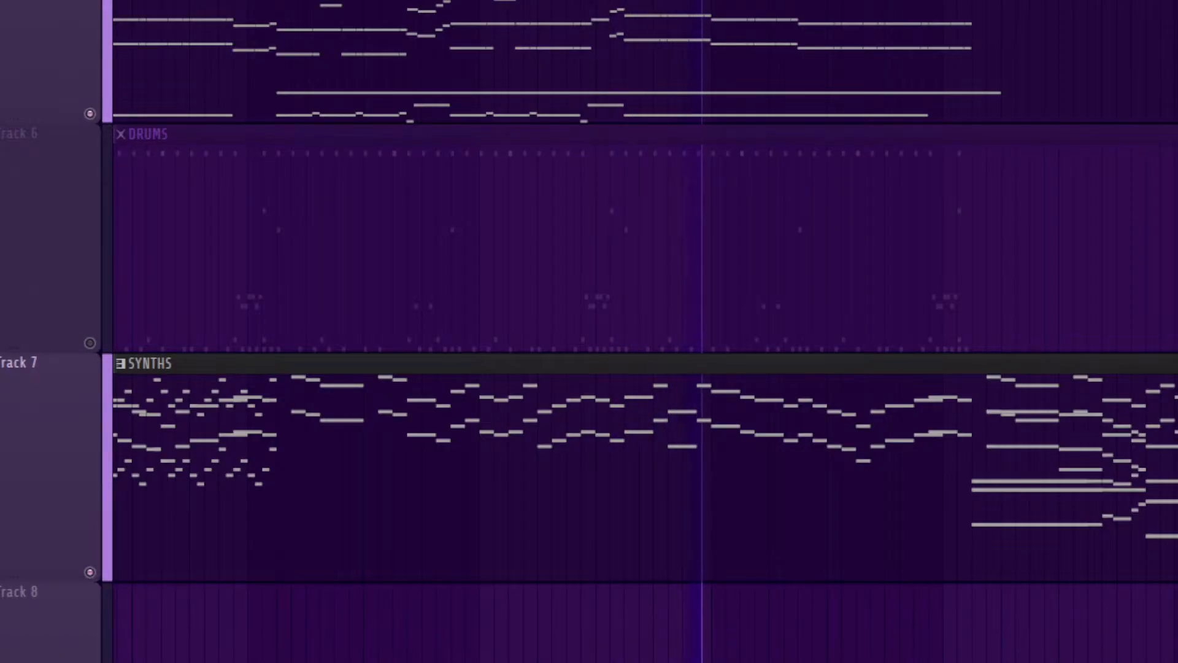
key("F6")
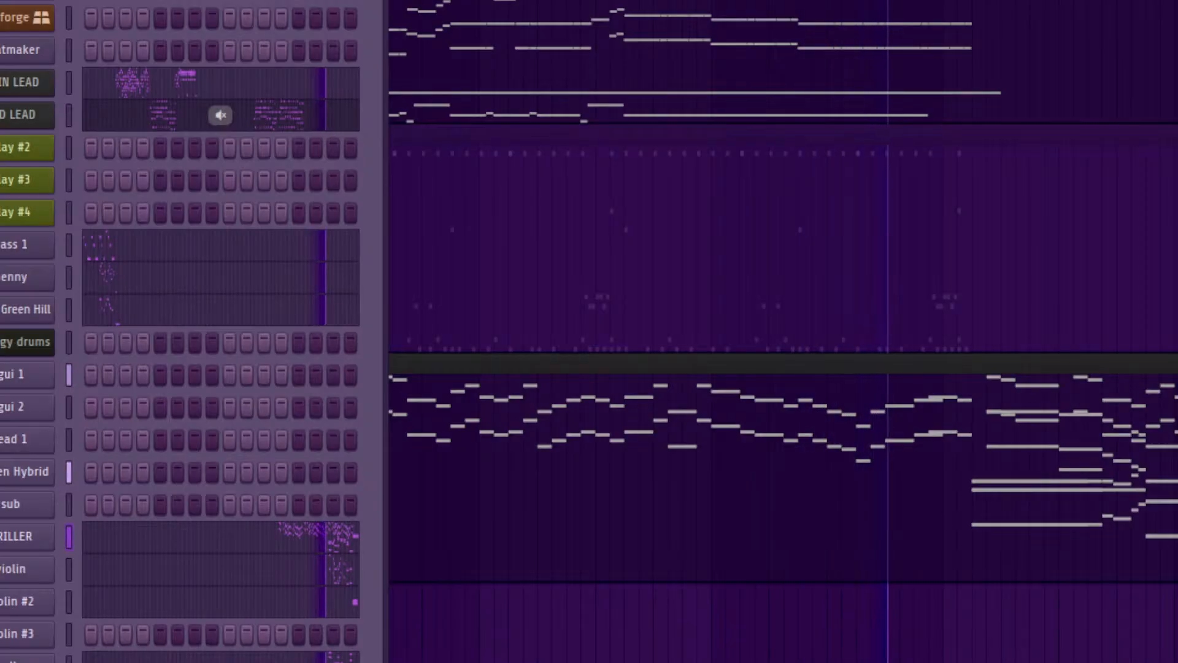
left_click(25, 568)
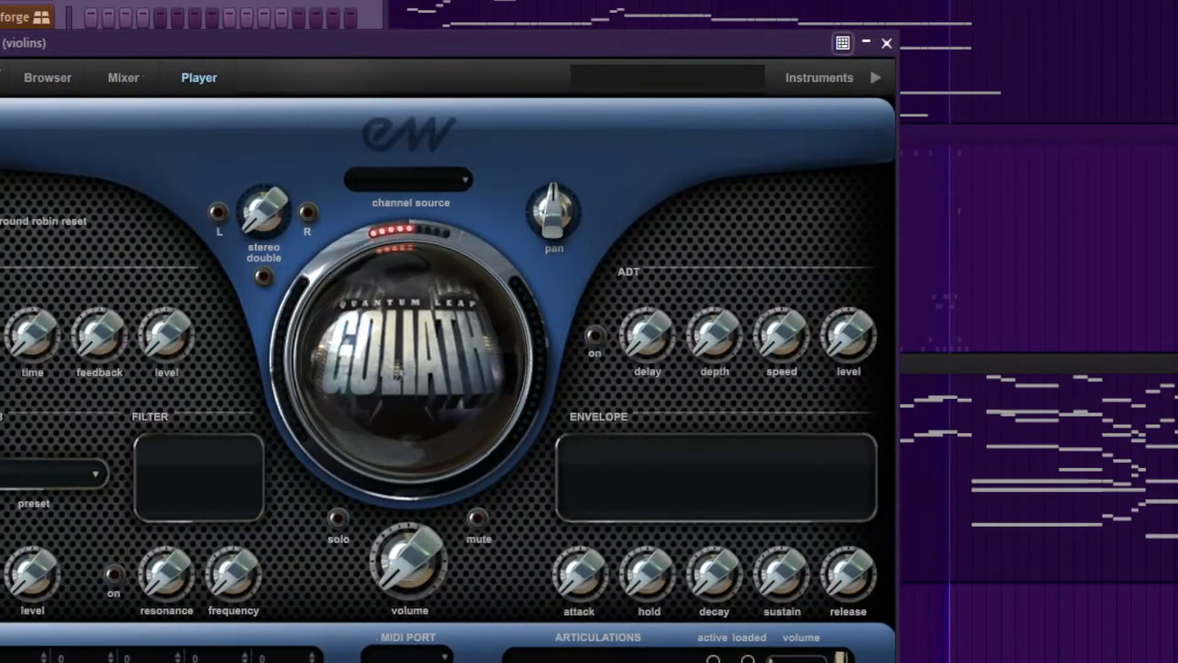
left_click(886, 43)
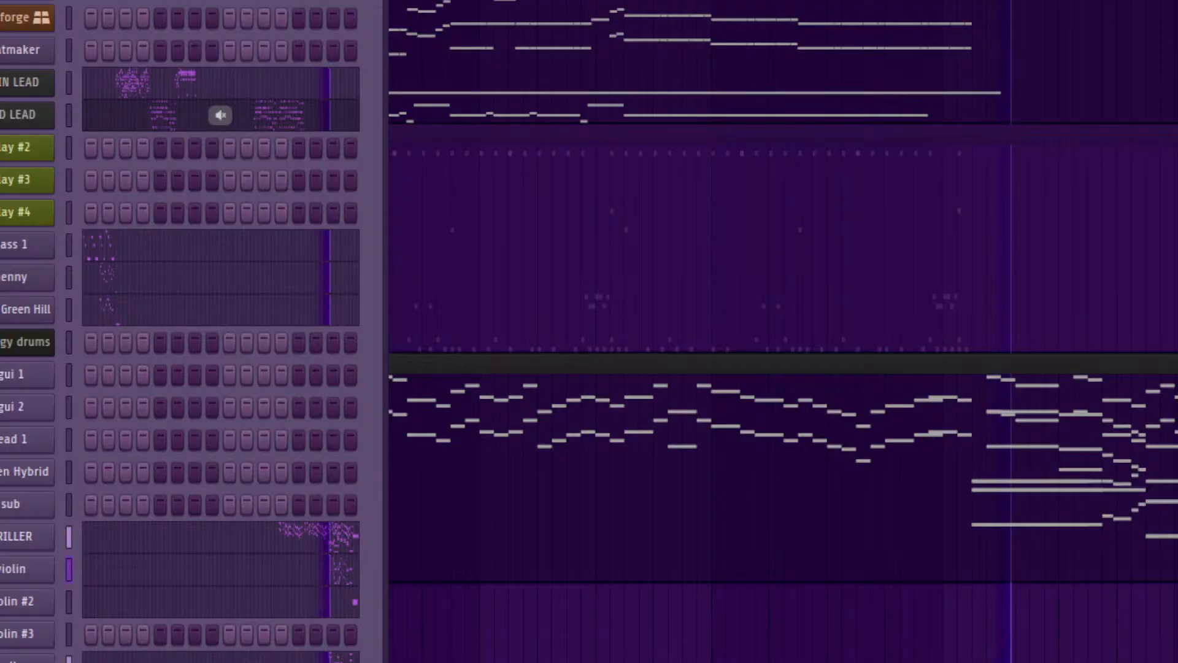
key("F6")
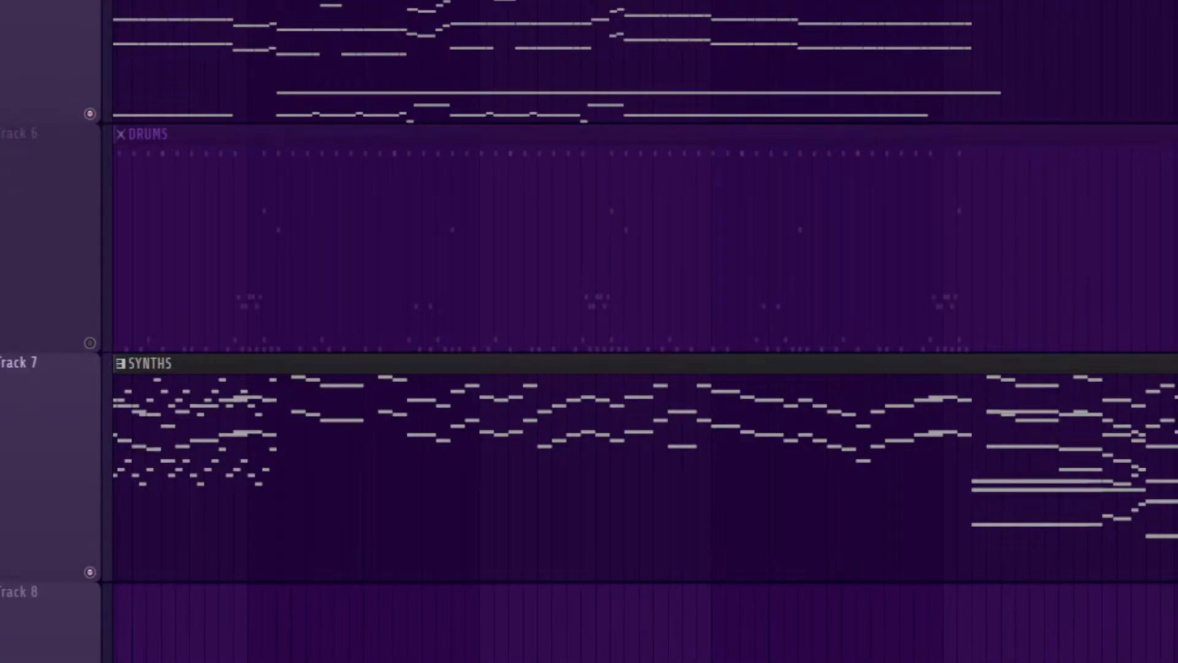
key("F6")
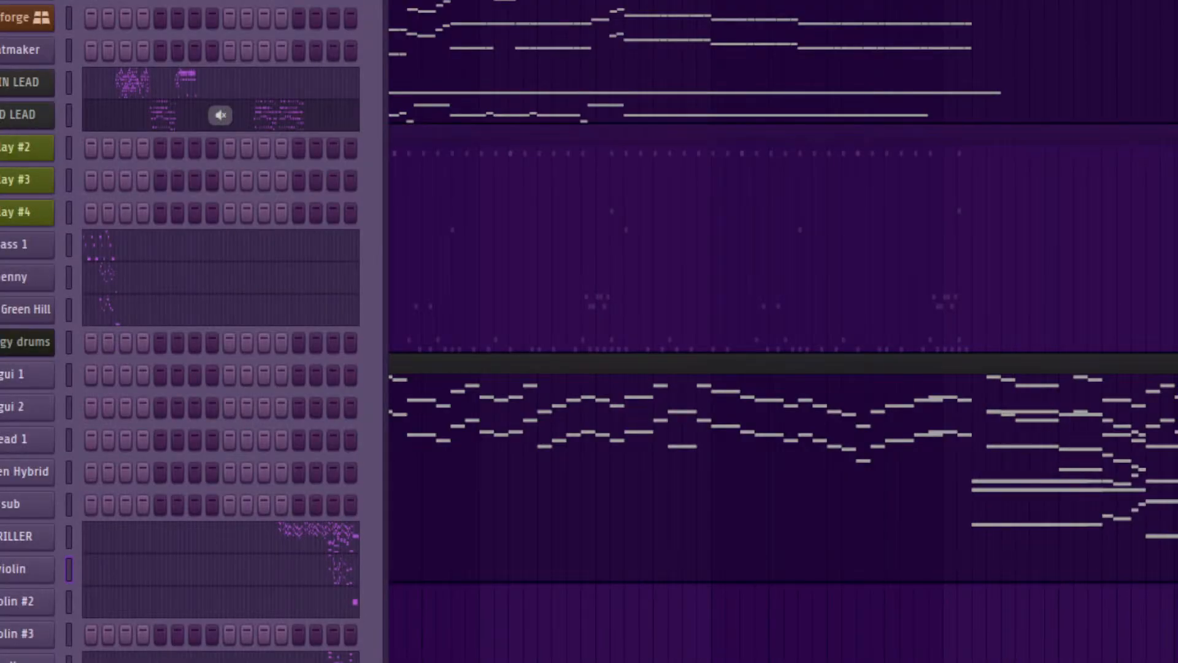
left_click(26, 569)
left_click(886, 42)
Step: Replace the violin channel's instrument with Play and load the SVL Exp 2 patch from Solo Violin, 1 Long
right_click(26, 569)
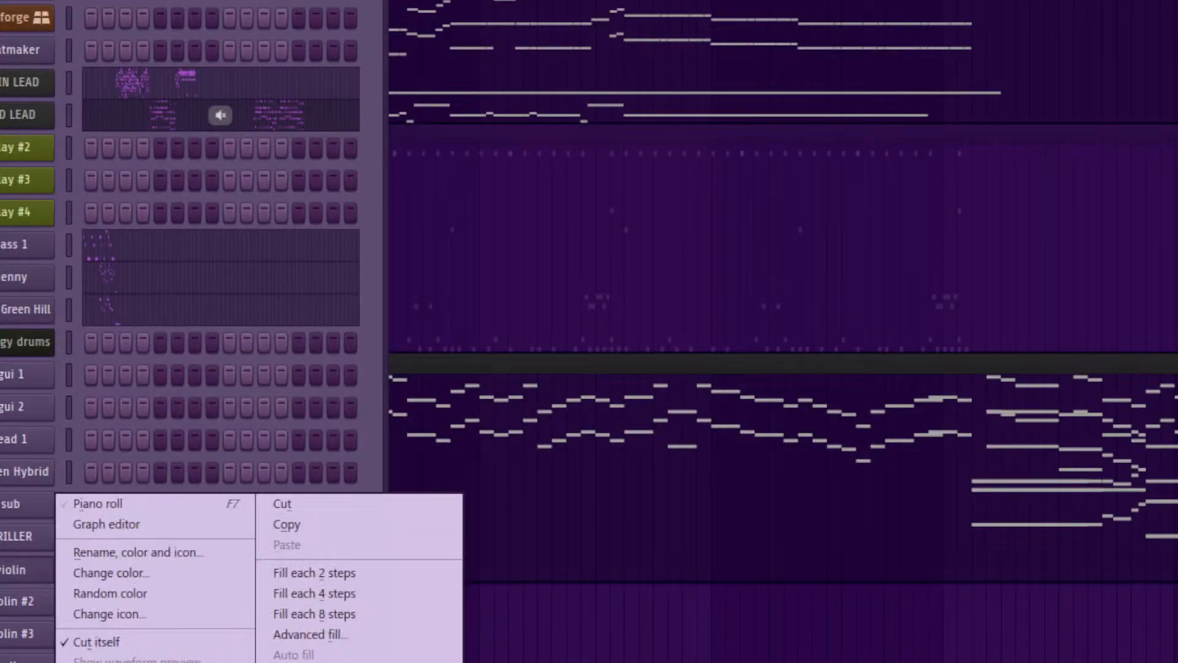
mouse_move(123, 662)
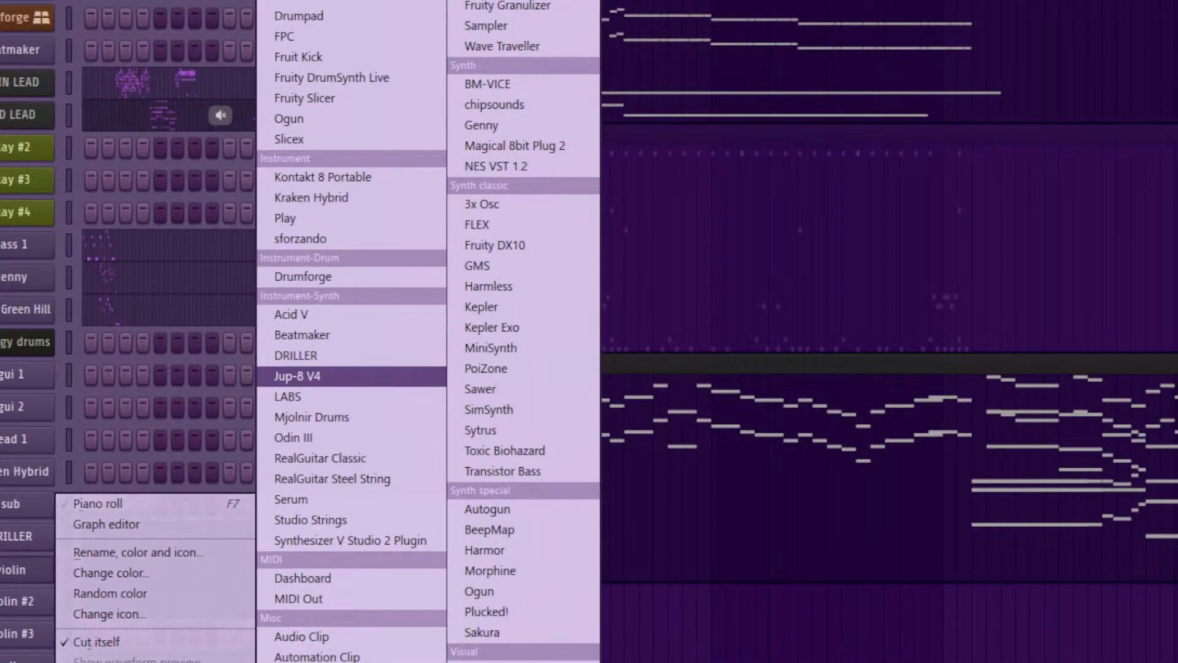
left_click(285, 218)
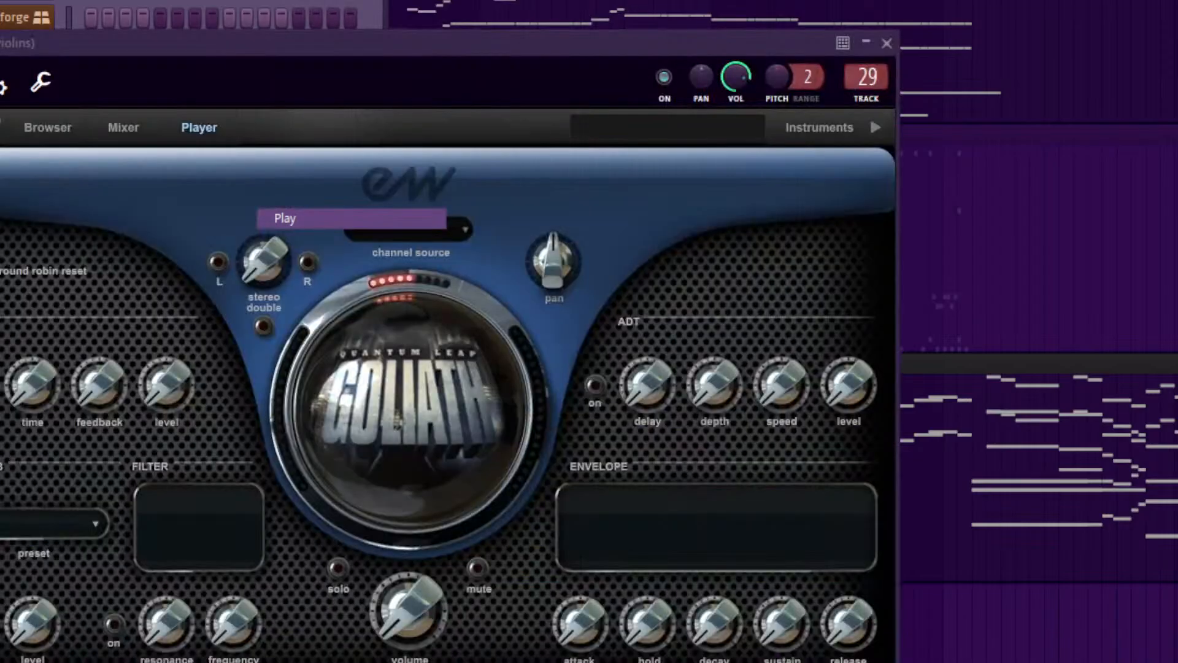
left_click_drag(0, 42, 0, 0)
left_click(0, 71)
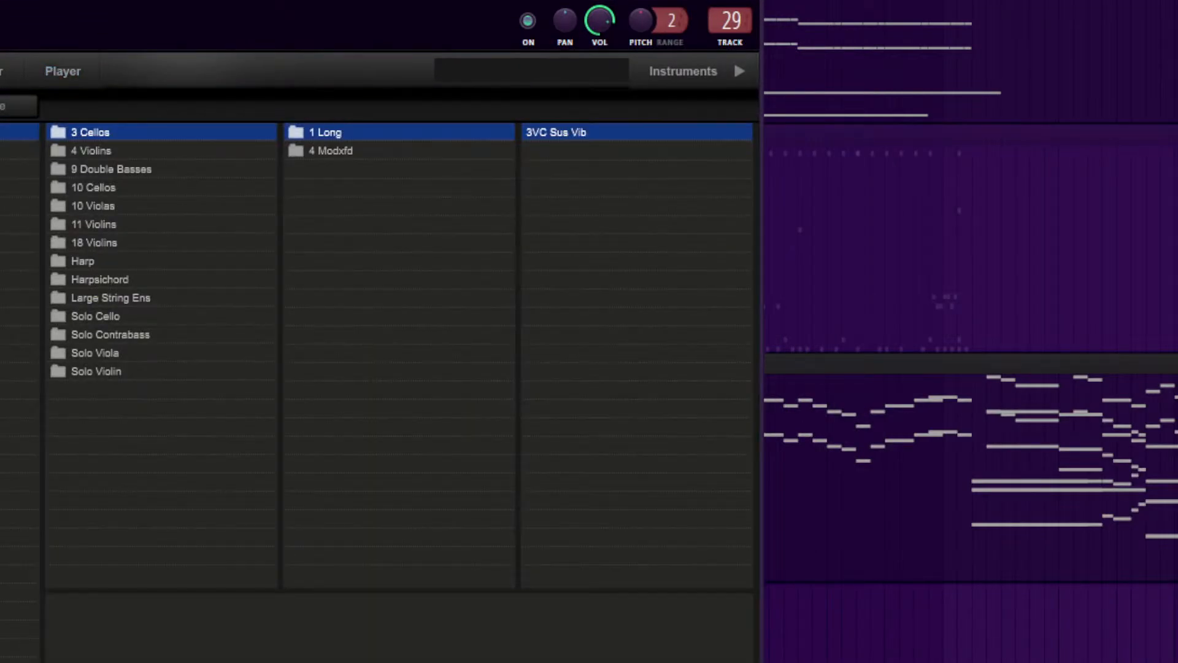
left_click(96, 371)
left_click(563, 133)
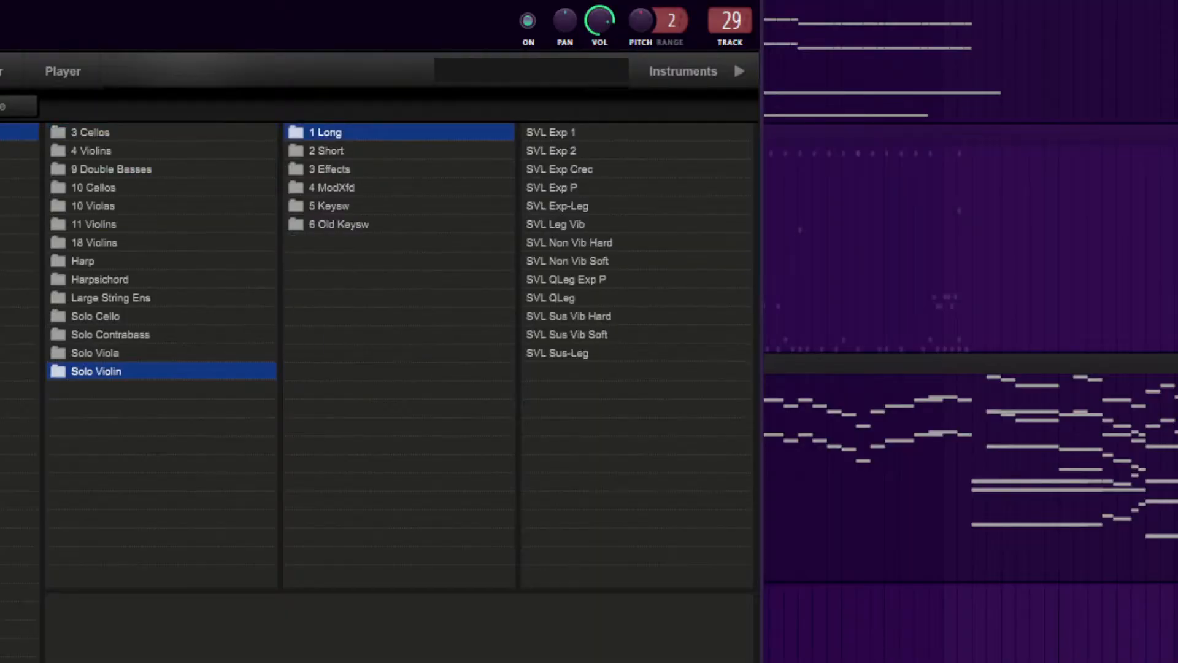
left_click(552, 151)
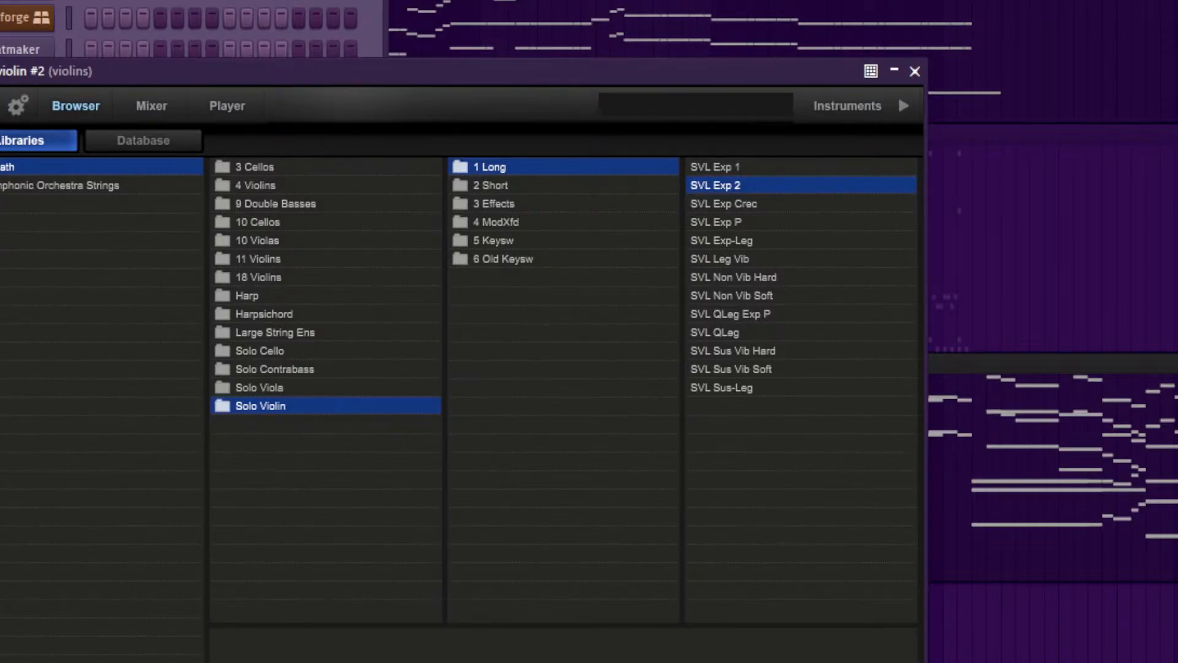
Step: Load the SVL Exp-Leg solo violin patch on the violin #2 channel and rename the channel violin2
left_click(722, 240)
key("Escape")
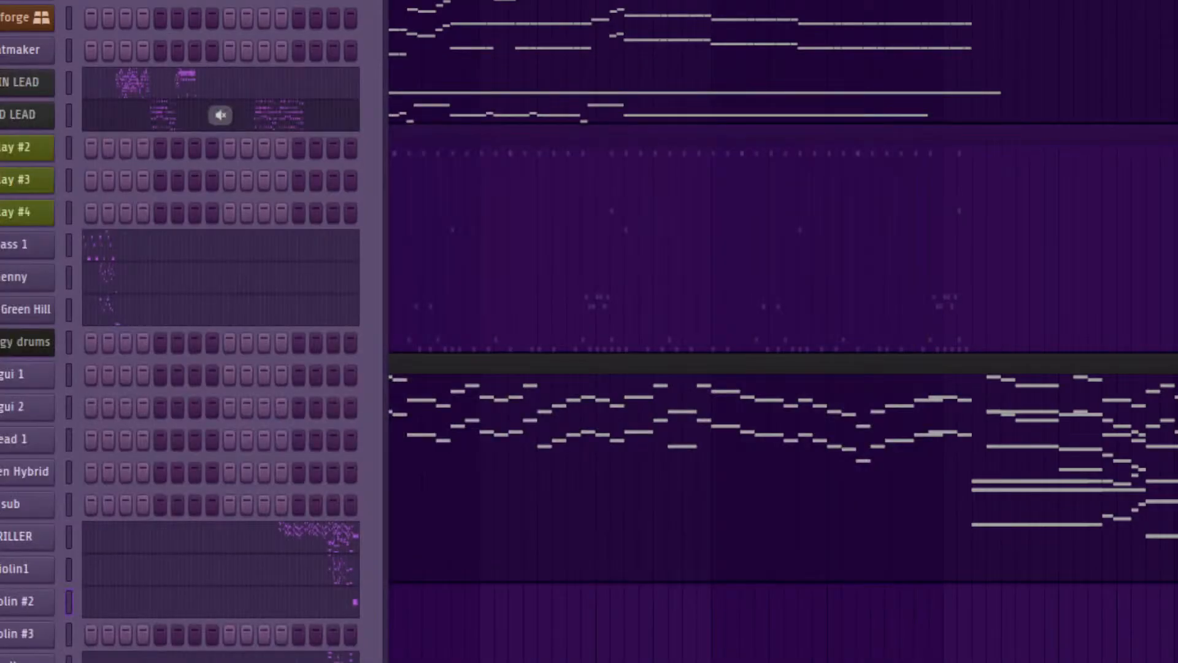
key("F2")
type("violin2")
key("Return")
Step: Load the SVC Exp Vib patch from Solo Cello, 1 Long on the cello channel
left_click(18, 659)
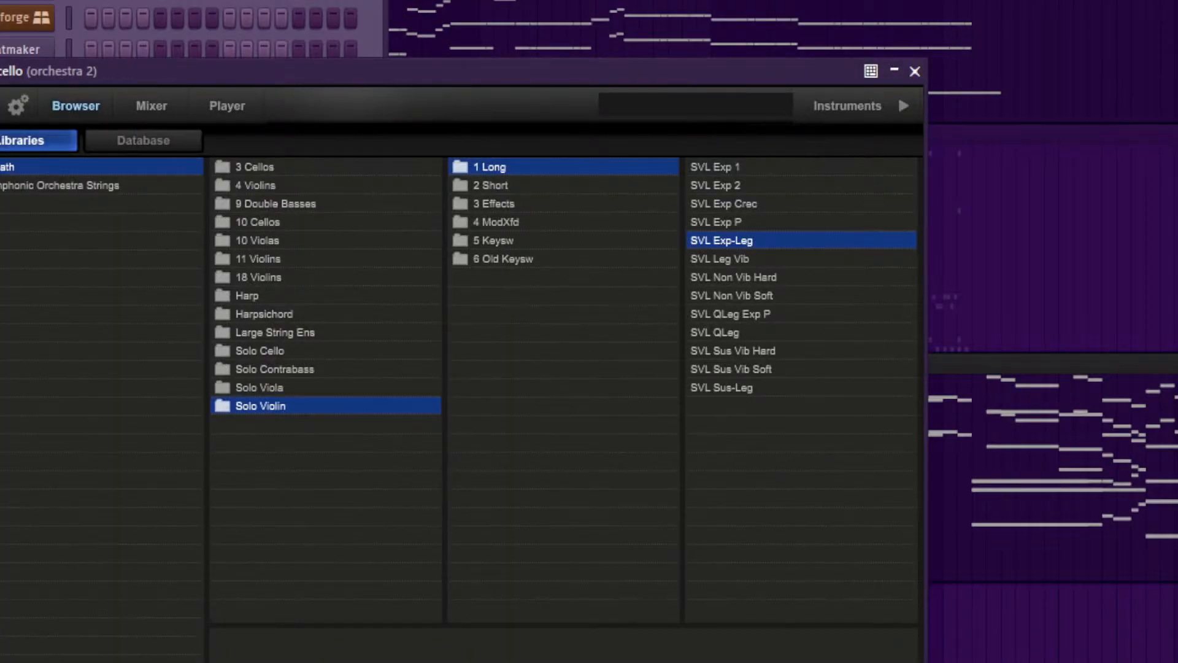
left_click(261, 350)
left_click(729, 167)
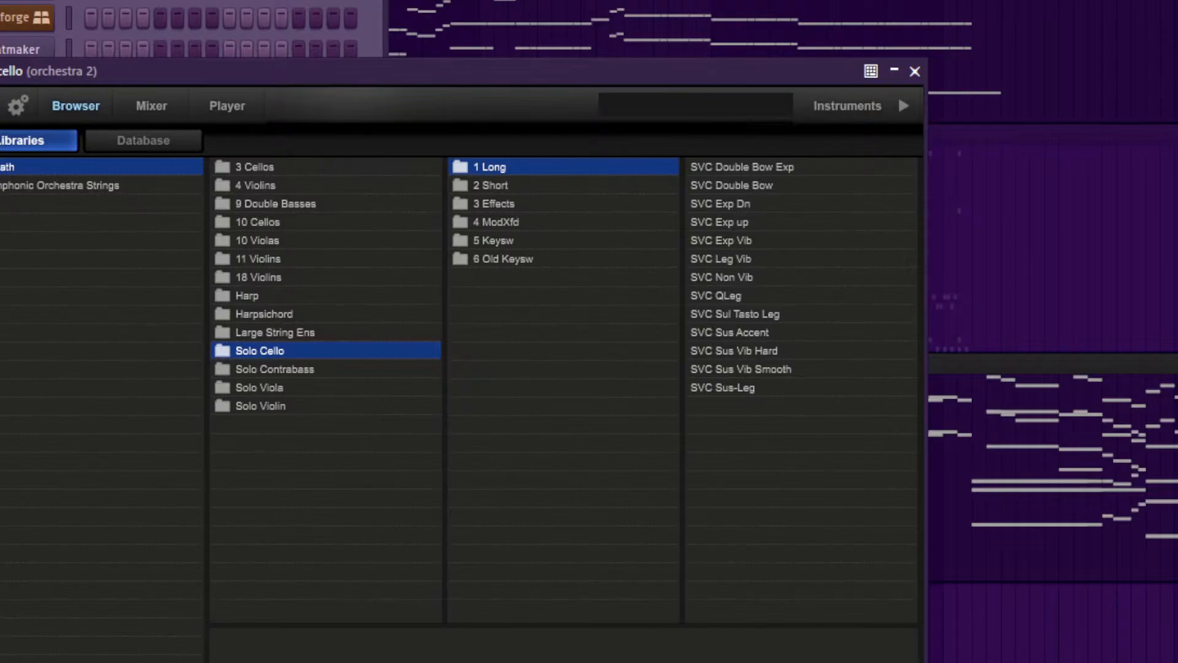
left_click(742, 167)
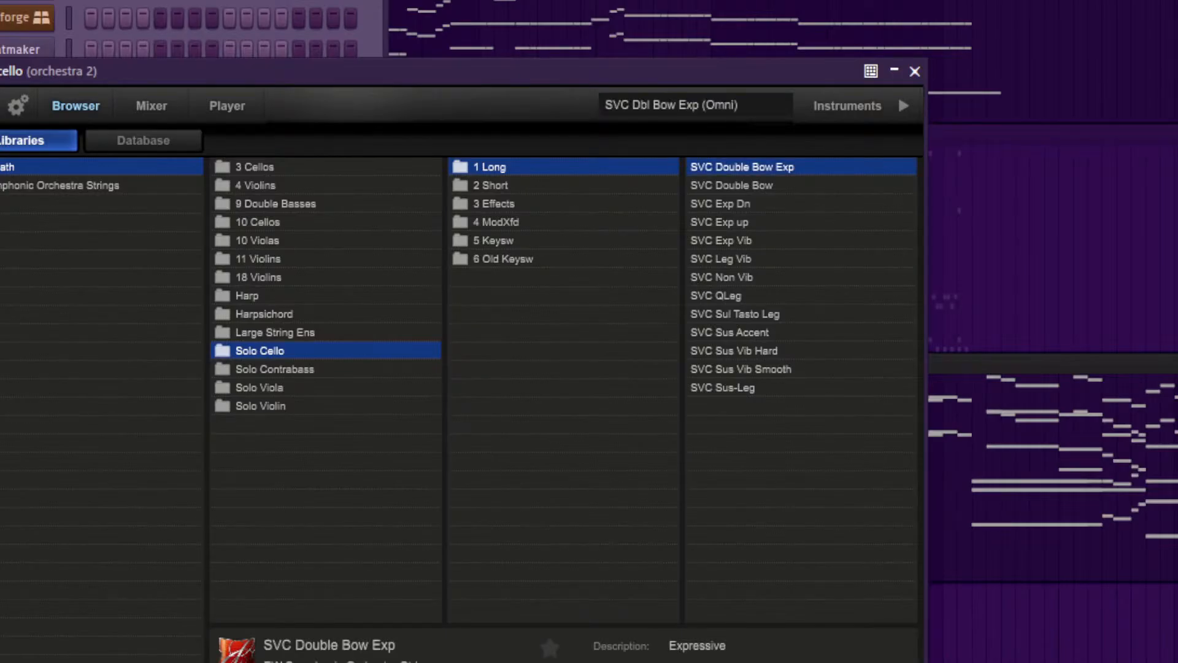
double_click(721, 240)
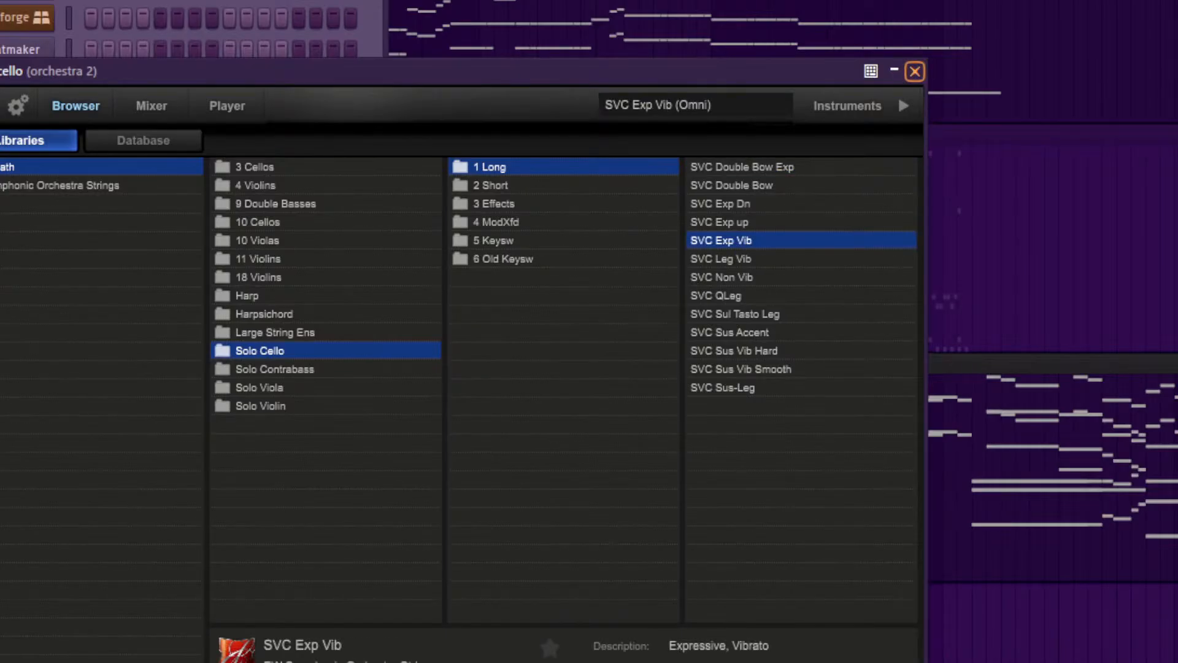
left_click(914, 71)
Step: Play the song's ending to hear the newly loaded violin and cello patches
key("space")
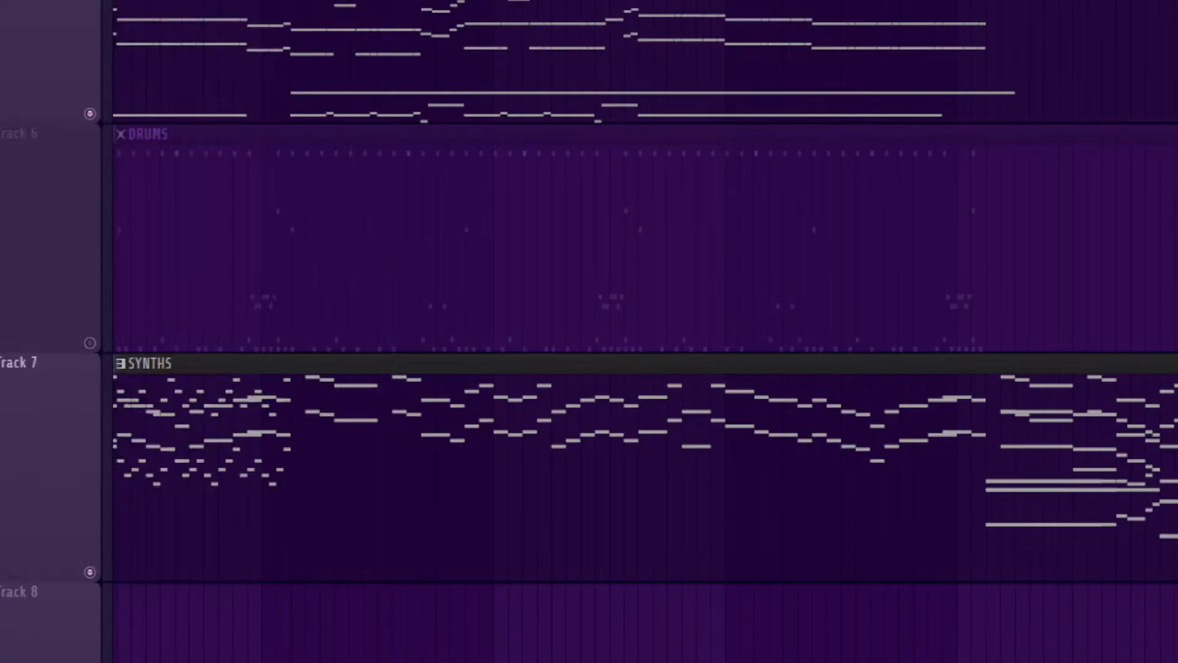
key("space")
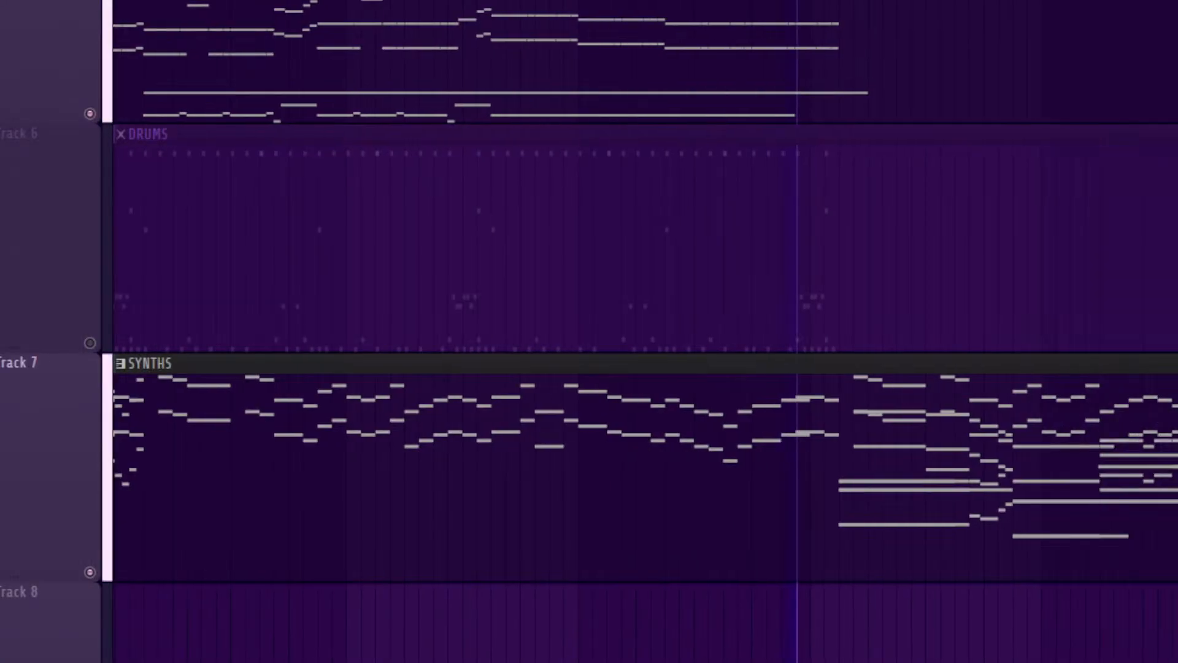
key("F6")
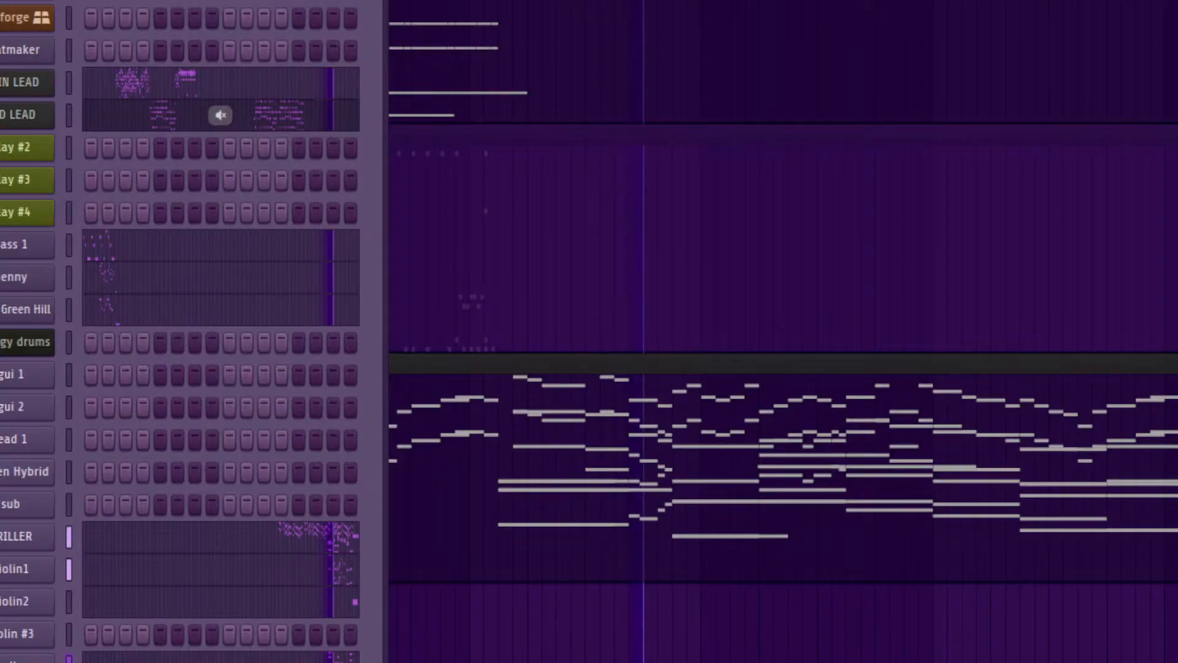
key("F6")
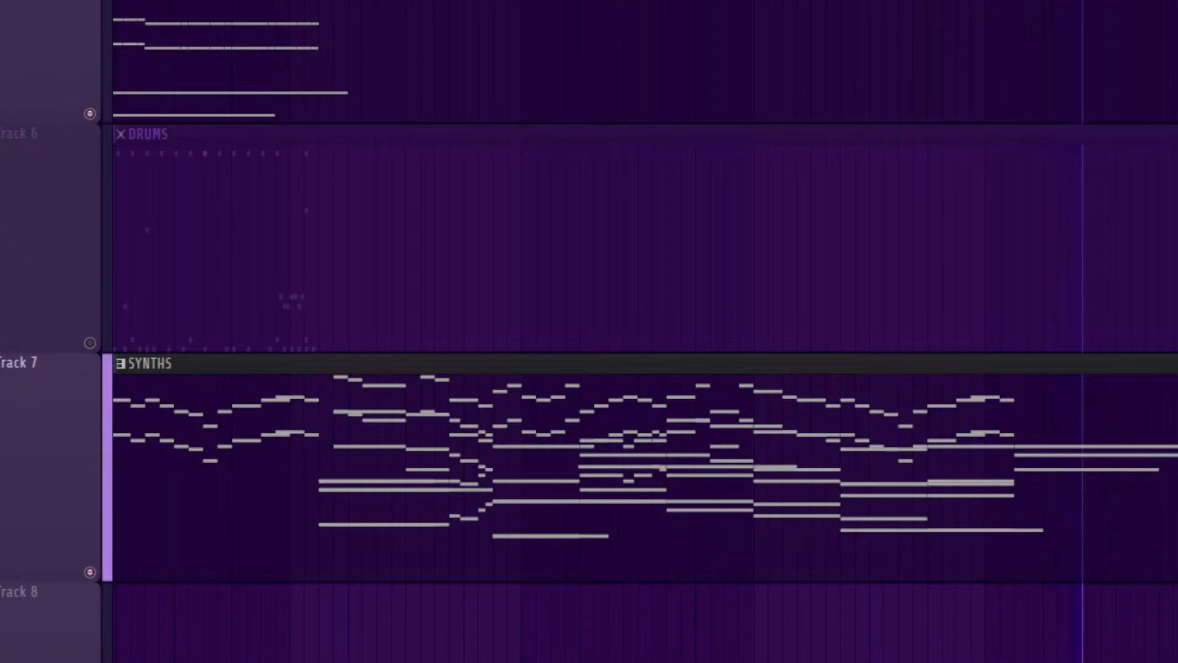
scroll(644, 331, "left", 1)
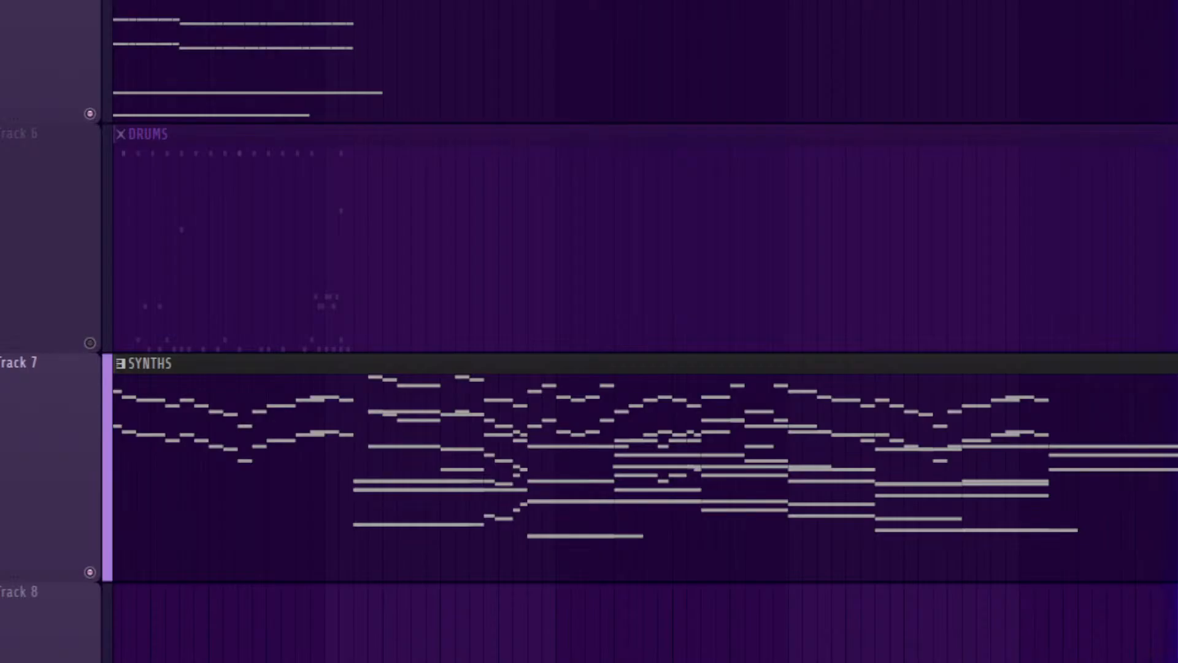
key("space")
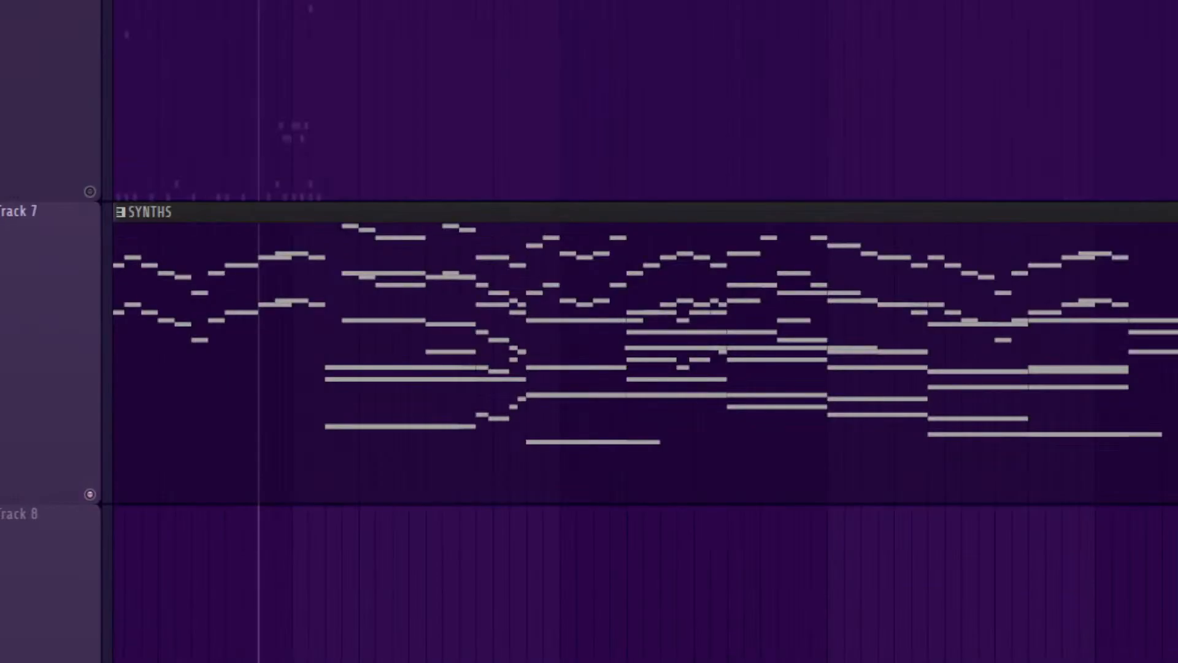
scroll(644, 362, "right", 1)
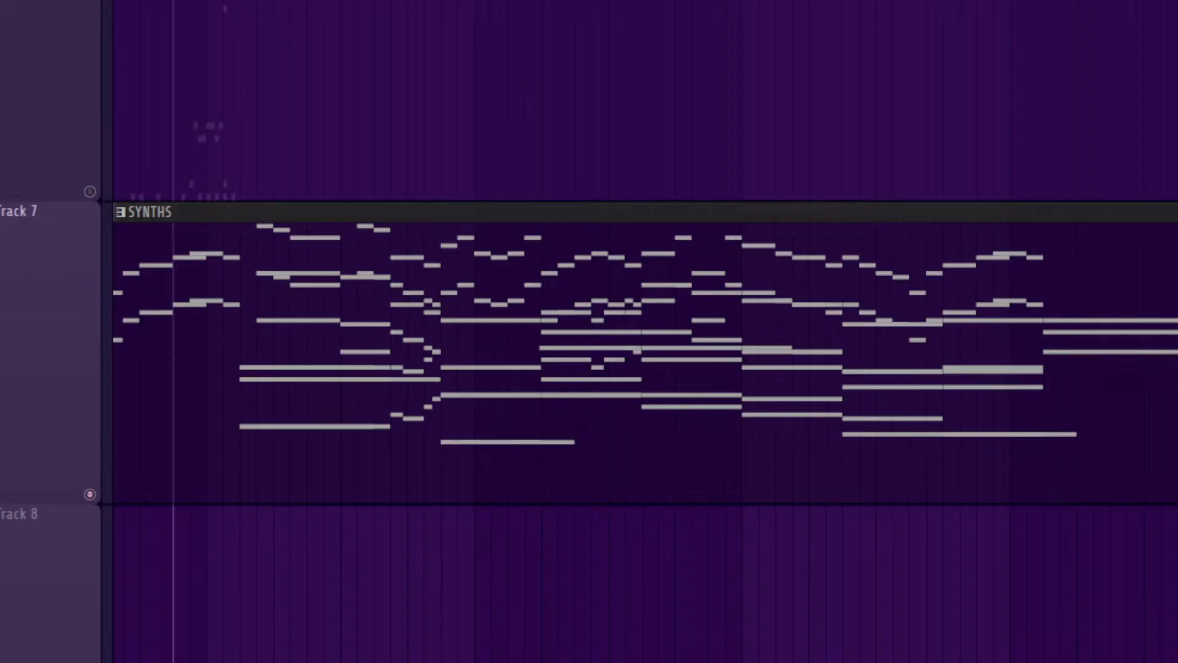
scroll(646, 362, "down", 2)
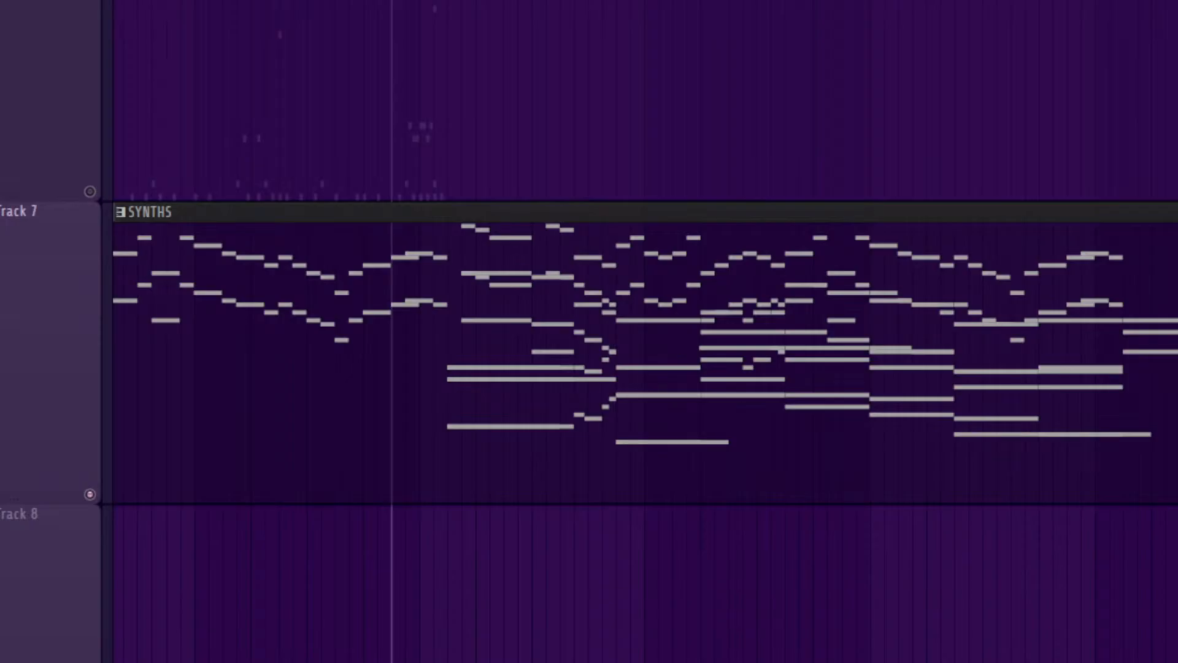
scroll(645, 362, "down", 2)
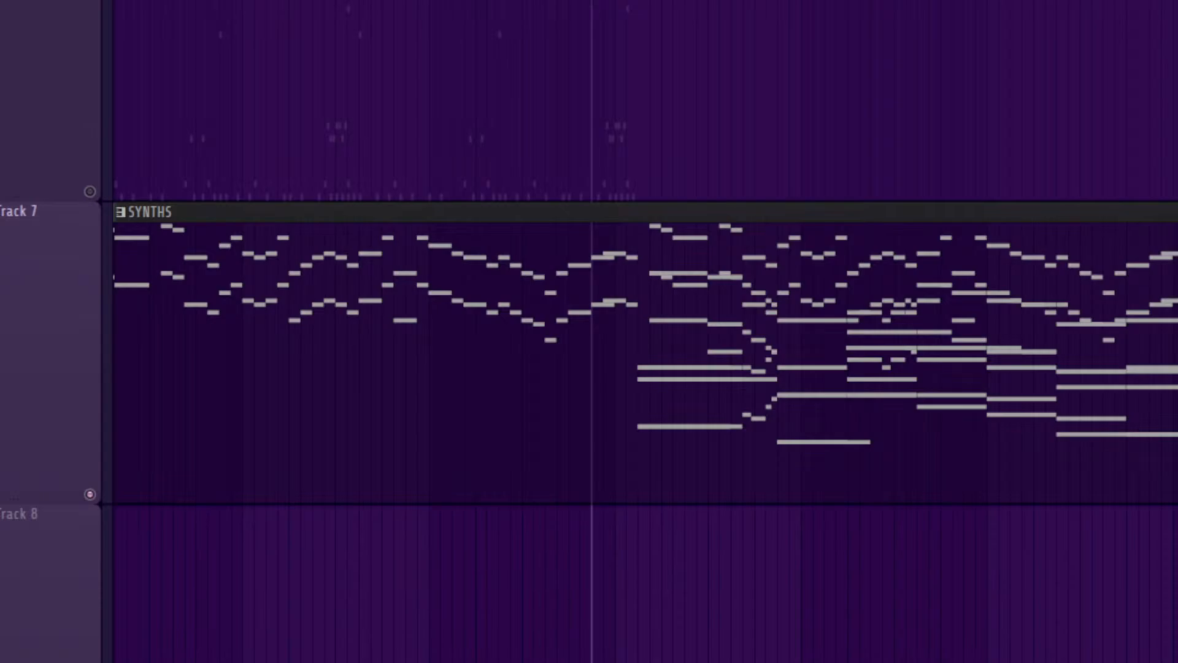
scroll(644, 362, "down", 4)
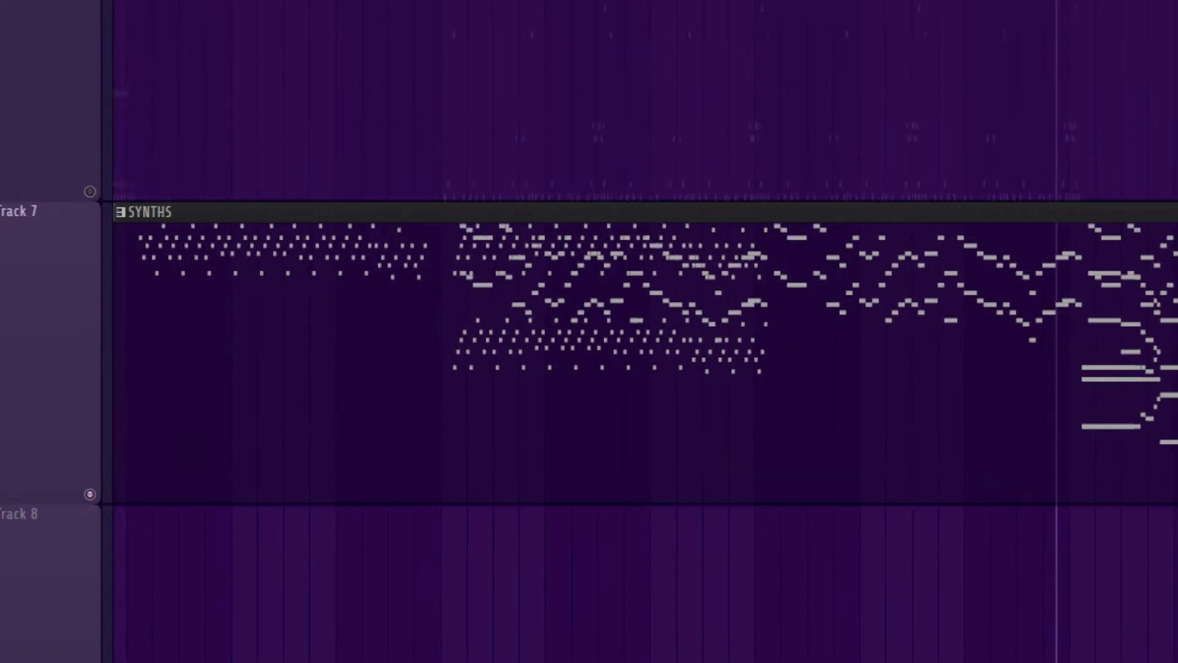
scroll(645, 362, "left", 2)
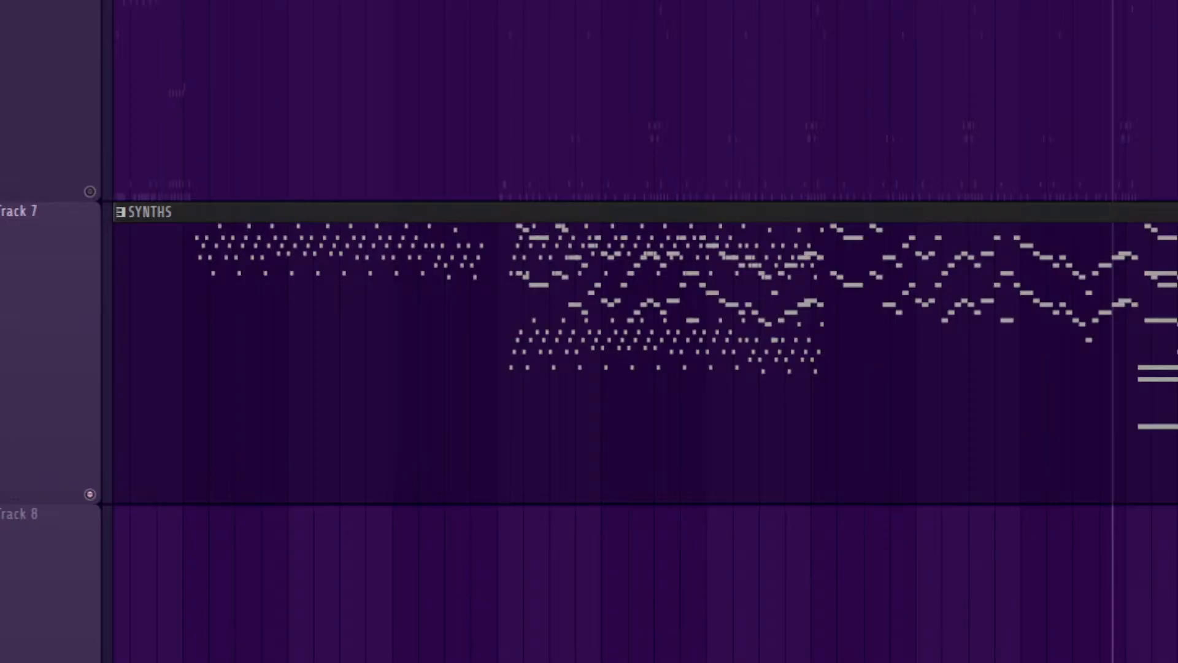
Step: Browse to the Candlelight song's folder and open its project file
key("ctrl+o")
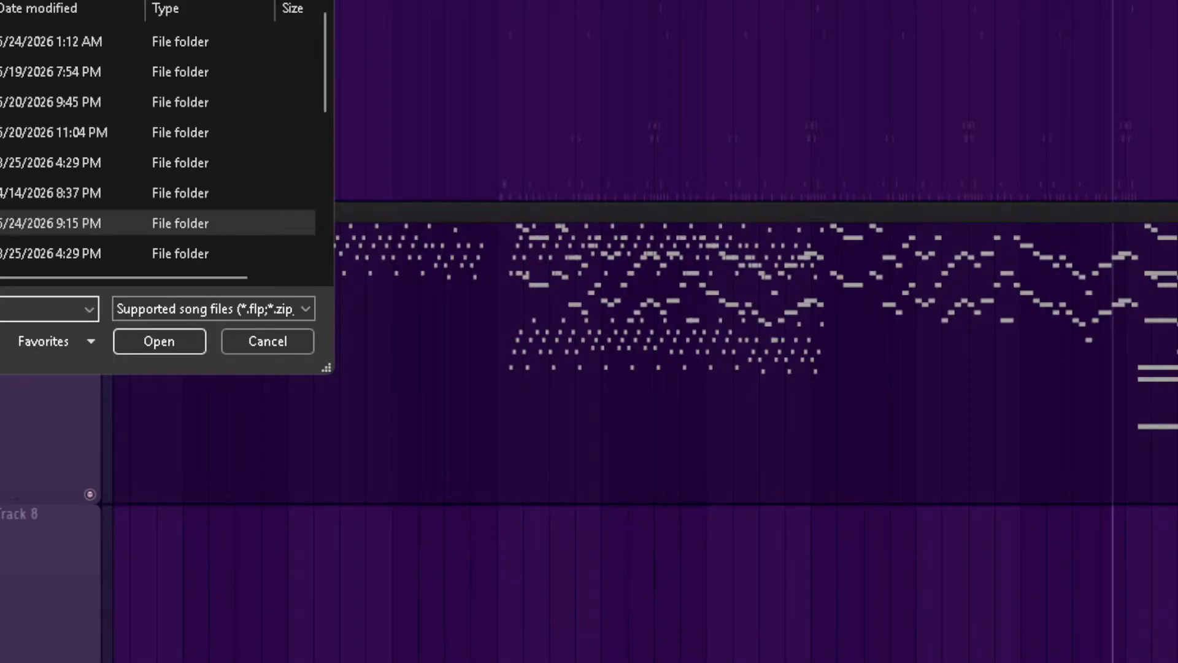
key("alt+Up")
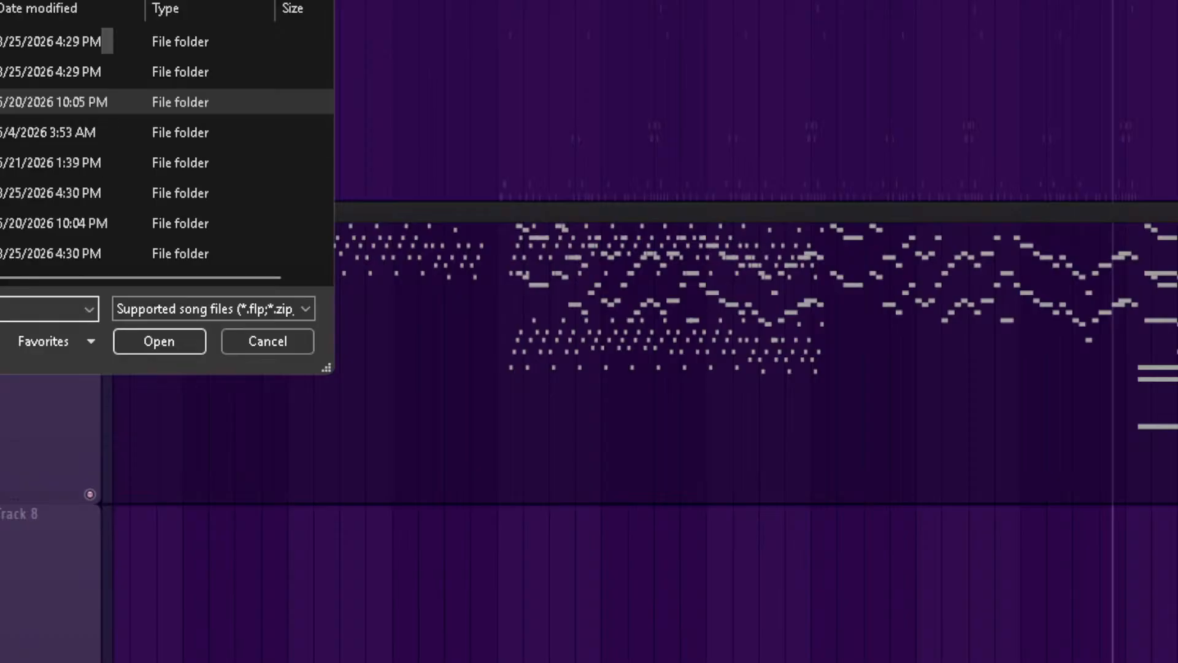
left_click_drag(3, 43, 0, 0)
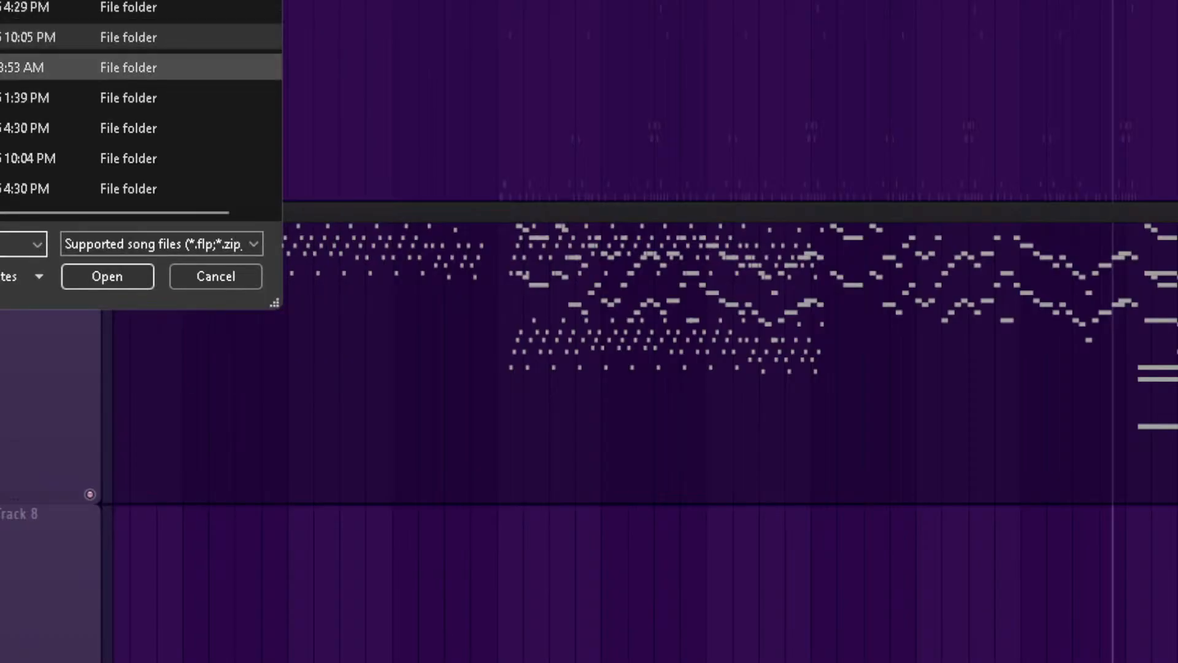
double_click(12, 67)
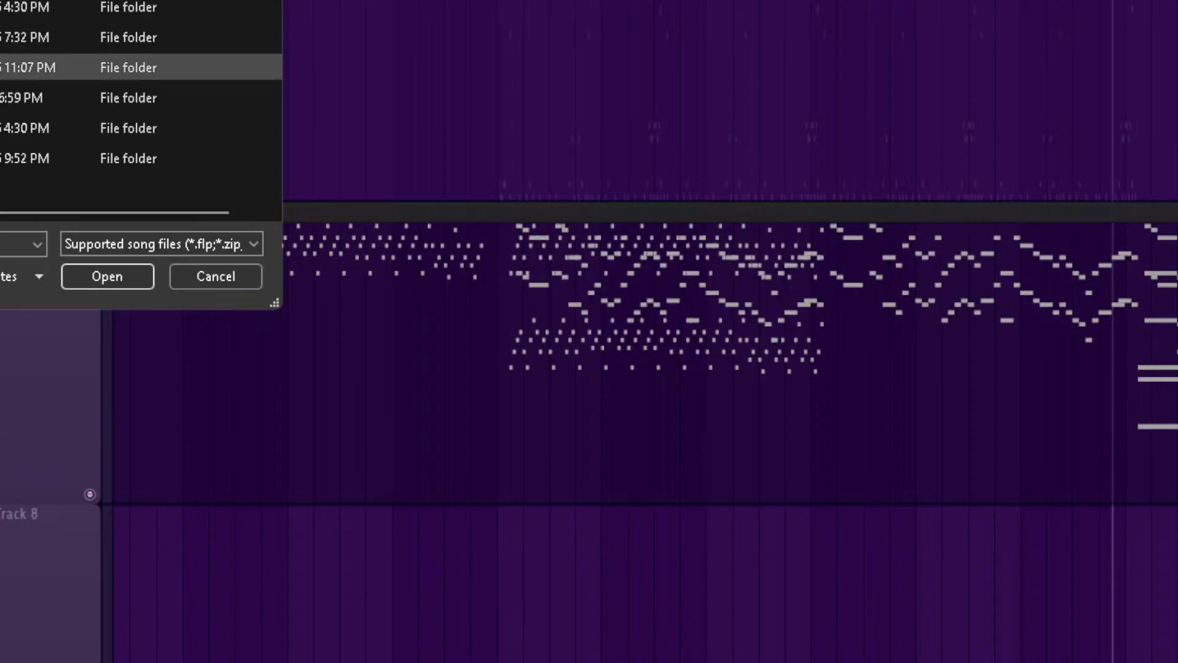
left_click(13, 98)
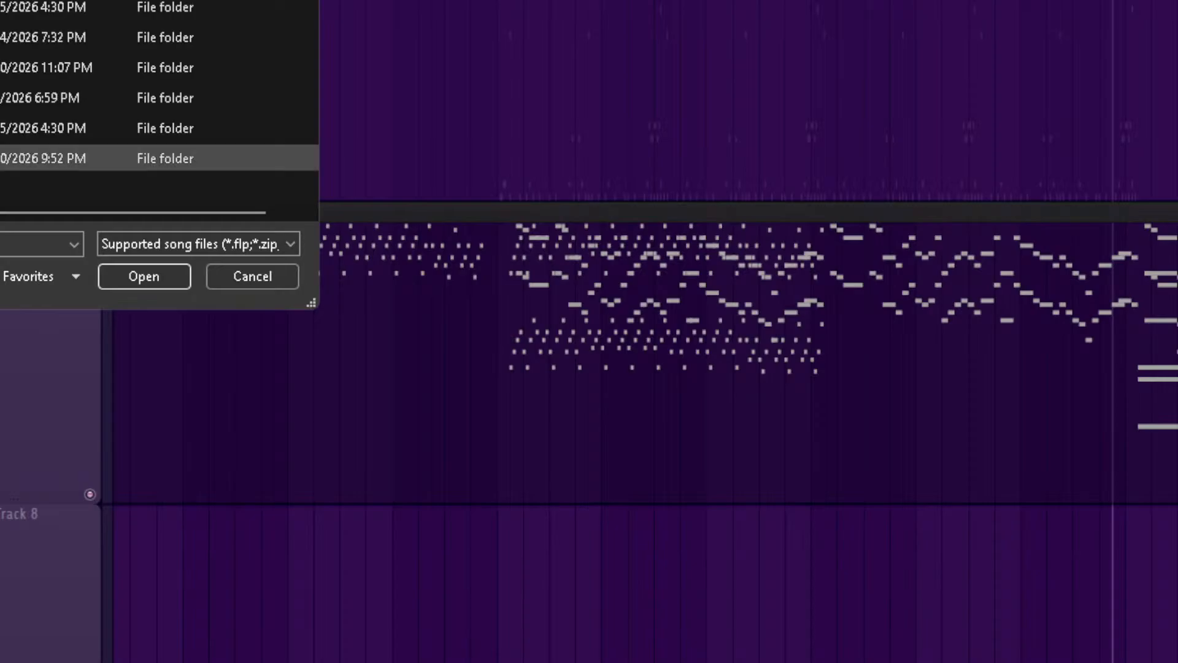
key("alt+Left")
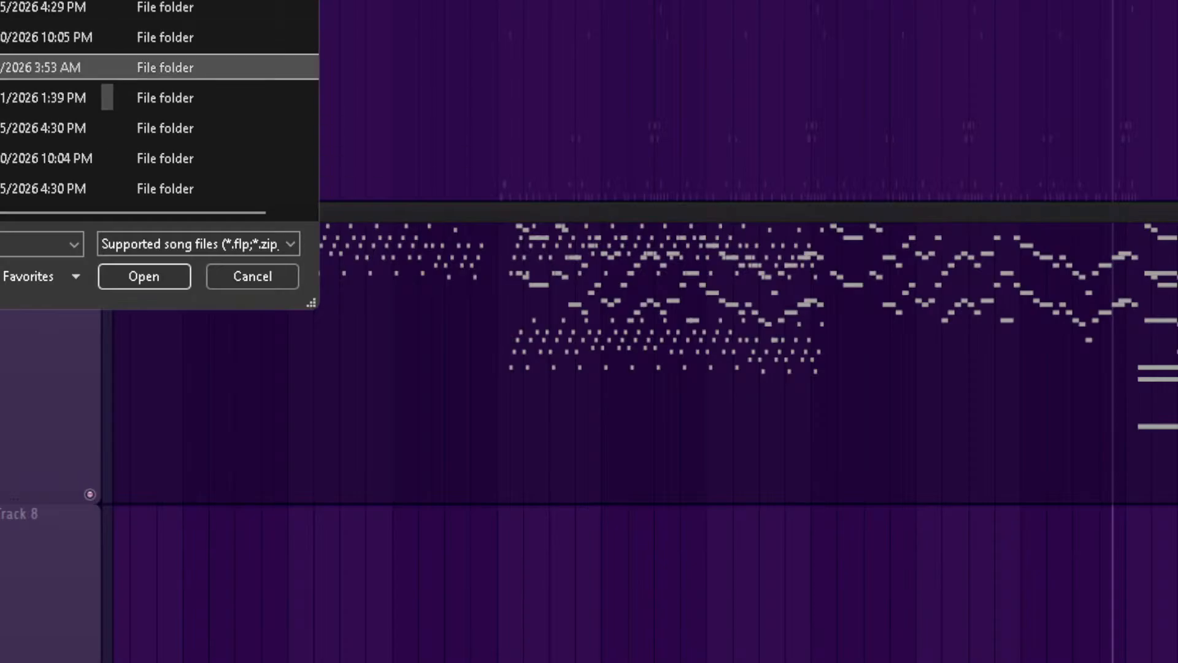
left_click(24, 97)
double_click(24, 98)
double_click(24, 68)
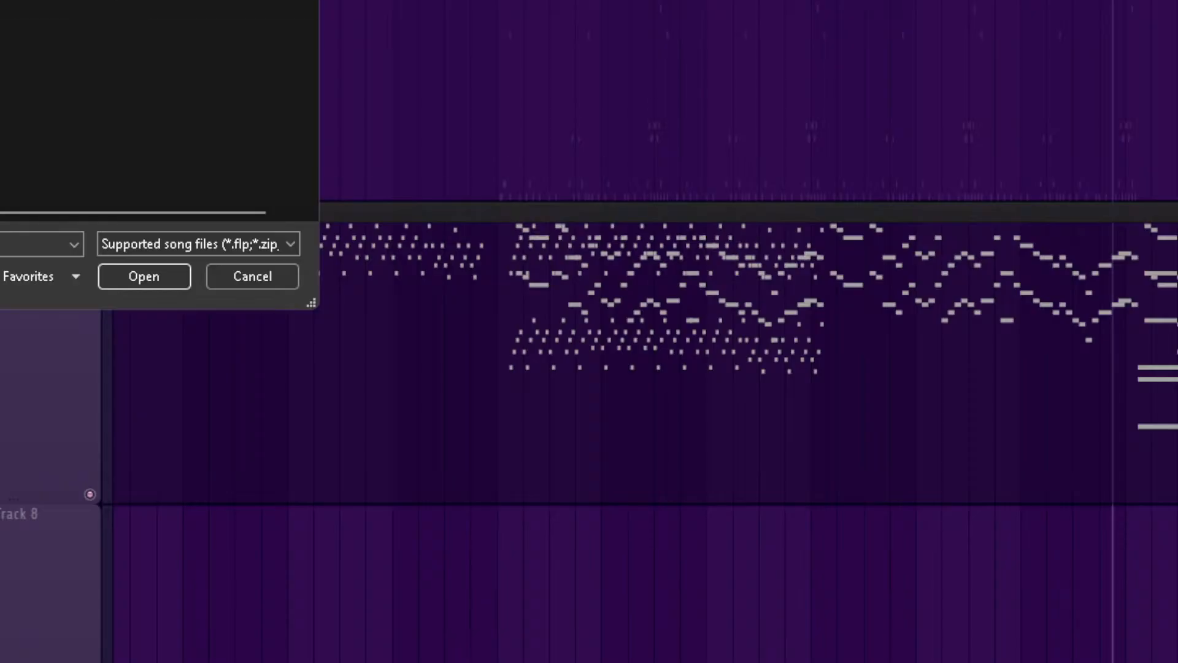
double_click(25, 97)
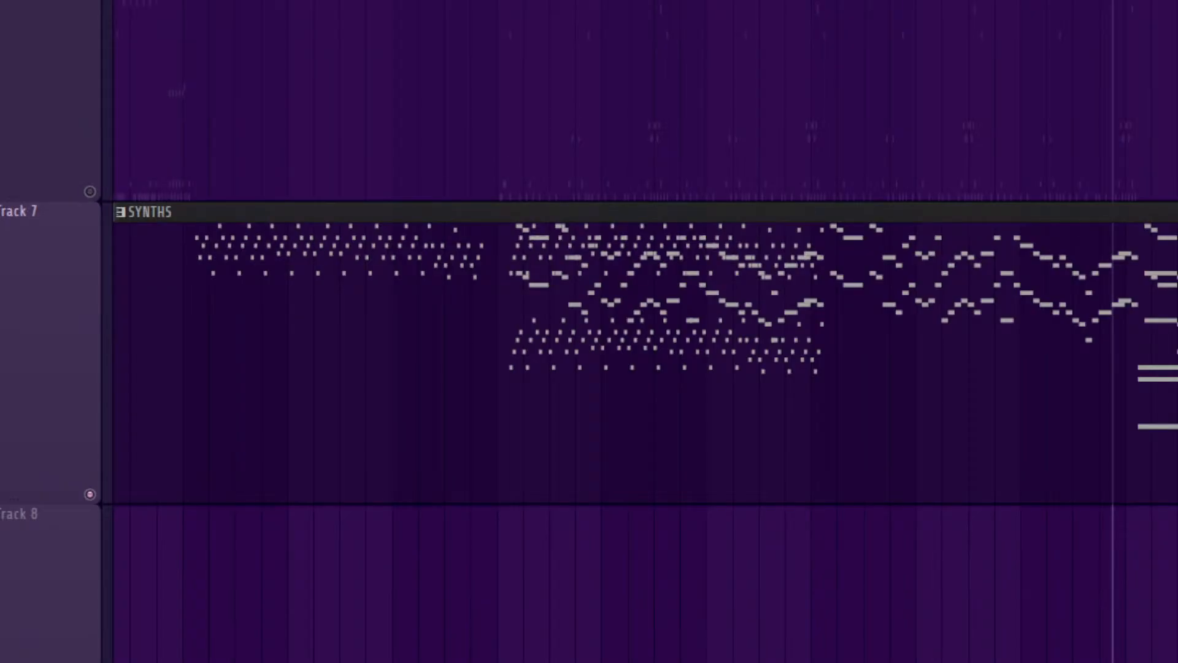
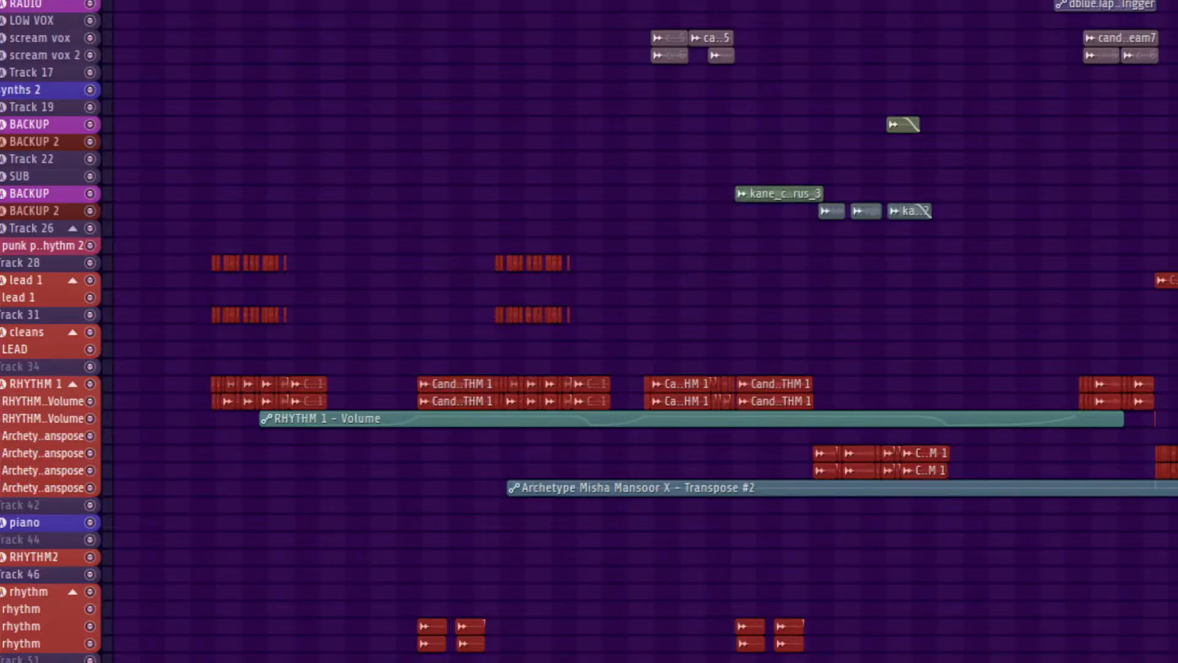
scroll(645, 331, "down", 1)
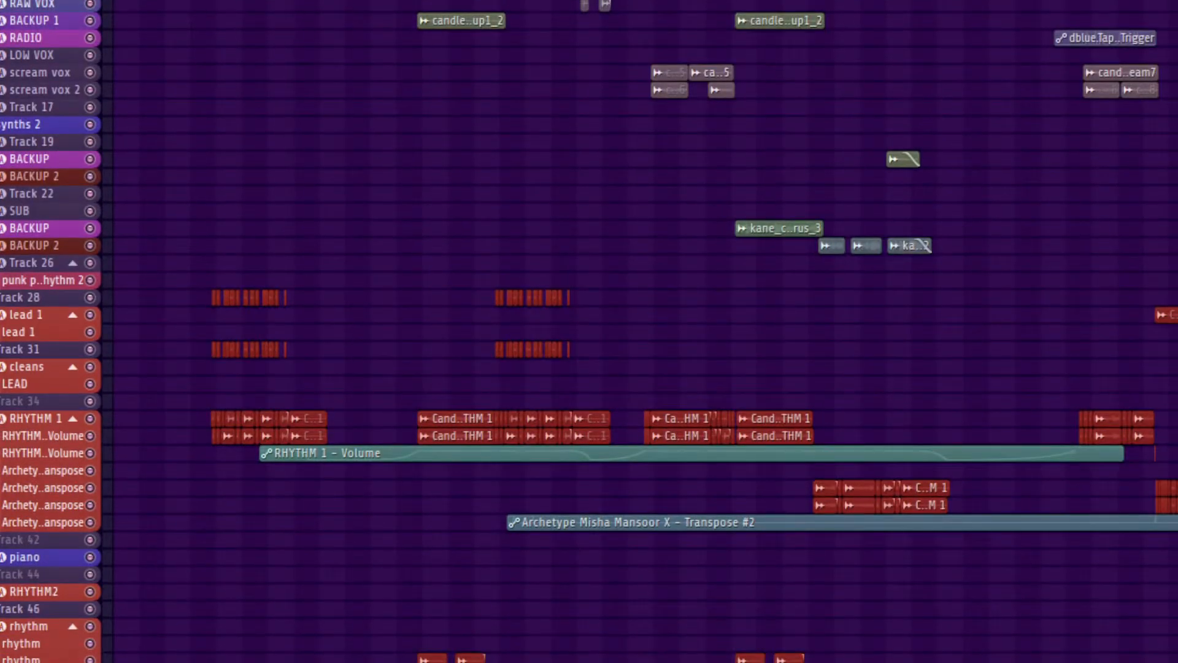
scroll(644, 331, "up", 2)
scroll(644, 332, "down", 3)
scroll(645, 332, "up", 3)
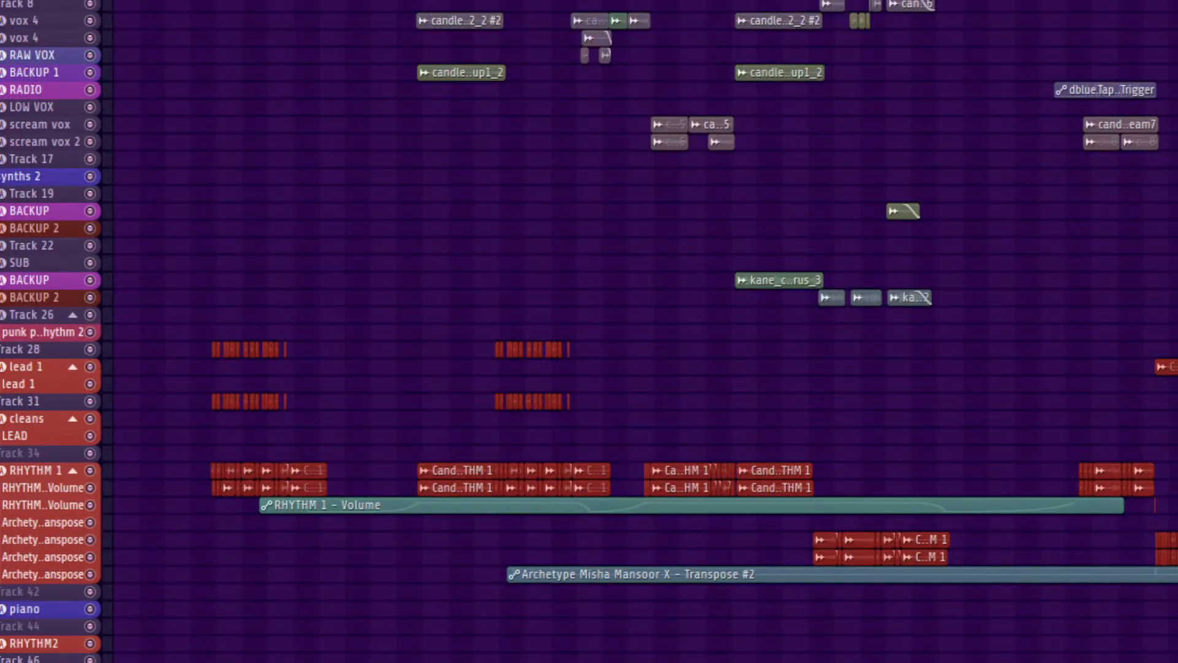
scroll(644, 331, "down", 3)
scroll(645, 332, "up", 3)
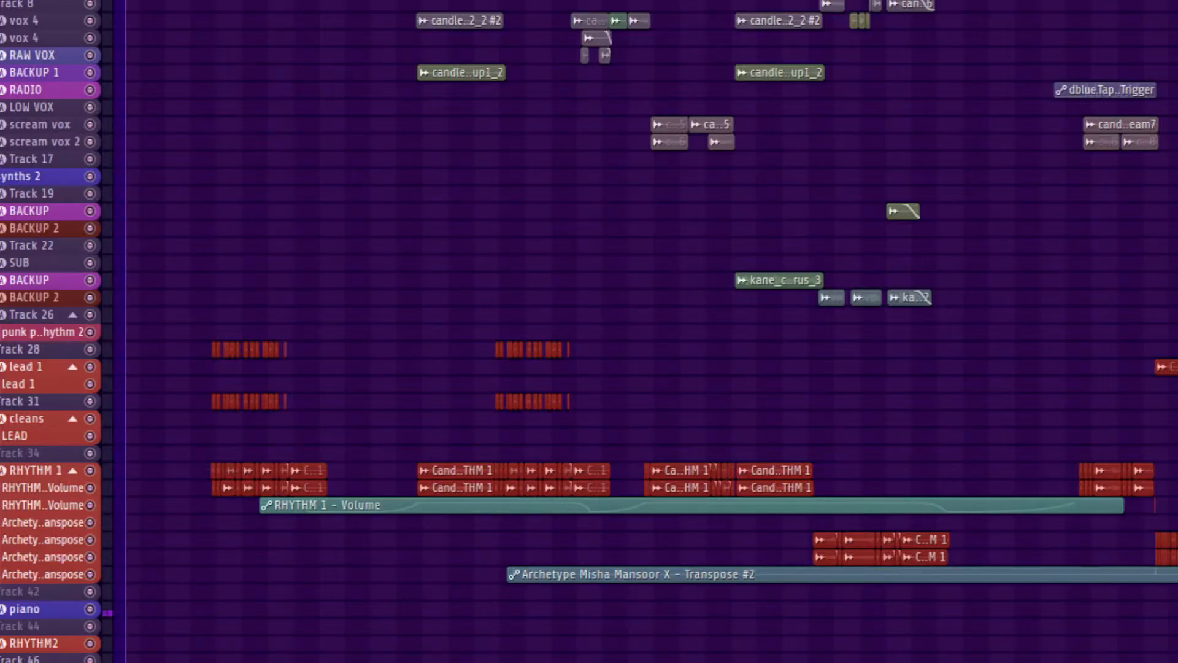
Step: Inspect the music box channel's Play instrument and browse its libraries, including the Platinum Strings folders
key("F6")
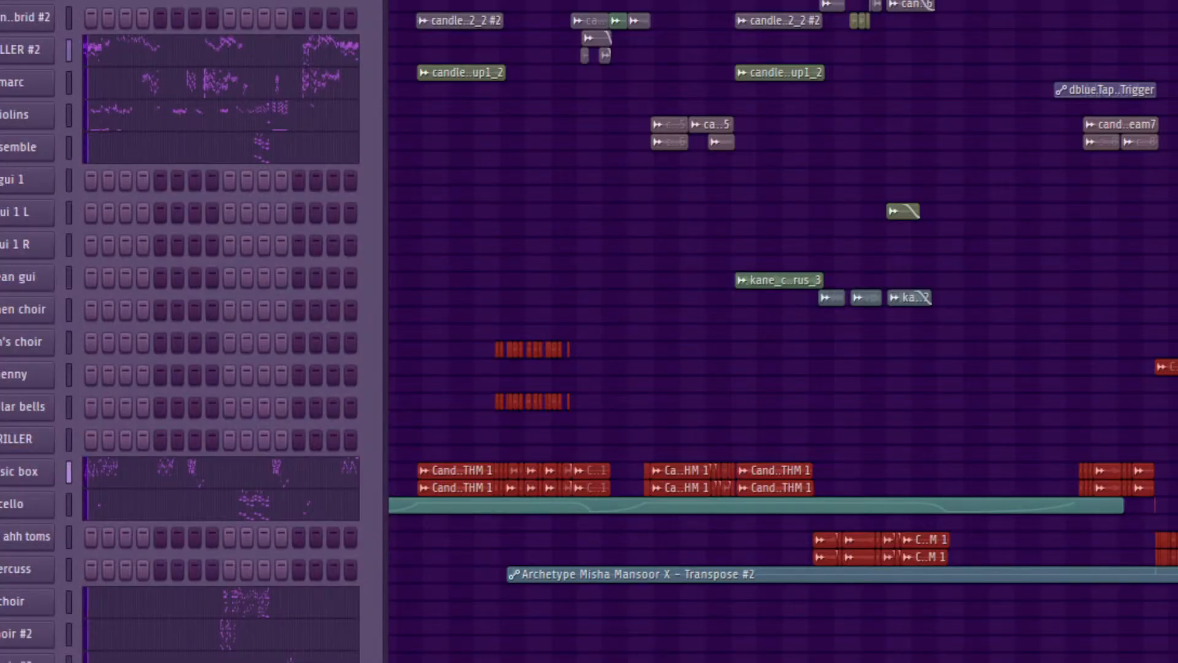
left_click(19, 472)
left_click_drag(916, 38, 728, 24)
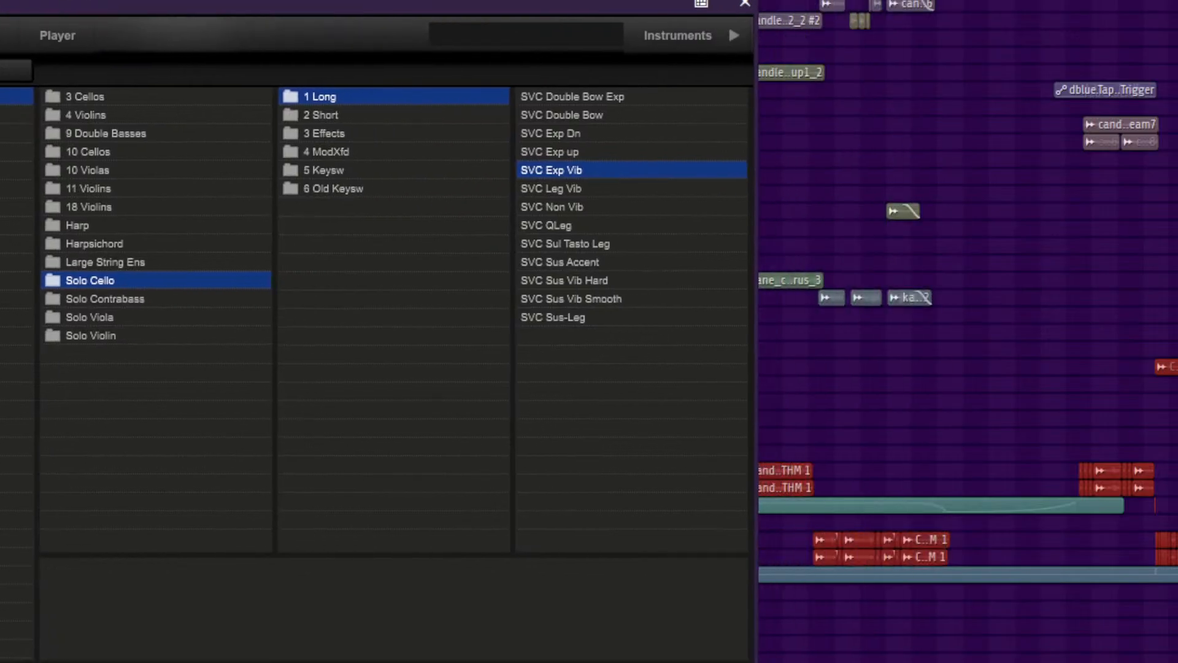
left_click(16, 97)
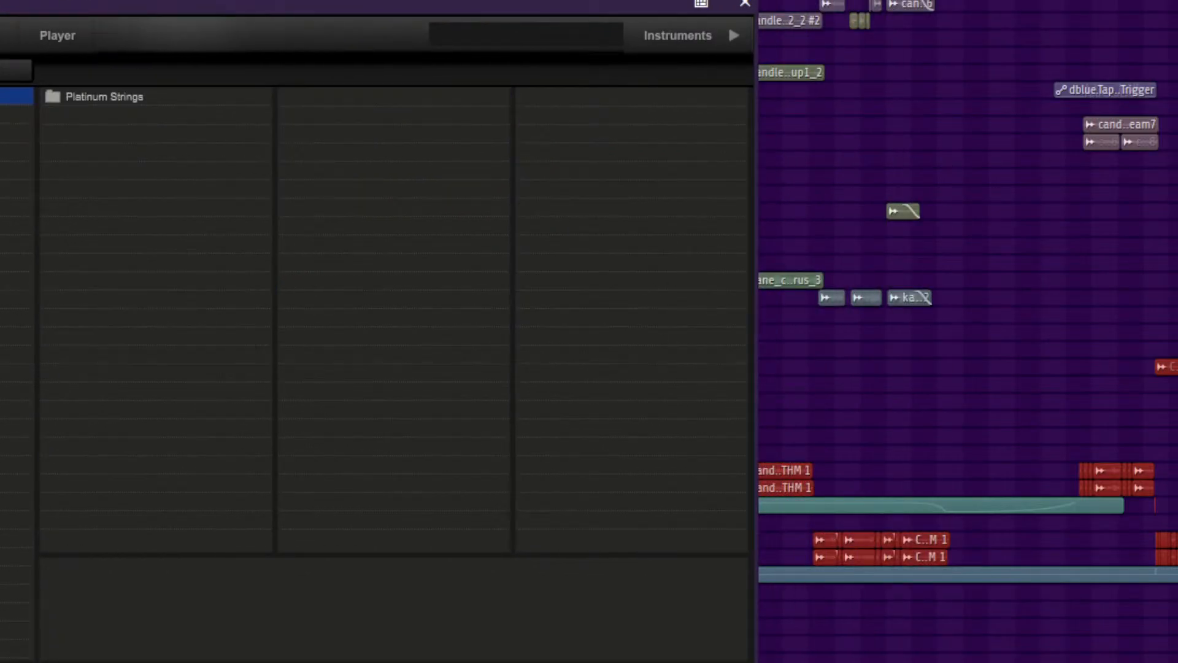
left_click(105, 97)
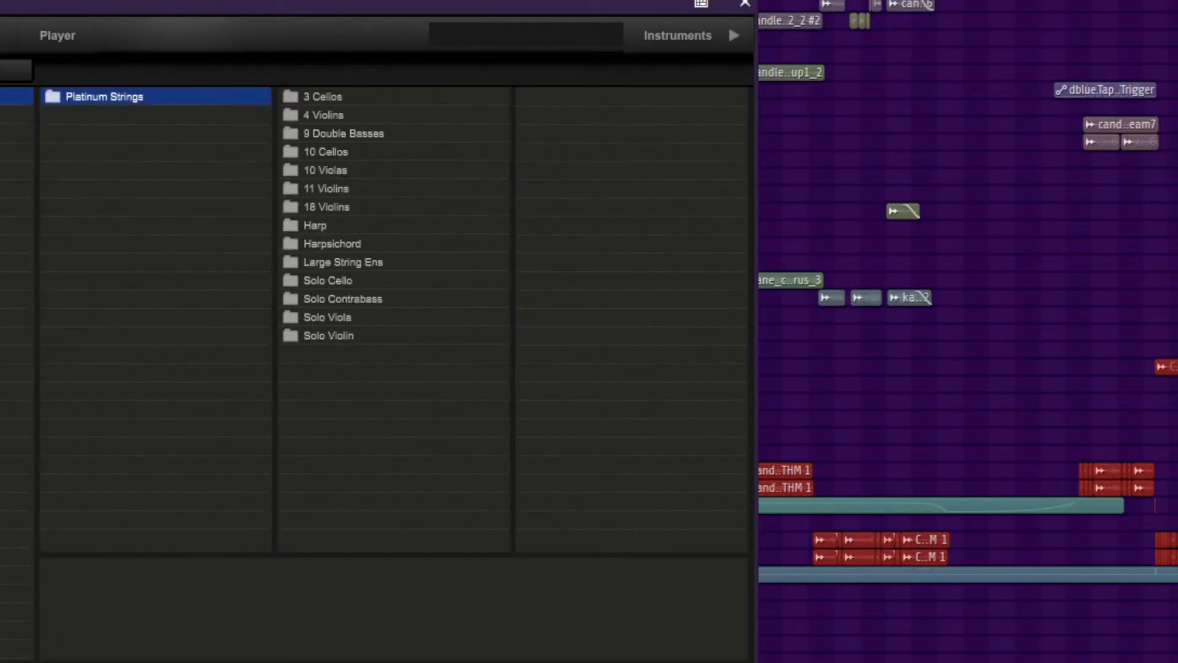
left_click_drag(184, 12, 227, 0)
left_click(37, 105)
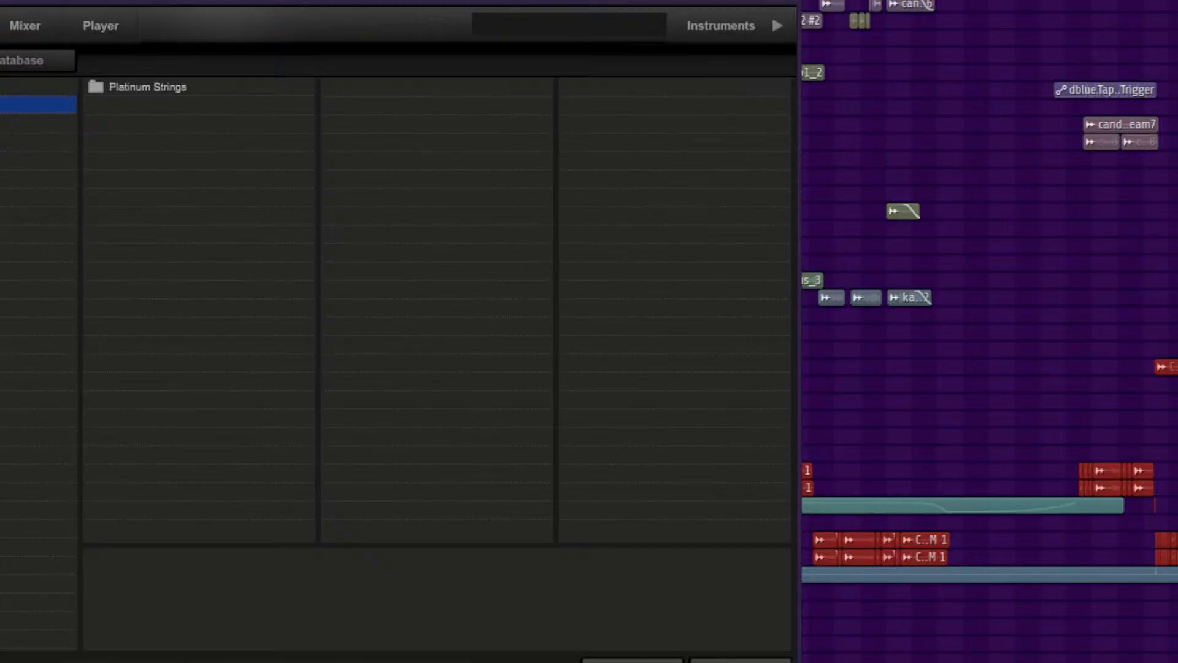
left_click(148, 88)
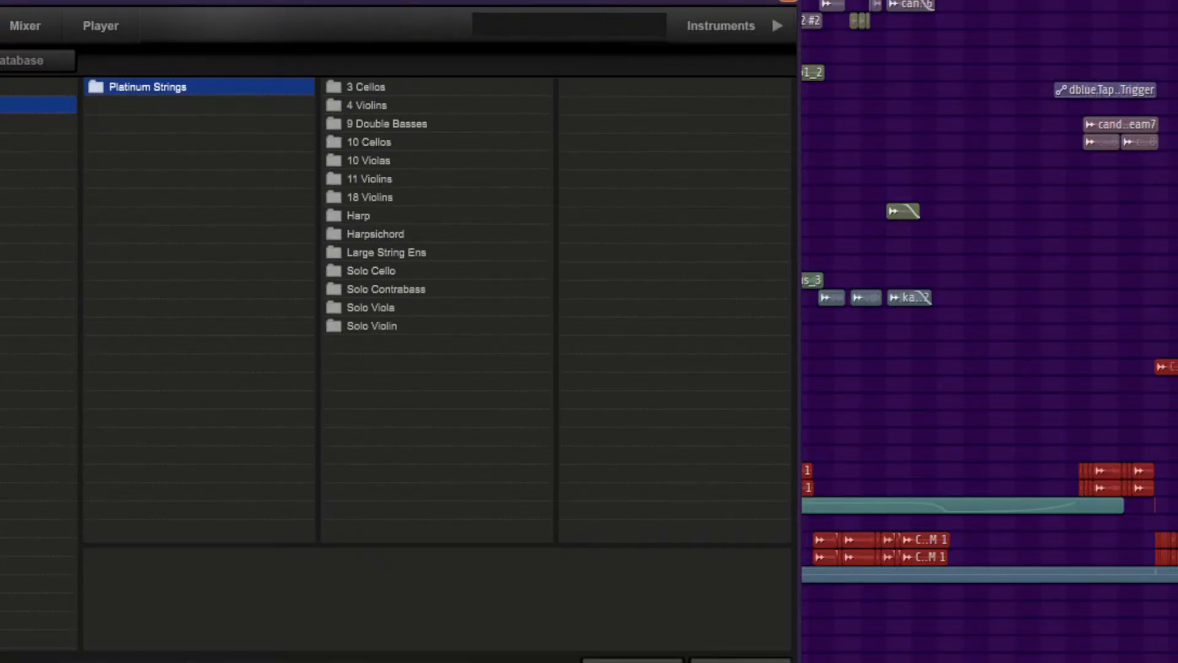
left_click(789, 1)
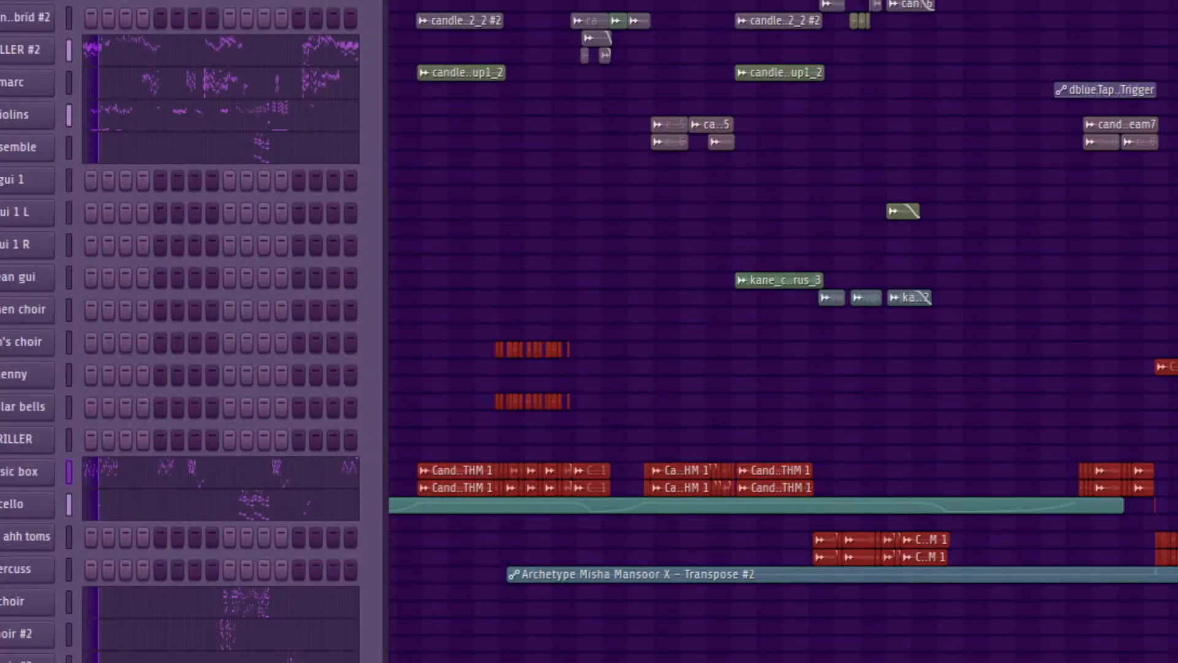
key("F6")
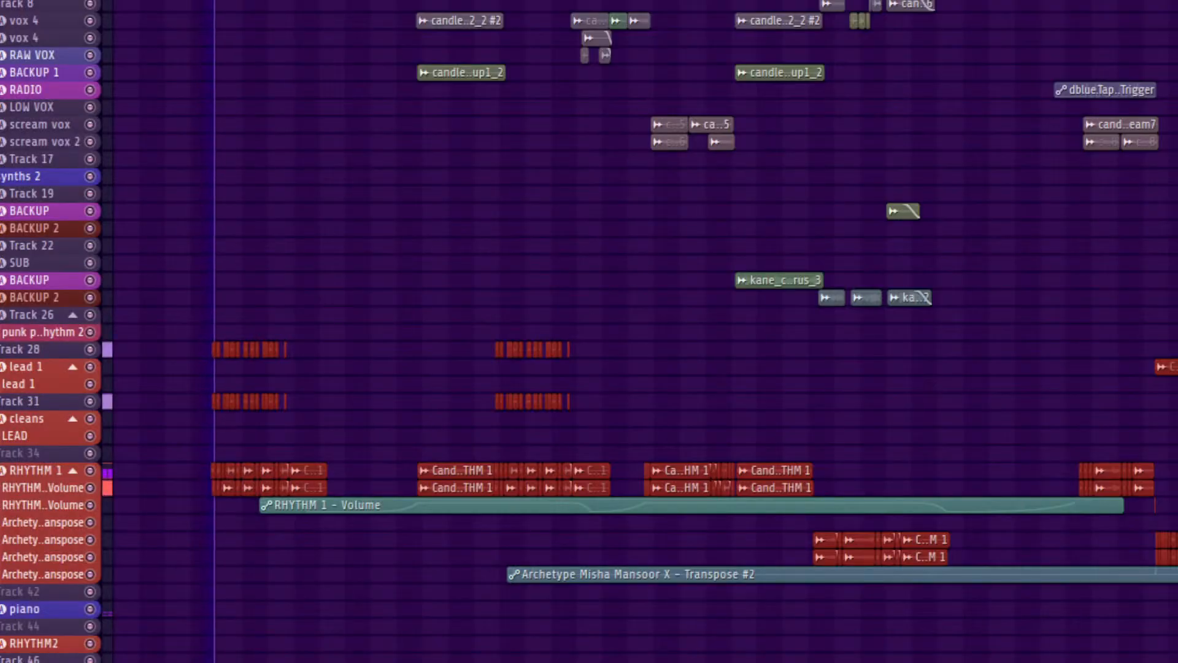
left_click_drag(165, 290, 504, 548)
right_click(505, 548, "ctrl")
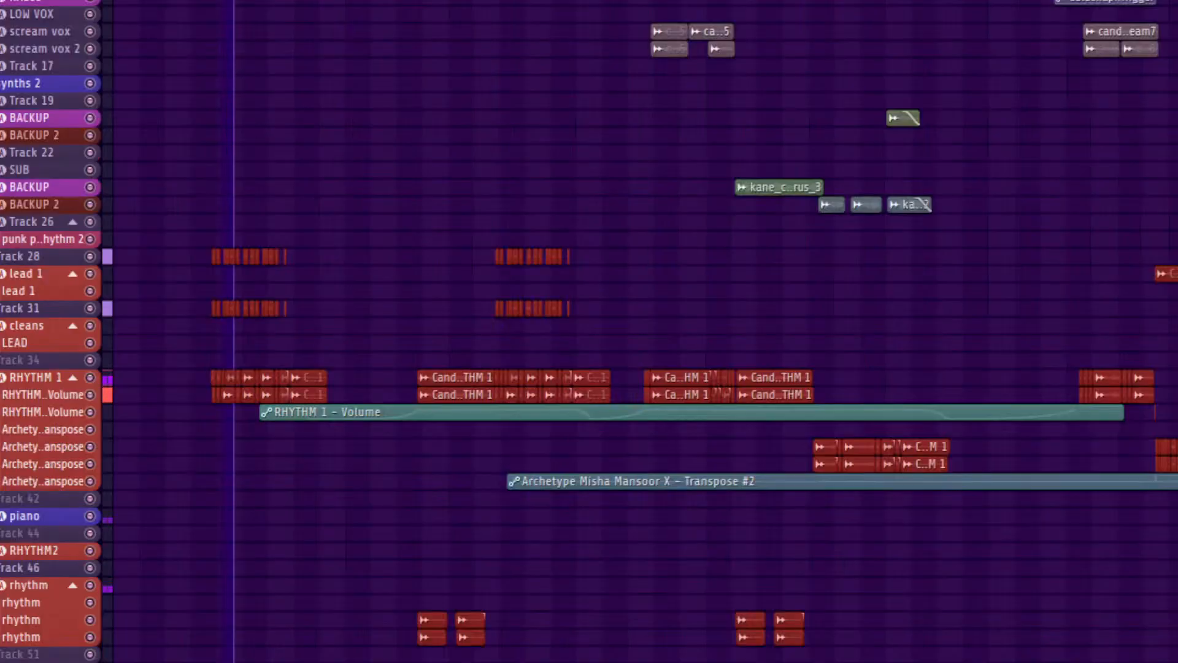
scroll(589, 332, "up", 3)
scroll(589, 332, "up", 3)
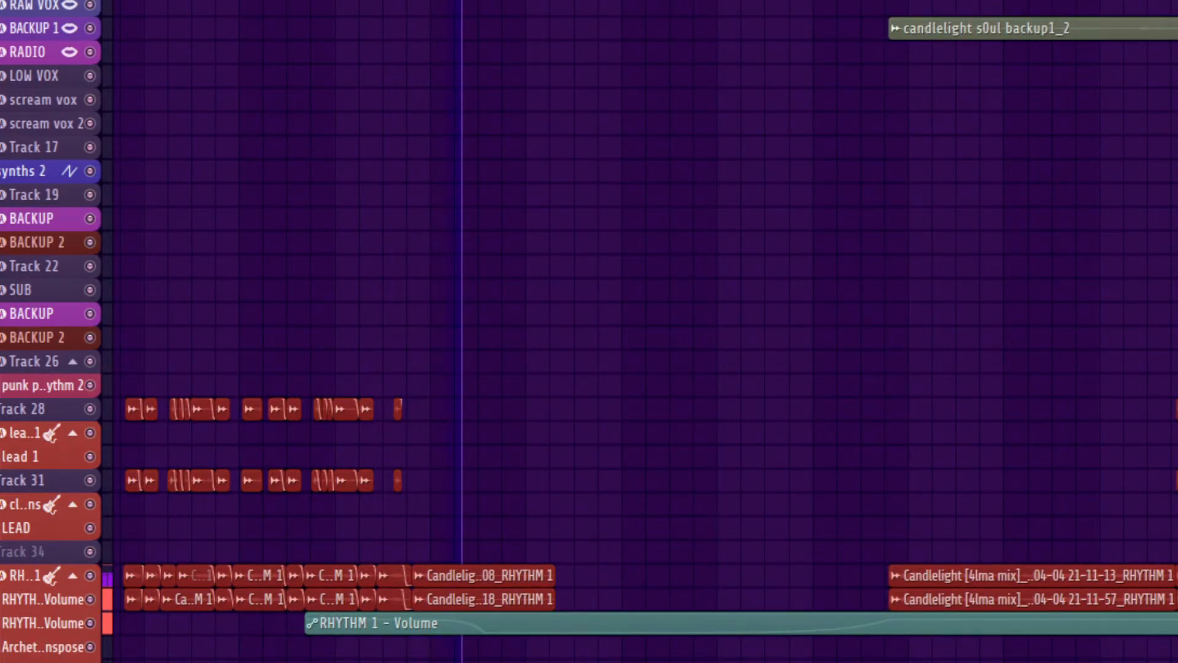
scroll(644, 332, "left", 4)
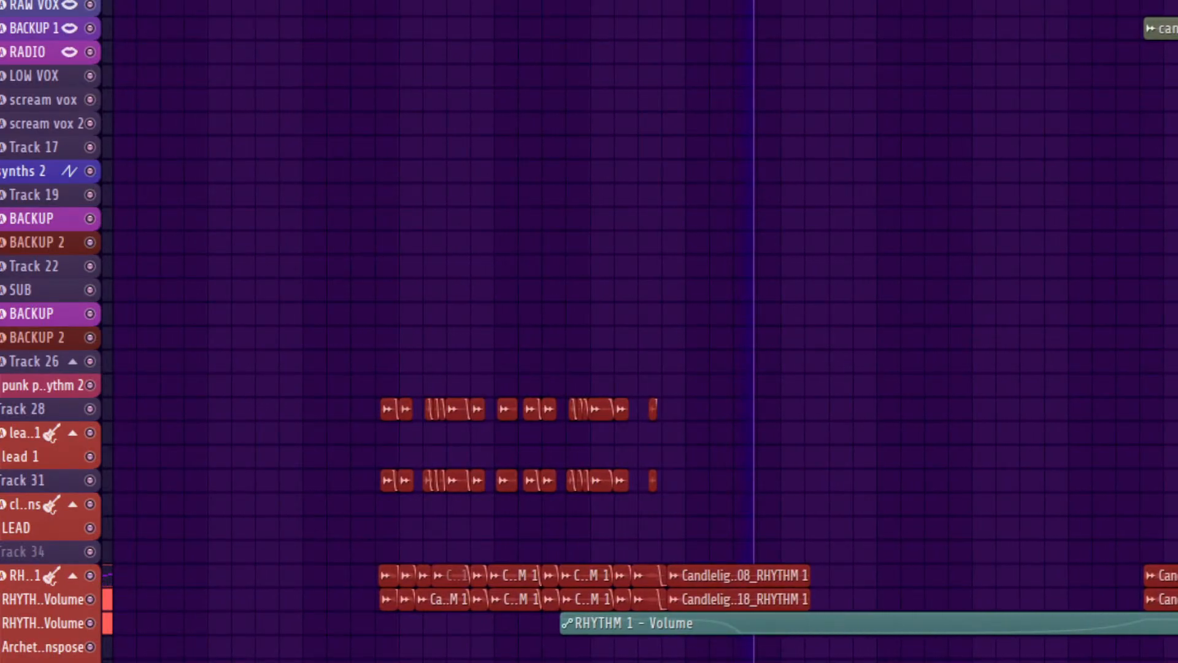
Step: Replace the music box channel's instrument with Kontakt 8 Portable
key("F6")
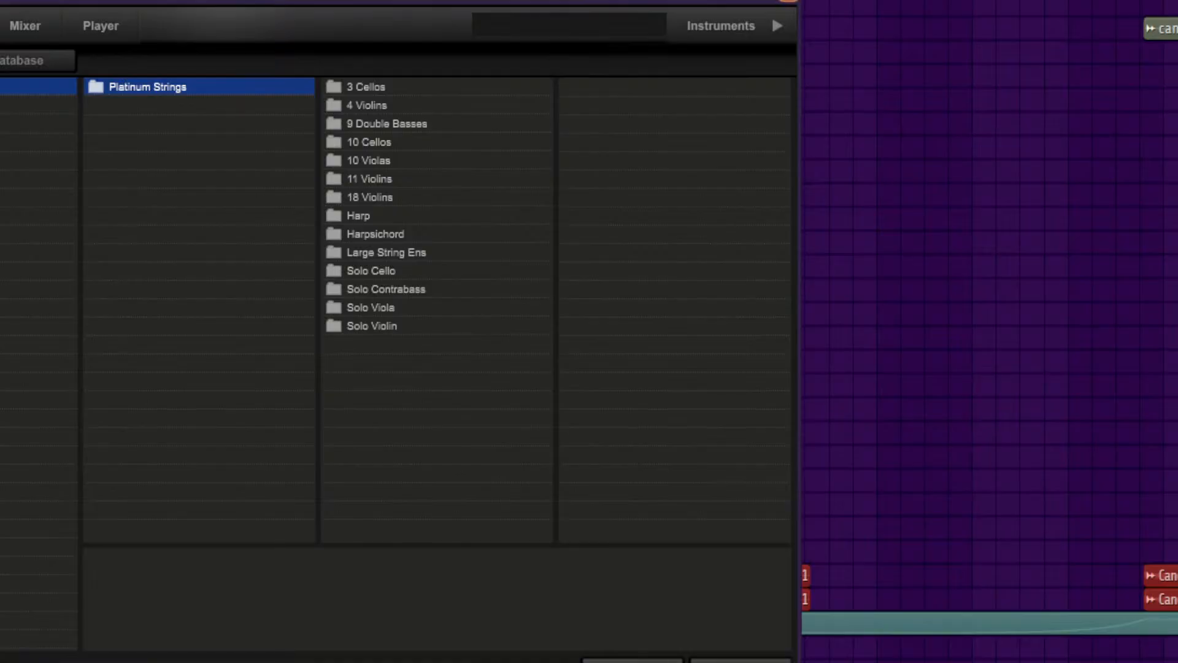
left_click(772, 14)
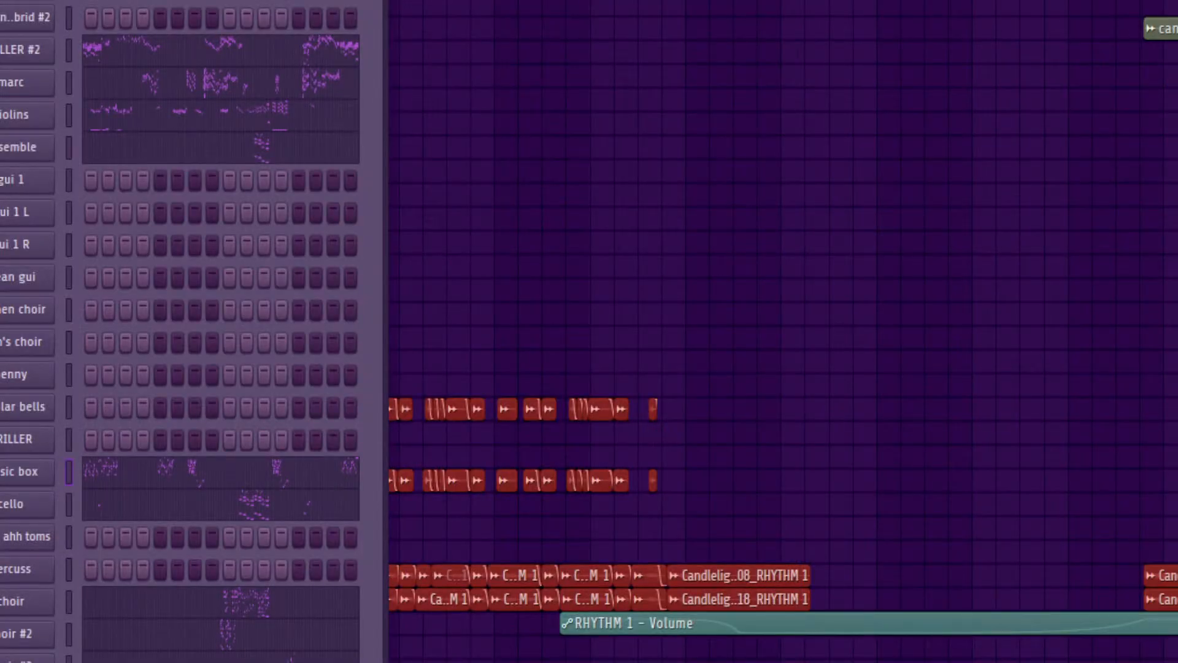
right_click(28, 471)
mouse_move(92, 655)
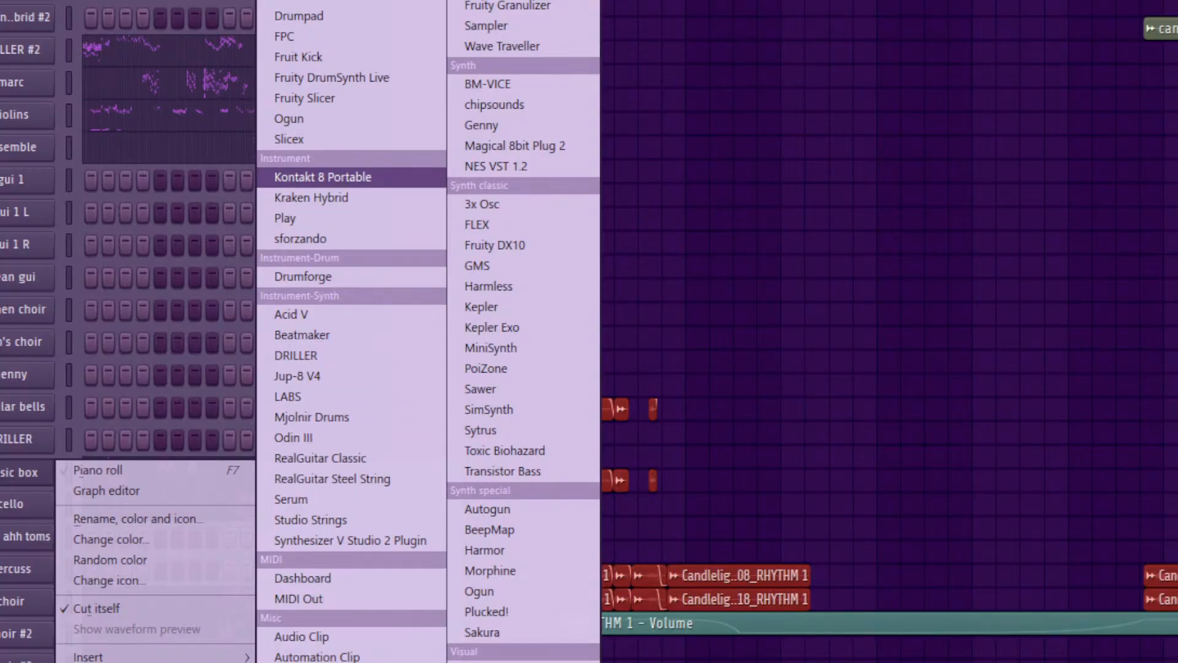
left_click(323, 177)
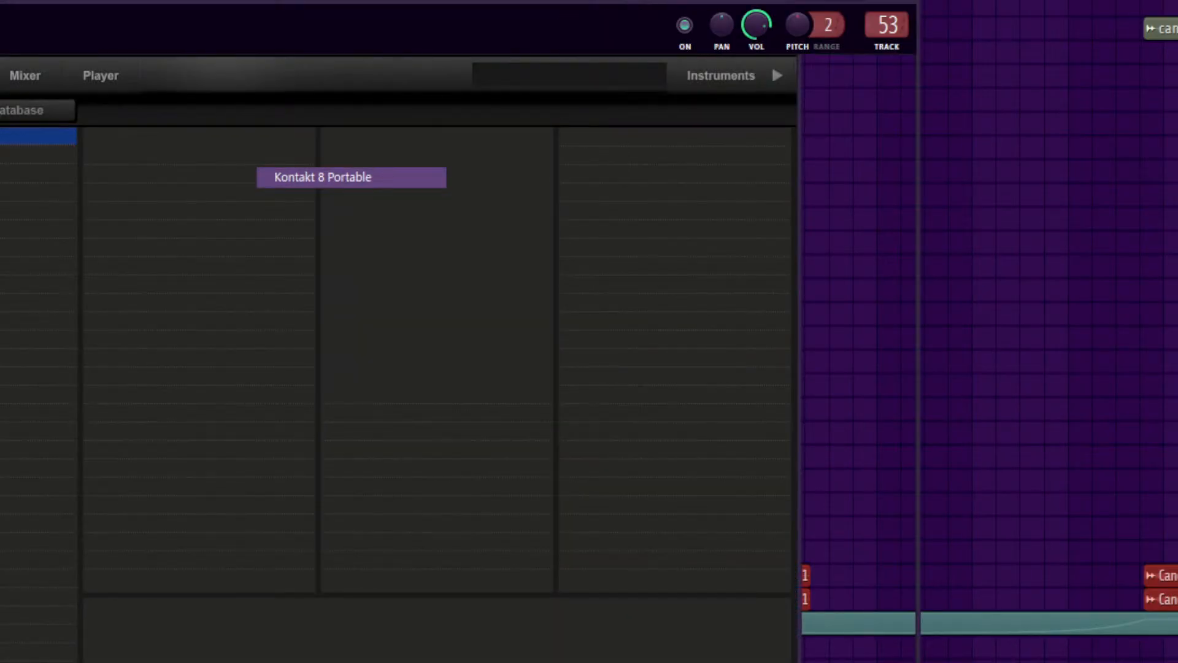
Step: Open Kontakt 8 Portable and load the Alto Flute - All techniques preset from the Spitfire Symphony Orchestra library
scroll(246, 313, "down", 2)
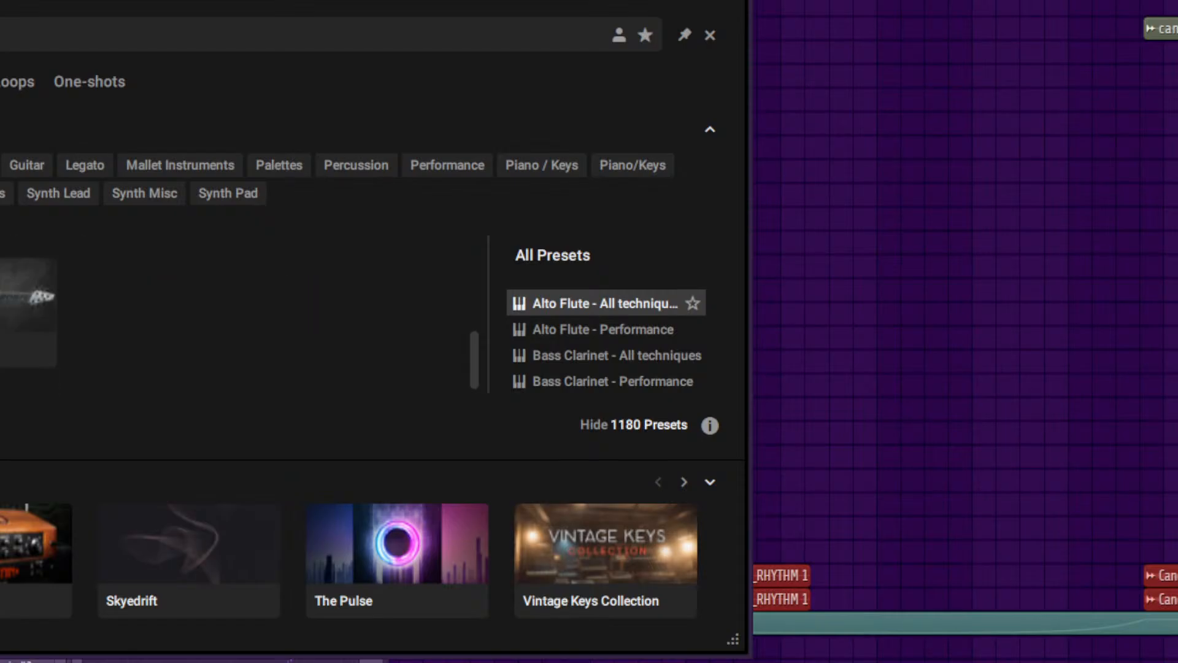
left_click_drag(368, 1, 473, 0)
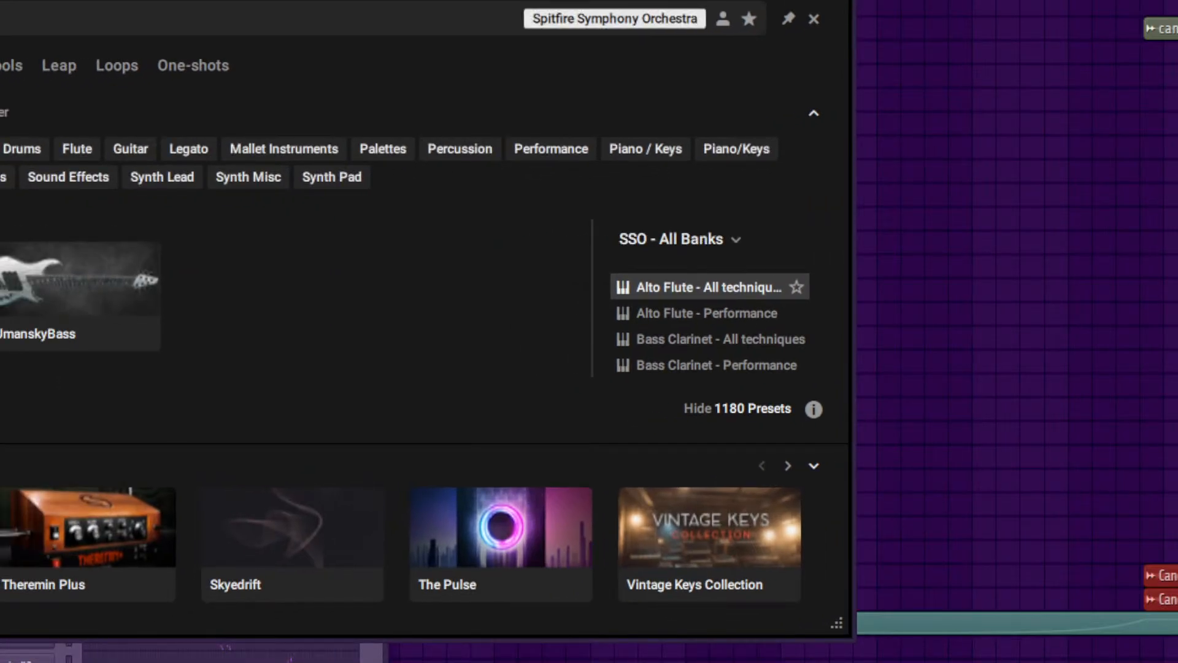
double_click(708, 287)
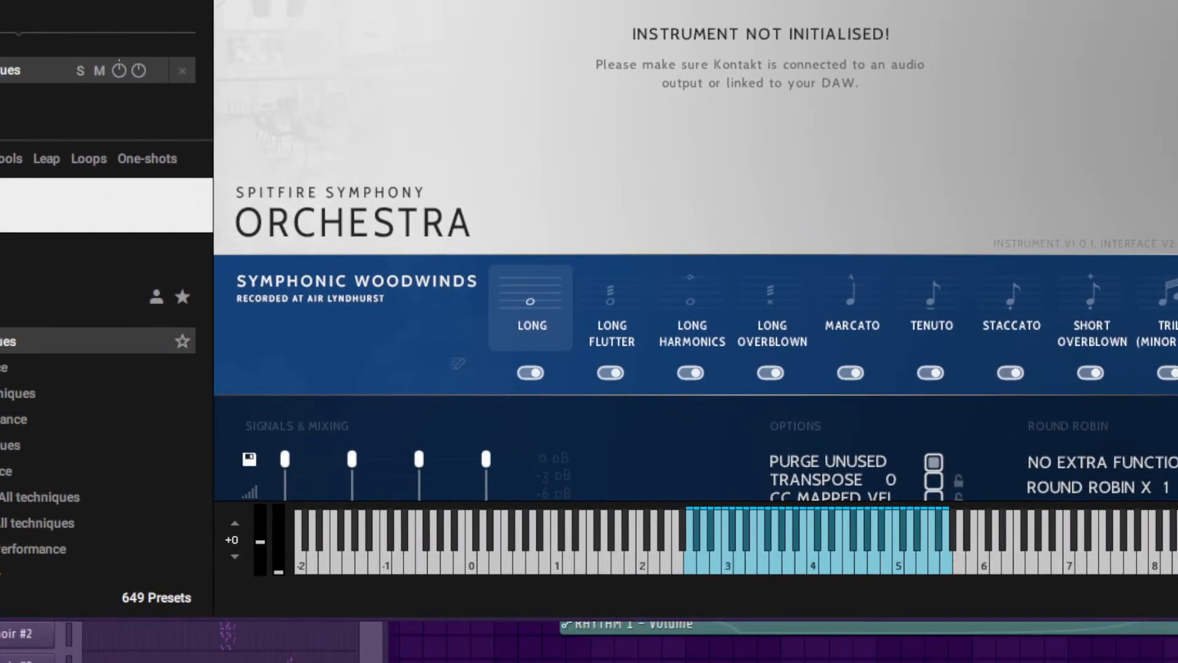
Step: Look through the Spitfire Symphony Orchestra preset list down to the individual string and woodwind techniques
scroll(48, 474, "down", 8)
scroll(98, 453, "down", 15)
scroll(99, 454, "down", 10)
scroll(98, 454, "down", 10)
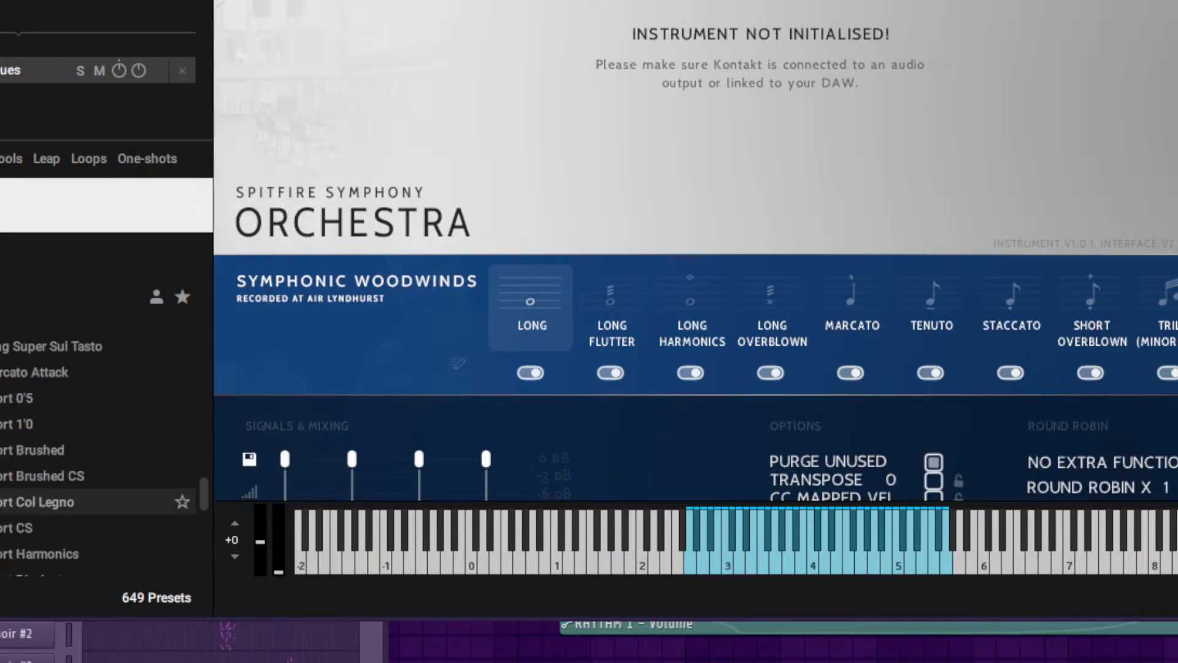
scroll(104, 451, "down", 5)
scroll(104, 450, "down", 10)
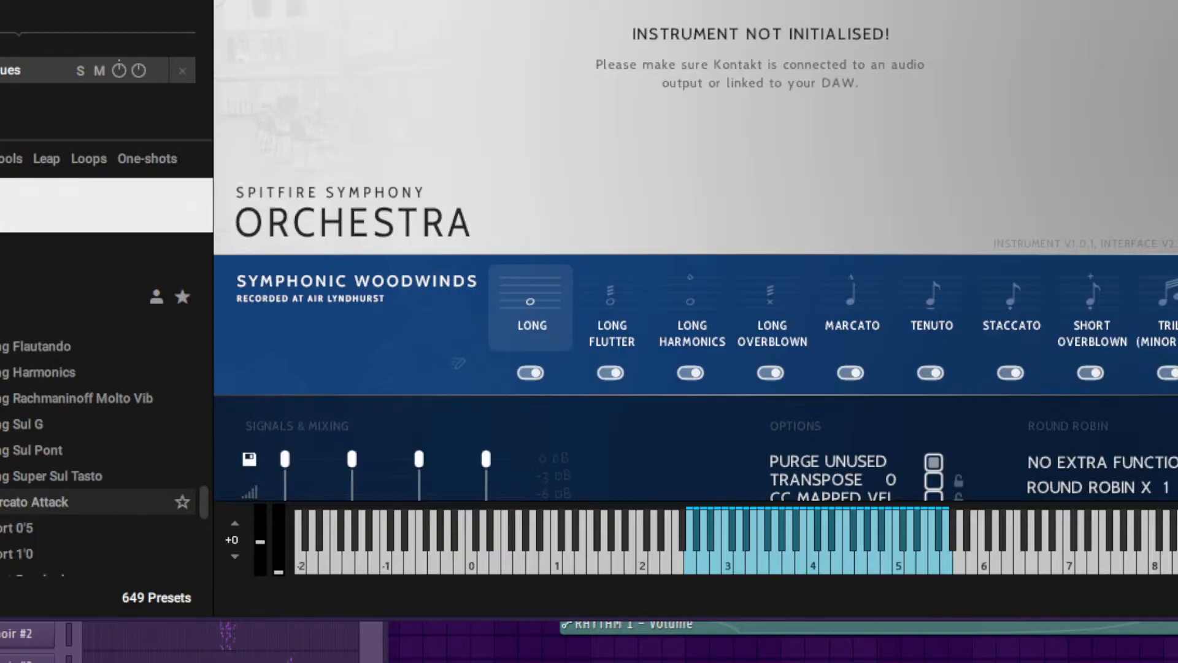
scroll(103, 504, "down", 10)
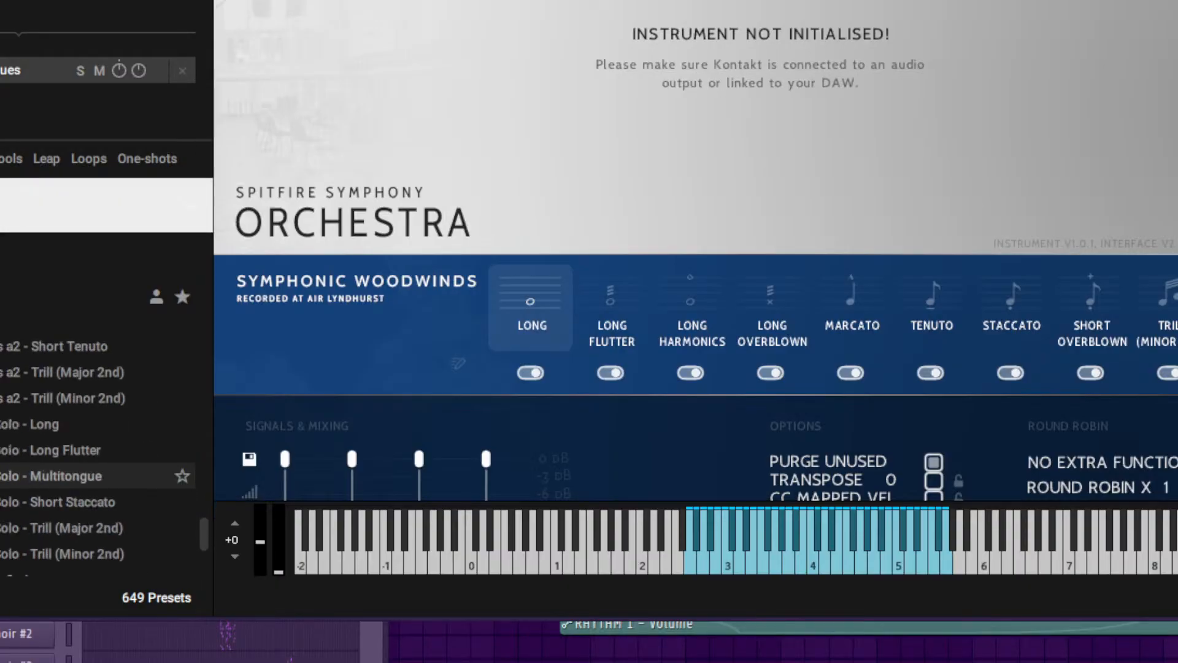
scroll(105, 452, "up", 10)
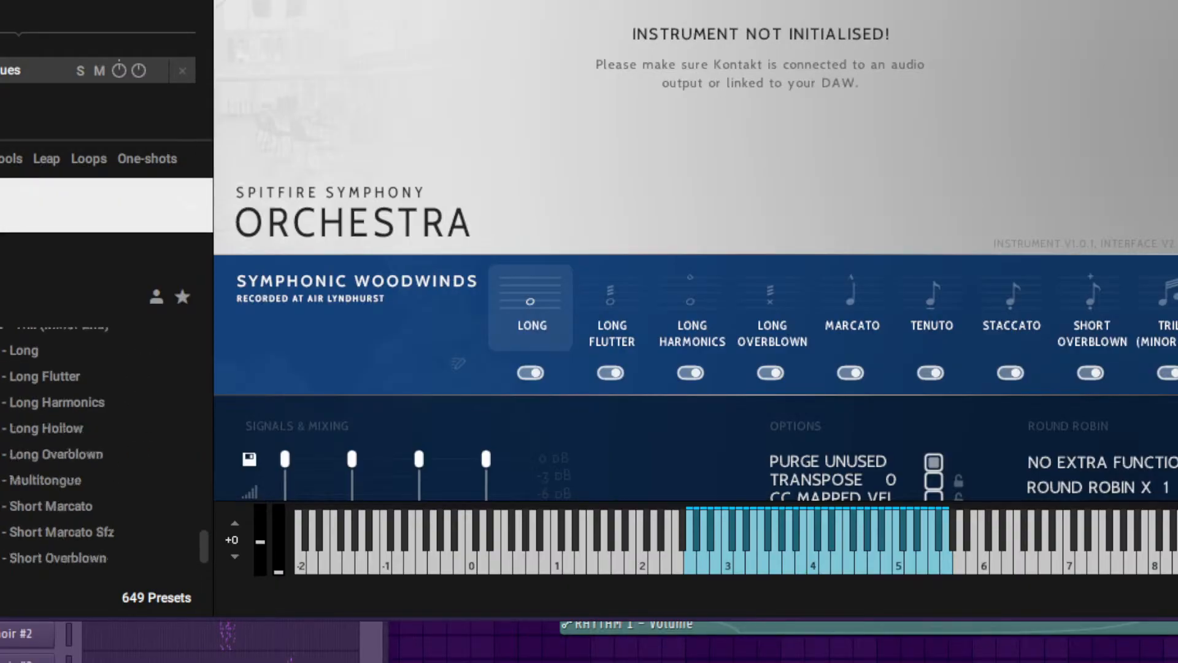
scroll(104, 451, "up", 5)
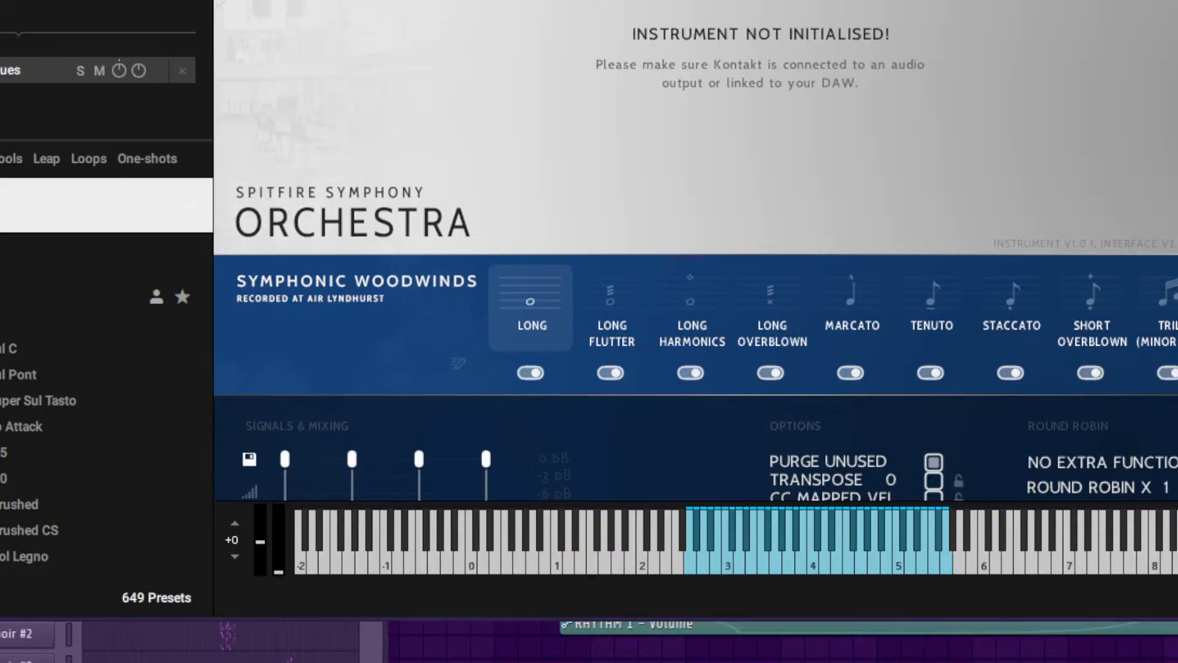
Step: Look through the library's presets again from the start, covering brass, curated ensembles, percussion and strings
left_click(157, 297)
left_click(157, 257)
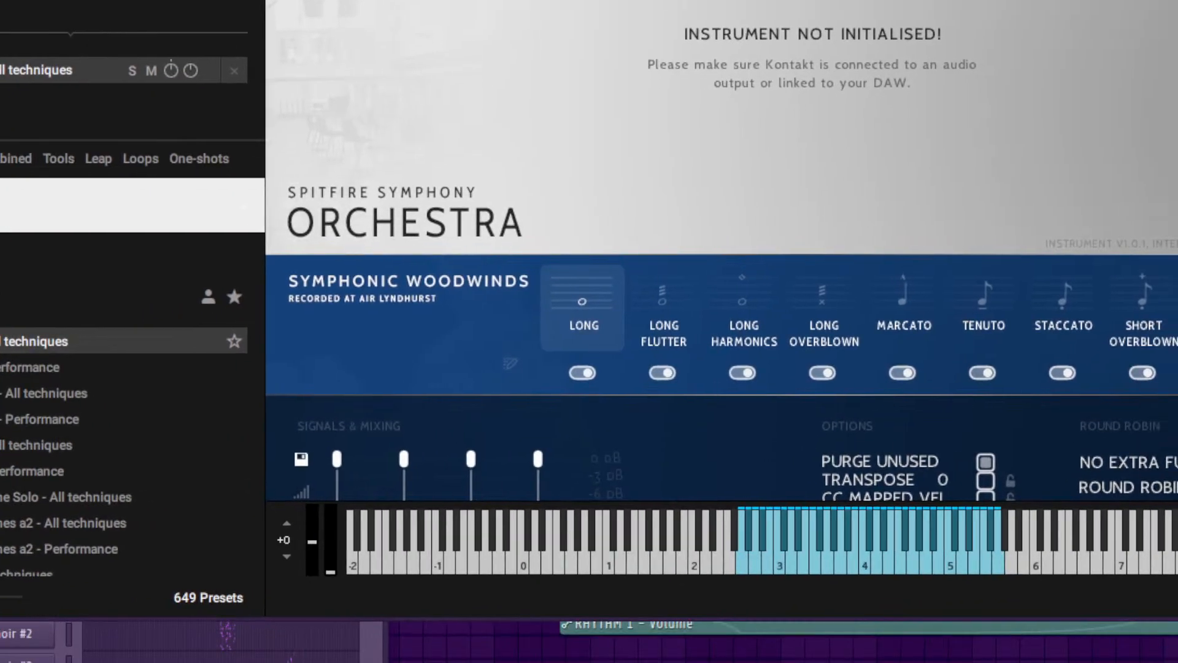
scroll(111, 494, "down", 10)
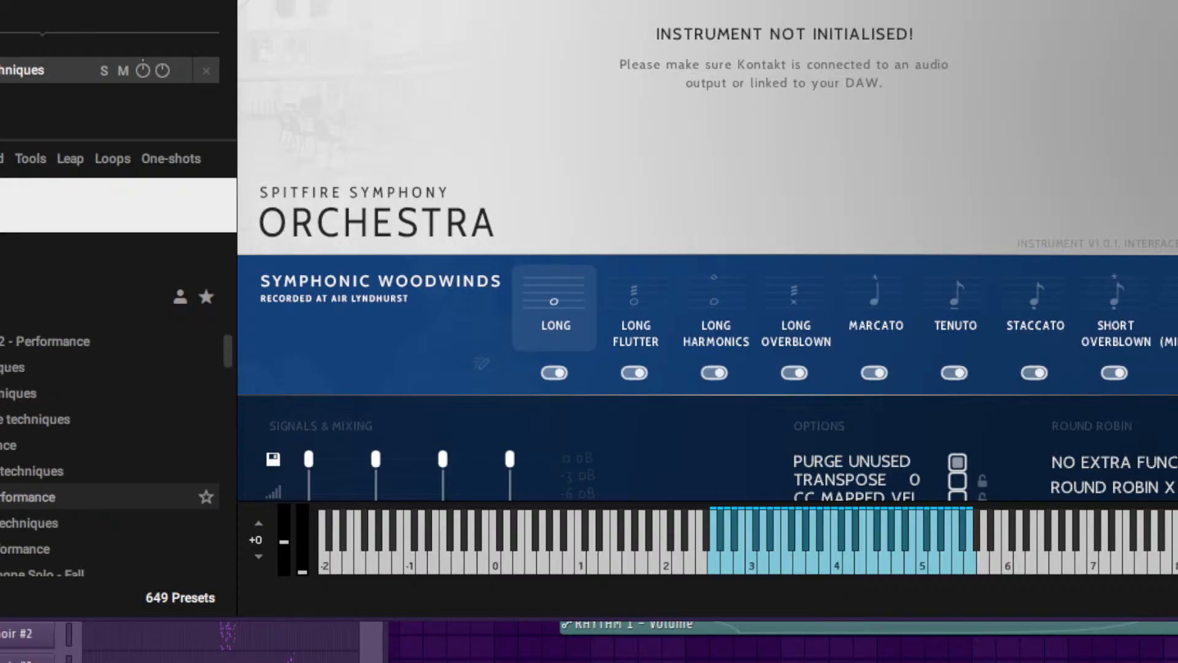
scroll(111, 443, "down", 8)
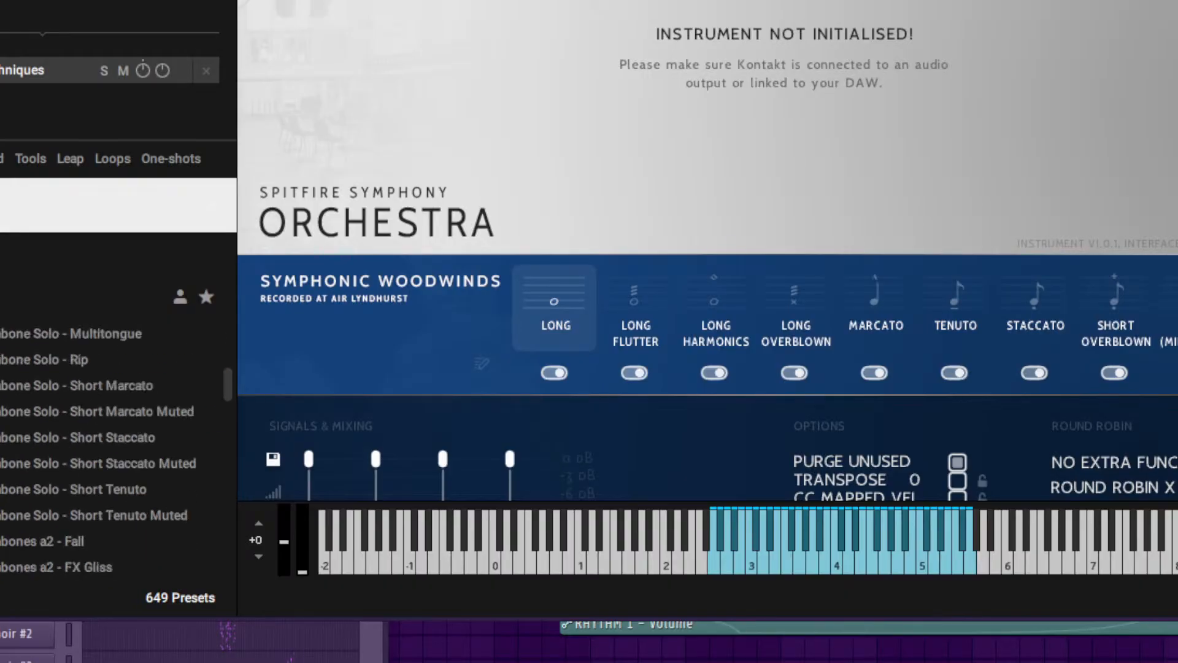
scroll(111, 393, "up", 5)
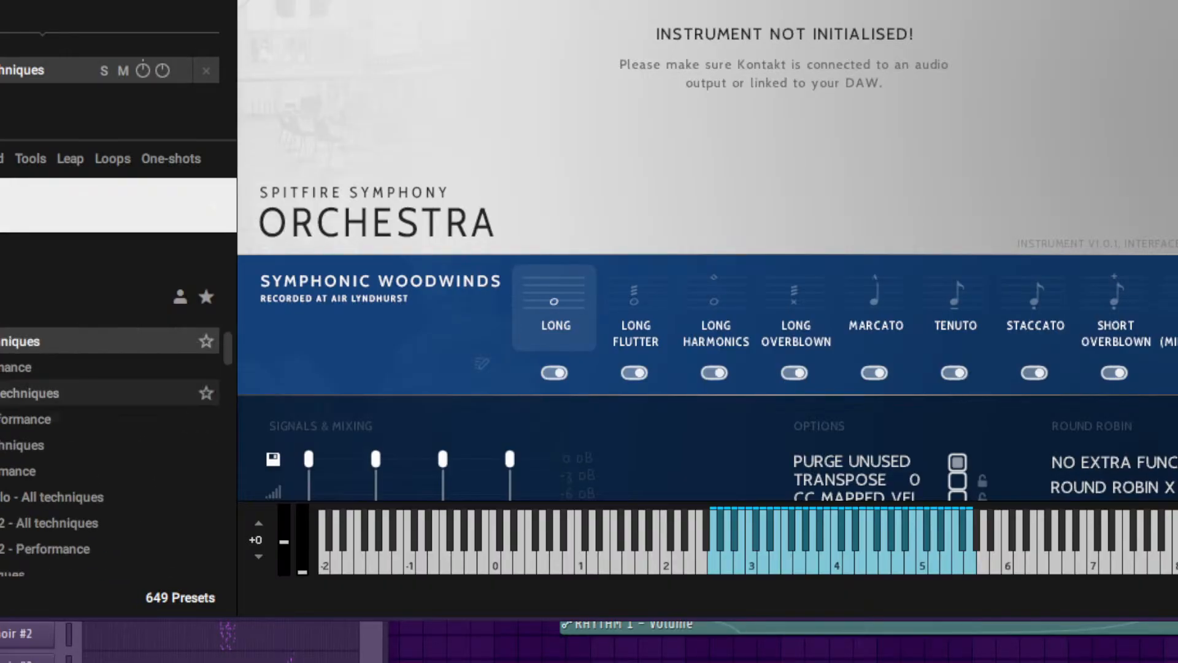
scroll(111, 416, "down", 15)
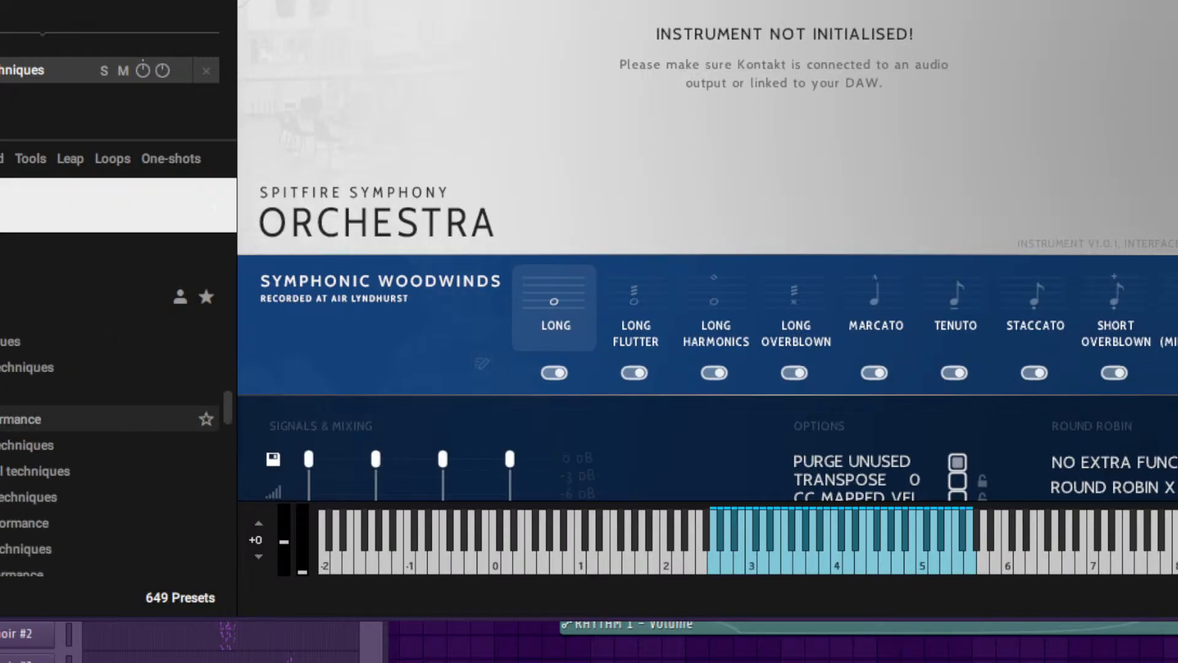
scroll(111, 467, "down", 10)
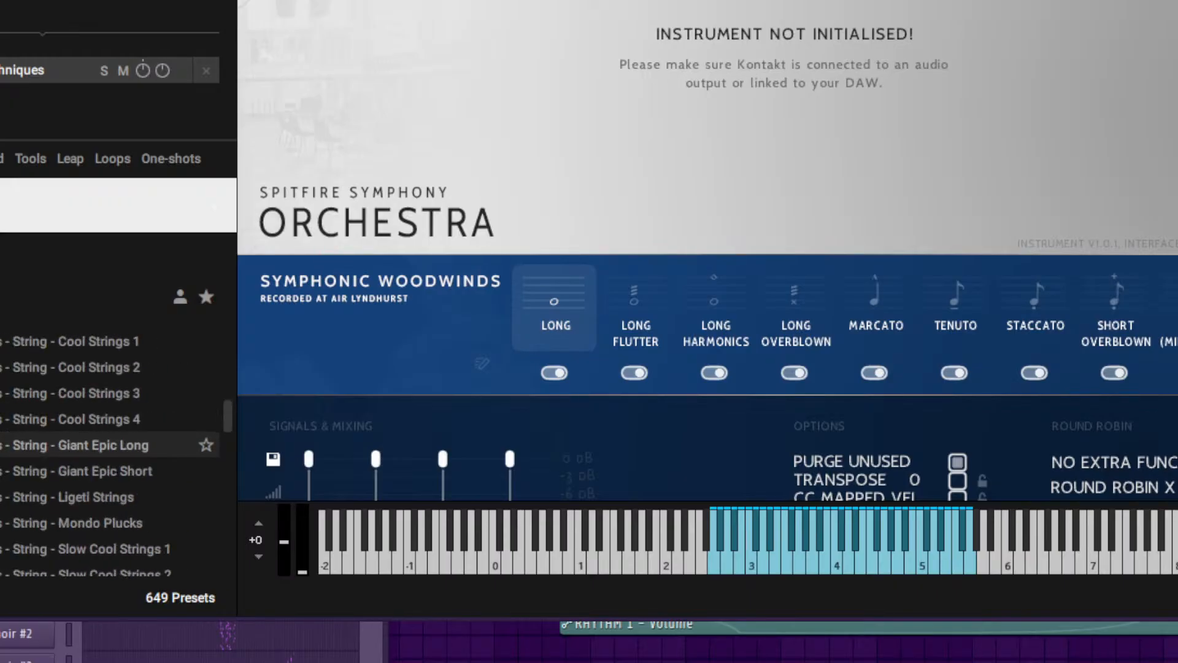
scroll(110, 479, "down", 10)
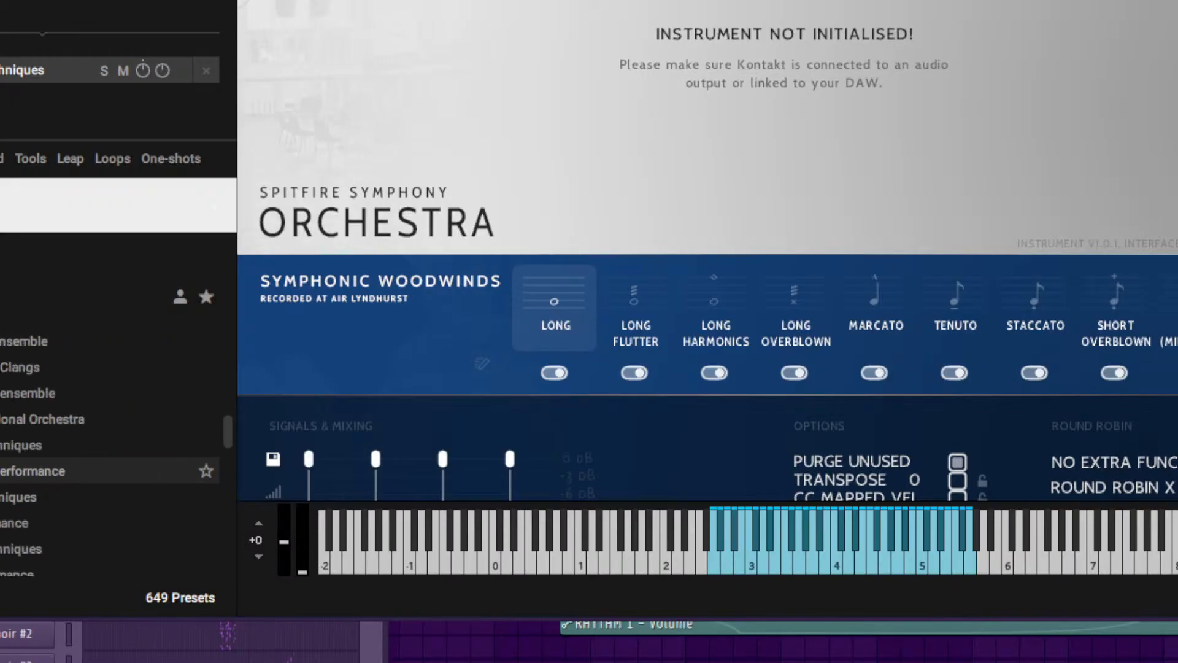
scroll(111, 470, "down", 5)
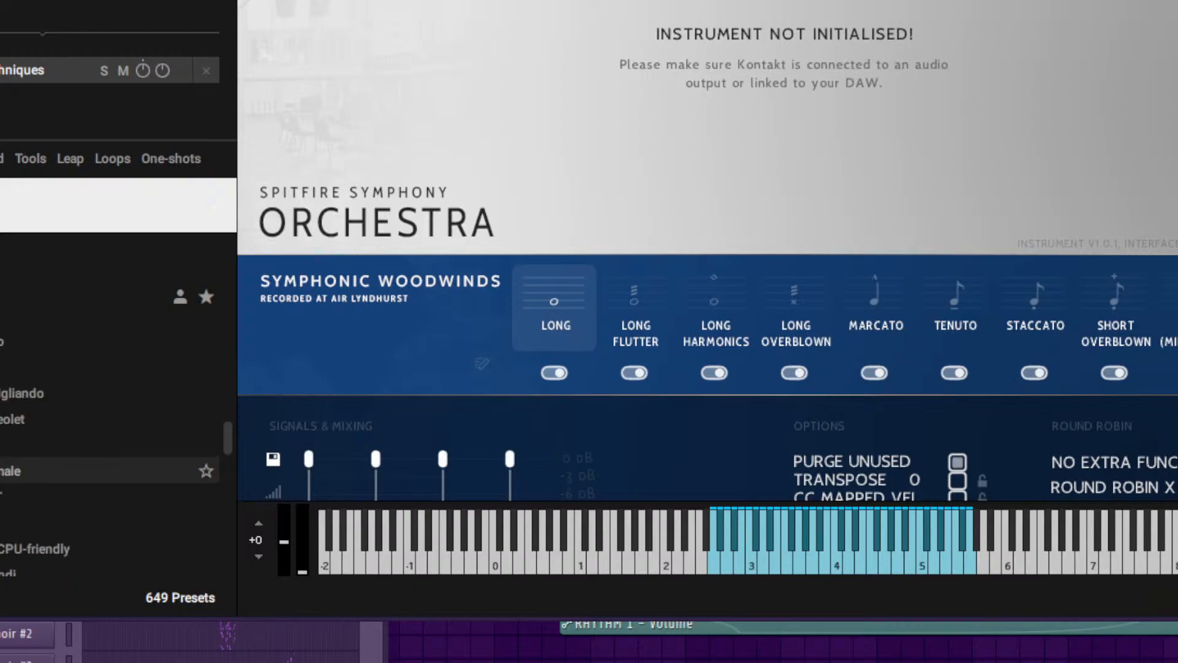
scroll(111, 466, "down", 10)
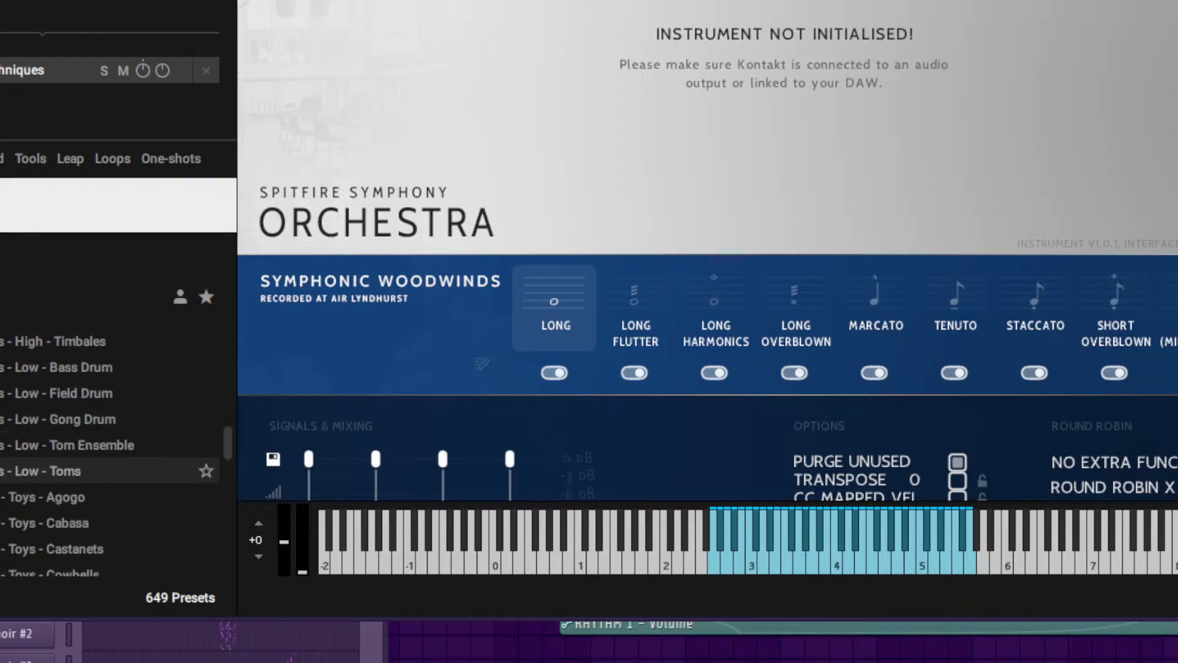
scroll(111, 467, "down", 10)
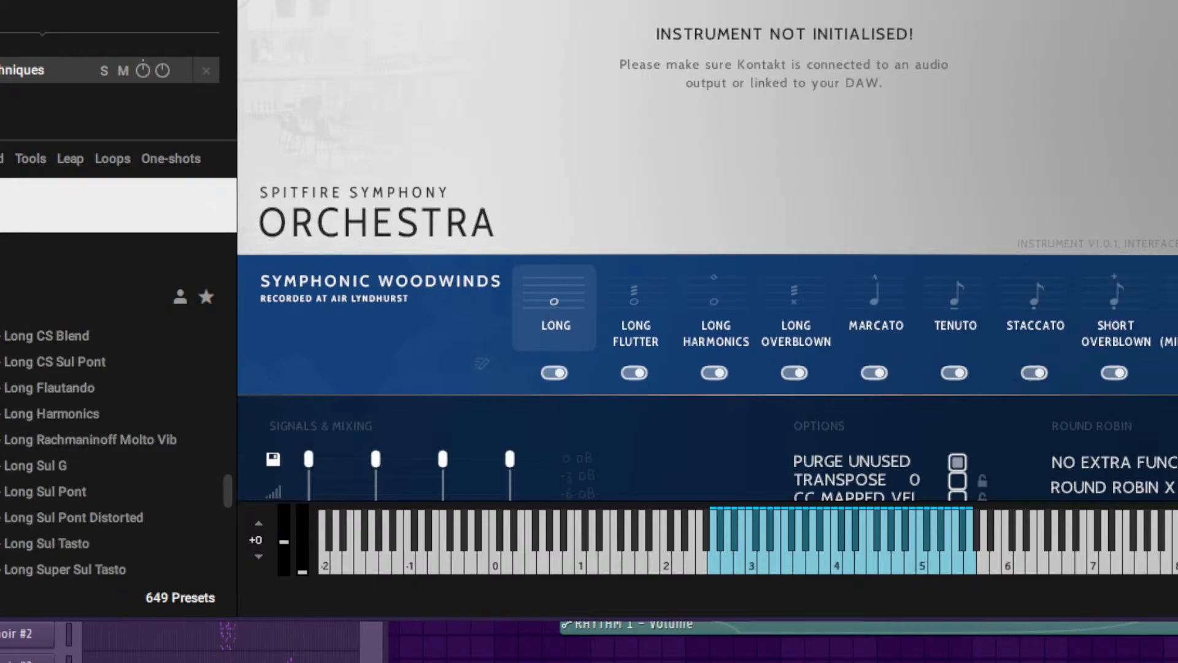
Step: Restrict the Spitfire Symphony Orchestra preset list to the Individual techniques sub bank
left_click(8, 296)
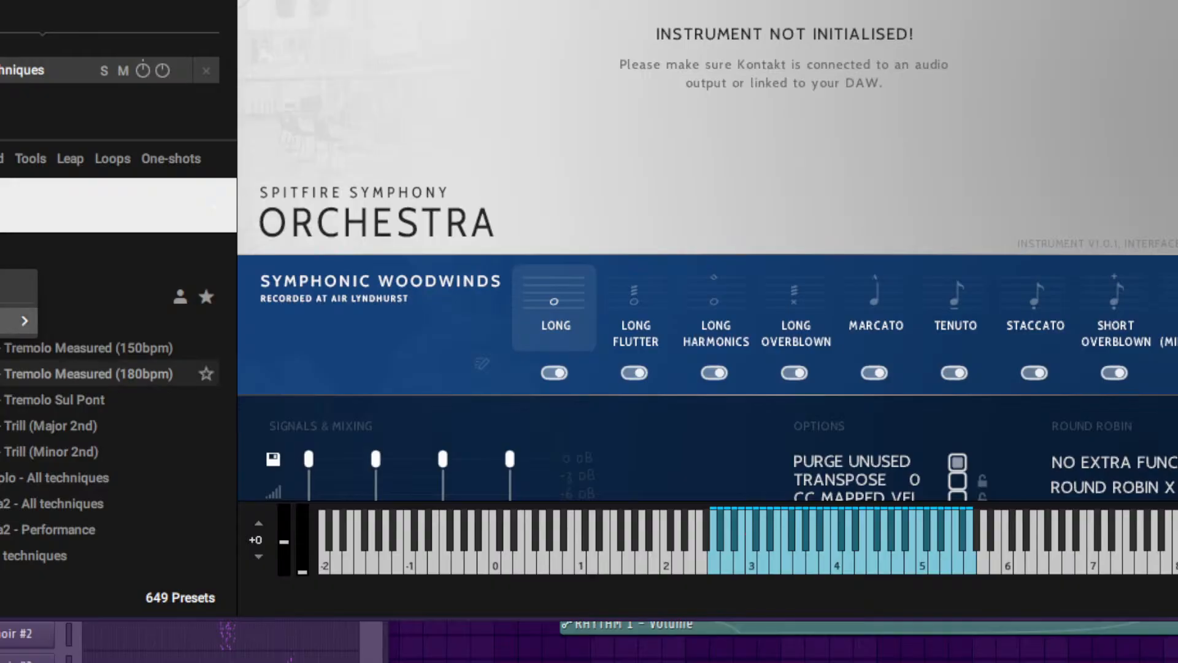
mouse_move(23, 321)
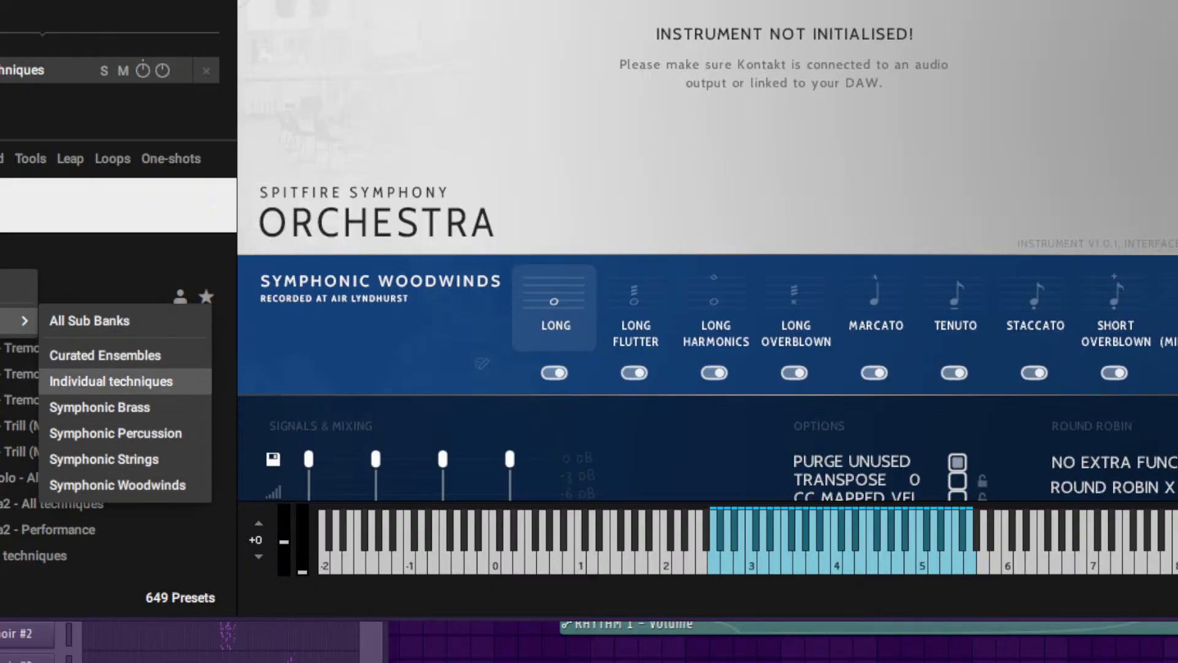
left_click(112, 381)
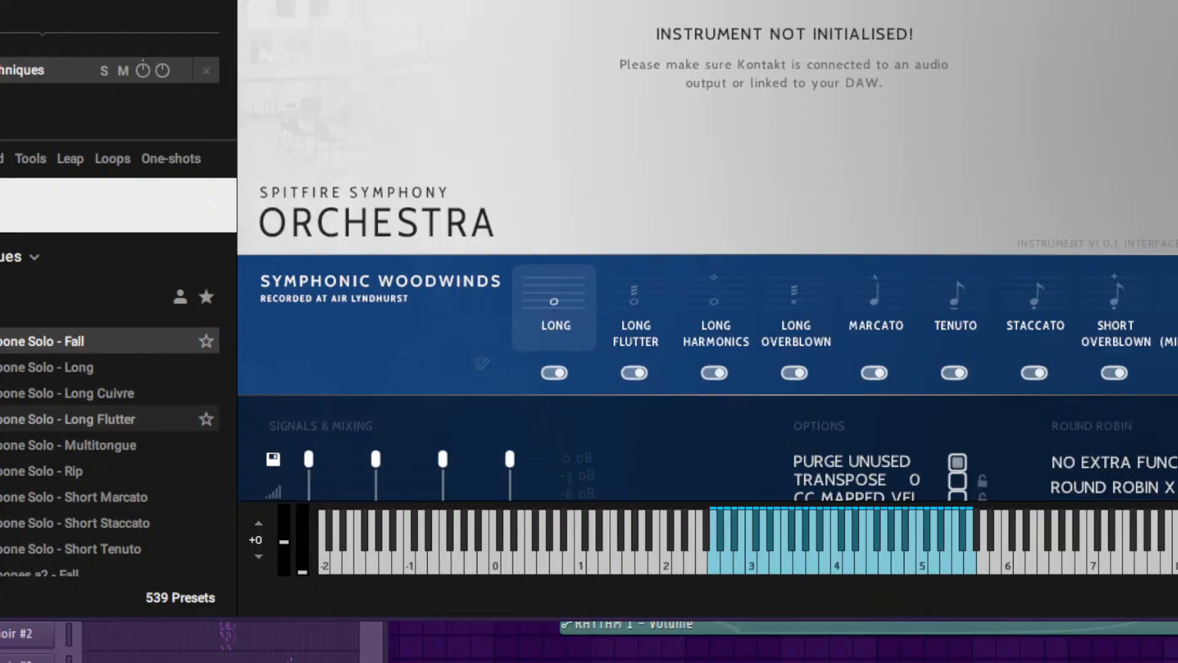
Step: Load the Metal - Piatti percussion preset from the individual techniques list in place of the alto flute
scroll(111, 419, "down", 3)
scroll(111, 419, "down", 5)
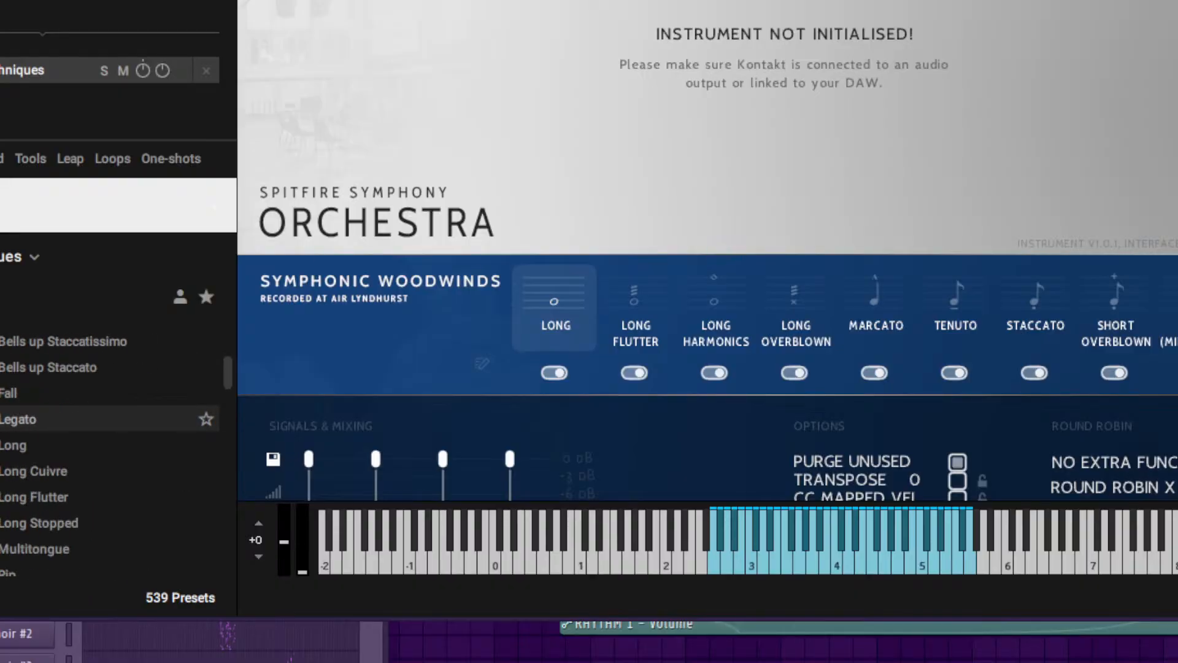
scroll(111, 419, "down", 5)
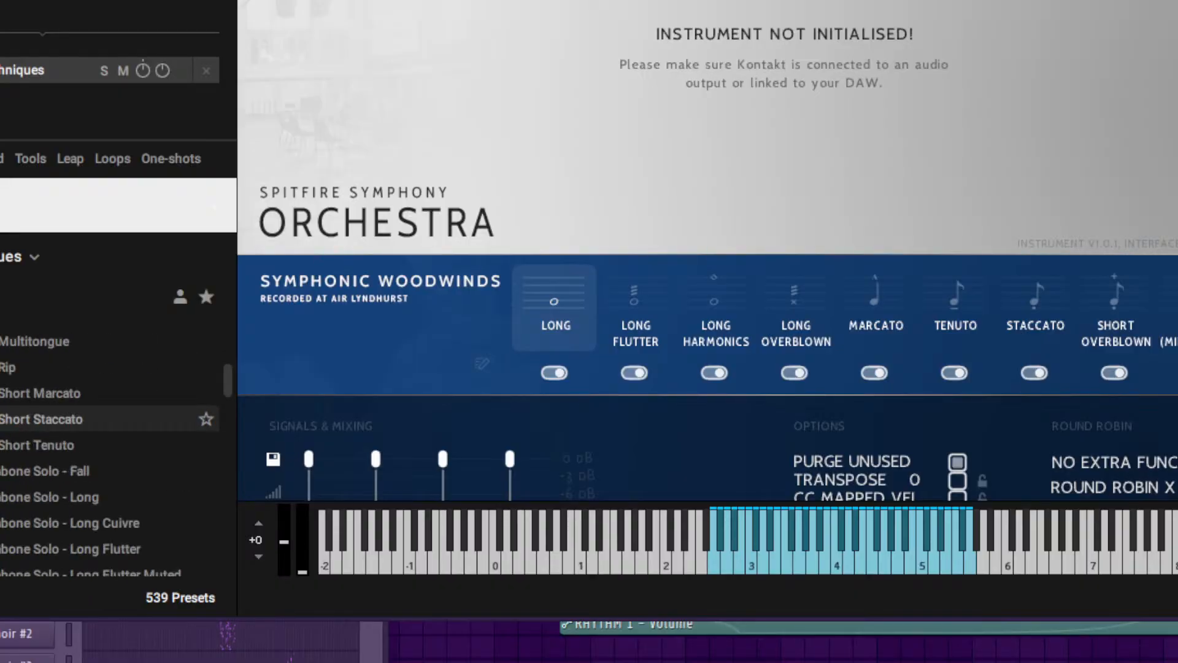
scroll(111, 454, "down", 10)
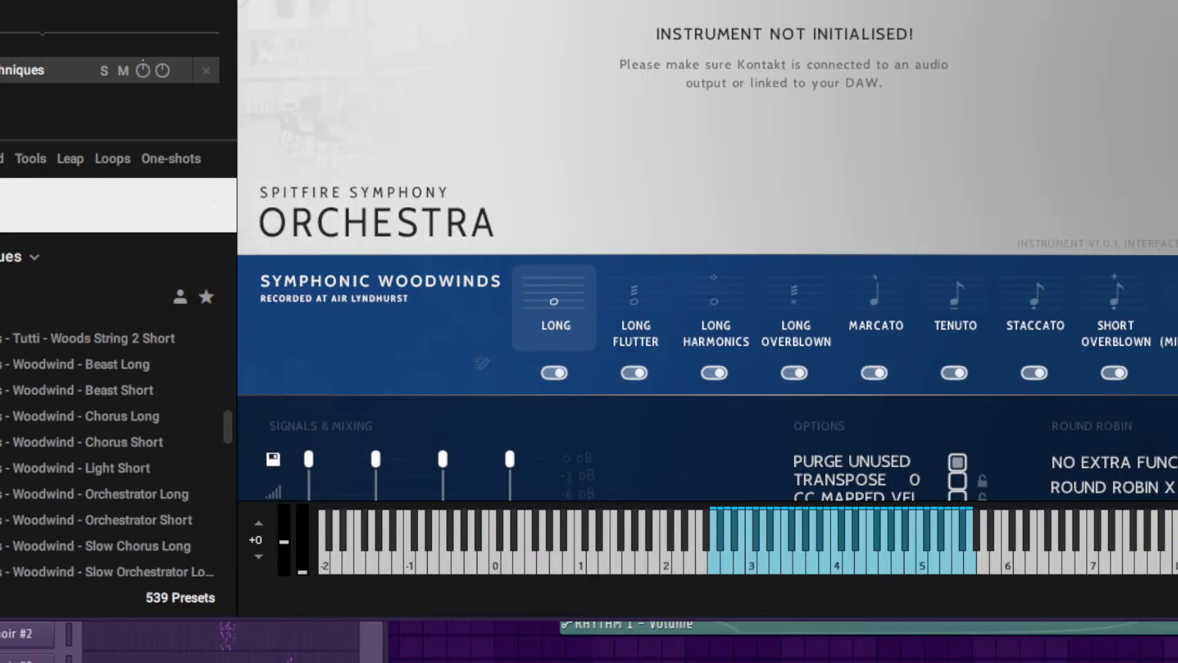
scroll(111, 453, "down", 5)
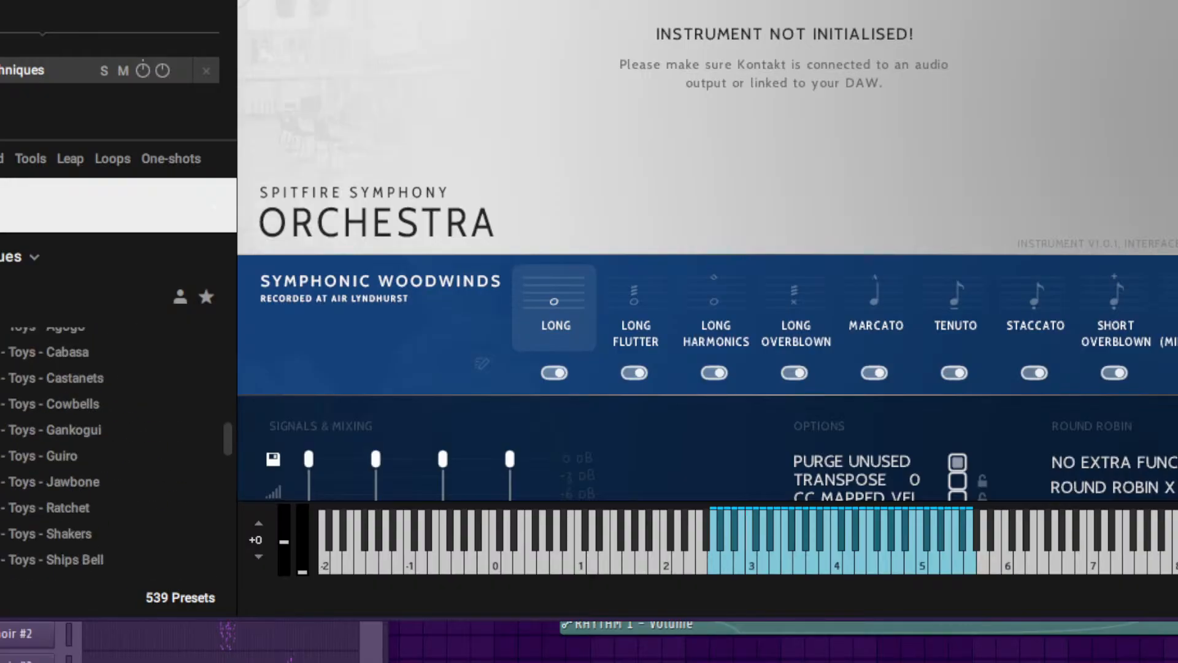
scroll(111, 454, "up", 10)
scroll(110, 473, "down", 10)
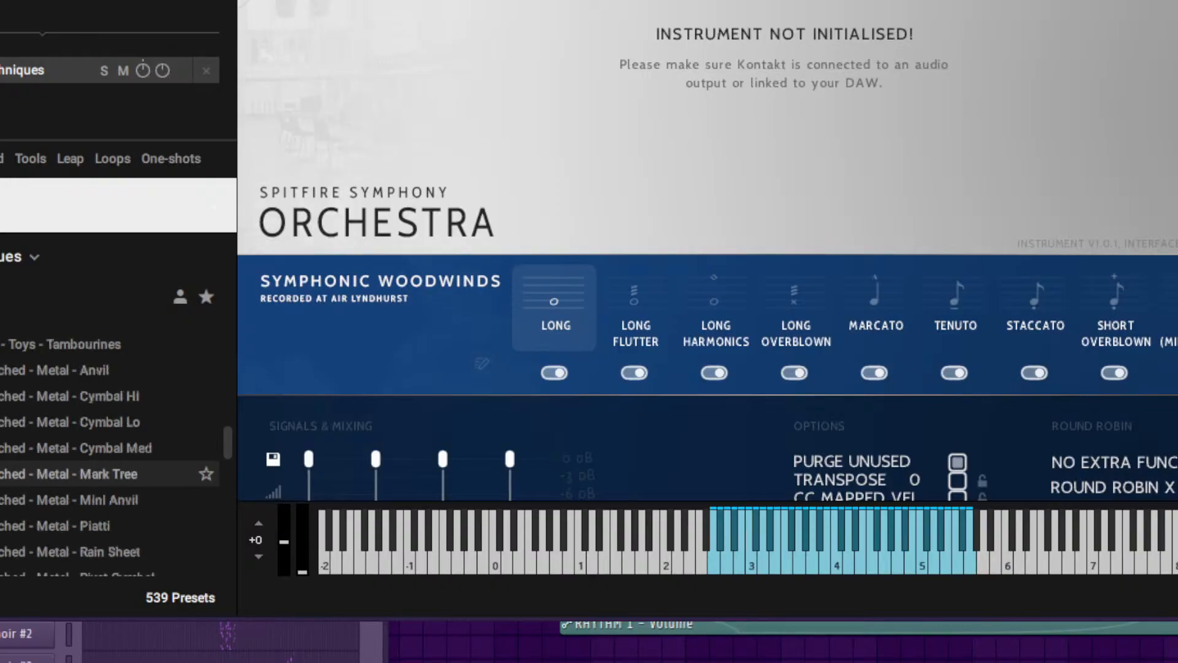
scroll(110, 491, "up", 10)
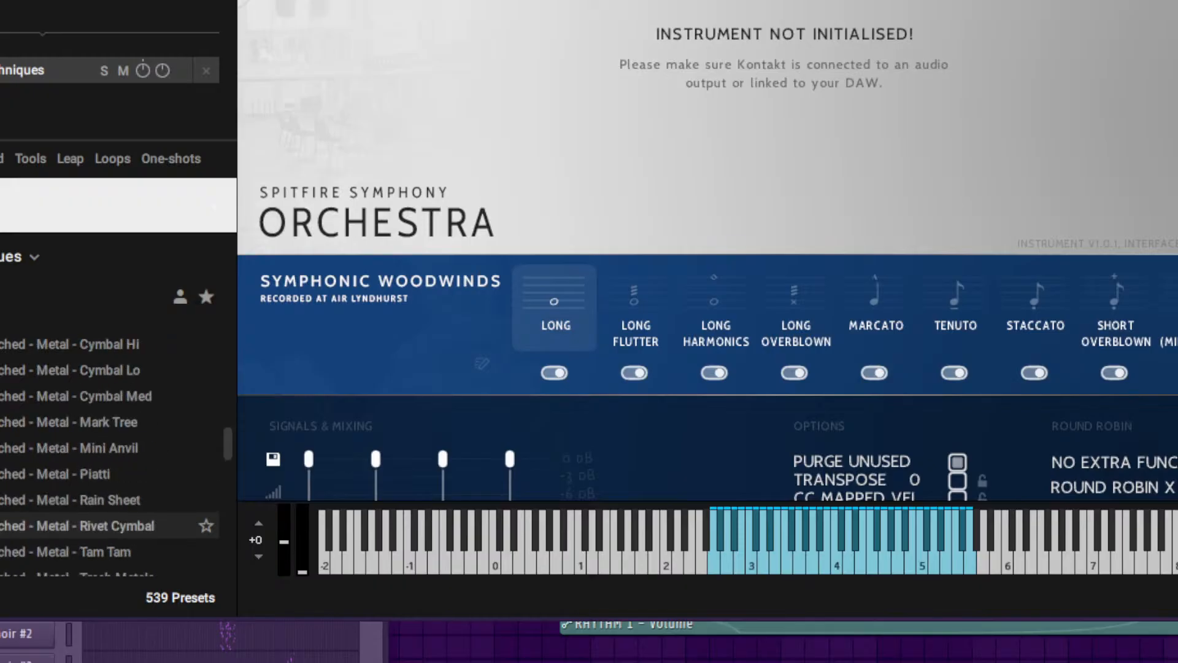
scroll(110, 526, "up", 2)
scroll(111, 442, "down", 4)
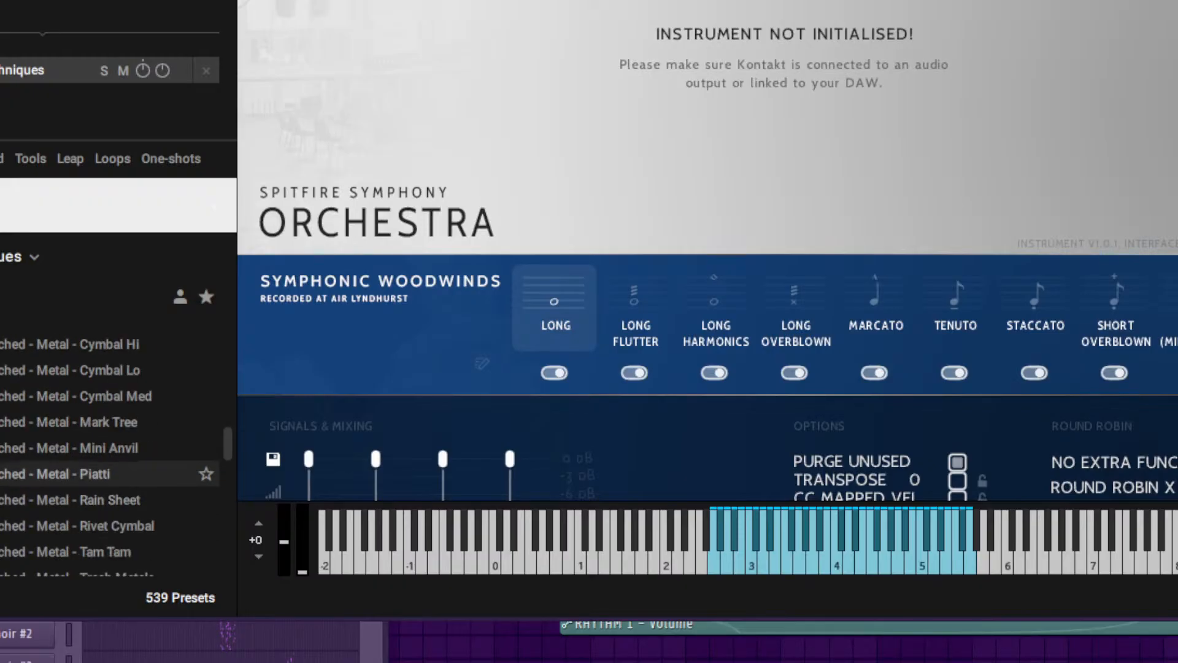
scroll(111, 472, "down", 2)
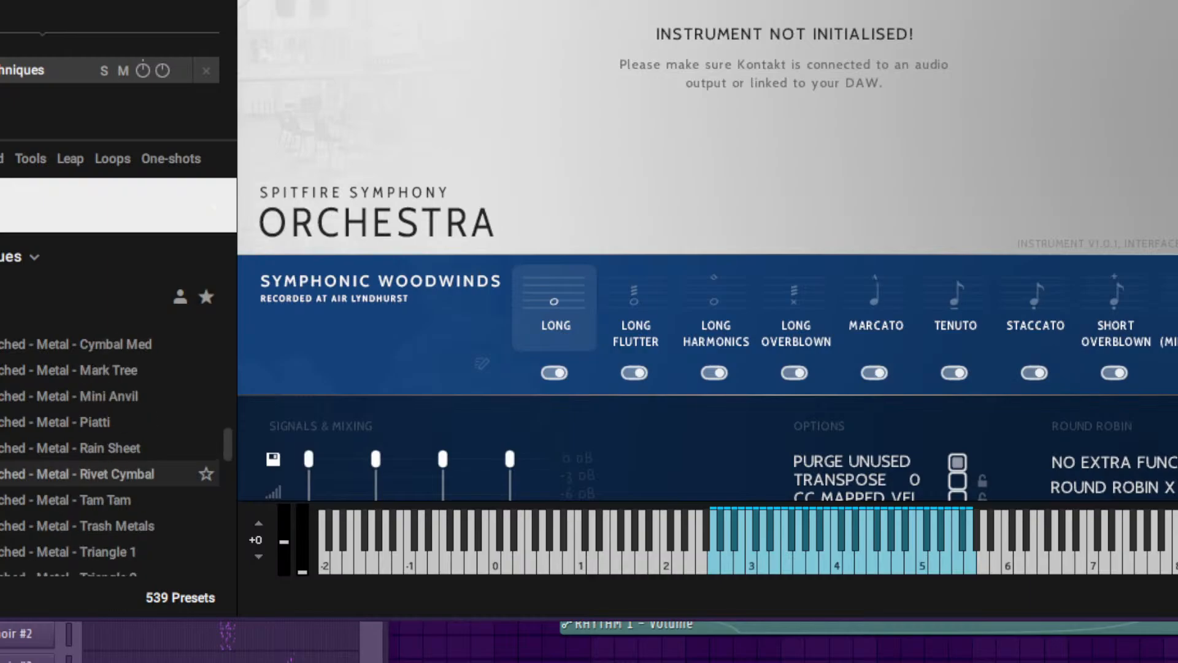
scroll(111, 473, "up", 1)
left_click(110, 474)
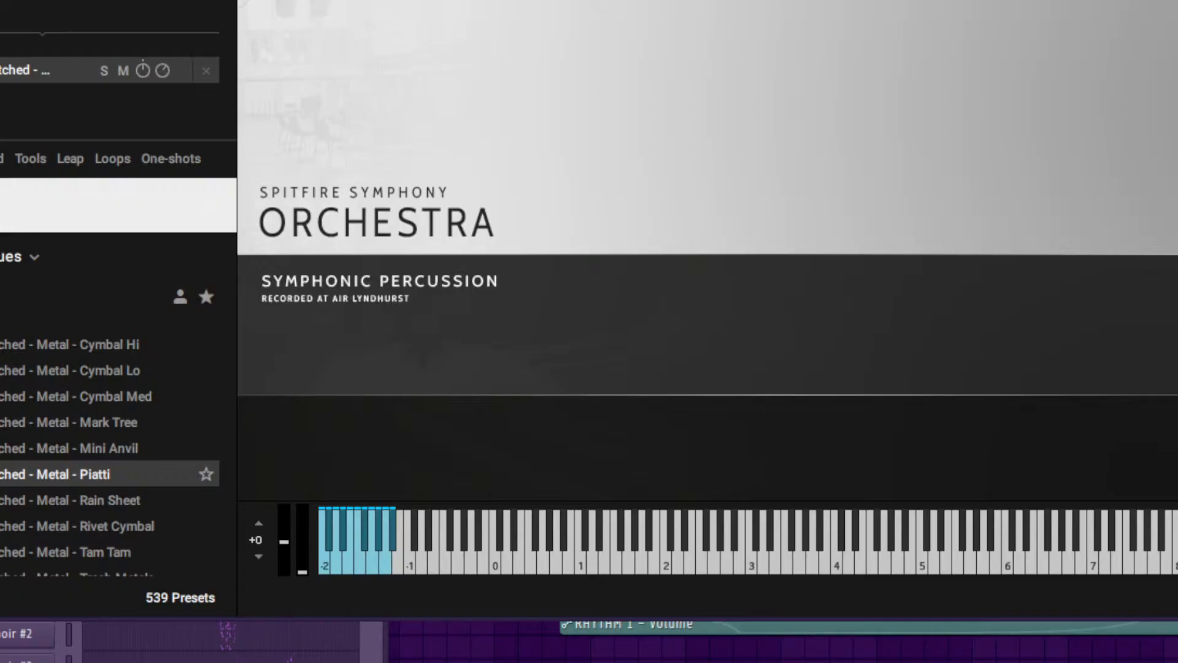
Step: Look through the individual techniques presets from the metal percussion down past the long strings to the flute techniques
scroll(111, 448, "down", 15)
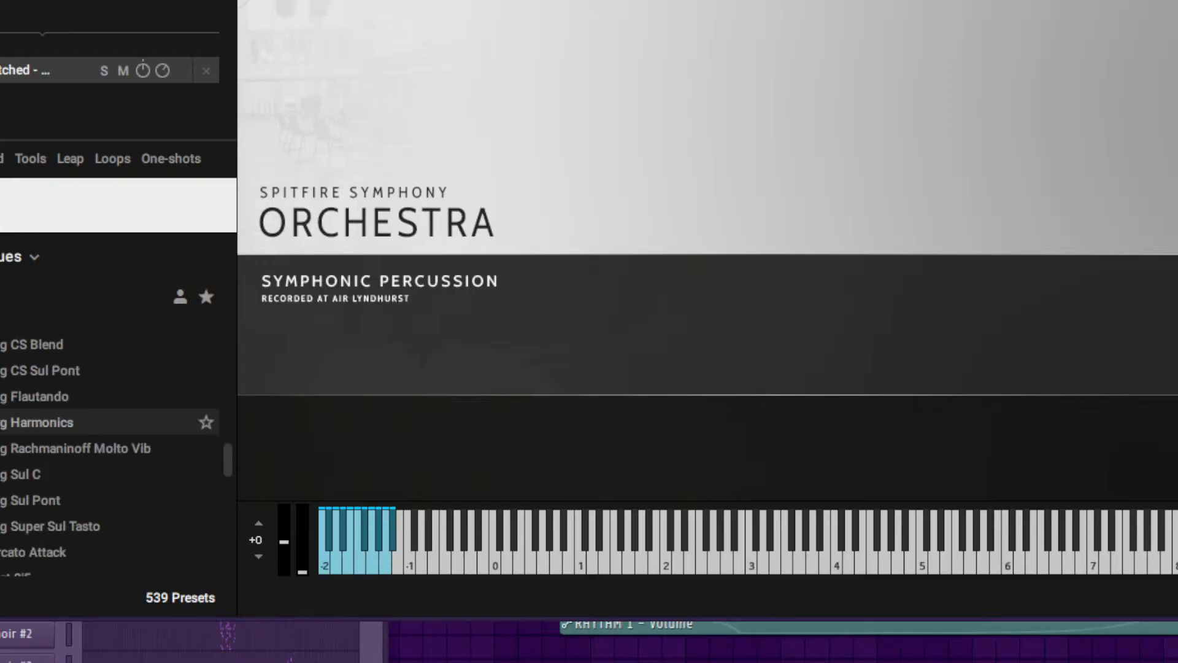
scroll(111, 448, "up", 5)
scroll(111, 395, "down", 5)
scroll(110, 395, "up", 5)
scroll(111, 448, "down", 3)
scroll(111, 448, "down", 12)
scroll(111, 448, "up", 7)
scroll(110, 448, "down", 6)
scroll(111, 449, "down", 6)
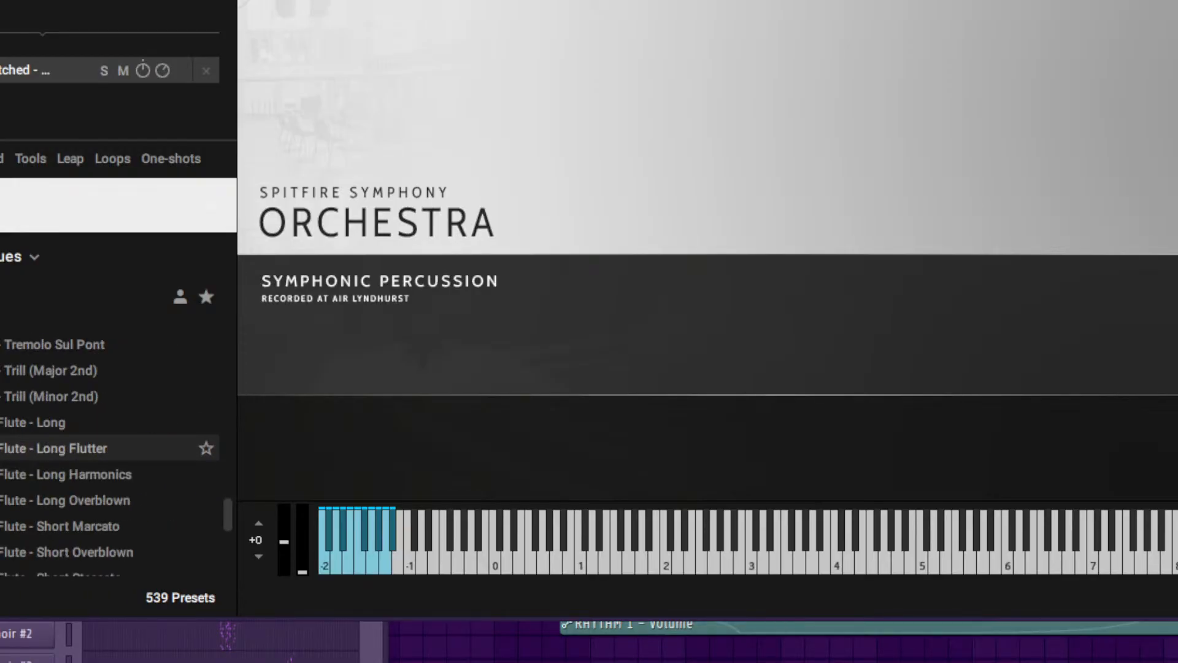
scroll(111, 448, "down", 7)
scroll(111, 475, "down", 5)
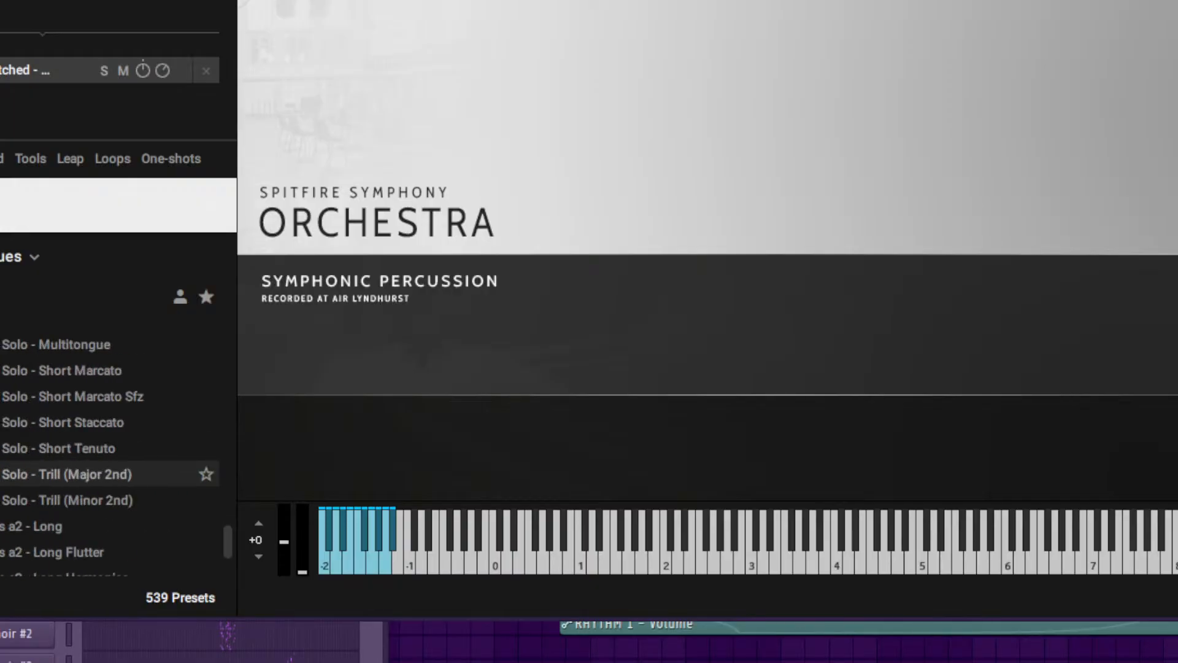
scroll(110, 474, "up", 8)
scroll(111, 500, "down", 10)
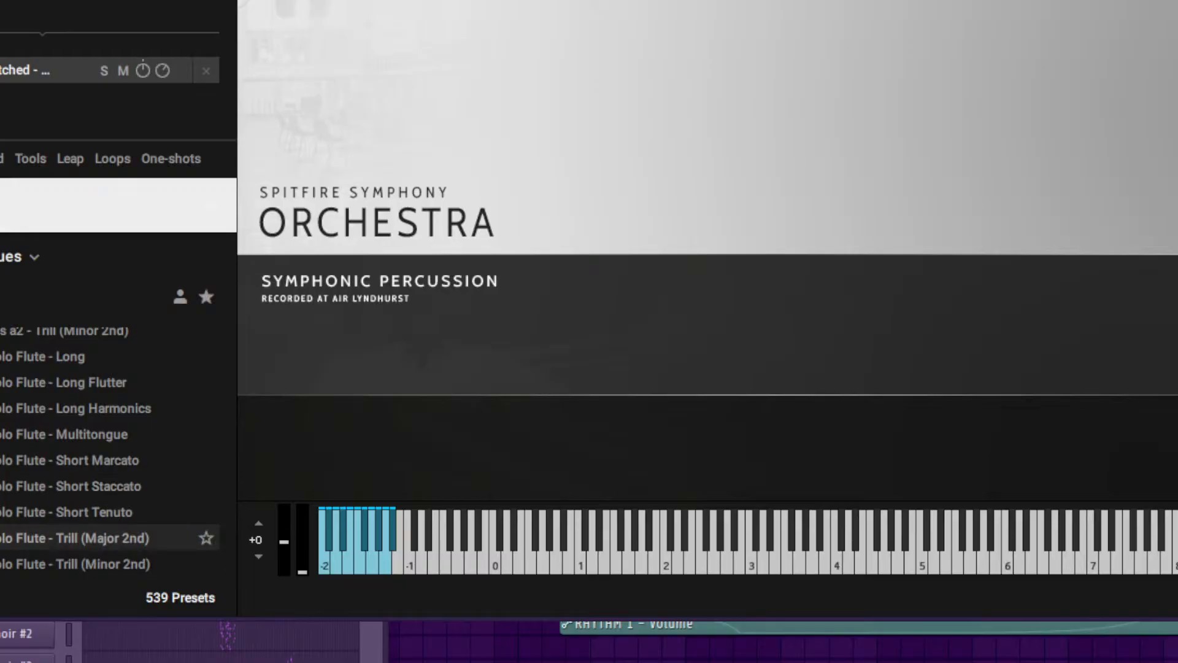
scroll(111, 537, "down", 12)
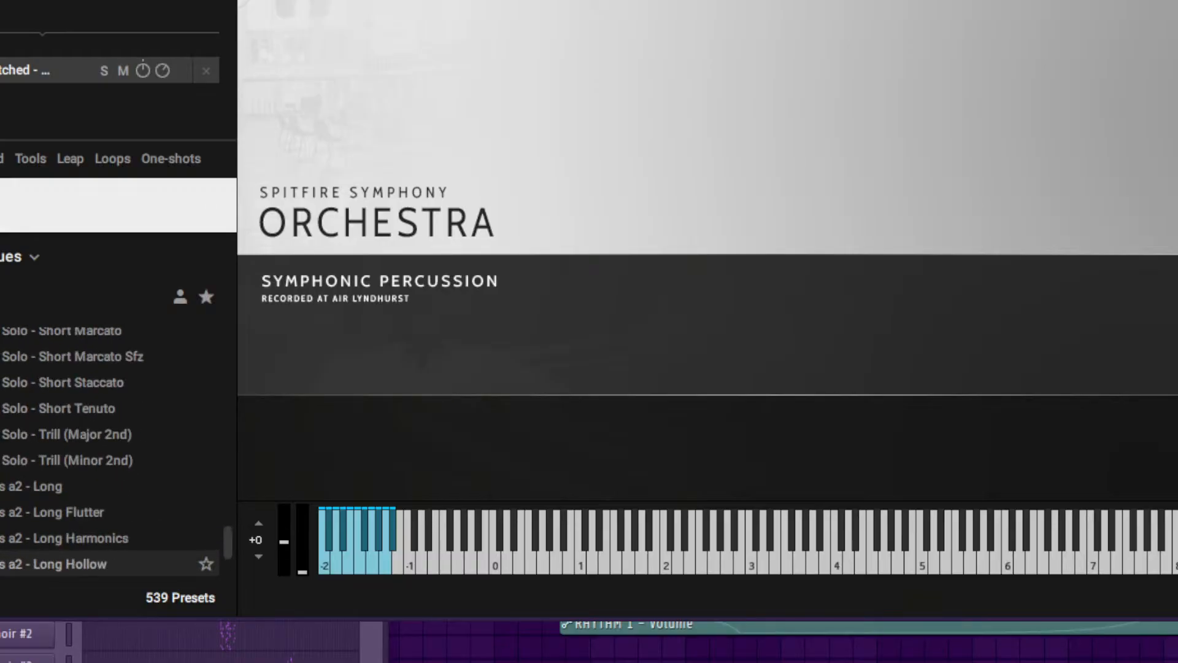
Step: Check the Curated Ensembles sub bank and switch the Spitfire Symphony Orchestra preset list to All Sub Banks
left_click(25, 256)
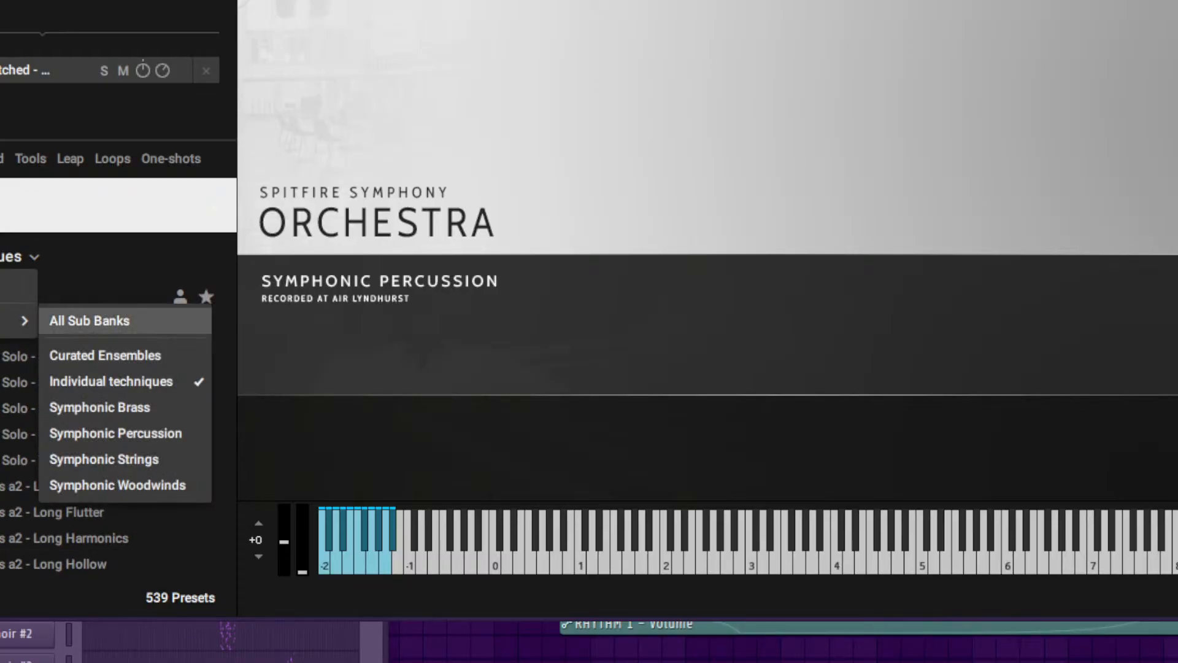
left_click(104, 355)
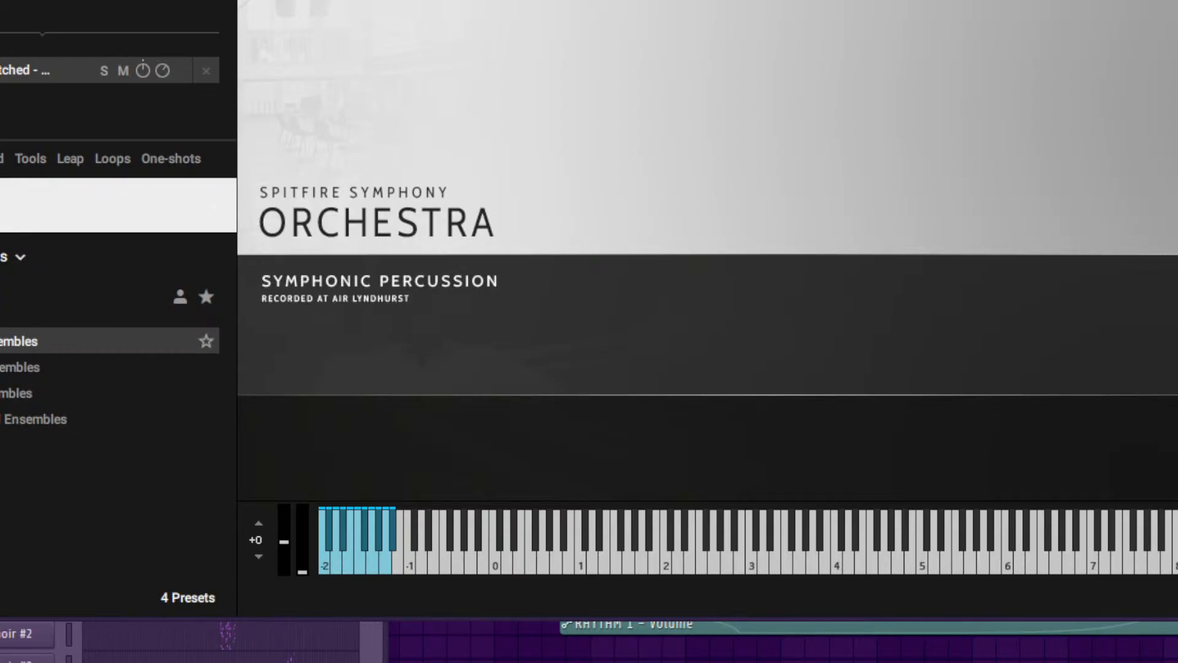
left_click(19, 257)
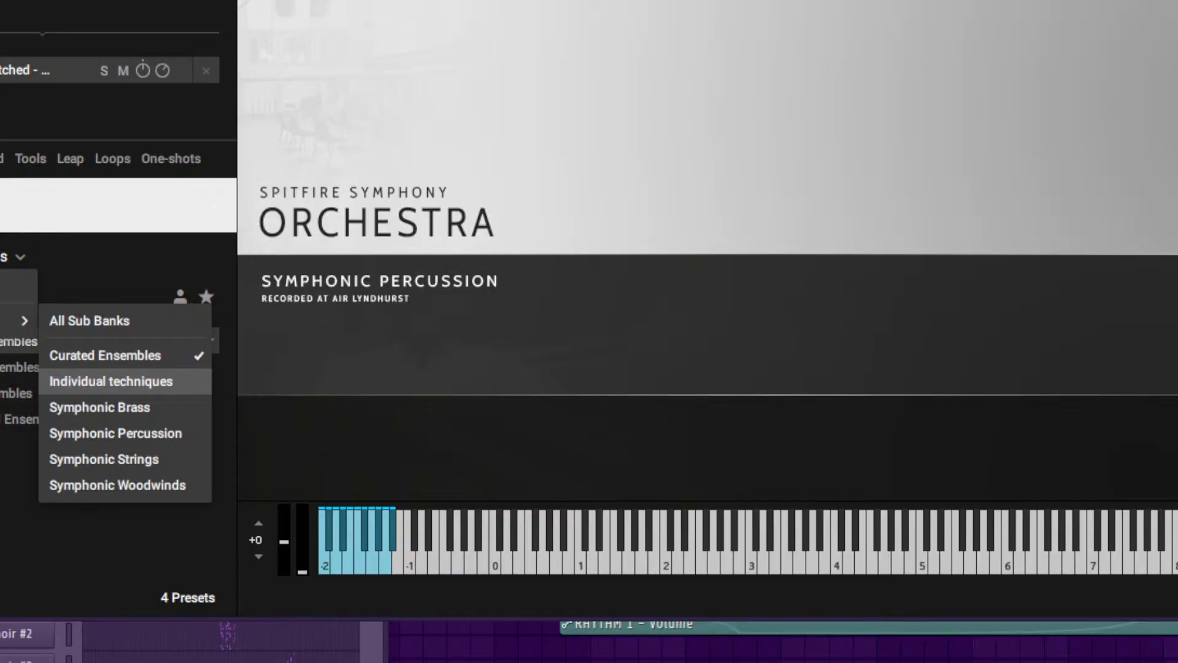
left_click(111, 381)
left_click(3, 257)
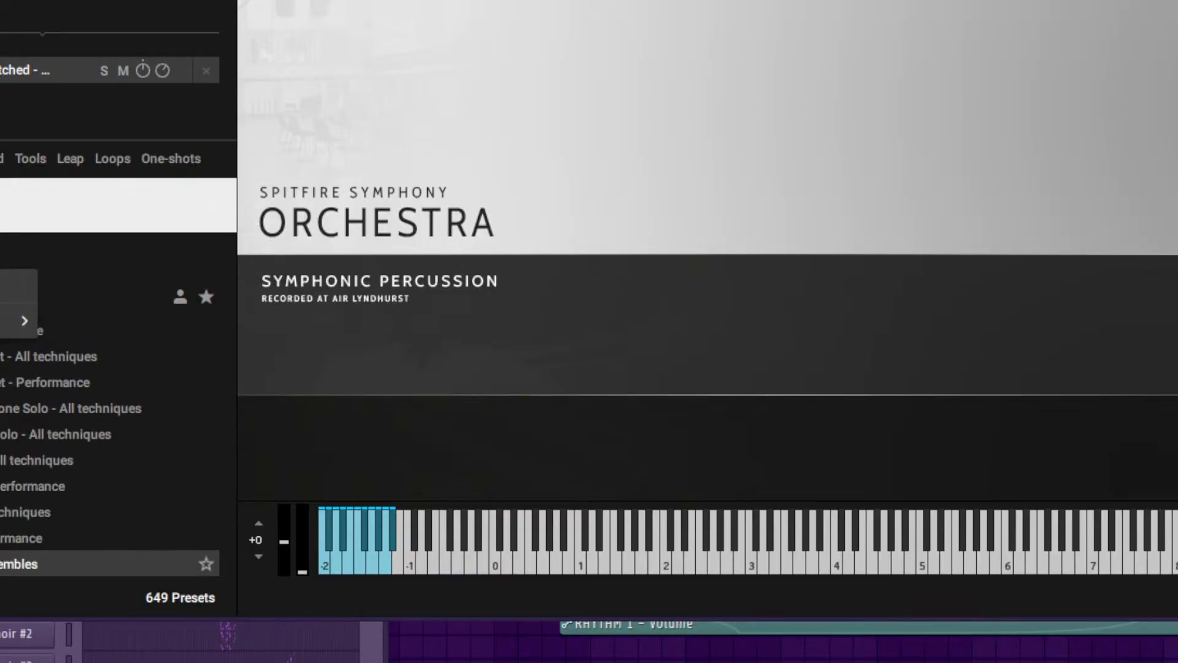
mouse_move(18, 320)
left_click(86, 321)
Step: Look through the full preset list from the string ensembles down to the high and low drums and the Toys percussion
scroll(85, 486, "down", 3)
scroll(85, 486, "up", 3)
scroll(92, 486, "down", 15)
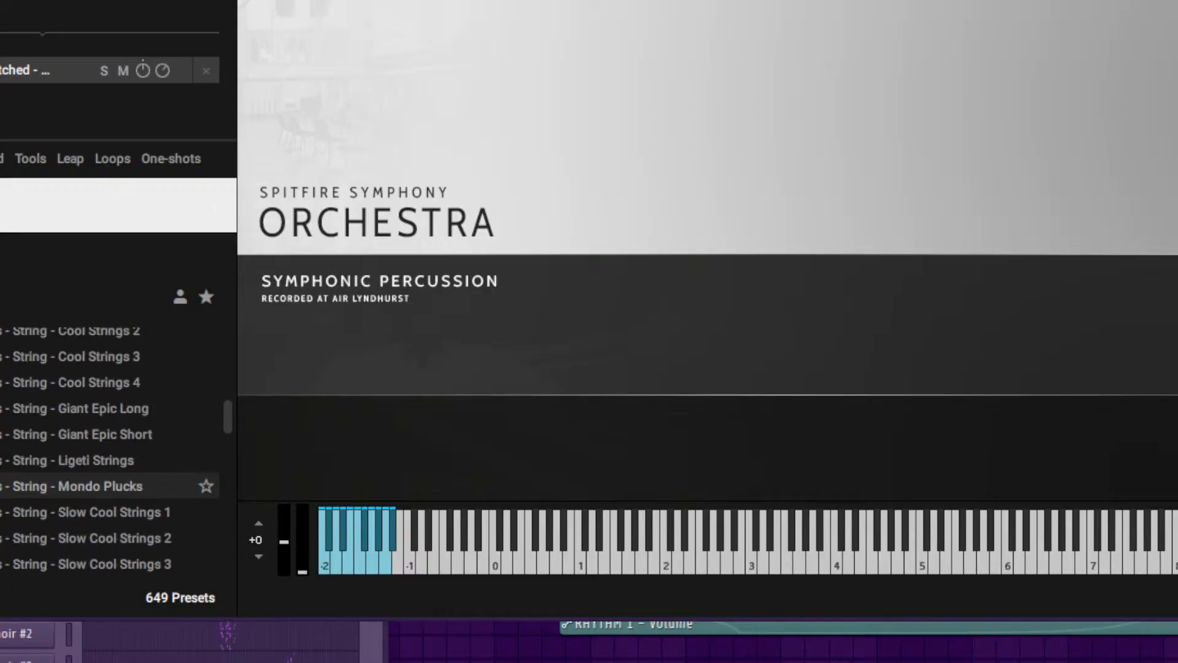
scroll(92, 486, "up", 7)
scroll(92, 486, "down", 7)
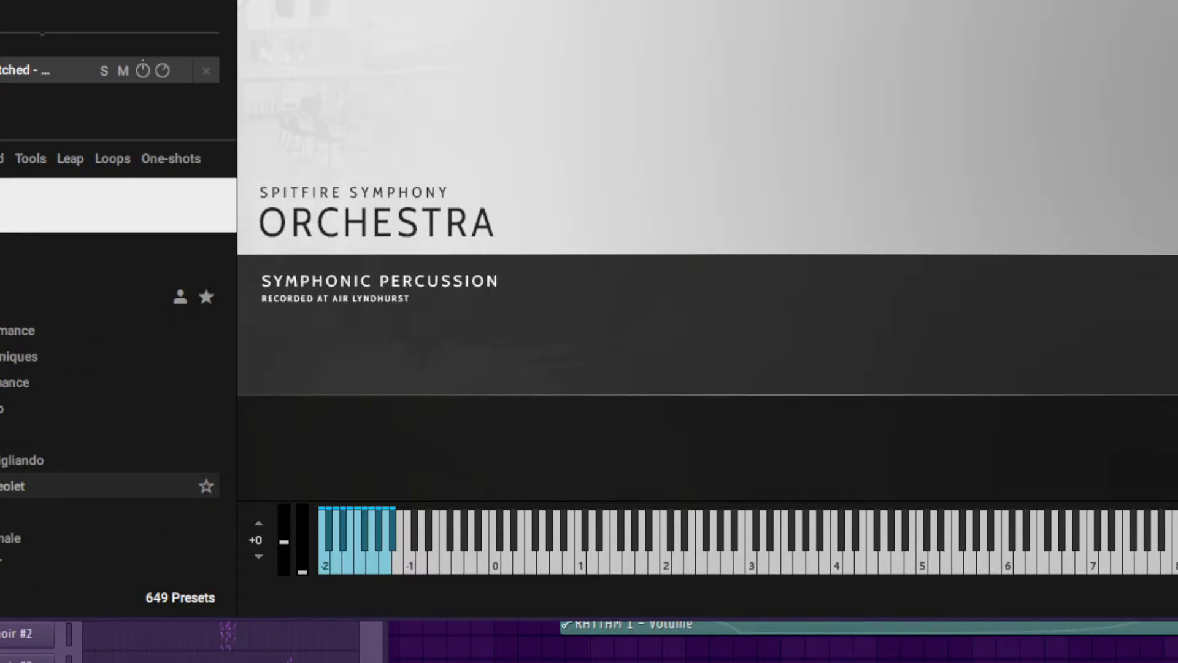
scroll(92, 434, "down", 8)
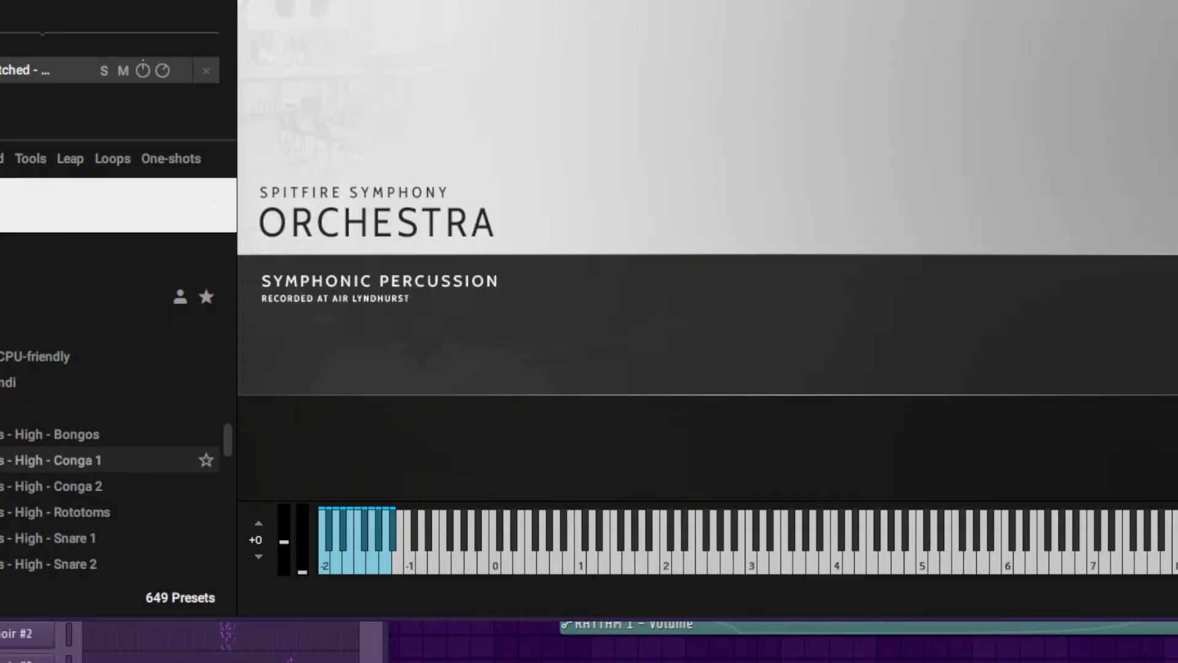
scroll(92, 479, "up", 4)
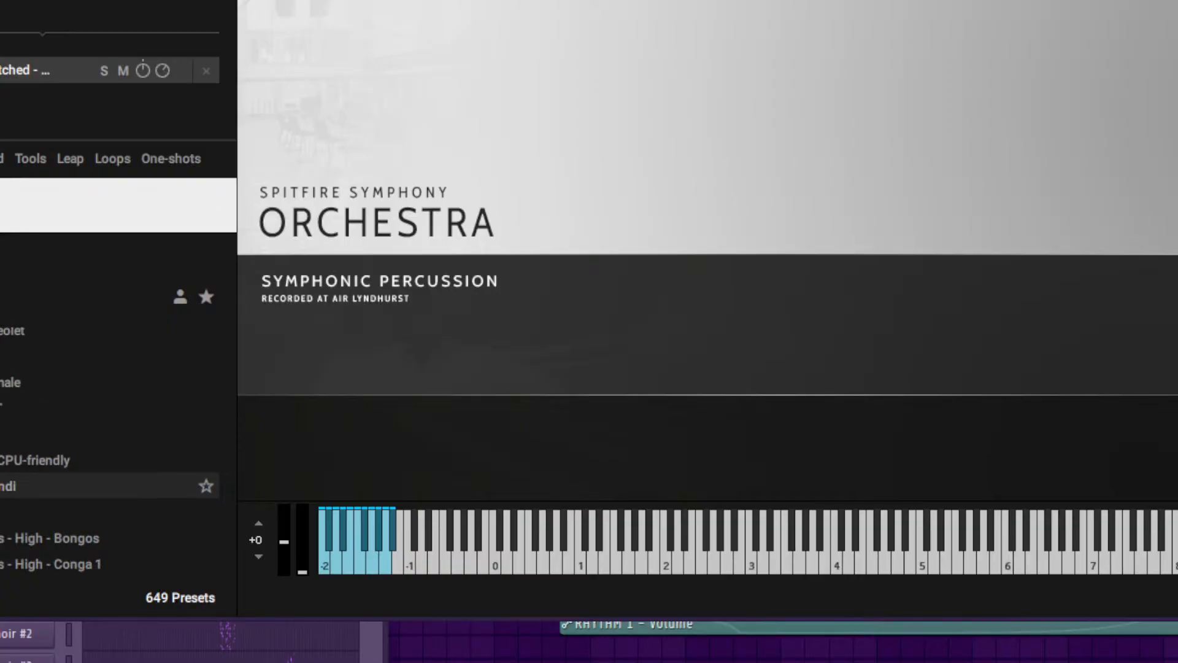
scroll(92, 538, "down", 2)
scroll(92, 538, "down", 12)
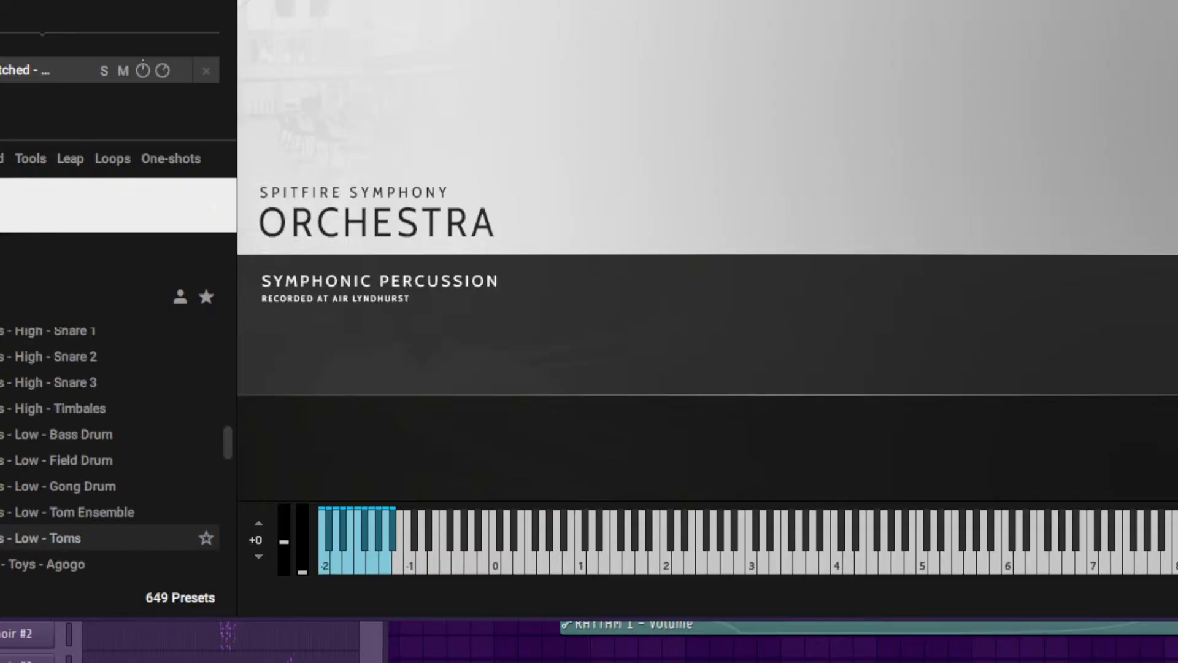
scroll(92, 538, "up", 4)
scroll(92, 539, "down", 2)
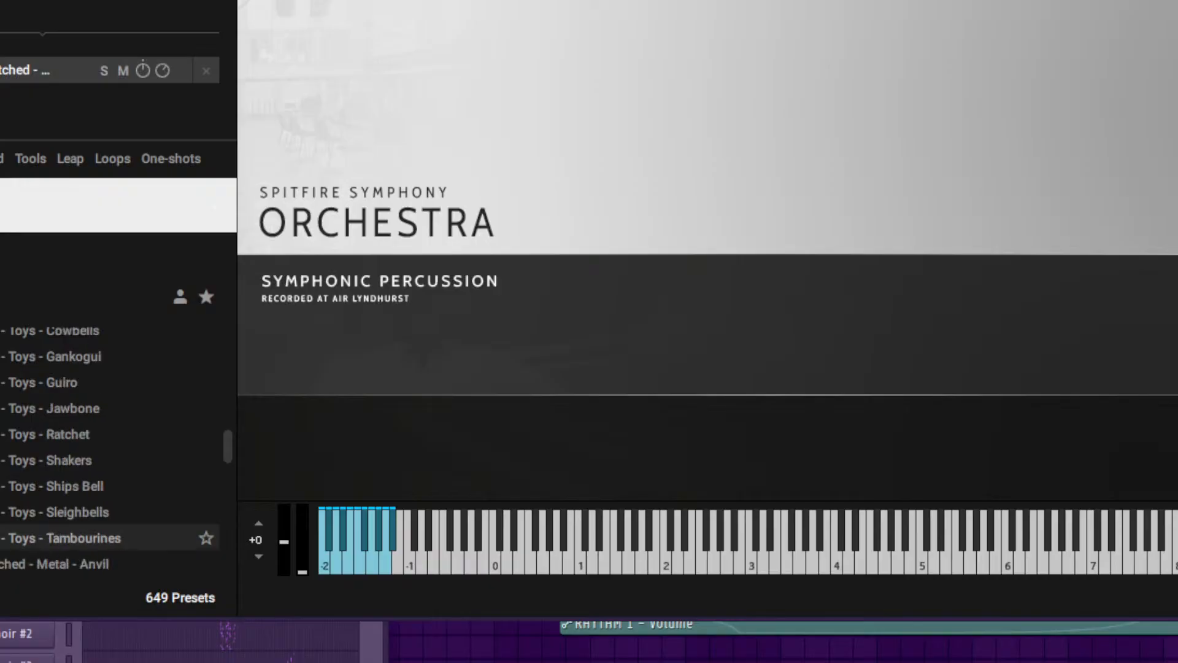
scroll(92, 486, "up", 2)
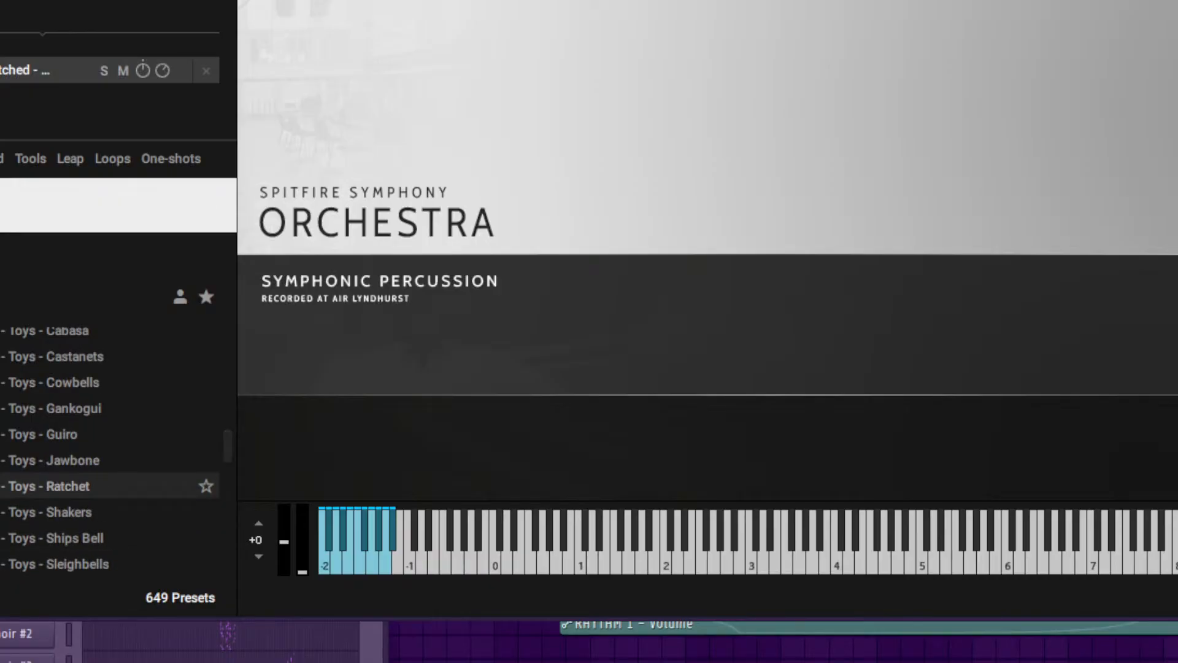
scroll(92, 433, "up", 2)
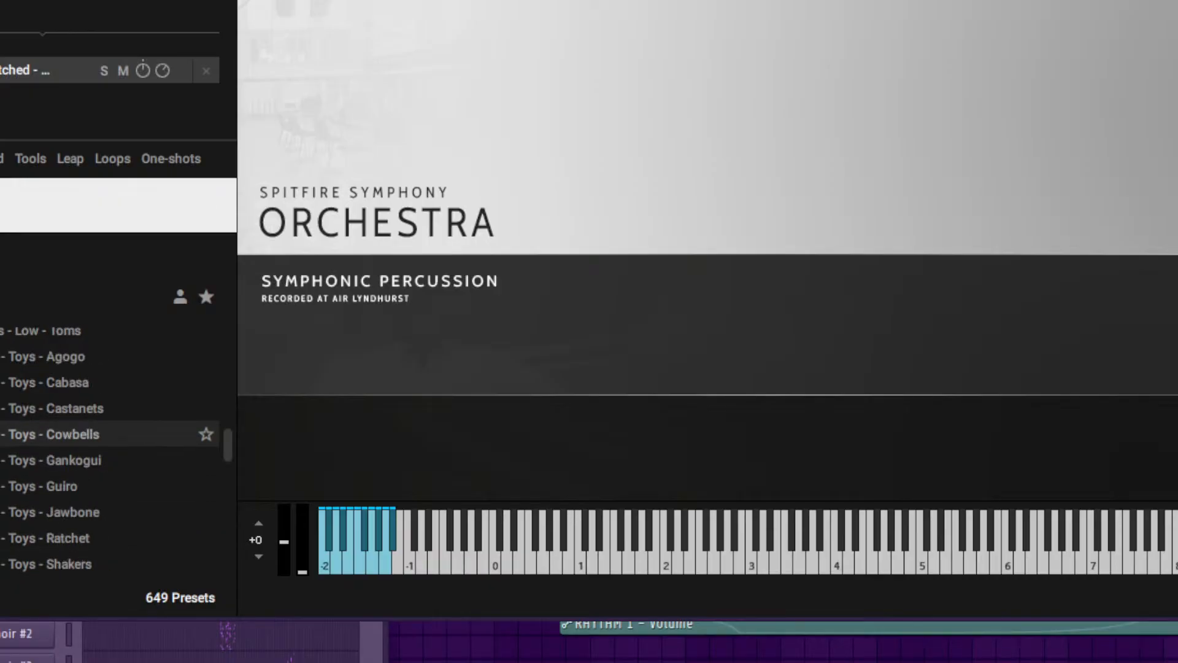
scroll(92, 486, "down", 2)
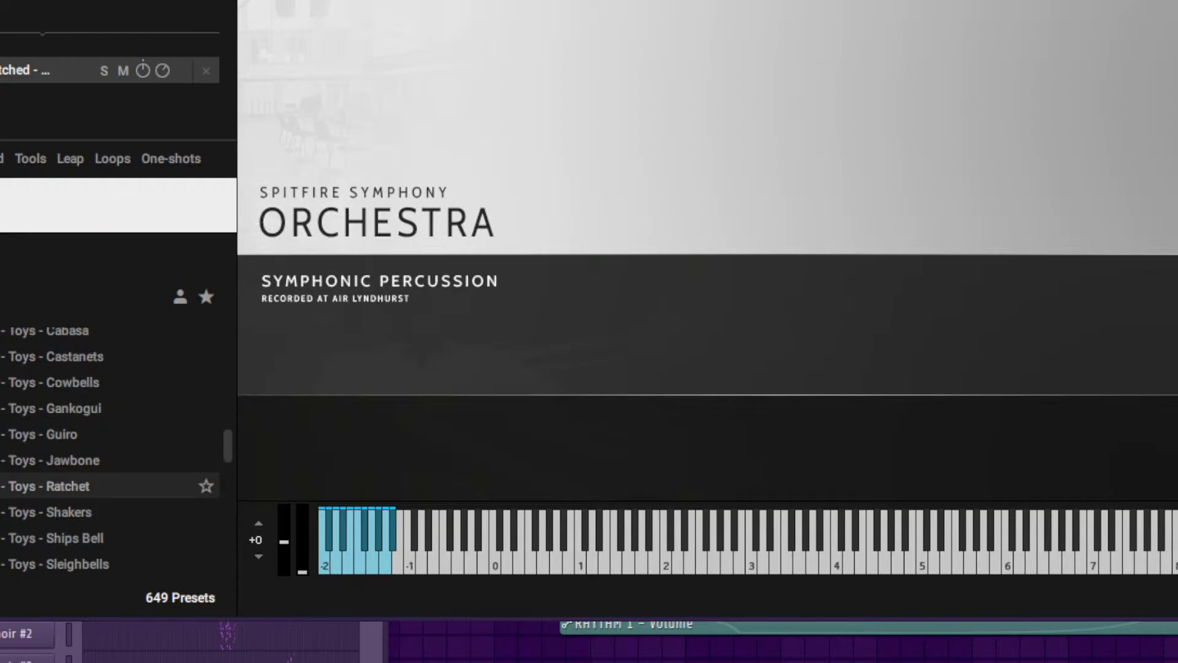
scroll(92, 486, "down", 4)
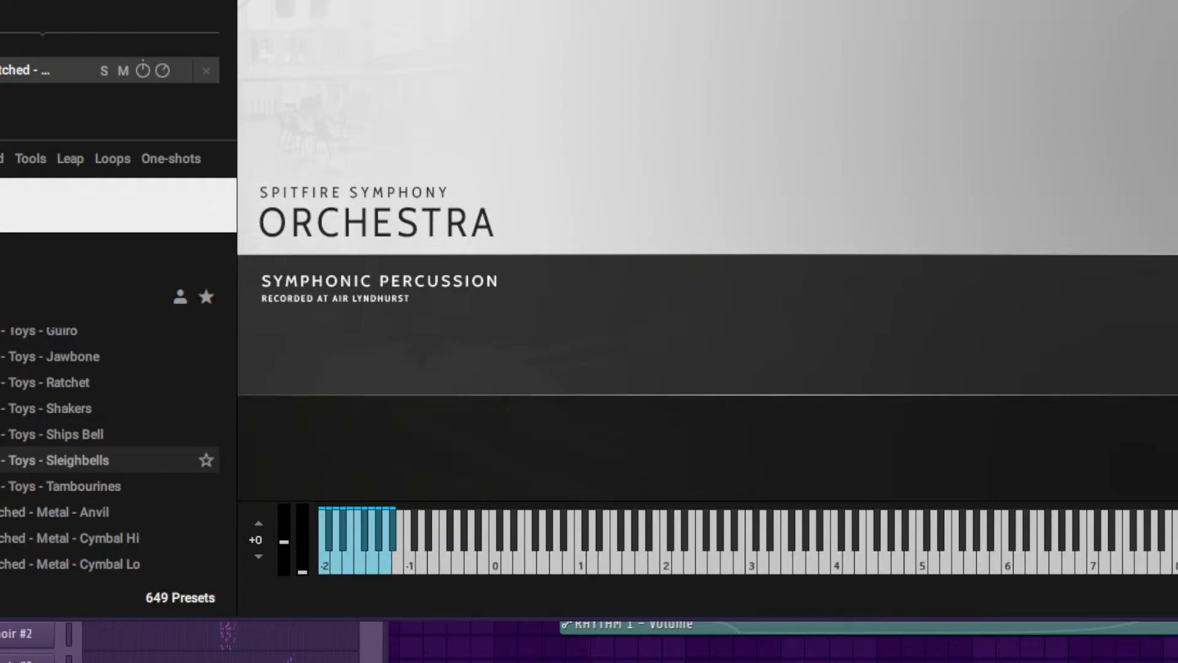
Step: Try the Toys - Ships Bell and Toys - Sleighbells percussion presets
left_click(55, 433)
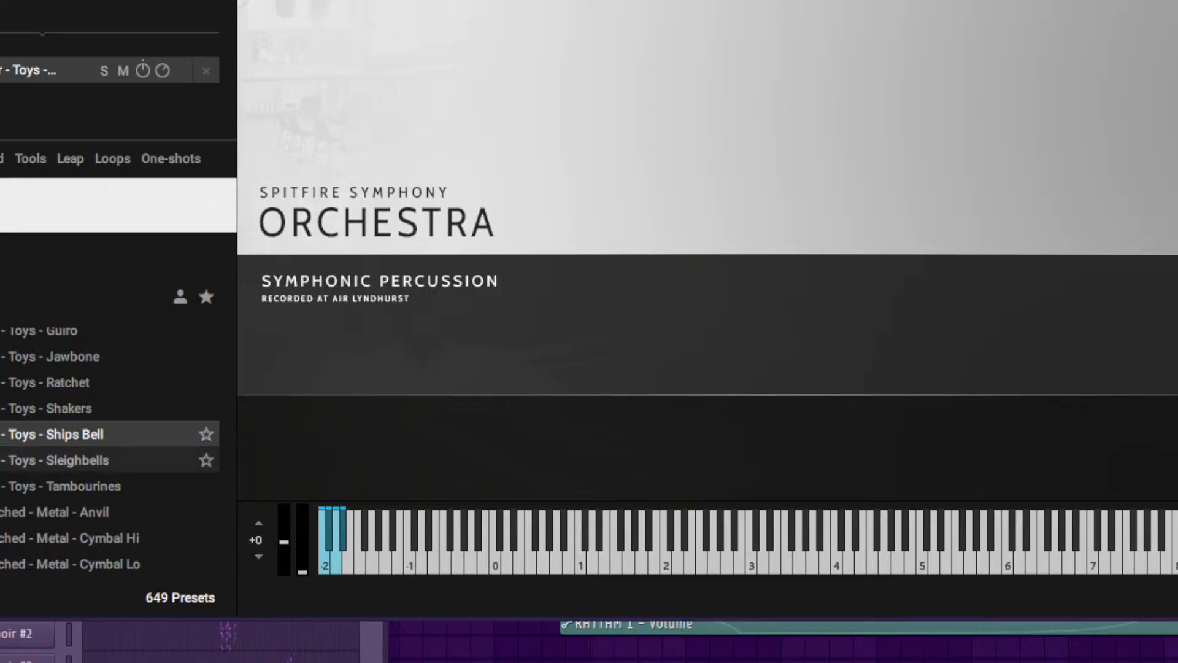
left_click(58, 460)
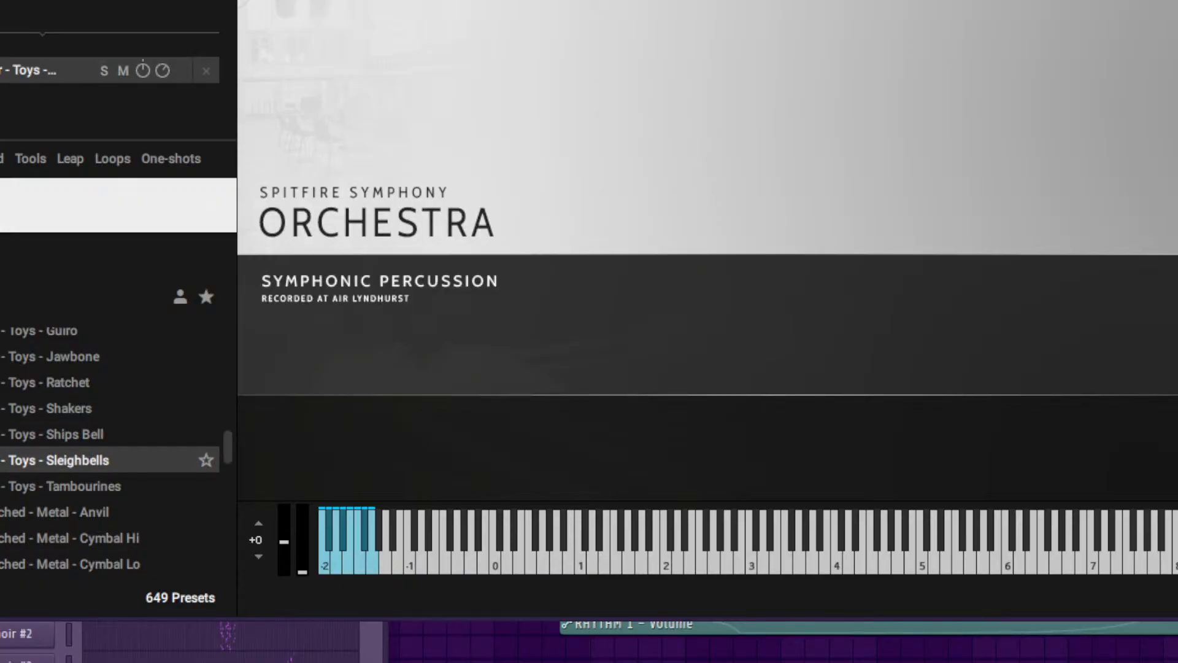
Step: Load the preset listed directly above High - Bongos in place of the sleighbells and close the Kontakt window
scroll(111, 434, "down", 5)
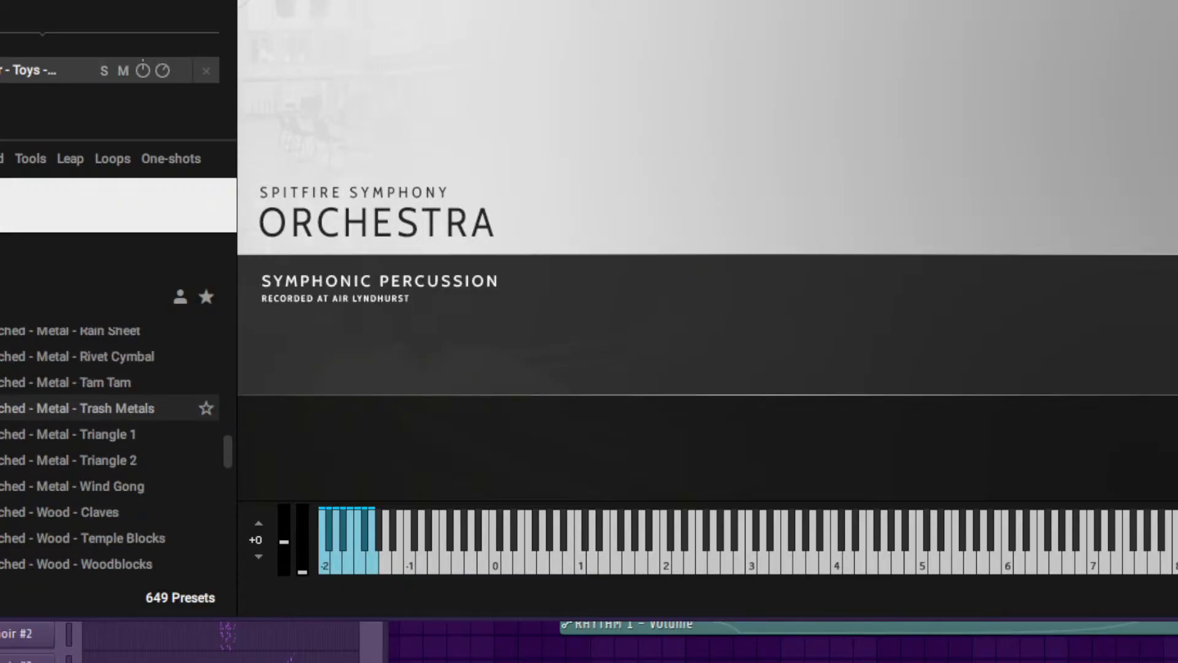
scroll(110, 434, "up", 10)
scroll(55, 457, "up", 4)
scroll(55, 460, "down", 2)
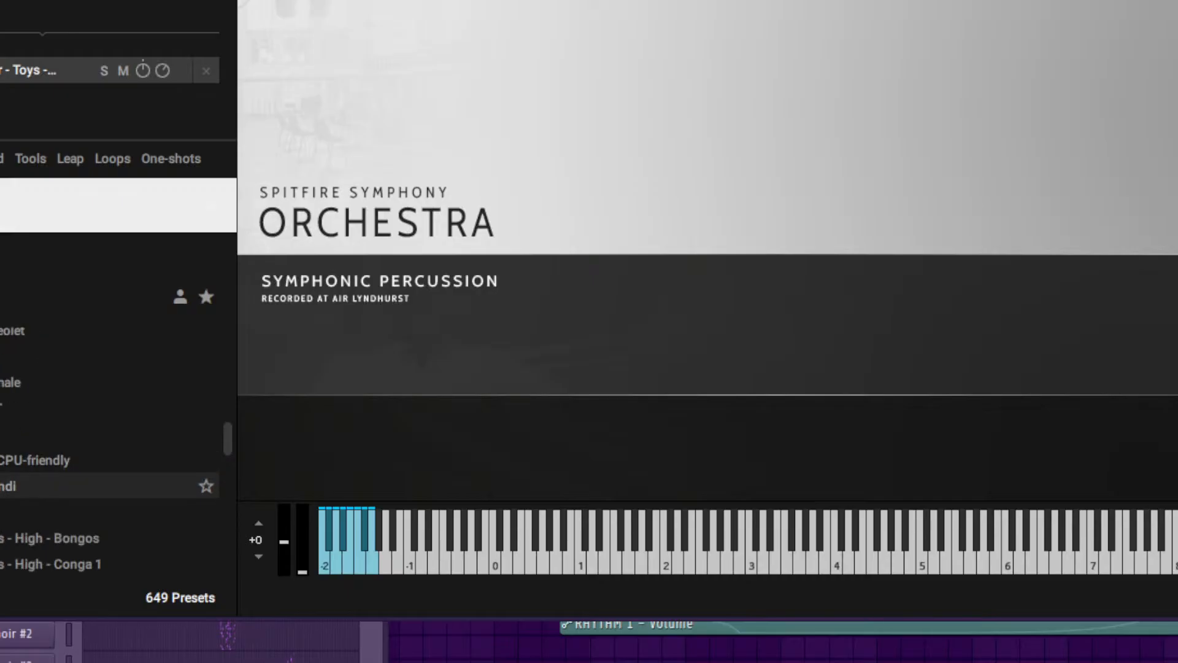
double_click(56, 511)
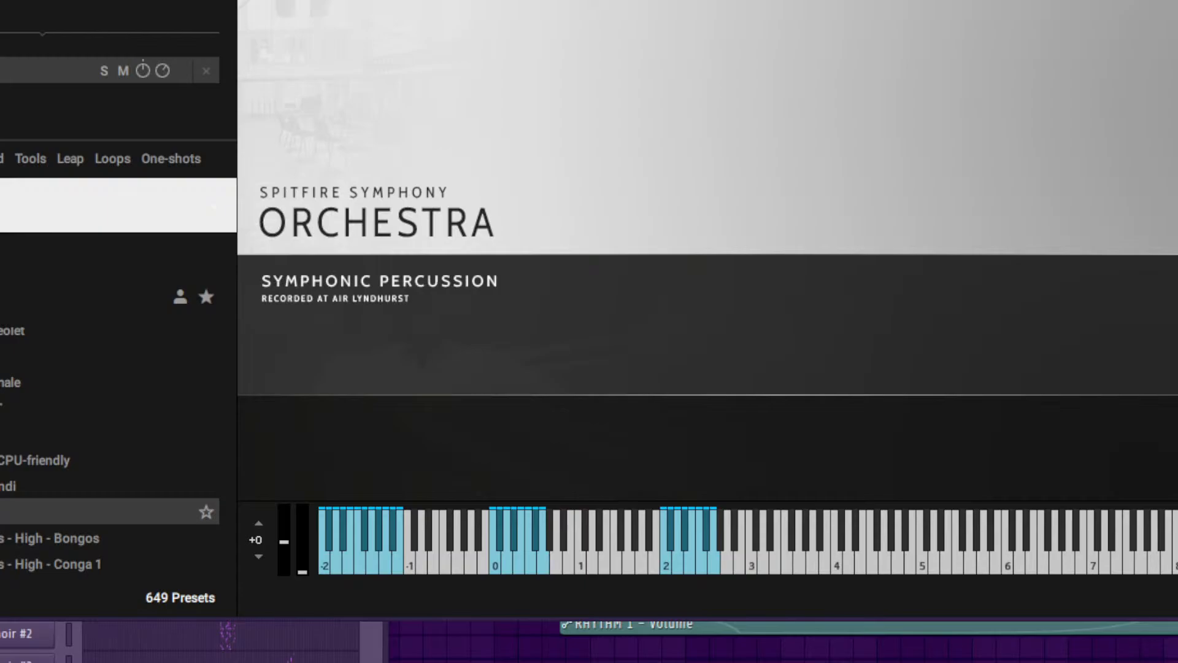
key("Escape")
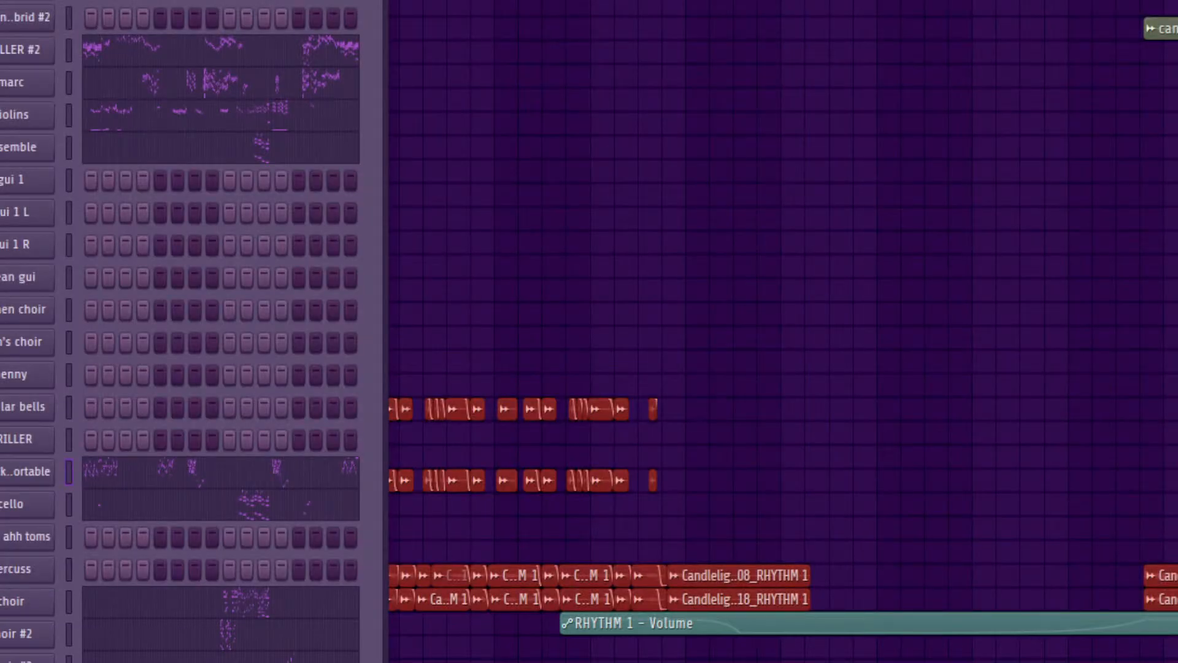
Step: Bring up the plugin choices for inserting at the Kontakt 8 Portable channel and open DRILLER's preset browser
right_click(52, 468)
mouse_move(89, 657)
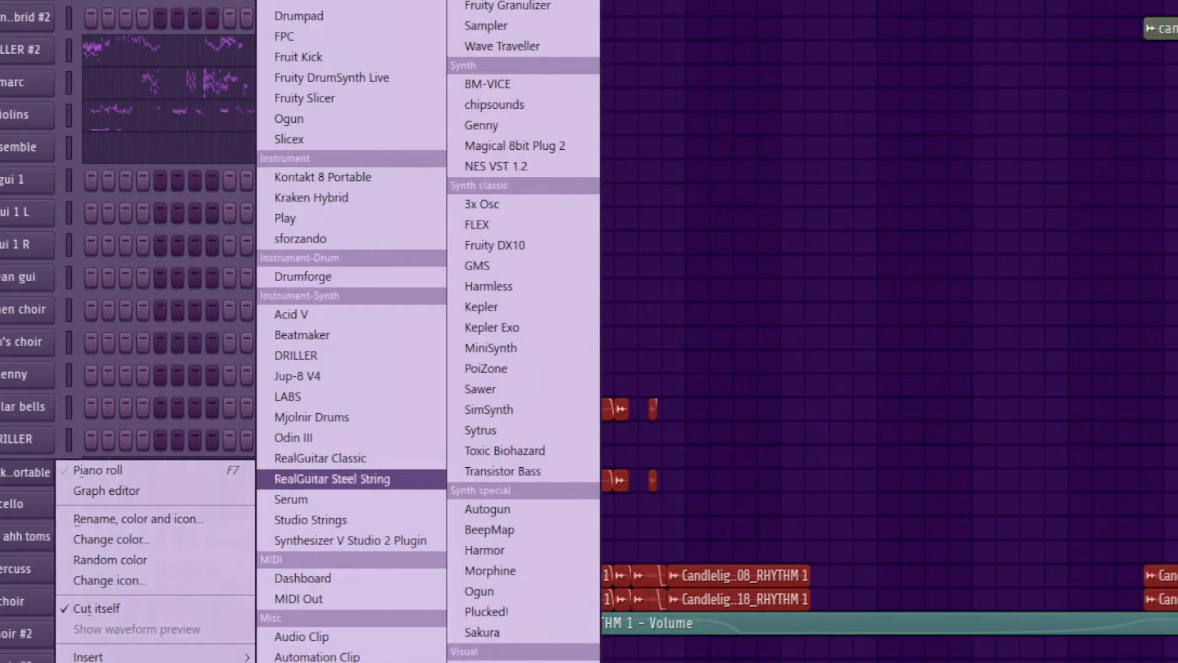
left_click(498, 660)
type("ko")
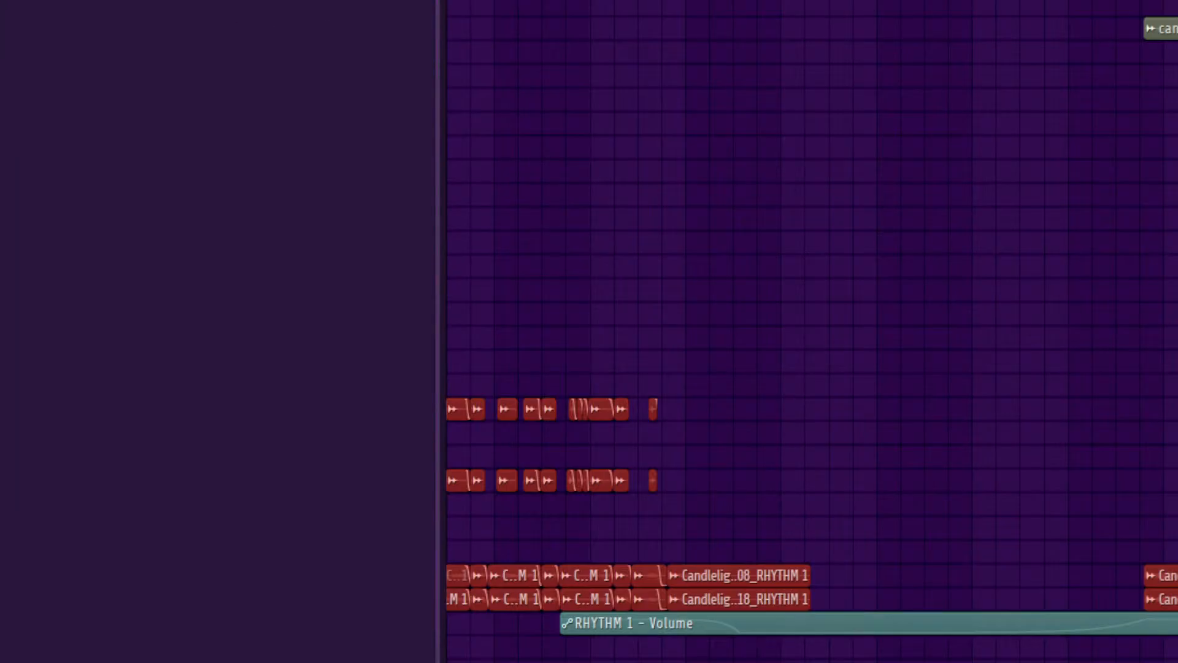
key("Return")
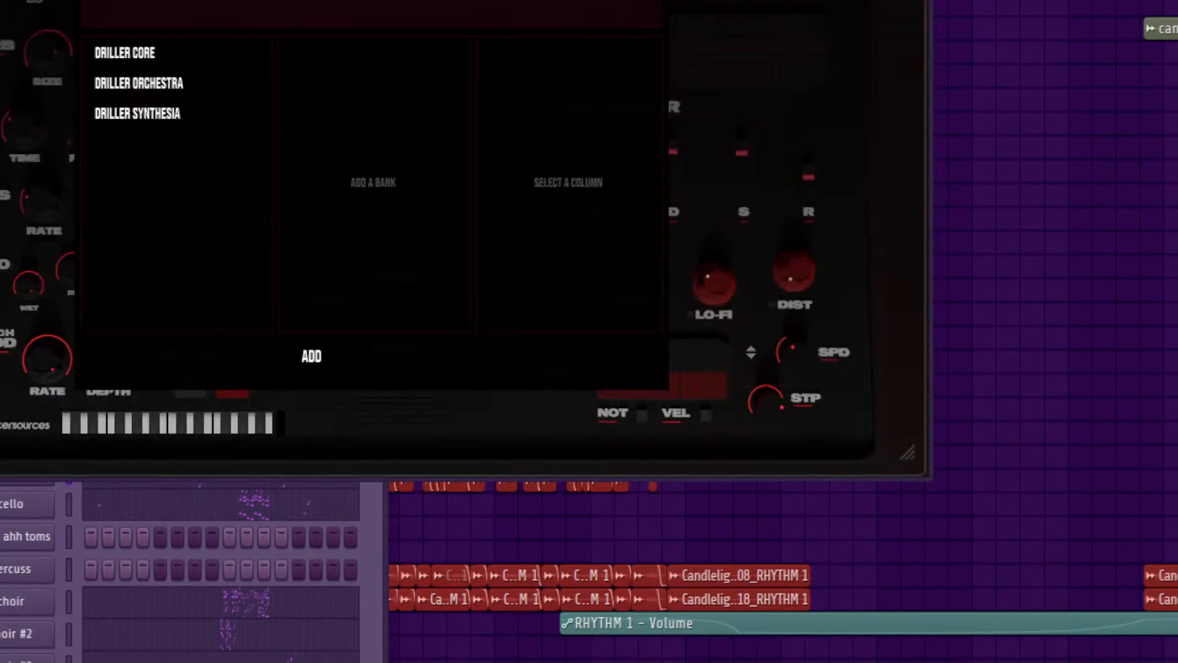
Step: Select Bells - Aladin and Bells - At Inc in turn from the Bells category of the DRILLER CORE bank
left_click(125, 54)
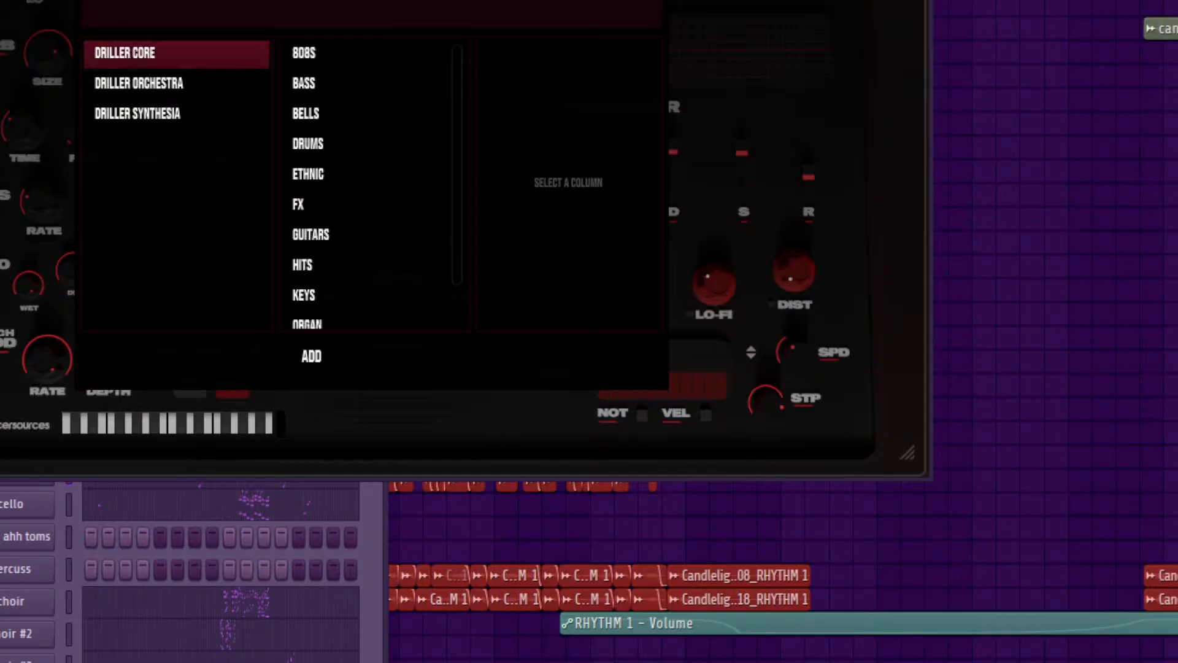
left_click(305, 113)
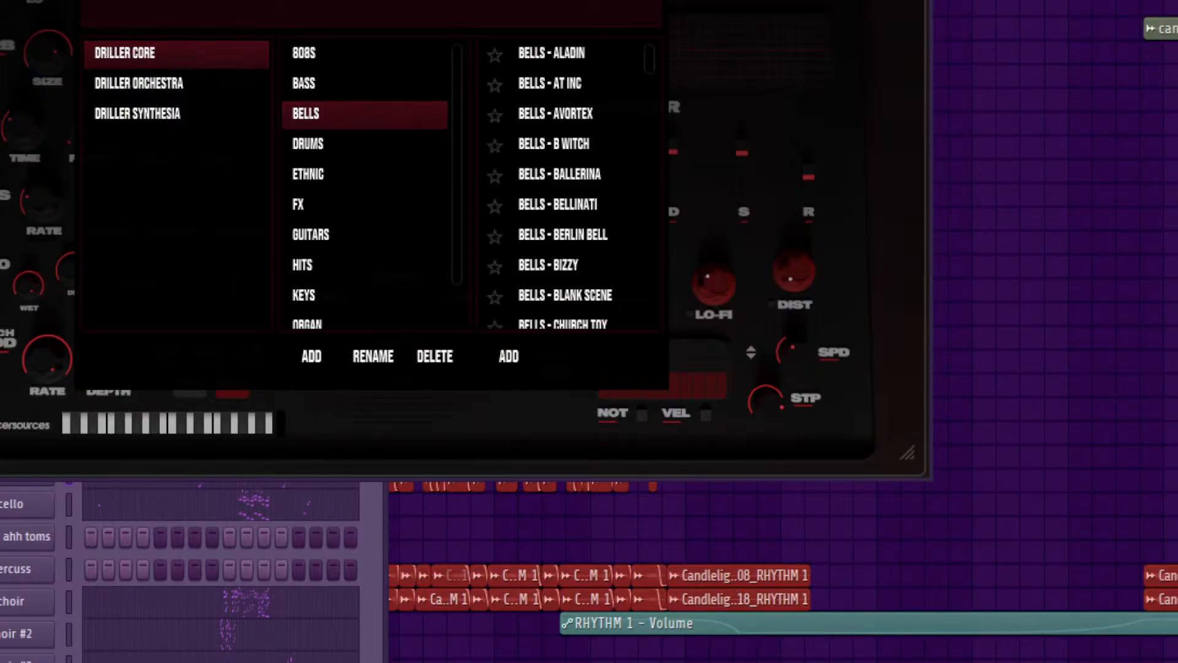
left_click(551, 53)
left_click(549, 84)
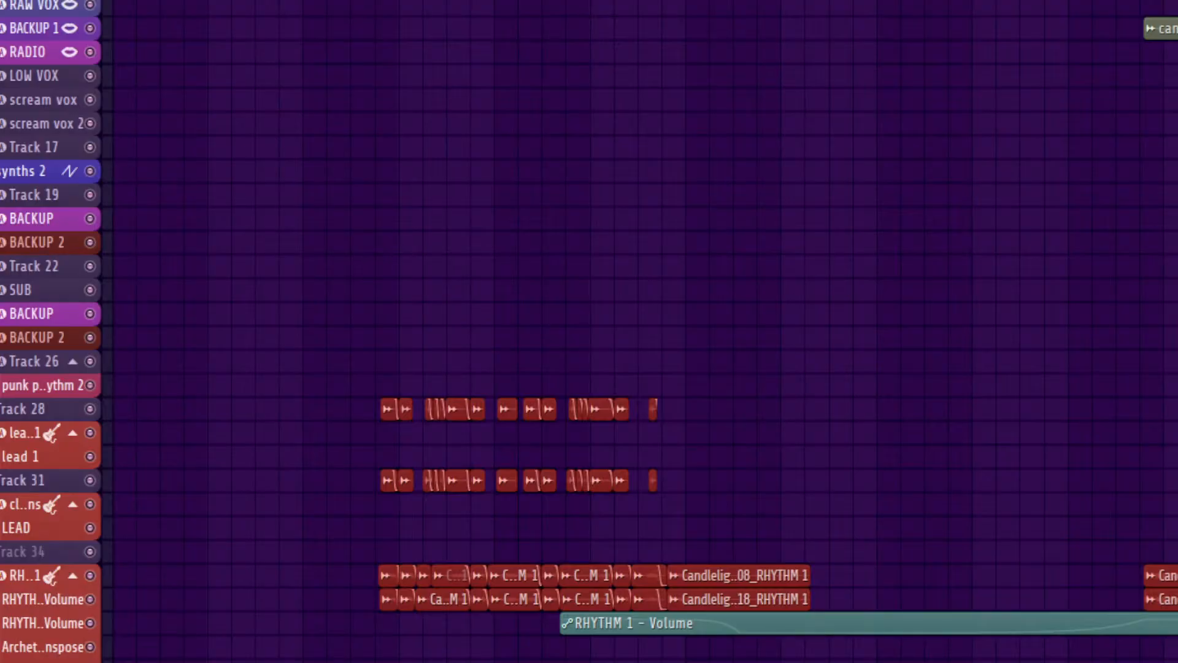
Step: Check the channel rack and look over the playlist from the vocal and guitar tracks down to the empty tracks below Track 65
scroll(638, 332, "left", 1)
scroll(638, 332, "up", 1)
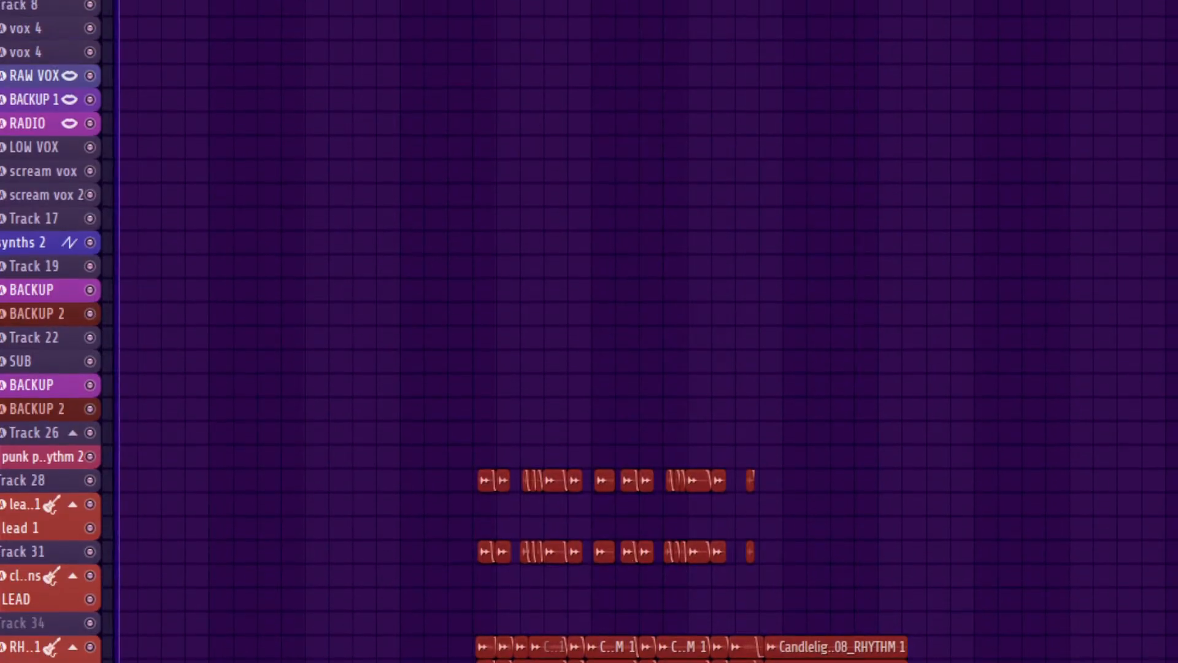
key("F6")
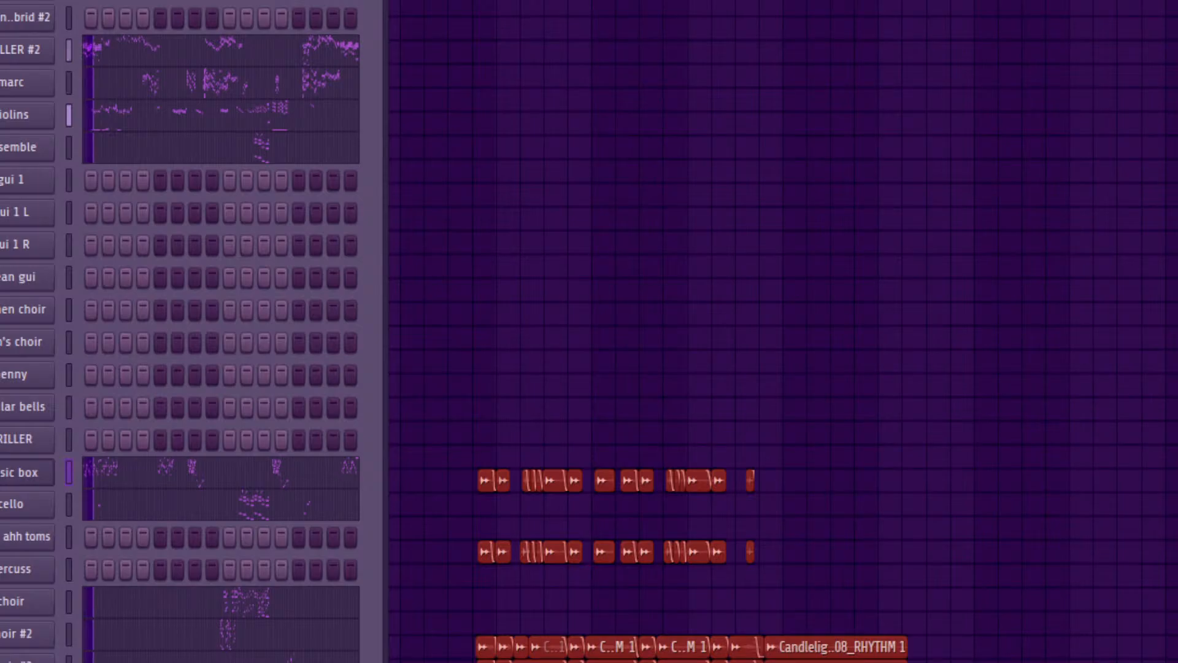
key("F6")
scroll(675, 332, "right", 5)
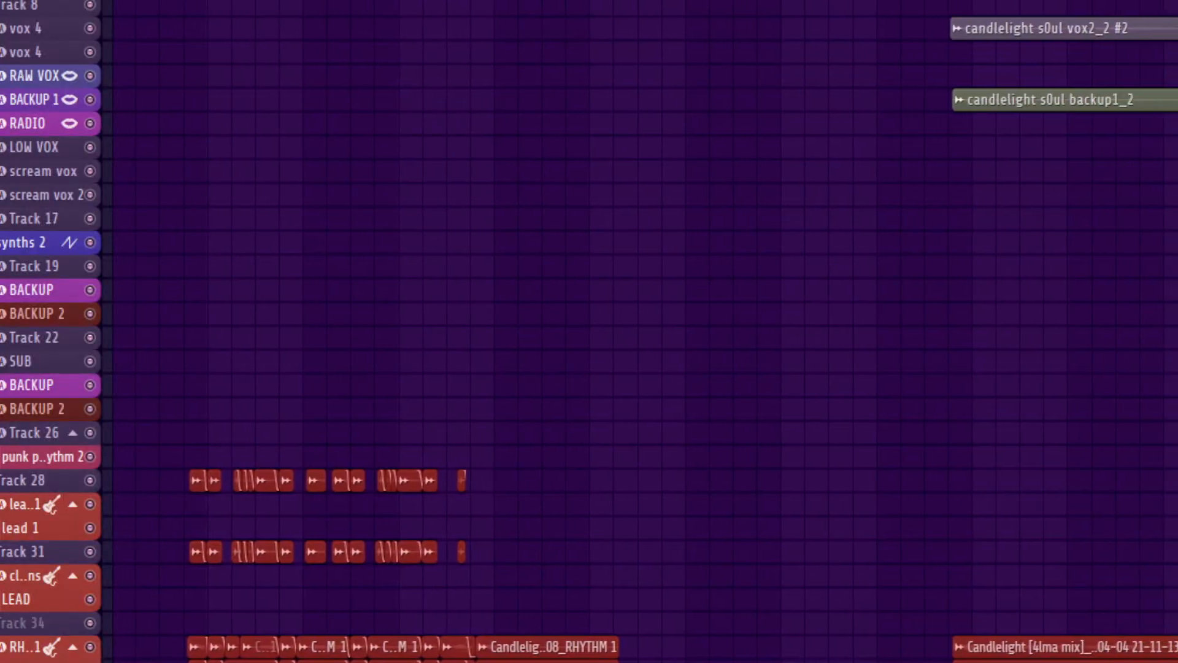
scroll(675, 331, "down", 3)
scroll(675, 332, "down", 15)
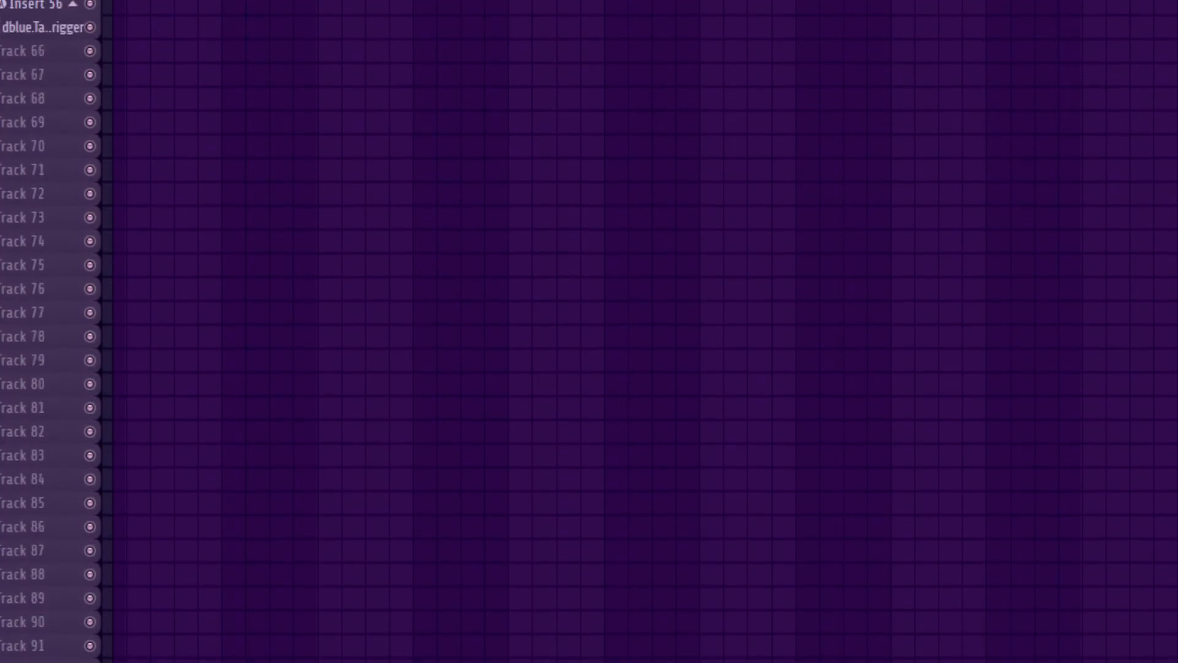
Step: Mute both vox 4 tracks and the RAW VOX, BACKUP 1 and RADIO tracks in the playlist
scroll(675, 332, "up", 5)
scroll(675, 331, "up", 20)
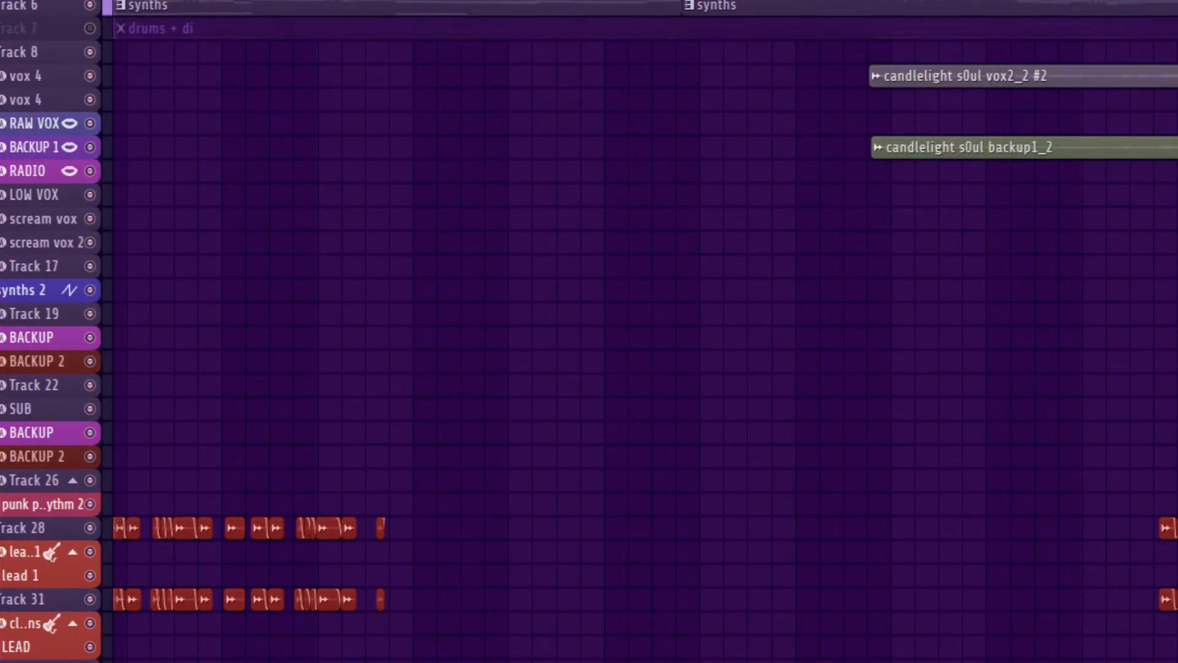
scroll(638, 332, "right", 10)
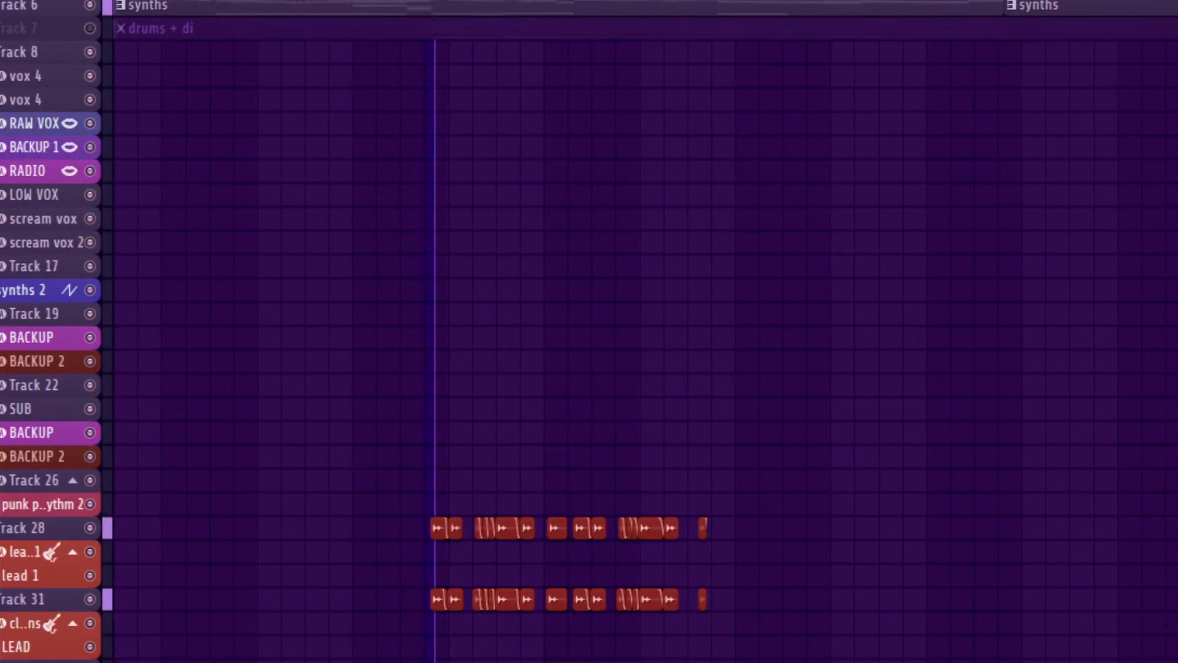
left_click(91, 76)
left_click(90, 100)
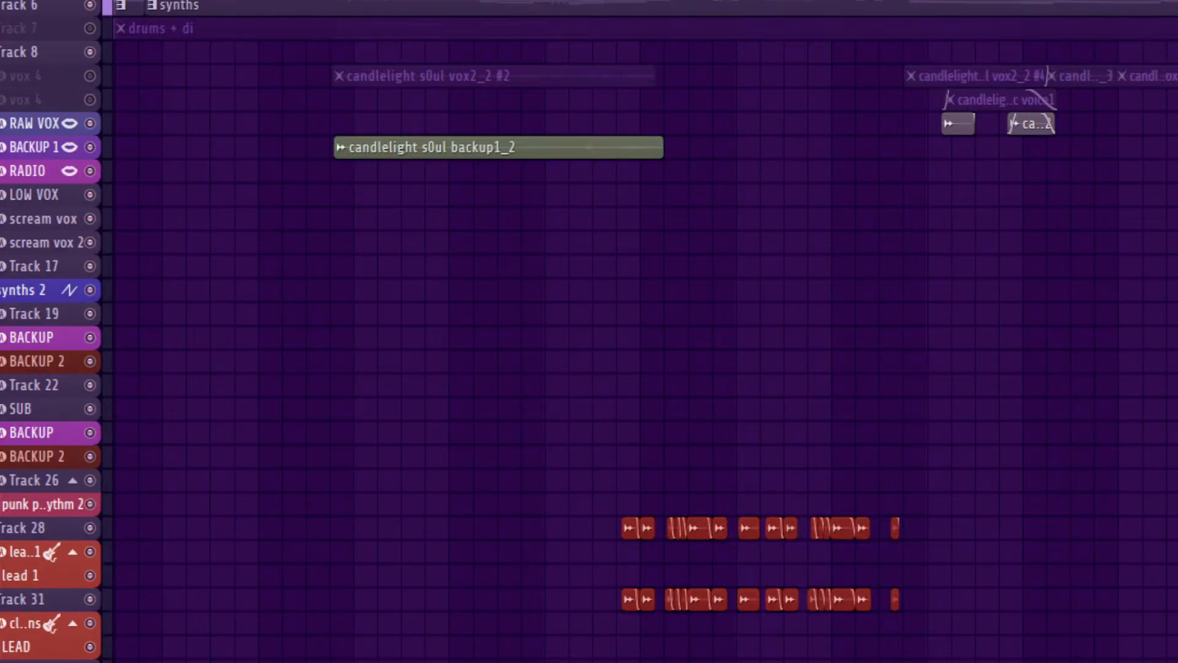
left_click(91, 124)
left_click(90, 148)
left_click(91, 171)
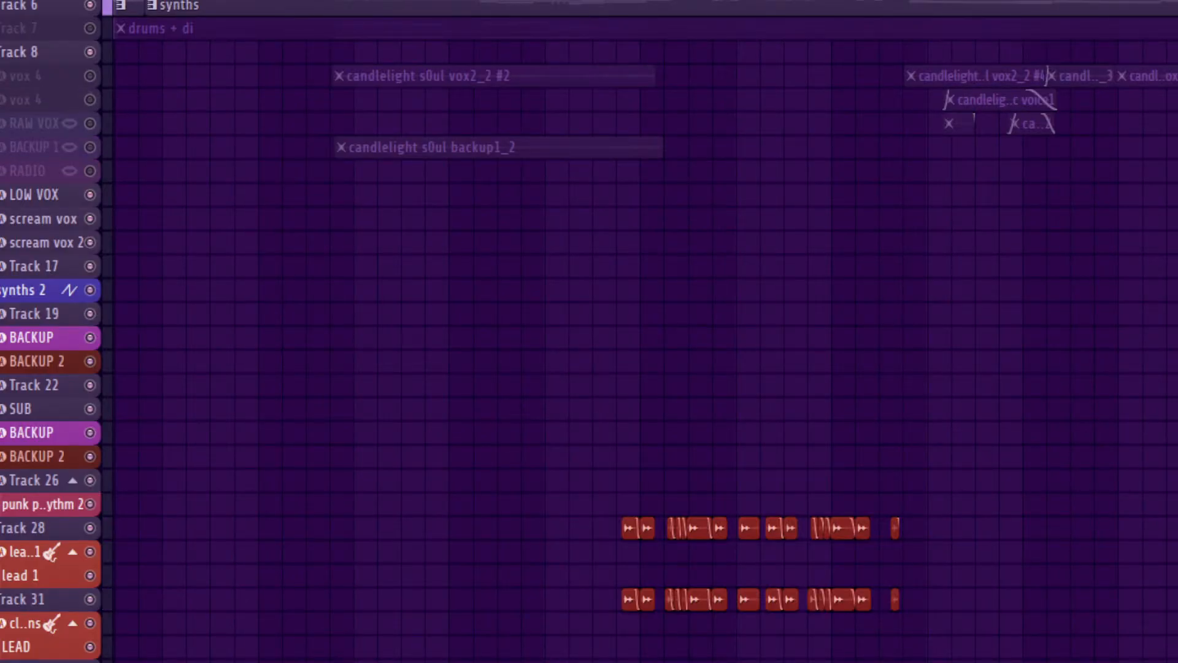
Step: Examine the arrangement without the lead vocals, from the upper synth tracks down through the guitar, rhythm and kane tracks
scroll(638, 332, "left", 3)
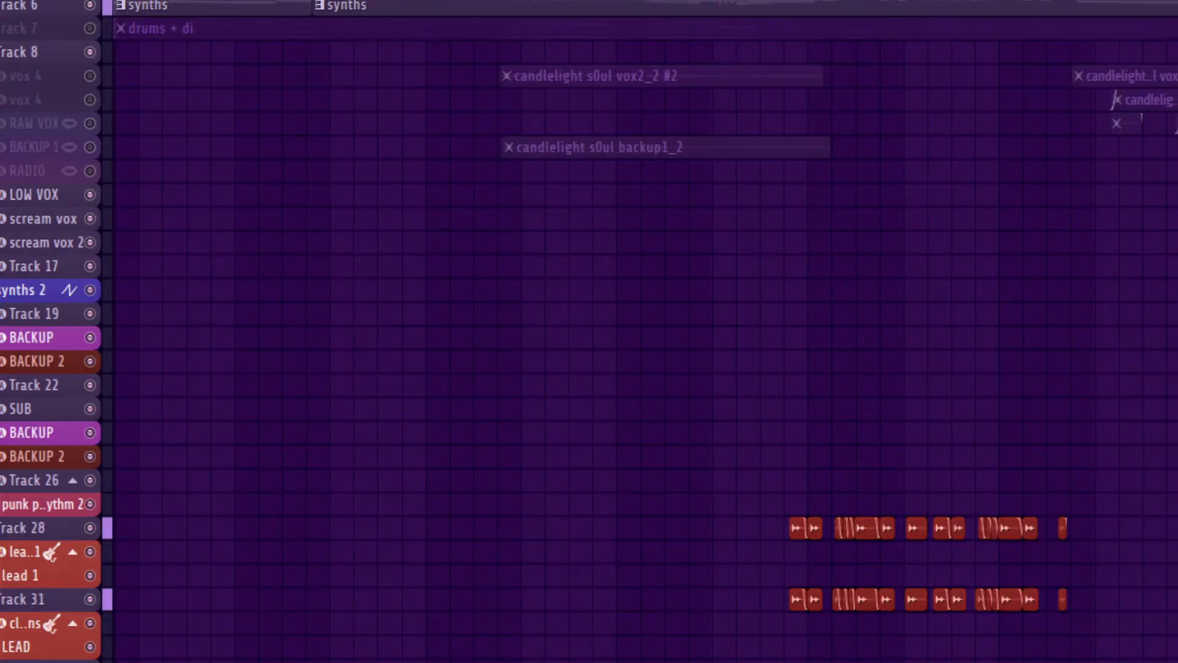
scroll(637, 331, "left", 5)
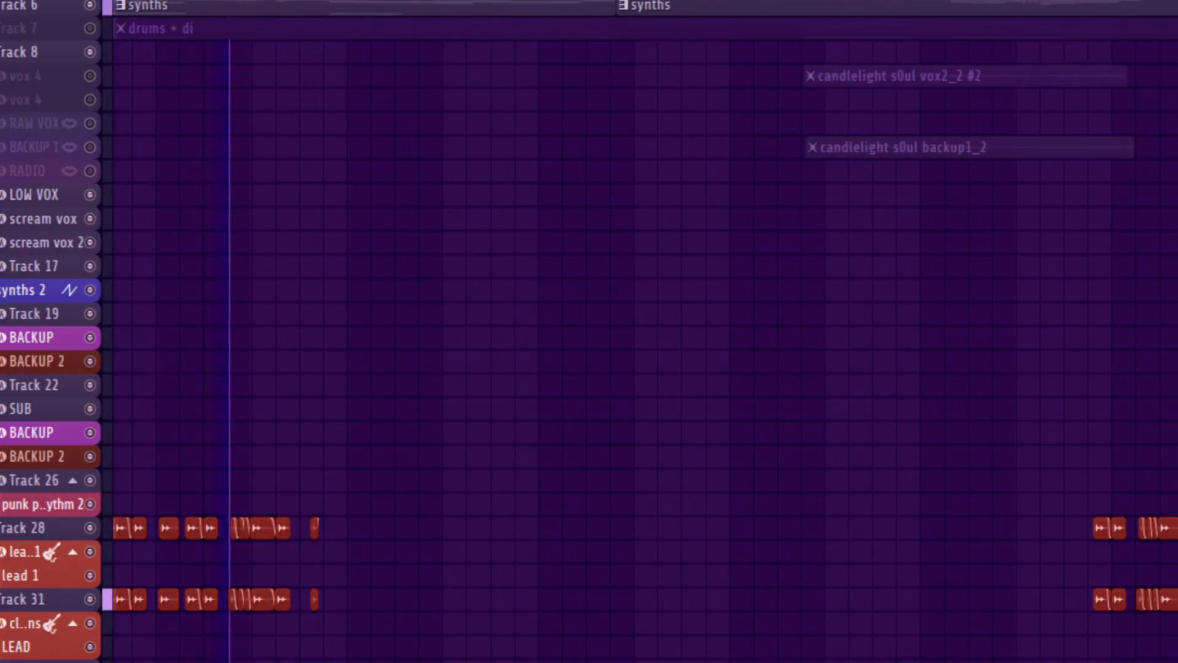
scroll(638, 332, "left", 2)
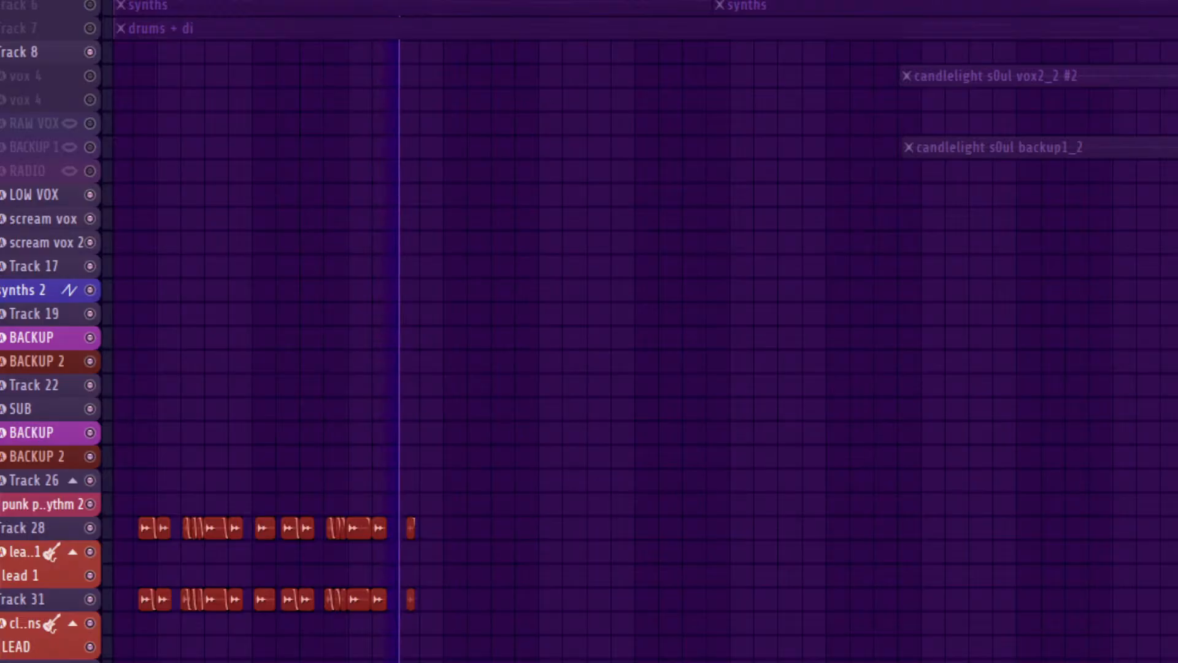
scroll(638, 332, "right", 4)
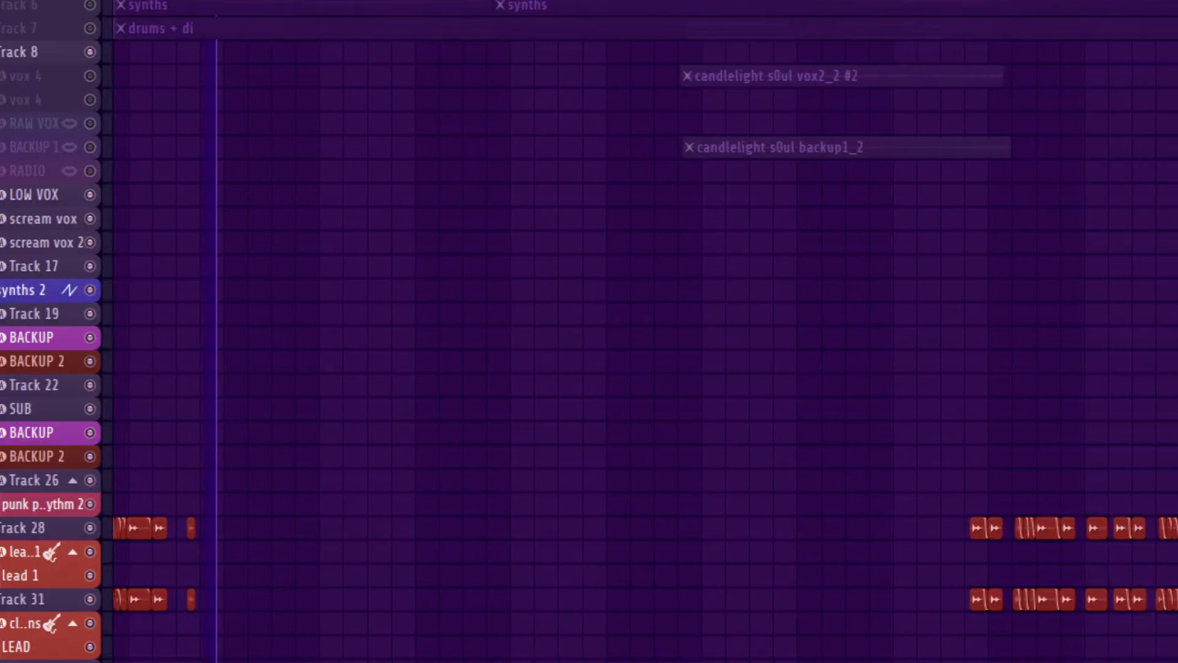
scroll(638, 331, "right", 2)
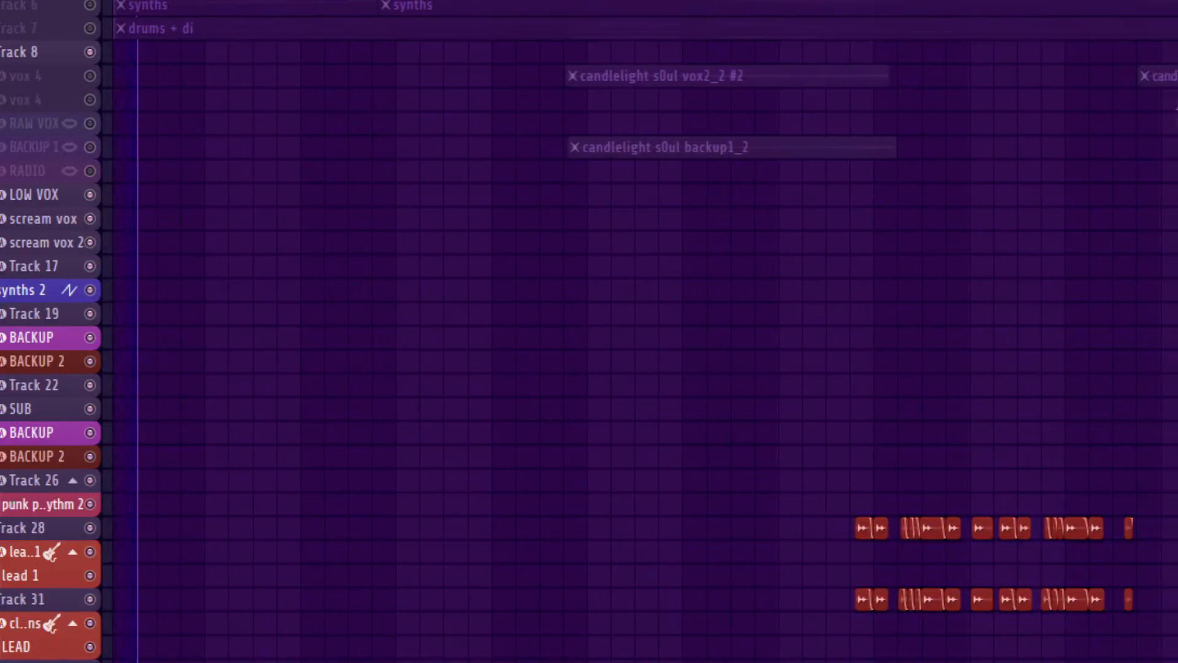
scroll(638, 332, "down", 5)
scroll(638, 331, "down", 4)
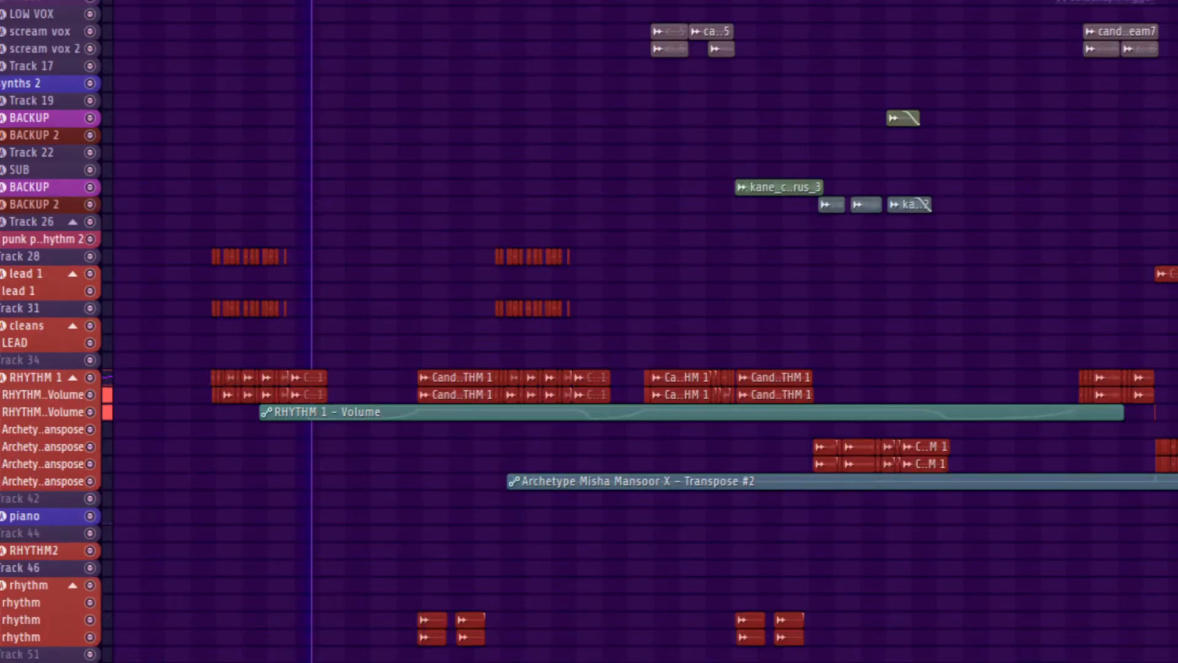
scroll(637, 332, "down", 6)
scroll(638, 331, "up", 5)
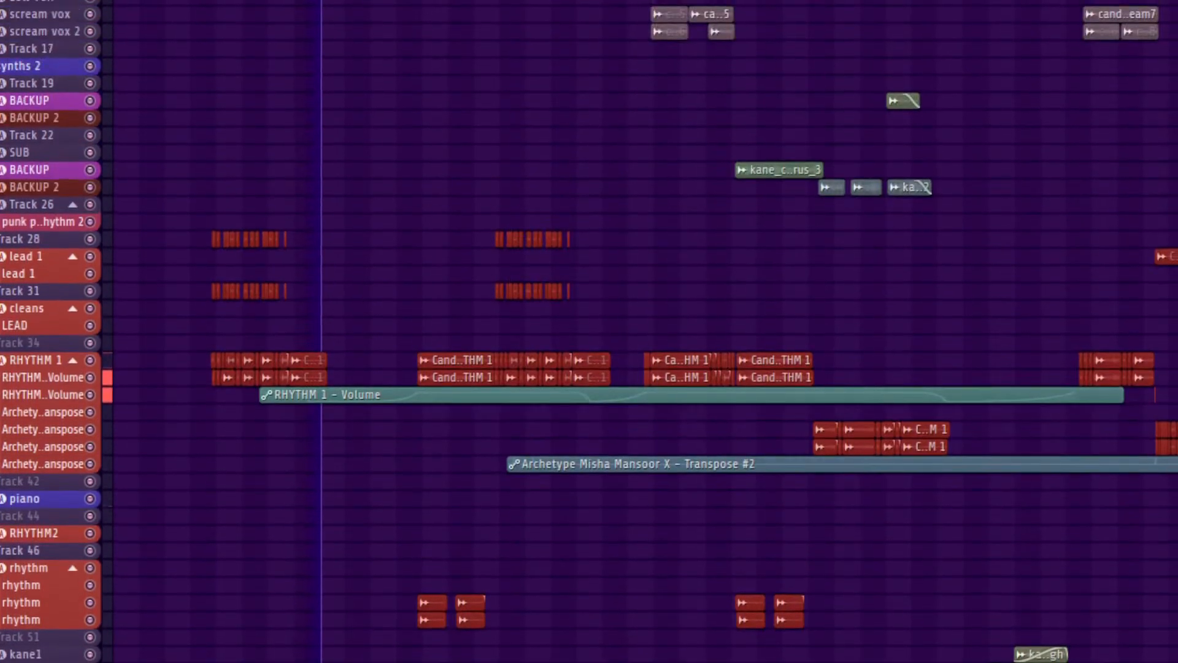
left_click_drag(308, 1, 620, 660)
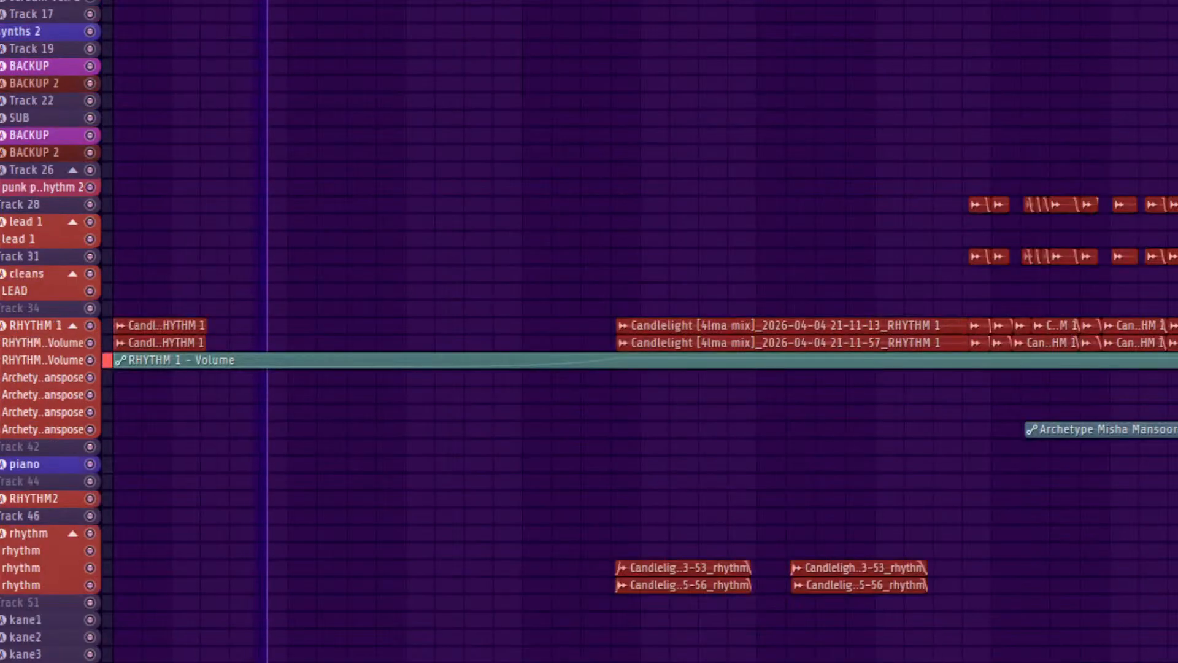
scroll(638, 332, "down", 1)
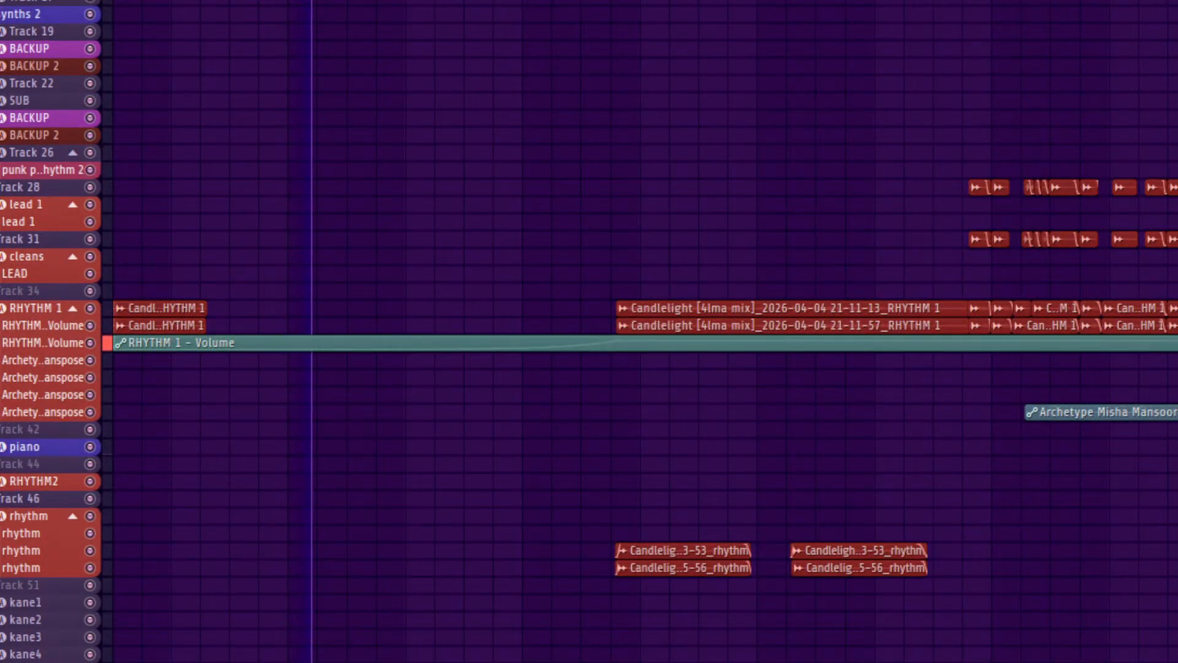
scroll(638, 332, "up", 7)
scroll(638, 331, "down", 10)
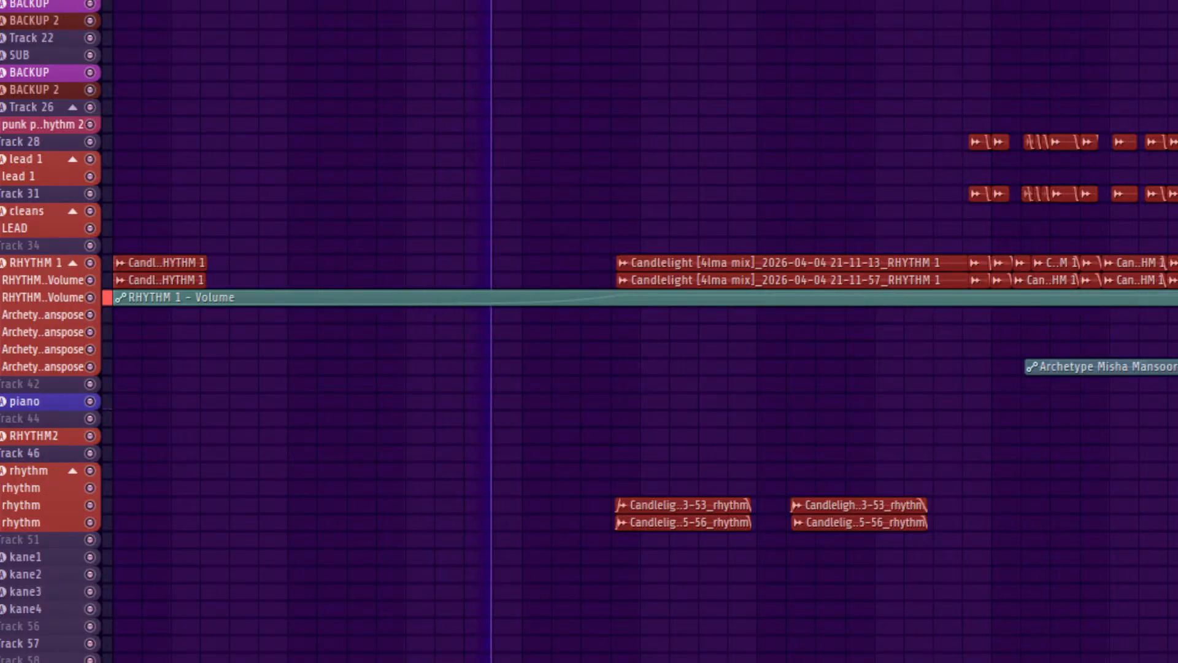
scroll(638, 332, "up", 10)
scroll(638, 332, "up", 2)
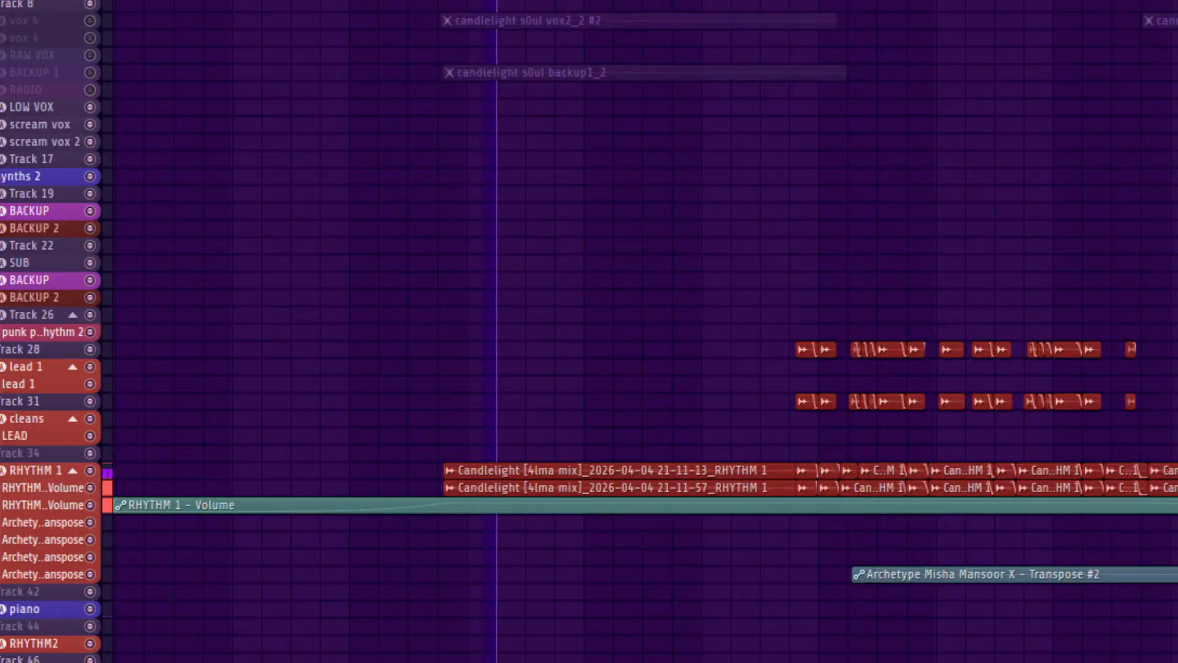
Step: Examine the timeline around the RHYTHM 1 clips and the gap between its first two groups of takes
scroll(638, 331, "left", 1)
scroll(637, 332, "left", 4)
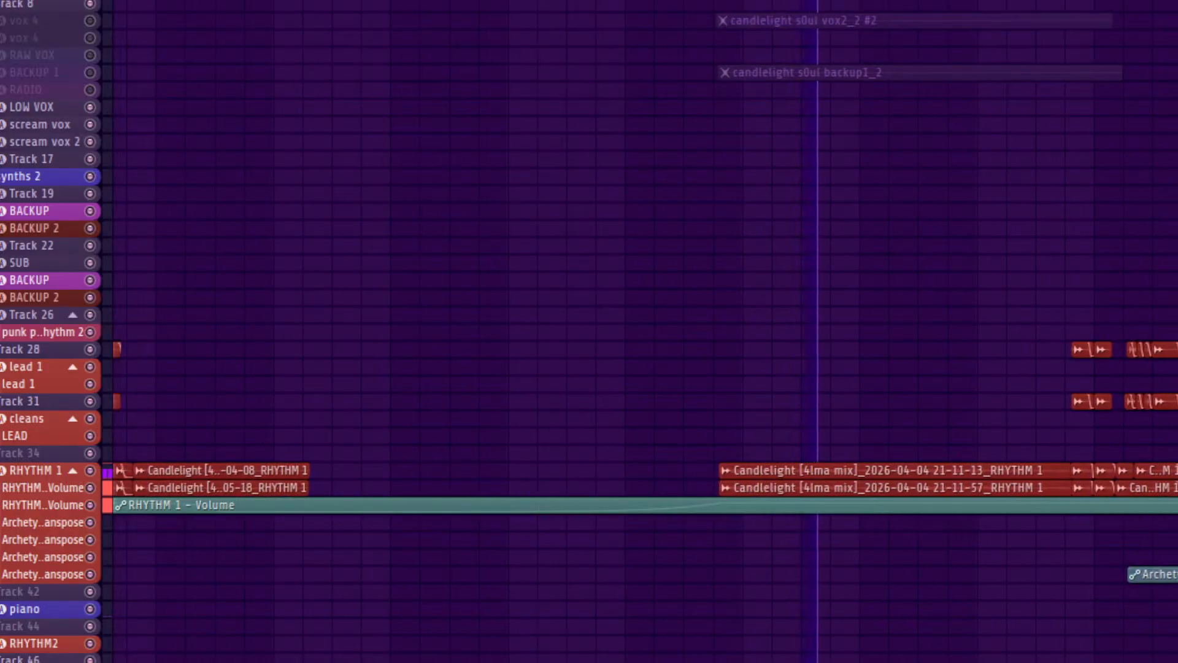
scroll(638, 332, "left", 1)
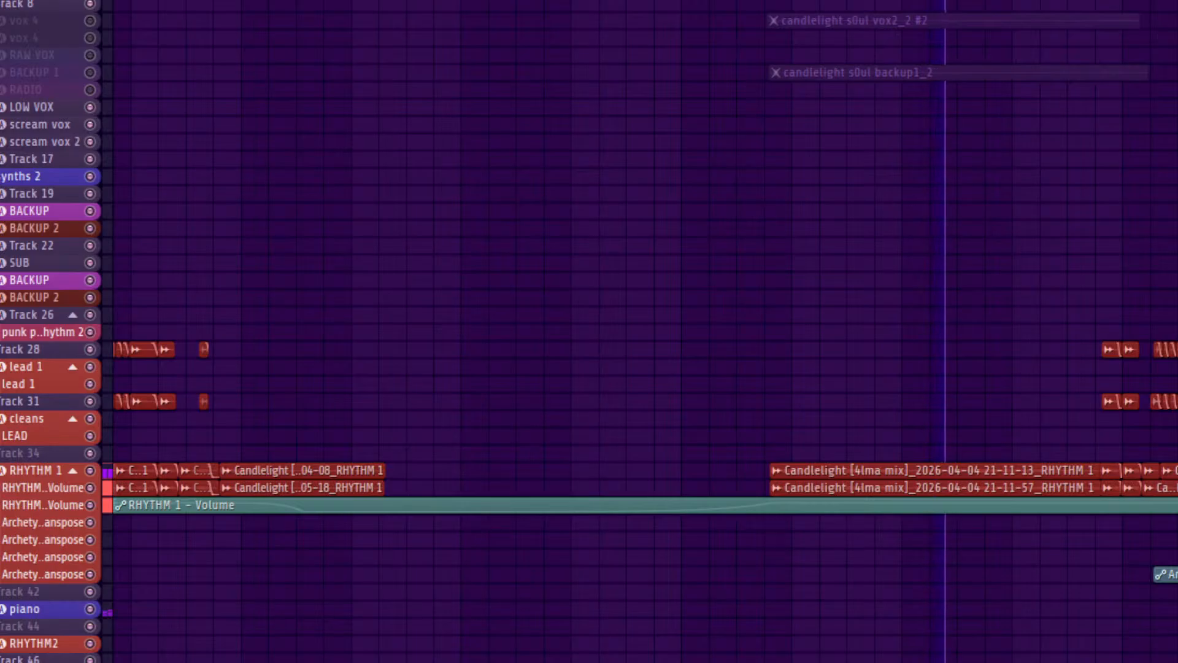
scroll(645, 332, "right", 2)
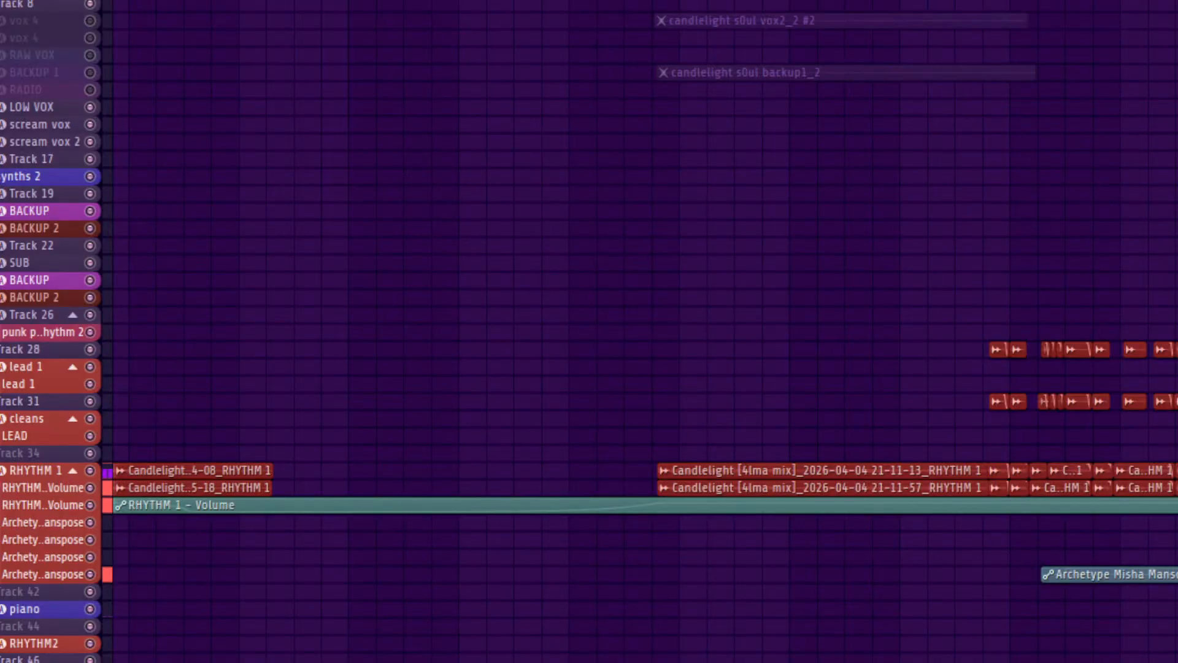
scroll(645, 331, "right", 3)
scroll(644, 332, "left", 6)
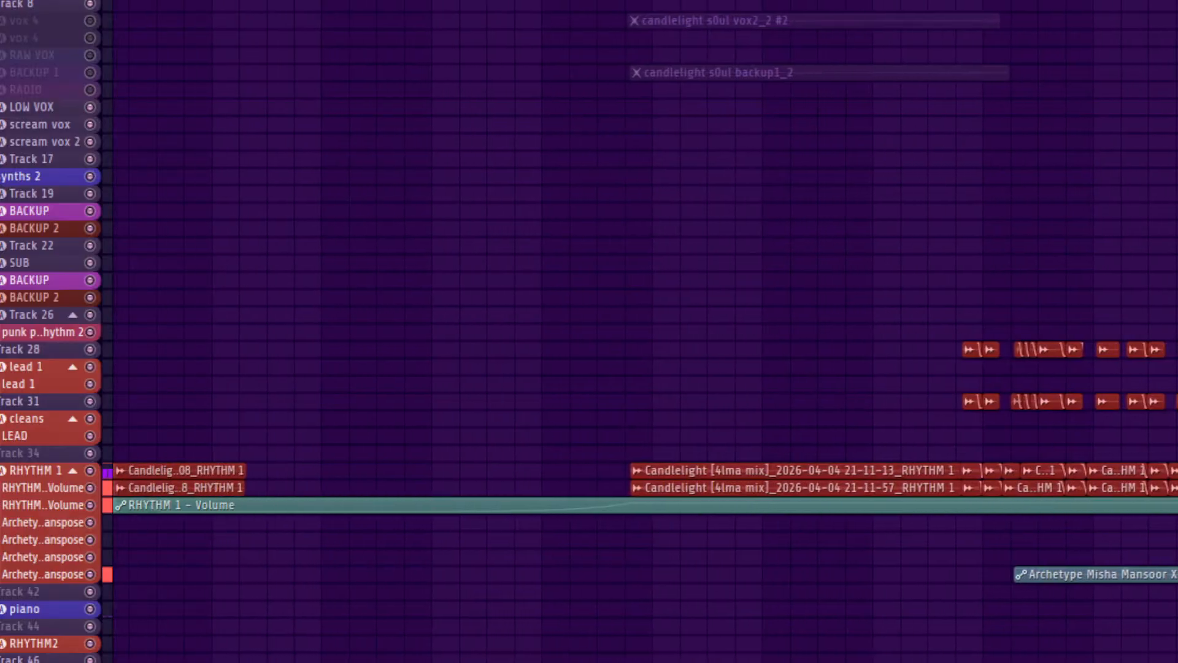
scroll(644, 332, "left", 3)
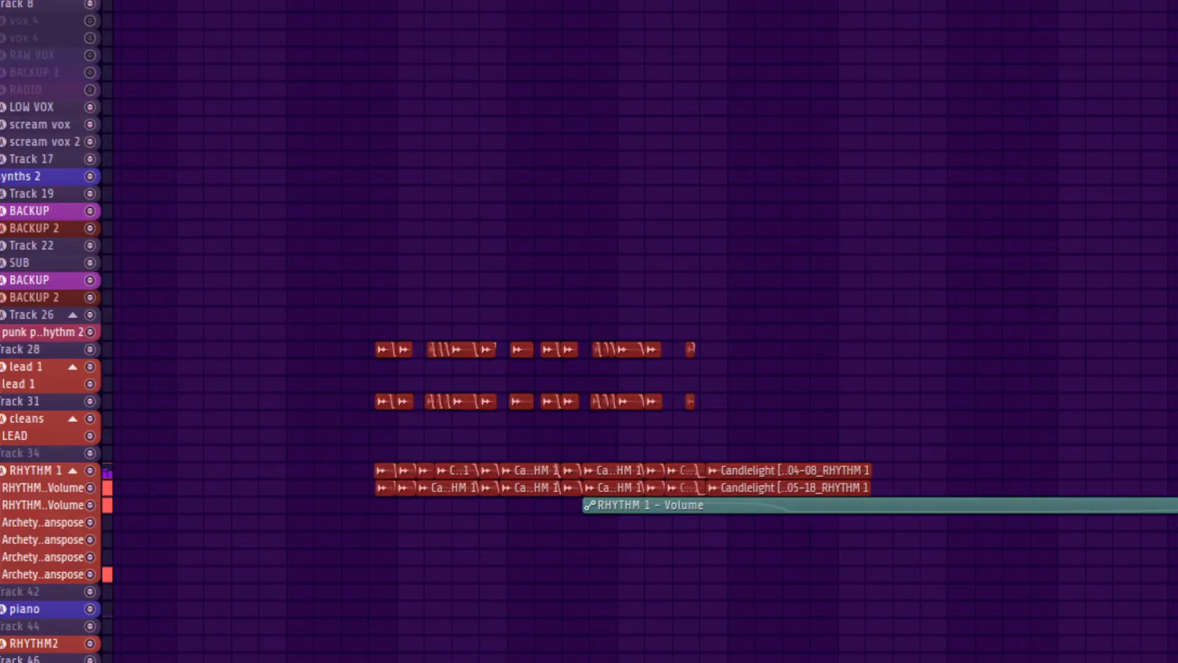
scroll(645, 332, "right", 1)
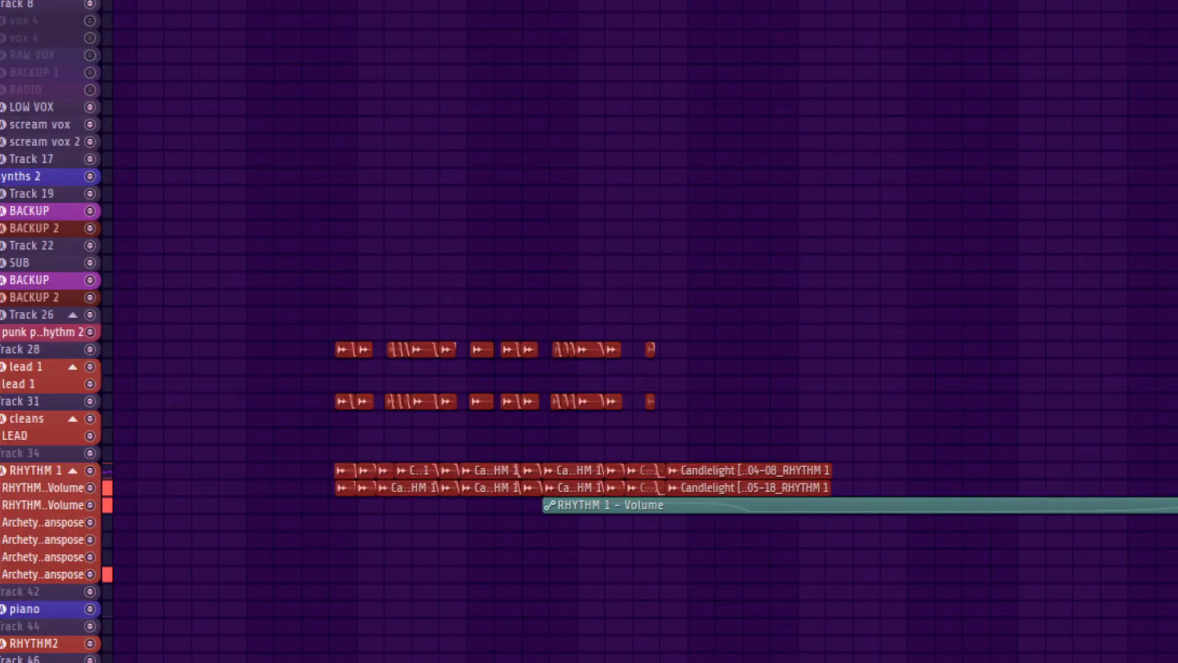
scroll(644, 331, "right", 5)
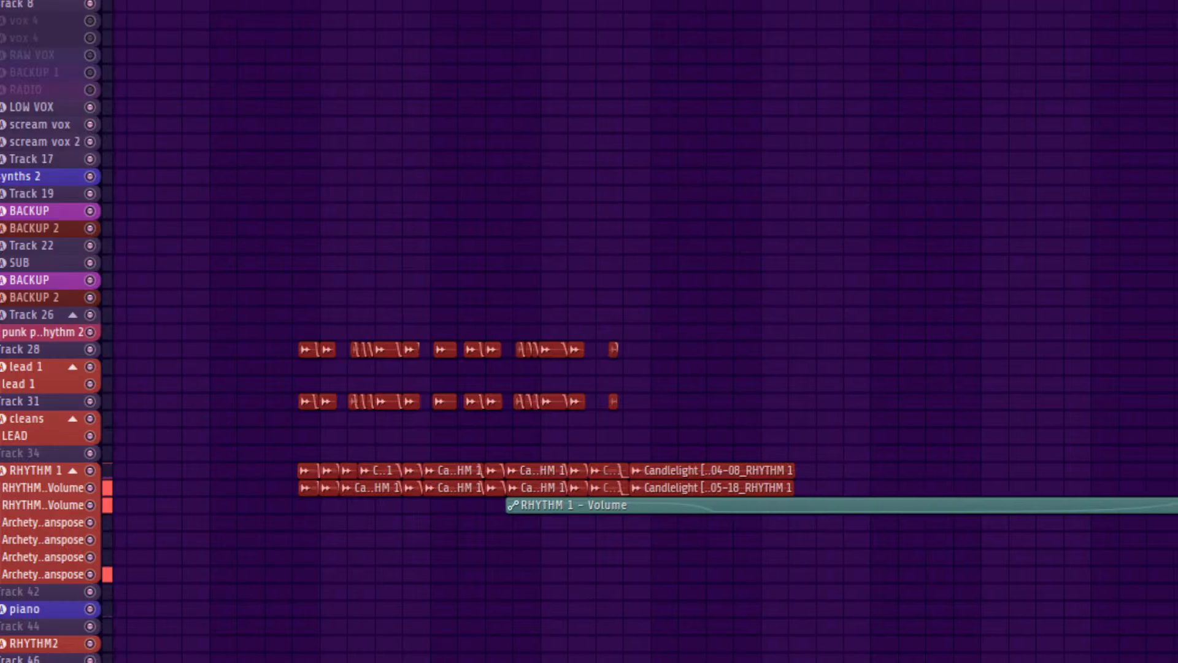
Step: Check the orchestral and percussion channels in the channel rack and the instrument and drum levels in the mixer during playback
key("F6")
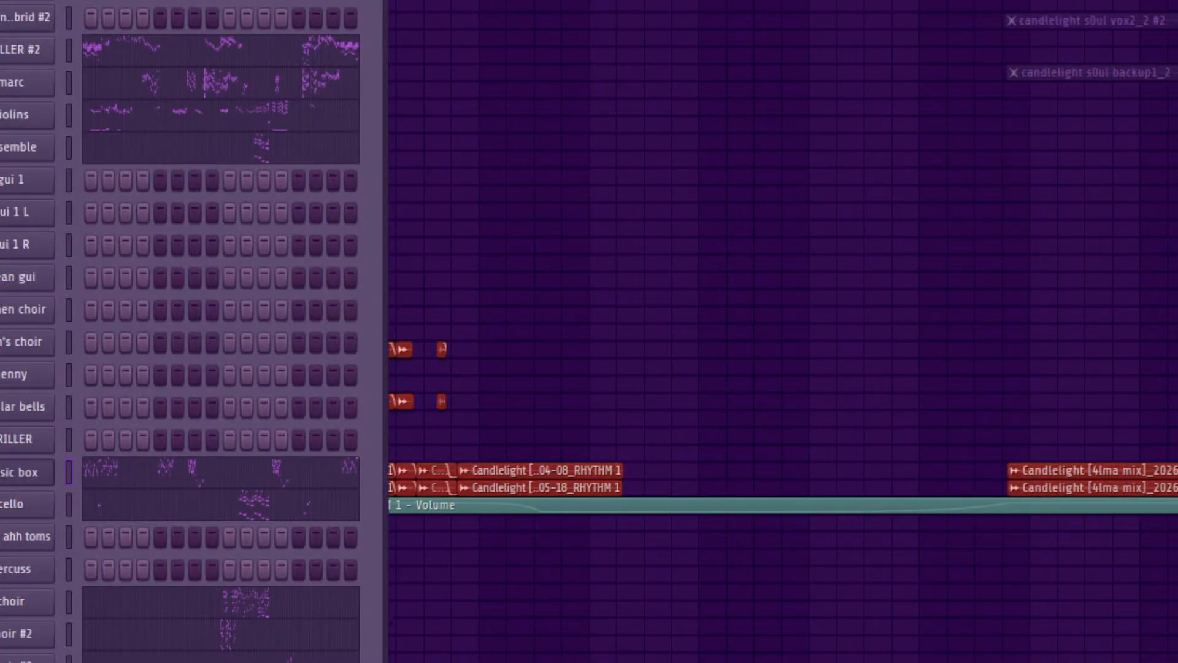
key("F6")
scroll(644, 331, "left", 3)
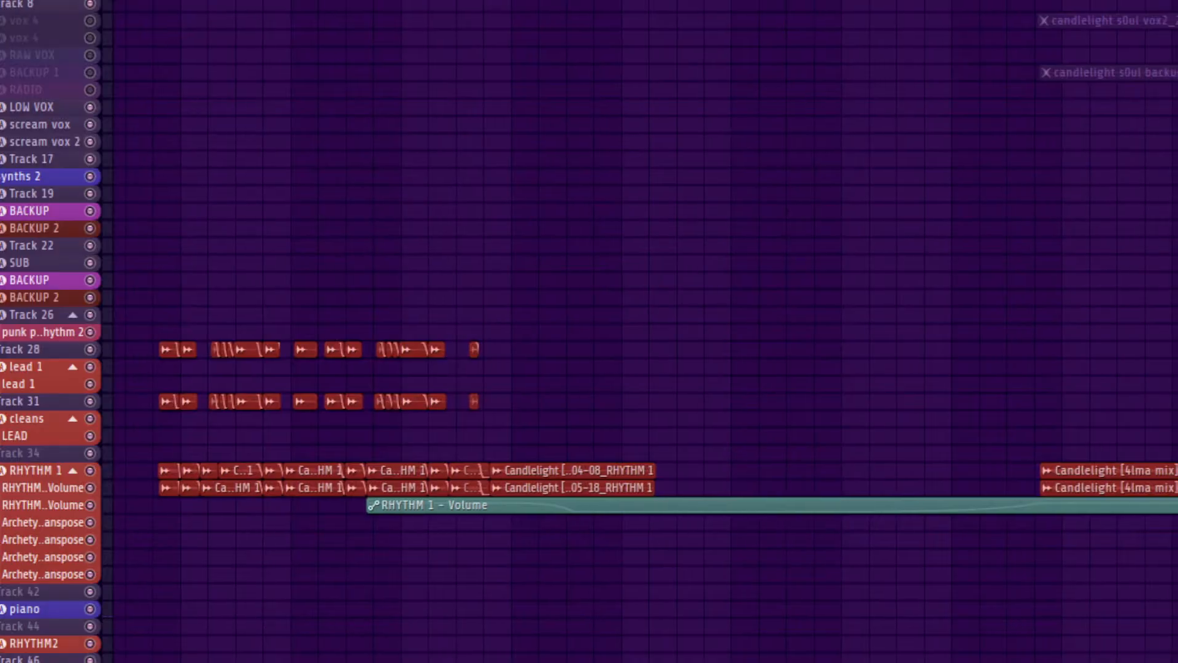
scroll(645, 332, "right", 10)
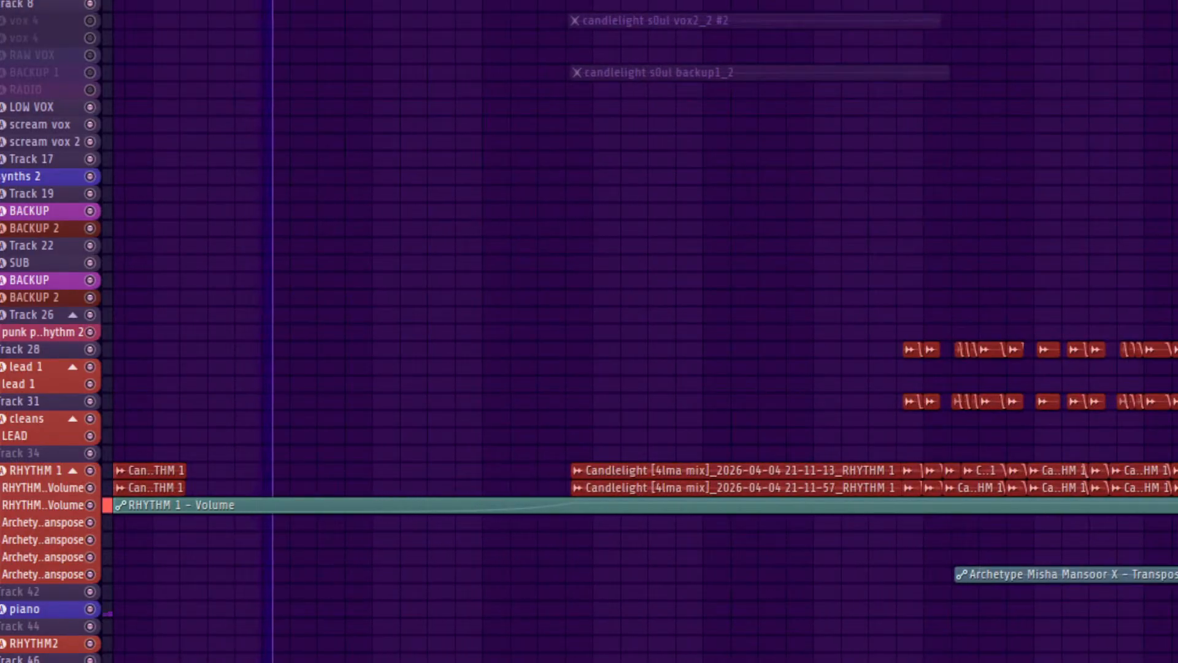
key("F6")
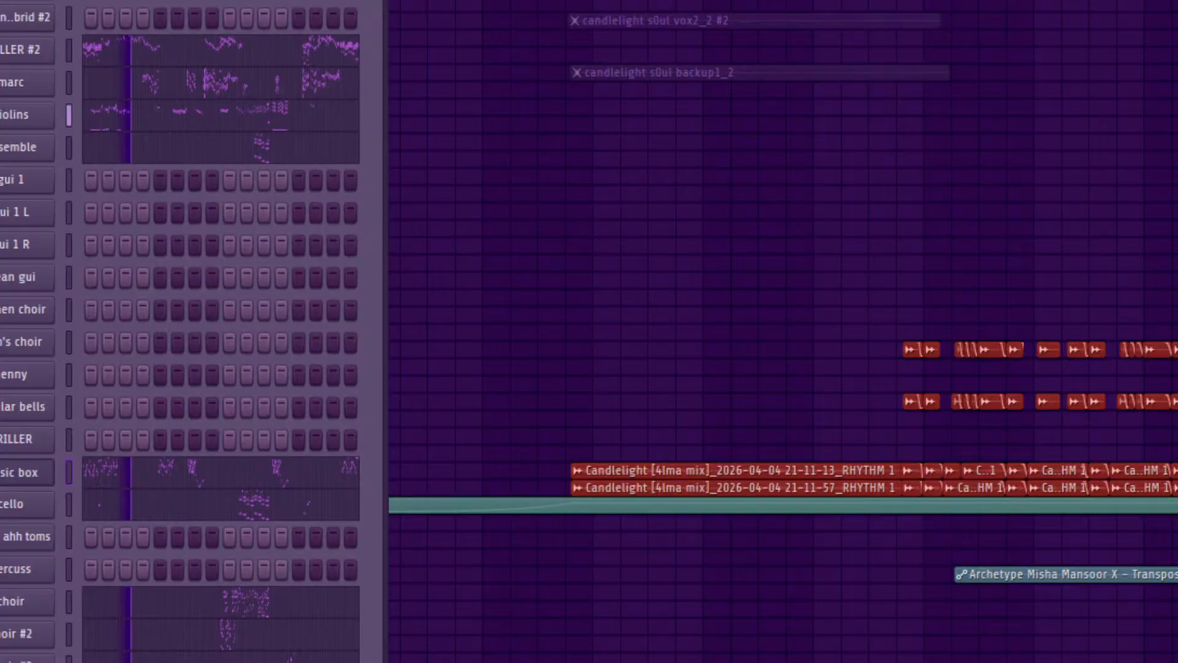
key("F6")
key("F9")
scroll(705, 331, "left", 5)
left_click(700, 211)
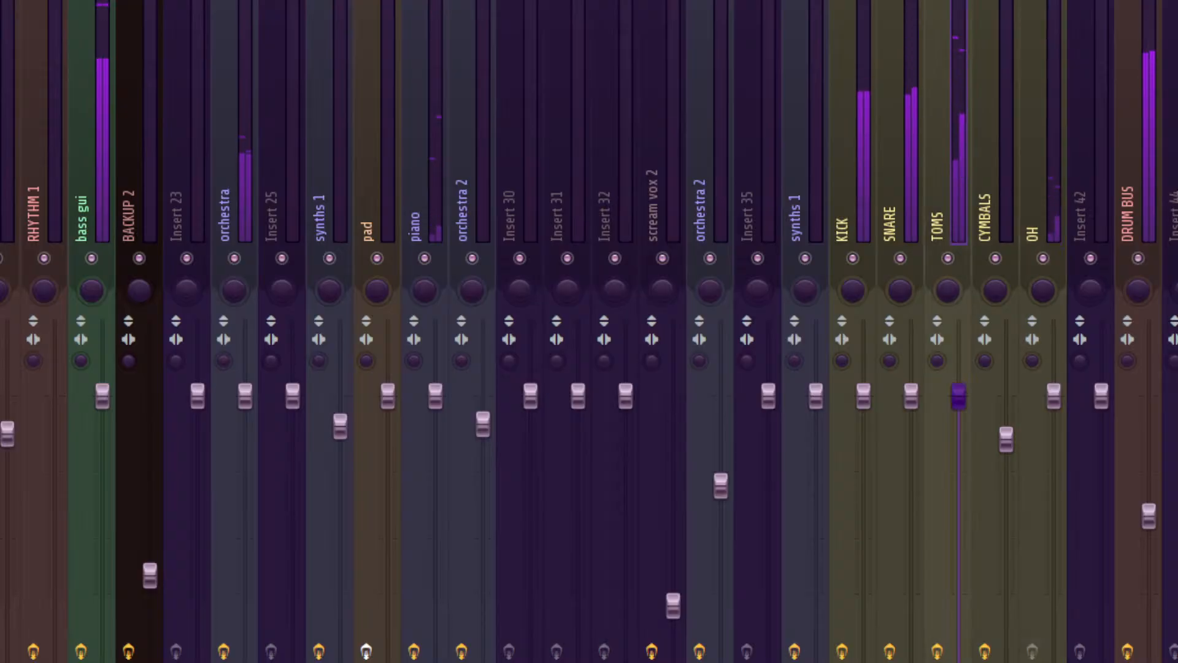
key("F9")
scroll(645, 332, "right", 5)
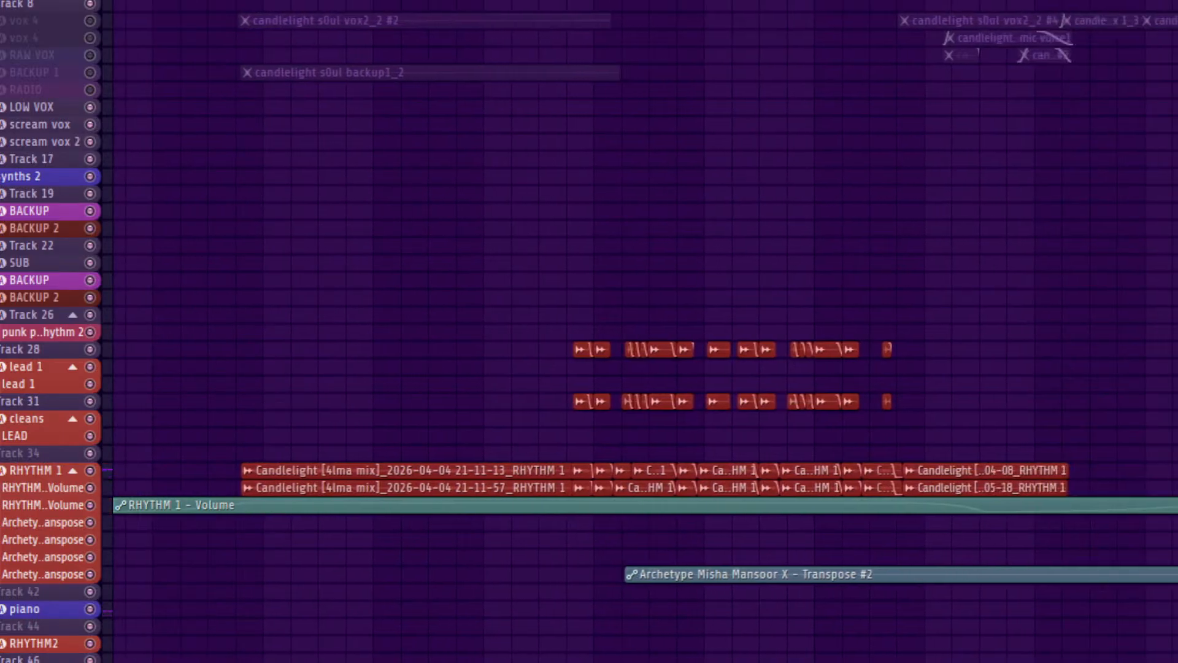
key("F6")
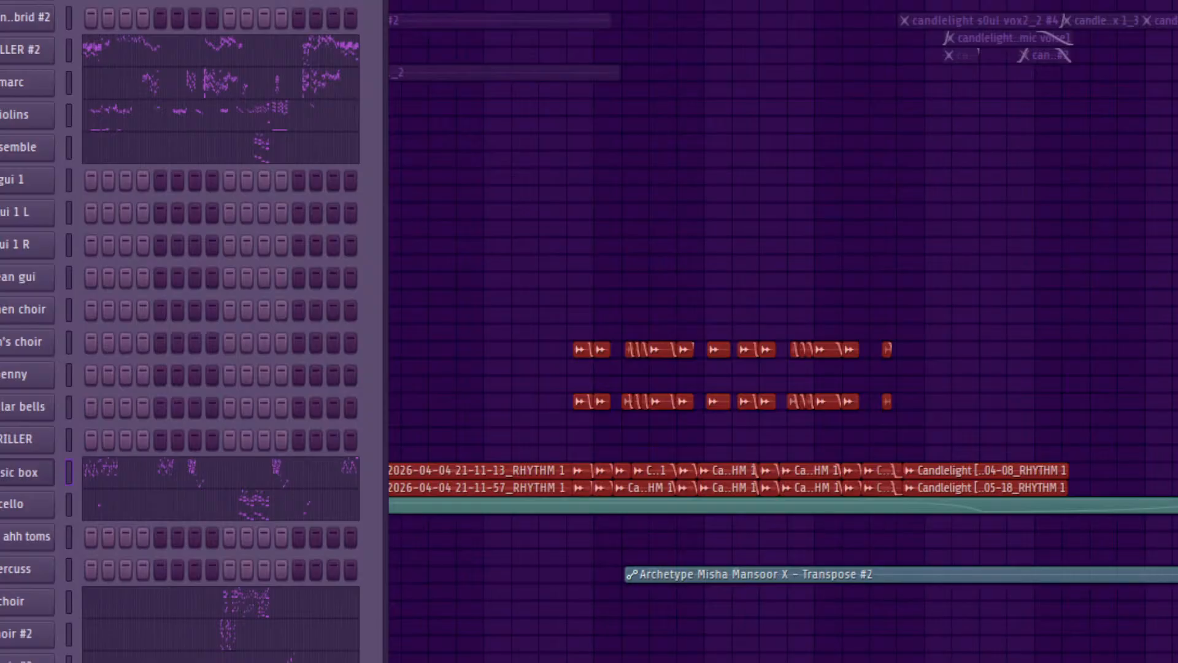
key("F6")
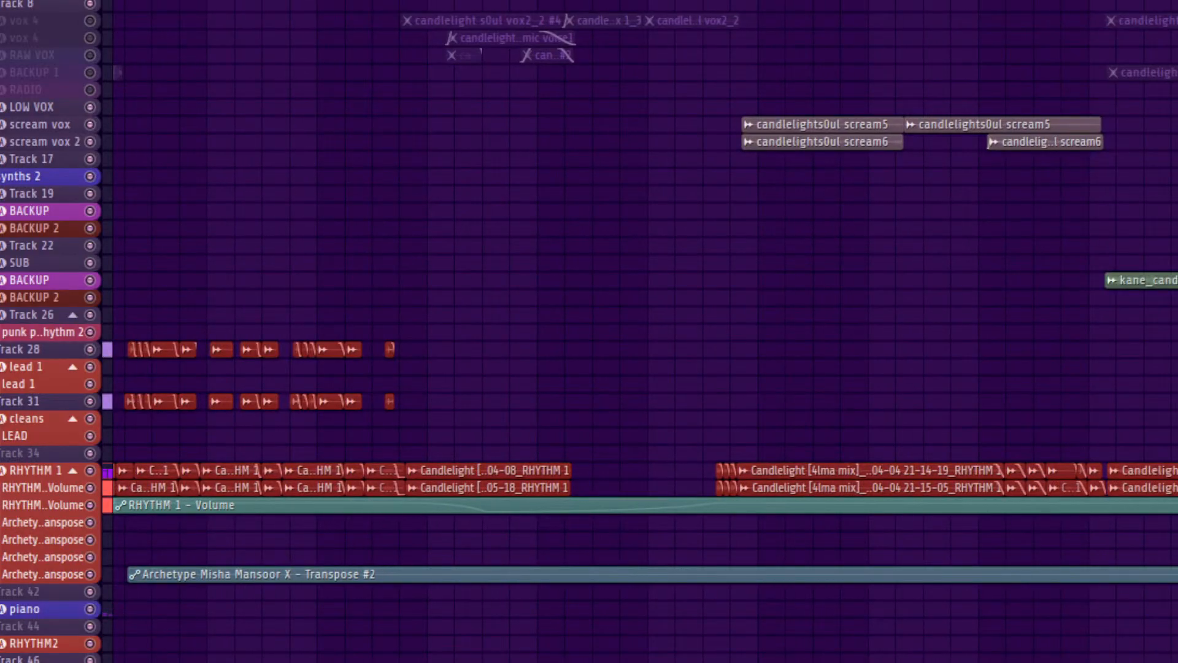
Step: Temporarily unmute the lower vox 4 track and RAW VOX for playback, and mute both again
left_click(90, 38)
left_click(90, 55)
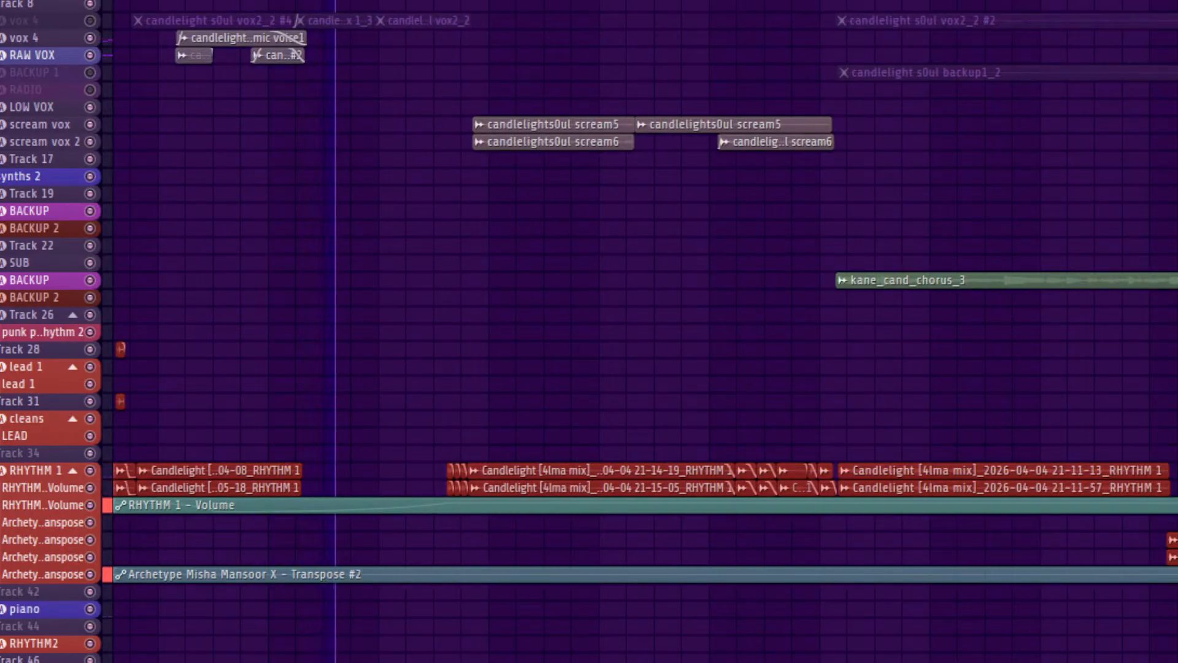
left_click(91, 56)
left_click(91, 38)
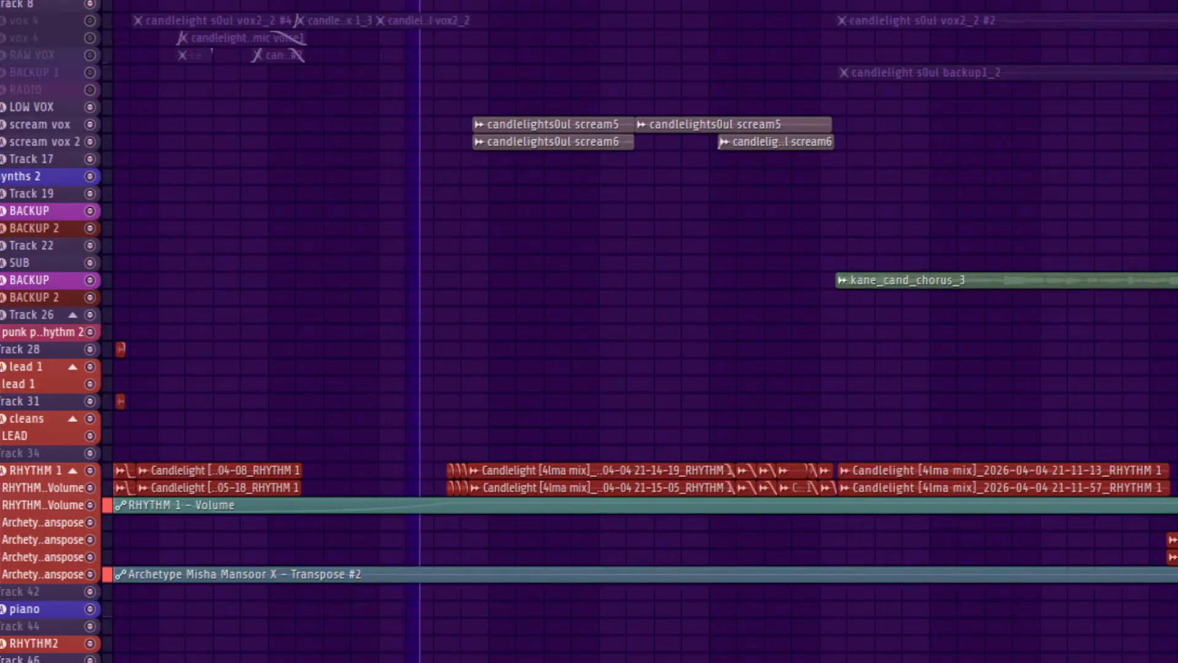
Step: Mute the scream vox, LOW VOX and scream vox 2 tracks, and unmute the BACKUP 1 track
left_click(90, 124)
left_click(91, 108)
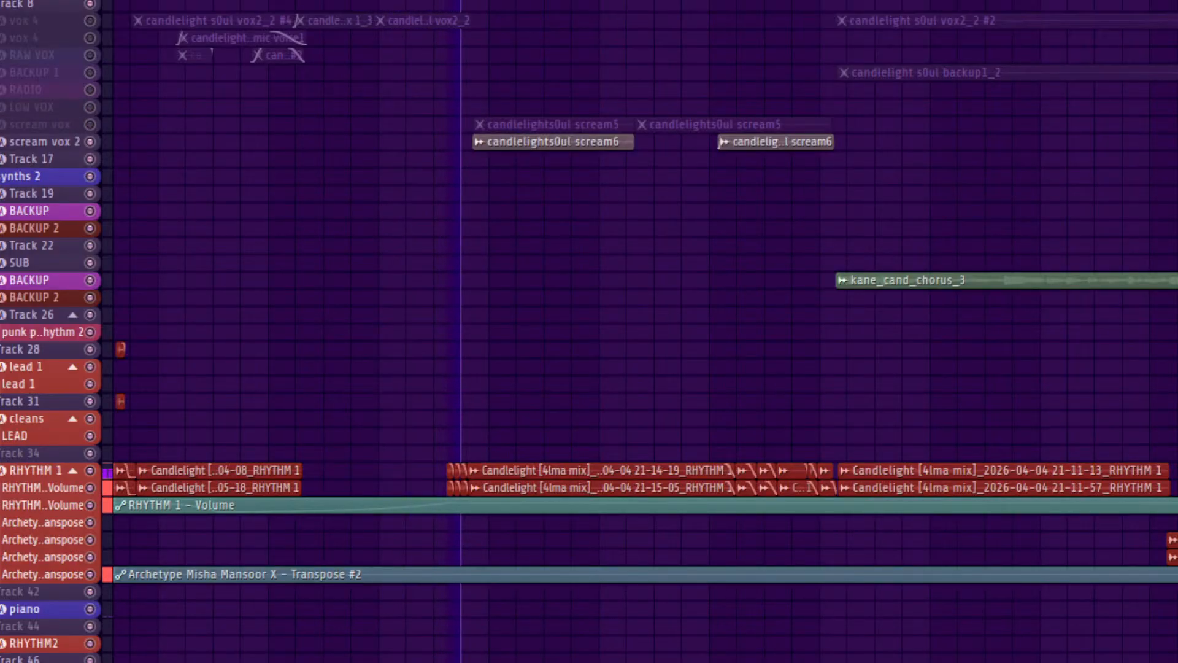
left_click(91, 142)
scroll(644, 332, "right", 3)
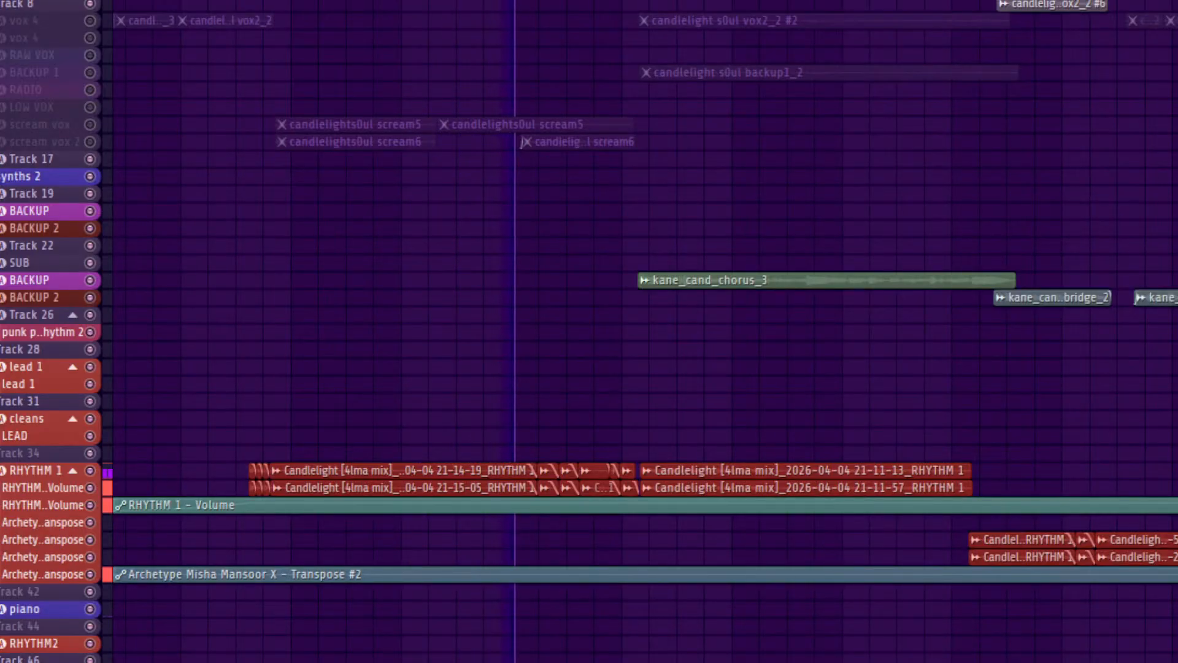
left_click(90, 73)
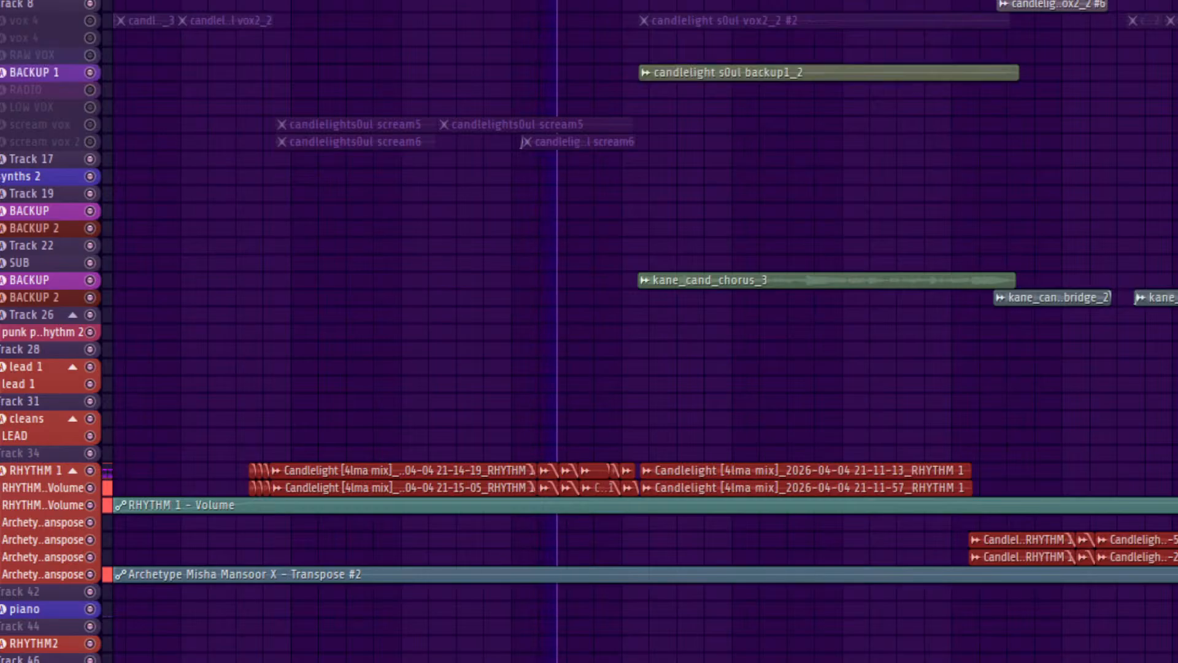
Step: Unmute the upper vox 4 track and follow playback into the chorus with the candlelight s0ul vox2_2 #2 clip
left_click(90, 21)
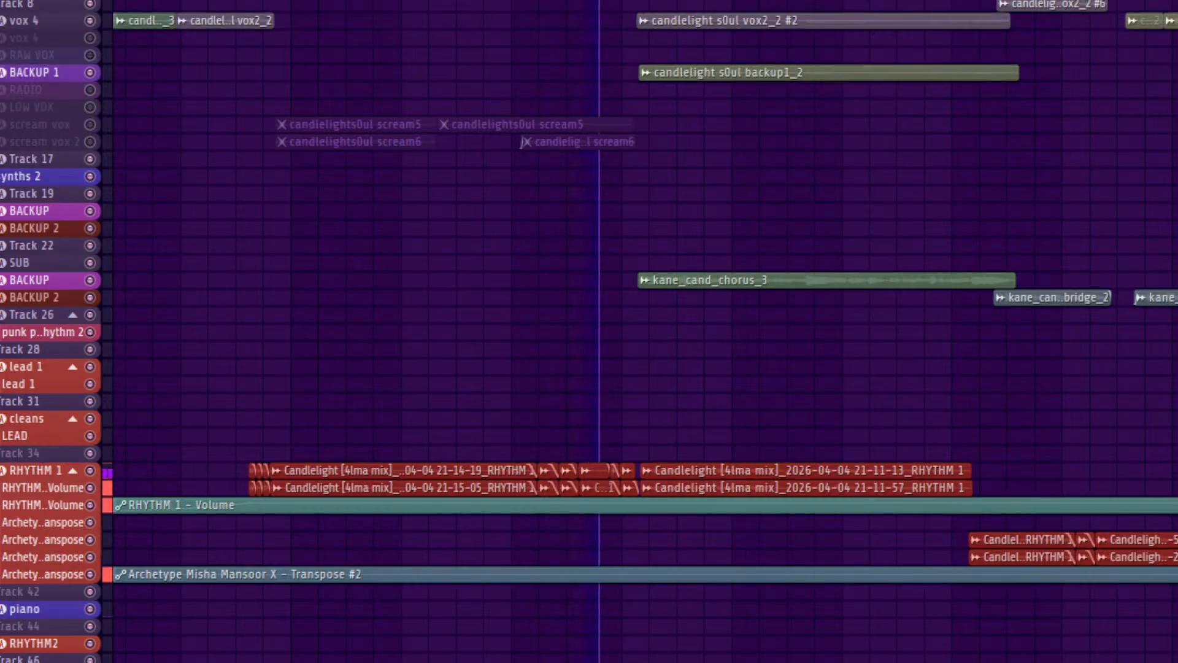
scroll(644, 369, "right", 4)
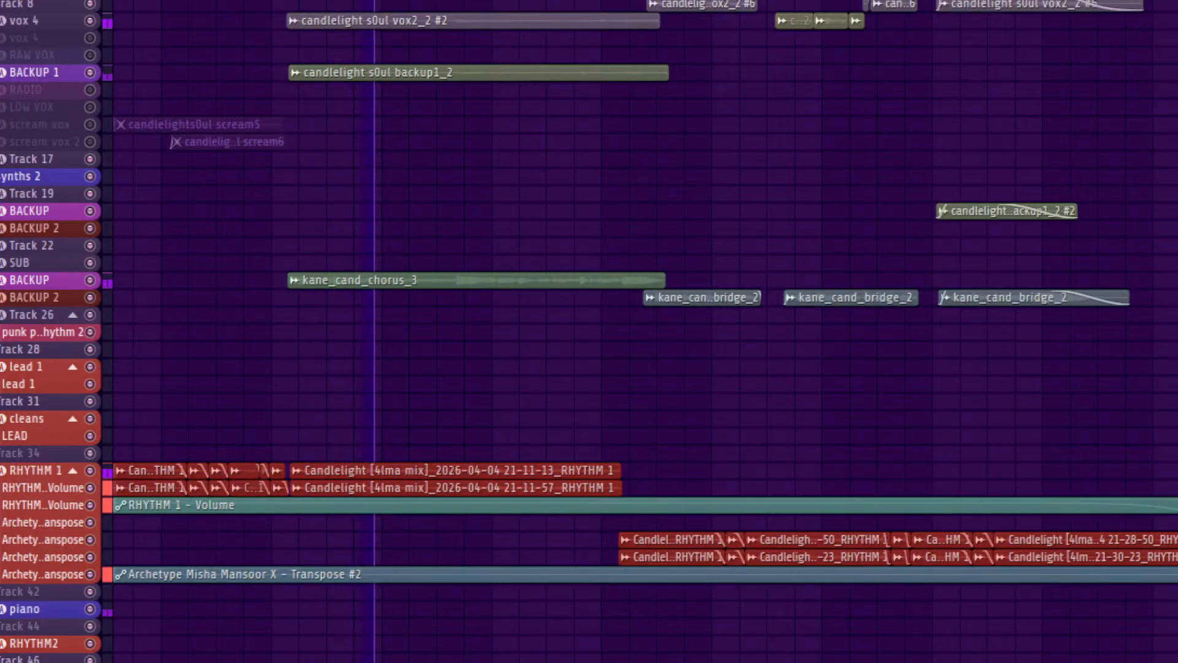
scroll(644, 332, "right", 1)
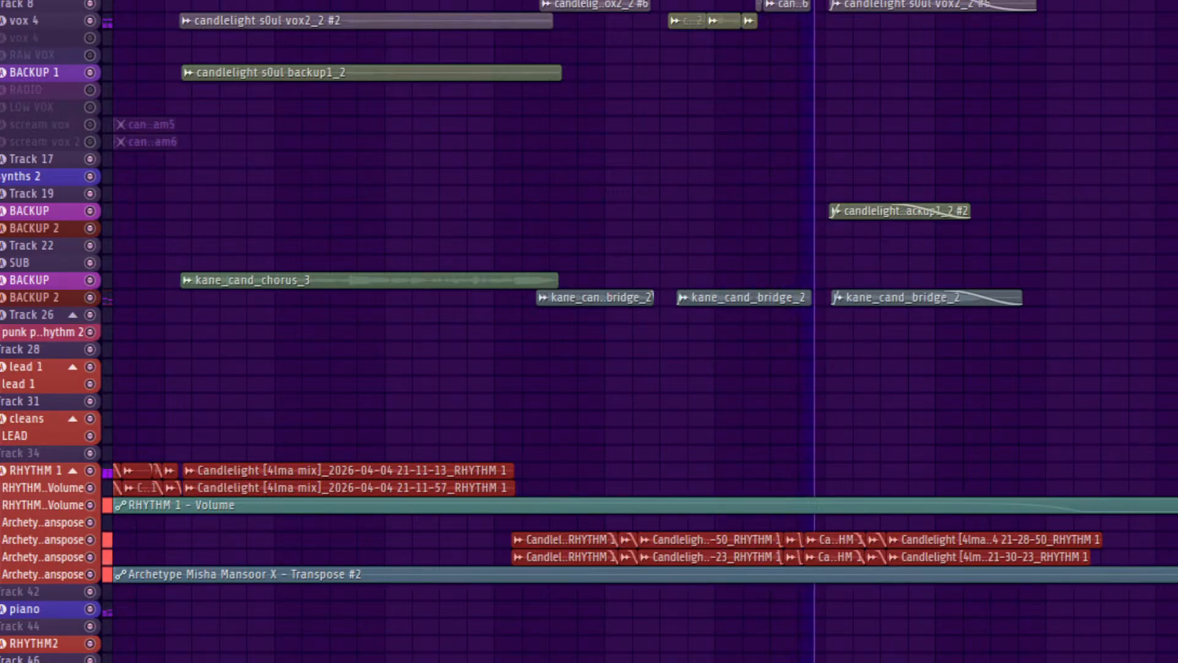
Step: Examine the sparse section between the kane_cand_bridge_2 clips and the next RHYTHM 1 takes during playback
scroll(637, 332, "right", 6)
scroll(638, 331, "down", 1)
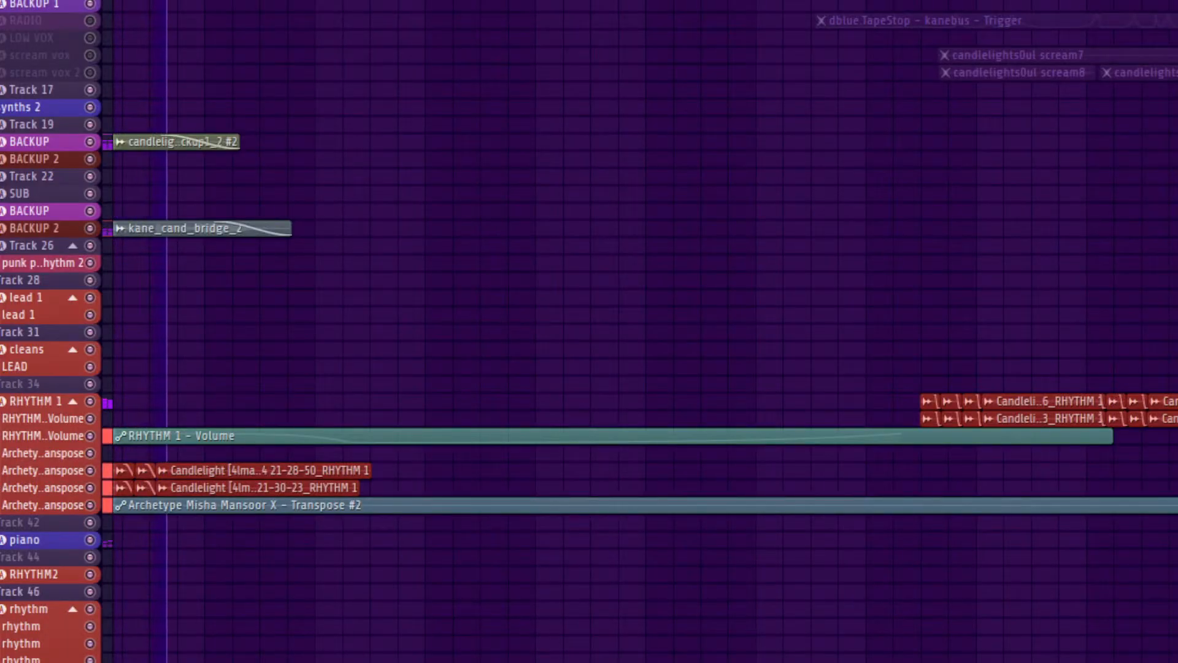
scroll(638, 332, "down", 1)
scroll(637, 332, "down", 2)
scroll(638, 332, "down", 2)
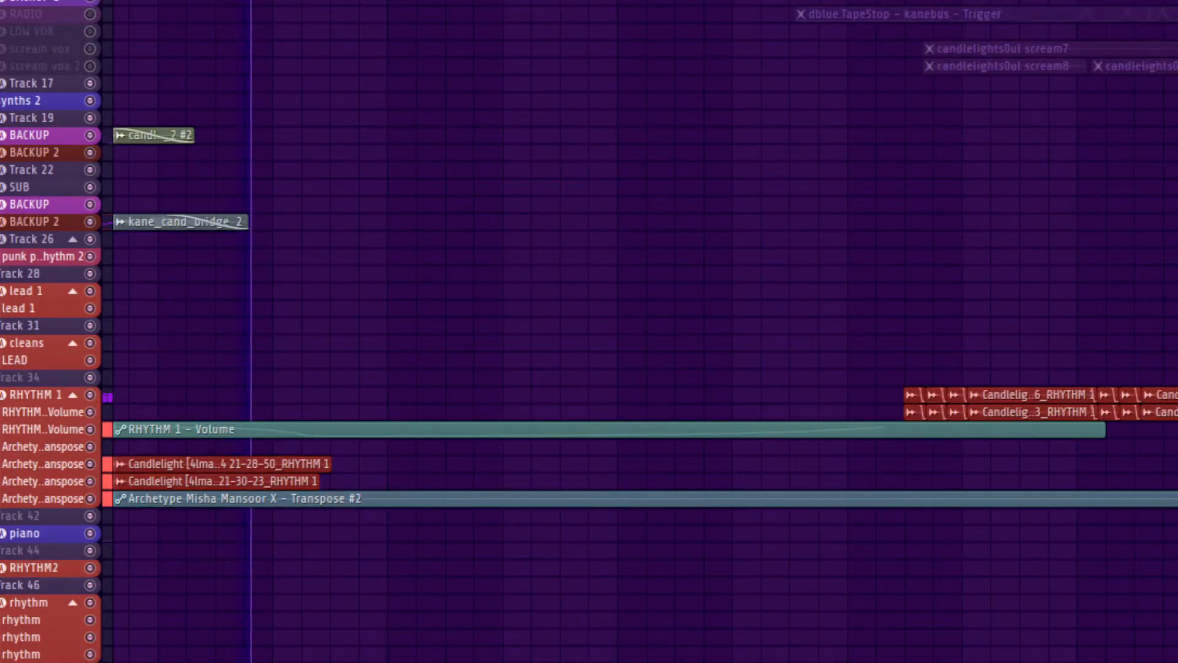
scroll(589, 332, "up", 1)
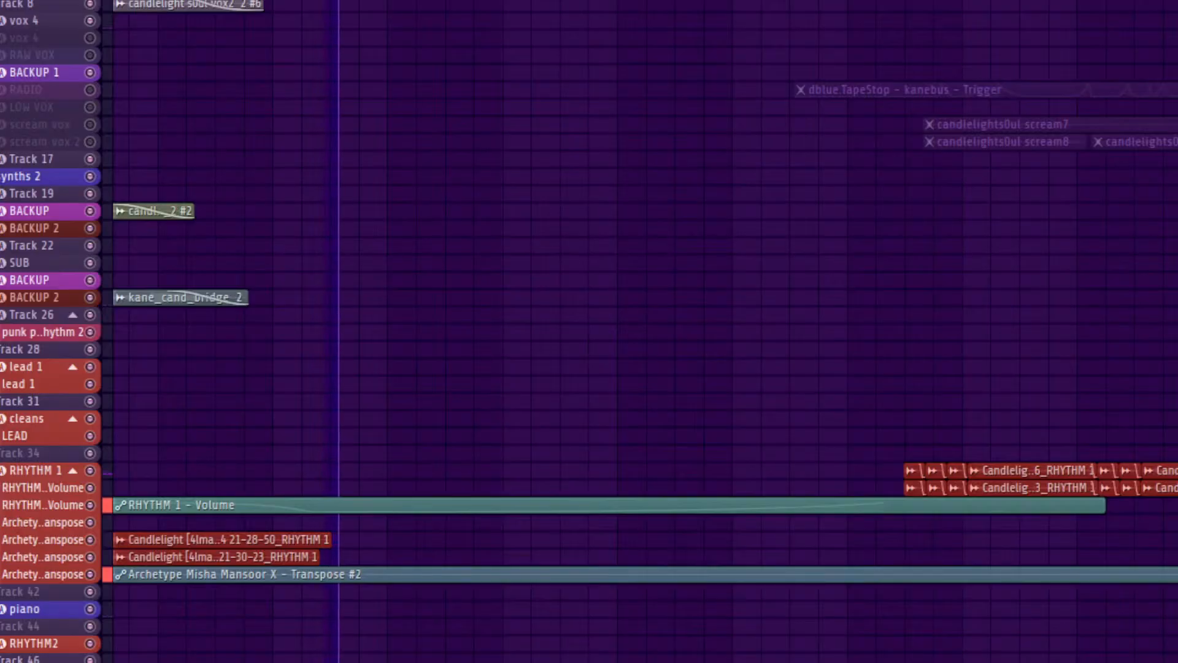
scroll(589, 331, "down", 1)
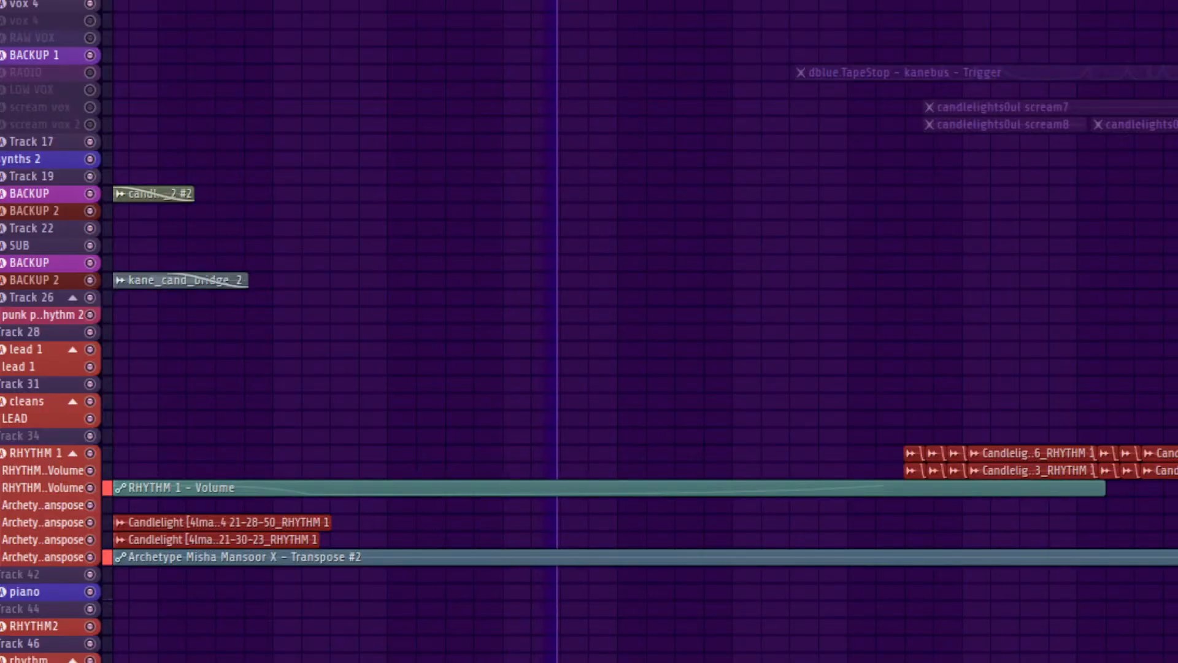
scroll(614, 331, "down", 1)
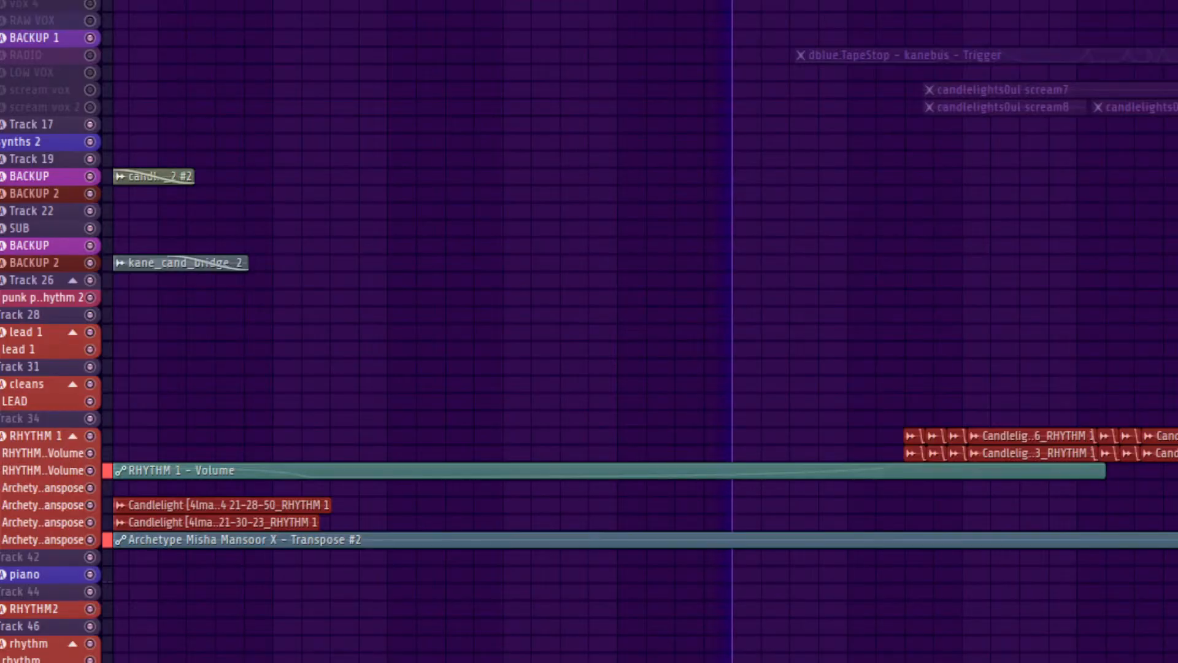
scroll(644, 331, "right", 1)
scroll(645, 332, "right", 1)
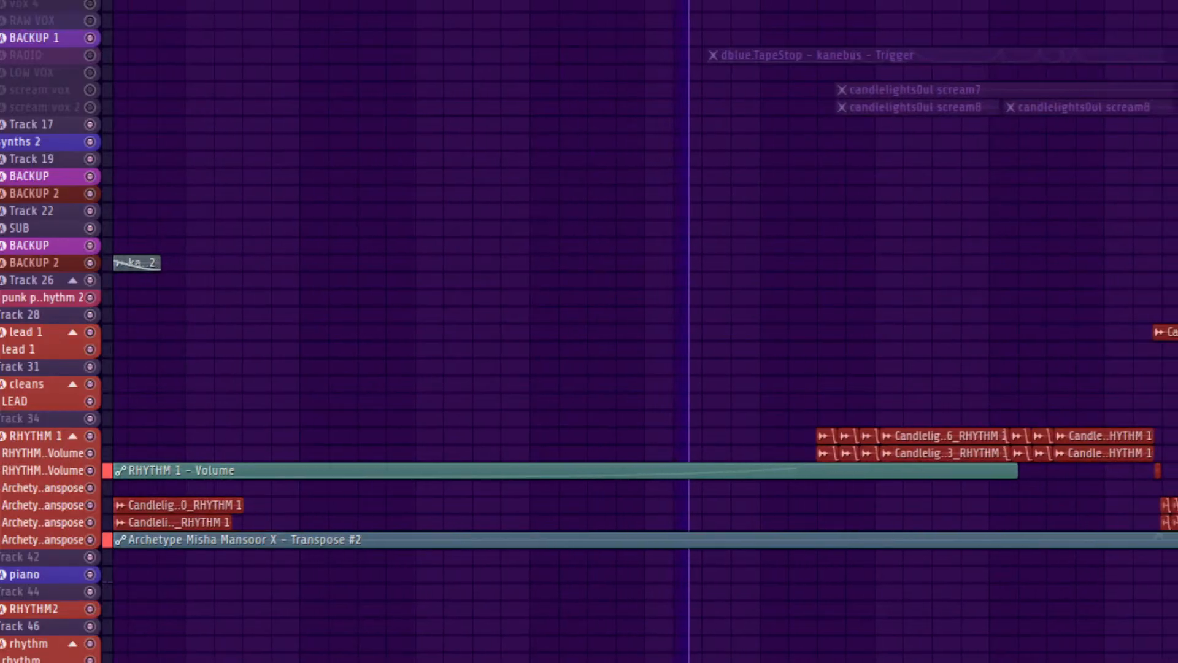
scroll(645, 332, "down", 1)
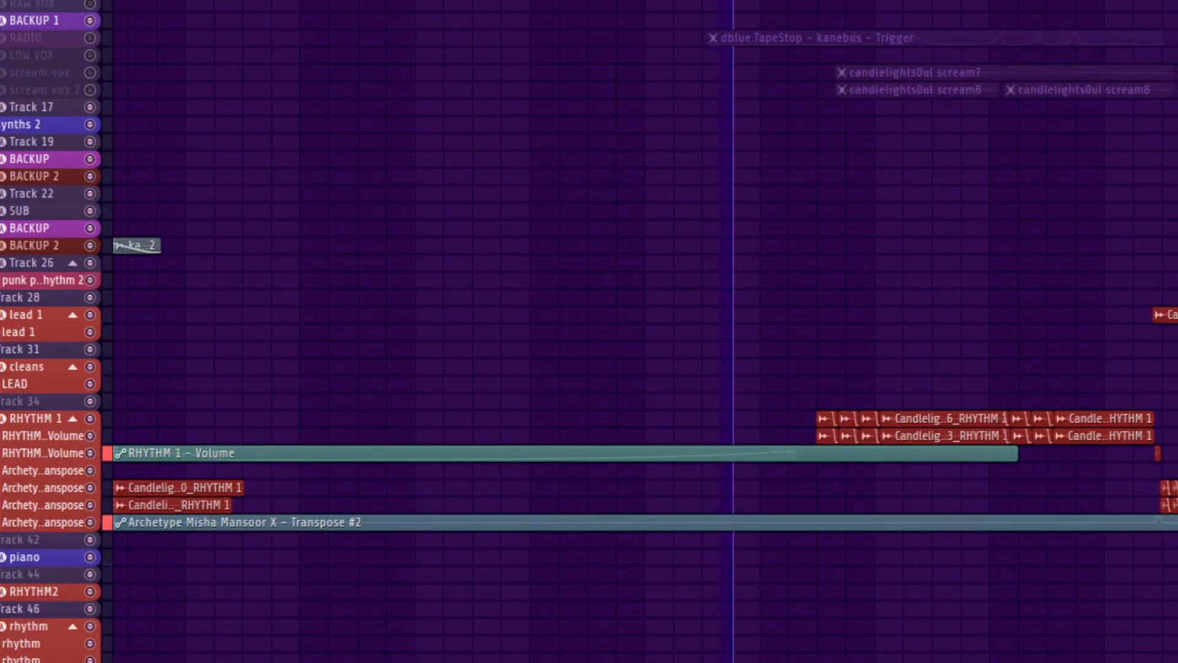
scroll(589, 331, "down", 1)
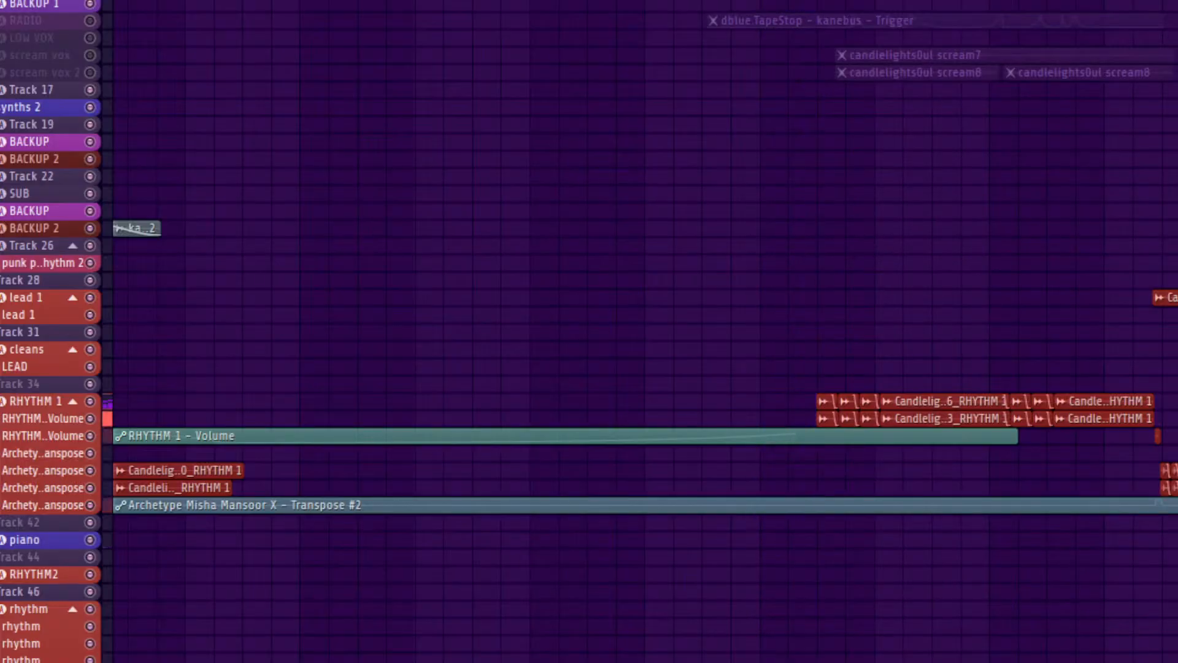
Step: Play the song from the start of the earlier vox2_2 #2 chorus, then stop playback
scroll(644, 331, "left", 6)
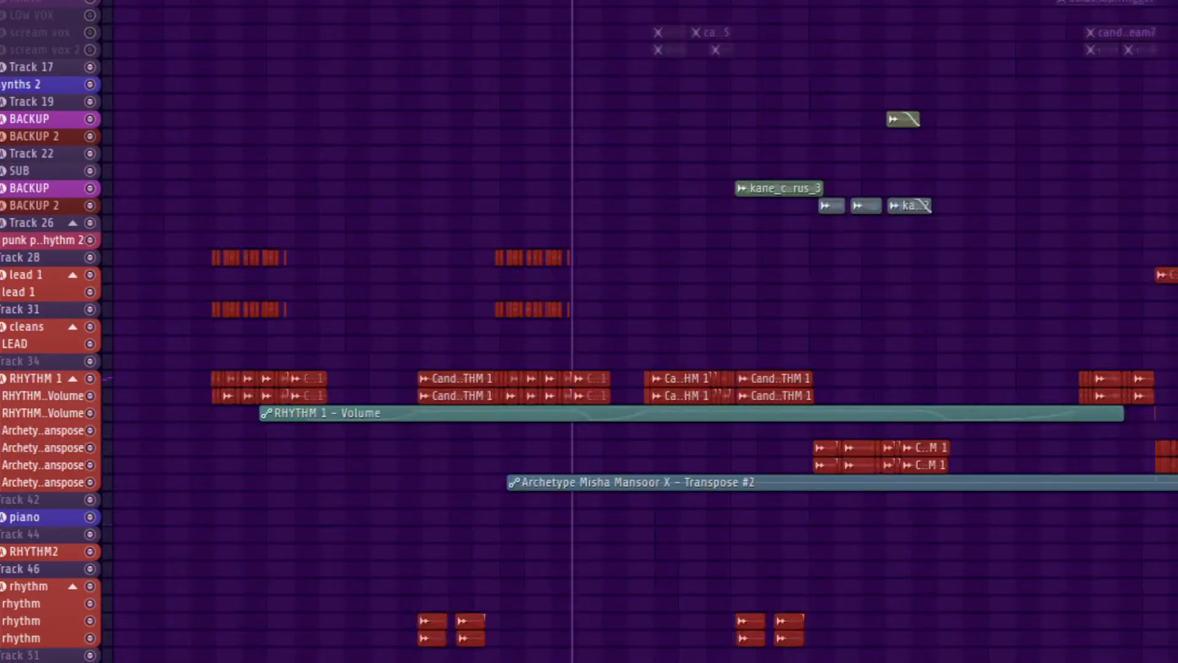
scroll(644, 332, "up", 4)
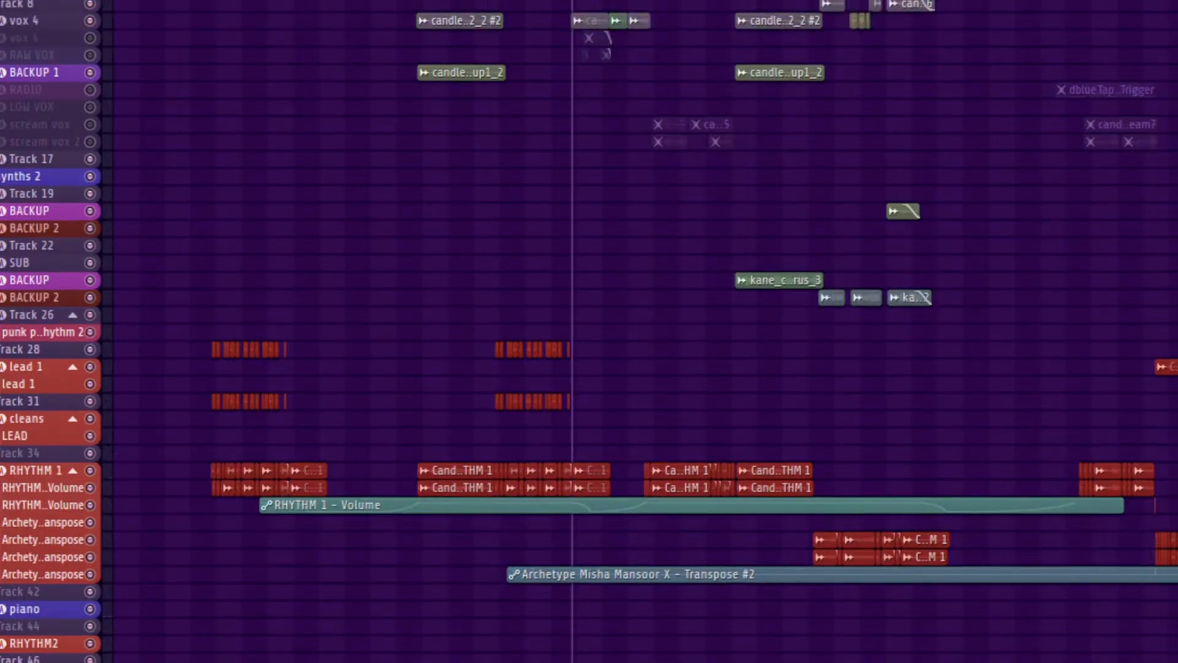
left_click_drag(391, 3, 805, 659)
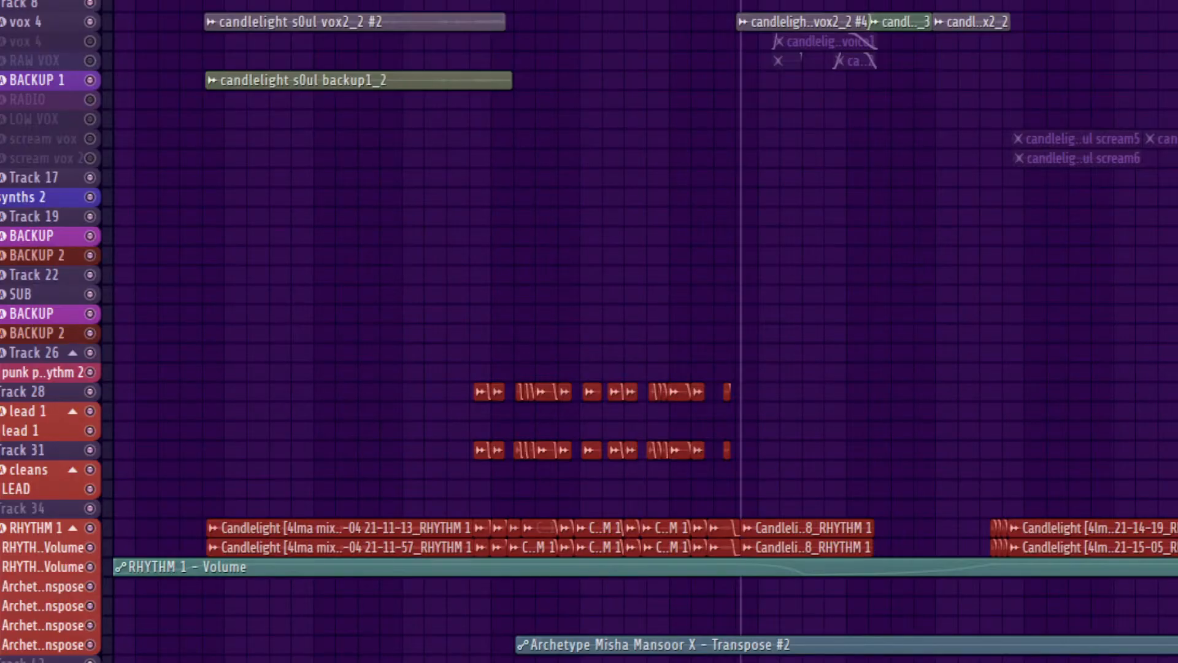
scroll(644, 332, "left", 3)
left_click(365, 1)
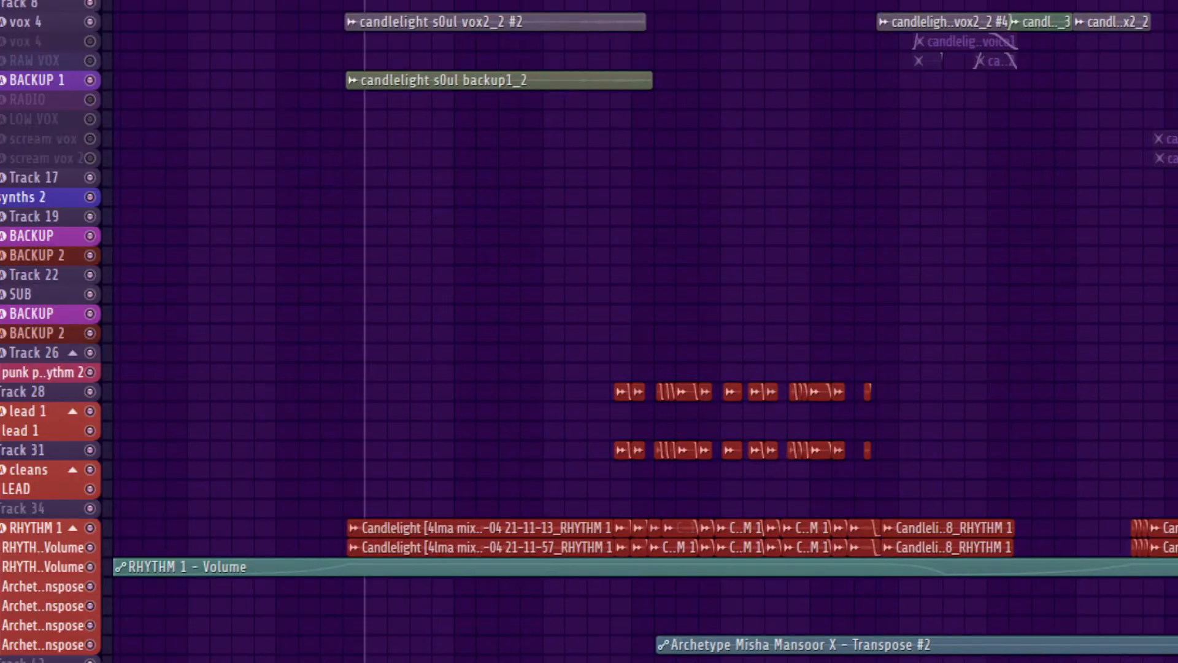
scroll(645, 331, "right", 6)
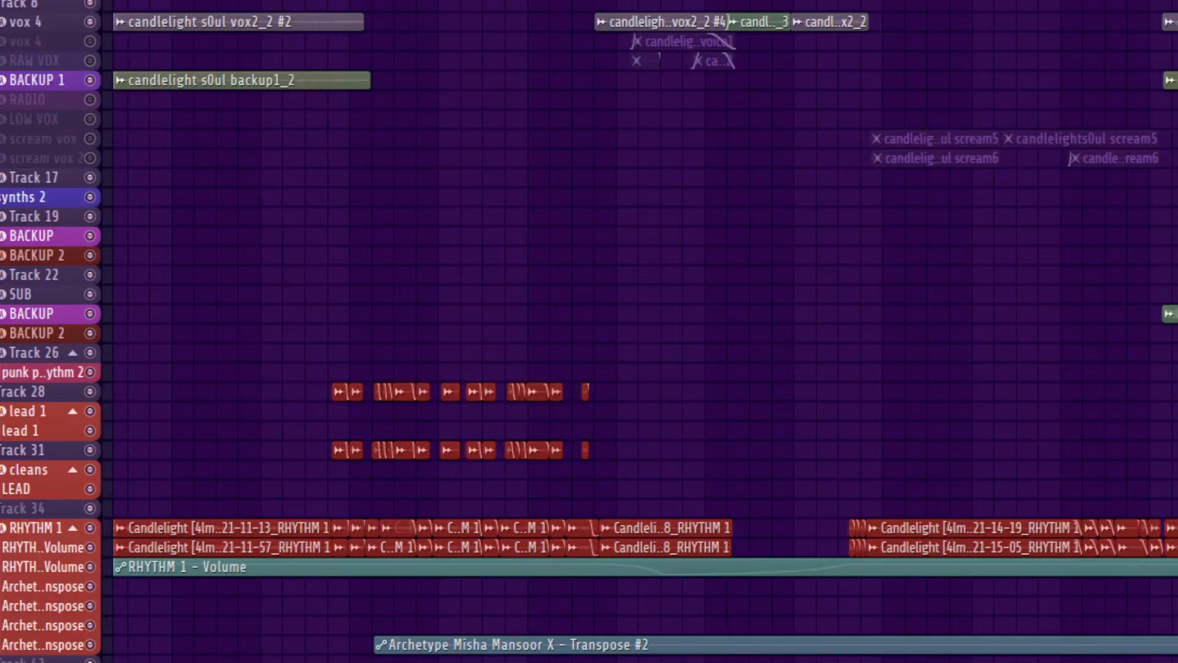
key("space")
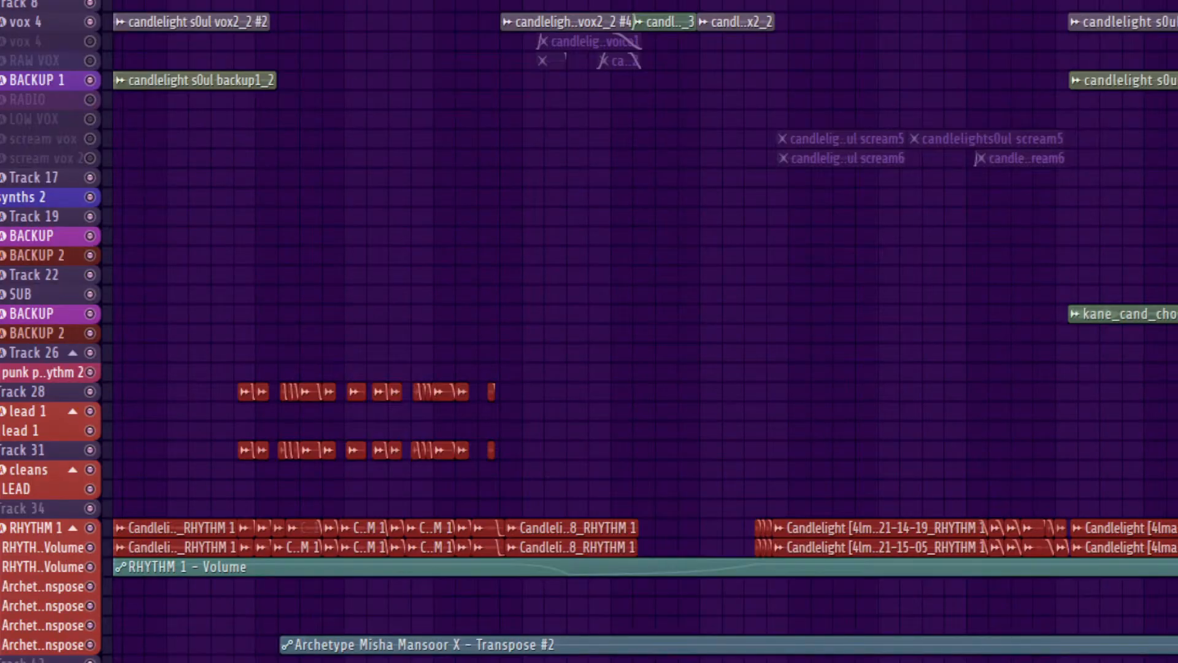
Step: Examine the arrangement from the earlier chorus through the scream clips to the kane_cand_bridge_2 backing vocals
scroll(644, 332, "right", 10)
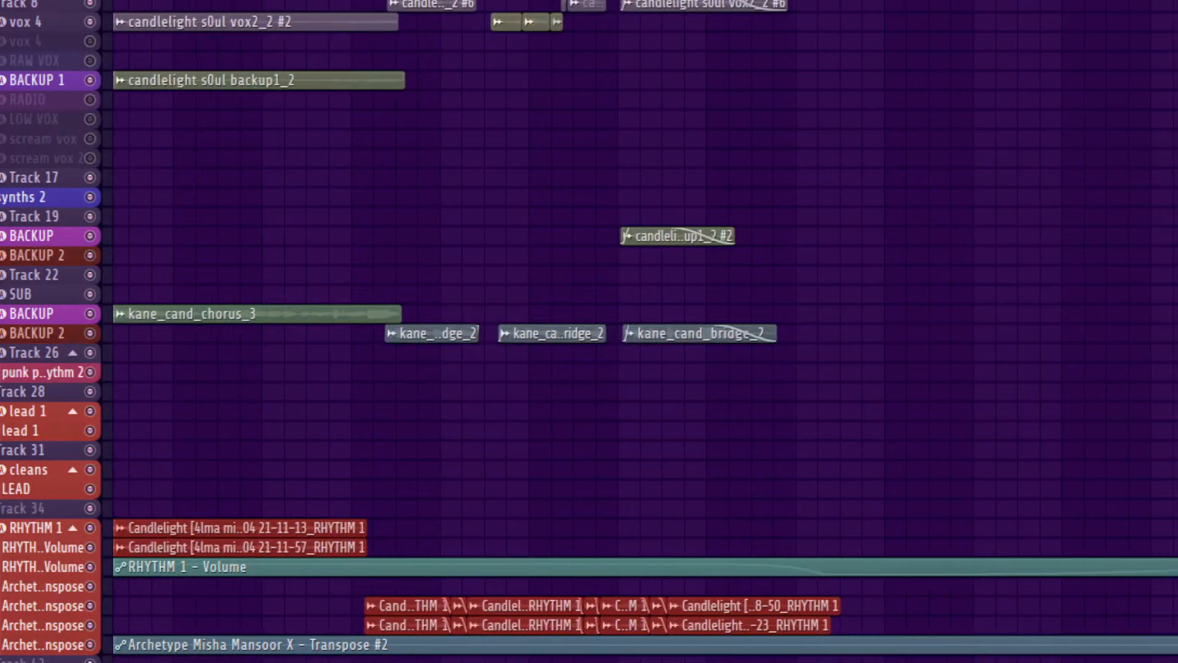
scroll(645, 331, "left", 10)
scroll(644, 332, "down", 3)
scroll(644, 332, "right", 8)
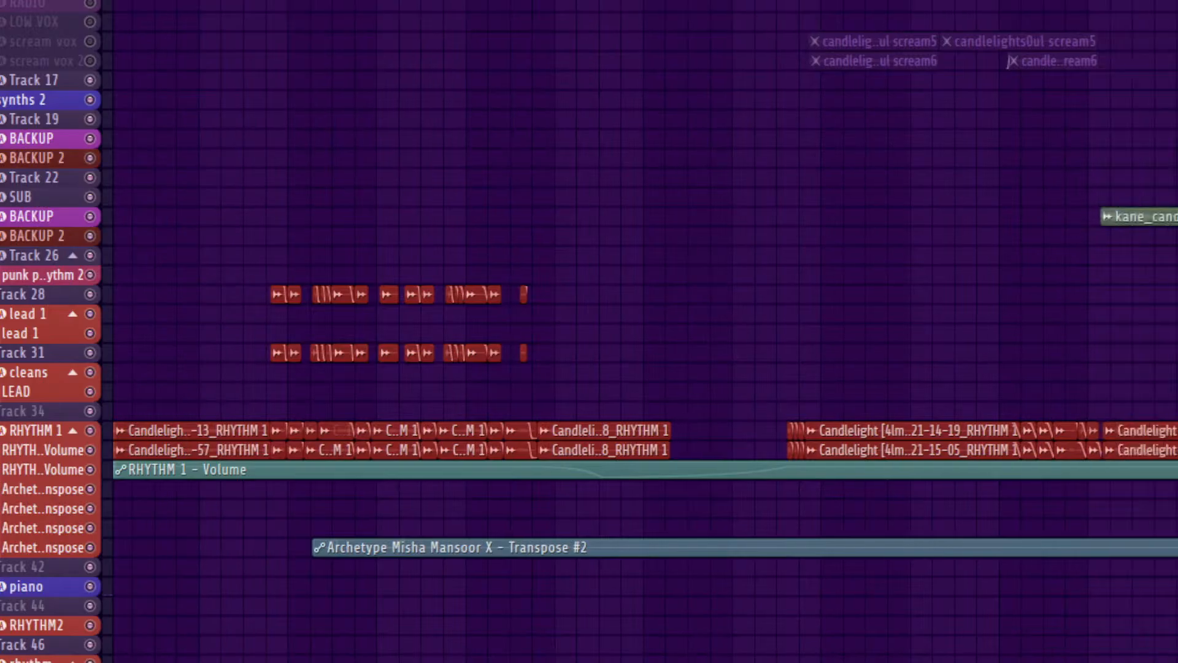
scroll(644, 332, "right", 3)
scroll(644, 332, "down", 1)
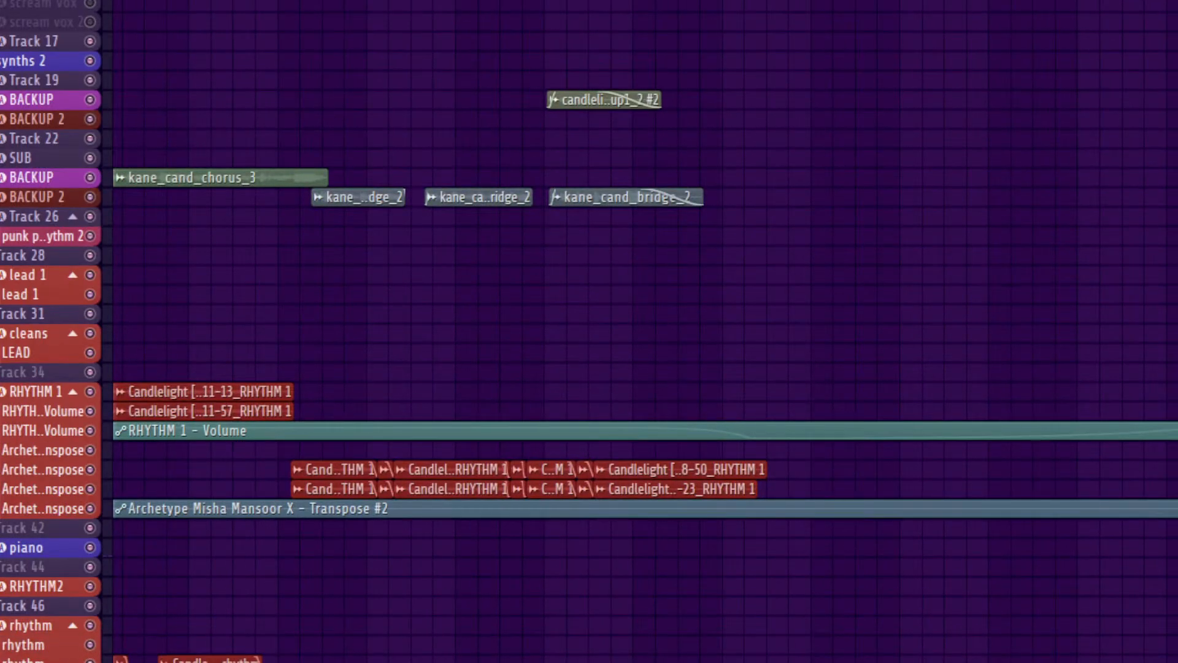
scroll(645, 331, "down", 1)
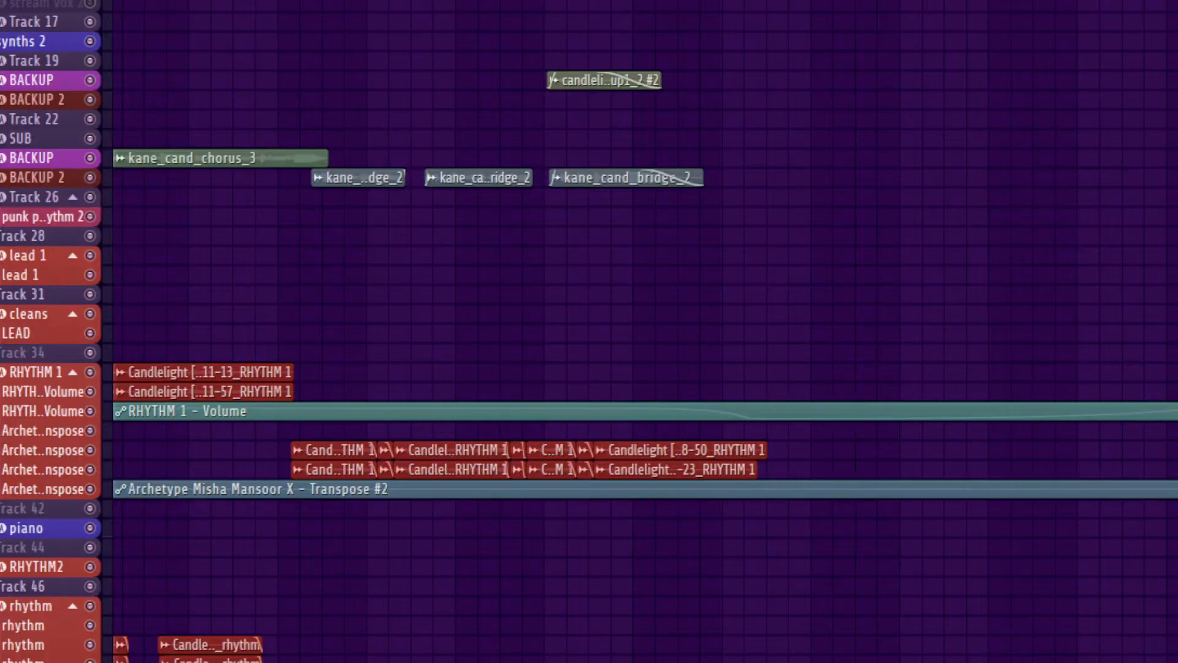
scroll(637, 332, "down", 2)
scroll(638, 331, "up", 11)
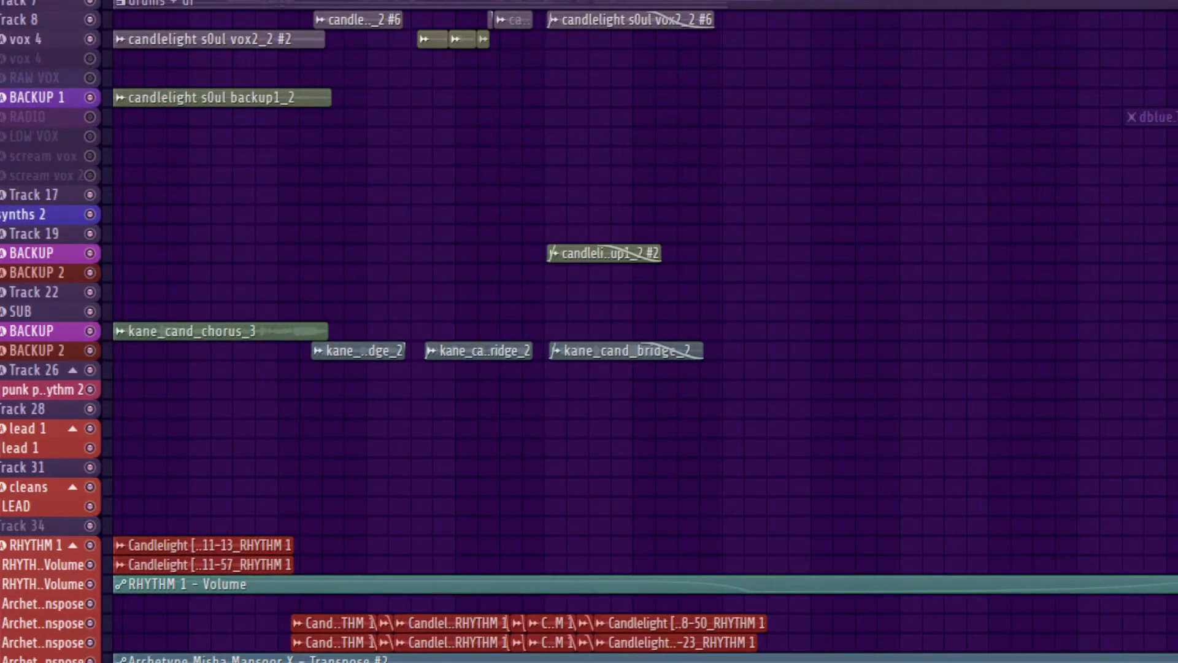
Step: Compare the kane_cand_chorus_3 section with the scream7, lead 1 and final chorus sections on the timeline
scroll(638, 331, "left", 6)
scroll(638, 331, "right", 1)
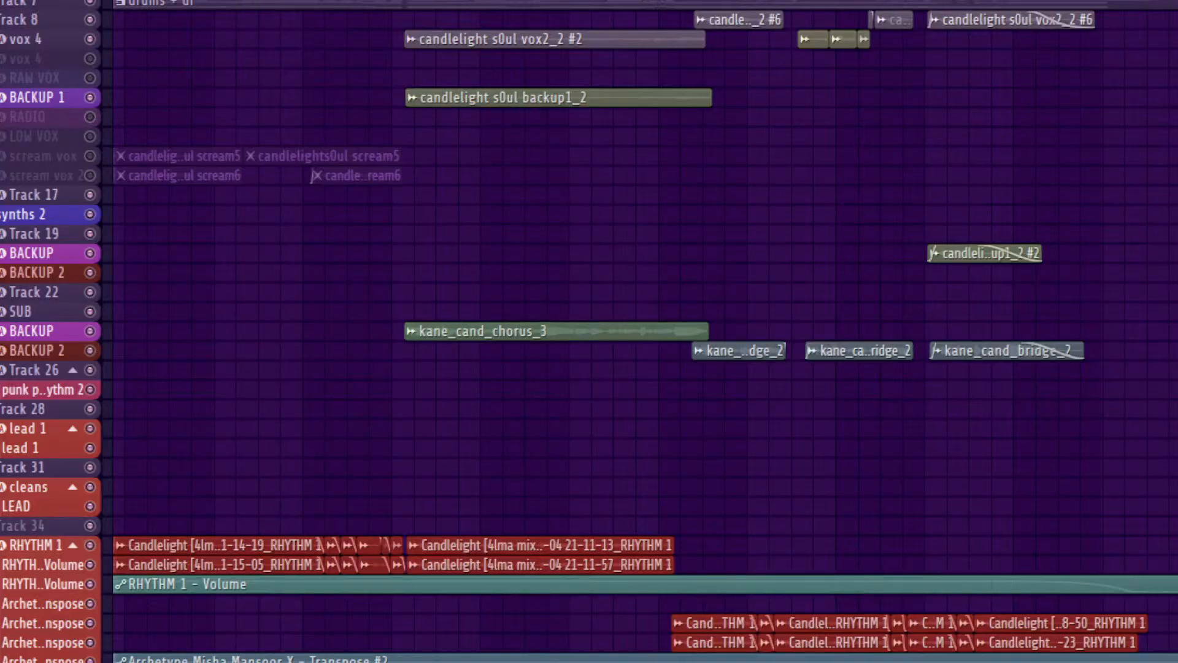
scroll(638, 332, "left", 5)
scroll(638, 331, "right", 20)
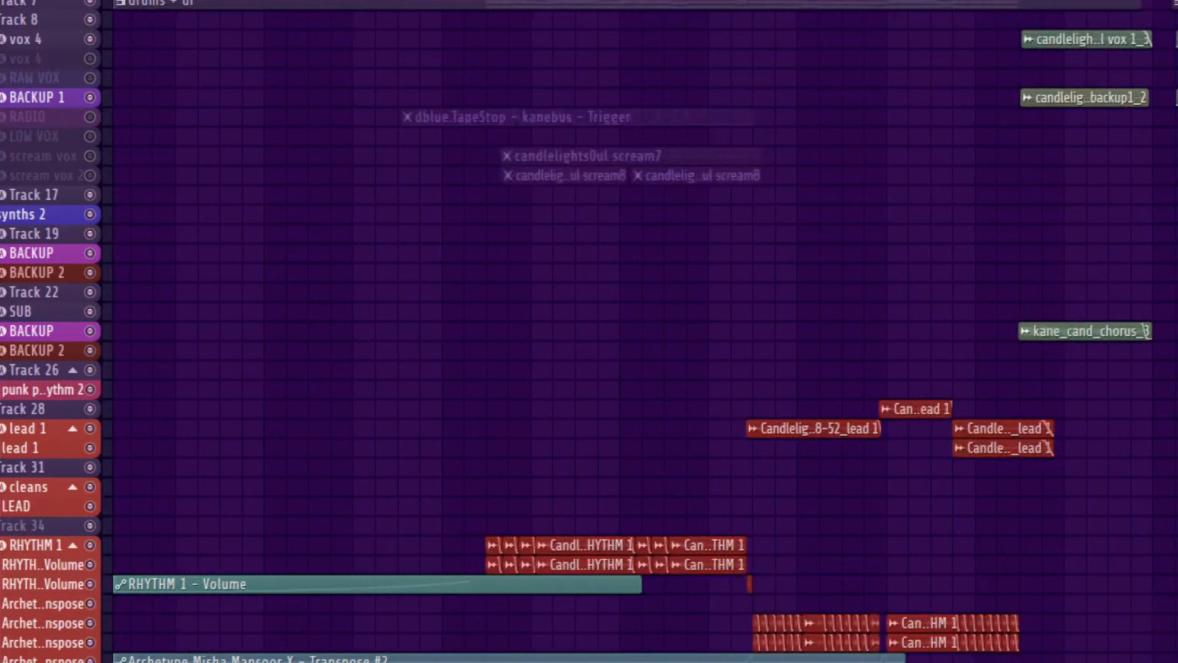
scroll(637, 332, "left", 20)
scroll(638, 332, "right", 18)
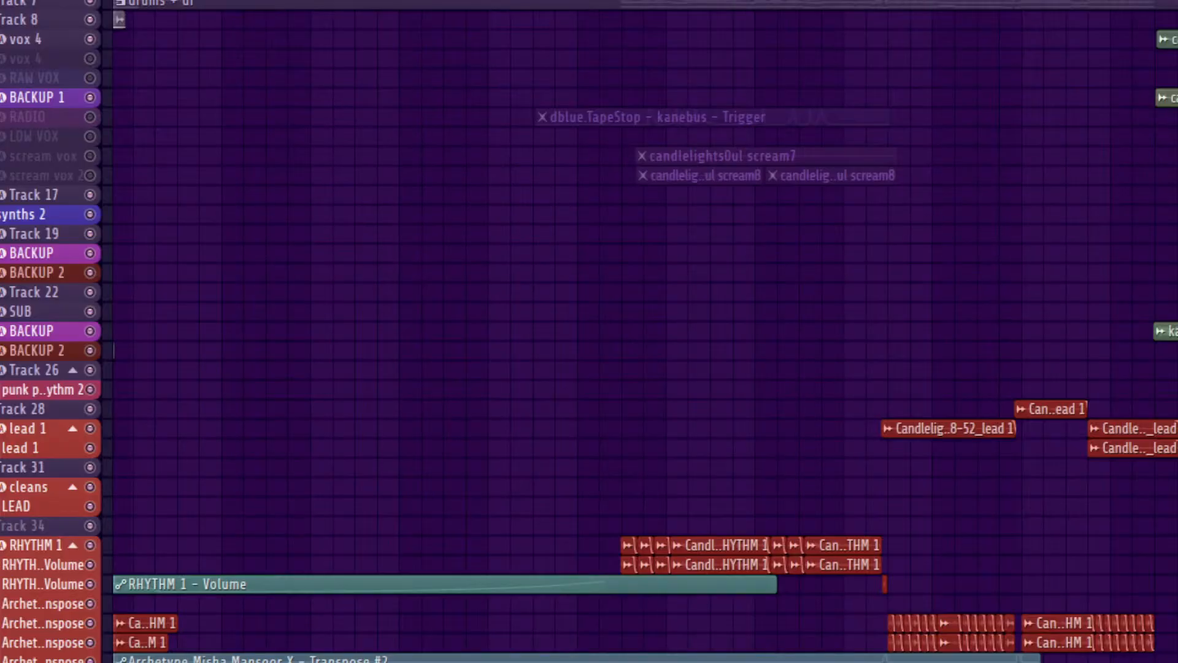
scroll(638, 332, "left", 1)
scroll(637, 332, "right", 4)
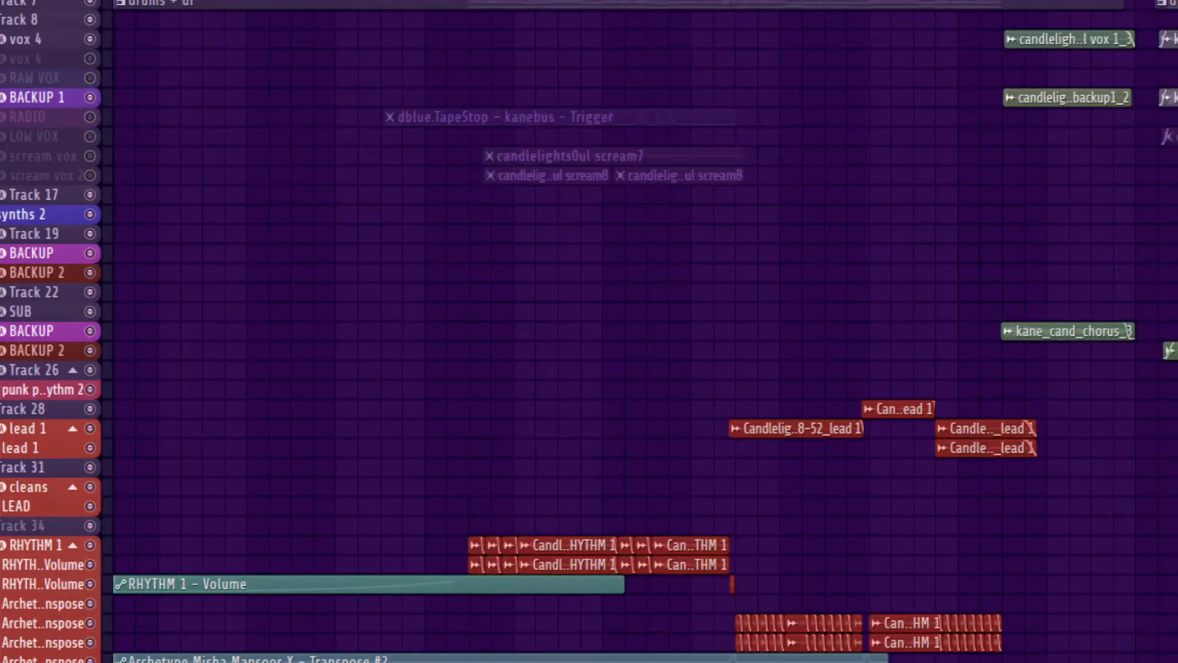
scroll(638, 332, "right", 15)
scroll(638, 332, "left", 4)
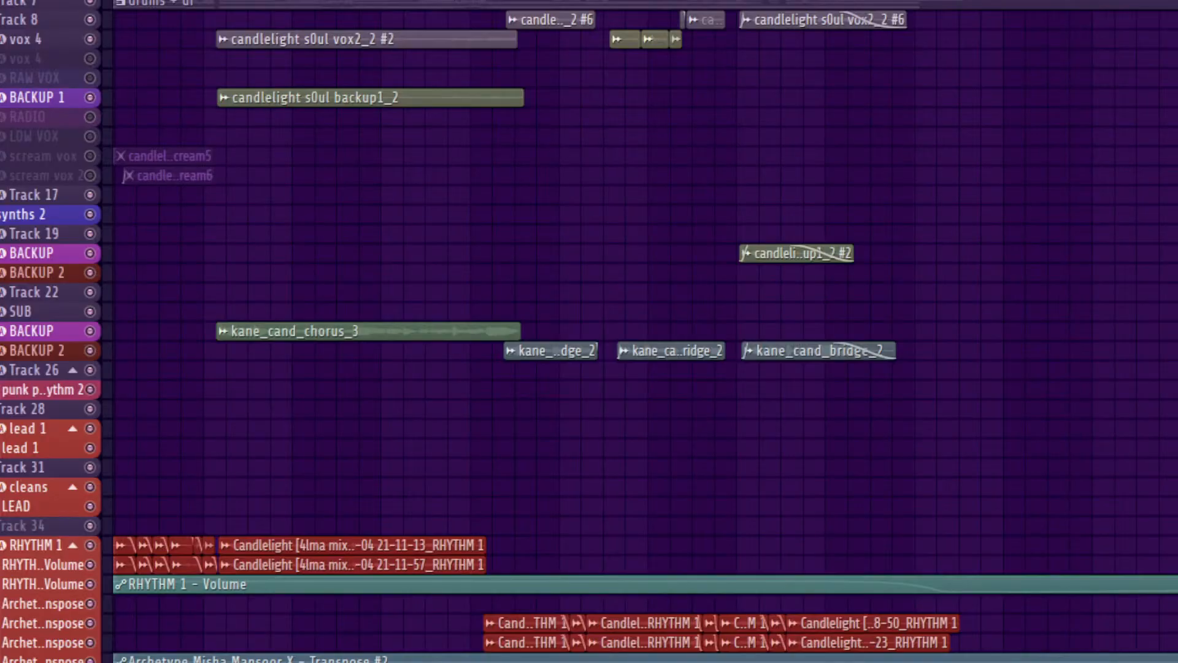
scroll(644, 331, "left", 4)
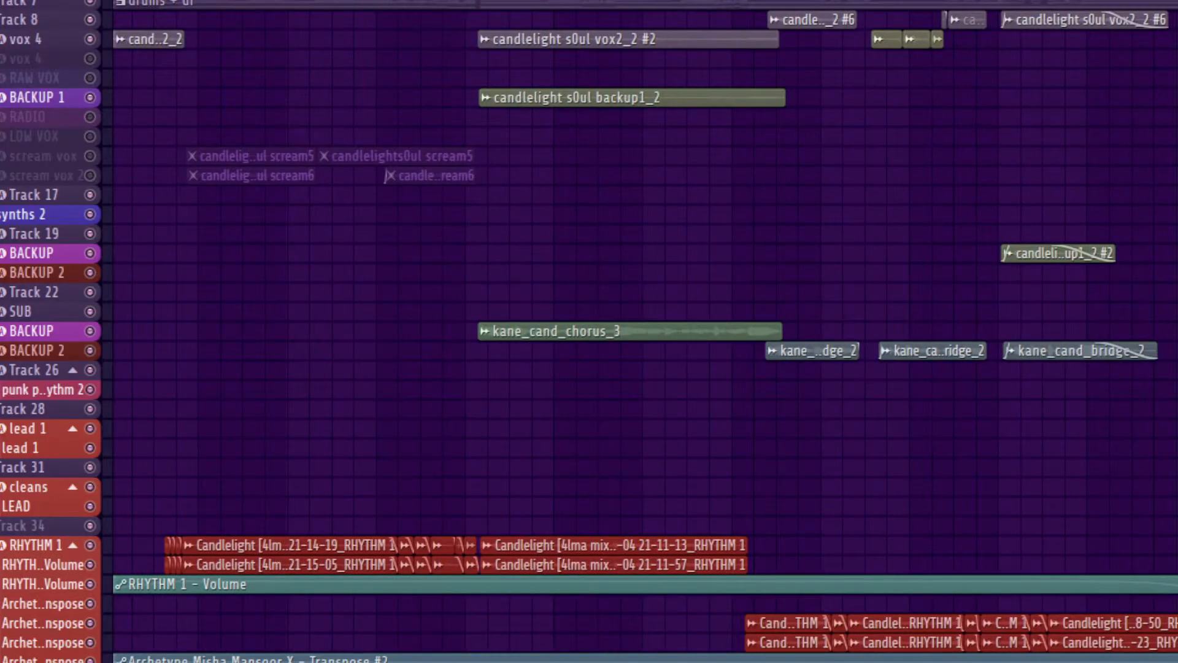
Step: Mute the RHYTHM 1 guitar tracks and the Archetype tracks holding RHYTHM 1 takes, leaving both automation tracks active
left_click(90, 545)
left_click(90, 564)
left_click(91, 604)
left_click(90, 623)
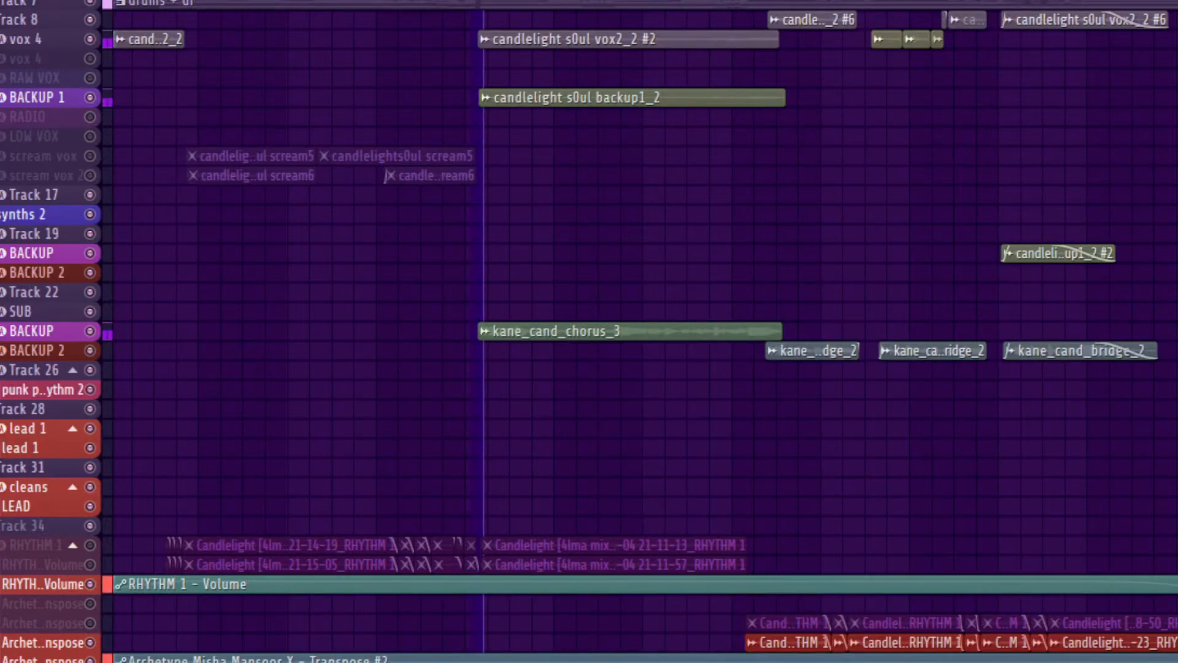
left_click(90, 642)
scroll(589, 332, "down", 3)
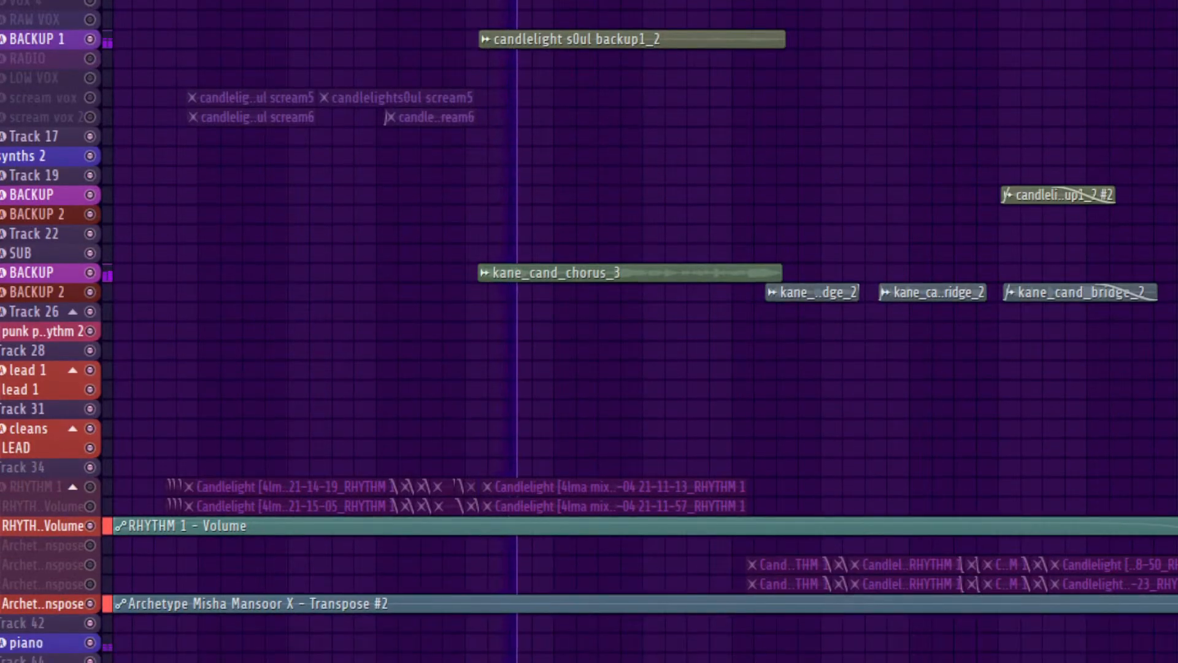
Step: Check the orchestral channels in the channel rack, then inspect the chorus and bridge vocal clips up close during playback
key("F6")
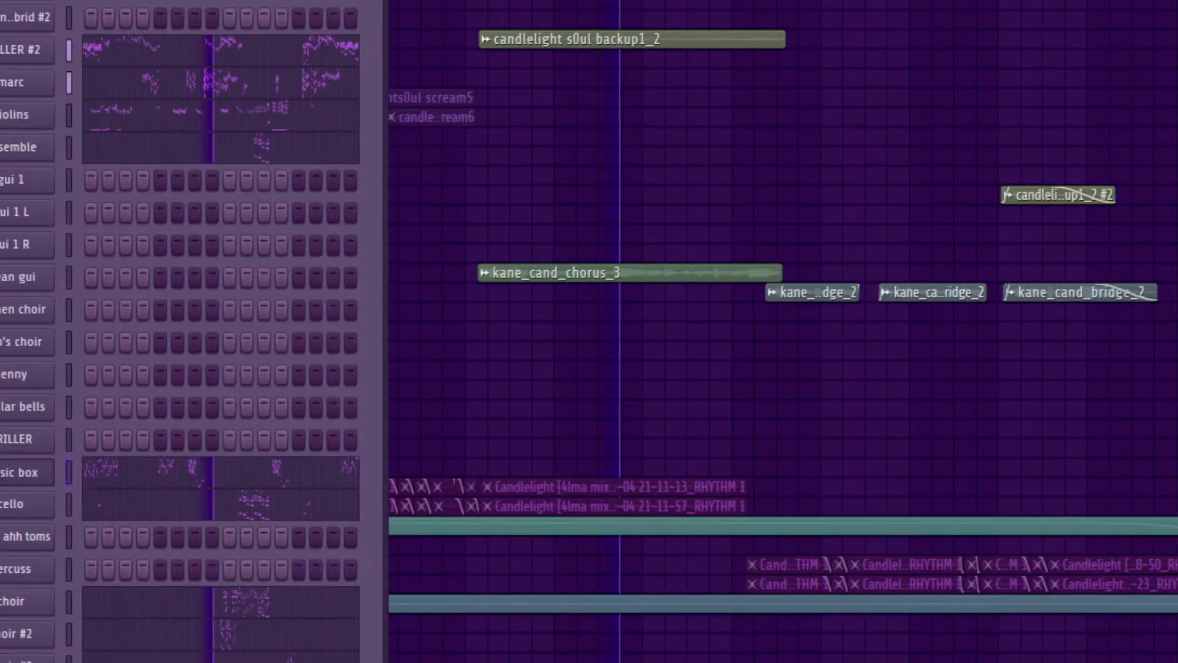
key("F6")
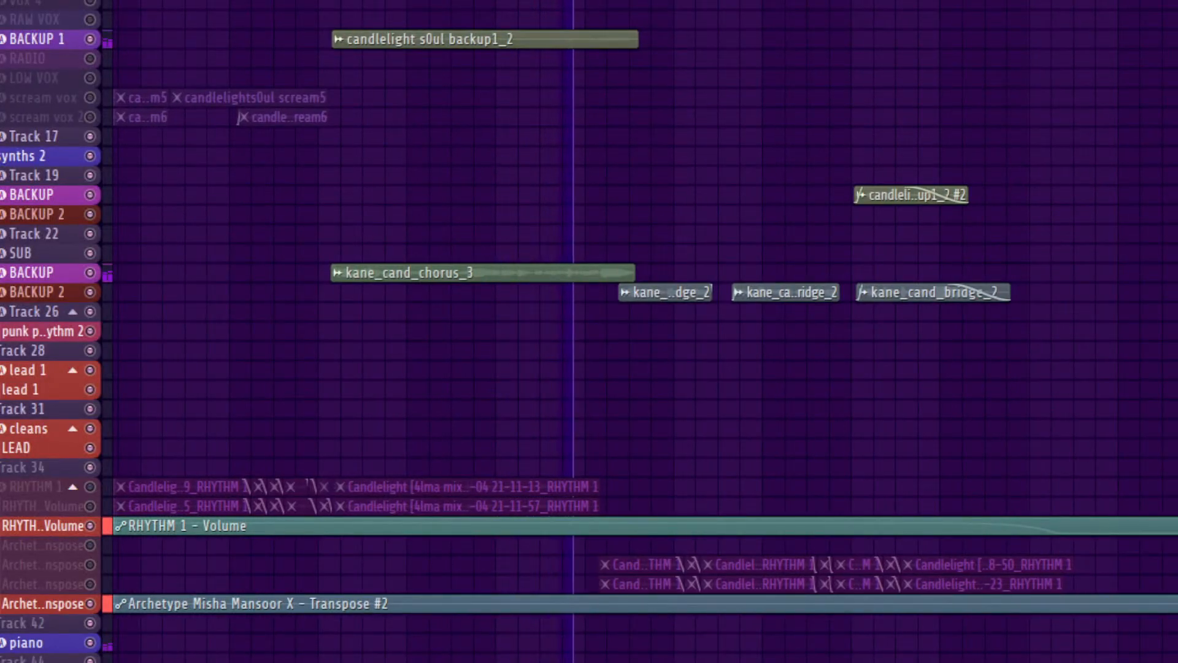
left_click_drag(1082, 300, 1127, 478)
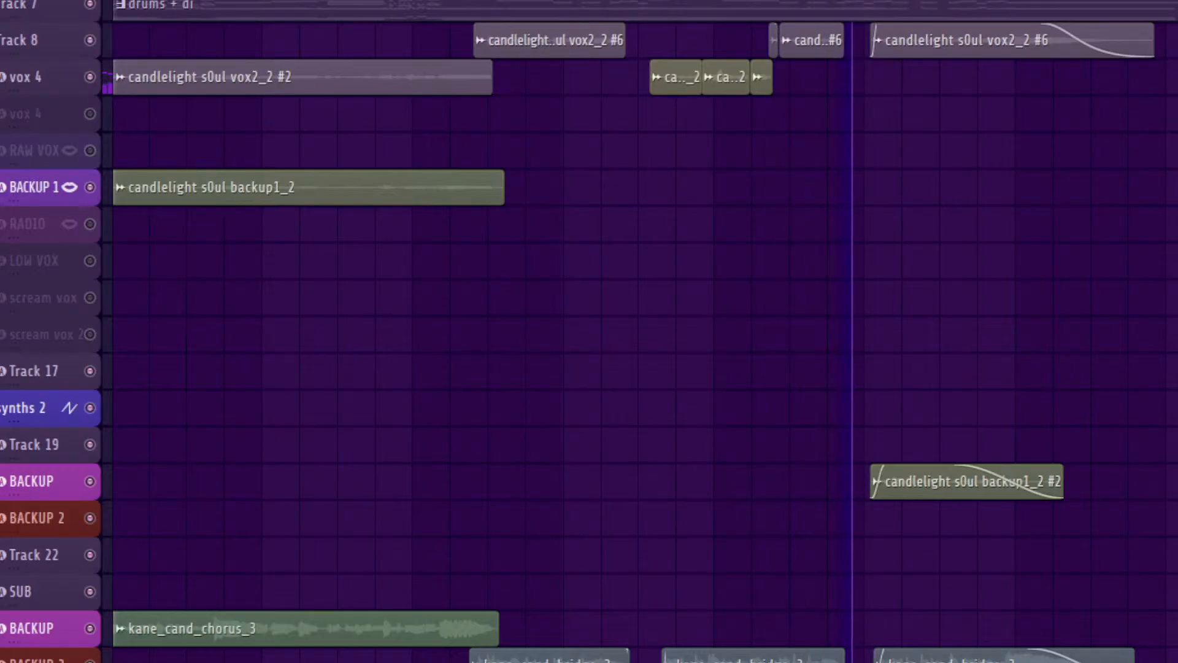
scroll(638, 331, "left", 3)
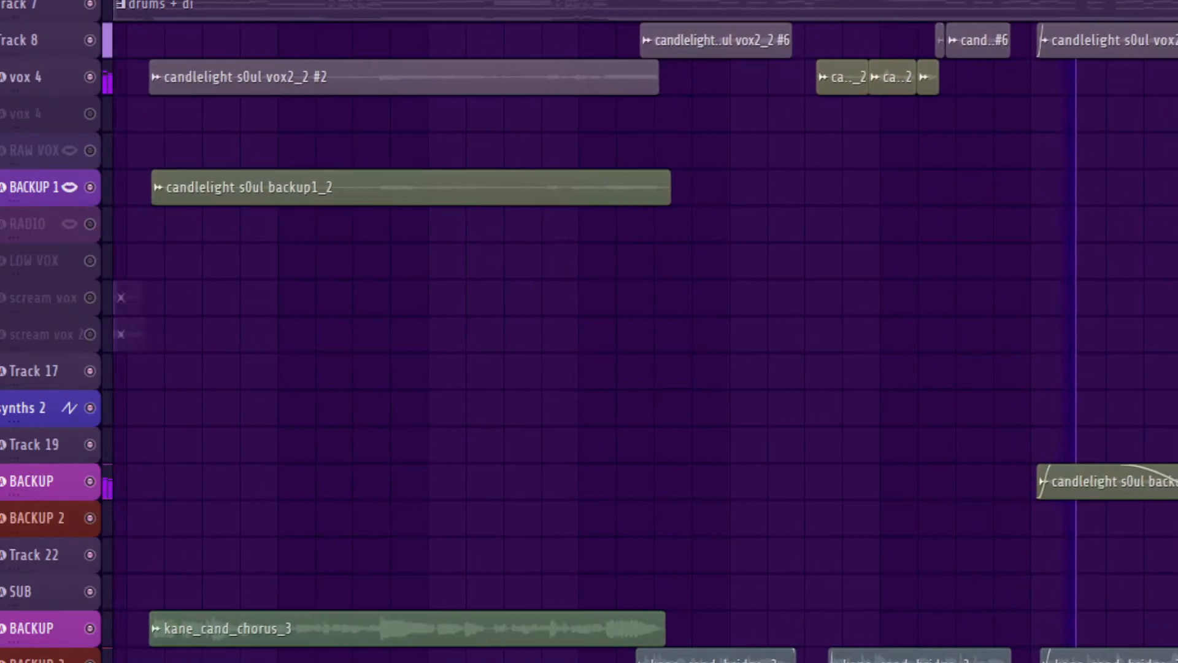
scroll(638, 331, "down", 2)
scroll(638, 331, "left", 1)
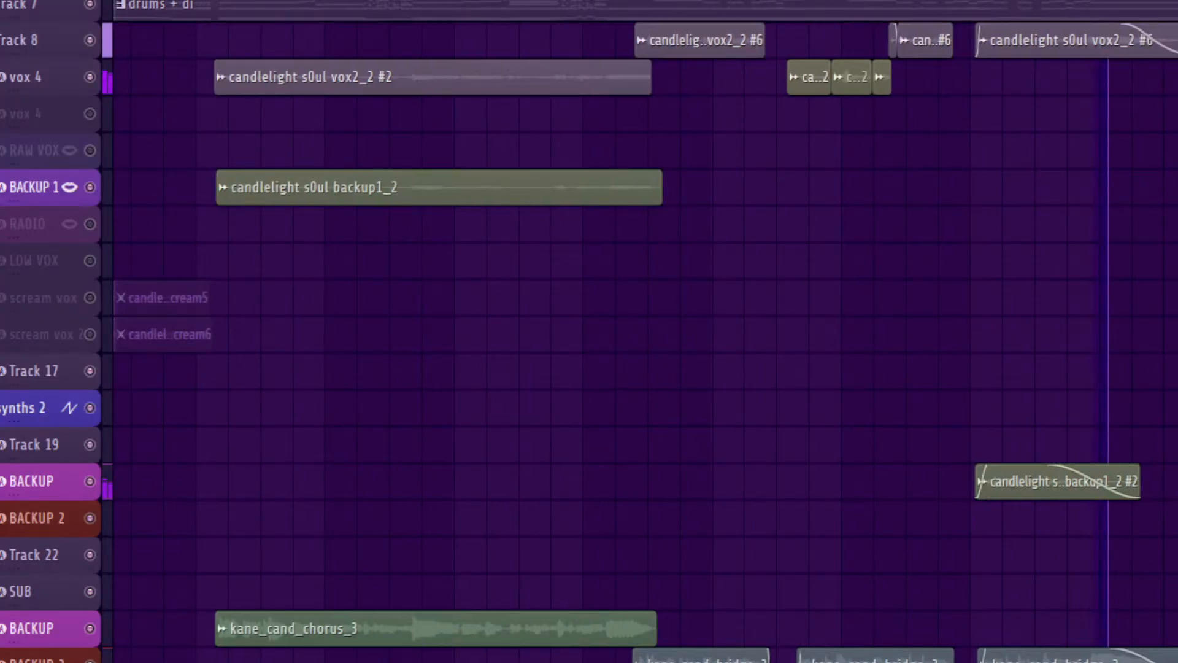
Step: Stop playback and mute the vocal and backing tracks from vox 4 down to the kane_cand tracks, leaving Track 8 and synths 2 active
key("space")
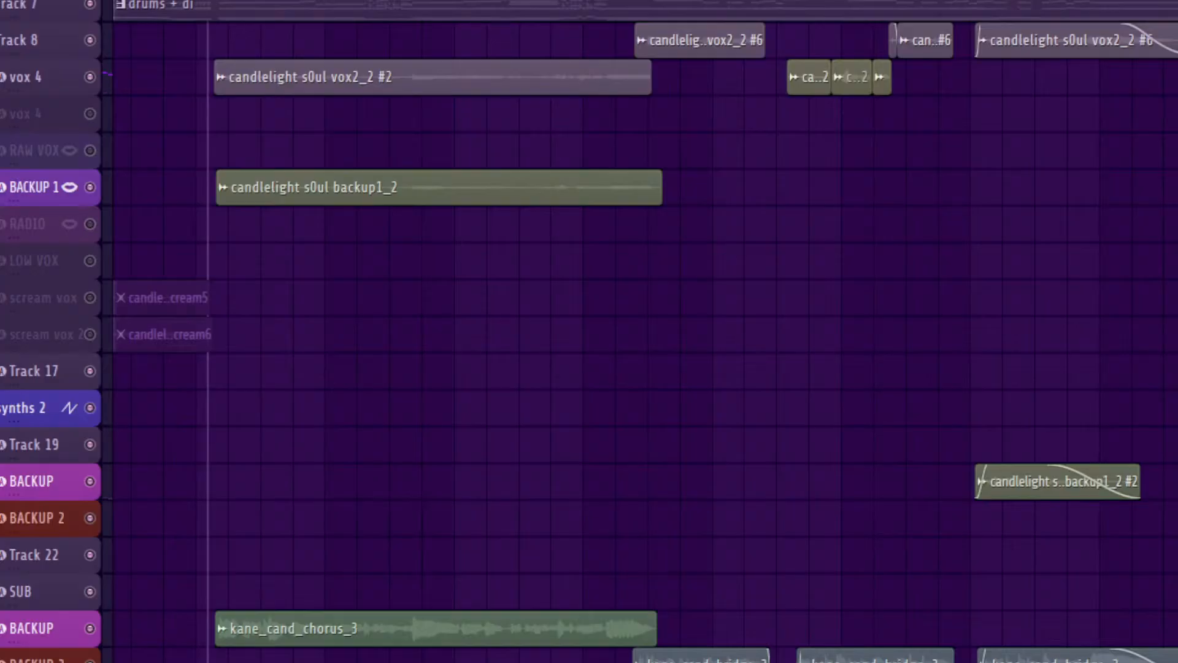
left_click(90, 629)
left_click(90, 662)
left_click(90, 592)
left_click(89, 556)
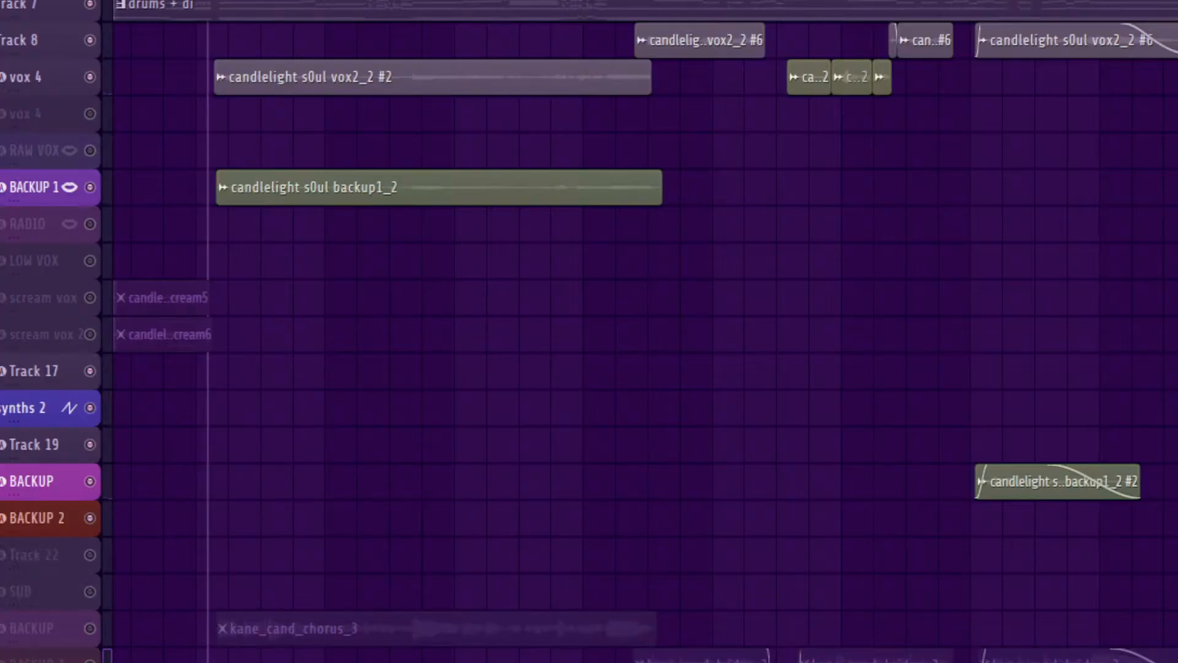
left_click(89, 519)
left_click(89, 481)
left_click(90, 445)
left_click(90, 371)
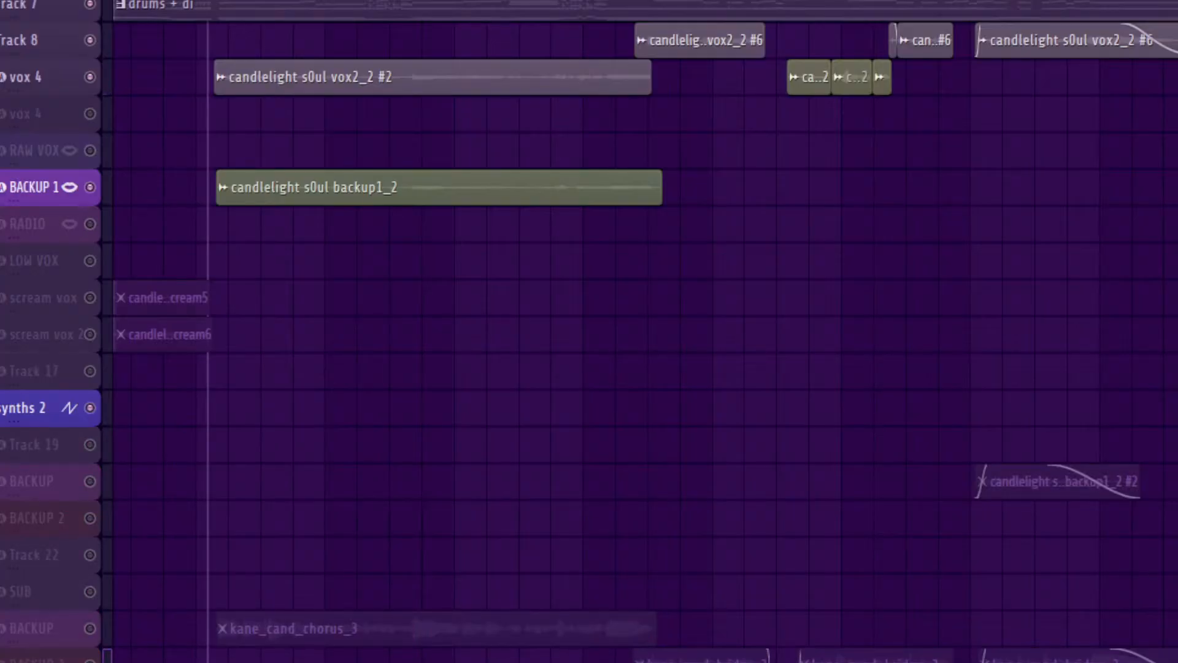
left_click(89, 187)
left_click(89, 76)
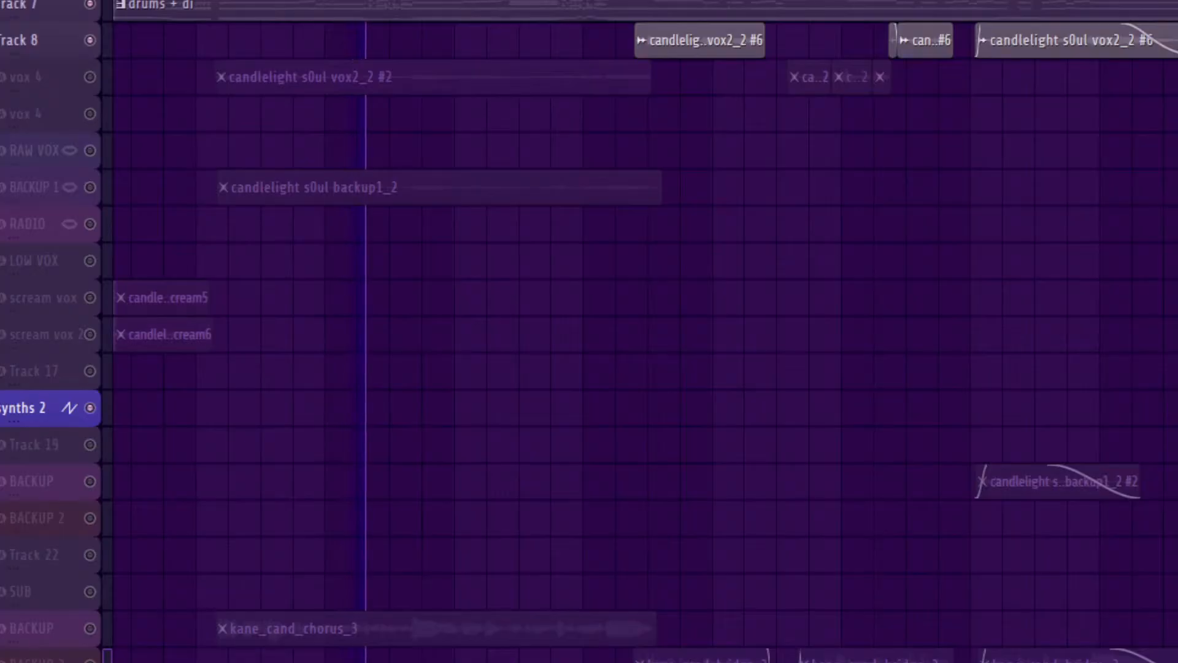
Step: Check the playing channels in the channel rack and mute Track 8 with the candlelight s0ul vox2_2 #6 clips
key("F6")
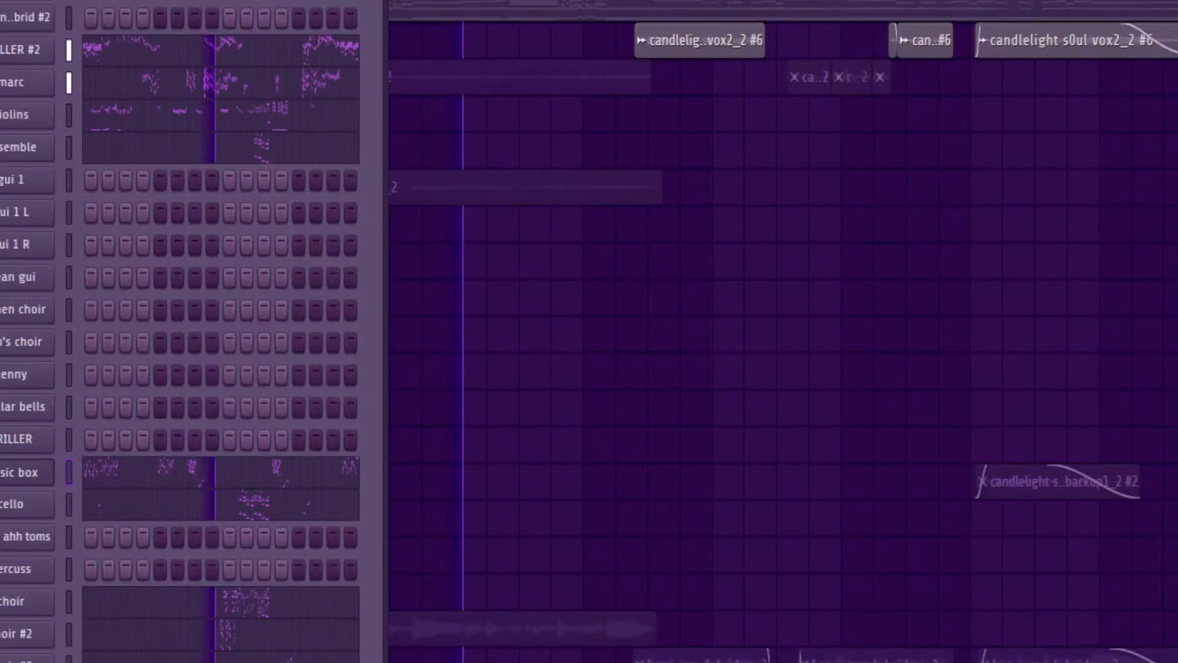
key("F6")
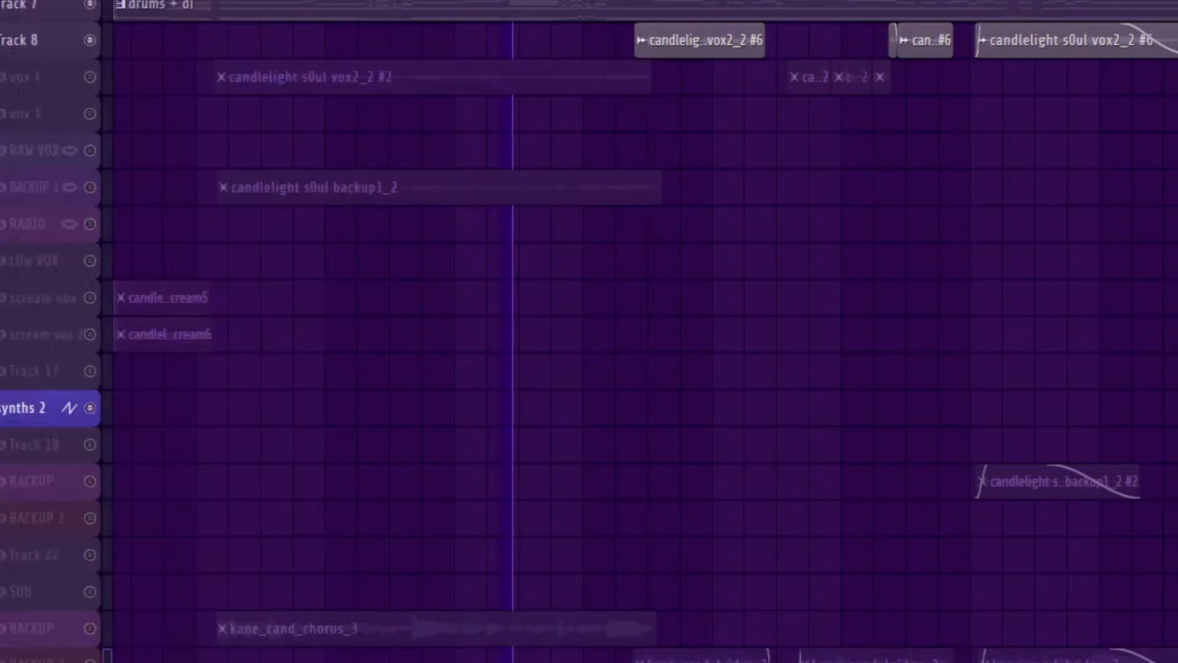
left_click(90, 41)
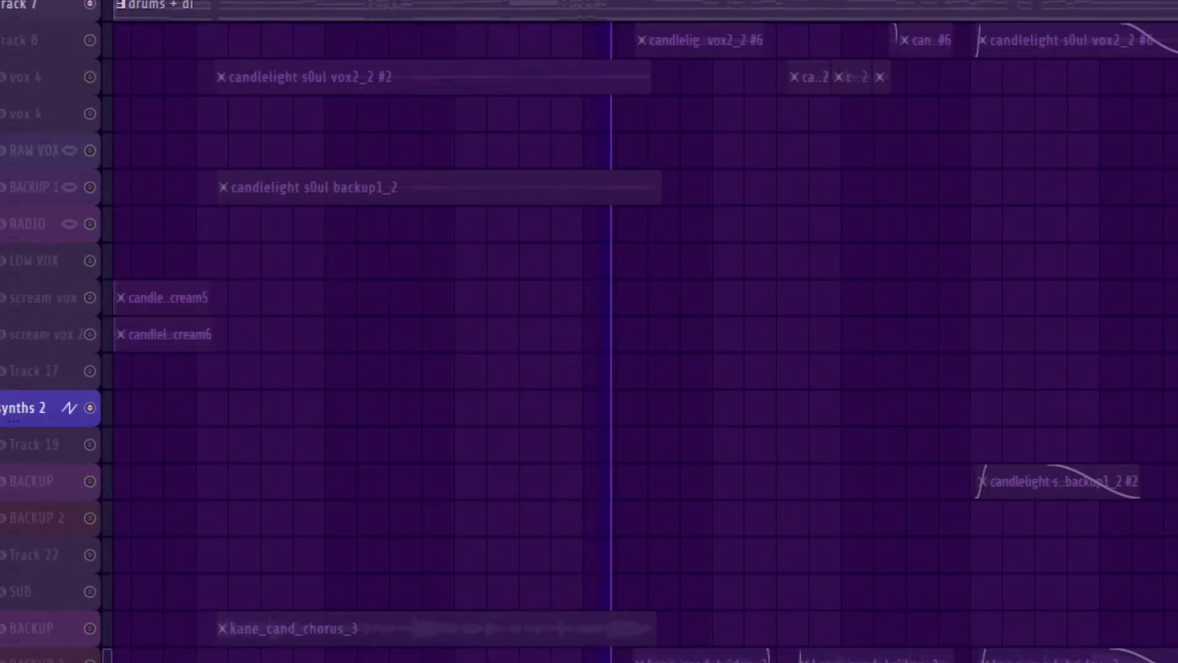
Step: Follow the chorus and bridge with vocals muted, check the active orchestral channels in the channel rack, and stop playback
scroll(645, 331, "left", 1)
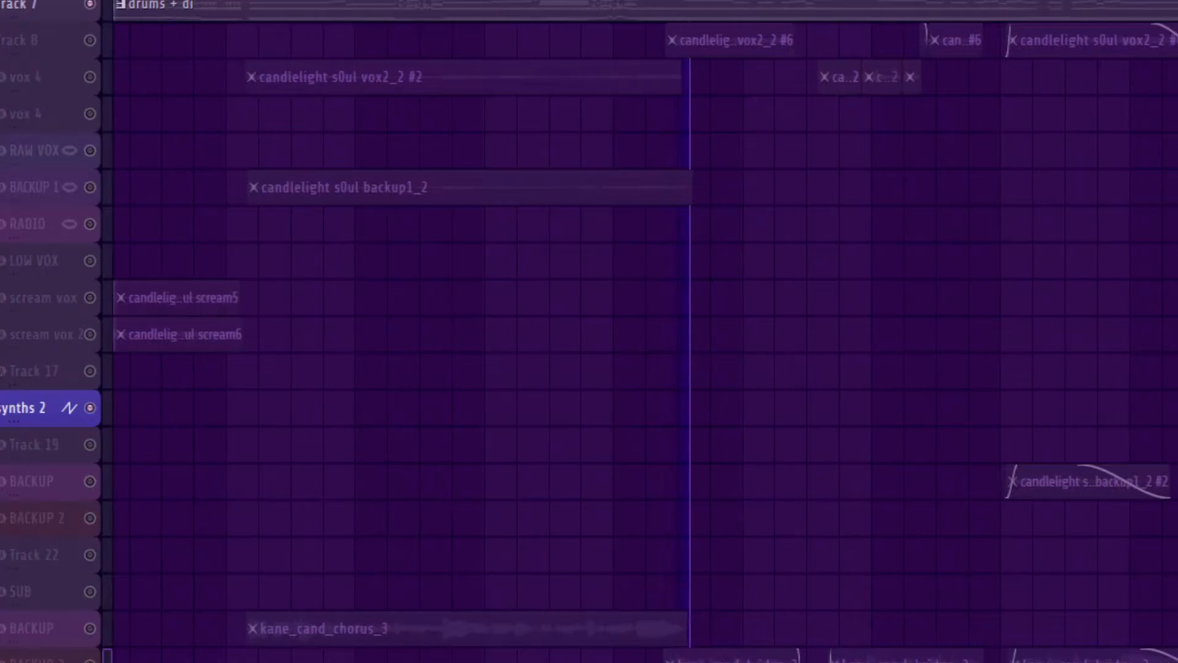
right_click(854, 332, "ctrl")
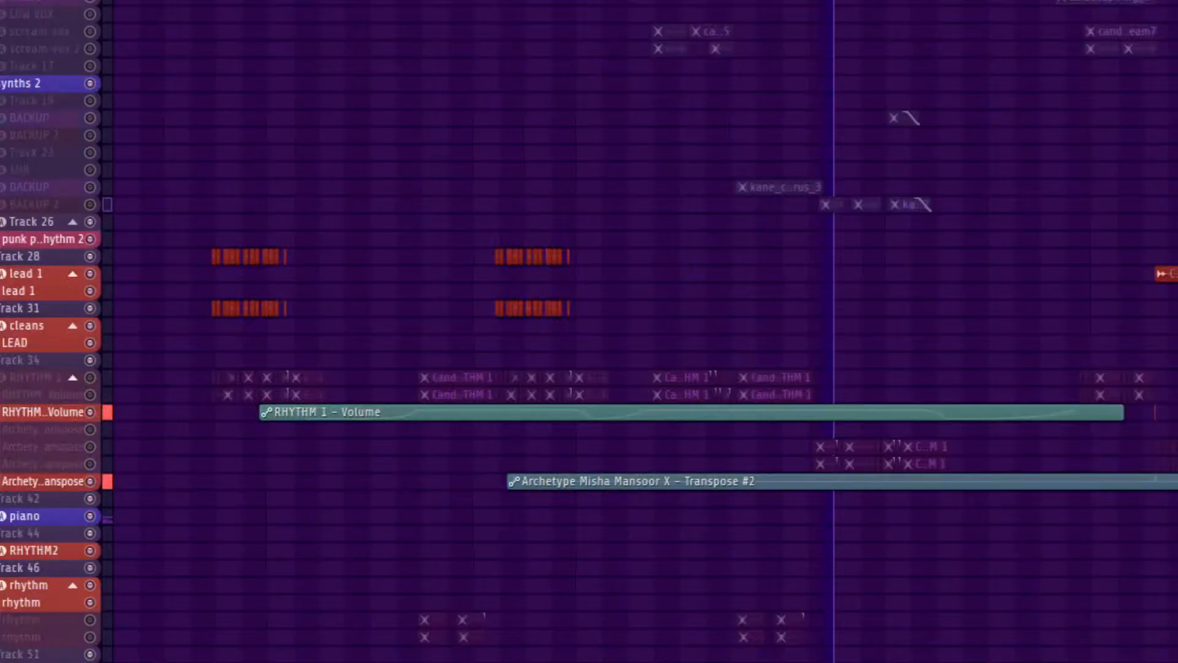
scroll(715, 184, "up", 1)
left_click_drag(715, 1, 1006, 142)
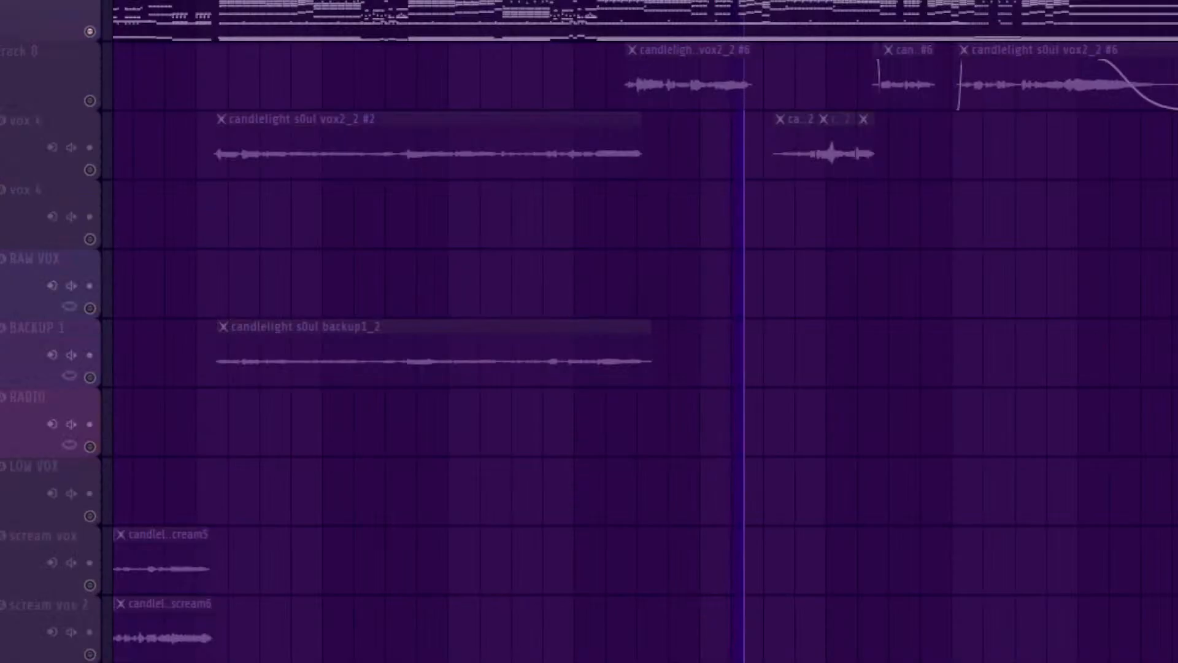
key("F6")
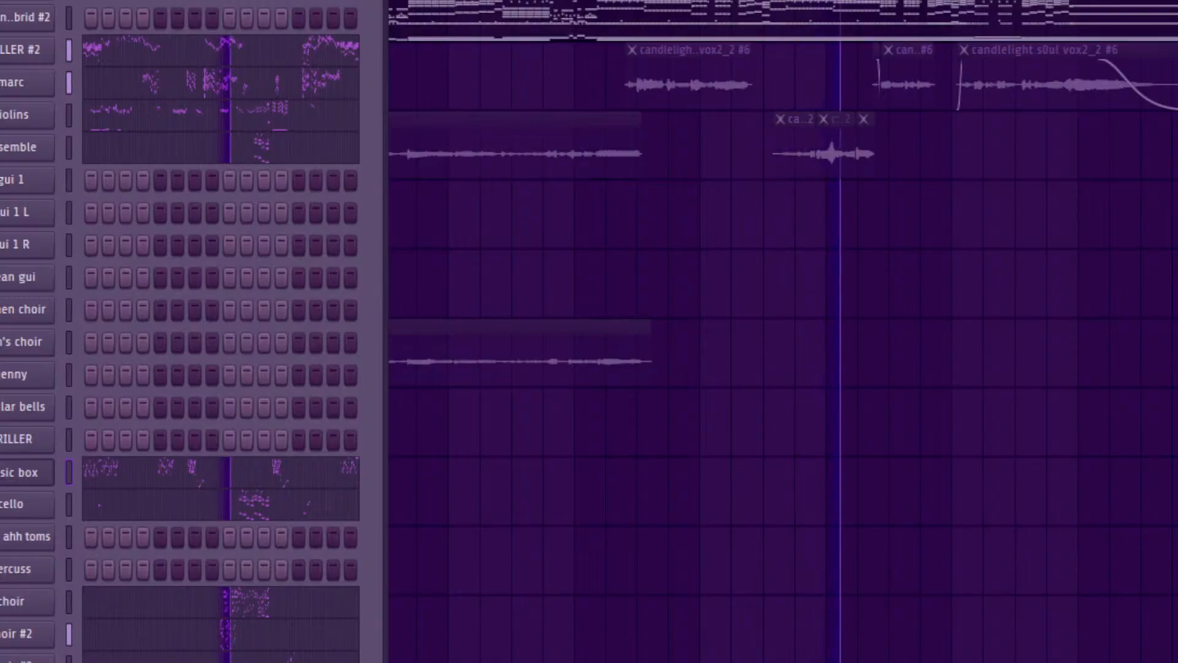
key("F6")
key("space")
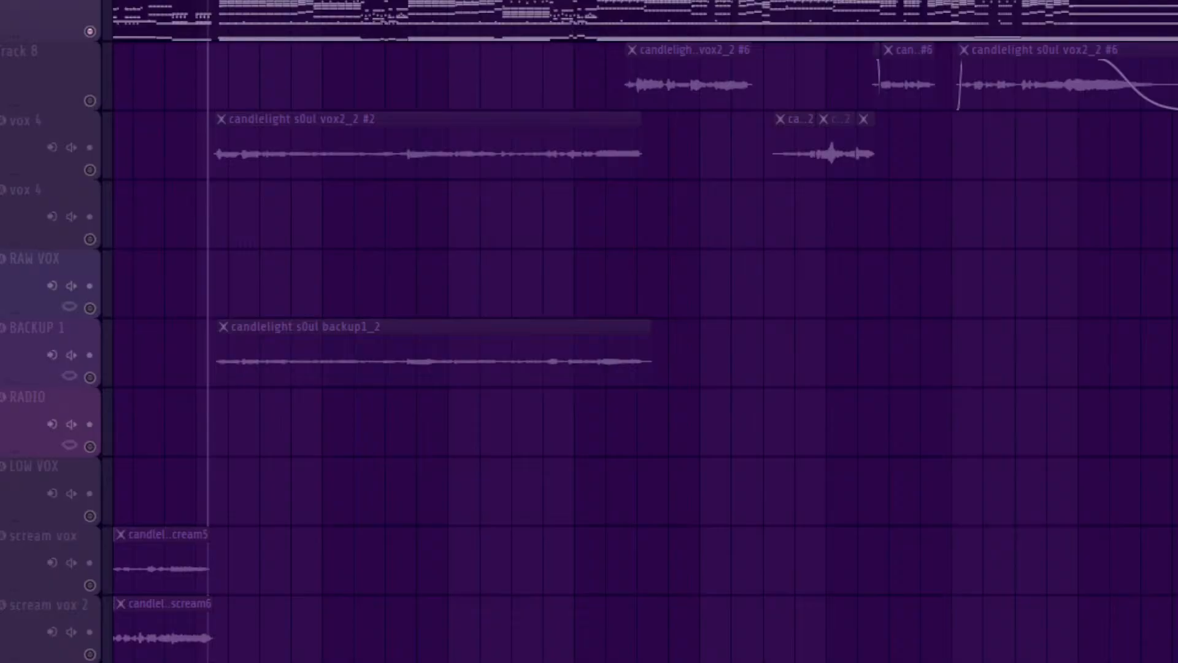
Step: Inspect the drums + di pattern's notes up close where the kane_cand_chorus_3 section begins
left_click_drag(176, 2, 632, 245)
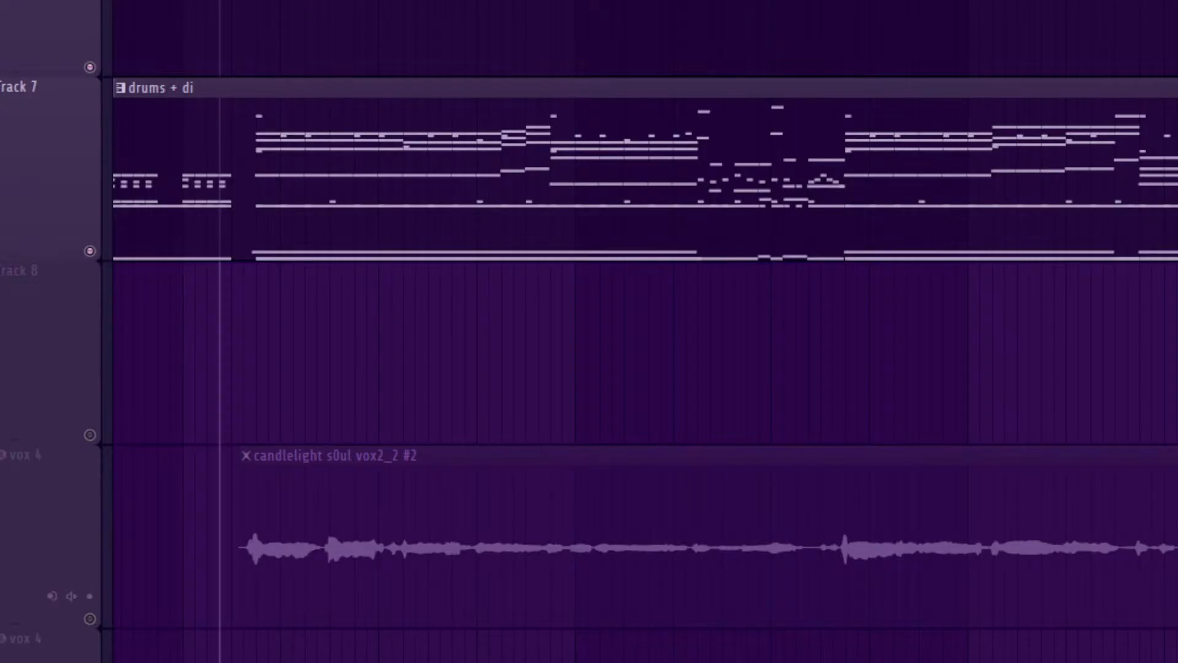
scroll(644, 354, "down", 4)
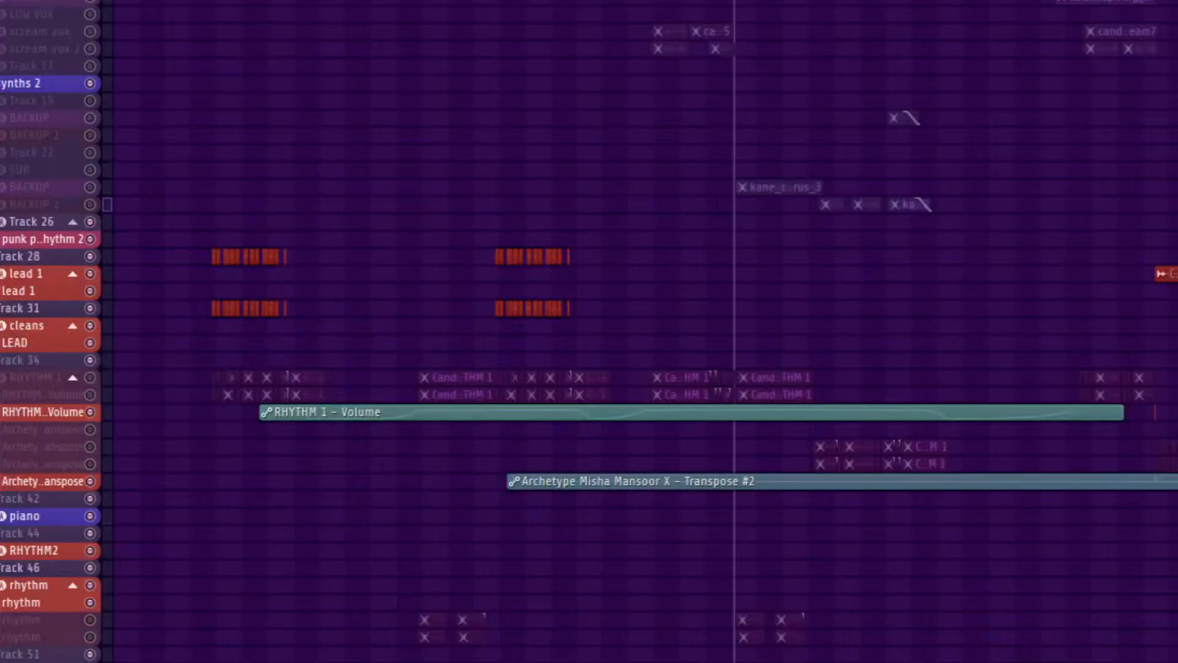
scroll(644, 353, "up", 2)
scroll(644, 332, "up", 2)
Step: Compare the earlier chorus, the voice and RAW VOX clips, and the scream5 section leading into the next chorus
left_click_drag(882, 141, 402, 1)
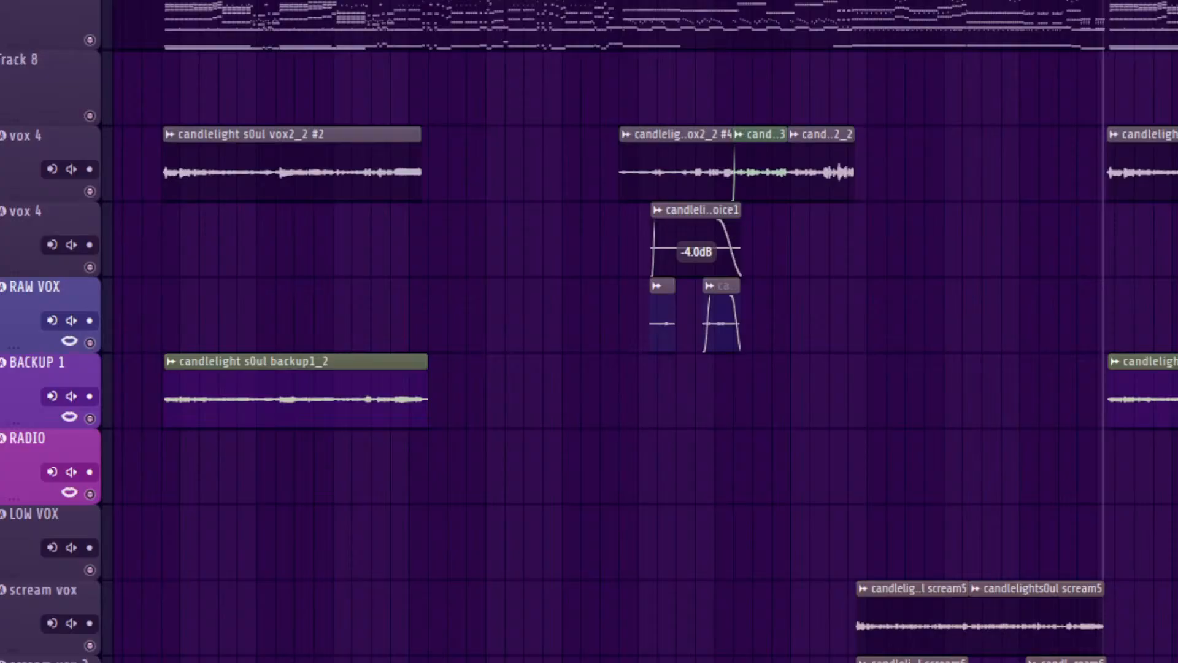
scroll(650, 332, "left", 1)
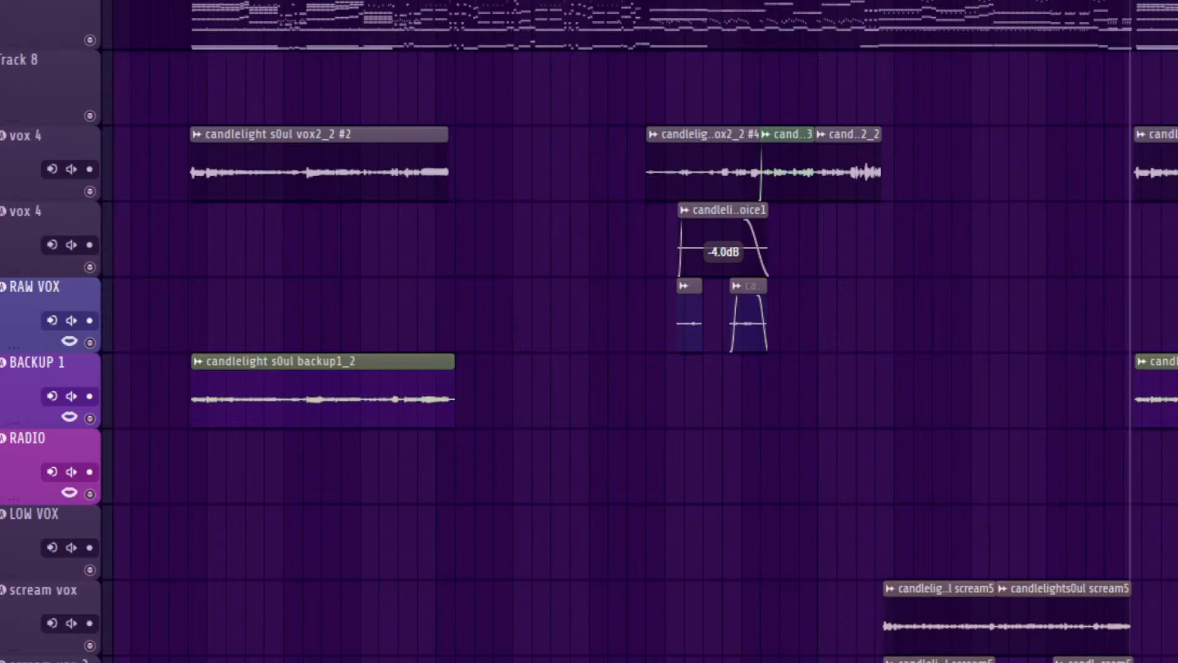
scroll(639, 331, "right", 1)
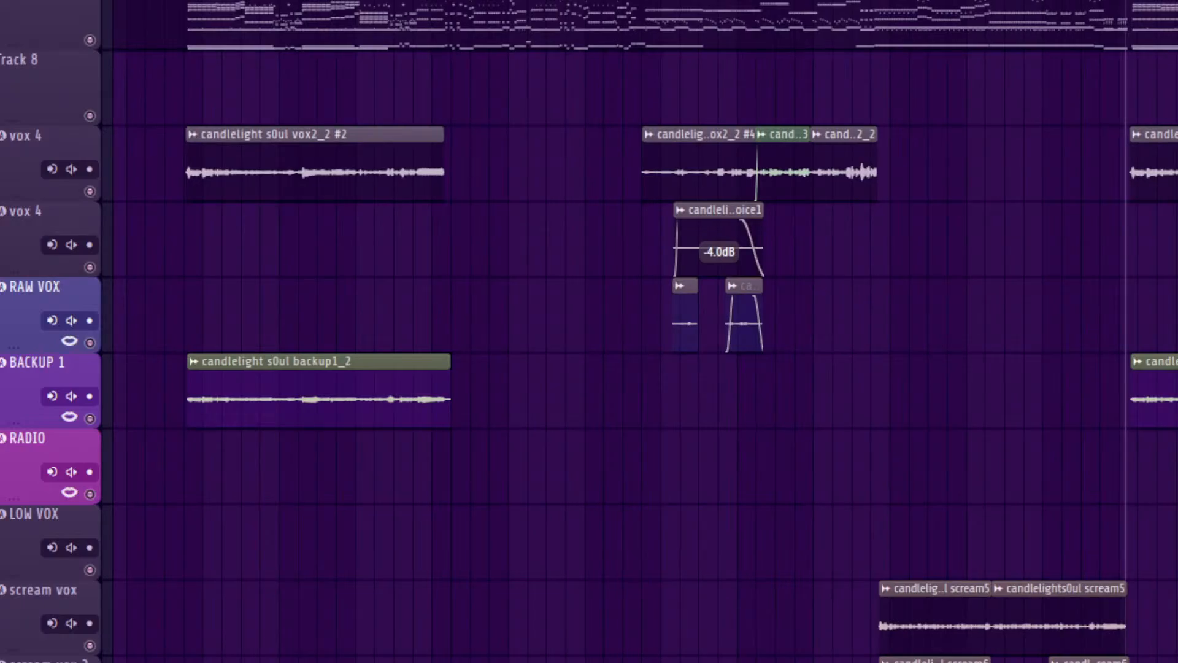
scroll(659, 331, "right", 2)
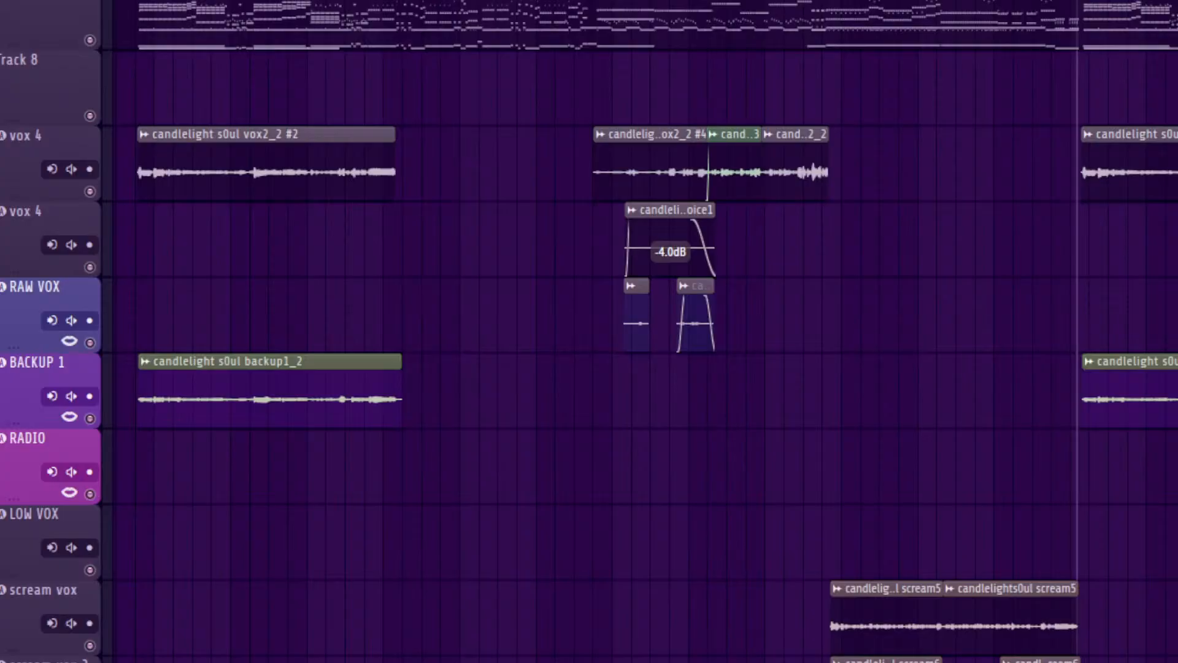
scroll(644, 332, "left", 1)
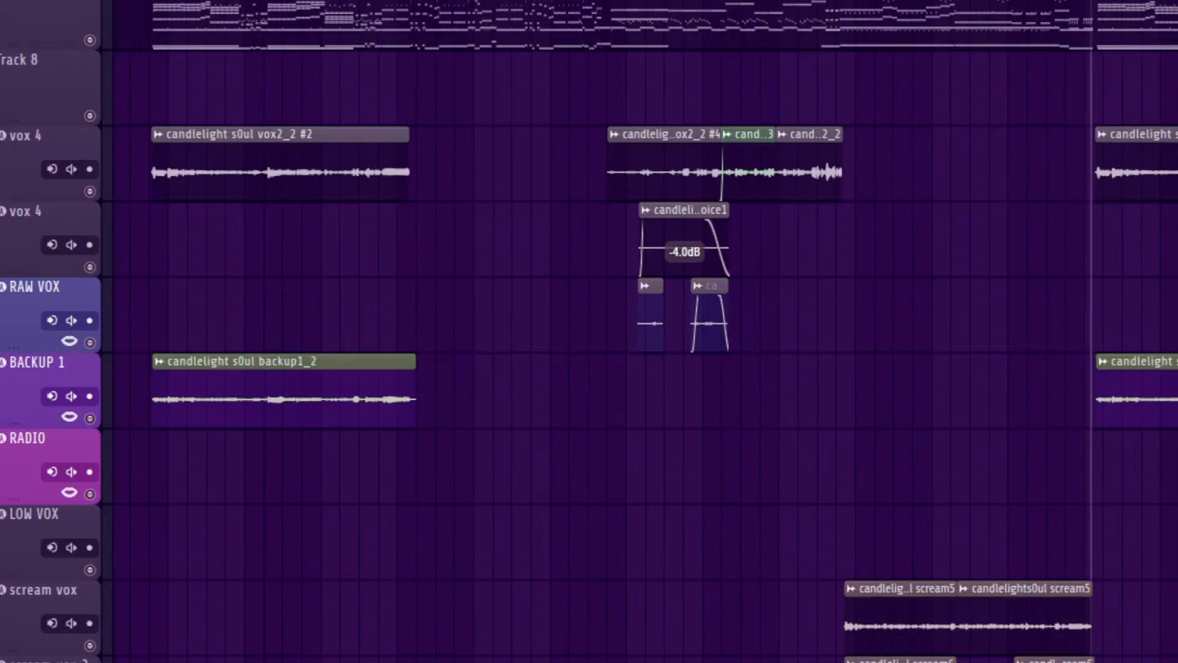
scroll(645, 331, "down", 1)
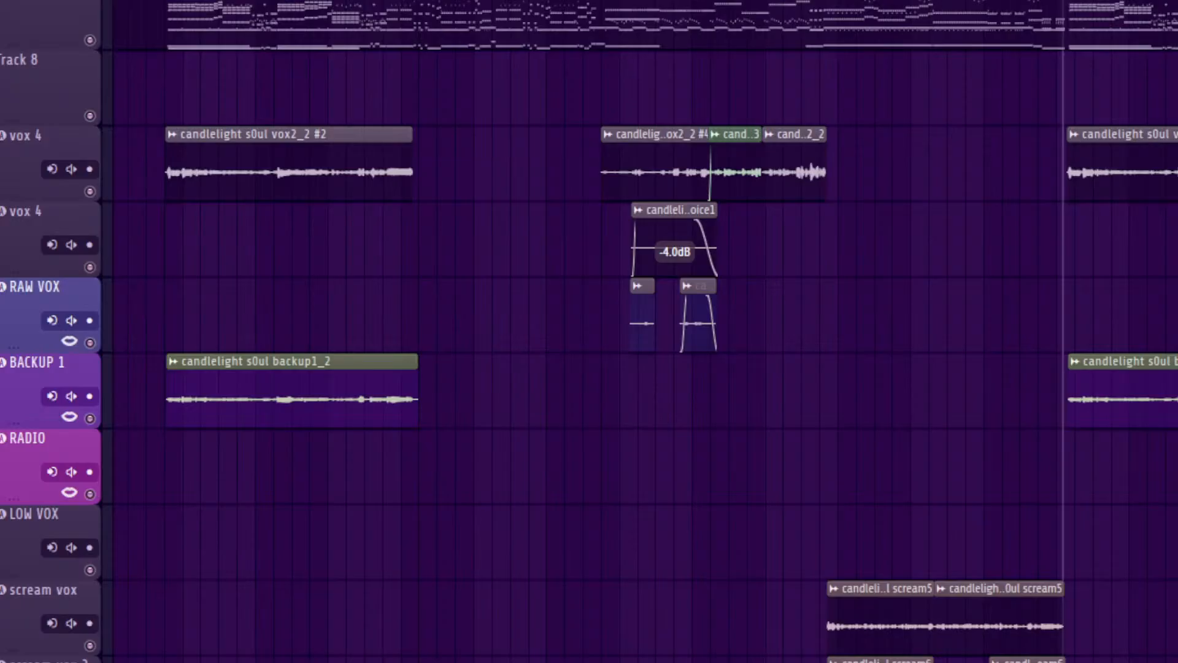
scroll(645, 332, "down", 1)
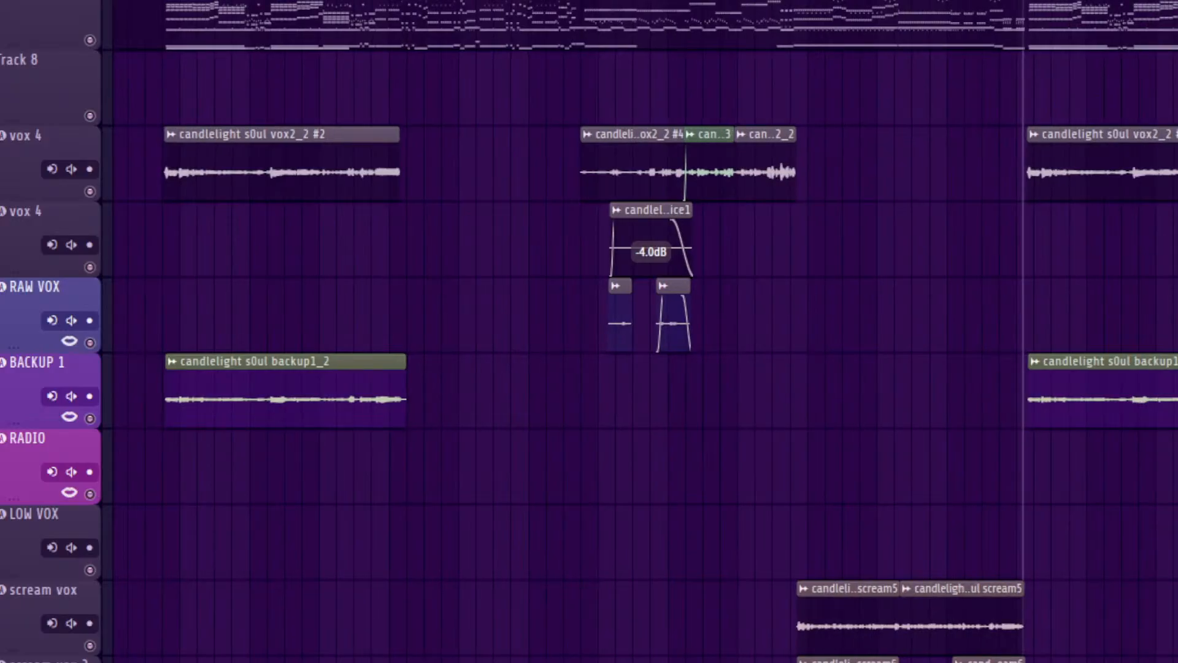
scroll(644, 331, "down", 1)
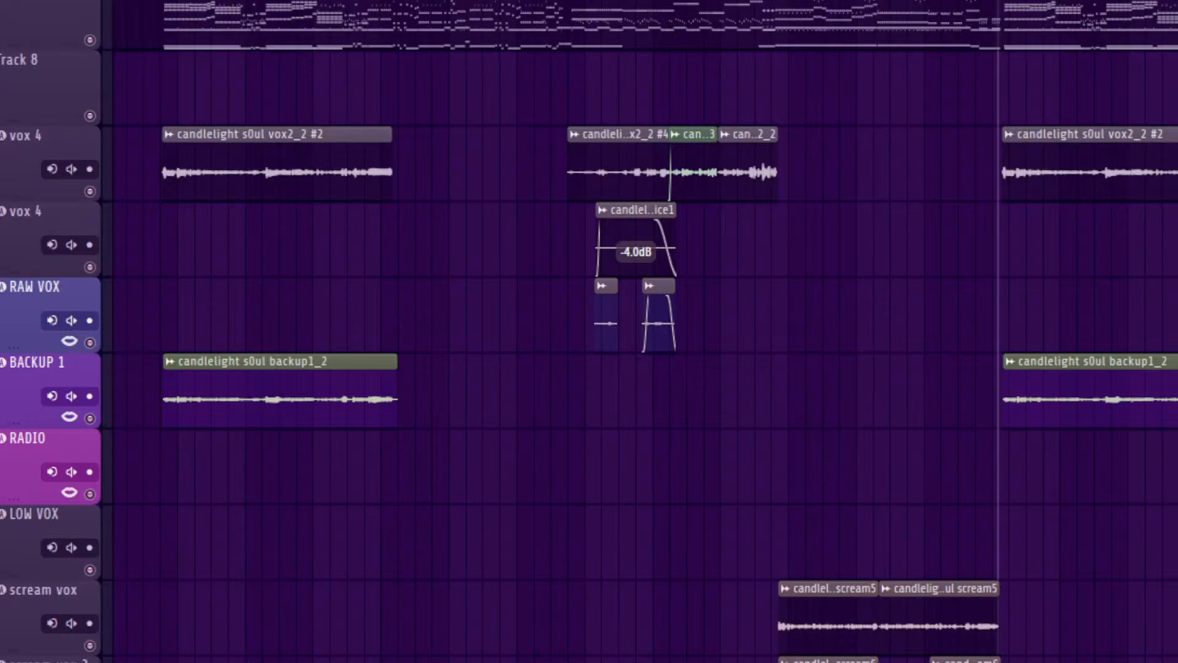
scroll(644, 331, "left", 2)
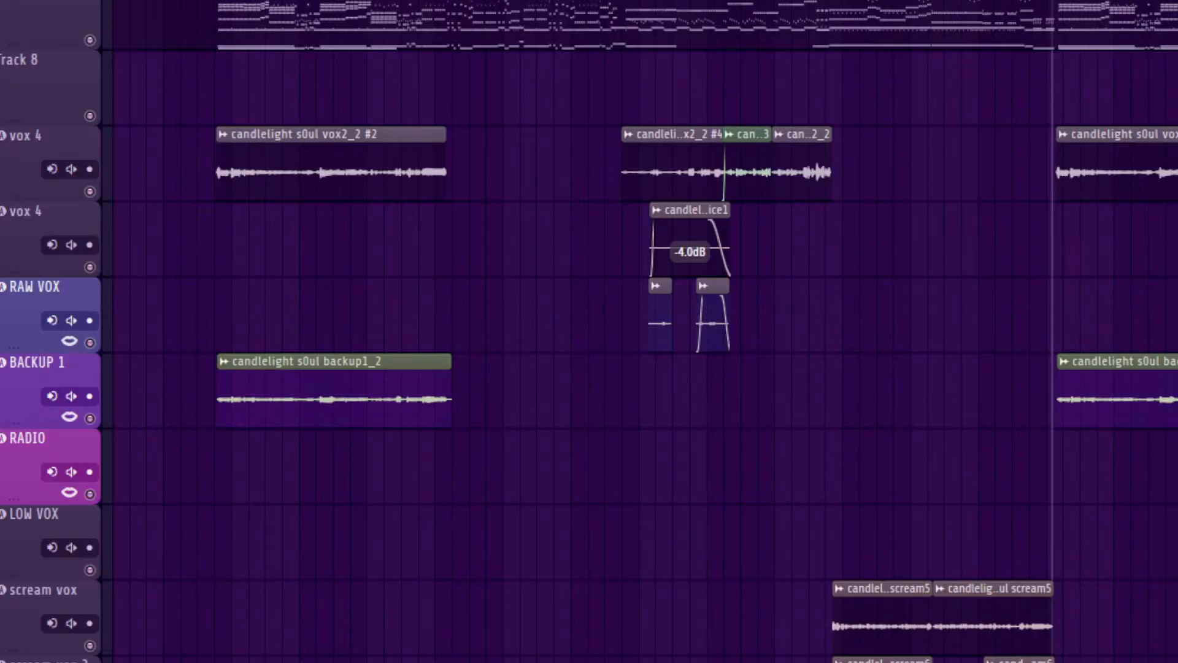
scroll(645, 332, "left", 1)
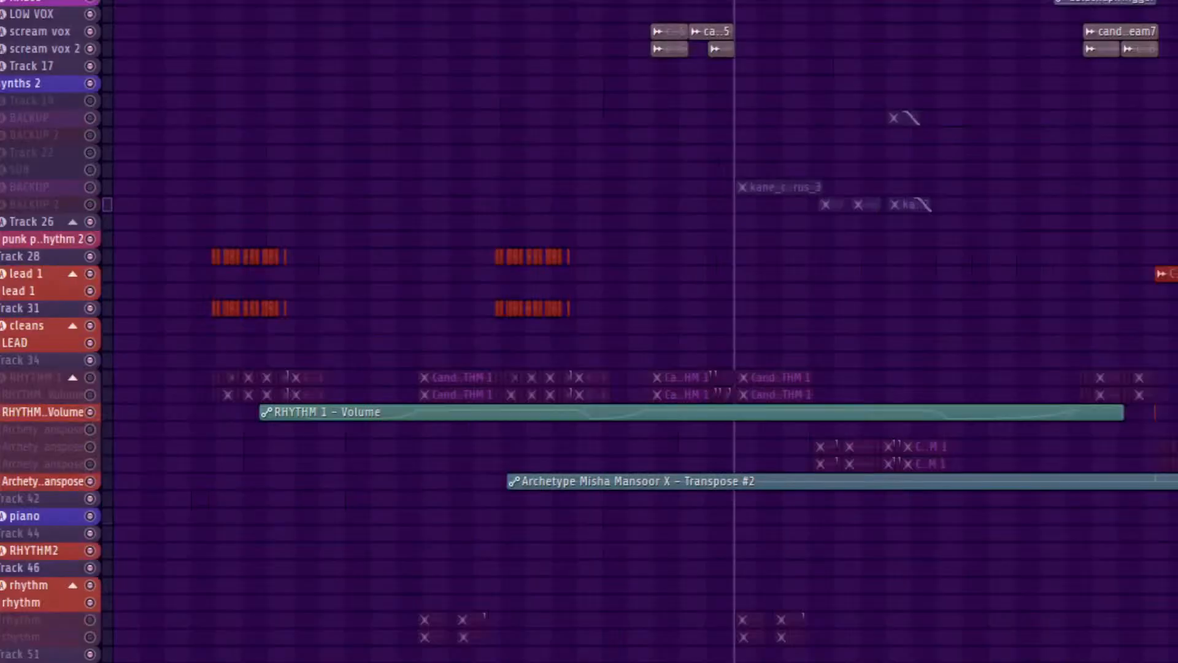
Step: Unmute the RHYTHM 1 guitar tracks, the three muted Archetype tracks and the upper muted rhythm track
scroll(645, 331, "up", 2)
left_click(90, 412)
left_click(90, 429)
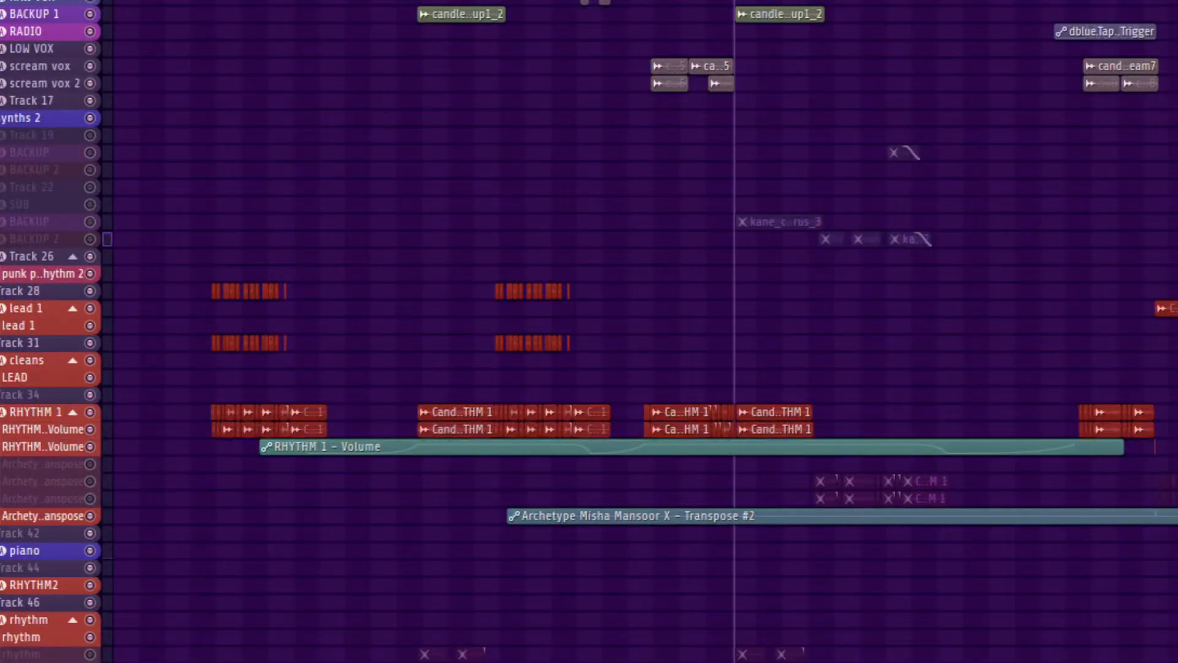
left_click(91, 463)
left_click(90, 482)
left_click(91, 498)
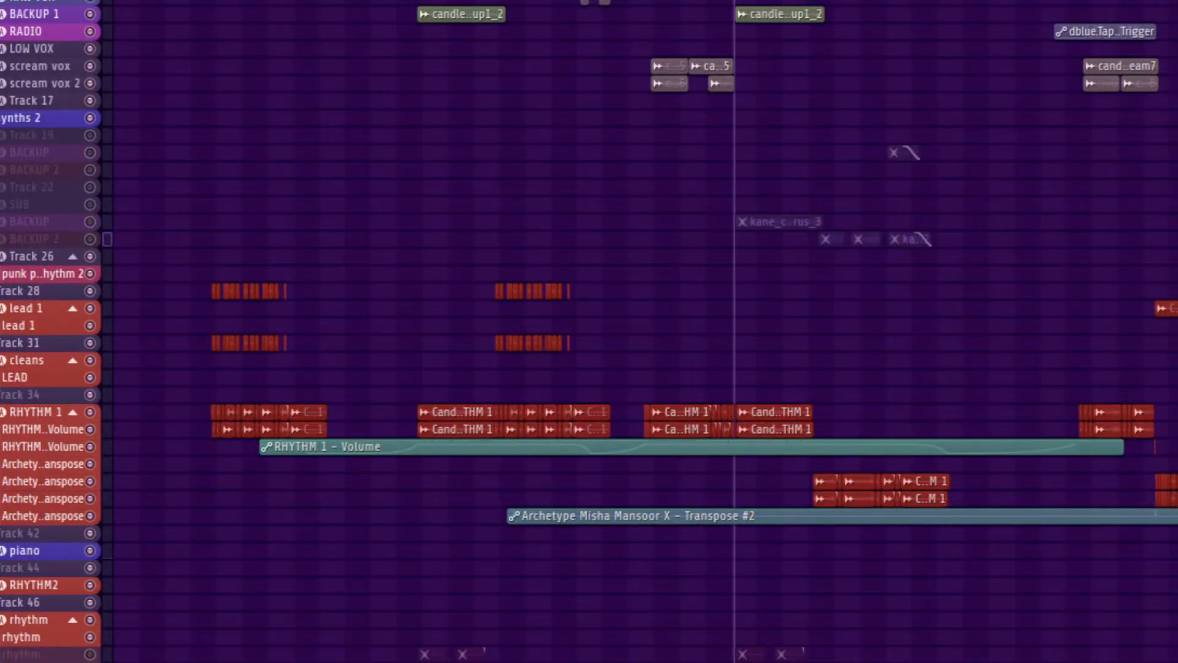
left_click(91, 654)
Step: Unmute all BACKUP and BACKUP 2 tracks between synths 2 and Track 26, along with Track 19, Track 22 and SUB
scroll(589, 331, "up", 3)
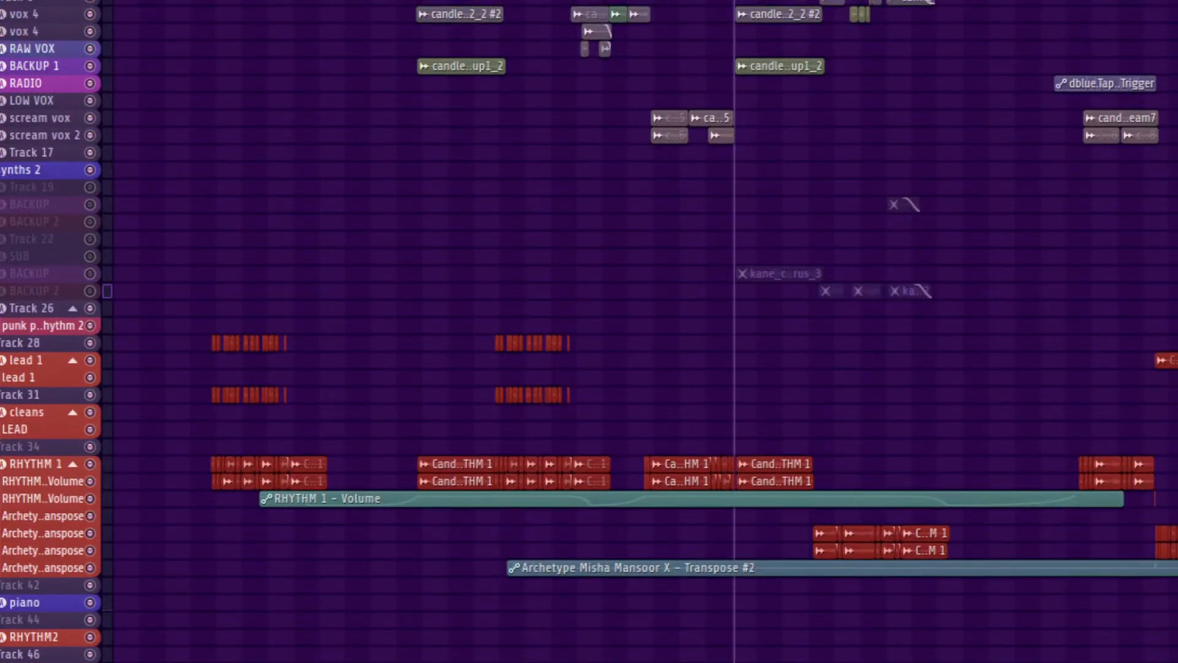
left_click(91, 273)
left_click(91, 291)
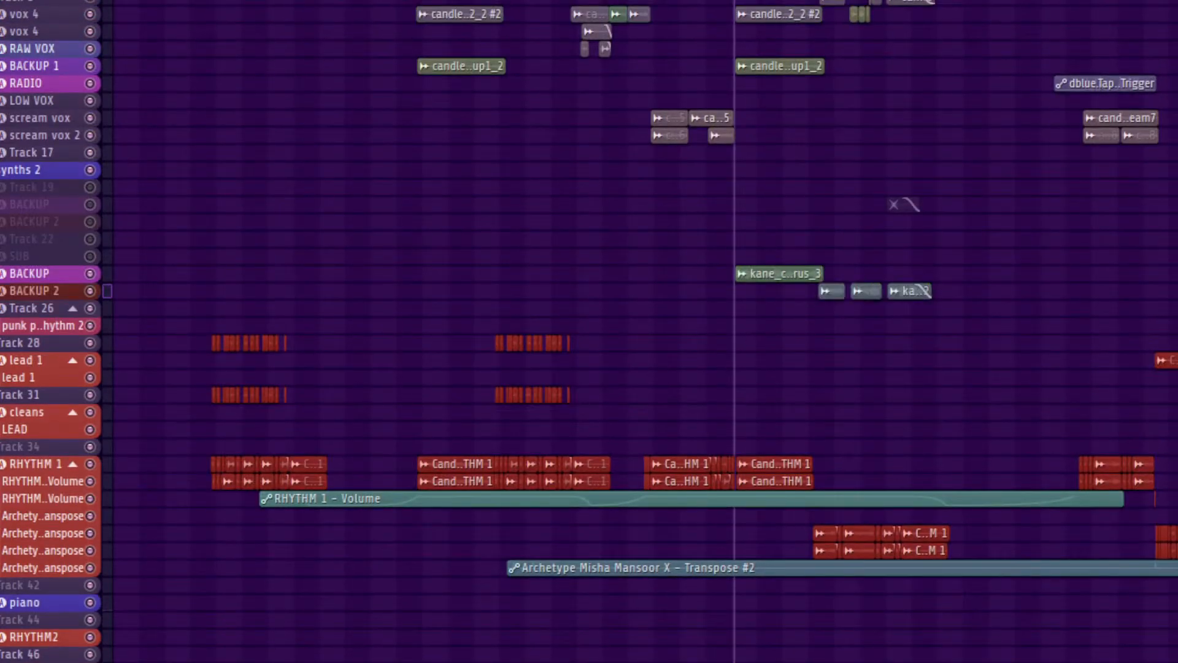
left_click(90, 187)
left_click(90, 203)
left_click(91, 222)
left_click(90, 238)
left_click(90, 256)
scroll(589, 332, "up", 1)
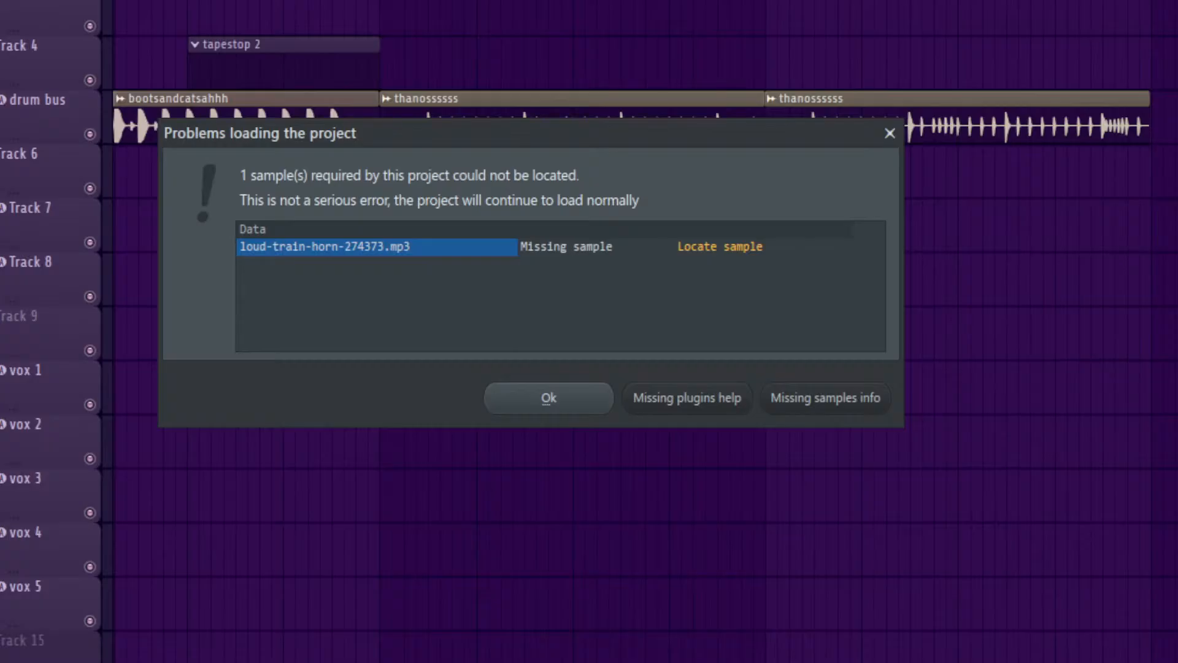
Step: Dismiss the missing-sample notice and look over the loaded project's arrangement, from the thanosssss drum loops back to the intro and main vocals
key("Return")
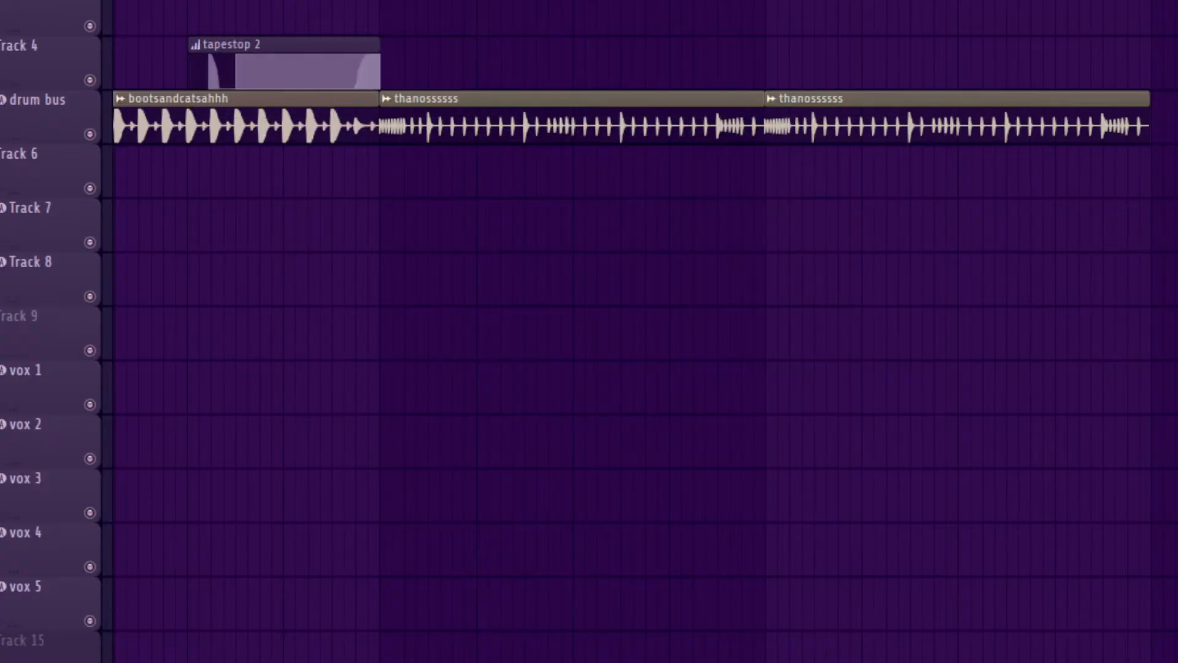
scroll(645, 332, "left", 5)
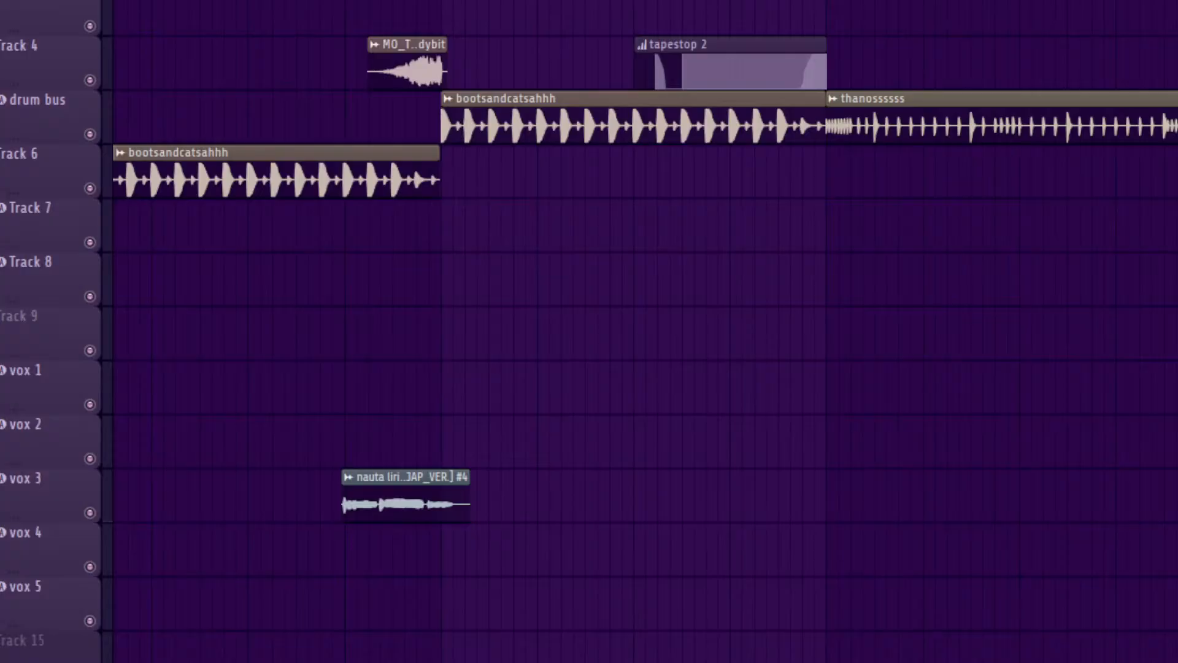
scroll(645, 331, "left", 12)
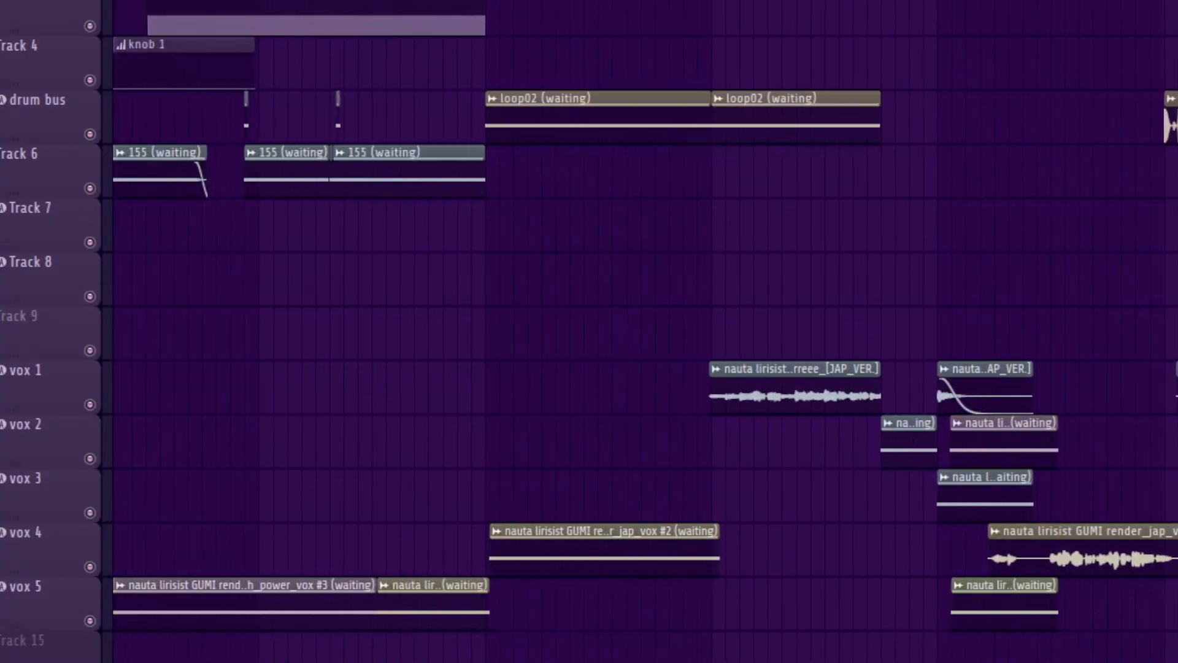
scroll(644, 332, "left", 6)
scroll(645, 331, "left", 11)
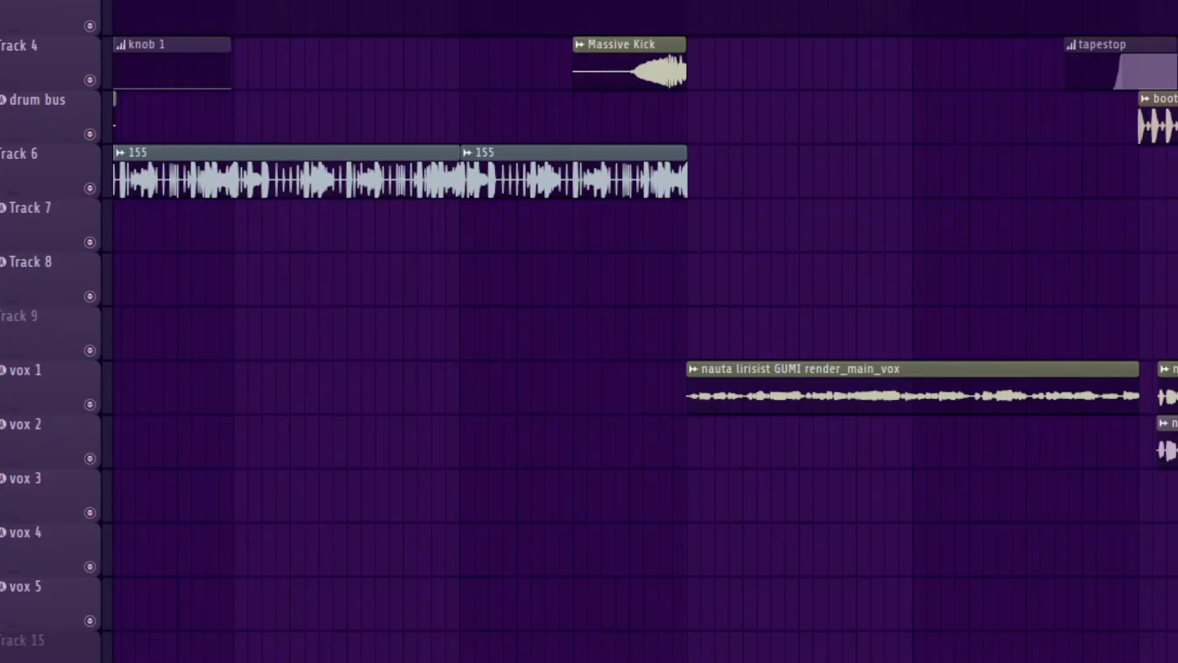
scroll(644, 332, "left", 9)
scroll(645, 332, "right", 9)
scroll(645, 332, "left", 9)
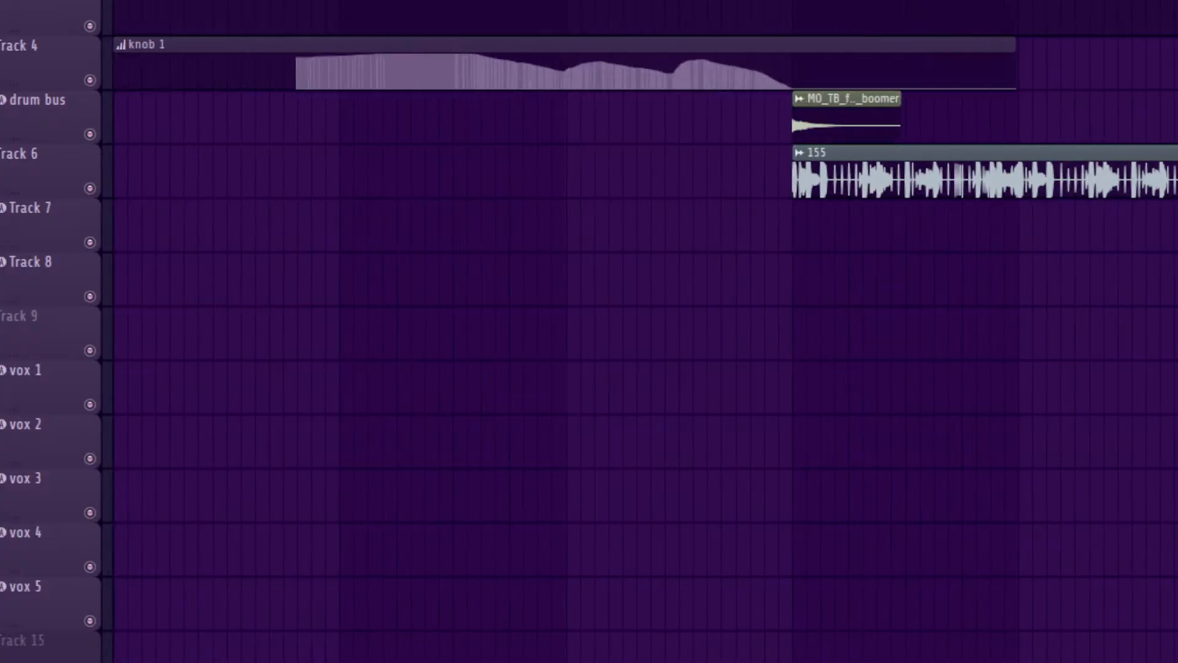
scroll(644, 331, "right", 17)
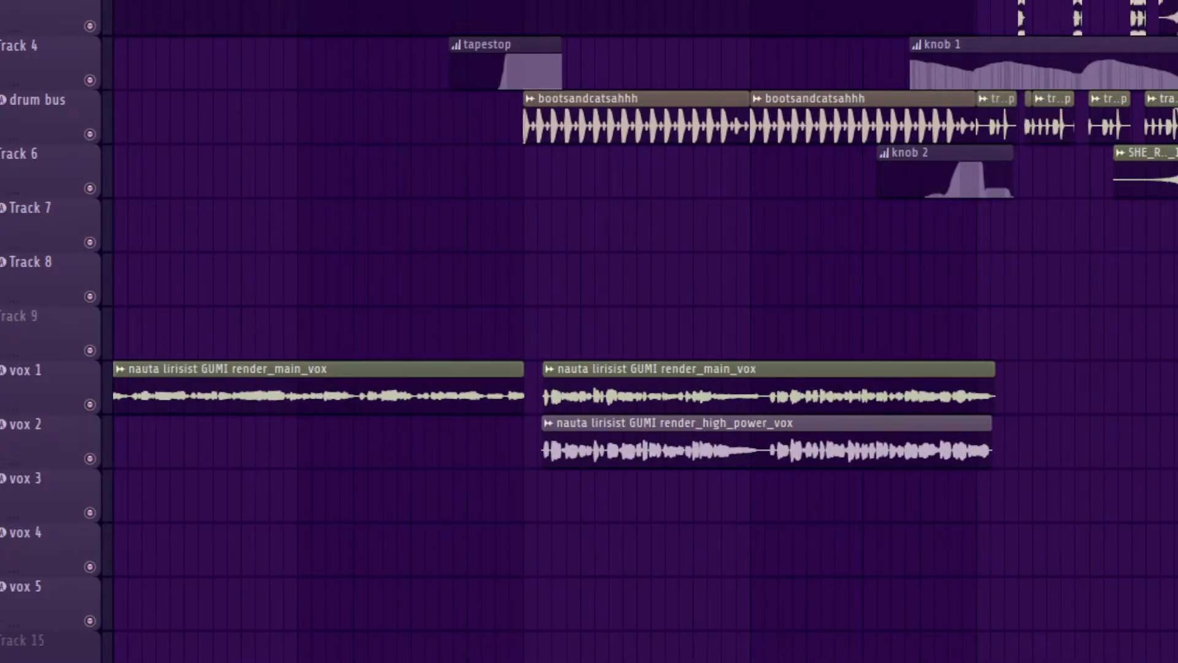
Step: Look over the song from the first bootsandcatsahhh loops through the 155 and loop02 sections to the JAP_VER vocal clips
scroll(645, 331, "right", 9)
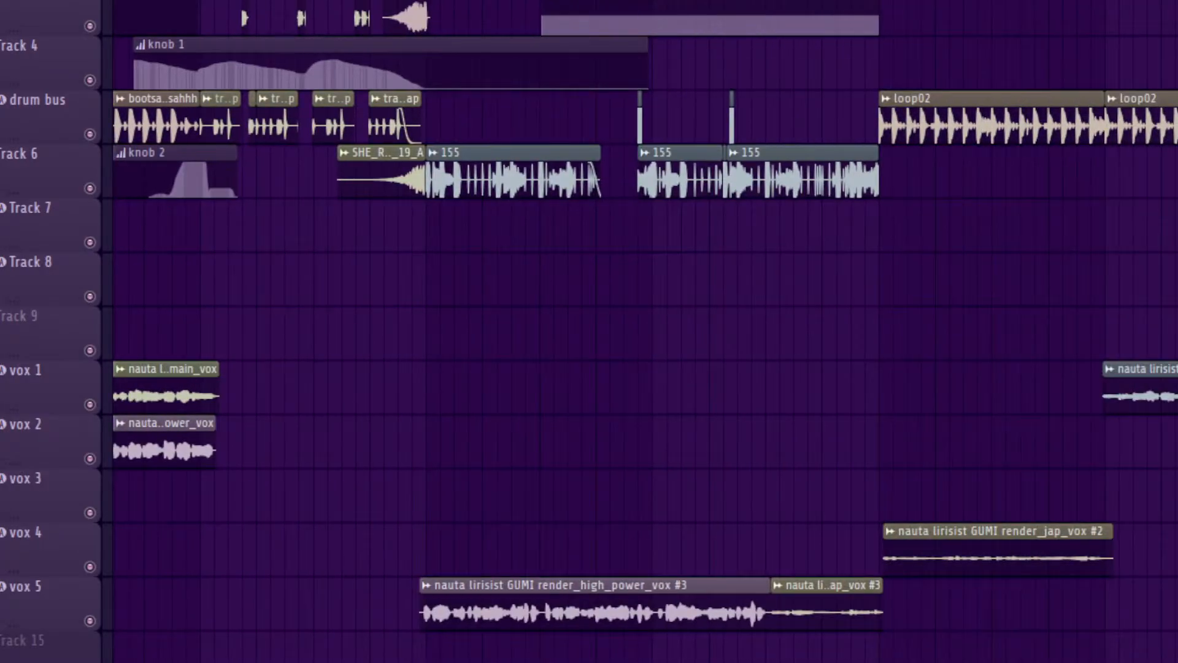
scroll(645, 331, "right", 8)
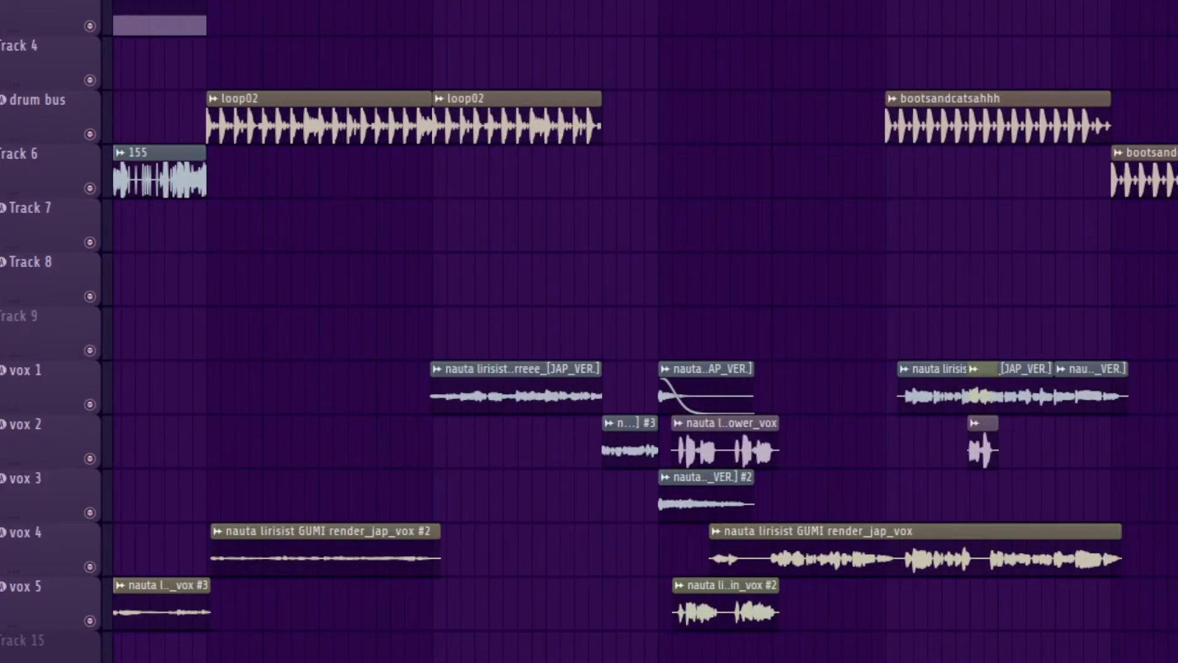
scroll(645, 331, "right", 3)
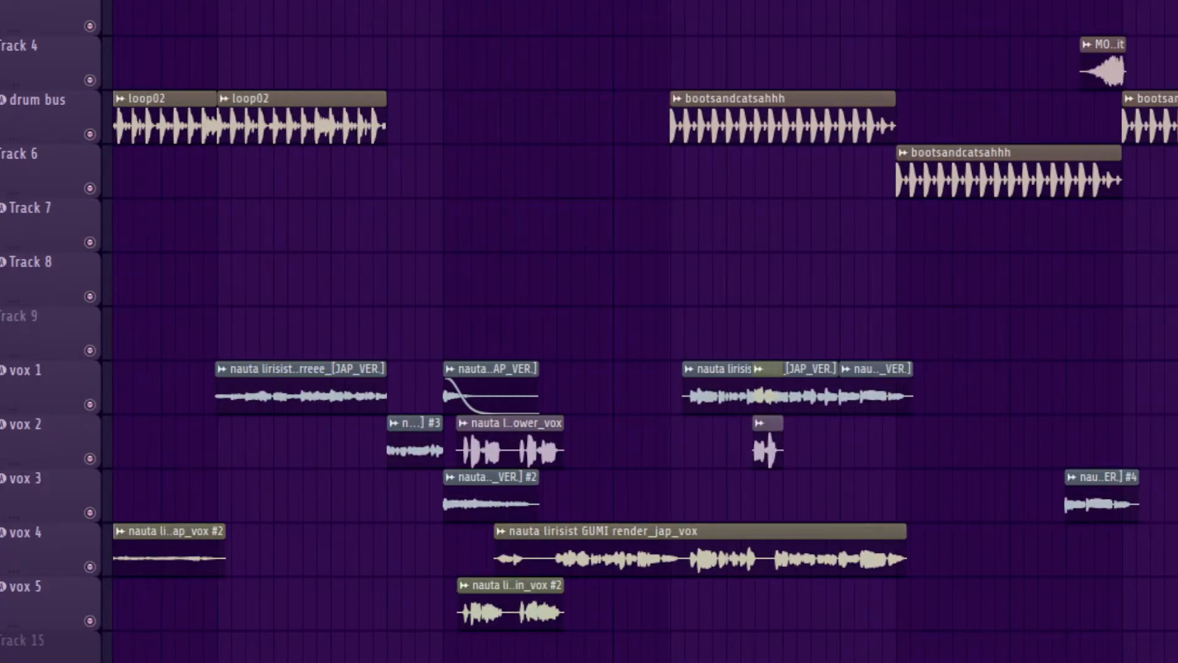
scroll(644, 331, "left", 7)
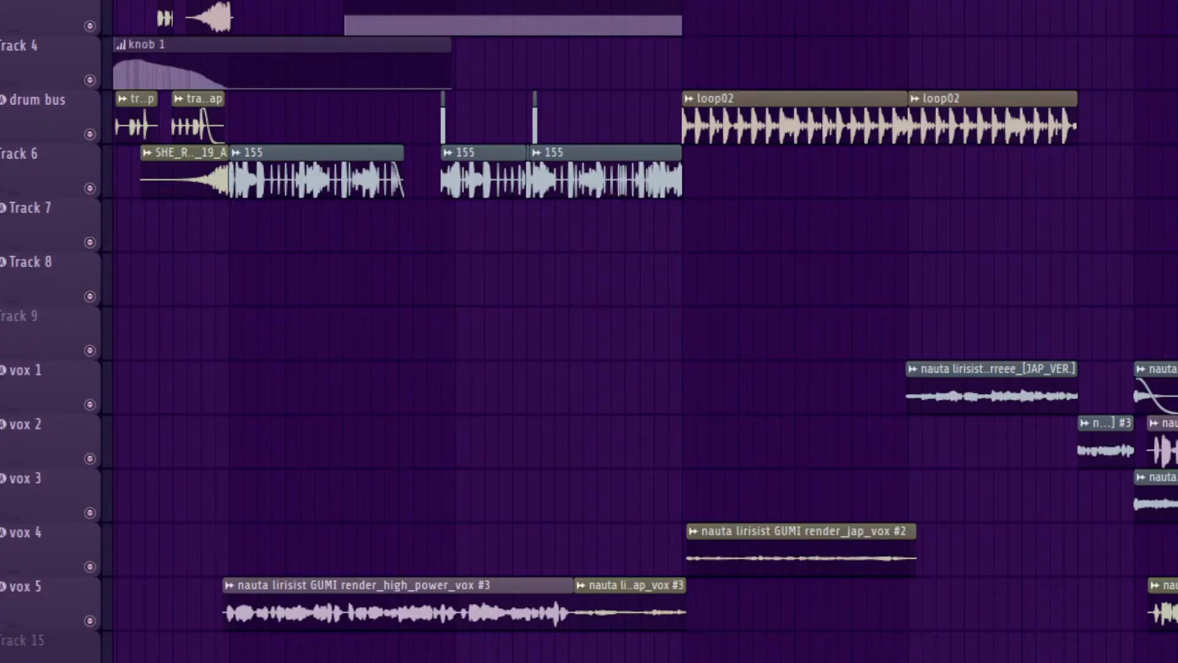
scroll(644, 331, "right", 3)
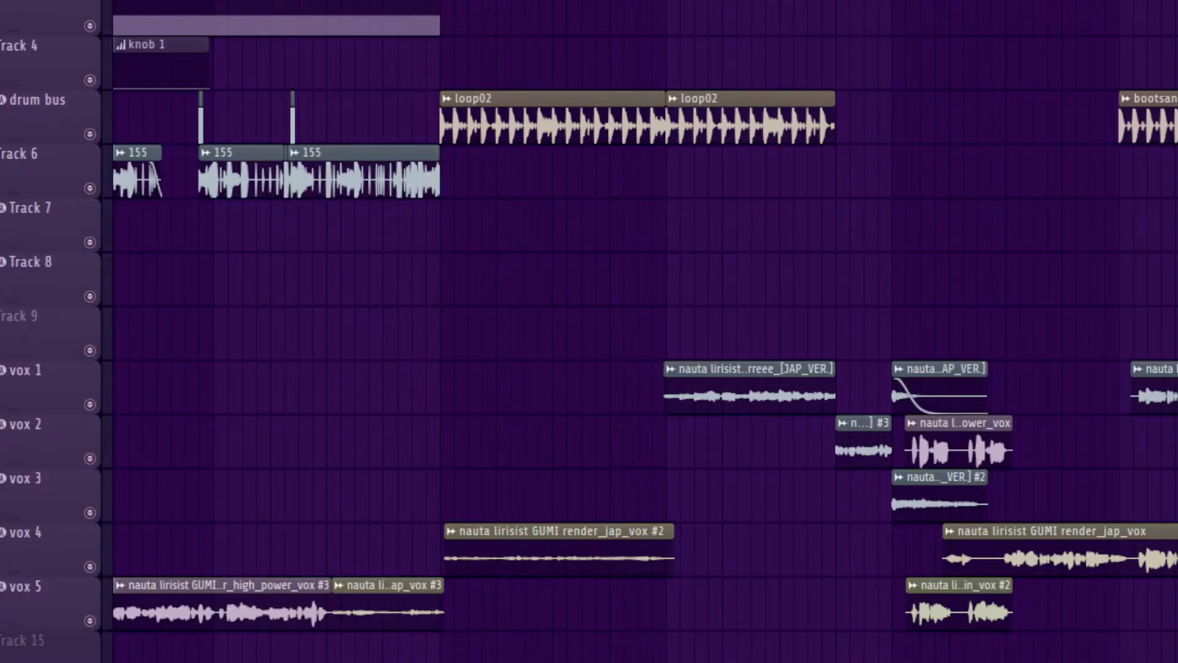
scroll(645, 331, "right", 4)
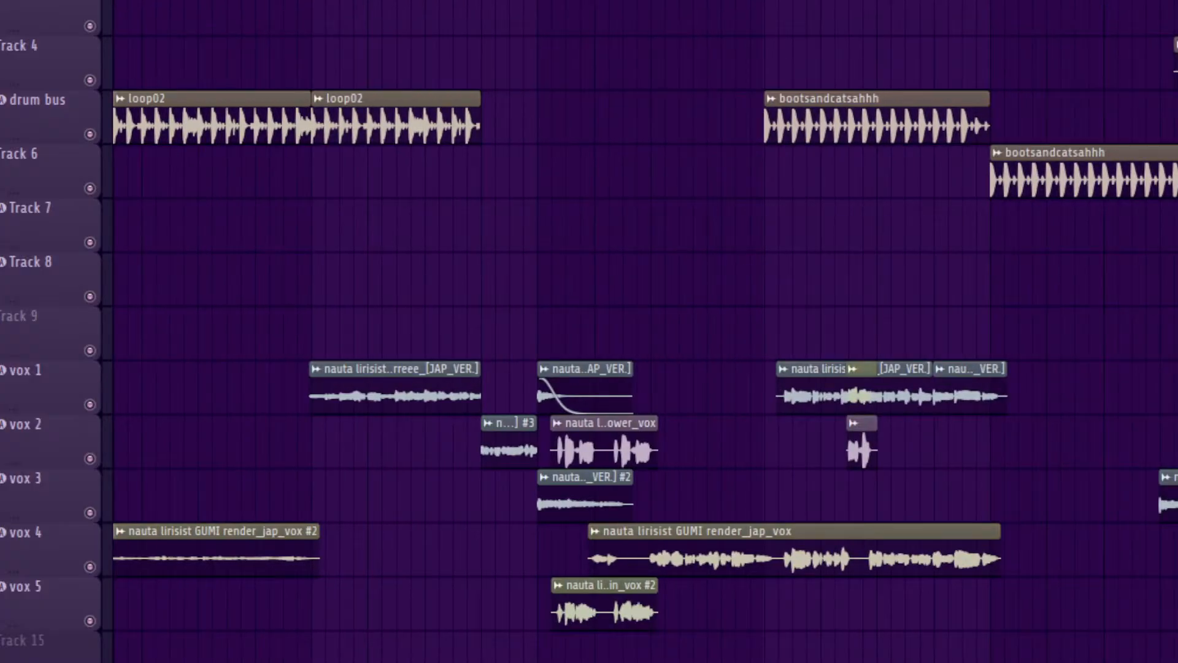
scroll(645, 332, "right", 3)
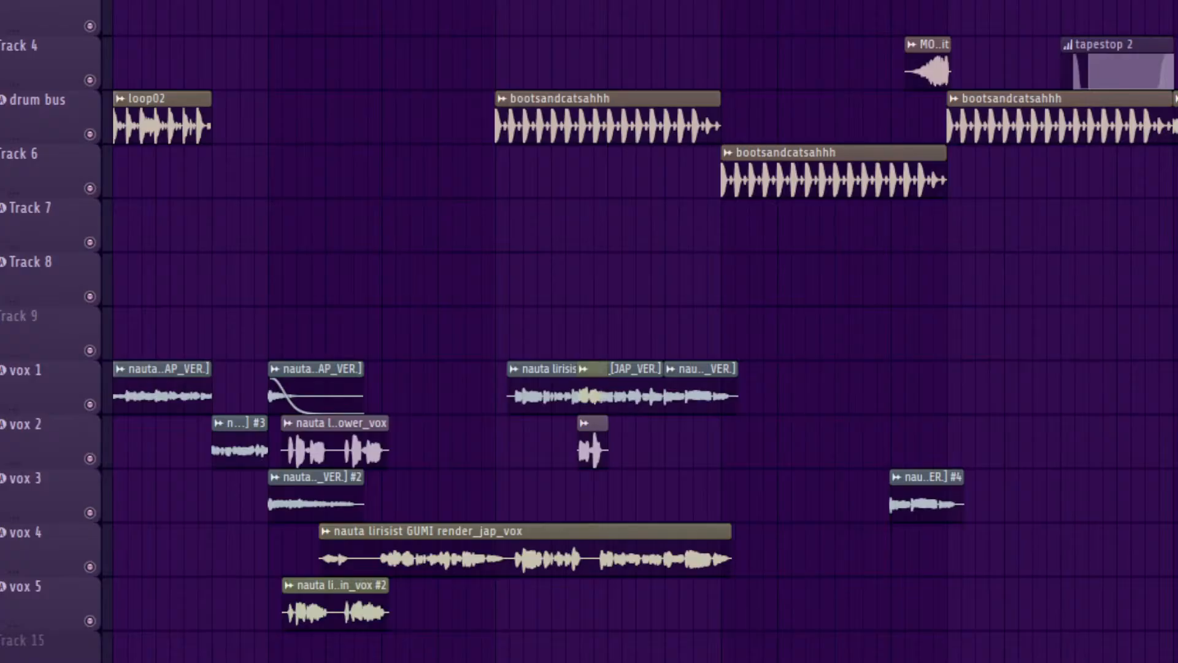
scroll(644, 331, "left", 1)
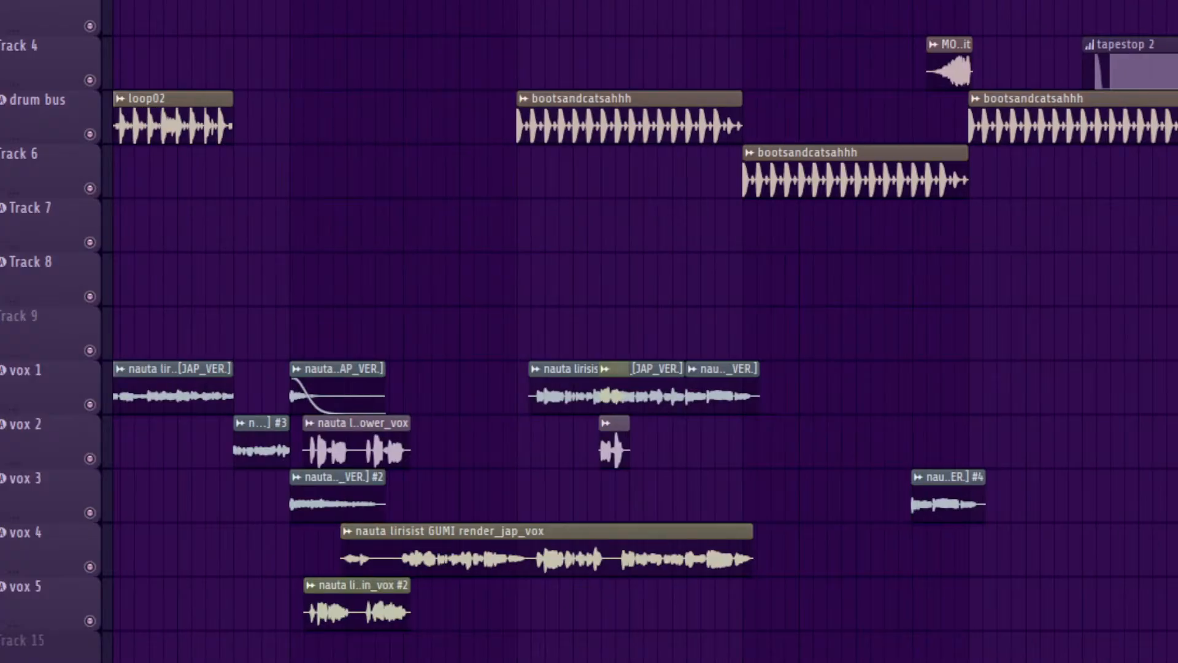
scroll(645, 332, "left", 3)
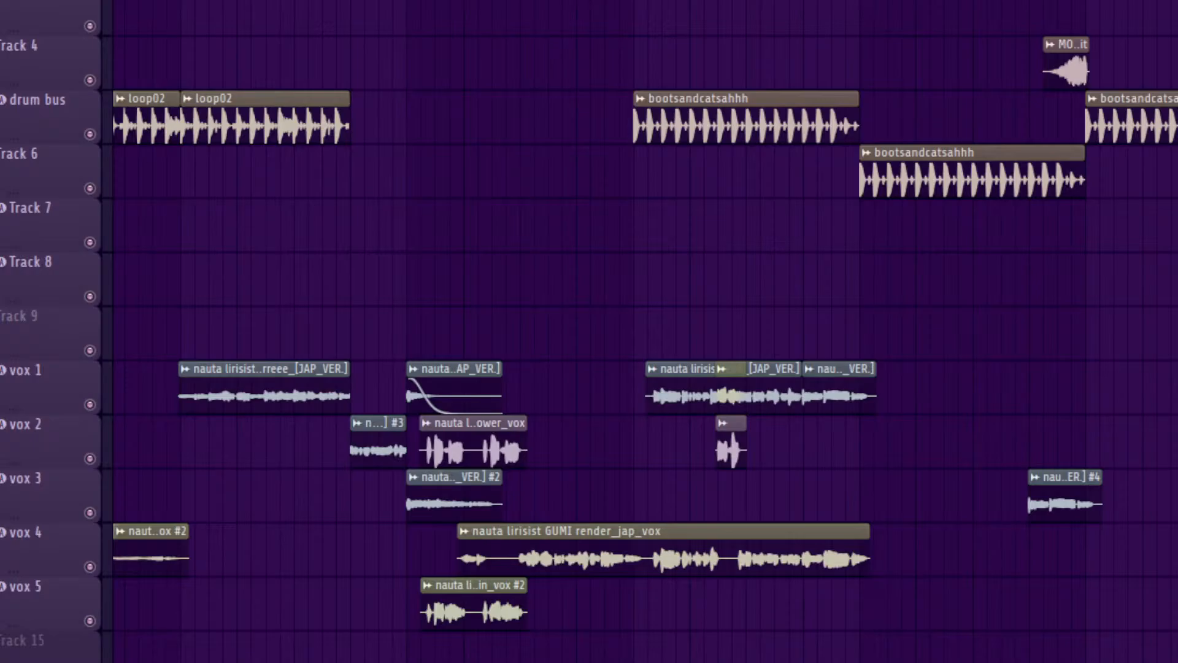
Step: Trace the arrangement back from the loop02 section past the first main vocals to the intro's knob 1 automation and 155 loops
scroll(644, 332, "left", 10)
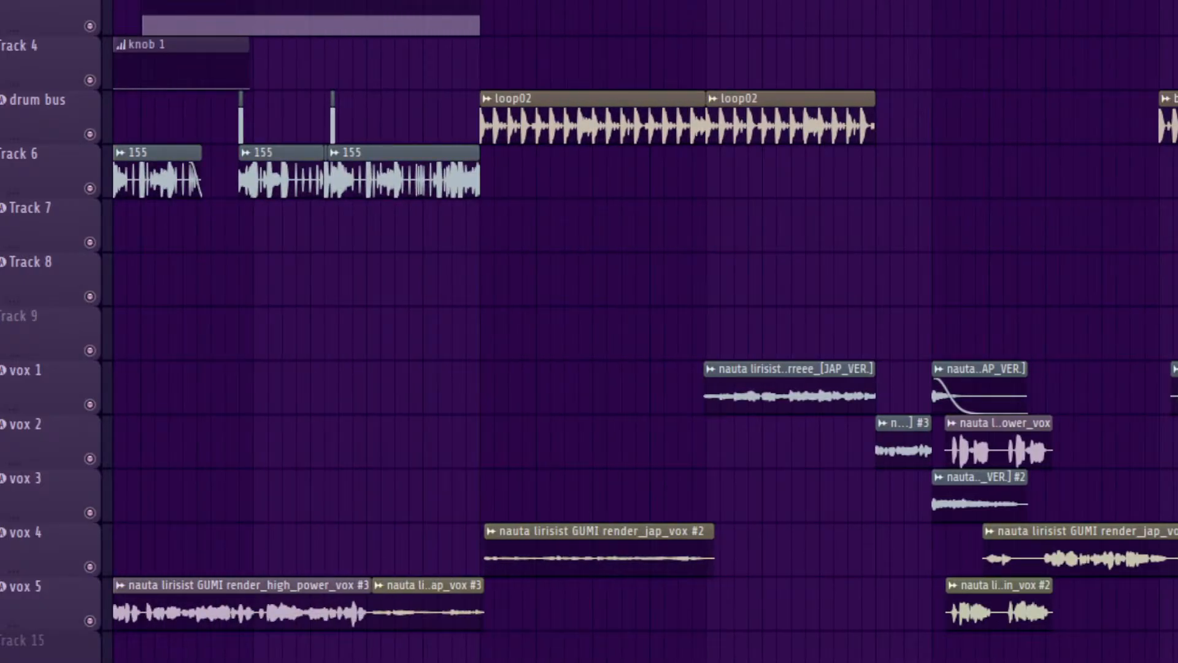
scroll(644, 331, "left", 12)
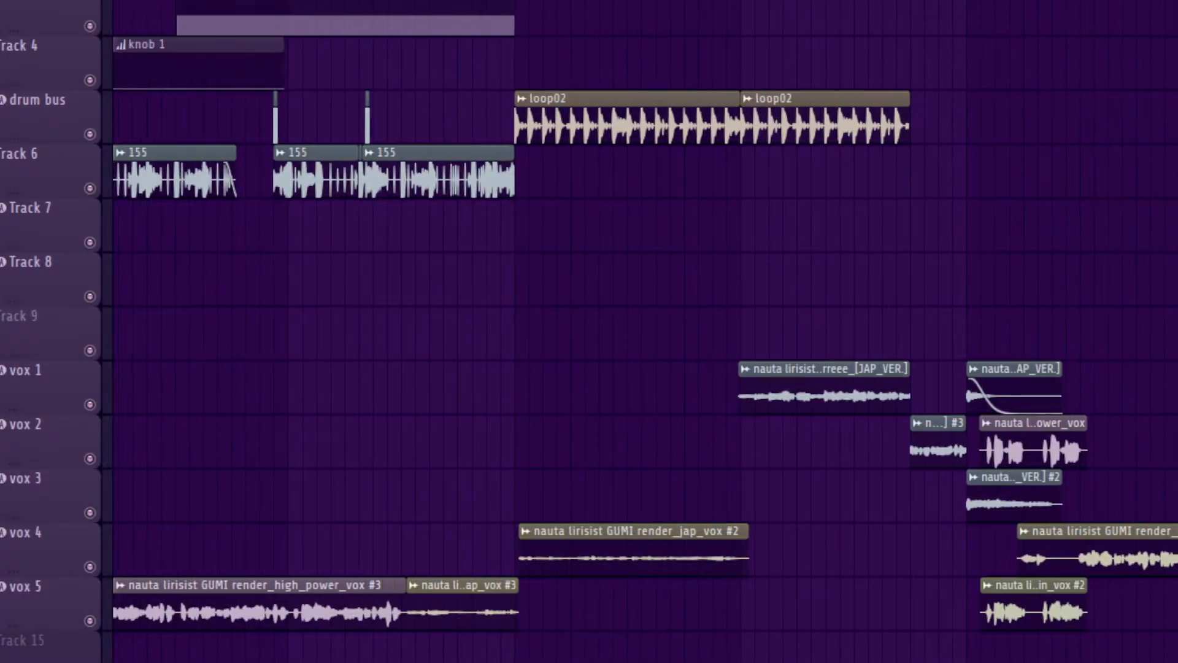
scroll(644, 331, "left", 9)
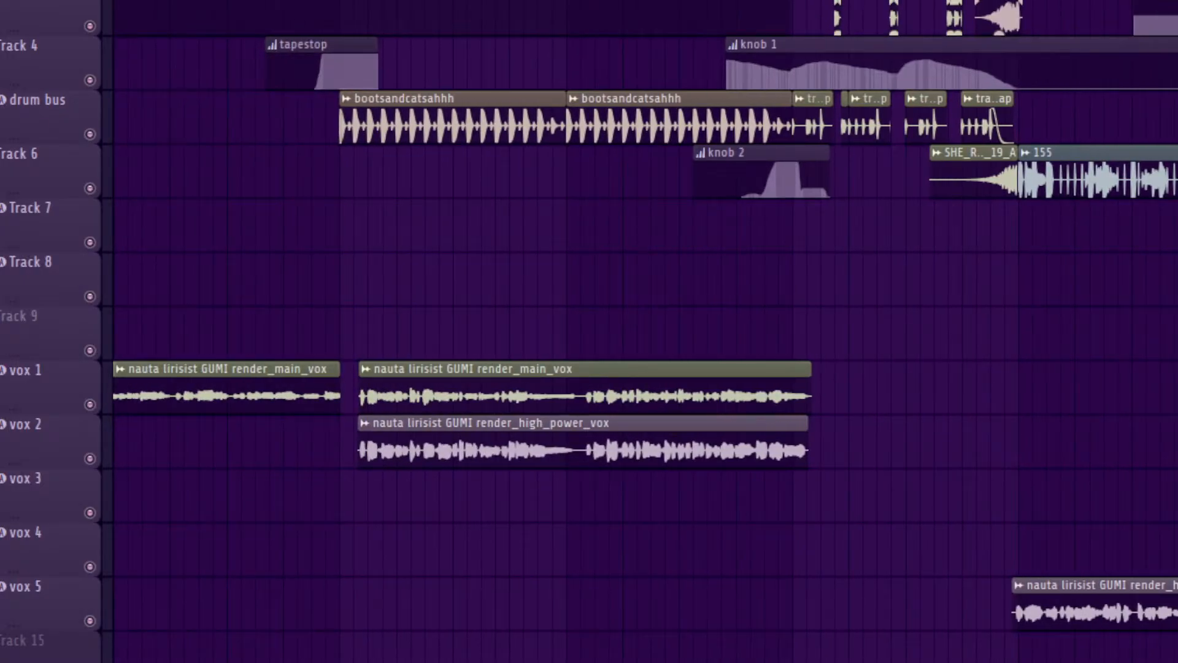
scroll(645, 332, "left", 11)
scroll(644, 332, "down", 2)
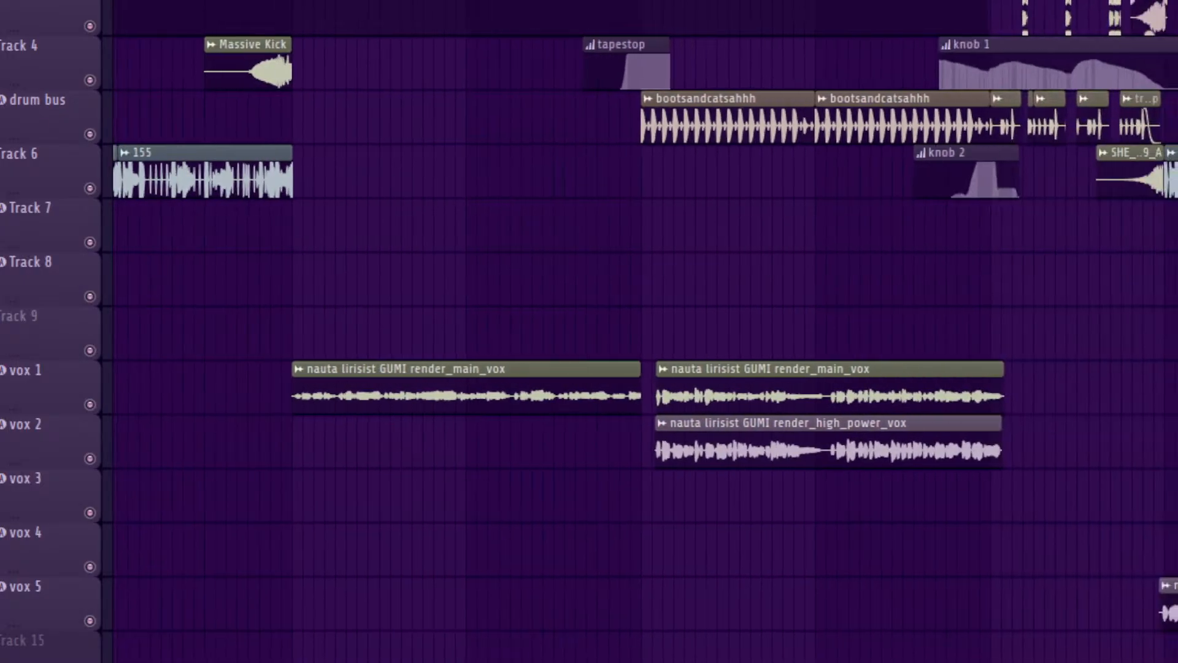
scroll(645, 332, "right", 15)
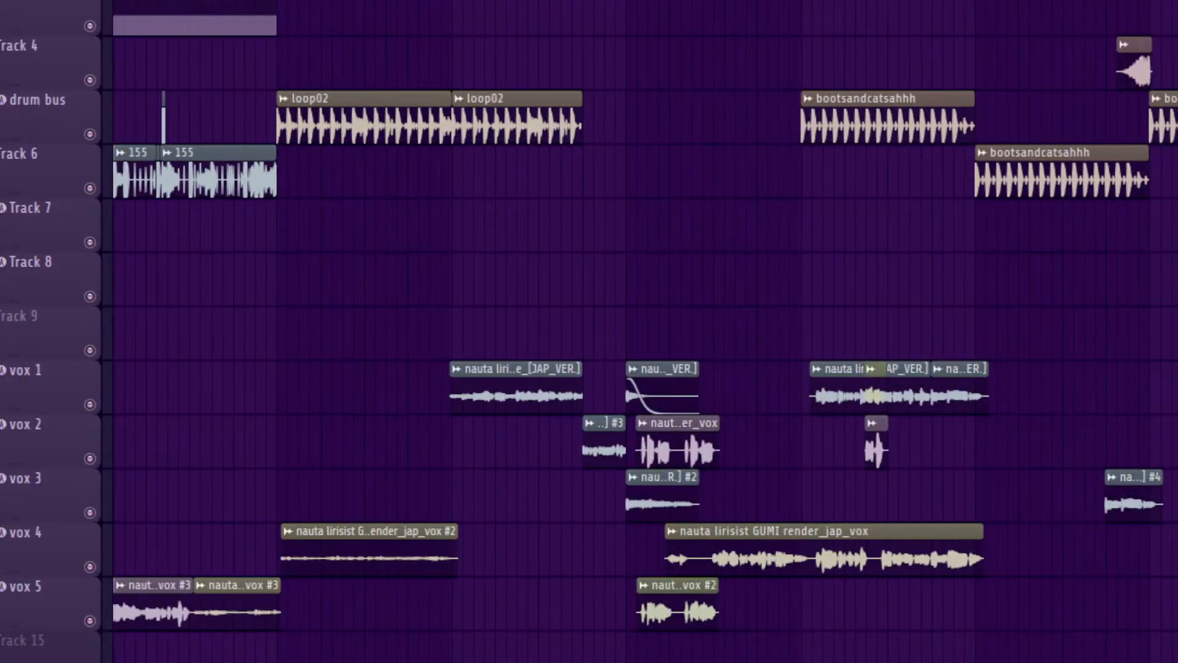
scroll(644, 332, "left", 15)
scroll(645, 331, "left", 10)
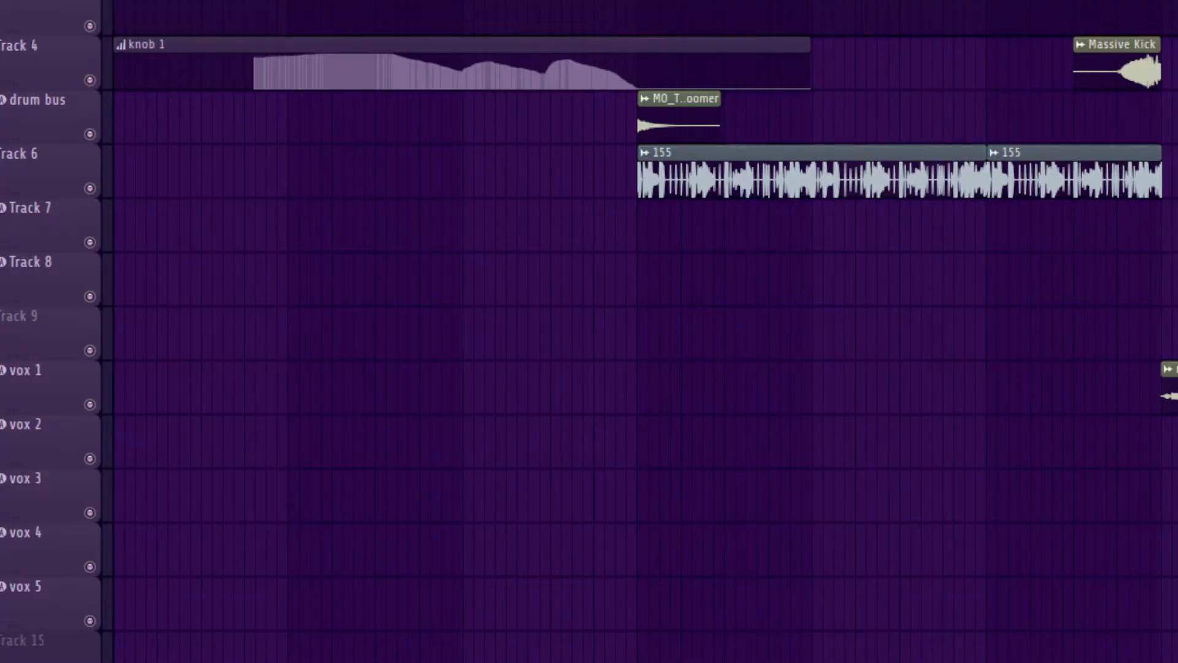
Step: Play the song from the Massive Kick riser and follow the main vocals into the bootsandcatsahhh and high_power_vox section
scroll(644, 331, "right", 9)
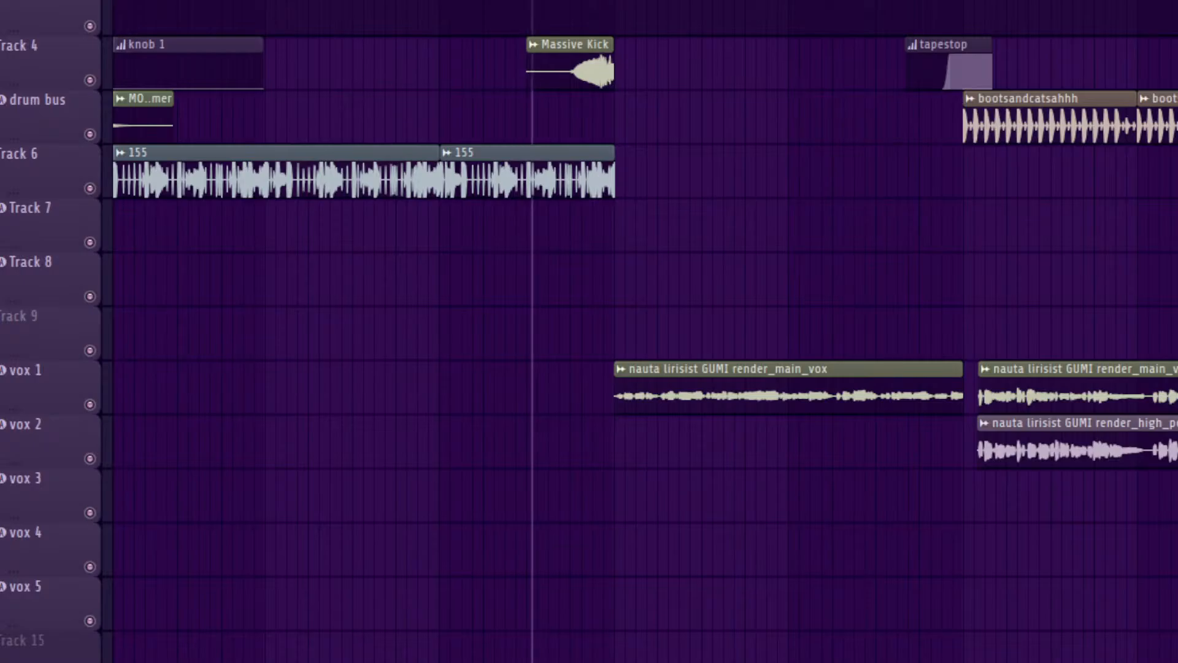
scroll(1153, 19, "right", 3)
key("space")
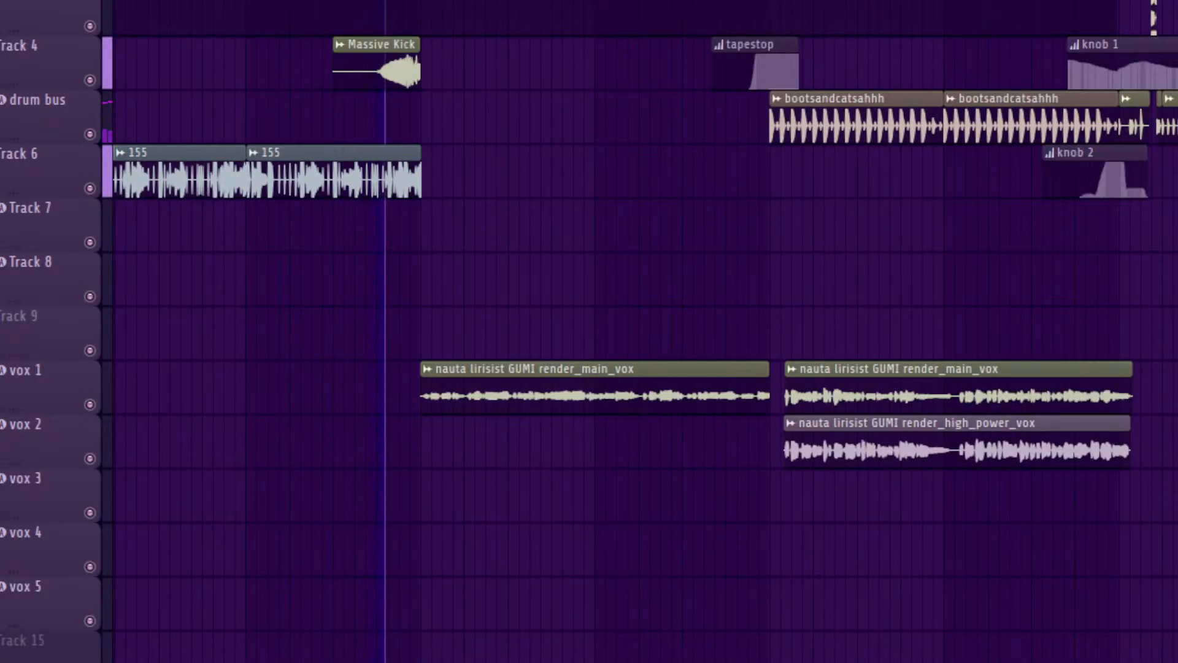
scroll(1150, 18, "right", 3)
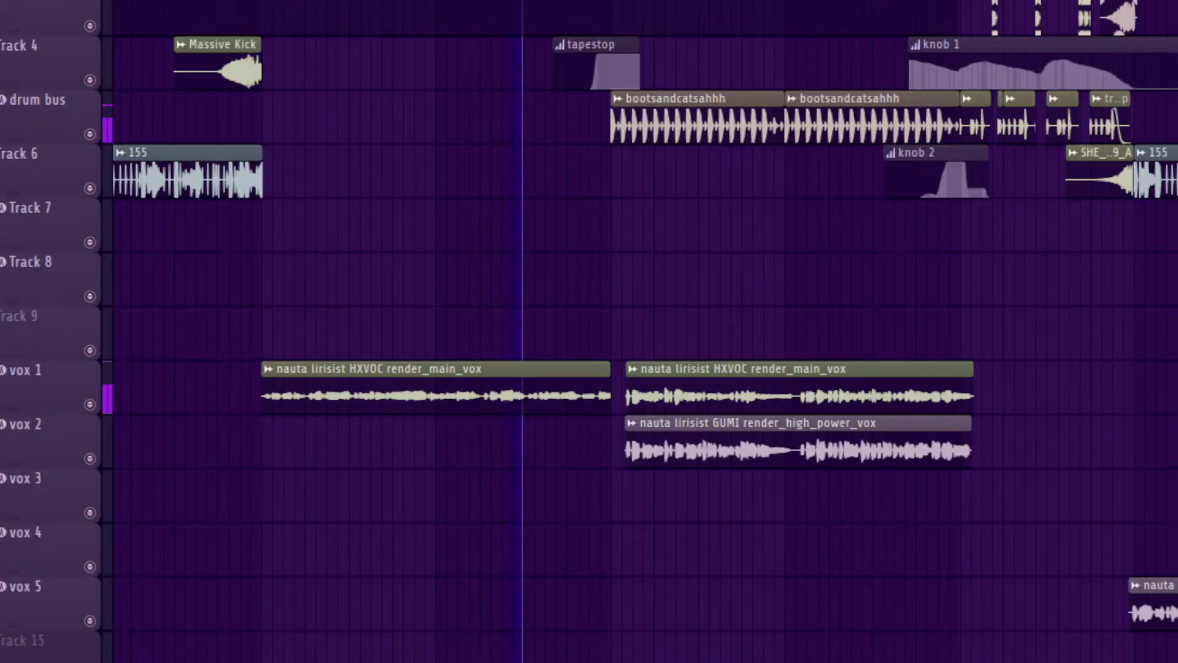
scroll(645, 331, "right", 1)
scroll(646, 332, "right", 2)
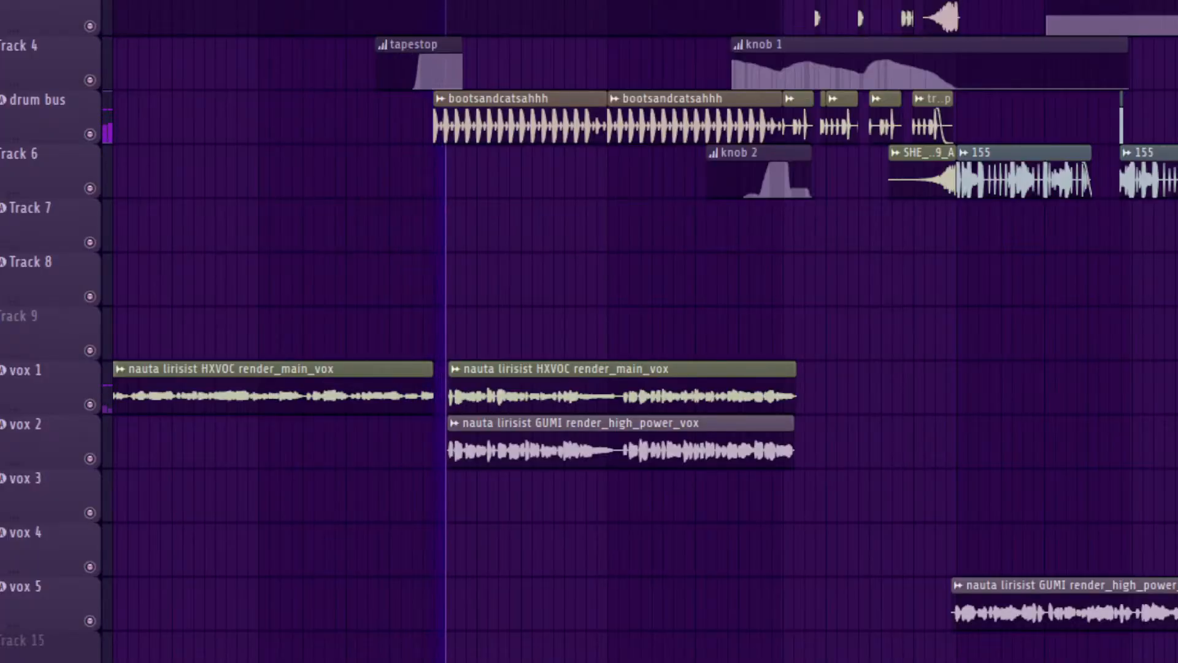
scroll(643, 331, "right", 3)
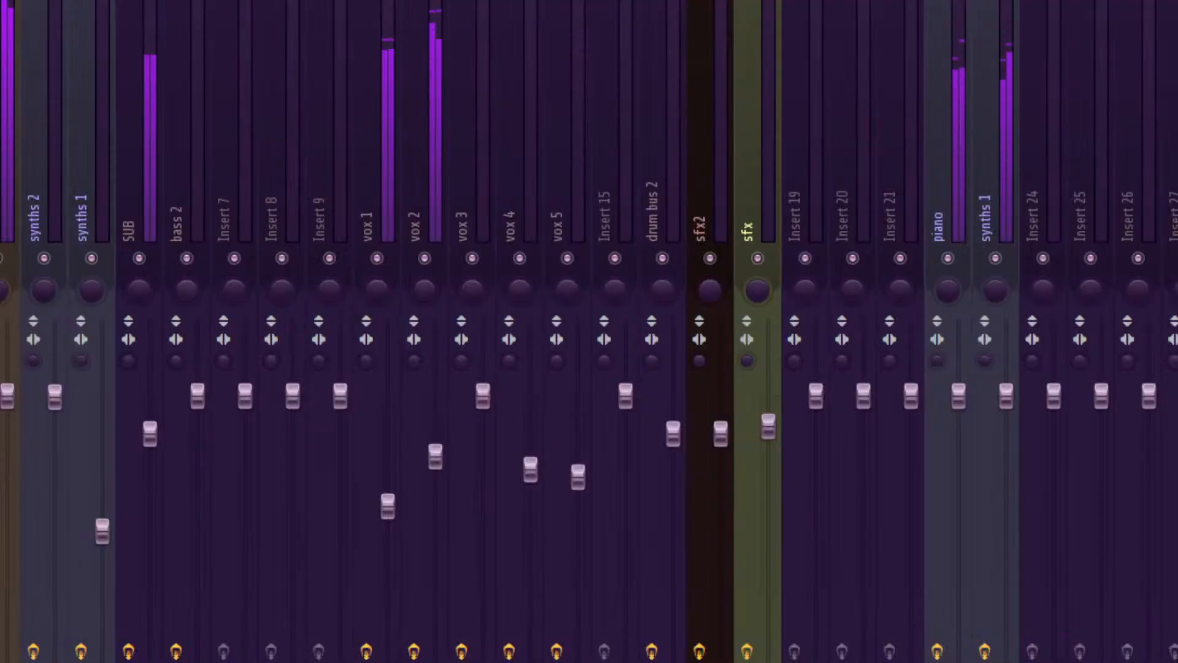
Step: Lower the vox 2 mixer fader slightly and select the vox 1 mixer track
left_click(388, 506)
left_click_drag(435, 456, 435, 472)
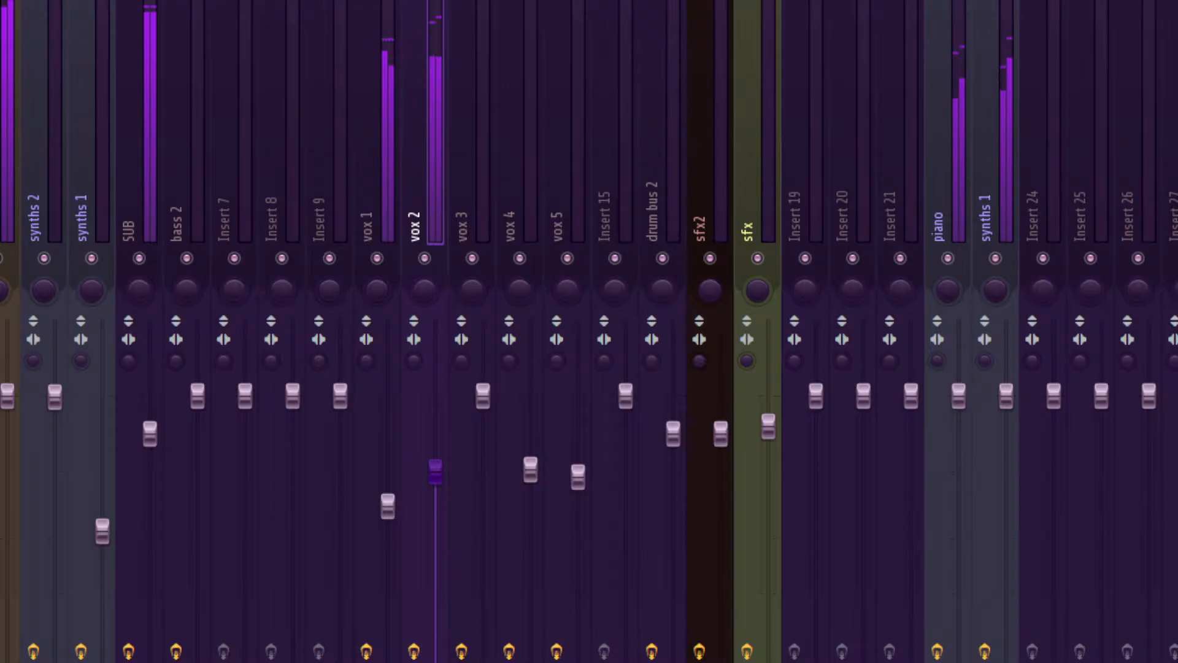
left_click(368, 226)
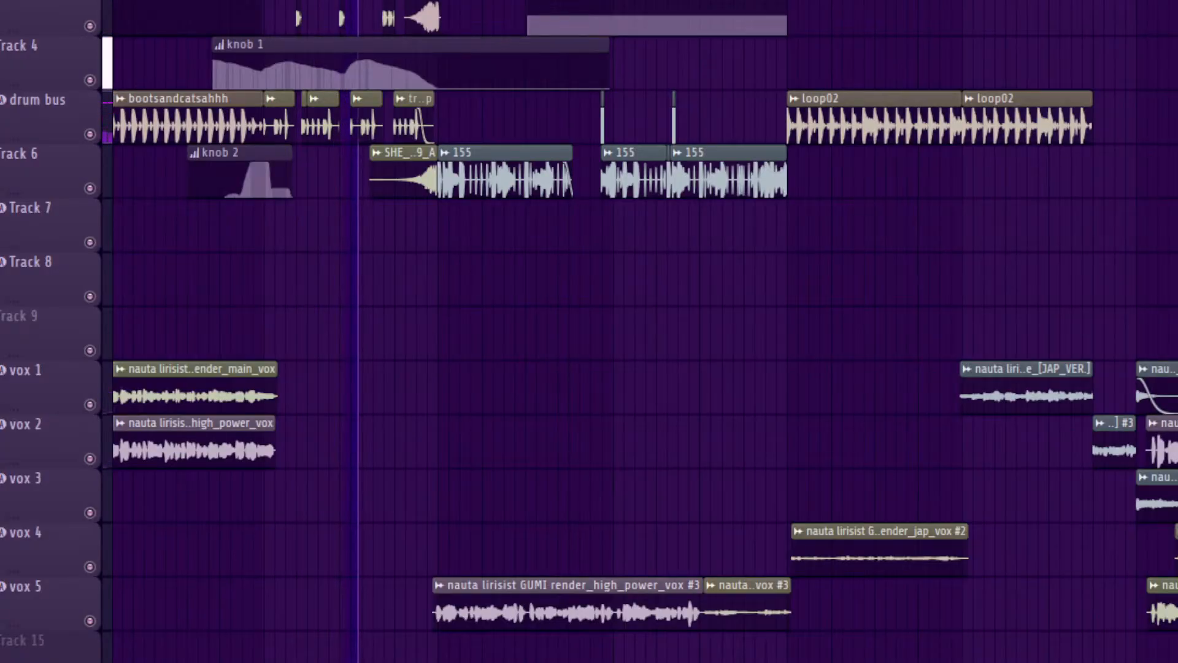
left_click_drag(334, 1, 895, 626)
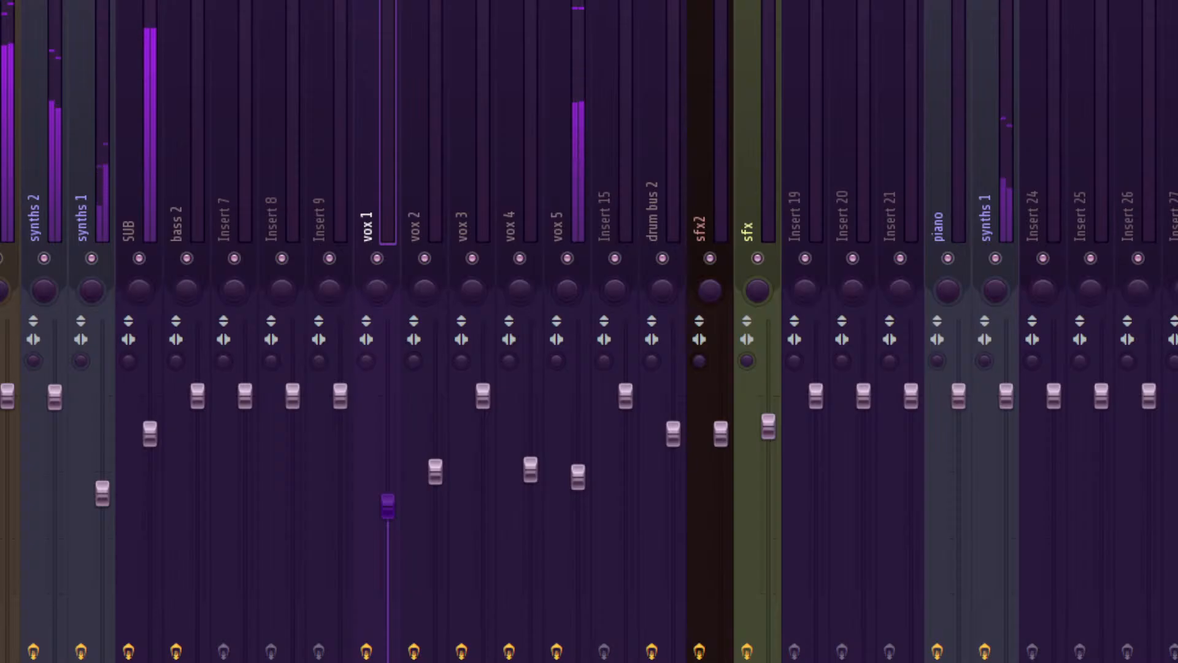
Step: In the DayseeKing Vox effects, enable the reverb, try Plate before returning to Hall, and switch on the dual delay
left_click(558, 209)
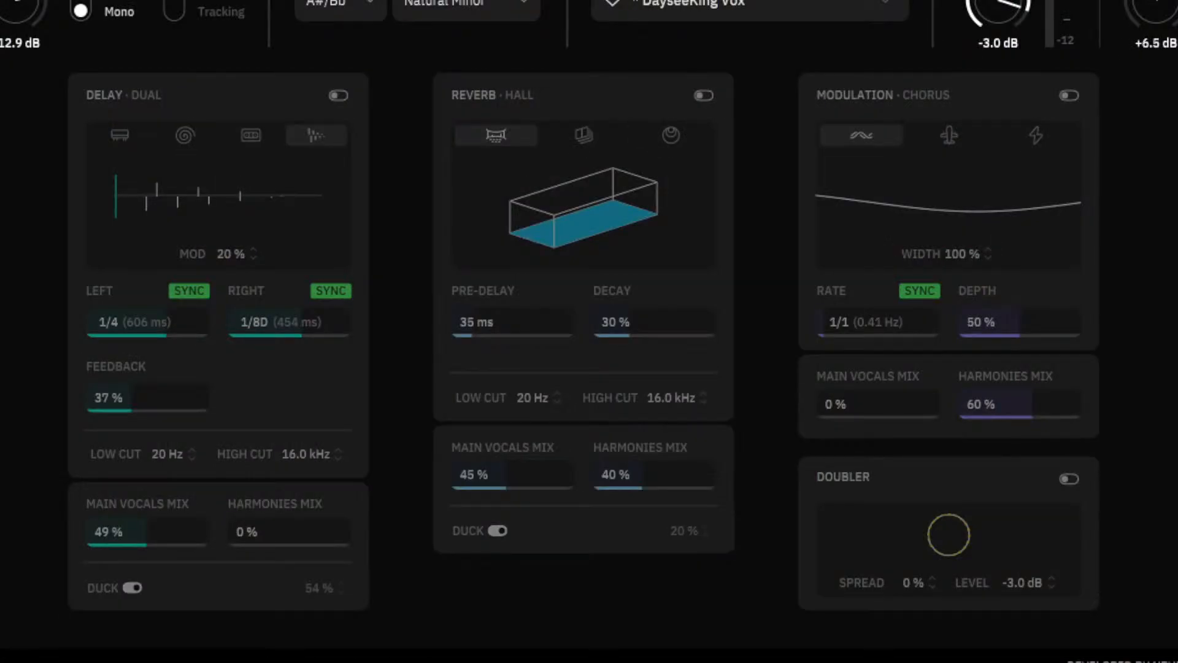
left_click(704, 96)
left_click(583, 136)
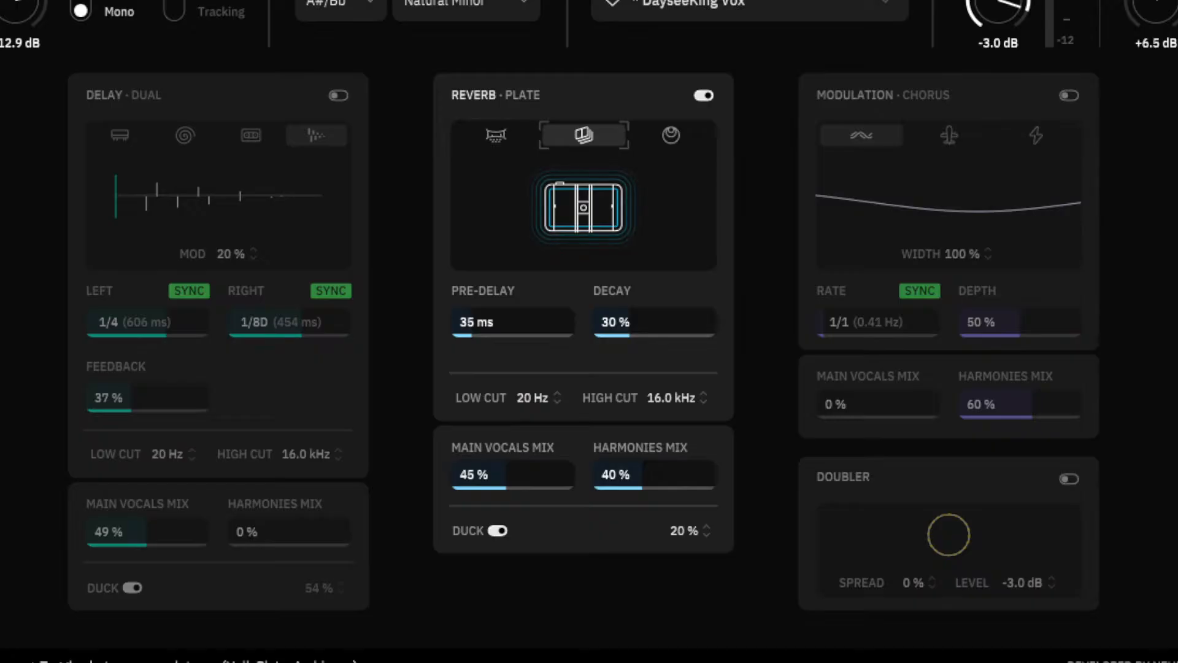
left_click(496, 135)
left_click(338, 95)
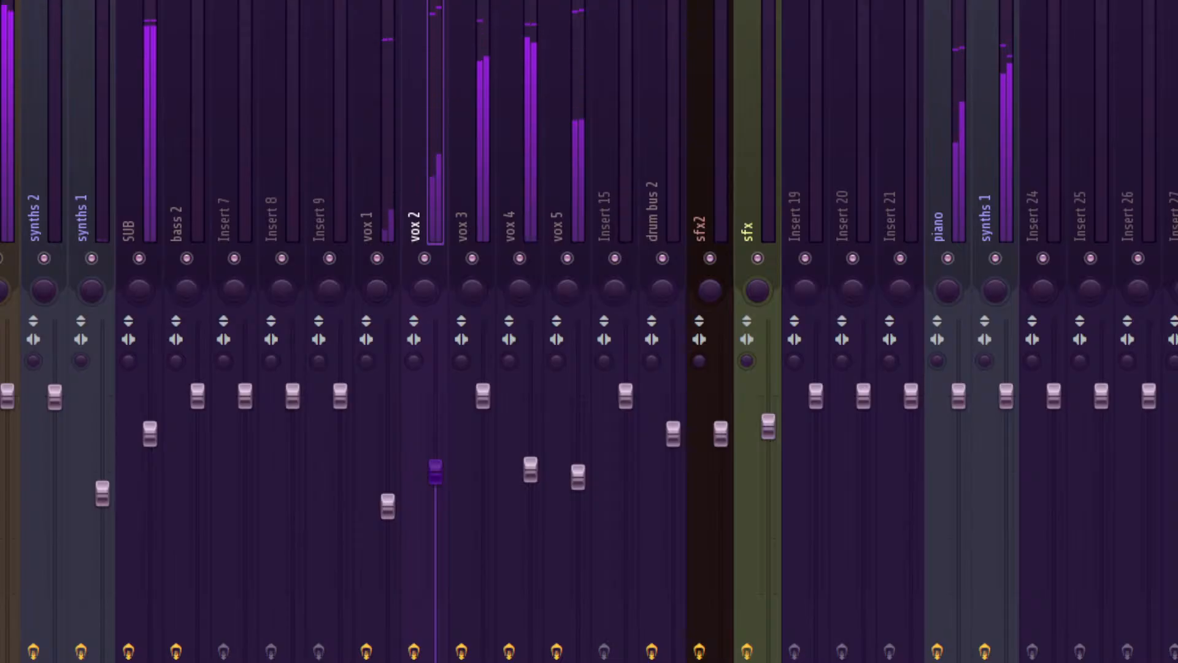
left_click(515, 184)
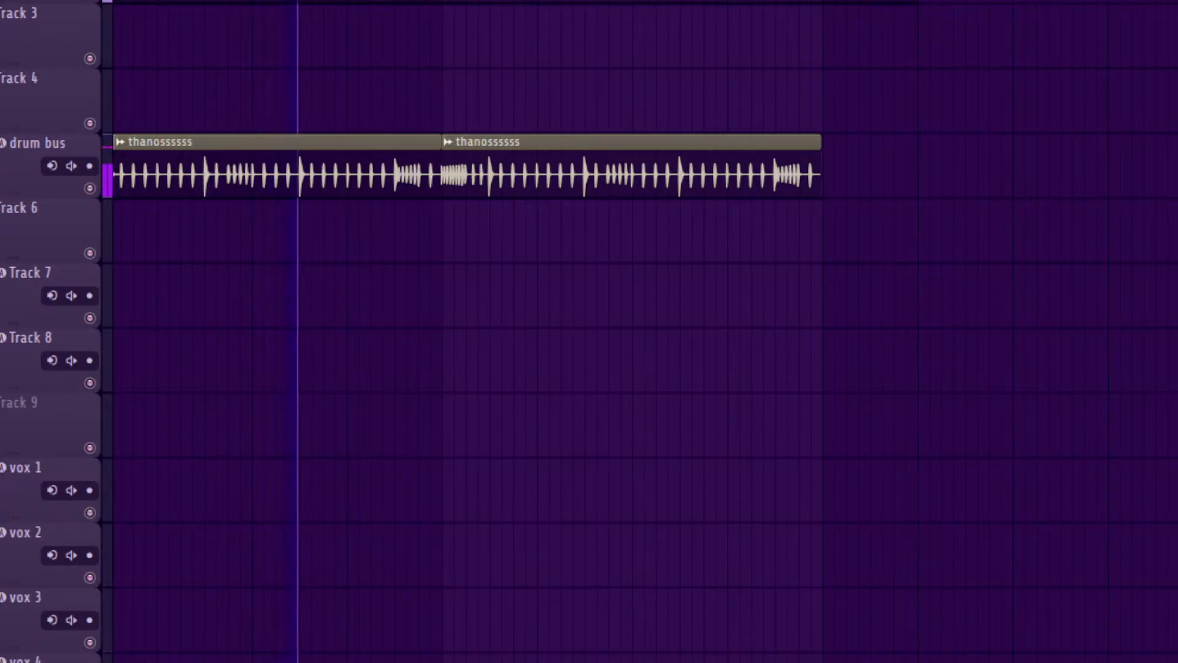
Step: Mute the vox 1 to vox 5 playlist tracks and return to the section leading into the first bootsandcatsahhh loop
scroll(638, 331, "left", 3)
scroll(638, 331, "left", 1)
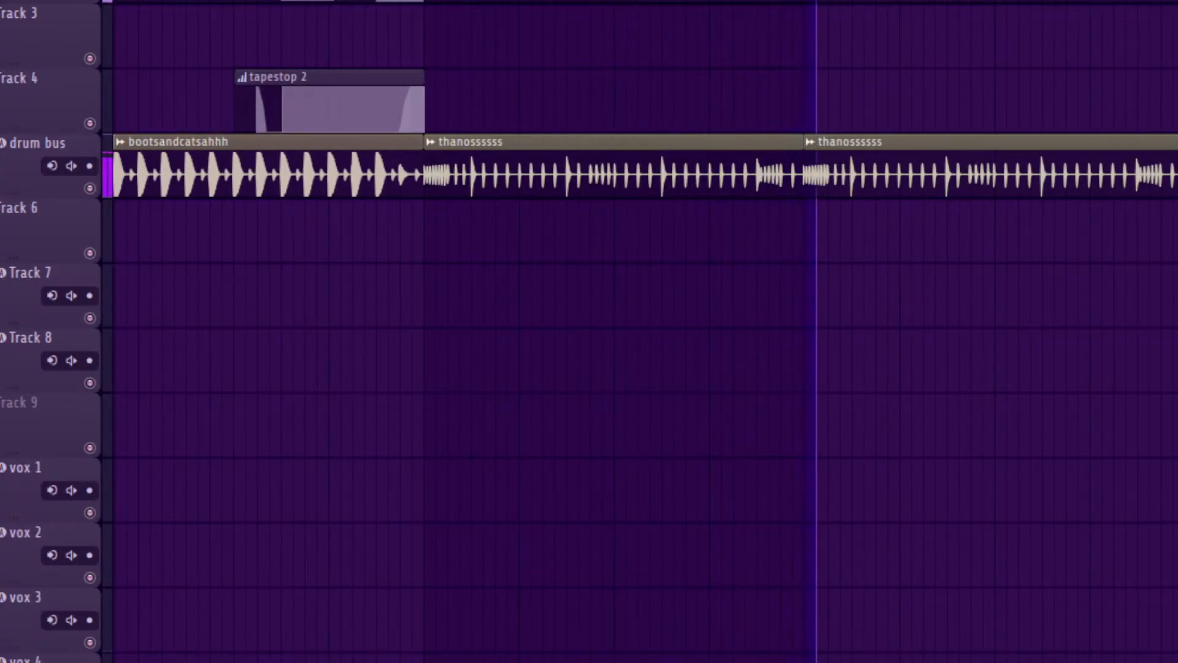
scroll(639, 331, "down", 2)
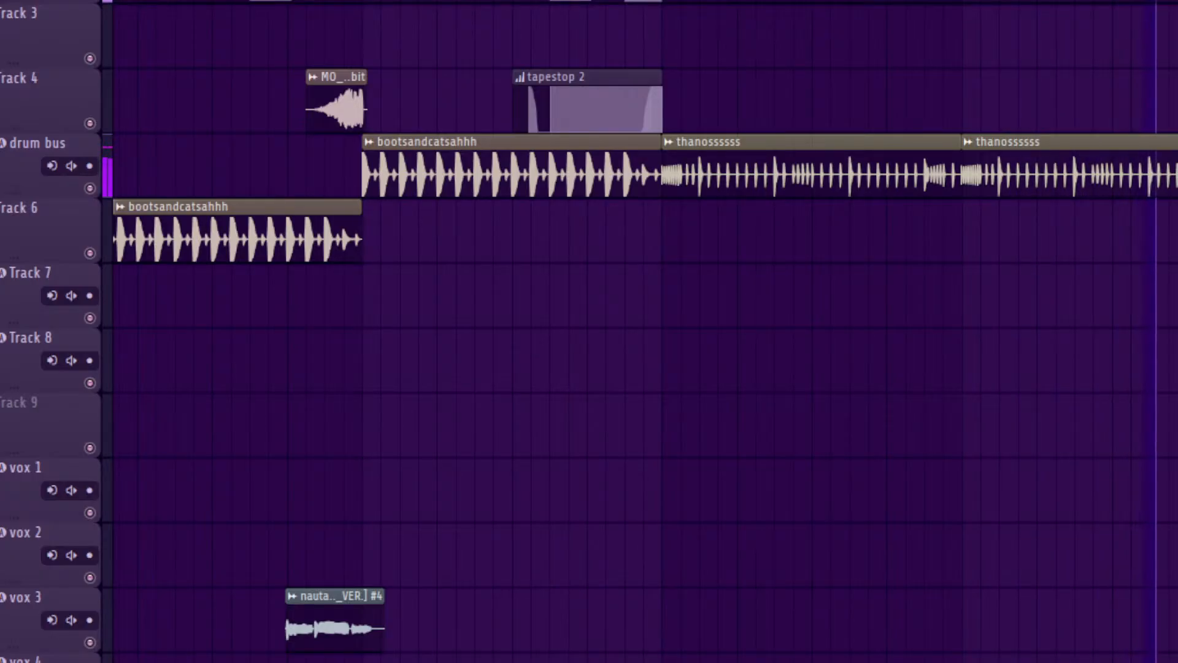
scroll(639, 332, "left", 2)
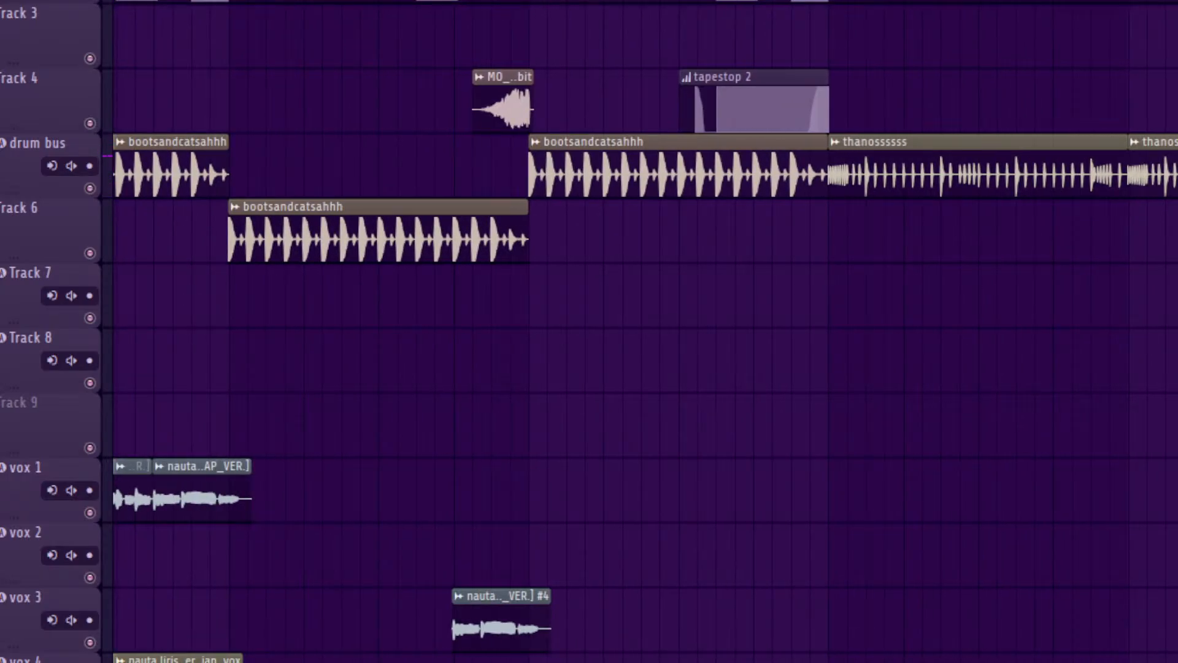
scroll(640, 332, "left", 10)
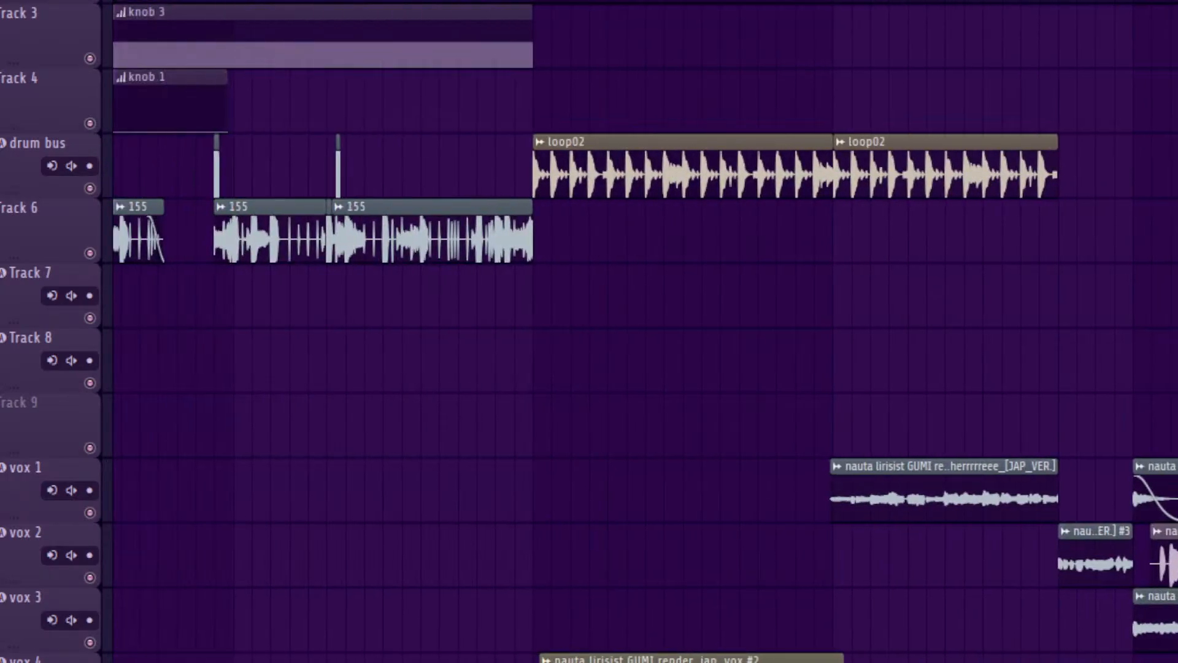
scroll(639, 331, "down", 3)
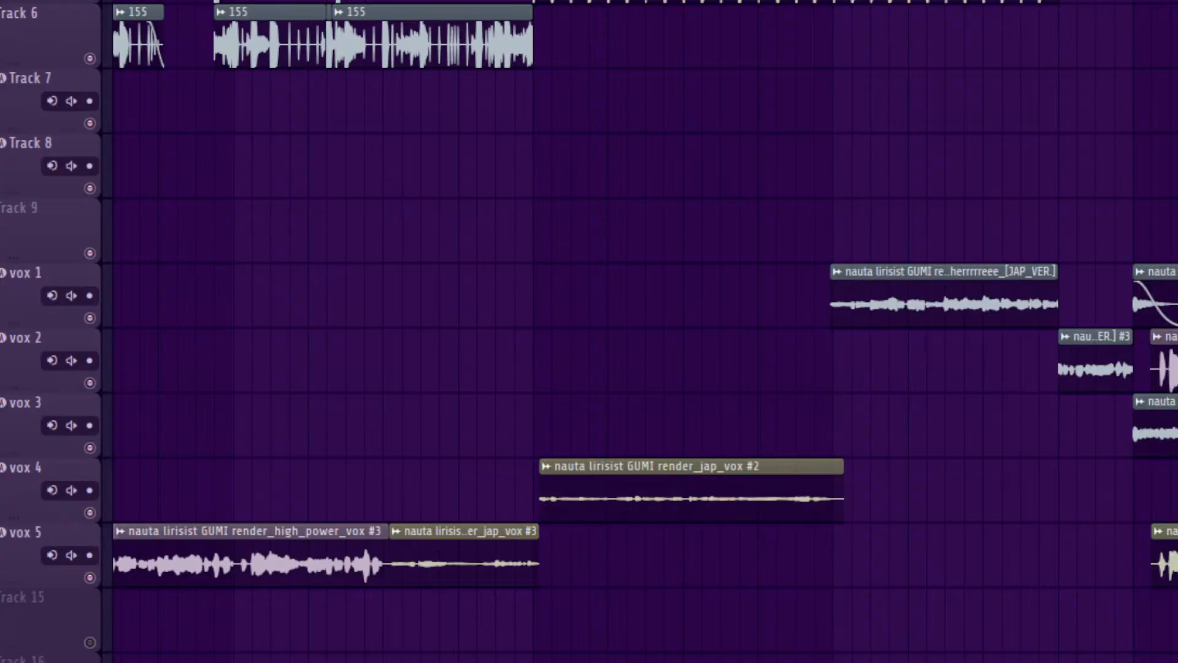
left_click(90, 382)
left_click(89, 317)
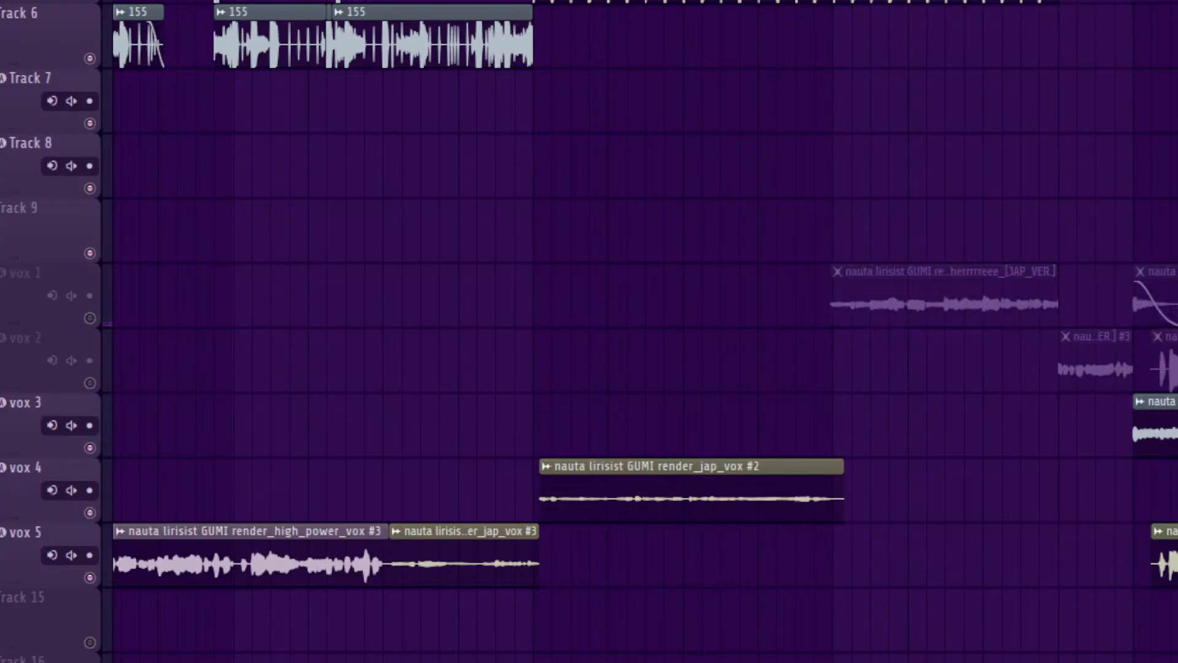
left_click(90, 448)
left_click(90, 513)
left_click(89, 578)
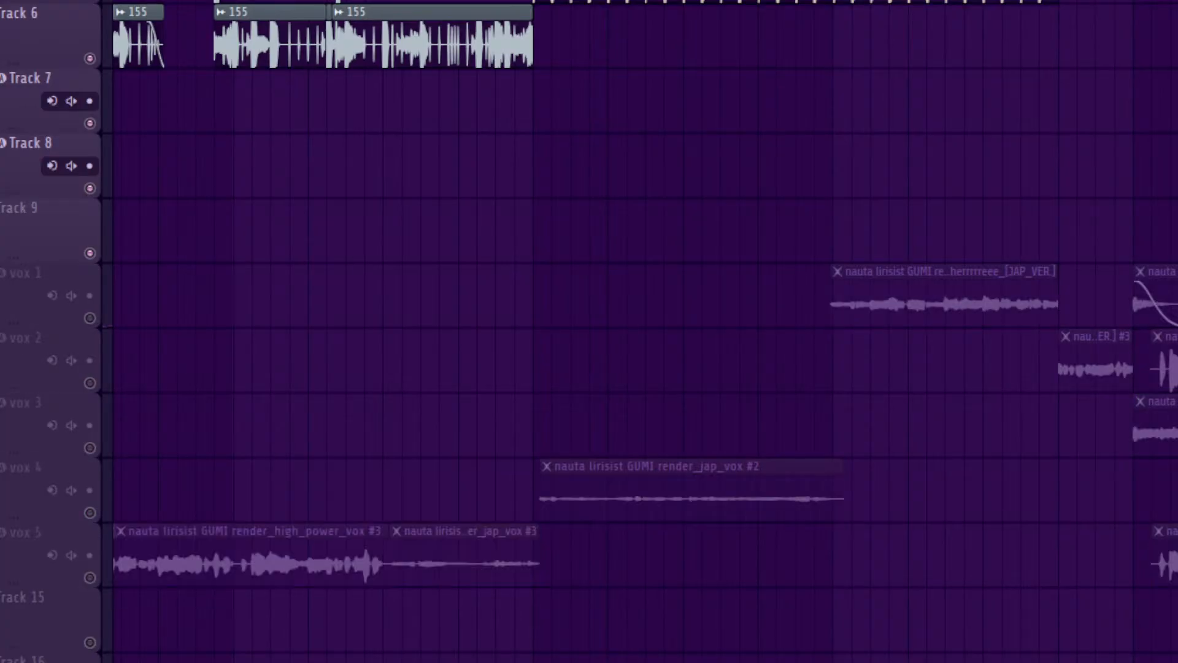
scroll(640, 332, "up", 3)
scroll(646, 331, "left", 10)
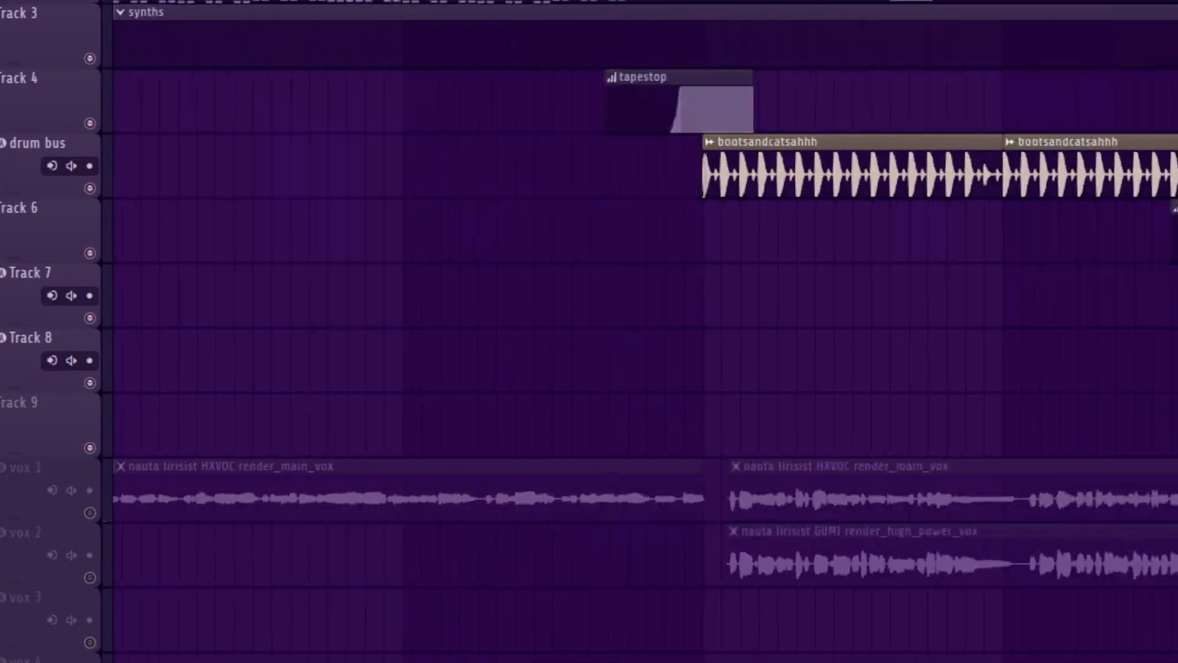
Step: Examine the vocal-muted arrangement from the Massive Kick riser through the knob 1 and knob 2 automation to the loop02 clips
scroll(645, 331, "right", 5)
scroll(645, 332, "right", 4)
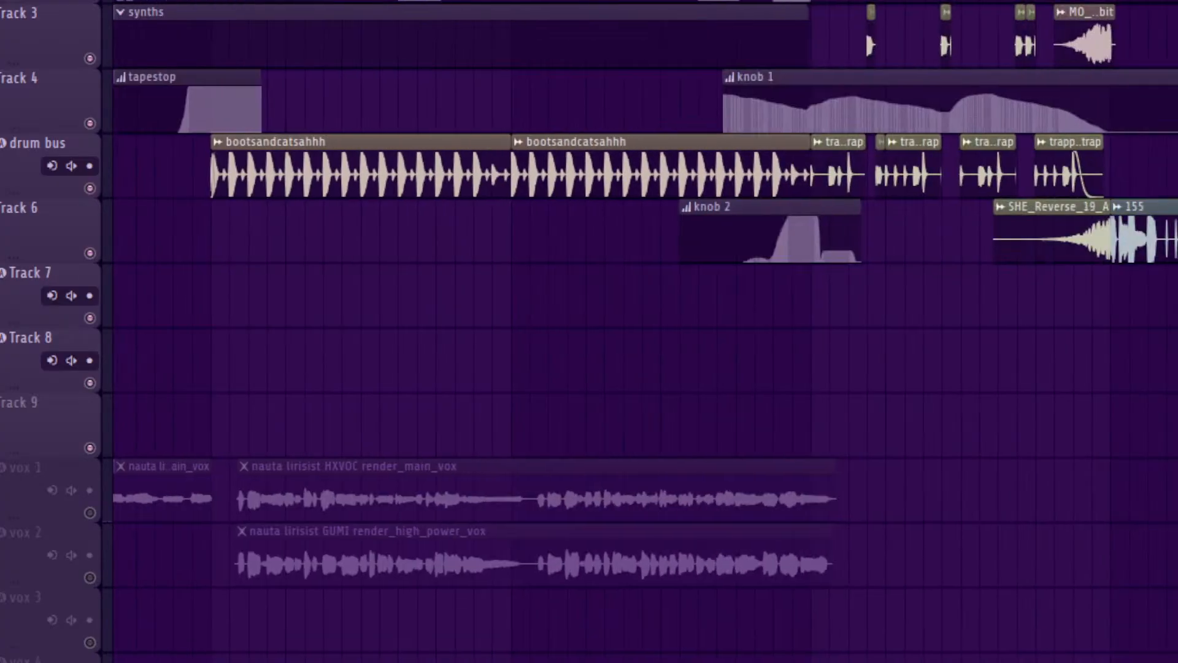
scroll(645, 332, "left", 5)
scroll(645, 332, "left", 3)
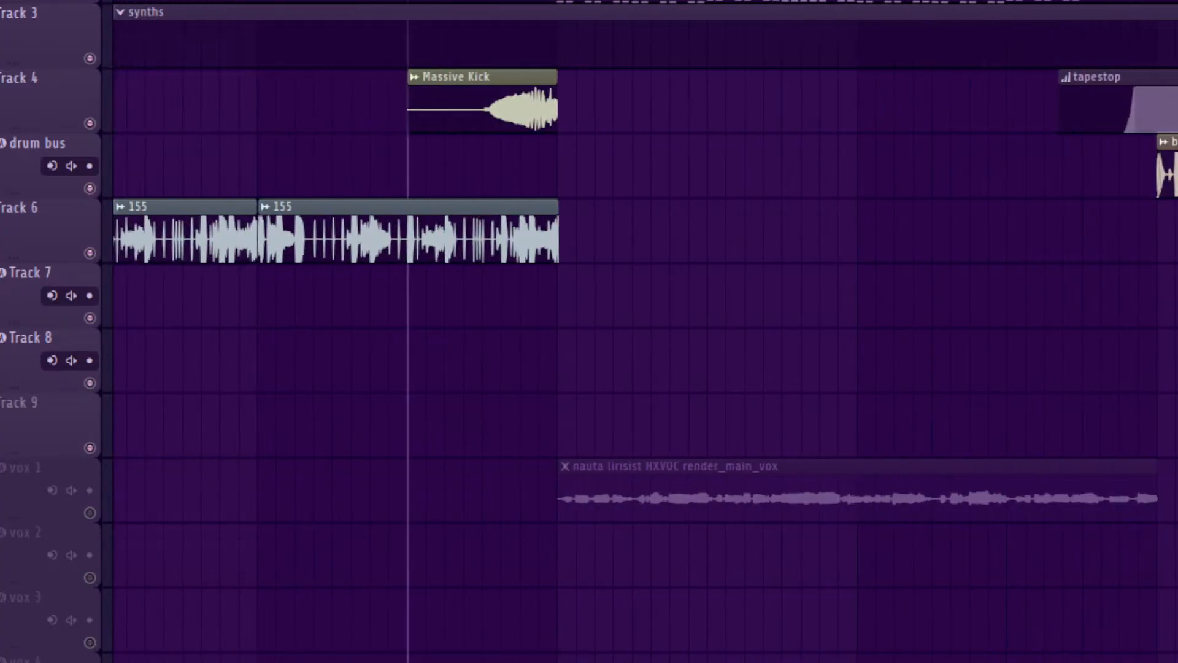
scroll(646, 331, "right", 6)
scroll(646, 332, "right", 7)
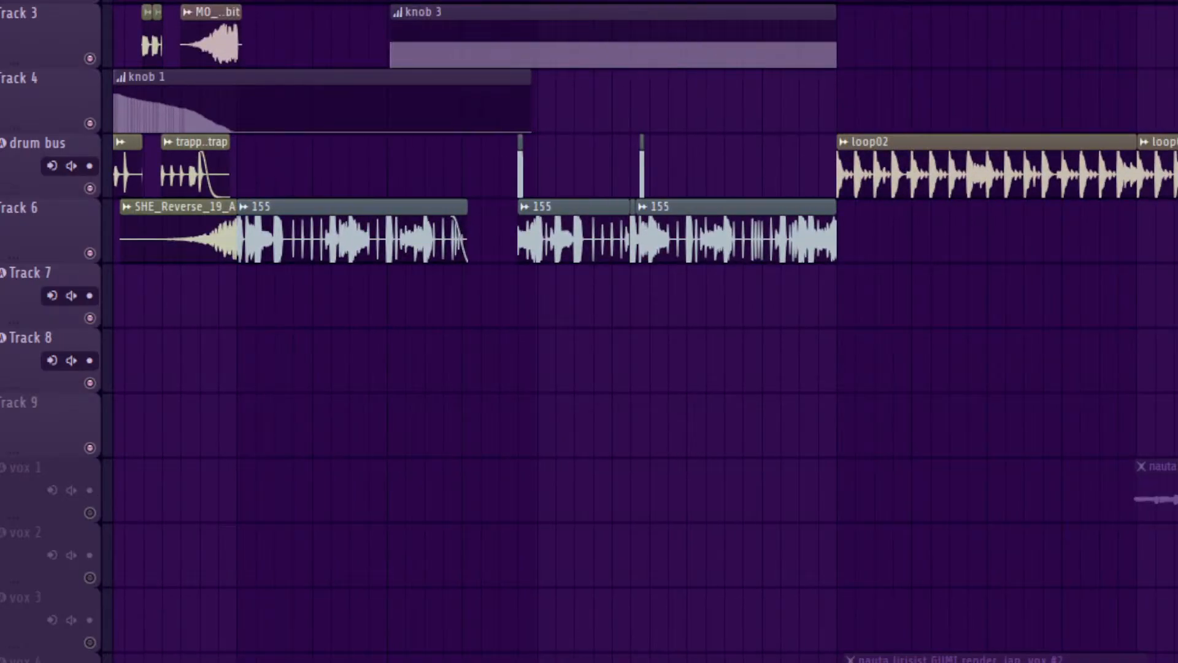
scroll(646, 331, "right", 2)
scroll(646, 331, "right", 5)
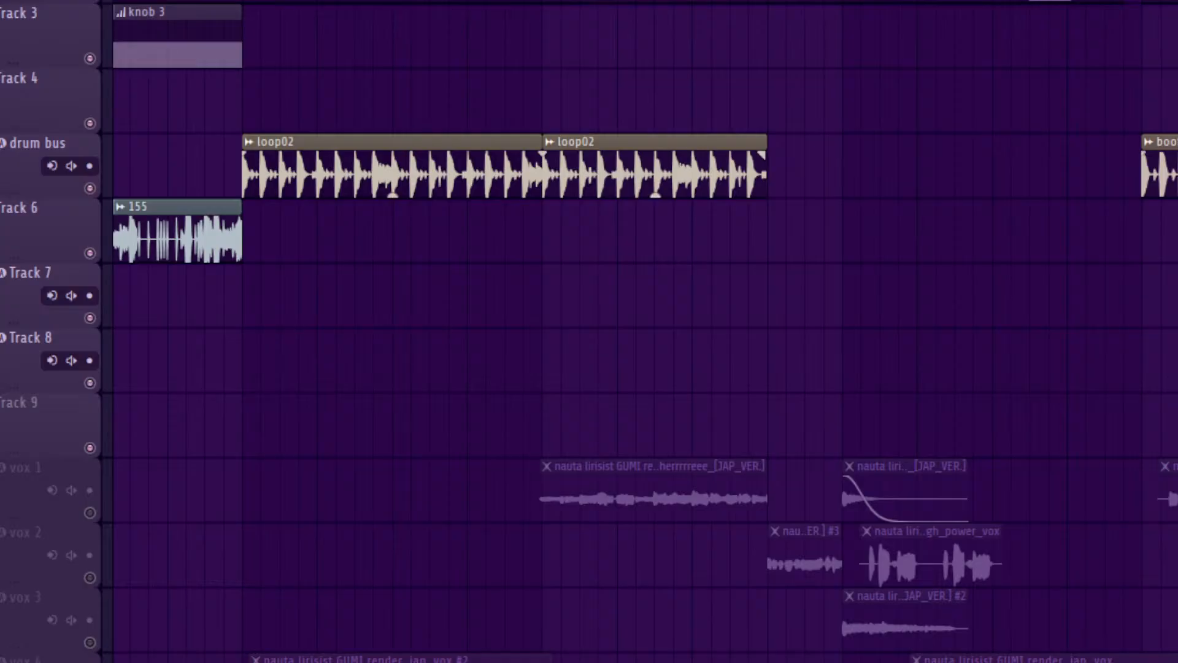
scroll(646, 331, "left", 20)
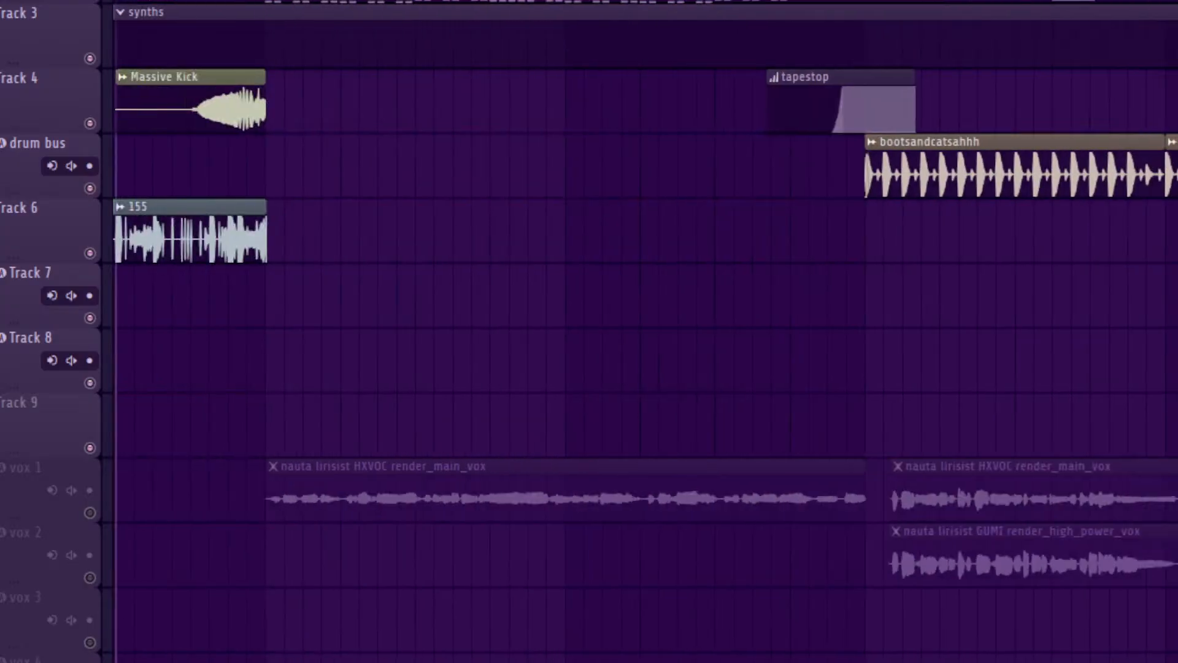
Step: Trace the drum bus from the first bootsandcatsahhh loops past loop02 to the following bootsandcatsahhh section, and return to the Massive Kick riser
scroll(644, 332, "right", 2)
scroll(645, 331, "left", 1)
scroll(645, 331, "right", 14)
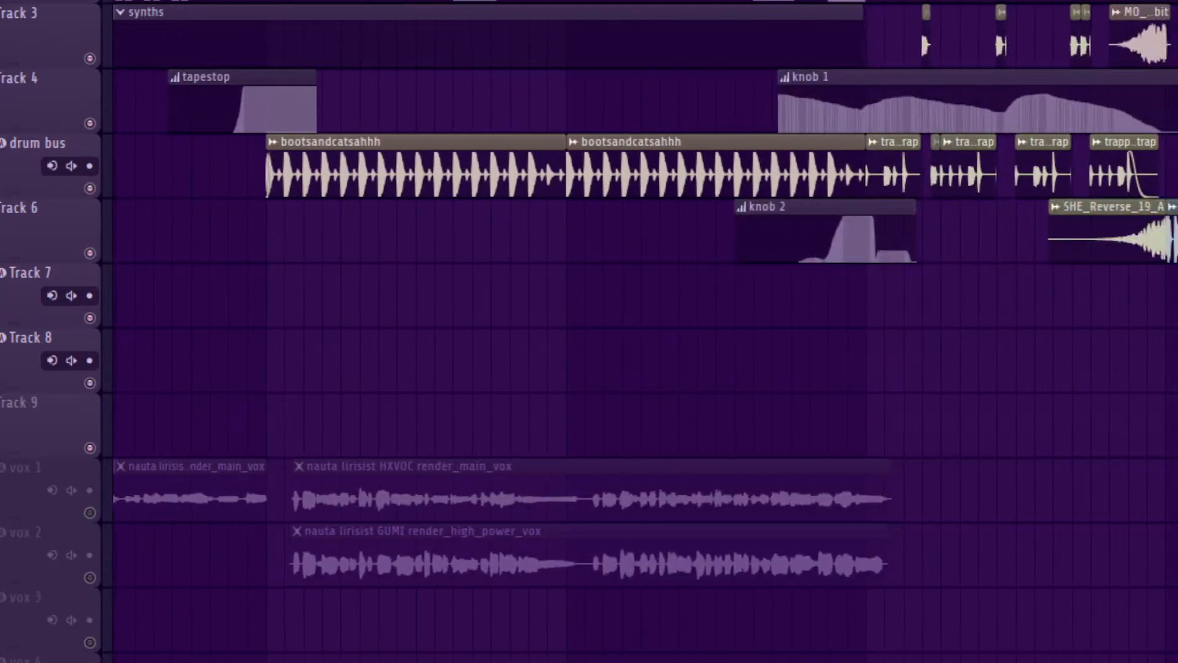
scroll(645, 332, "right", 3)
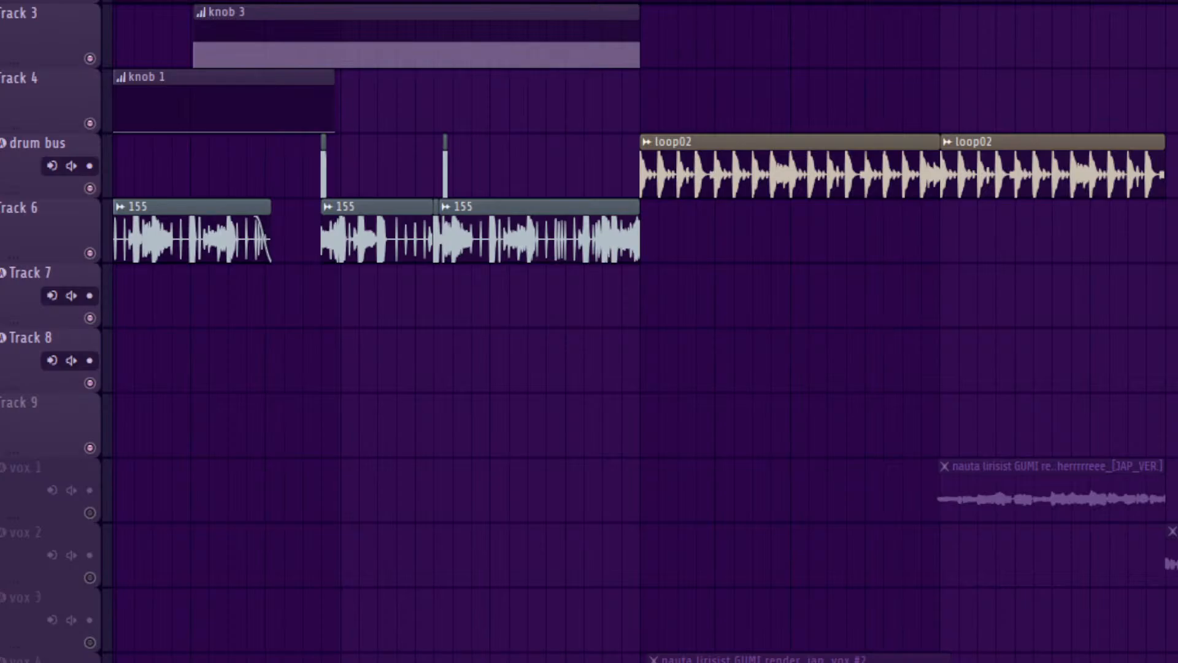
scroll(645, 332, "right", 9)
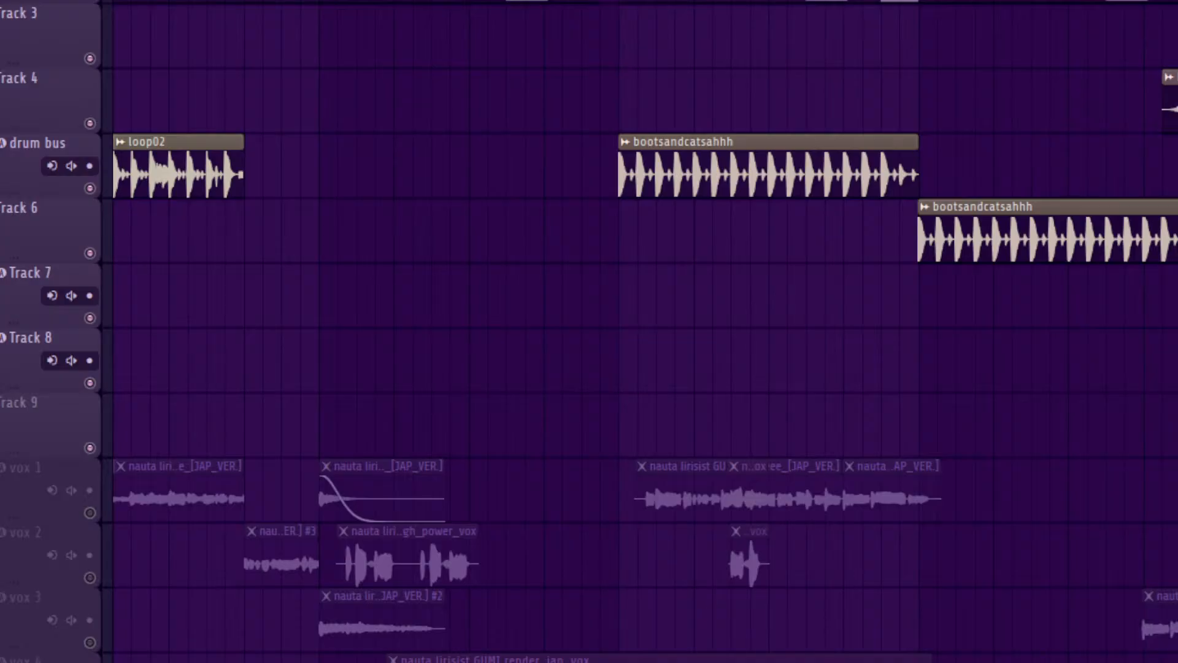
scroll(645, 331, "left", 5)
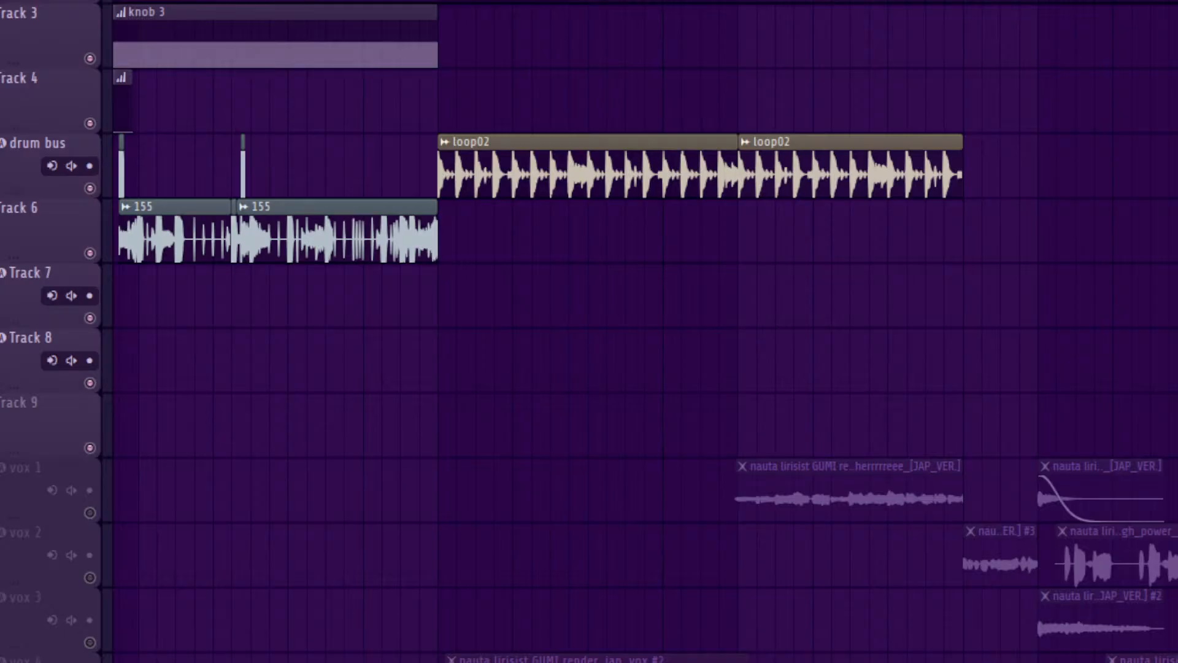
scroll(645, 332, "left", 12)
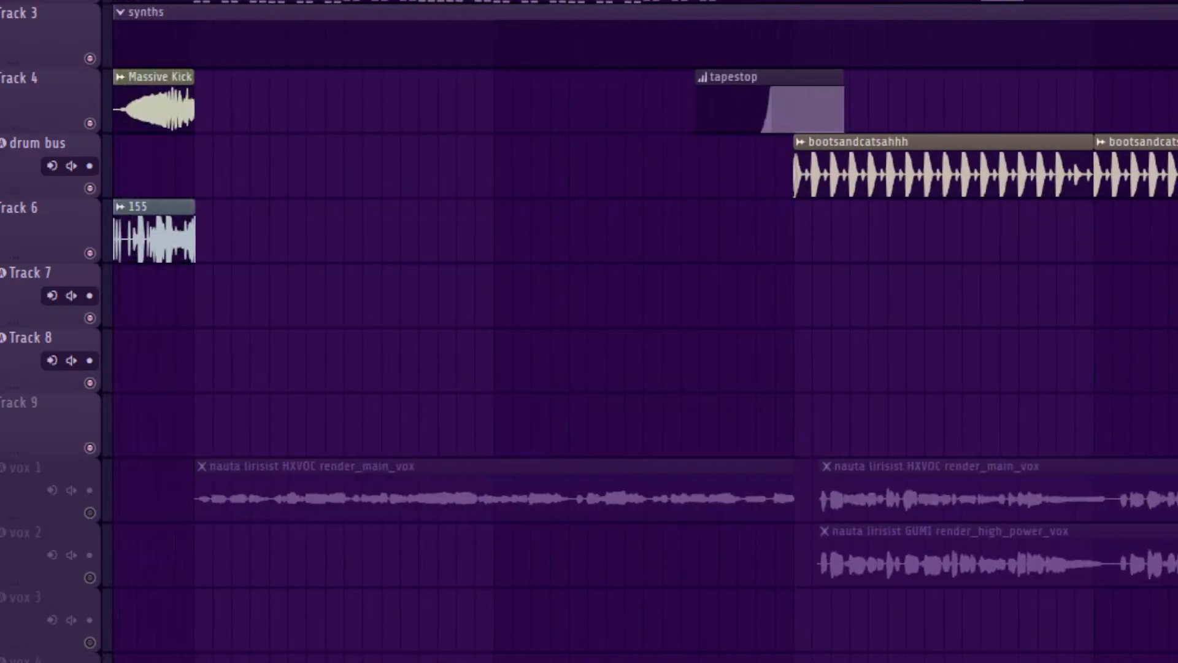
Step: Compare the tapestop and first bootsandcatsahhh section with the 155 break, the loop02 clips and the returning bootsandcatsahhh loop
scroll(644, 332, "right", 3)
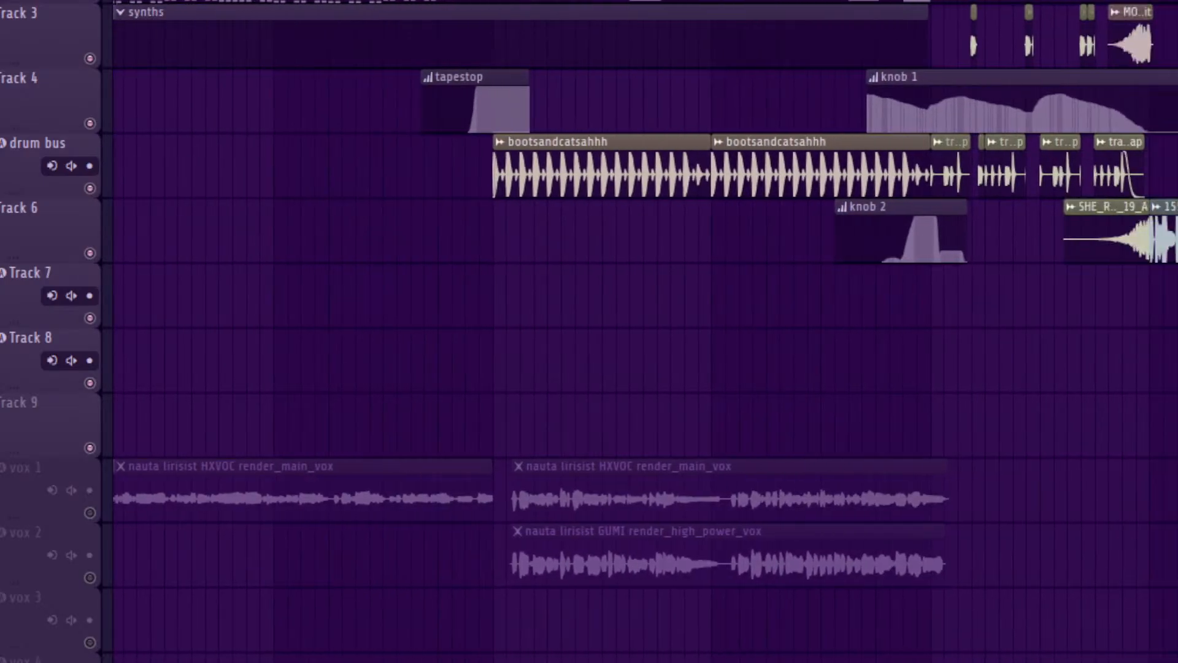
scroll(644, 332, "left", 2)
scroll(645, 331, "right", 2)
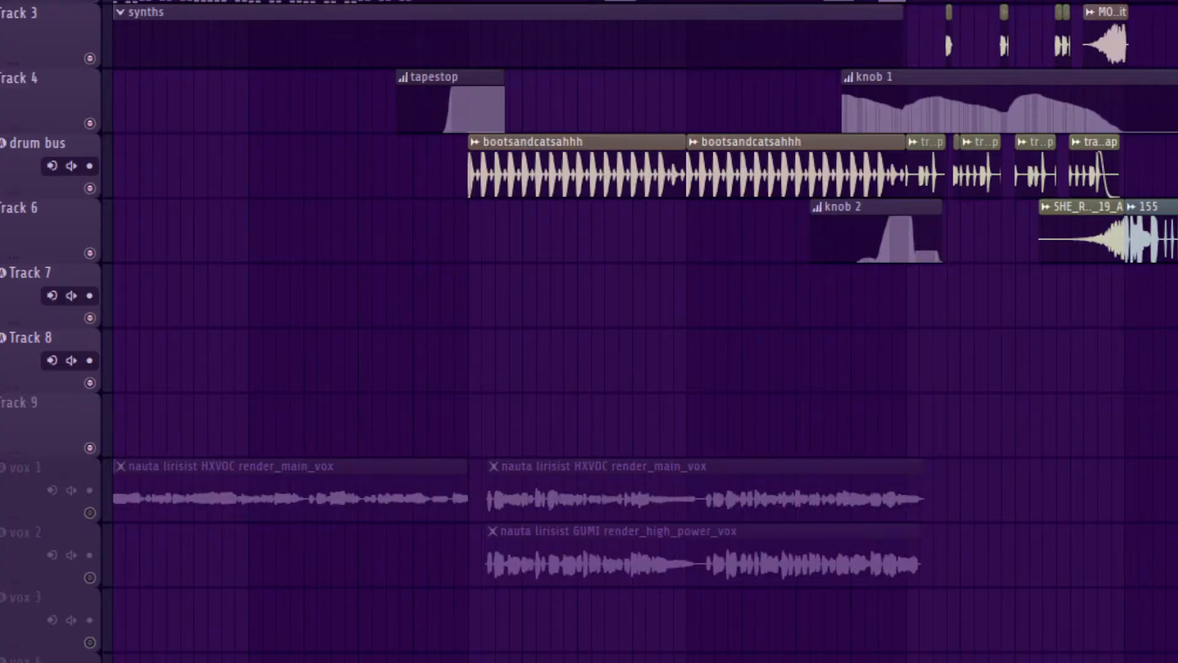
scroll(645, 331, "right", 10)
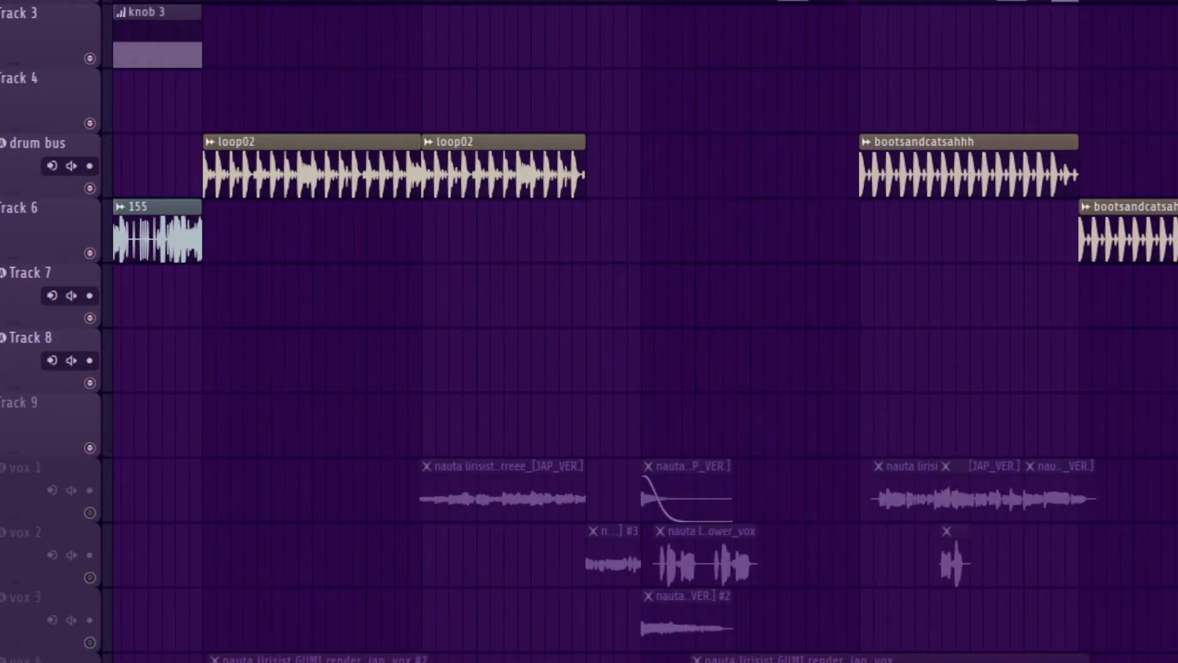
scroll(645, 331, "left", 10)
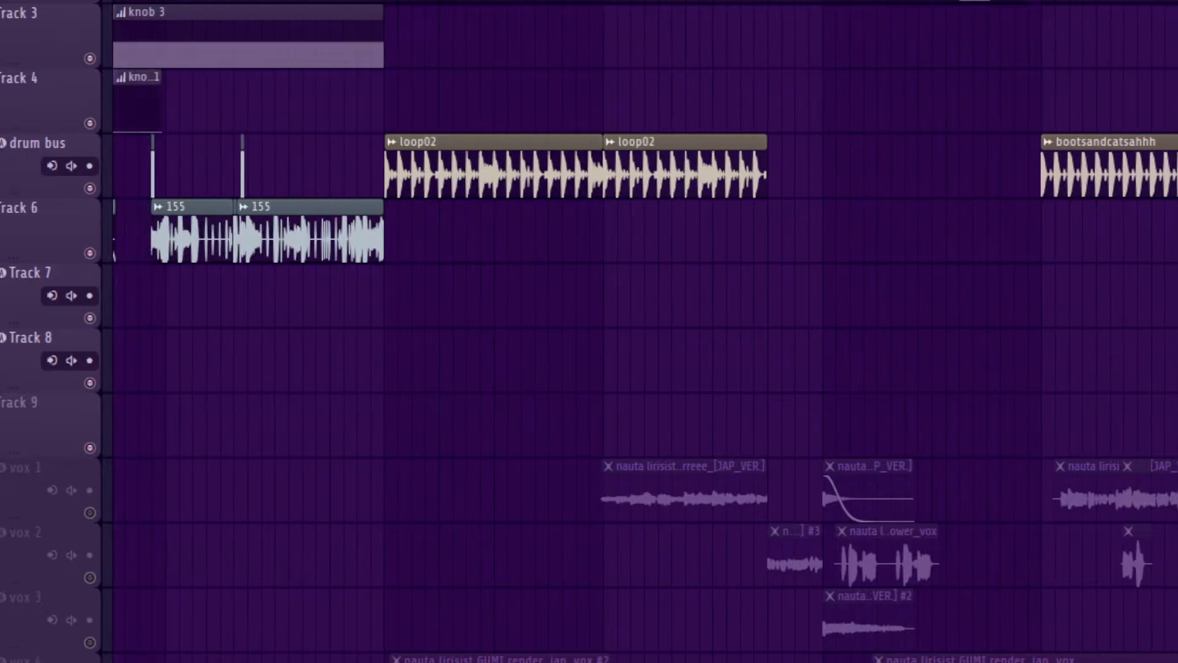
scroll(644, 331, "right", 3)
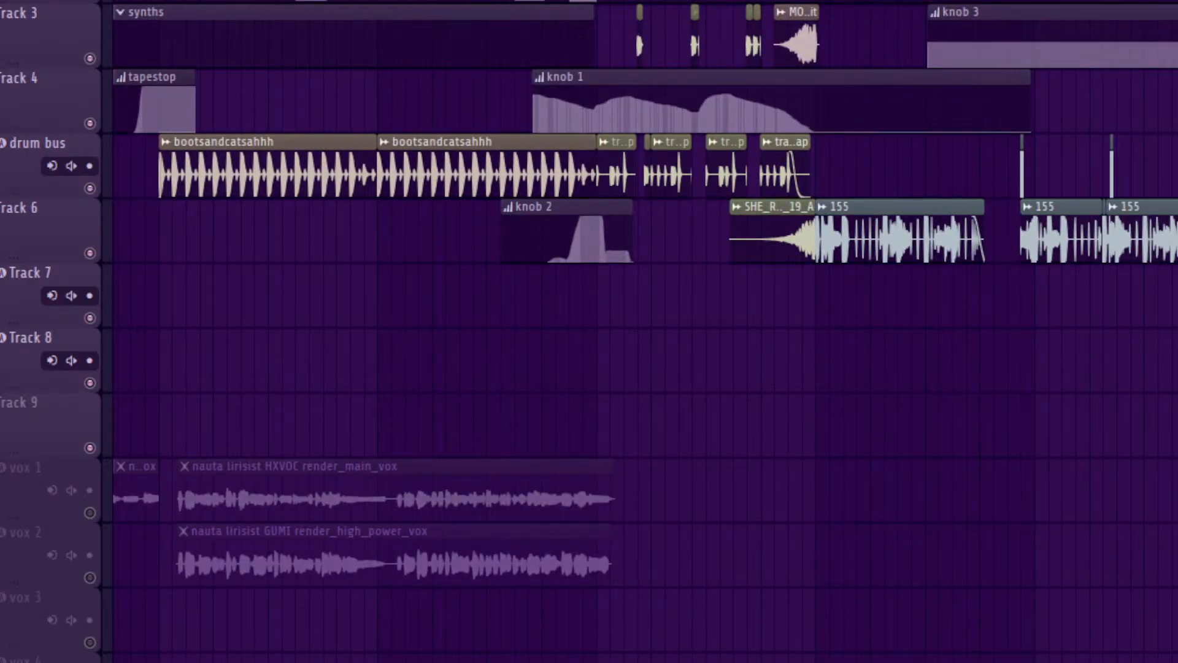
scroll(644, 331, "right", 1)
scroll(644, 331, "right", 15)
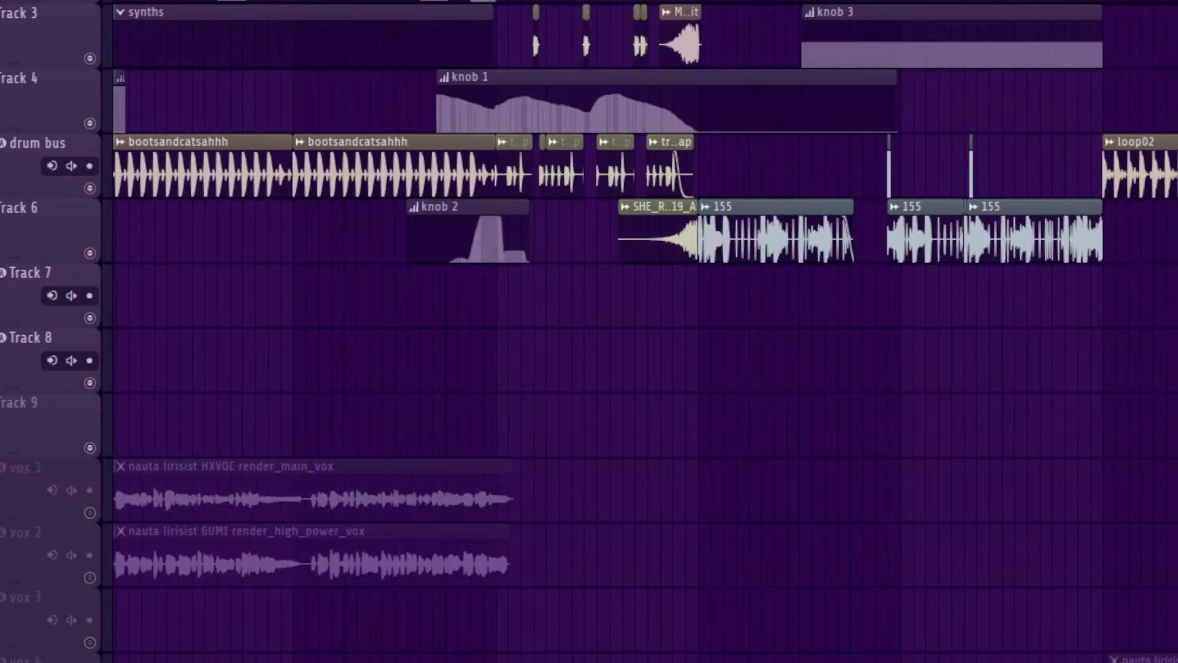
scroll(644, 331, "right", 3)
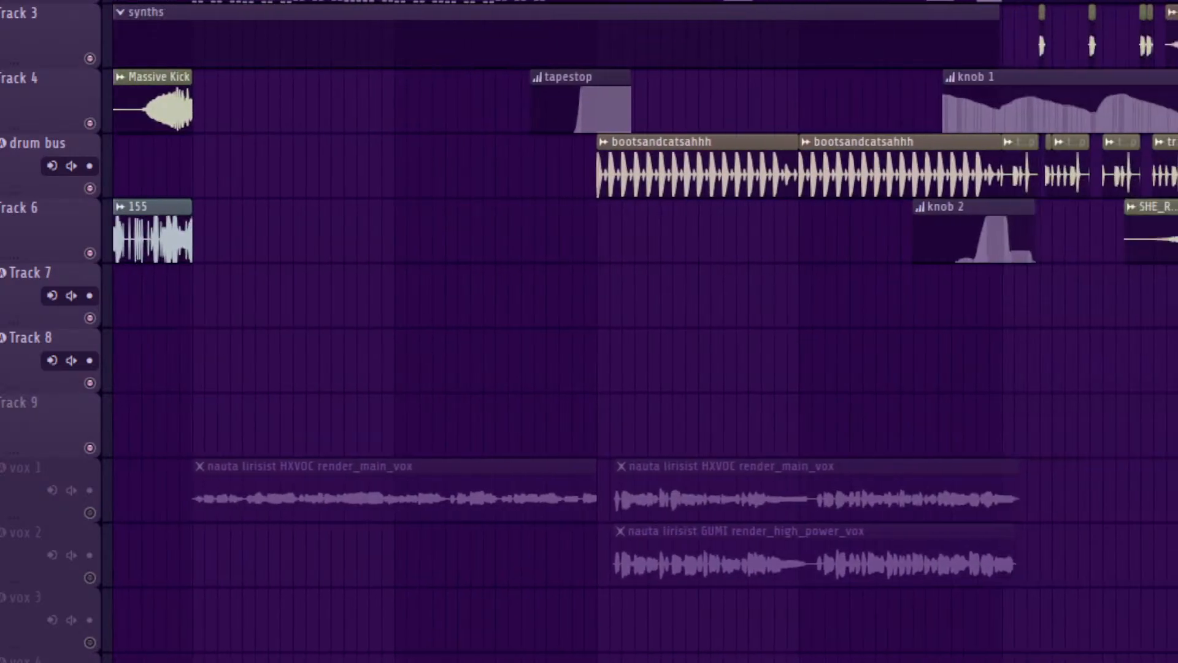
scroll(644, 332, "right", 12)
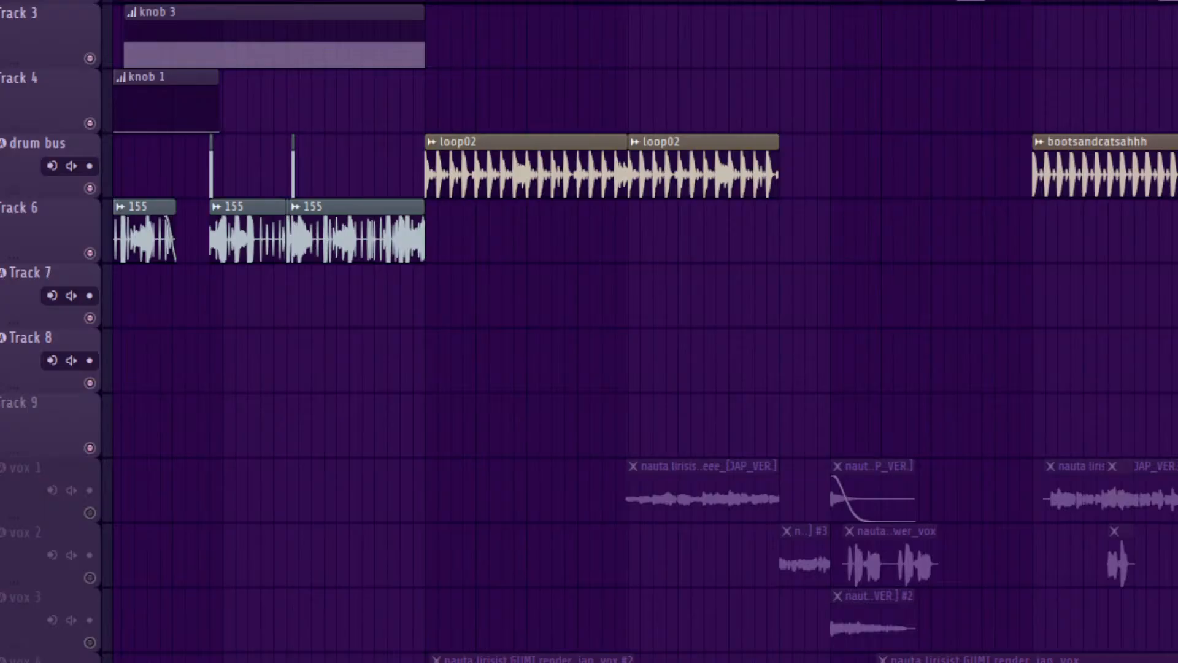
scroll(644, 331, "right", 4)
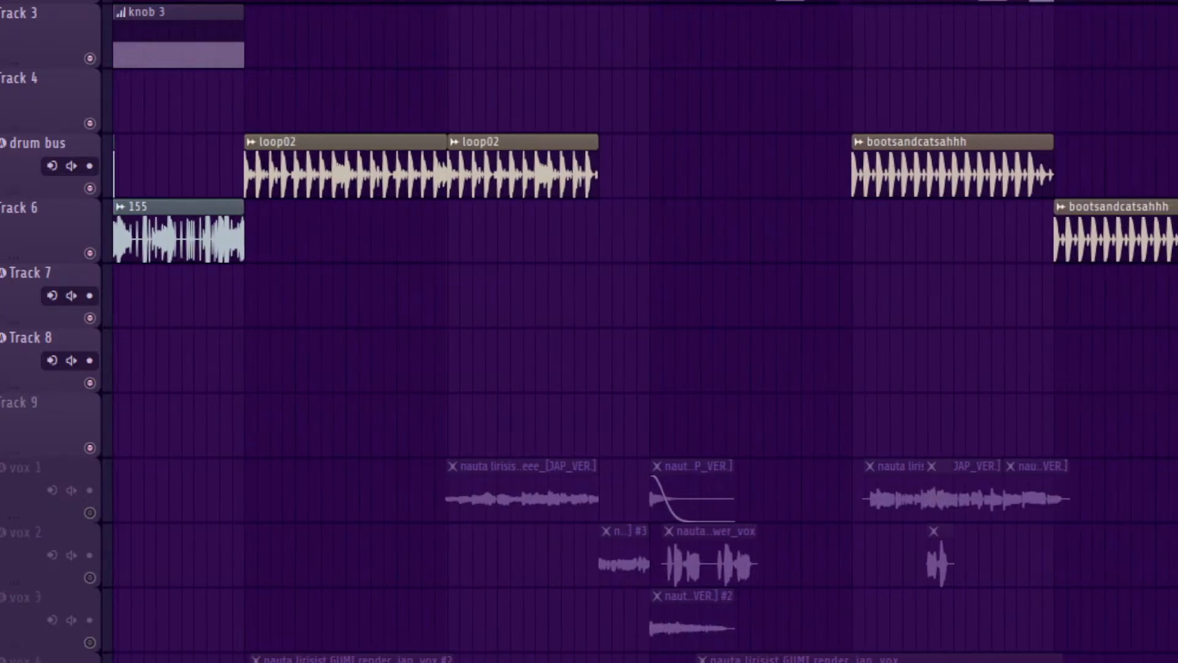
scroll(645, 332, "right", 10)
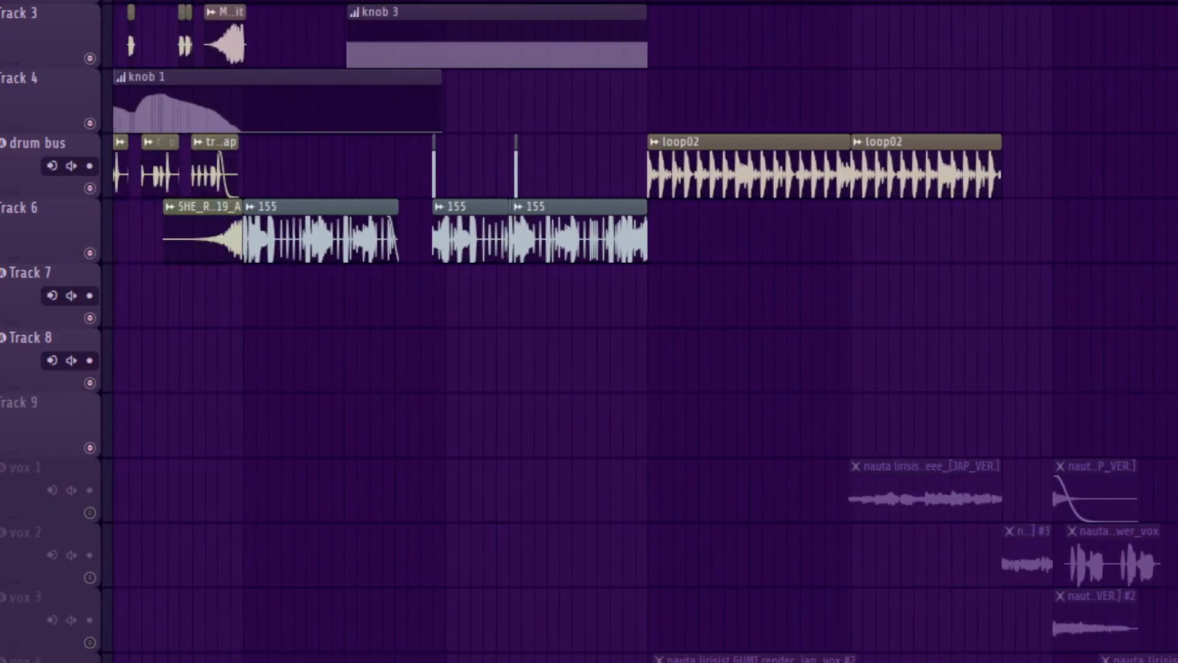
Step: Review the transition from the paired bootsandcatsahhh loops through the trap fills and 155 clips into loop02
scroll(645, 331, "left", 7)
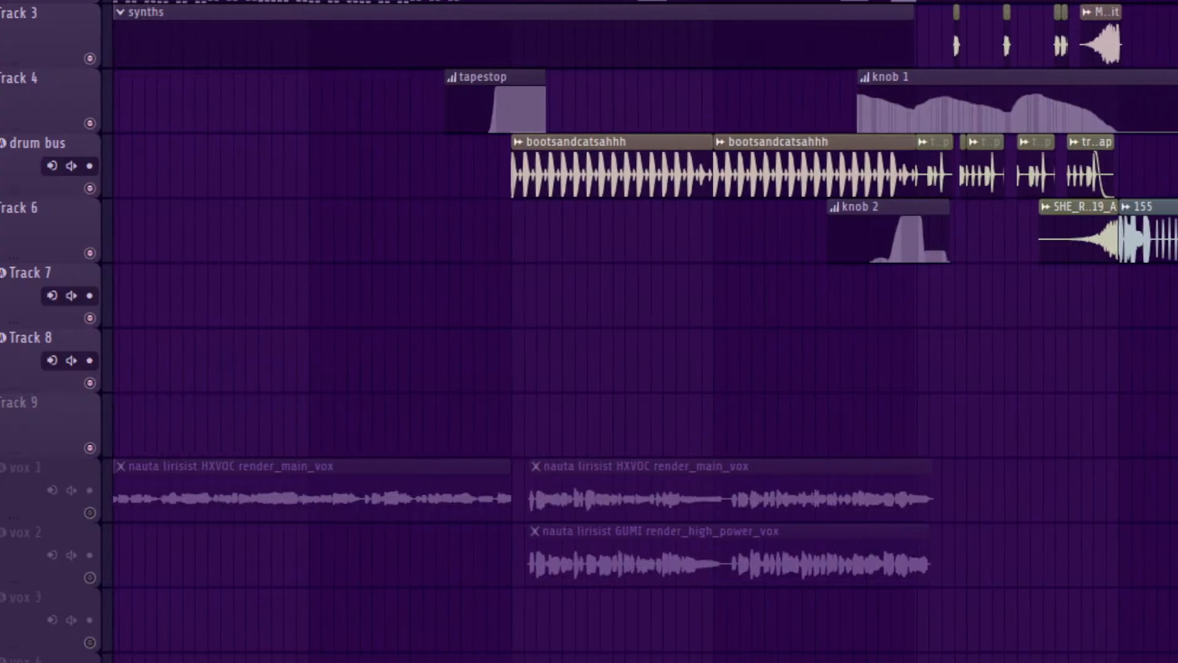
scroll(644, 332, "right", 6)
scroll(644, 332, "right", 18)
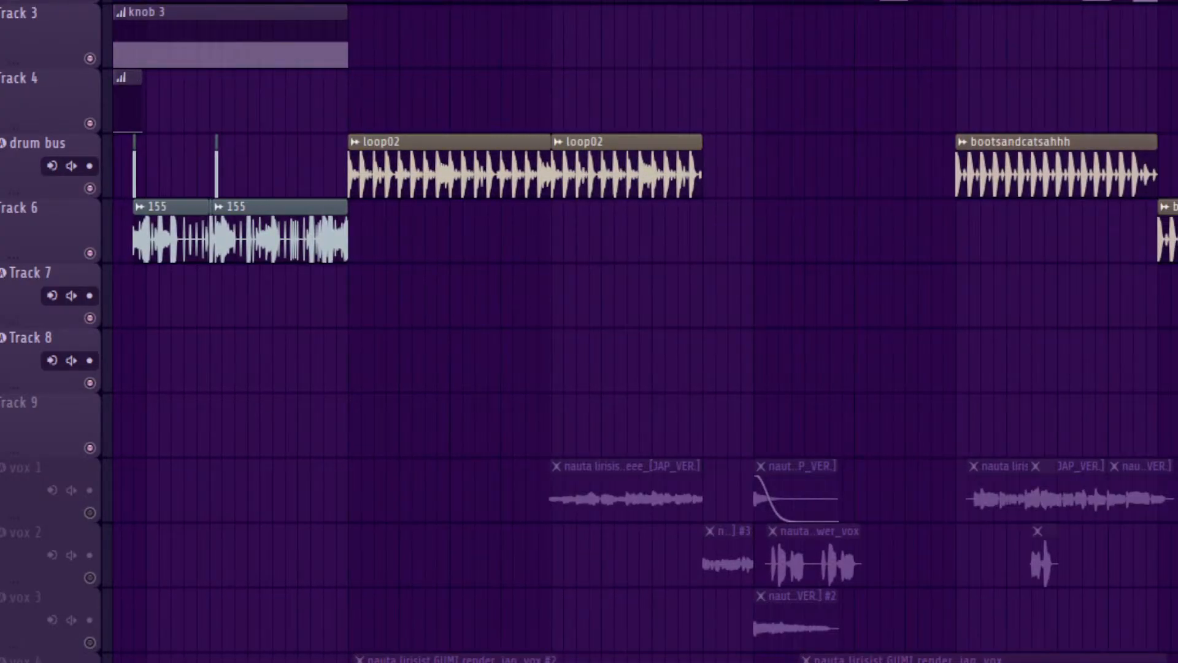
scroll(644, 331, "right", 20)
scroll(644, 332, "left", 2)
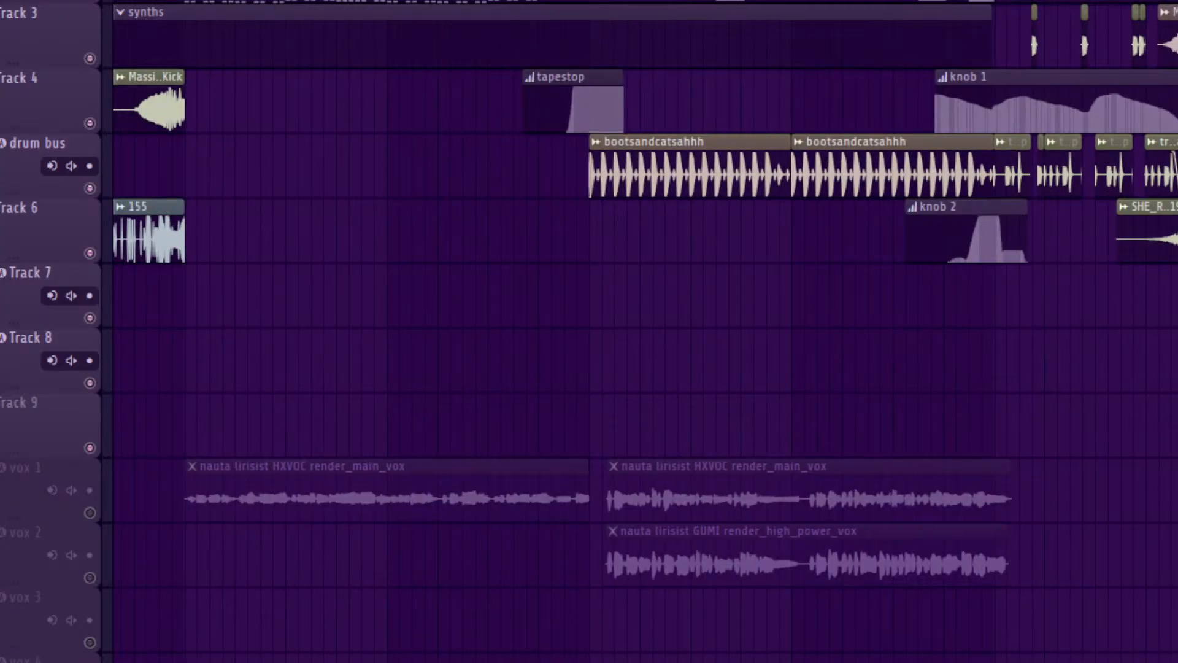
scroll(645, 331, "right", 10)
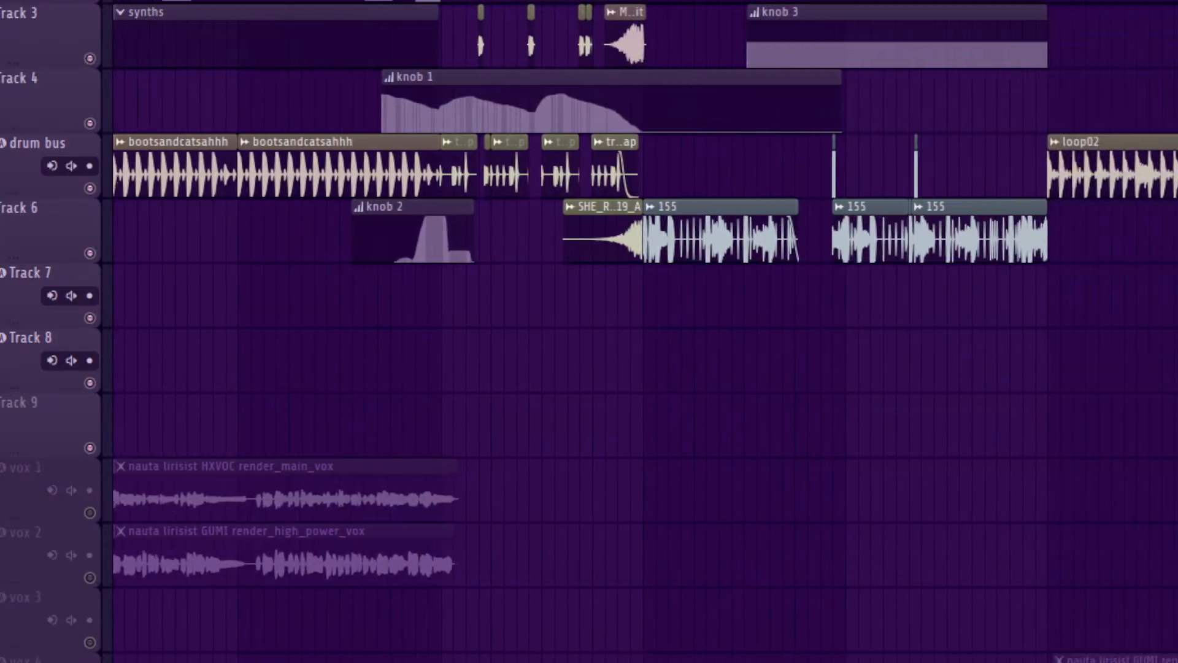
scroll(644, 331, "right", 5)
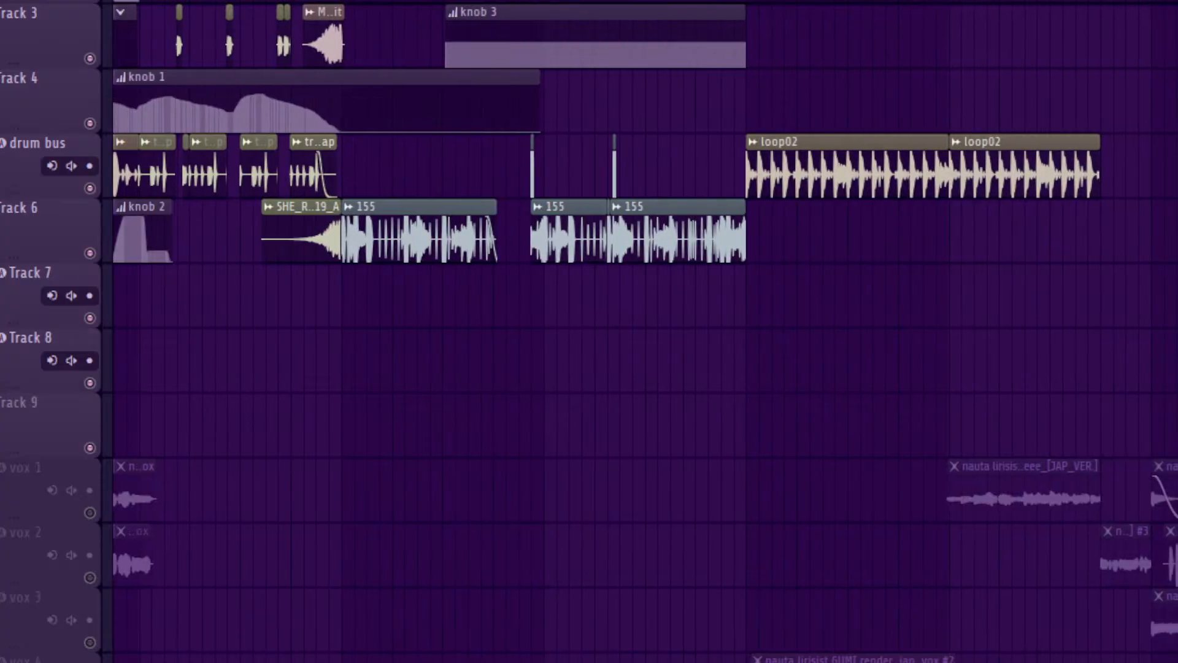
scroll(644, 331, "right", 7)
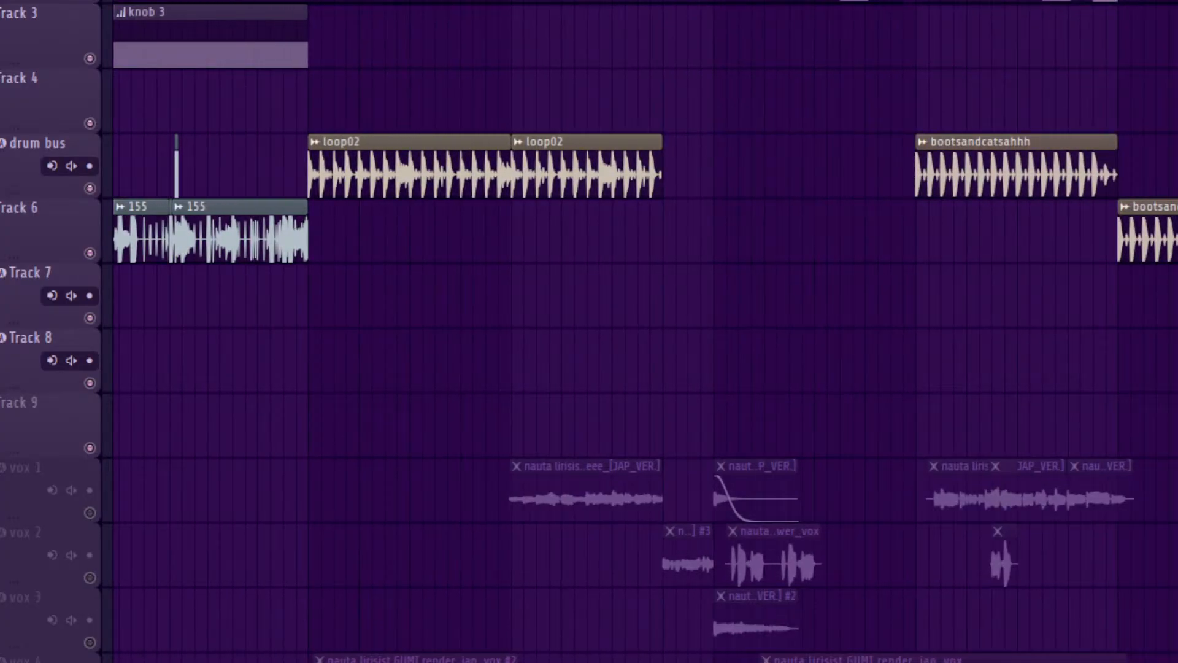
Step: Inspect the section between the Massive Kick riser and loop02 at wider and closer scales, ending around the tapestop automation
scroll(644, 332, "left", 19)
scroll(644, 331, "right", 2)
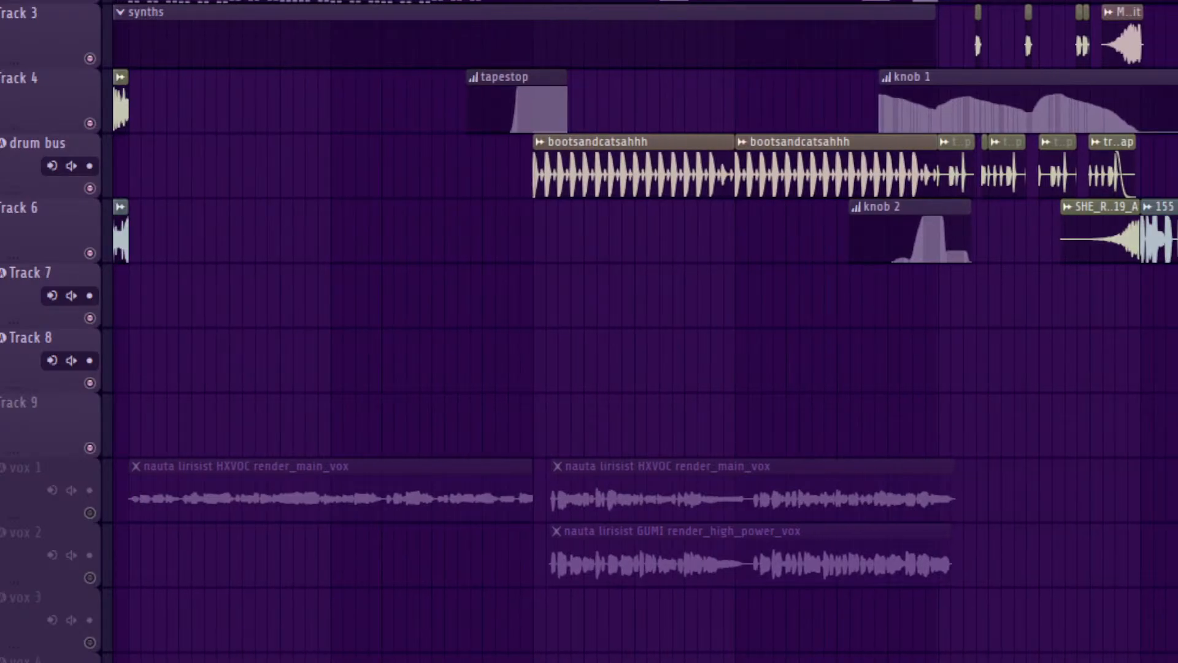
scroll(644, 331, "right", 9)
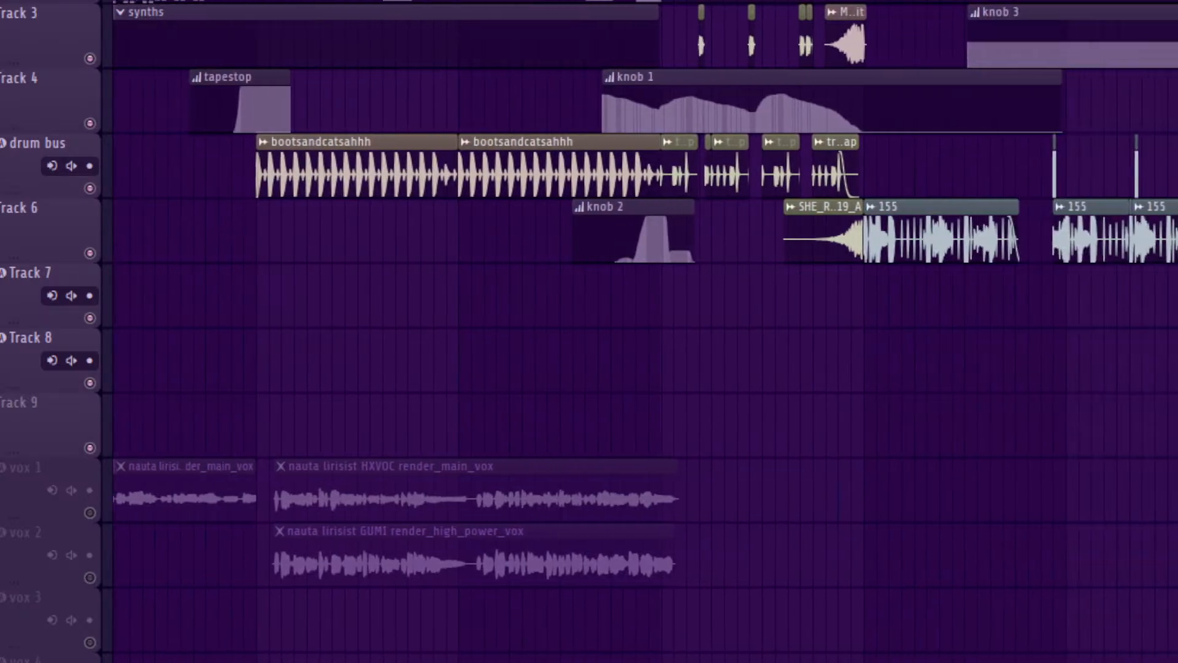
scroll(644, 332, "right", 6)
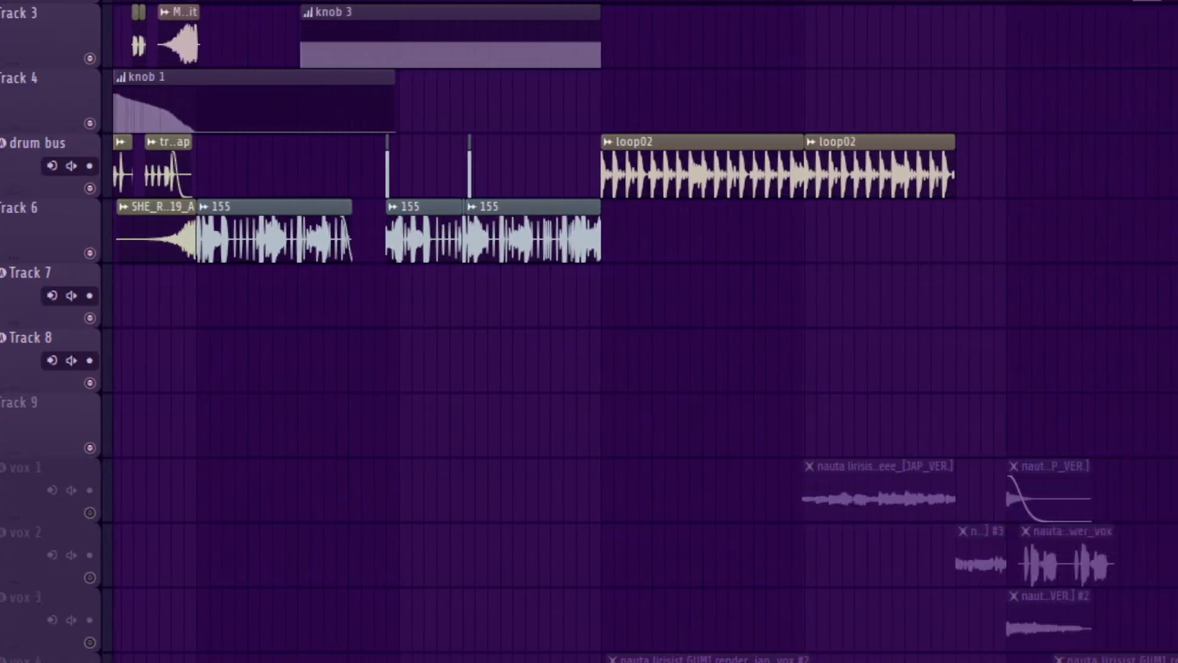
scroll(644, 331, "left", 14)
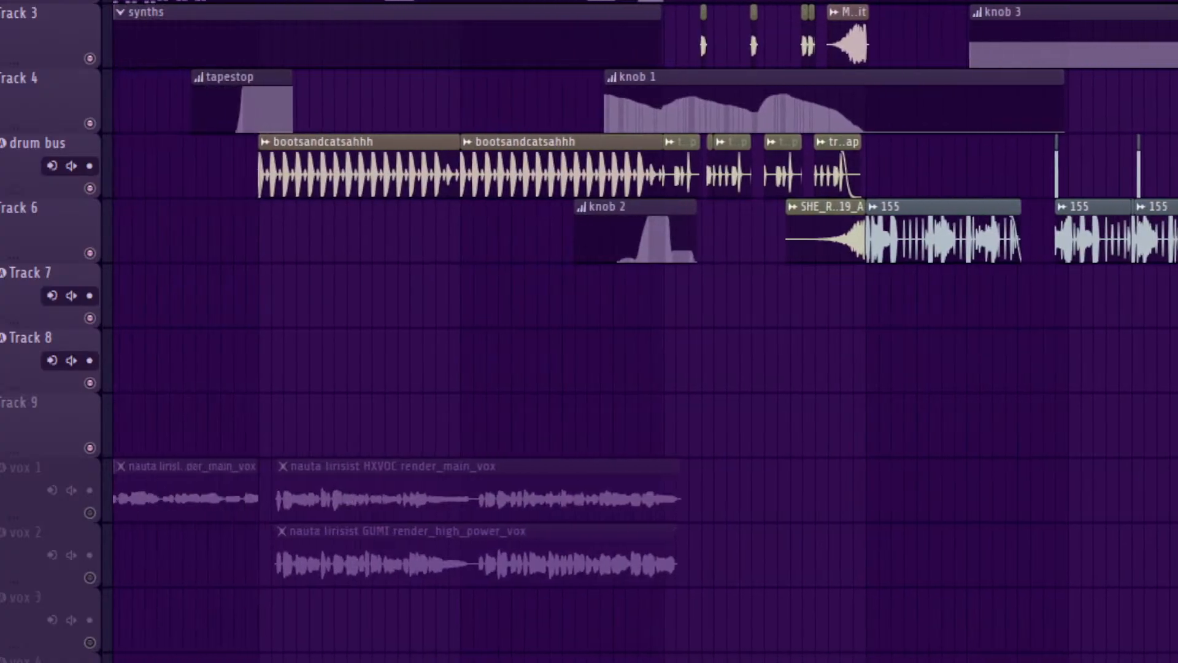
scroll(644, 332, "left", 2)
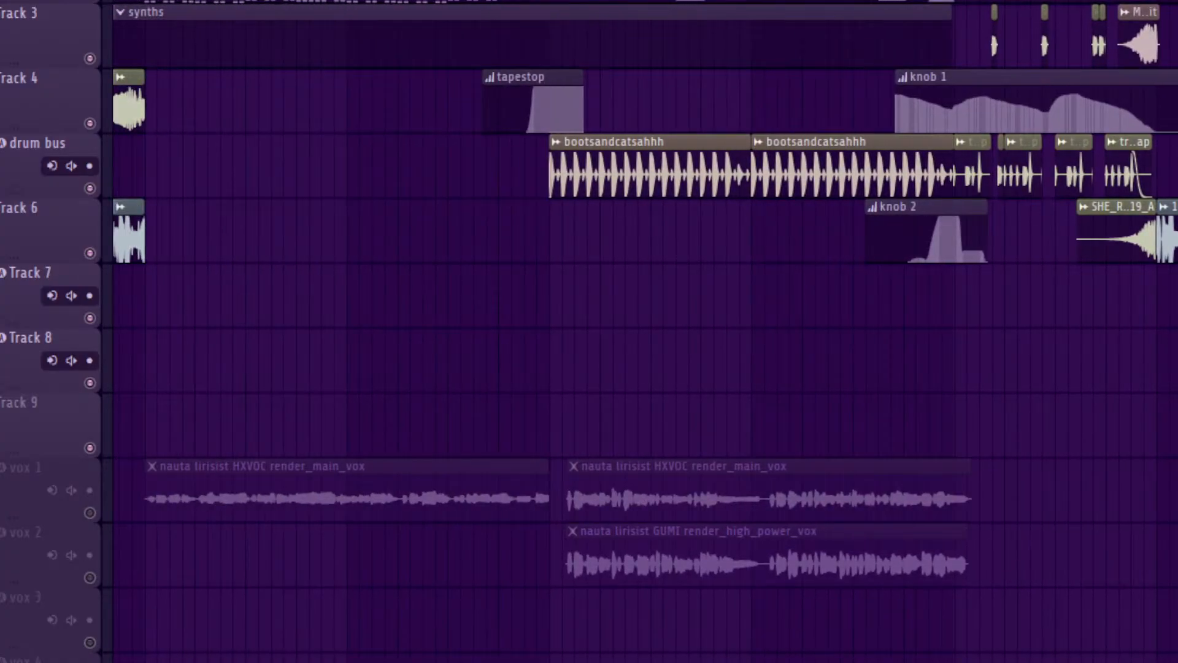
scroll(644, 332, "down", 3)
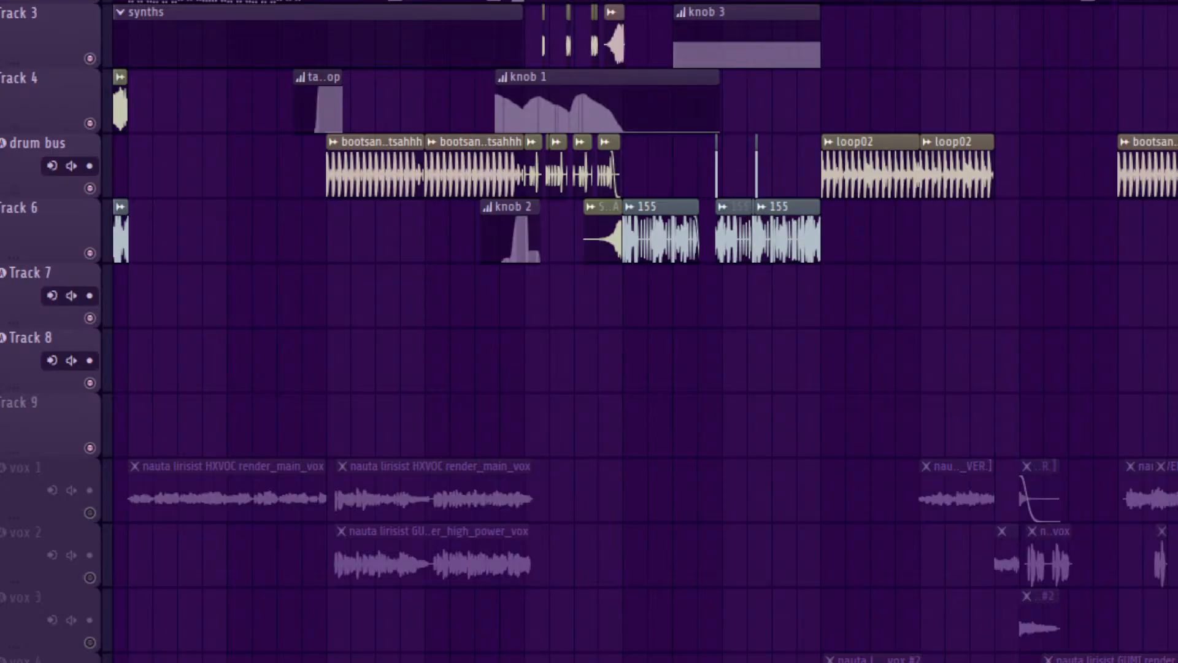
scroll(645, 331, "up", 3)
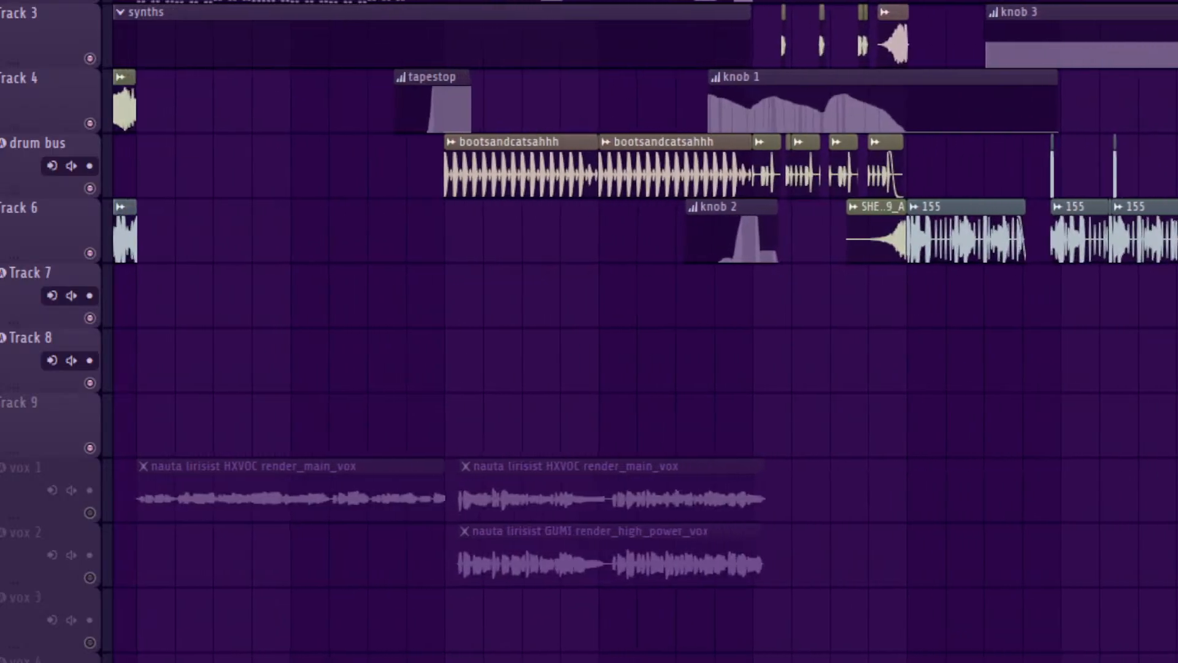
scroll(645, 331, "left", 2)
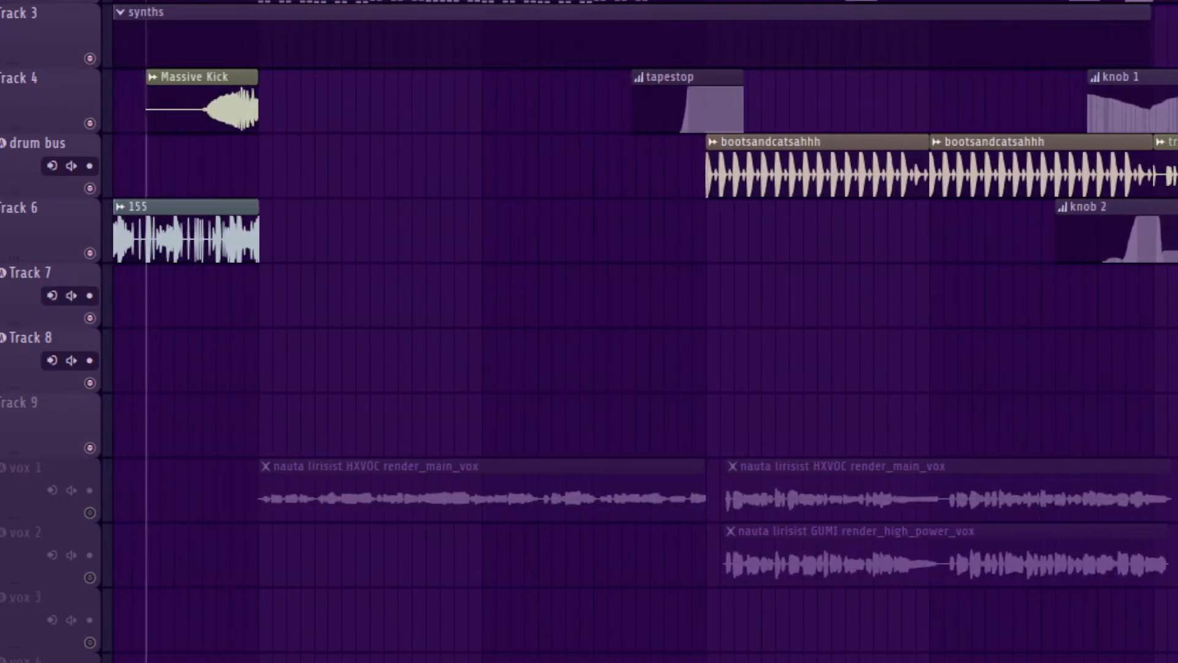
scroll(644, 331, "right", 4)
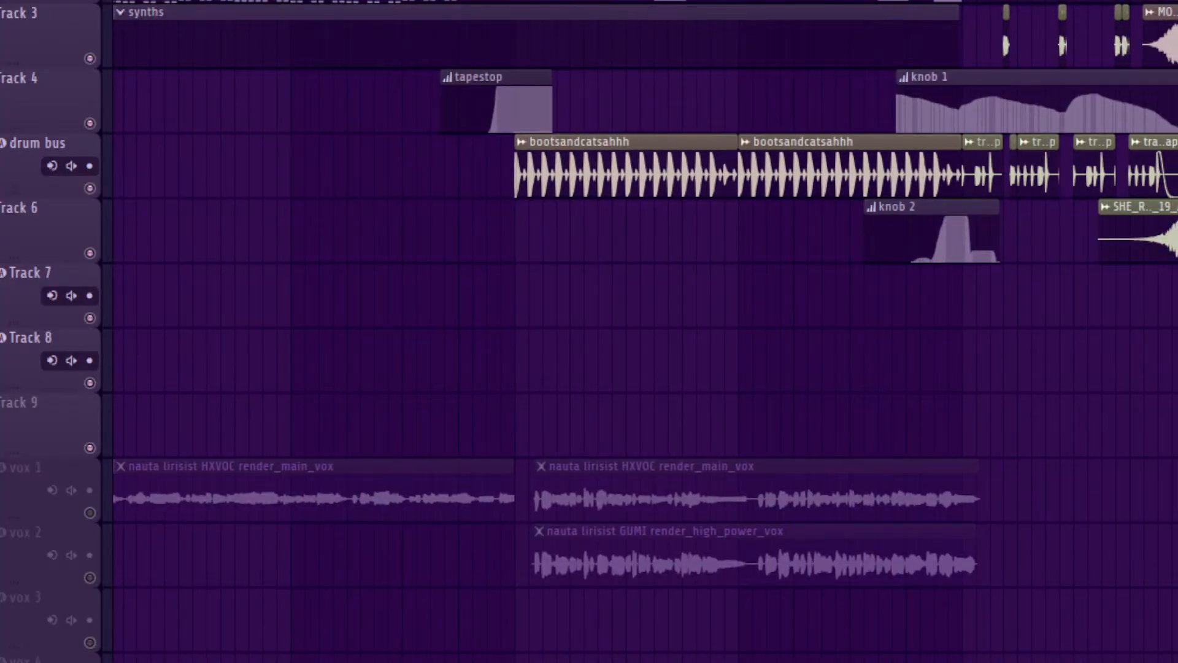
Step: Review the arrangement from the tapestop section through the trap fills, 155 and loop02 clips to the following bootsandcatsahhh loop
scroll(645, 331, "right", 15)
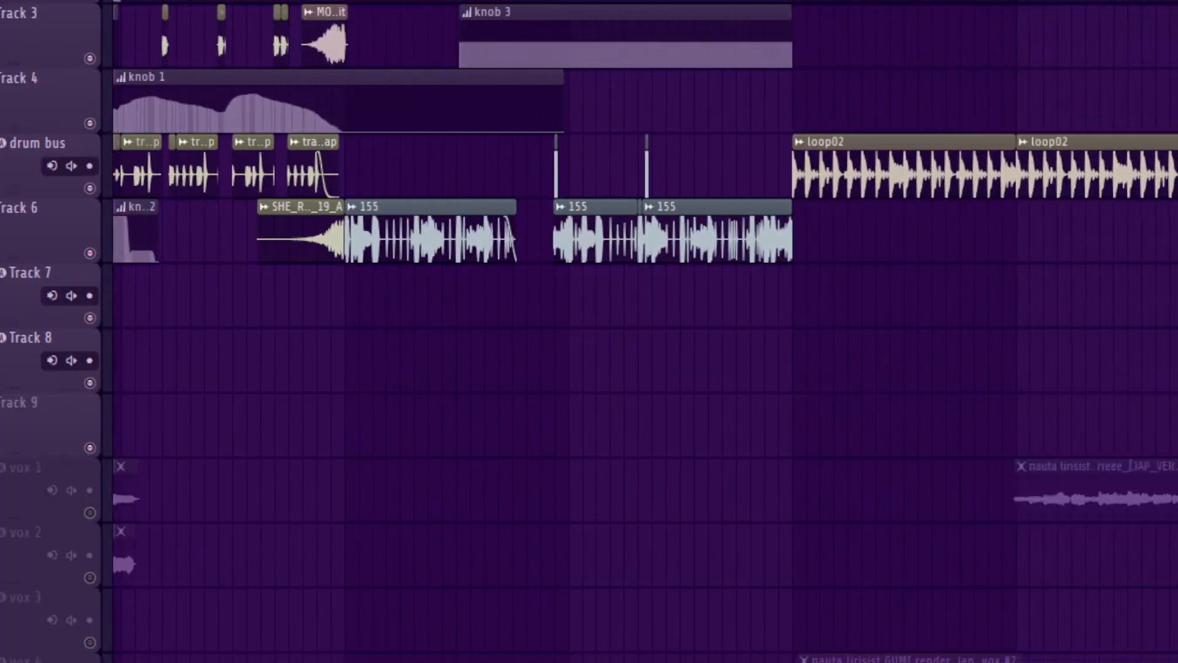
scroll(644, 331, "right", 4)
scroll(645, 332, "left", 1)
scroll(644, 331, "right", 6)
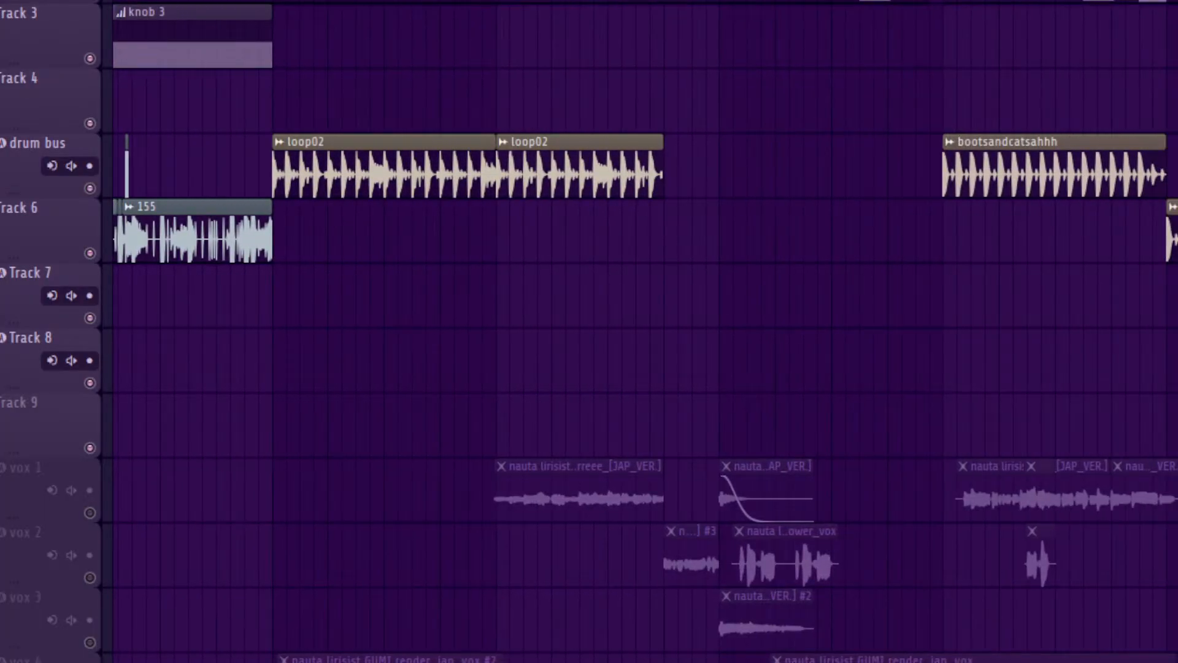
scroll(644, 331, "right", 15)
scroll(644, 332, "left", 7)
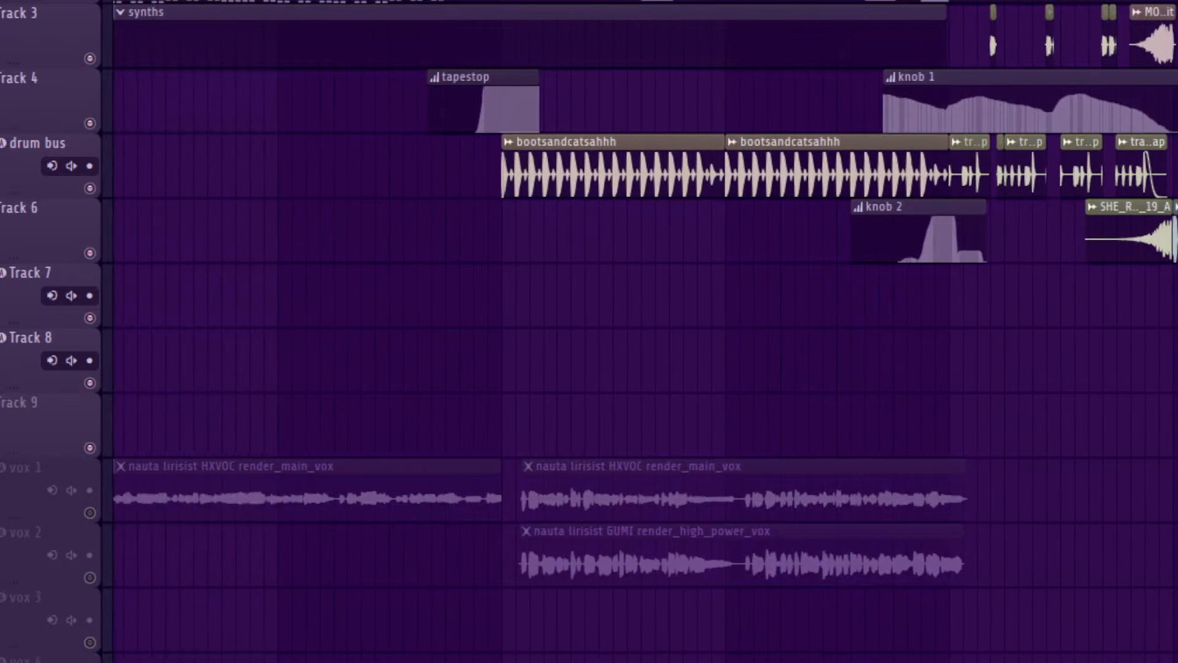
scroll(644, 331, "left", 2)
scroll(644, 331, "right", 1)
scroll(644, 331, "left", 1)
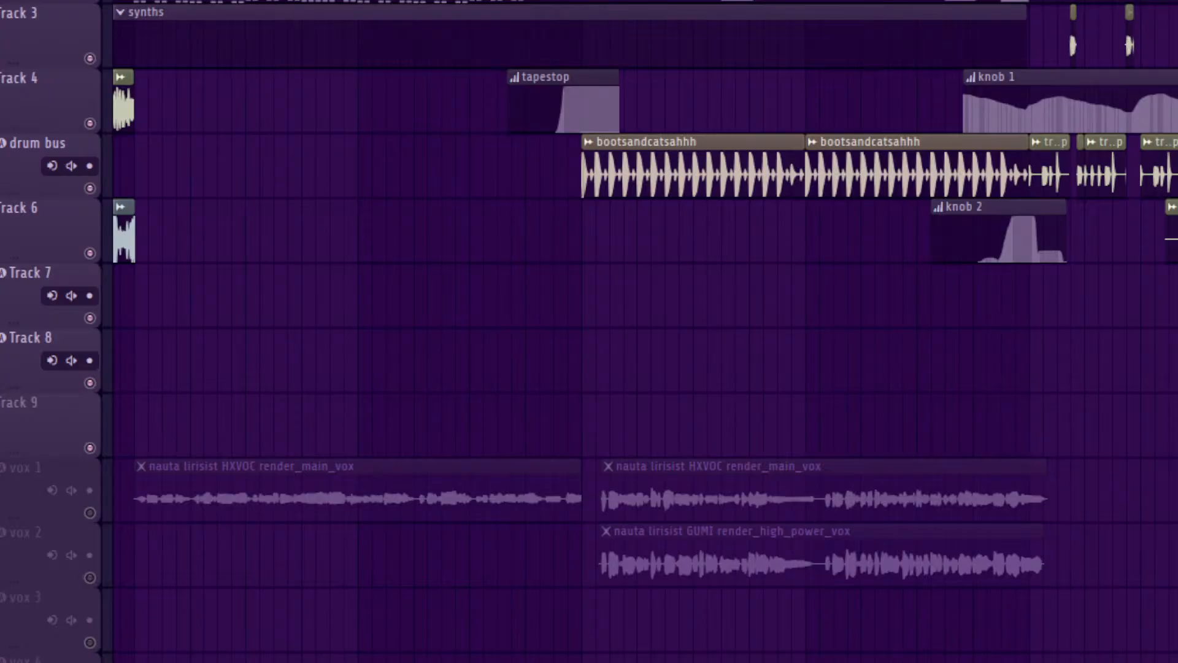
Step: Recheck the span from the paired bootsandcatsahhh loops to the loops staggered across two tracks, and return to the tapestop section at a wider scale
scroll(644, 331, "right", 8)
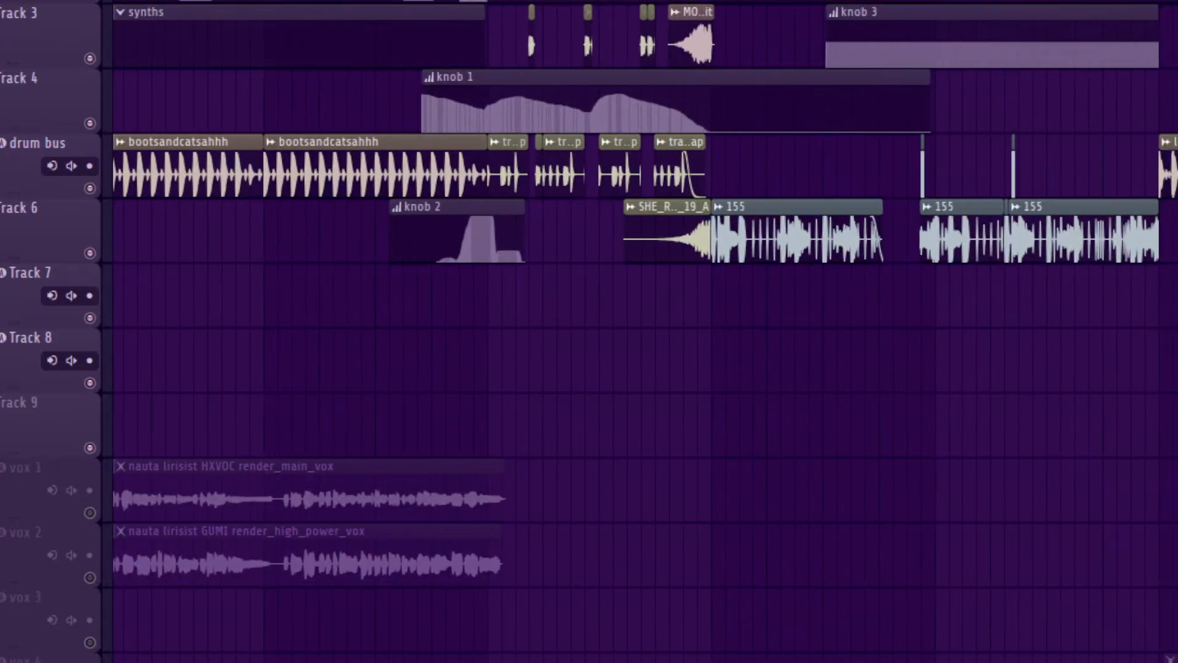
scroll(644, 332, "right", 10)
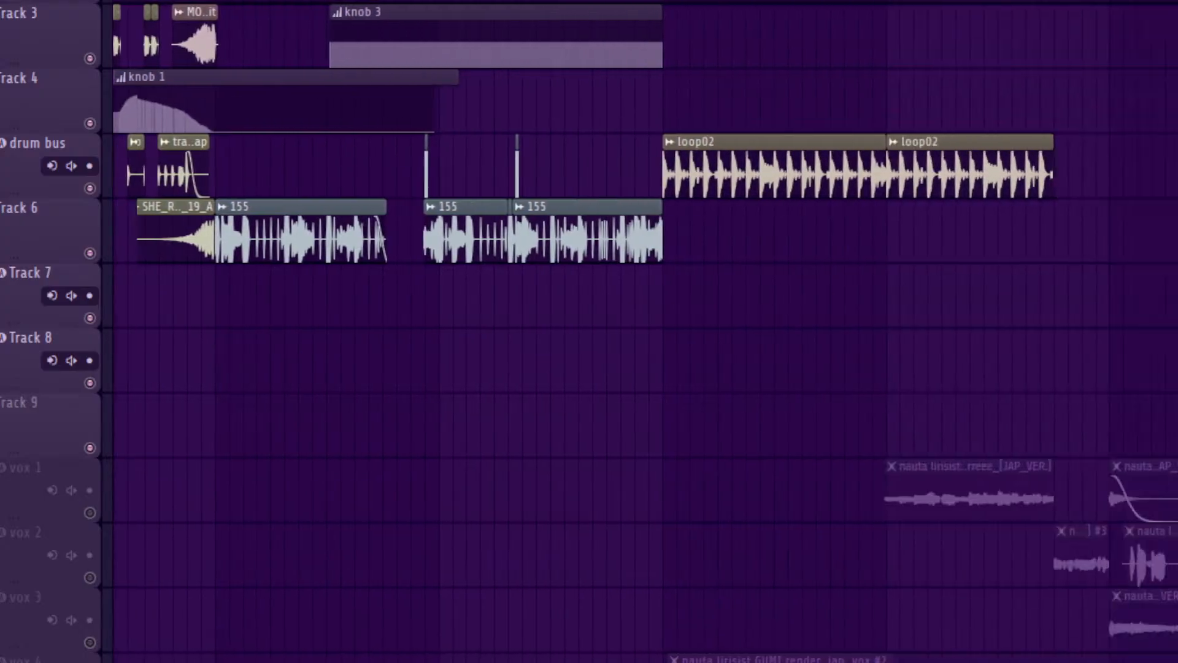
scroll(644, 331, "right", 6)
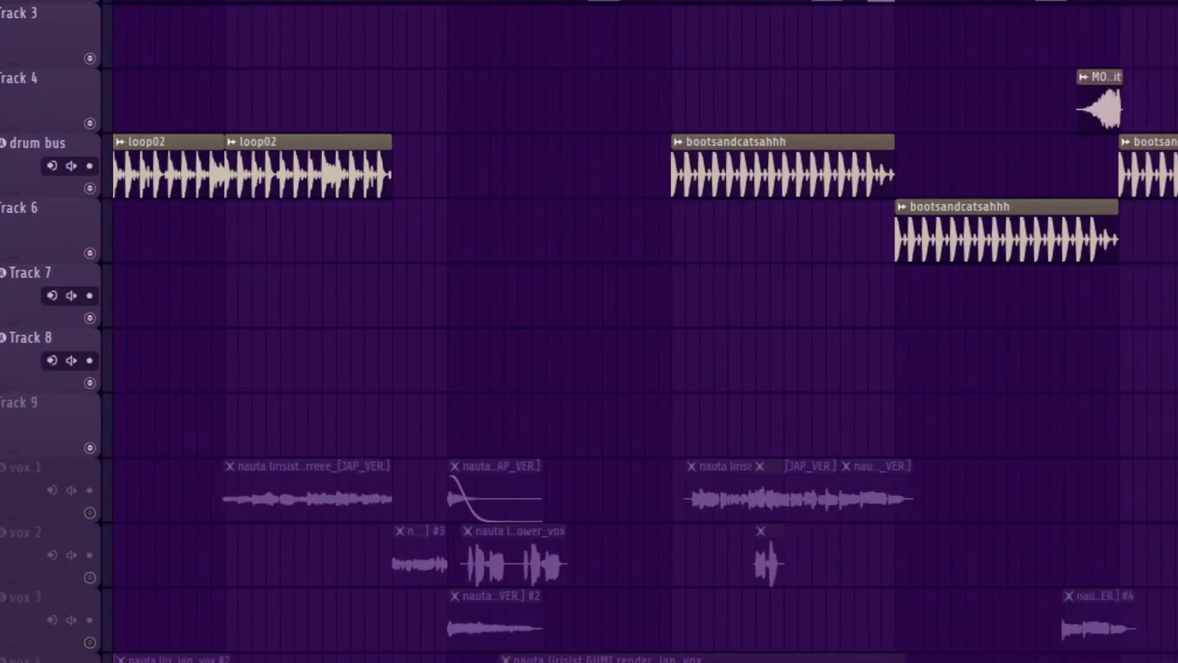
scroll(644, 332, "right", 20)
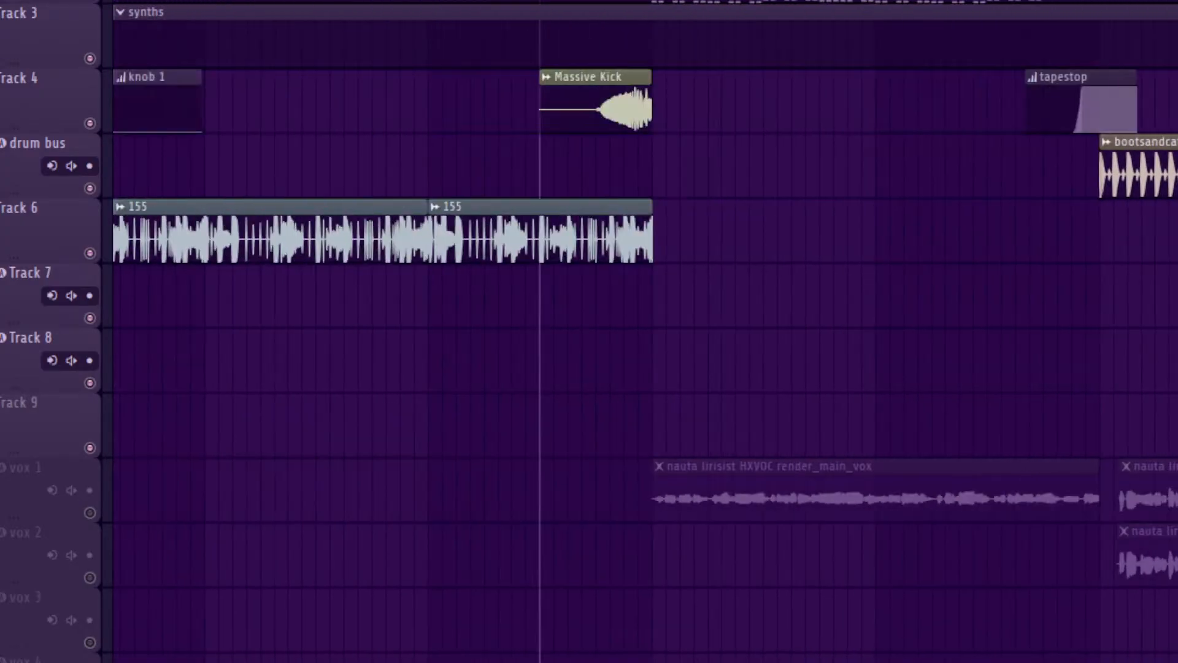
scroll(644, 332, "right", 6)
scroll(644, 331, "right", 1)
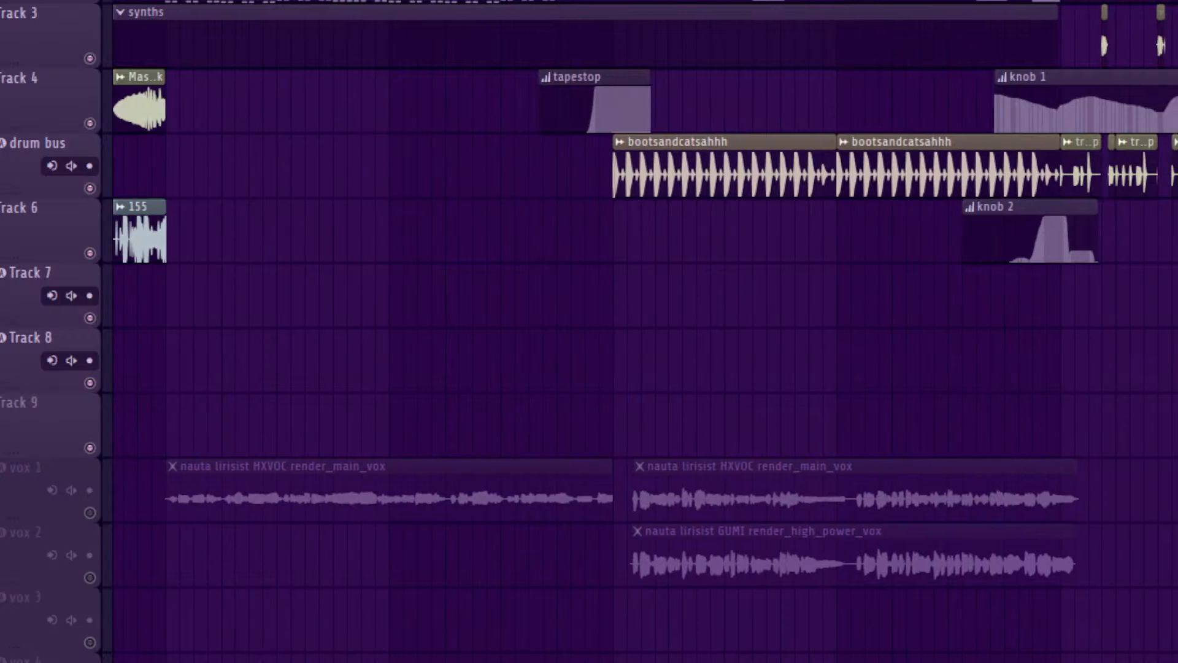
scroll(644, 331, "down", 3)
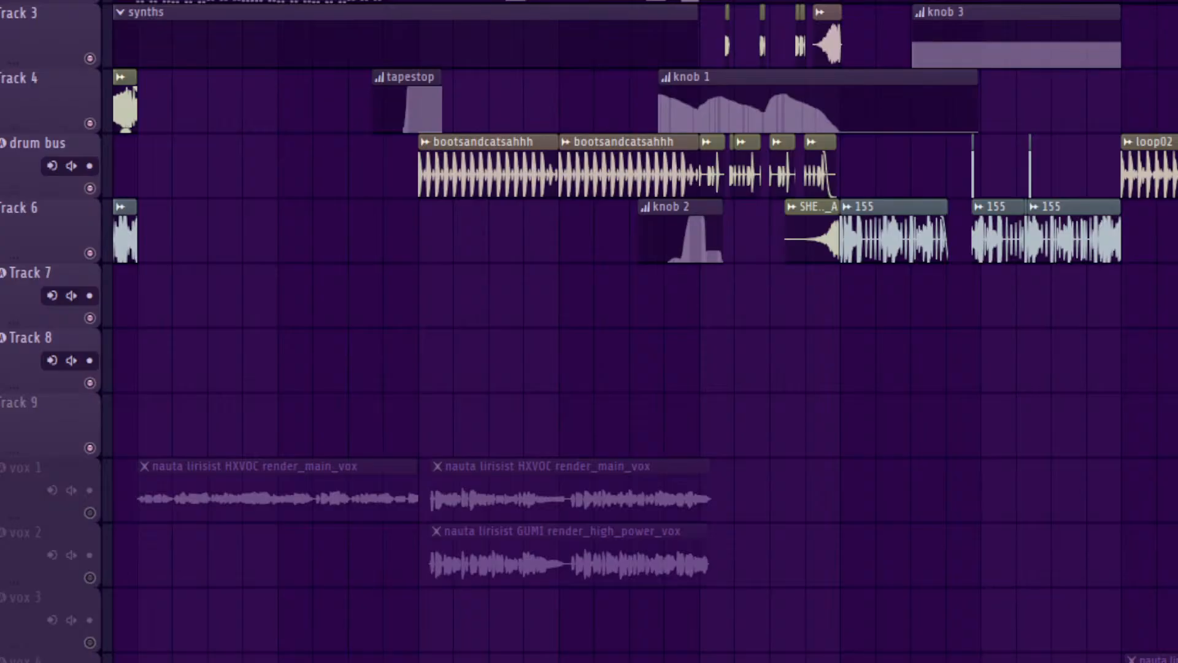
Step: Cue playback at the start of the 155 clips that lead up to the Massive Kick riser
scroll(644, 331, "left", 5)
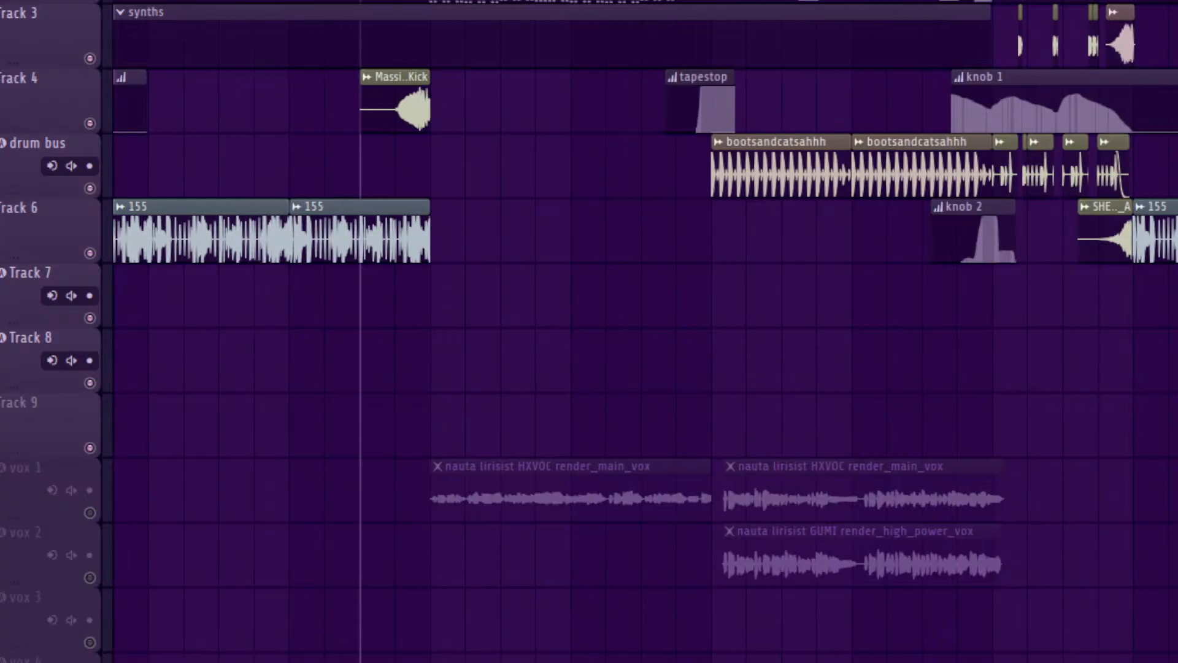
scroll(570, 173, "left", 9)
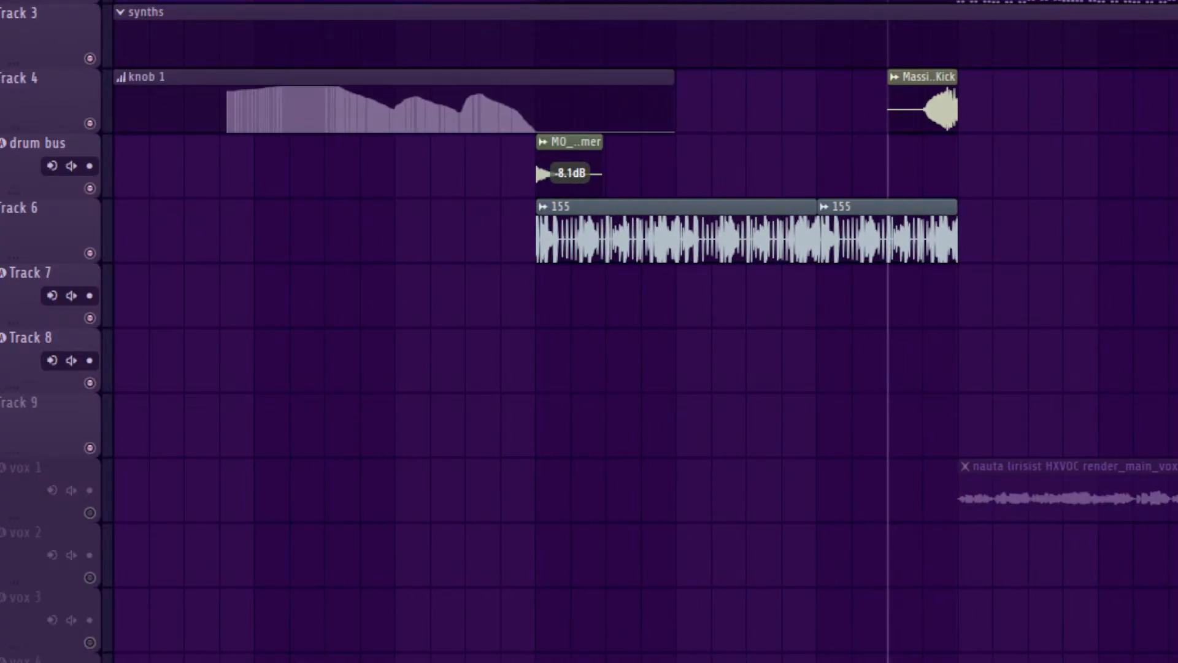
scroll(589, 332, "right", 5)
left_click(218, 3)
key("space")
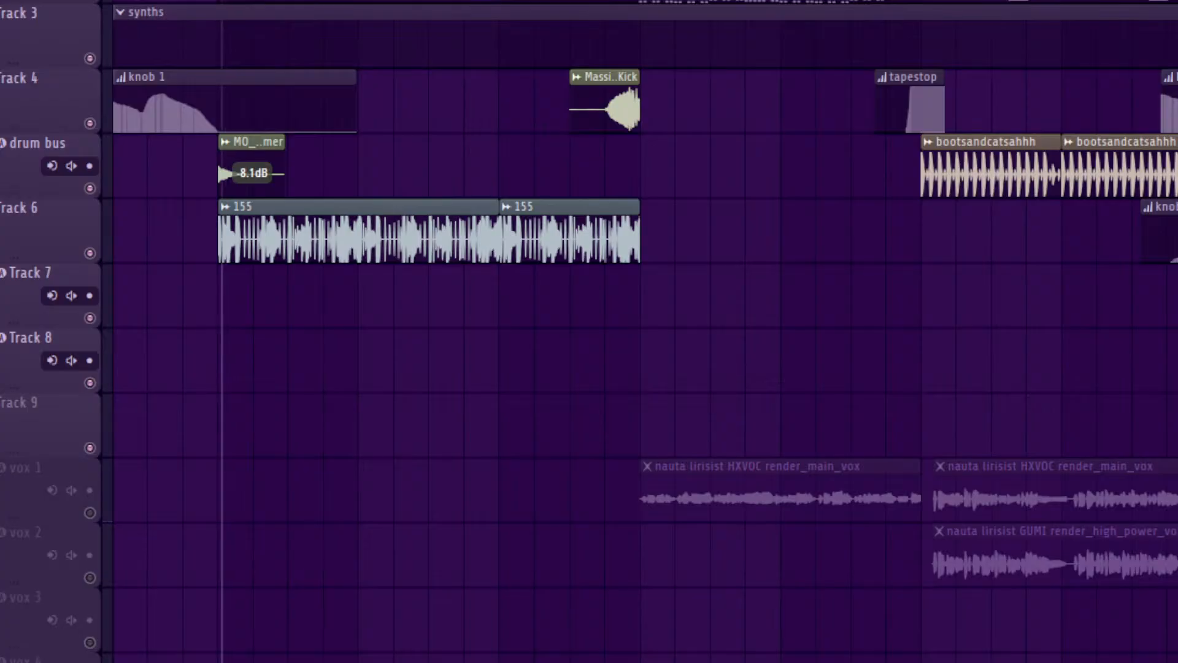
Step: Show the channel rack and check which patch the DDLC Soundfont #3 channel uses
key("F6")
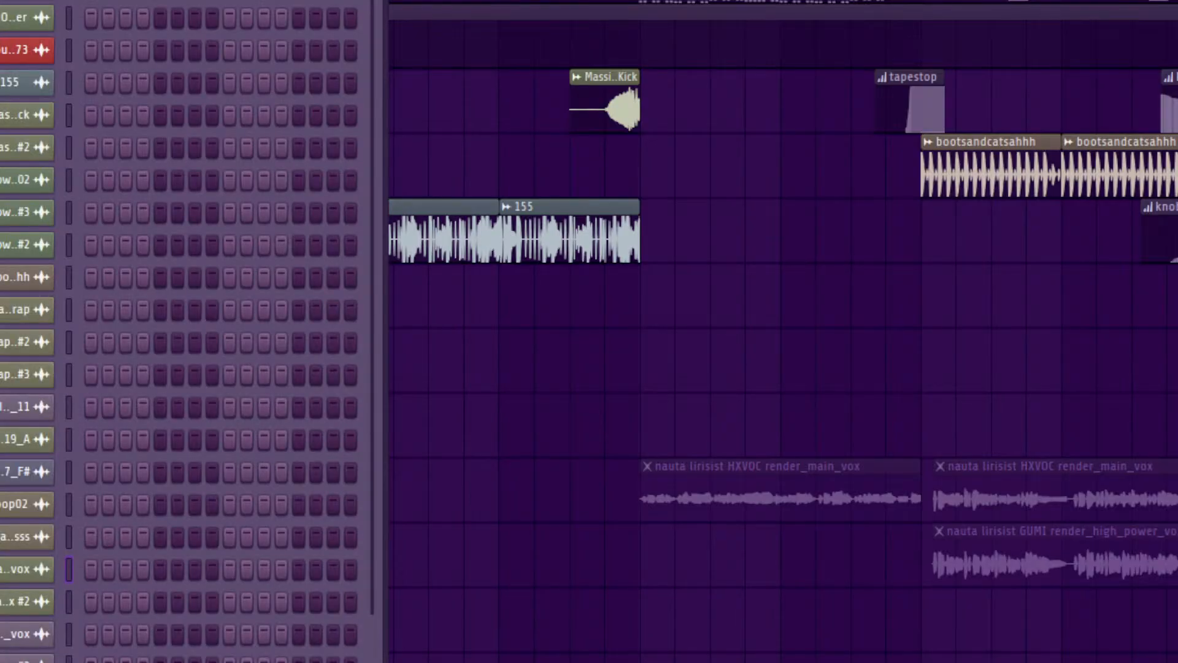
left_click(10, 491)
key("Escape")
left_click(26, 374)
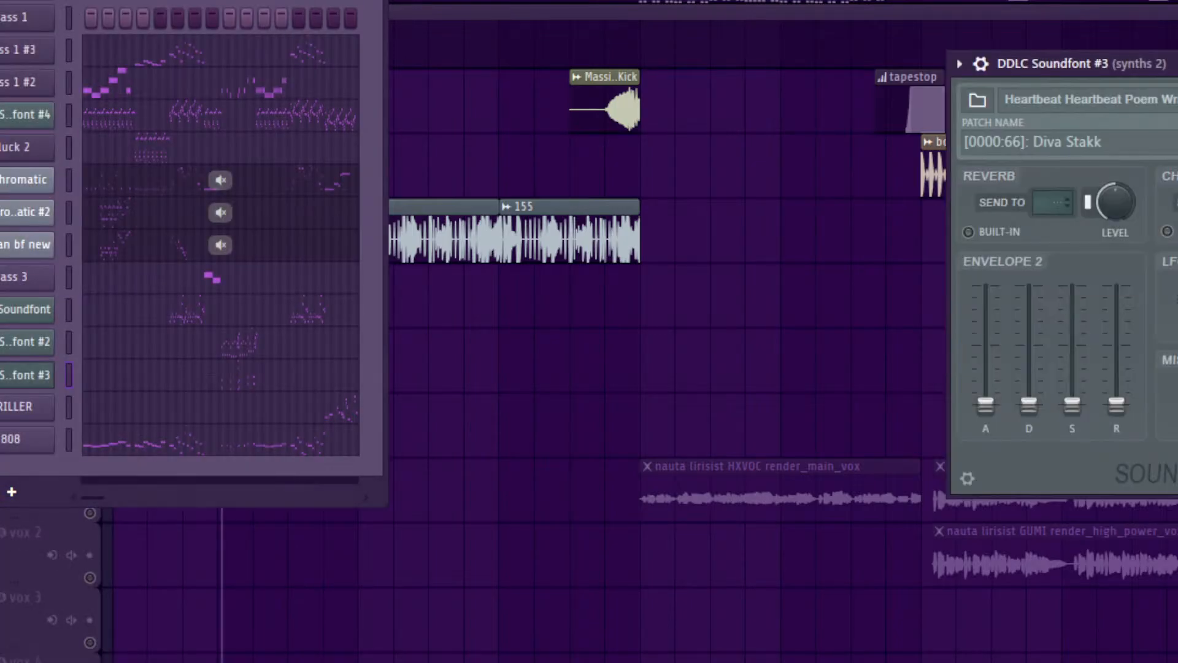
left_click(26, 375)
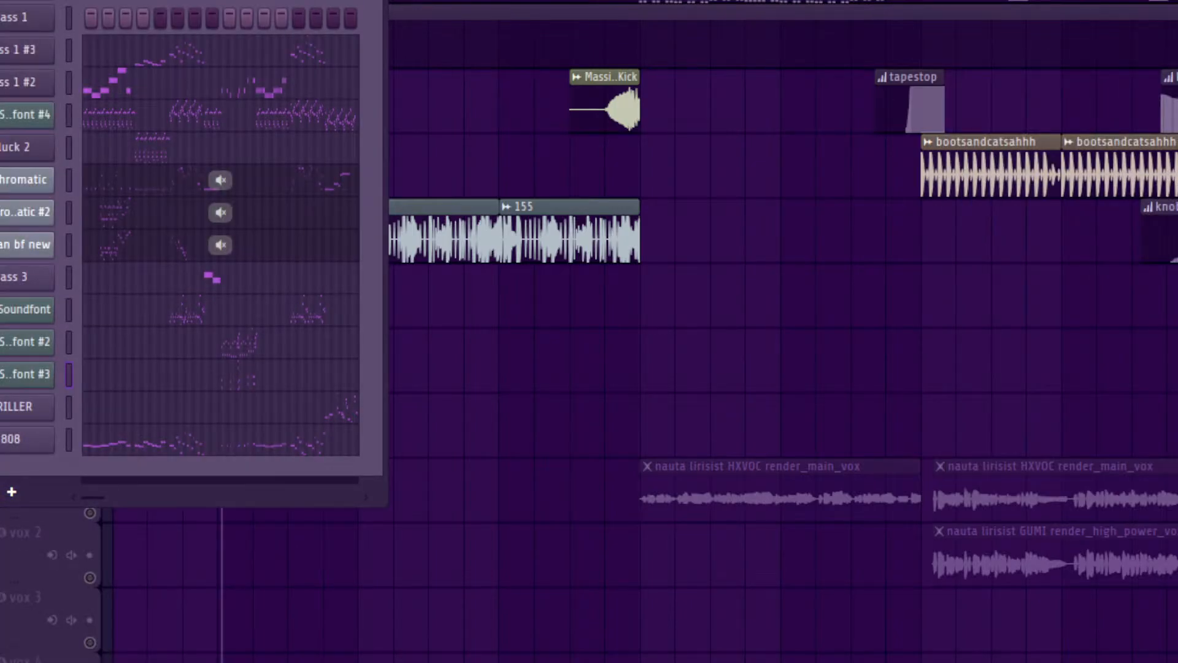
Step: Compare the instrument settings of the DDLC Soundfont, DDLC Soundfont #2 and DDLC Soundfont #4 channels
left_click(25, 311)
left_click(1100, 54)
left_click(26, 342)
left_click(25, 341)
left_click(26, 115)
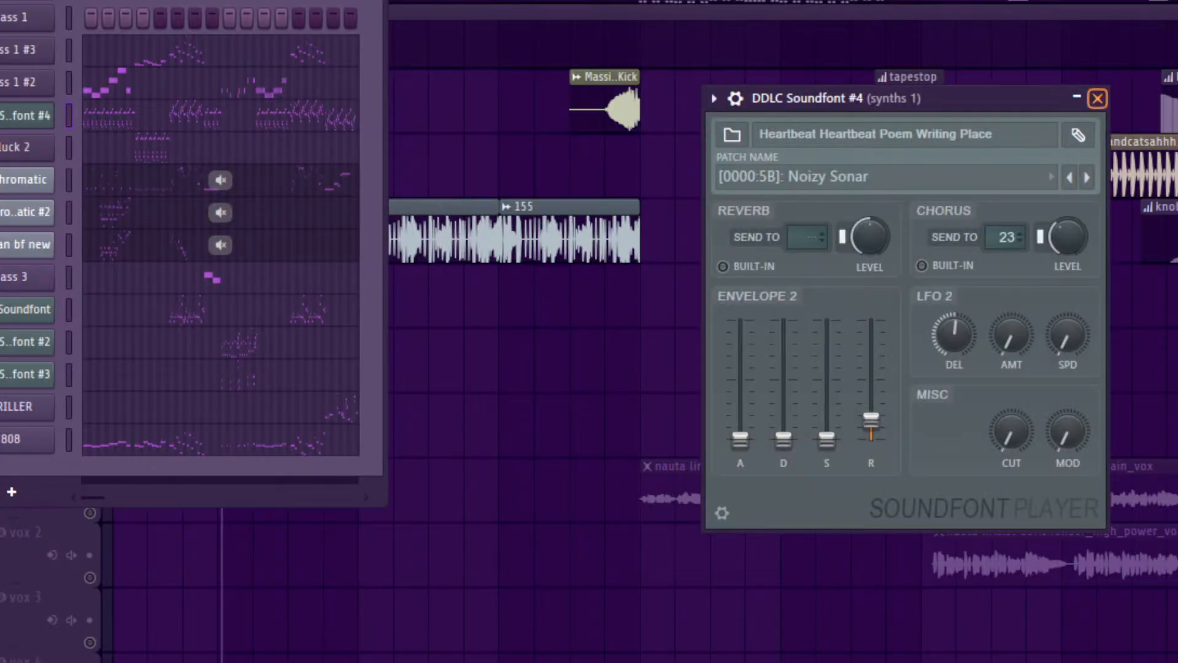
left_click(1097, 98)
right_click(25, 115)
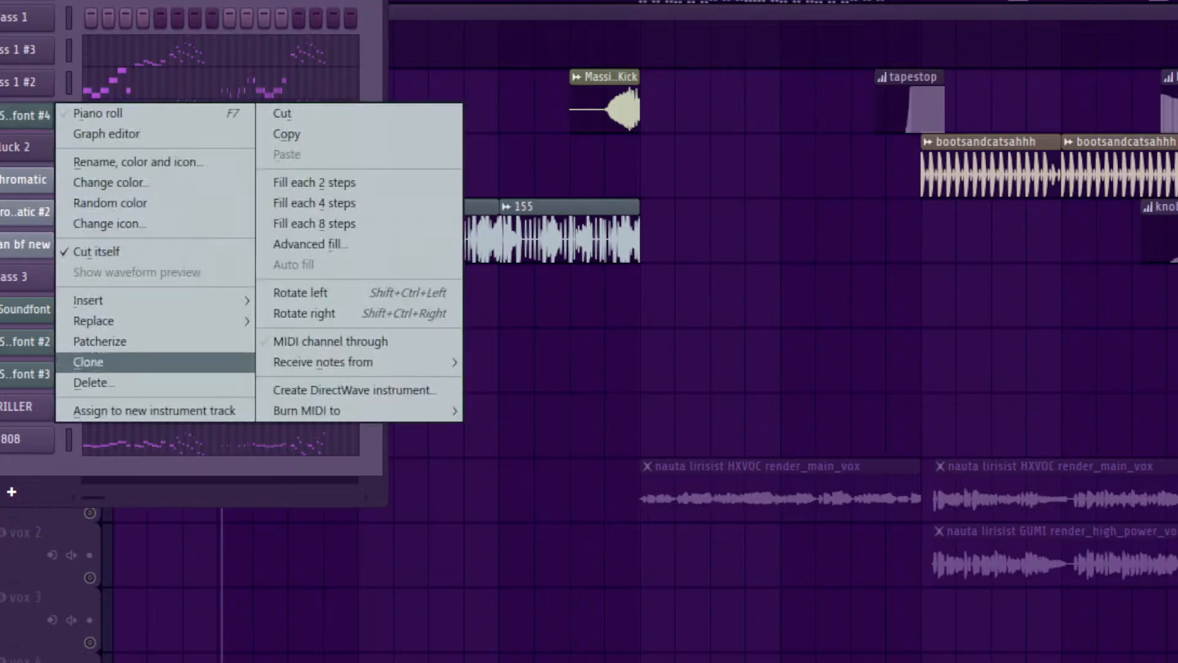
key("Escape")
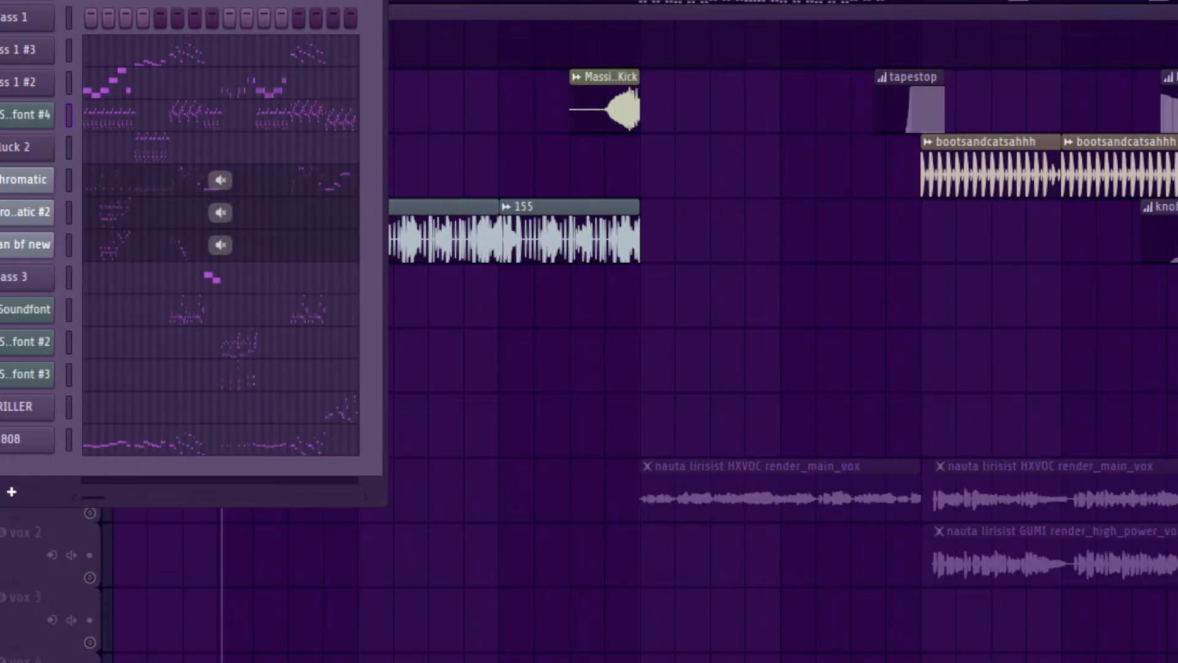
Step: Clone the DDLC Soundfont #2 channel and set the clone's patch to Piccolo
right_click(27, 341)
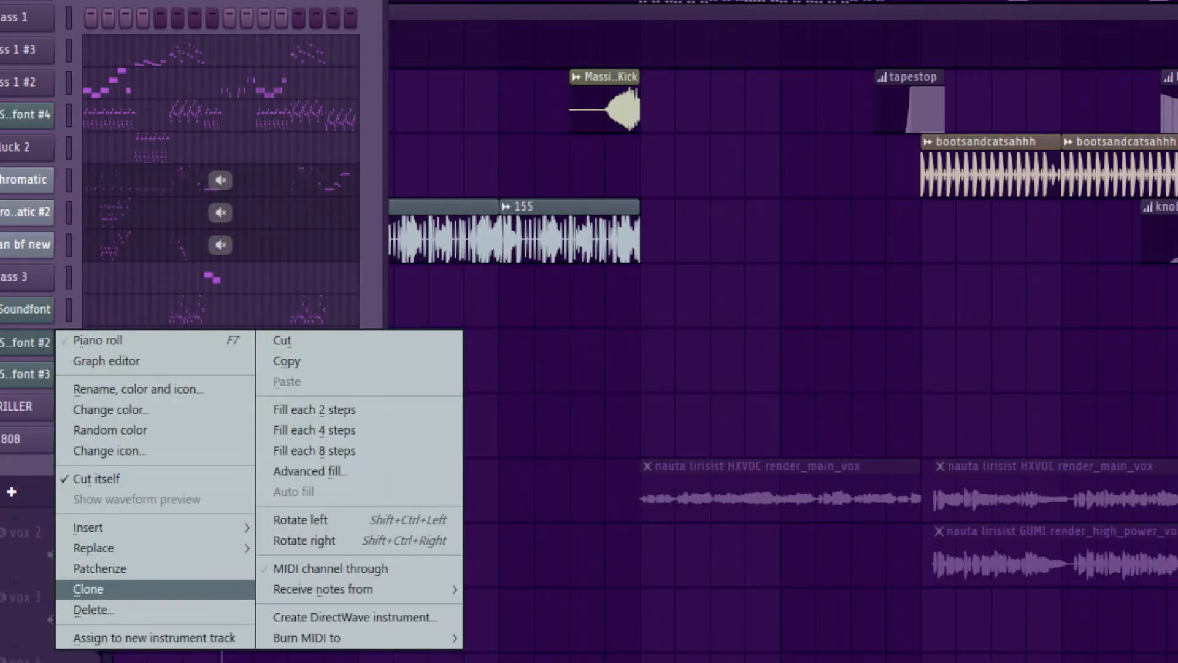
left_click(88, 588)
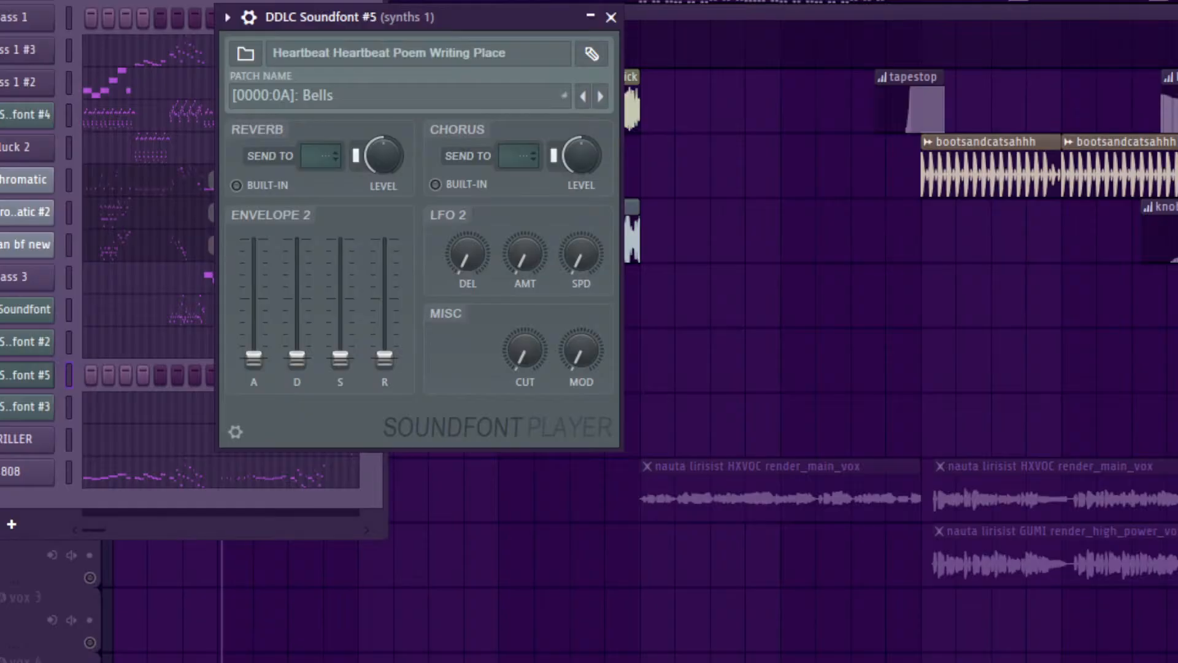
left_click(399, 97)
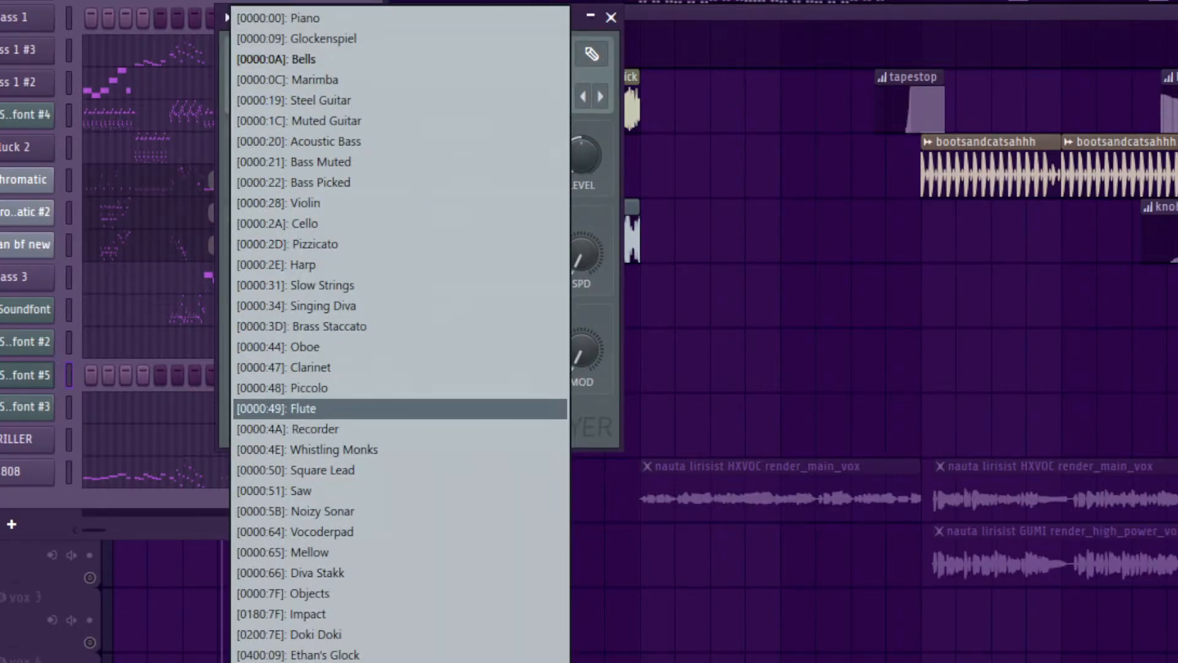
left_click(398, 388)
left_click(610, 18)
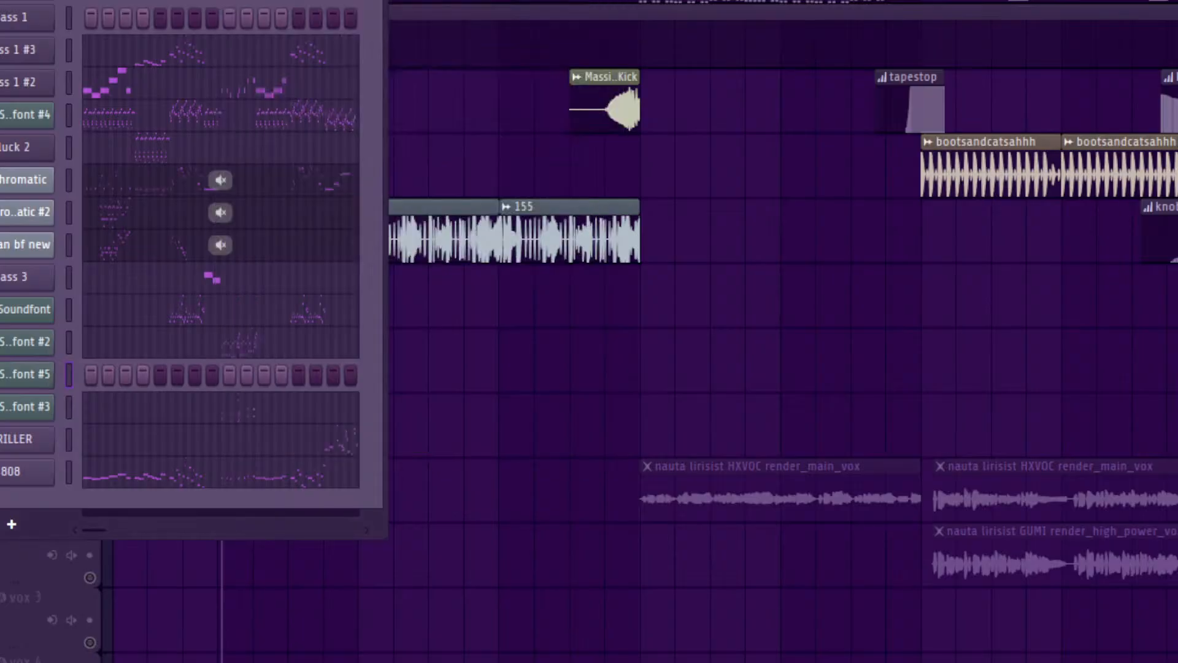
Step: Display the cloned DDLC Soundfont channel in the piano roll for note editing
key("F6")
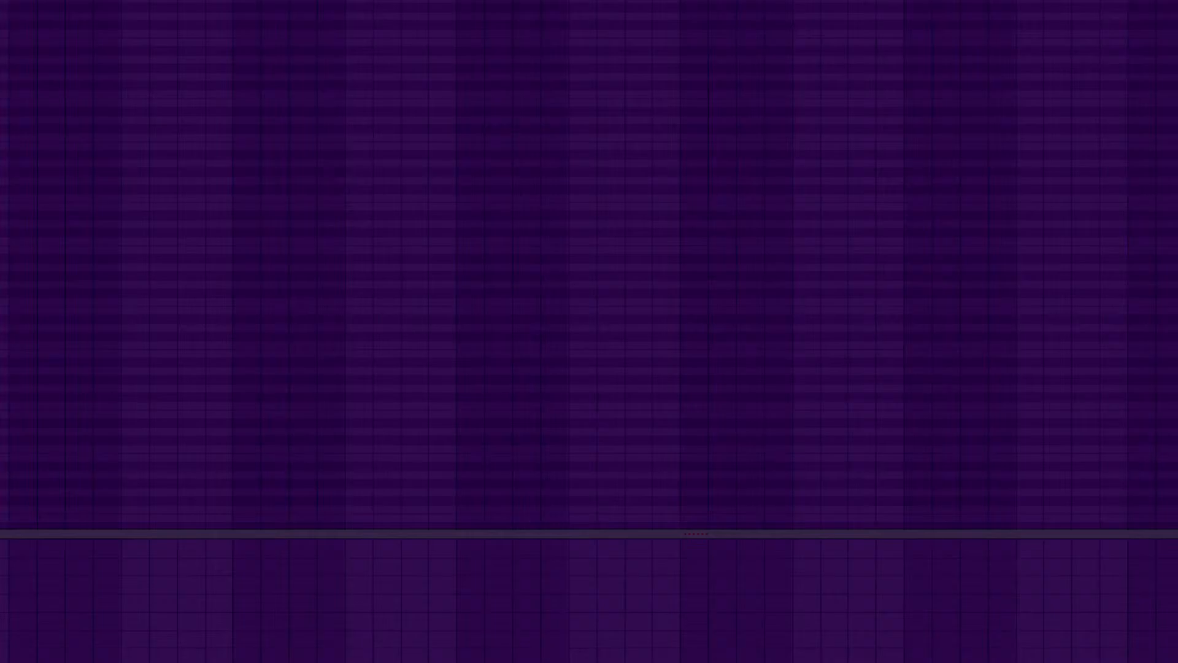
left_click(332, 3)
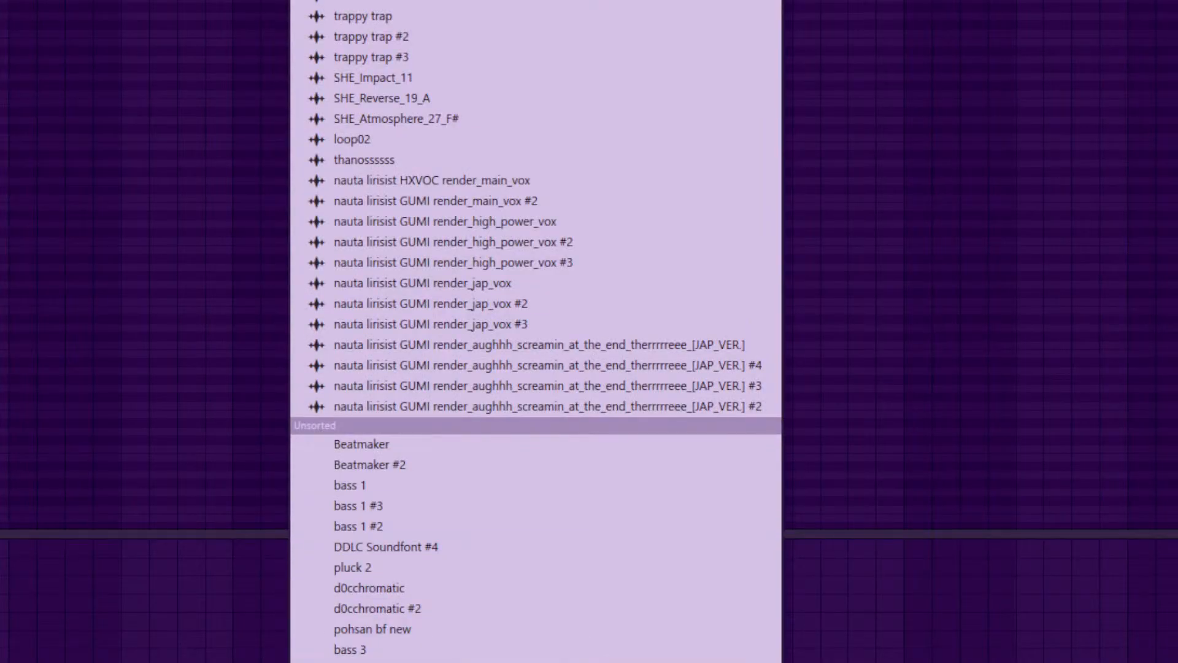
left_click(393, 659)
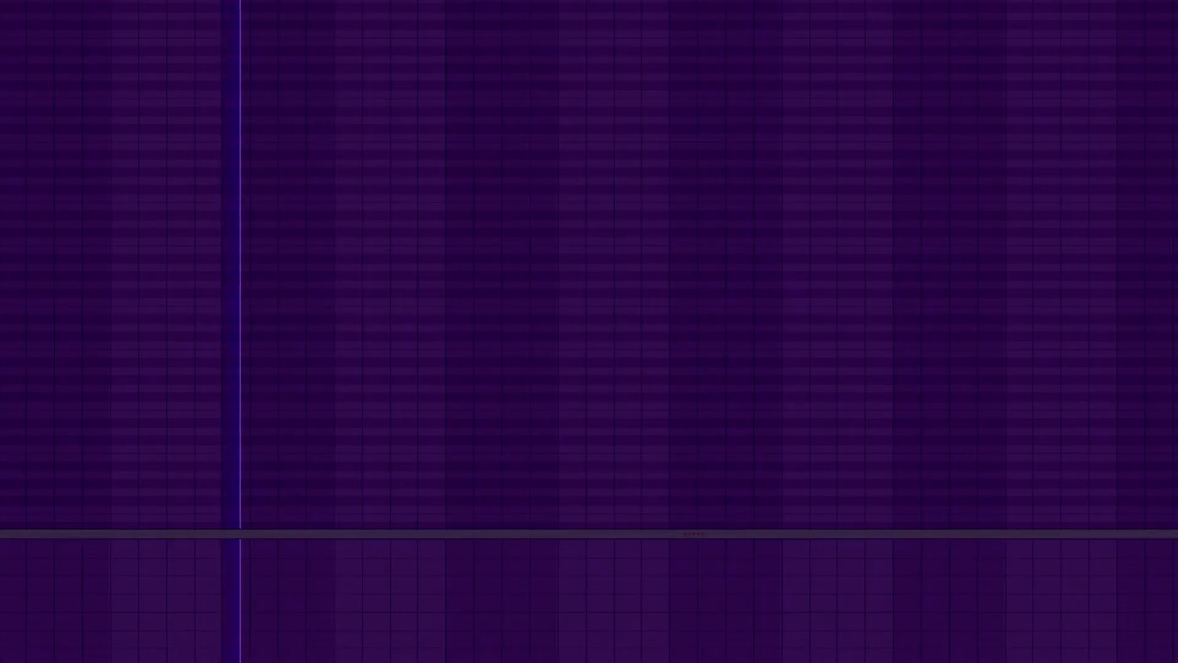
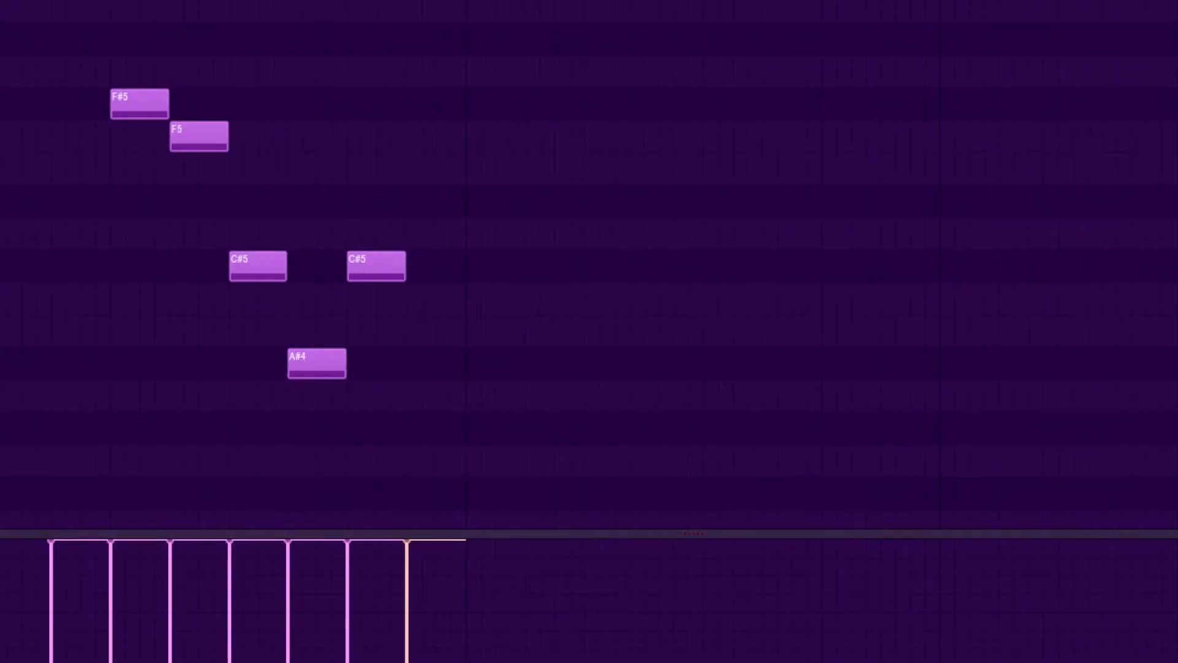
Step: Duplicate the seven-note phrase starting on A#5 and place the copy so one empty bar separates it from the original
scroll(589, 264, "left", 1)
scroll(589, 263, "up", 2)
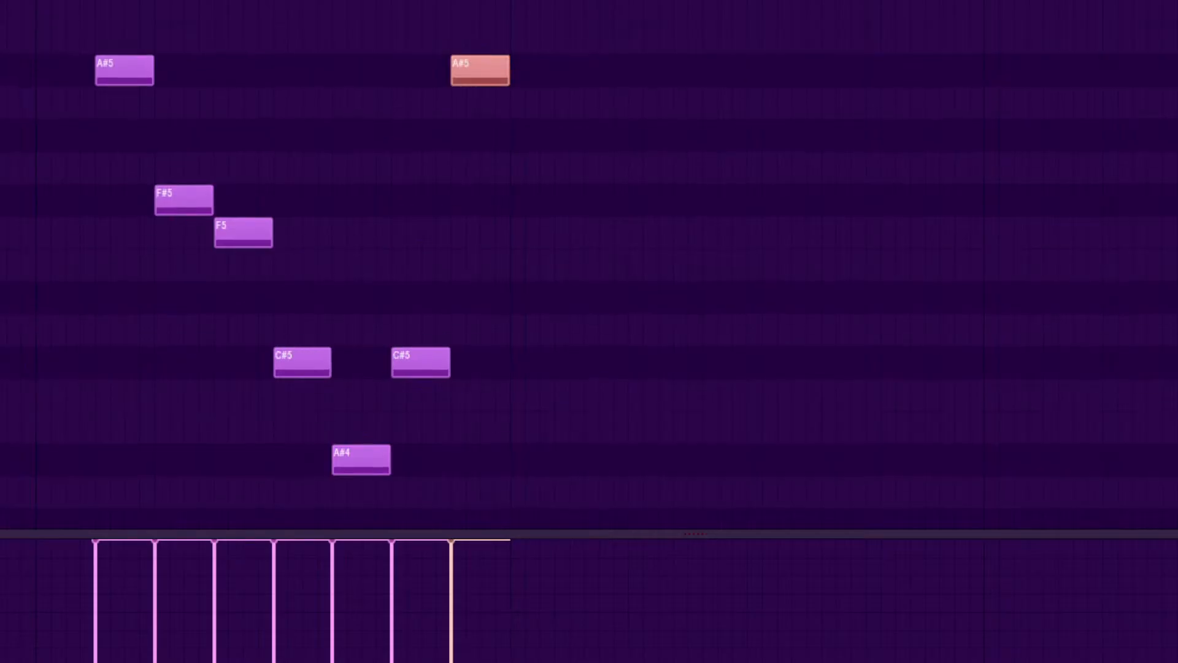
key("space")
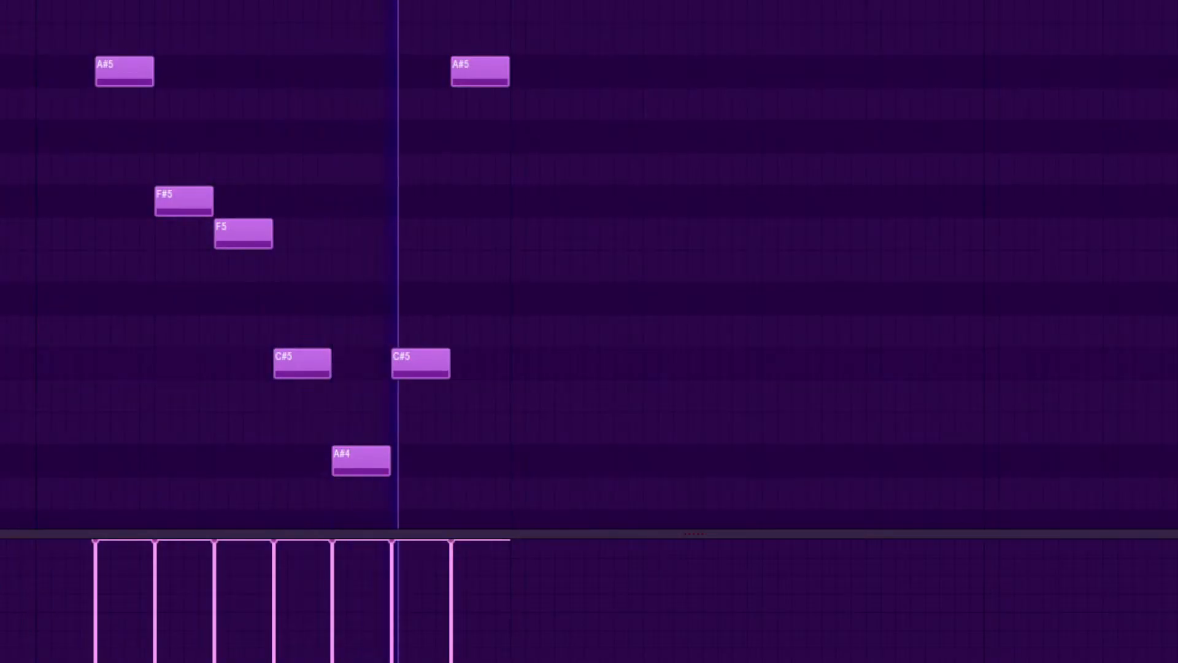
left_click_drag(55, 1, 633, 509)
key("space")
scroll(589, 264, "right", 4)
key("ctrl+b")
key("ctrl+b")
scroll(822, 265, "right", 2)
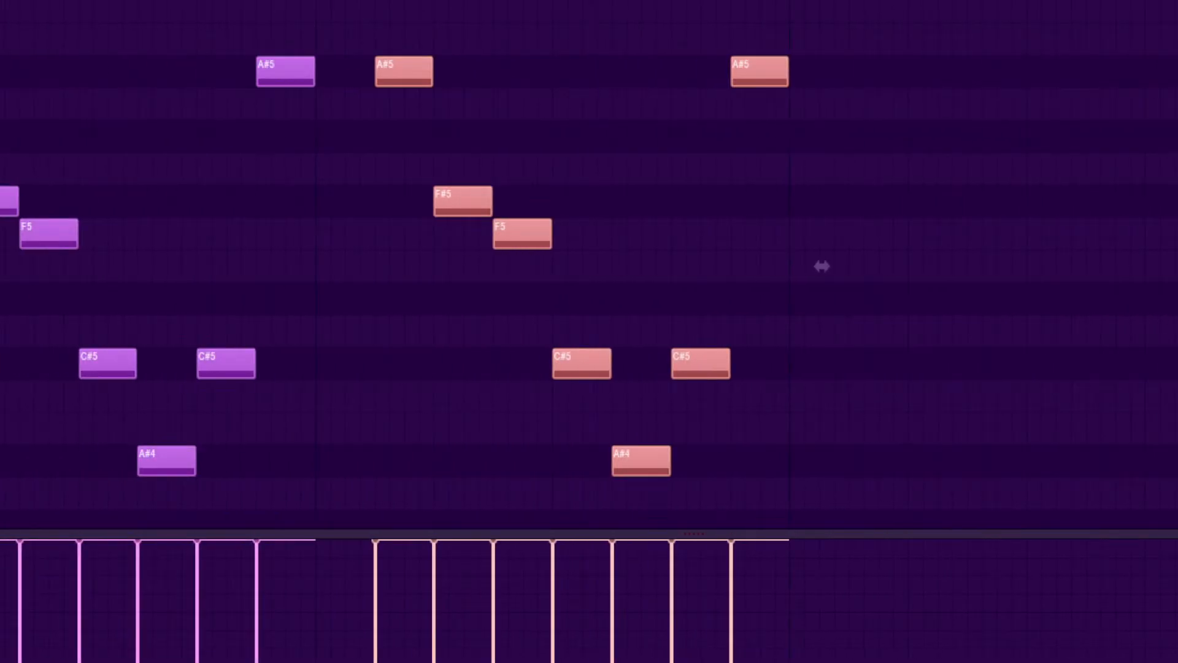
left_click_drag(822, 265, 1177, 265)
key("ctrl+d")
Step: Lower the copied phrase's first note to F5 and its fourth note to C5
left_click_drag(878, 71, 877, 233)
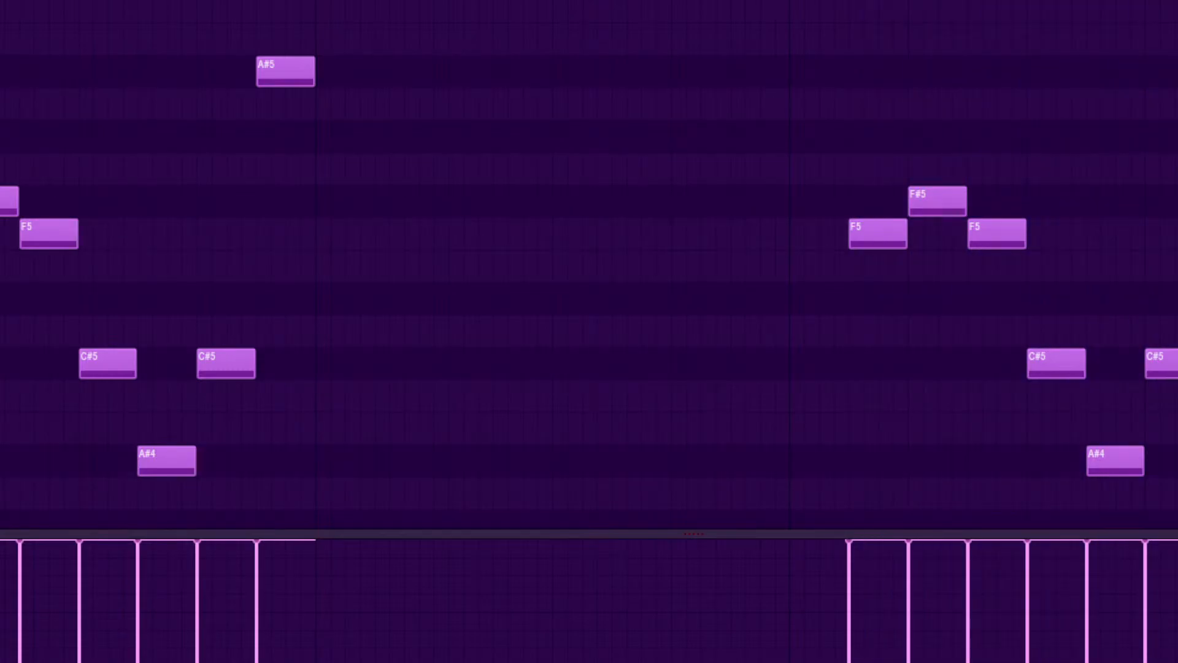
left_click_drag(1056, 364, 1057, 395)
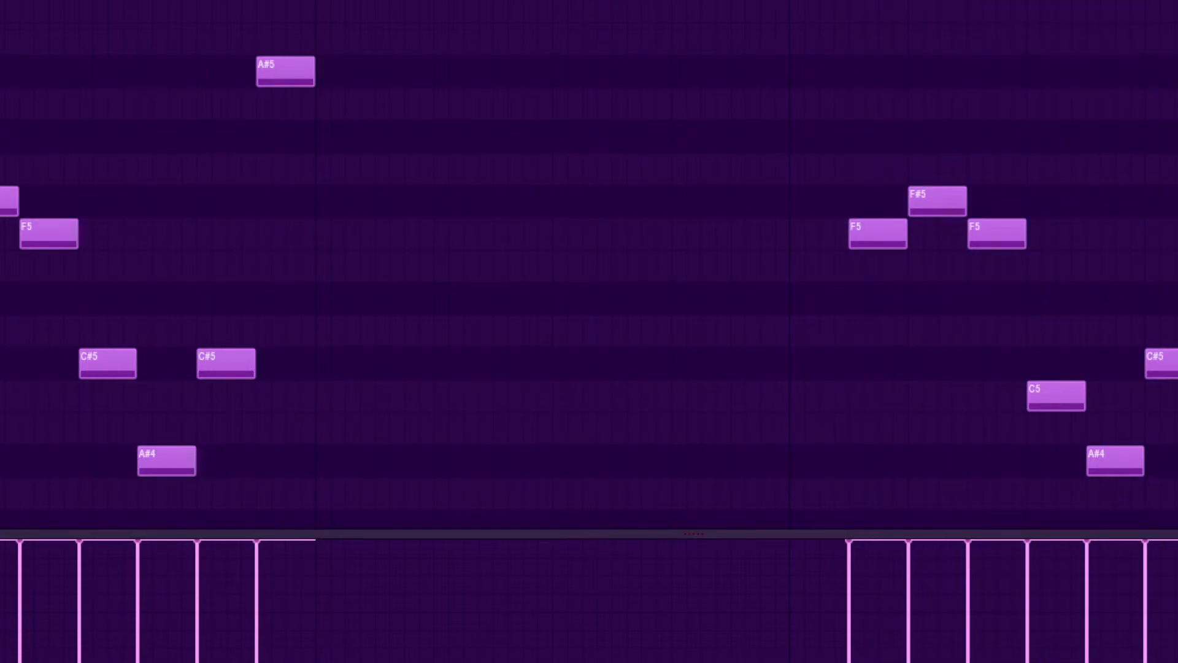
scroll(588, 265, "down", 1)
scroll(588, 265, "left", 3)
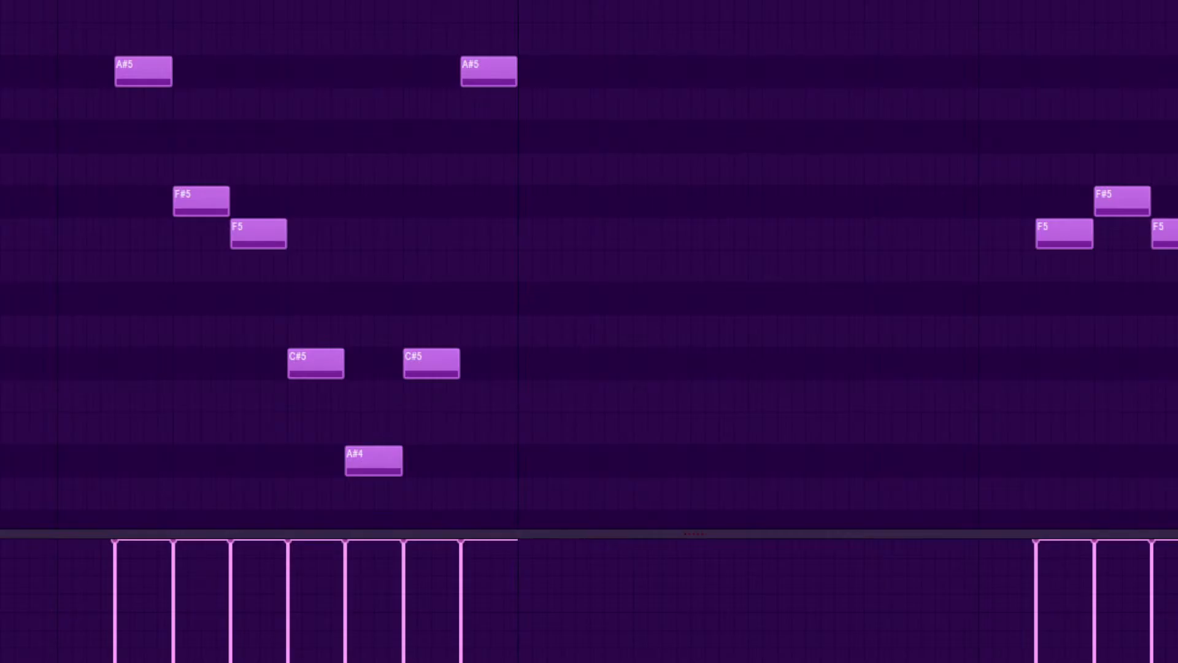
Step: Transpose all notes of both phrases up one octave
key("ctrl+a")
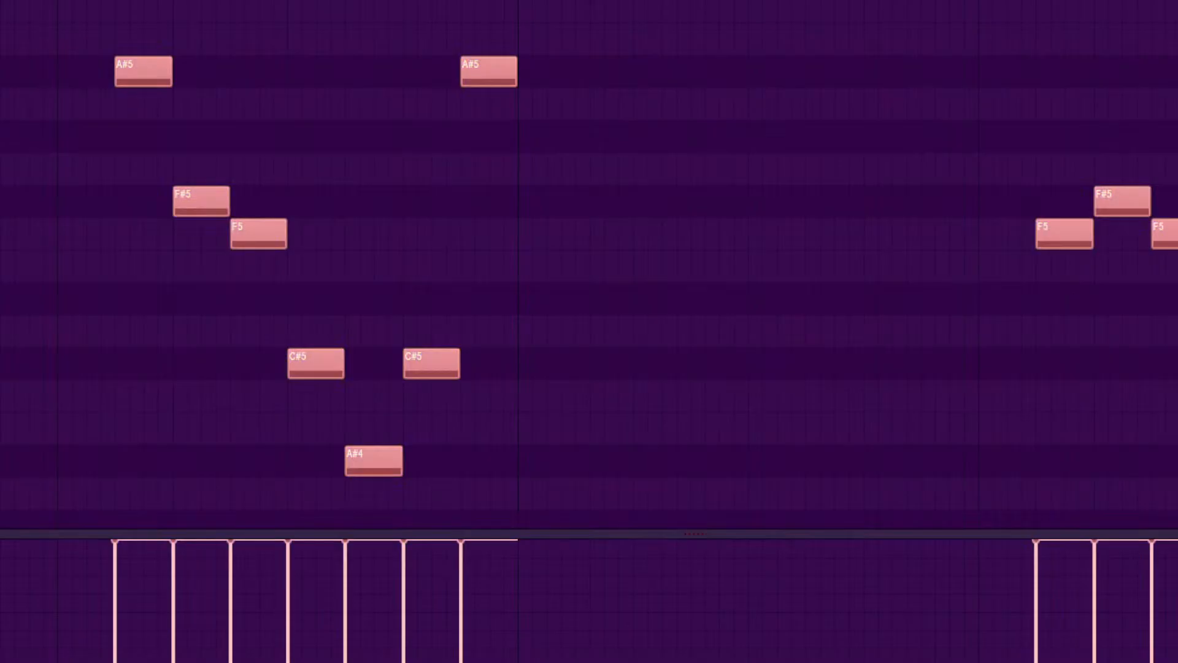
key("ctrl+Up")
scroll(589, 265, "up", 3)
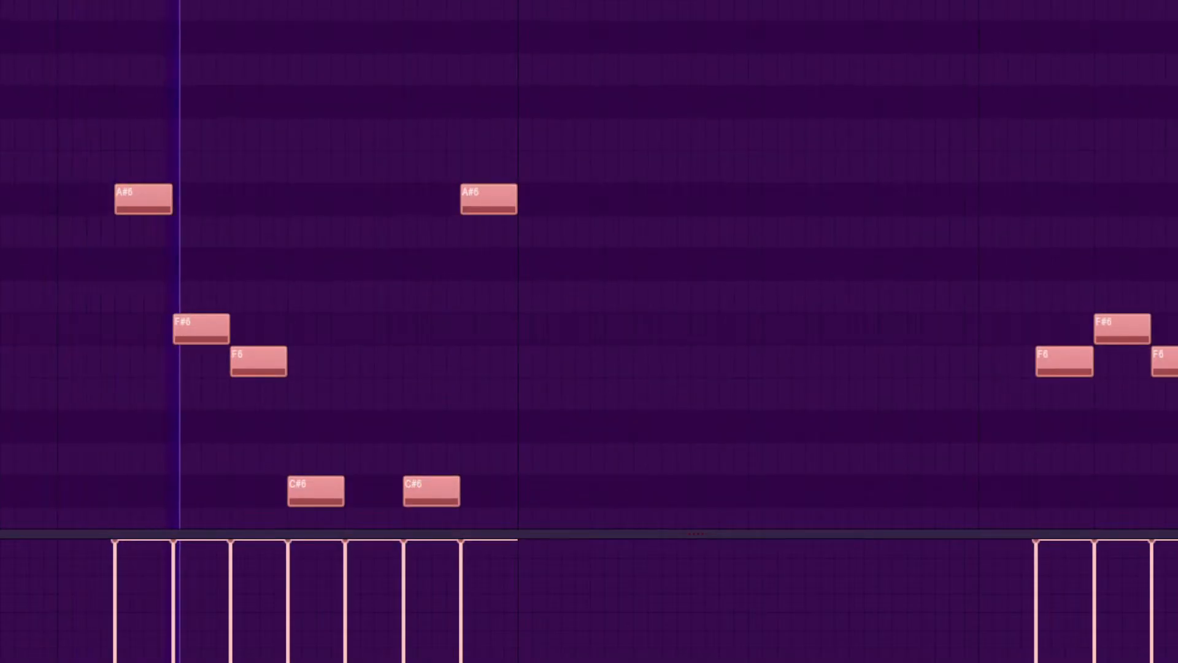
Step: Change the DDLC Soundfont #5 channel's patch from the soundfont list to Flute
key("F6")
scroll(589, 265, "down", 2)
left_click(25, 374)
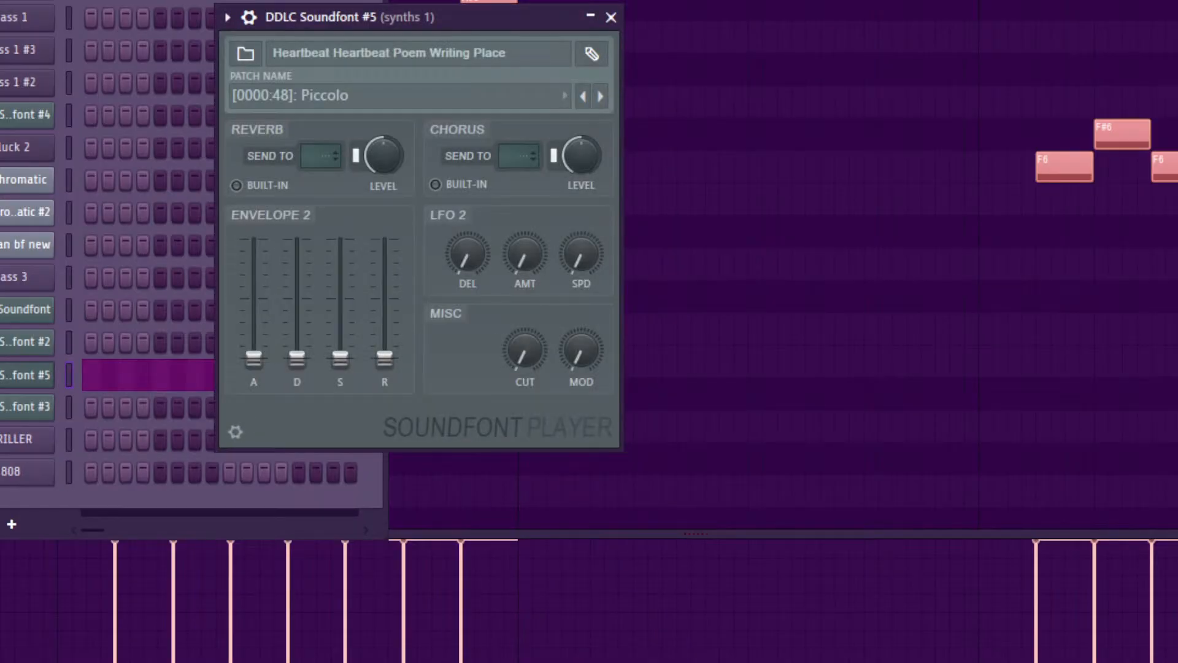
left_click(399, 95)
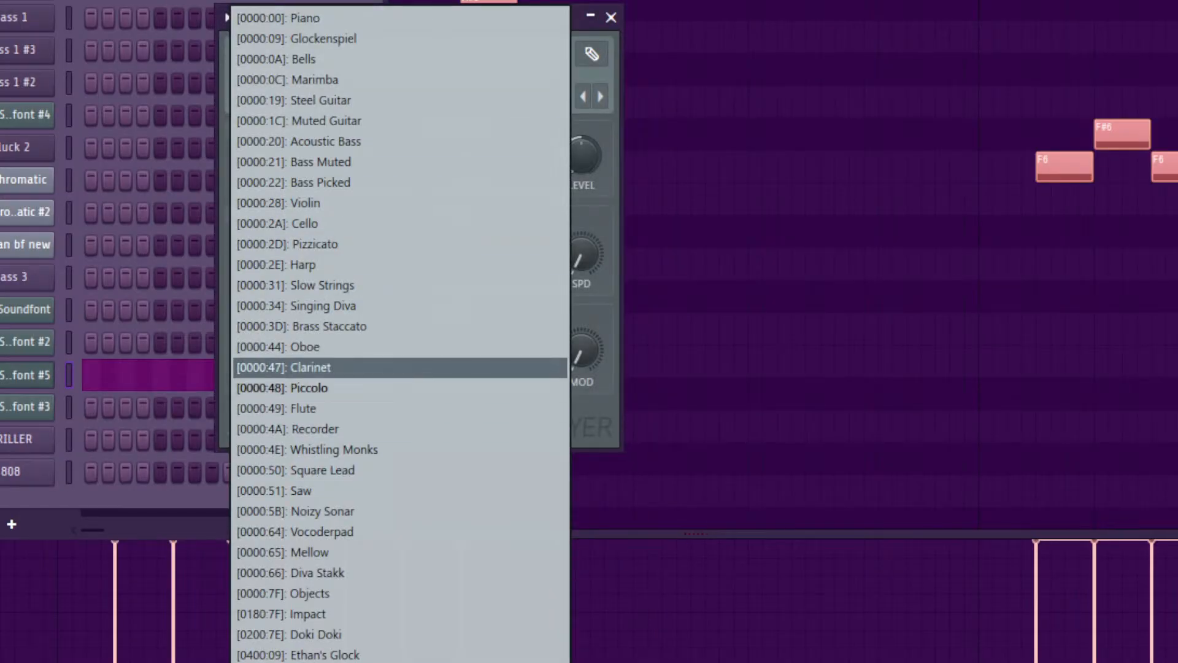
left_click(319, 409)
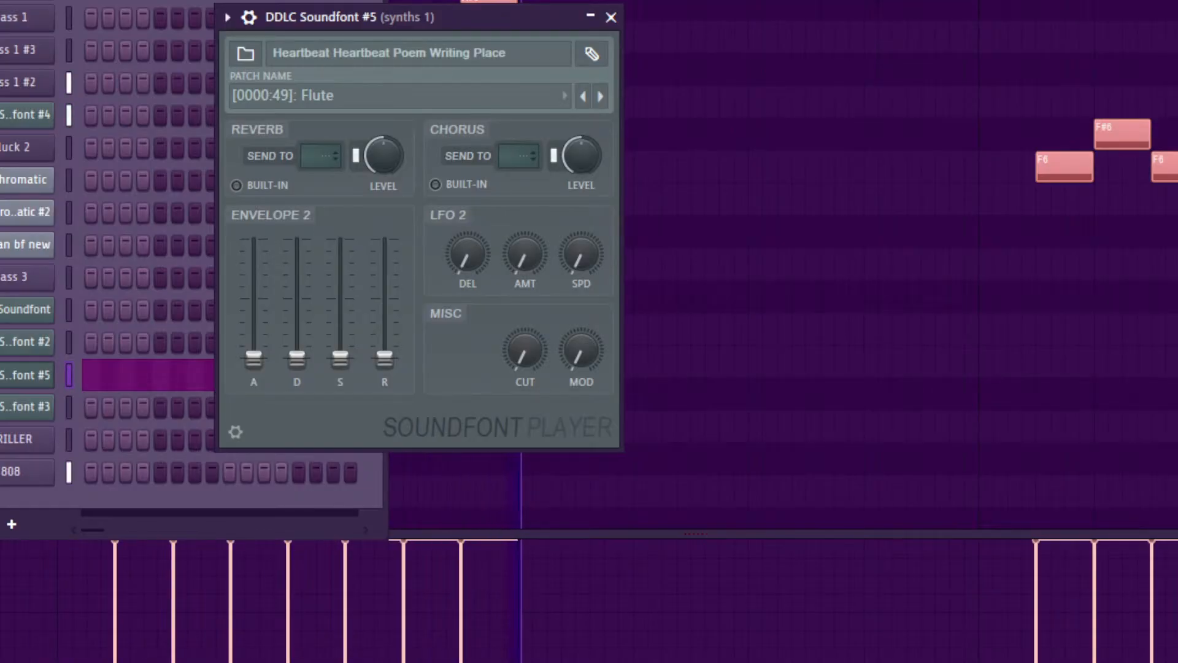
left_click(611, 17)
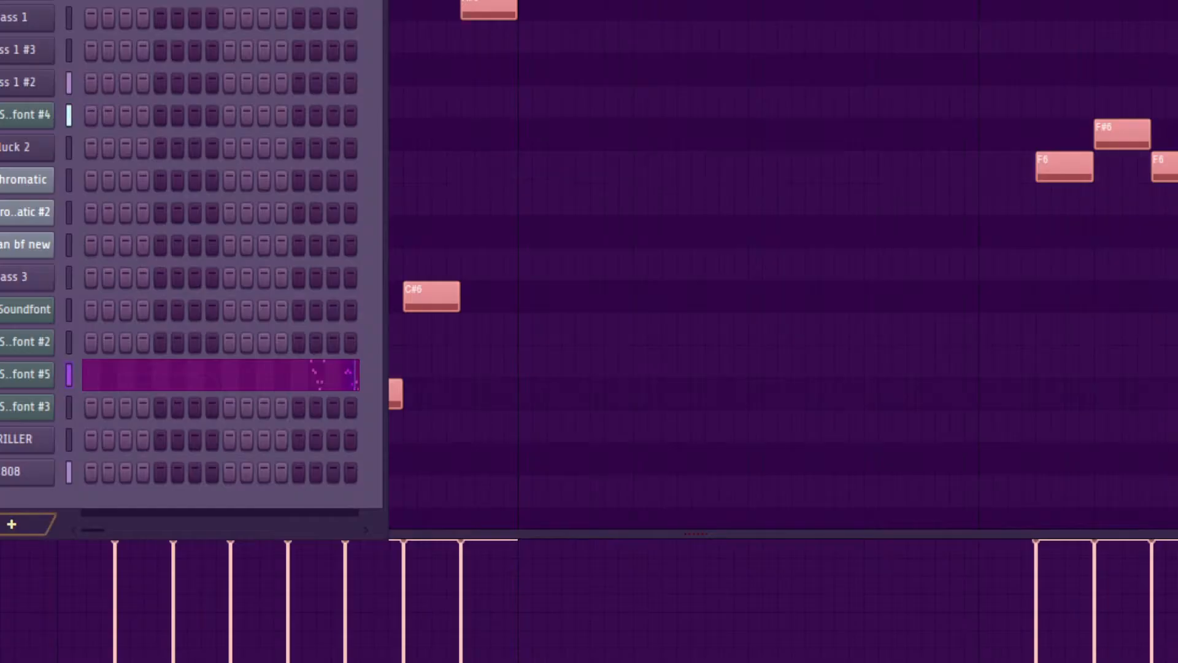
Step: Enable portamento for the DDLC Soundfont #5 channel and play back the melody
left_click(26, 374)
left_click_drag(368, 16, 173, 8)
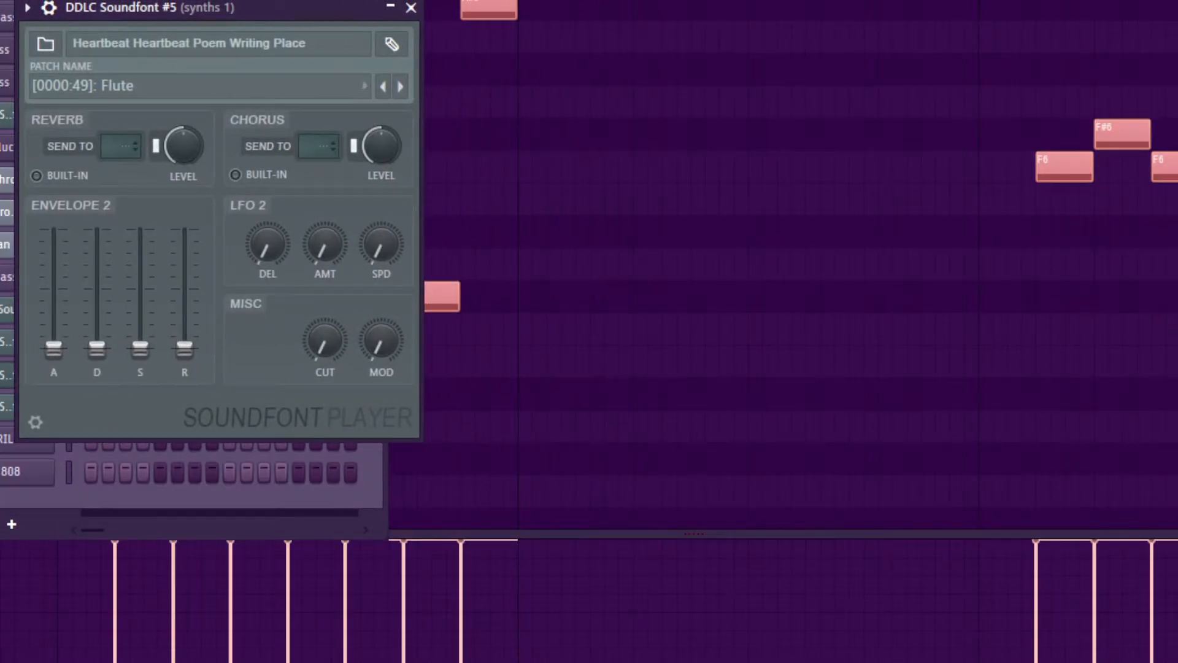
left_click(49, 7)
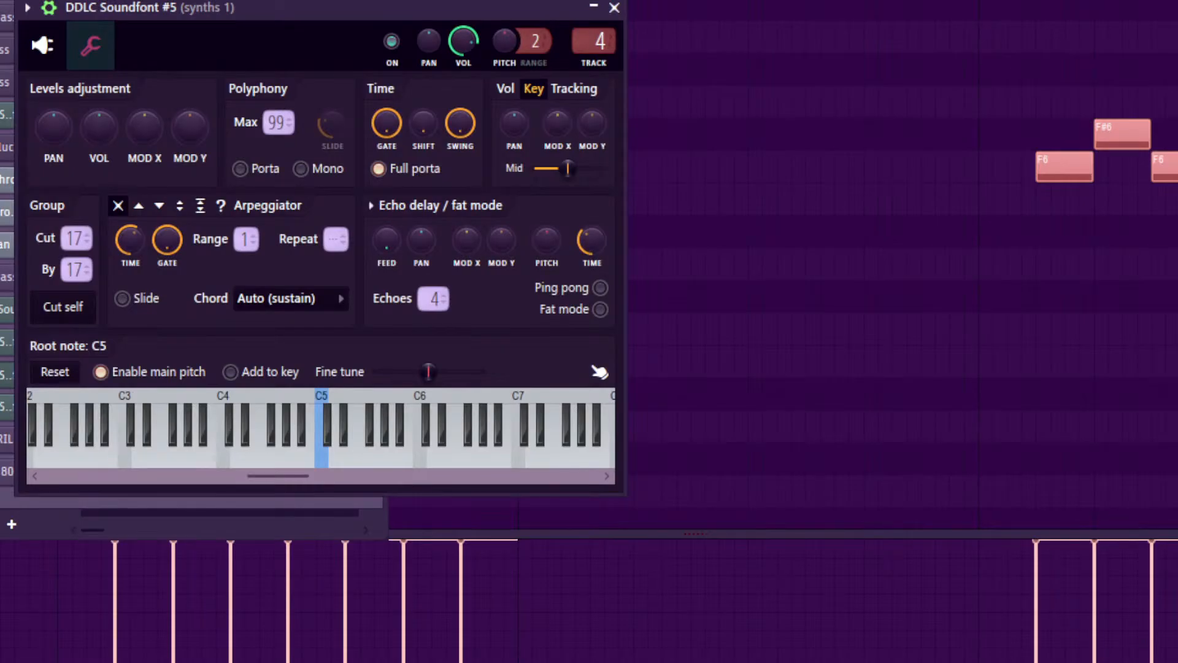
left_click(240, 168)
left_click_drag(368, 8, 355, 7)
key("space")
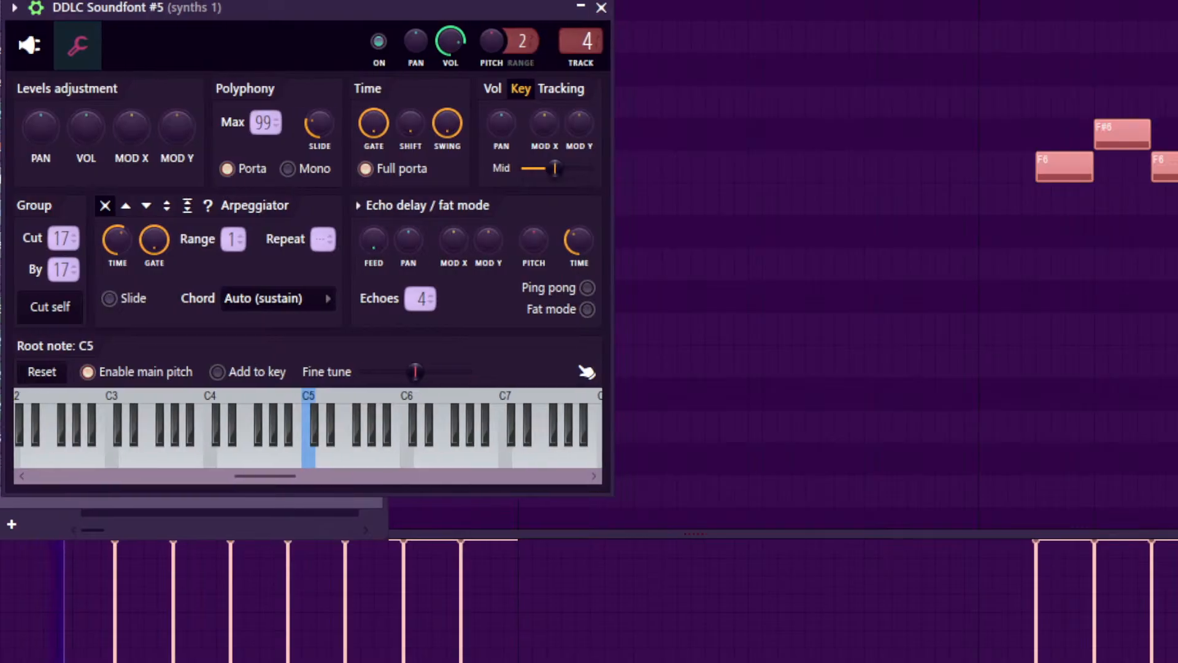
left_click(601, 8)
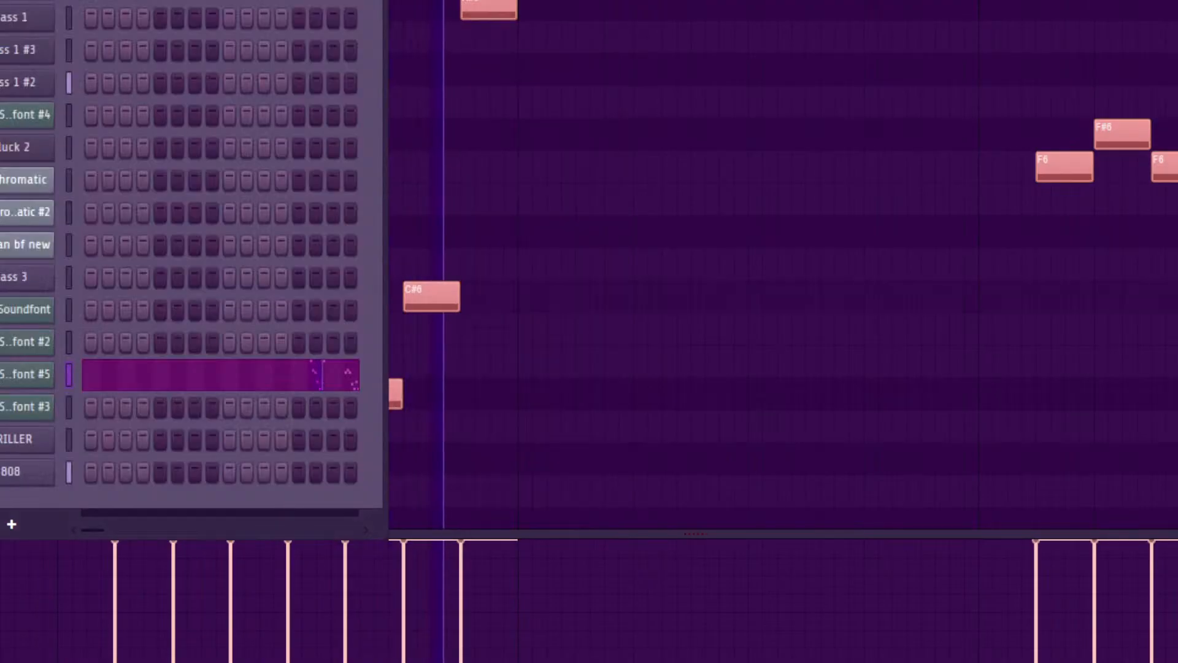
left_click(601, 7)
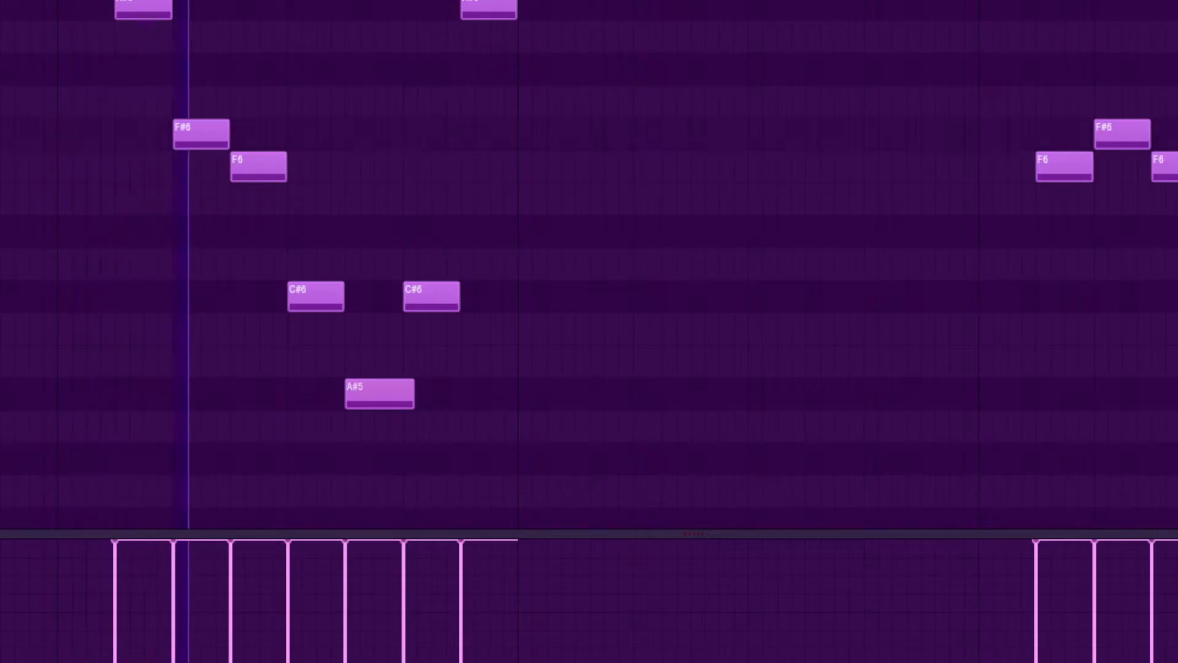
key("space")
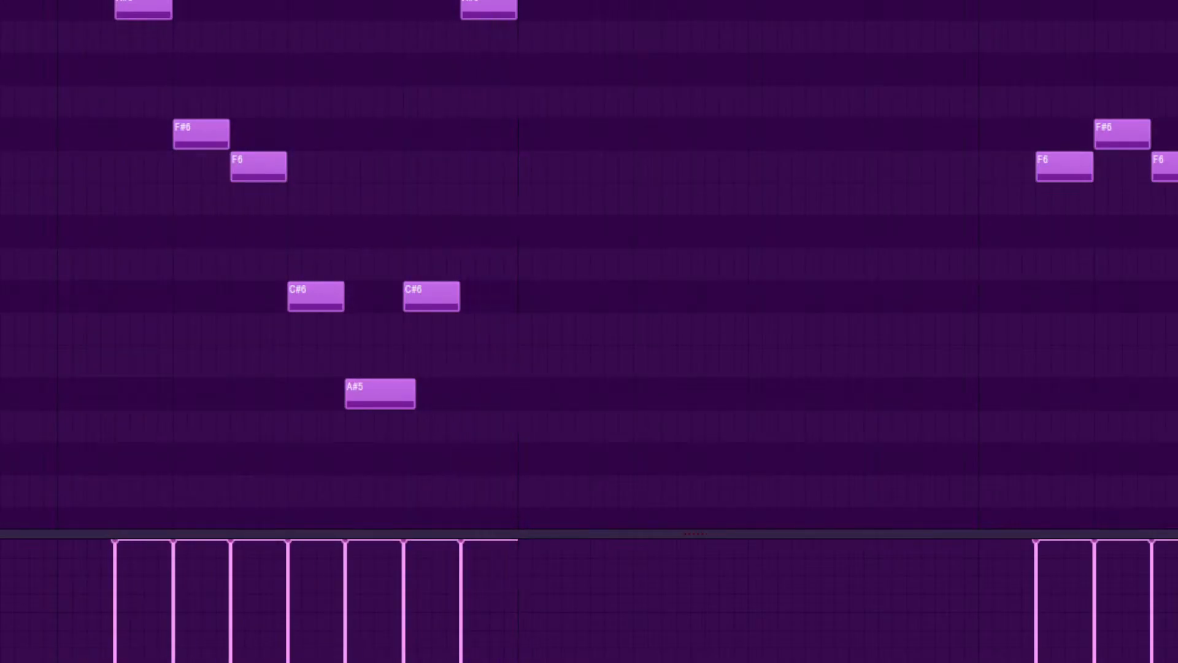
Step: Try the first phrase's A#5 note as a slide note and return it to a regular note
double_click(381, 393)
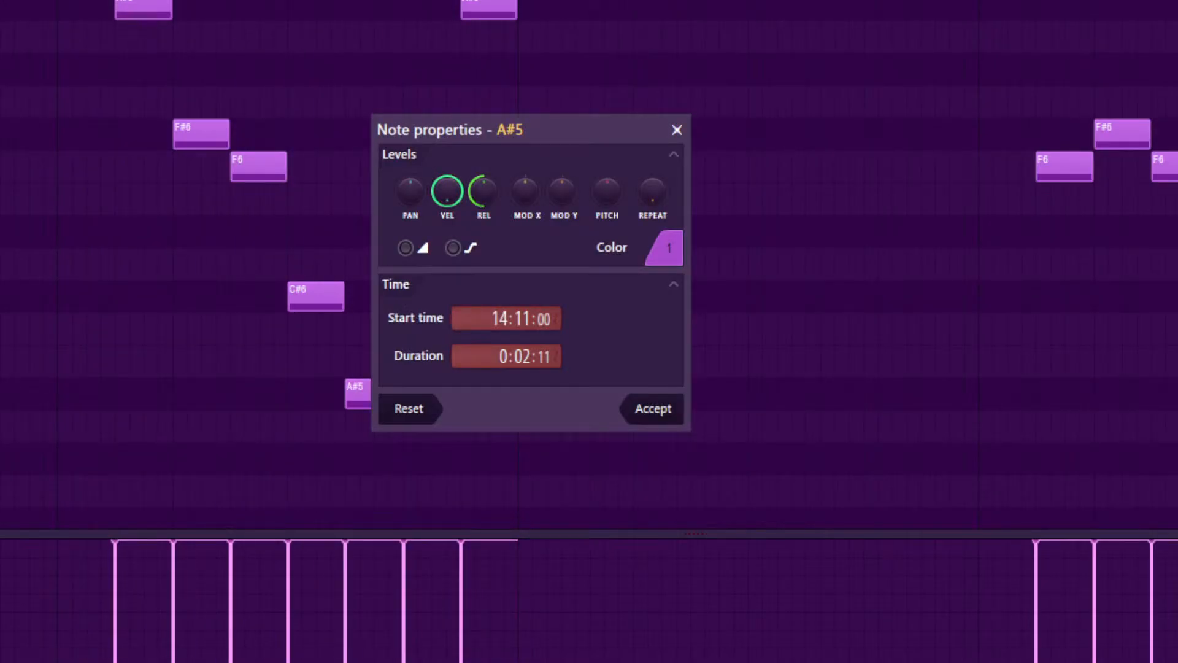
left_click(406, 248)
left_click(653, 409)
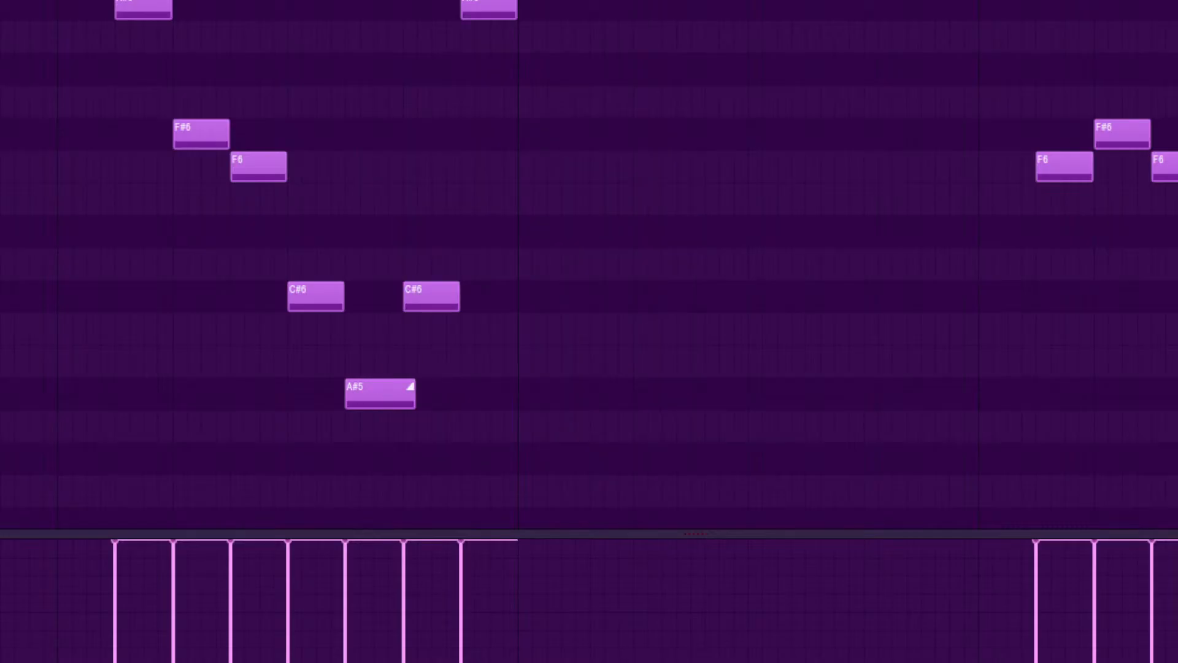
left_click_drag(112, 2, 637, 439)
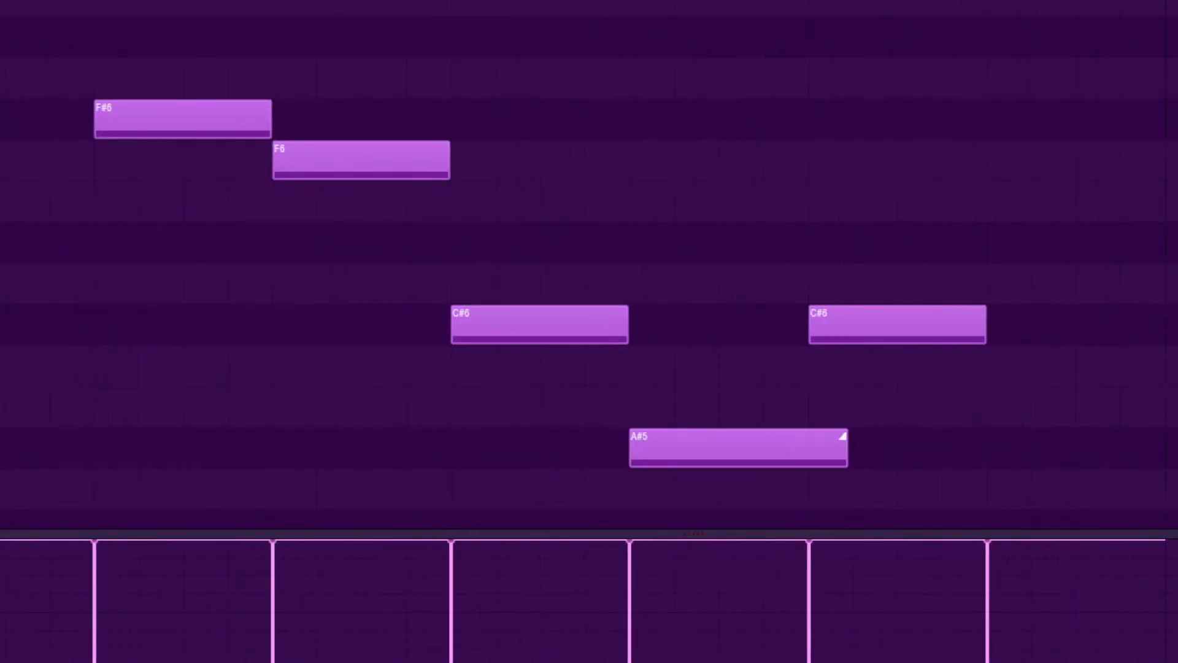
scroll(589, 264, "right", 2)
scroll(589, 264, "down", 1)
scroll(589, 264, "left", 3)
scroll(589, 264, "right", 3)
scroll(589, 264, "down", 1)
scroll(588, 264, "left", 1)
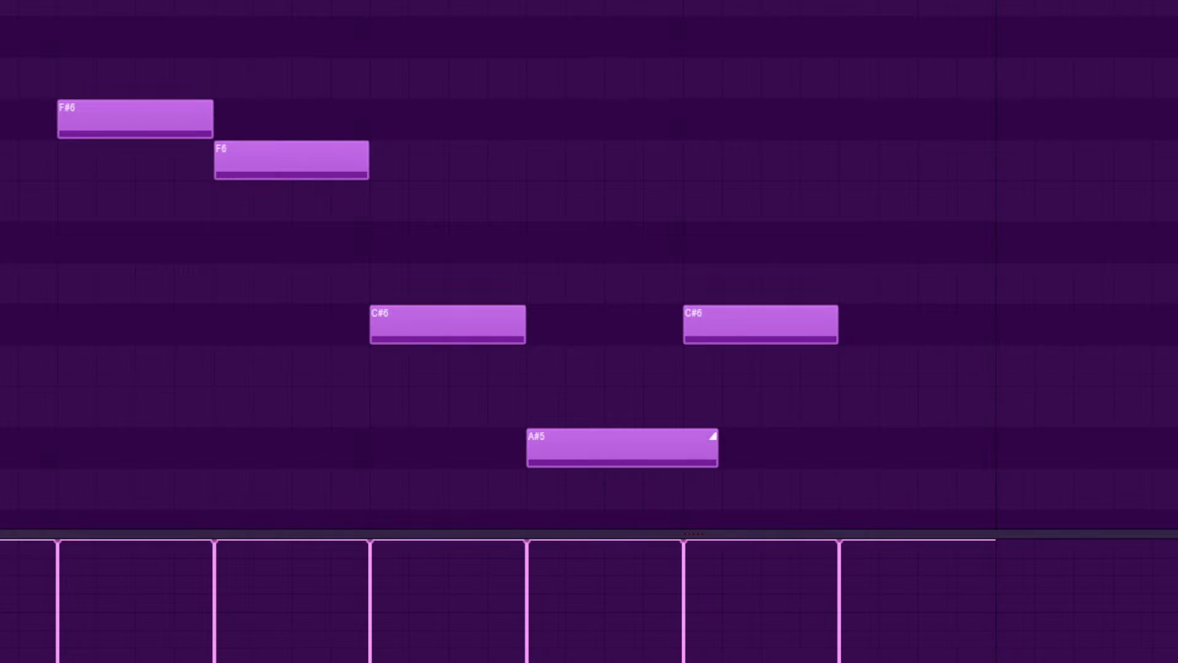
double_click(614, 447)
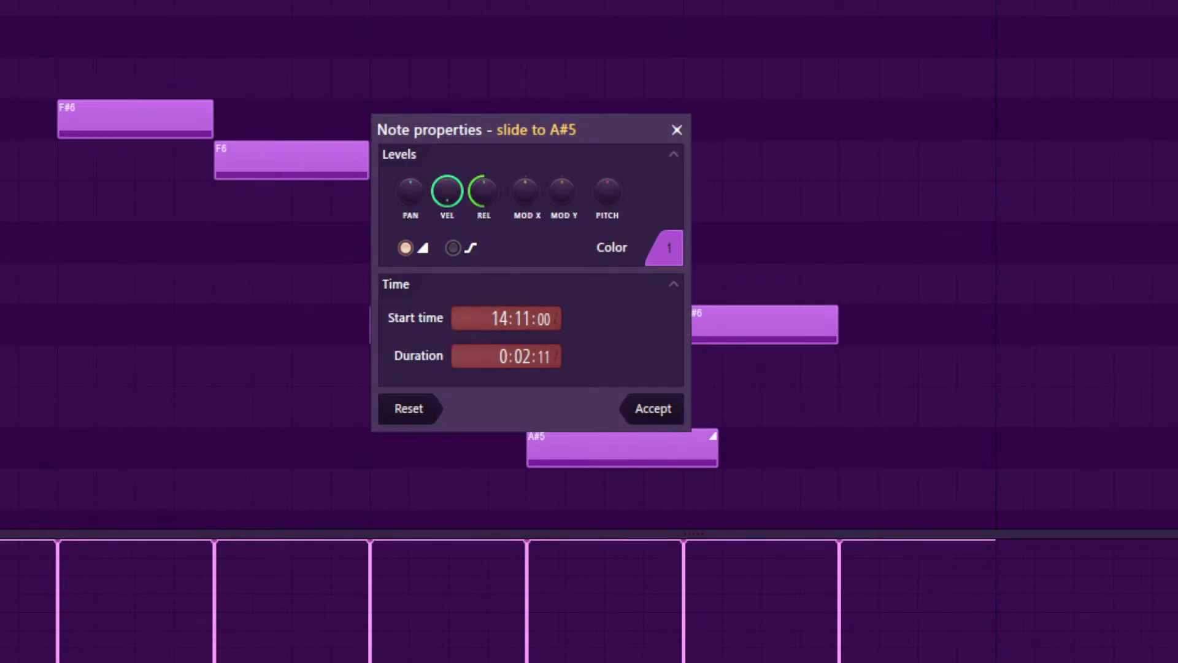
key("Return")
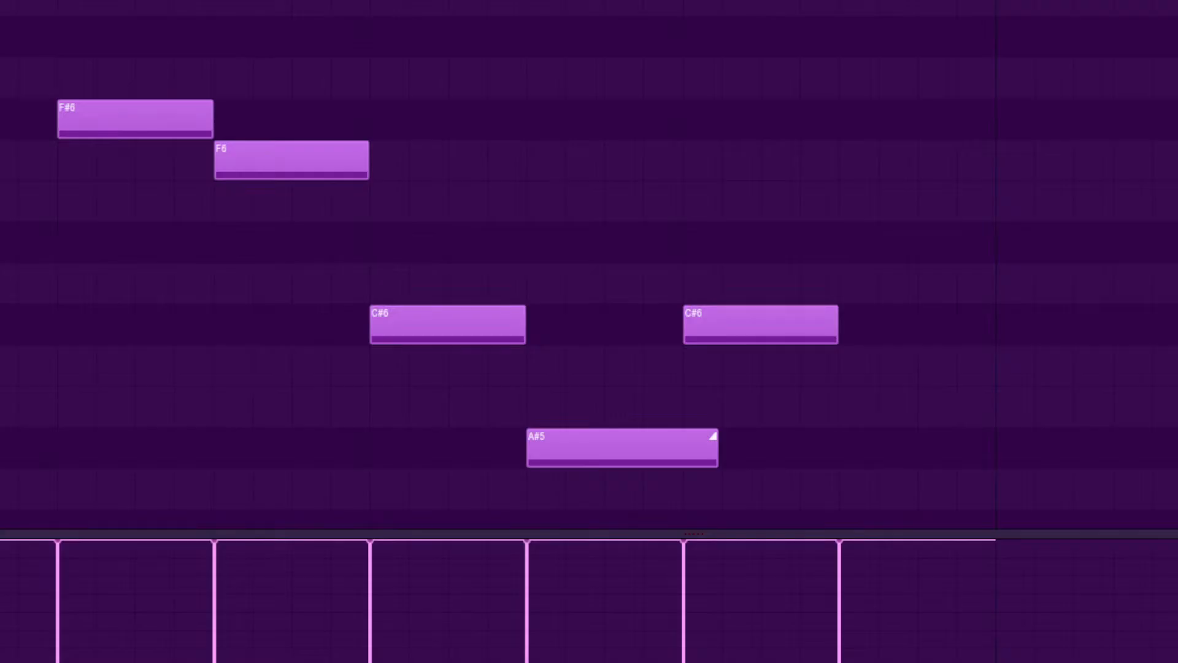
double_click(613, 447)
left_click(406, 247)
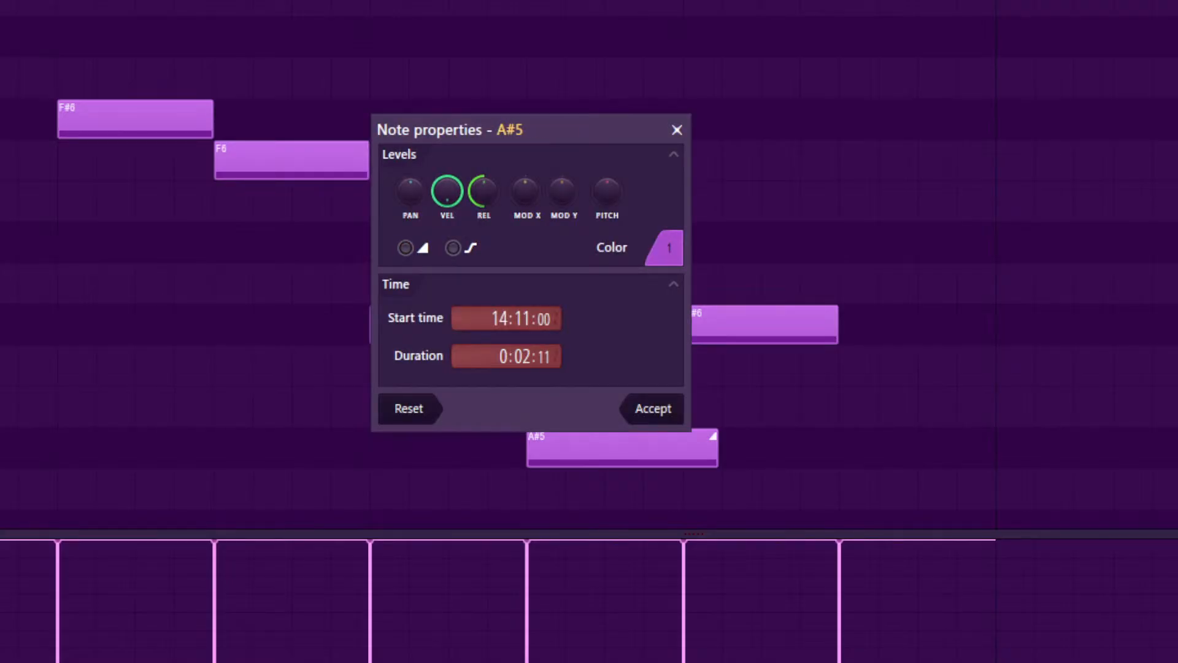
left_click(654, 408)
Step: Make the C#6 note after the first phrase's A#5 a slide note and play back the melody
double_click(761, 325)
left_click(406, 248)
key("Return")
key("space")
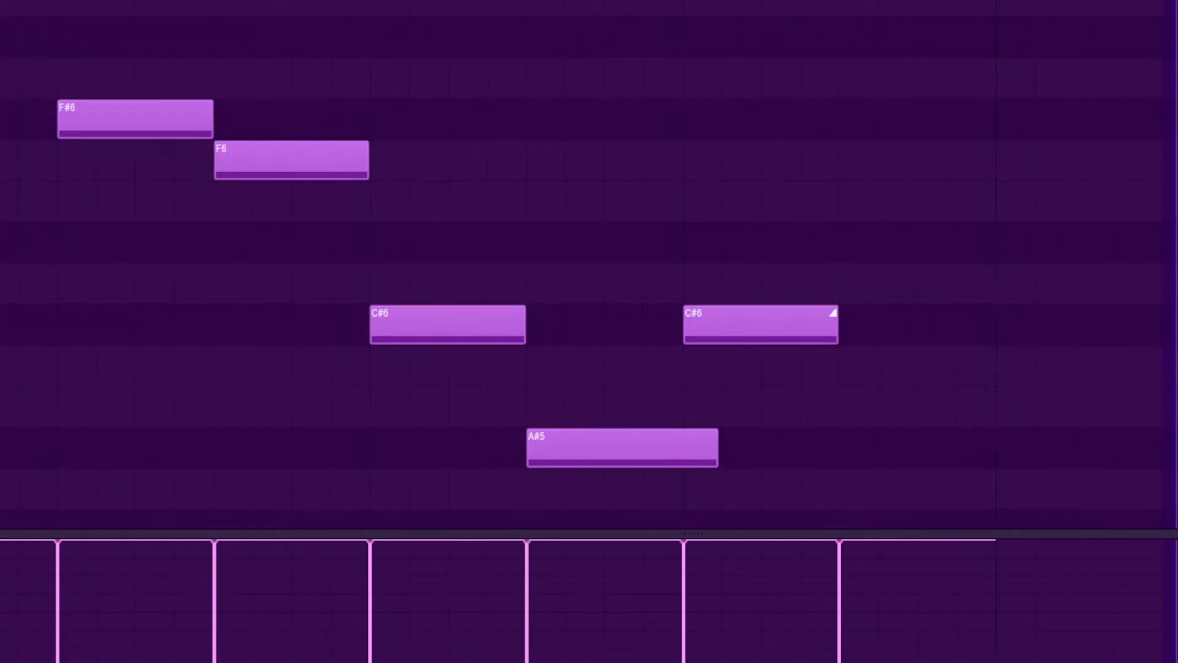
scroll(589, 332, "down", 4)
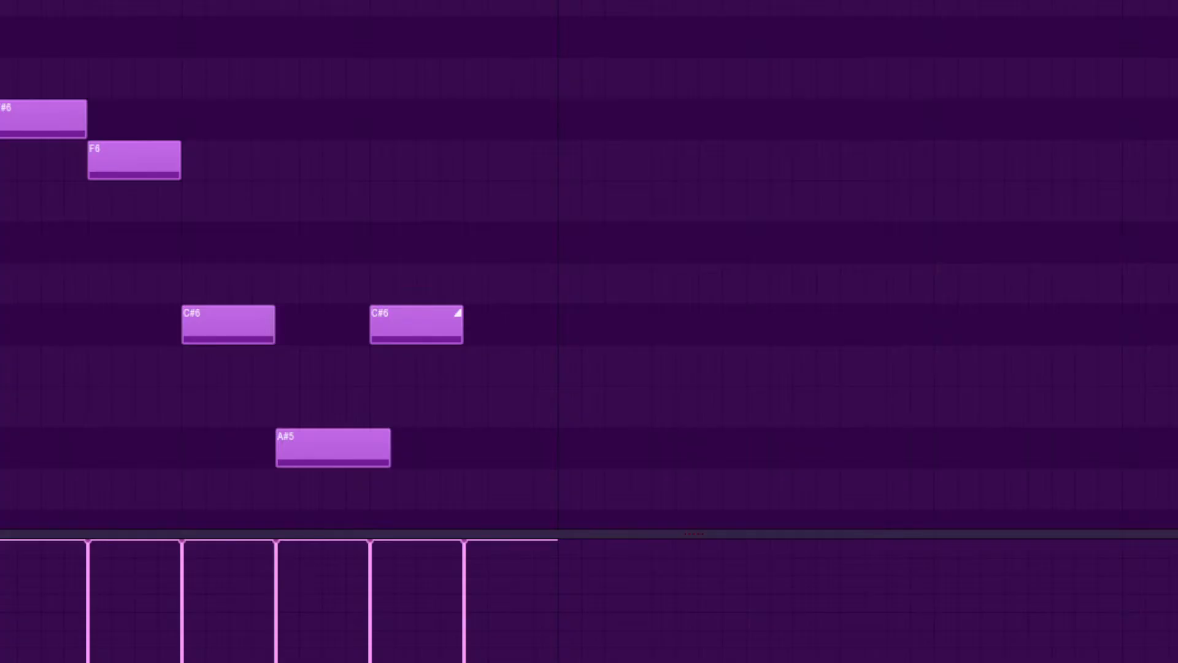
scroll(589, 264, "up", 3)
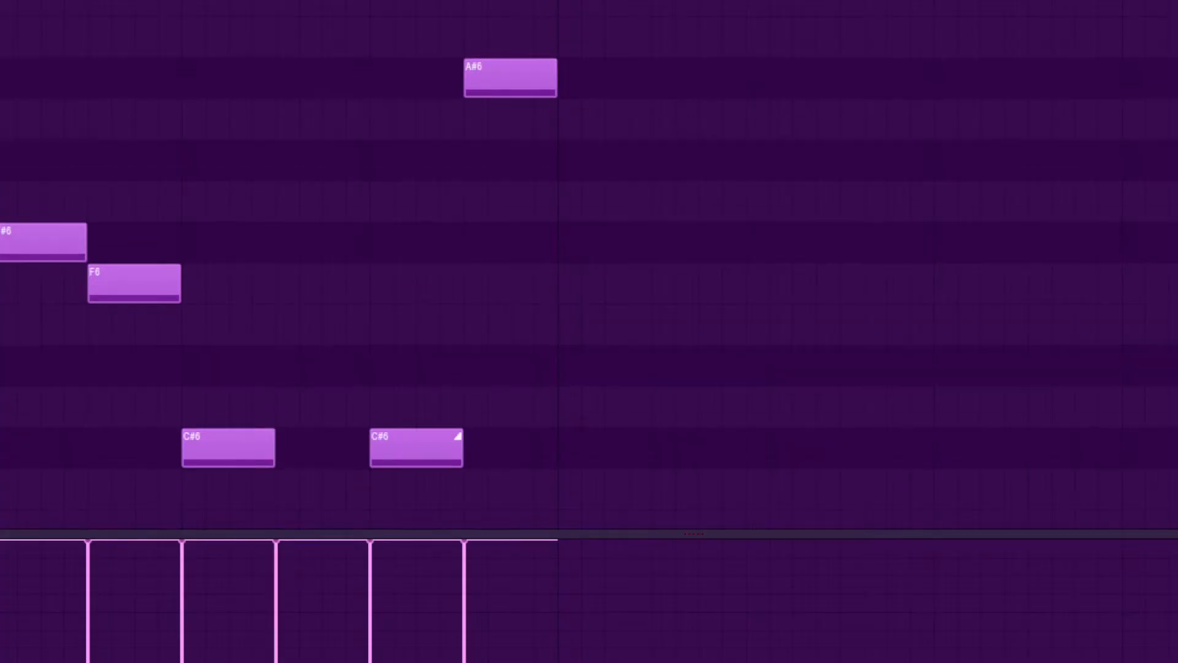
scroll(589, 263, "down", 3)
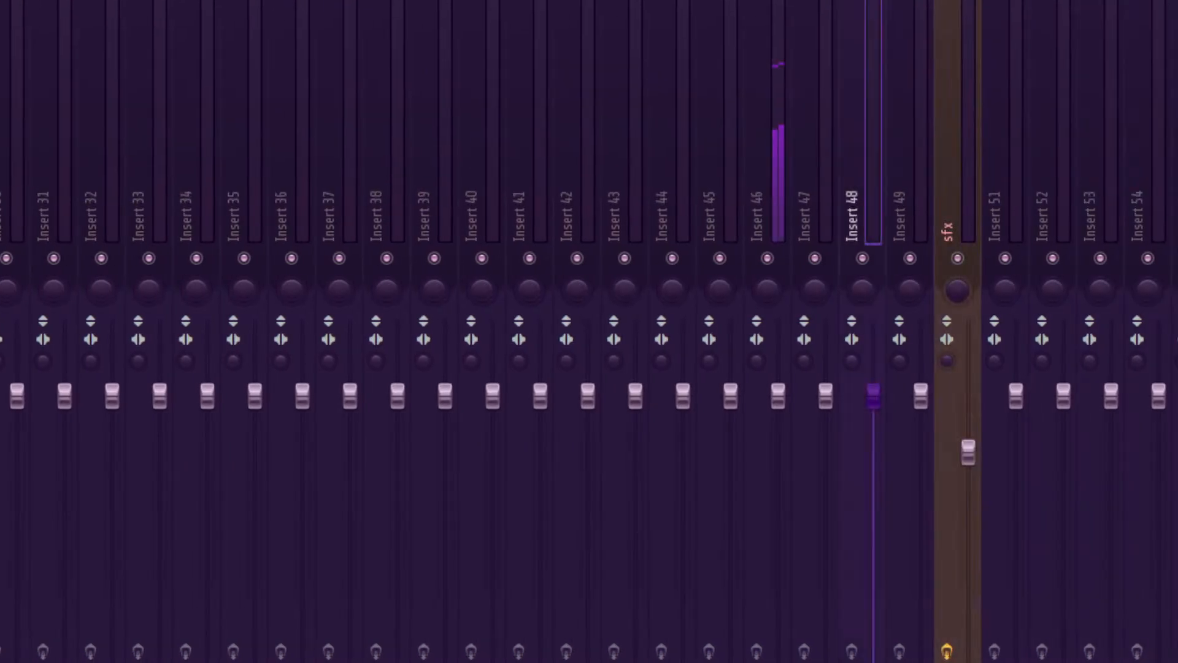
Step: Examine the mixer levels of Insert 46, both synths 1 tracks, synths 2 and SUB during playback
key("Left")
key("Left")
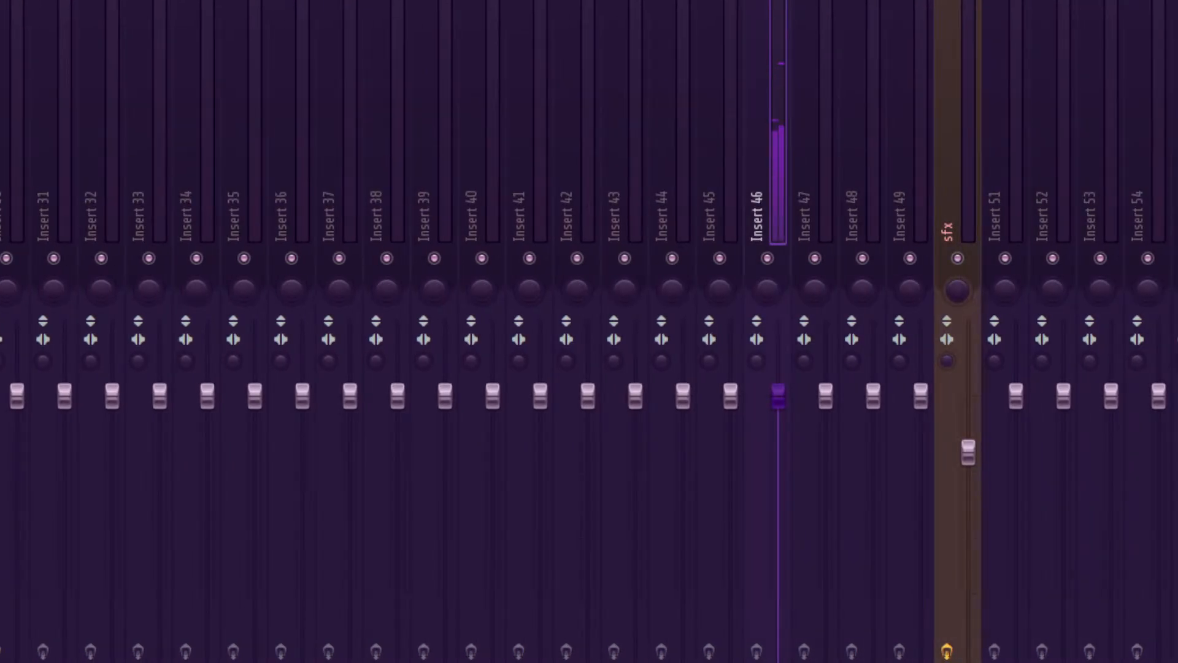
key("F6")
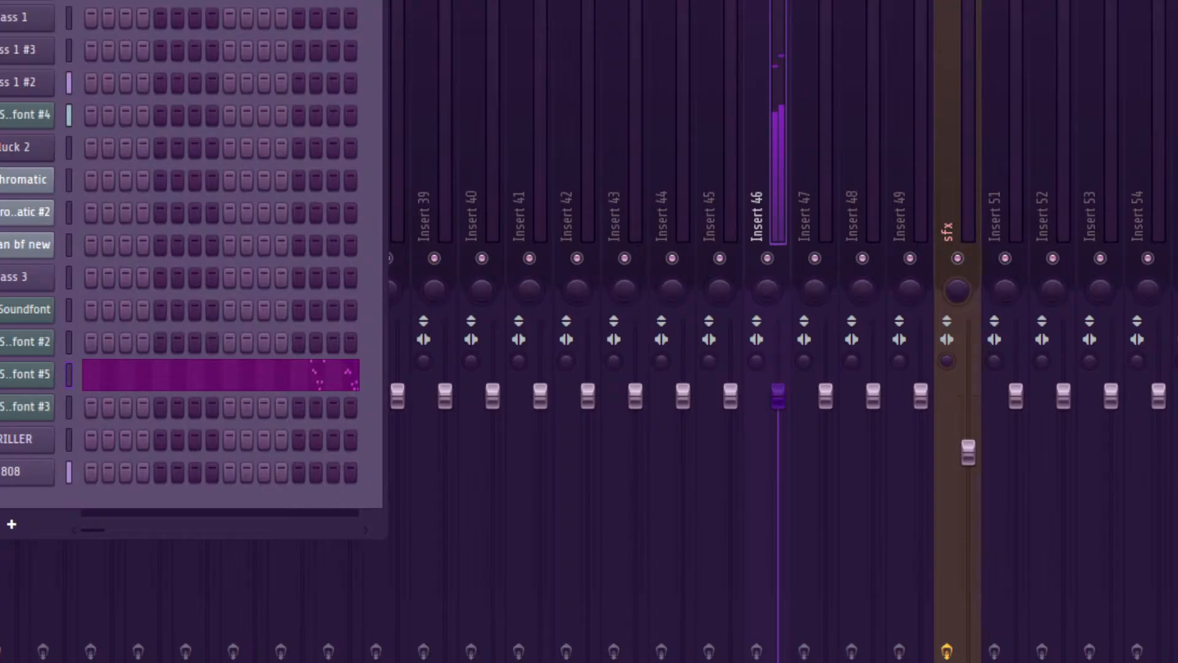
key("F6")
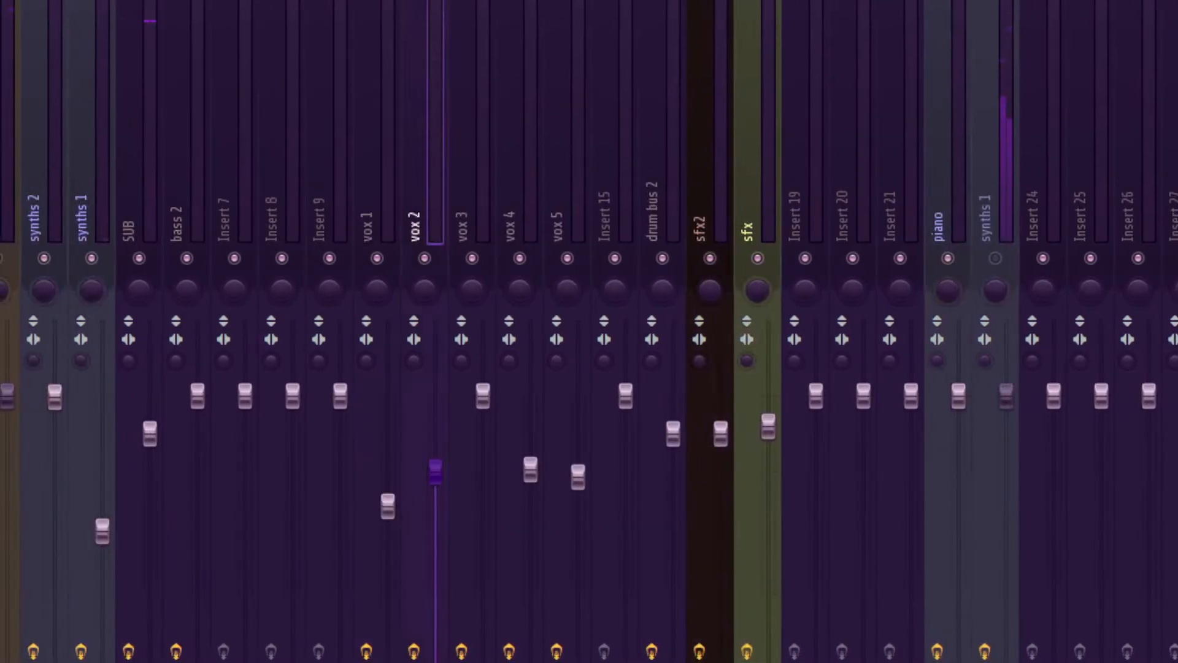
left_click(985, 220)
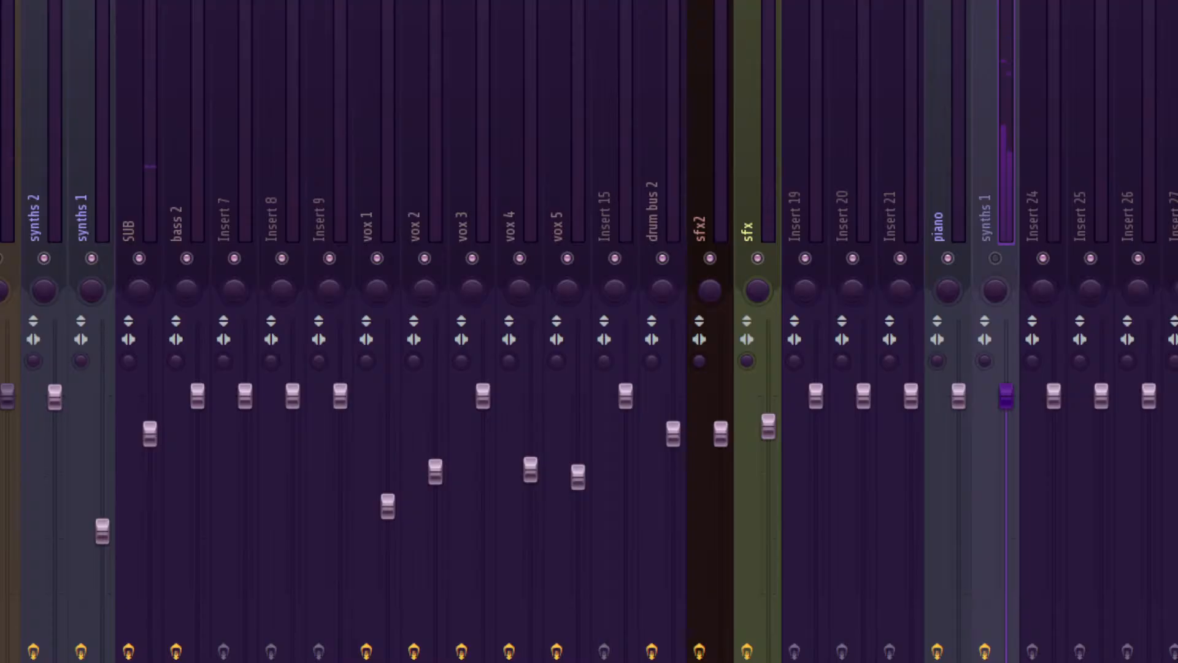
key("F6")
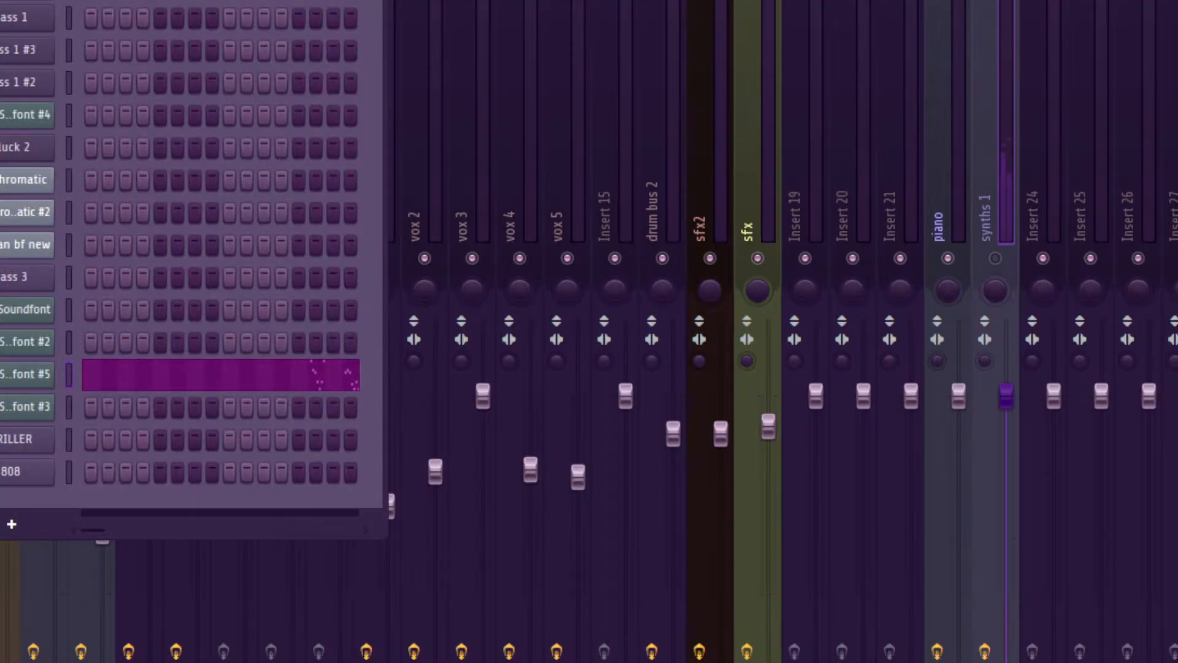
key("F6")
left_click(34, 221)
left_click(128, 221)
left_click(81, 220)
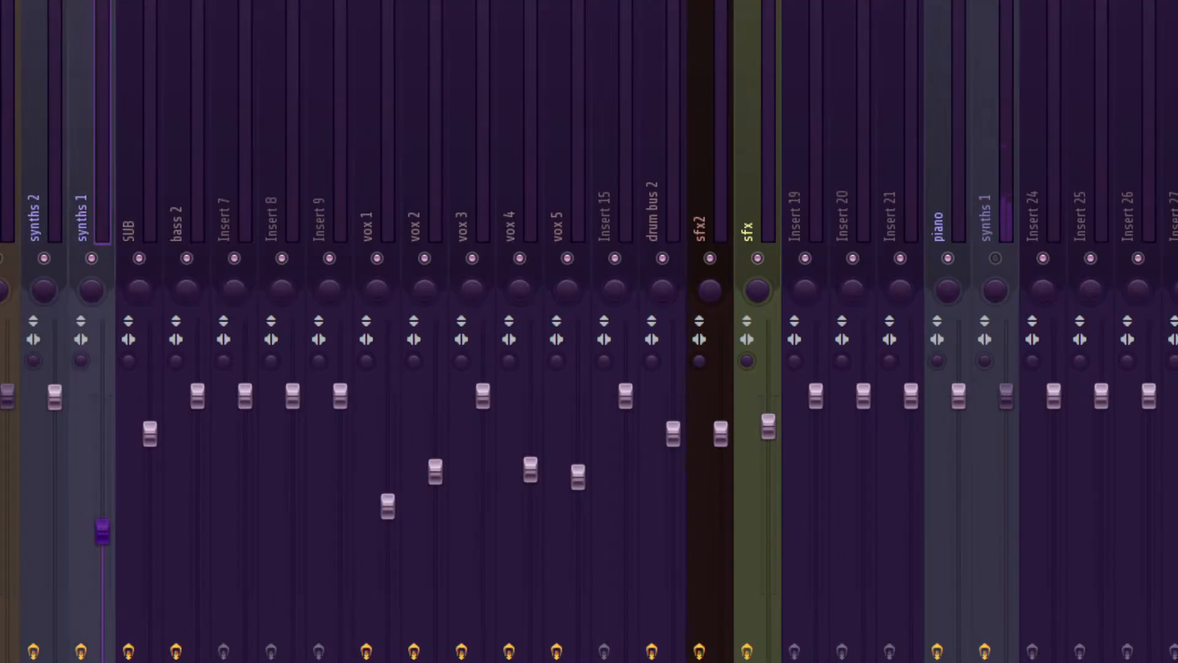
left_click(128, 221)
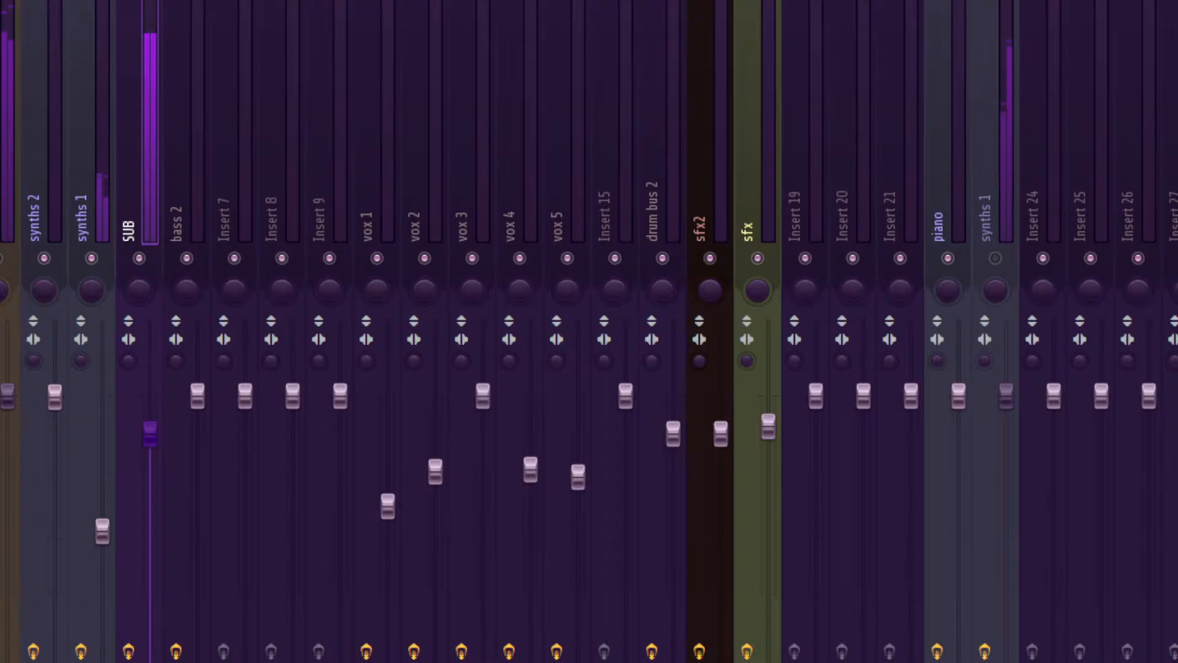
Step: Mute mixer track Insert 46 to hear its contribution during playback, and unmute it again
key("Right")
key("Right")
key("Right")
key("Right")
key("Right")
key("Right")
key("Right")
key("Right")
key("Right")
key("Right")
key("Right")
key("Right")
key("Right")
key("Right")
key("Right")
key("Right")
key("Right")
key("Right")
key("Right")
key("Right")
key("Right")
key("Right")
key("Right")
key("Right")
key("m")
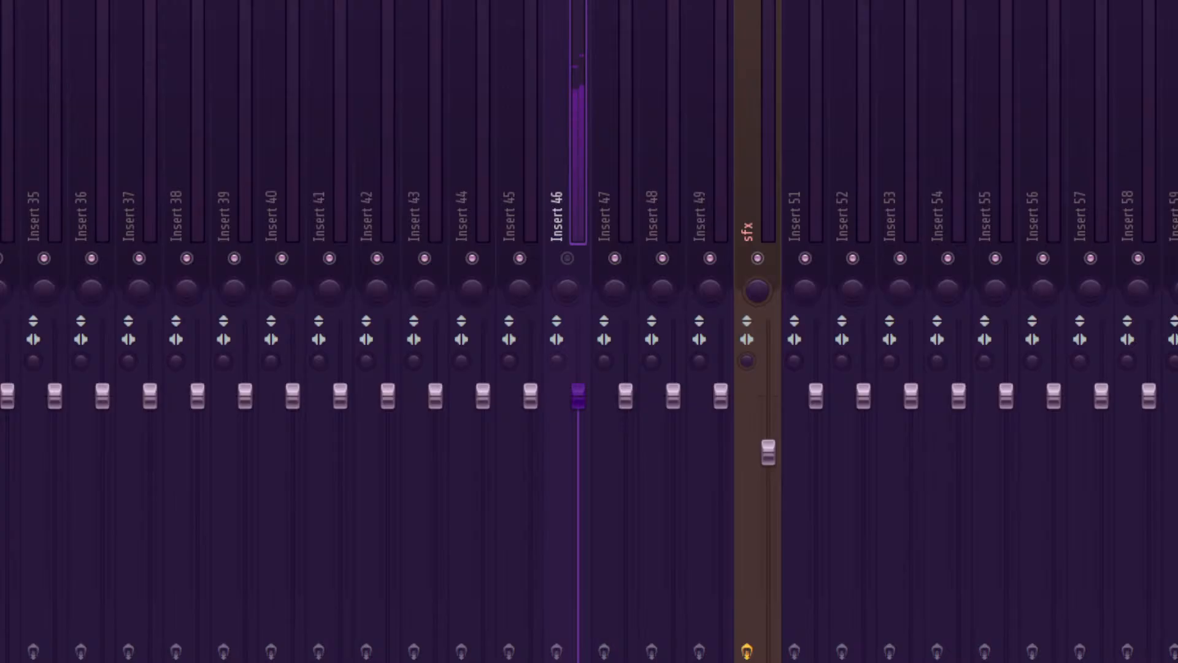
key("F6")
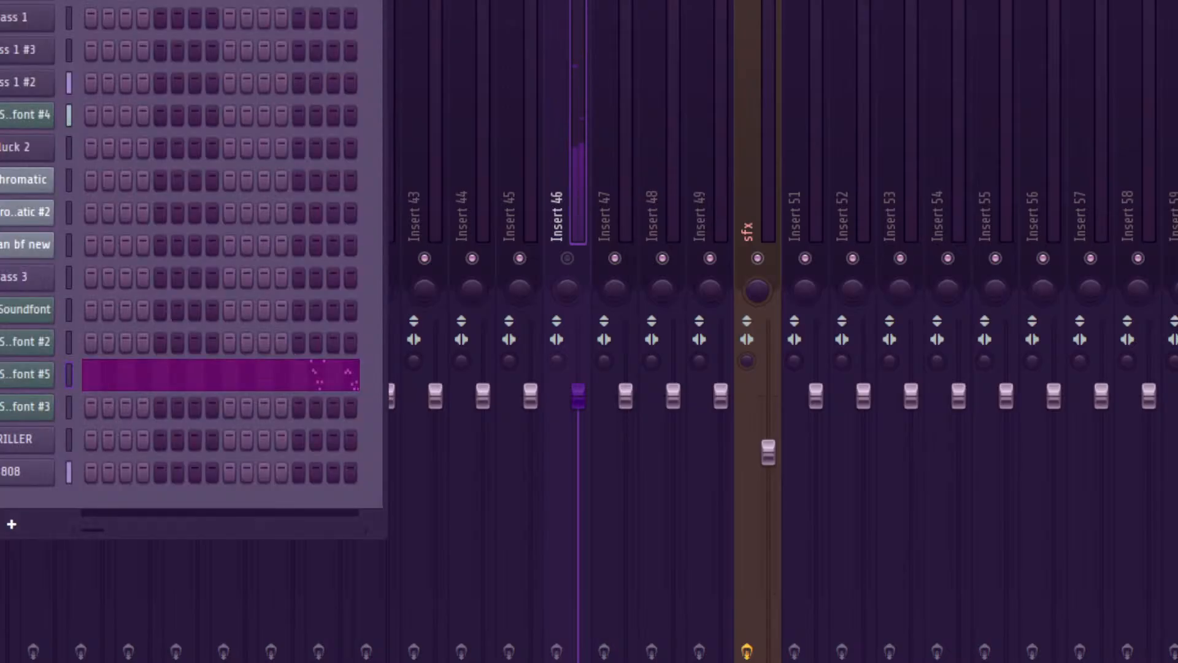
key("F6")
key("m")
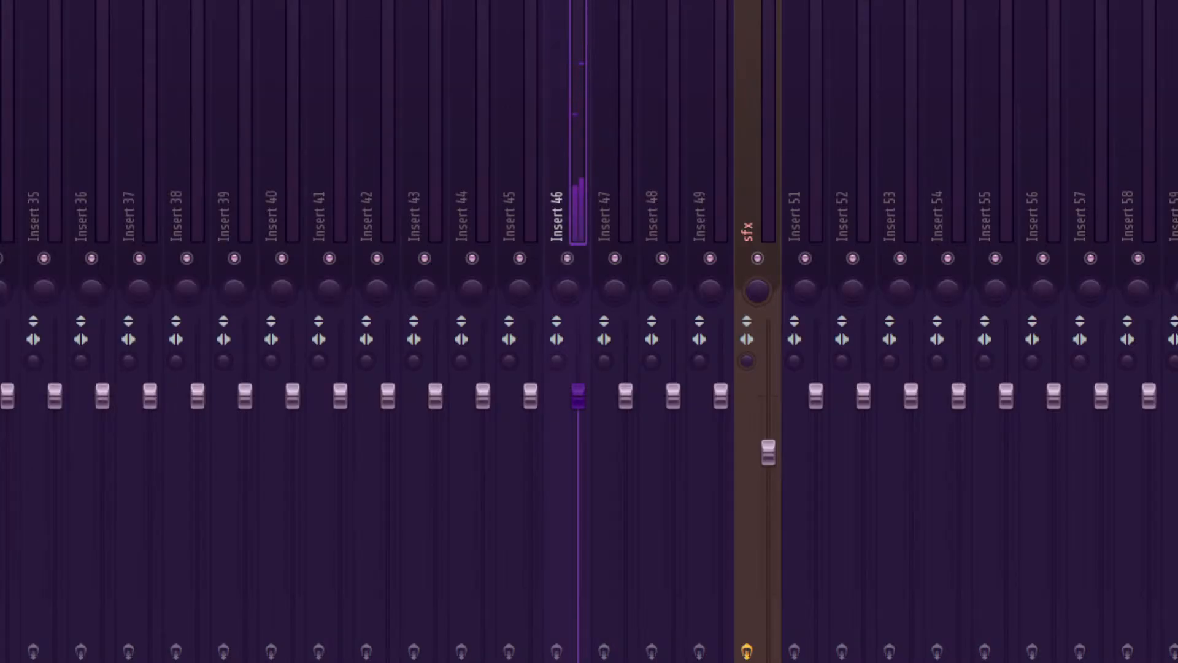
Step: Display the DDLC Soundfont #5 channel's instrument controls with the detailed wrapper settings hidden
key("F6")
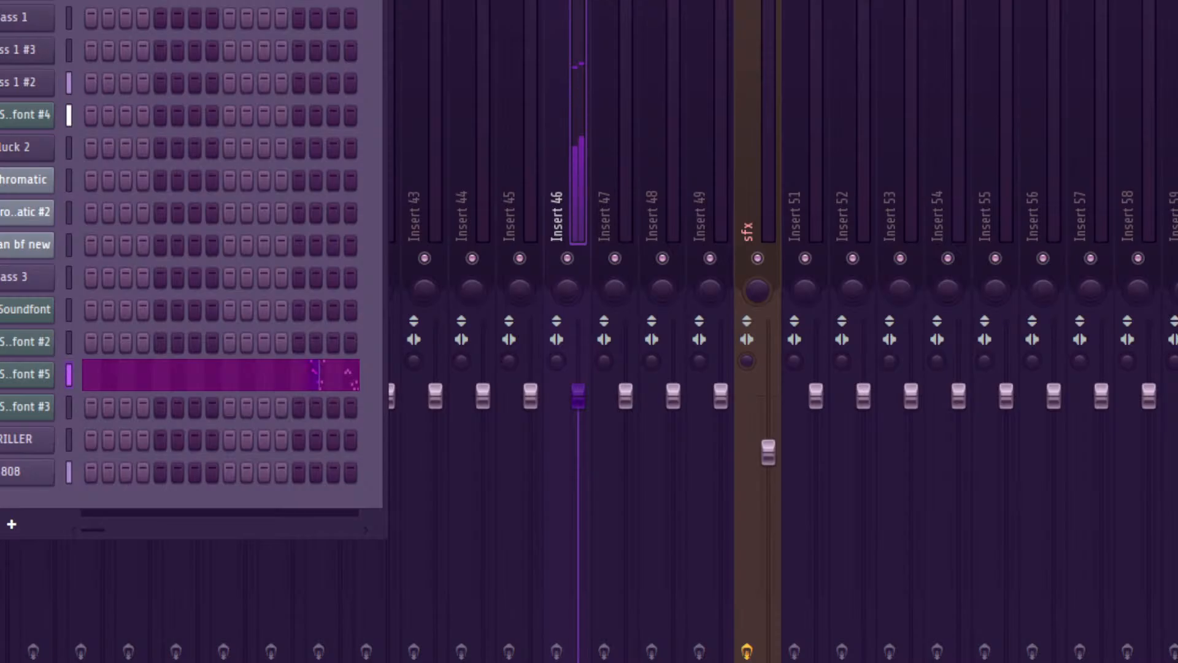
left_click(26, 374)
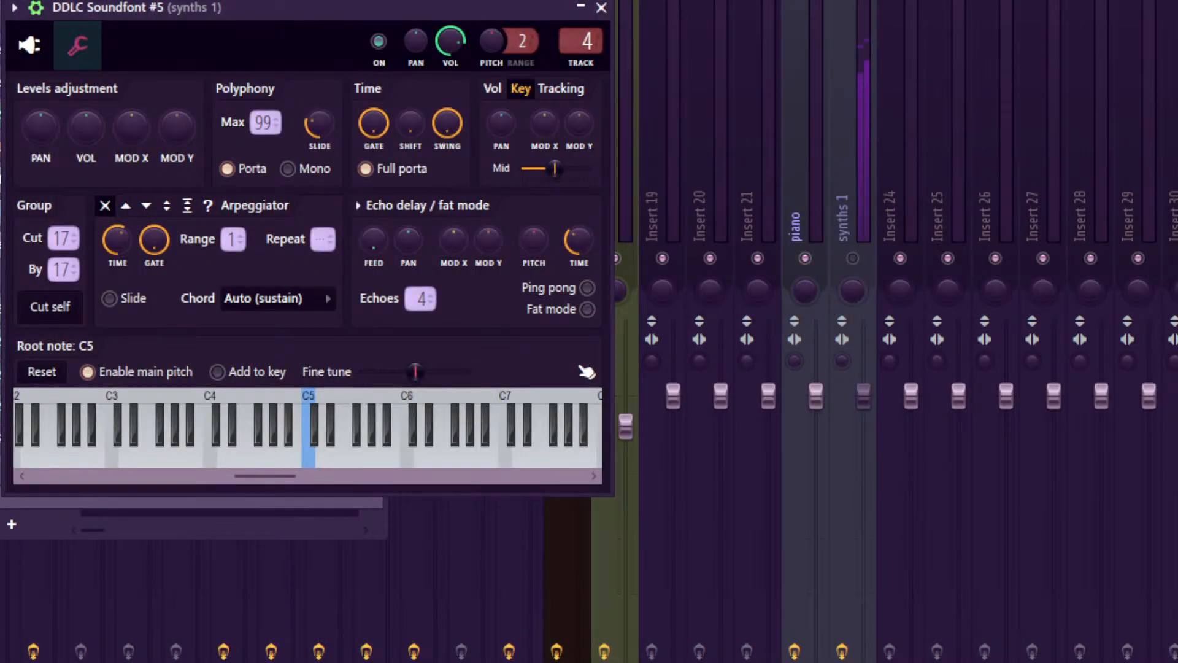
left_click(30, 45)
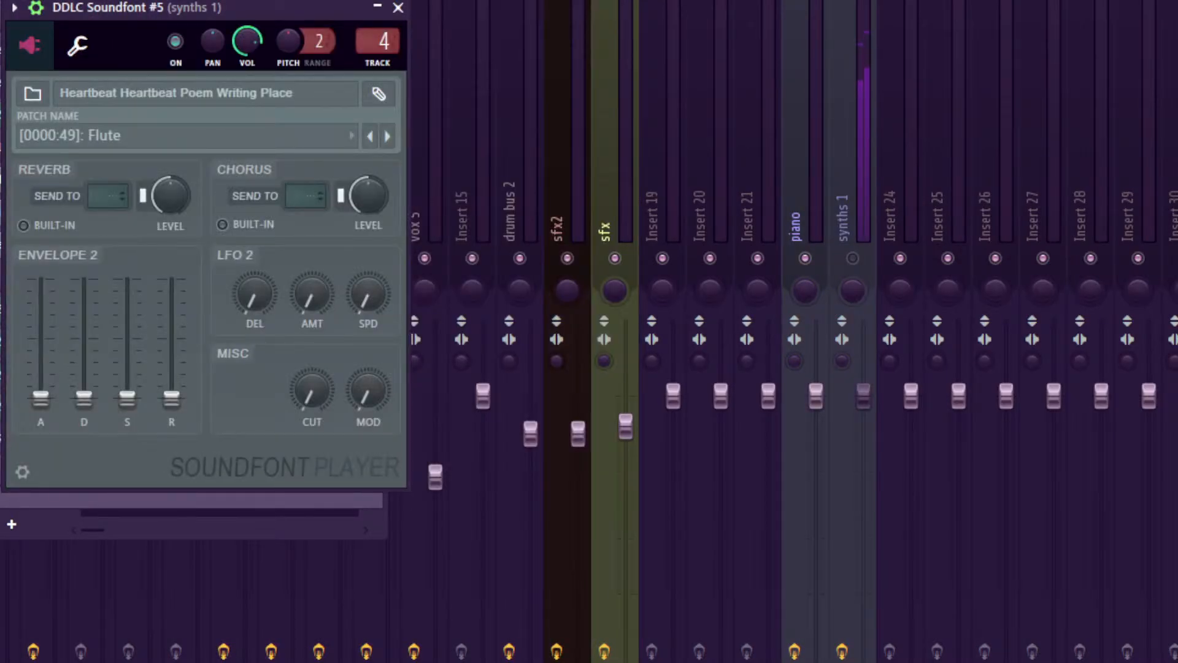
left_click(36, 8)
left_click(14, 8)
left_click(14, 8)
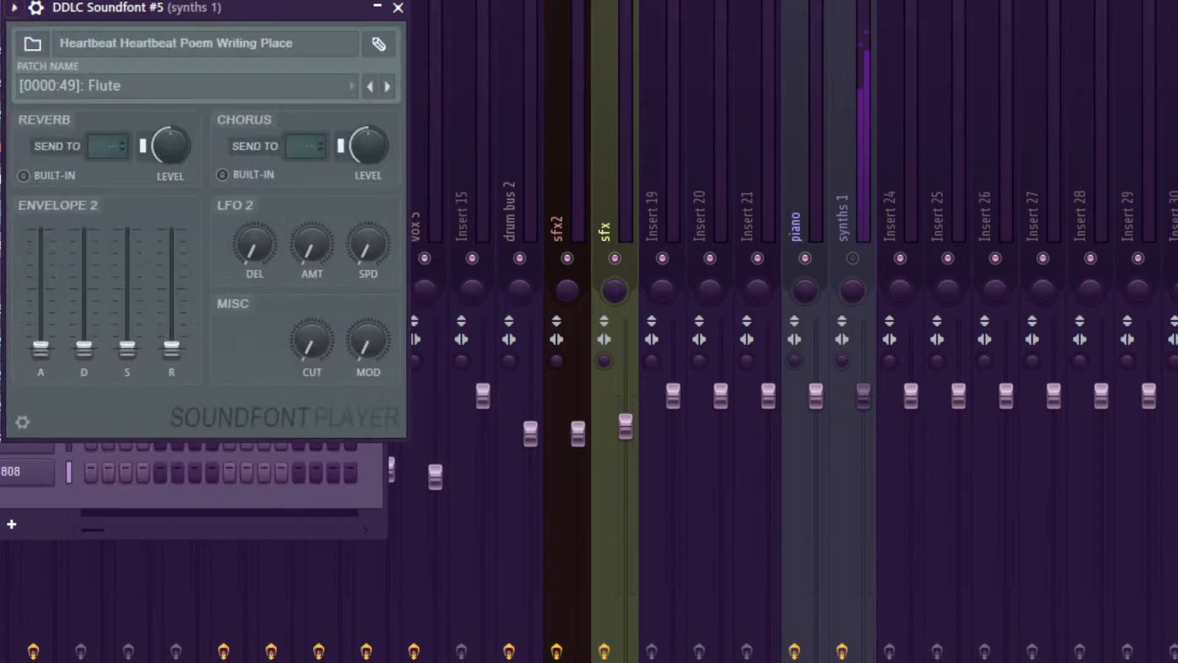
Step: Close the DDLC Soundfont #5 instrument controls and unmute the synths 1 mixer track beside piano
left_click(398, 8)
key("F6")
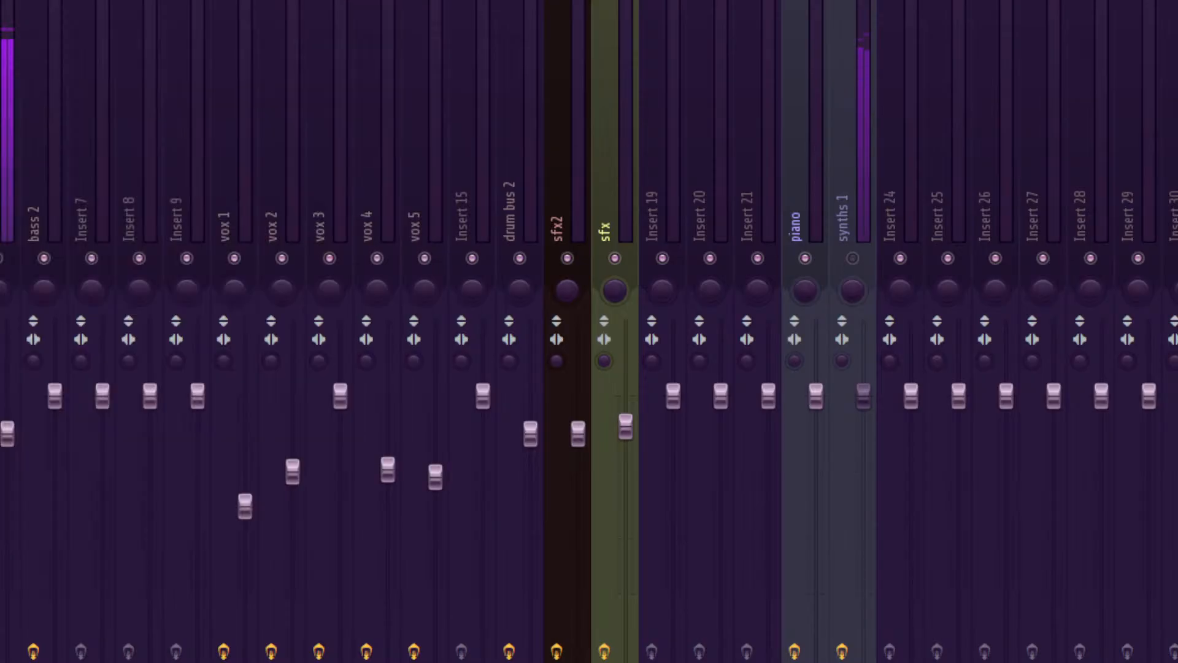
scroll(589, 331, "up", 1)
scroll(578, 368, "down", 4)
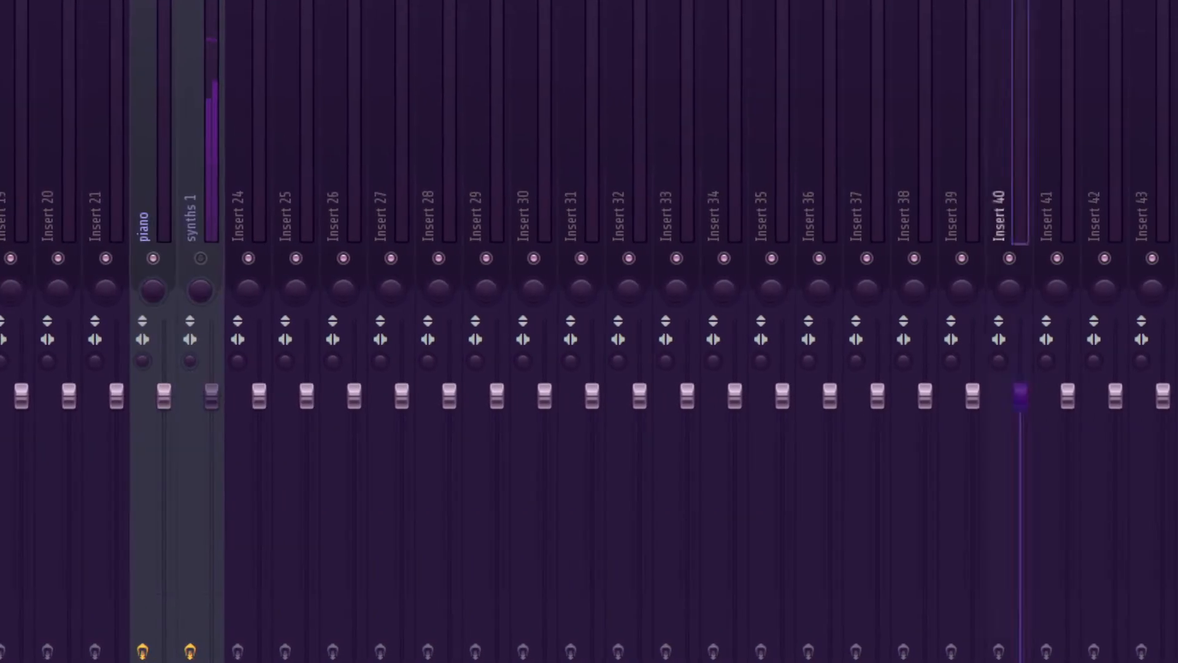
left_click(196, 258)
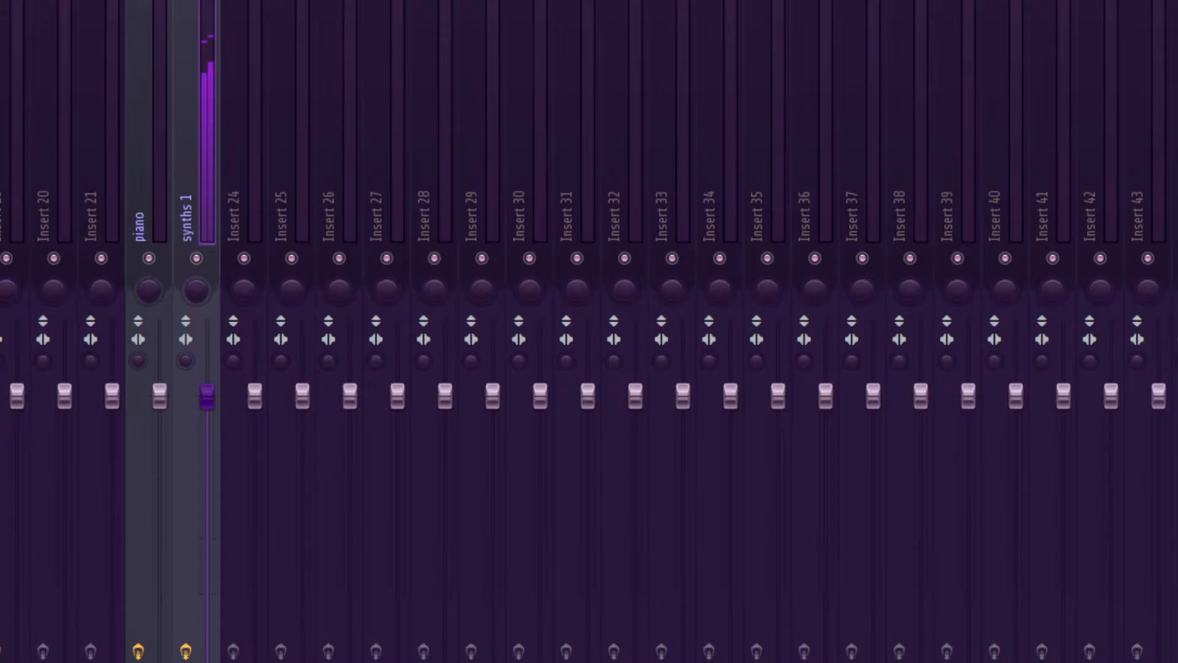
scroll(589, 331, "up", 5)
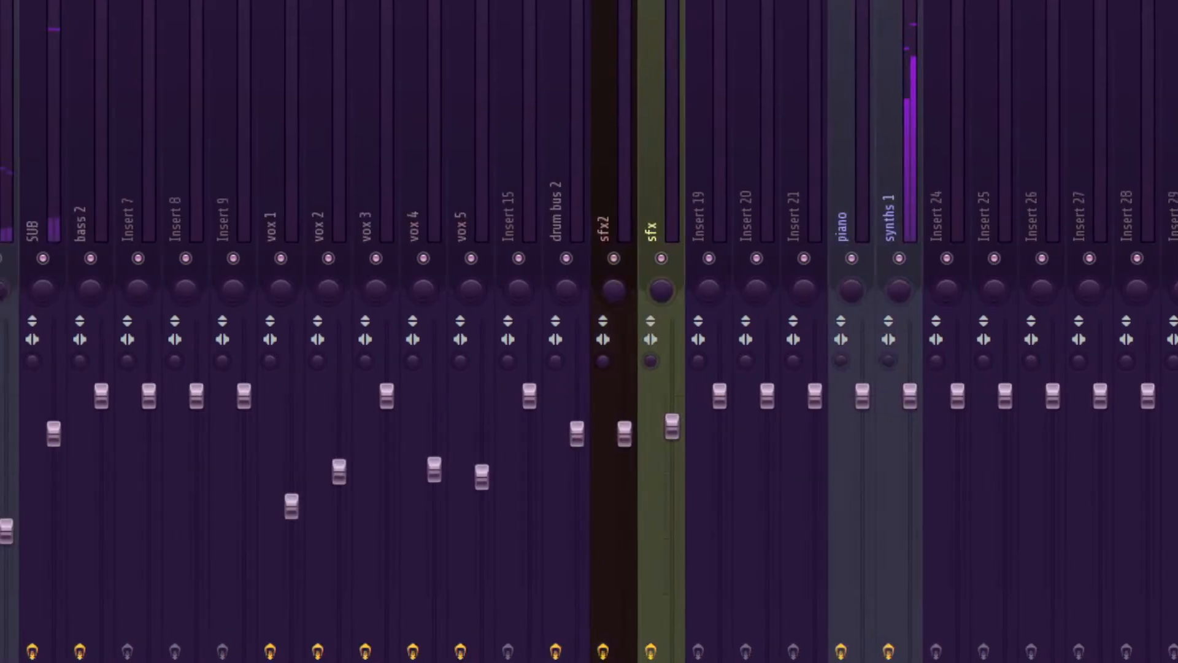
Step: Reopen the DDLC Soundfont #5 channel's instrument controls, reposition their window, and return to the mixer
key("F6")
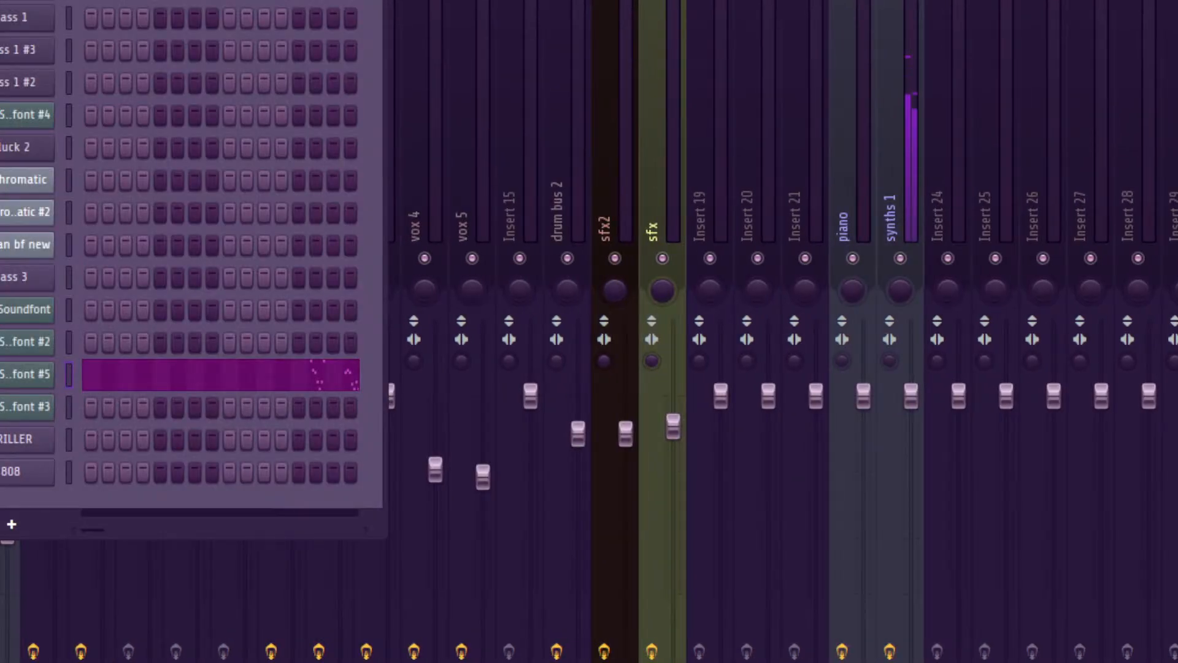
left_click(26, 374)
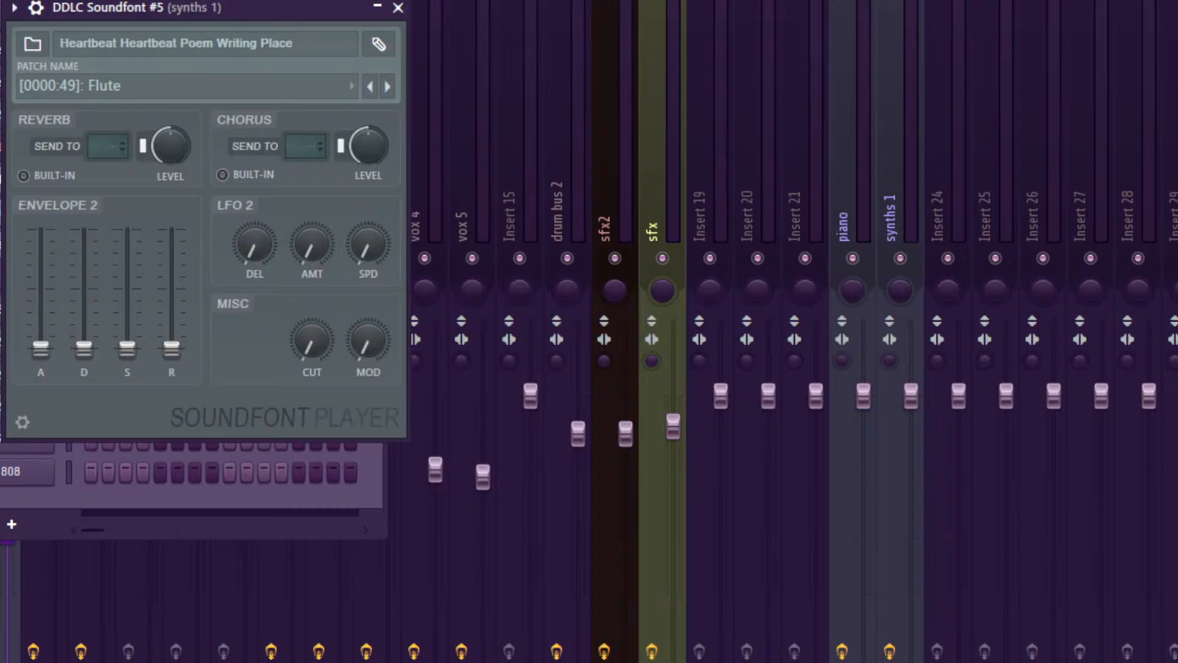
left_click_drag(202, 8, 498, 0)
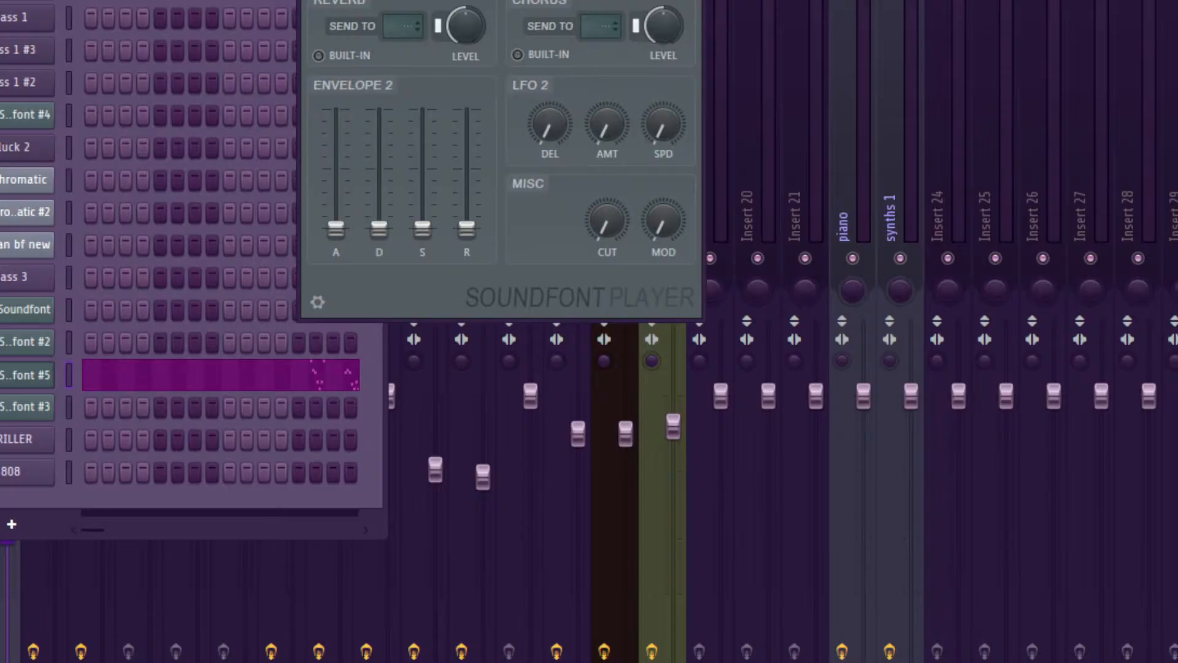
left_click_drag(540, 221, 346, 234)
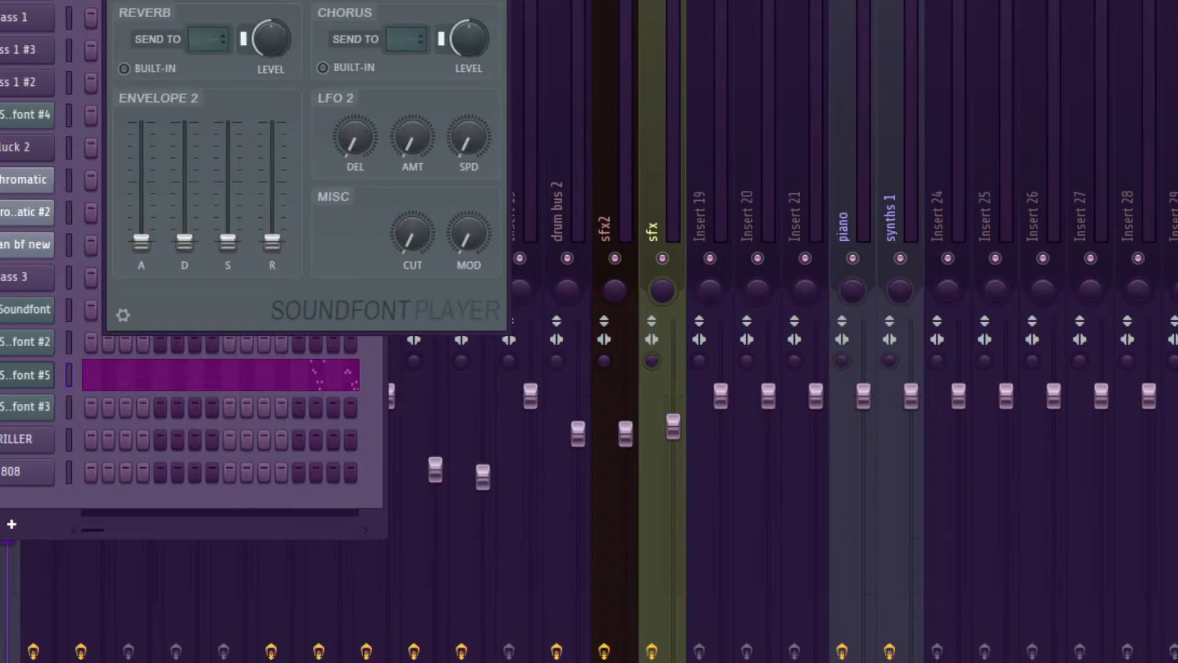
left_click_drag(306, 2, 290, 1)
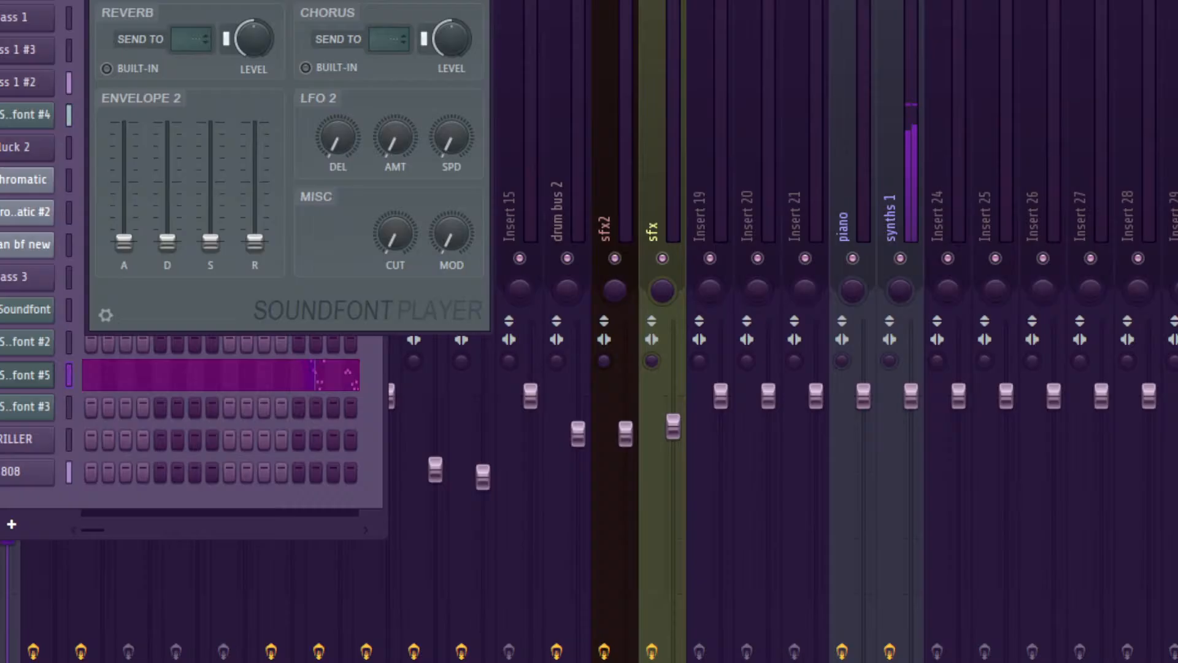
key("F6")
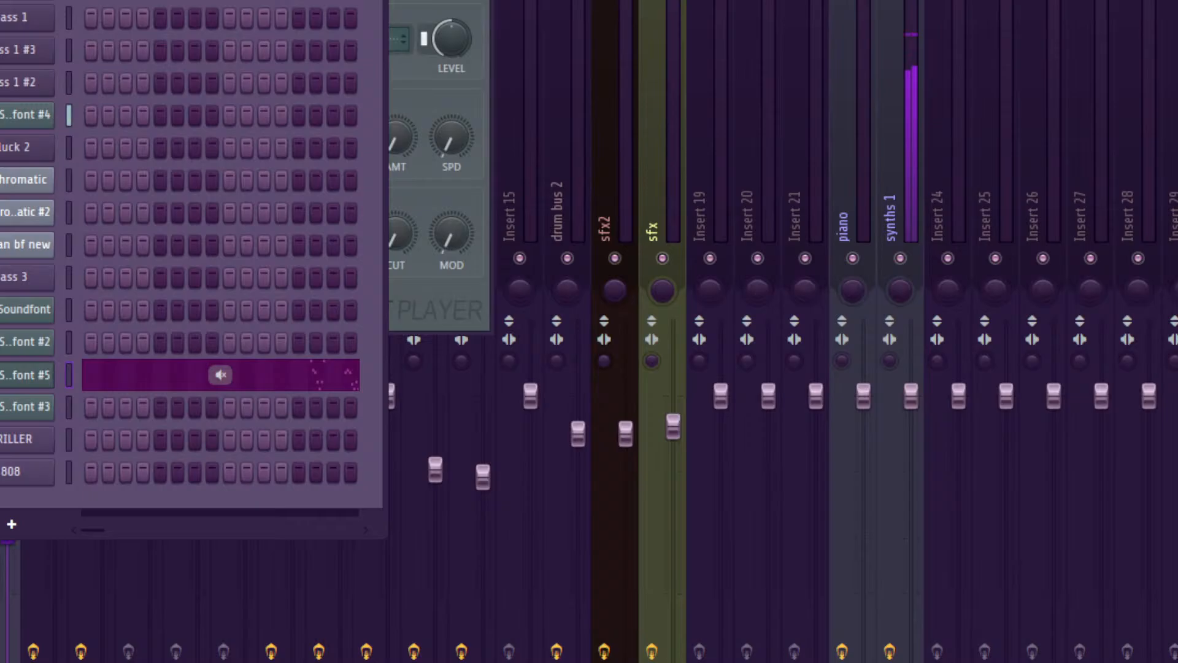
key("F9")
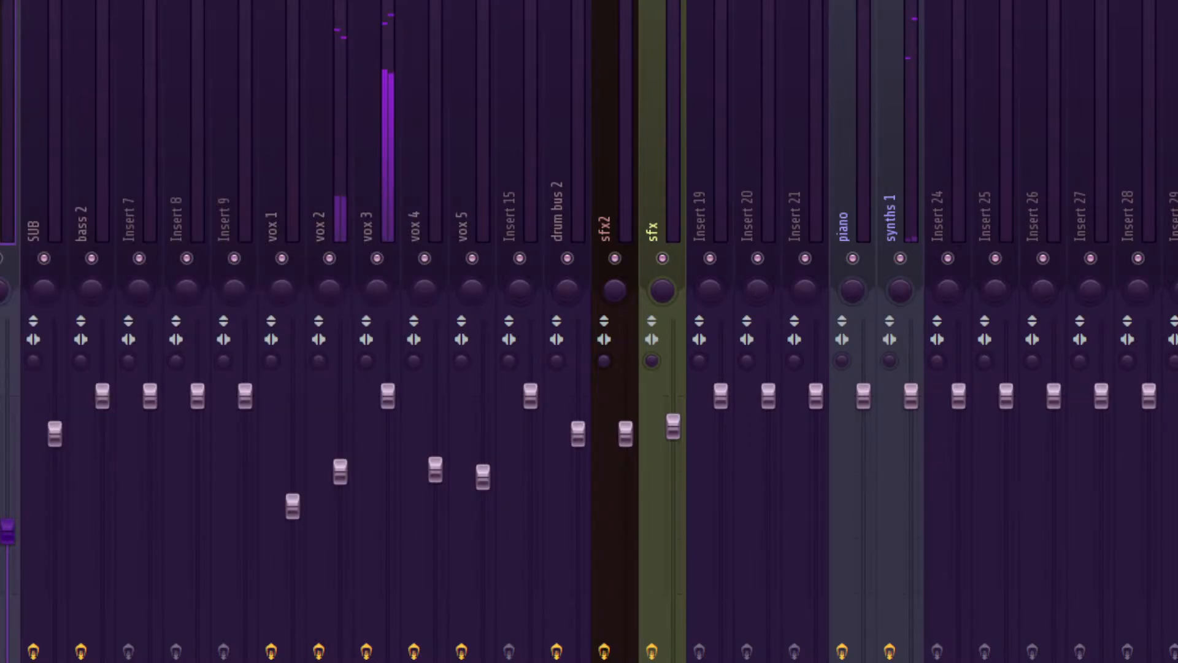
Step: Browse back and forth through the mixer tracks between the synths, vox, sfx and higher insert tracks
left_click(41, 209)
key("Left")
key("Left")
key("Left")
key("Right")
key("Right")
key("Left")
key("Left")
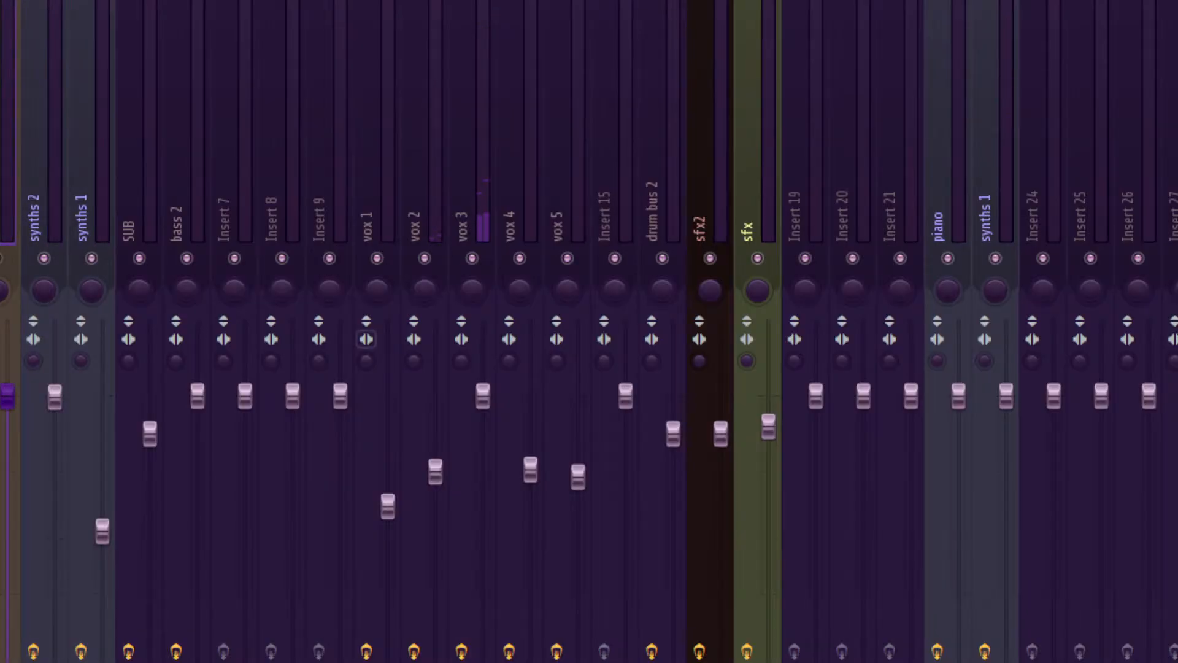
key("Right")
key("Right")
key("Right")
key("Right")
key("Right")
key("Right")
key("Right")
key("Right")
key("Right")
key("Right")
key("Right")
key("Right")
key("Right")
key("Right")
key("Right")
key("Right")
key("Right")
key("Left")
key("Left")
key("Left")
key("Left")
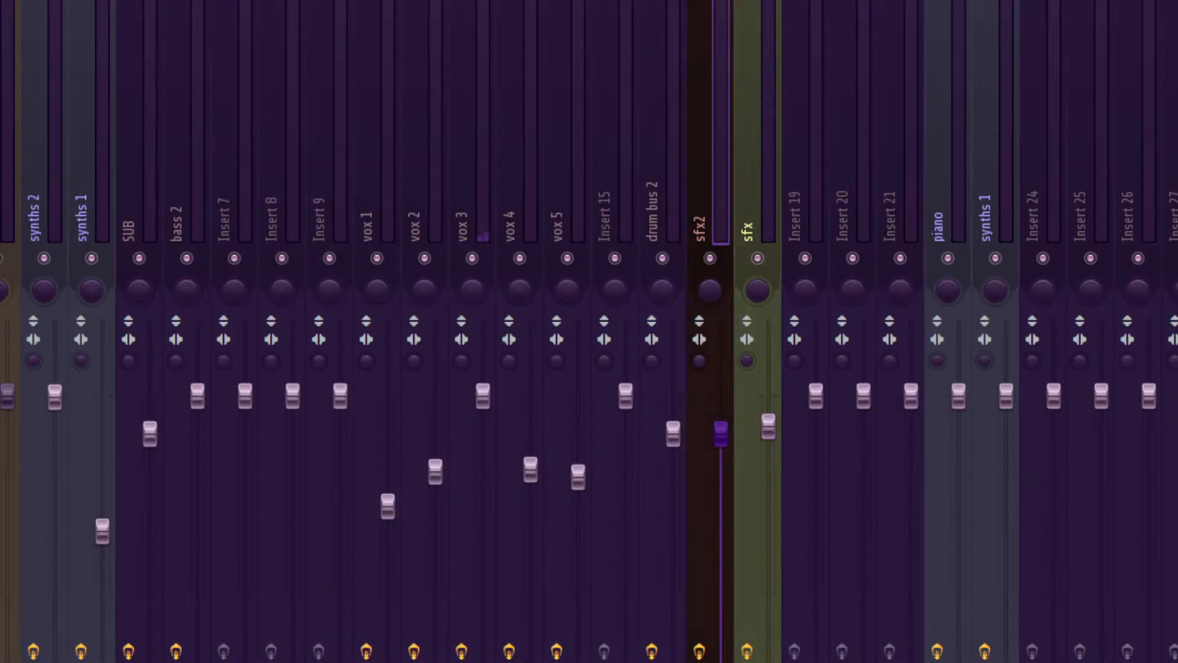
key("Right")
key("Right")
key("Right")
key("Right")
key("Right")
key("Right")
key("Right")
key("Right")
key("Right")
key("Right")
key("Right")
key("Right")
key("Right")
key("Right")
key("Right")
key("Right")
key("Right")
key("Right")
key("Right")
key("Right")
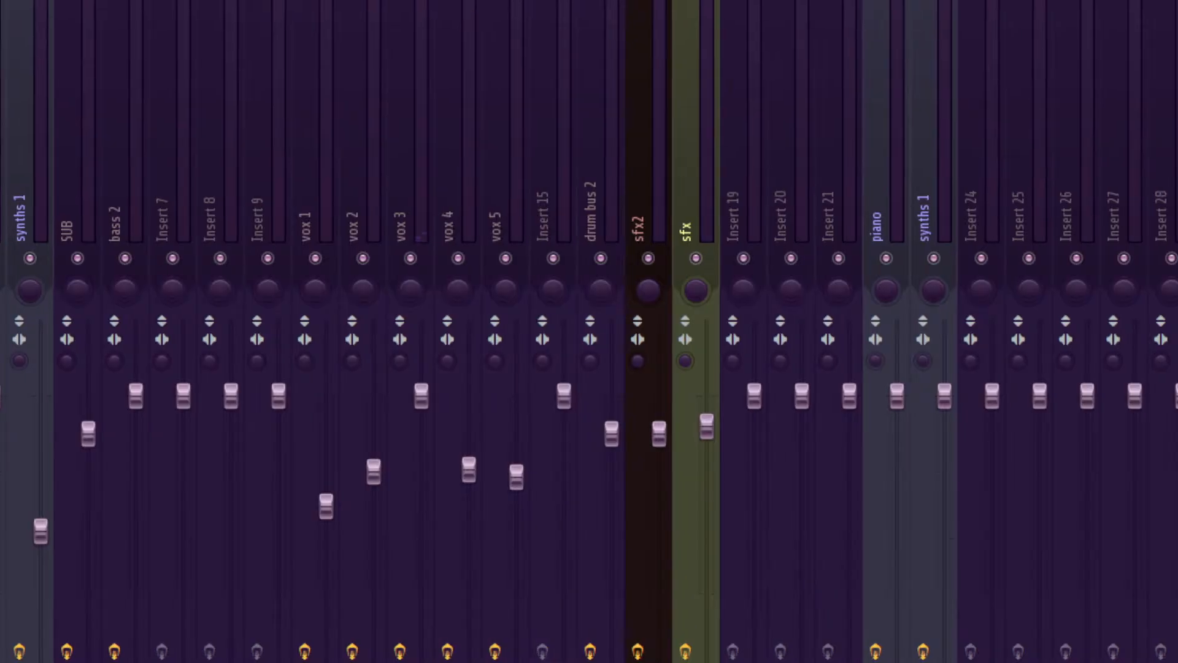
key("Left")
key("Left")
key("Left")
key("Left")
key("Left")
key("Left")
key("Left")
key("Left")
key("Left")
key("Left")
key("Left")
key("Left")
key("Left")
key("Left")
key("Left")
key("Left")
key("Left")
key("Left")
key("Left")
key("Left")
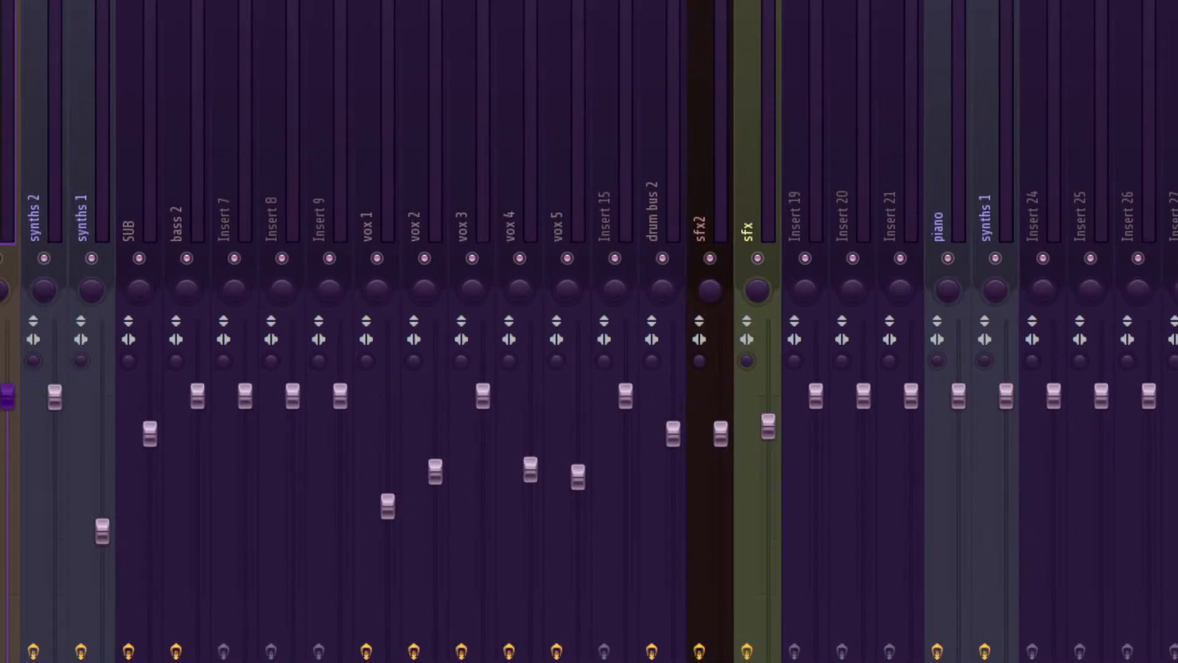
Step: Toggle solo on and off for the selected mixer track and view the bass 2 track's options
key("s")
key("s")
right_click(178, 215)
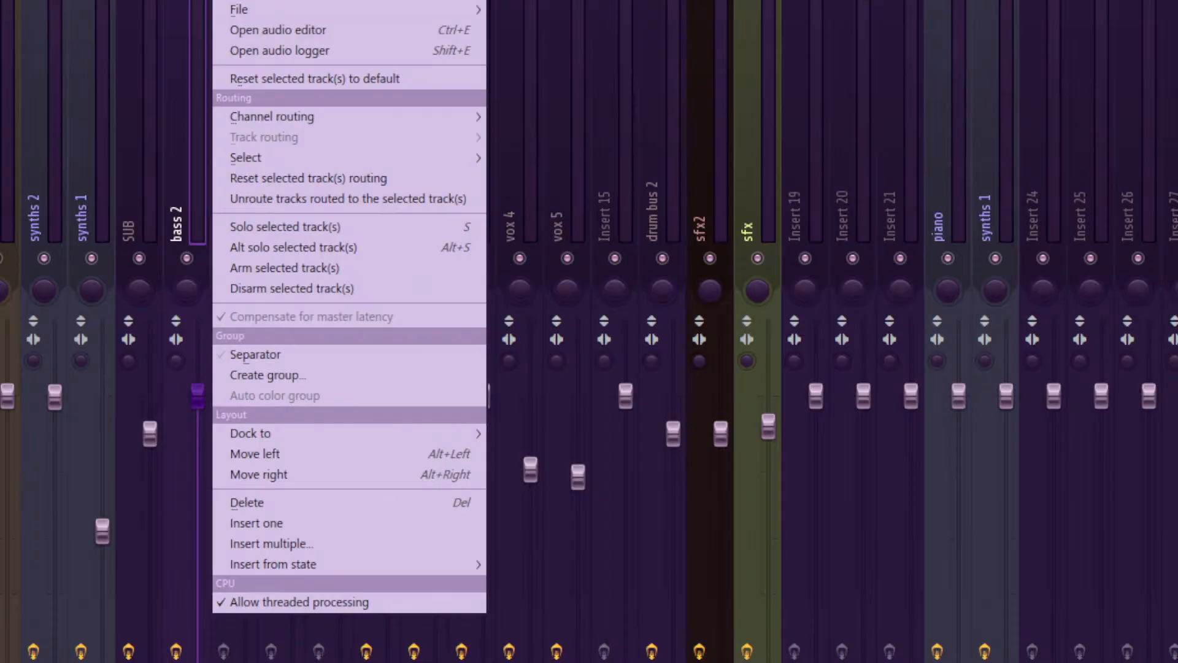
key("Escape")
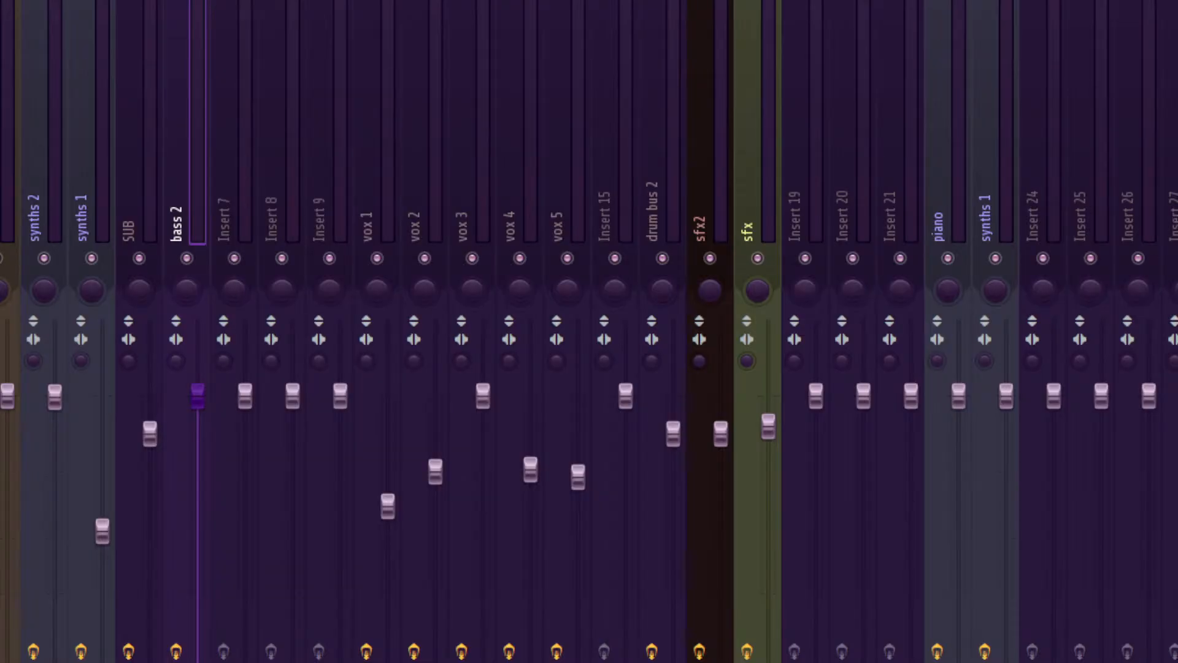